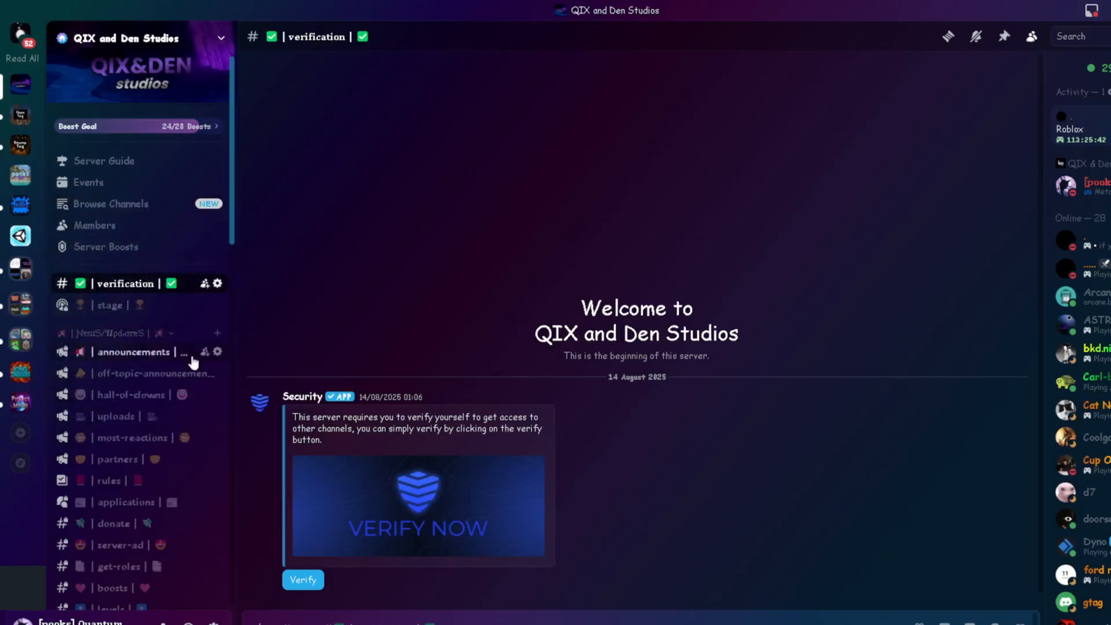
- Open the project-making-pack channel in the server's Make your own Project category
{"action": "scroll", "coordinate": [198, 434], "scroll_direction": "down", "scroll_amount": 10}
{"action": "scroll", "coordinate": [198, 434], "scroll_direction": "down", "scroll_amount": 8}
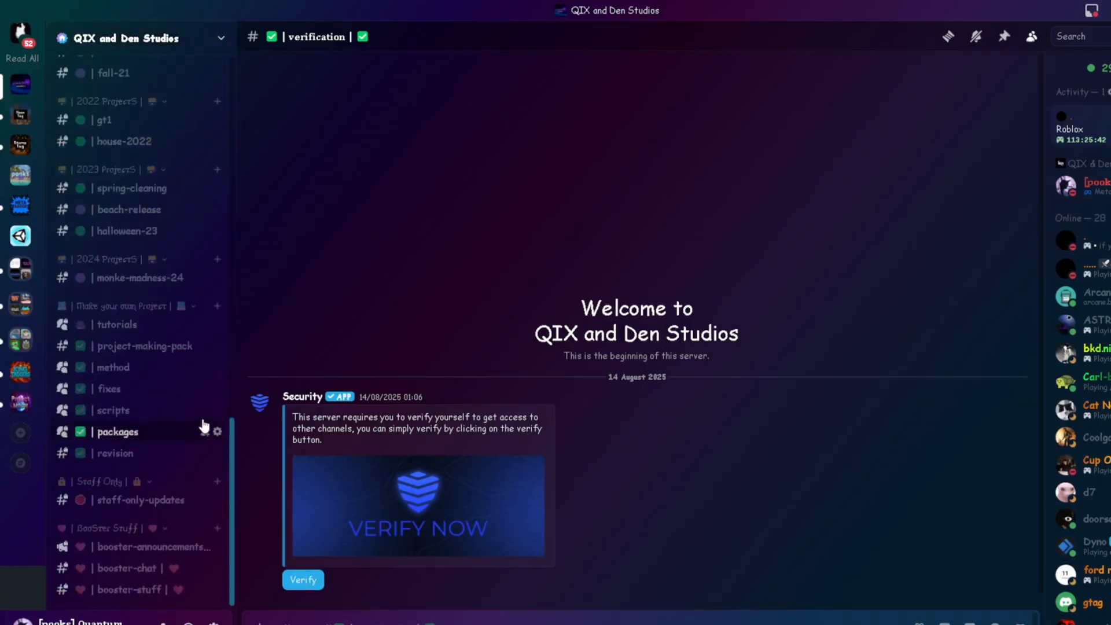
{"action": "left_click", "coordinate": [121, 348]}
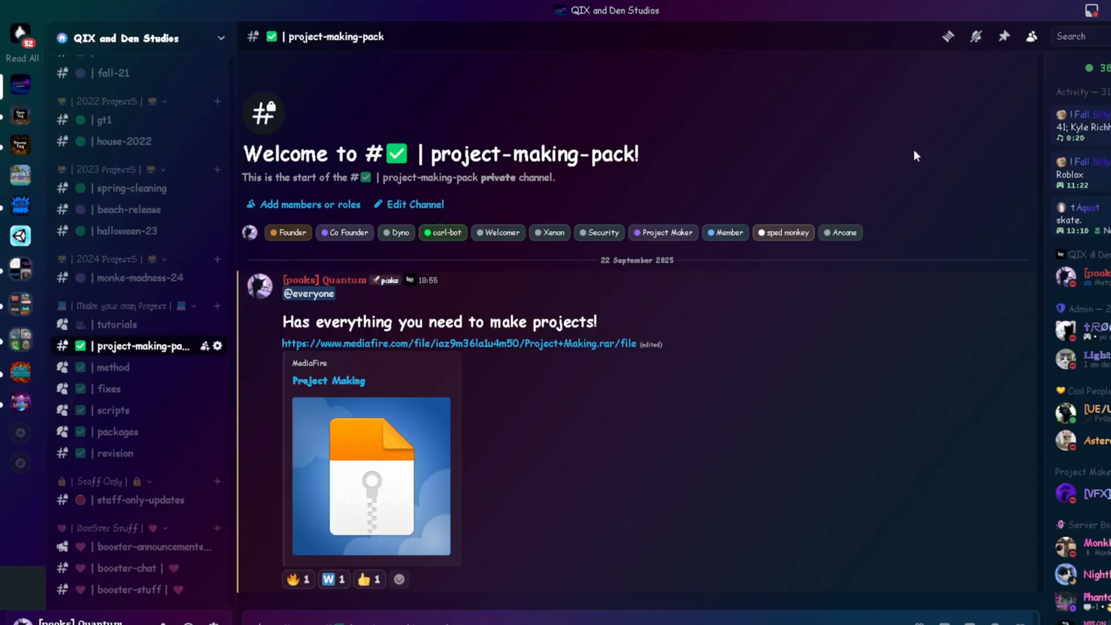
- Open the Steam console by running steam://nav/console and sign in with the first saved account
{"action": "key", "text": "super+r"}
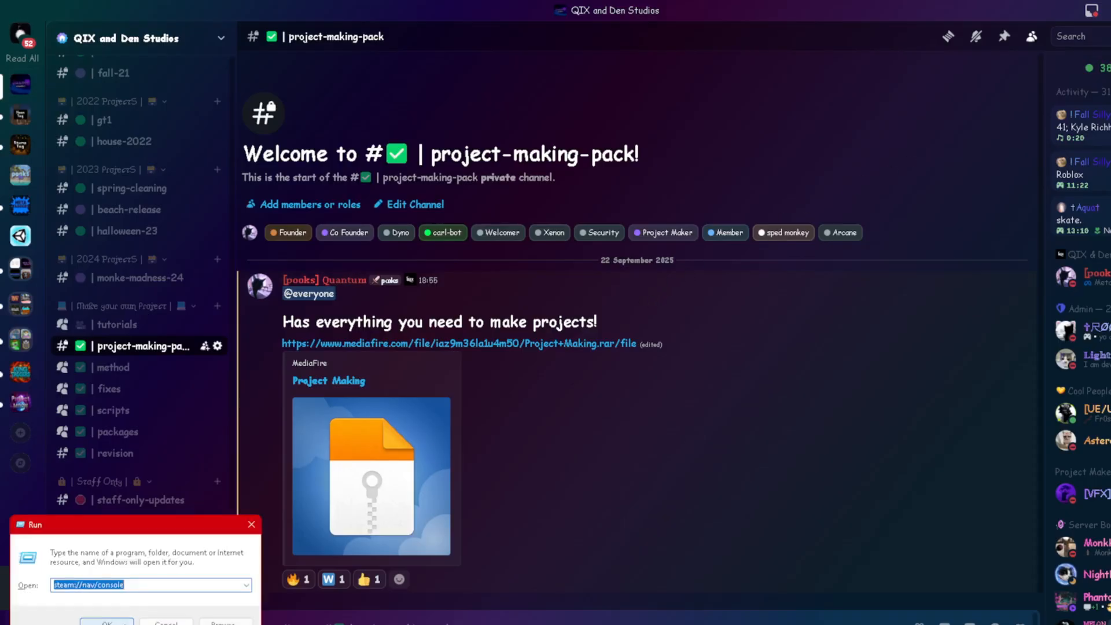
{"action": "type", "text": "steam://nav/con"}
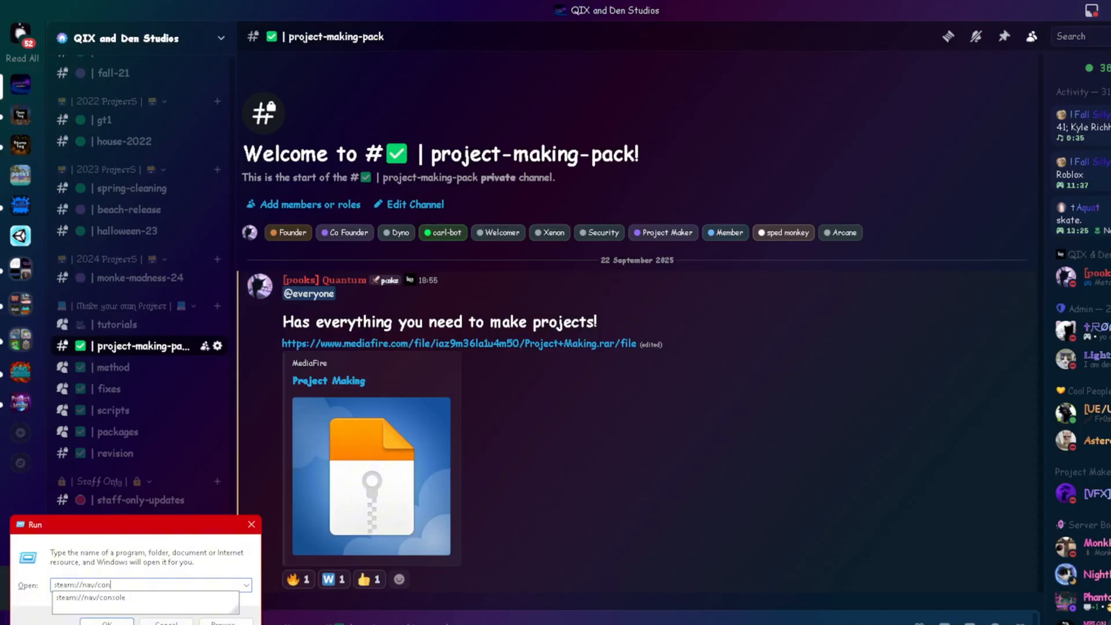
{"action": "type", "text": "sole"}
{"action": "key", "text": "Return"}
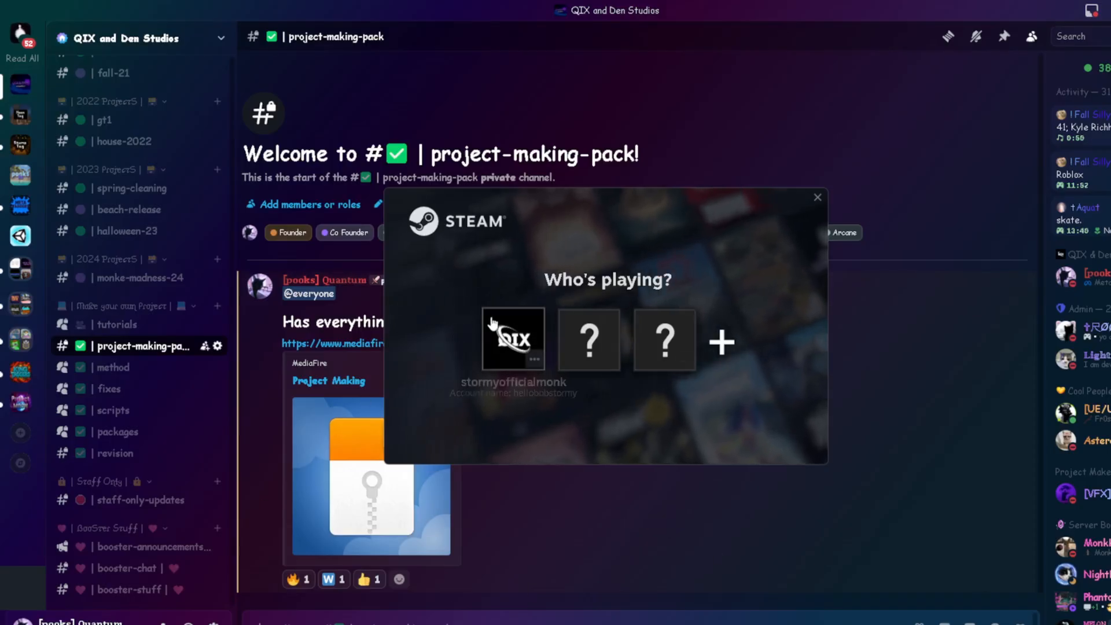
{"action": "left_click", "coordinate": [513, 335]}
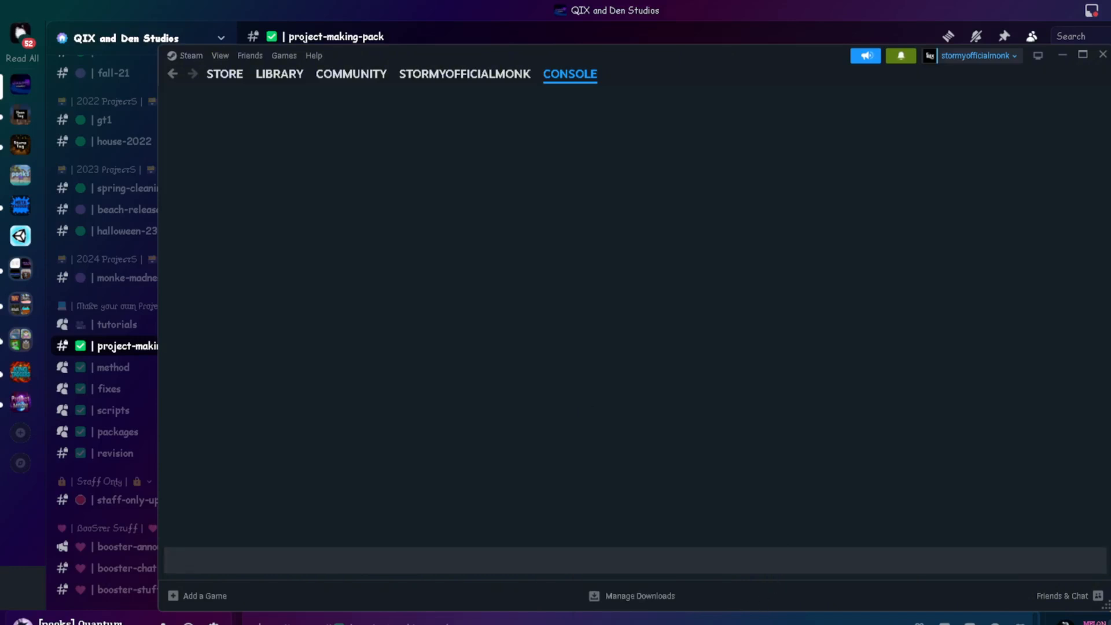
- Launch AssetRipper.exe from the "! Asset Ripper Fixed Leaked !" folder inside Gorilla Tag Copies\Project Making
{"action": "left_click", "coordinate": [660, 622]}
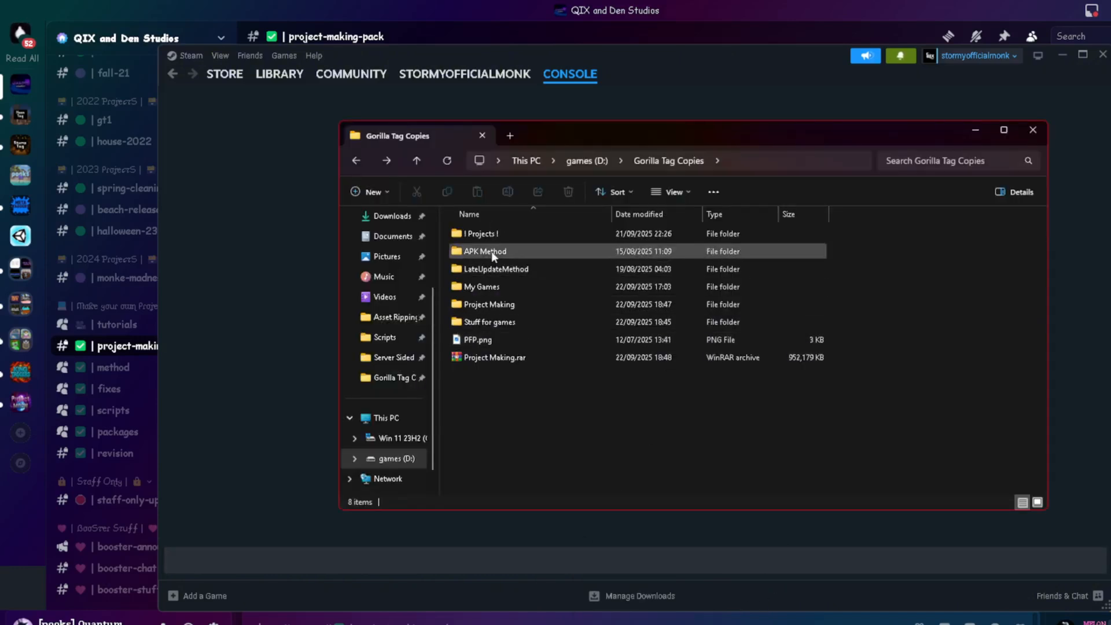
{"action": "double_click", "coordinate": [498, 302]}
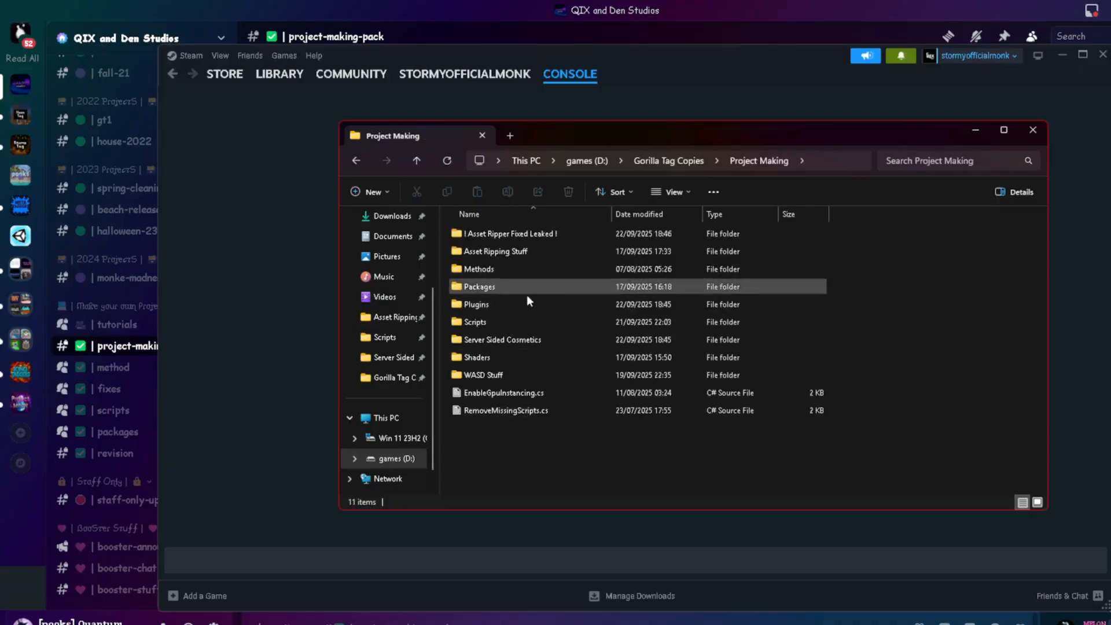
{"action": "double_click", "coordinate": [549, 235]}
{"action": "scroll", "coordinate": [589, 355], "scroll_direction": "down", "scroll_amount": 5}
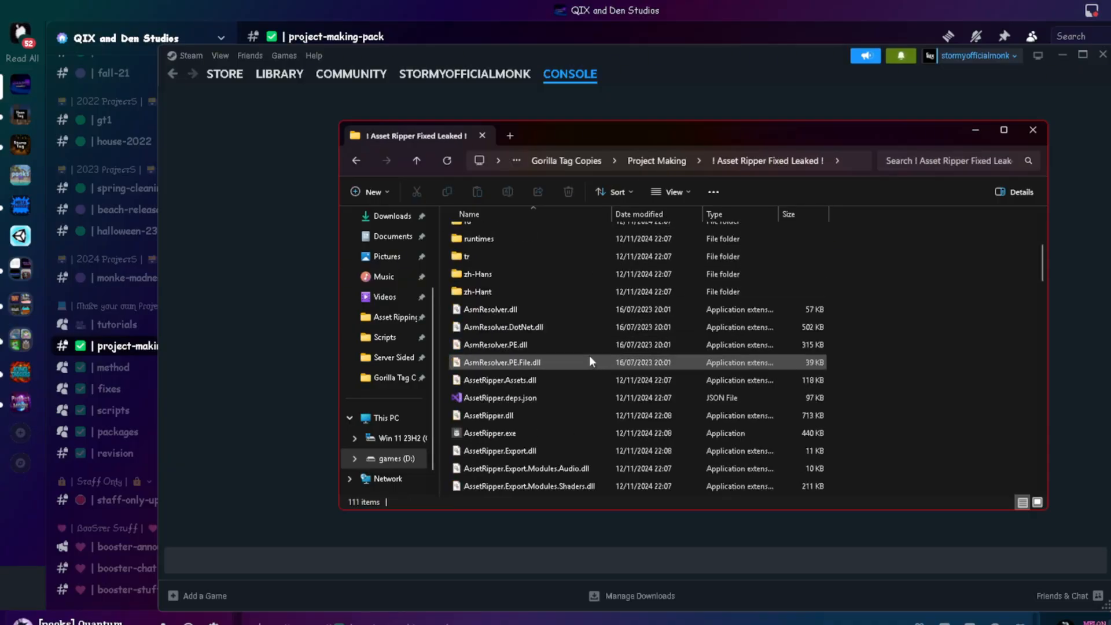
{"action": "scroll", "coordinate": [589, 355], "scroll_direction": "down", "scroll_amount": 10}
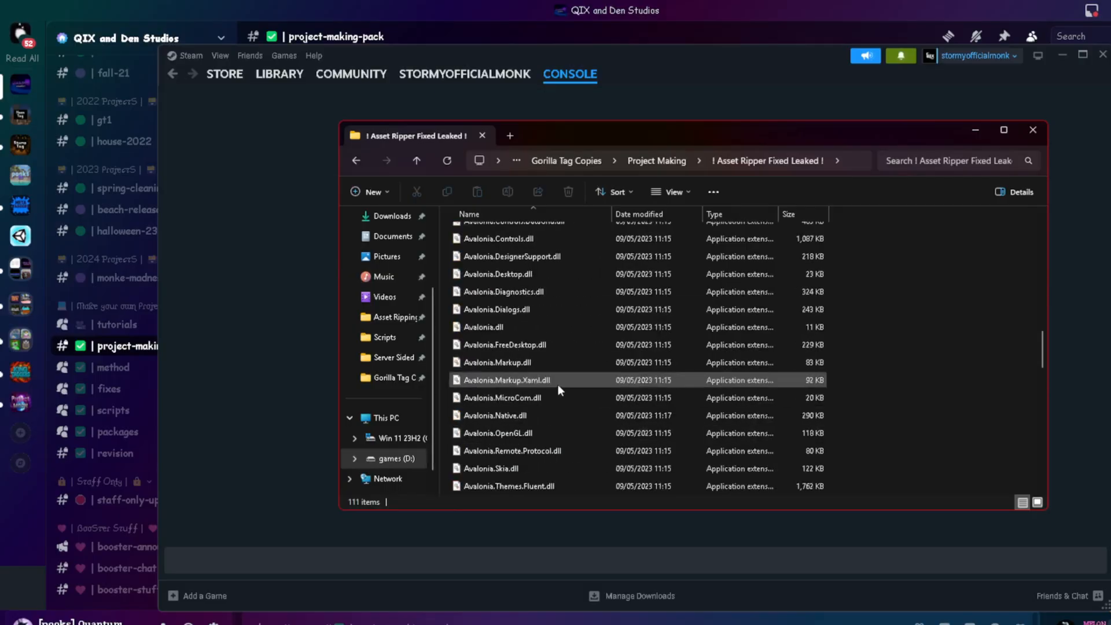
{"action": "scroll", "coordinate": [561, 376], "scroll_direction": "down", "scroll_amount": 8}
{"action": "scroll", "coordinate": [570, 367], "scroll_direction": "up", "scroll_amount": 12}
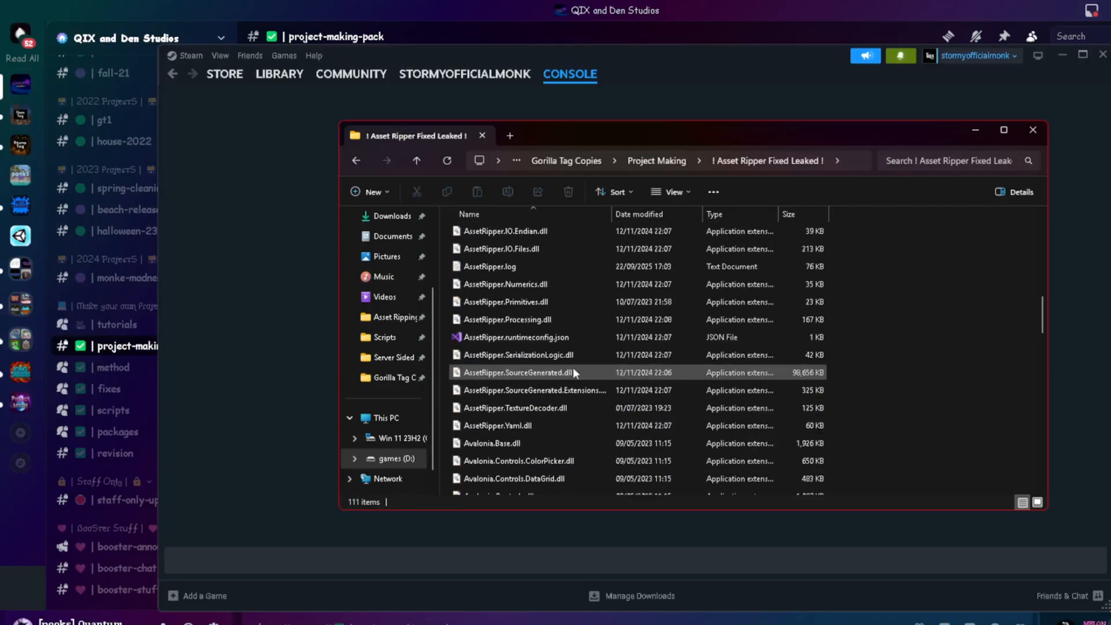
{"action": "scroll", "coordinate": [573, 372], "scroll_direction": "up", "scroll_amount": 5}
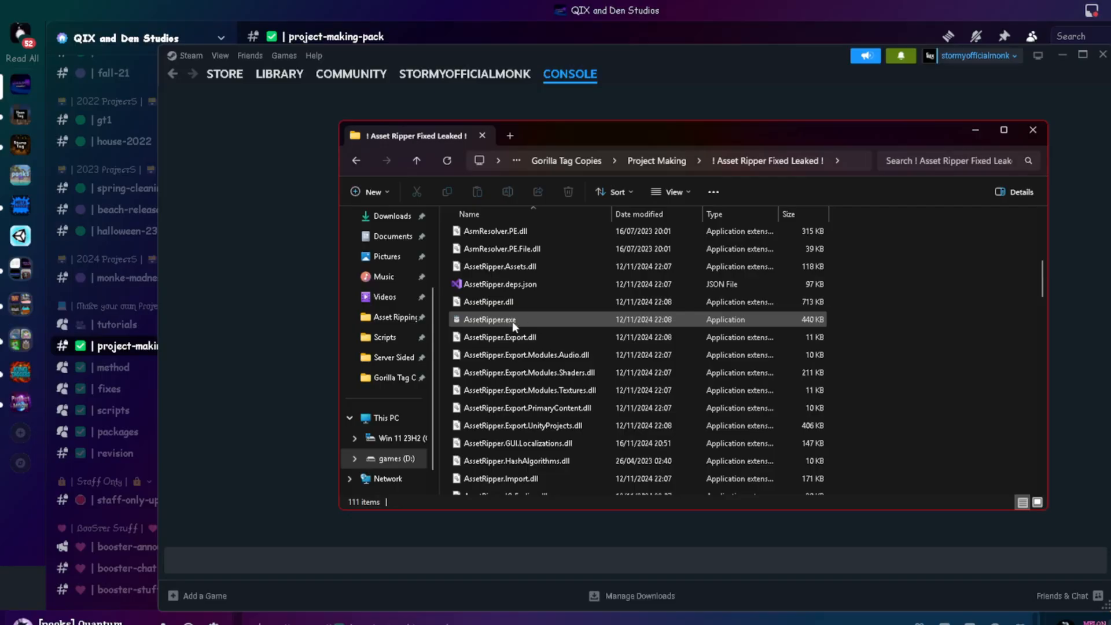
{"action": "left_click", "coordinate": [356, 160]}
{"action": "left_click", "coordinate": [701, 116]}
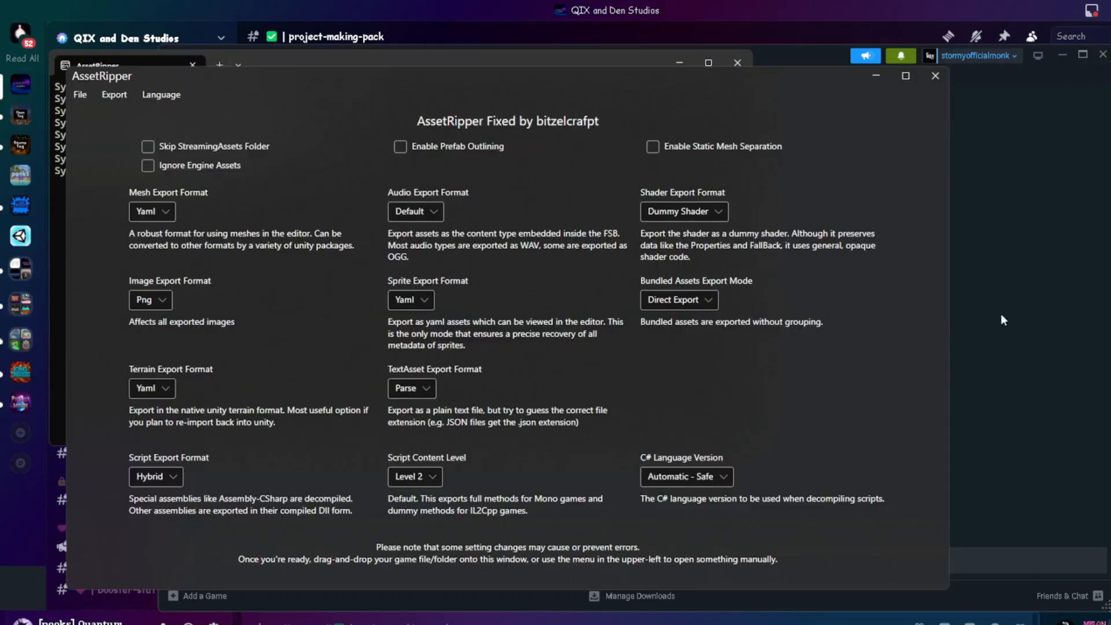
{"action": "left_click", "coordinate": [1044, 379]}
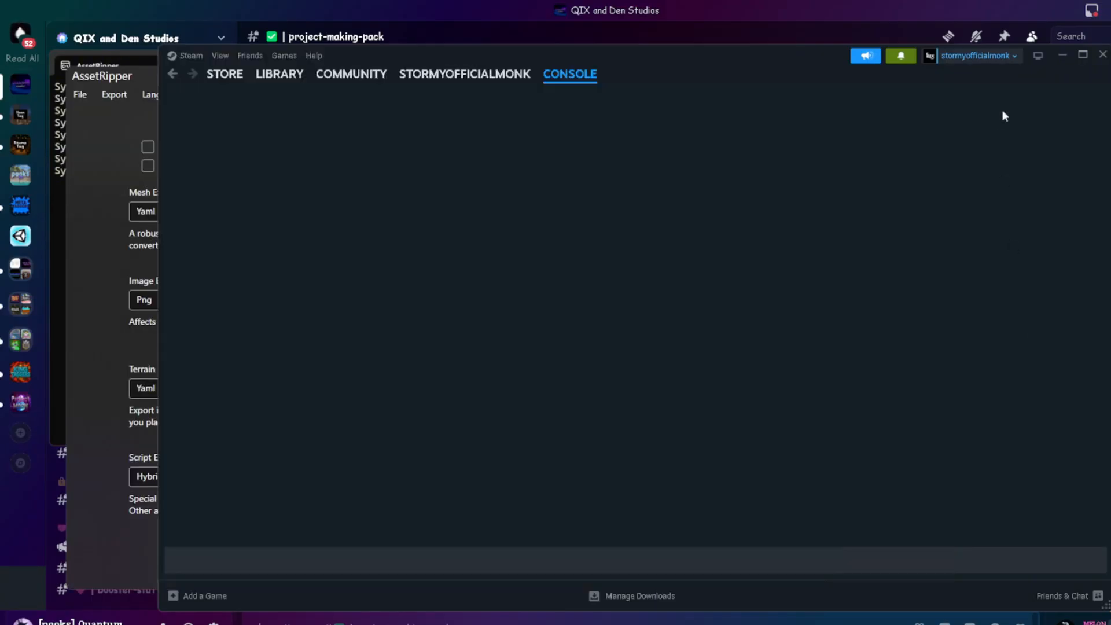
- Open ALLPCVRManifests_command.txt from the Asset Ripping Stuff folder inside Project Making
{"action": "left_click", "coordinate": [735, 615]}
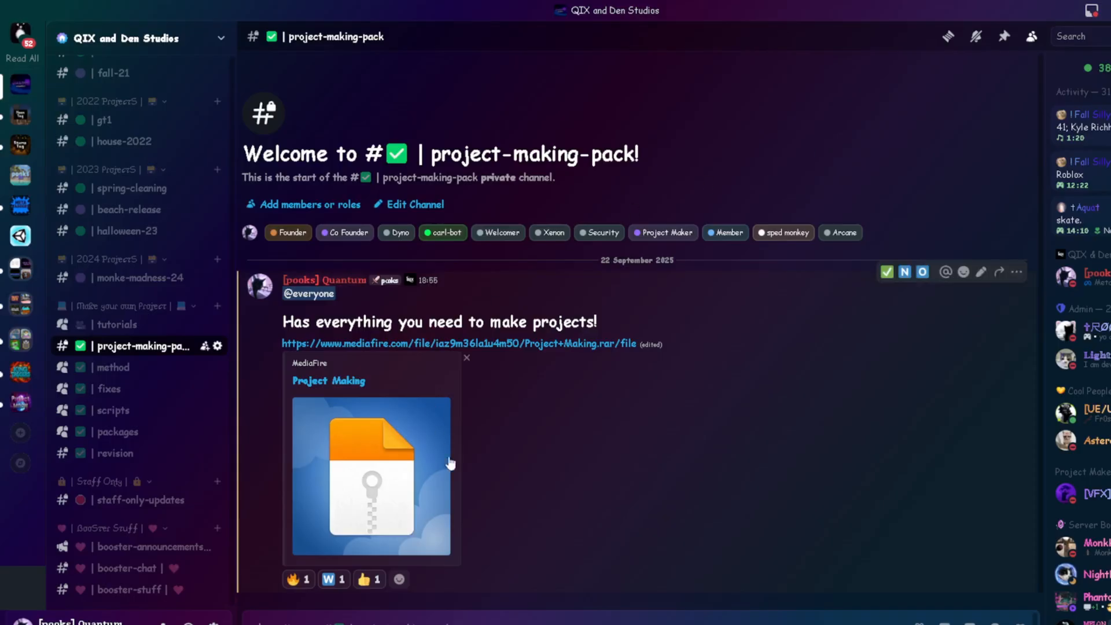
{"action": "left_click", "coordinate": [544, 624]}
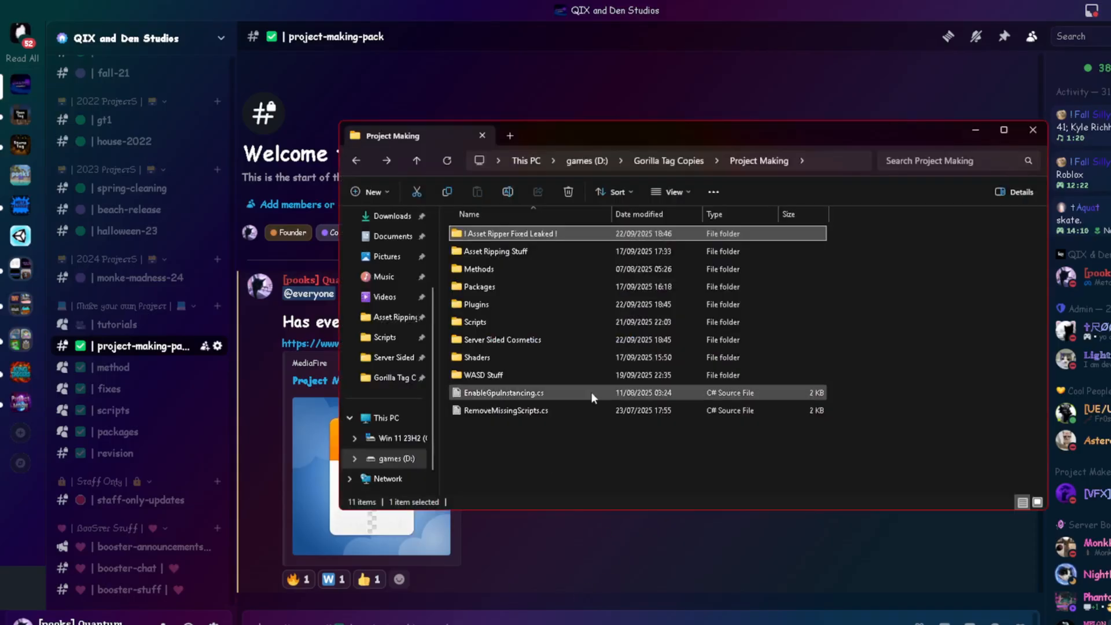
{"action": "double_click", "coordinate": [513, 253]}
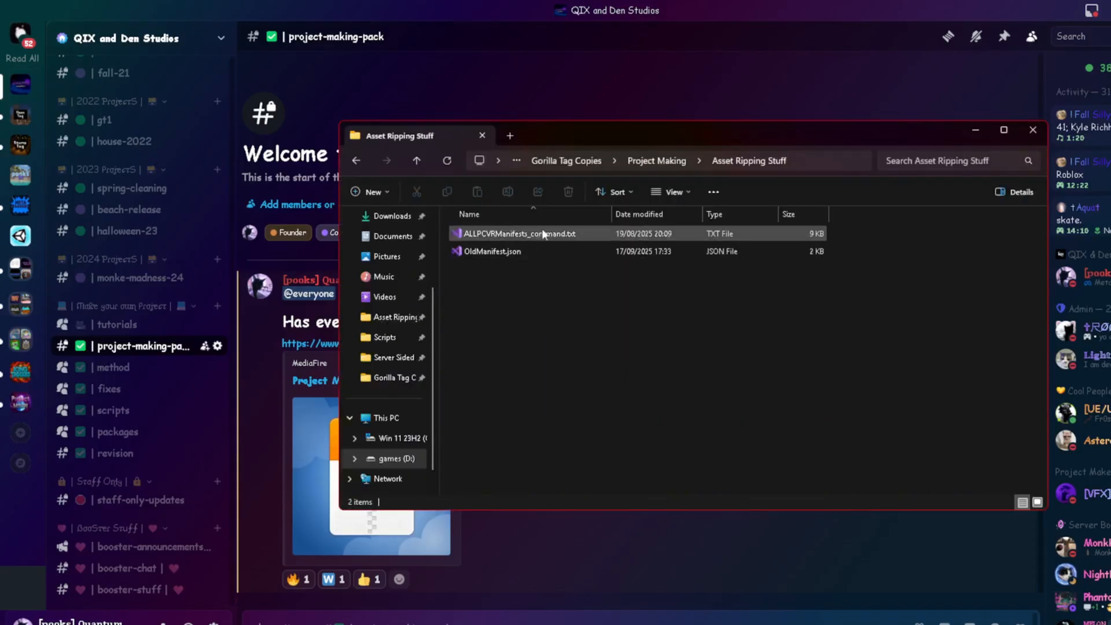
{"action": "double_click", "coordinate": [559, 234]}
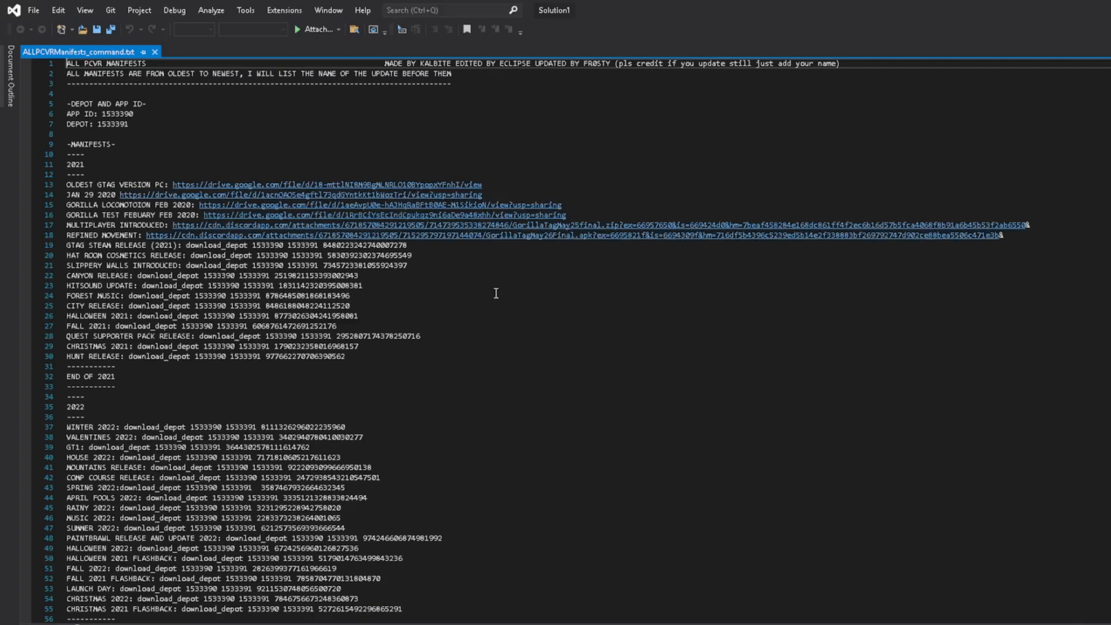
- Copy the download_depot command for the Summer Splash 2023/Beach Release from the manifest list
{"action": "scroll", "coordinate": [390, 334], "scroll_direction": "down", "scroll_amount": 5}
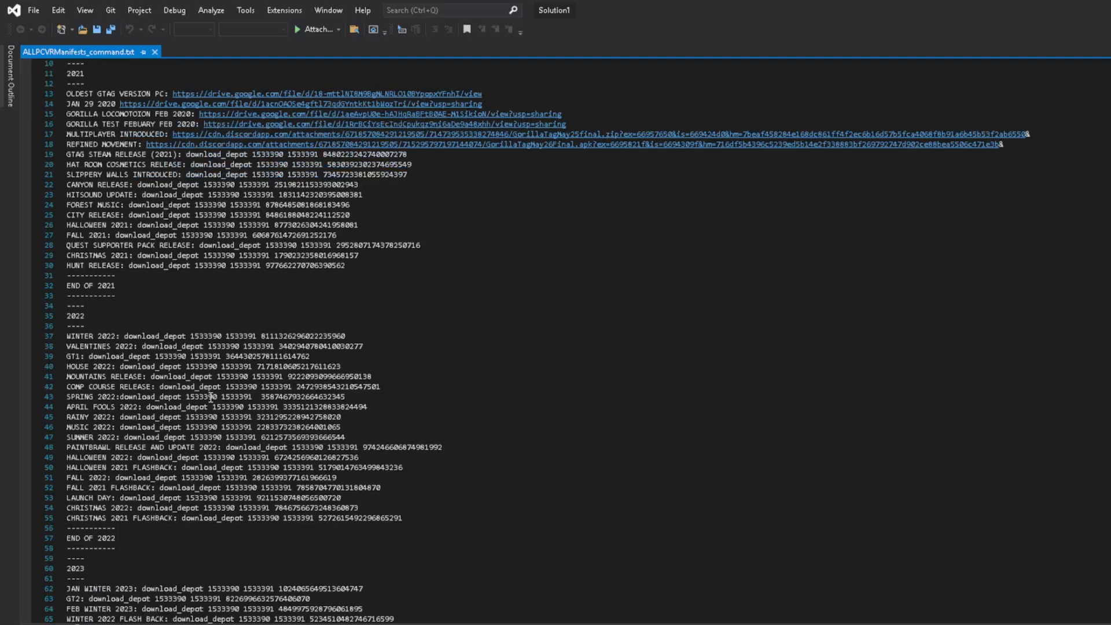
{"action": "scroll", "coordinate": [164, 589], "scroll_direction": "down", "scroll_amount": 5}
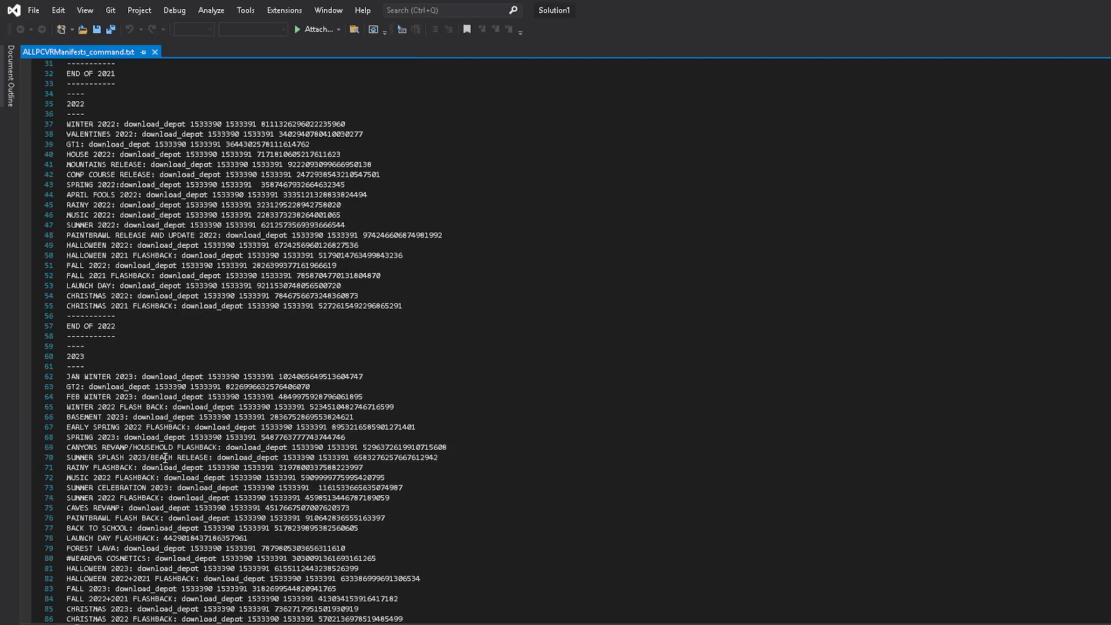
{"action": "left_click_drag", "start_coordinate": [216, 458], "coordinate": [455, 456]}
{"action": "key", "text": "ctrl+c"}
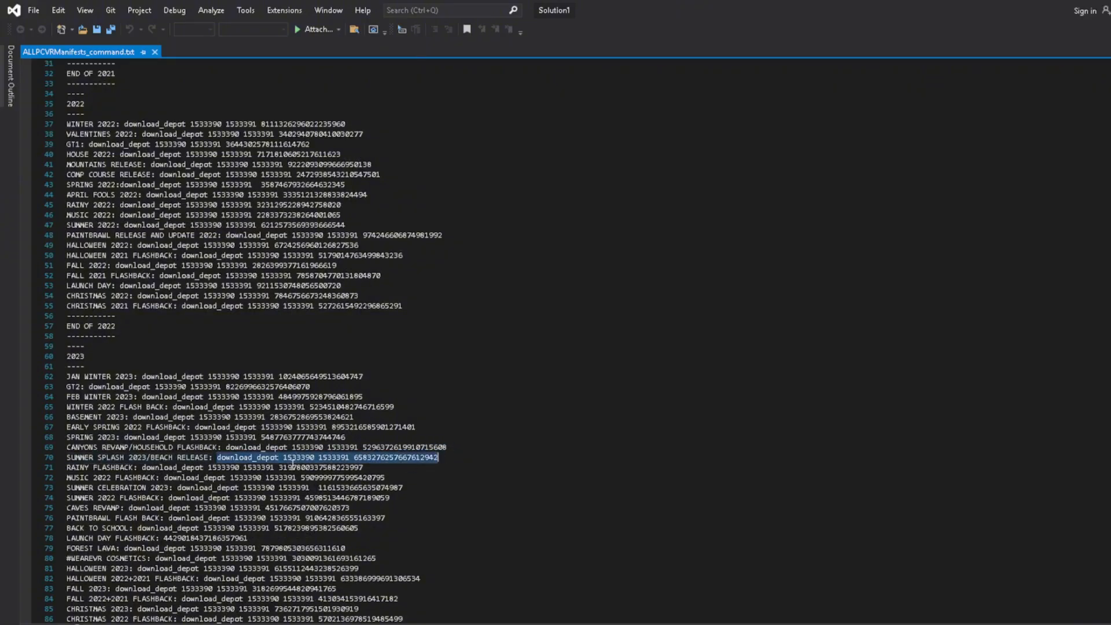
{"action": "left_click", "coordinate": [1110, 6]}
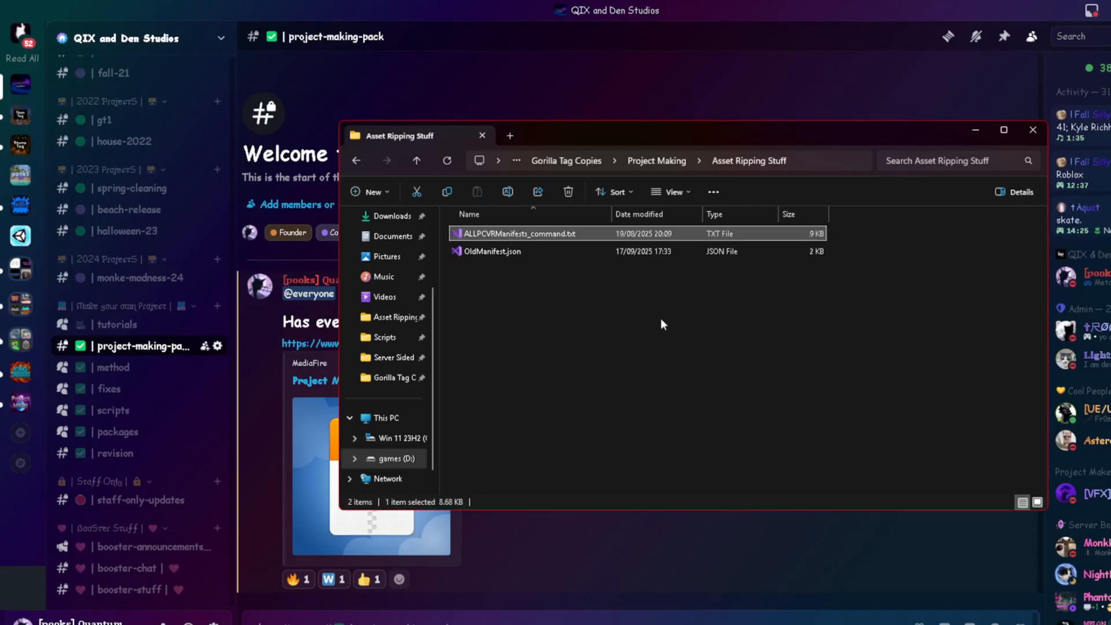
{"action": "left_click", "coordinate": [976, 131]}
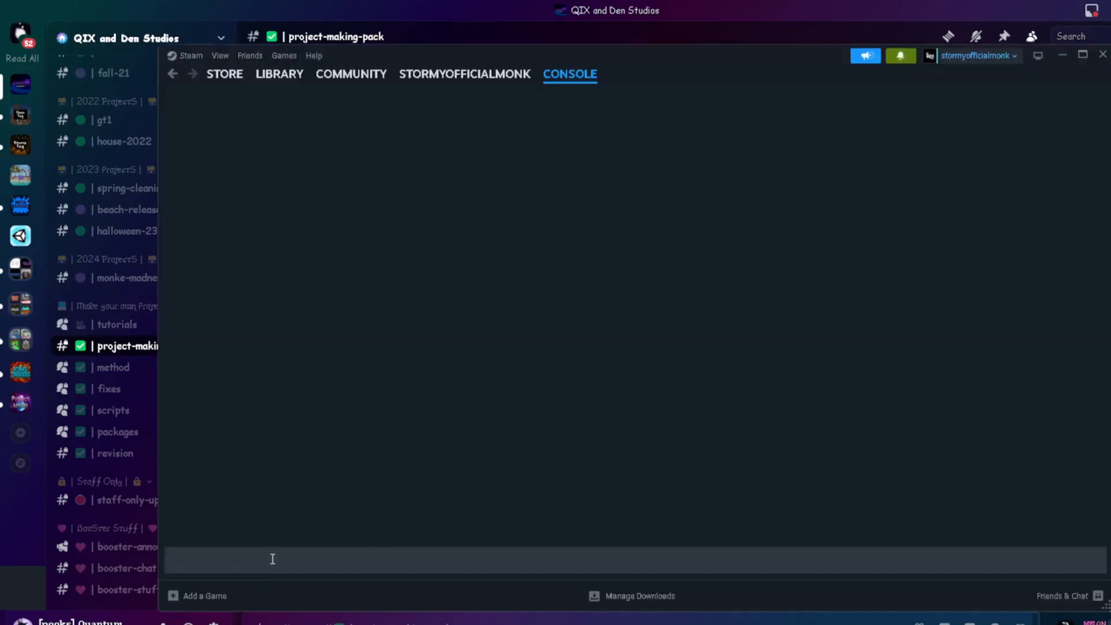
{"action": "left_click", "coordinate": [273, 557]}
{"action": "key", "text": "ctrl+v"}
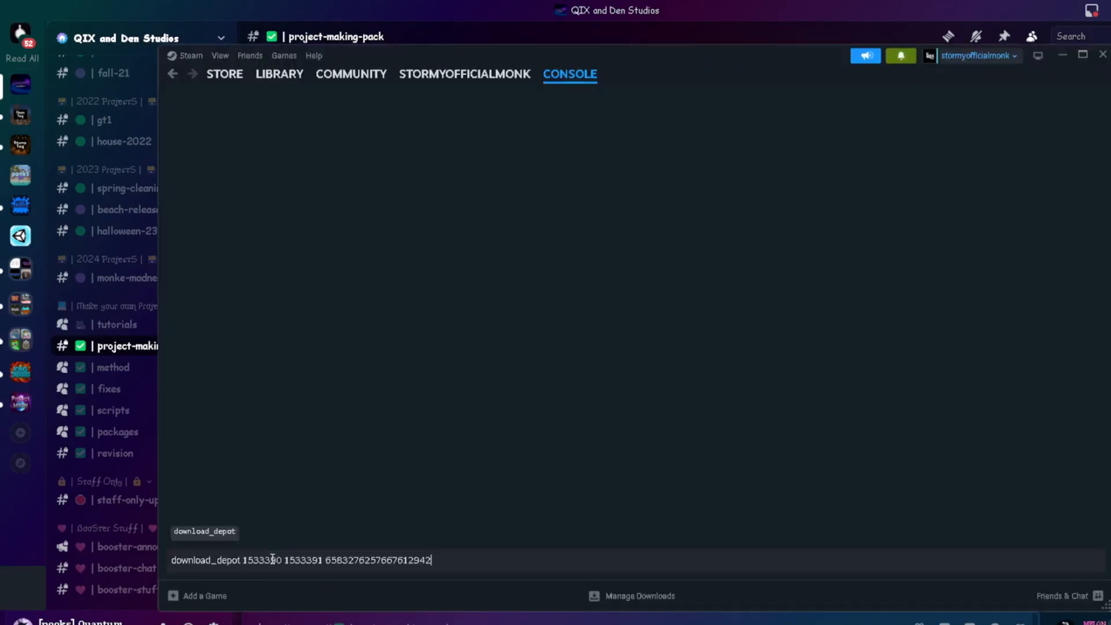
{"action": "key", "text": "Return"}
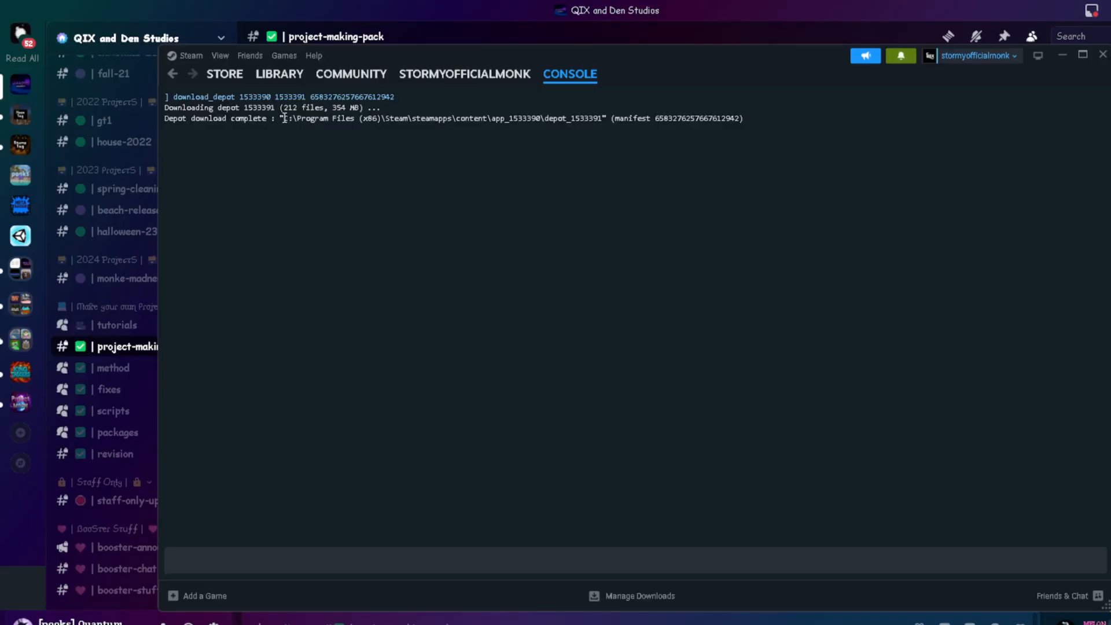
{"action": "left_click_drag", "start_coordinate": [284, 118], "coordinate": [604, 123]}
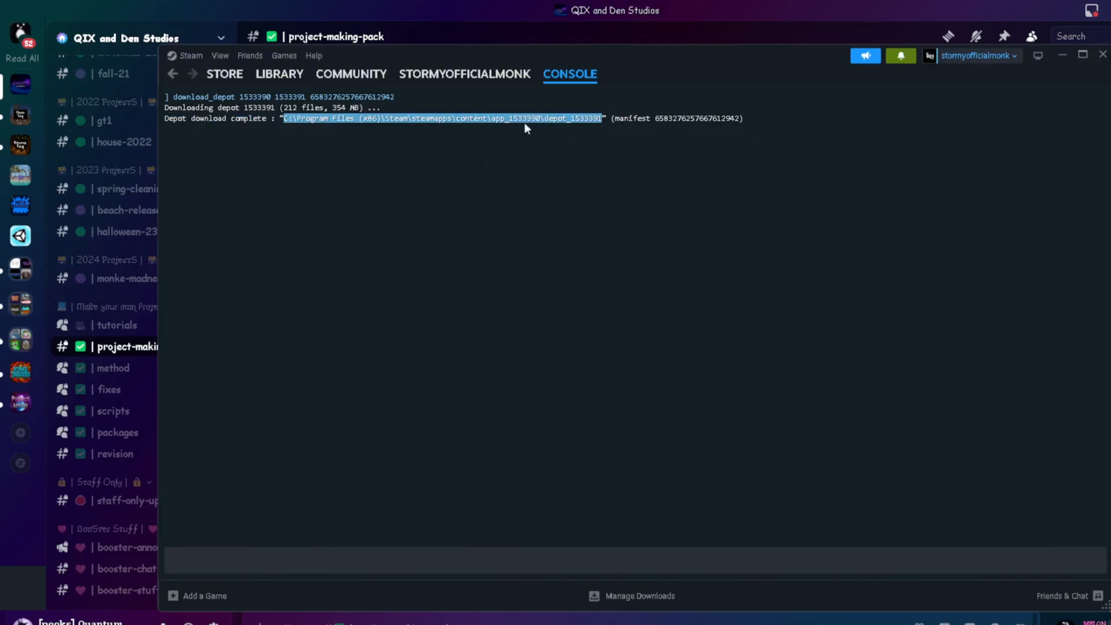
{"action": "left_click", "coordinate": [1103, 54]}
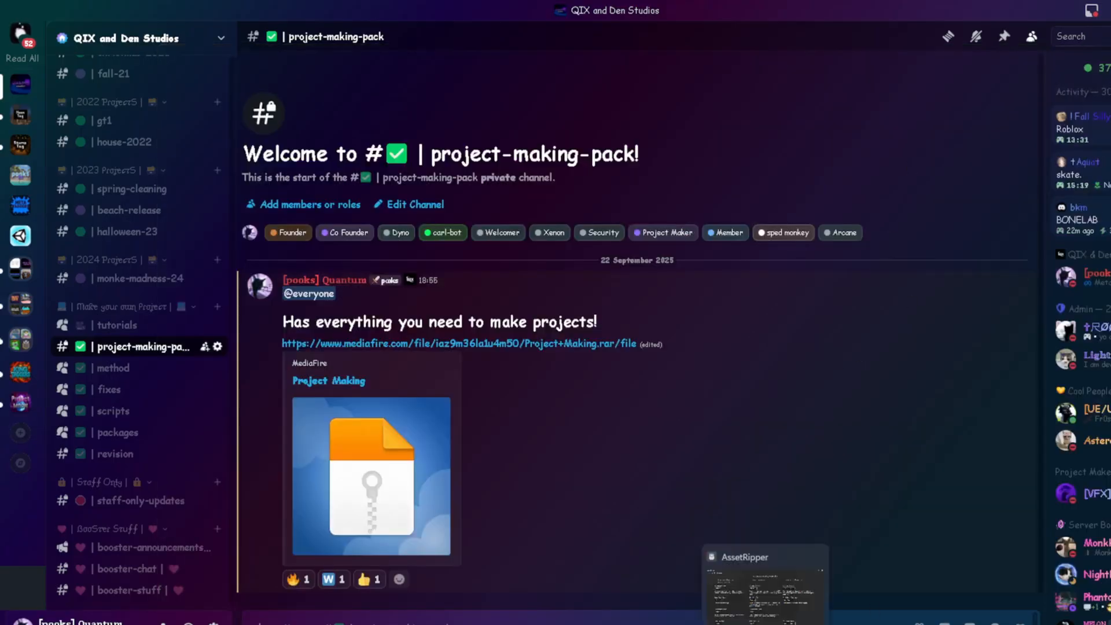
- Load Gorilla Tag.exe into AssetRipper from C:\Program Files (x86)\Steam\steamapps\content\app_1533390\depot_1533391
{"action": "left_click", "coordinate": [765, 624]}
{"action": "left_click", "coordinate": [103, 95]}
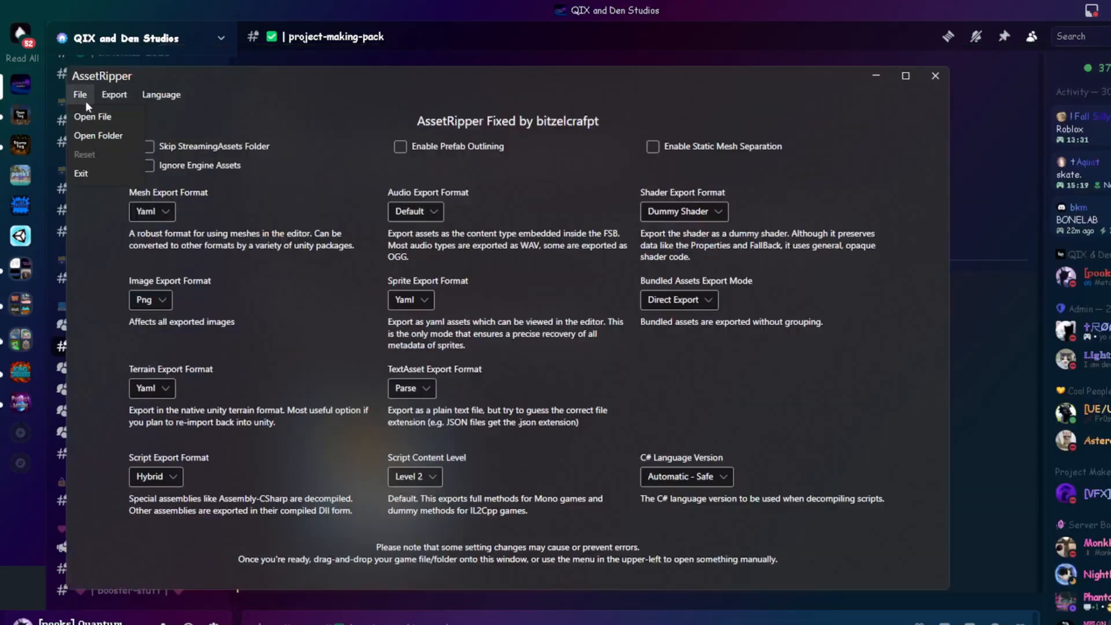
{"action": "left_click", "coordinate": [88, 117]}
{"action": "left_click", "coordinate": [579, 103]}
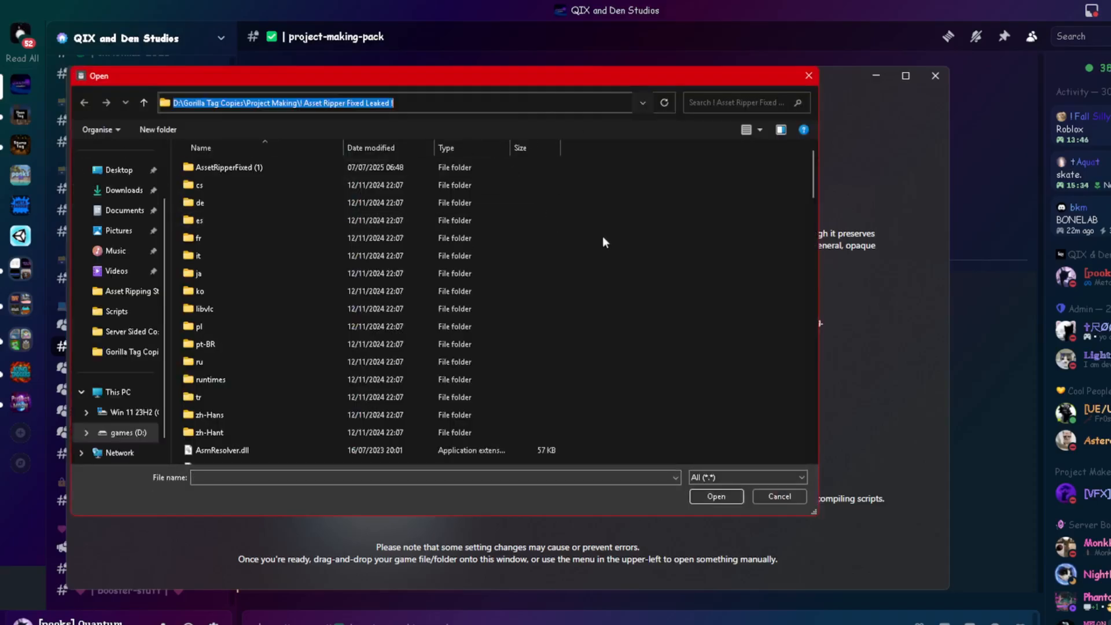
{"action": "type", "text": "C:\\Program Files (x86)\\Steam\\steamapps\\content\\app_1533390\\depot_1533391"}
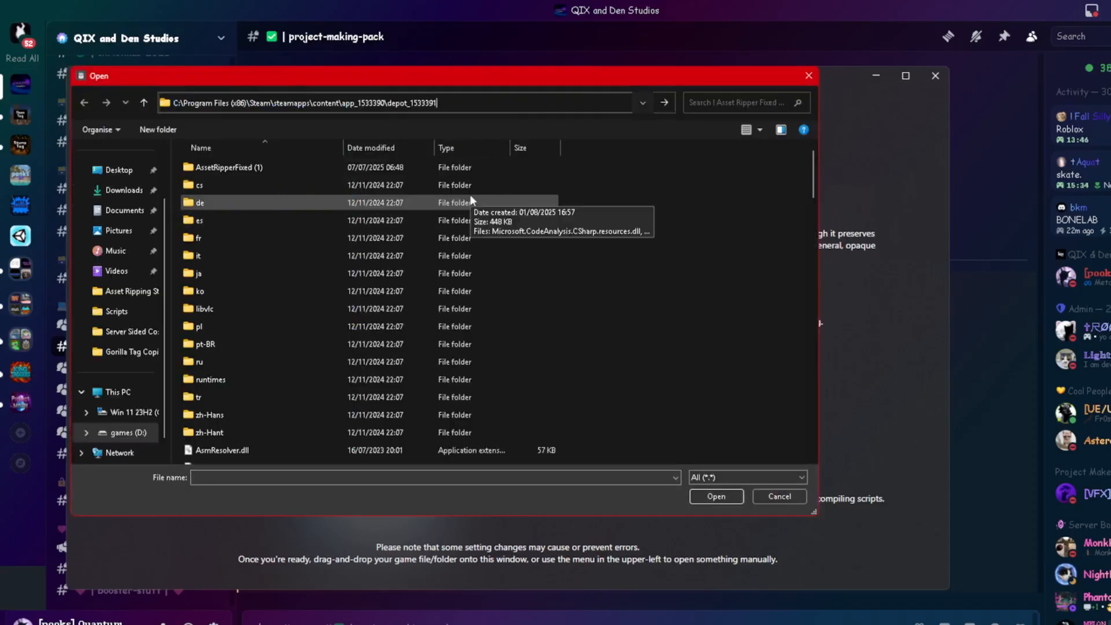
{"action": "key", "text": "Return"}
{"action": "left_click", "coordinate": [224, 203]}
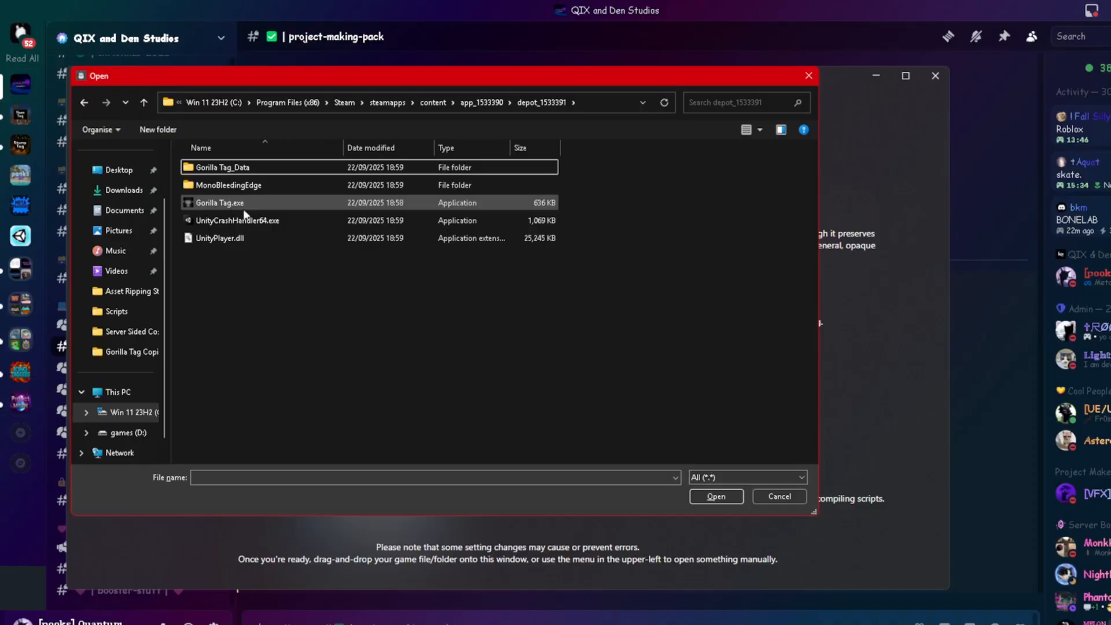
{"action": "double_click", "coordinate": [231, 204]}
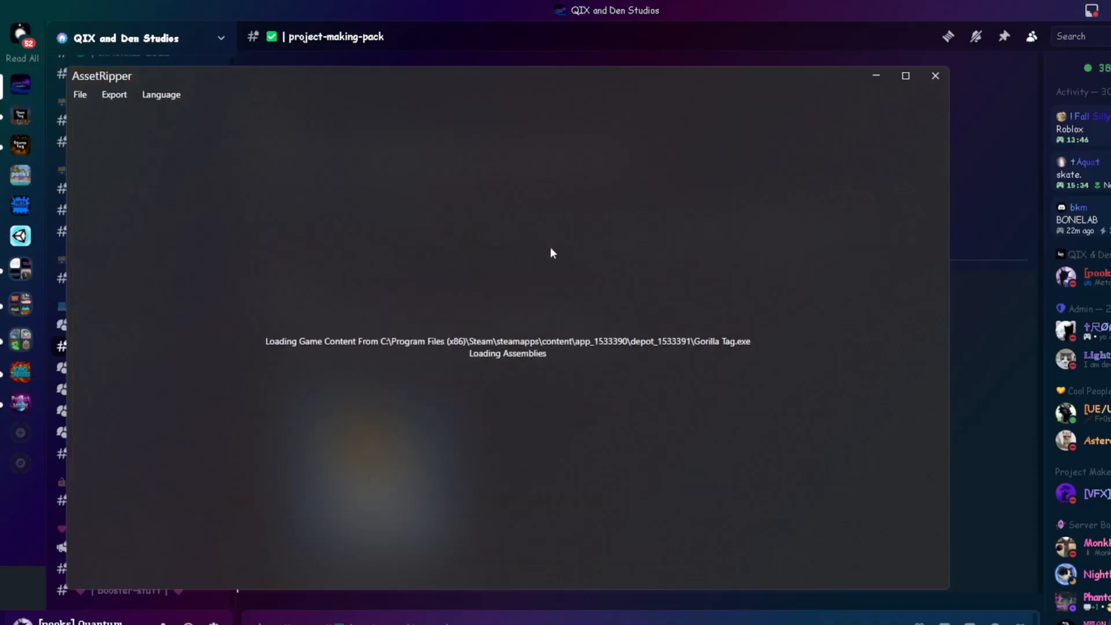
- Export the loaded game content to the ! Projects ! folder in D:\Gorilla Tag Copies and close AssetRipper when the export finishes
{"action": "left_click", "coordinate": [817, 624]}
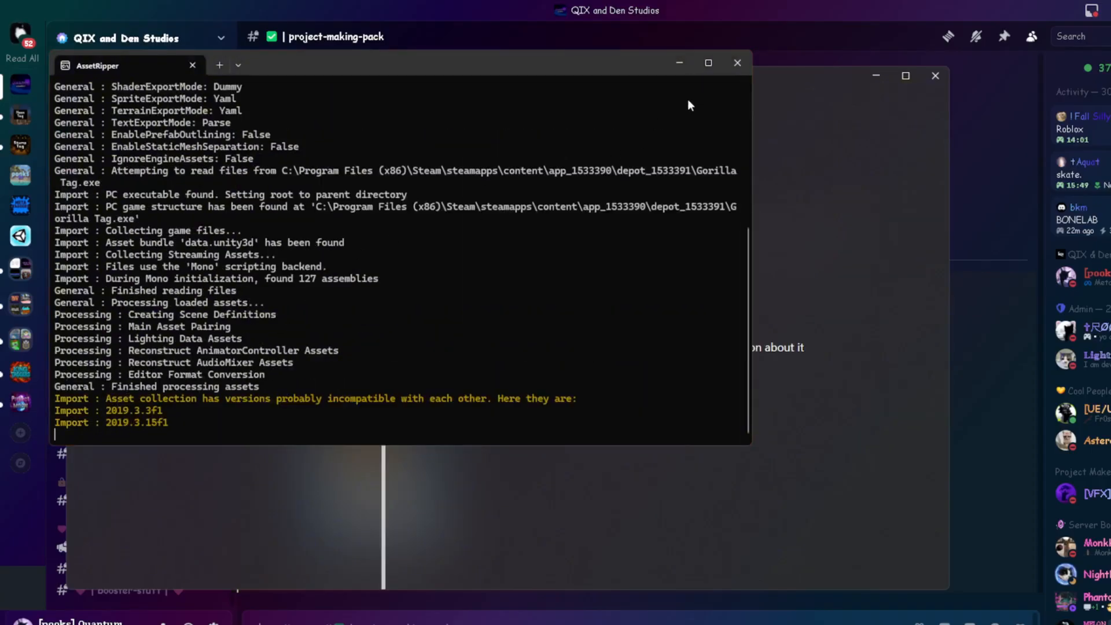
{"action": "left_click", "coordinate": [783, 245]}
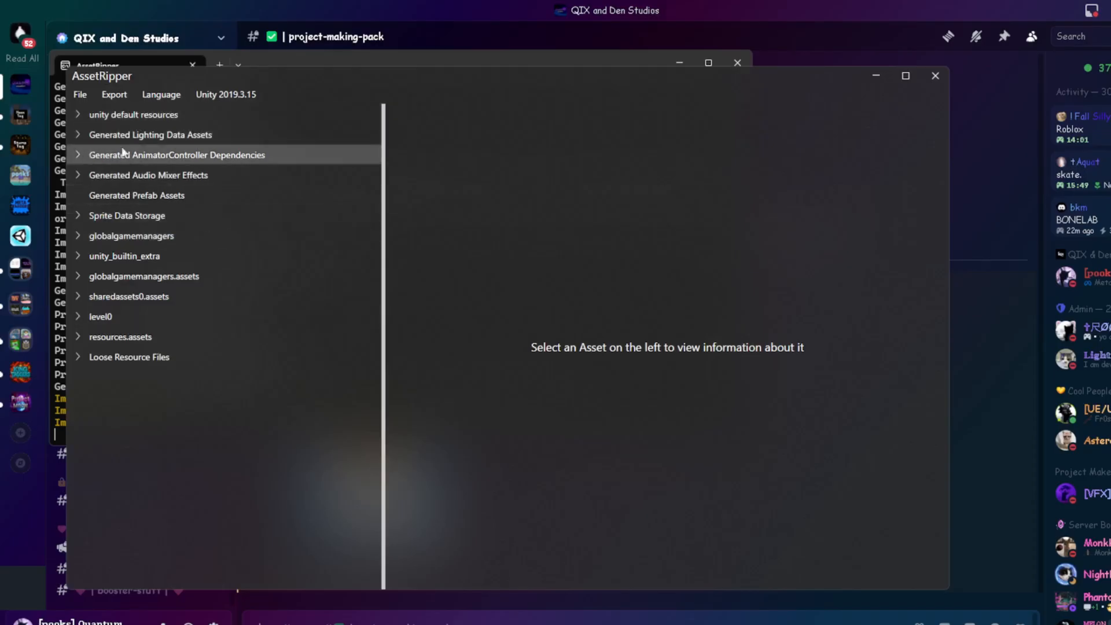
{"action": "left_click", "coordinate": [120, 94]}
{"action": "left_click", "coordinate": [137, 117]}
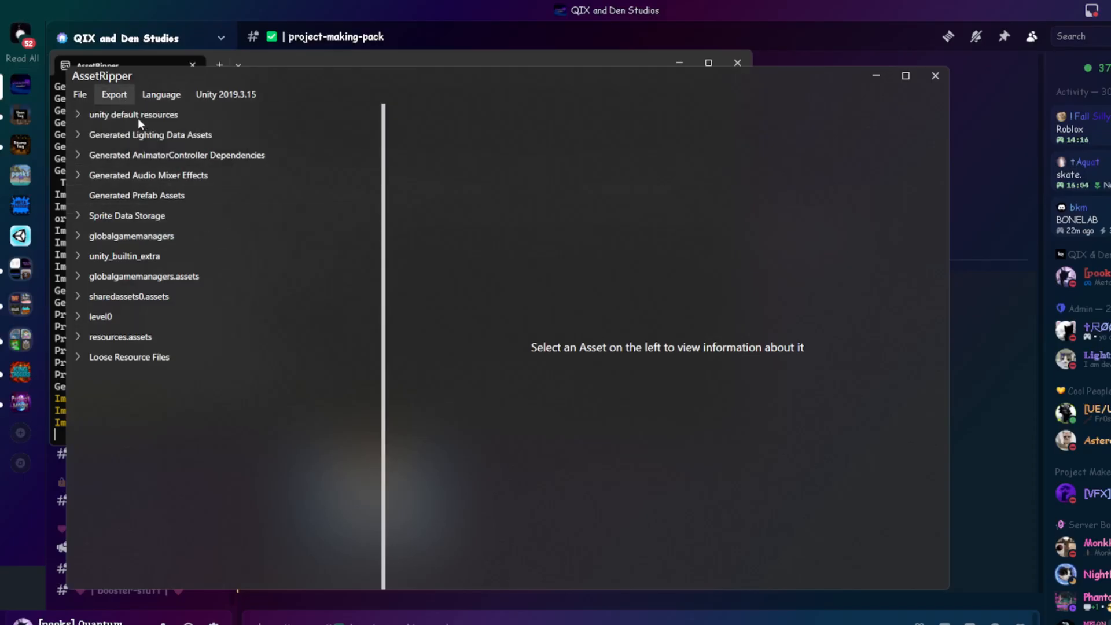
{"action": "left_click", "coordinate": [123, 433]}
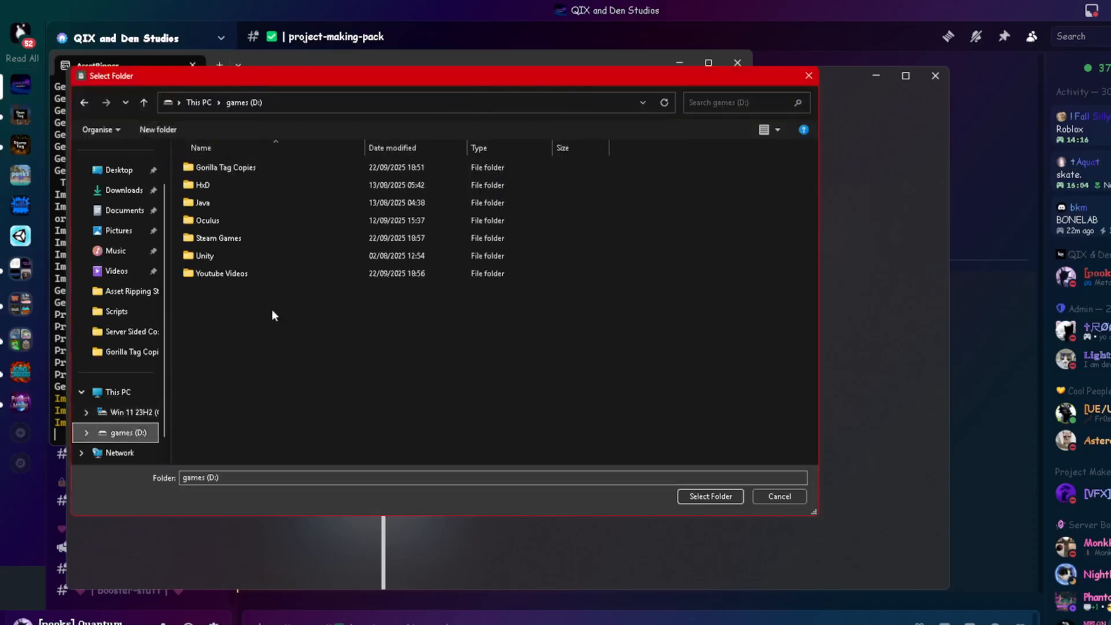
{"action": "double_click", "coordinate": [247, 167]}
{"action": "double_click", "coordinate": [247, 168]}
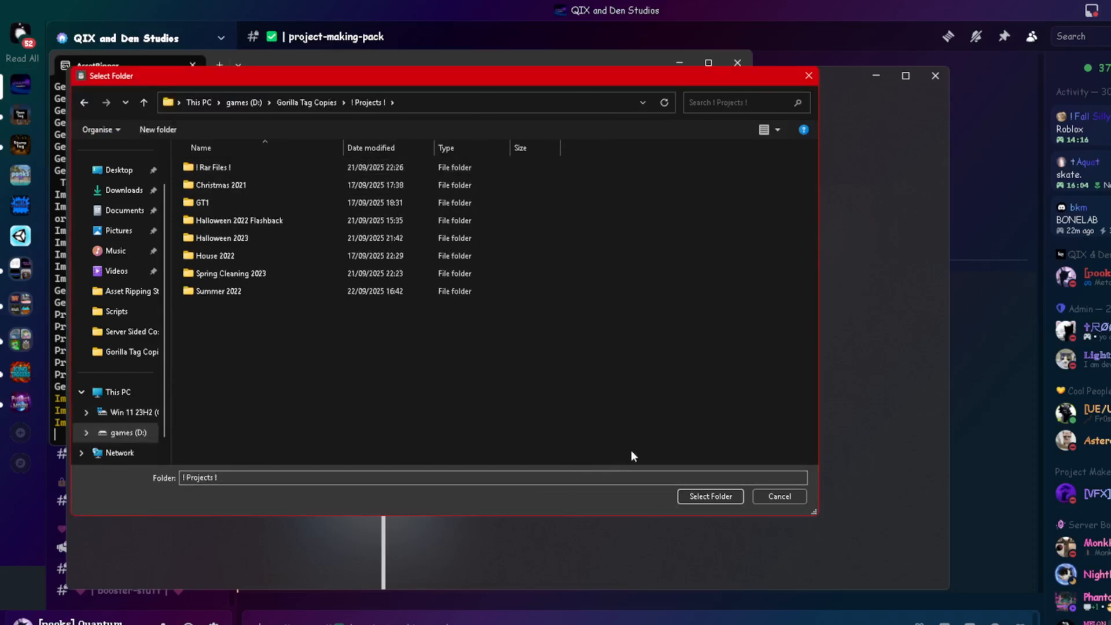
{"action": "left_click", "coordinate": [724, 497]}
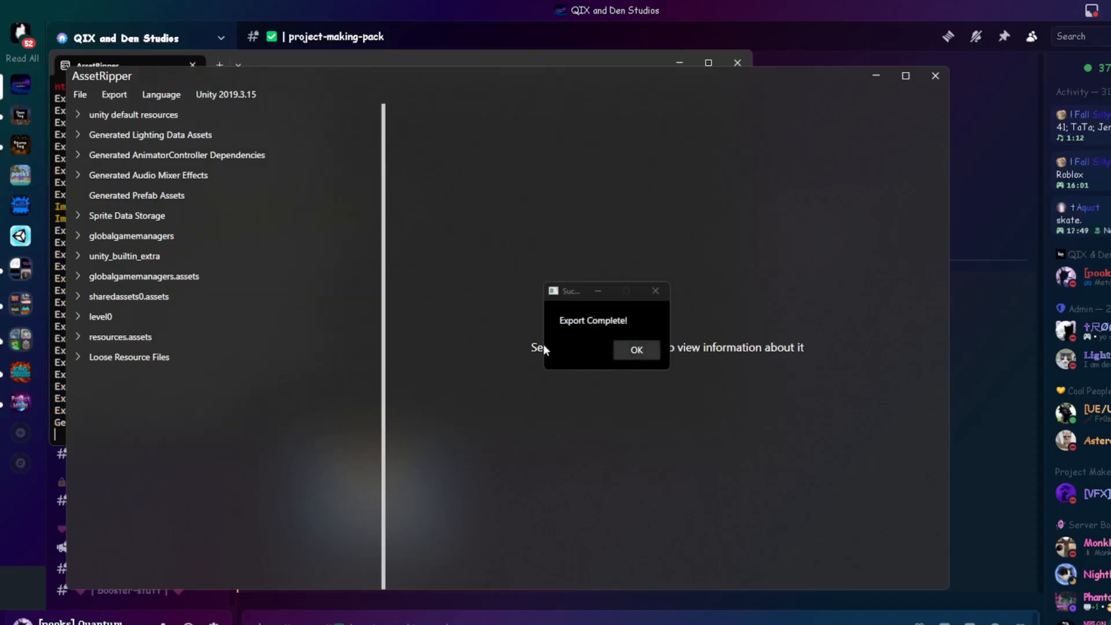
{"action": "left_click", "coordinate": [637, 350]}
{"action": "left_click", "coordinate": [935, 76]}
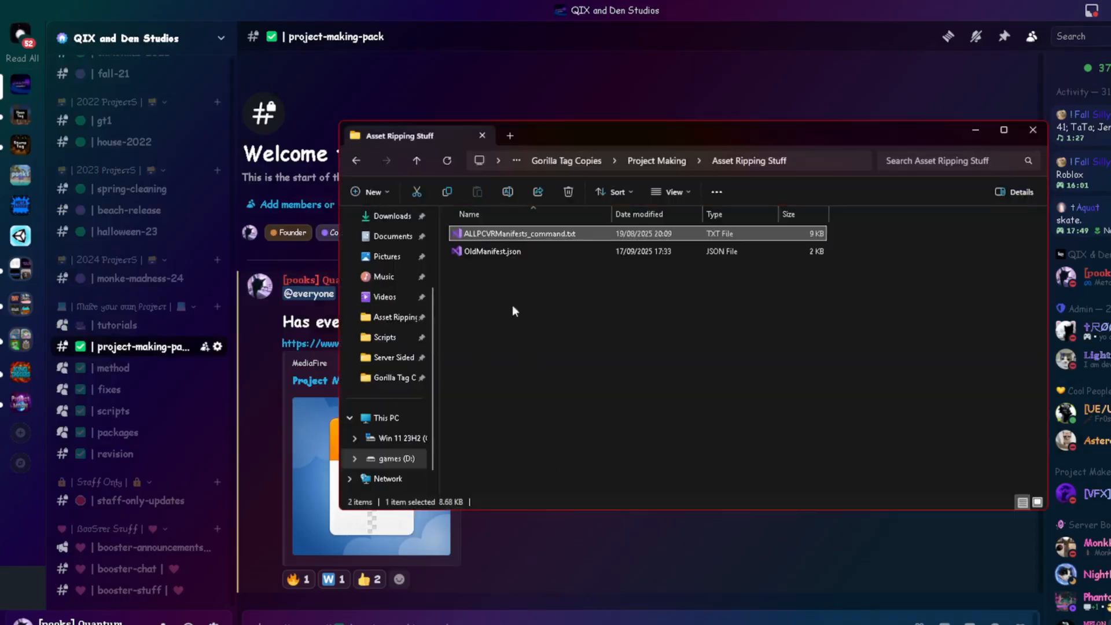
- Open the exported Gorilla Tag folder inside Gorilla Tag Copies\! Projects ! in File Explorer
{"action": "left_click", "coordinate": [666, 162]}
{"action": "left_click", "coordinate": [672, 162]}
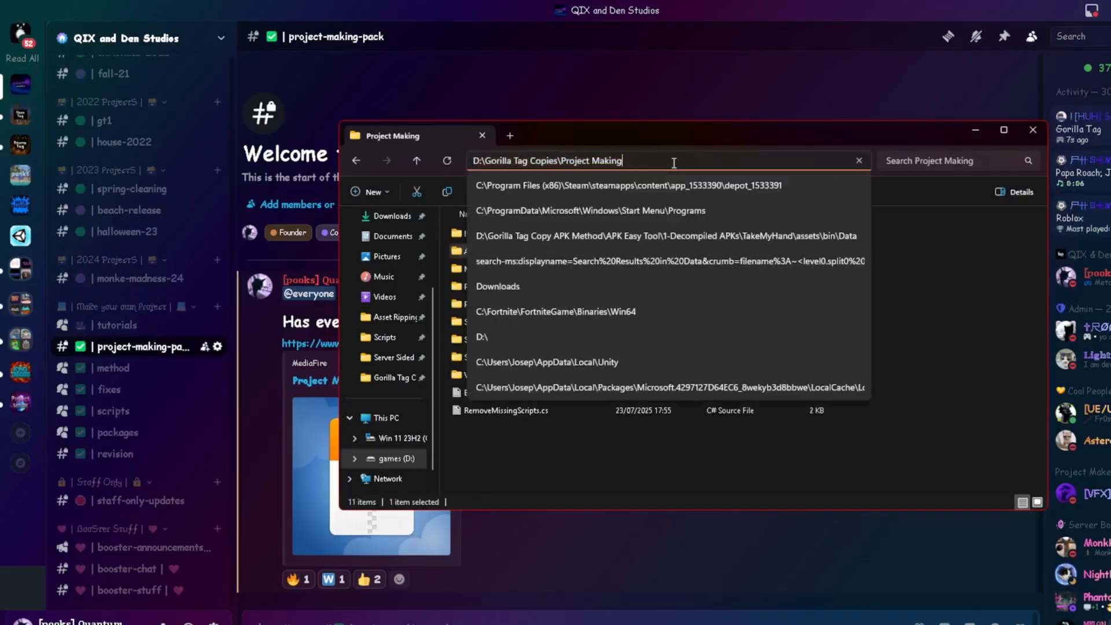
{"action": "left_click", "coordinate": [1023, 285]}
{"action": "left_click", "coordinate": [689, 161]}
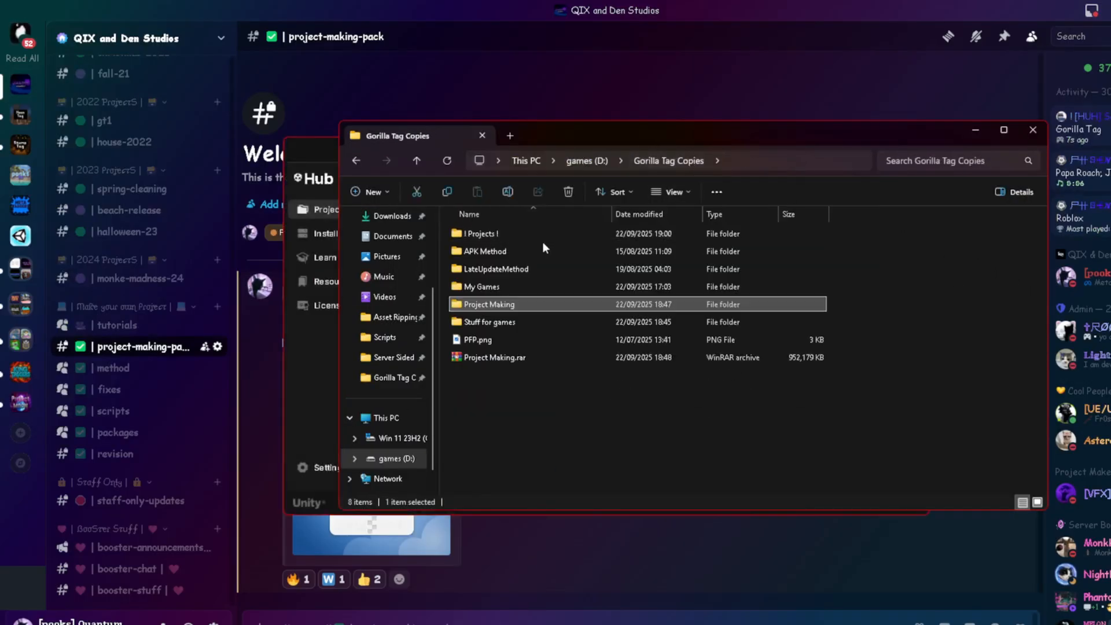
{"action": "double_click", "coordinate": [534, 232]}
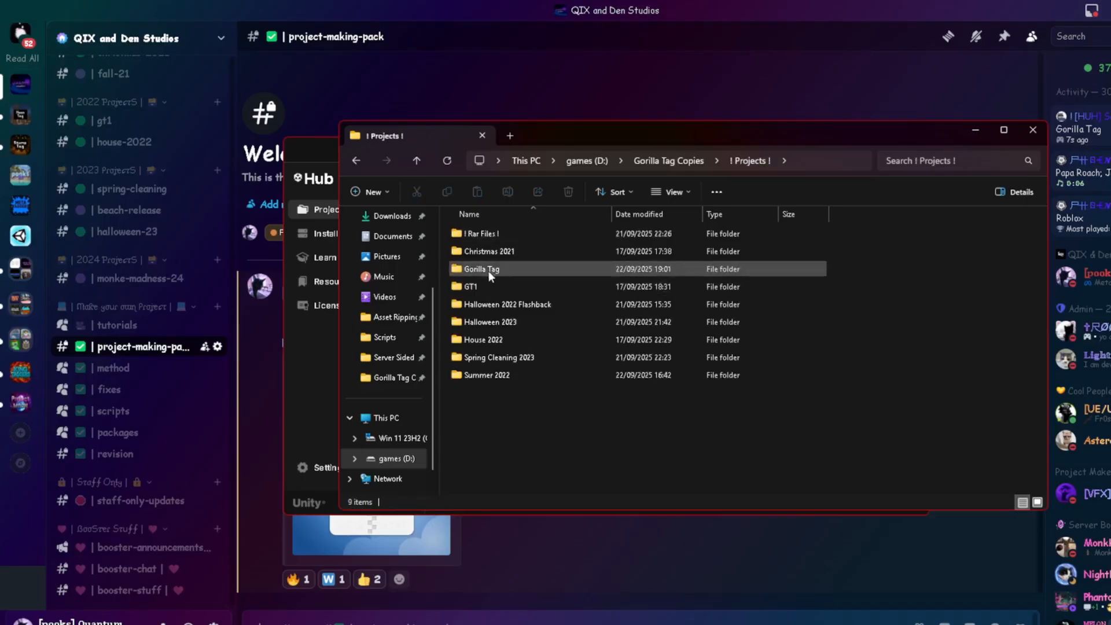
{"action": "double_click", "coordinate": [508, 274]}
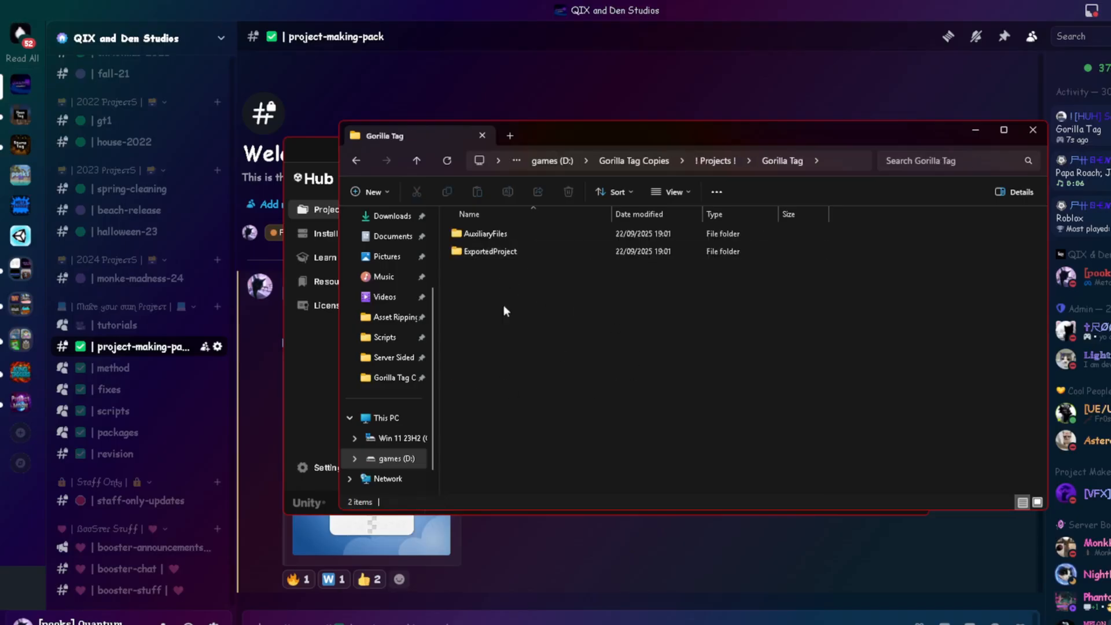
- Move the ExportedProject folder up into ! Projects ! and delete the leftover Gorilla Tag folder
{"action": "left_click", "coordinate": [509, 251]}
{"action": "left_click_drag", "start_coordinate": [496, 251], "coordinate": [729, 160]}
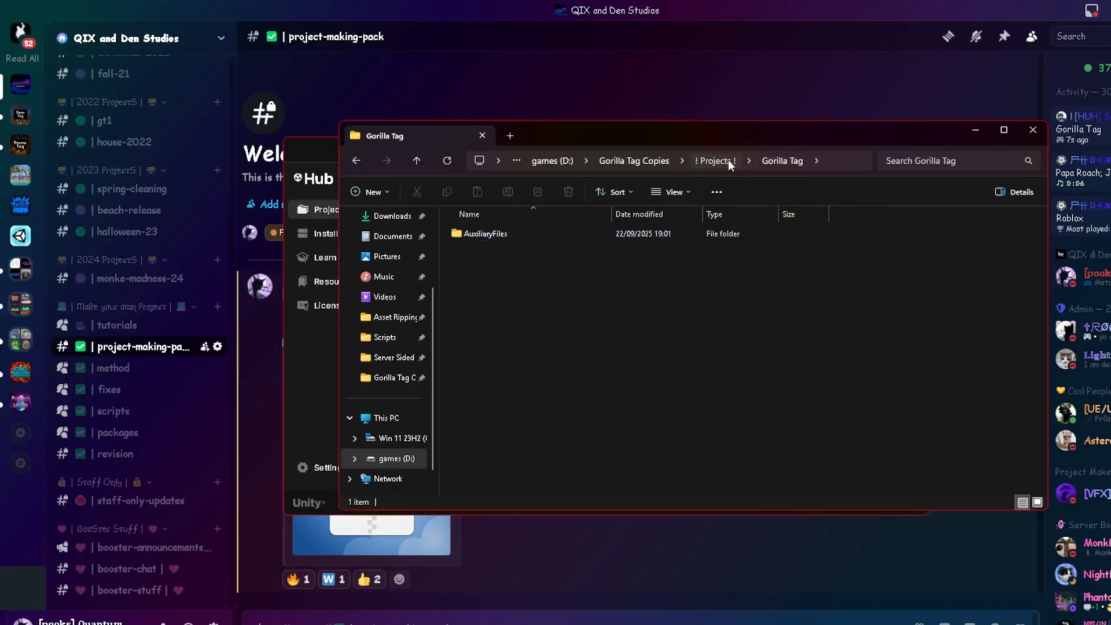
{"action": "left_click", "coordinate": [729, 160]}
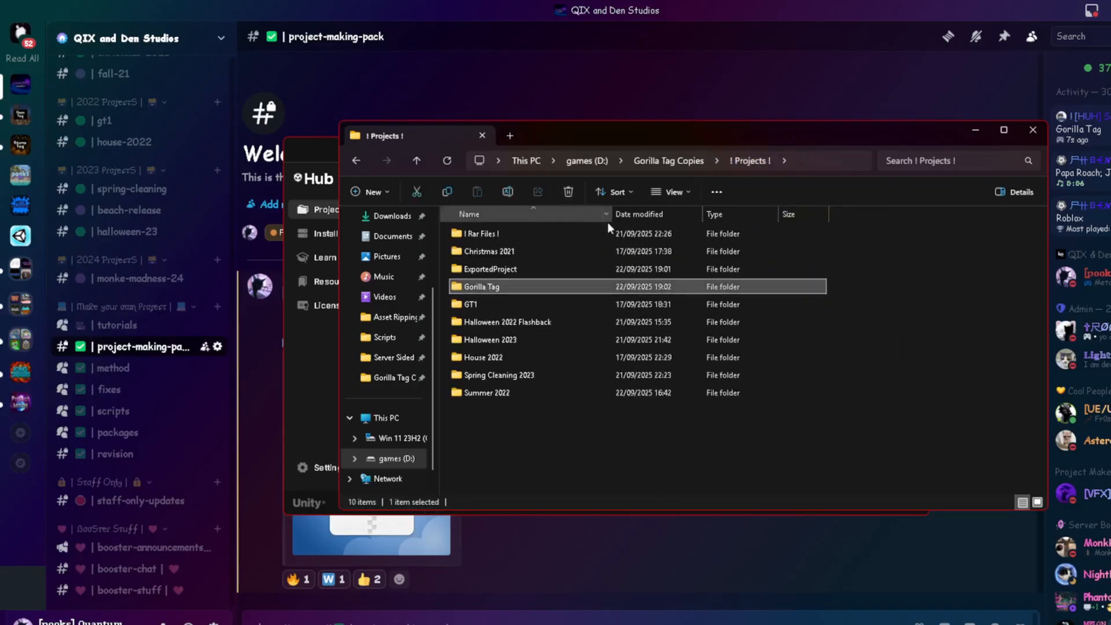
{"action": "key", "text": "Delete"}
- Rename the ExportedProject folder as Beach Release
{"action": "left_click", "coordinate": [488, 269]}
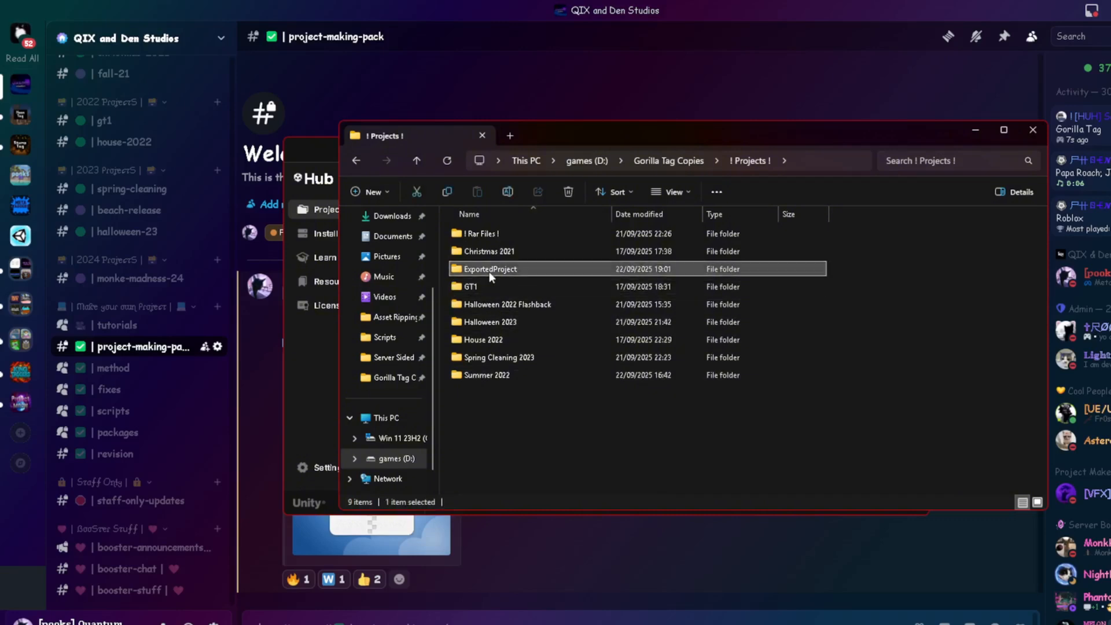
{"action": "left_click", "coordinate": [515, 193]}
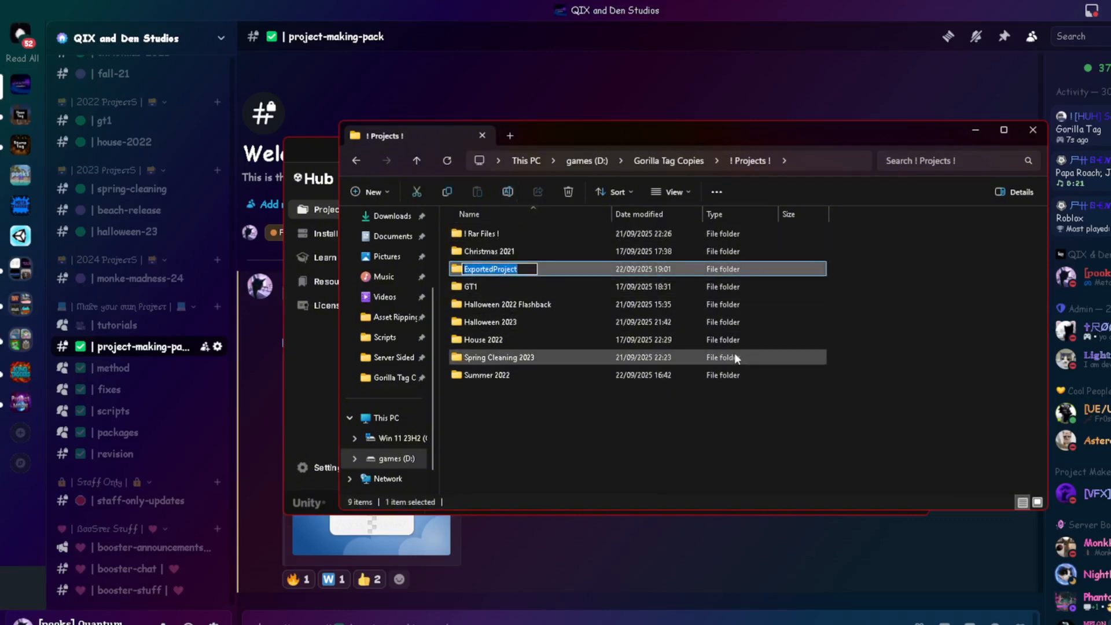
{"action": "type", "text": "Beach"}
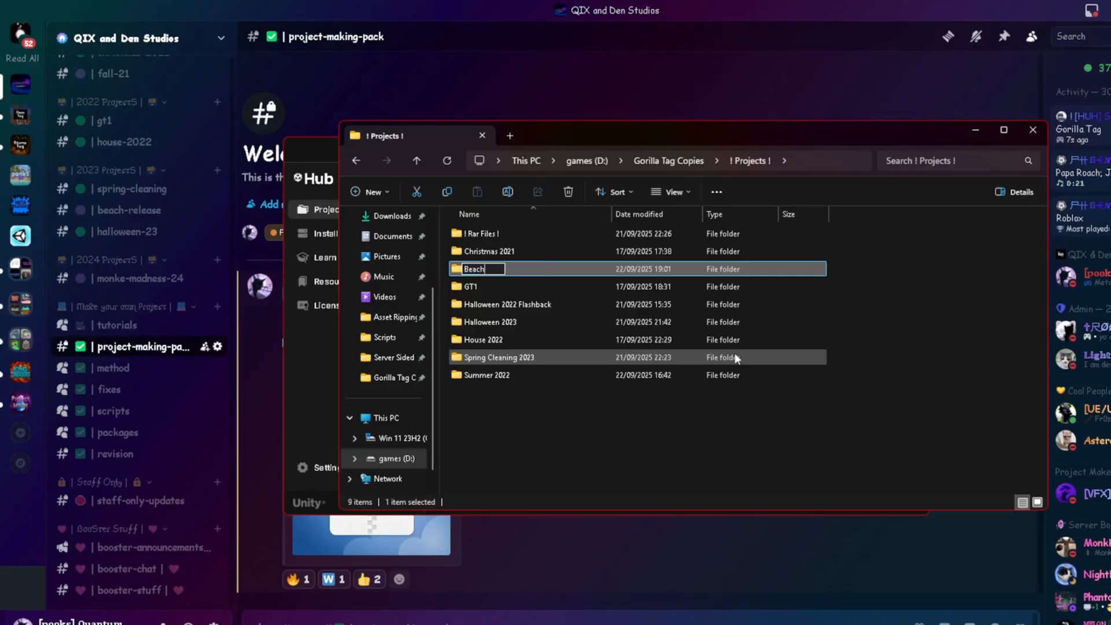
{"action": "type", "text": " Release"}
{"action": "key", "text": "Return"}
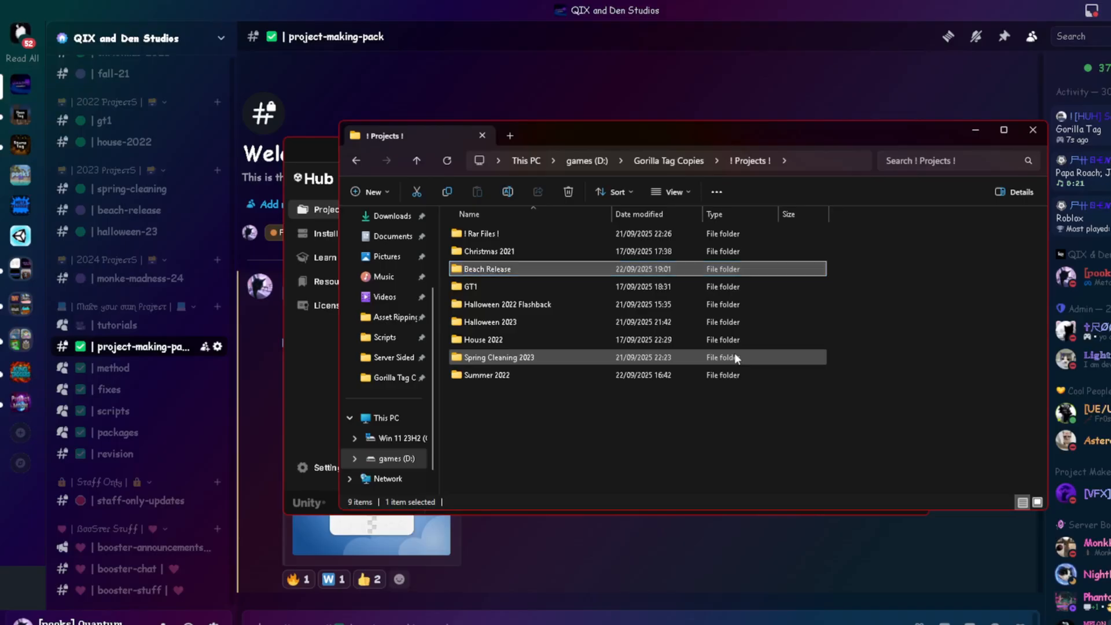
- Create a text document named Credits.txt inside the Beach Release folder
{"action": "double_click", "coordinate": [558, 270]}
{"action": "left_click", "coordinate": [371, 191]}
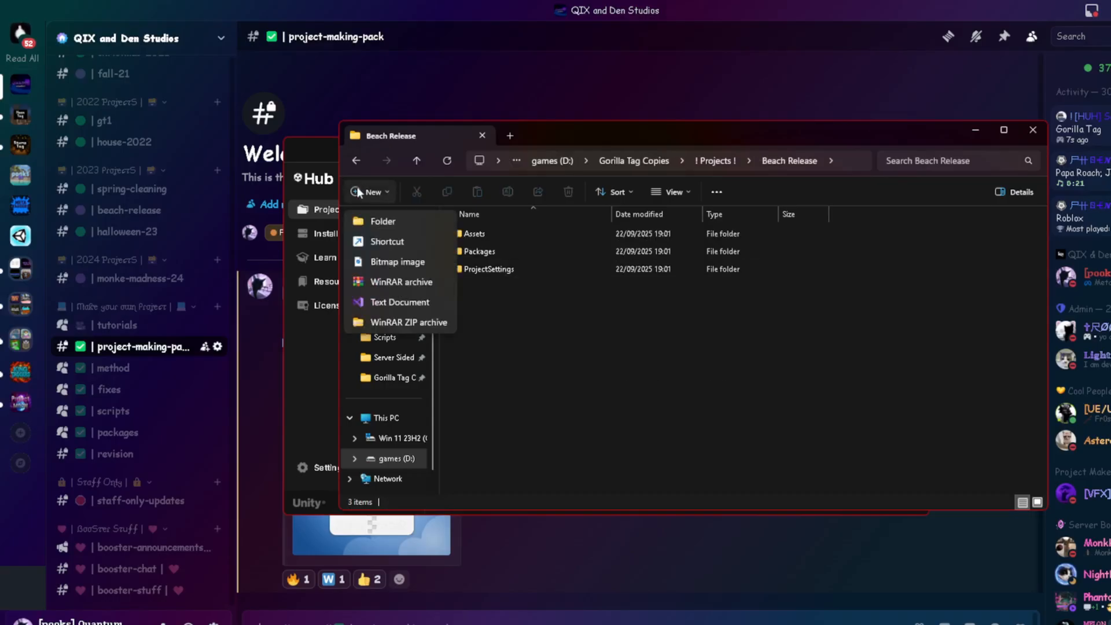
{"action": "left_click", "coordinate": [399, 302]}
{"action": "type", "text": "Cred"}
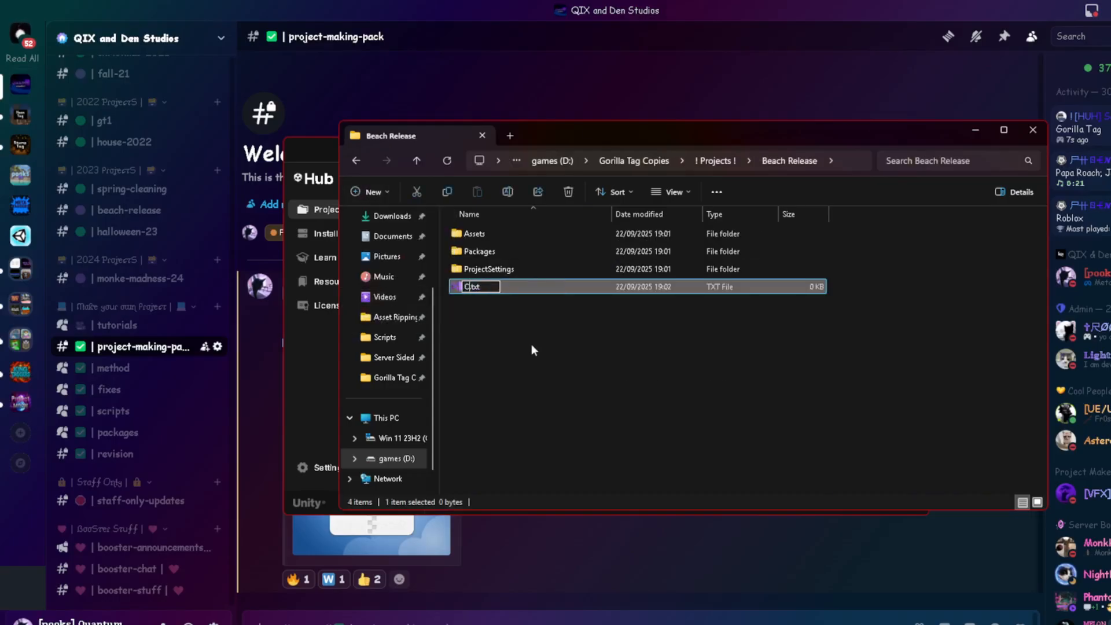
{"action": "type", "text": "its"}
{"action": "key", "text": "Return"}
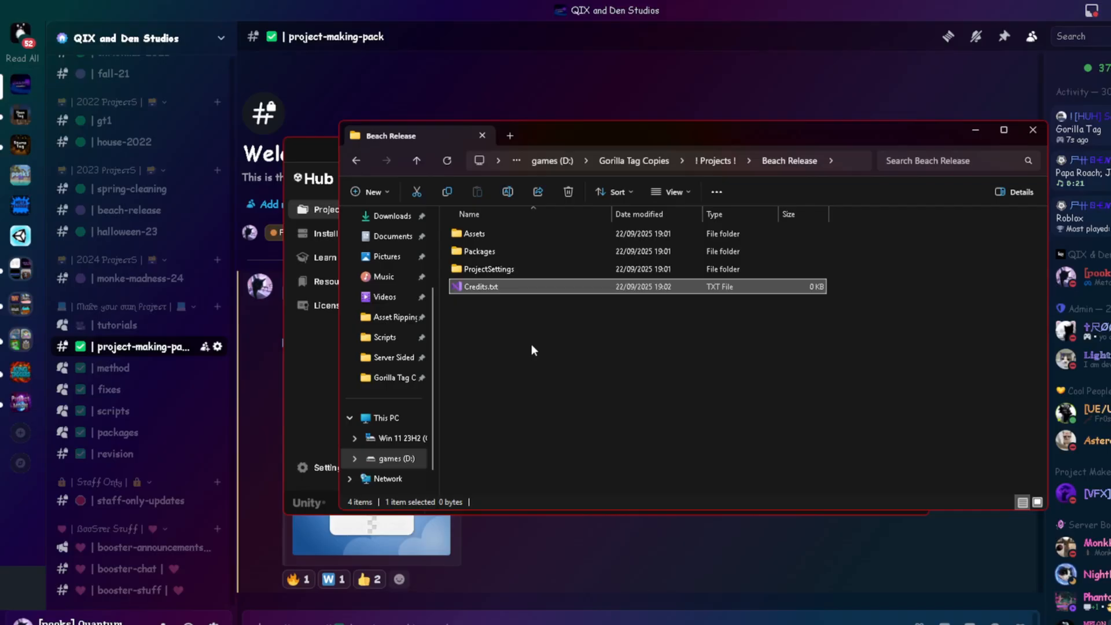
- Write "Project made by" followed by the author's name in Credits.txt and save the file
{"action": "double_click", "coordinate": [507, 287]}
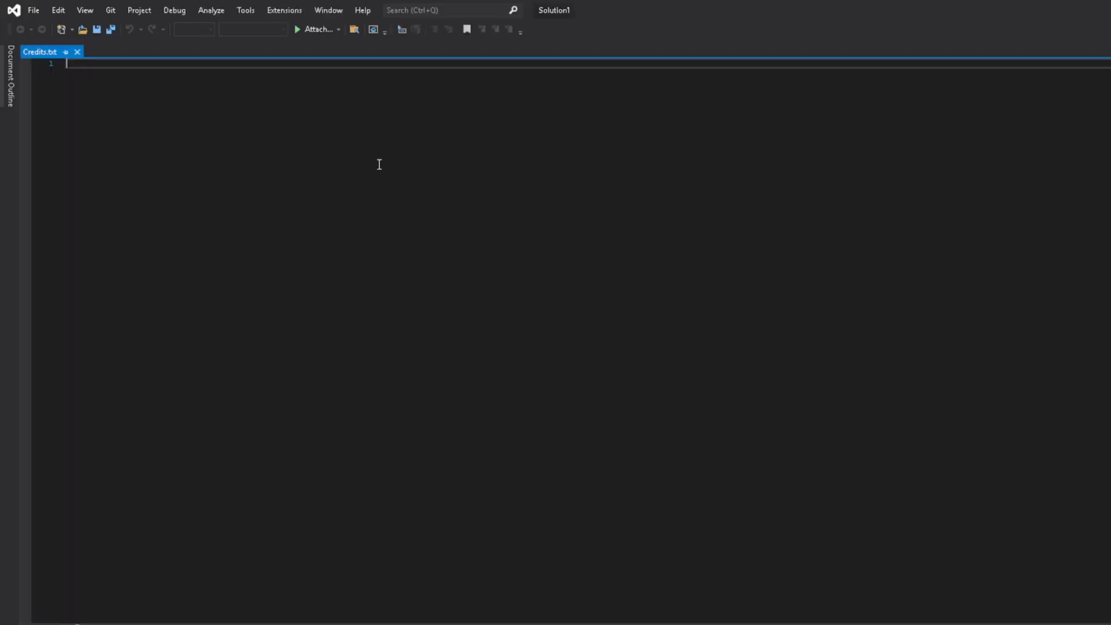
{"action": "type", "text": "Projecrt"}
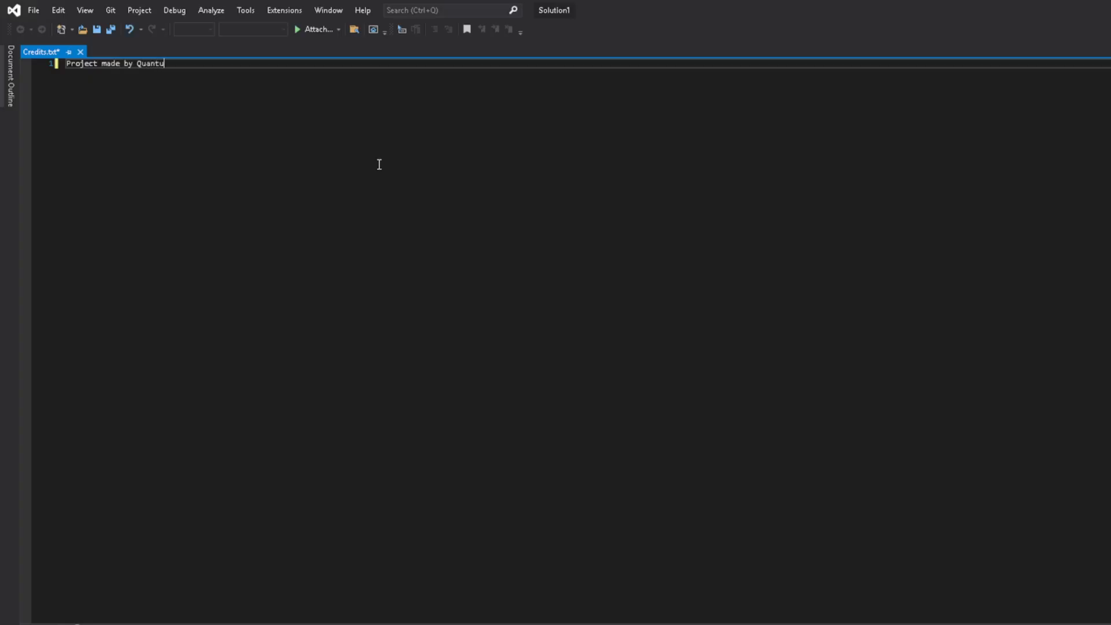
{"action": "key", "text": "ctrl+a"}
{"action": "left_click", "coordinate": [380, 164]}
{"action": "key", "text": "ctrl+s"}
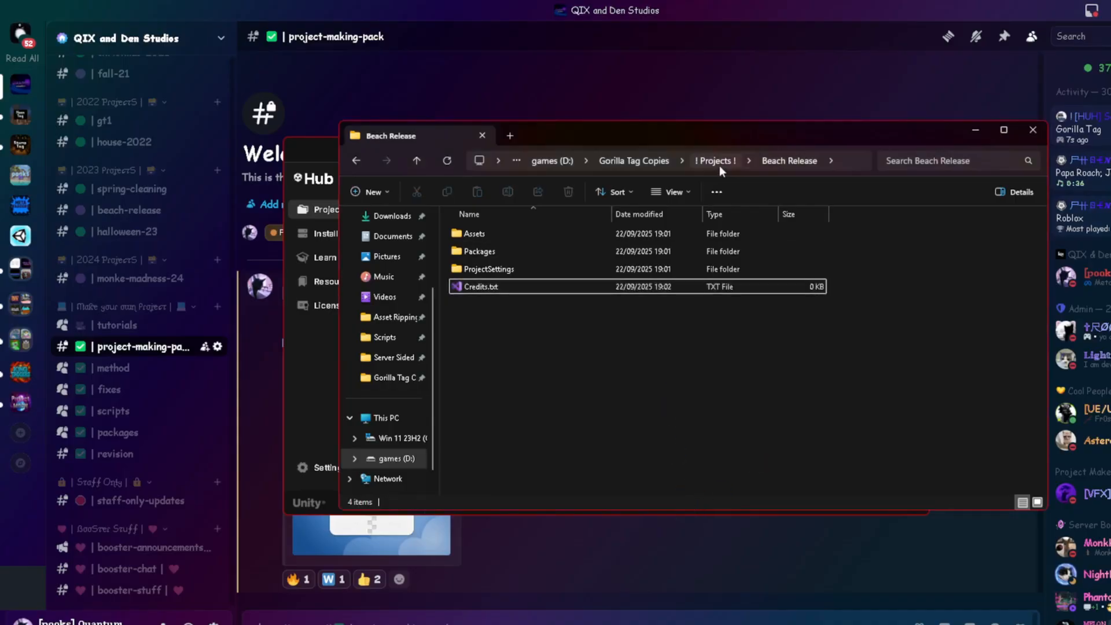
- Switch to Unity Hub and add the Beach Release project from D:\Gorilla Tag Copies\! Projects !
{"action": "left_click", "coordinate": [718, 162]}
{"action": "left_click", "coordinate": [976, 131]}
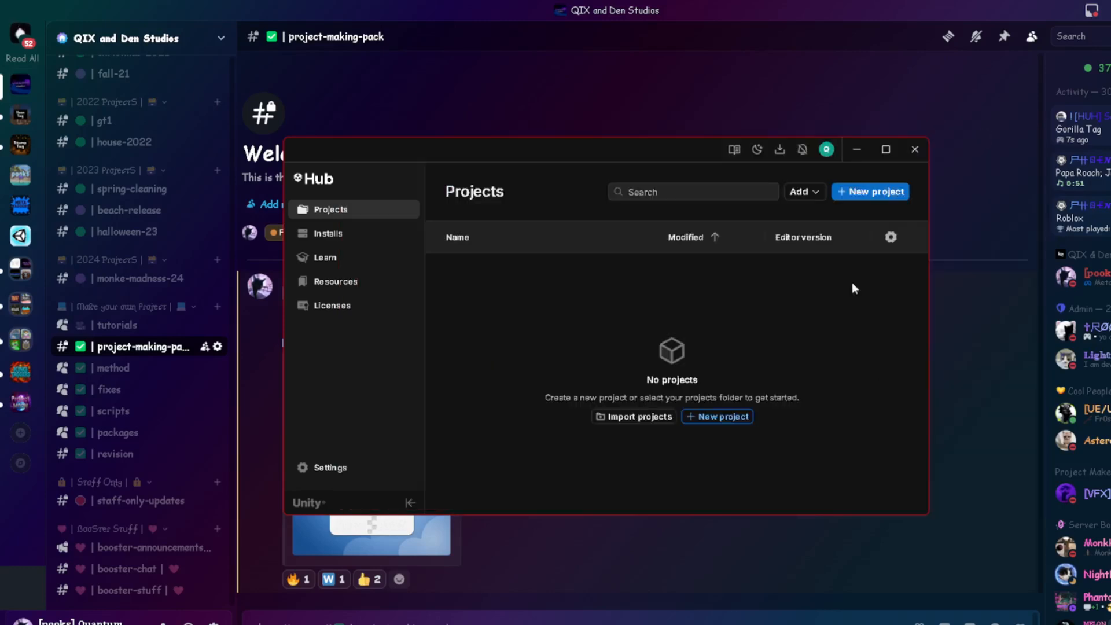
{"action": "left_click", "coordinate": [818, 193]}
{"action": "left_click", "coordinate": [839, 216]}
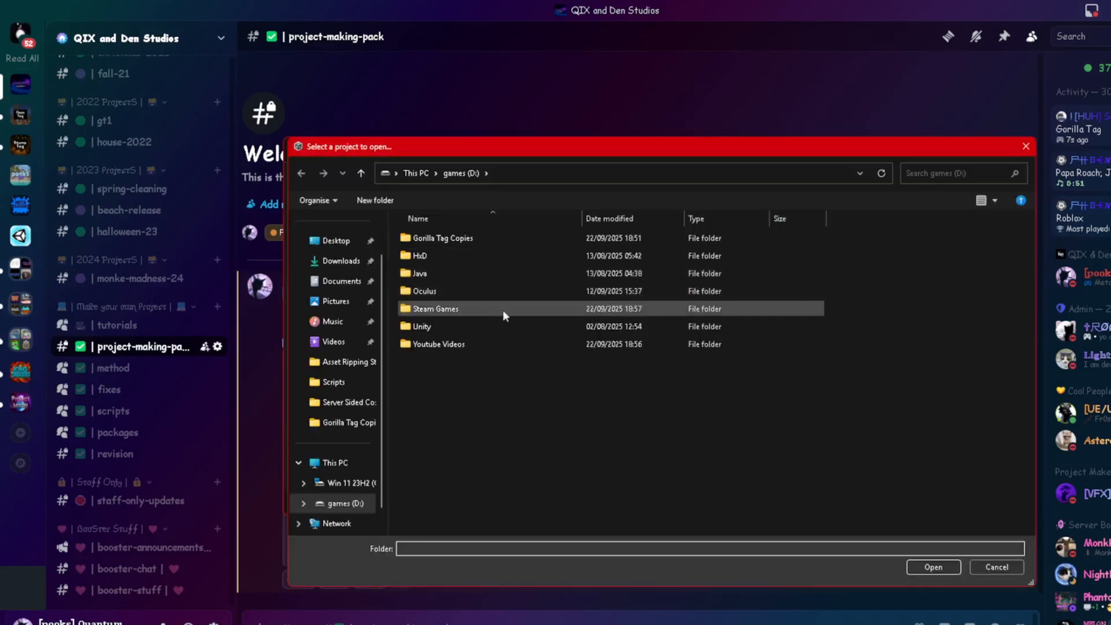
{"action": "left_click", "coordinate": [470, 240]}
{"action": "double_click", "coordinate": [468, 238]}
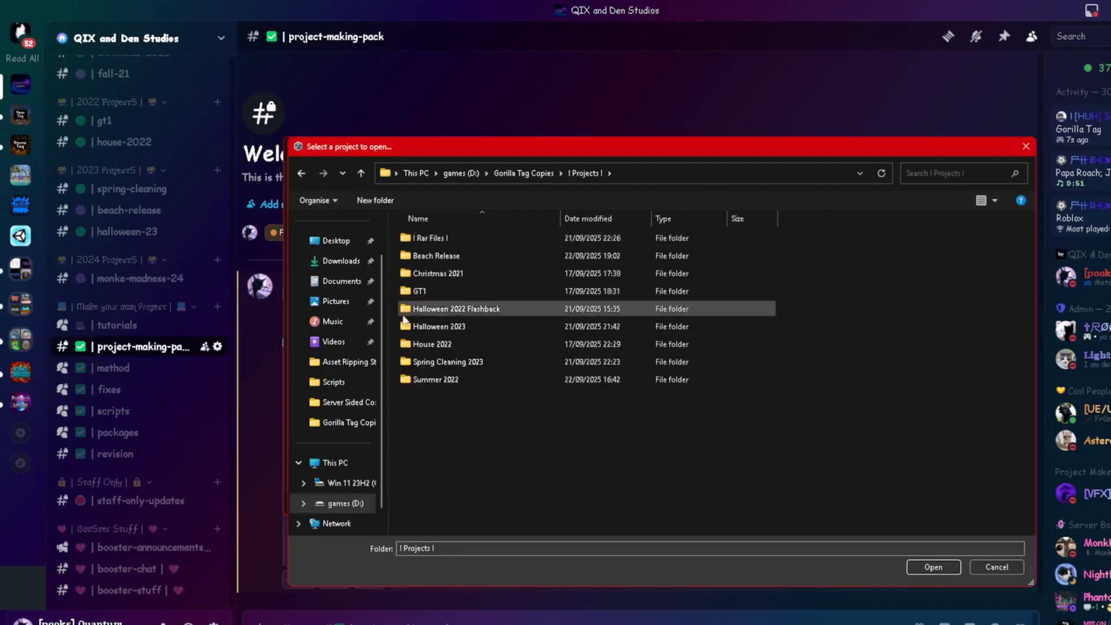
{"action": "double_click", "coordinate": [452, 256]}
{"action": "left_click", "coordinate": [933, 567]}
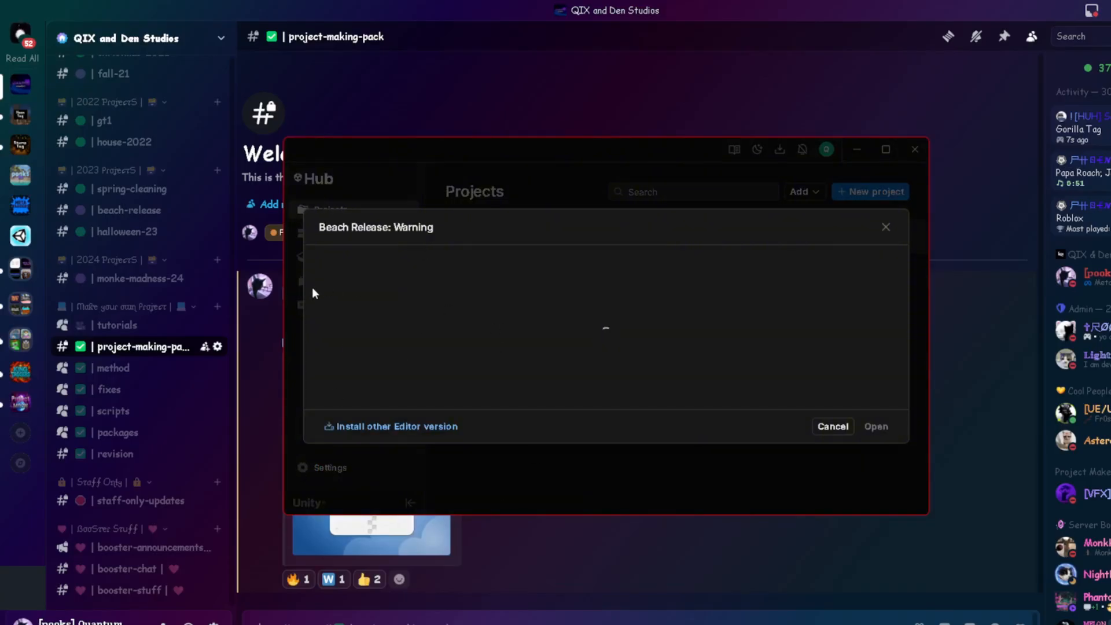
- Open the Beach Release project with editor version 2021.3.33f1 and the Android platform
{"action": "scroll", "coordinate": [405, 382], "scroll_direction": "down", "scroll_amount": 3}
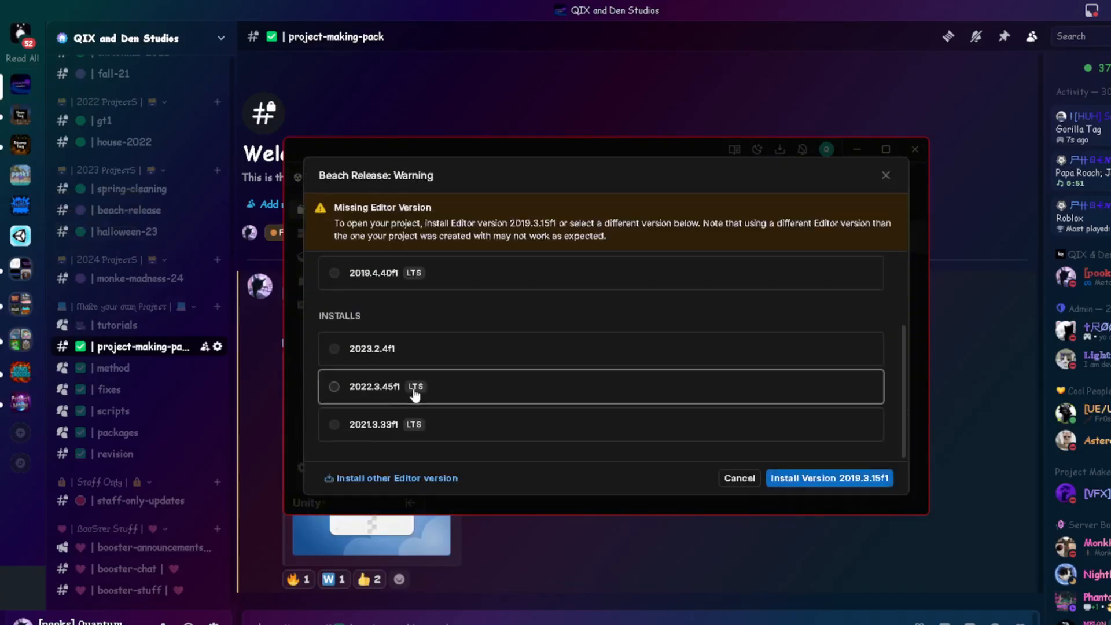
{"action": "left_click", "coordinate": [510, 440]}
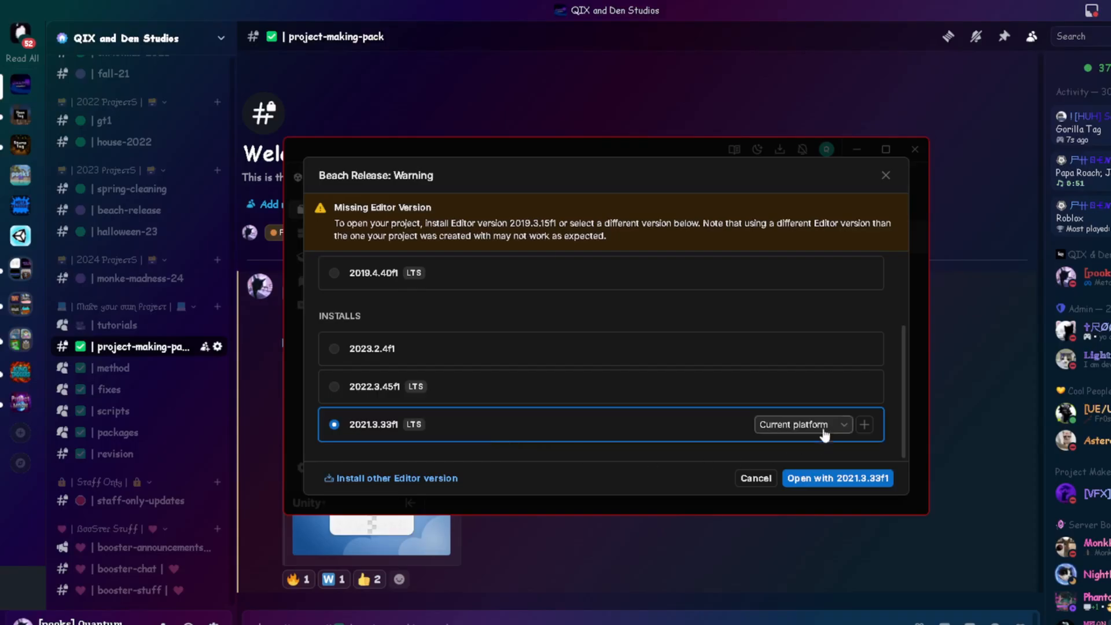
{"action": "left_click", "coordinate": [803, 424]}
{"action": "left_click", "coordinate": [797, 472]}
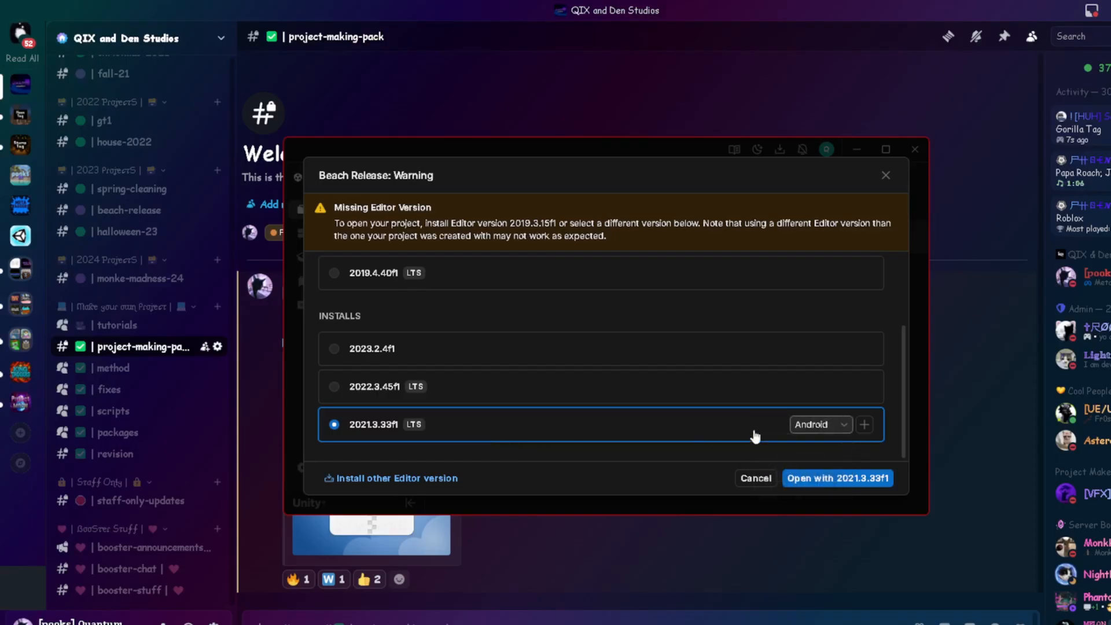
{"action": "left_click", "coordinate": [828, 428]}
{"action": "left_click", "coordinate": [802, 469]}
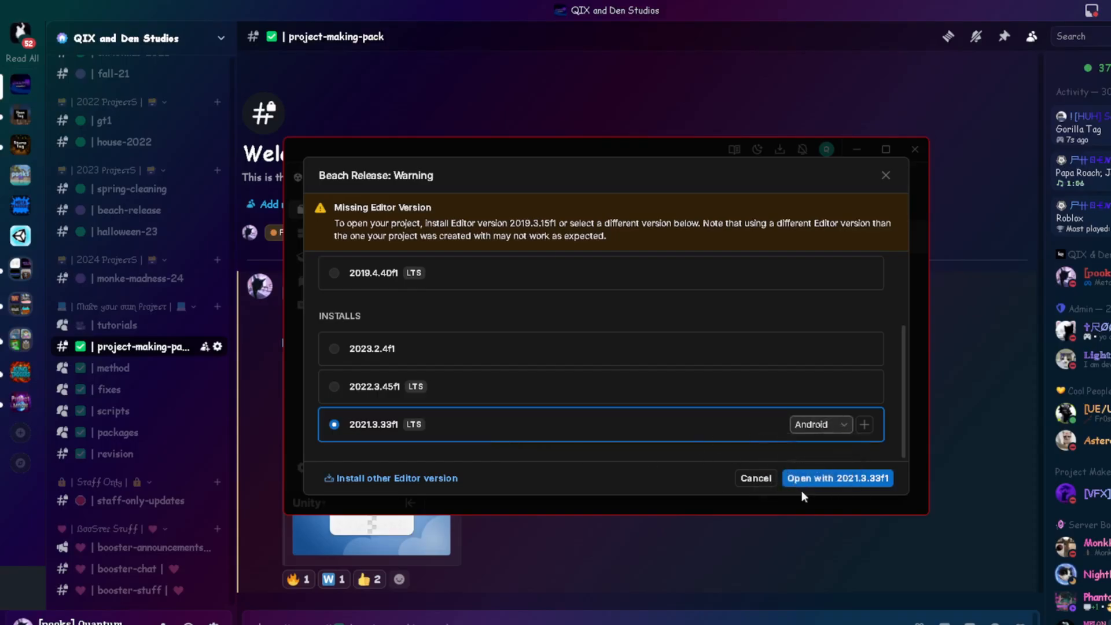
{"action": "left_click", "coordinate": [842, 481]}
{"action": "left_click", "coordinate": [742, 381]}
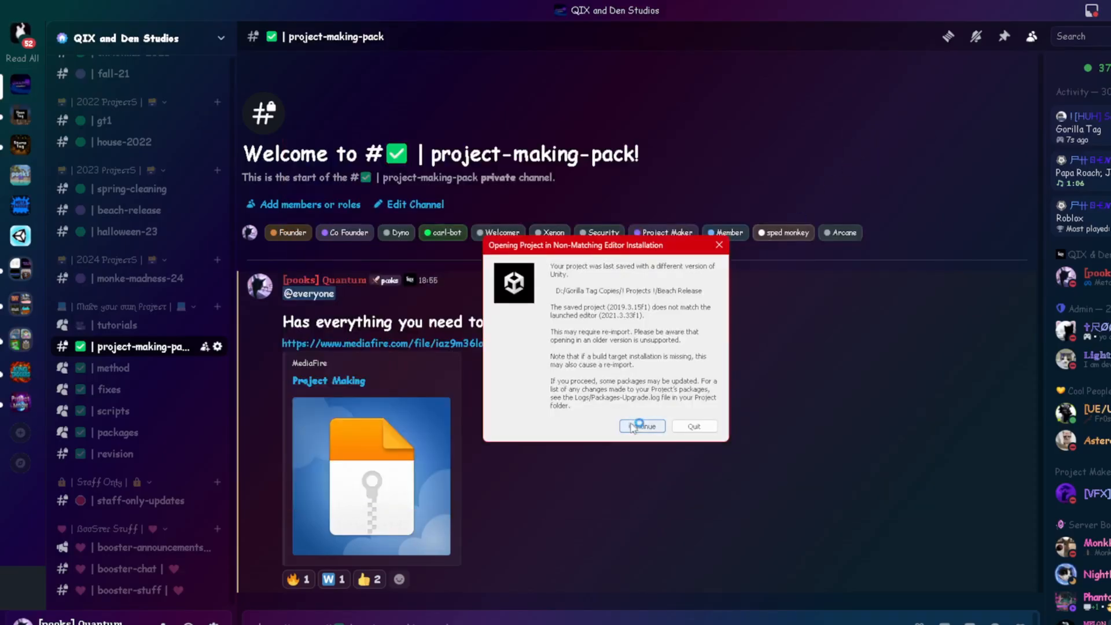
- Continue past the editor mismatch, allow the precompiled assemblies to be updated, and skip Safe Mode
{"action": "left_click", "coordinate": [637, 427]}
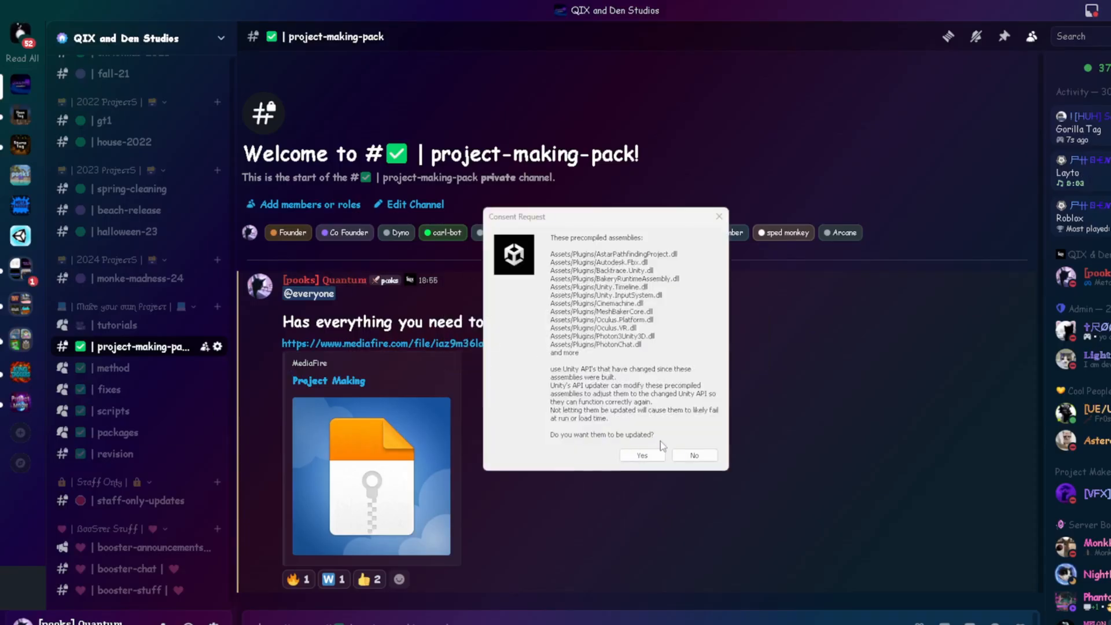
{"action": "left_click", "coordinate": [644, 456]}
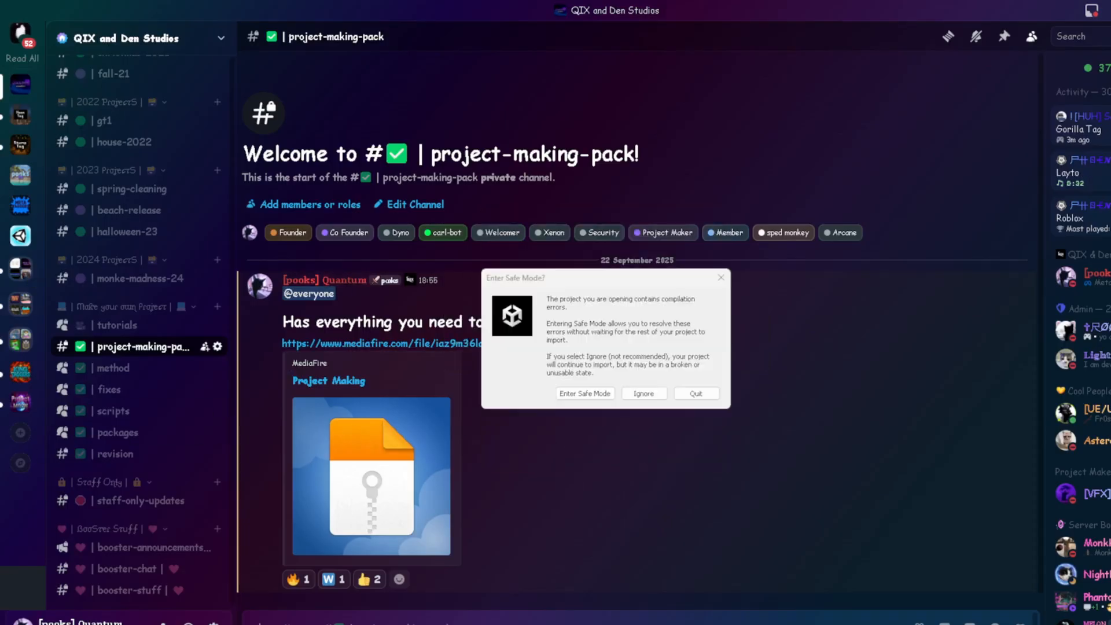
{"action": "left_click", "coordinate": [662, 397]}
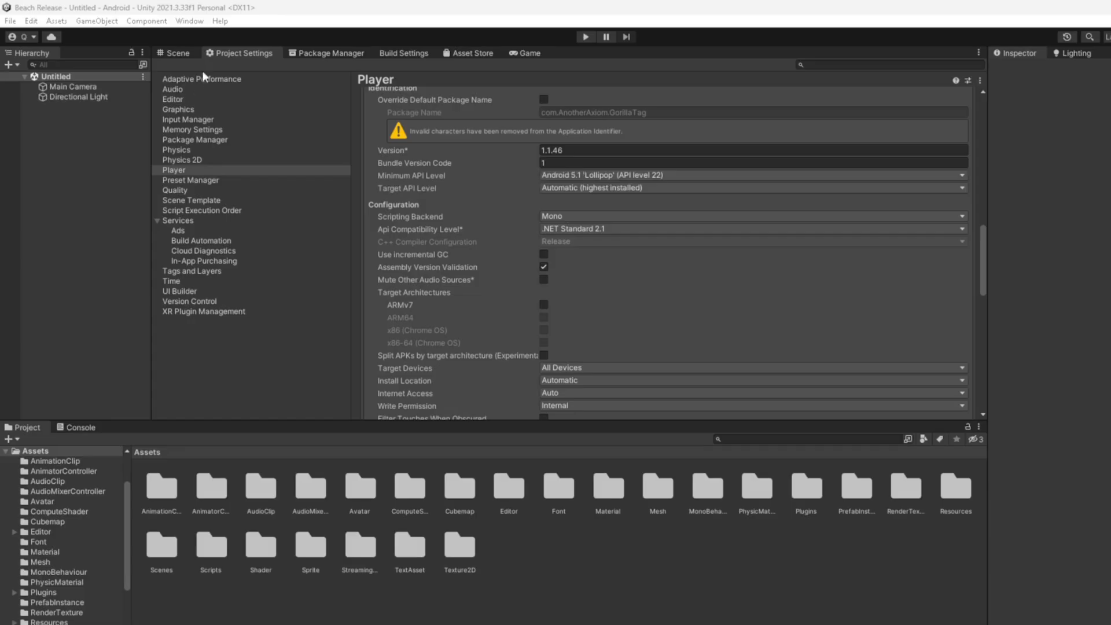
- Open the project's Audio settings, set Max Real Voices to 64, and keep DSP Buffer Size at Good latency
{"action": "left_click", "coordinate": [180, 52]}
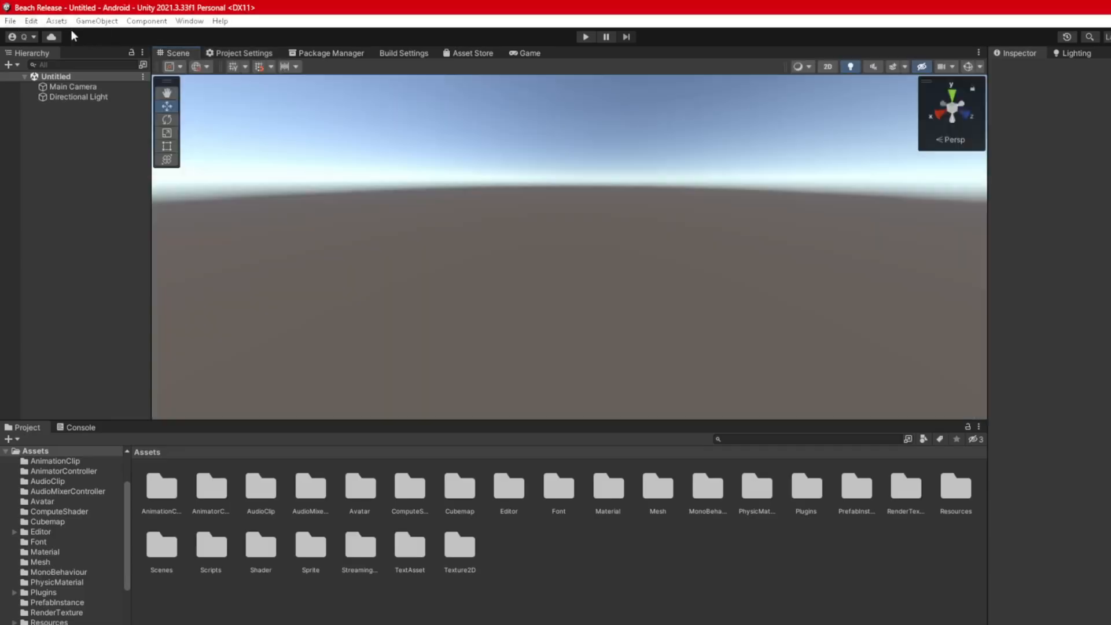
{"action": "left_click", "coordinate": [56, 21]}
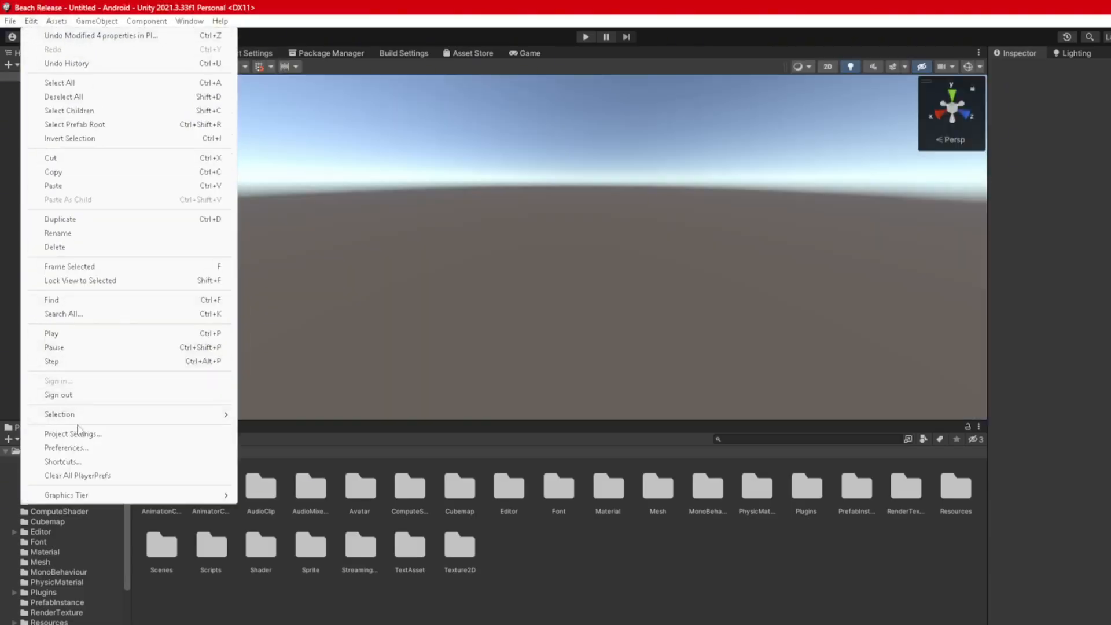
{"action": "left_click", "coordinate": [43, 433]}
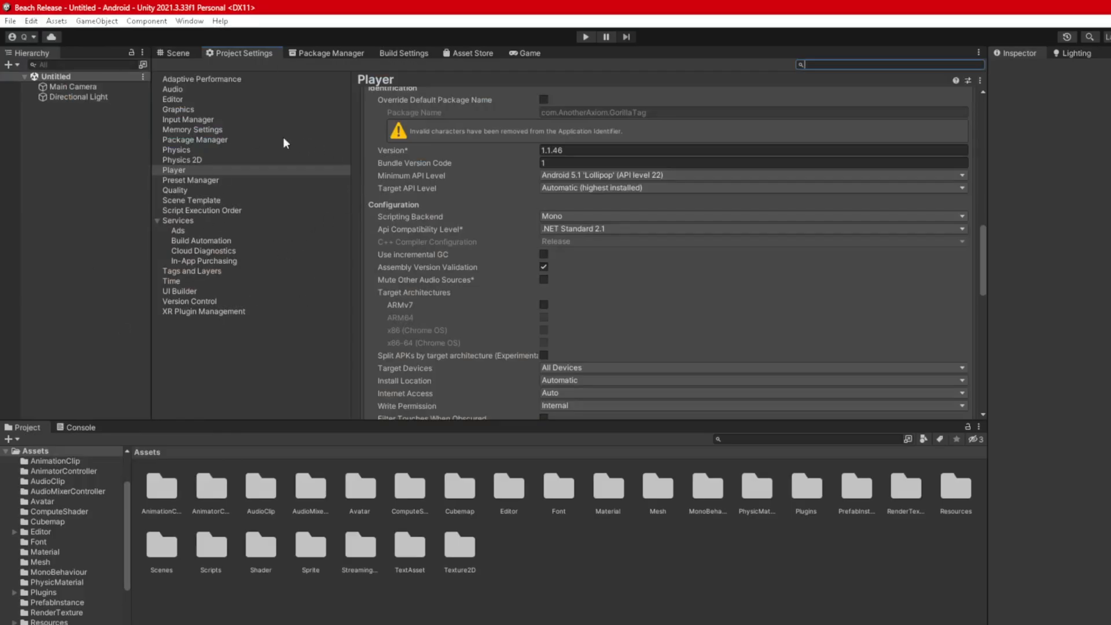
{"action": "left_click", "coordinate": [171, 89]}
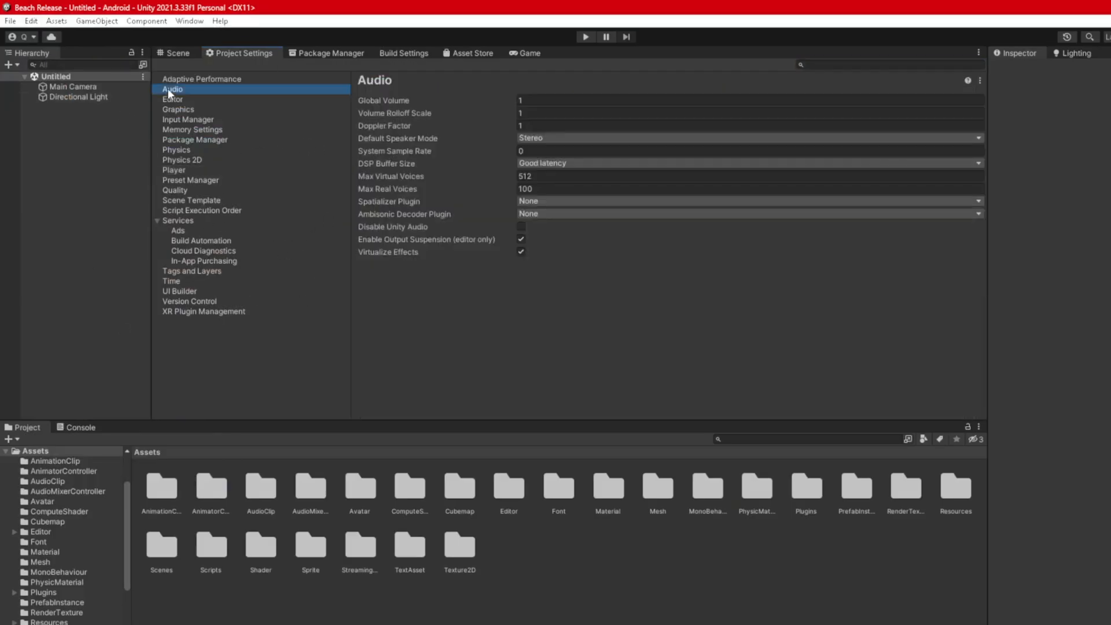
{"action": "left_click", "coordinate": [559, 192]}
{"action": "type", "text": "64"}
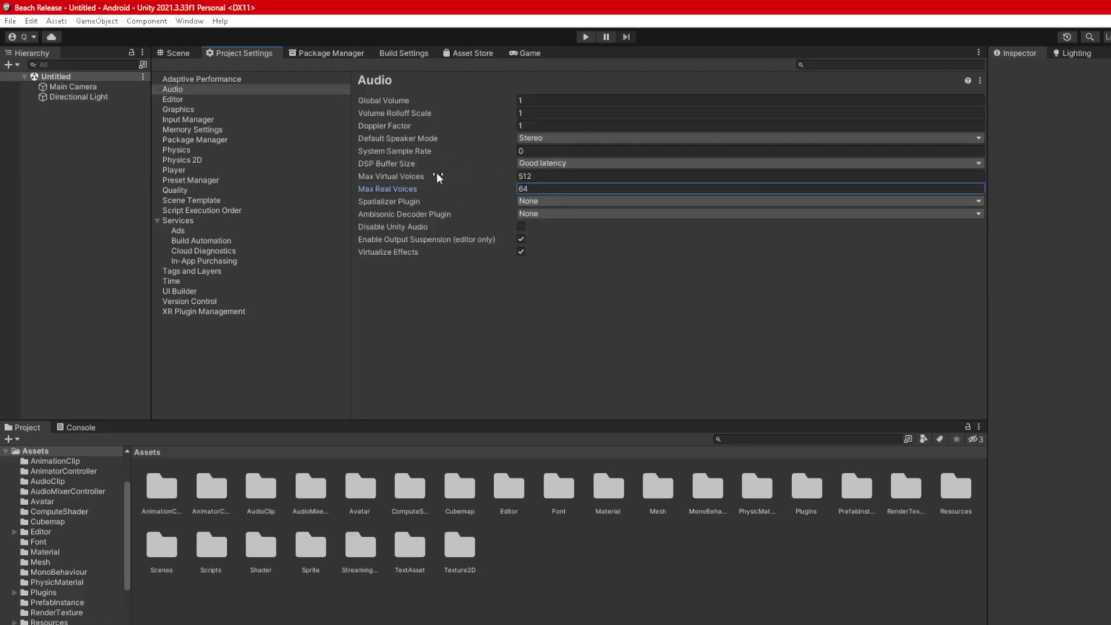
{"action": "left_click", "coordinate": [540, 165]}
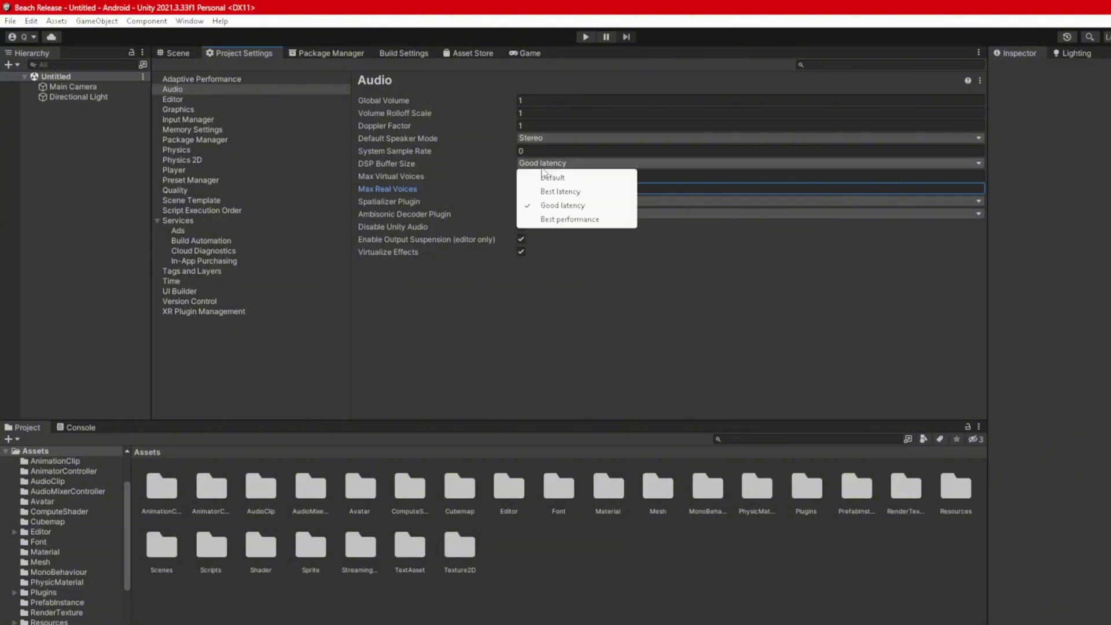
{"action": "left_click", "coordinate": [564, 207]}
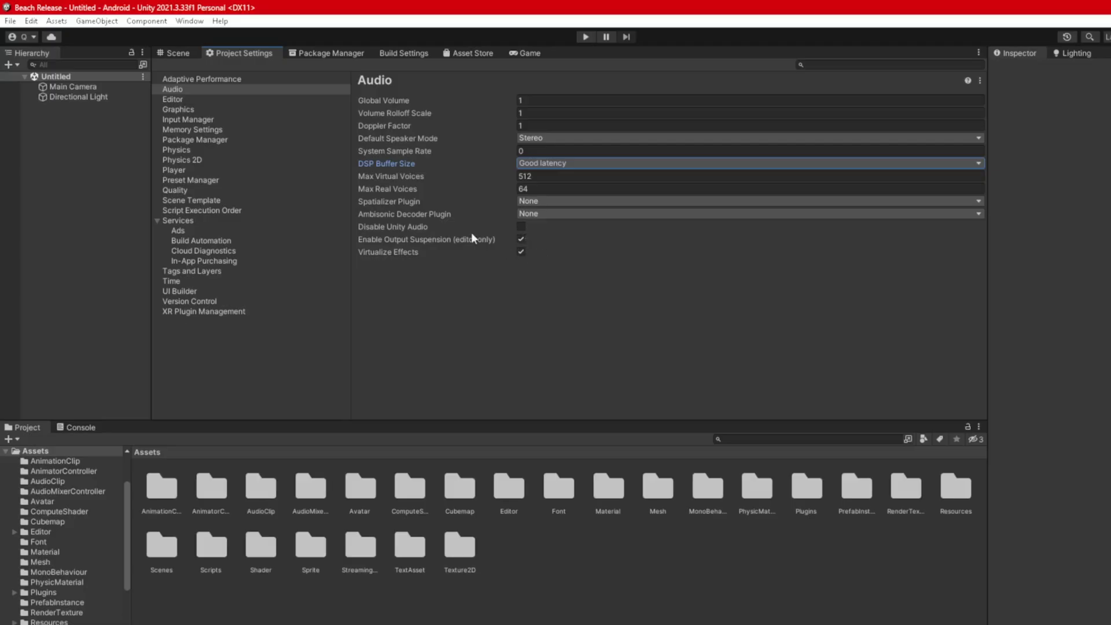
- Review the company name, product name and version in the Player settings
{"action": "left_click", "coordinate": [182, 171]}
{"action": "left_click", "coordinate": [563, 123]}
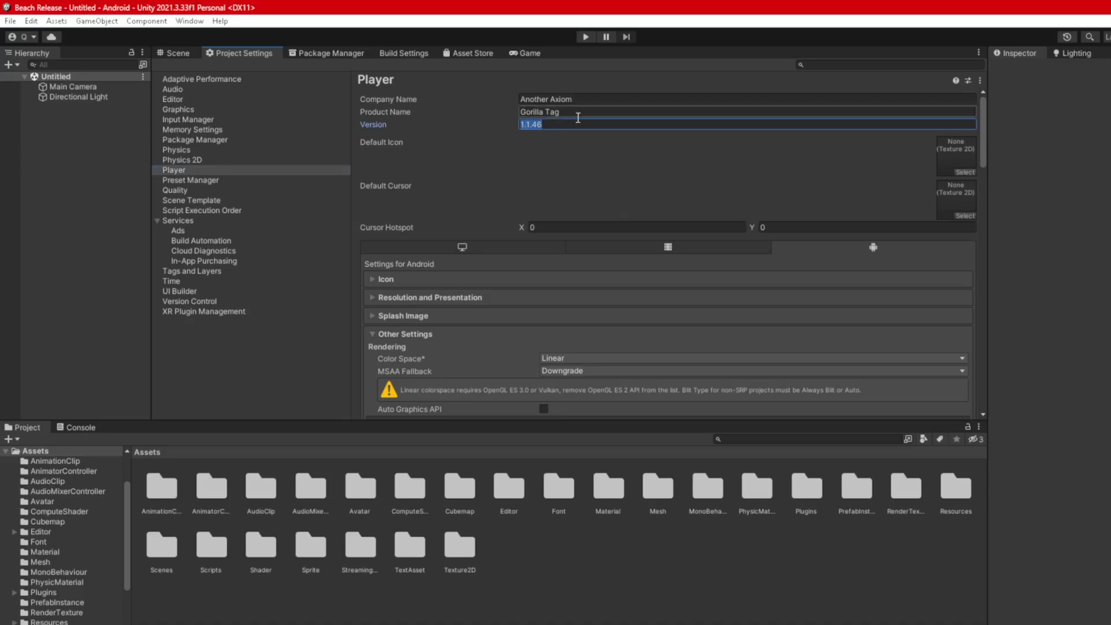
{"action": "left_click", "coordinate": [587, 100]}
{"action": "left_click", "coordinate": [571, 122]}
{"action": "left_click", "coordinate": [577, 113]}
{"action": "left_click", "coordinate": [574, 124]}
- In the Windows, Mac, Linux Player settings, disable static and dynamic batching, set Lightmap Encoding to Normal Quality, and disable Auto Graphics API for Windows
{"action": "left_click", "coordinate": [519, 251]}
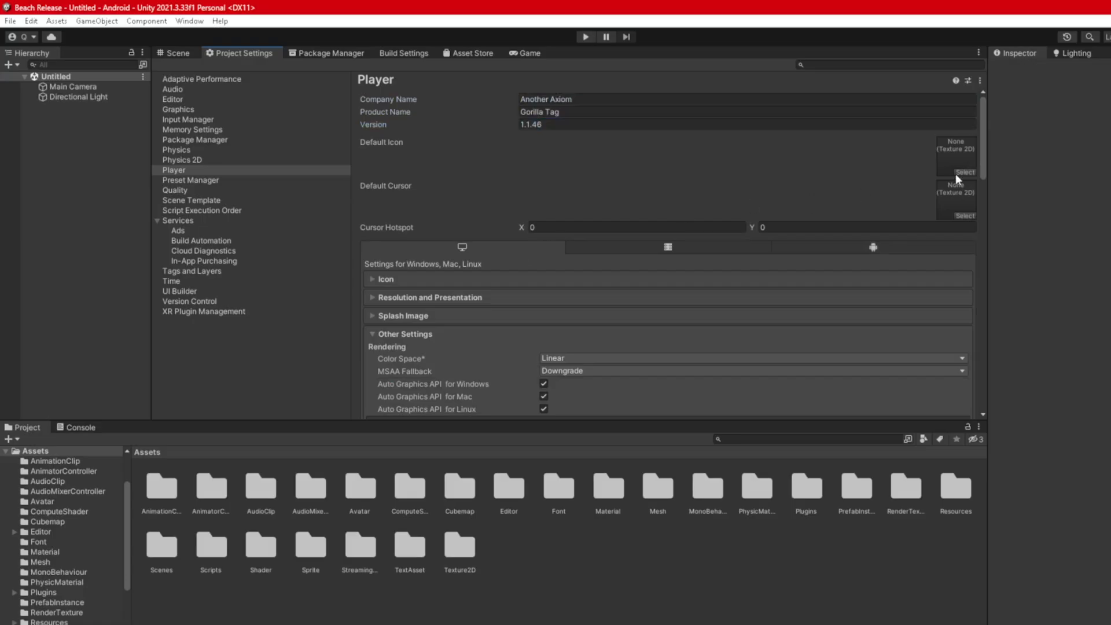
{"action": "scroll", "coordinate": [558, 338], "scroll_direction": "down", "scroll_amount": 3}
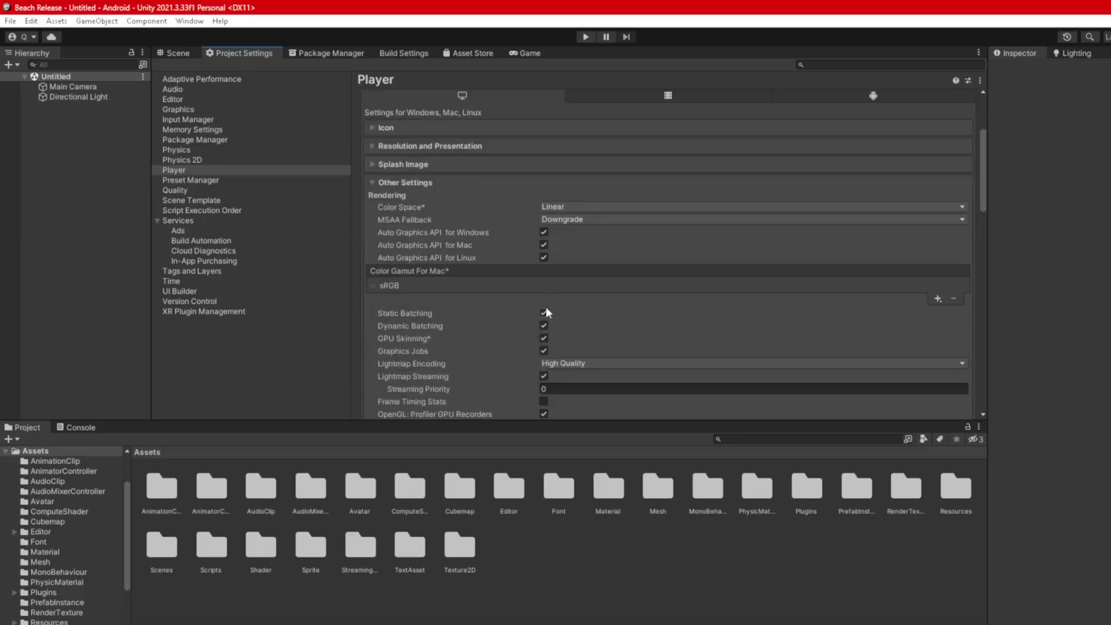
{"action": "left_click", "coordinate": [564, 363]}
{"action": "left_click", "coordinate": [590, 380]}
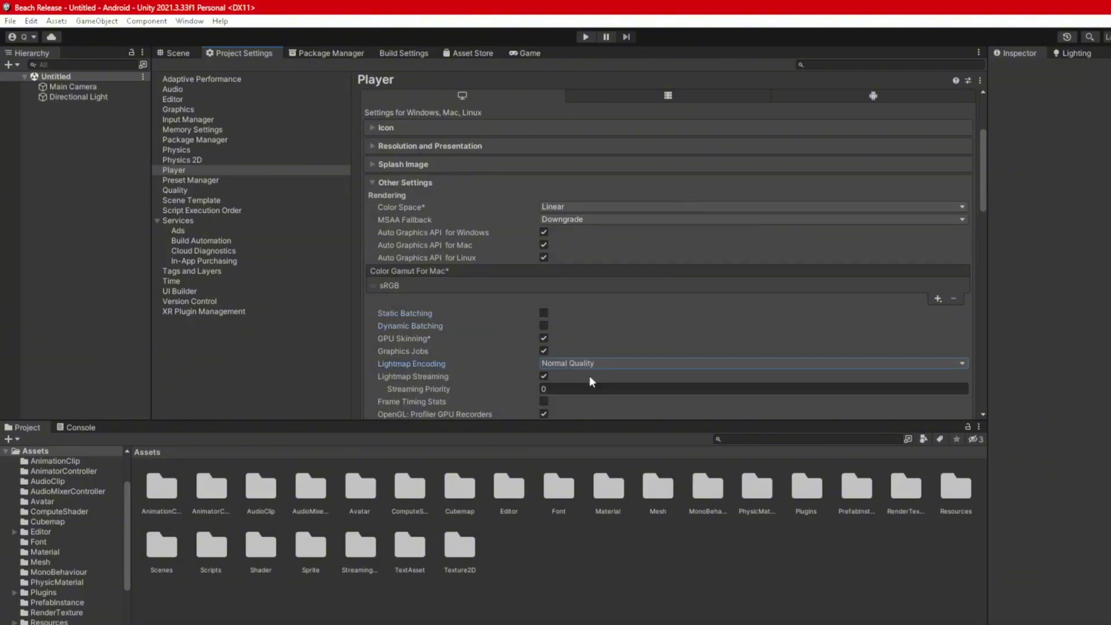
{"action": "left_click", "coordinate": [543, 232]}
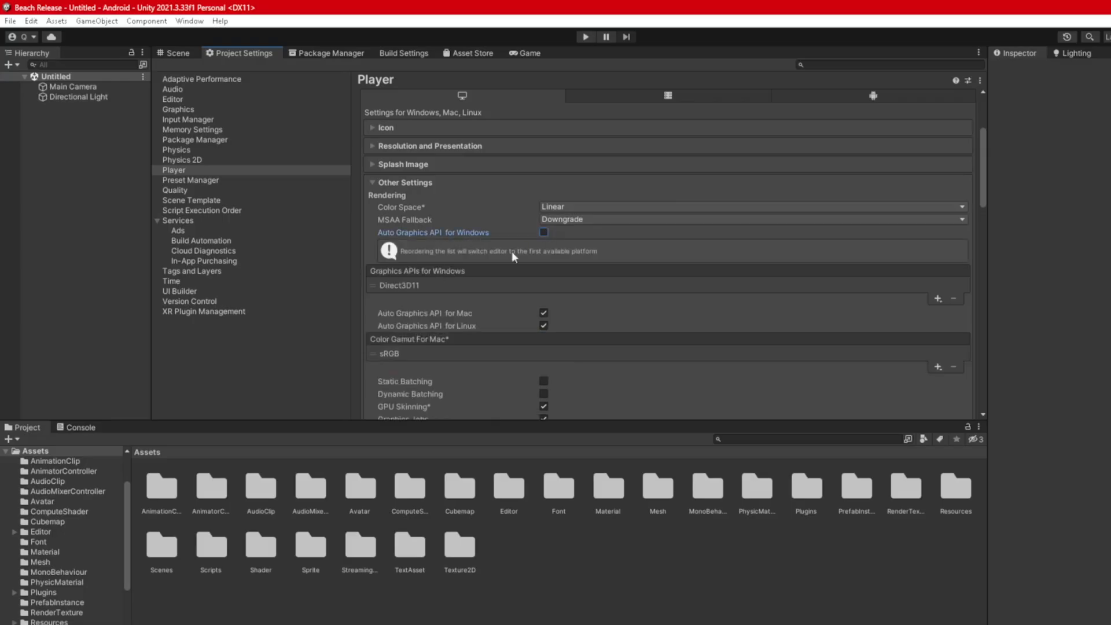
- Remove OpenGLES2 (Deprecated) from the Graphics APIs in the Android Player settings
{"action": "left_click", "coordinate": [873, 96]}
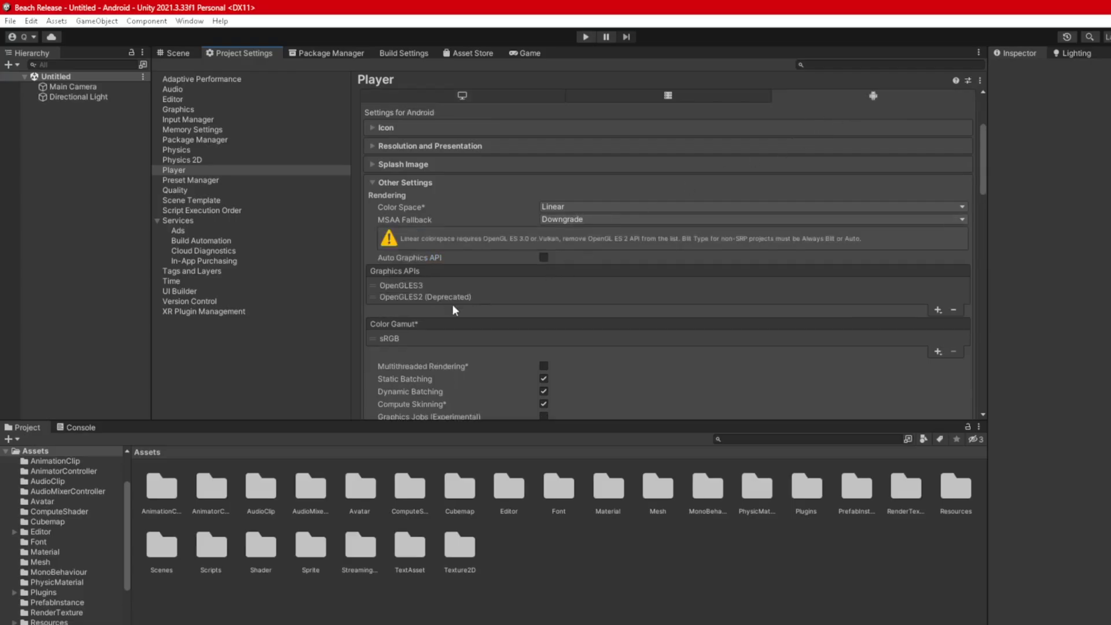
{"action": "left_click", "coordinate": [435, 297]}
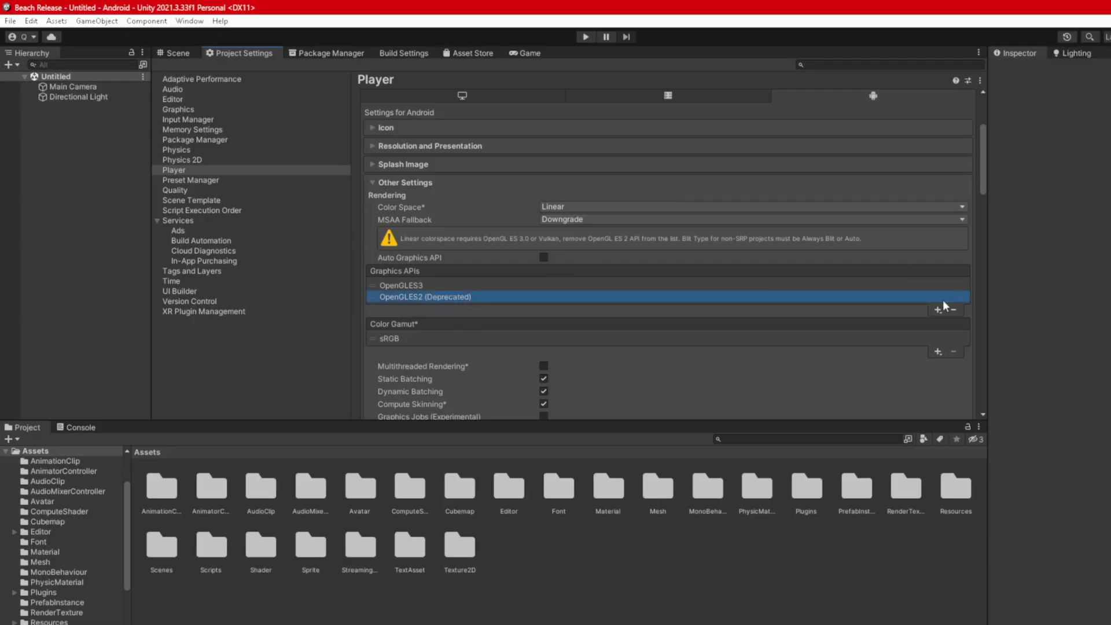
{"action": "left_click", "coordinate": [953, 311]}
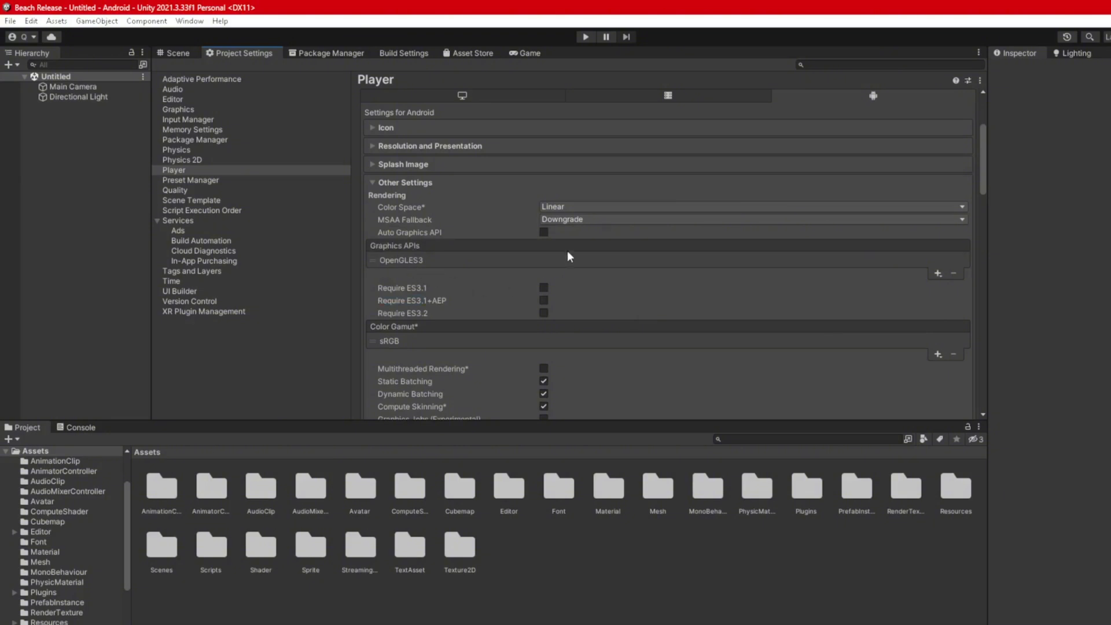
- Disable static and dynamic batching for Android, leaving Lightmap Encoding at Low Quality
{"action": "scroll", "coordinate": [550, 314], "scroll_direction": "down", "scroll_amount": 3}
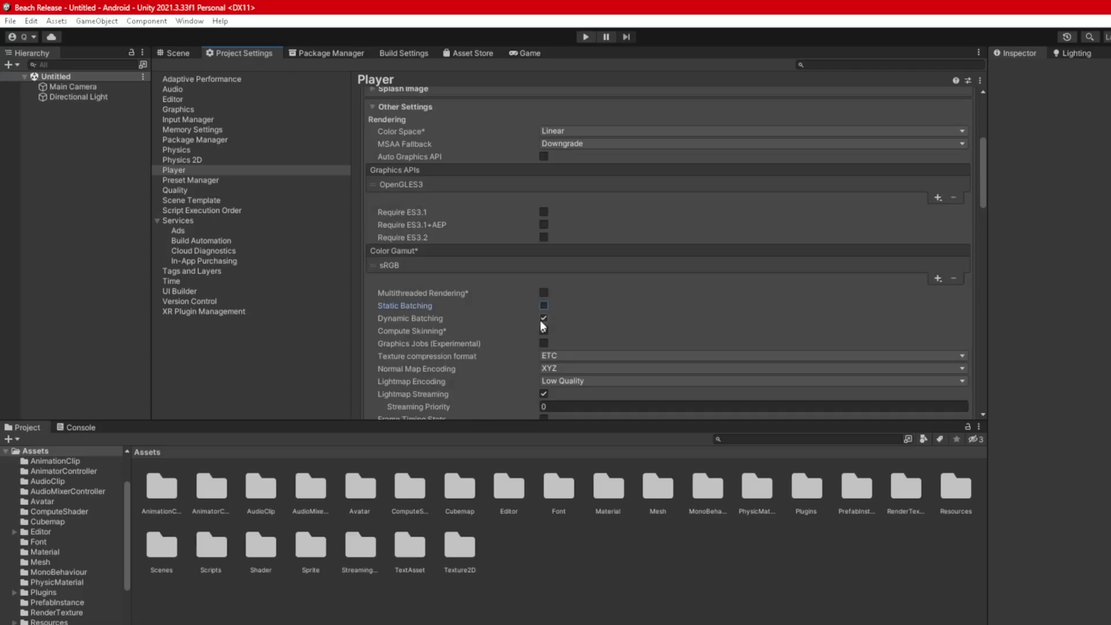
{"action": "left_click", "coordinate": [563, 382]}
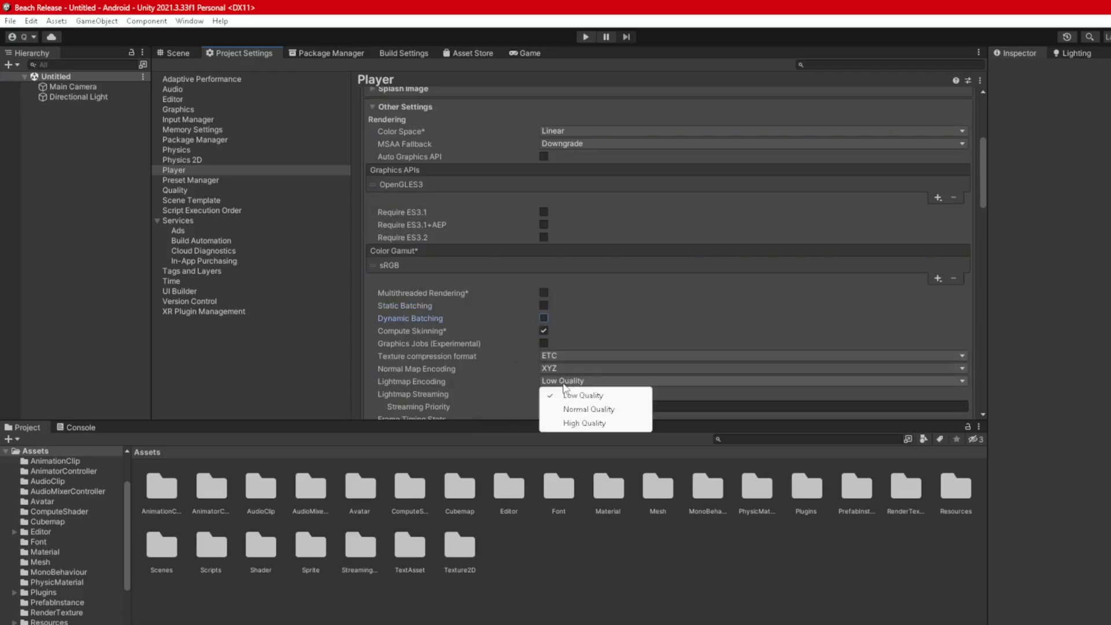
{"action": "left_click", "coordinate": [516, 312]}
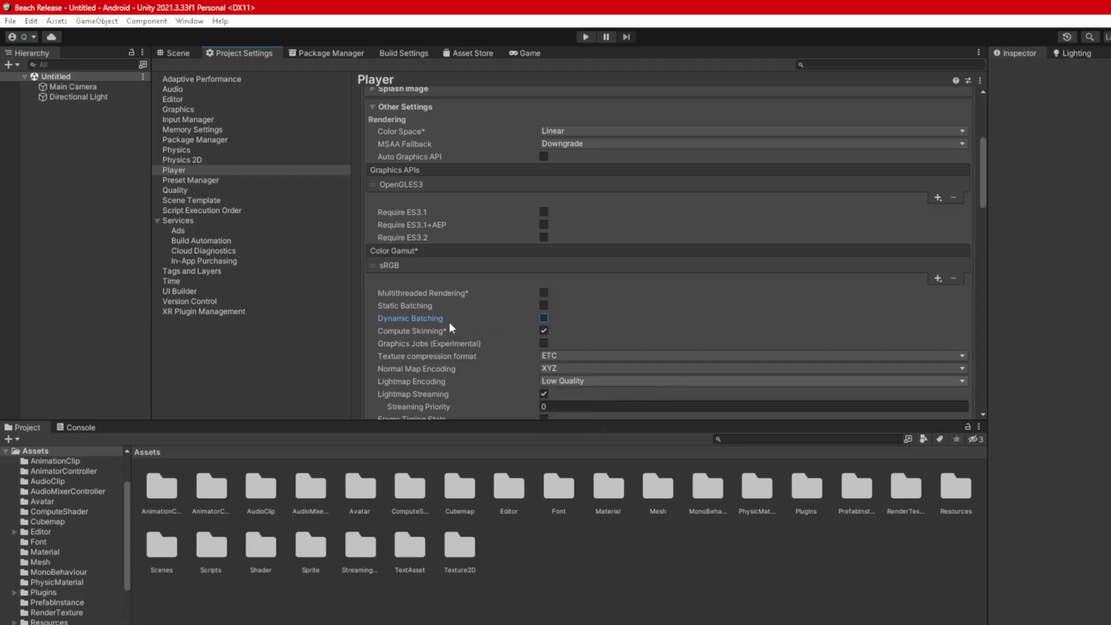
- Set both the Minimum API Level and the Target API Level for Android to API level 32
{"action": "scroll", "coordinate": [555, 348], "scroll_direction": "down", "scroll_amount": 10}
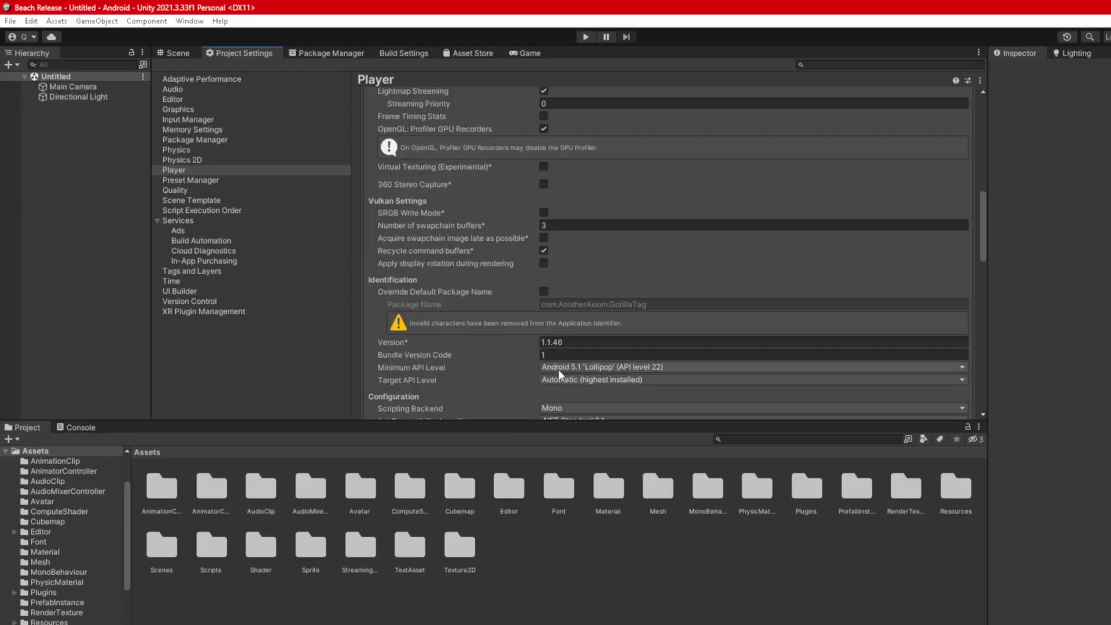
{"action": "left_click", "coordinate": [558, 371]}
{"action": "left_click", "coordinate": [589, 519]}
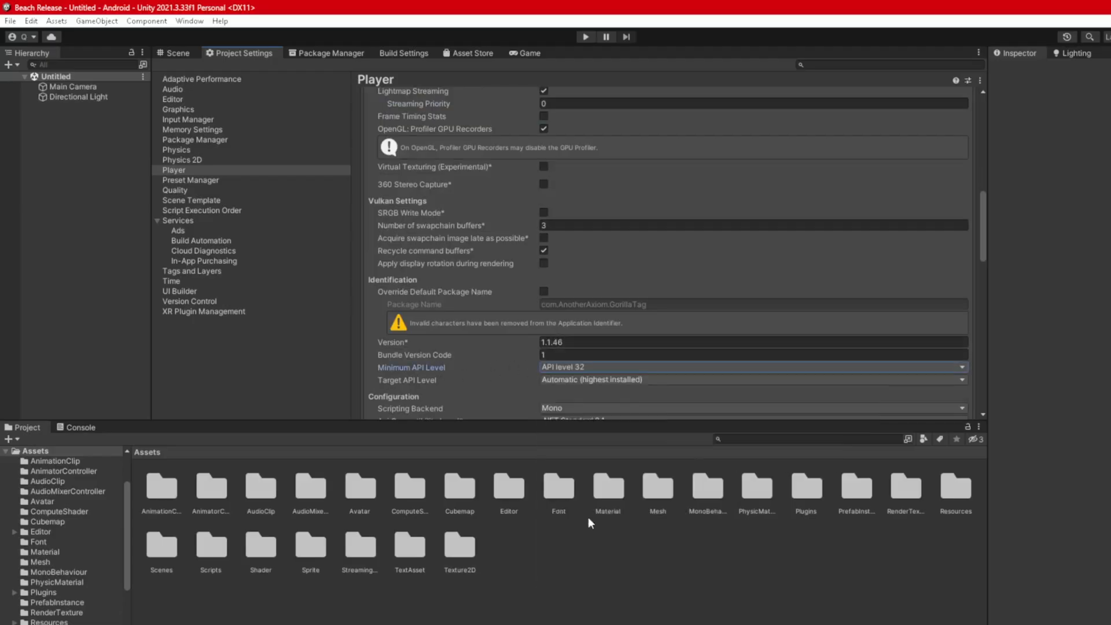
{"action": "left_click", "coordinate": [574, 366]}
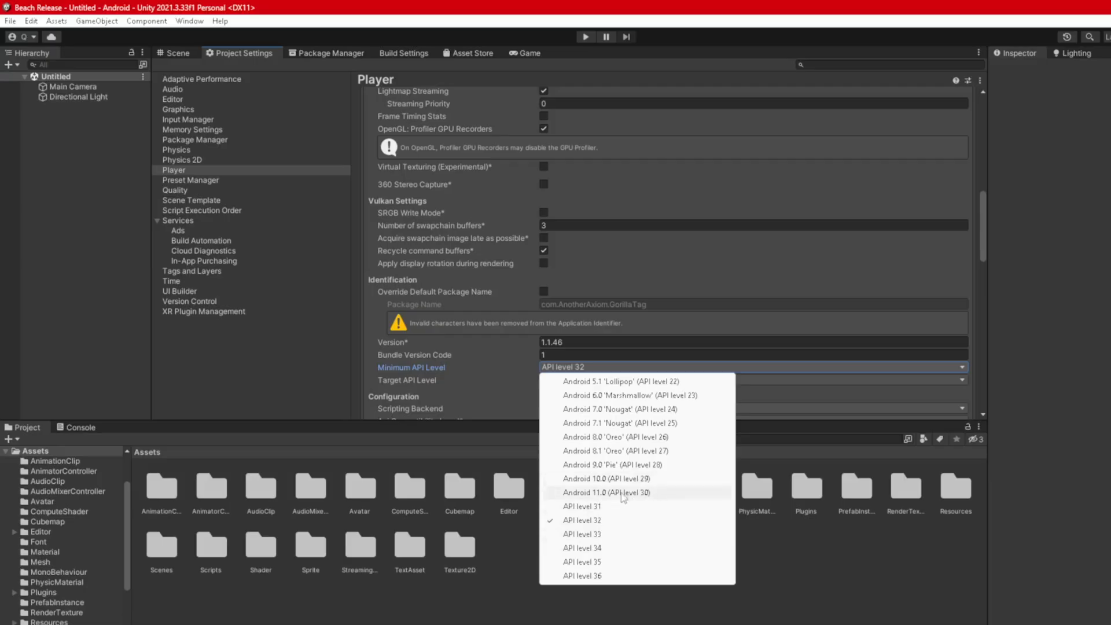
{"action": "left_click", "coordinate": [444, 356]}
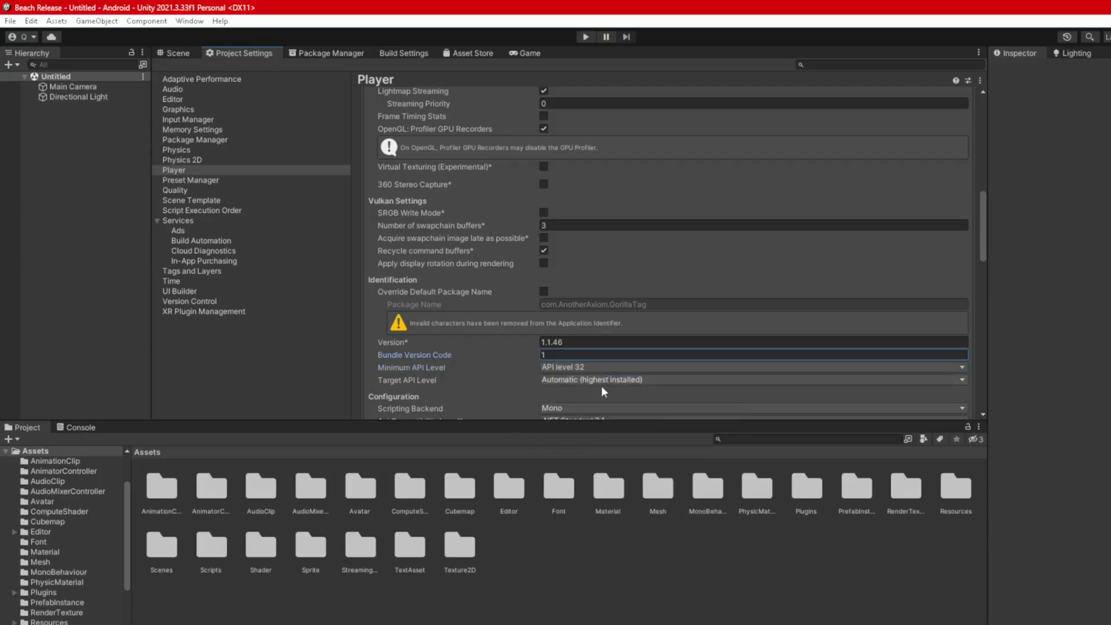
{"action": "left_click", "coordinate": [576, 380]}
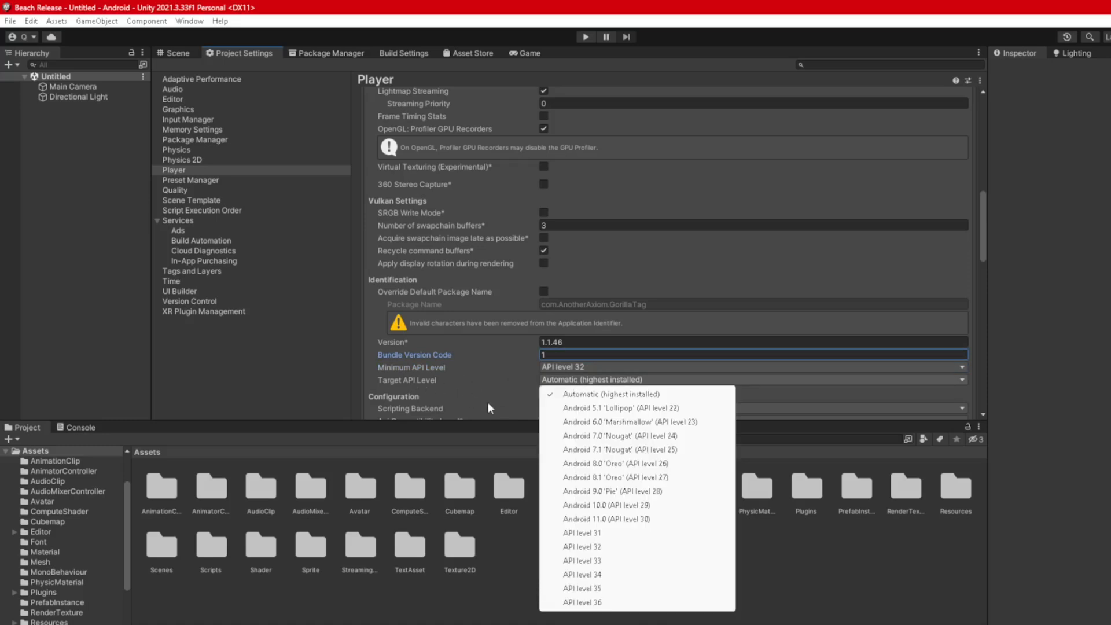
{"action": "left_click", "coordinate": [583, 547]}
- Set the Android scripting backend to IL2CPP and enable ARM64 as the target architecture
{"action": "scroll", "coordinate": [556, 405], "scroll_direction": "down", "scroll_amount": 2}
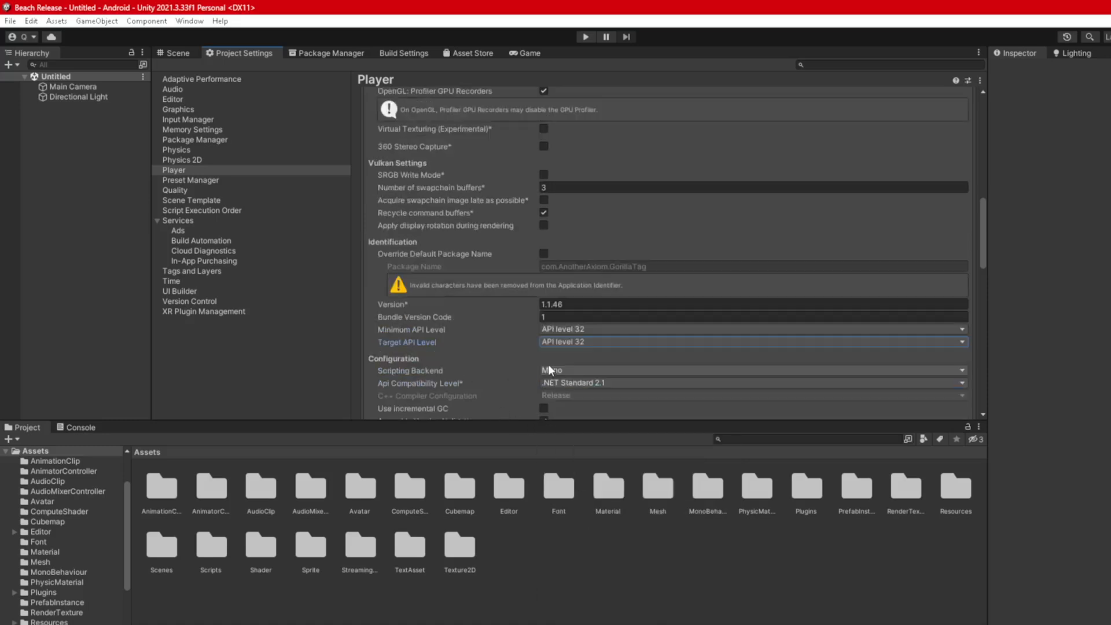
{"action": "scroll", "coordinate": [556, 359], "scroll_direction": "down", "scroll_amount": 1}
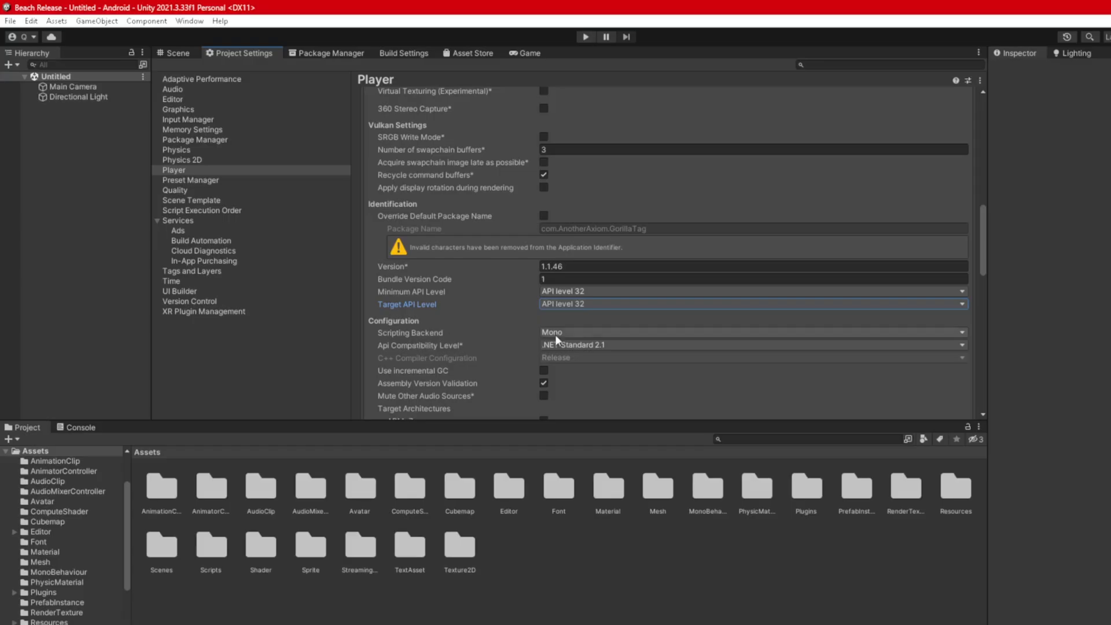
{"action": "left_click", "coordinate": [554, 335]}
{"action": "left_click", "coordinate": [587, 360]}
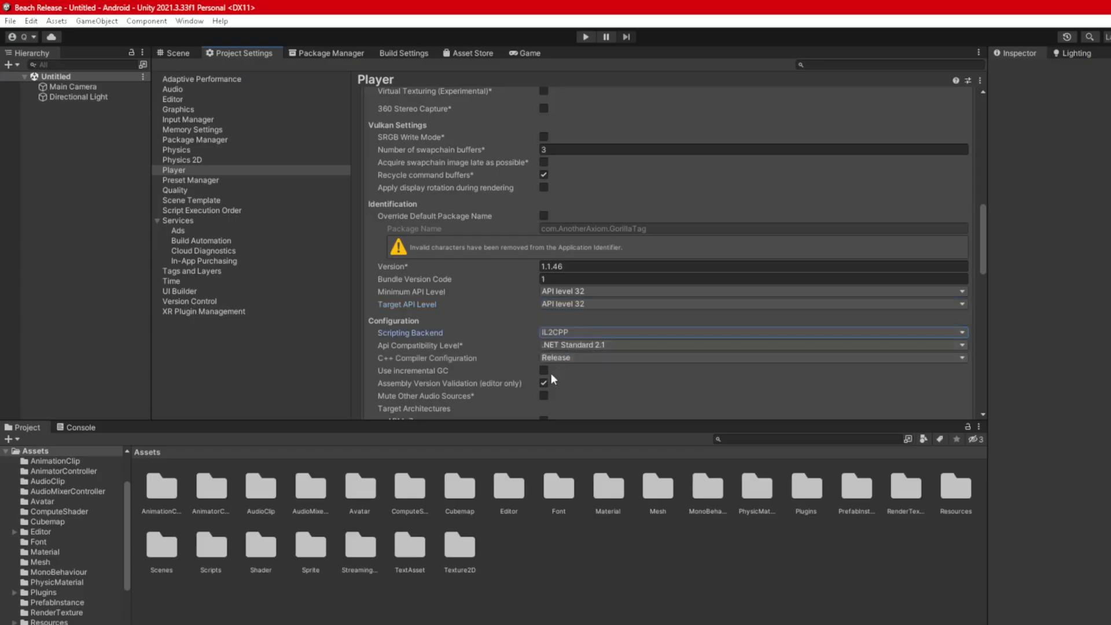
{"action": "scroll", "coordinate": [551, 377], "scroll_direction": "down", "scroll_amount": 2}
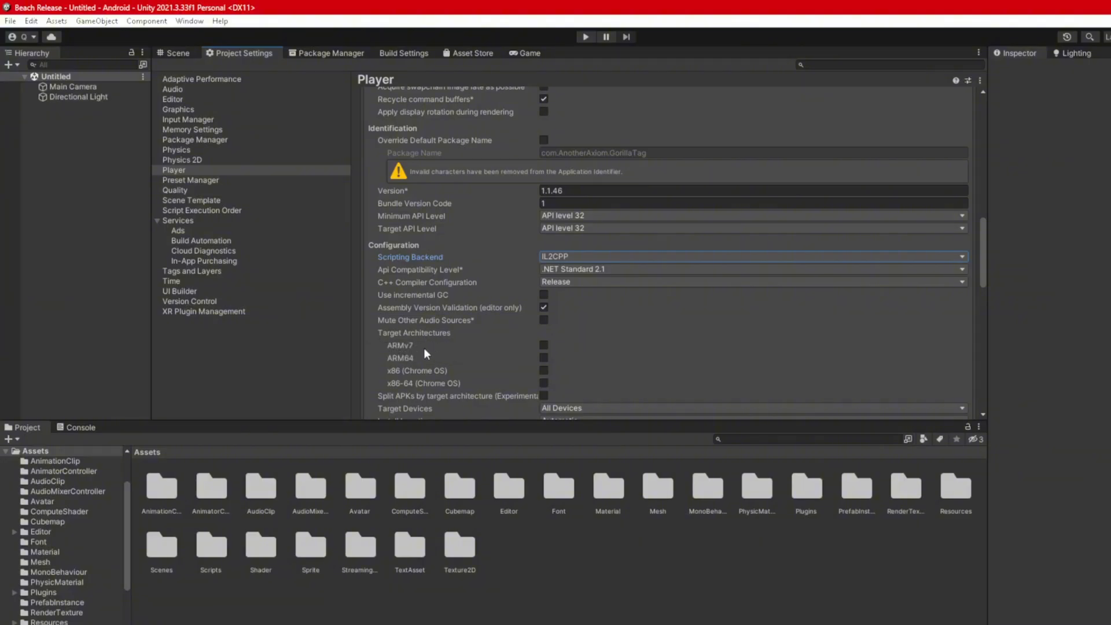
{"action": "left_click", "coordinate": [543, 358]}
{"action": "scroll", "coordinate": [544, 359], "scroll_direction": "down", "scroll_amount": 3}
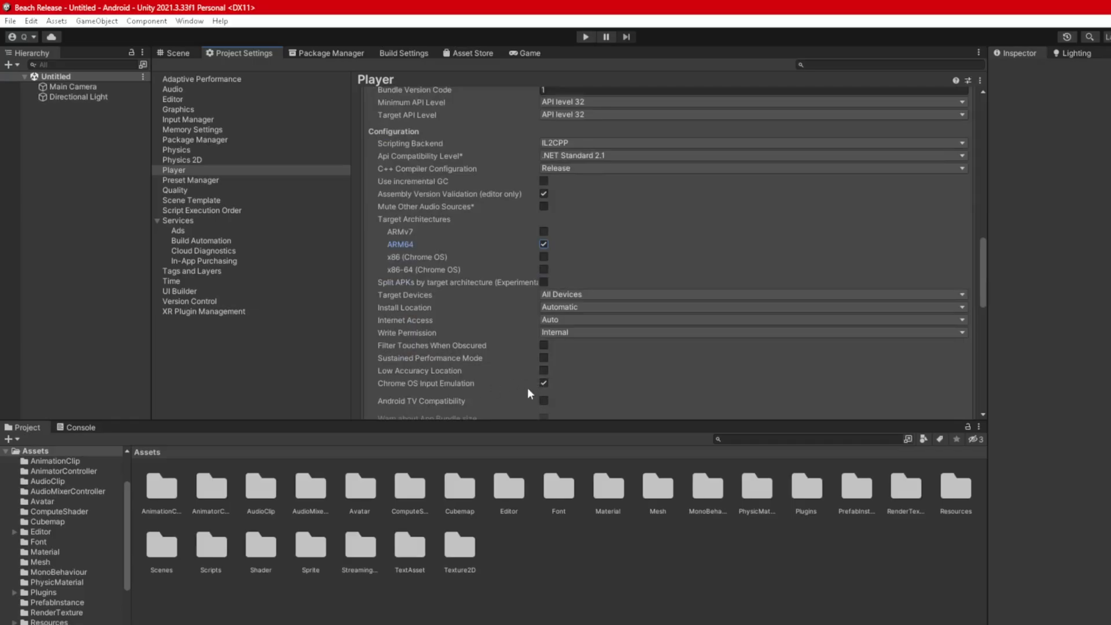
- Enable Use incremental GC, apply the required editor restart, and ignore Safe Mode when the project reopens
{"action": "scroll", "coordinate": [570, 381], "scroll_direction": "down", "scroll_amount": 1}
{"action": "scroll", "coordinate": [570, 359], "scroll_direction": "up", "scroll_amount": 2}
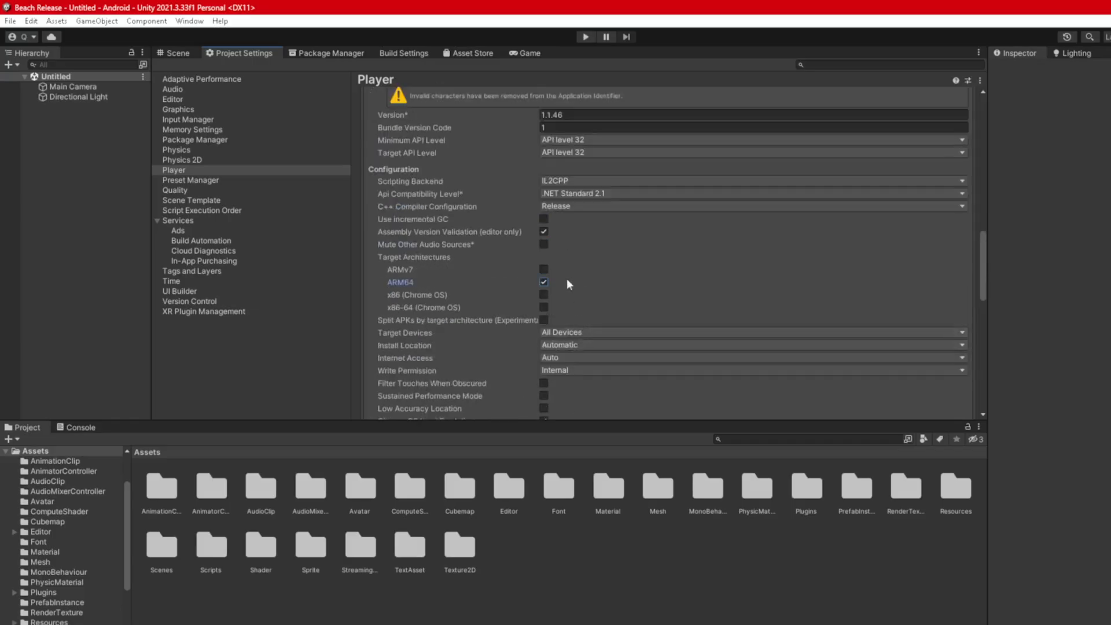
{"action": "left_click", "coordinate": [546, 222]}
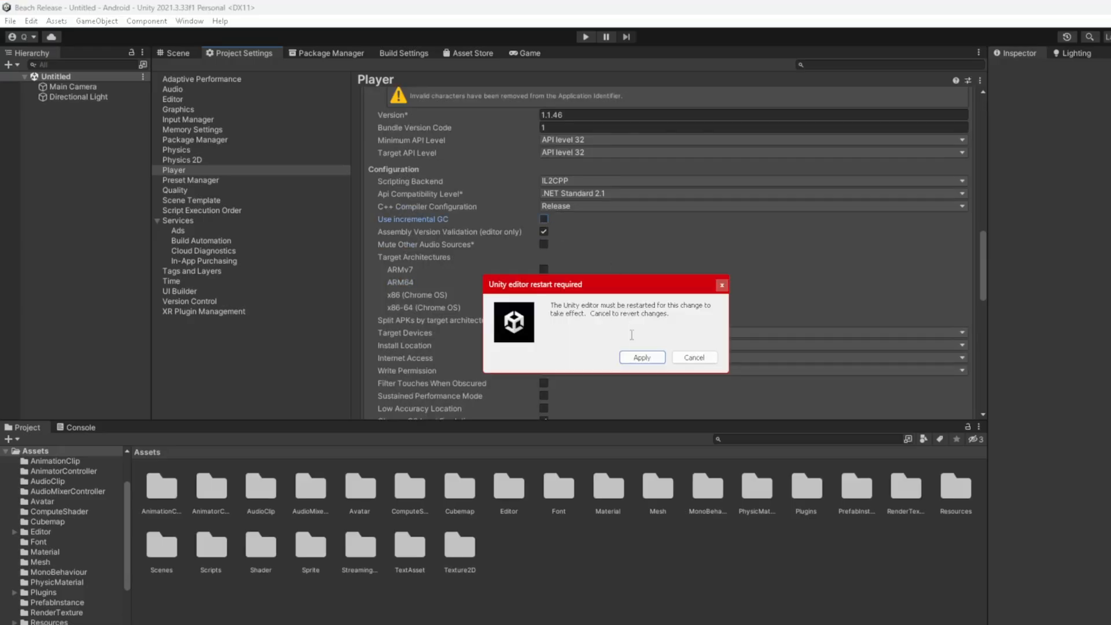
{"action": "left_click", "coordinate": [641, 357]}
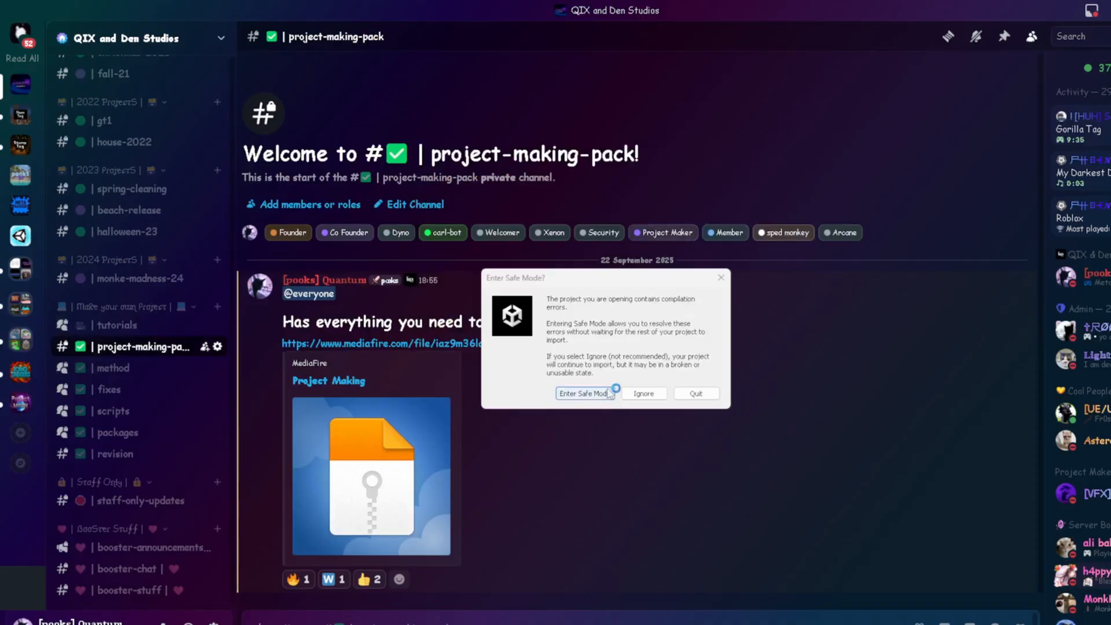
{"action": "left_click", "coordinate": [644, 394]}
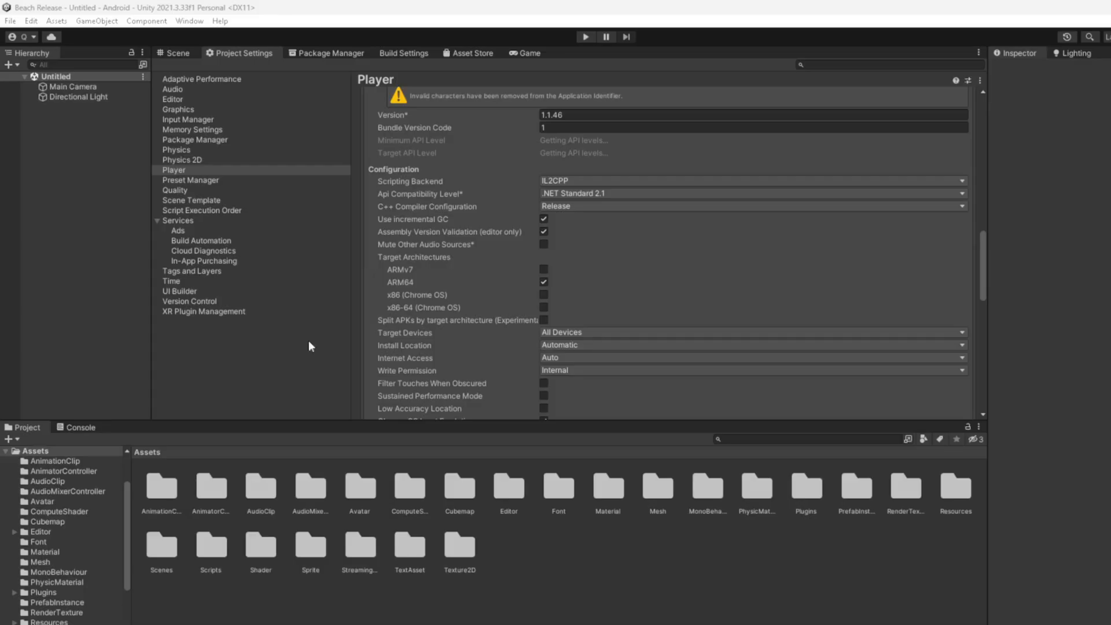
- Return to the Scene view and widen the Hierarchy
{"action": "scroll", "coordinate": [577, 322], "scroll_direction": "up", "scroll_amount": 10}
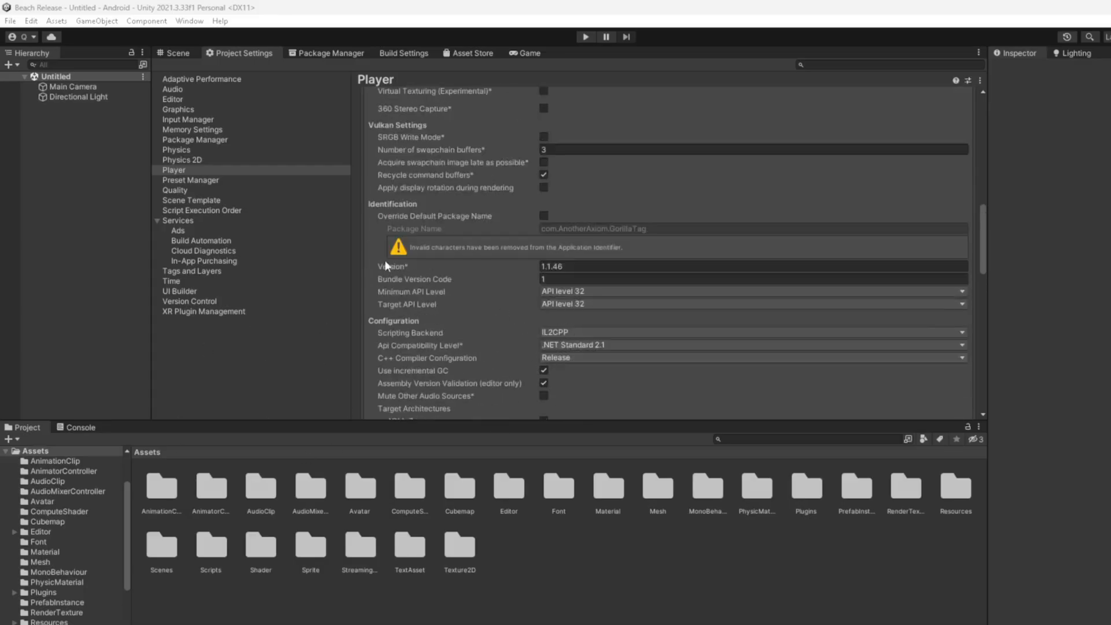
{"action": "scroll", "coordinate": [509, 284], "scroll_direction": "up", "scroll_amount": 5}
{"action": "left_click", "coordinate": [179, 52]}
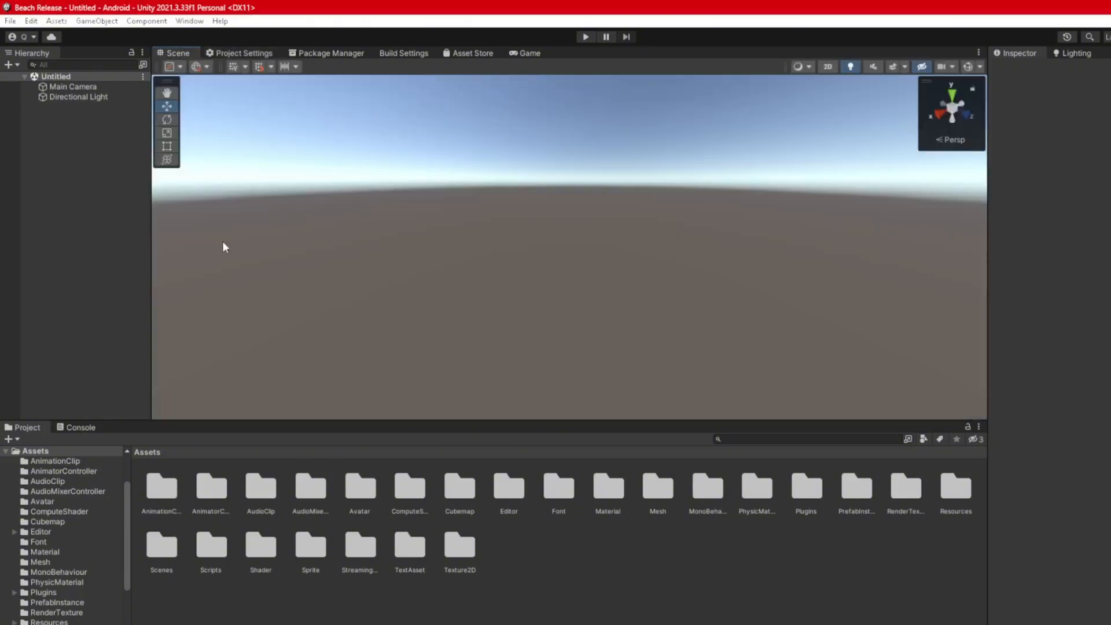
{"action": "left_click_drag", "start_coordinate": [149, 325], "coordinate": [238, 326]}
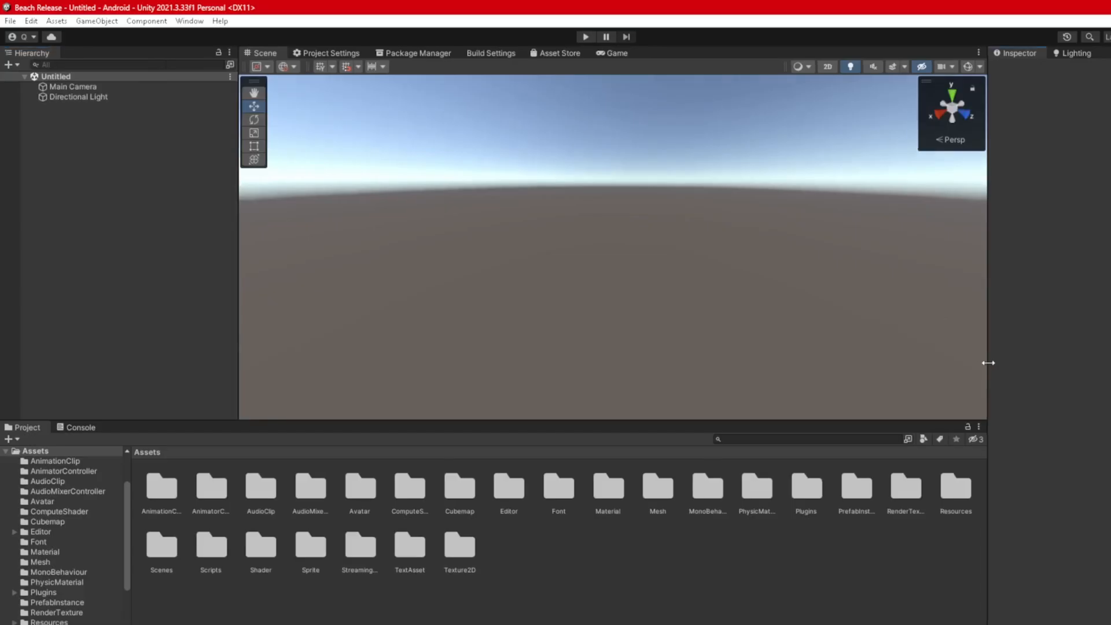
- Widen the Inspector slightly and review the error messages in the Console
{"action": "left_click_drag", "start_coordinate": [988, 365], "coordinate": [976, 365]}
{"action": "left_click", "coordinate": [82, 427]}
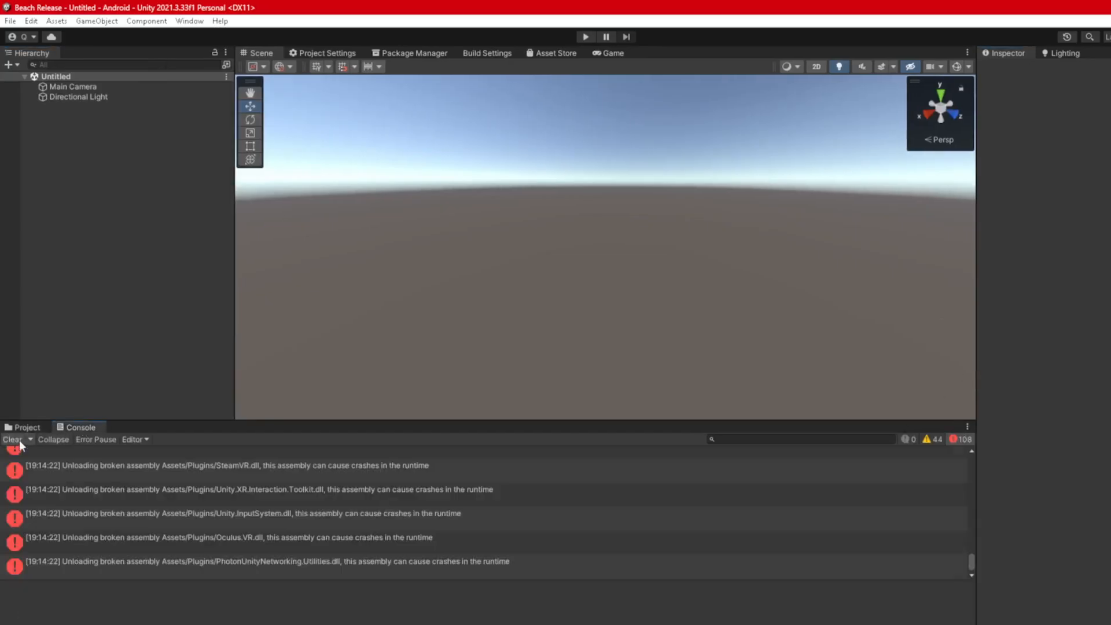
{"action": "left_click", "coordinate": [27, 428]}
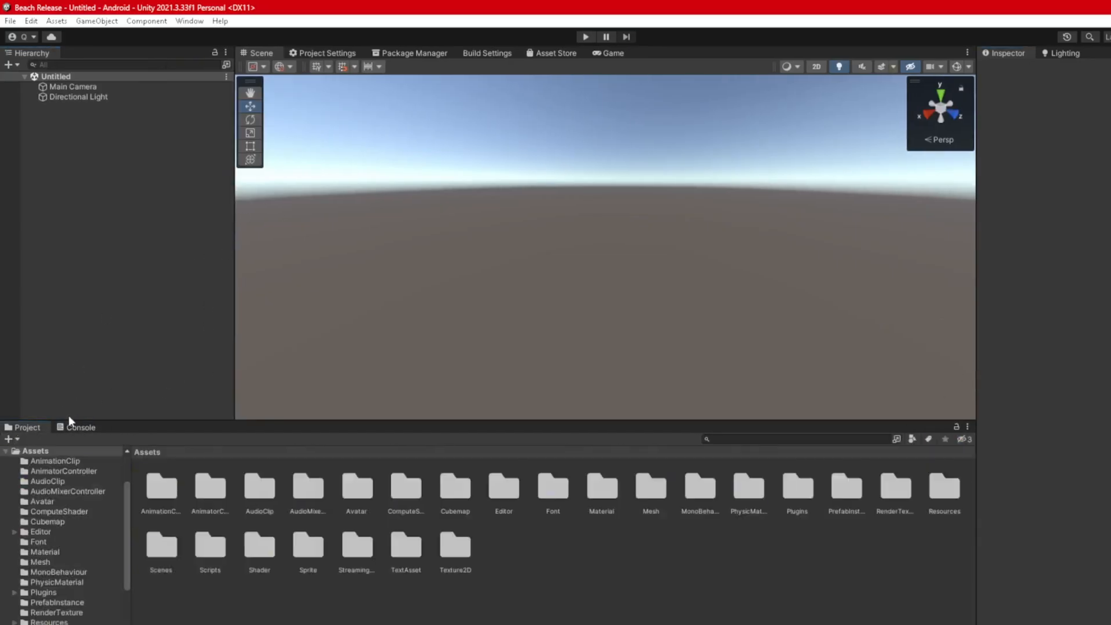
{"action": "left_click", "coordinate": [79, 427]}
{"action": "left_click", "coordinate": [27, 427]}
- Install the Recorder package, version 3.0.4, from the Unity Registry in the Package Manager
{"action": "left_click", "coordinate": [413, 51]}
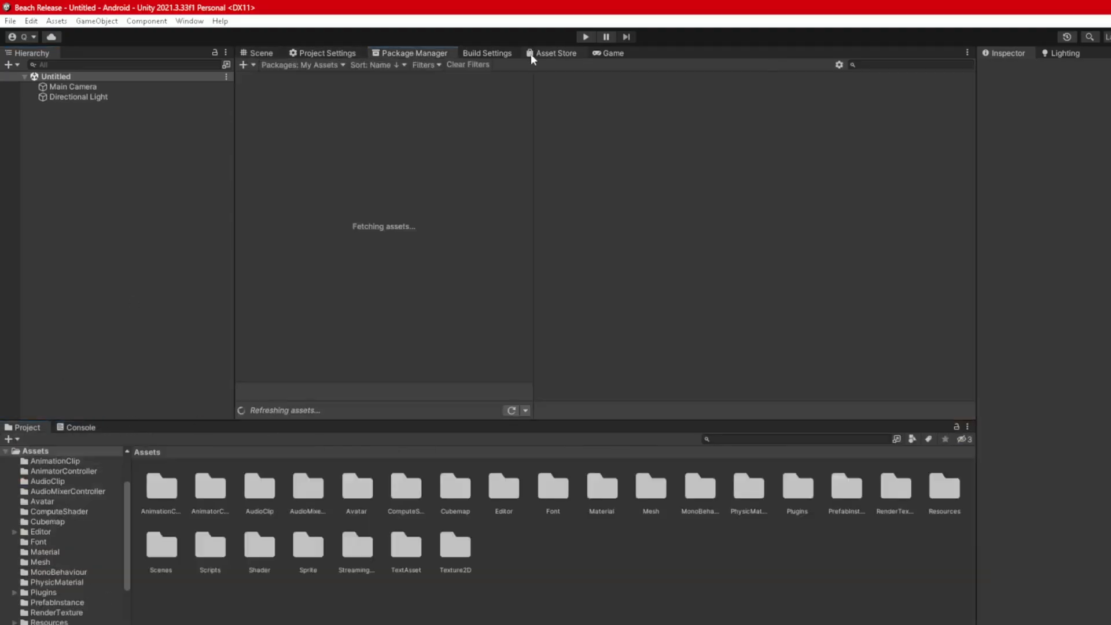
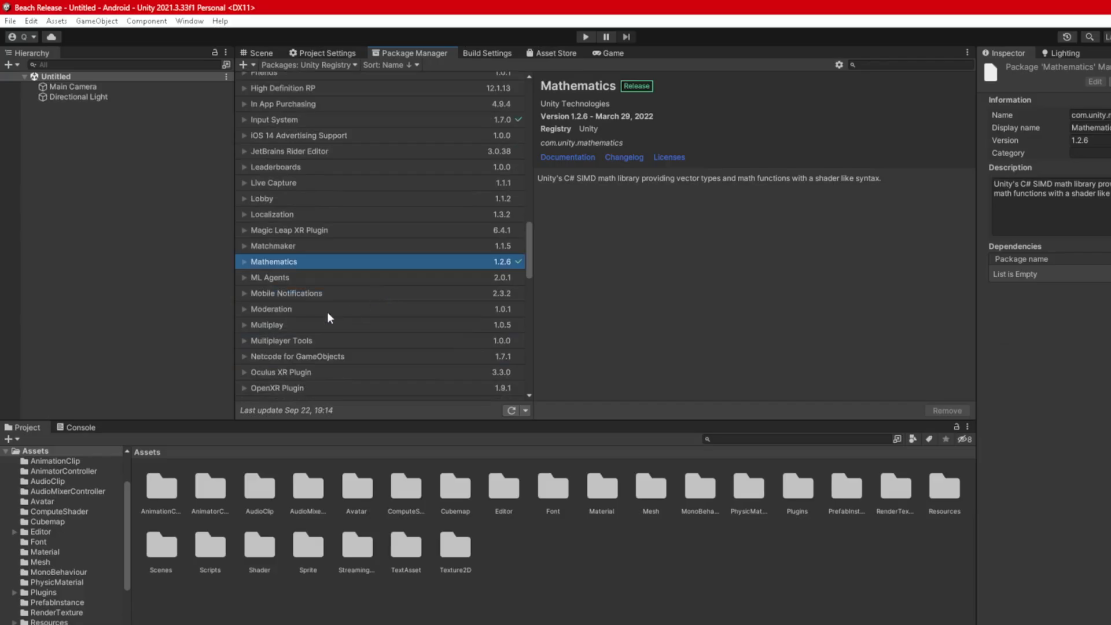
{"action": "scroll", "coordinate": [304, 327], "scroll_direction": "down", "scroll_amount": 3}
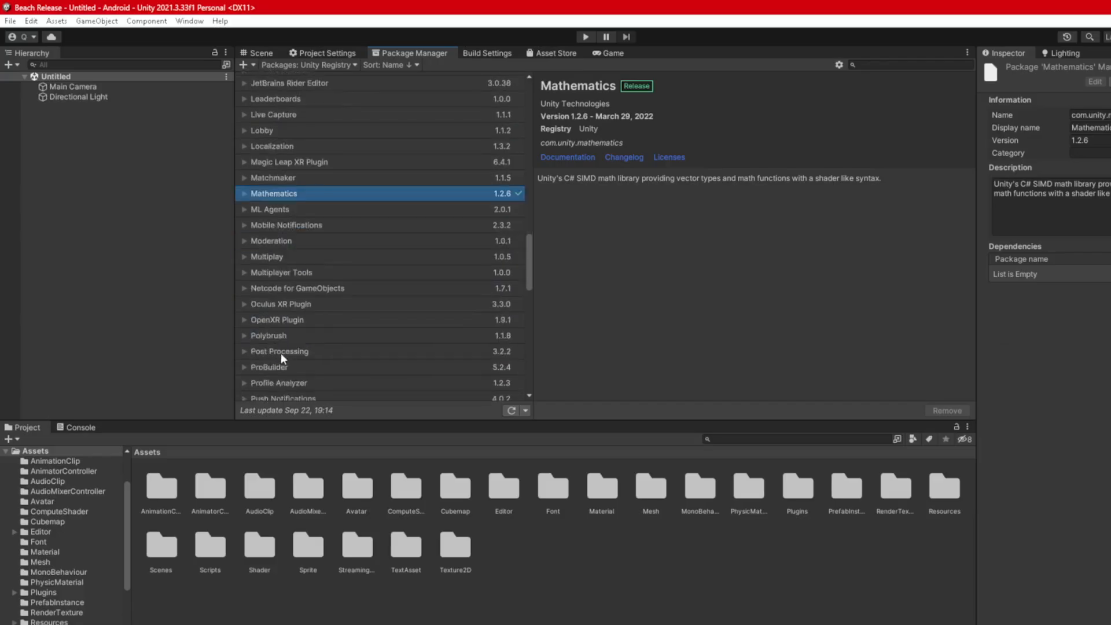
{"action": "scroll", "coordinate": [284, 354], "scroll_direction": "down", "scroll_amount": 1}
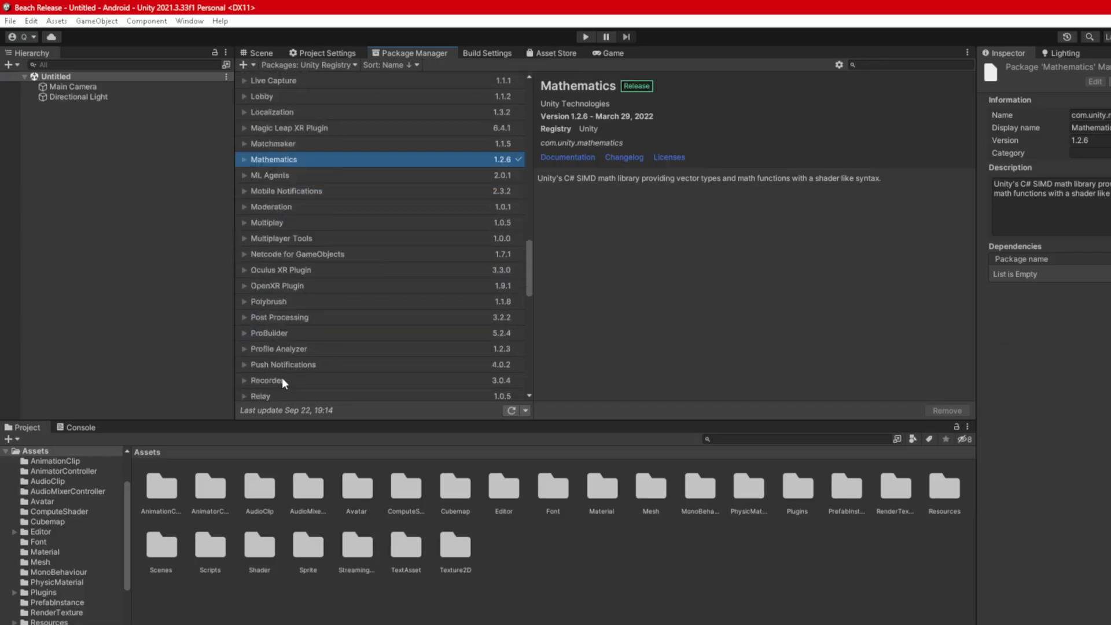
{"action": "left_click", "coordinate": [282, 379]}
{"action": "left_click", "coordinate": [958, 411]}
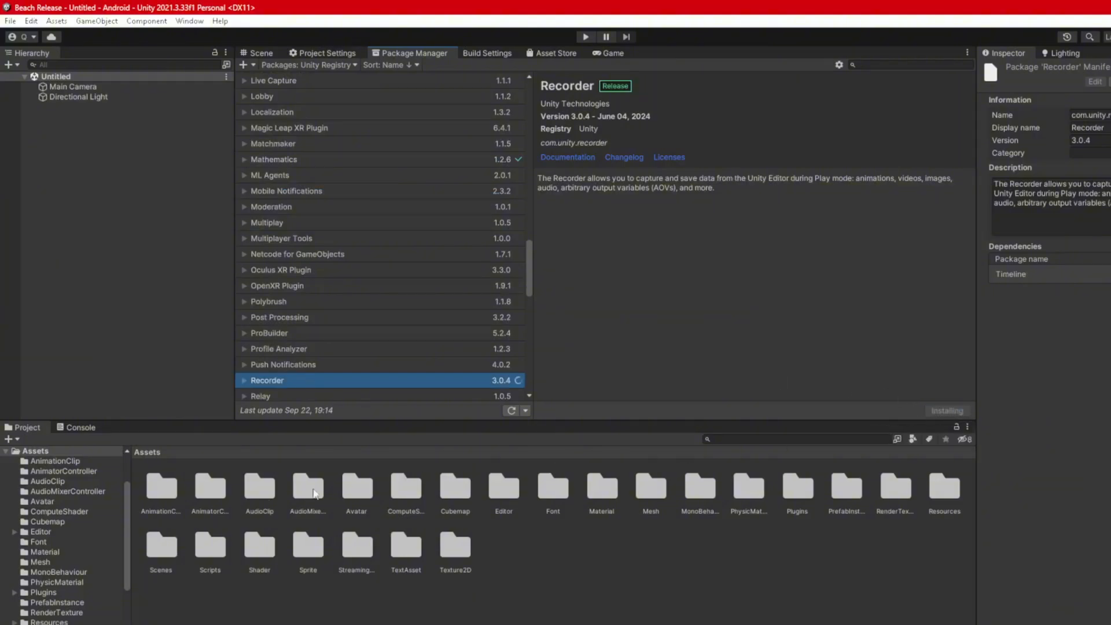
- Install the TextMeshPro package, version 3.0.9, from the Unity Registry
{"action": "scroll", "coordinate": [432, 310], "scroll_direction": "down", "scroll_amount": 6}
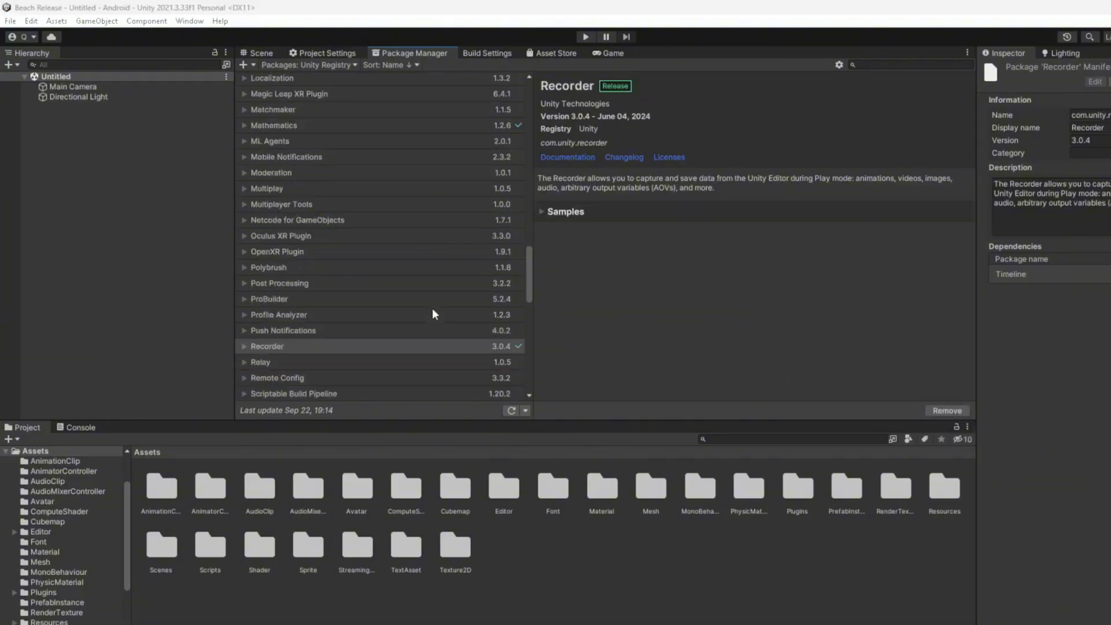
{"action": "scroll", "coordinate": [428, 310], "scroll_direction": "down", "scroll_amount": 1}
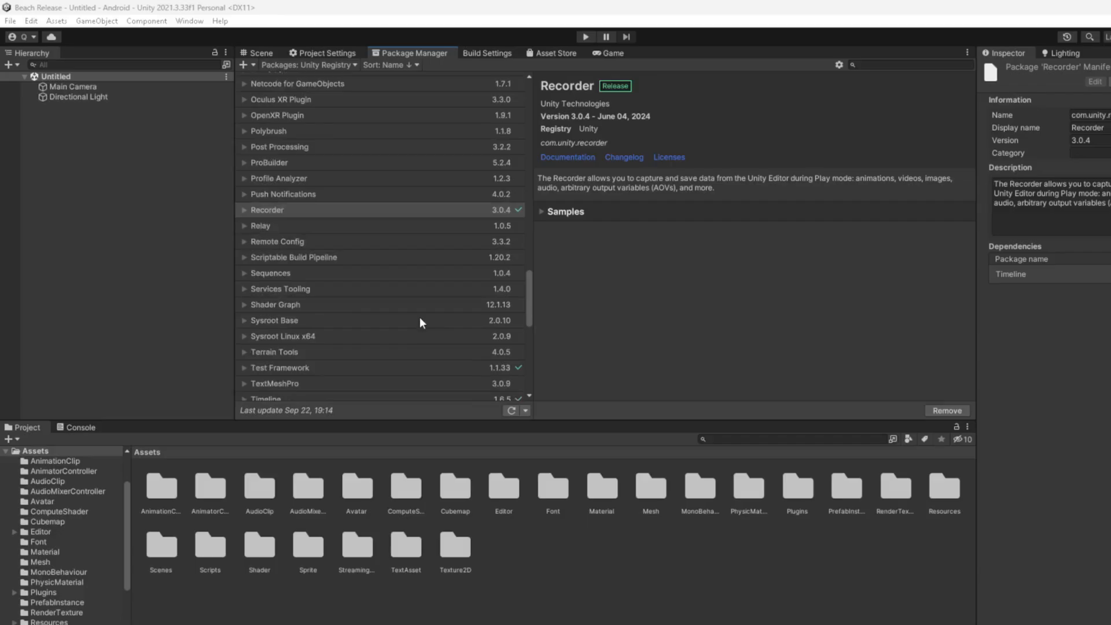
{"action": "left_click", "coordinate": [311, 385]}
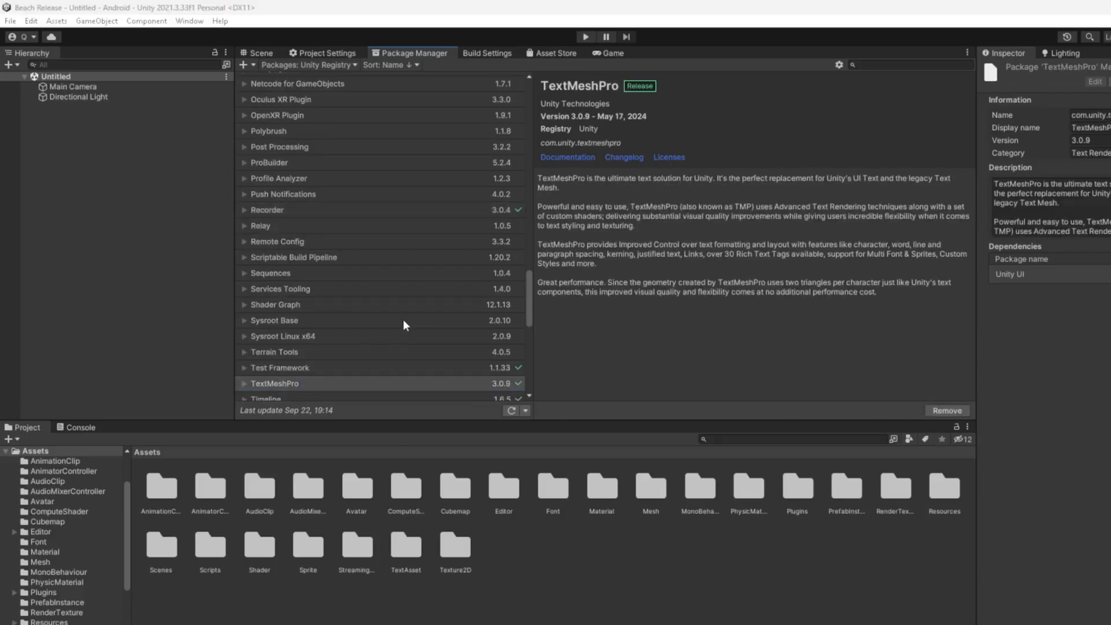
- Install the XR Interaction Toolkit package, version 2.5.4, from the Unity Registry and check the Console messages
{"action": "scroll", "coordinate": [403, 322], "scroll_direction": "down", "scroll_amount": 4}
{"action": "scroll", "coordinate": [395, 328], "scroll_direction": "down", "scroll_amount": 2}
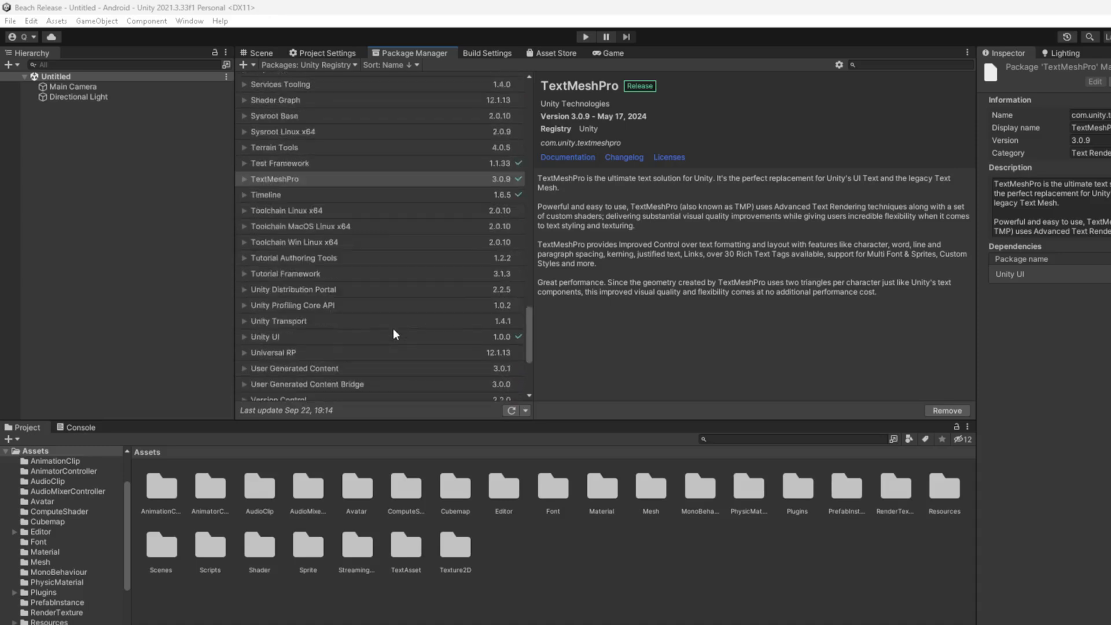
{"action": "scroll", "coordinate": [392, 332], "scroll_direction": "down", "scroll_amount": 2}
{"action": "scroll", "coordinate": [392, 331], "scroll_direction": "down", "scroll_amount": 2}
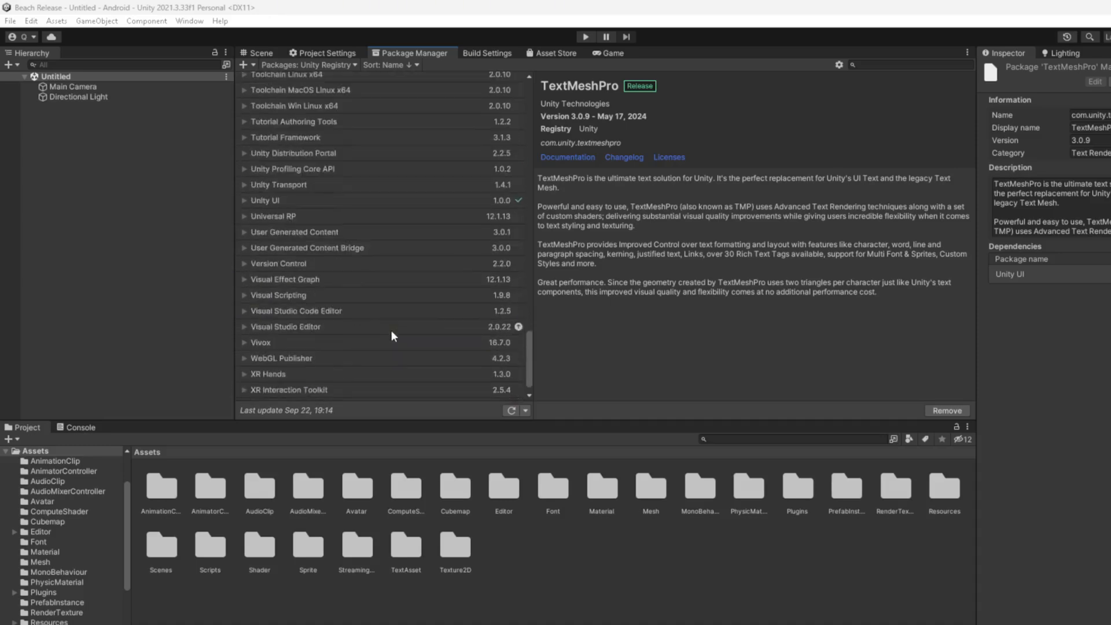
{"action": "left_click", "coordinate": [290, 376]}
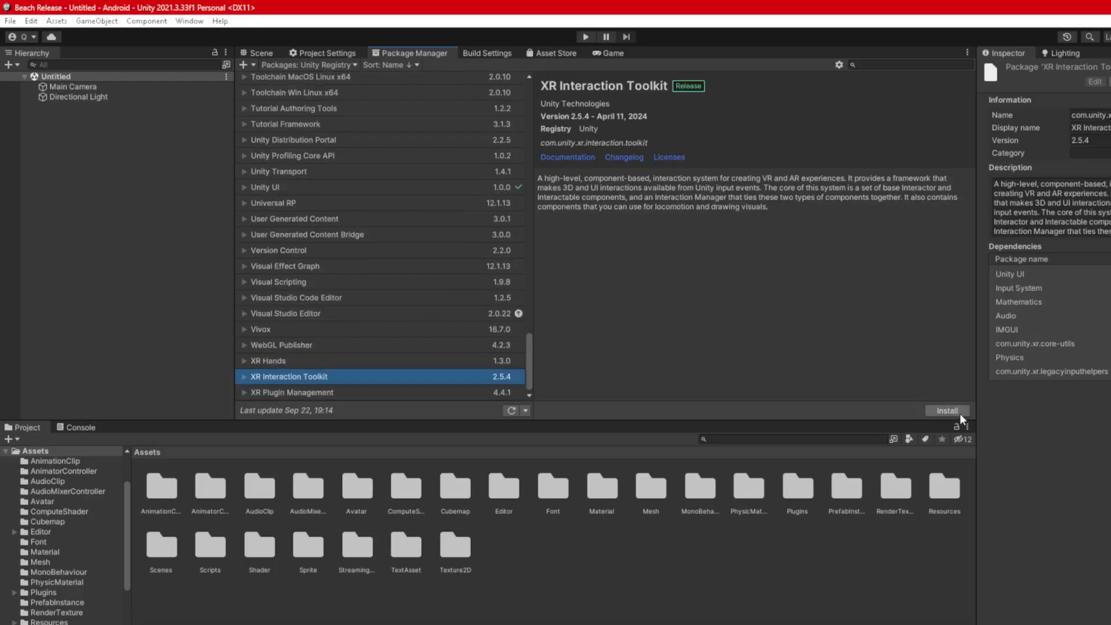
{"action": "left_click", "coordinate": [89, 428]}
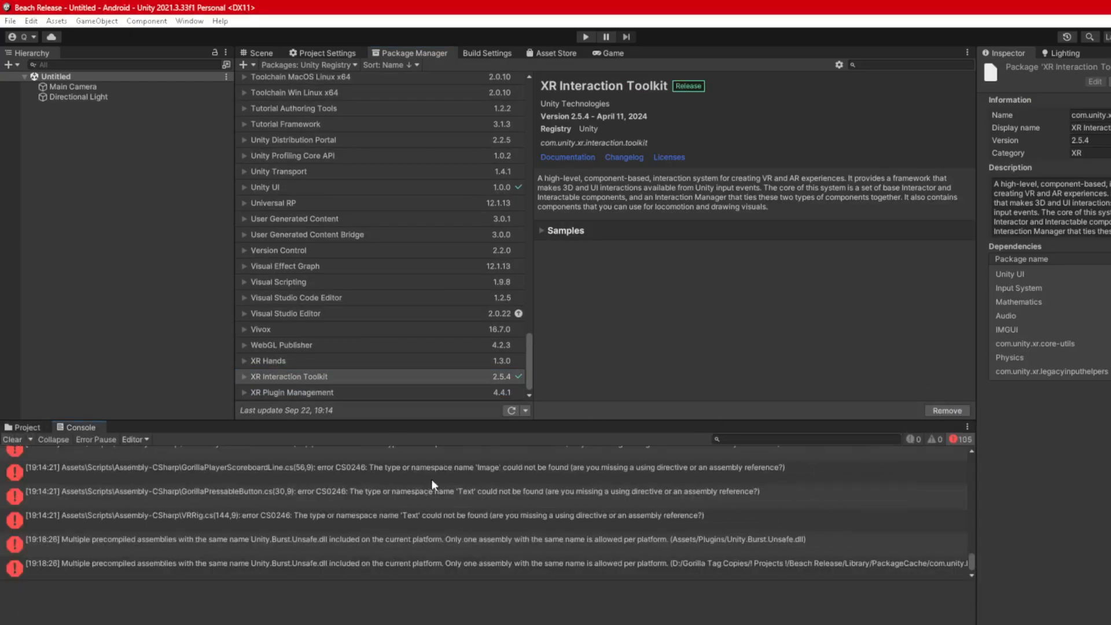
{"action": "left_click", "coordinate": [38, 426]}
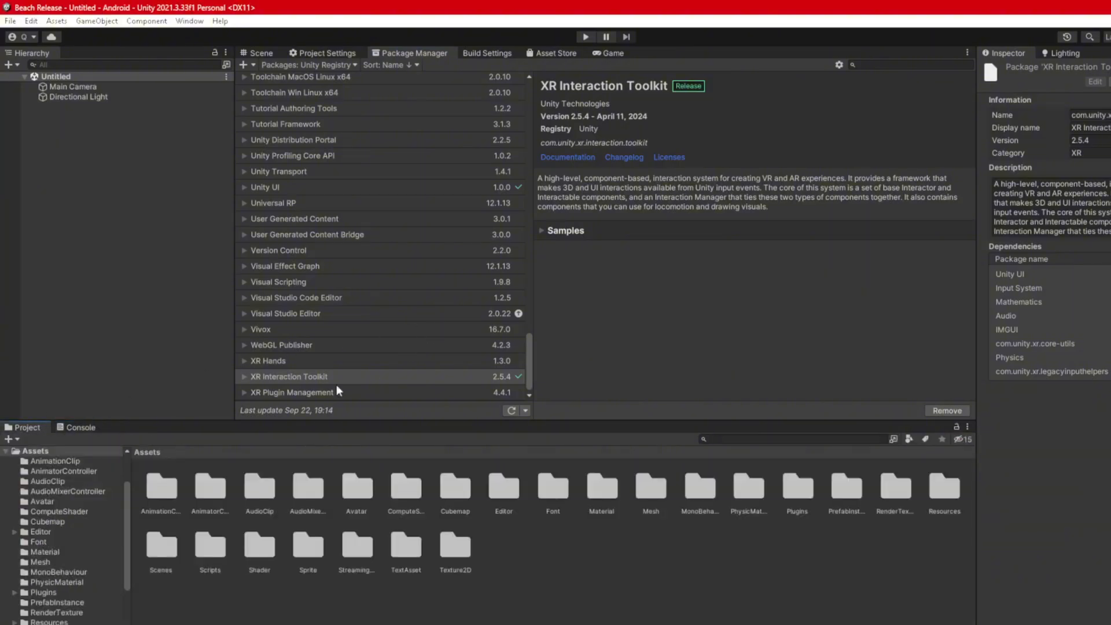
- Install the XR Plugin Management package, version 4.4.1, and check the Console for errors
{"action": "left_click", "coordinate": [304, 394]}
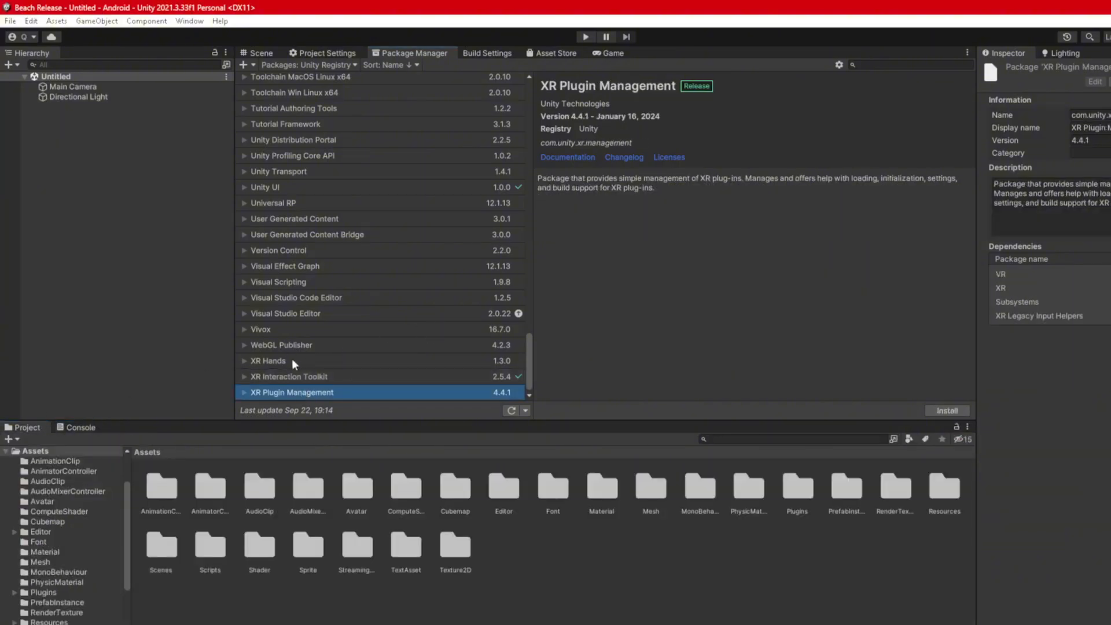
{"action": "left_click", "coordinate": [952, 410]}
{"action": "left_click", "coordinate": [81, 427]}
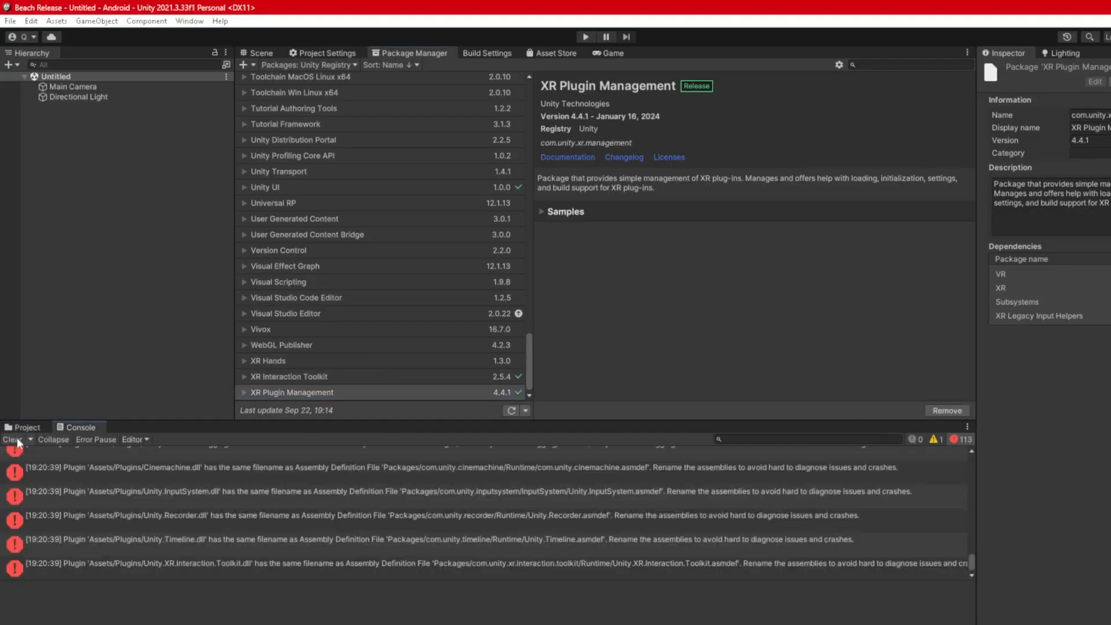
{"action": "left_click", "coordinate": [22, 428]}
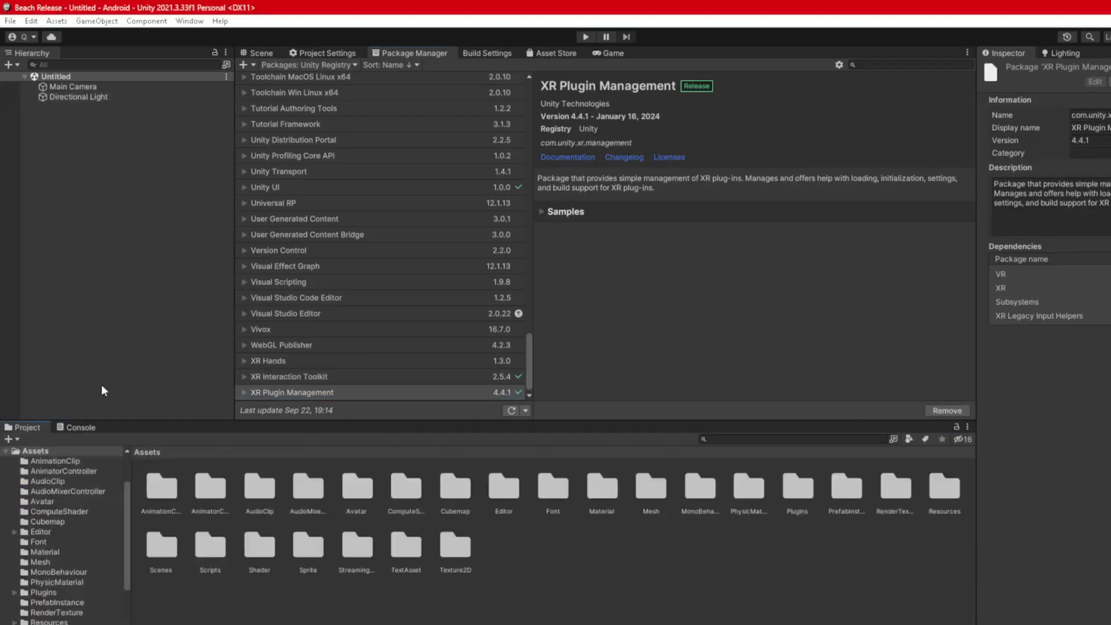
- Filter the packages to those in the project and import the Starter Assets sample of the XR Interaction Toolkit
{"action": "left_click", "coordinate": [318, 65]}
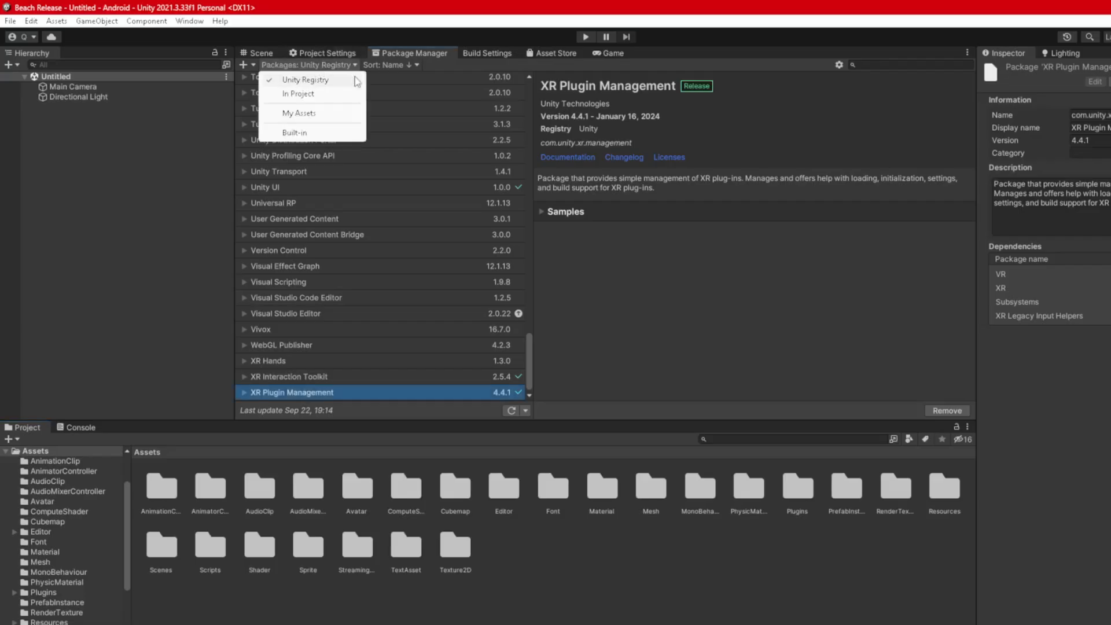
{"action": "left_click", "coordinate": [304, 95]}
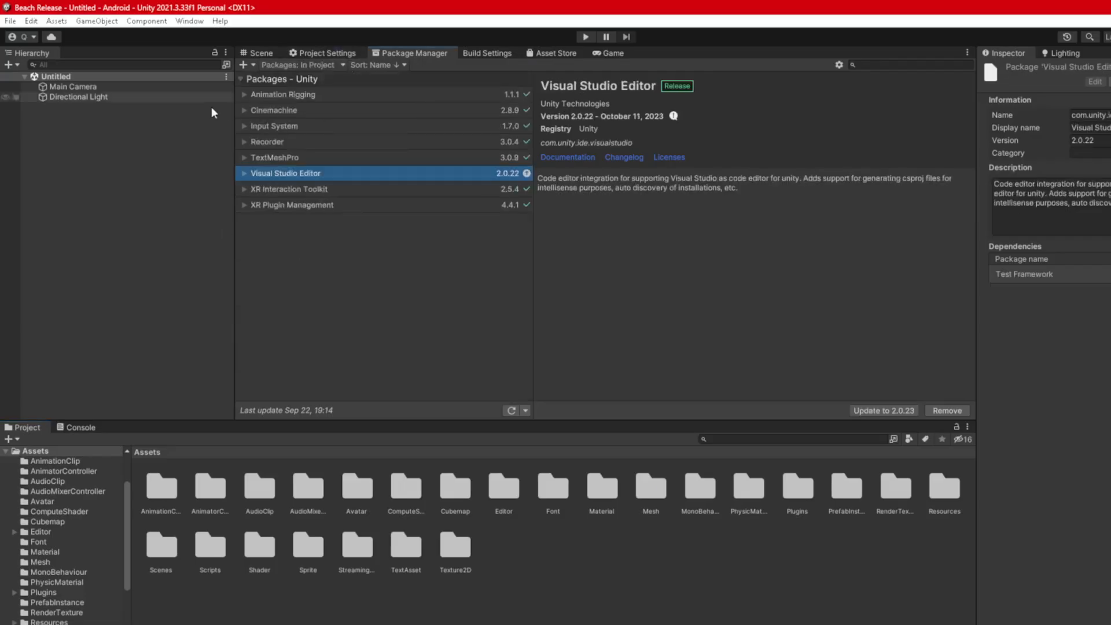
{"action": "left_click", "coordinate": [276, 189]}
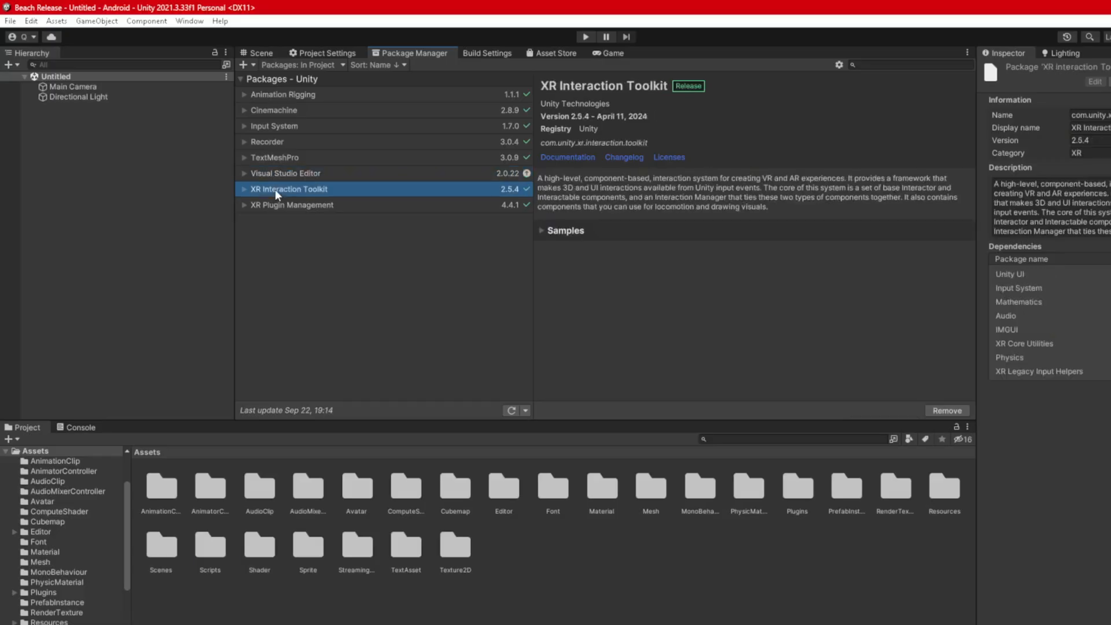
{"action": "left_click", "coordinate": [571, 237]}
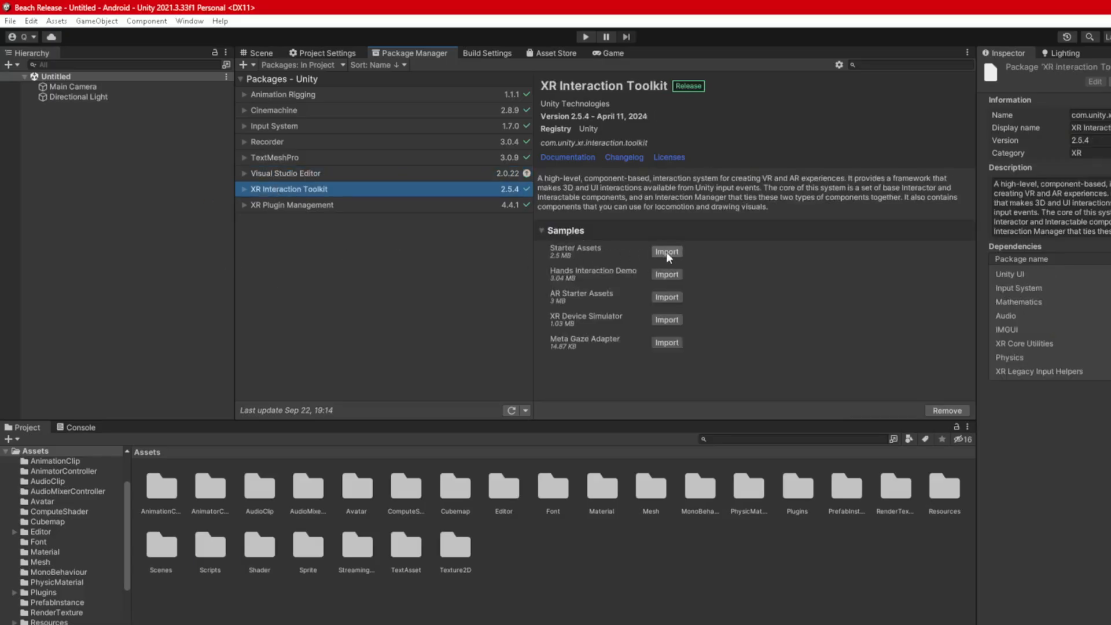
{"action": "left_click", "coordinate": [669, 252]}
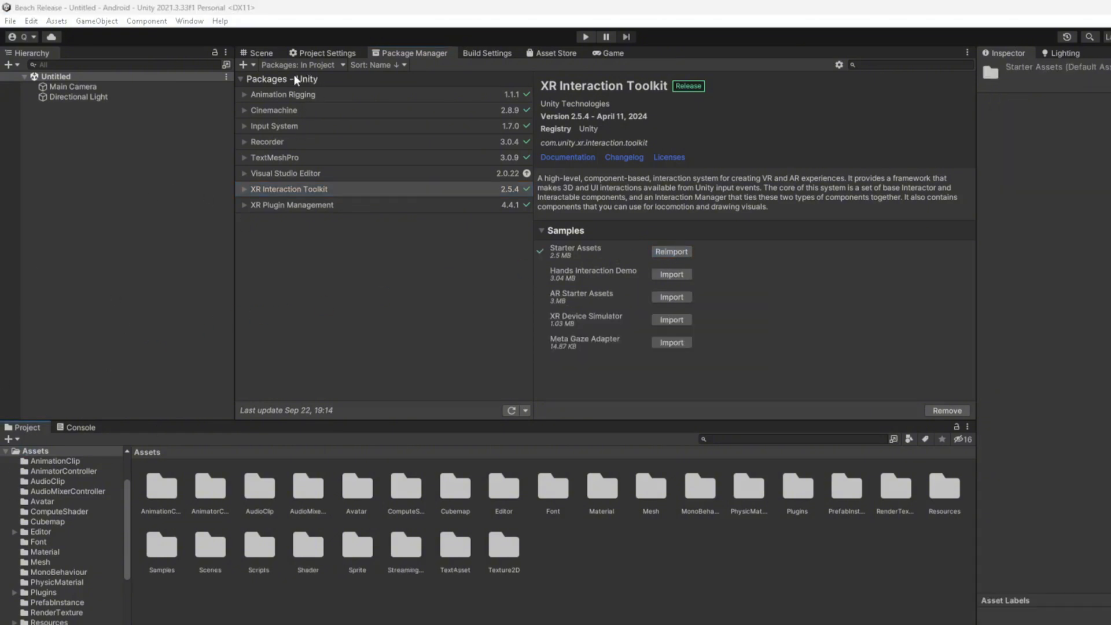
- Switch the package list to My Assets, and open the Unity Asset Store website in the browser via a "unity asset store" search
{"action": "left_click", "coordinate": [311, 63]}
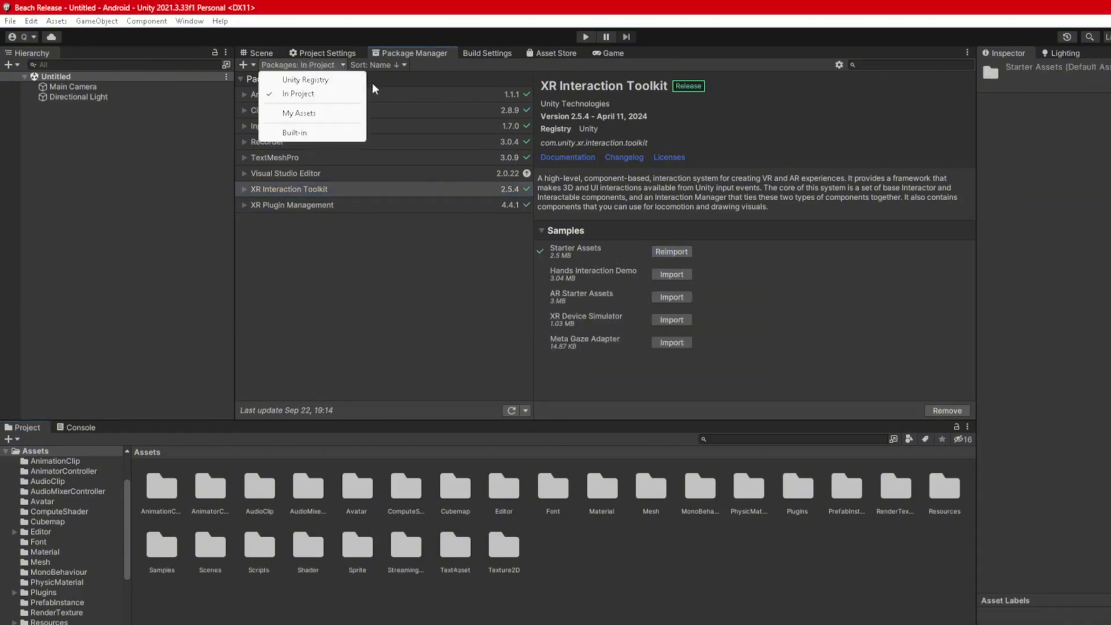
{"action": "left_click", "coordinate": [299, 114]}
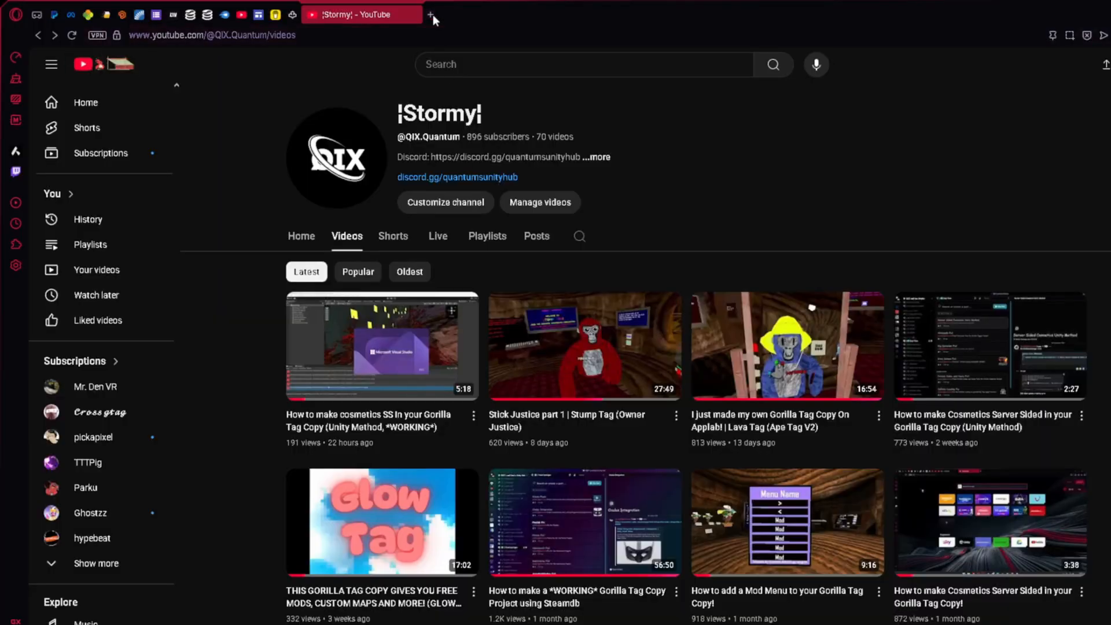
{"action": "left_click", "coordinate": [429, 15]}
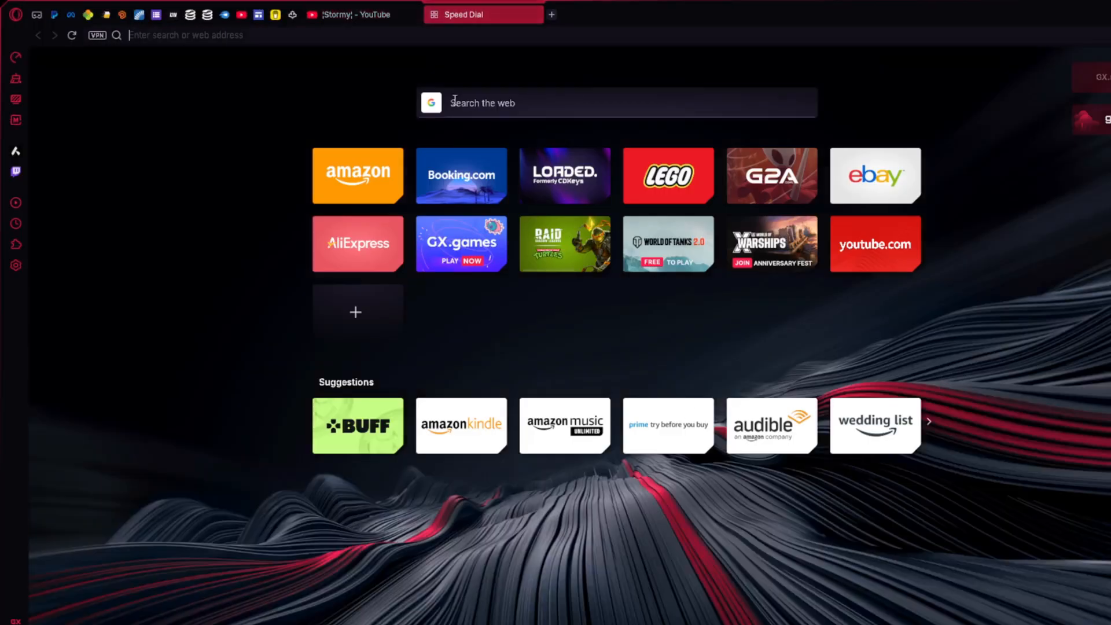
{"action": "type", "text": "unity ase"}
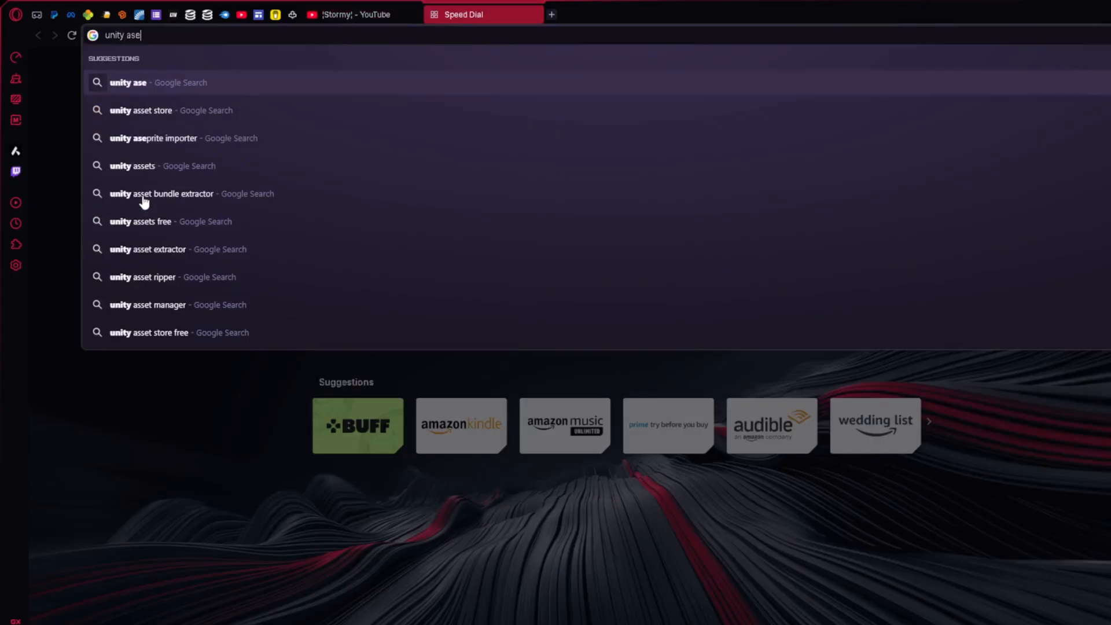
{"action": "key", "text": "BackSpace"}
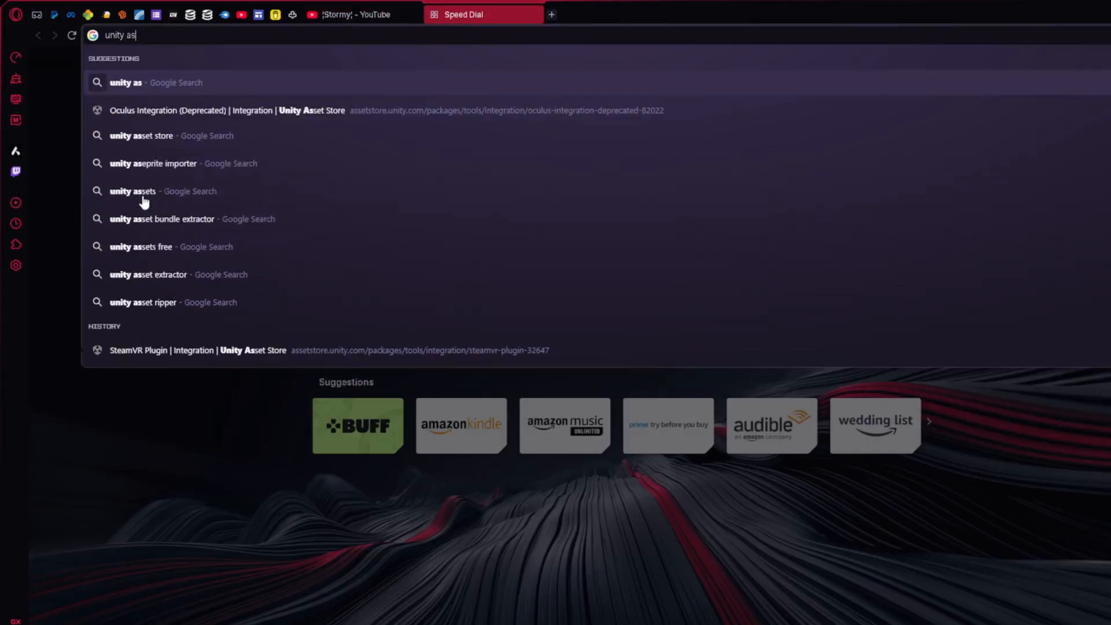
{"action": "type", "text": "set s"}
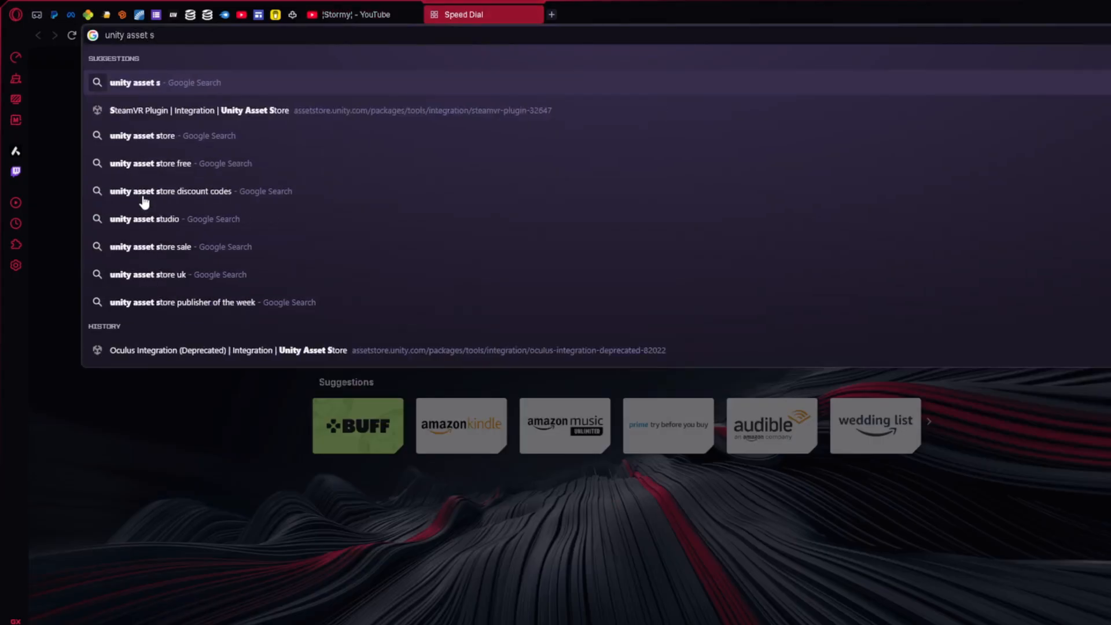
{"action": "type", "text": "tore"}
{"action": "key", "text": "Return"}
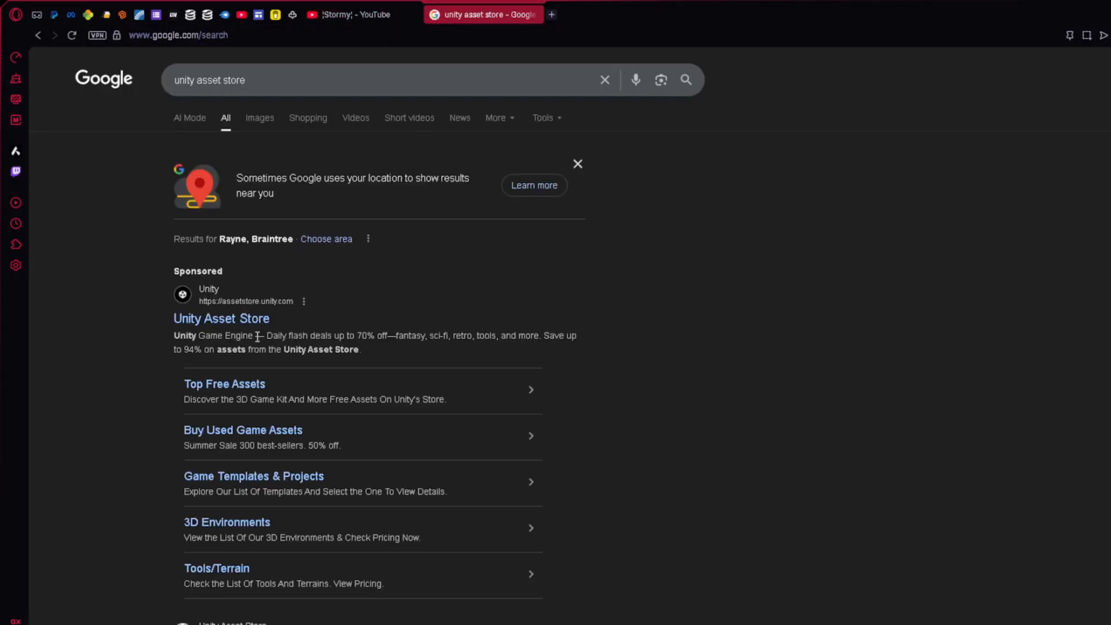
{"action": "left_click", "coordinate": [249, 322]}
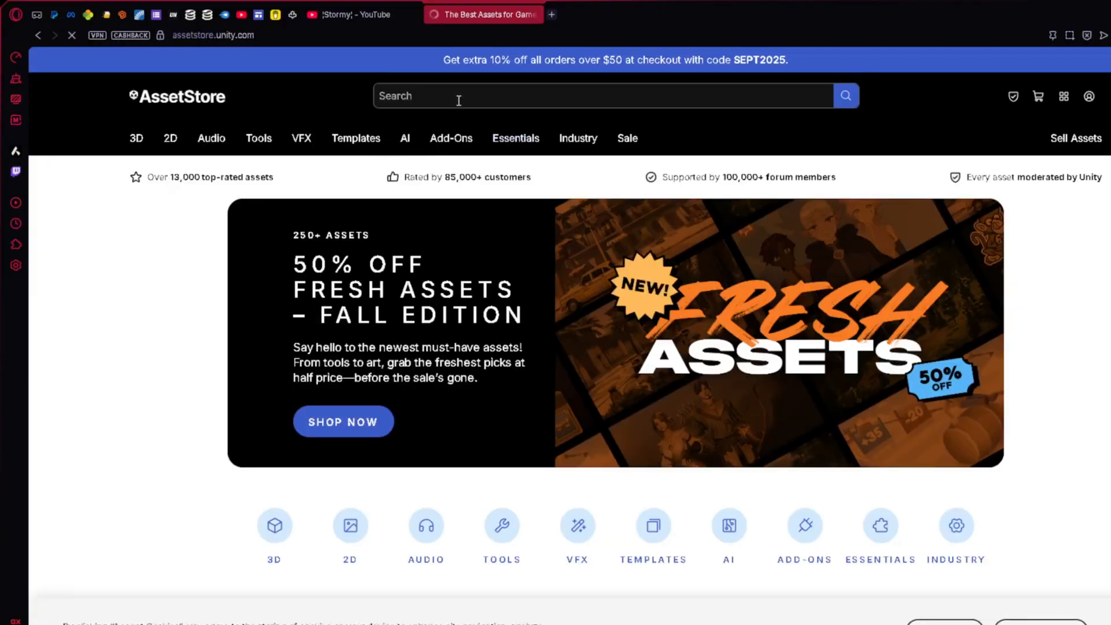
- Search the Unity Asset Store for "oculus integration"
{"action": "left_click", "coordinate": [455, 95]}
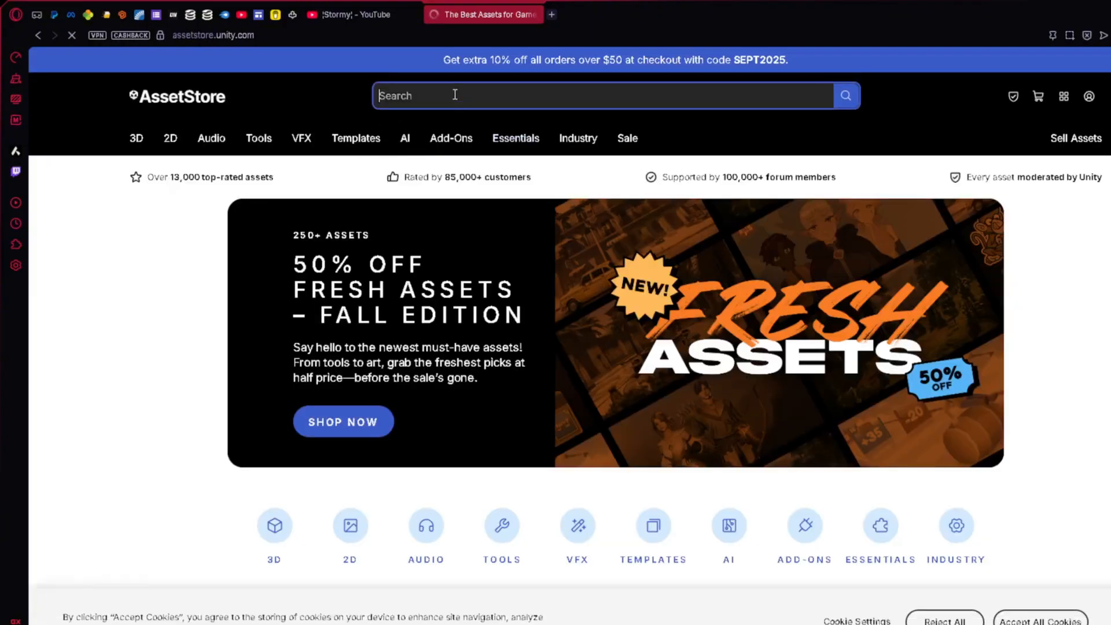
{"action": "type", "text": "ocul"}
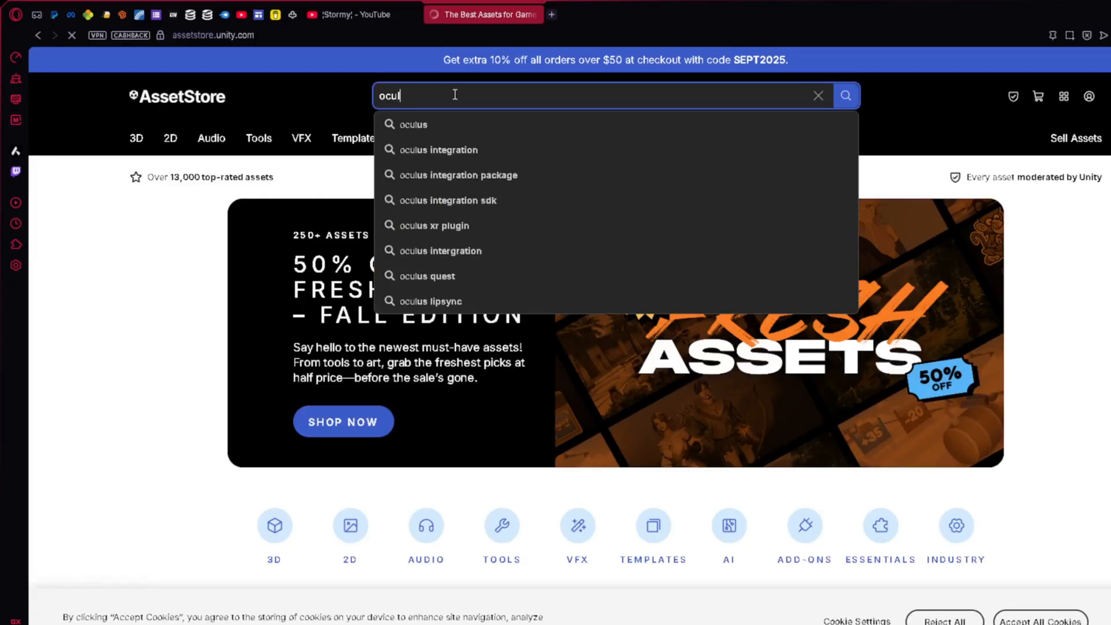
{"action": "type", "text": "us in"}
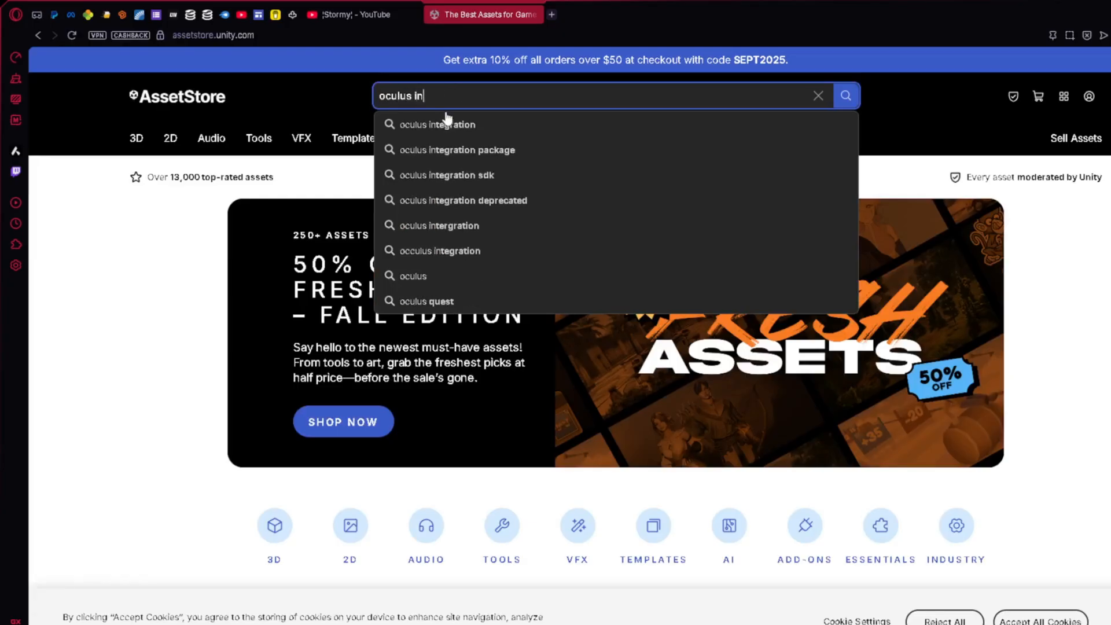
{"action": "left_click", "coordinate": [451, 122]}
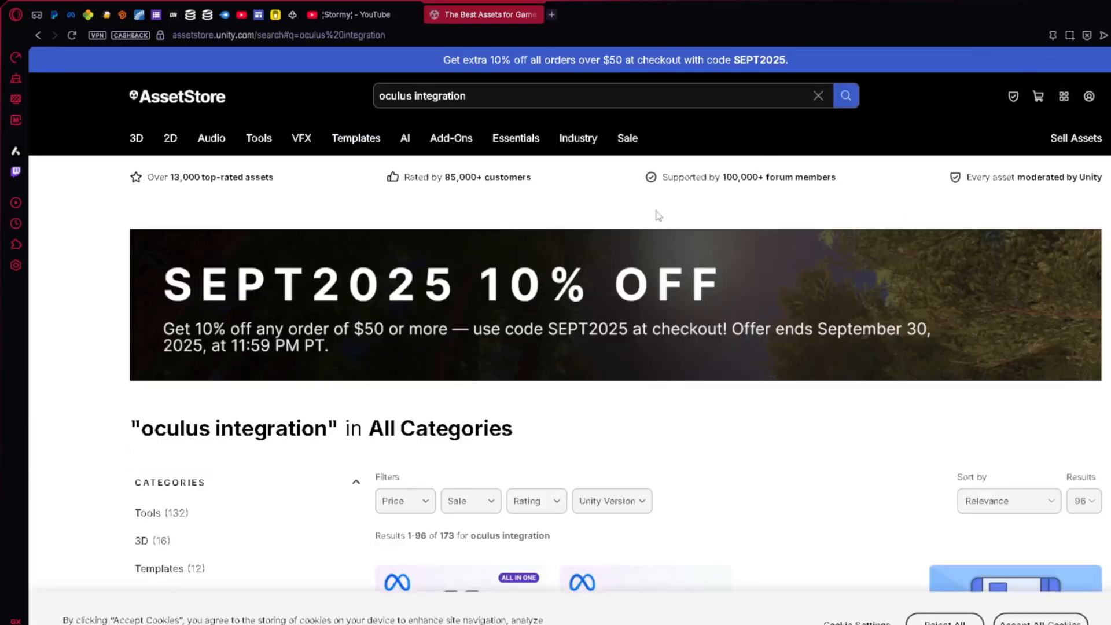
- Open the Oculus Integration (Deprecated) asset page from the search results and close the results page
{"action": "scroll", "coordinate": [573, 423], "scroll_direction": "down", "scroll_amount": 3}
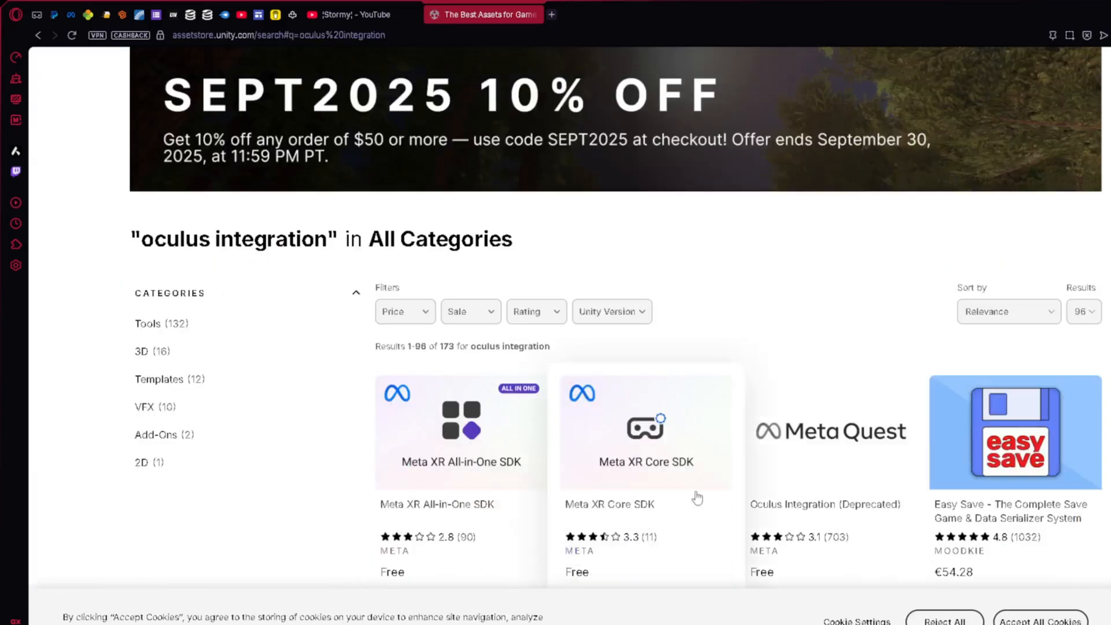
{"action": "scroll", "coordinate": [812, 385], "scroll_direction": "down", "scroll_amount": 1}
{"action": "scroll", "coordinate": [812, 385], "scroll_direction": "up", "scroll_amount": 4}
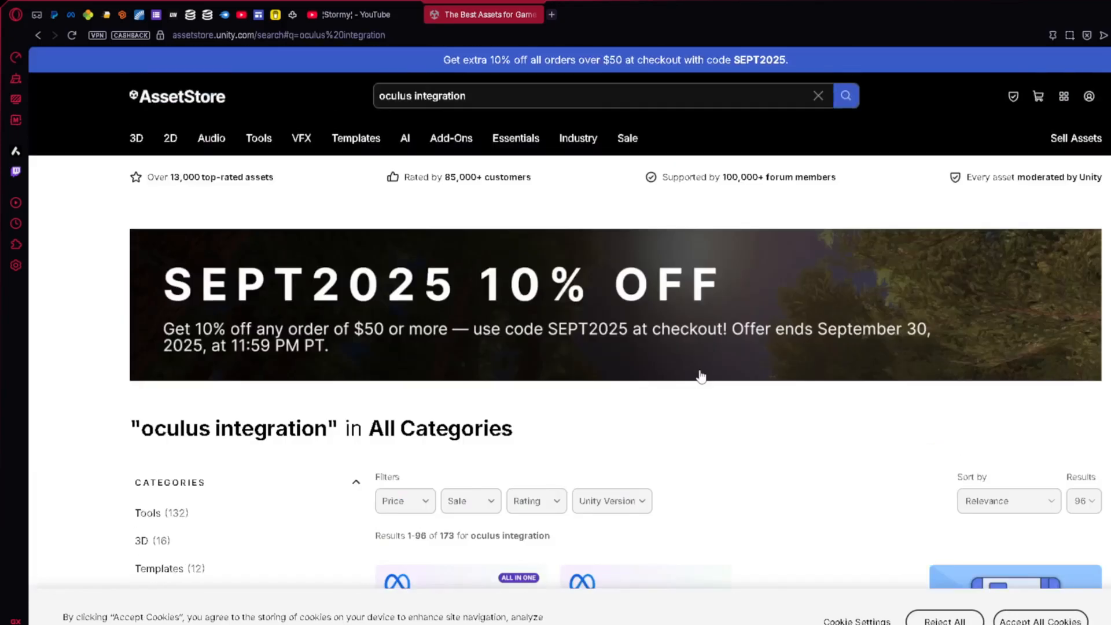
{"action": "left_click", "coordinate": [495, 95]}
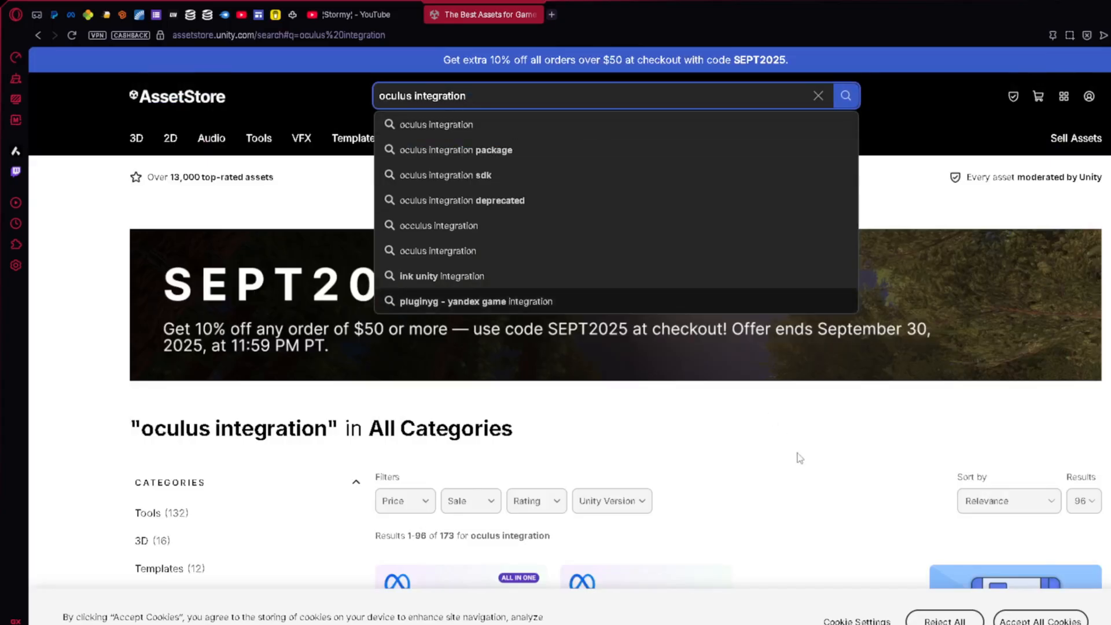
{"action": "scroll", "coordinate": [796, 457], "scroll_direction": "down", "scroll_amount": 4}
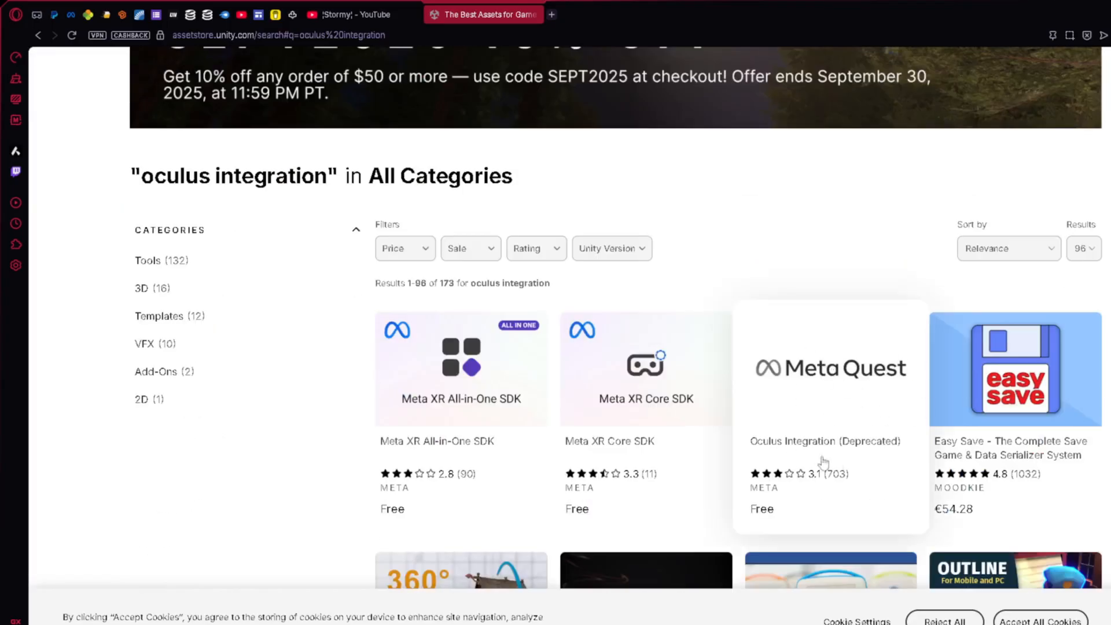
{"action": "left_click", "coordinate": [835, 358]}
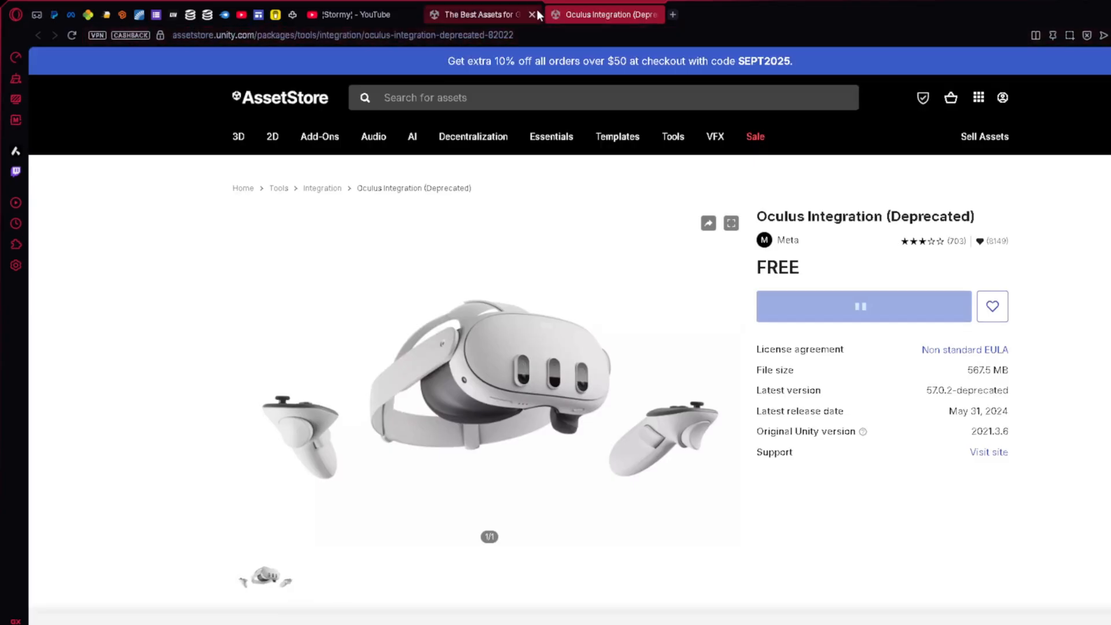
{"action": "left_click", "coordinate": [532, 14]}
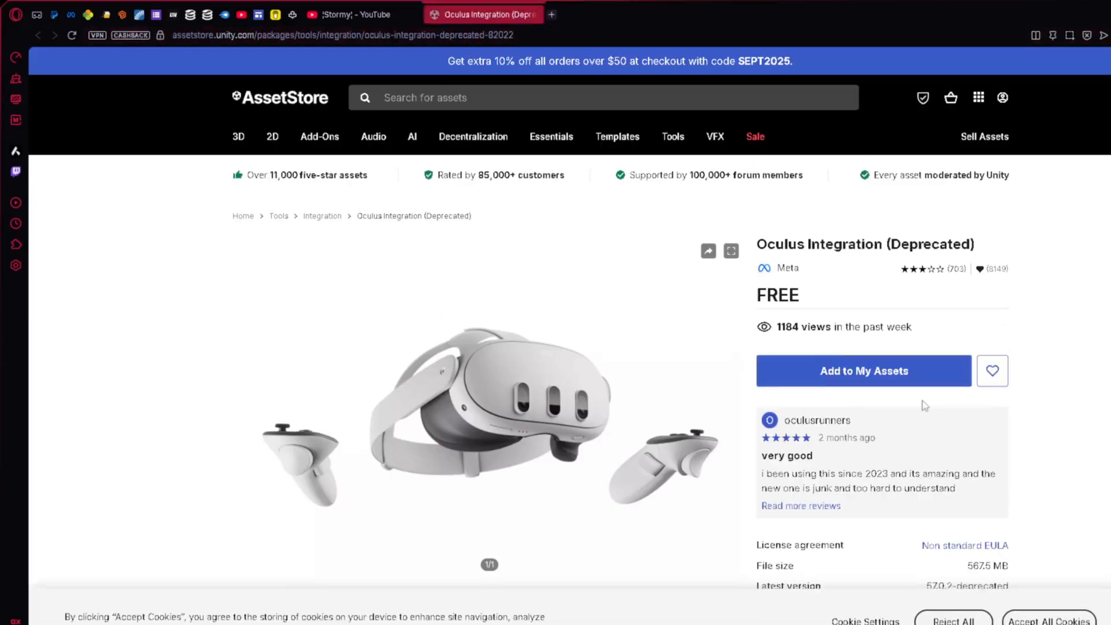
- Search the Unity Asset Store for "steamvr", open the SteamVR Plugin asset page and close the results page
{"action": "left_click", "coordinate": [635, 107]}
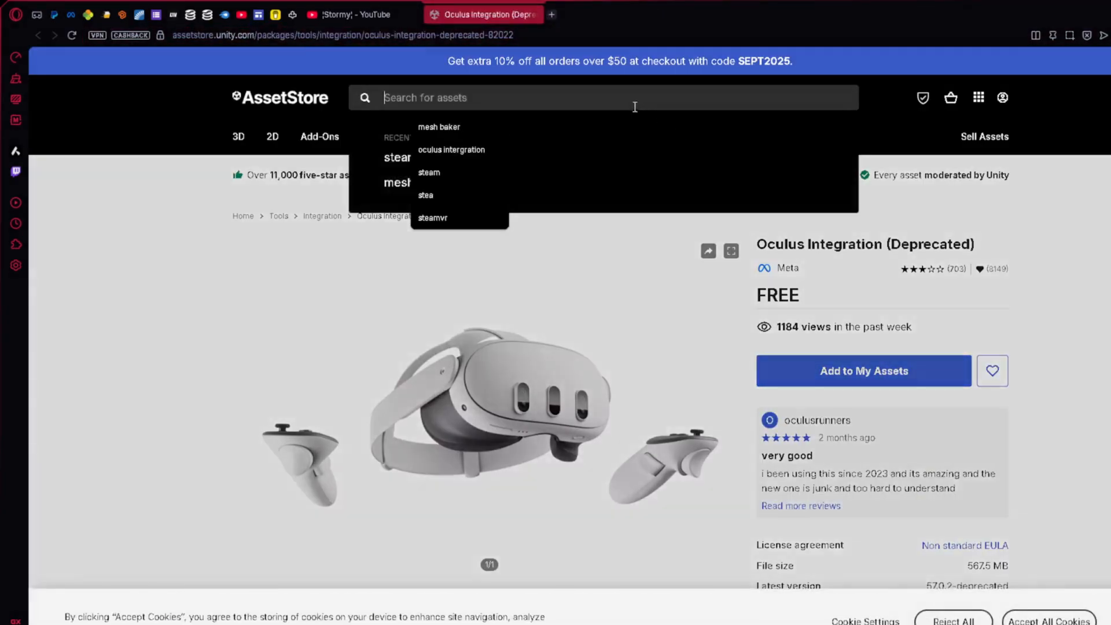
{"action": "type", "text": "steamvr"}
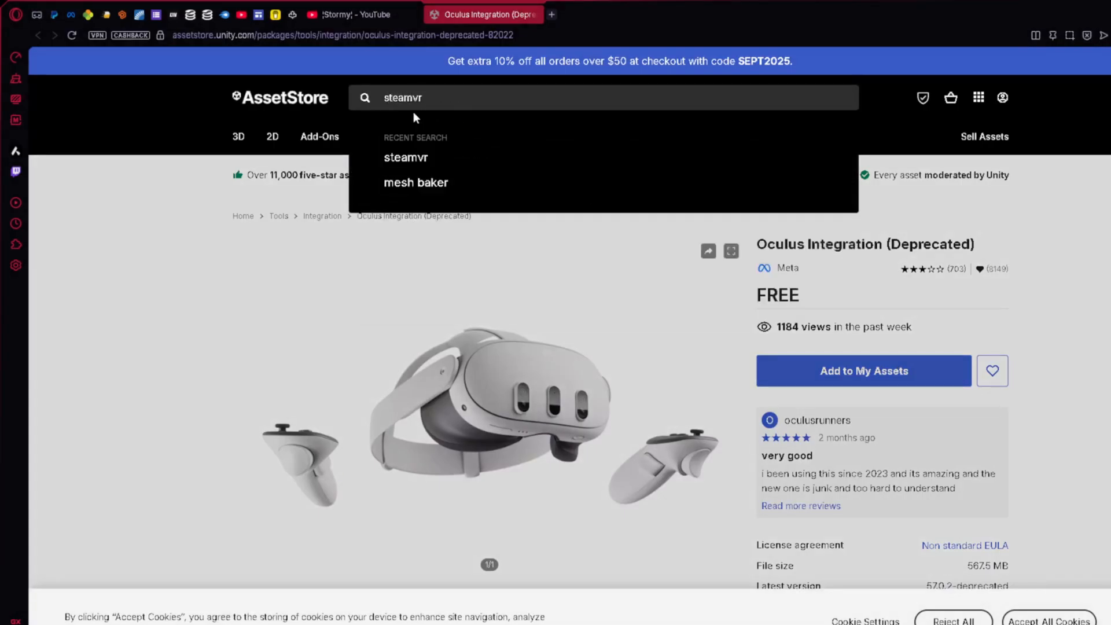
{"action": "key", "text": "Return"}
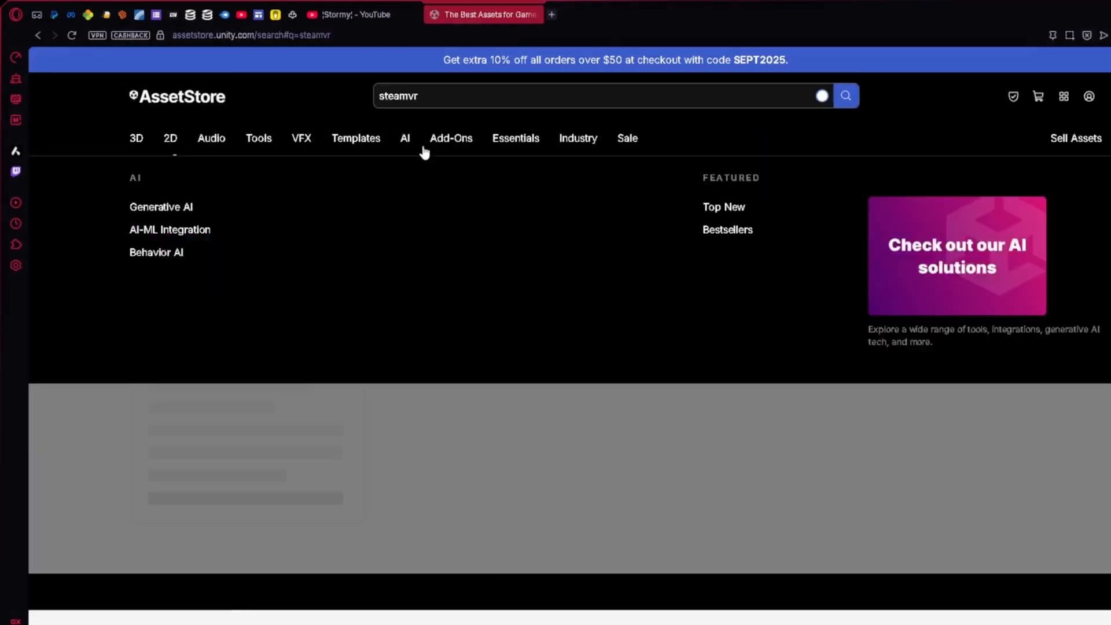
{"action": "mouse_move", "coordinate": [452, 139]}
{"action": "scroll", "coordinate": [637, 347], "scroll_direction": "down", "scroll_amount": 5}
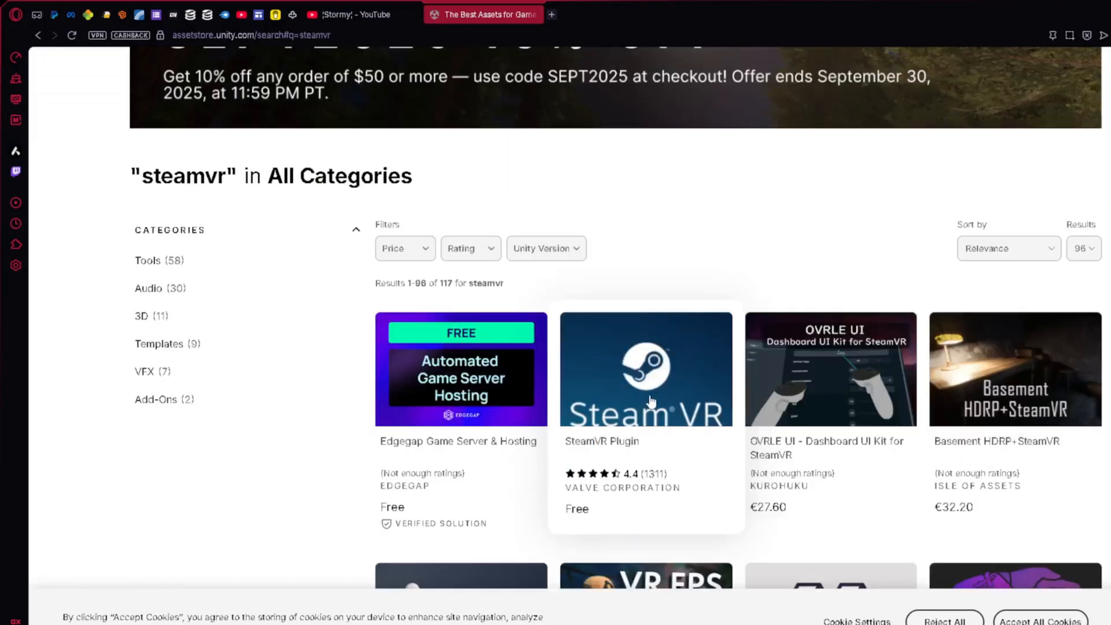
{"action": "left_click", "coordinate": [651, 401]}
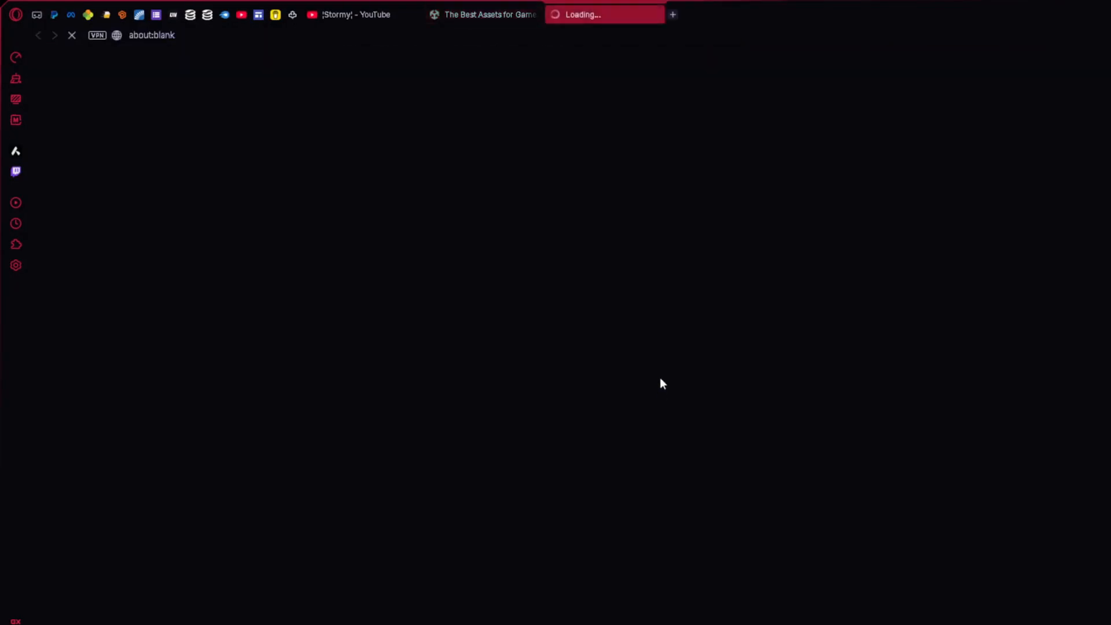
{"action": "left_click", "coordinate": [532, 14]}
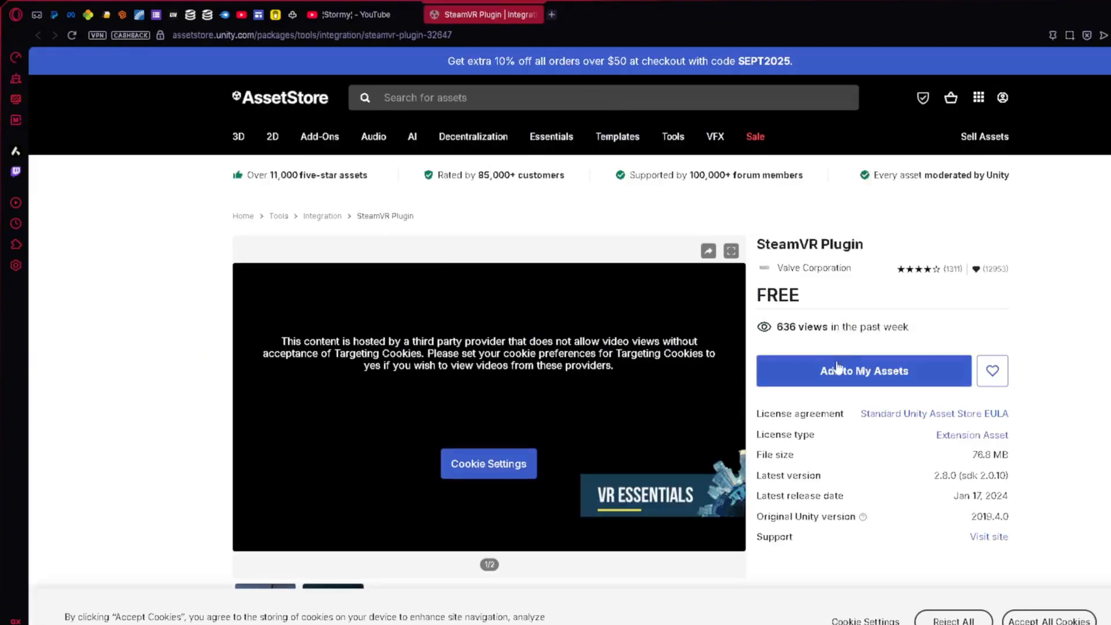
- Close the store page, return to Unity, and refresh the My Assets list to check the Oculus Integration and SteamVR Plugin entries
{"action": "left_click", "coordinate": [537, 14]}
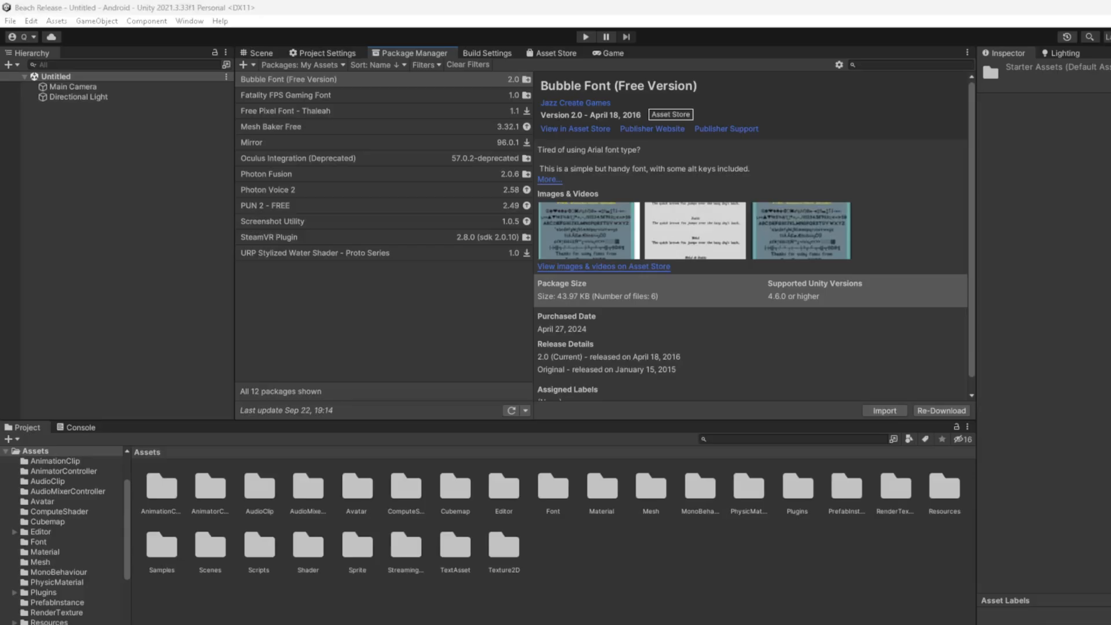
{"action": "left_click", "coordinate": [538, 406]}
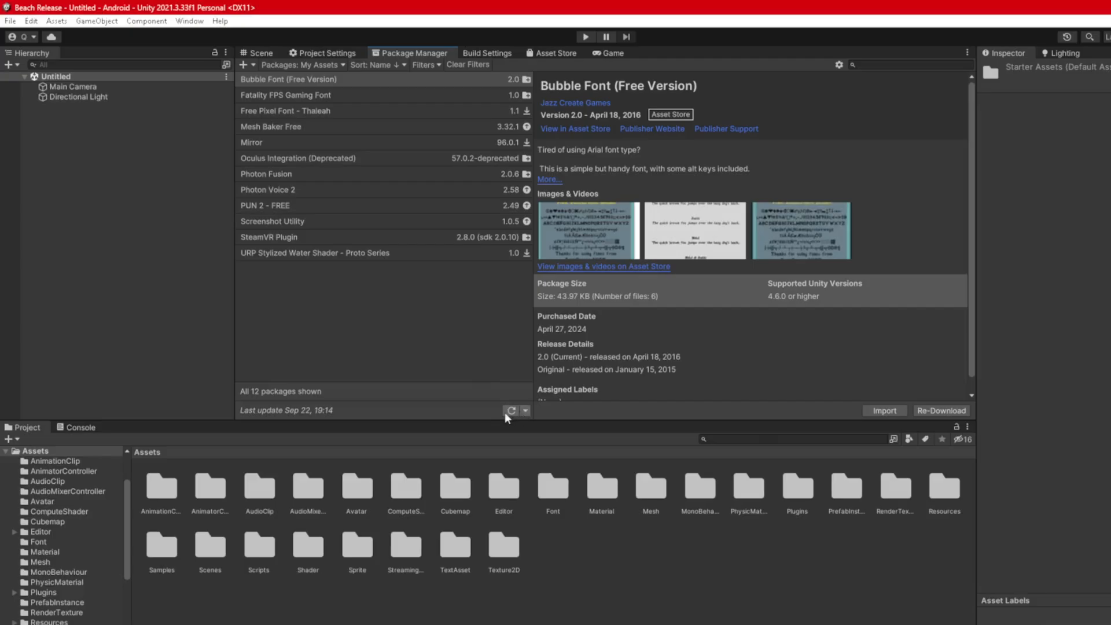
{"action": "left_click", "coordinate": [512, 408]}
{"action": "left_click", "coordinate": [315, 162]}
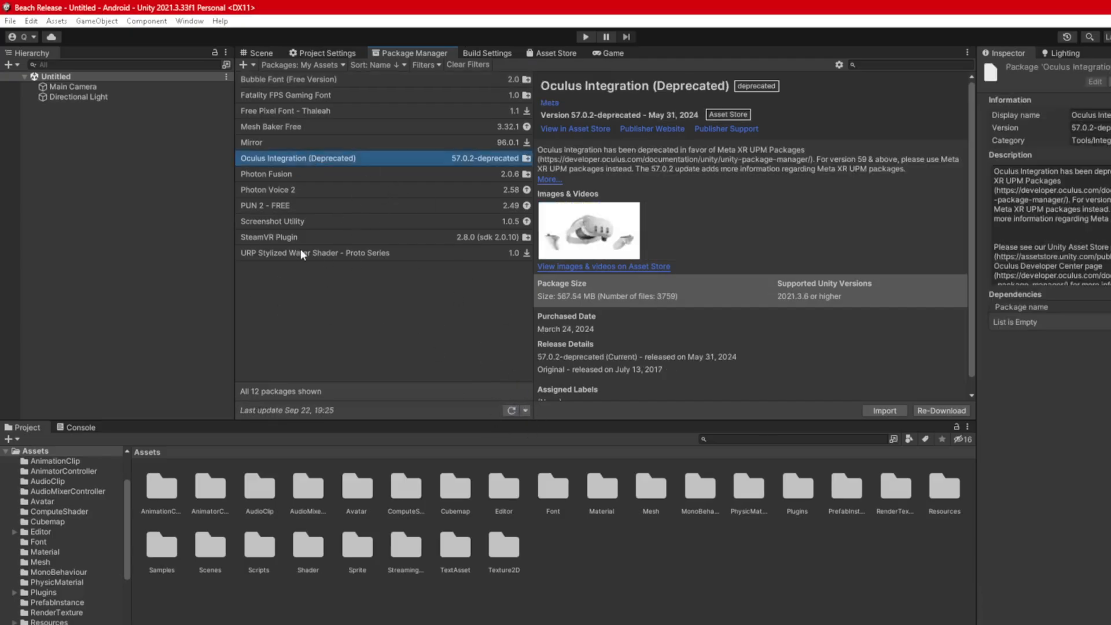
{"action": "left_click", "coordinate": [321, 238]}
- Import the Oculus Integration (Deprecated) package with everything selected except the SampleFramework folder
{"action": "left_click", "coordinate": [329, 159]}
{"action": "left_click", "coordinate": [896, 411]}
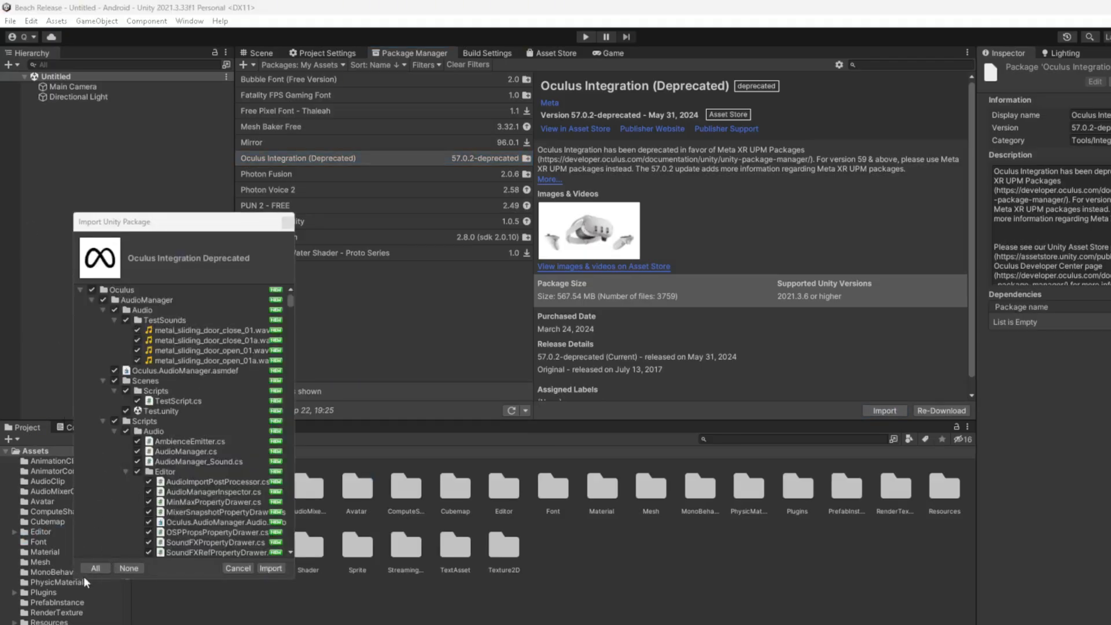
{"action": "left_click", "coordinate": [99, 569]}
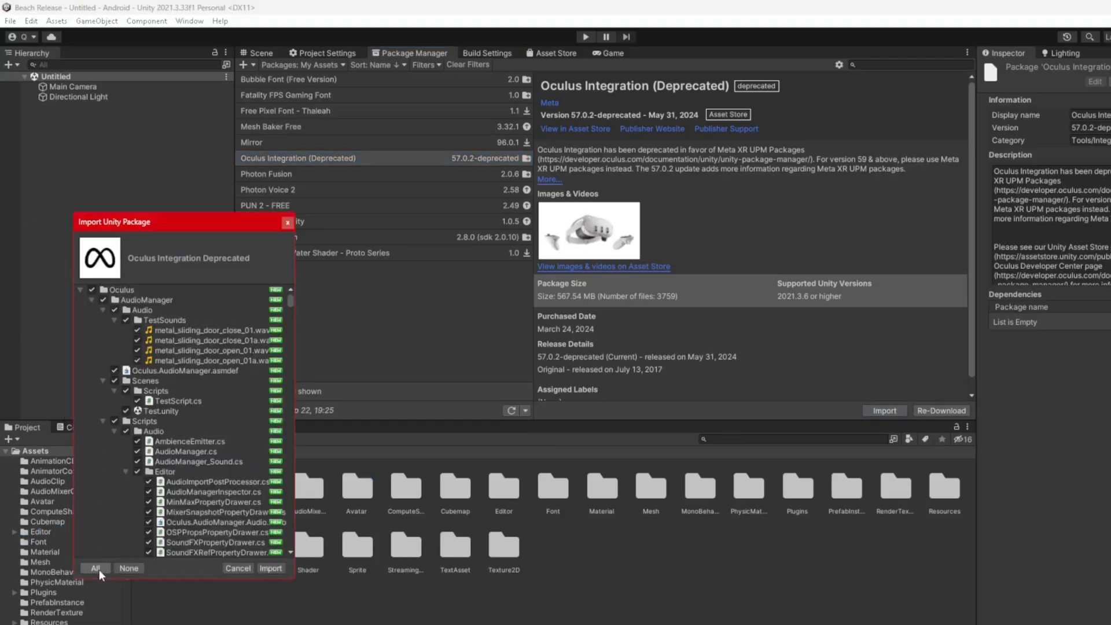
{"action": "left_click", "coordinate": [90, 301]}
{"action": "left_click", "coordinate": [91, 310]}
{"action": "left_click", "coordinate": [92, 320]}
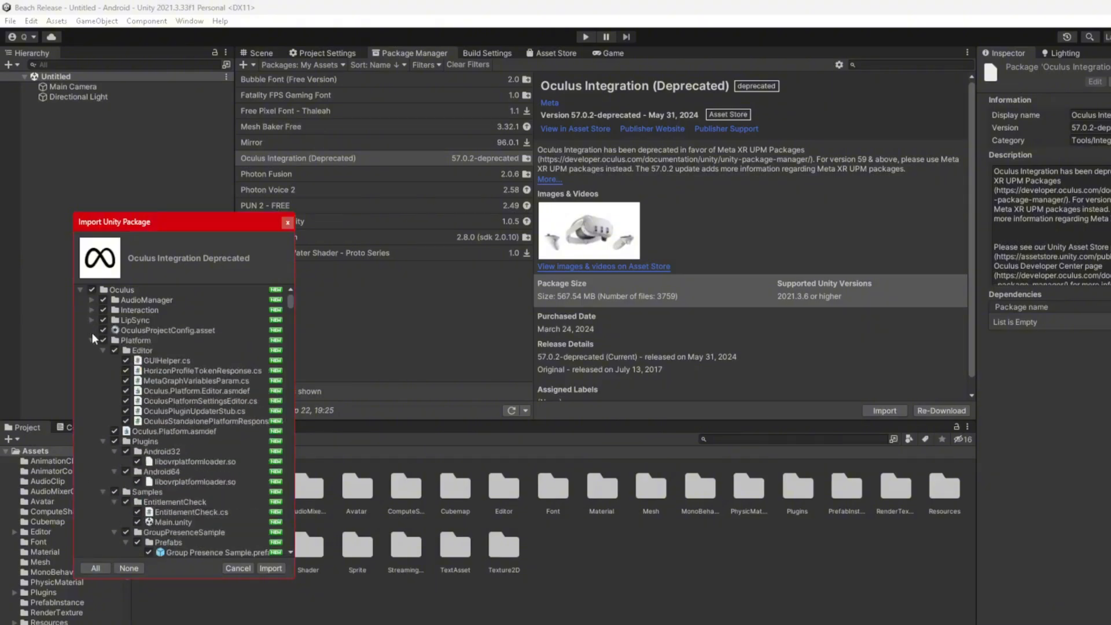
{"action": "left_click", "coordinate": [91, 339]}
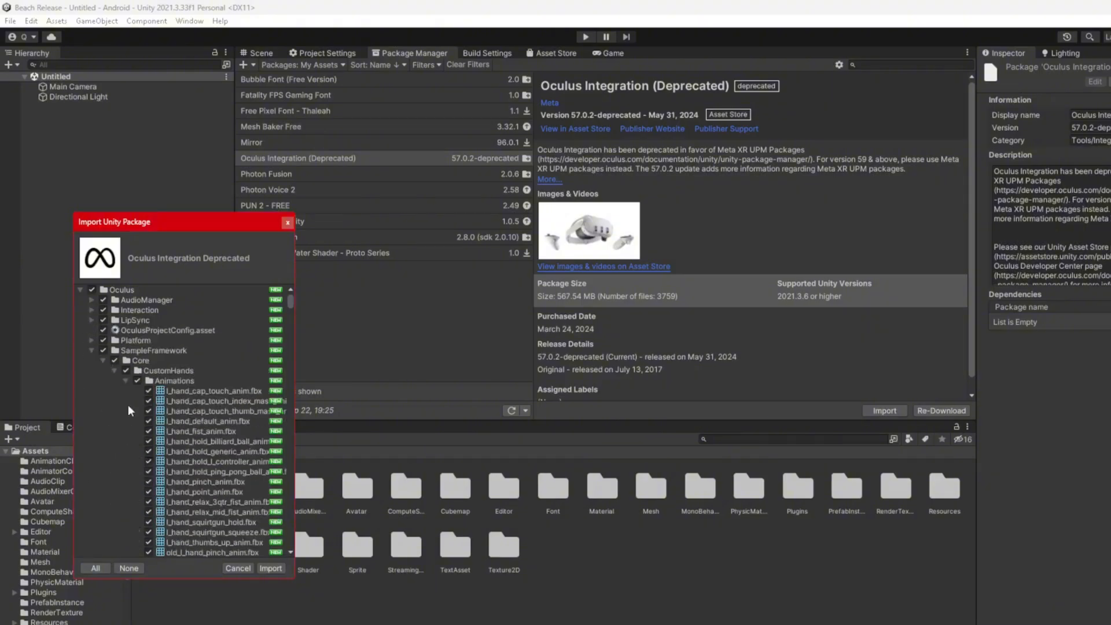
{"action": "left_click", "coordinate": [103, 351]}
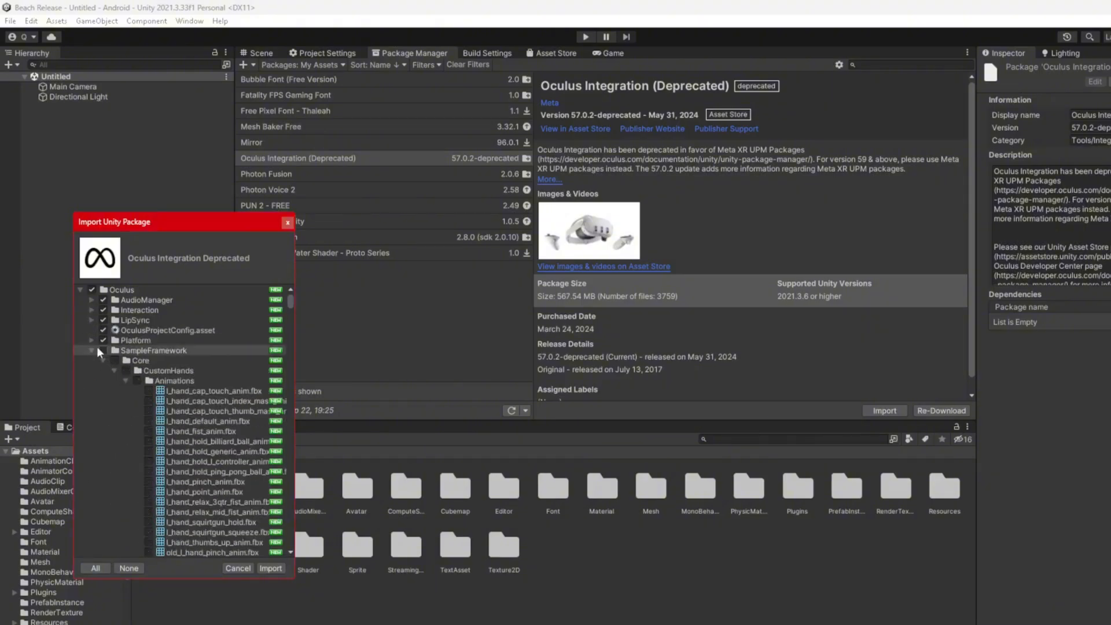
{"action": "left_click", "coordinate": [270, 568]}
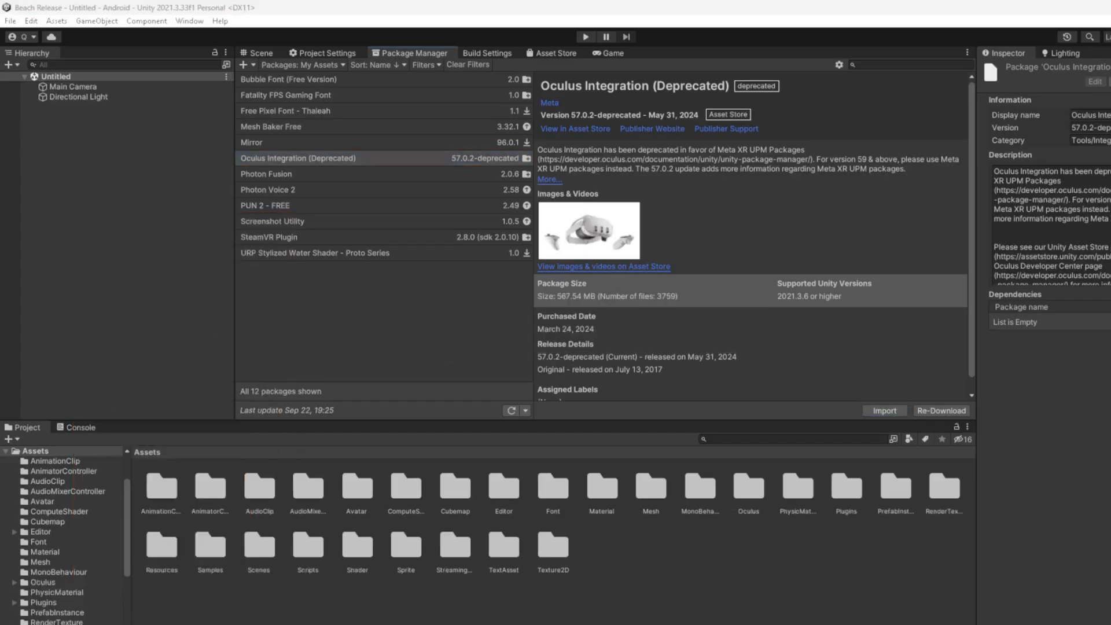
- Import the complete SteamVR Plugin package from My Assets
{"action": "left_click", "coordinate": [271, 234]}
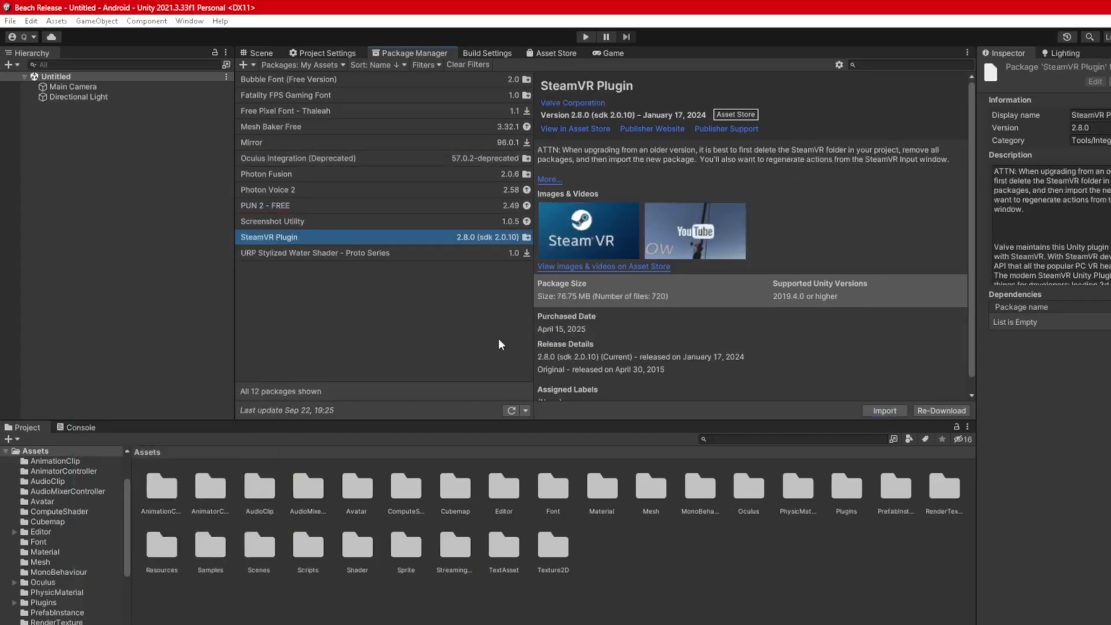
{"action": "left_click", "coordinate": [883, 410]}
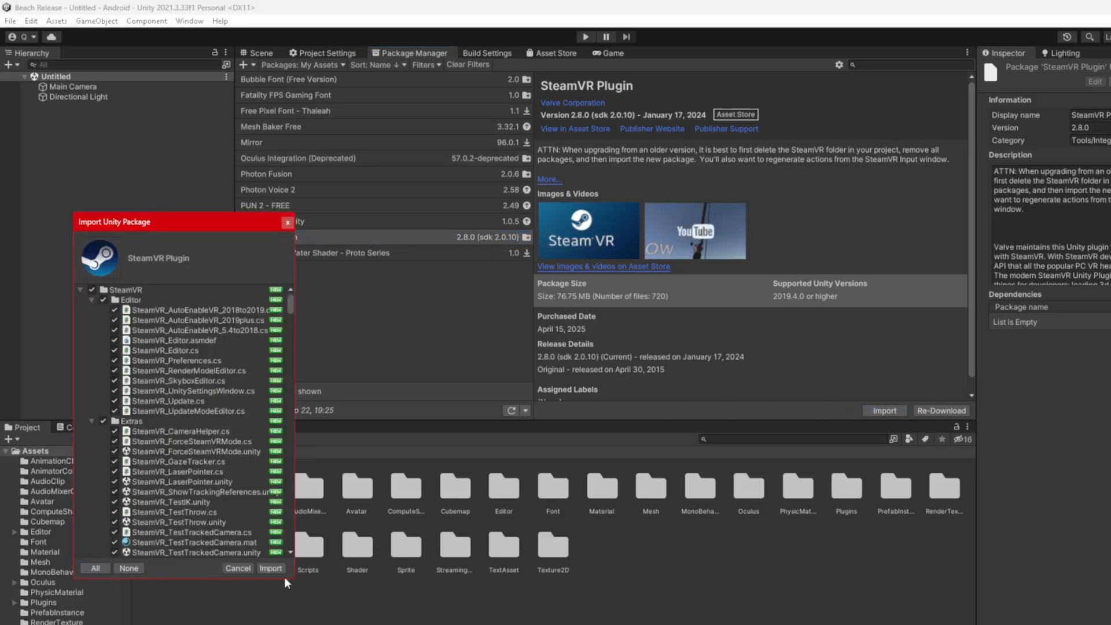
{"action": "left_click", "coordinate": [272, 568]}
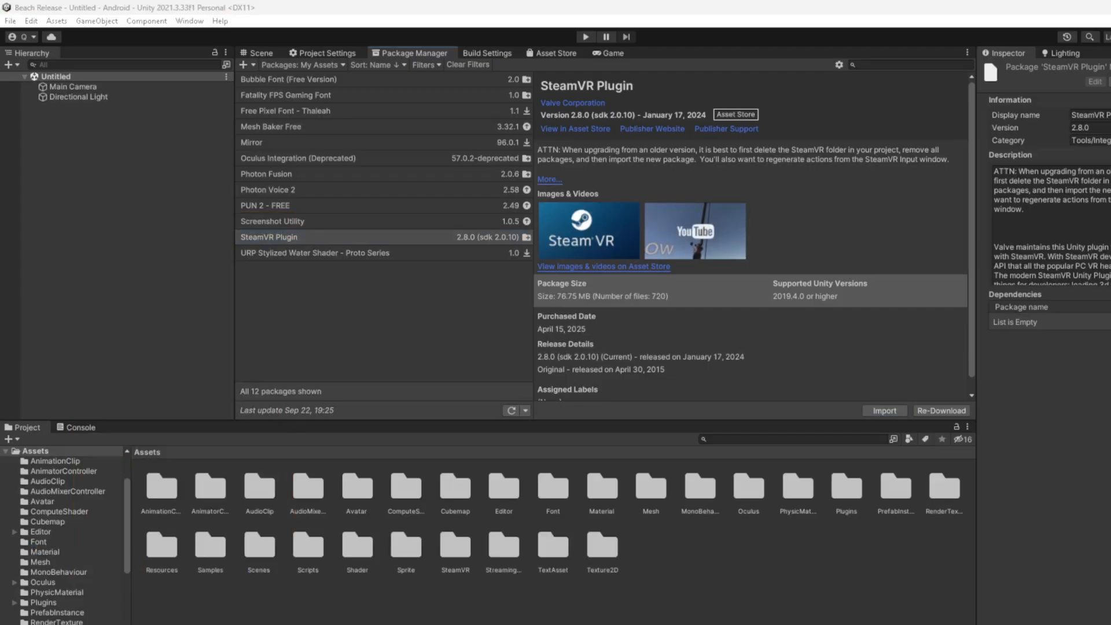
- Check the Console for errors and bring up the Scene view
{"action": "left_click", "coordinate": [73, 429]}
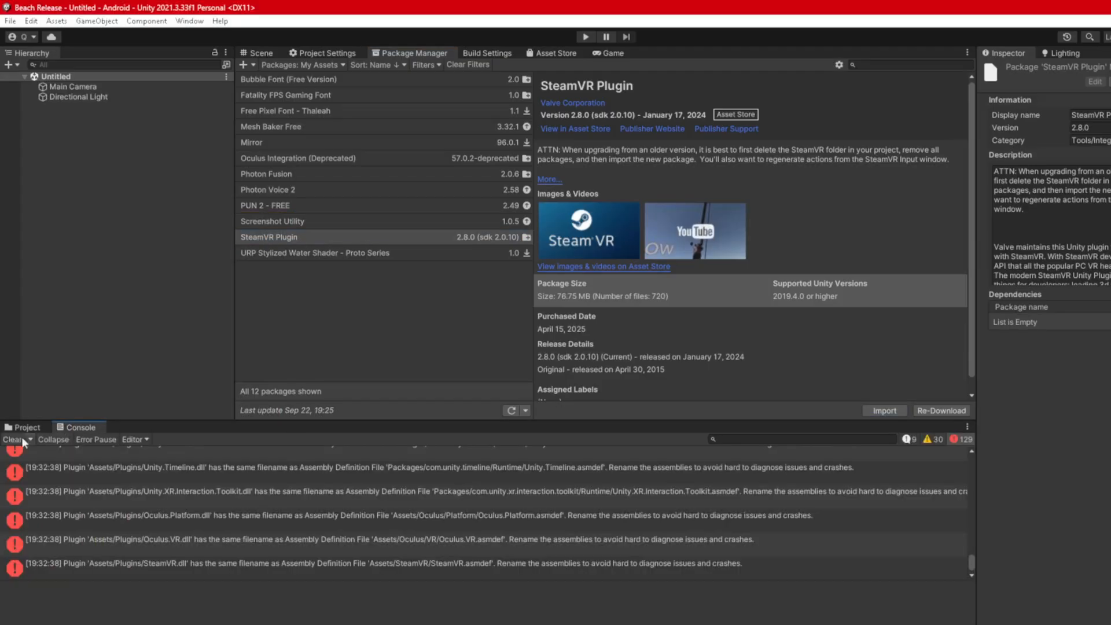
{"action": "left_click", "coordinate": [25, 427]}
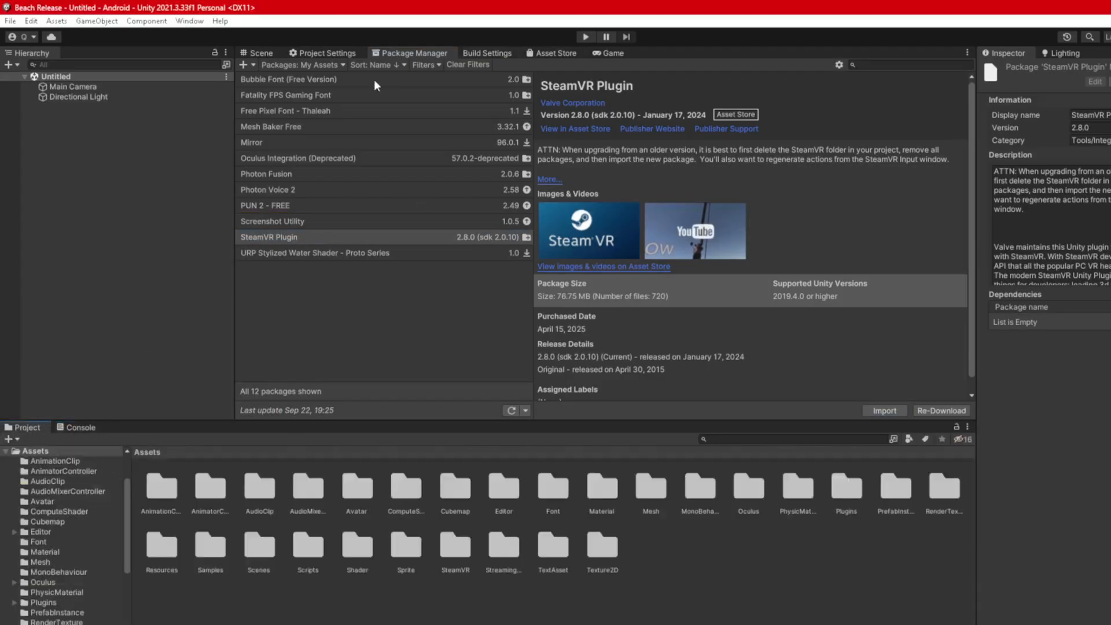
{"action": "left_click", "coordinate": [265, 54]}
{"action": "right_click_drag", "start_coordinate": [474, 183], "coordinate": [565, 248]}
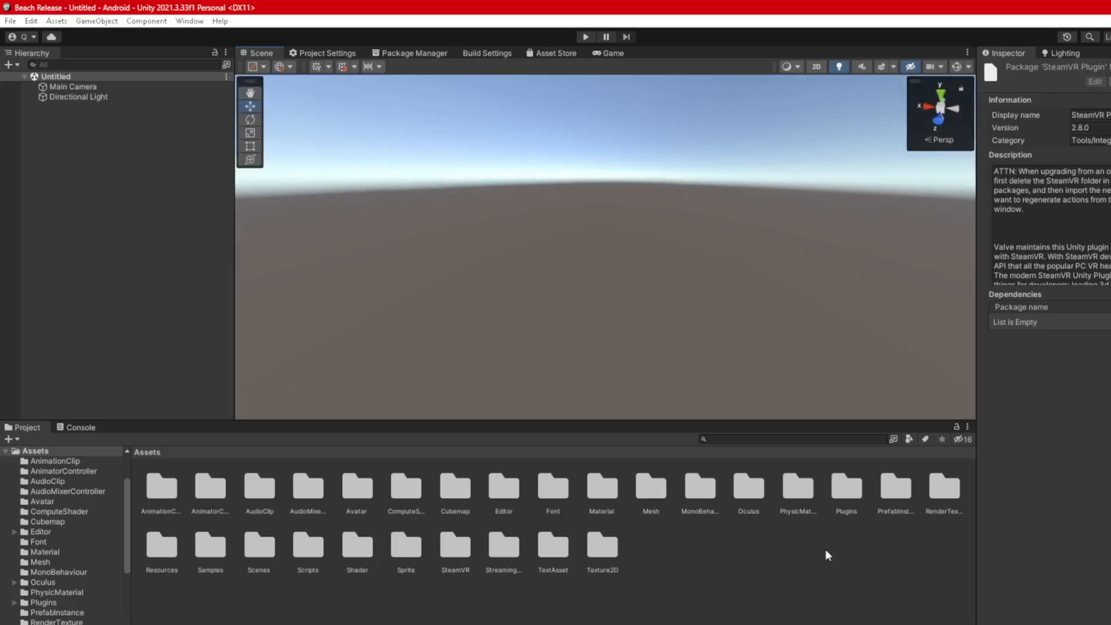
- Open the project's Plugins folder in Unity, and switch to File Explorer to open Packages inside Project Making
{"action": "double_click", "coordinate": [846, 488]}
{"action": "left_click", "coordinate": [727, 602]}
{"action": "key", "text": "alt+Tab"}
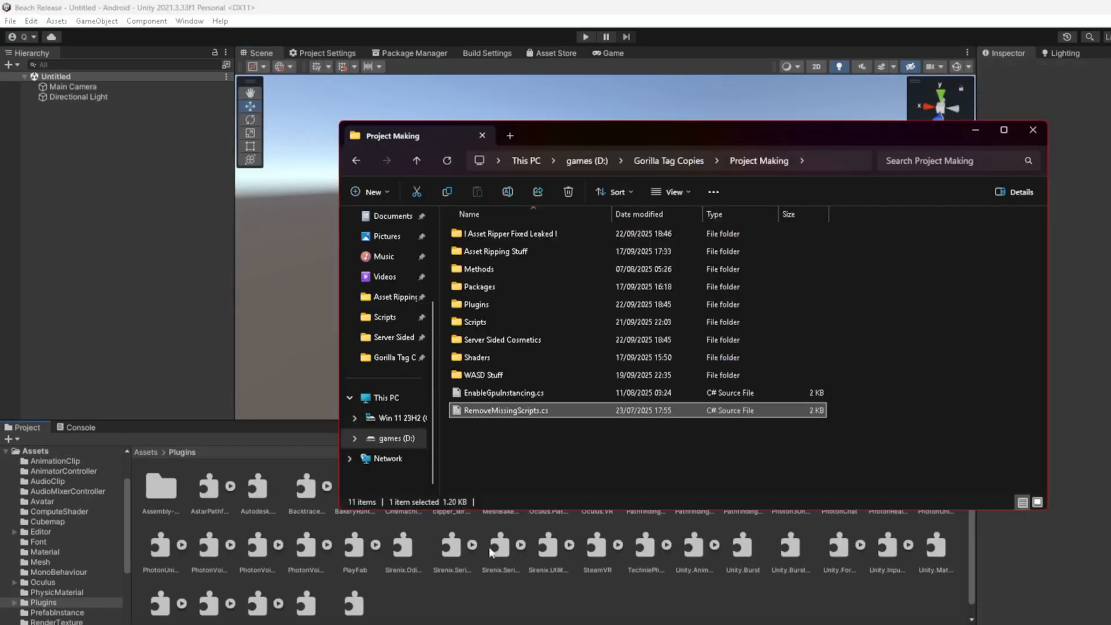
{"action": "left_click", "coordinate": [693, 161]}
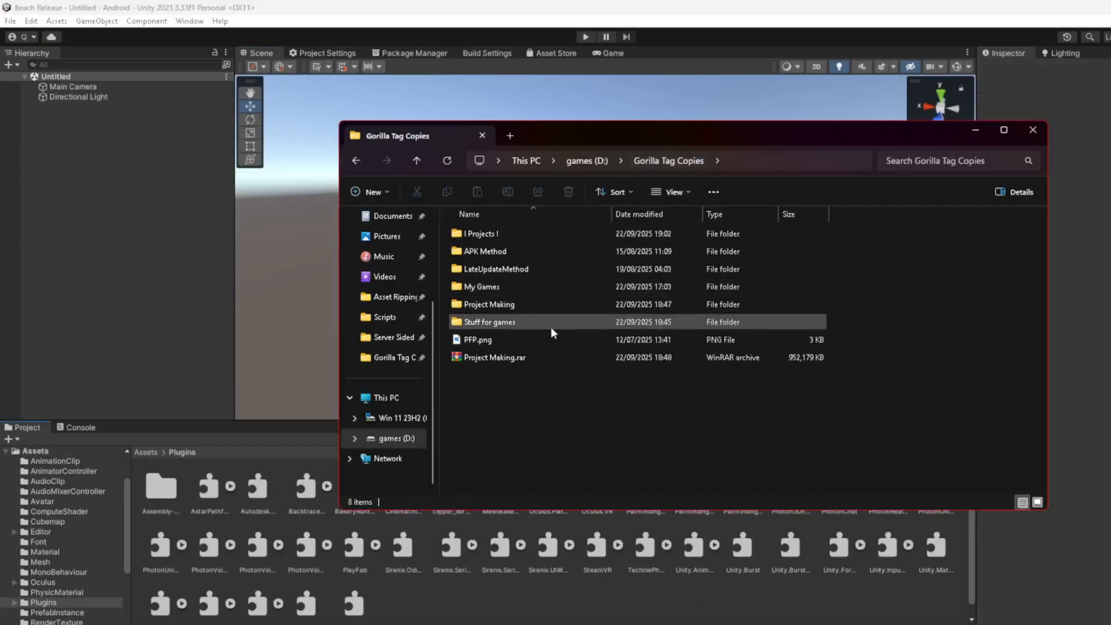
{"action": "double_click", "coordinate": [540, 302]}
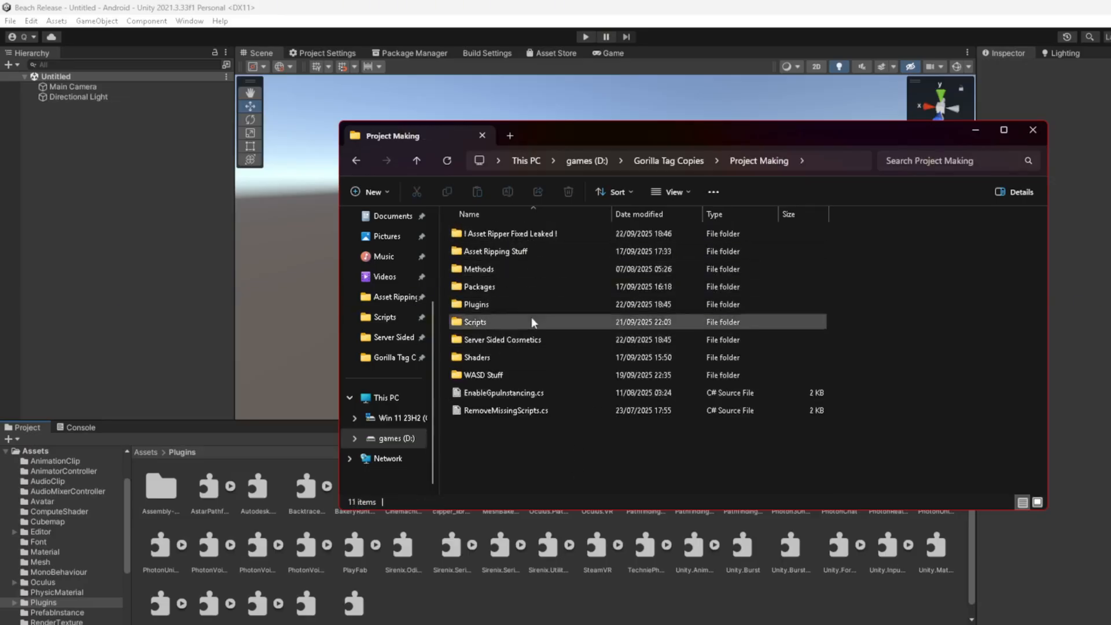
{"action": "double_click", "coordinate": [489, 289]}
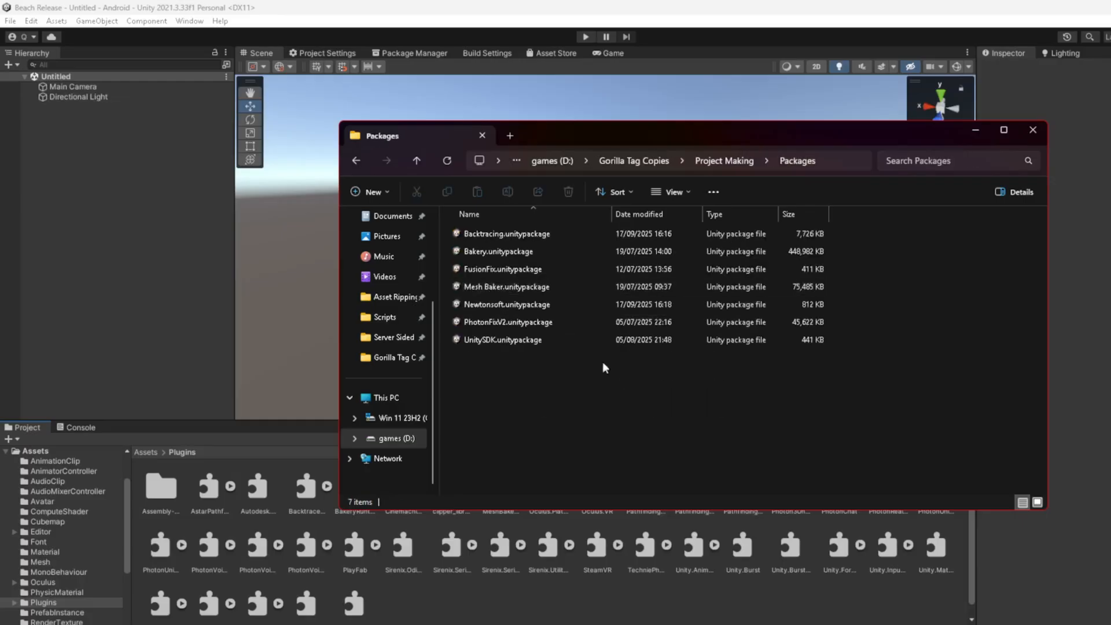
- Import Bakery.unitypackage into the Unity project's assets with everything selected except the !GET_MORE_ASSETS_FOR_FREE, docs and examples folders
{"action": "left_click", "coordinate": [492, 255]}
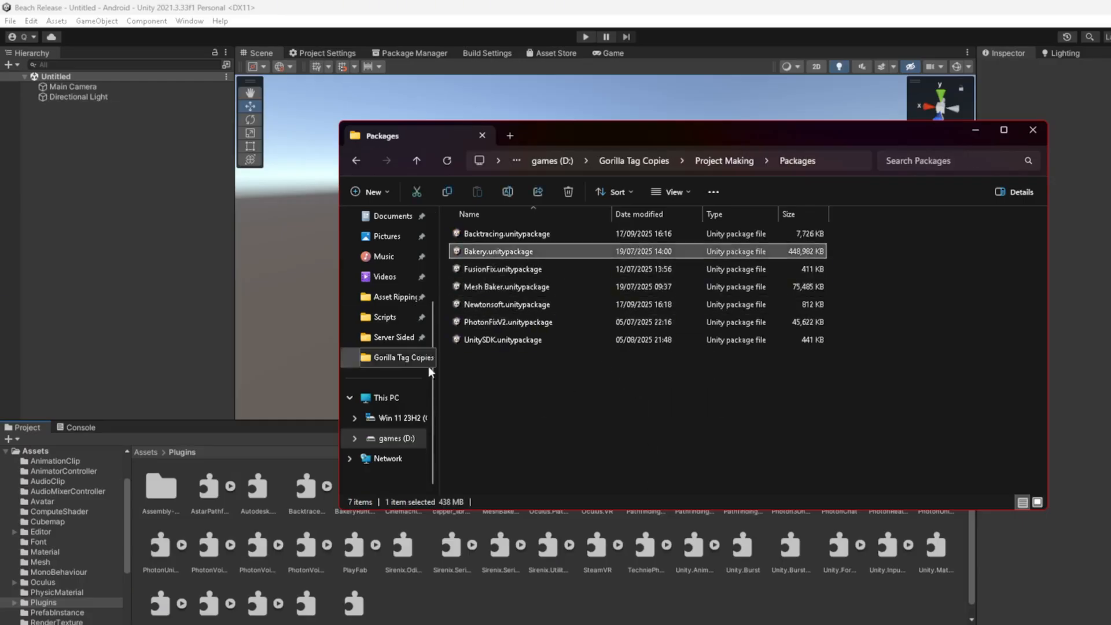
{"action": "left_click_drag", "start_coordinate": [491, 258], "coordinate": [721, 555]}
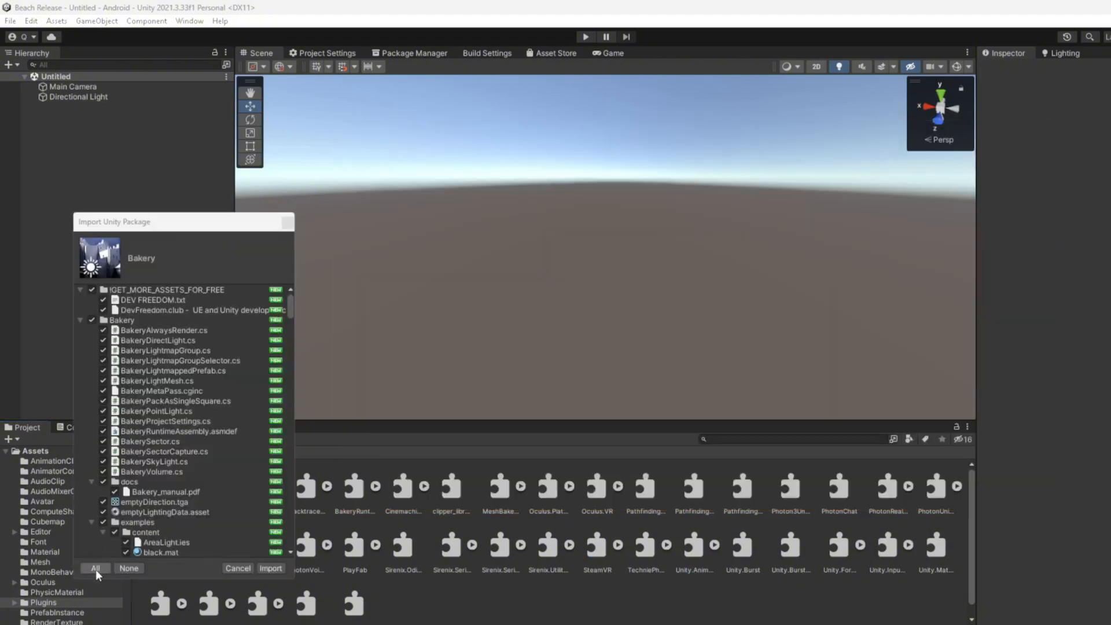
{"action": "left_click", "coordinate": [95, 569]}
{"action": "left_click", "coordinate": [81, 290]}
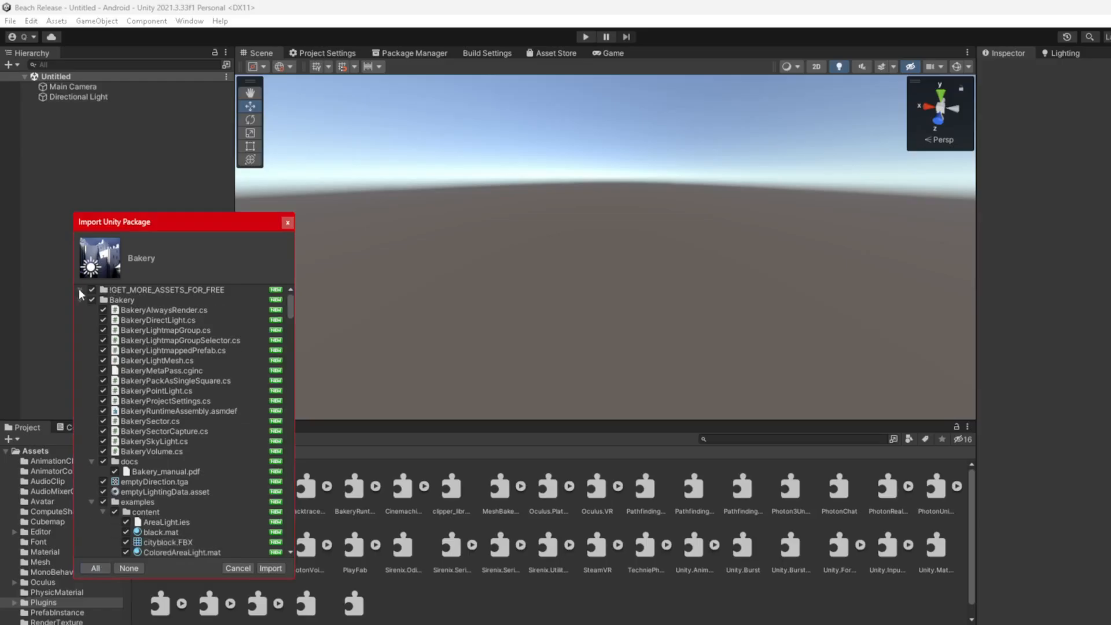
{"action": "left_click", "coordinate": [91, 290]}
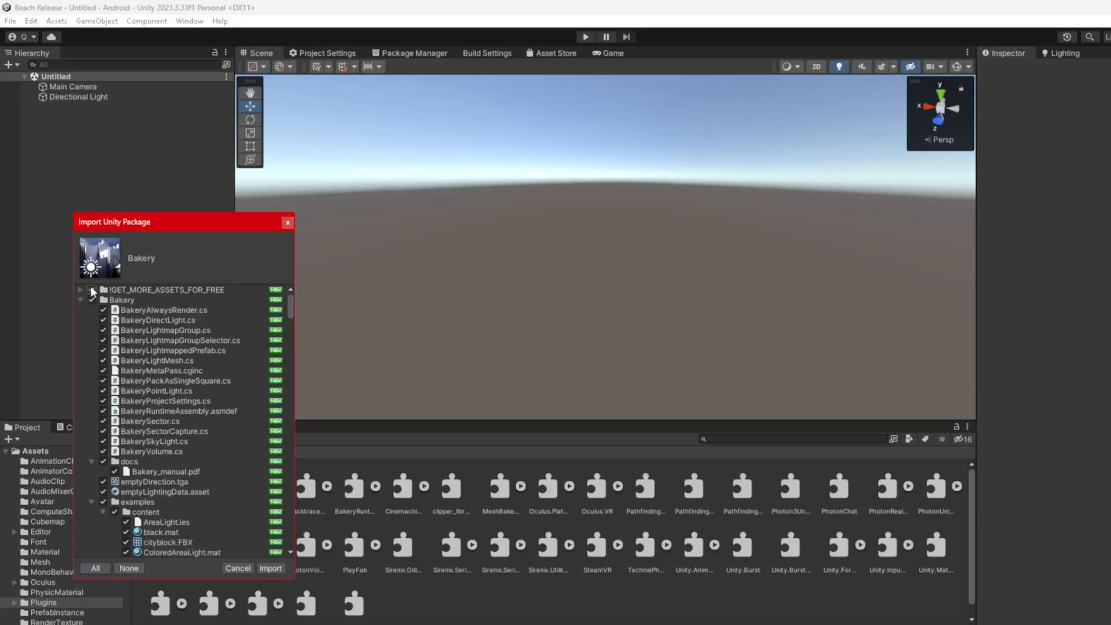
{"action": "left_click", "coordinate": [103, 461]}
{"action": "left_click", "coordinate": [92, 462]}
{"action": "left_click", "coordinate": [115, 502]}
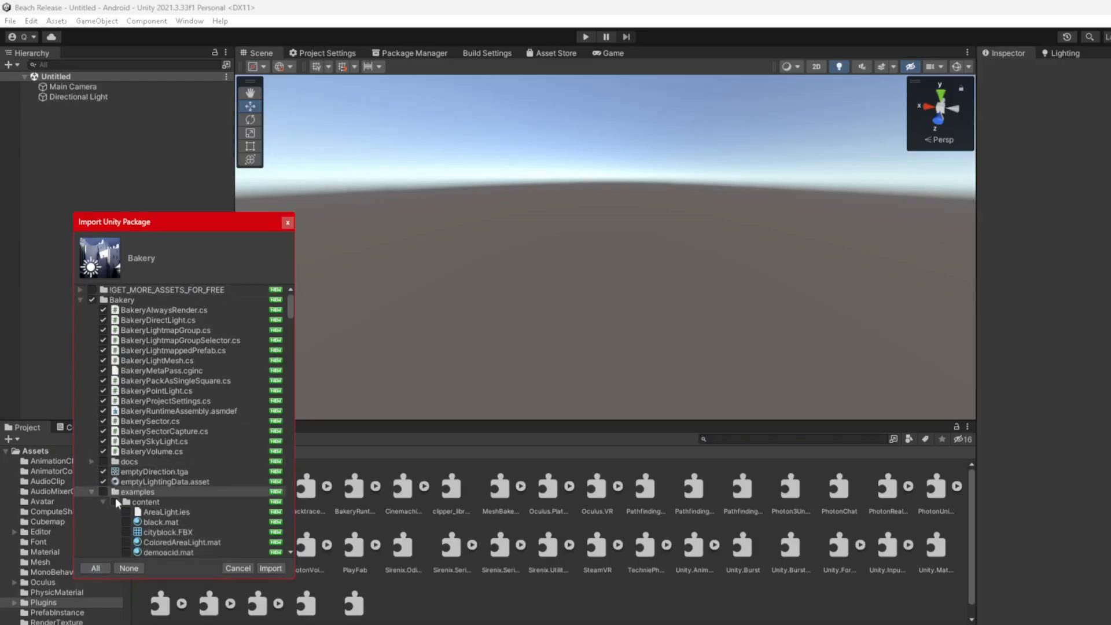
{"action": "left_click", "coordinate": [270, 568]}
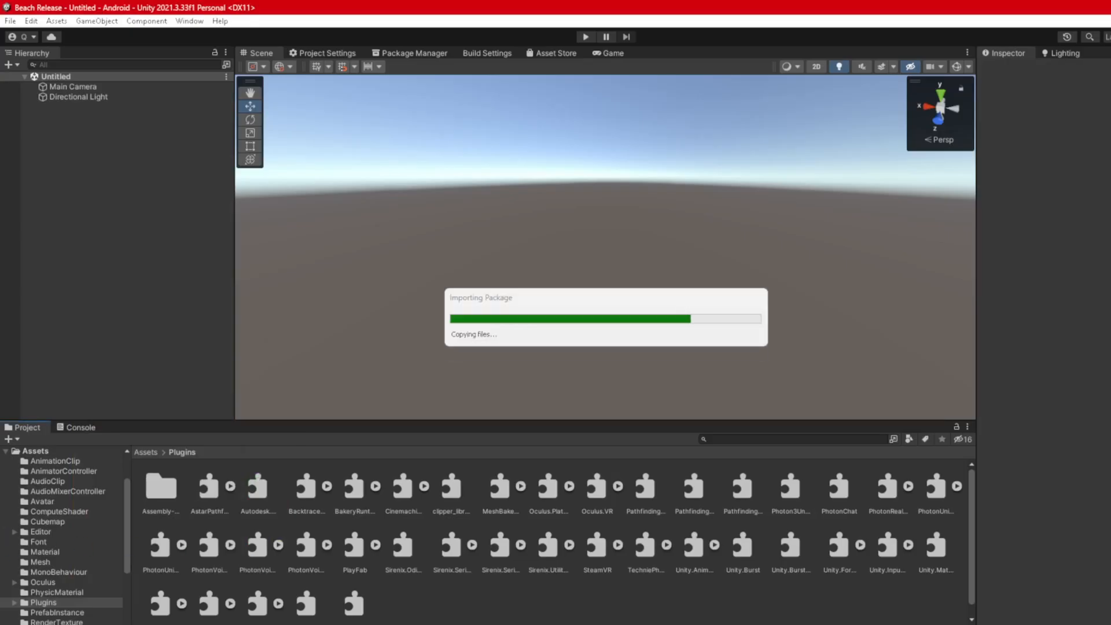
- Import Mesh Baker.unitypackage from the Packages folder with everything selected except its docs and Examples folders
{"action": "left_click", "coordinate": [562, 624]}
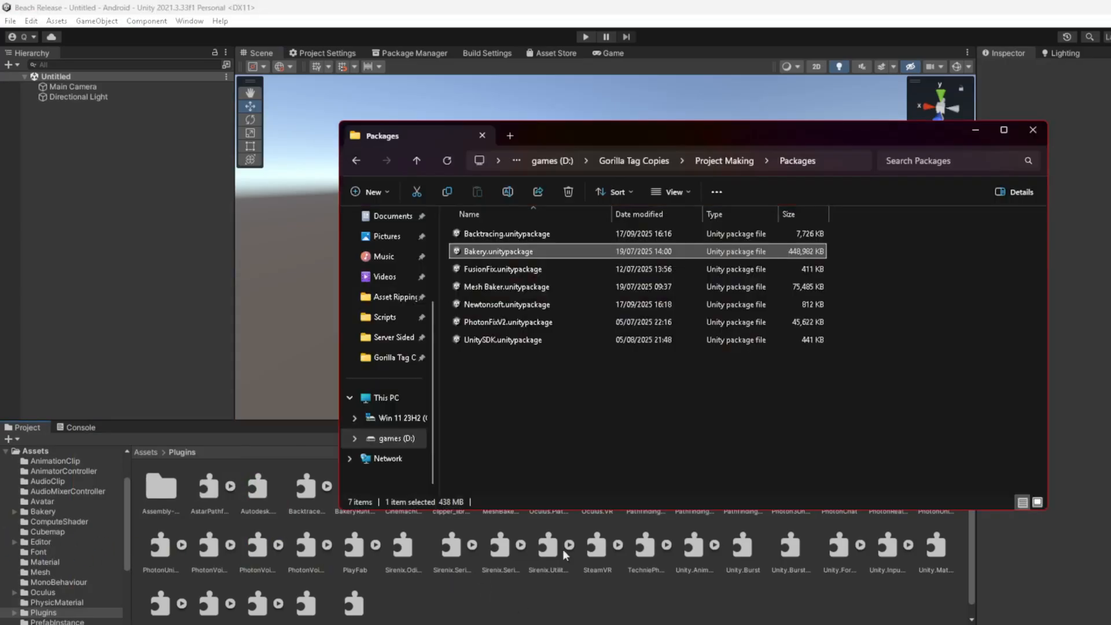
{"action": "double_click", "coordinate": [494, 287]}
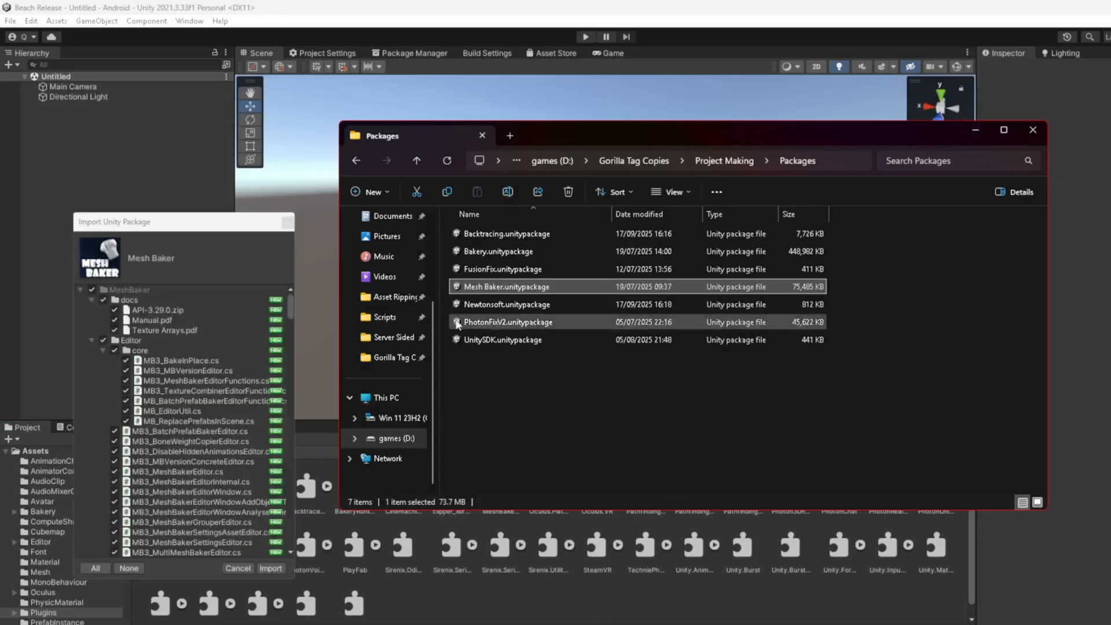
{"action": "left_click", "coordinate": [976, 131]}
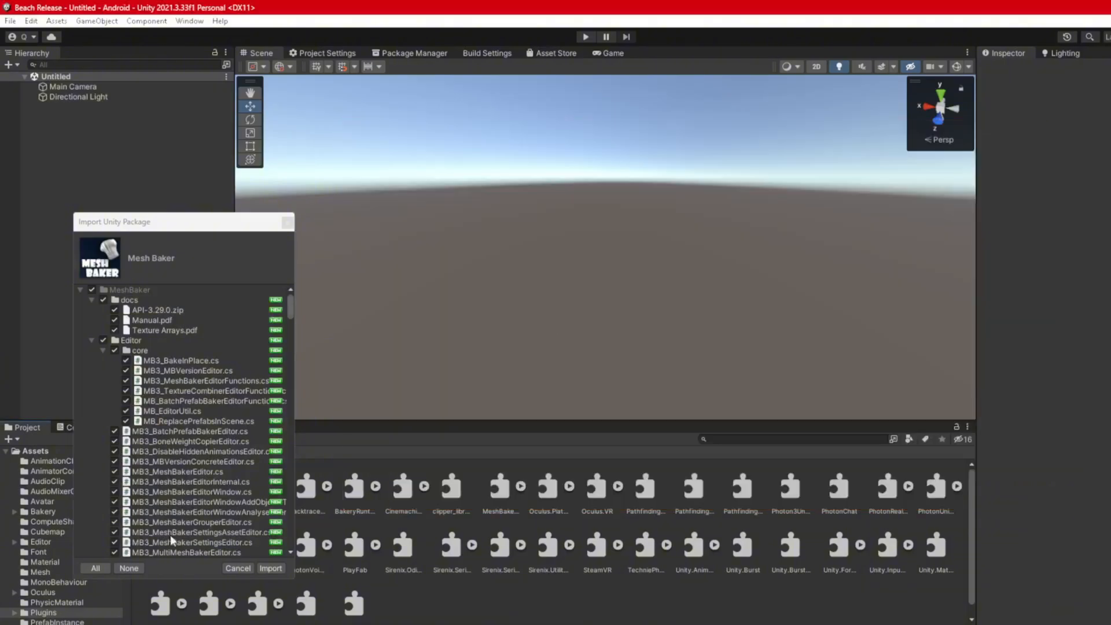
{"action": "left_click", "coordinate": [102, 566]}
{"action": "left_click", "coordinate": [101, 300]}
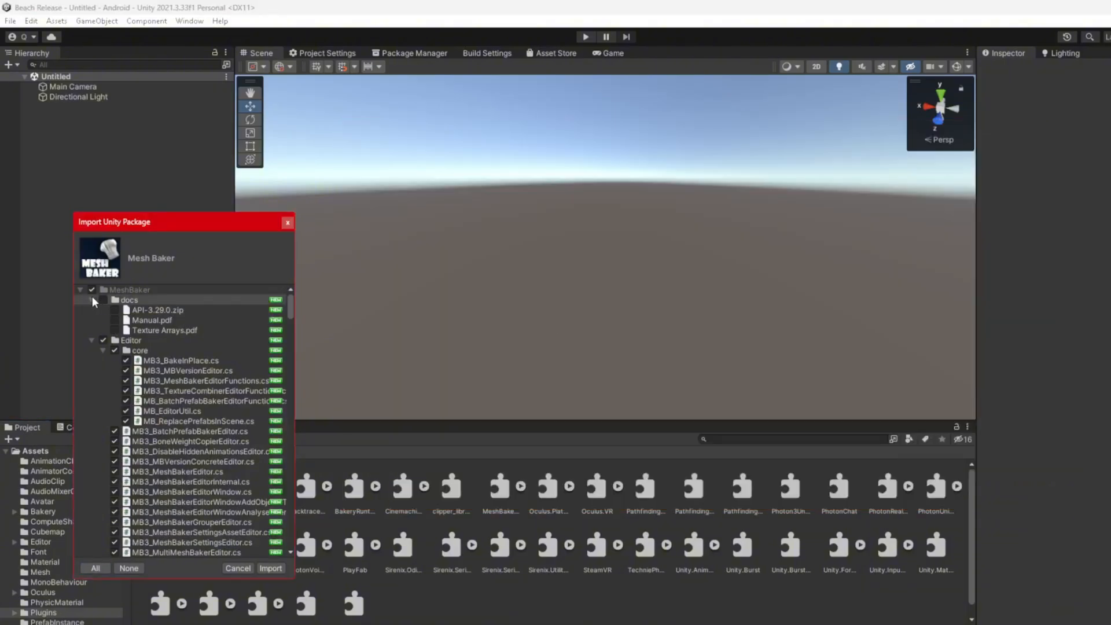
{"action": "left_click", "coordinate": [91, 300]}
{"action": "left_click", "coordinate": [91, 311]}
{"action": "left_click", "coordinate": [102, 320]}
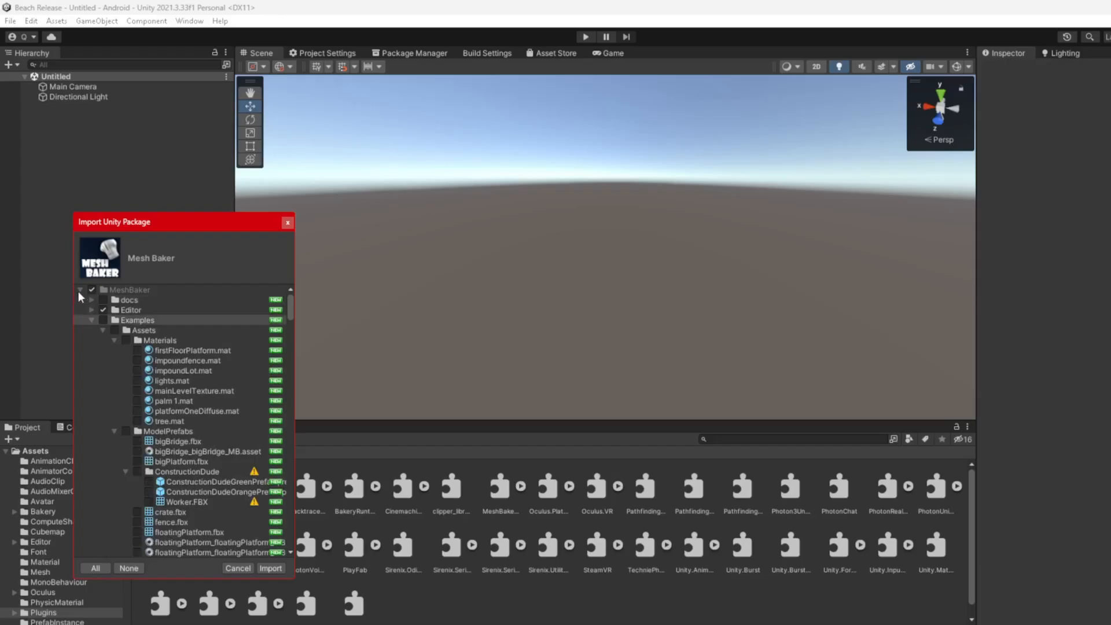
{"action": "left_click", "coordinate": [79, 290]}
{"action": "left_click", "coordinate": [90, 300]}
{"action": "left_click", "coordinate": [270, 567]}
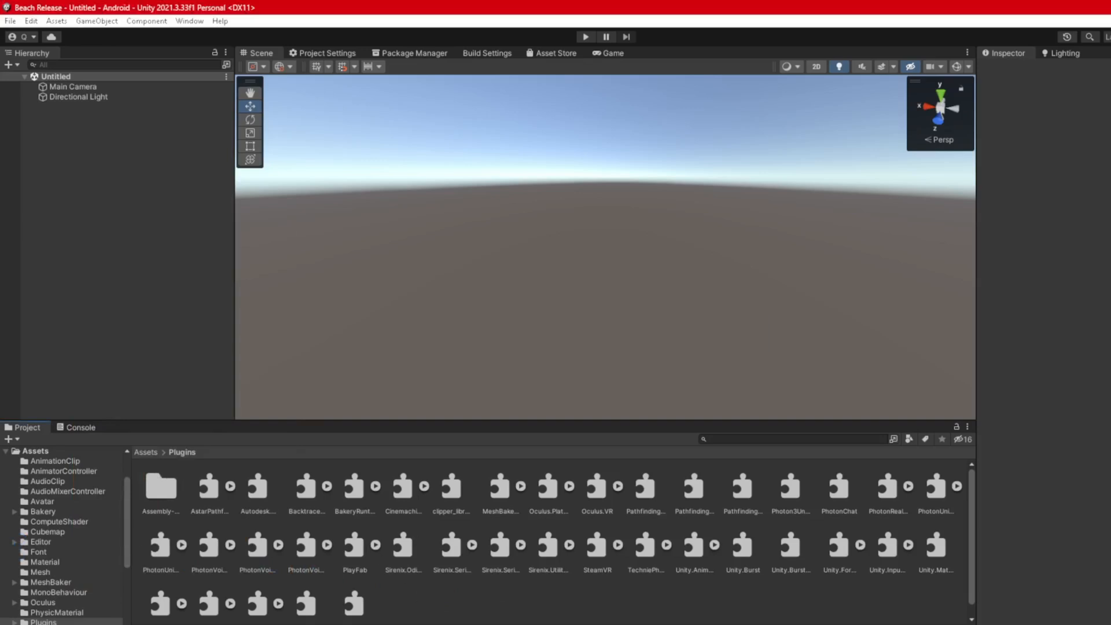
- Import the complete PhotonFixV2.unitypackage from the Packages folder into the Unity project
{"action": "left_click", "coordinate": [488, 624]}
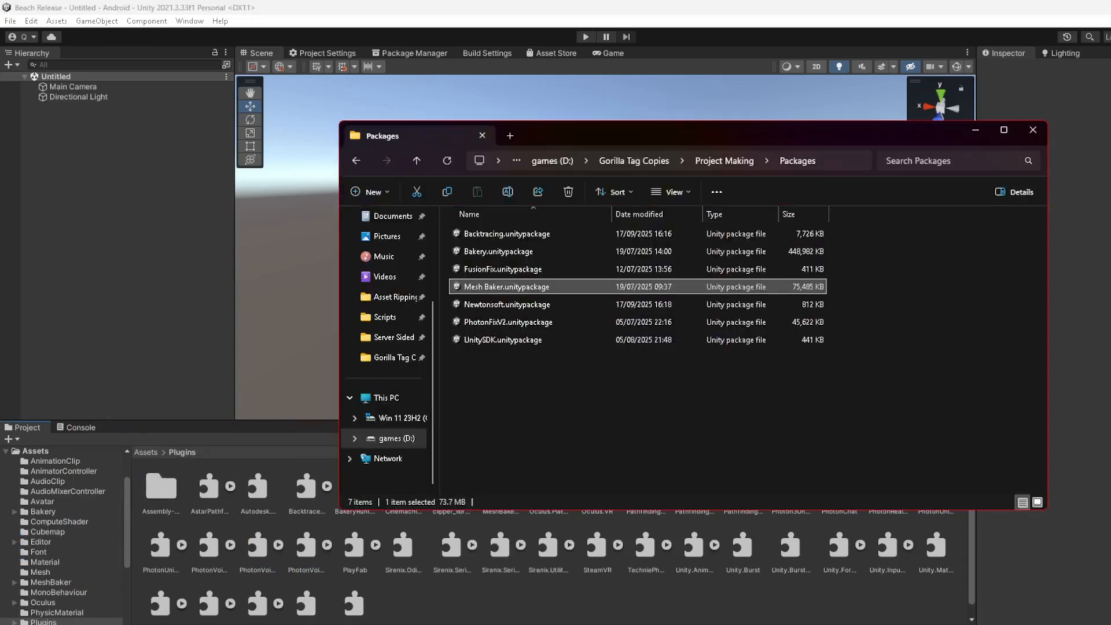
{"action": "left_click", "coordinate": [492, 323]}
{"action": "left_click_drag", "start_coordinate": [483, 324], "coordinate": [578, 603]}
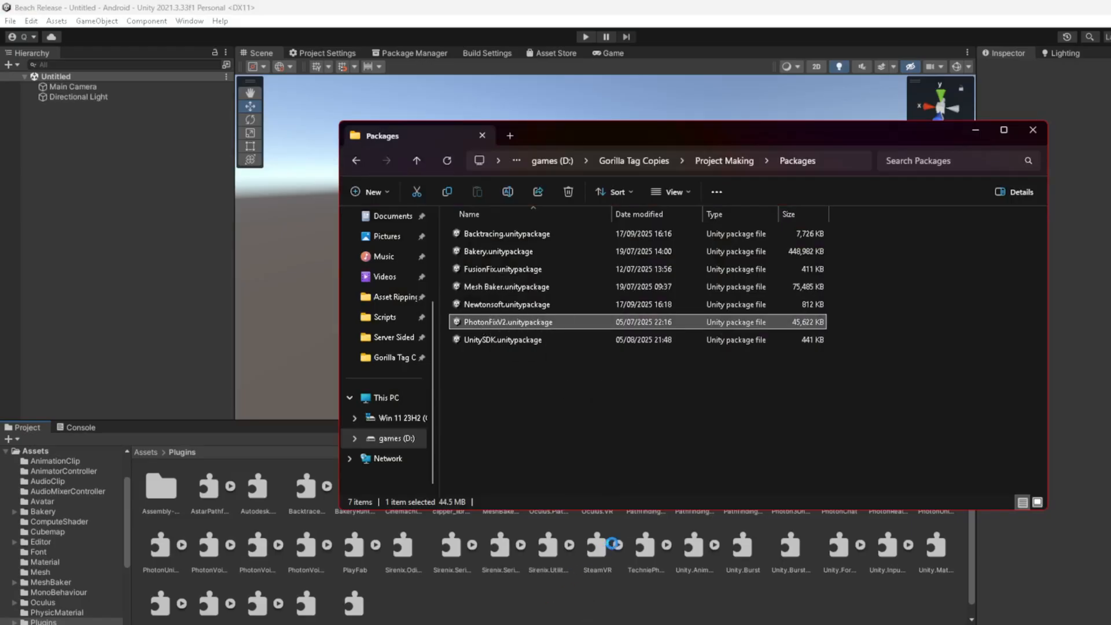
{"action": "left_click", "coordinate": [975, 136]}
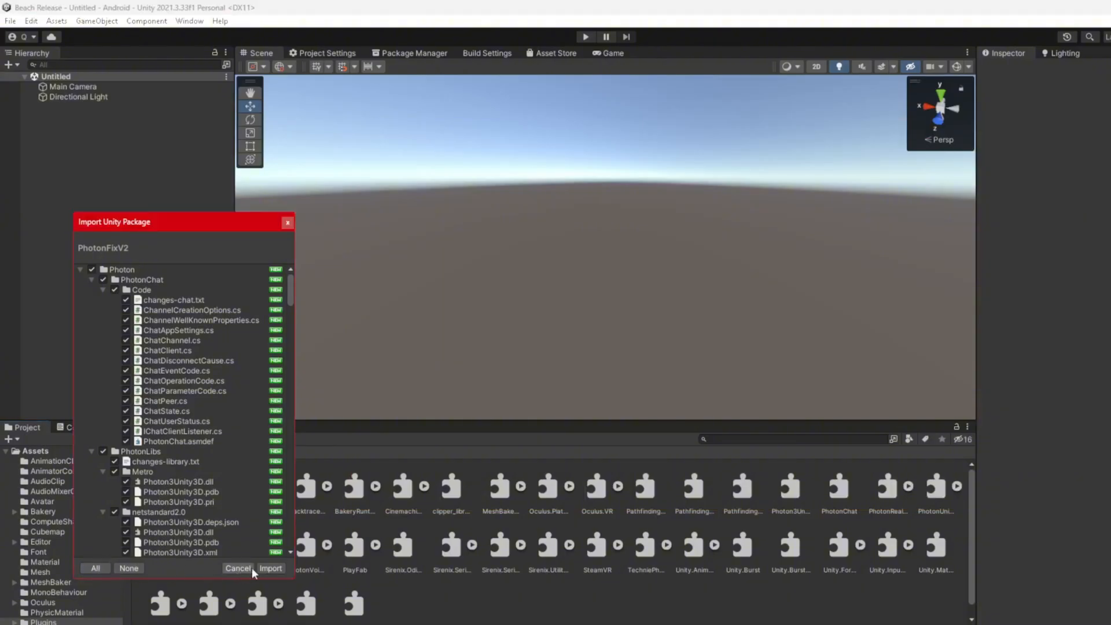
{"action": "left_click", "coordinate": [270, 569]}
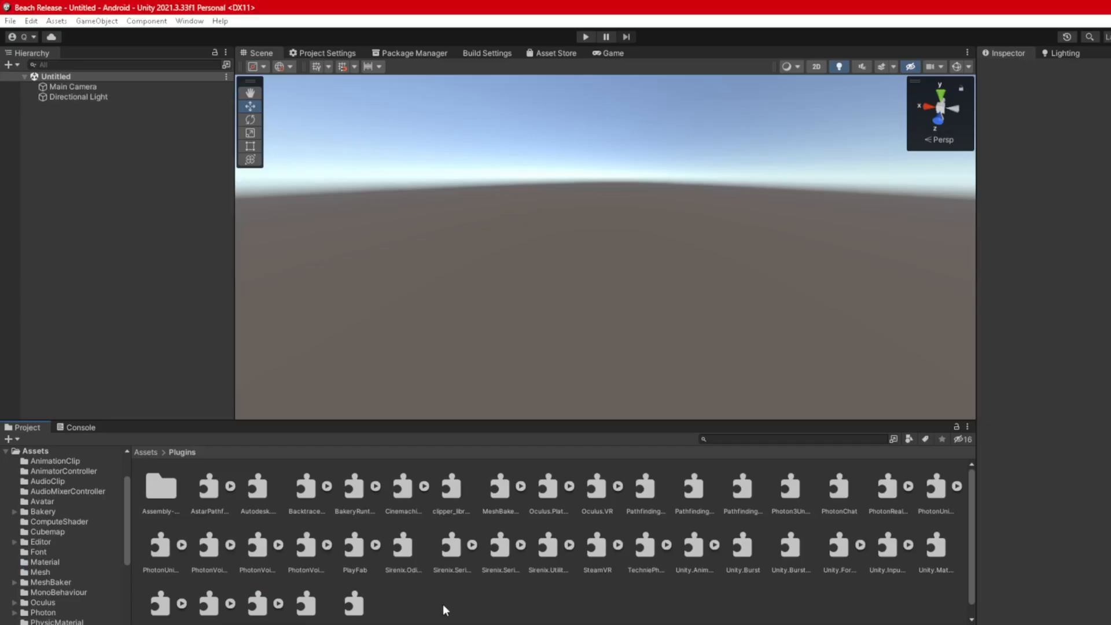
- Select UnitySDK.unitypackage in File Explorer's Packages folder, and switch to the web browser
{"action": "key", "text": "alt+Tab"}
{"action": "left_click", "coordinate": [482, 340]}
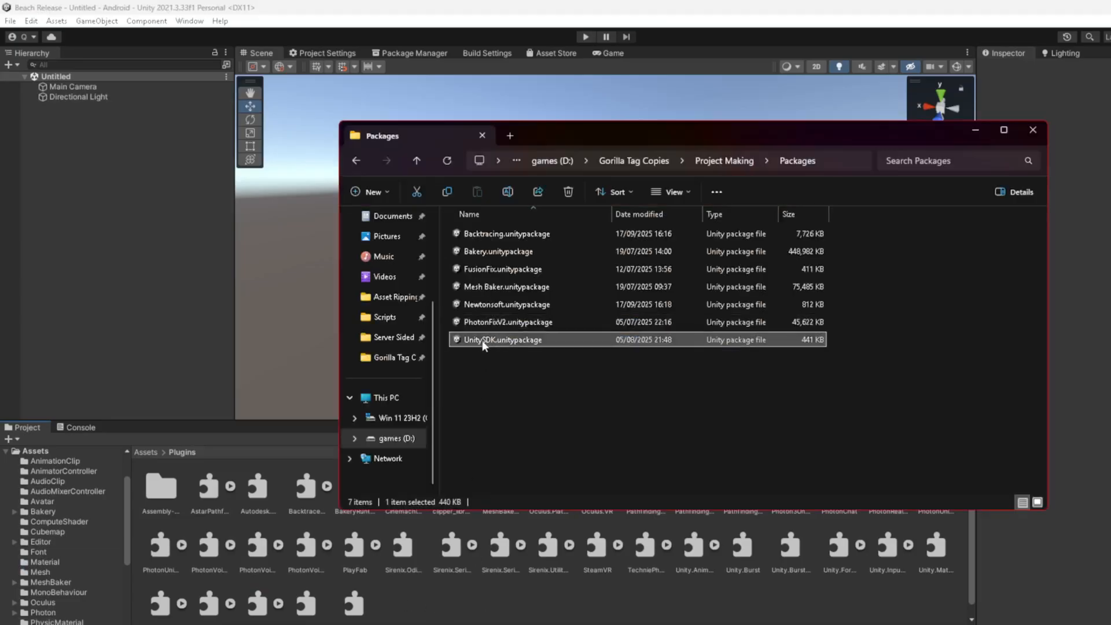
{"action": "left_click_drag", "start_coordinate": [481, 340], "coordinate": [804, 403]}
{"action": "left_click", "coordinate": [633, 624]}
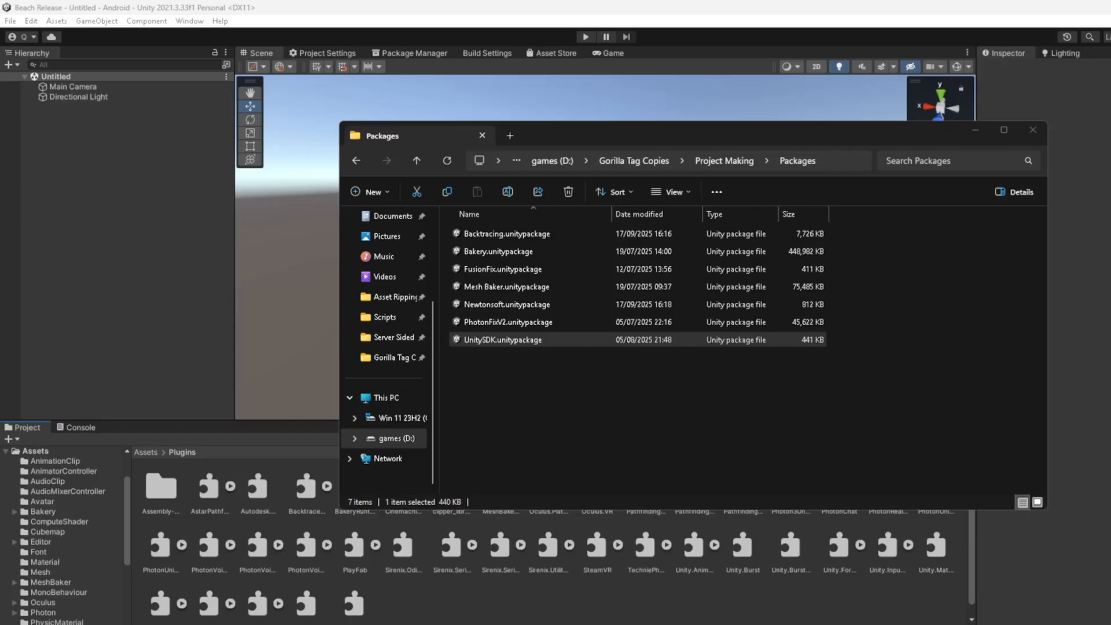
{"action": "left_click_drag", "start_coordinate": [0, 171], "coordinate": [628, 175]}
{"action": "left_click", "coordinate": [938, 178]}
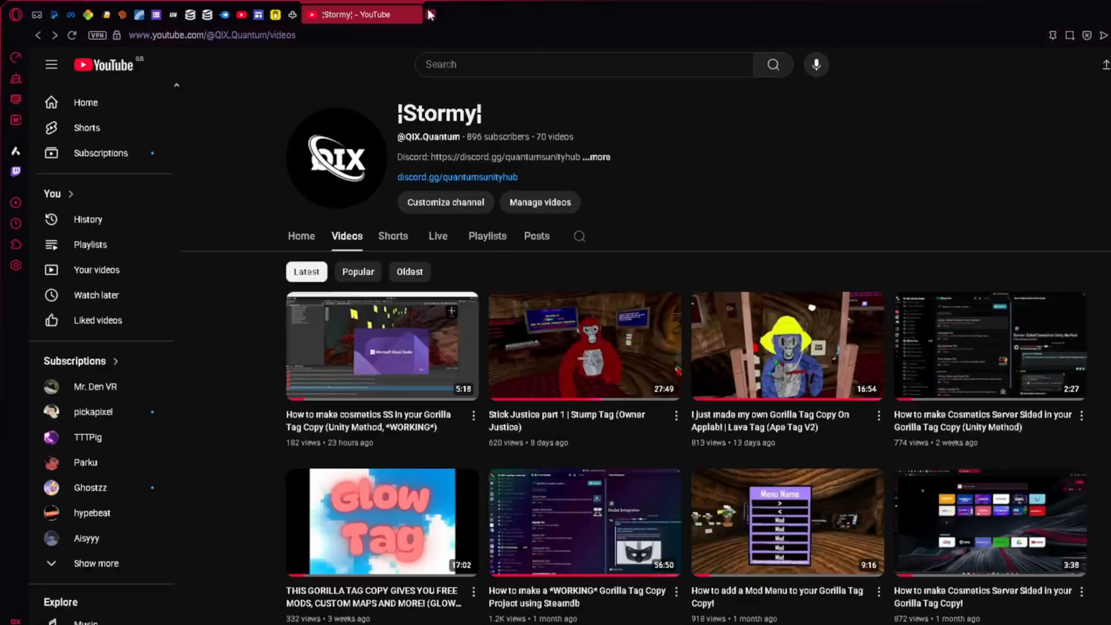
- Search the web for "unity playfab sdk" in a new browser tab
{"action": "left_click", "coordinate": [430, 12]}
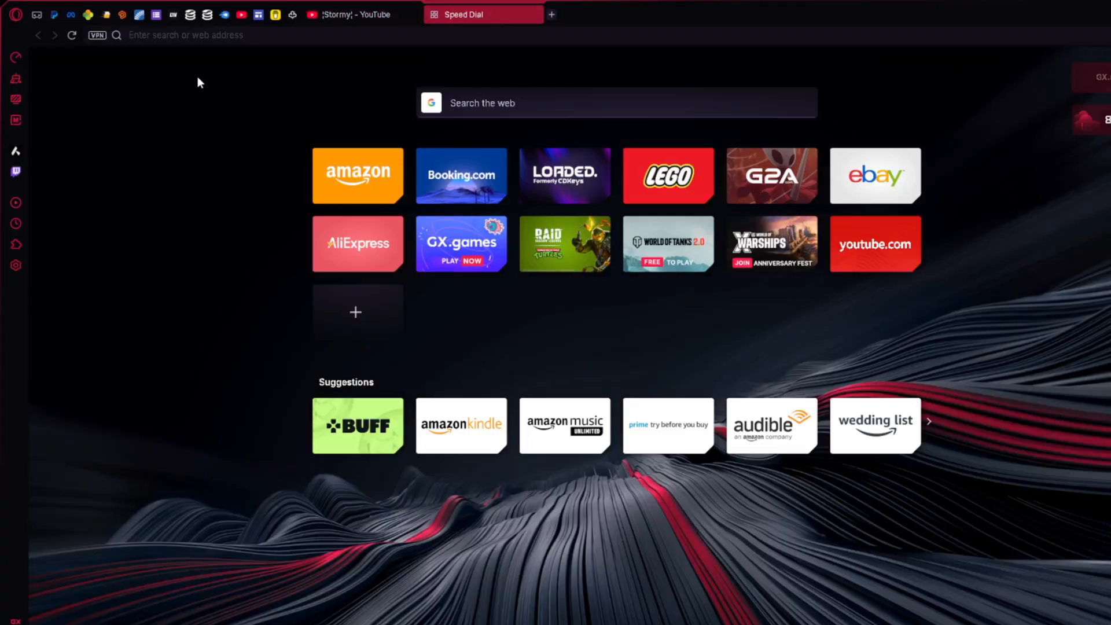
{"action": "type", "text": "unity playfab sdj"}
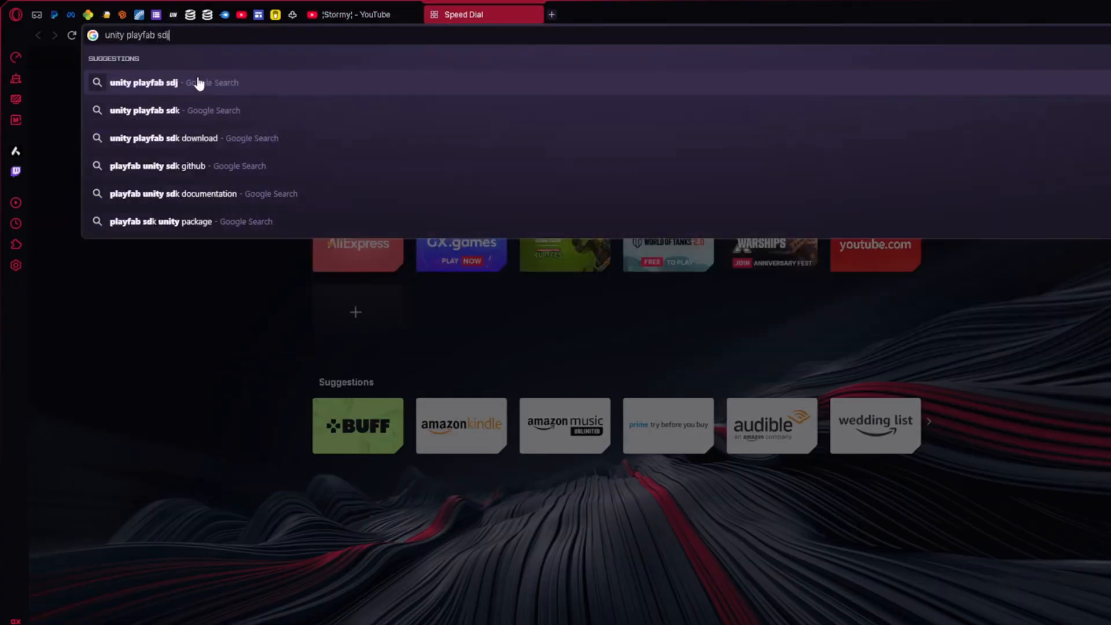
{"action": "key", "text": "BackSpace"}
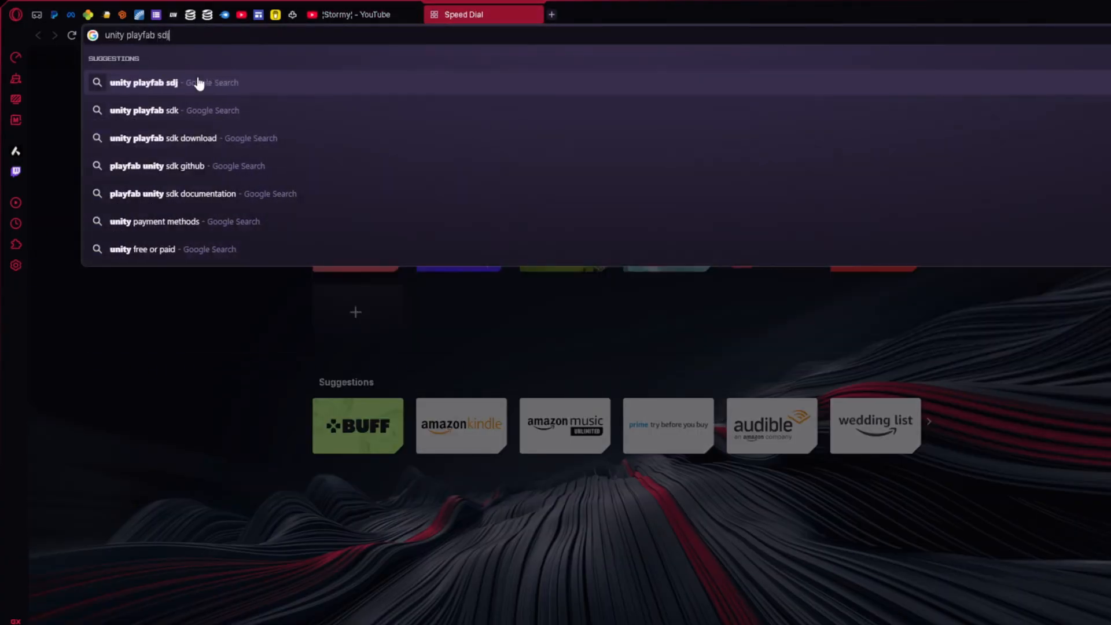
{"action": "type", "text": "k"}
{"action": "key", "text": "Return"}
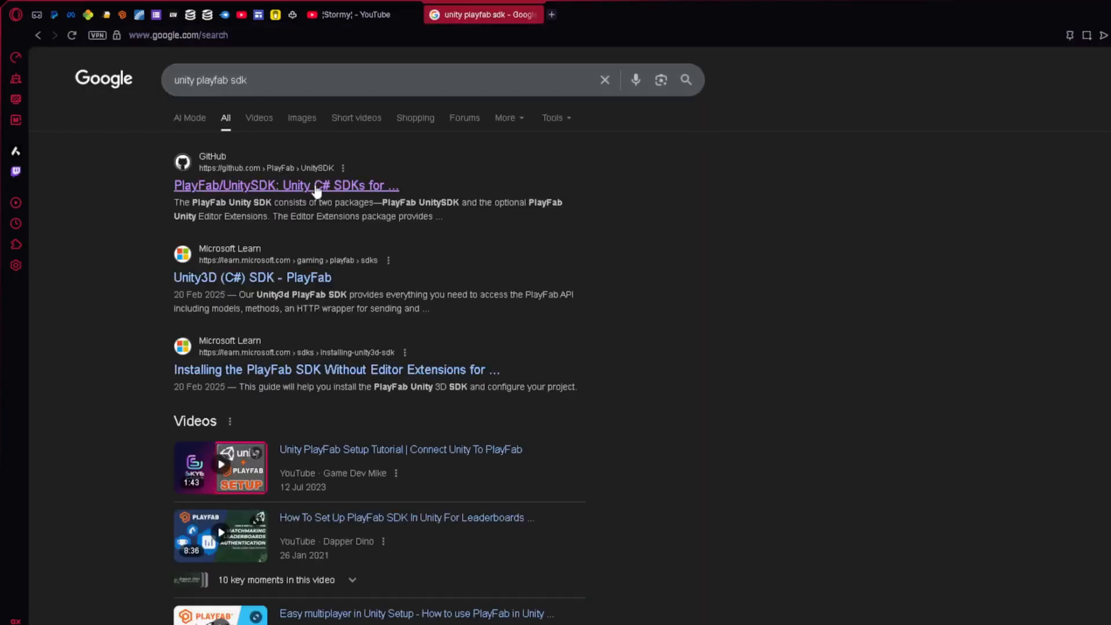
- Open the PlayFab/UnitySDK repository on GitHub, check its latest release, and download the UnitySDK package linked in the README
{"action": "left_click", "coordinate": [309, 186]}
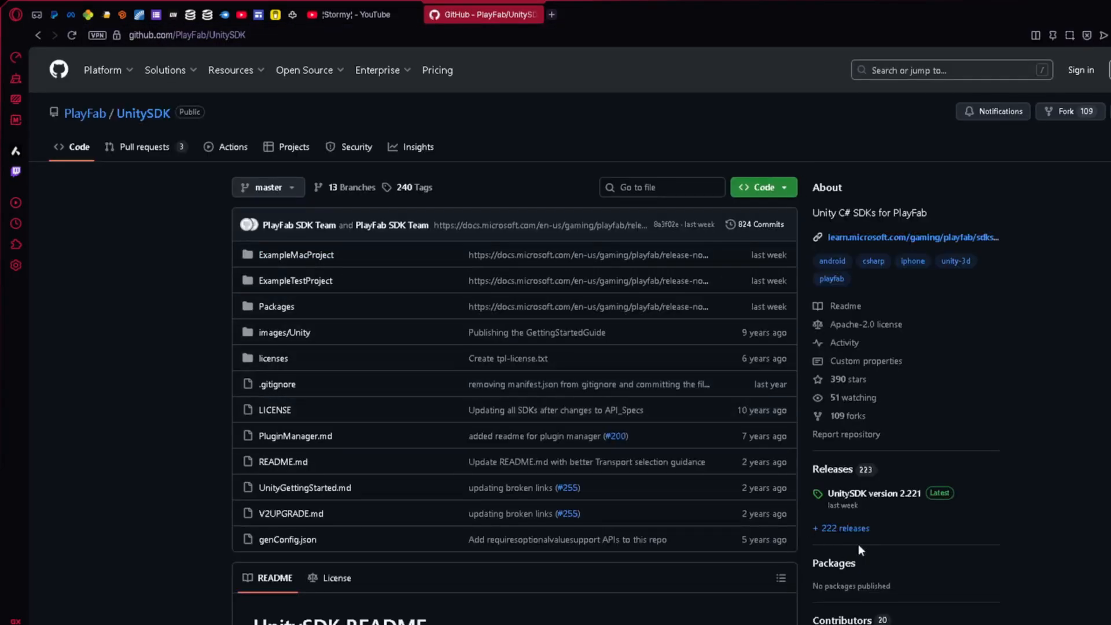
{"action": "left_click", "coordinate": [871, 494]}
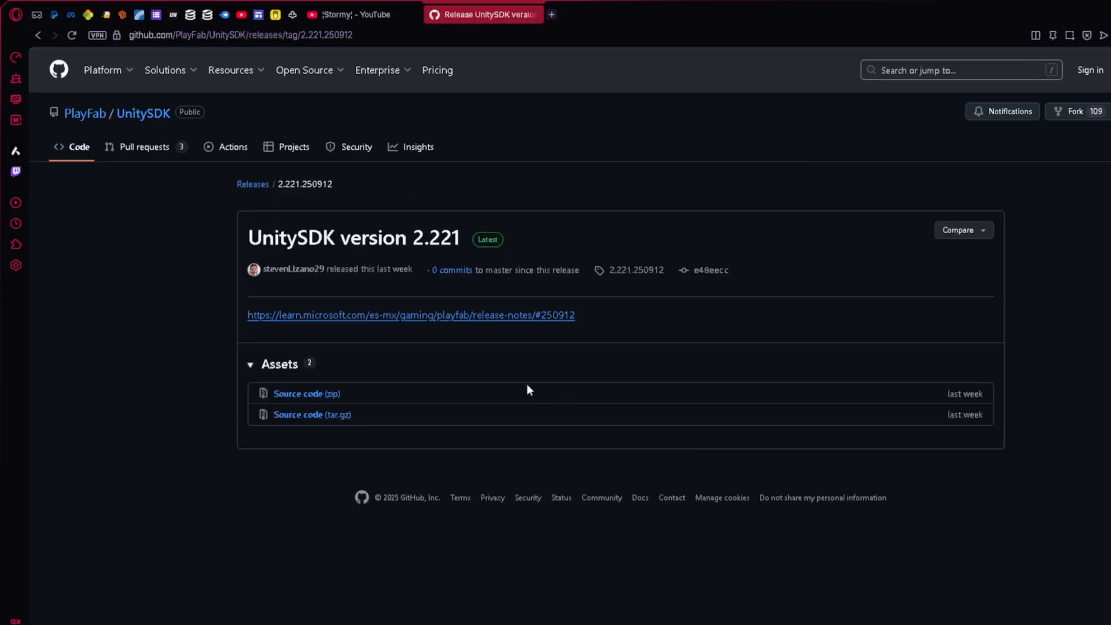
{"action": "left_click", "coordinate": [41, 40]}
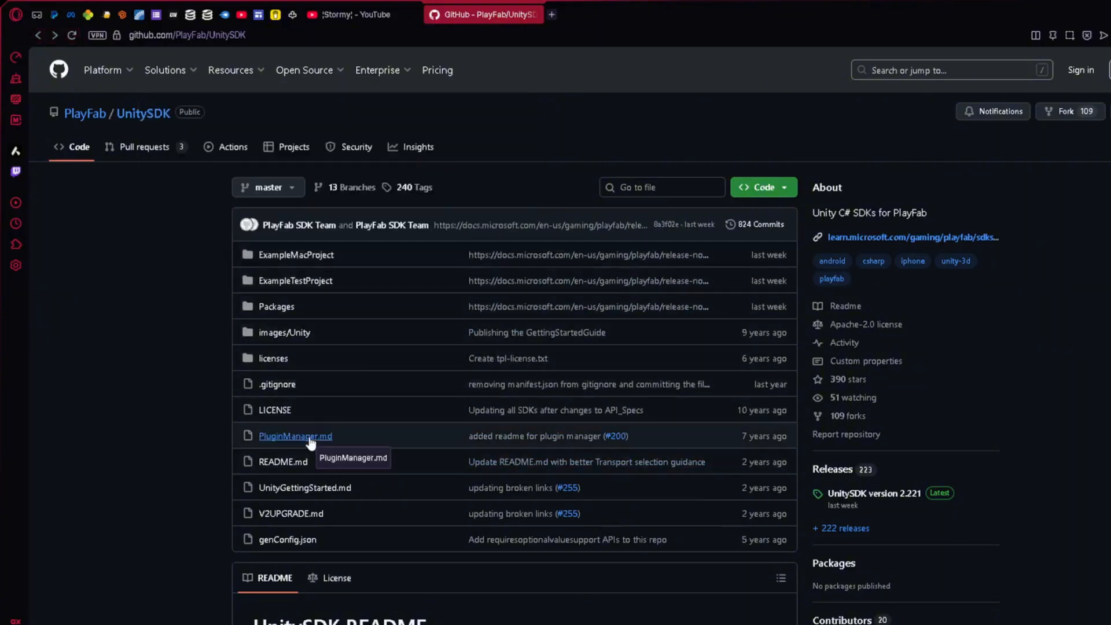
{"action": "scroll", "coordinate": [311, 441], "scroll_direction": "down", "scroll_amount": 4}
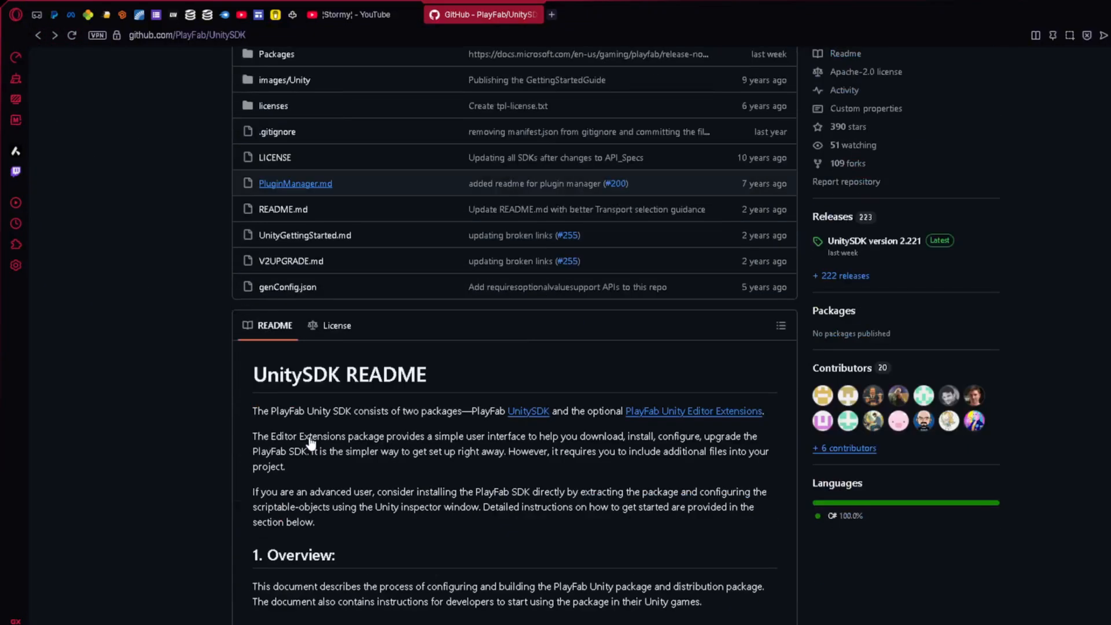
{"action": "left_click", "coordinate": [532, 412]}
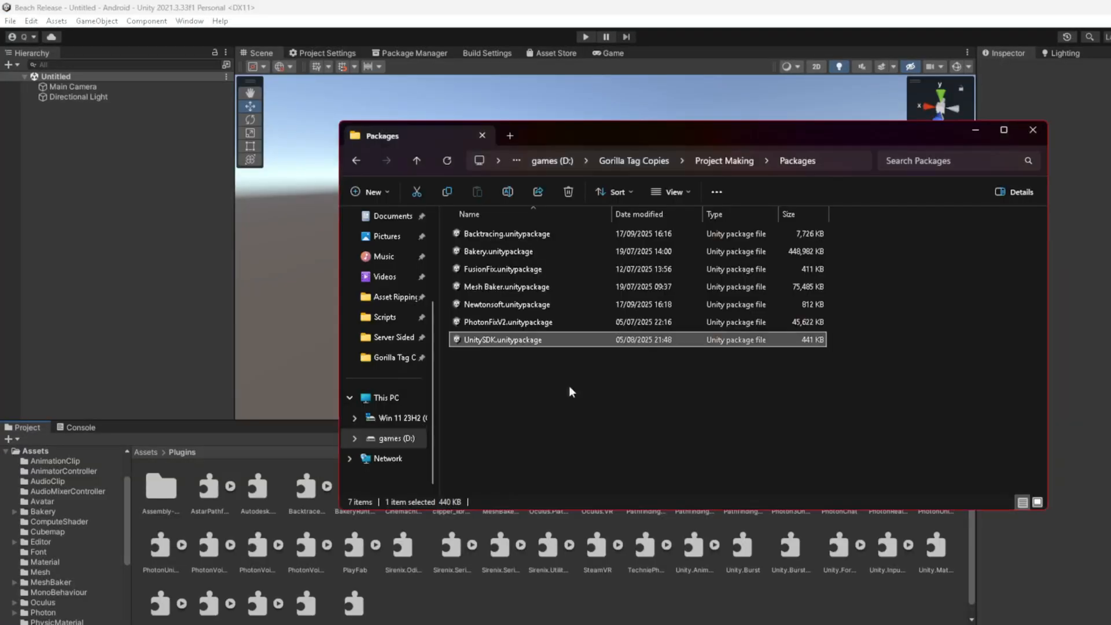
- Switch to File Explorer and select the downloaded UnitySDK (1).unitypackage in the Downloads folder
{"action": "scroll", "coordinate": [394, 324], "scroll_direction": "up", "scroll_amount": 3}
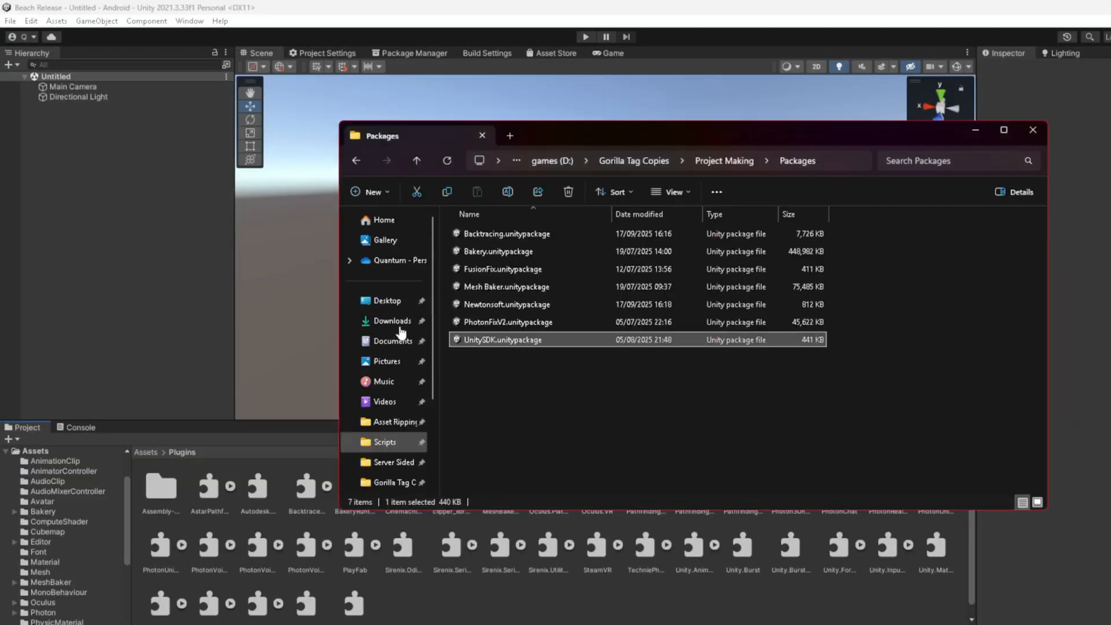
{"action": "left_click", "coordinate": [393, 321]}
{"action": "left_click", "coordinate": [496, 281]}
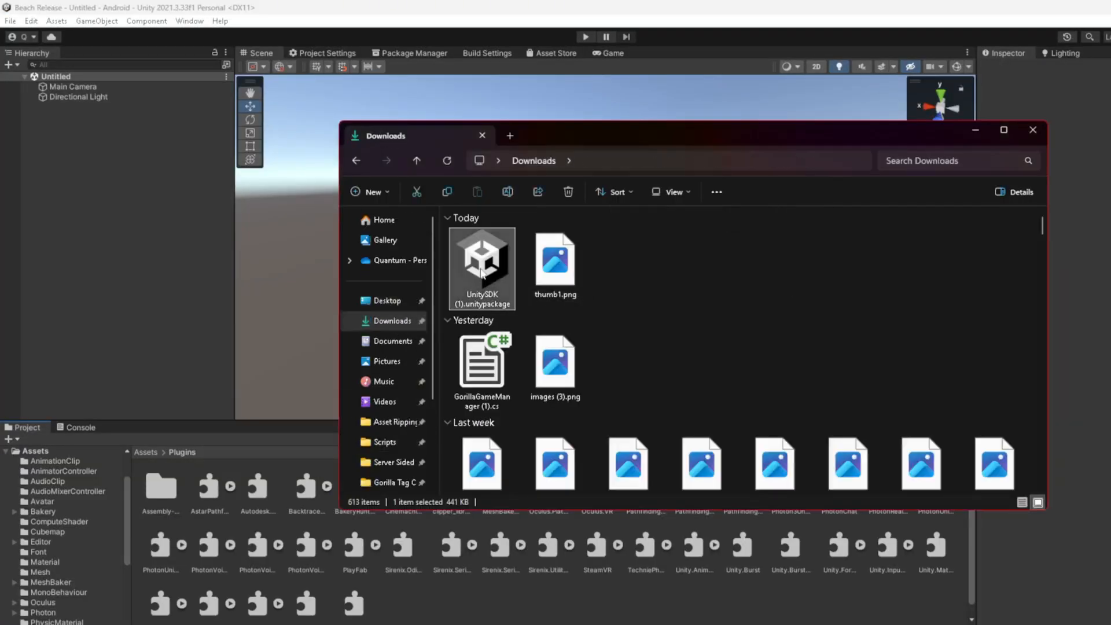
- Browse to Gorilla Tag Copies > Project Making > Packages on the D: drive and select UnitySDK.unitypackage
{"action": "scroll", "coordinate": [372, 392], "scroll_direction": "down", "scroll_amount": 3}
{"action": "left_click", "coordinate": [397, 438]}
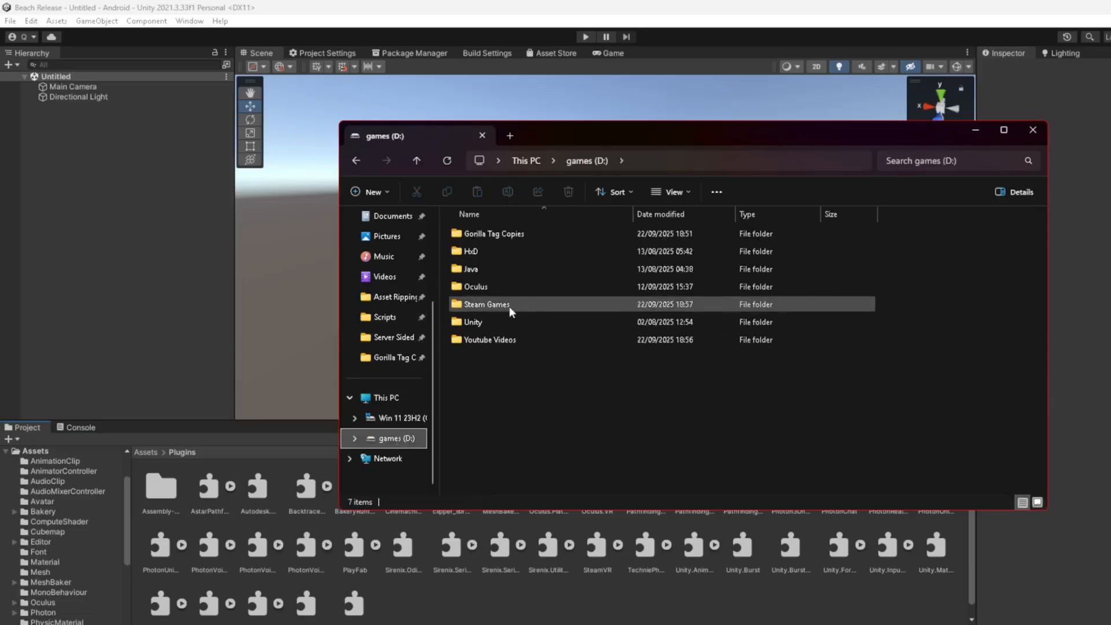
{"action": "double_click", "coordinate": [498, 235]}
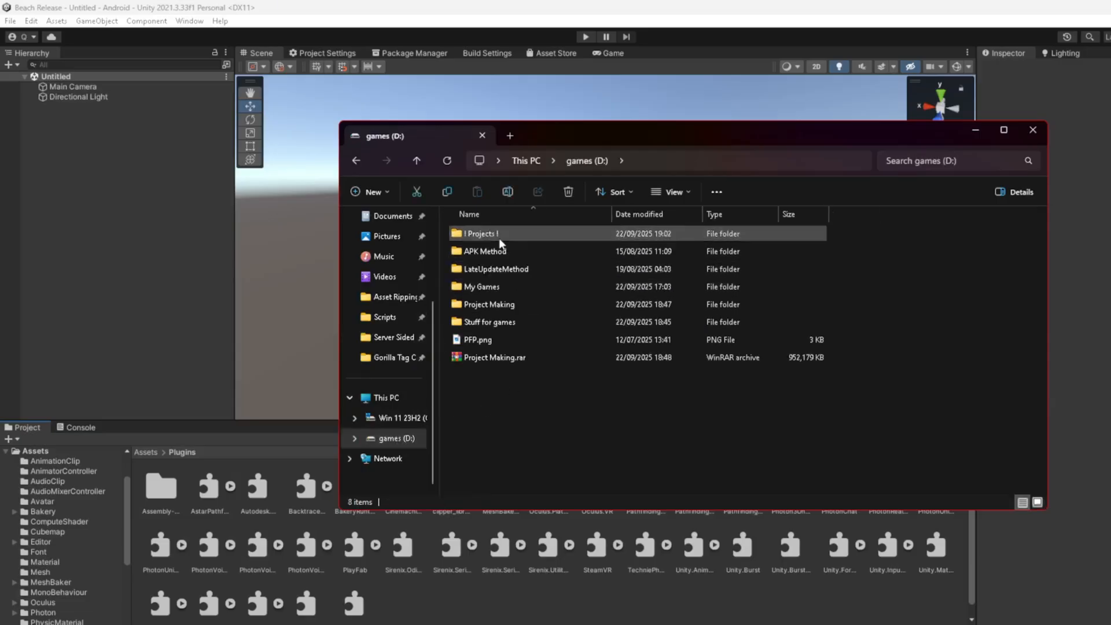
{"action": "double_click", "coordinate": [505, 307]}
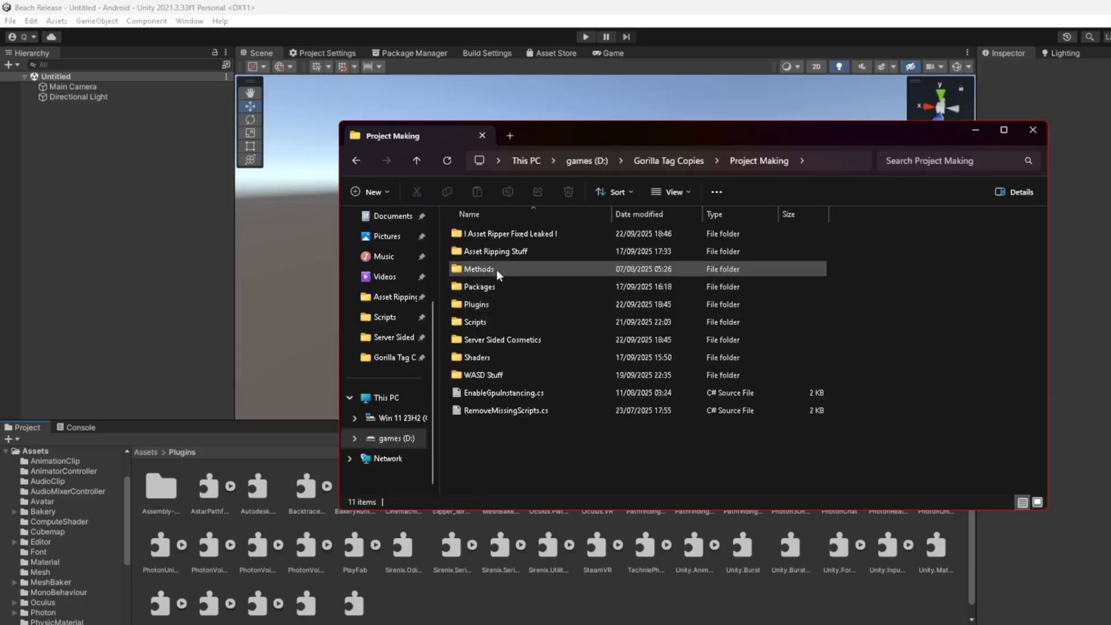
{"action": "left_click", "coordinate": [491, 286]}
{"action": "double_click", "coordinate": [492, 286]}
{"action": "left_click", "coordinate": [590, 340]}
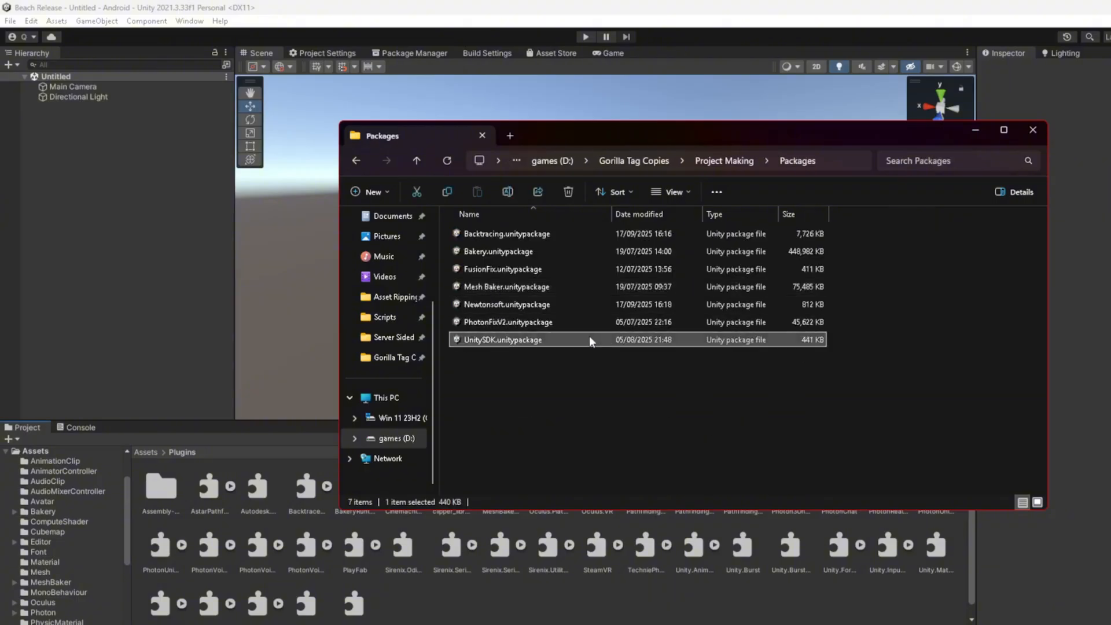
- Import all contents of UnitySDK.unitypackage into the Beach Release project in Unity
{"action": "left_click_drag", "start_coordinate": [498, 341], "coordinate": [572, 612]}
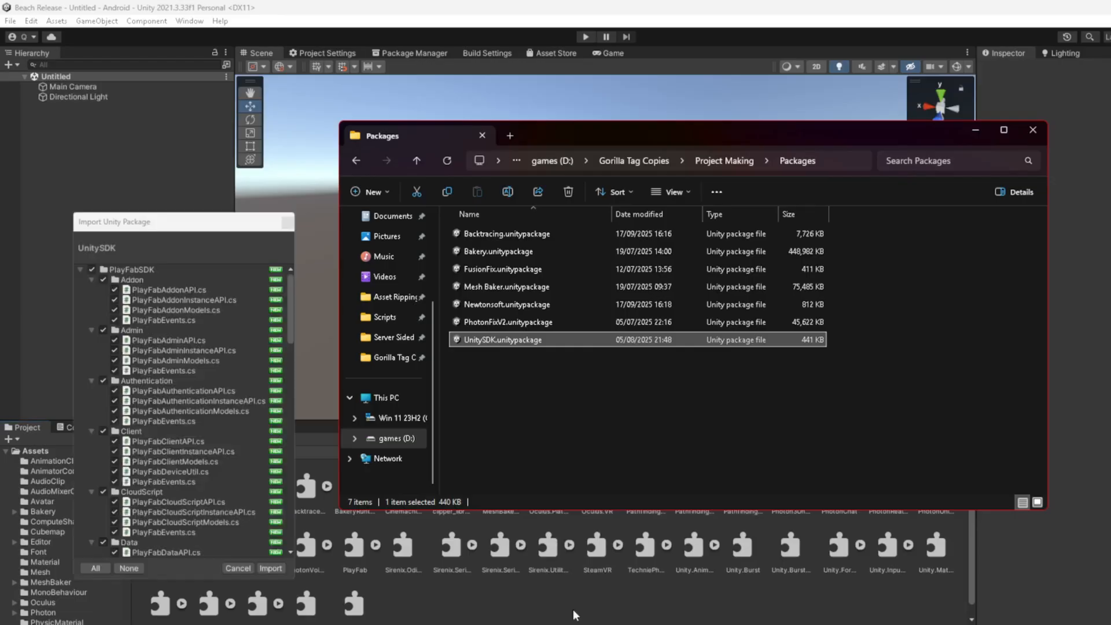
{"action": "left_click", "coordinate": [975, 131]}
{"action": "left_click", "coordinate": [97, 568]}
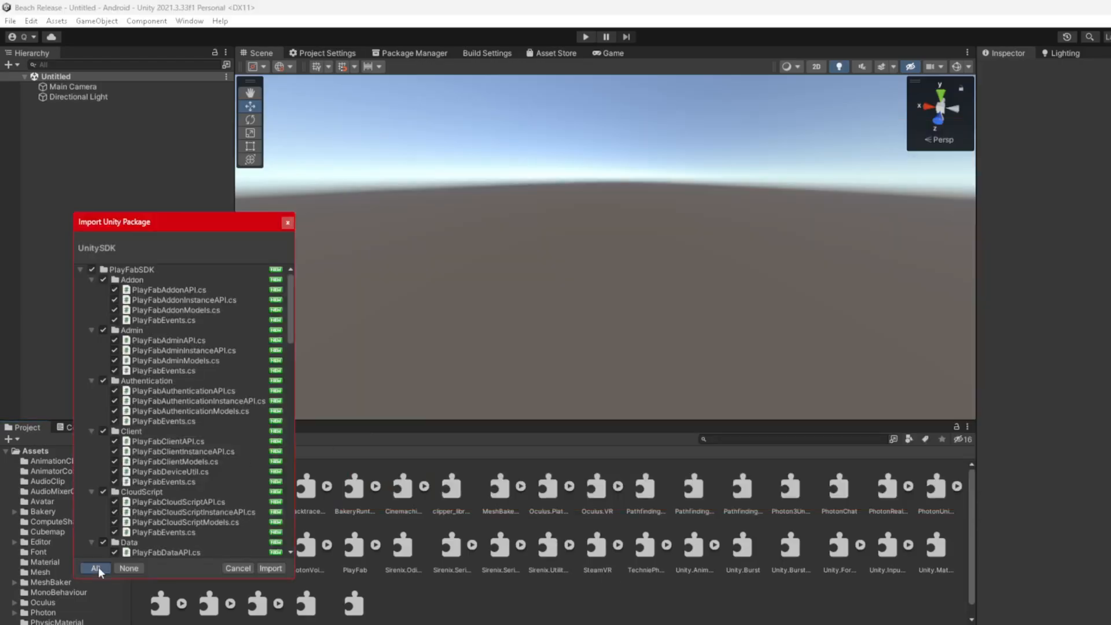
{"action": "left_click", "coordinate": [270, 568]}
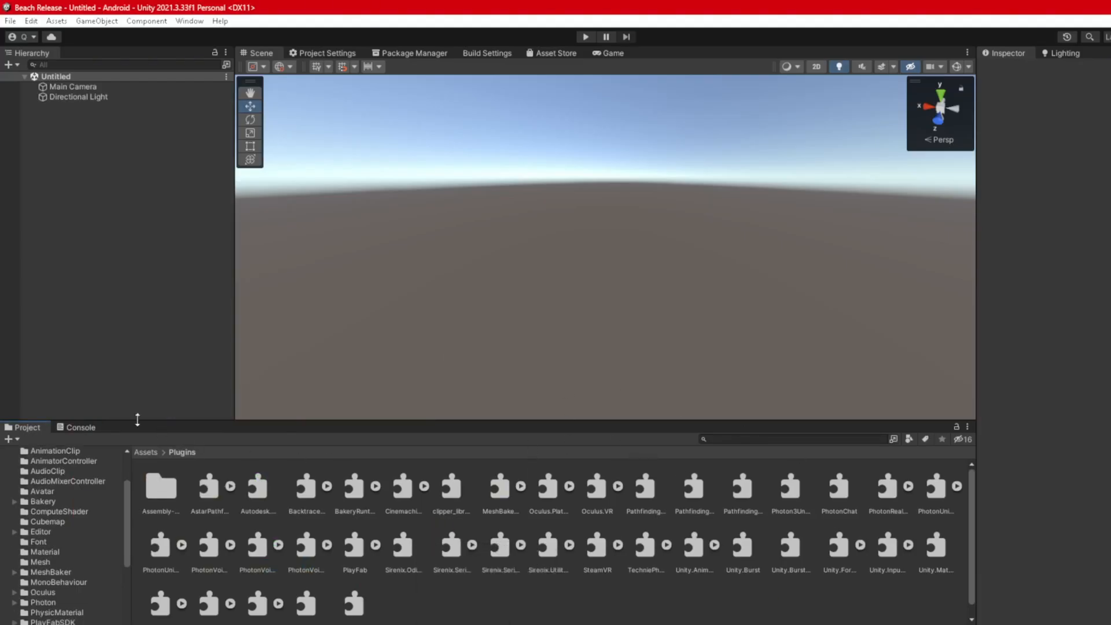
- Check the console errors, and examine the TextMeshPro package among the packages installed in the project
{"action": "left_click", "coordinate": [80, 426]}
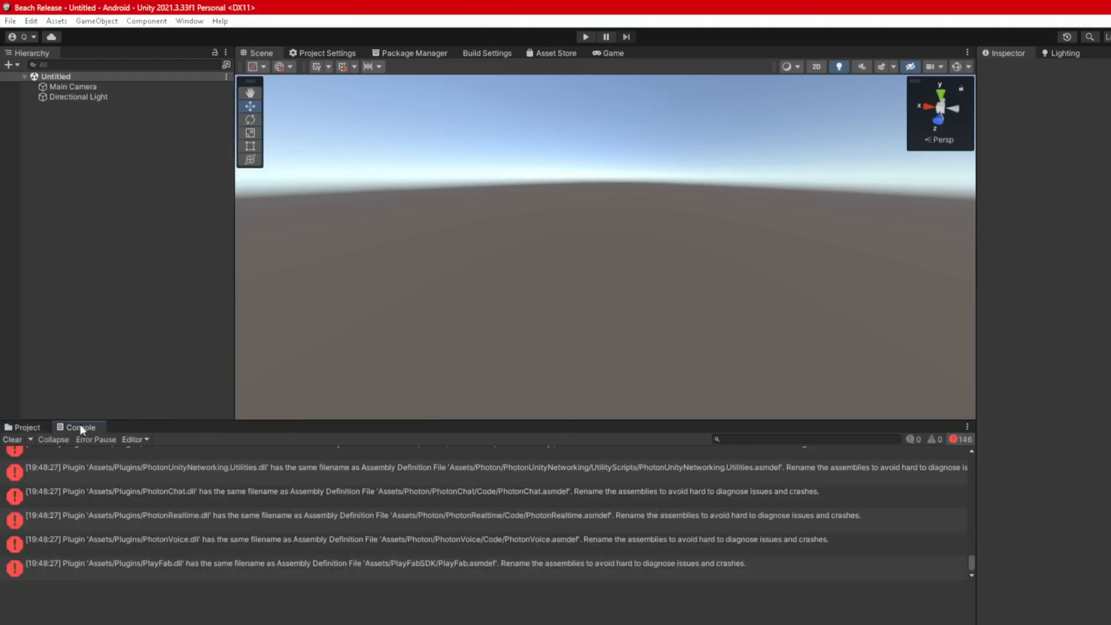
{"action": "left_click", "coordinate": [22, 429]}
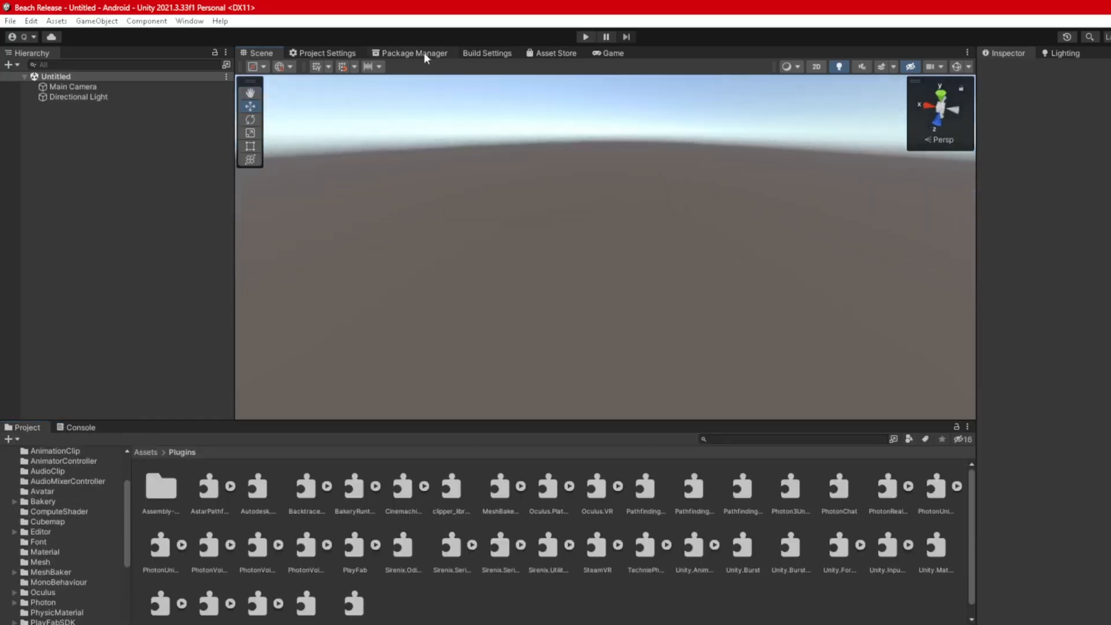
{"action": "left_click", "coordinate": [424, 53]}
{"action": "left_click", "coordinate": [320, 66]}
{"action": "left_click", "coordinate": [330, 81]}
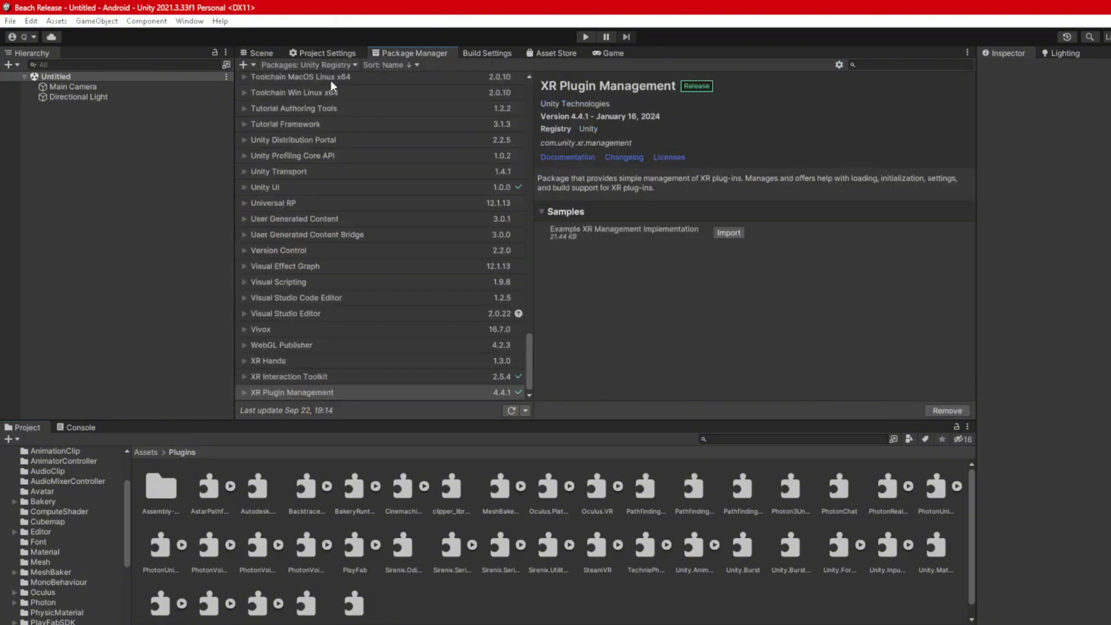
{"action": "left_click", "coordinate": [307, 65]}
{"action": "left_click", "coordinate": [305, 93]}
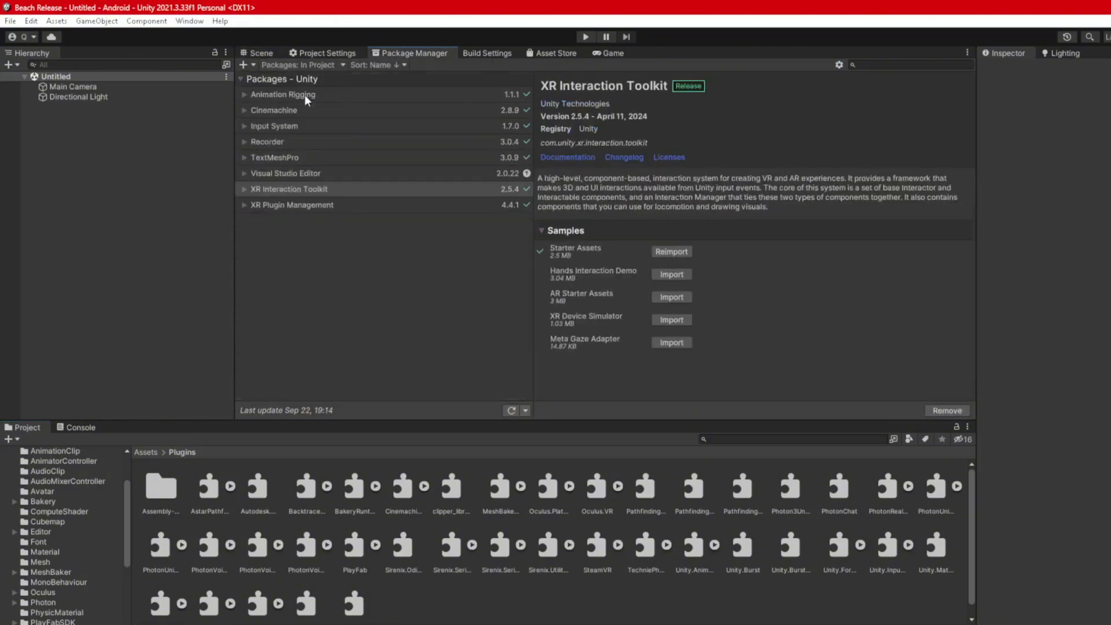
{"action": "left_click", "coordinate": [368, 158]}
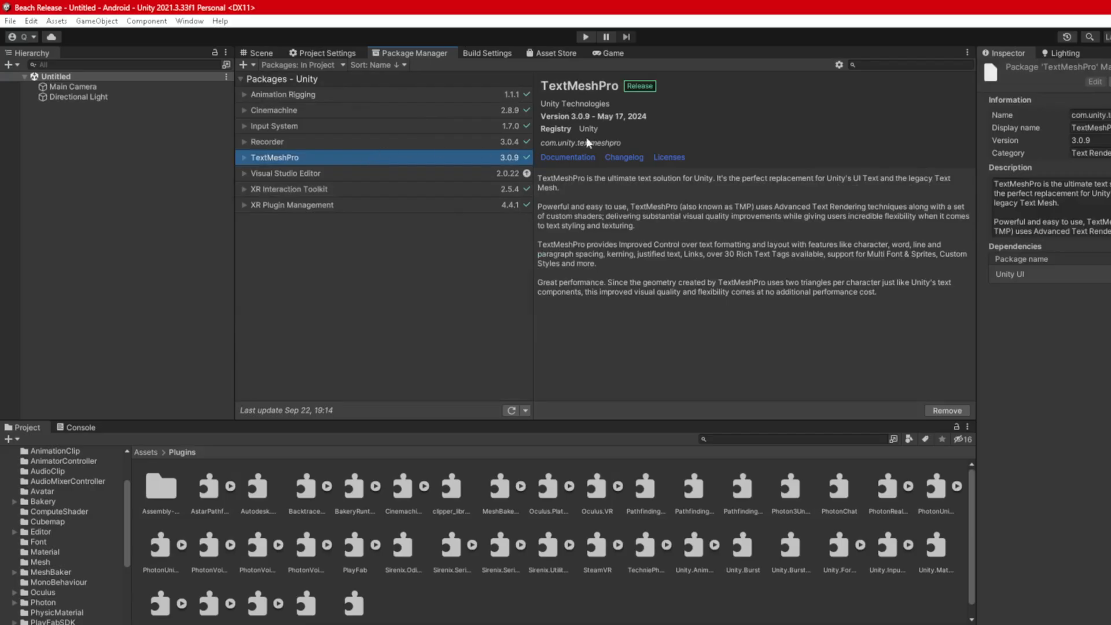
- Search the Unity Registry packages for "unity ui", check the Unity UI package's details, and return to the scene view
{"action": "left_click", "coordinate": [320, 64]}
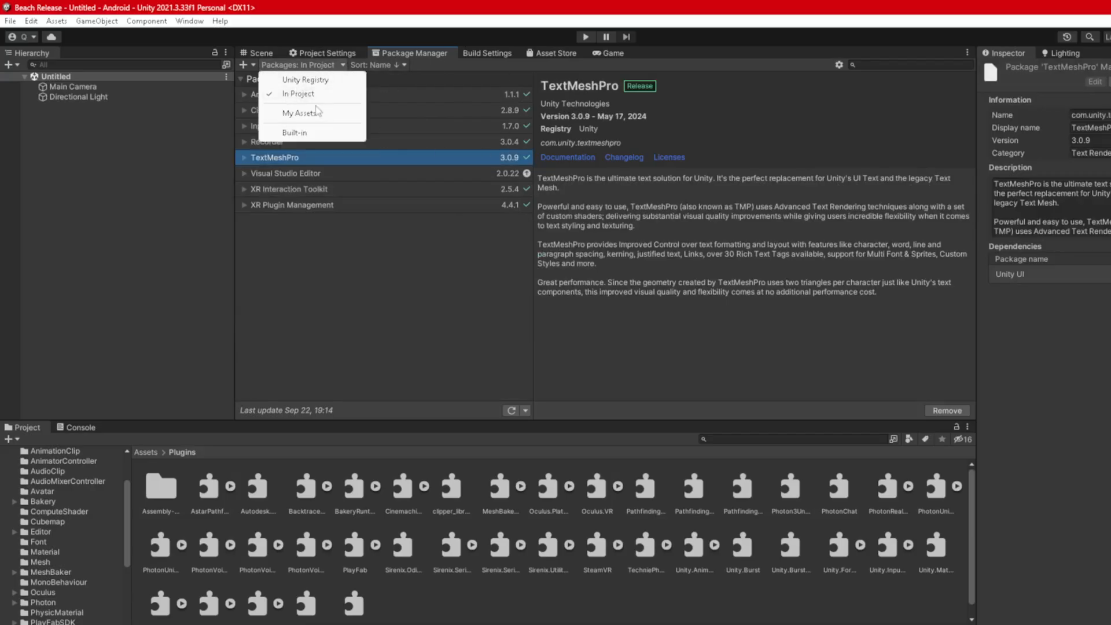
{"action": "left_click", "coordinate": [306, 80]}
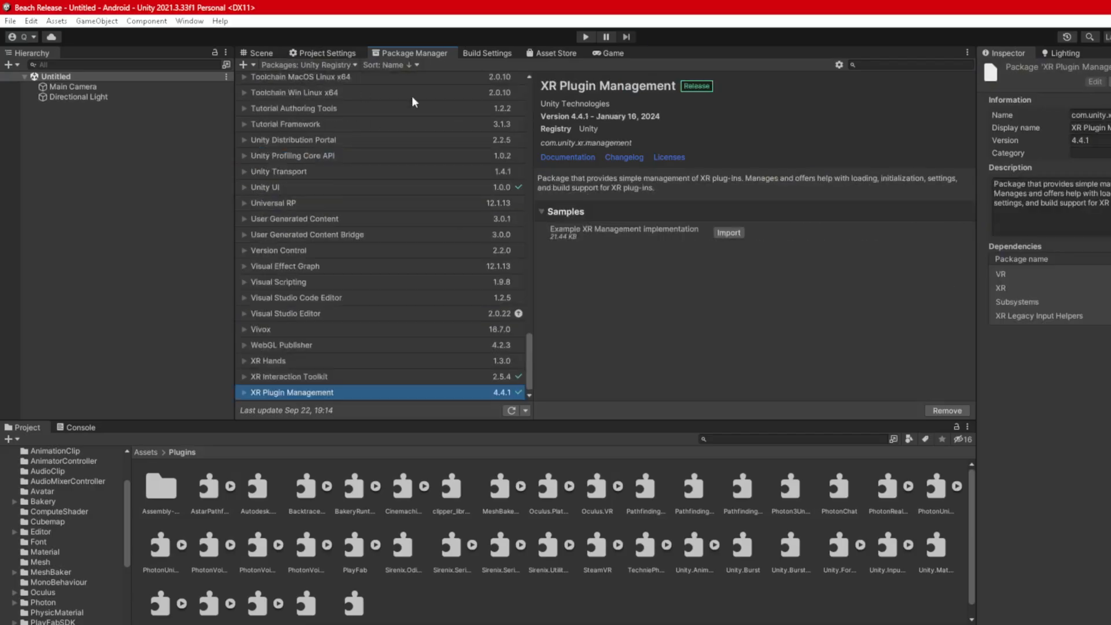
{"action": "left_click", "coordinate": [899, 67]}
{"action": "type", "text": "unity ui"}
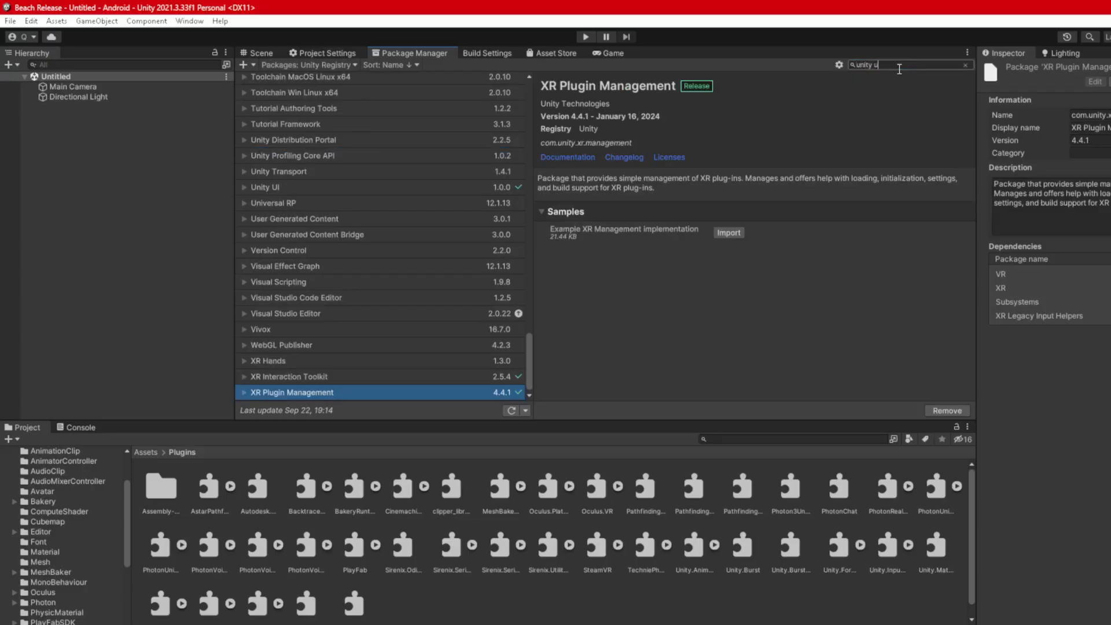
{"action": "left_click", "coordinate": [502, 92]}
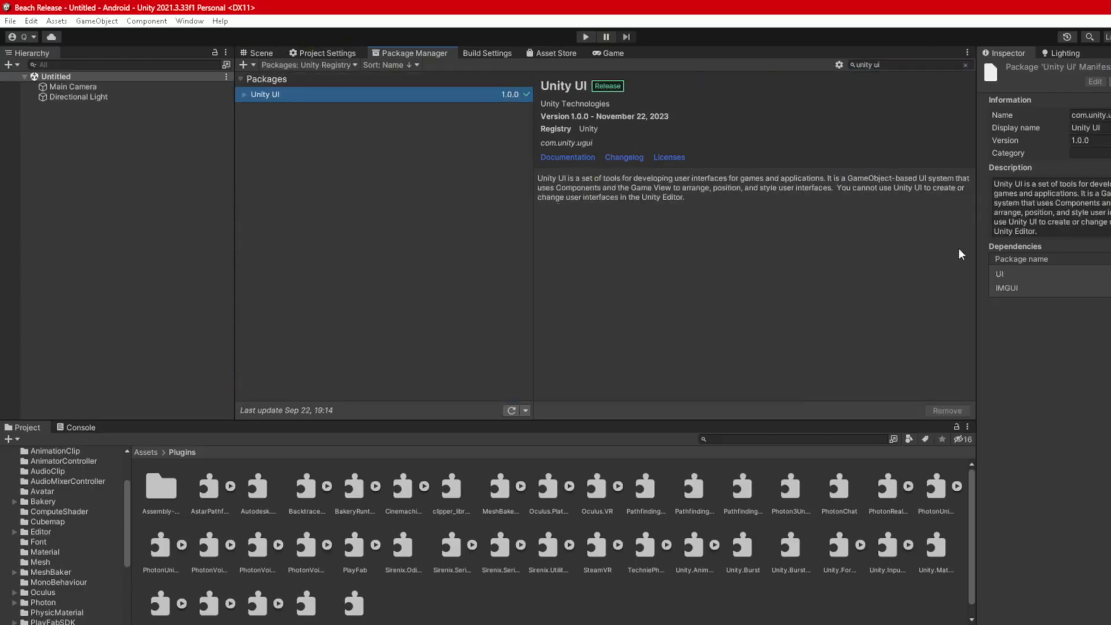
{"action": "left_click", "coordinate": [254, 53]}
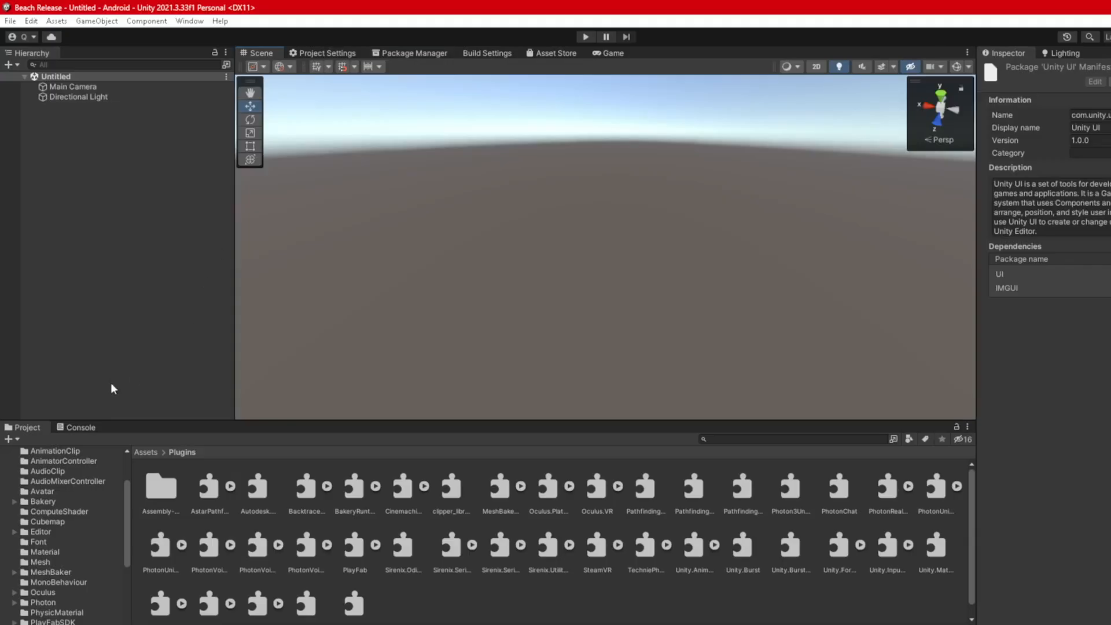
- Delete the Autodesk, Cinemachine, Oculus, Photon, PlayFab, SteamVR, Unity, Valve.Newtonsoft and websocket plugins from Assets > Plugins
{"action": "left_click", "coordinate": [86, 427]}
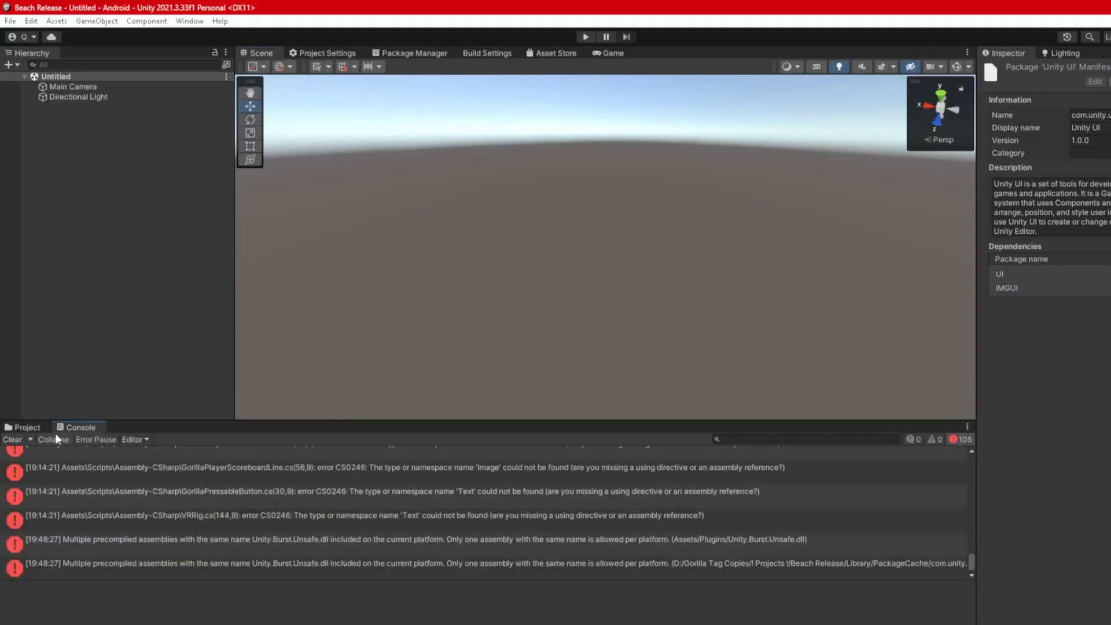
{"action": "left_click", "coordinate": [26, 427]}
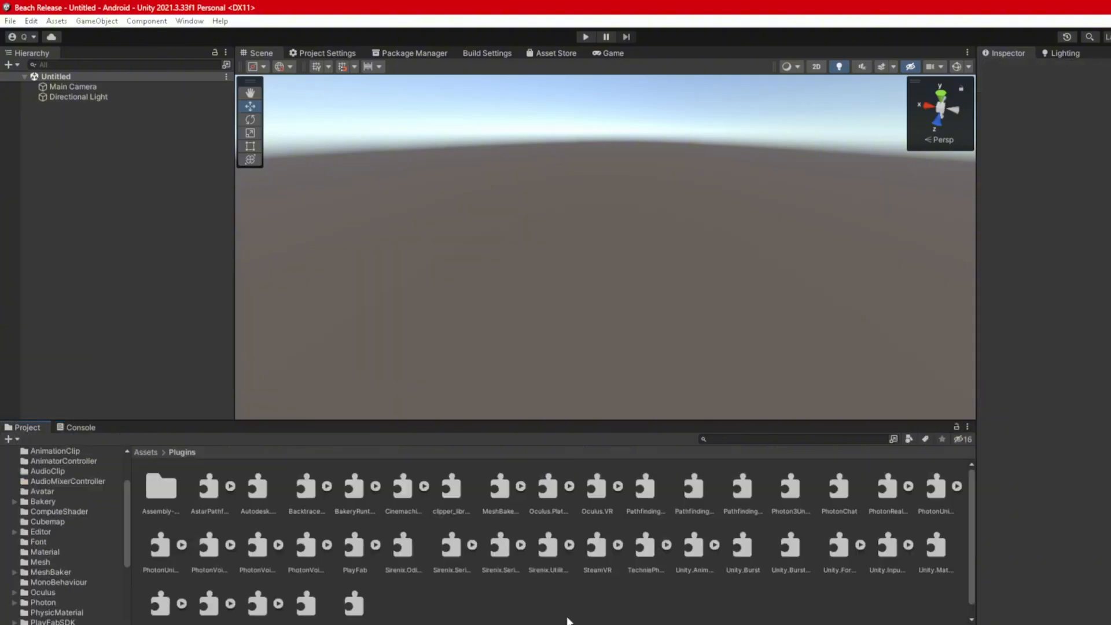
{"action": "left_click", "coordinate": [258, 492]}
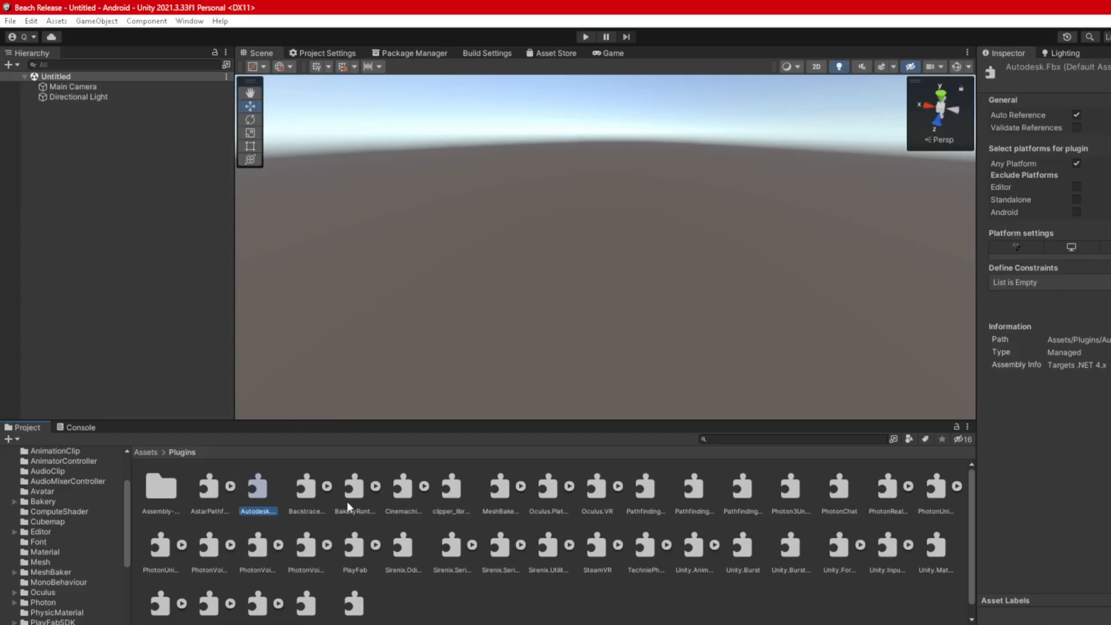
{"action": "left_click", "coordinate": [399, 501], "text": "ctrl"}
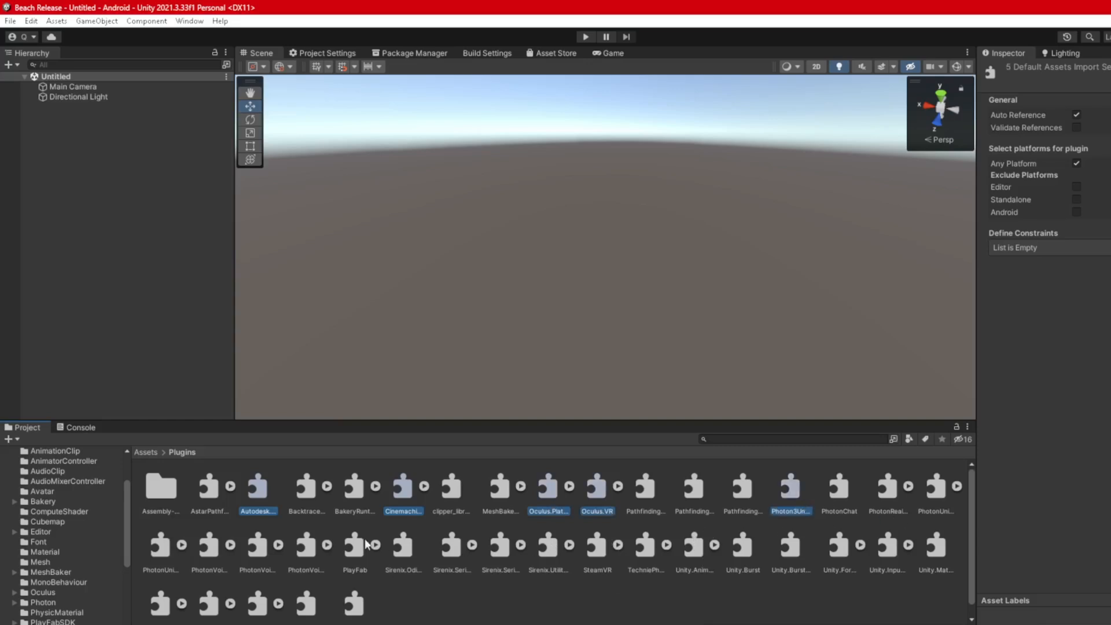
{"action": "left_click", "coordinate": [352, 560], "text": "shift"}
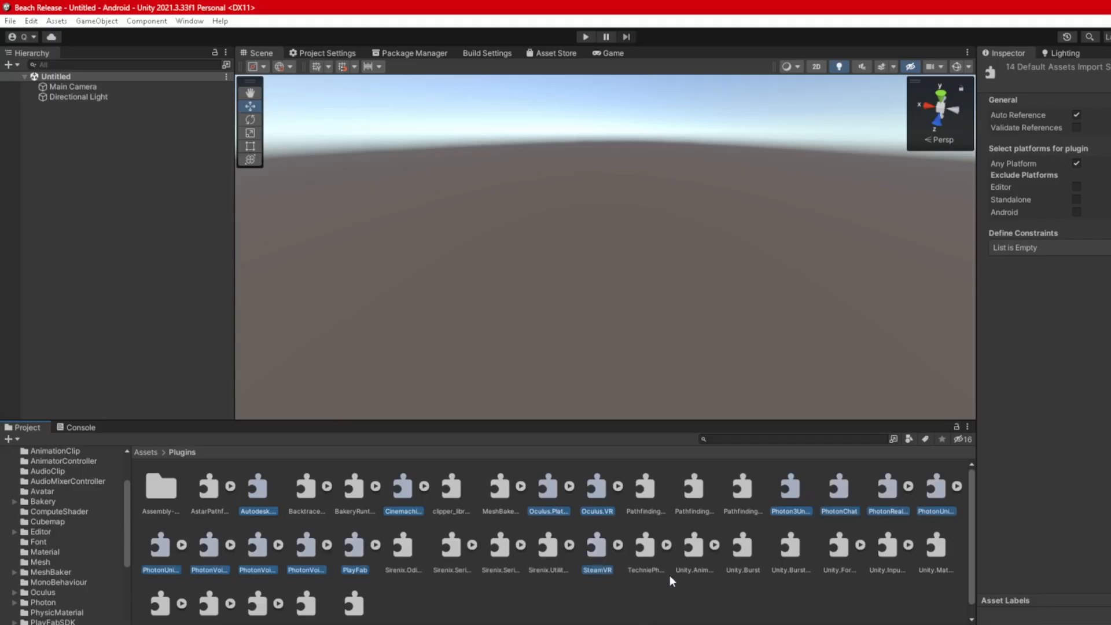
{"action": "left_click", "coordinate": [707, 572], "text": "ctrl"}
{"action": "scroll", "coordinate": [706, 561], "scroll_direction": "down", "scroll_amount": 1}
{"action": "left_click", "coordinate": [375, 598], "text": "shift"}
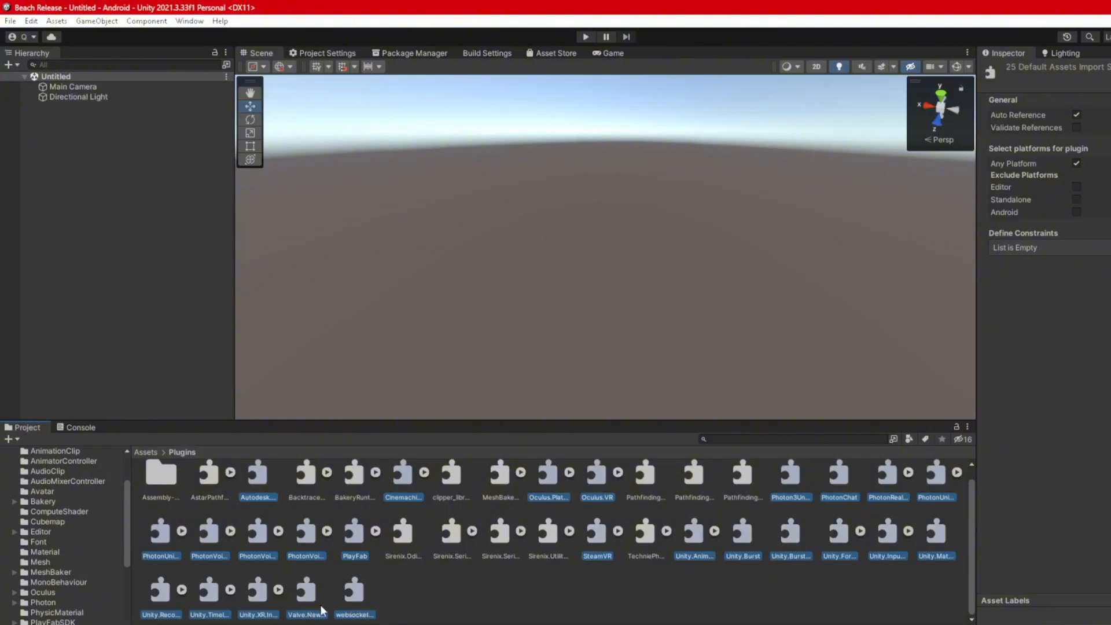
{"action": "key", "text": "Delete"}
{"action": "left_click", "coordinate": [625, 373]}
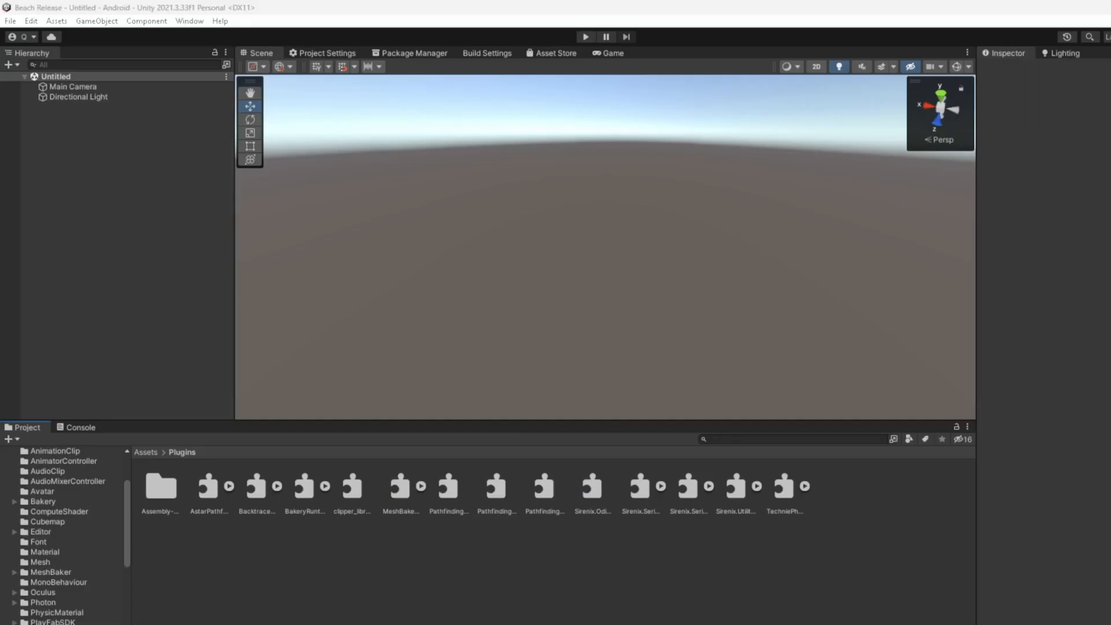
- Open RequestableOwnershipGuard.cs from its console error, remove "override" from OnPreLeavingRoom() on line 156, save the script, and return to Unity
{"action": "left_click", "coordinate": [146, 453]}
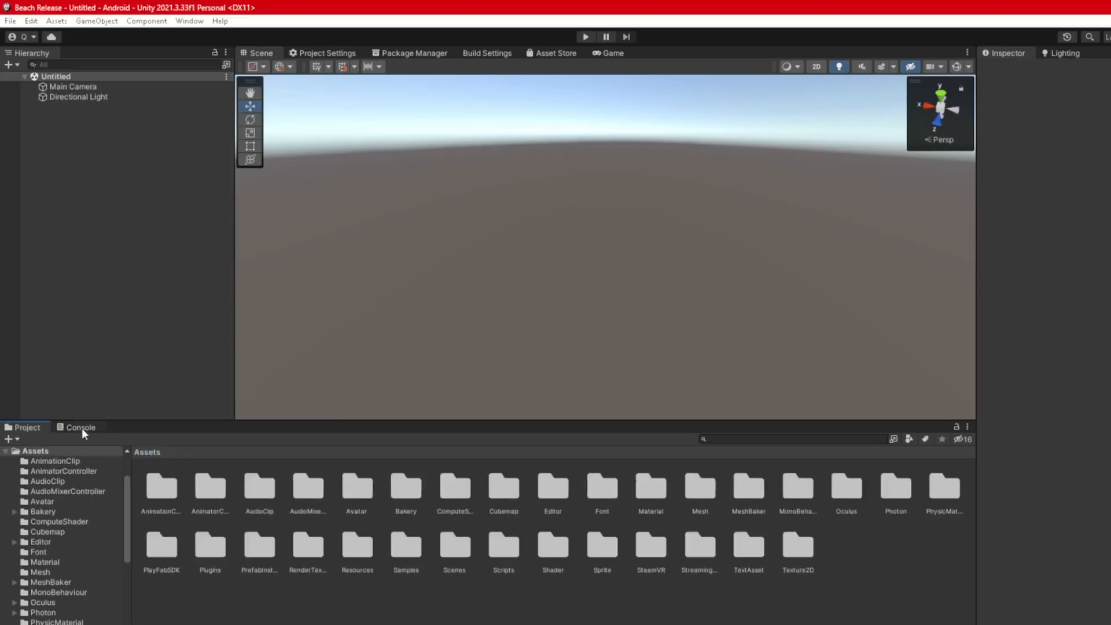
{"action": "left_click", "coordinate": [80, 427]}
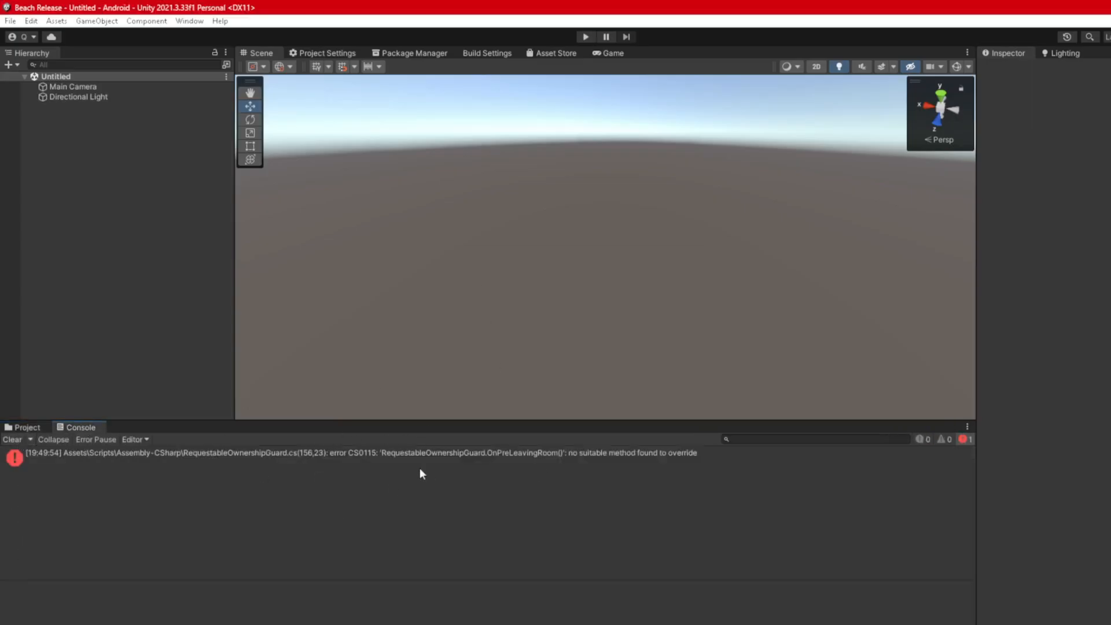
{"action": "double_click", "coordinate": [346, 465]}
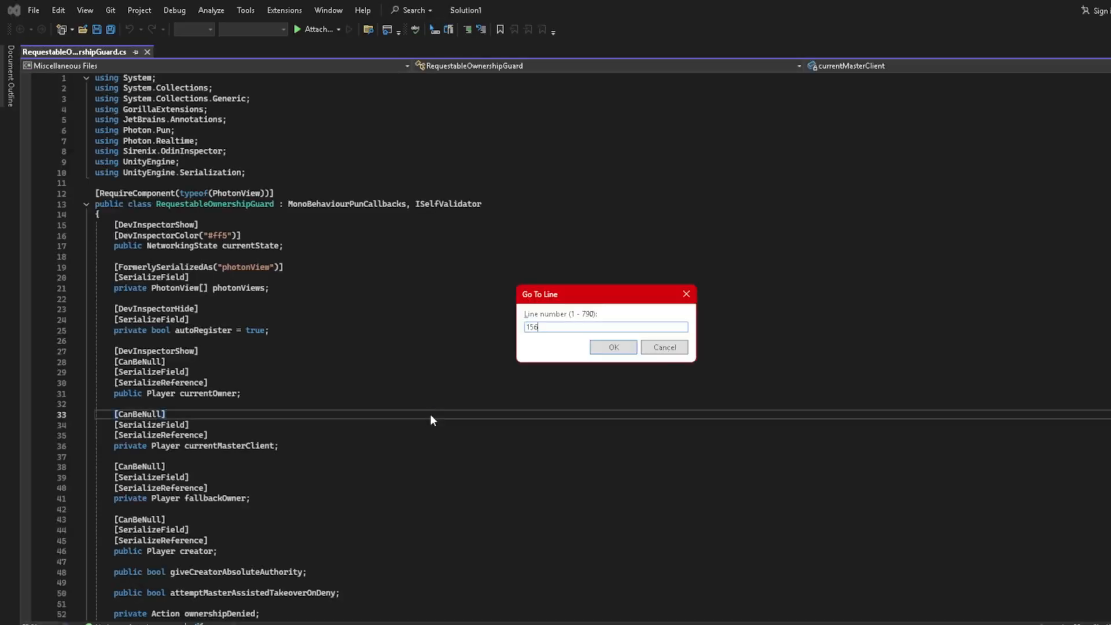
{"action": "double_click", "coordinate": [163, 347]}
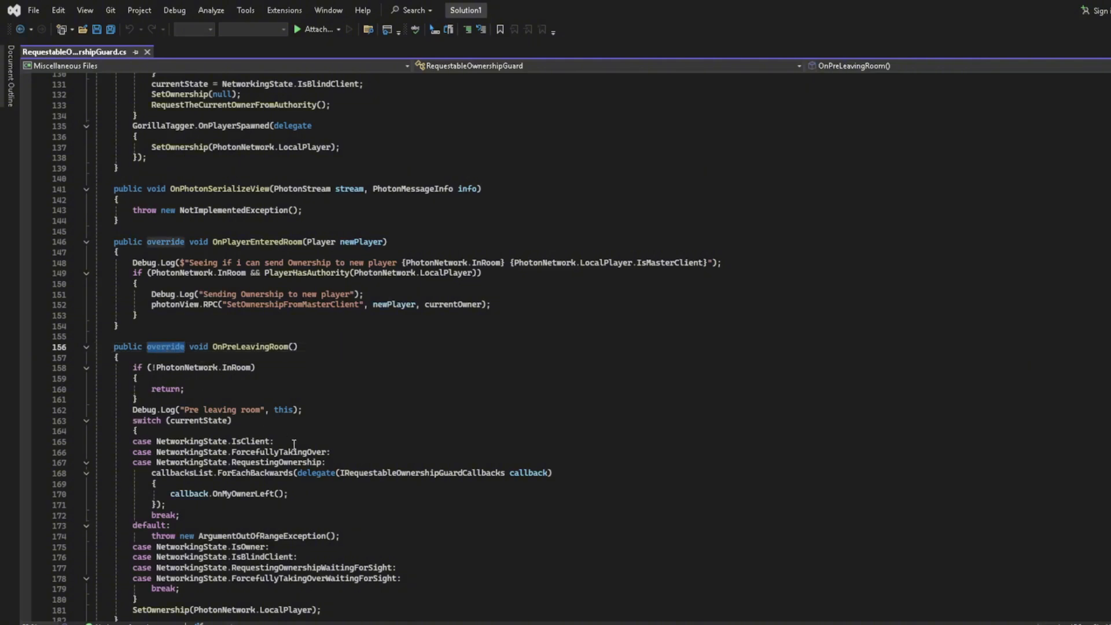
{"action": "key", "text": "Delete"}
{"action": "key", "text": "BackSpace"}
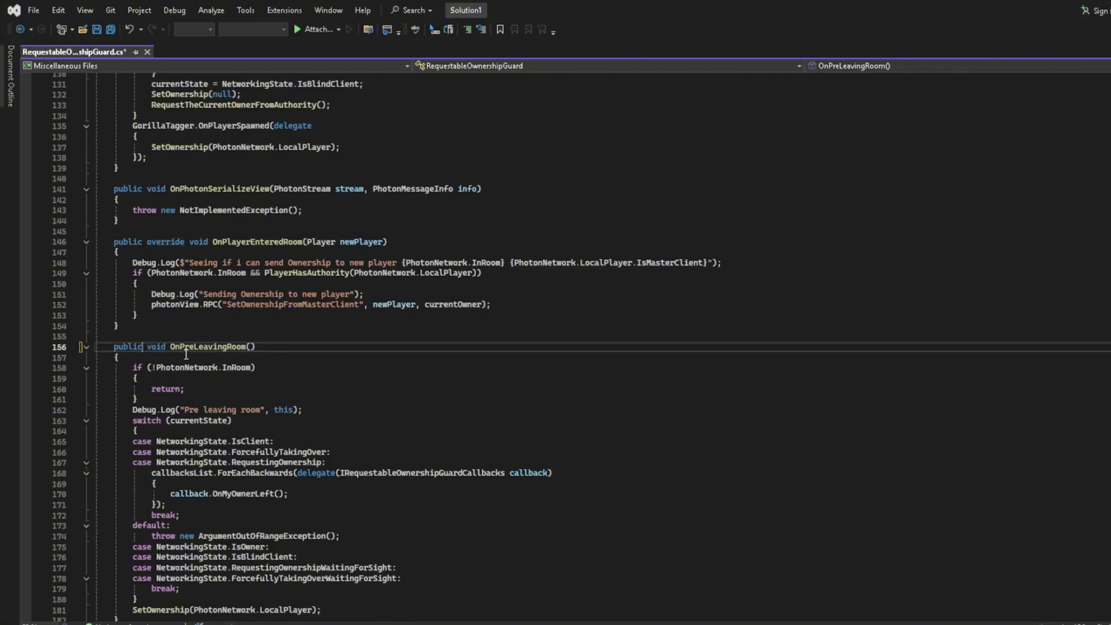
{"action": "key", "text": "ctrl+s"}
{"action": "key", "text": "alt+Tab"}
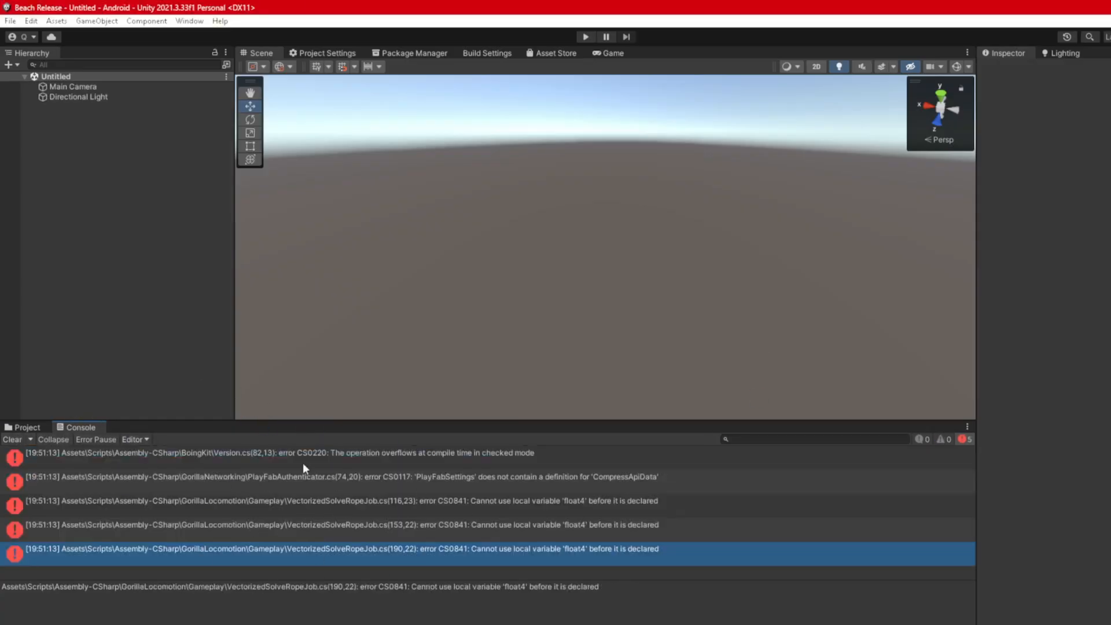
- Open the project's VectorizedSolveRopeJob.cs from its console error, plus the replacement copy from the Project Making > Scripts folder
{"action": "double_click", "coordinate": [393, 558]}
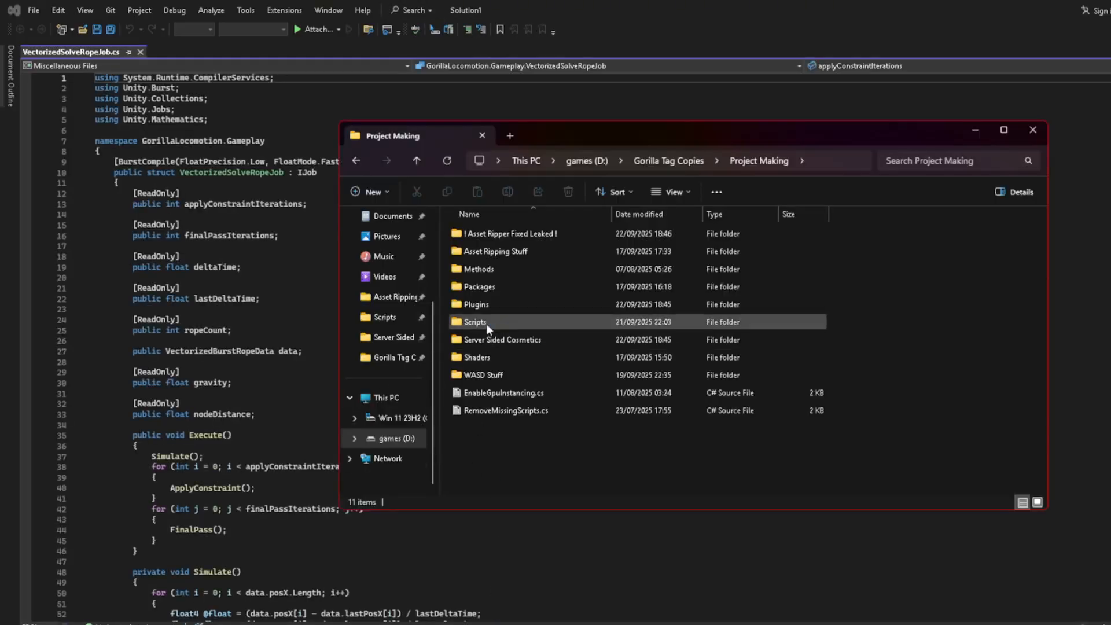
{"action": "double_click", "coordinate": [486, 323]}
{"action": "left_click", "coordinate": [494, 488]}
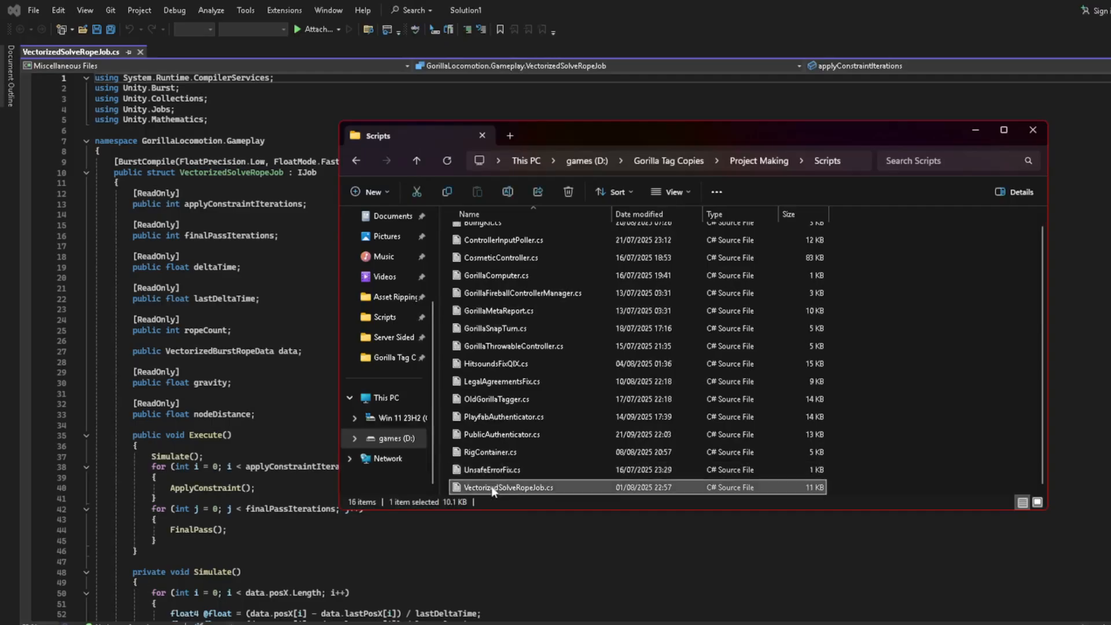
{"action": "double_click", "coordinate": [493, 488]}
- Replace the entire code of the project's VectorizedSolveRopeJob.cs with the code copied from the replacement script
{"action": "left_click", "coordinate": [449, 326]}
{"action": "key", "text": "ctrl+a"}
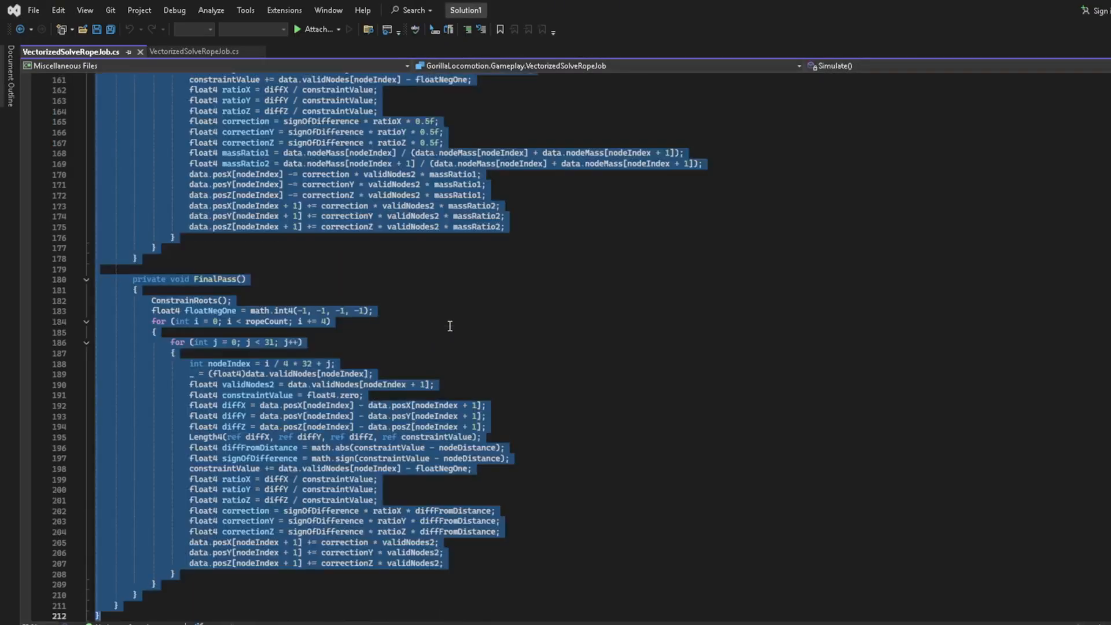
{"action": "left_click", "coordinate": [197, 51]}
{"action": "left_click", "coordinate": [489, 213]}
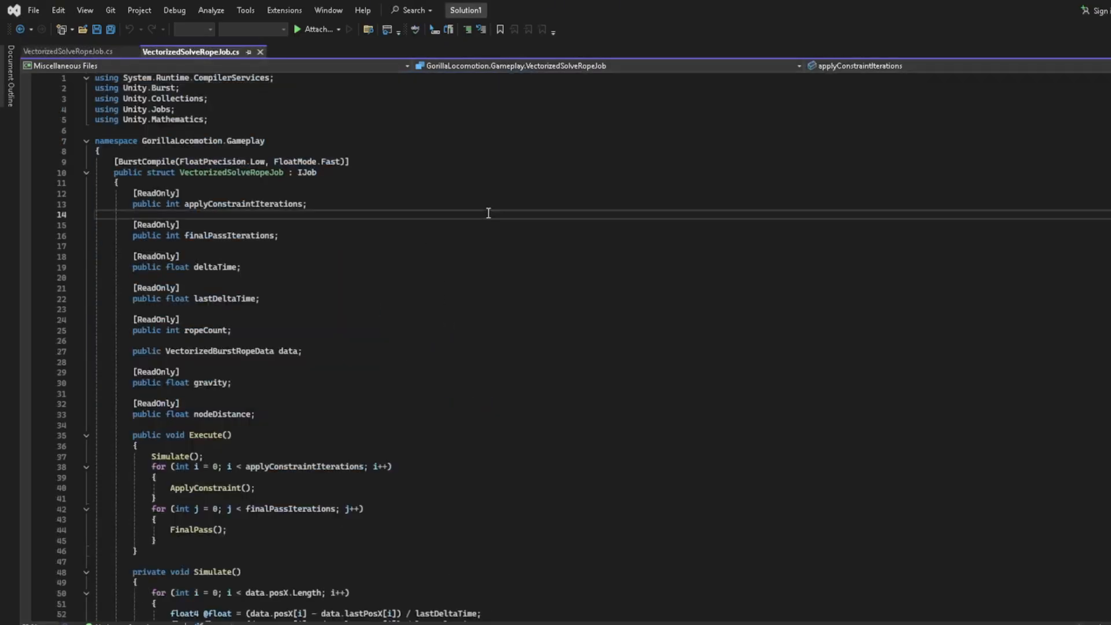
{"action": "key", "text": "ctrl+a"}
{"action": "key", "text": "ctrl+v"}
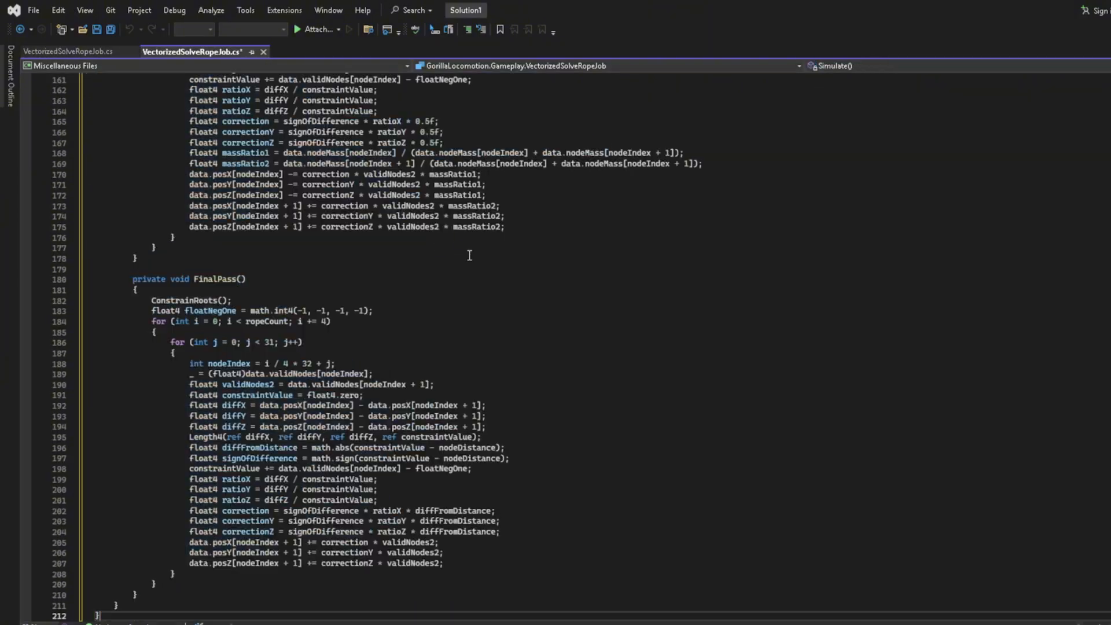
- Save the updated VectorizedSolveRopeJob.cs and return to Unity so the scripts recompile
{"action": "key", "text": "ctrl+s"}
{"action": "left_click", "coordinate": [1109, 10]}
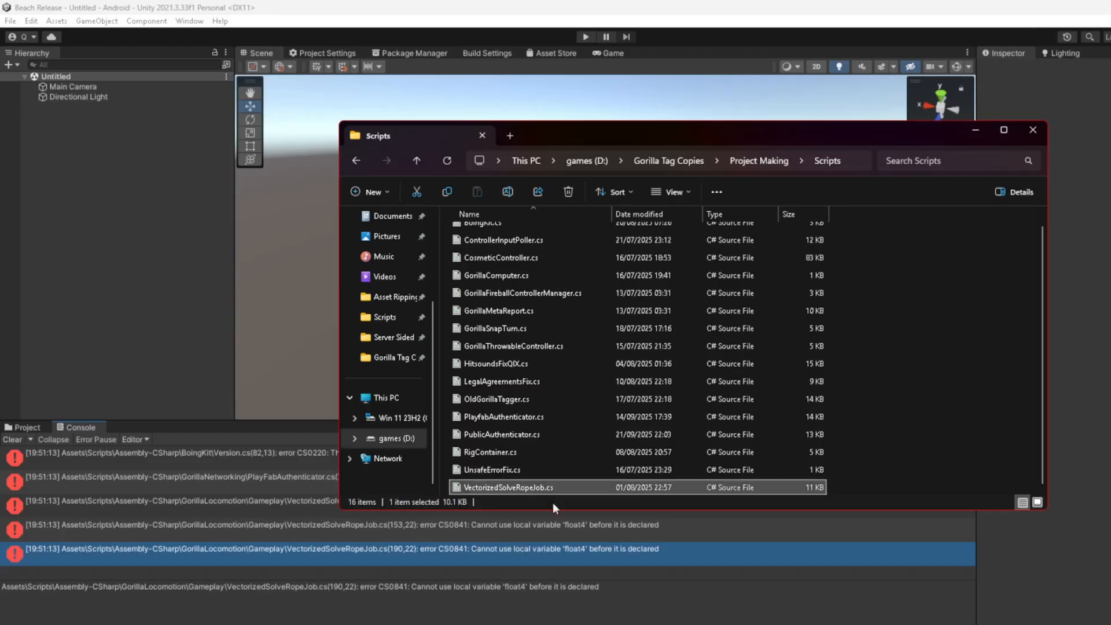
{"action": "left_click", "coordinate": [977, 140]}
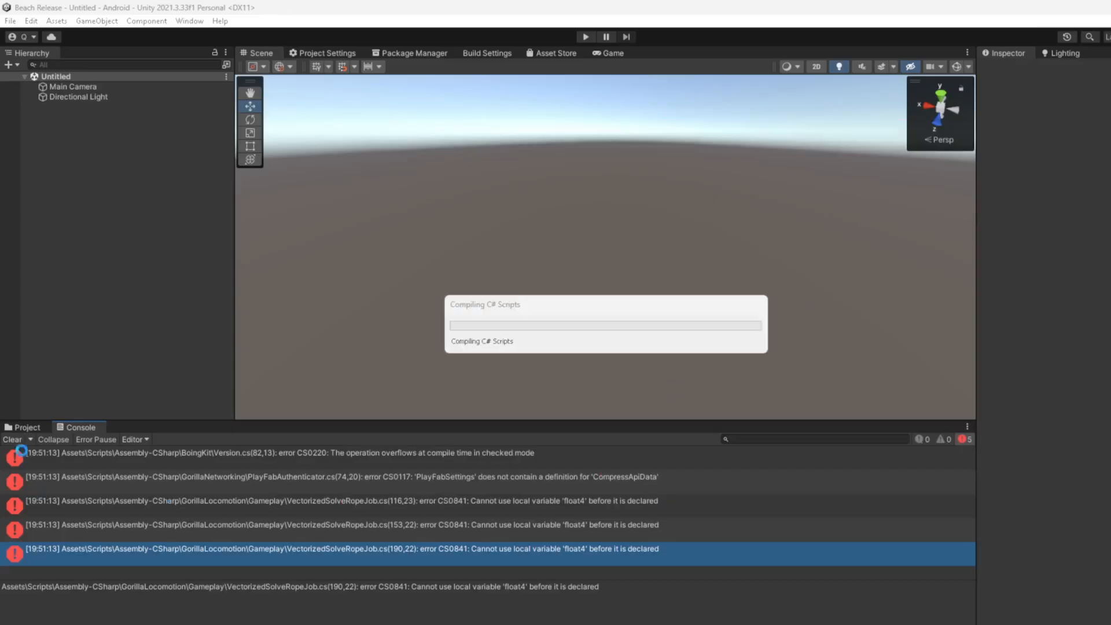
- Open the project's PlayFabAuthenticator.cs from its console error, plus the replacement PublicAuthenticator.cs from the Project Making > Scripts folder
{"action": "left_click", "coordinate": [236, 479]}
{"action": "double_click", "coordinate": [236, 478]}
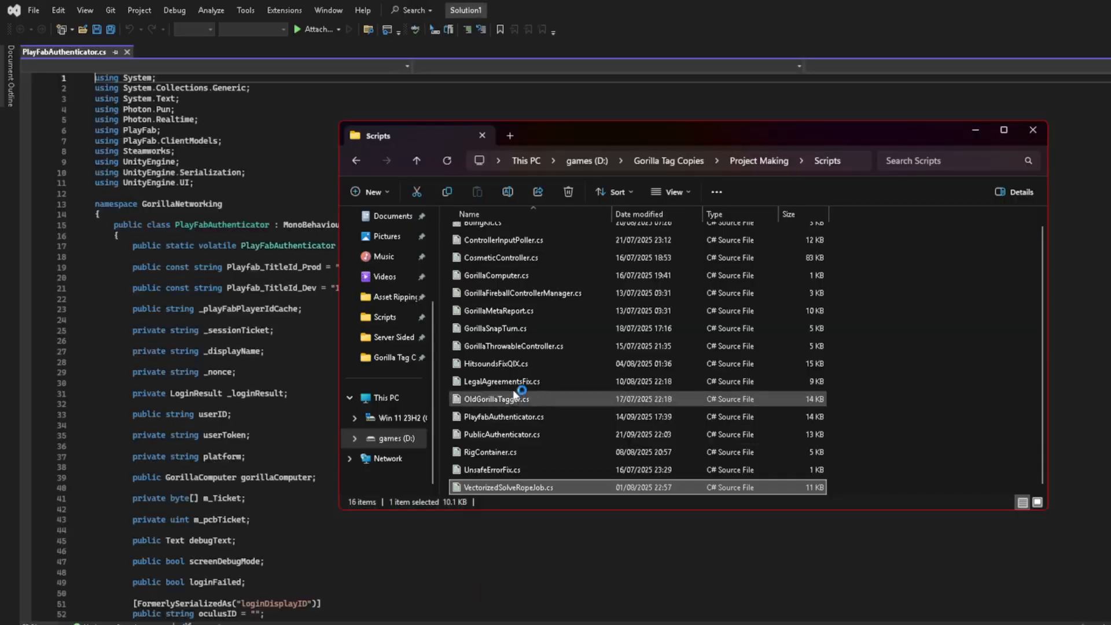
{"action": "scroll", "coordinate": [518, 372], "scroll_direction": "up", "scroll_amount": 1}
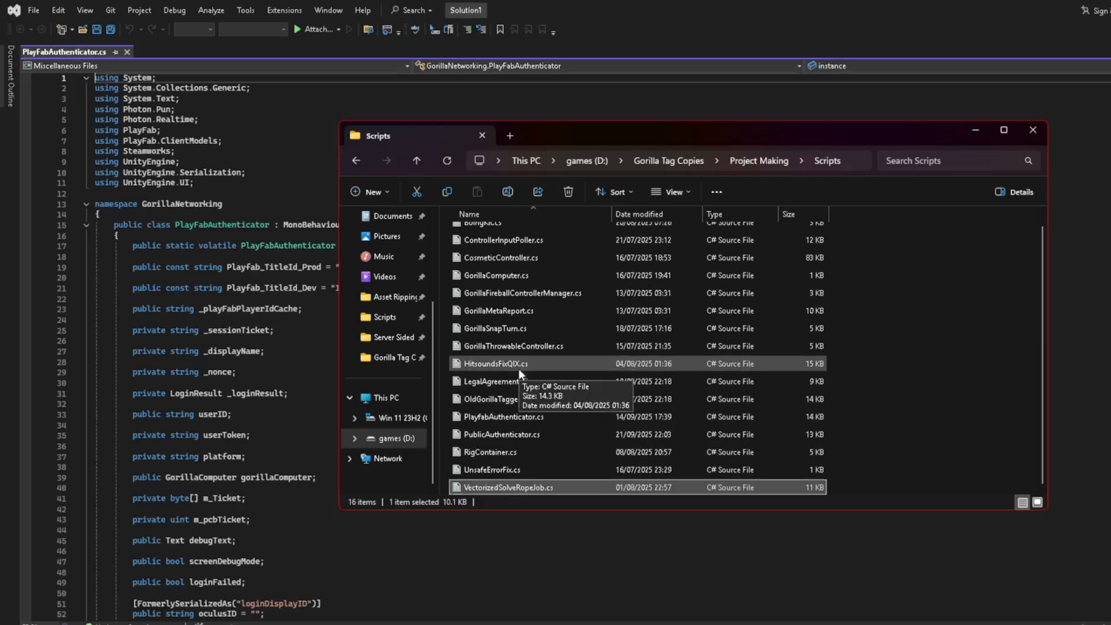
{"action": "double_click", "coordinate": [504, 437]}
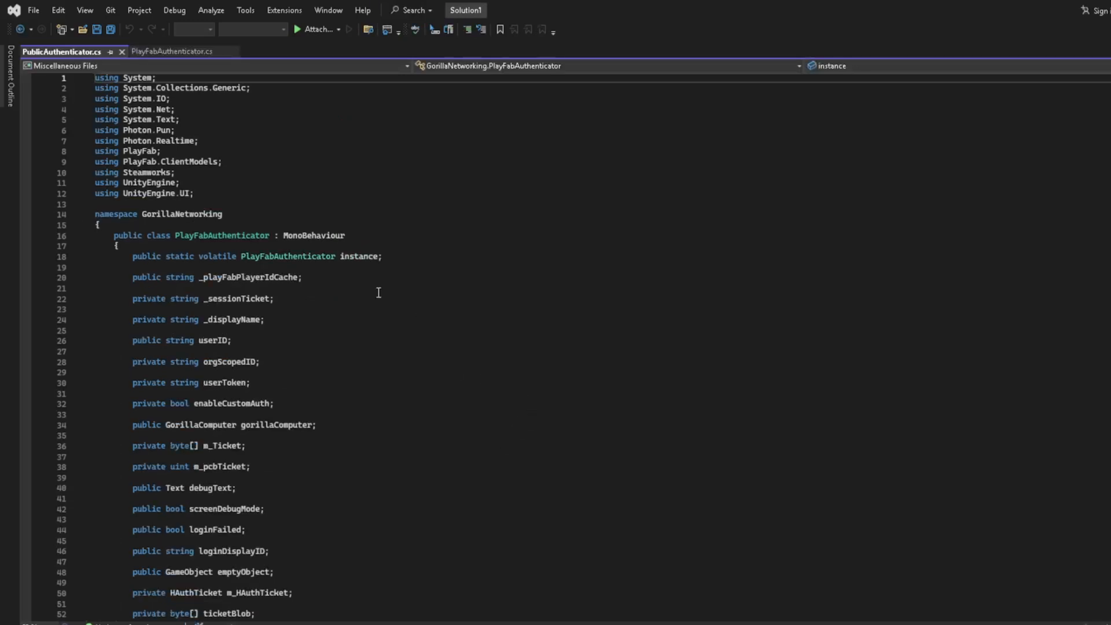
- Replace the entire code of PlayFabAuthenticator.cs with the code copied from PublicAuthenticator.cs, save it, and return to Unity
{"action": "left_click", "coordinate": [454, 323]}
{"action": "key", "text": "ctrl+a"}
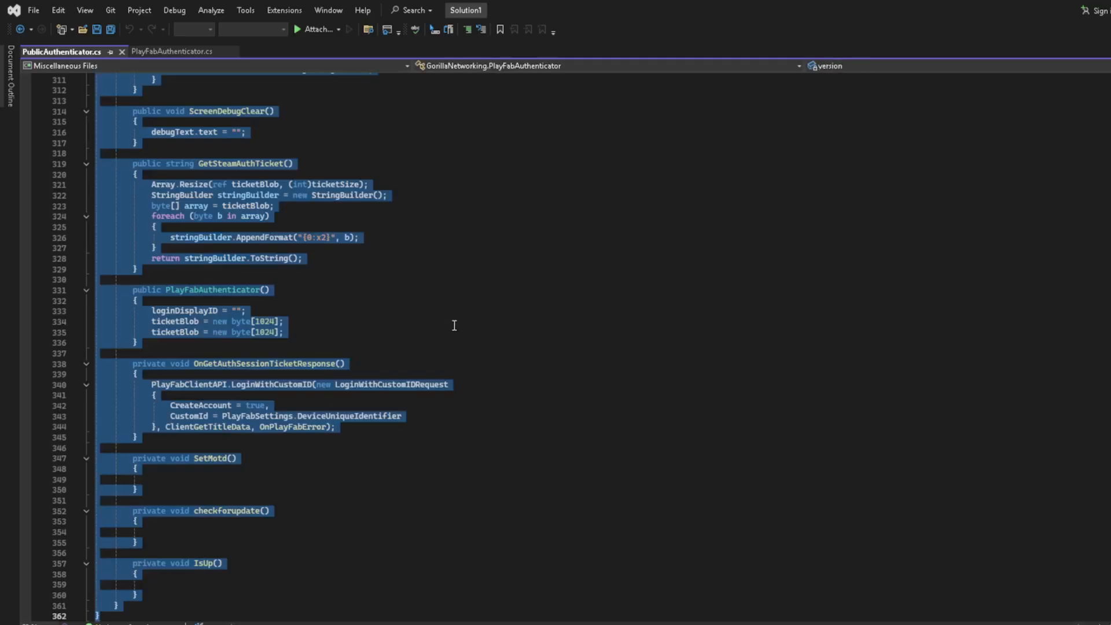
{"action": "left_click", "coordinate": [166, 55]}
{"action": "left_click", "coordinate": [556, 286]}
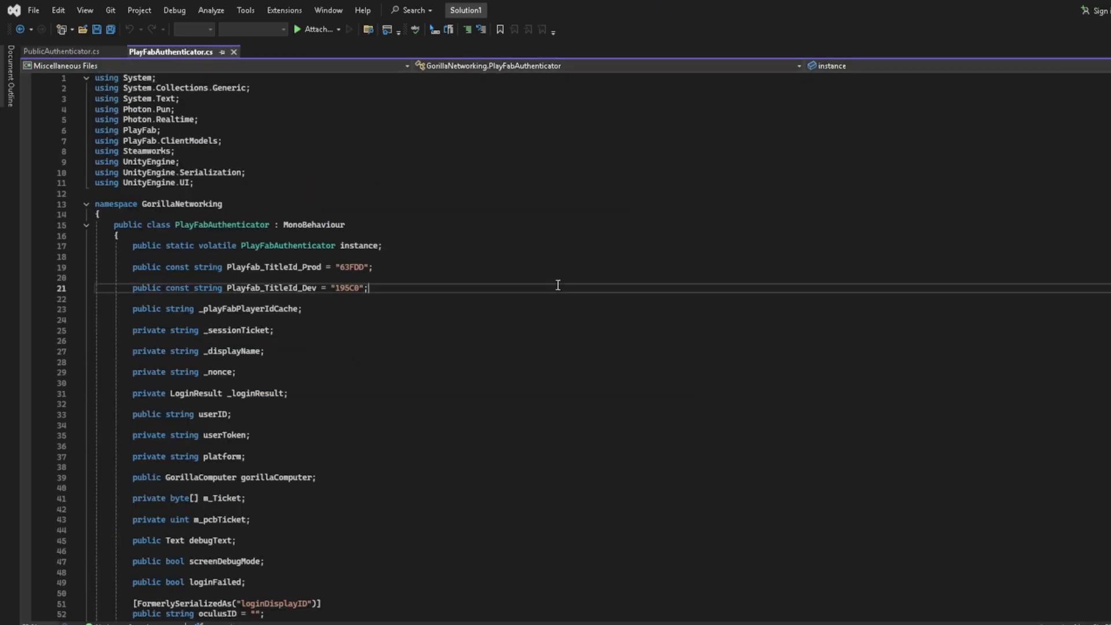
{"action": "key", "text": "ctrl+a"}
{"action": "key", "text": "ctrl+v"}
{"action": "key", "text": "ctrl+s"}
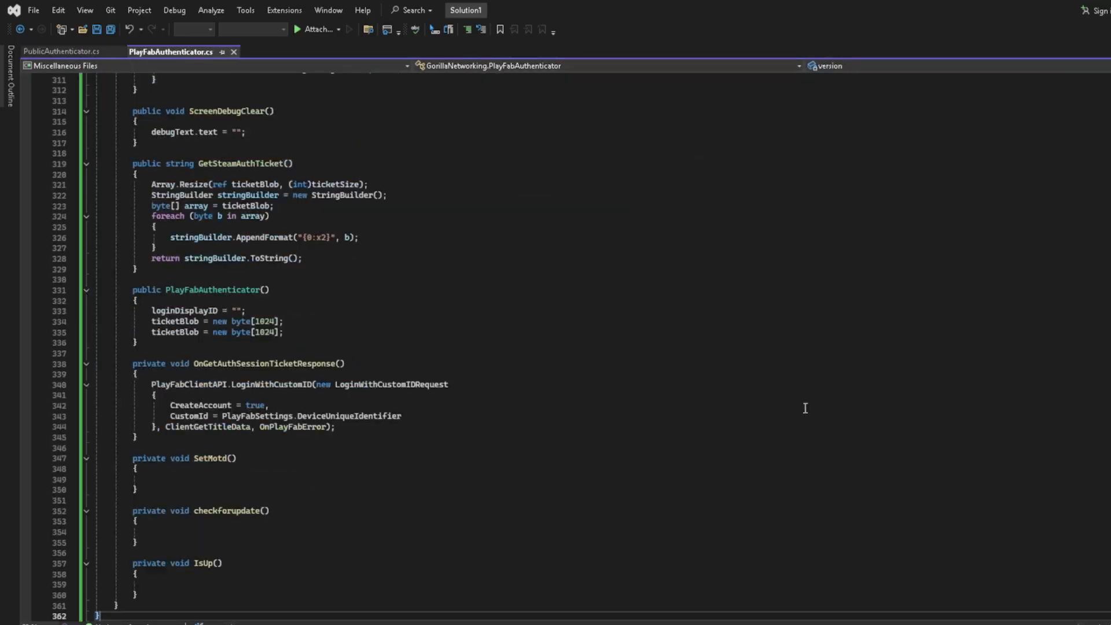
{"action": "left_click_drag", "start_coordinate": [1110, 555], "coordinate": [1110, 196]}
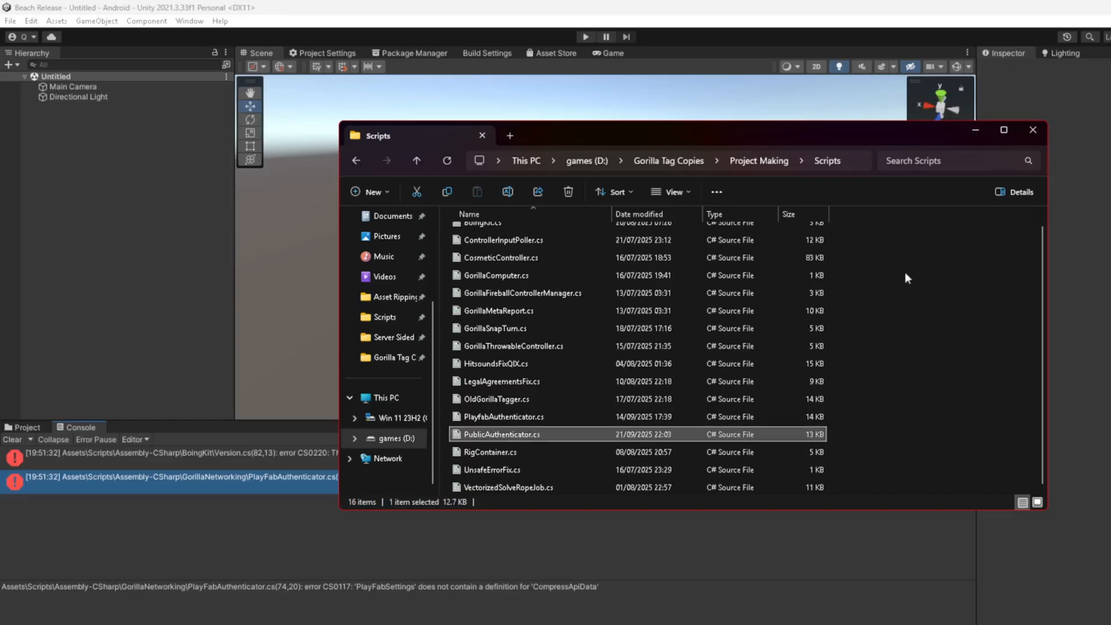
{"action": "left_click", "coordinate": [967, 133]}
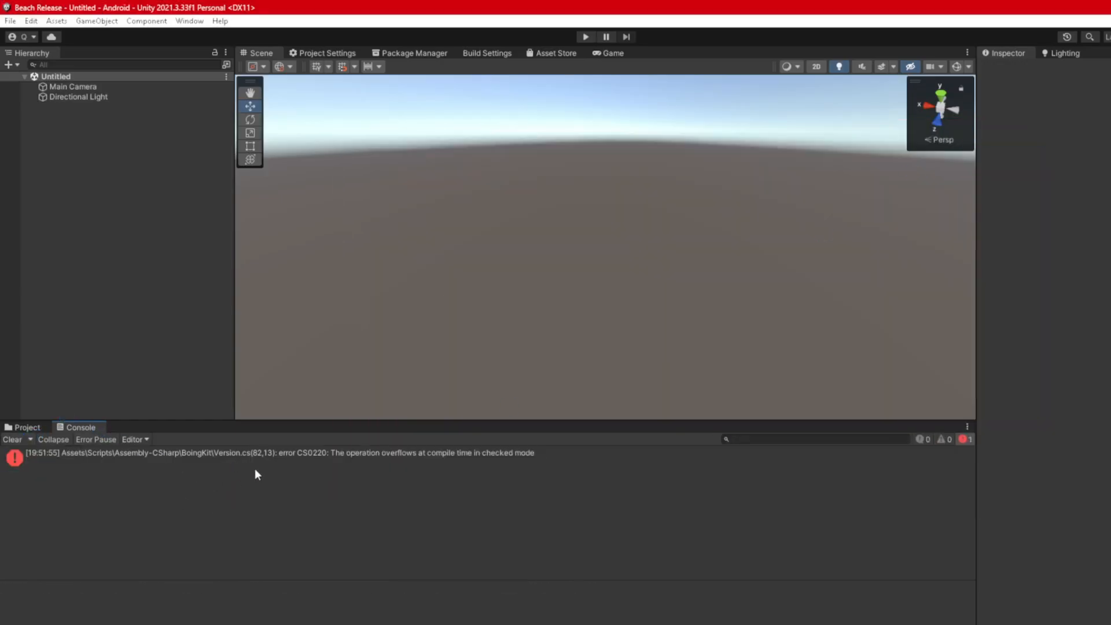
- Open BoingKit's Version.cs from its console error, delete the whole GetHashCode() method, save the script, and return to Unity
{"action": "double_click", "coordinate": [255, 457]}
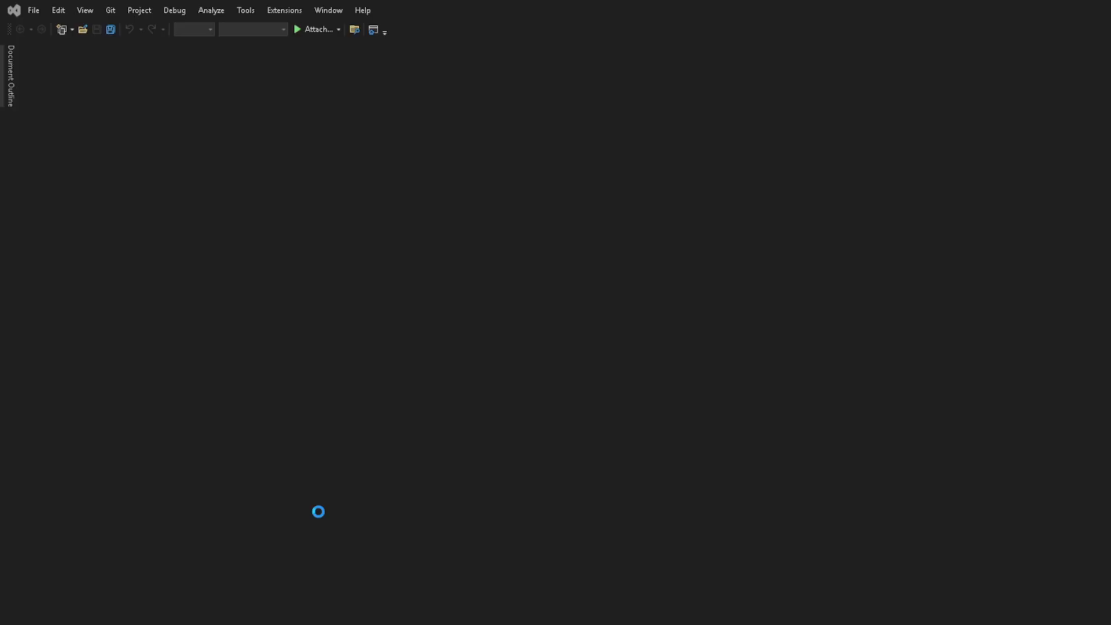
{"action": "scroll", "coordinate": [461, 457], "scroll_direction": "down", "scroll_amount": 16}
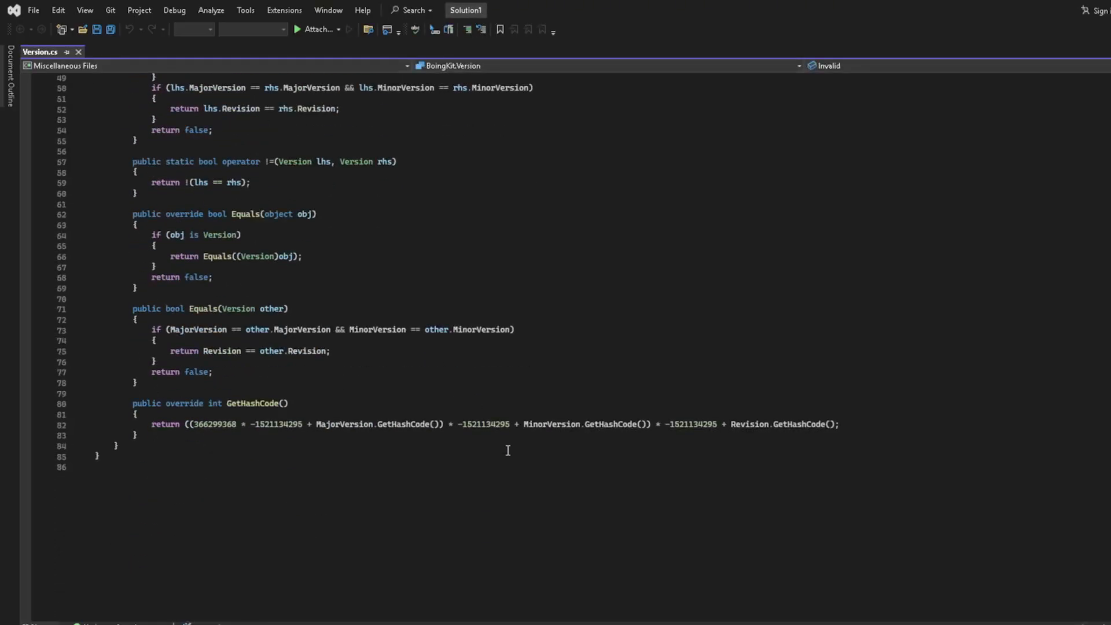
{"action": "scroll", "coordinate": [508, 451], "scroll_direction": "down", "scroll_amount": 2}
{"action": "left_click_drag", "start_coordinate": [147, 371], "coordinate": [98, 331]}
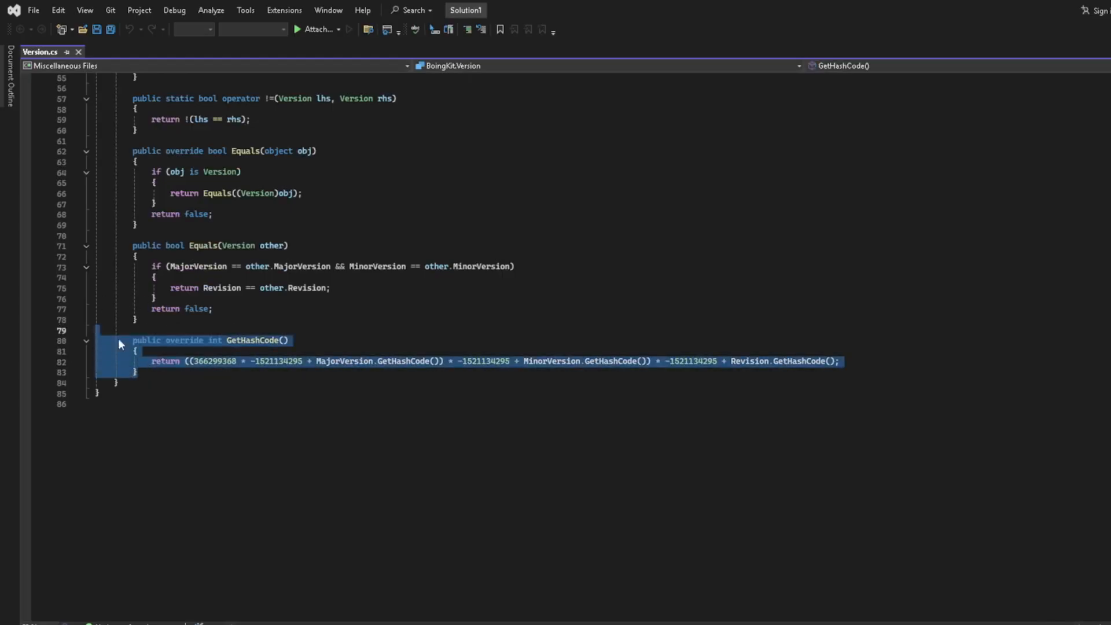
{"action": "key", "text": "BackSpace"}
{"action": "key", "text": "BackSpace"}
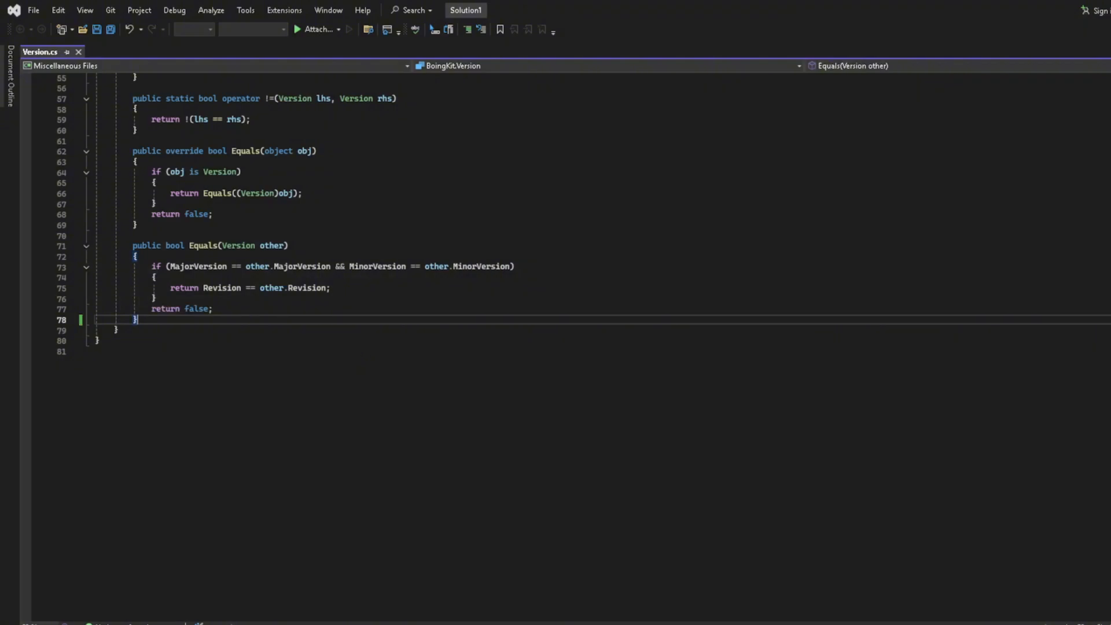
{"action": "key", "text": "alt+Tab"}
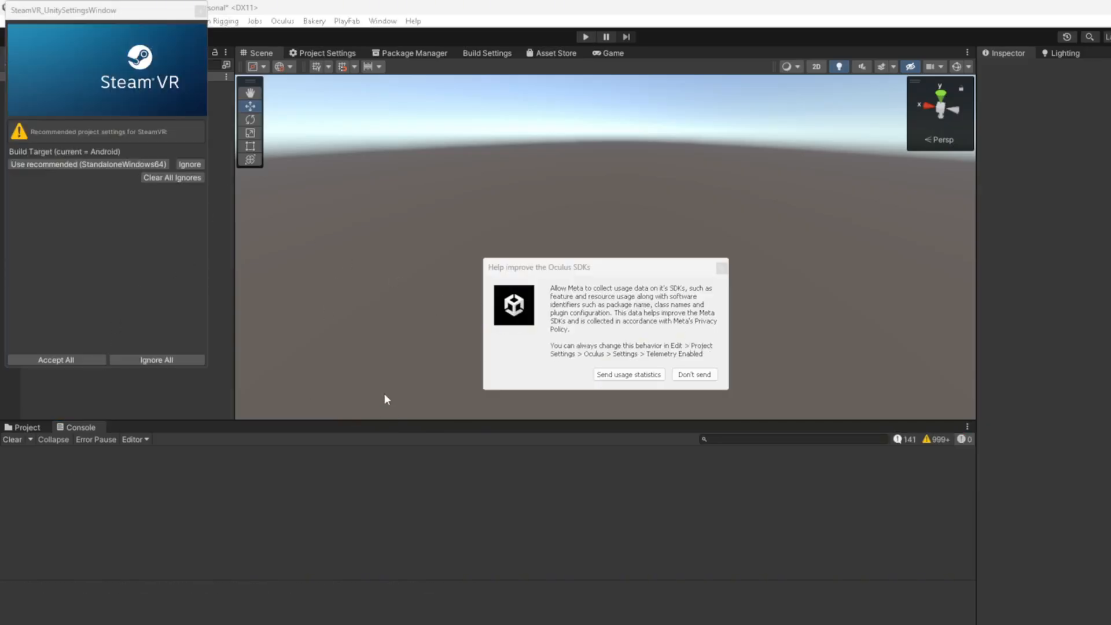
- Allow sending Oculus usage statistics, accept the restart for the OVRPlugin update, and delete the new spatializer plugin
{"action": "left_click", "coordinate": [628, 375]}
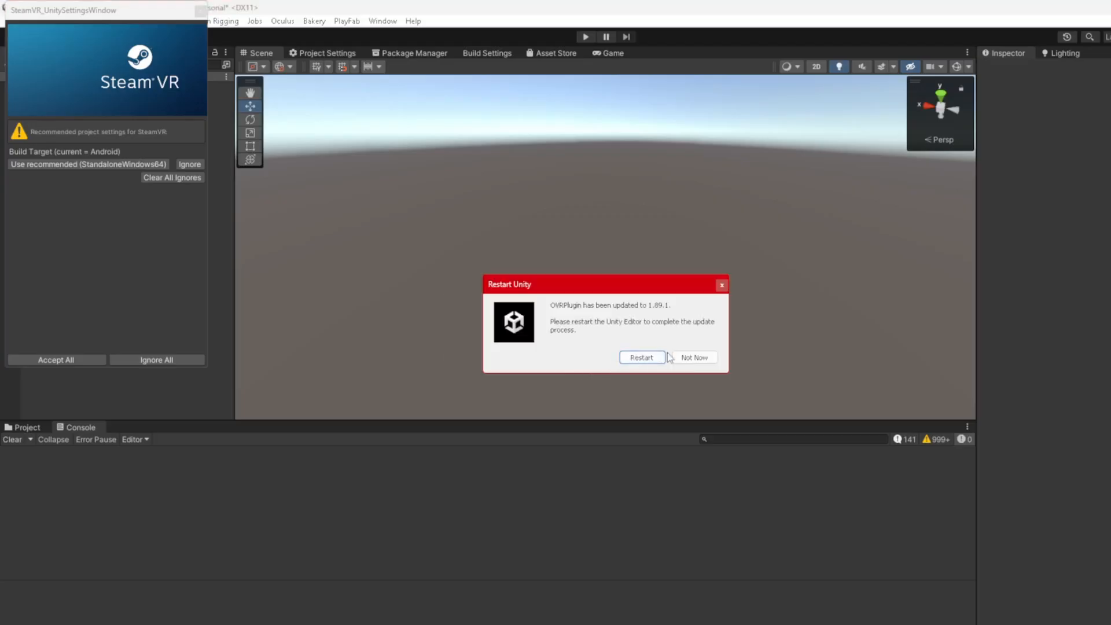
{"action": "left_click", "coordinate": [652, 360]}
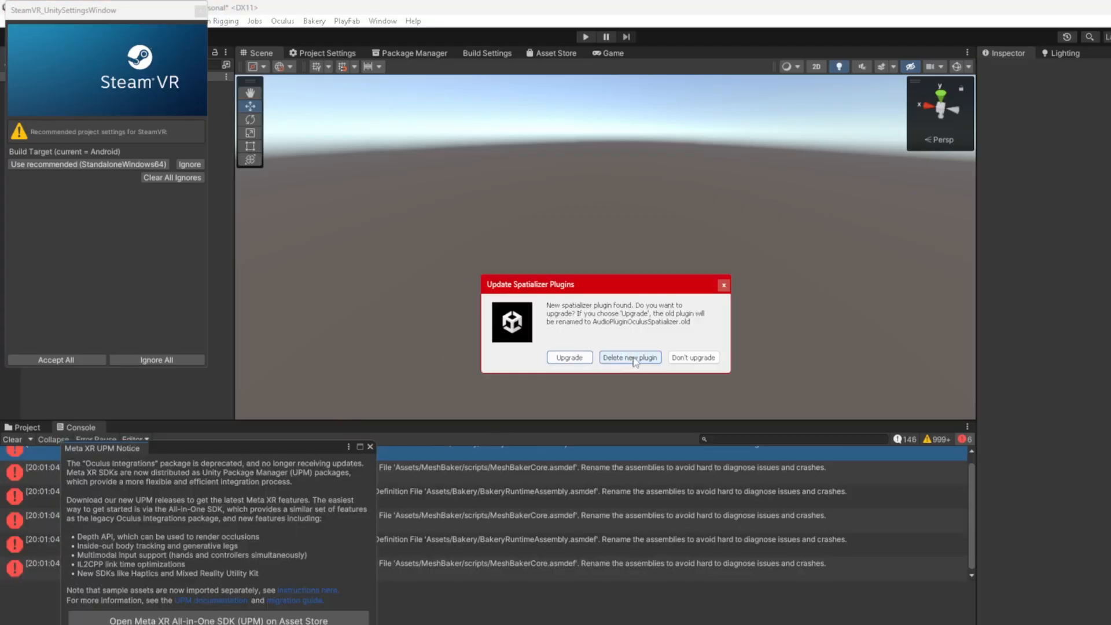
{"action": "left_click", "coordinate": [633, 357]}
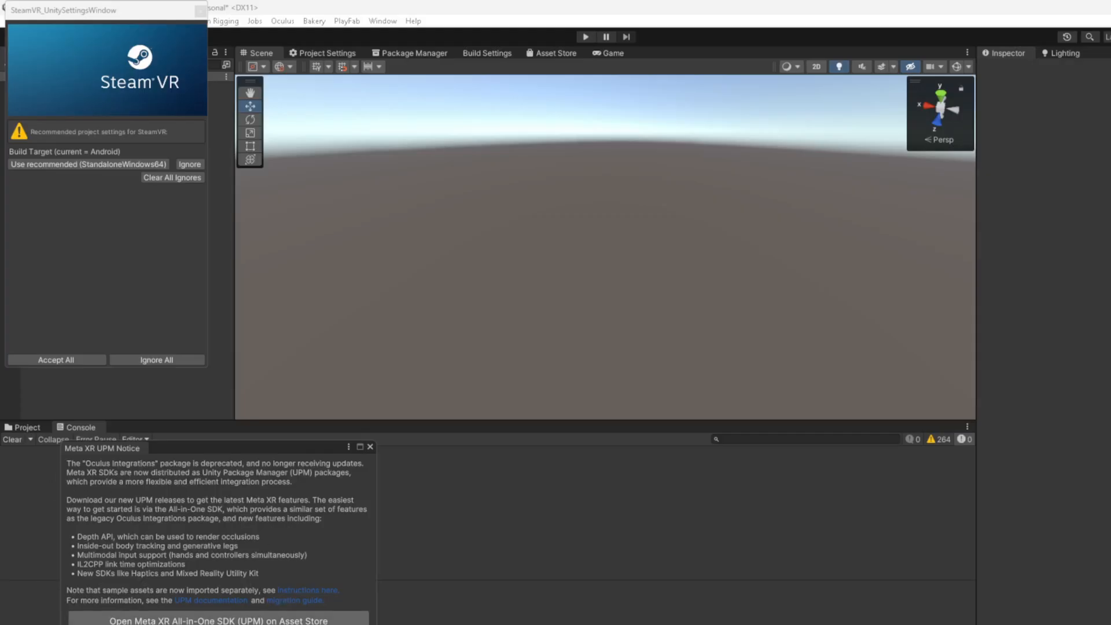
- Close the Meta XR UPM notice and the SteamVR settings window, and show the project's Assets folder
{"action": "left_click", "coordinate": [129, 474]}
{"action": "left_click", "coordinate": [370, 447]}
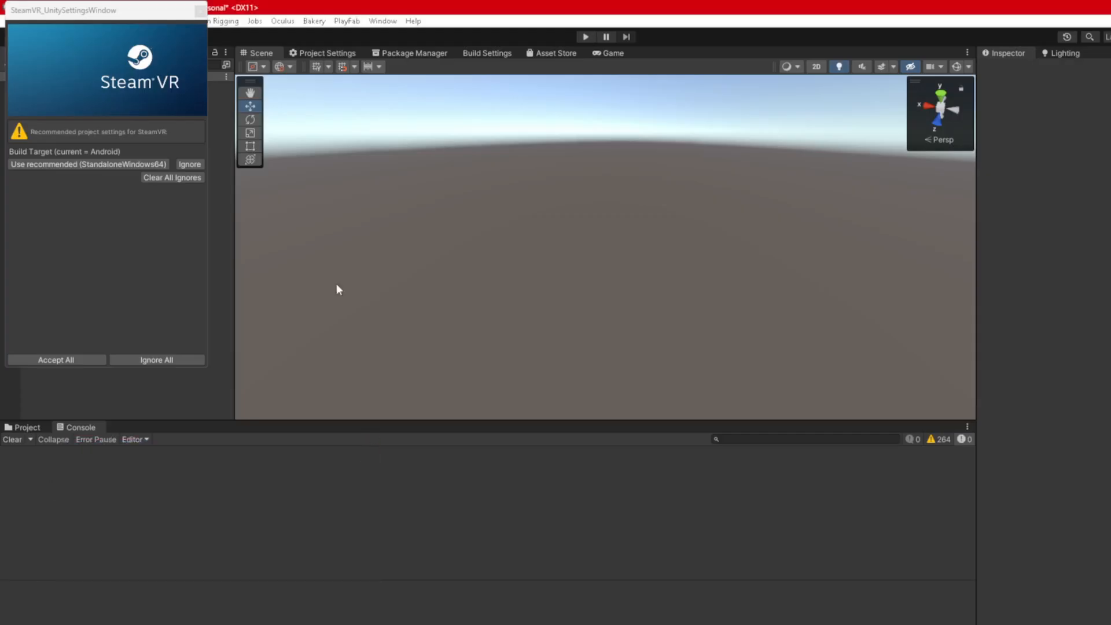
{"action": "left_click", "coordinate": [201, 10]}
{"action": "left_click", "coordinate": [21, 437]}
{"action": "left_click", "coordinate": [24, 429]}
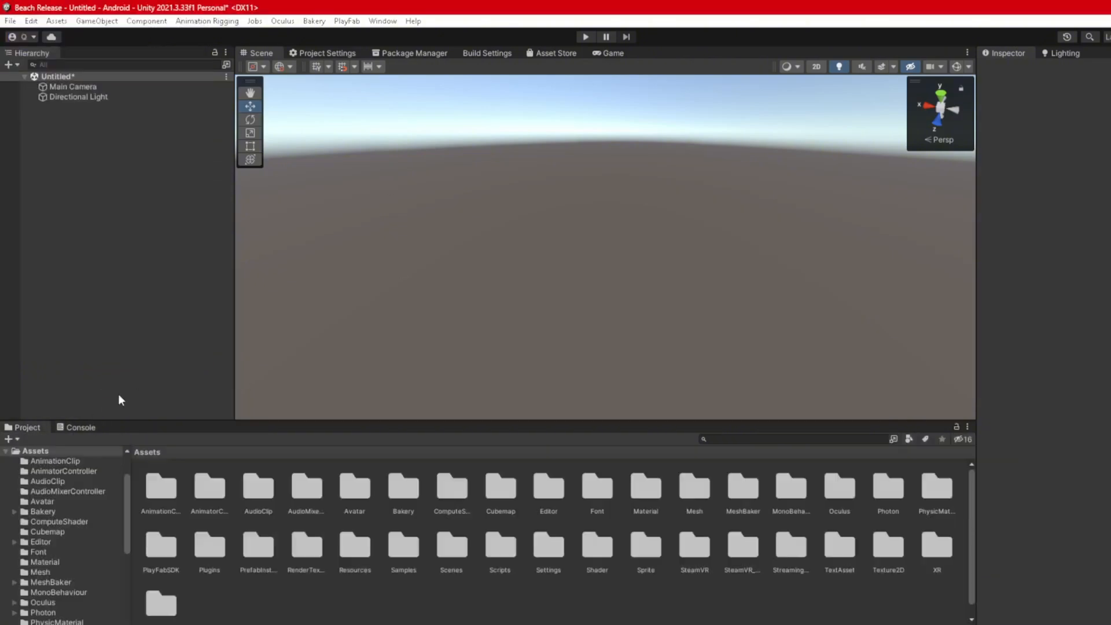
{"action": "right_click_drag", "start_coordinate": [509, 283], "coordinate": [359, 308]}
{"action": "left_click", "coordinate": [75, 427]}
{"action": "left_click", "coordinate": [25, 428]}
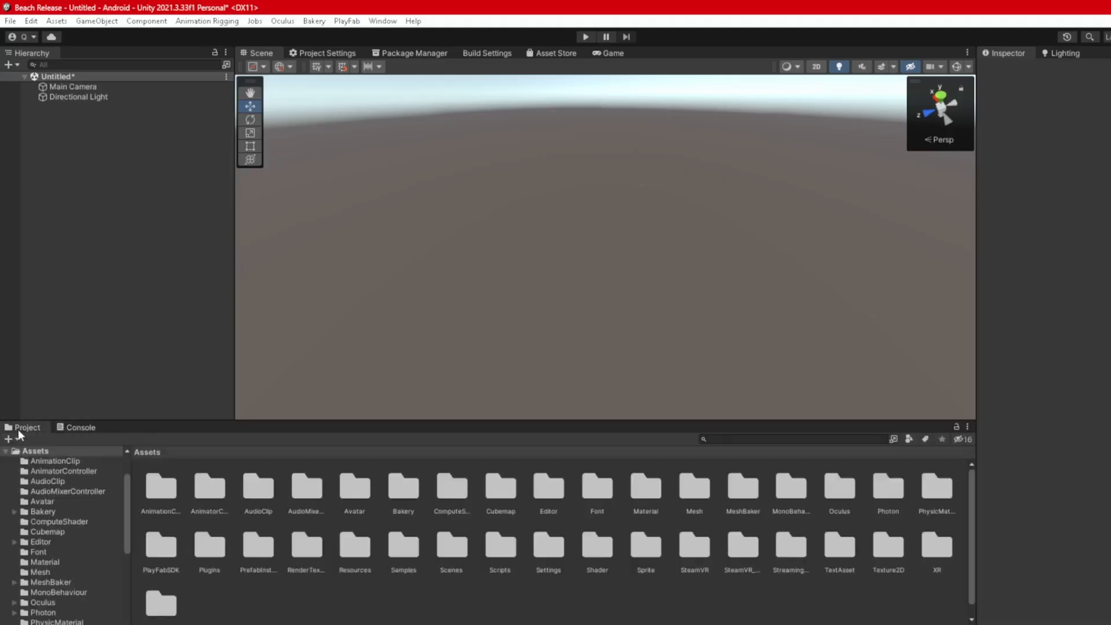
{"action": "right_click_drag", "start_coordinate": [363, 258], "coordinate": [588, 169]}
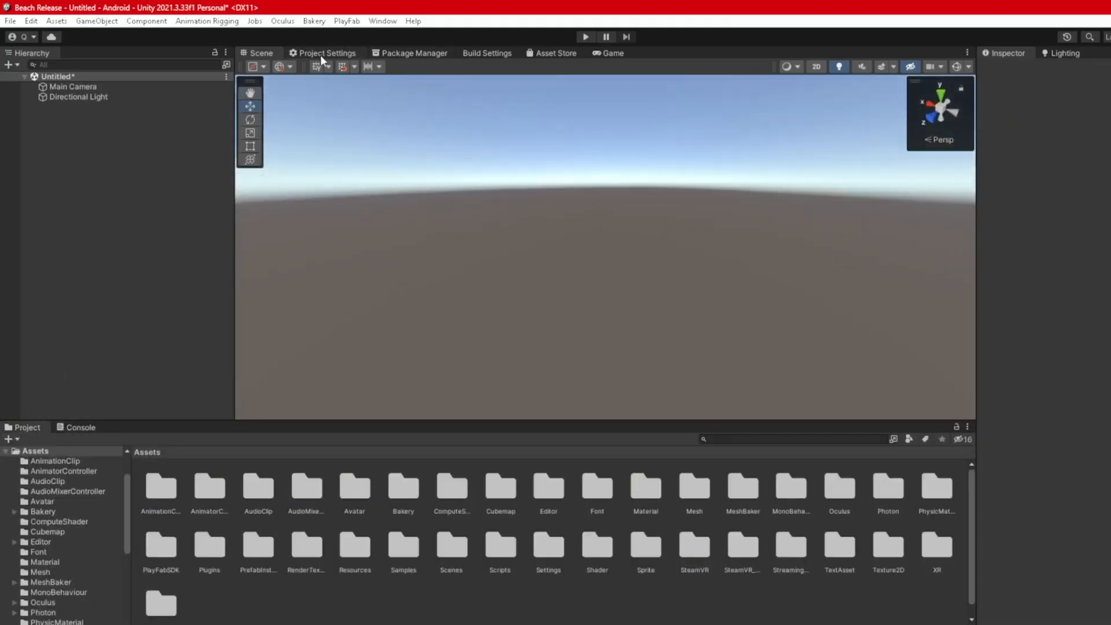
- Import TMP Essentials and TMP Examples & Extras from the TextMesh Pro project settings, closing the SteamVR settings window that reappears
{"action": "left_click", "coordinate": [322, 55]}
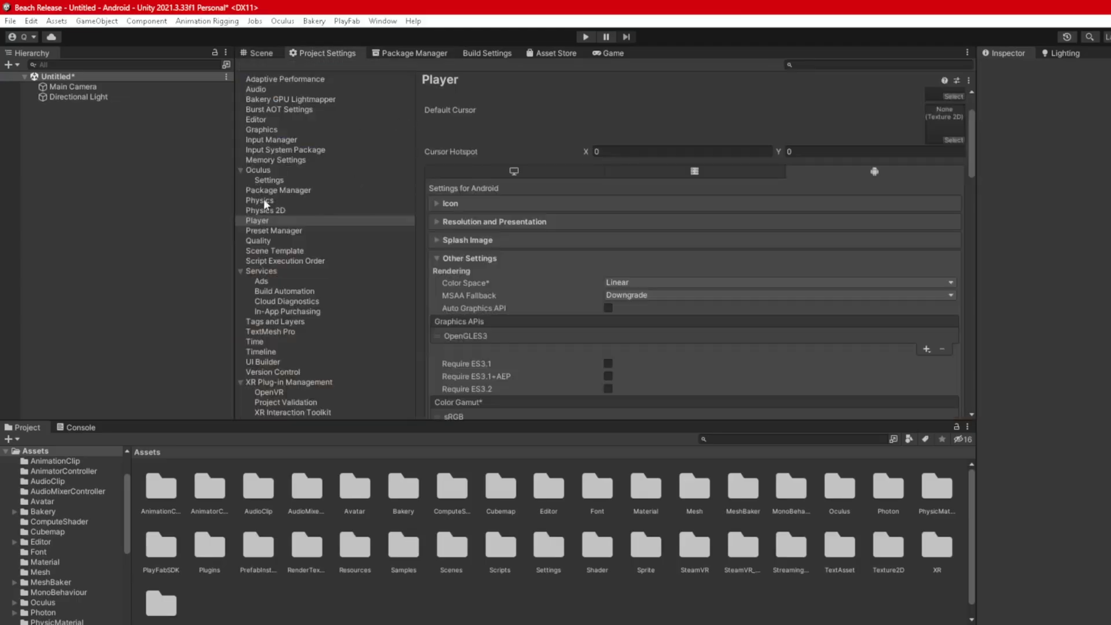
{"action": "left_click", "coordinate": [273, 332]}
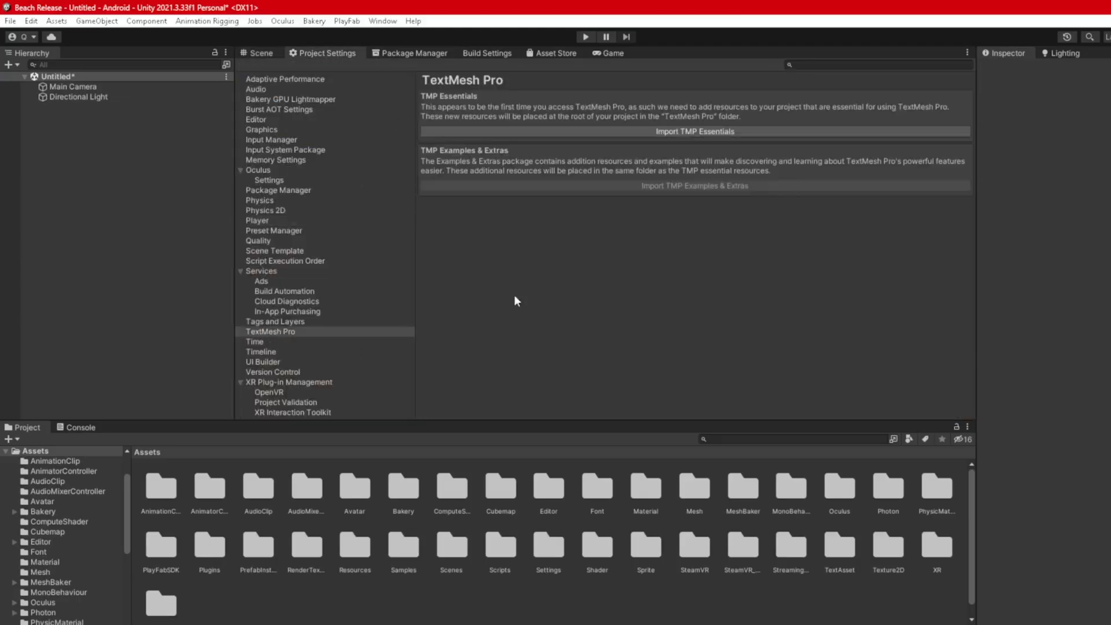
{"action": "left_click", "coordinate": [673, 130]}
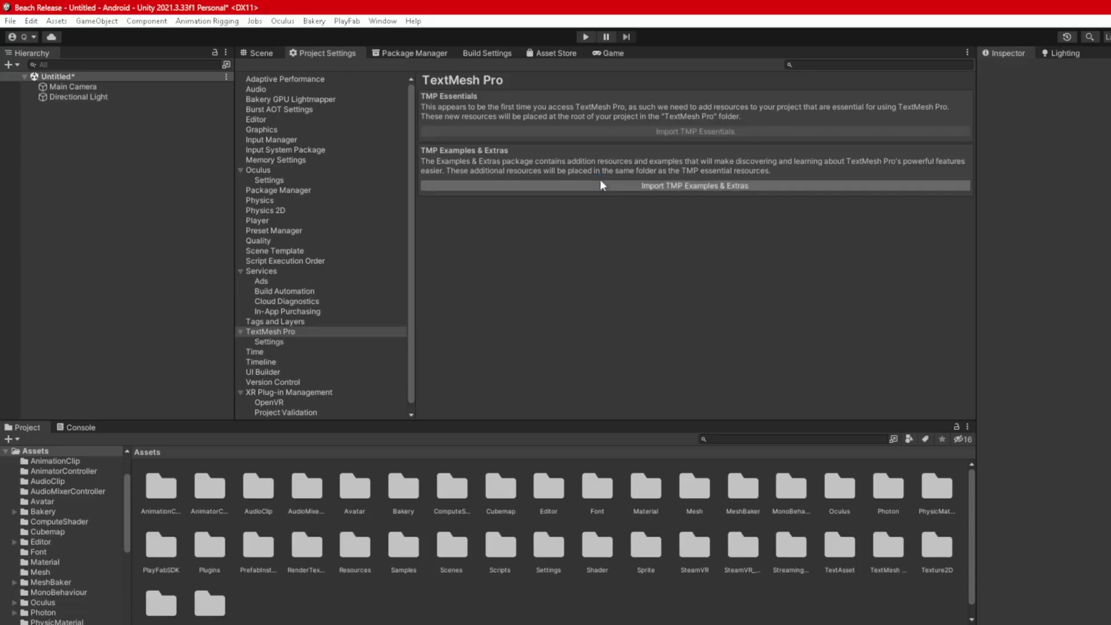
{"action": "left_click", "coordinate": [700, 186]}
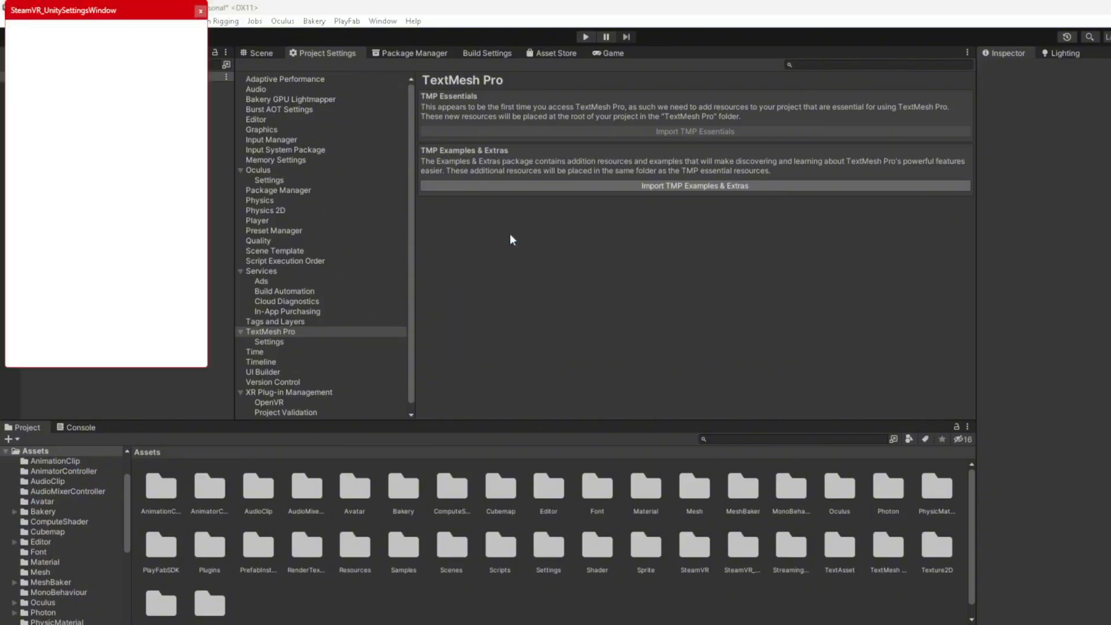
{"action": "left_click", "coordinate": [201, 8]}
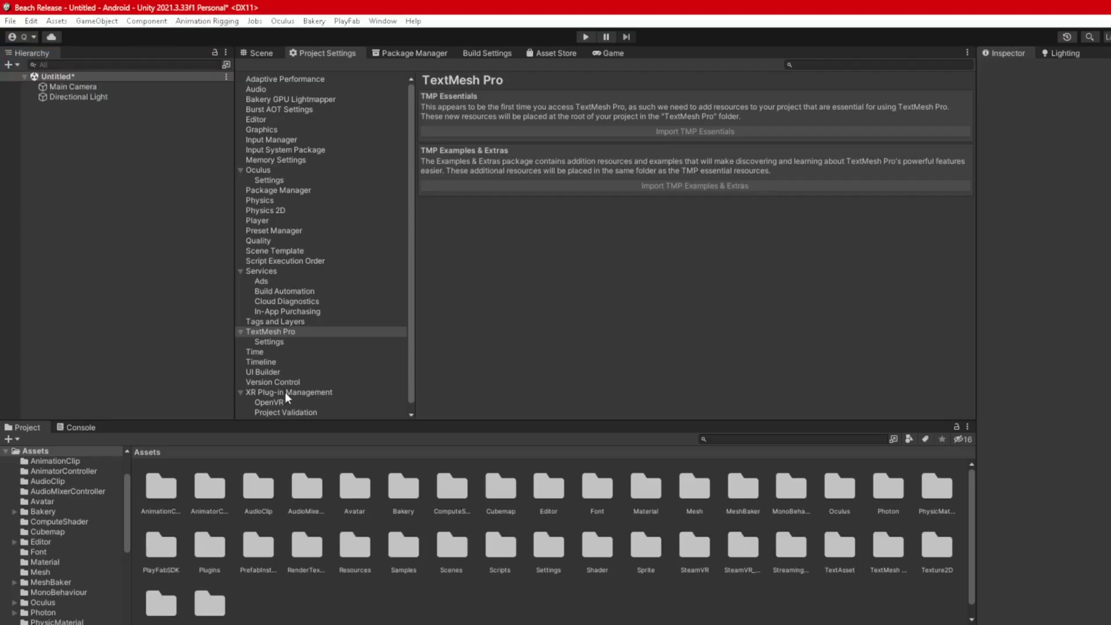
- Enable the Oculus plug-in provider for Android in the XR Plug-in Management settings
{"action": "left_click", "coordinate": [265, 392]}
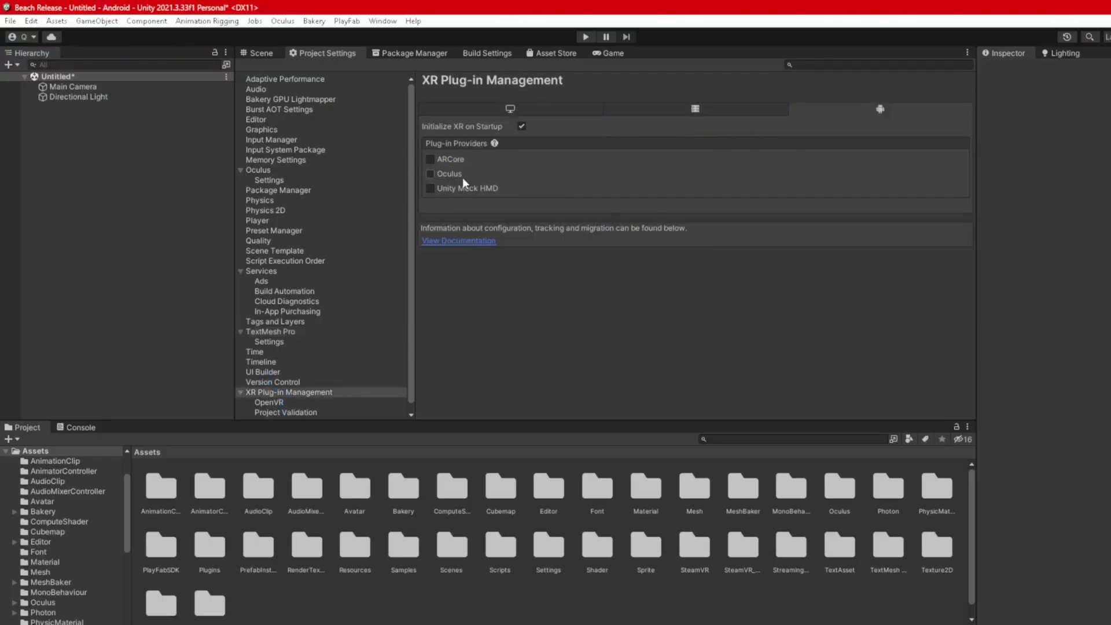
{"action": "left_click", "coordinate": [439, 172]}
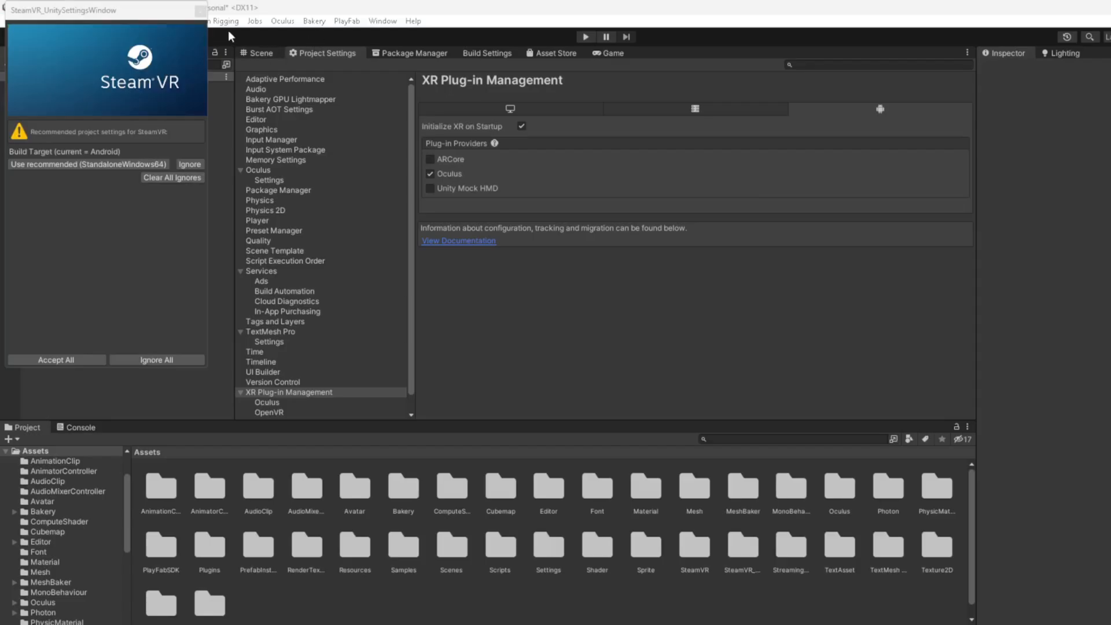
- Clear all SteamVR ignores, ignore the Unity splash screen and build target recommendations, and close the SteamVR settings window
{"action": "left_click_drag", "start_coordinate": [162, 12], "coordinate": [629, 150]}
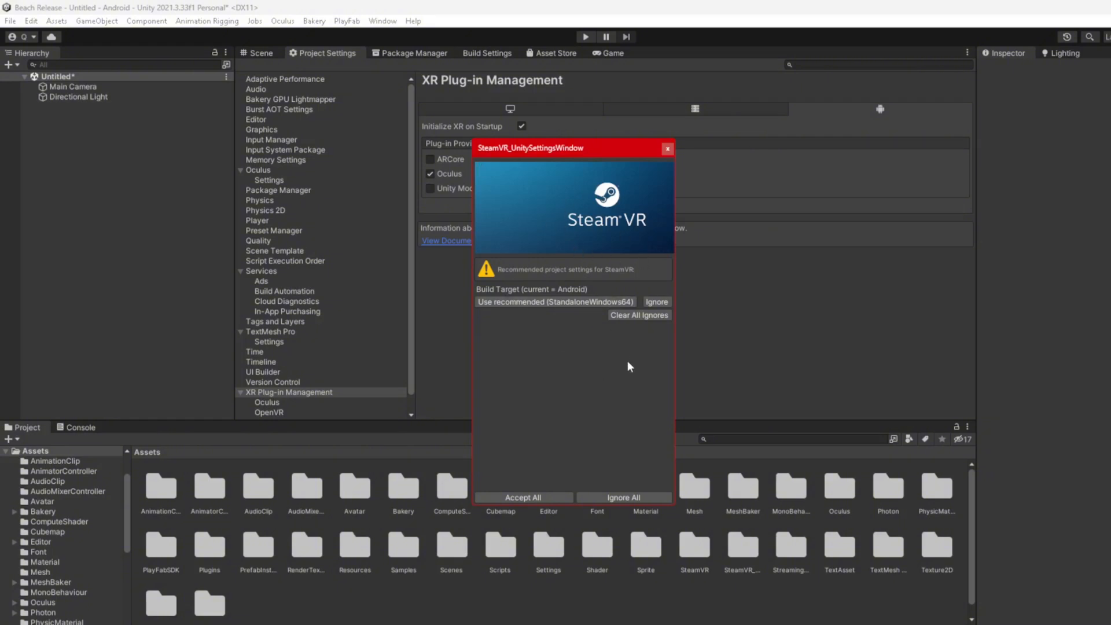
{"action": "left_click", "coordinate": [640, 317]}
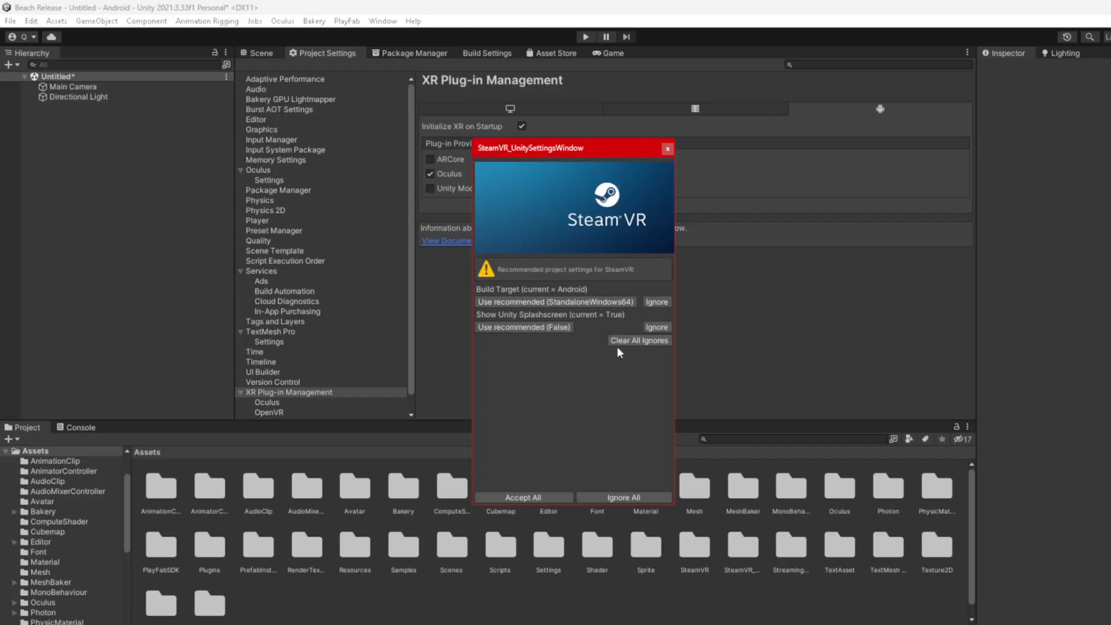
{"action": "left_click", "coordinate": [659, 327]}
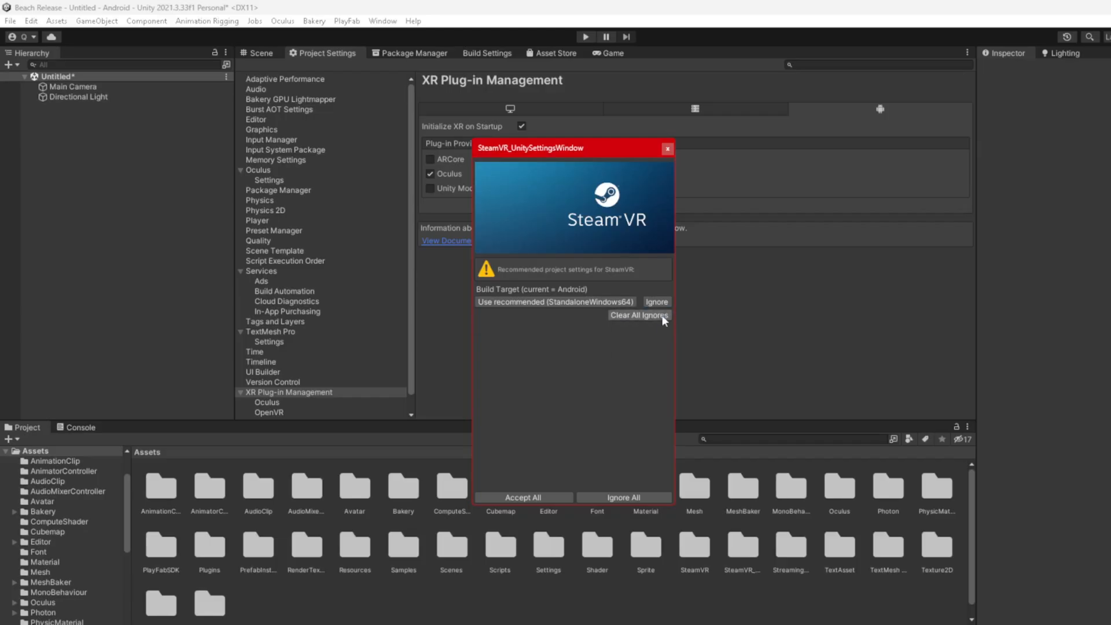
{"action": "left_click", "coordinate": [660, 303]}
{"action": "left_click", "coordinate": [573, 497]}
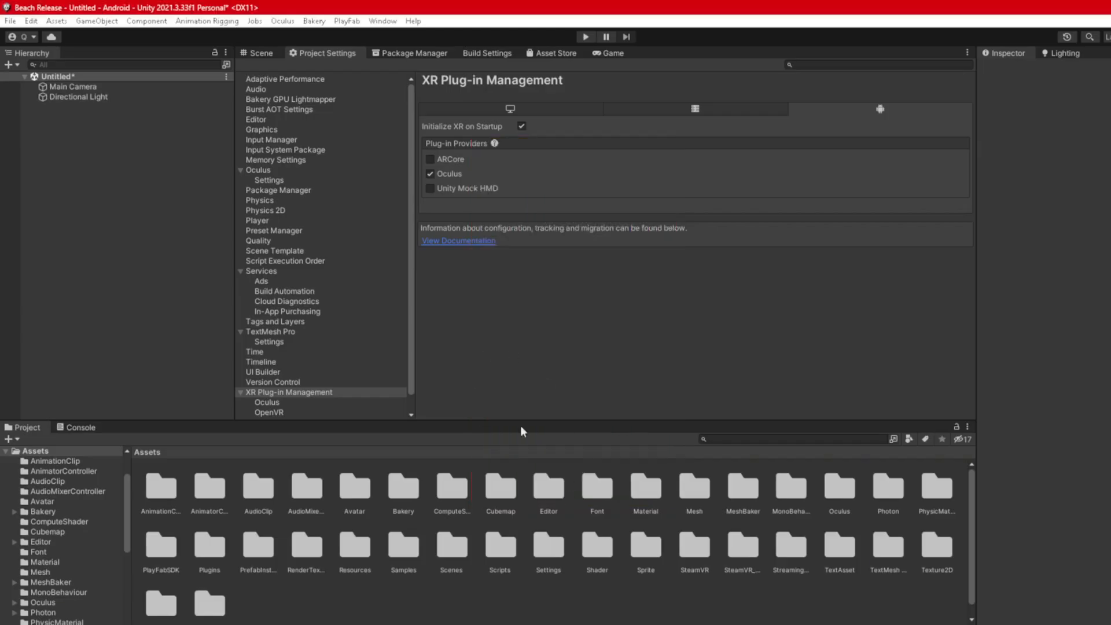
- Enable the OpenVR Loader plug-in provider for the desktop platform in XR Plug-in Management
{"action": "left_click", "coordinate": [510, 110]}
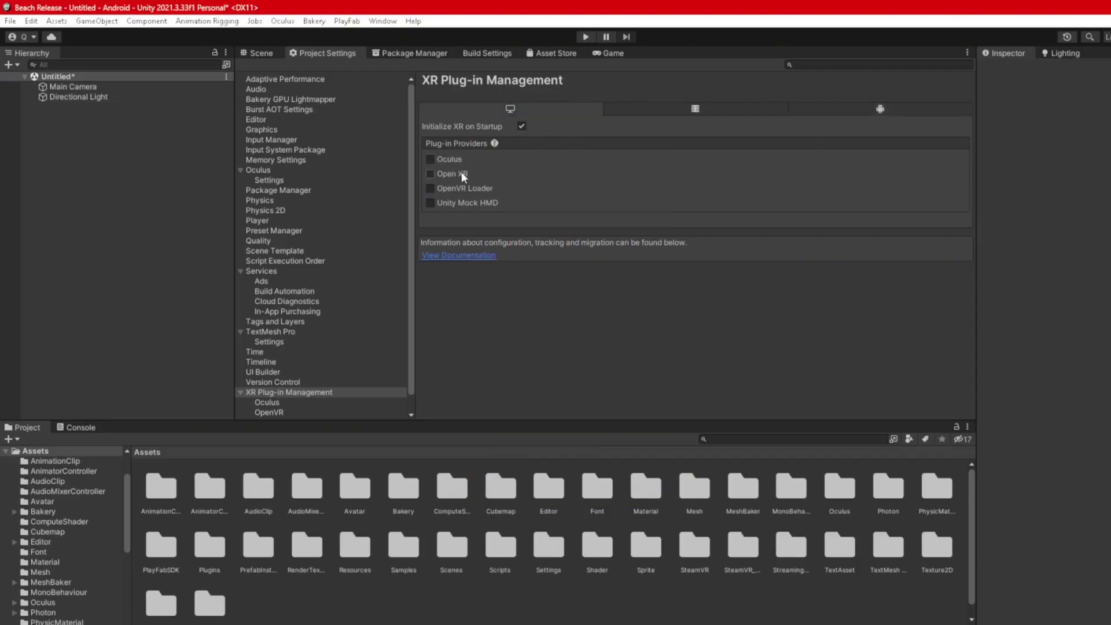
{"action": "left_click", "coordinate": [451, 189]}
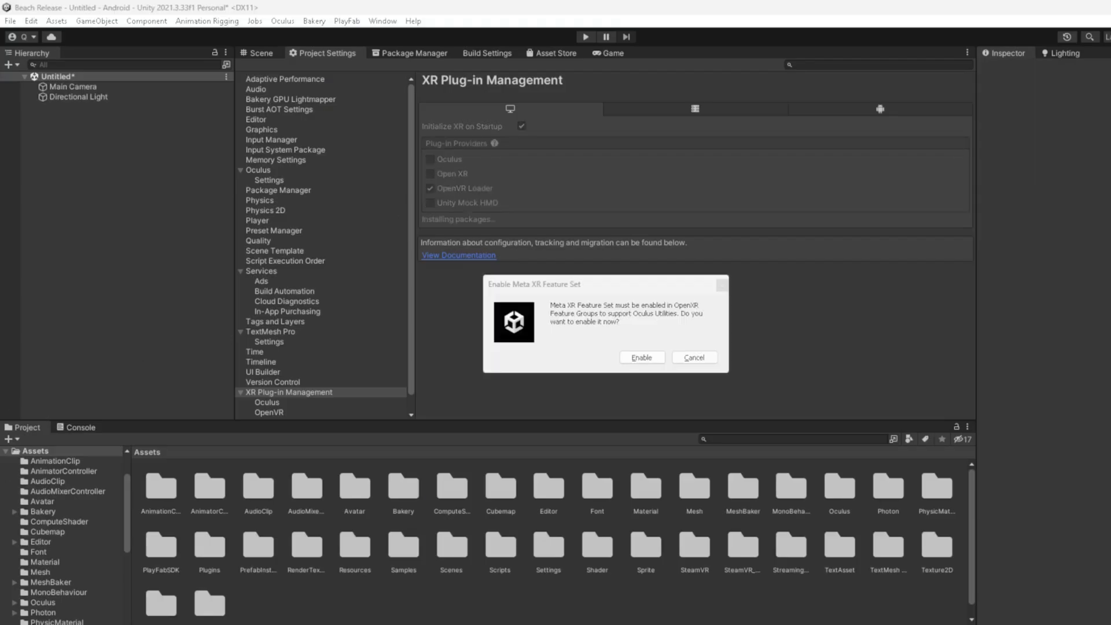
- Enable the Meta XR Feature Set for OpenXR on the desktop platform and return to the XR plug-in providers
{"action": "left_click", "coordinate": [658, 361]}
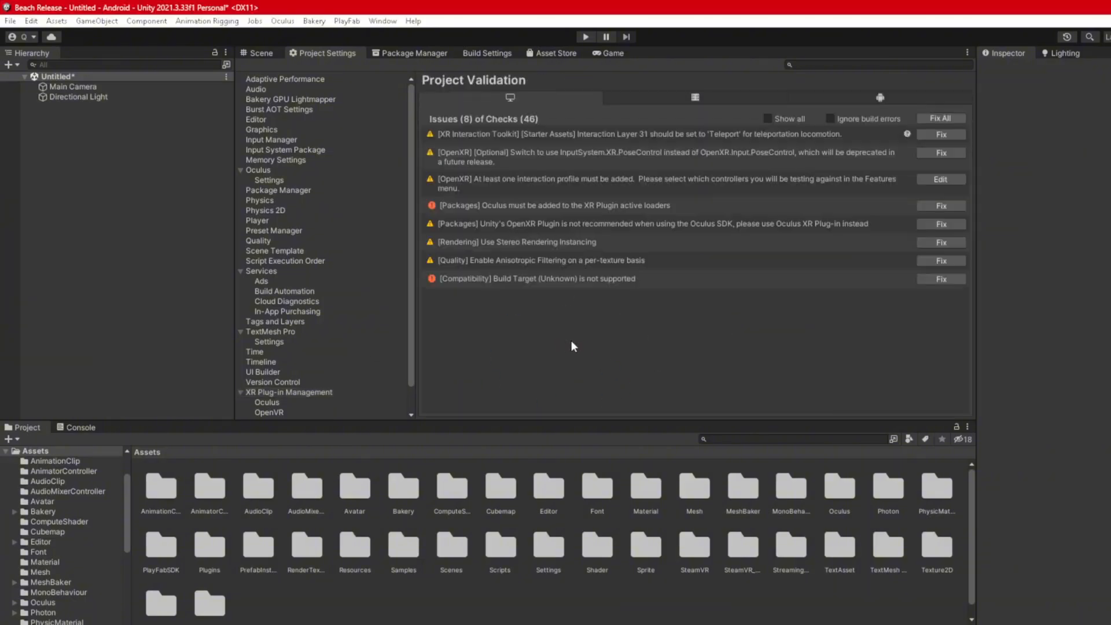
{"action": "left_click", "coordinate": [310, 393]}
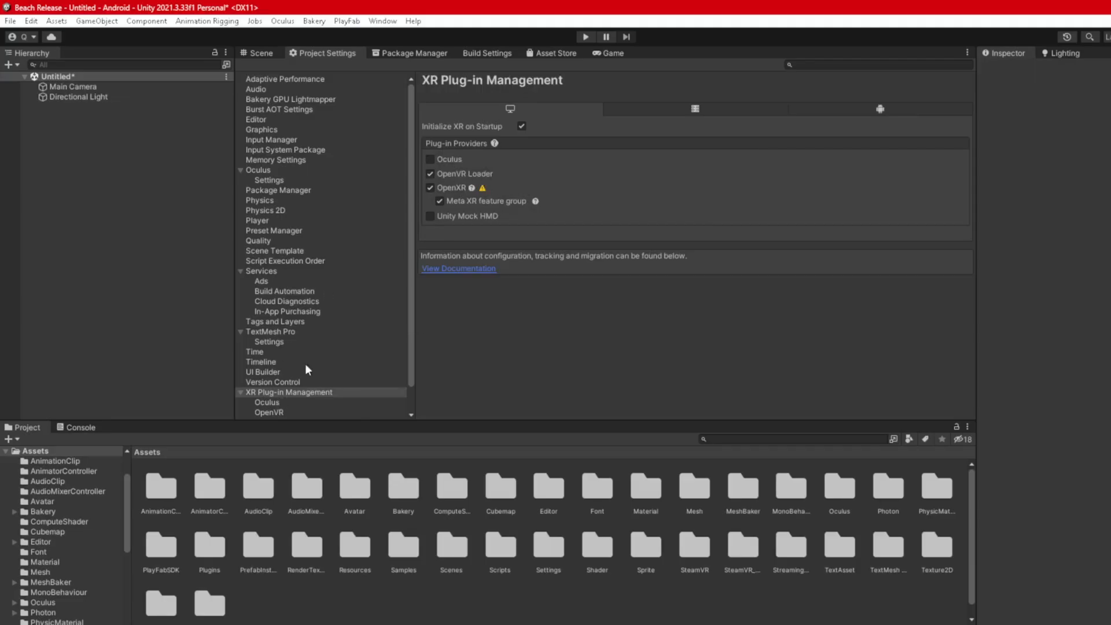
- Set the Oculus Stereo Rendering Mode to Multi Pass for both the desktop and Android platforms
{"action": "left_click", "coordinate": [278, 403]}
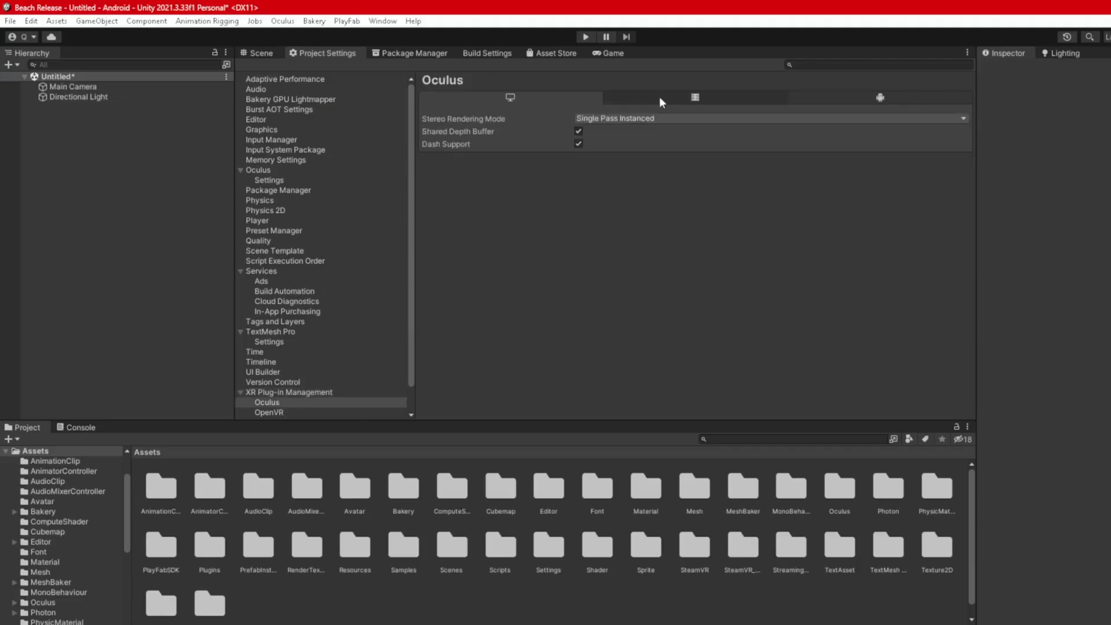
{"action": "left_click", "coordinate": [626, 119]}
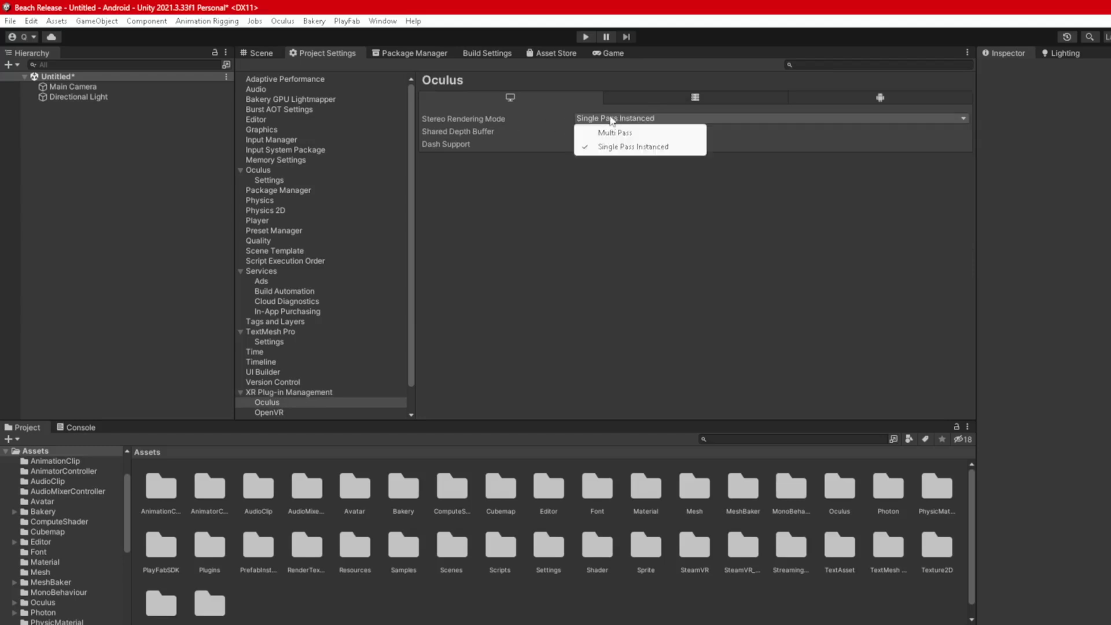
{"action": "left_click", "coordinate": [614, 134]}
{"action": "left_click", "coordinate": [880, 97]}
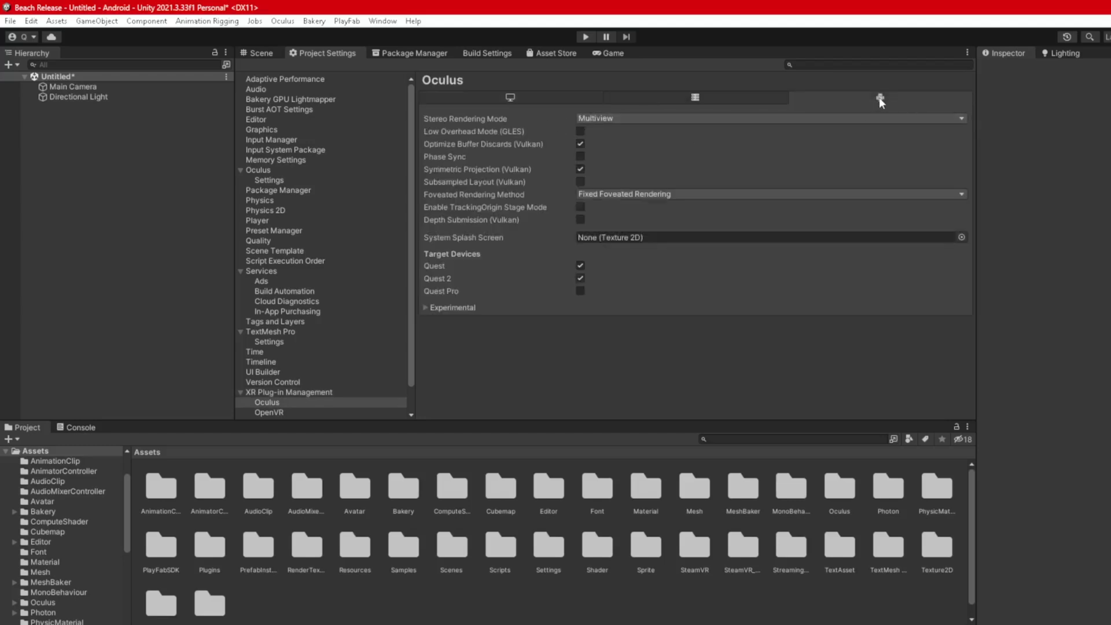
{"action": "left_click", "coordinate": [631, 118]}
{"action": "left_click", "coordinate": [616, 133]}
- Set the OpenXR Render Mode to Multi-pass for the desktop platform
{"action": "scroll", "coordinate": [271, 389], "scroll_direction": "down", "scroll_amount": 1}
{"action": "left_click", "coordinate": [271, 394]}
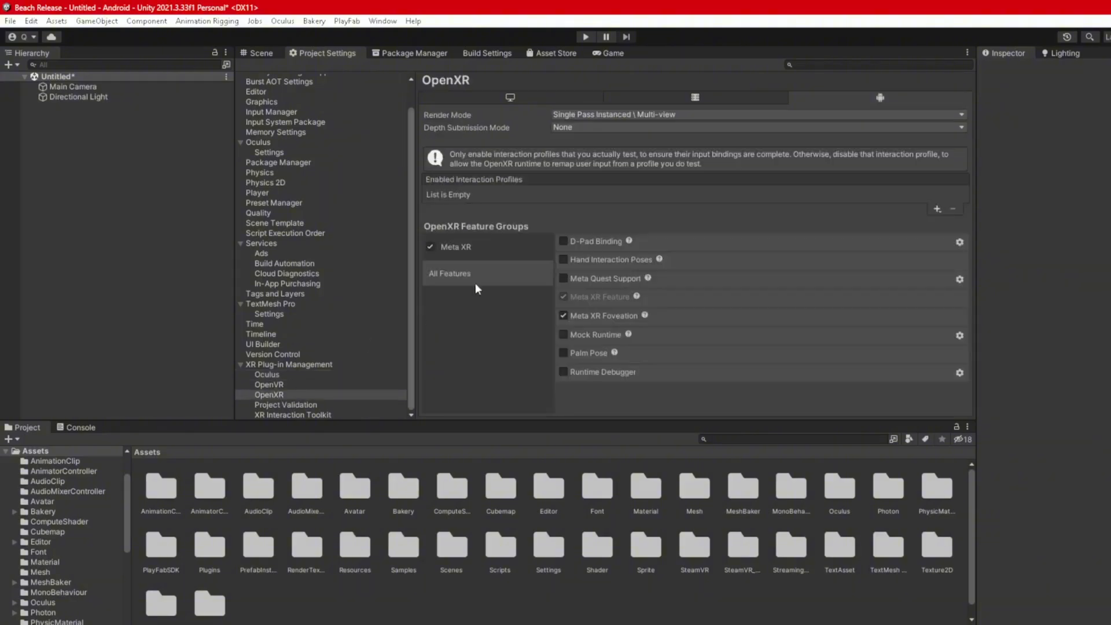
{"action": "left_click", "coordinate": [557, 104]}
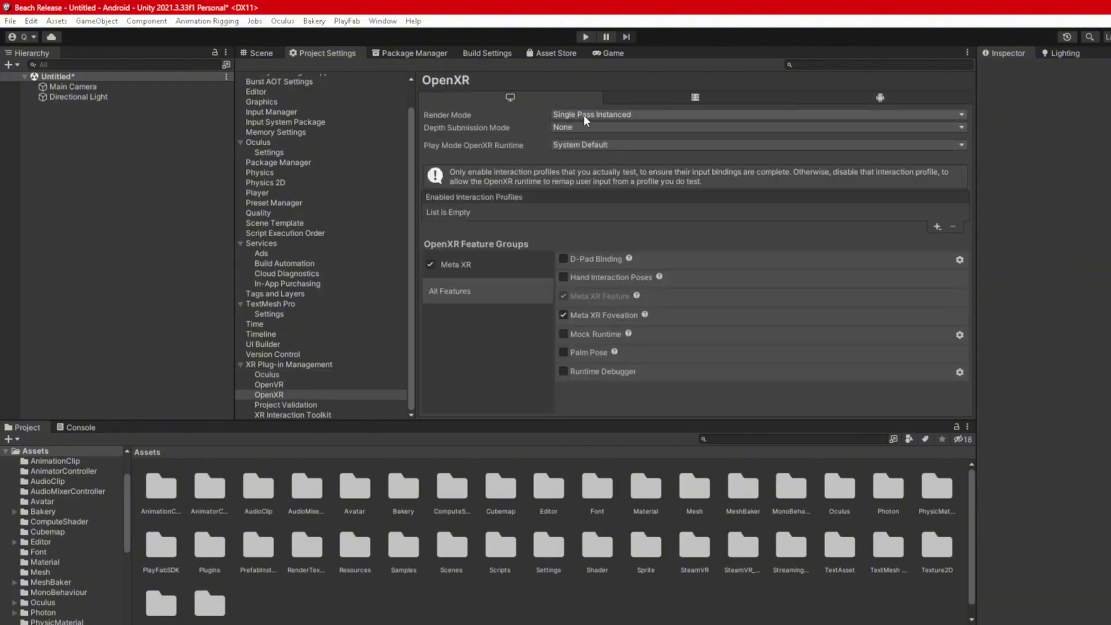
{"action": "left_click", "coordinate": [584, 114]}
{"action": "left_click", "coordinate": [599, 131]}
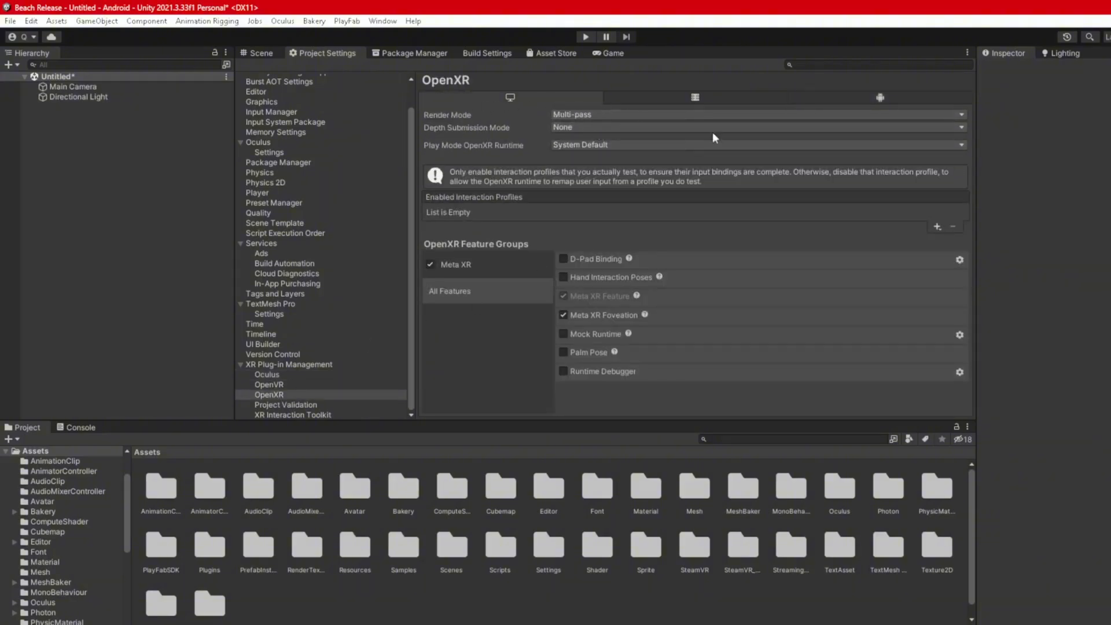
- Add the Valve Index, Oculus Touch and Meta Quest Touch Pro controller profiles to the desktop OpenXR interaction profiles
{"action": "left_click", "coordinate": [938, 226]}
{"action": "left_click", "coordinate": [979, 368]}
{"action": "left_click", "coordinate": [935, 226]}
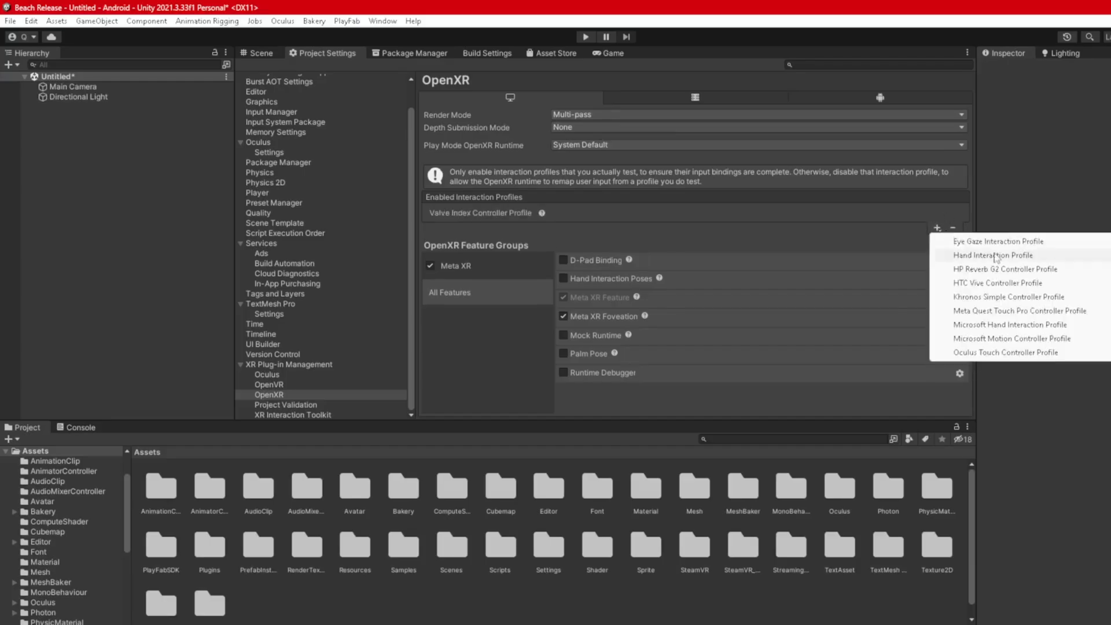
{"action": "left_click", "coordinate": [990, 353]}
{"action": "left_click", "coordinate": [938, 243]}
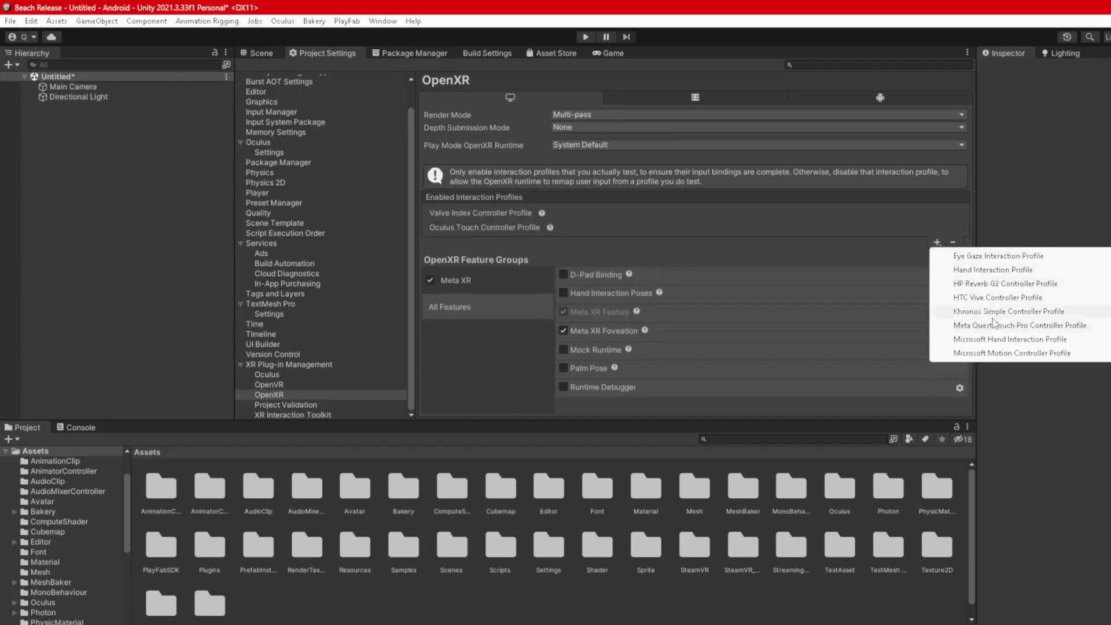
{"action": "left_click", "coordinate": [1020, 326]}
- For Android OpenXR, set Render Mode to Multi-pass and add the Oculus Touch and Meta Quest Touch Pro controller profiles
{"action": "left_click", "coordinate": [877, 99]}
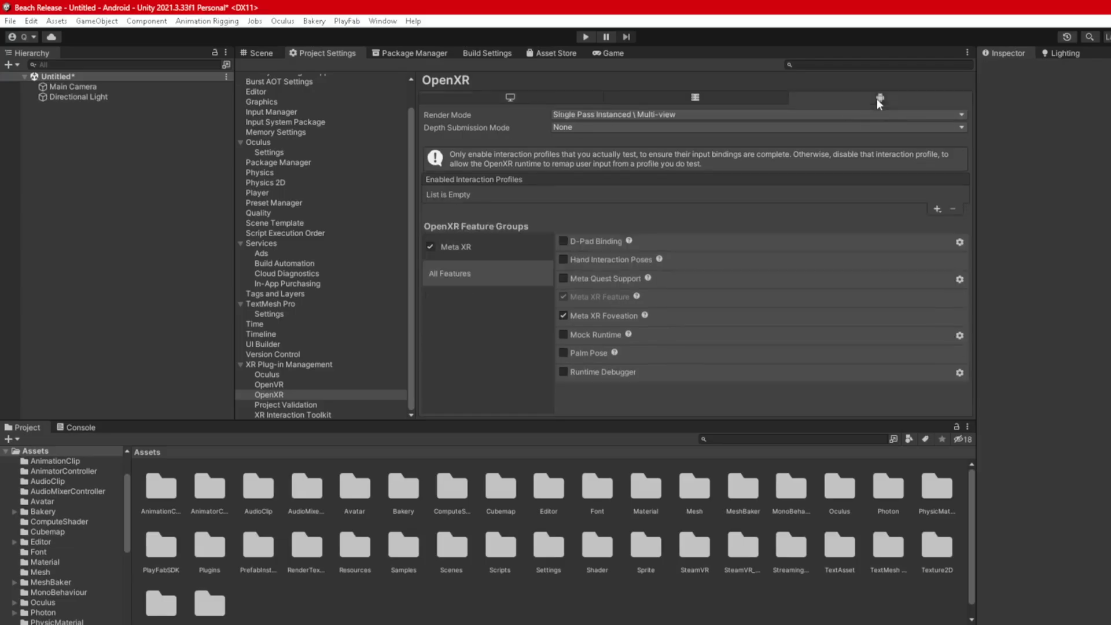
{"action": "left_click", "coordinate": [640, 114]}
{"action": "left_click", "coordinate": [602, 122]}
{"action": "left_click", "coordinate": [938, 209]}
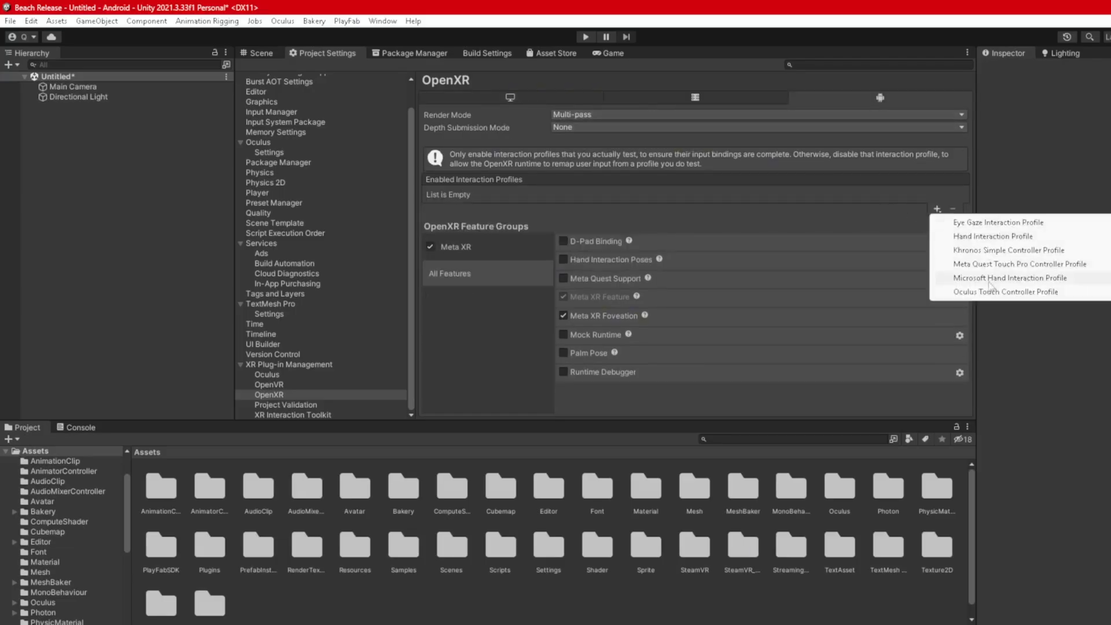
{"action": "left_click", "coordinate": [984, 292]}
{"action": "left_click", "coordinate": [938, 210]}
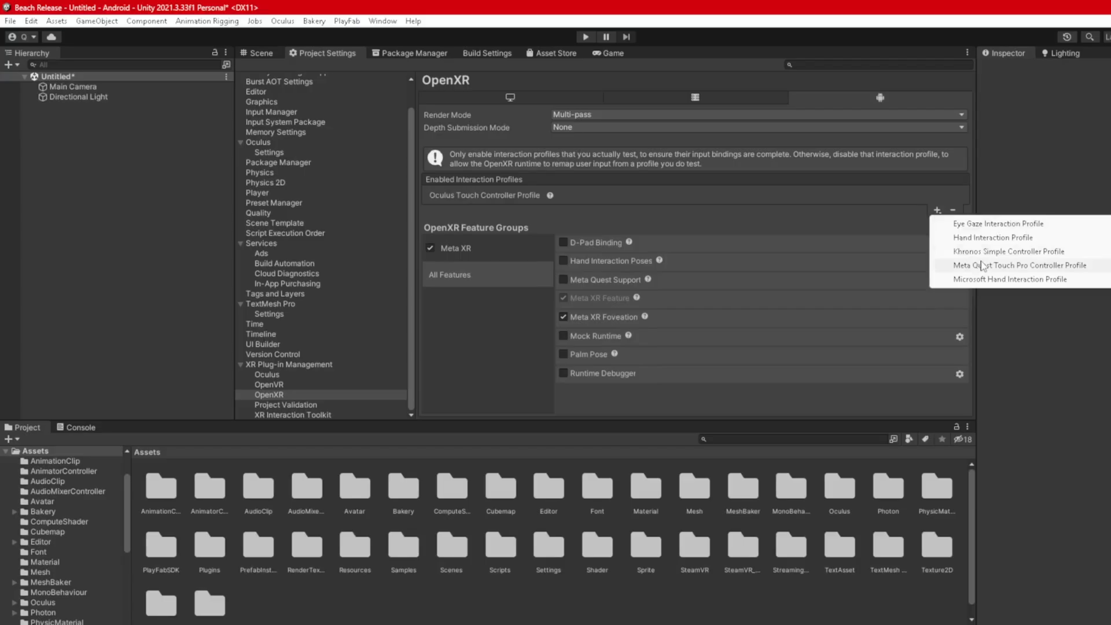
{"action": "left_click", "coordinate": [982, 266]}
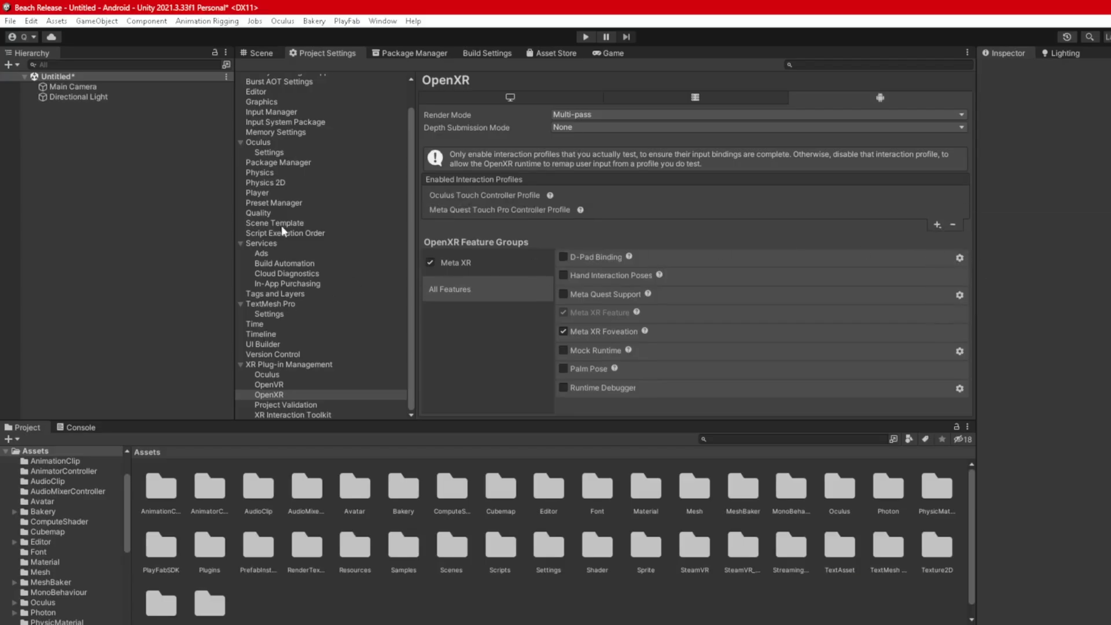
- Apply all recommended items in the Oculus Project Setup Tool for the desktop and Android platforms
{"action": "left_click", "coordinate": [266, 141]}
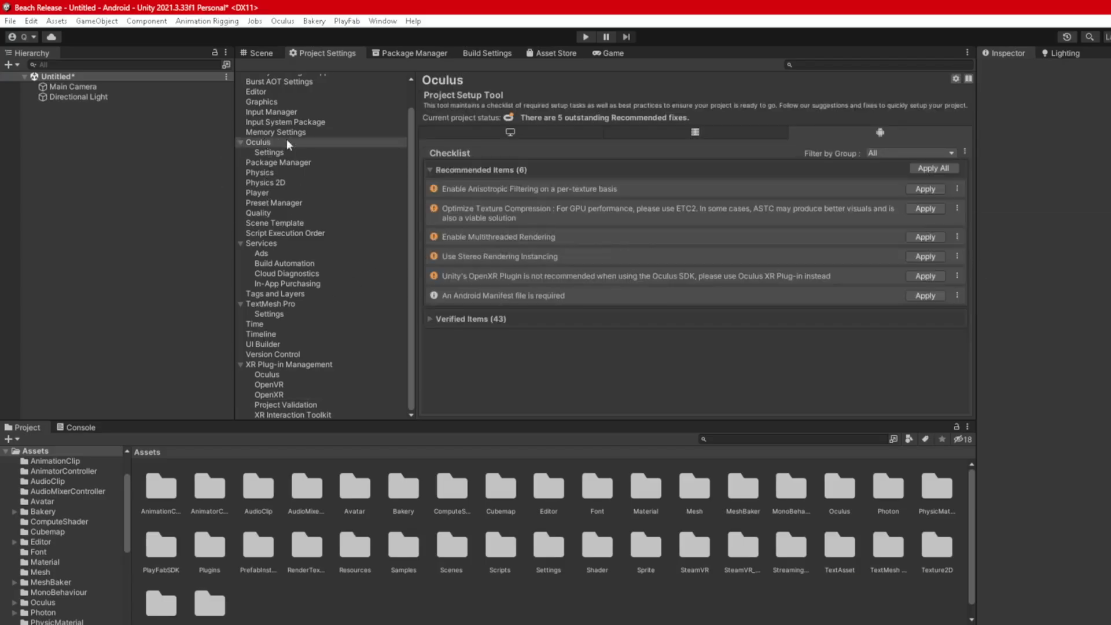
{"action": "left_click", "coordinate": [540, 131]}
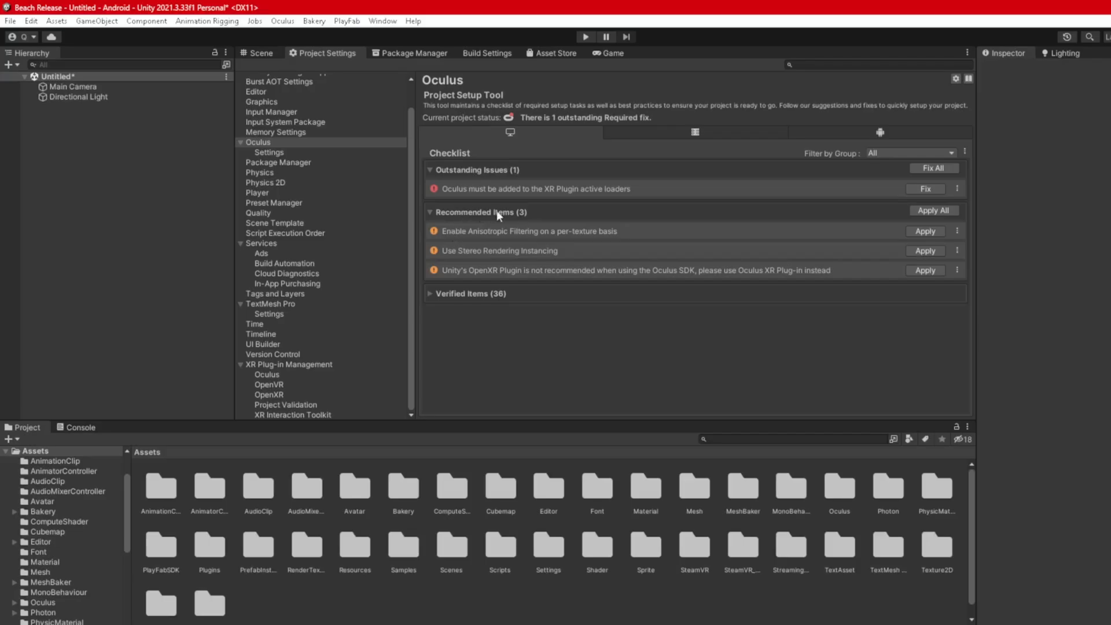
{"action": "left_click", "coordinate": [938, 210]}
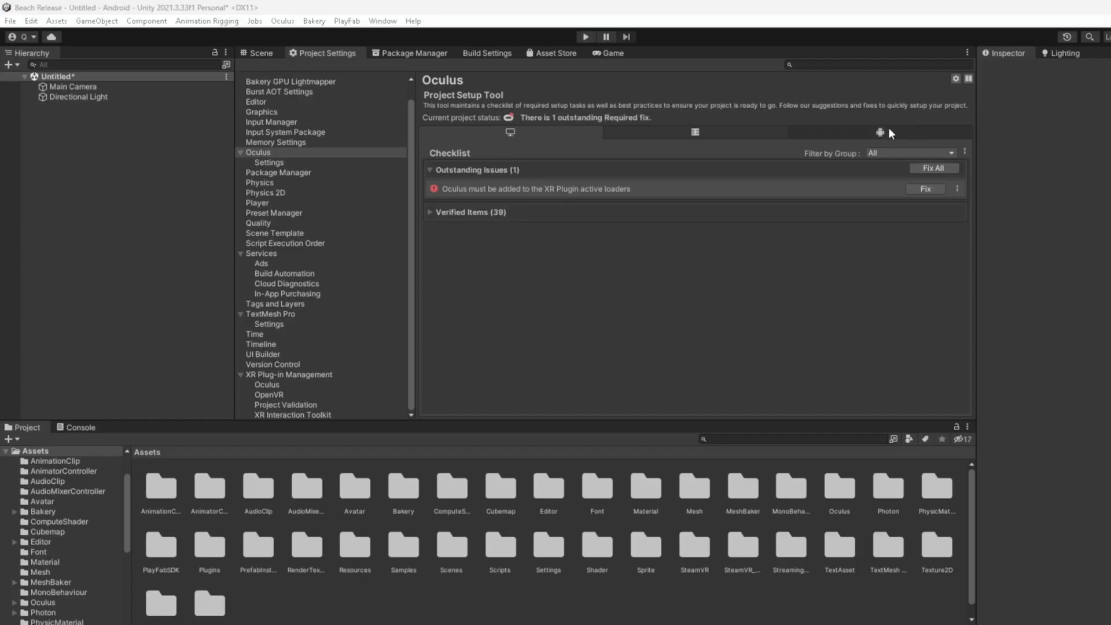
{"action": "left_click", "coordinate": [889, 132]}
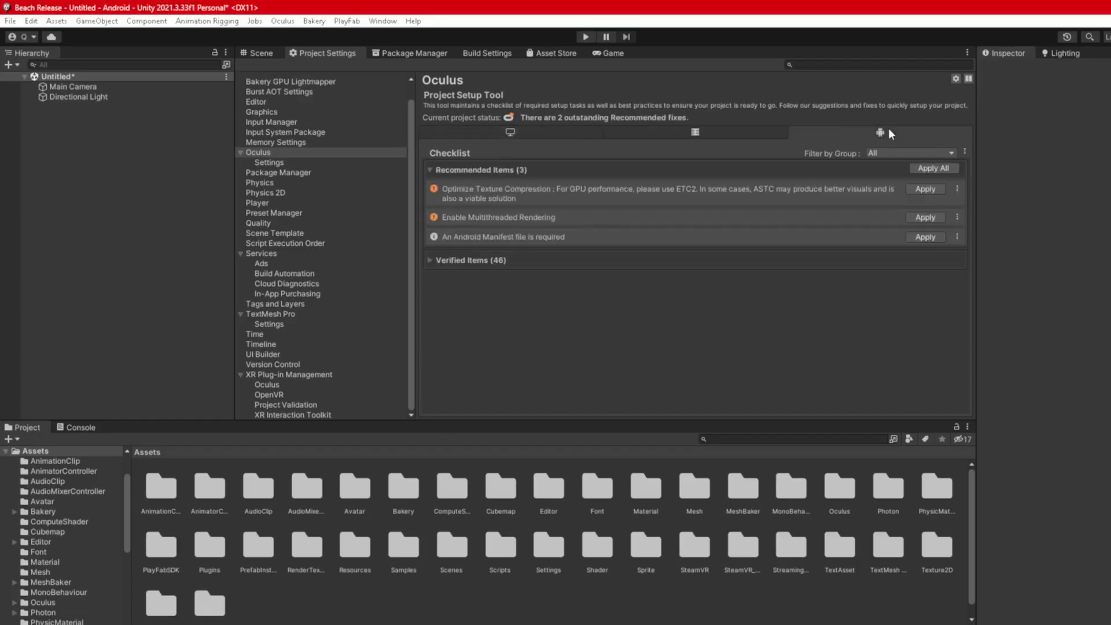
{"action": "left_click", "coordinate": [935, 170]}
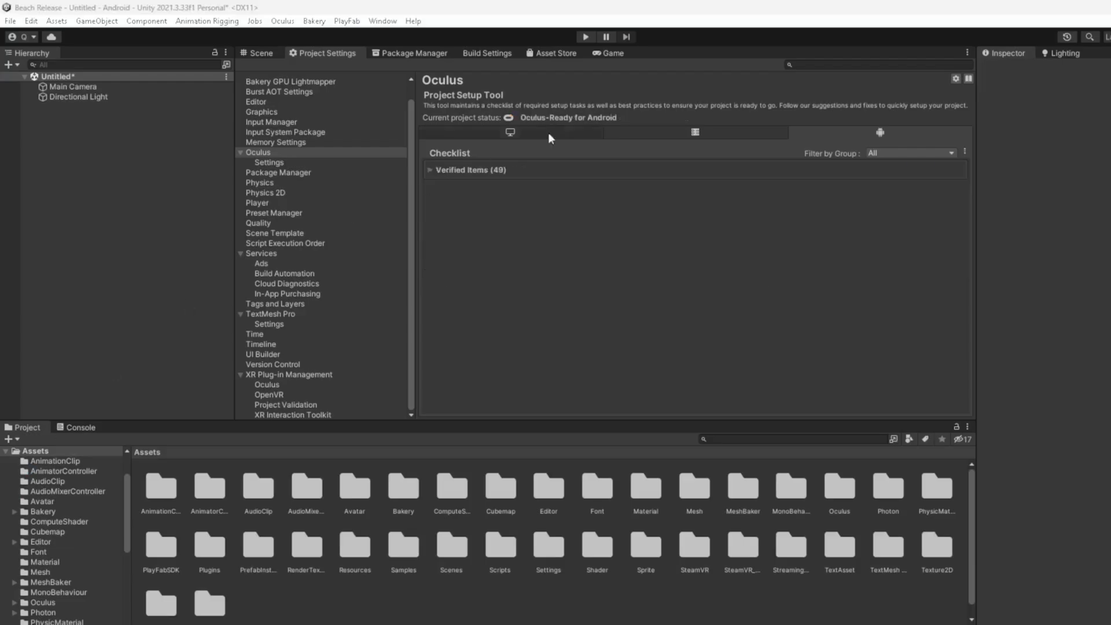
- Re-enable the OpenXR plug-in provider for the desktop platform and check the plug-in providers selected for Android
{"action": "left_click", "coordinate": [287, 375]}
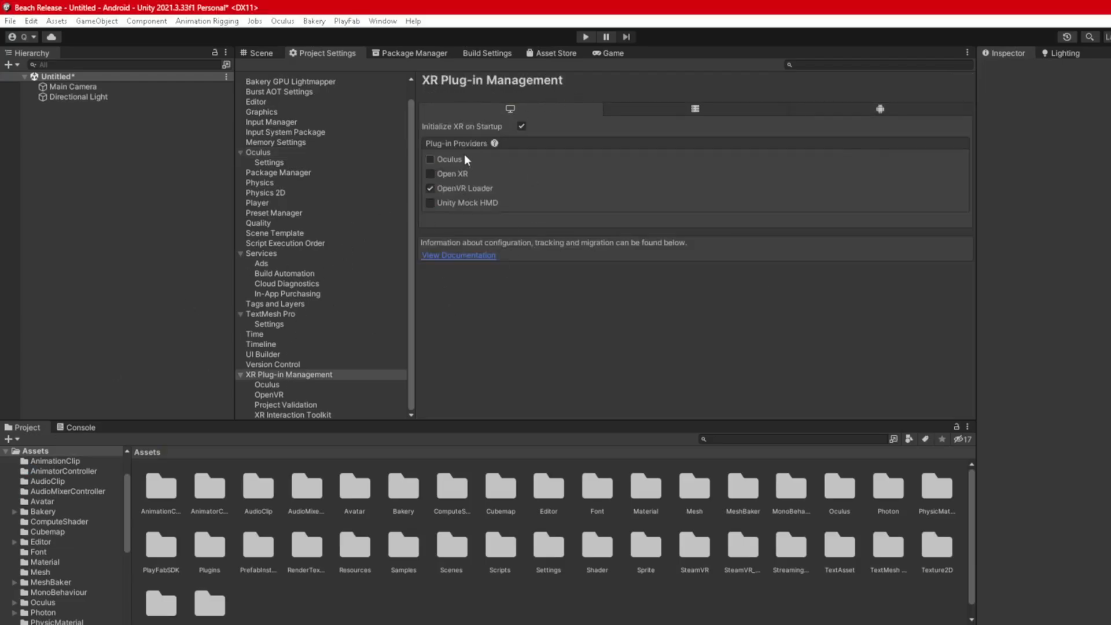
{"action": "left_click", "coordinate": [463, 173]}
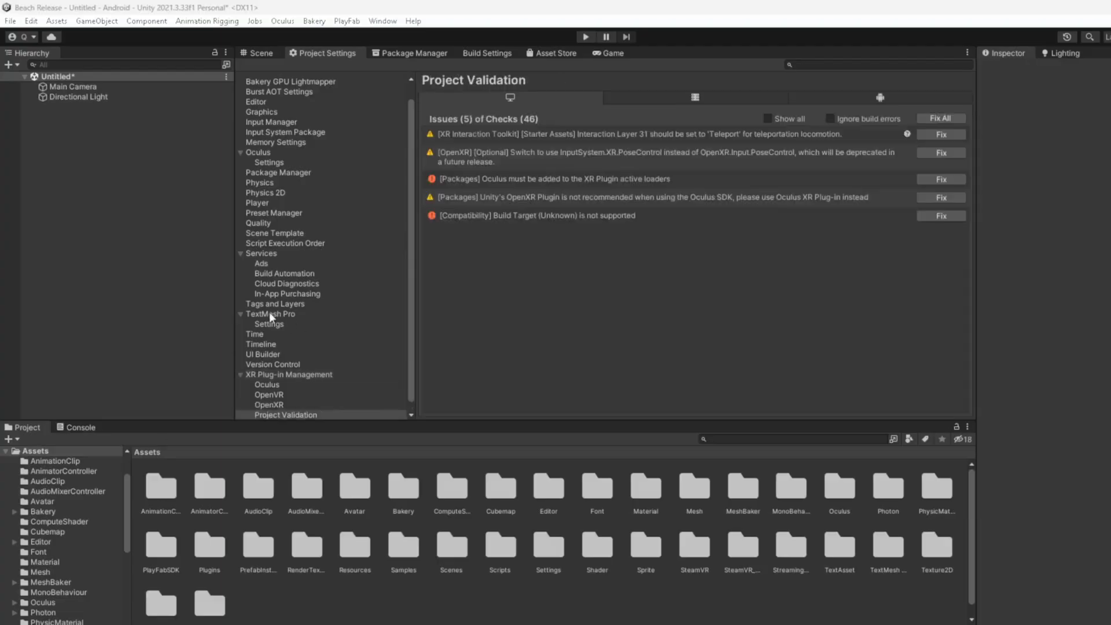
{"action": "left_click", "coordinate": [316, 375]}
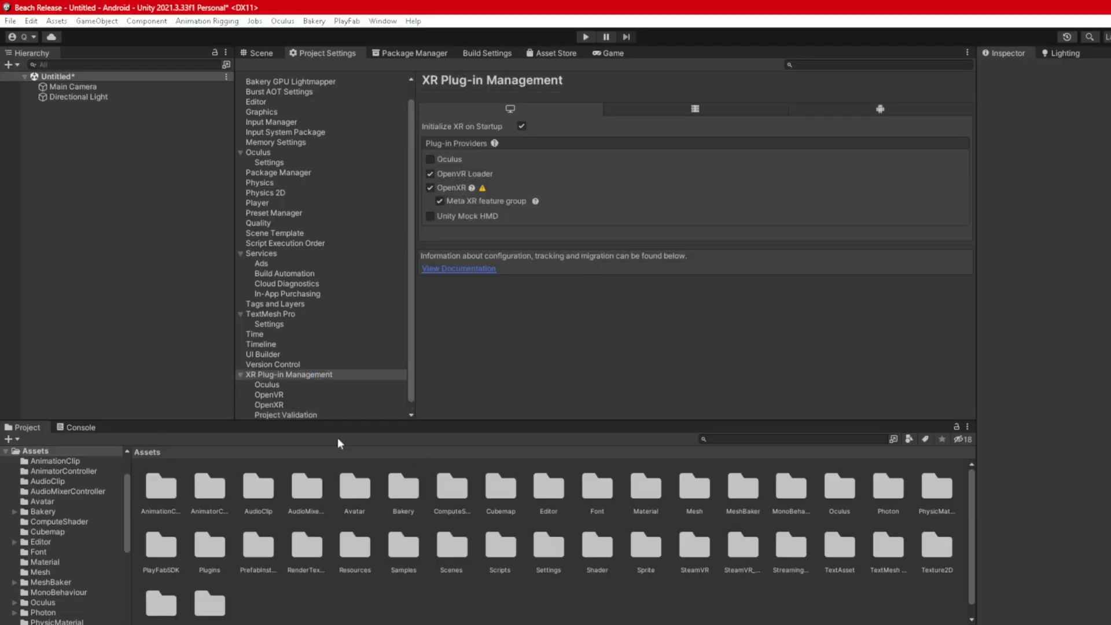
{"action": "left_click", "coordinate": [911, 111]}
- Review the Player settings for the Android and desktop platforms, including the color space and graphics APIs
{"action": "scroll", "coordinate": [289, 300], "scroll_direction": "up", "scroll_amount": 1}
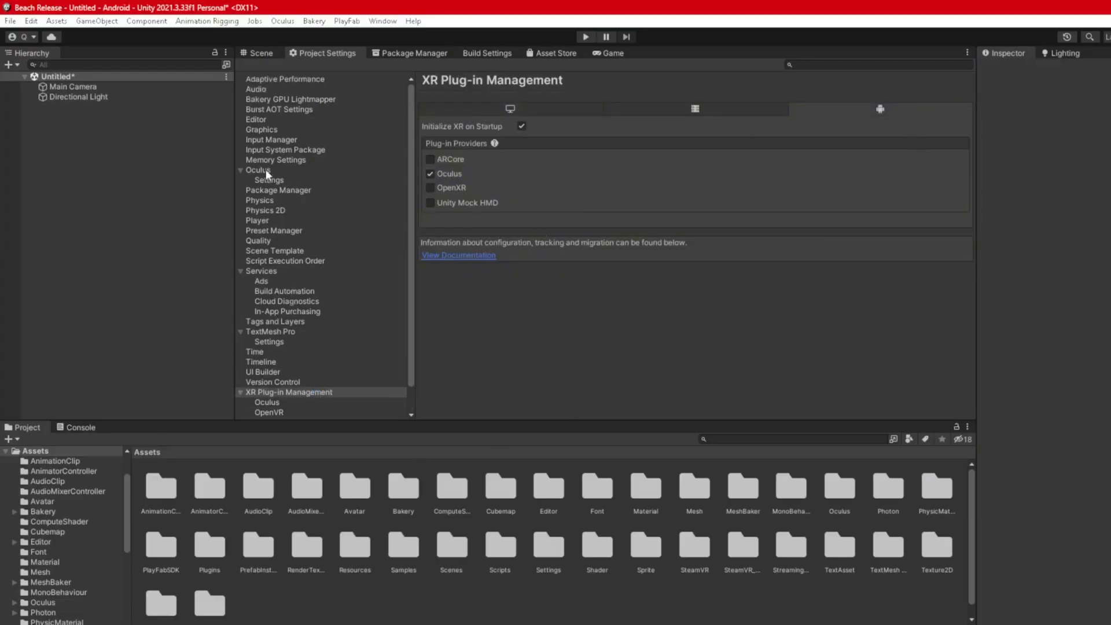
{"action": "left_click", "coordinate": [261, 220]}
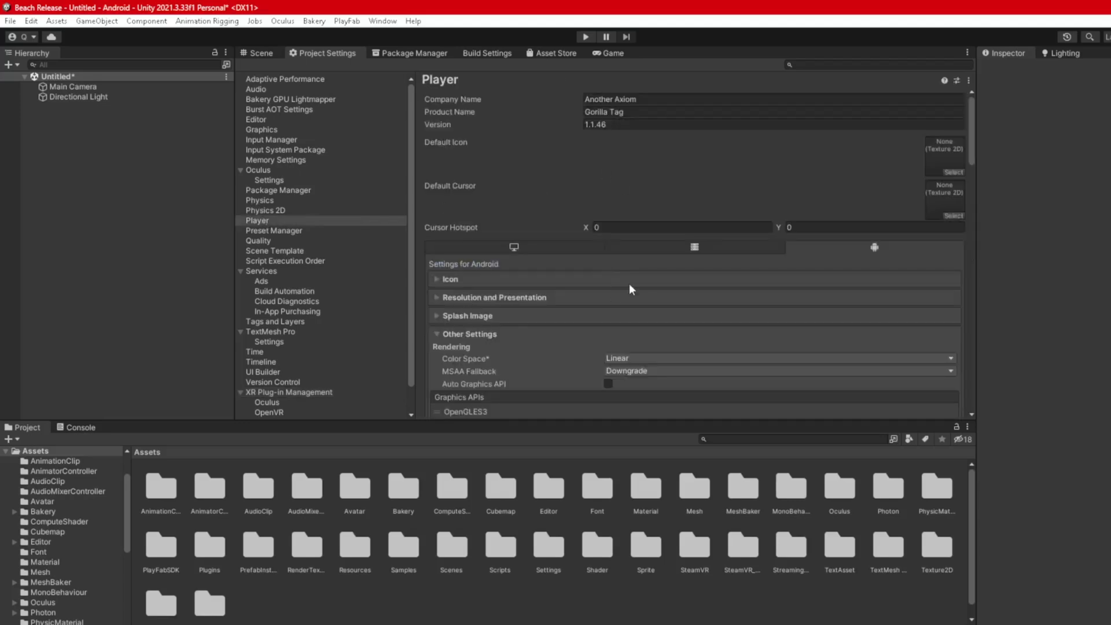
{"action": "scroll", "coordinate": [716, 286], "scroll_direction": "down", "scroll_amount": 3}
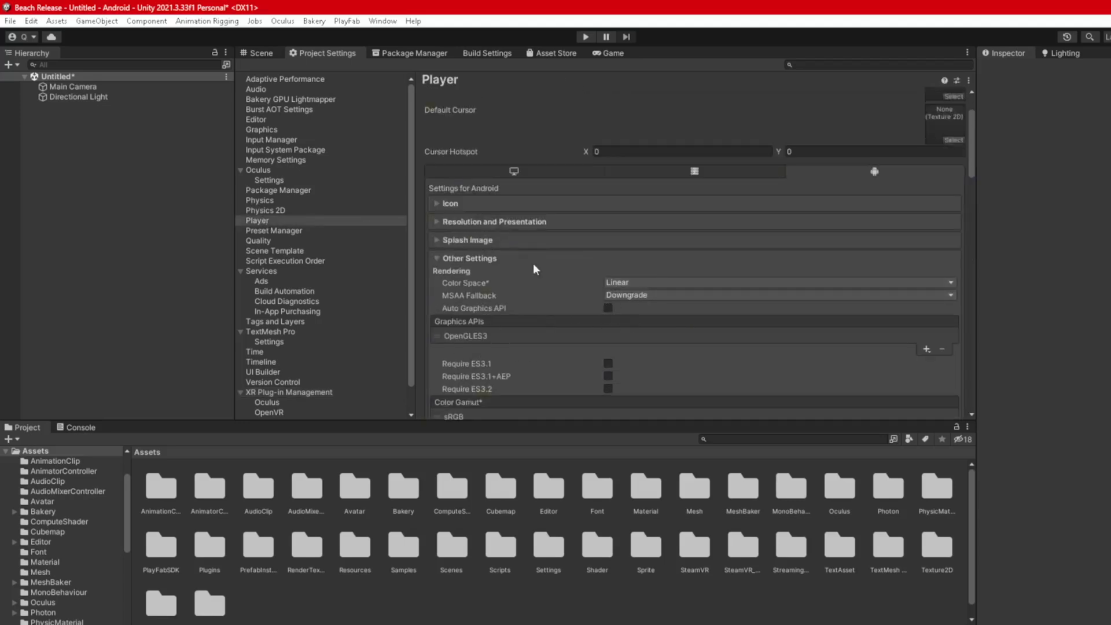
{"action": "left_click", "coordinate": [559, 177]}
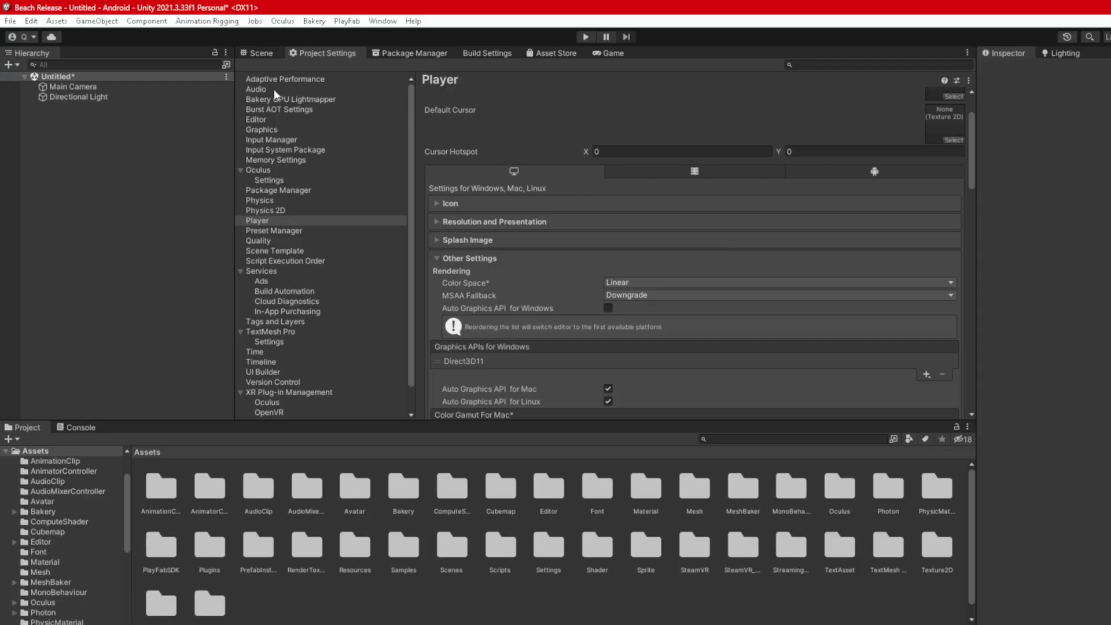
- Set the DSP Buffer Size to Good latency in the project's Audio settings
{"action": "left_click", "coordinate": [257, 88]}
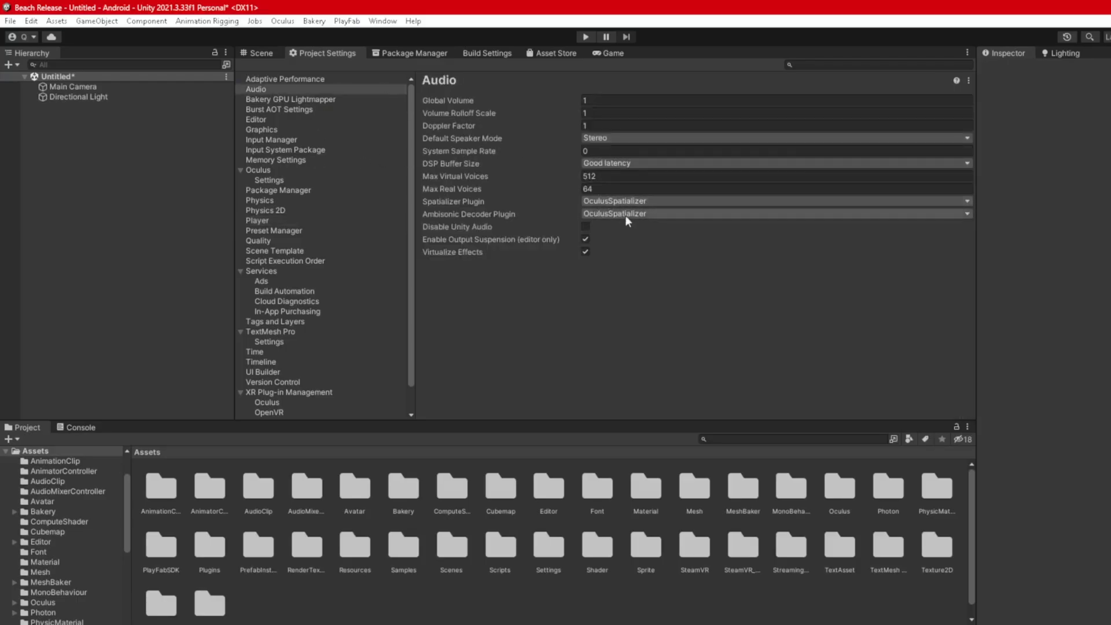
{"action": "left_click", "coordinate": [616, 165]}
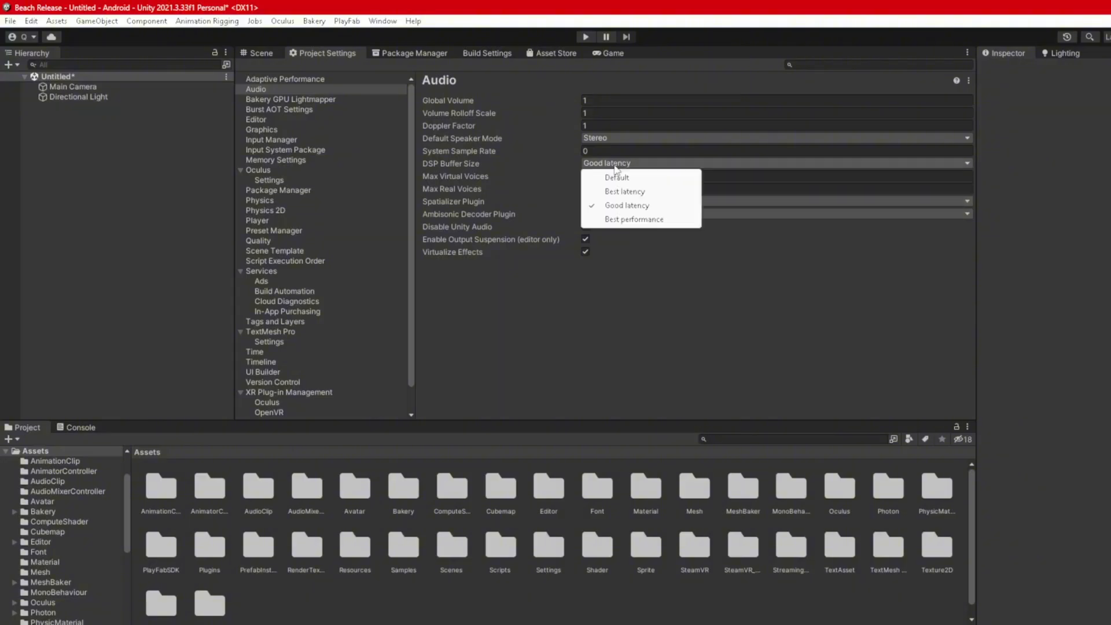
{"action": "left_click", "coordinate": [627, 206]}
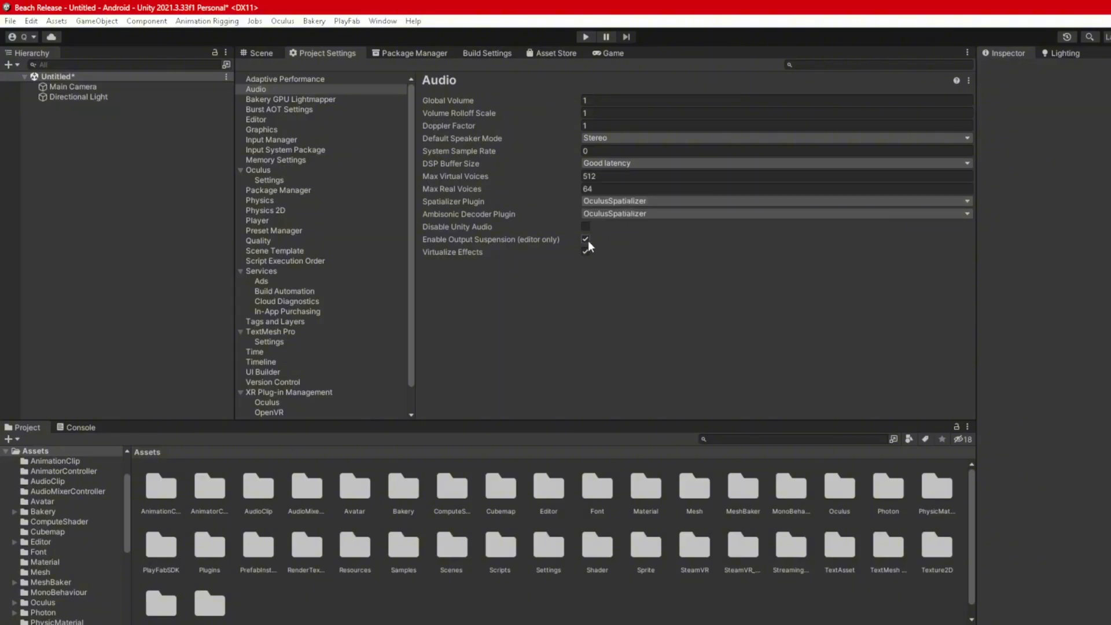
- Return to the scene view, check the Console for errors and look inside the Scenes folder
{"action": "left_click", "coordinate": [260, 53]}
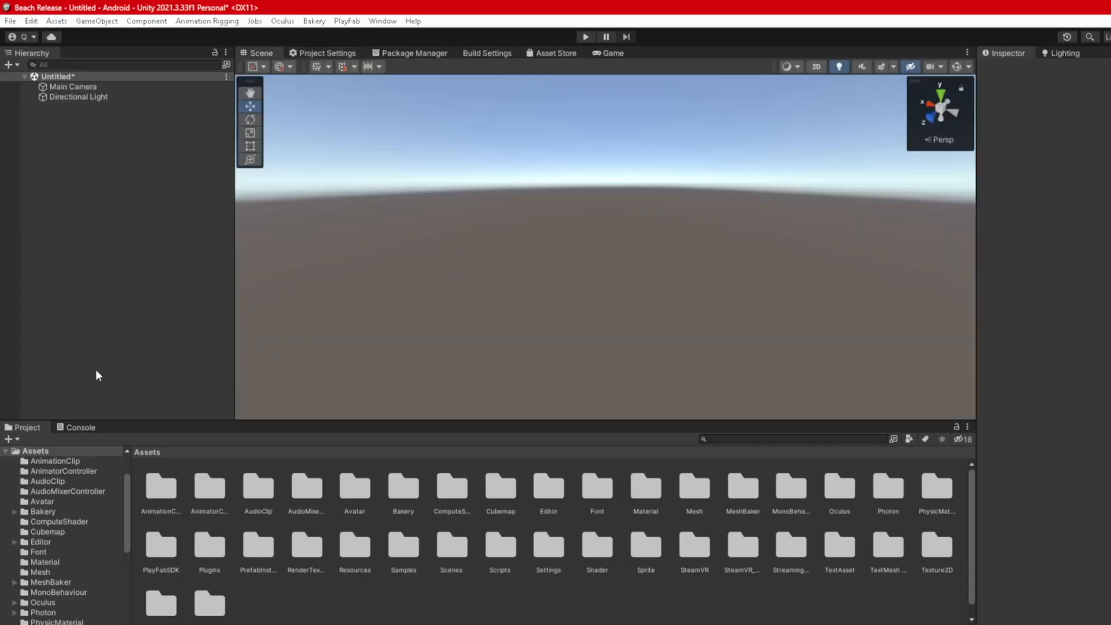
{"action": "left_click", "coordinate": [65, 429]}
{"action": "left_click", "coordinate": [16, 438]}
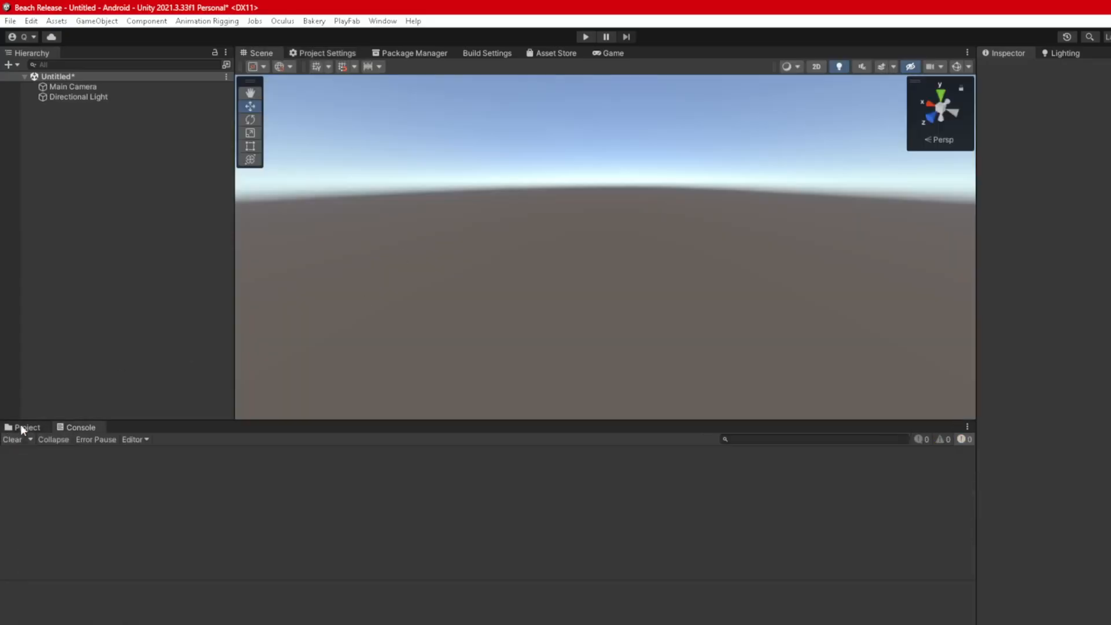
{"action": "left_click", "coordinate": [26, 425]}
{"action": "right_click_drag", "start_coordinate": [475, 290], "coordinate": [417, 278]}
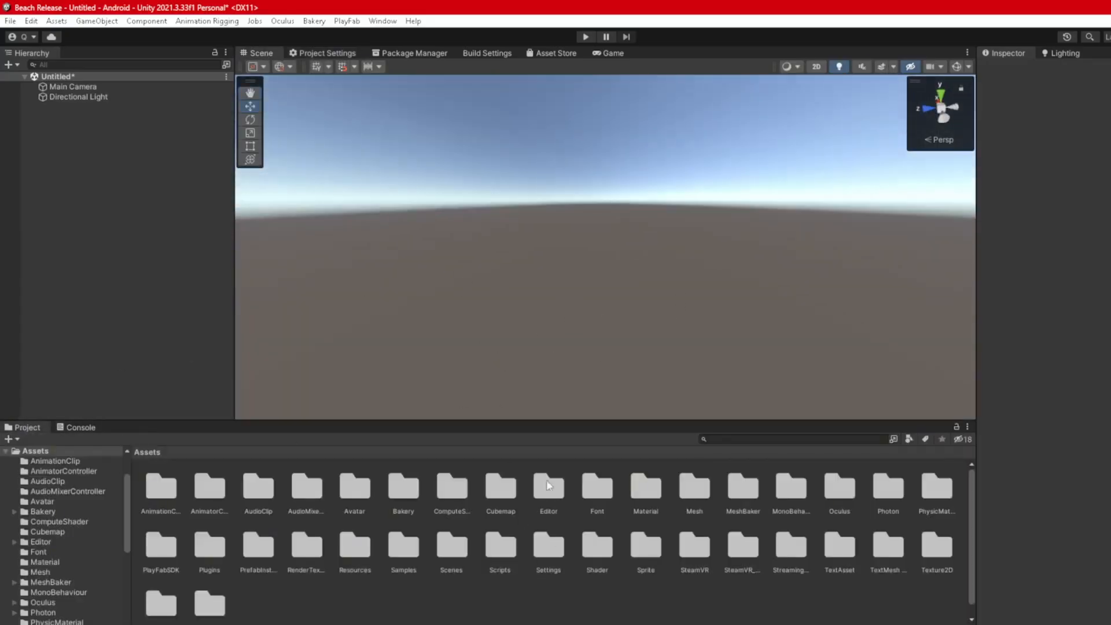
{"action": "right_click_drag", "start_coordinate": [498, 347], "coordinate": [541, 322]}
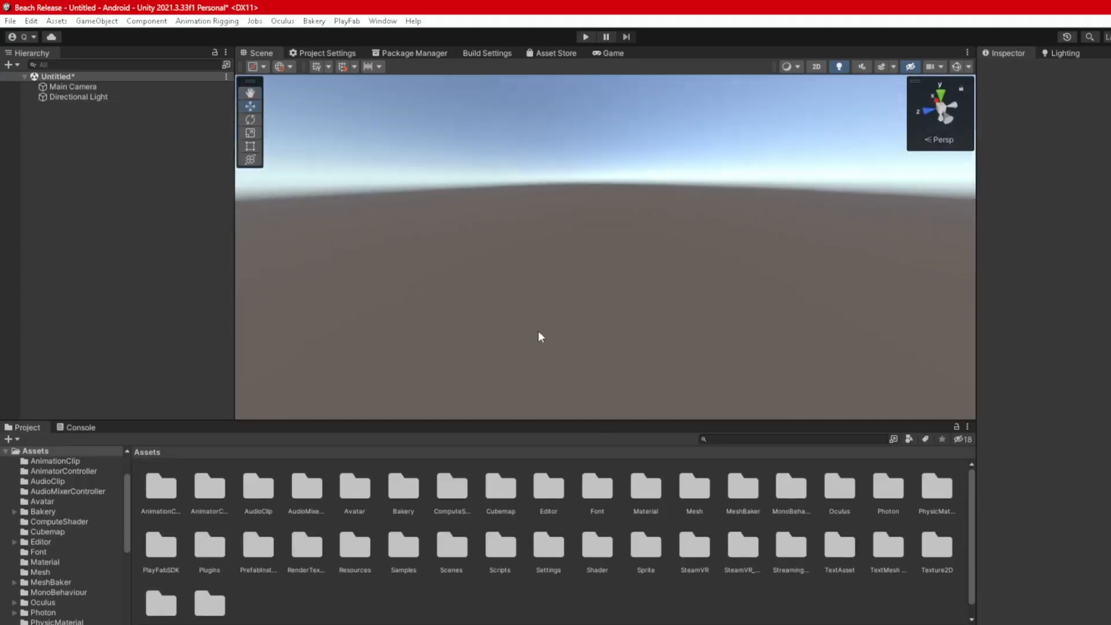
{"action": "double_click", "coordinate": [452, 547]}
{"action": "left_click", "coordinate": [145, 452]}
{"action": "right_click_drag", "start_coordinate": [632, 321], "coordinate": [636, 351]}
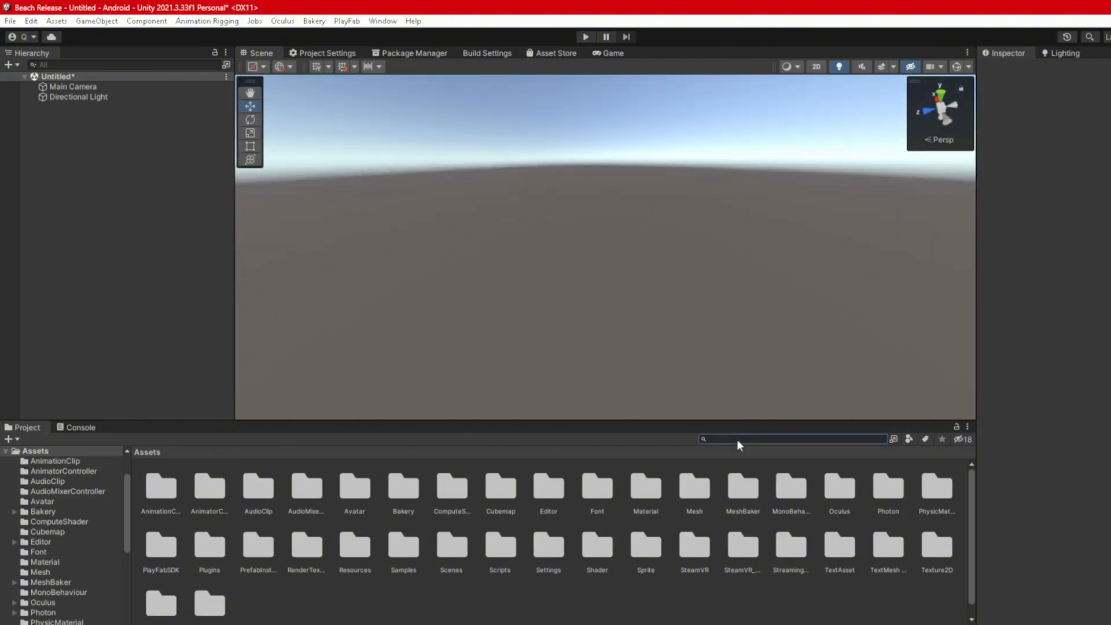
- Close the Beach Release project without saving the untitled scene and reopen it from Unity Hub
{"action": "key", "text": "alt+F4"}
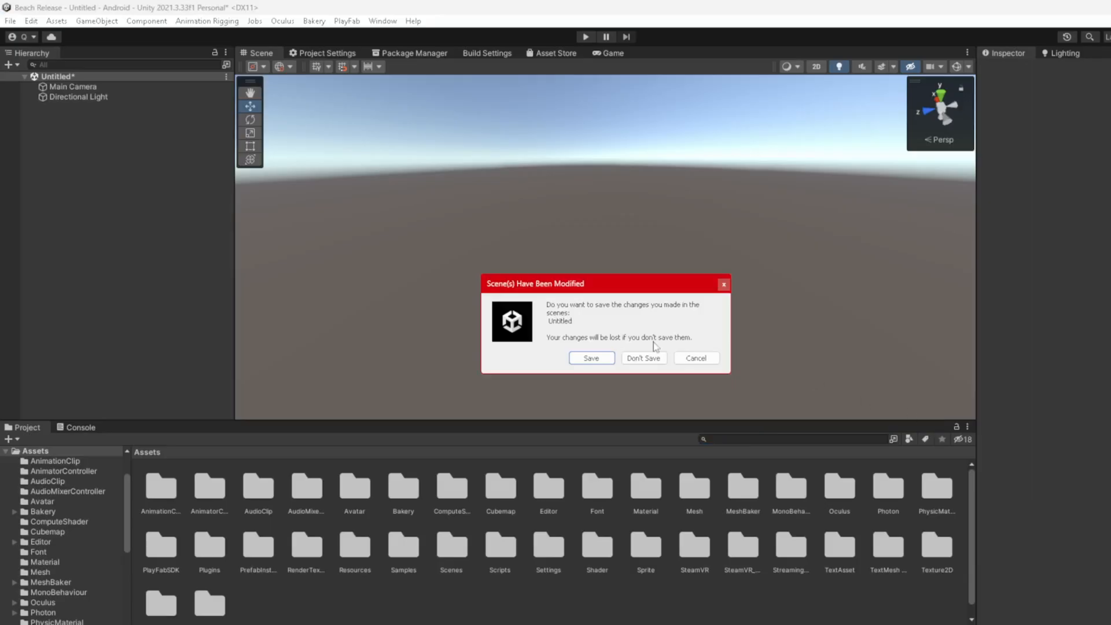
{"action": "left_click", "coordinate": [626, 355]}
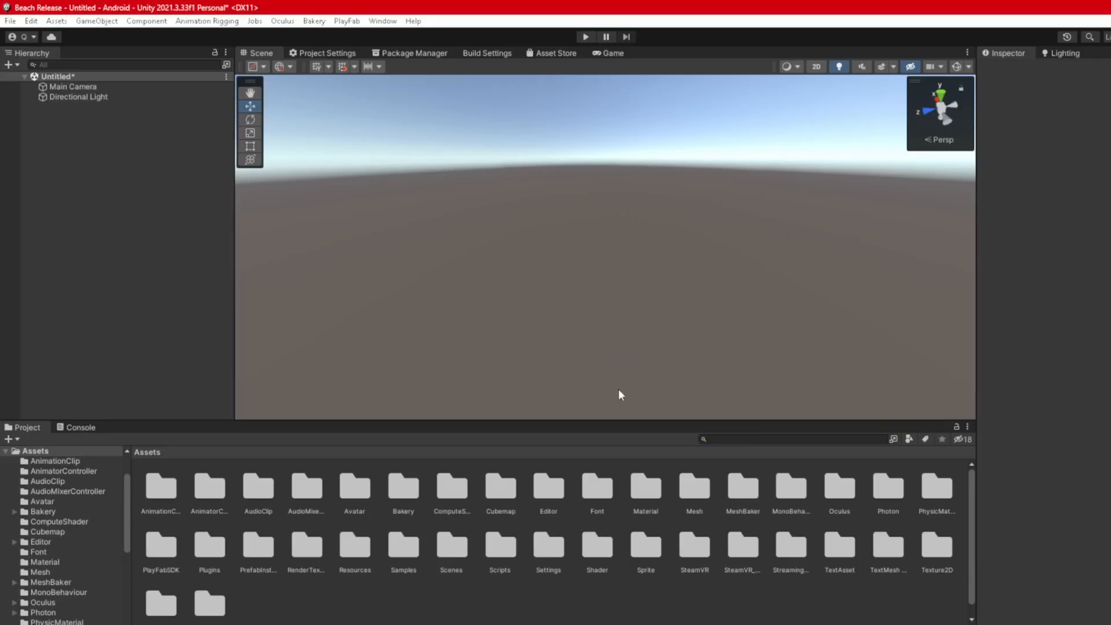
{"action": "mouse_move", "coordinate": [807, 624]}
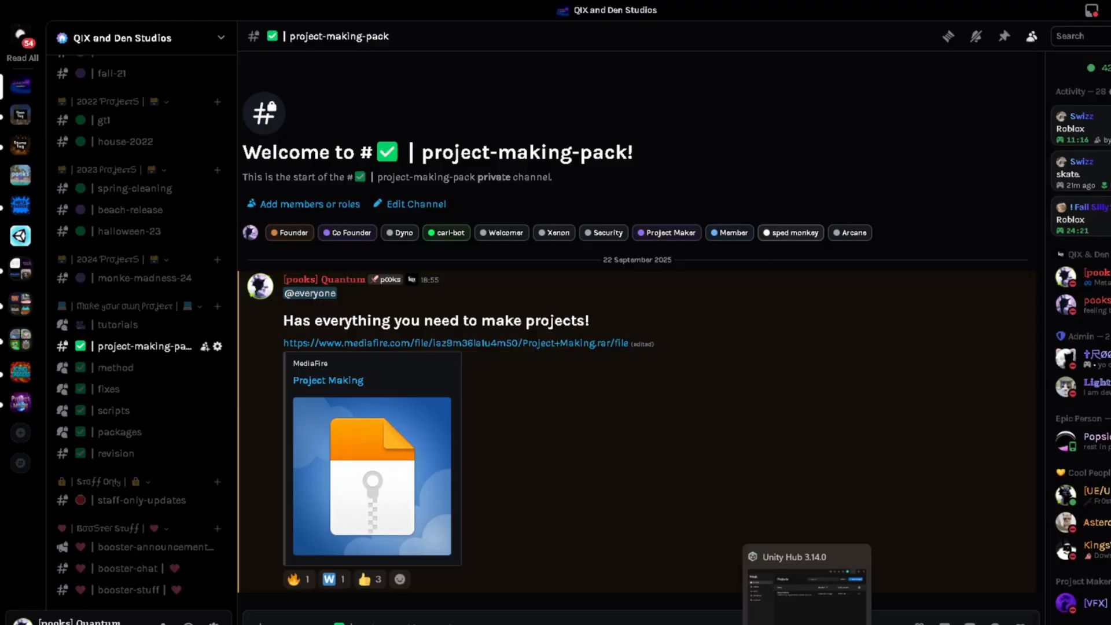
{"action": "left_click", "coordinate": [806, 624]}
{"action": "left_click", "coordinate": [513, 261]}
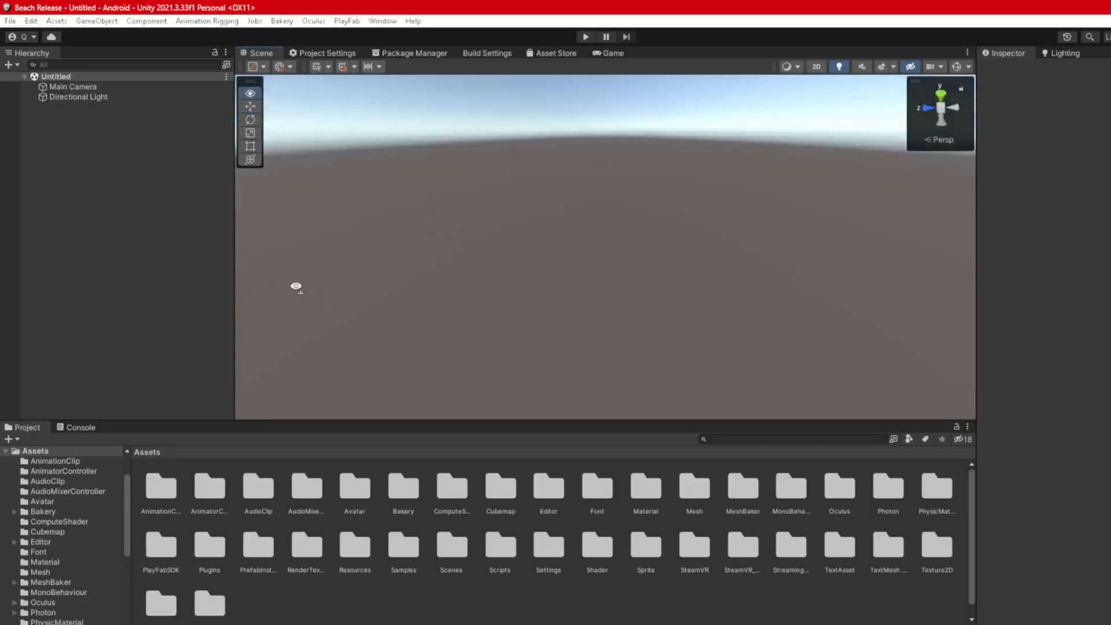
- Check the Console for errors, search the project assets for "gorillatag" and open the GorillaTagSJR scene
{"action": "left_click", "coordinate": [77, 427]}
{"action": "left_click", "coordinate": [22, 437]}
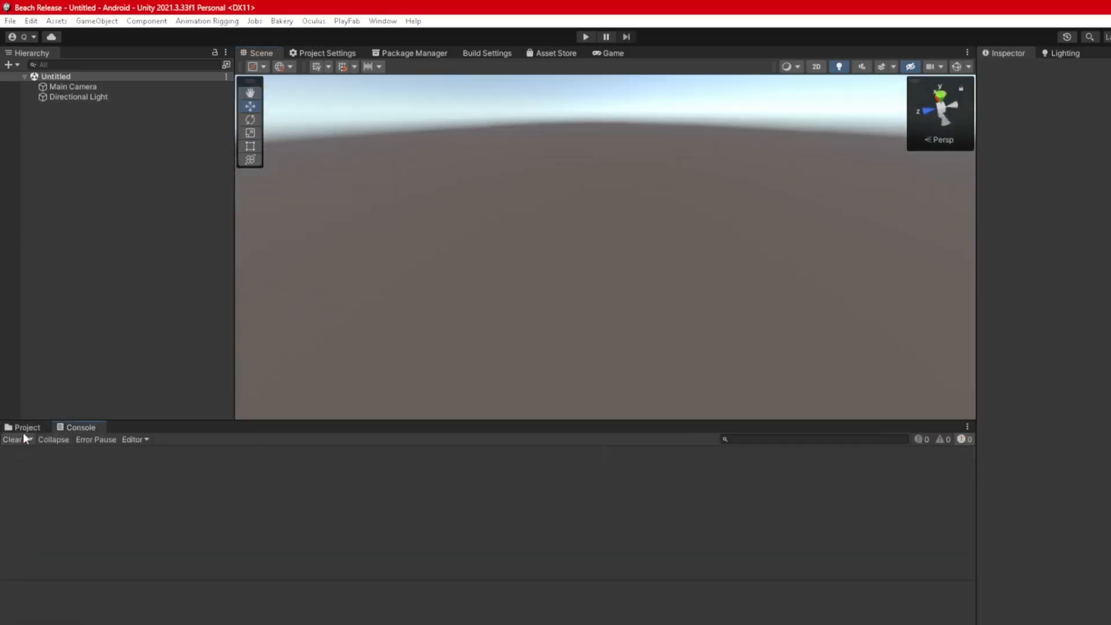
{"action": "left_click", "coordinate": [25, 429]}
{"action": "left_click", "coordinate": [727, 439]}
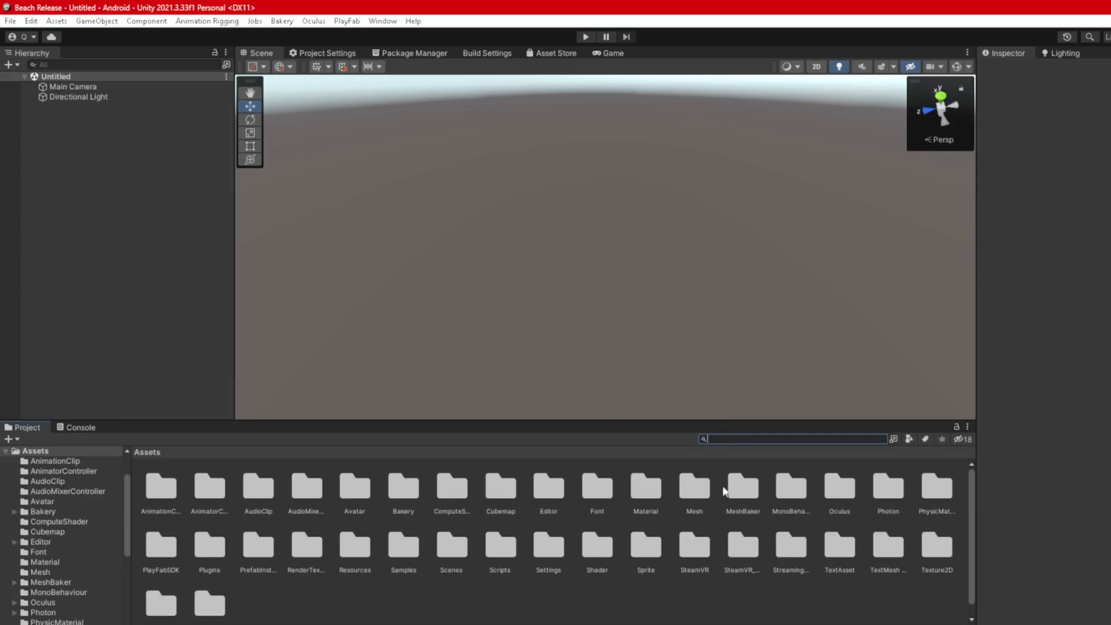
{"action": "type", "text": "gorillatag"}
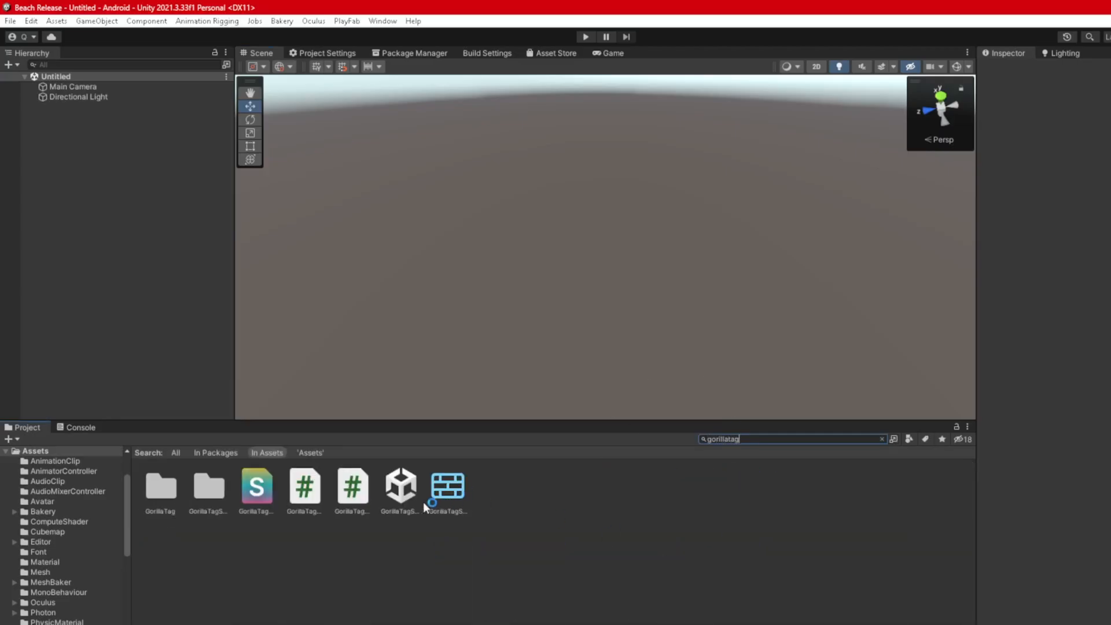
{"action": "left_click", "coordinate": [422, 503]}
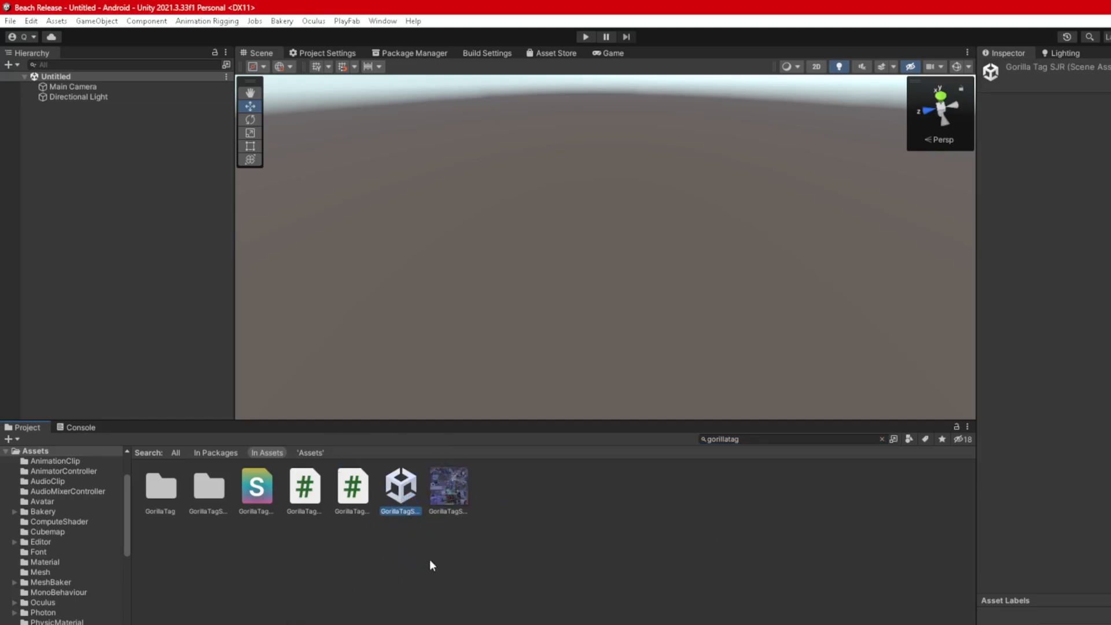
{"action": "double_click", "coordinate": [398, 489]}
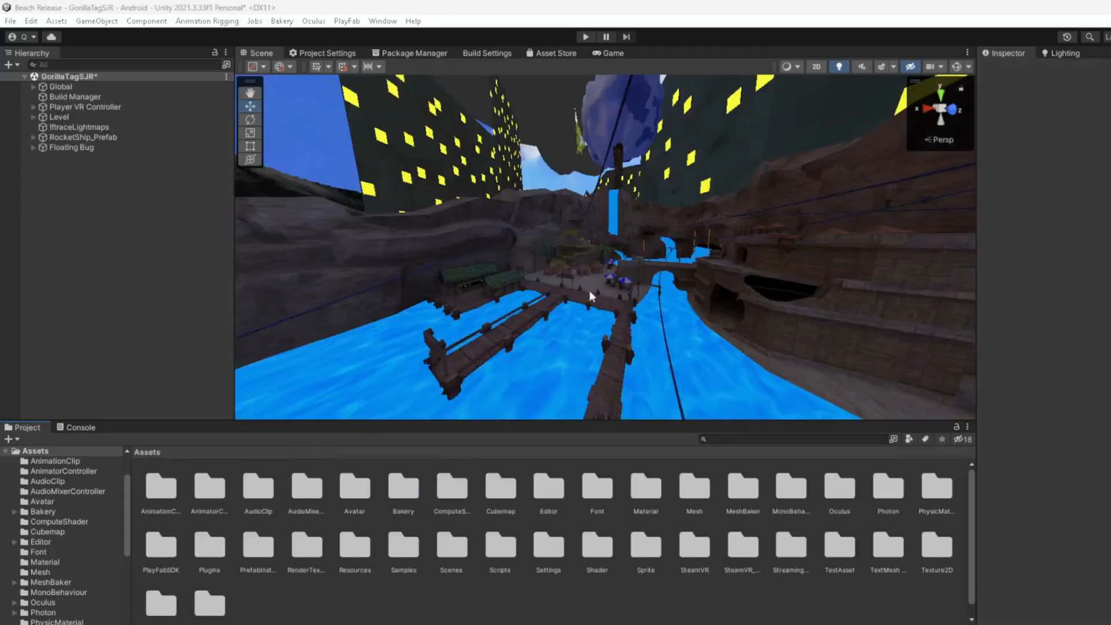
- Set the compression of all textures in the Texture2D folder to None
{"action": "key", "text": "w"}
{"action": "right_click_drag", "start_coordinate": [539, 278], "coordinate": [579, 179]}
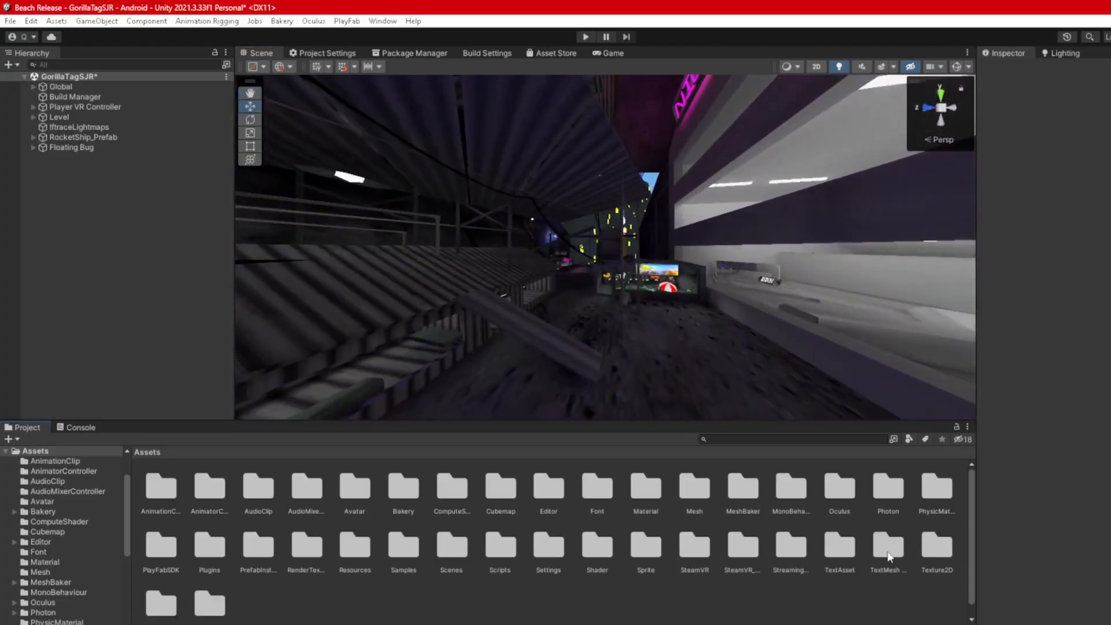
{"action": "double_click", "coordinate": [938, 549]}
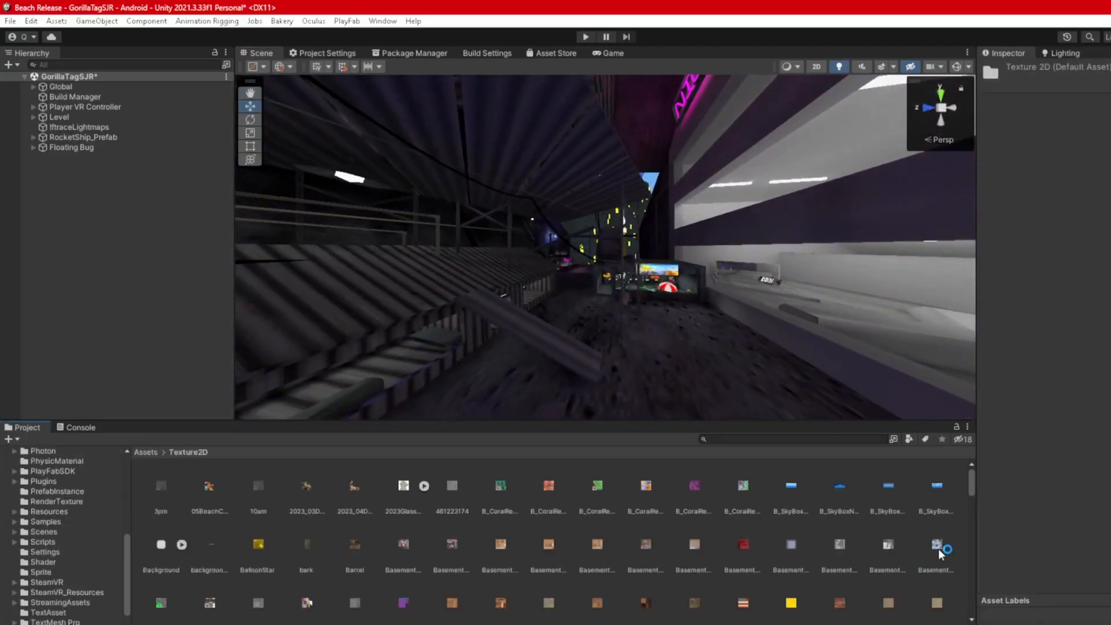
{"action": "left_click", "coordinate": [837, 545]}
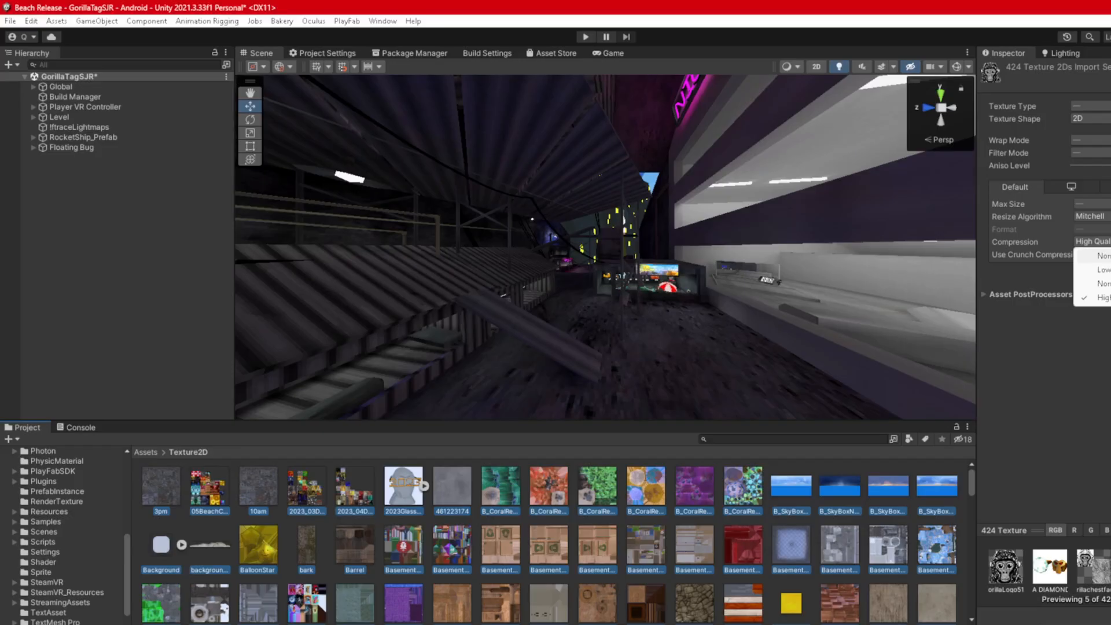
{"action": "left_click", "coordinate": [1104, 255]}
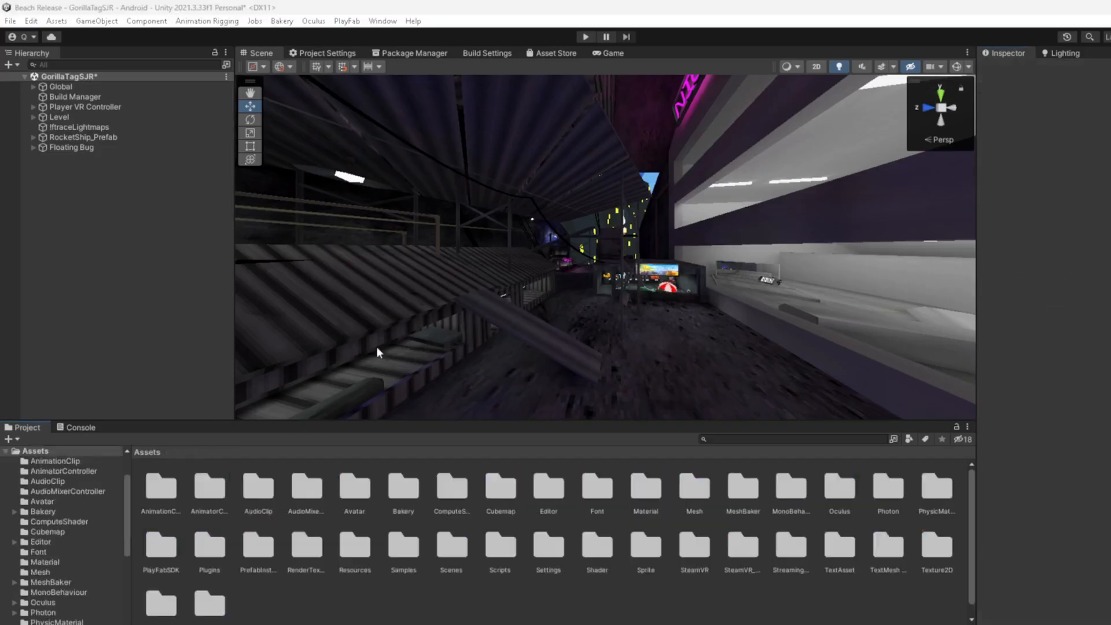
- Open UnderwaterCameraEffect.cs at line 148 from the latest NullReferenceException in the Console
{"action": "mouse_move", "coordinate": [377, 346]}
{"action": "right_mouse_down"}
{"action": "mouse_move", "coordinate": [588, 310]}
{"action": "mouse_move", "coordinate": [623, 126]}
{"action": "mouse_move", "coordinate": [414, 338]}
{"action": "mouse_move", "coordinate": [512, 325]}
{"action": "mouse_move", "coordinate": [359, 359]}
{"action": "right_mouse_up"}
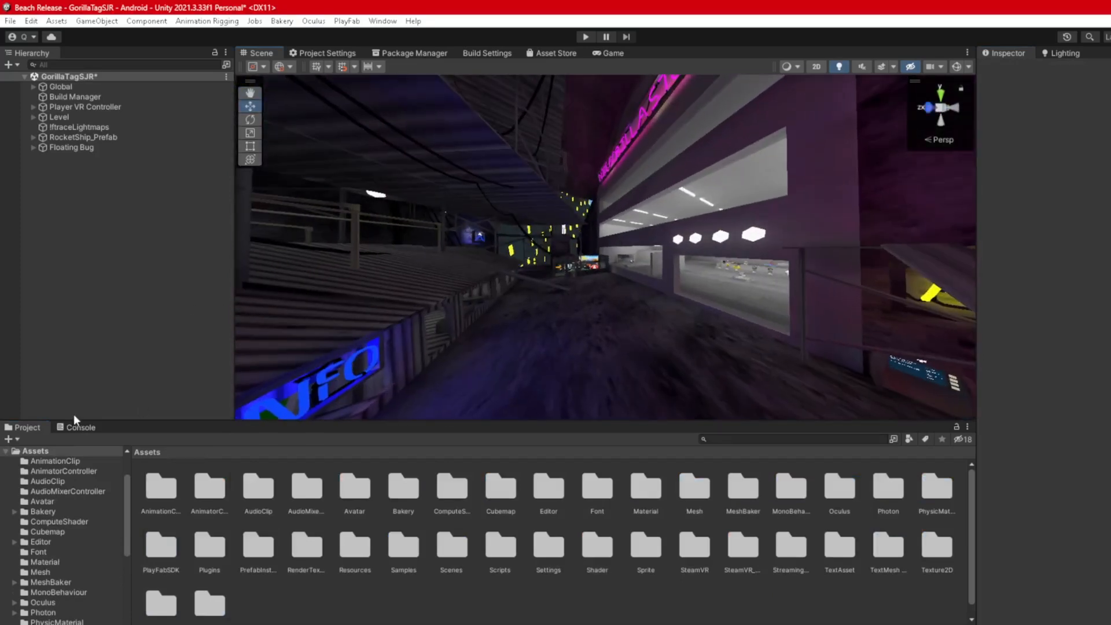
{"action": "left_click", "coordinate": [74, 429]}
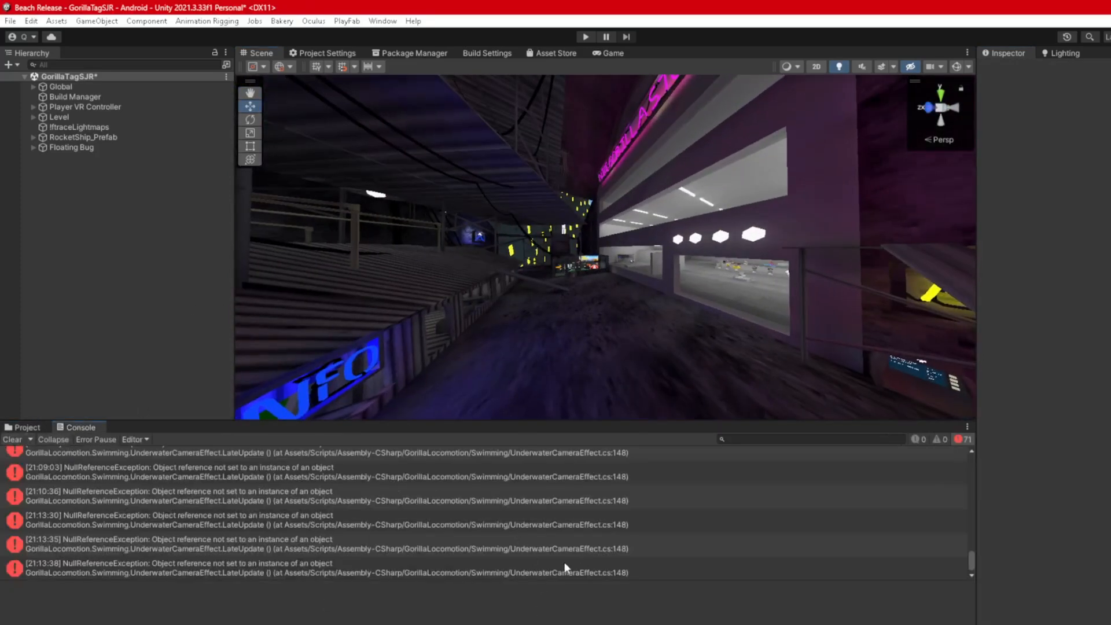
{"action": "double_click", "coordinate": [588, 567]}
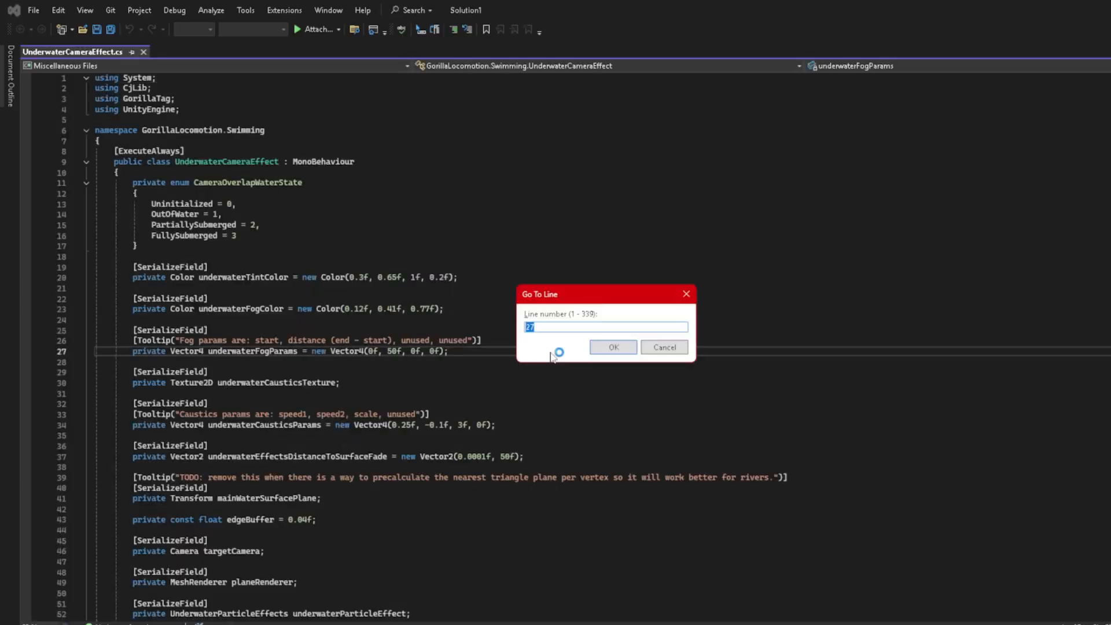
{"action": "type", "text": "148"}
{"action": "key", "text": "Return"}
- Replace the statement on line 148 in LateUpdate with a plain else, save the script and switch back to Unity
{"action": "left_click_drag", "start_coordinate": [383, 347], "coordinate": [148, 350]}
{"action": "type", "text": "else"}
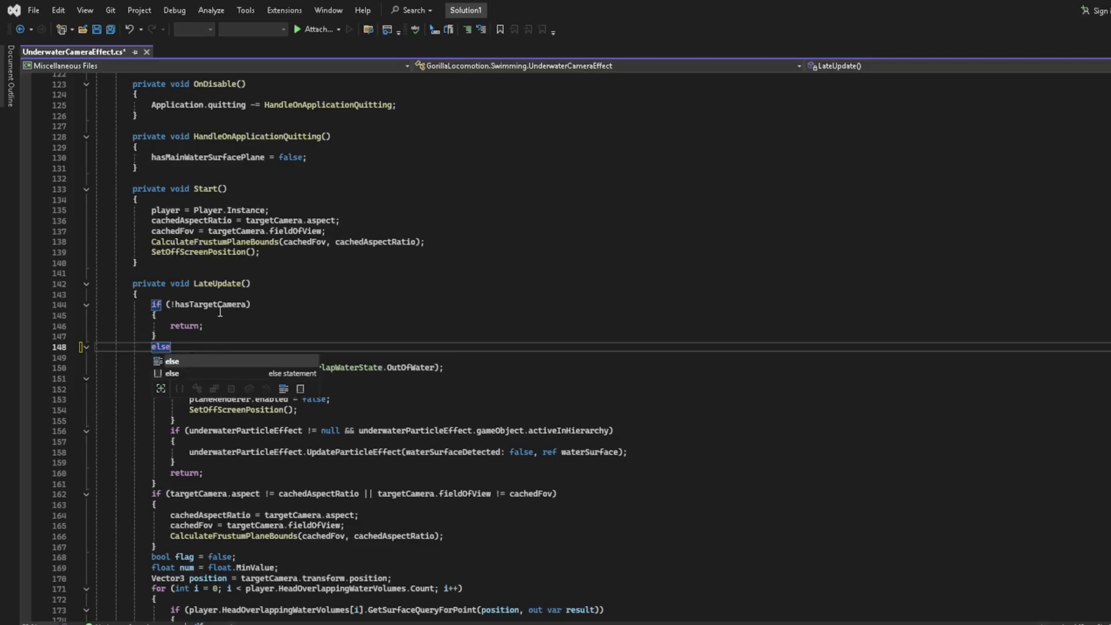
{"action": "key", "text": "ctrl+s"}
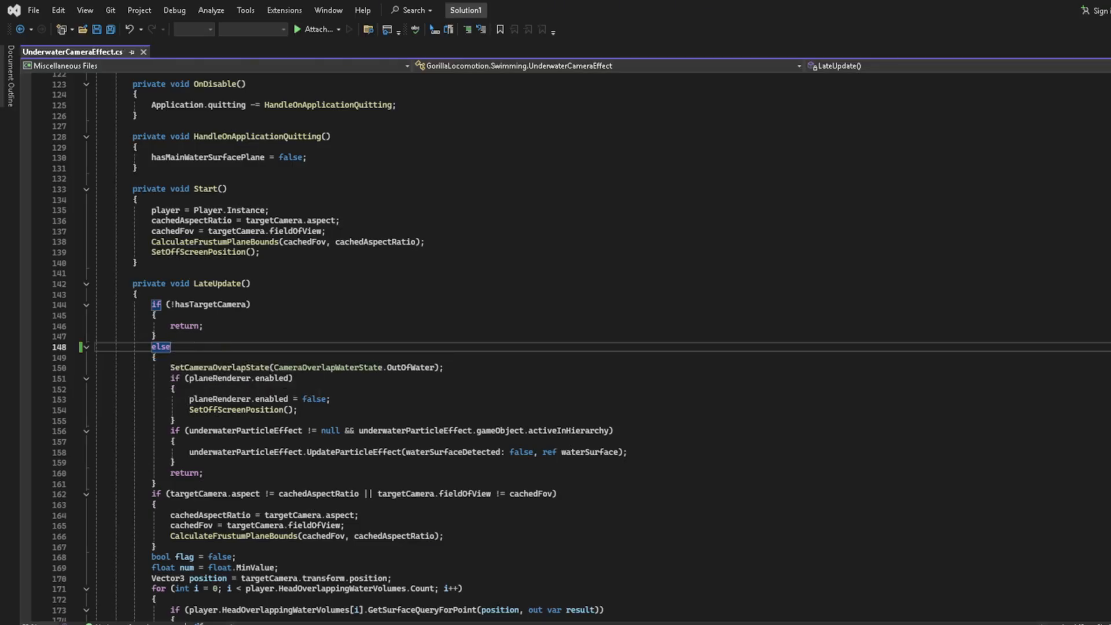
{"action": "key", "text": "alt+Tab"}
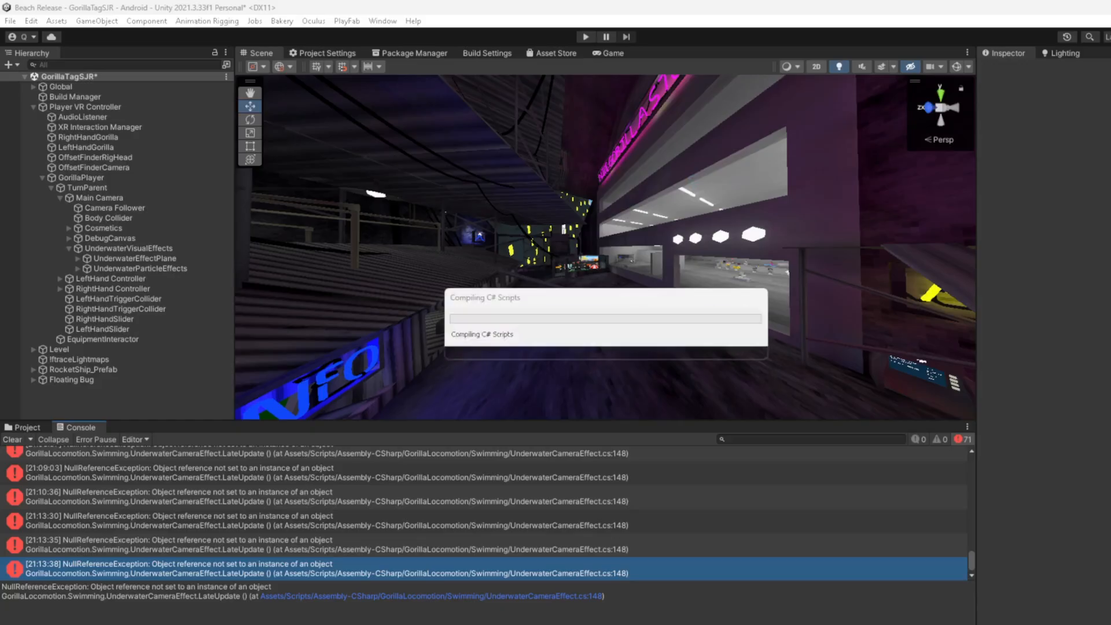
- Check the Console after the scripts recompile and collapse the Player VR Controller object with its children in the Hierarchy
{"action": "right_click_drag", "start_coordinate": [619, 323], "coordinate": [610, 345]}
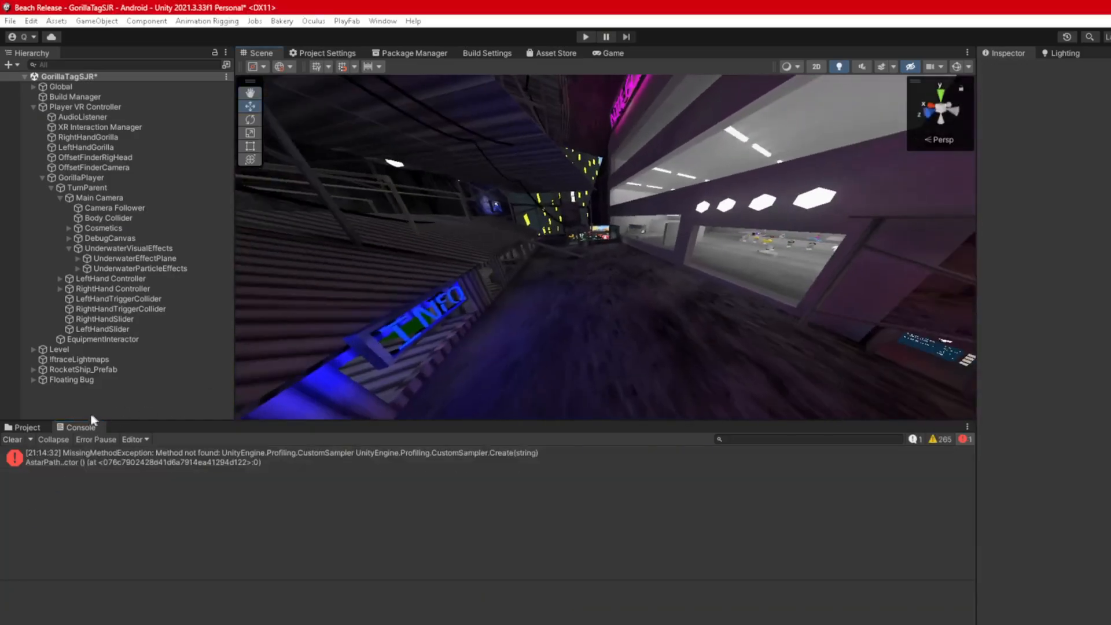
{"action": "left_click", "coordinate": [24, 429]}
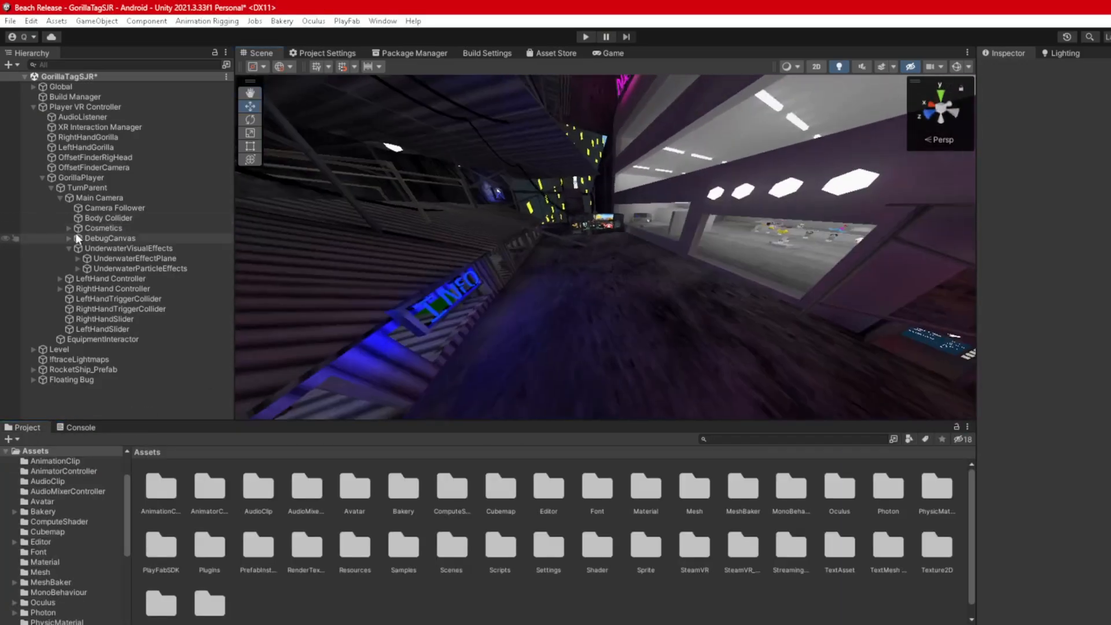
{"action": "left_click", "coordinate": [68, 247]}
{"action": "left_click", "coordinate": [64, 200]}
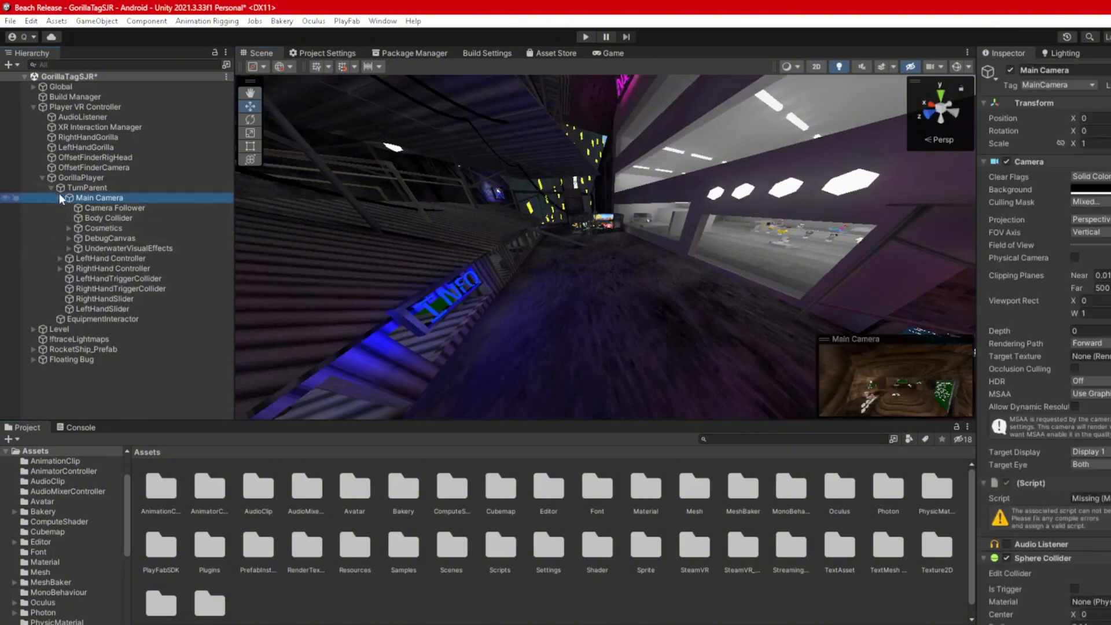
{"action": "left_click", "coordinate": [60, 197]}
{"action": "left_click", "coordinate": [51, 188]}
{"action": "left_click", "coordinate": [42, 179]}
{"action": "left_click", "coordinate": [36, 249]}
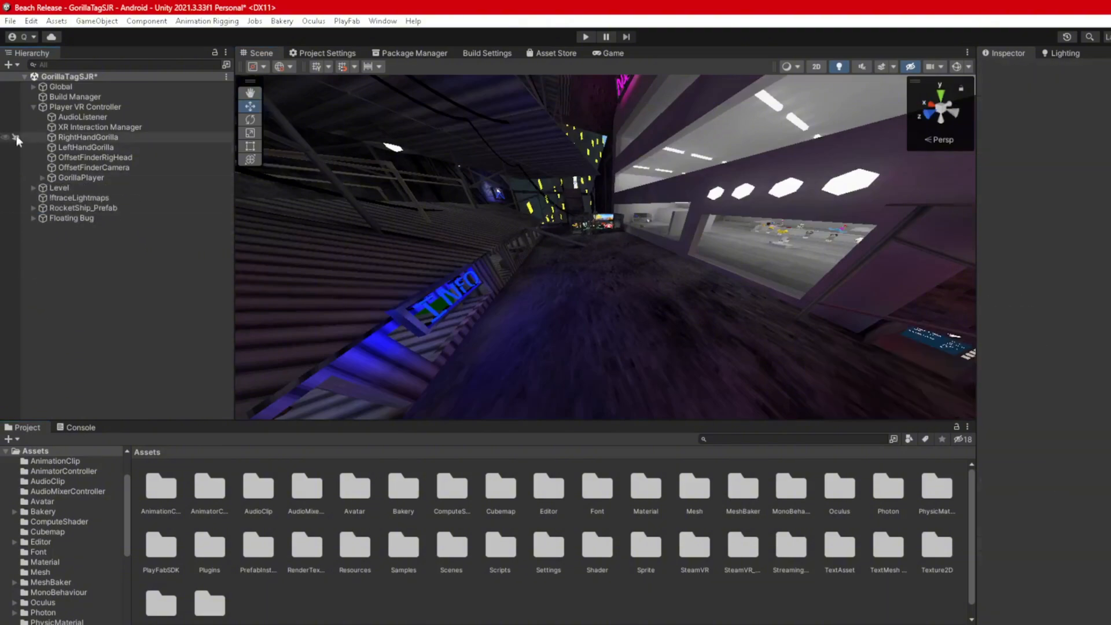
{"action": "left_click", "coordinate": [33, 107]}
- Inspect the wind tunnel ribbons in the scene and switch to File Explorer to open D:\Gorilla Tag Copies\Project Making\Shaders
{"action": "right_click_drag", "start_coordinate": [533, 118], "coordinate": [579, 250]}
{"action": "key", "text": "w"}
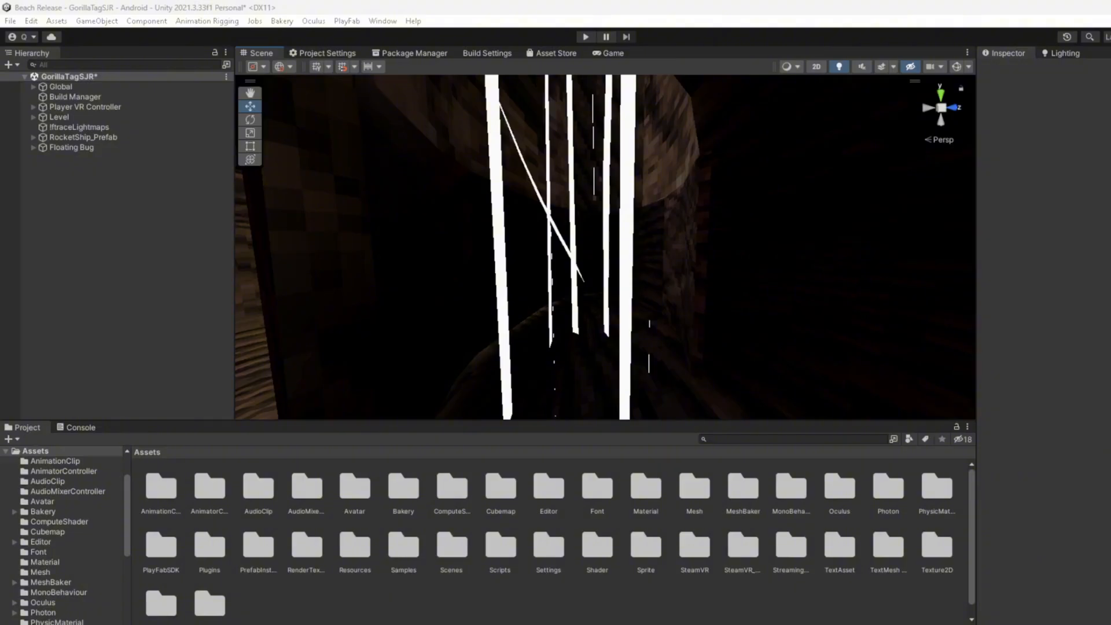
{"action": "right_click_drag", "start_coordinate": [575, 268], "coordinate": [536, 262]}
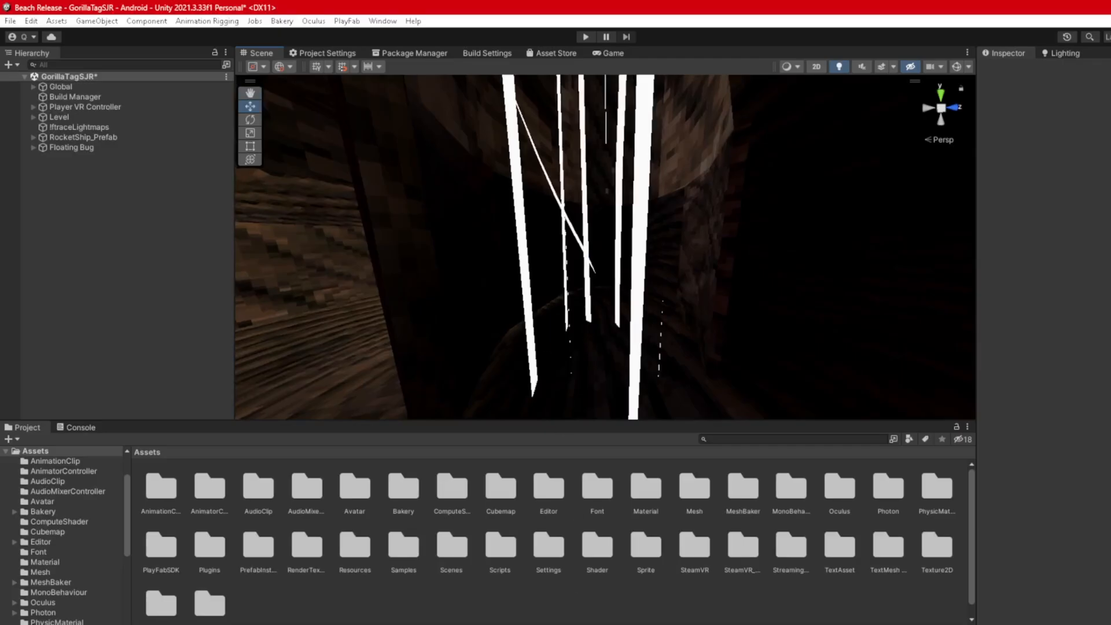
{"action": "key", "text": "alt+Tab"}
{"action": "scroll", "coordinate": [404, 444], "scroll_direction": "down", "scroll_amount": 3}
{"action": "left_click", "coordinate": [410, 445]}
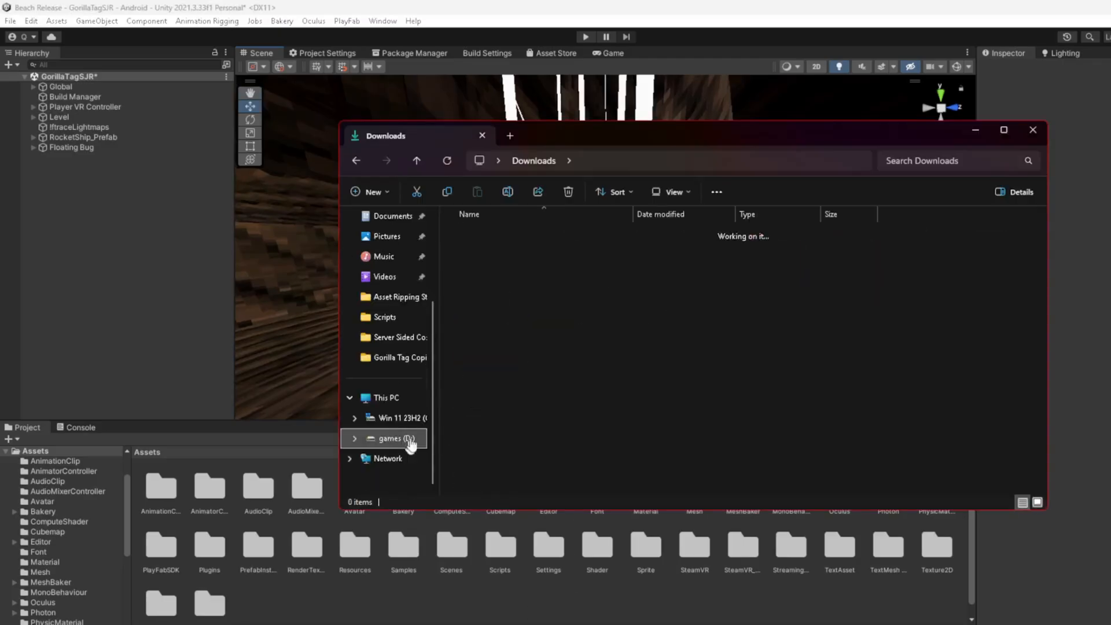
{"action": "double_click", "coordinate": [501, 234]}
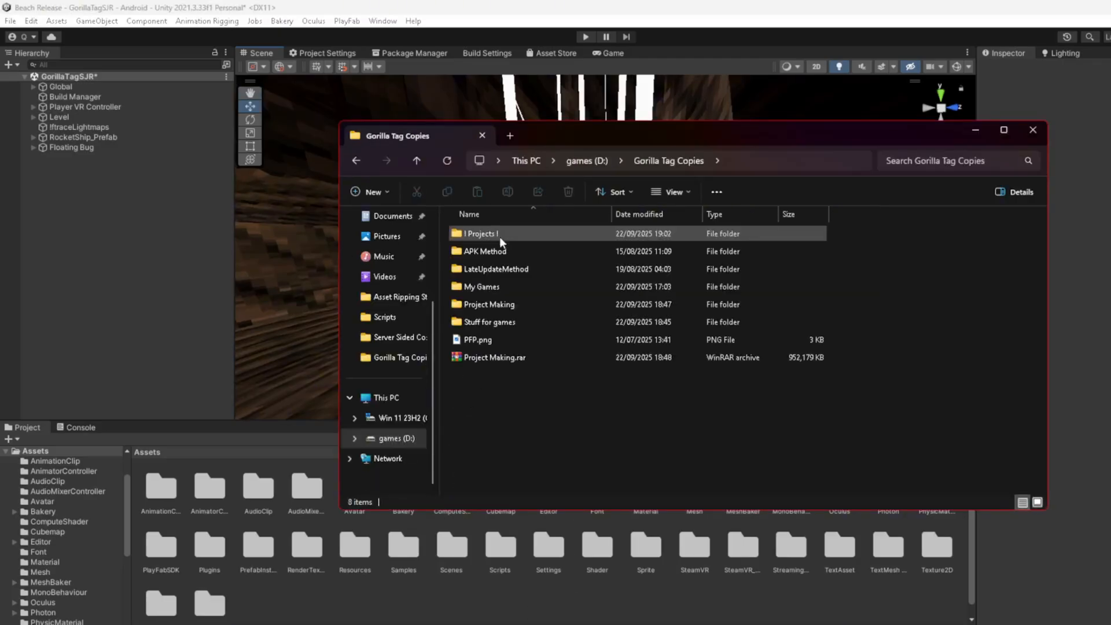
{"action": "double_click", "coordinate": [501, 304]}
{"action": "left_click", "coordinate": [491, 355]}
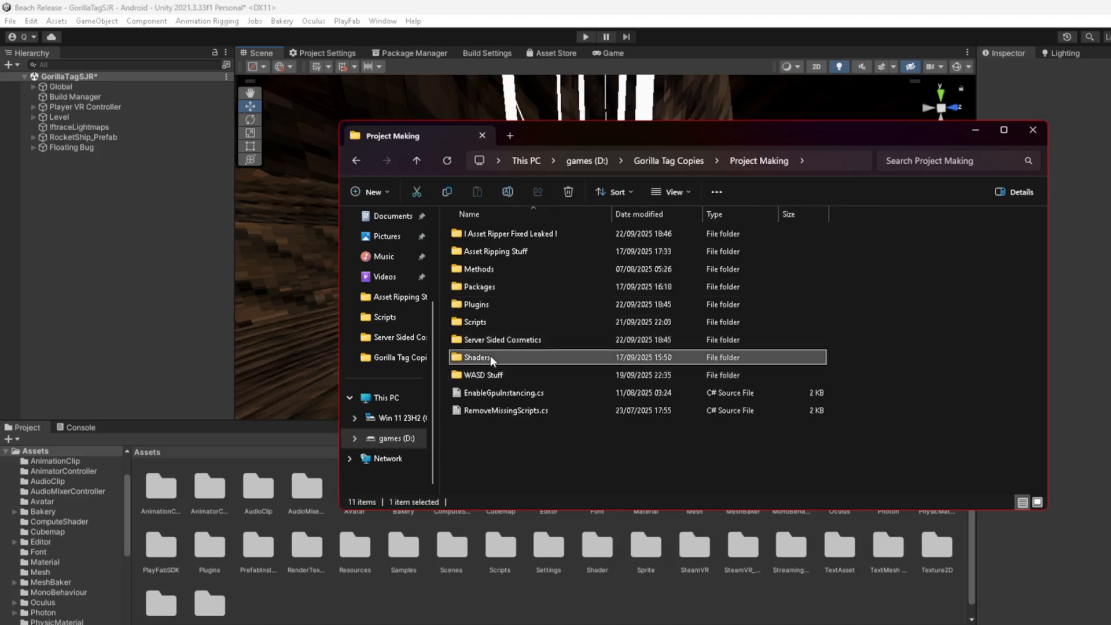
{"action": "double_click", "coordinate": [491, 356]}
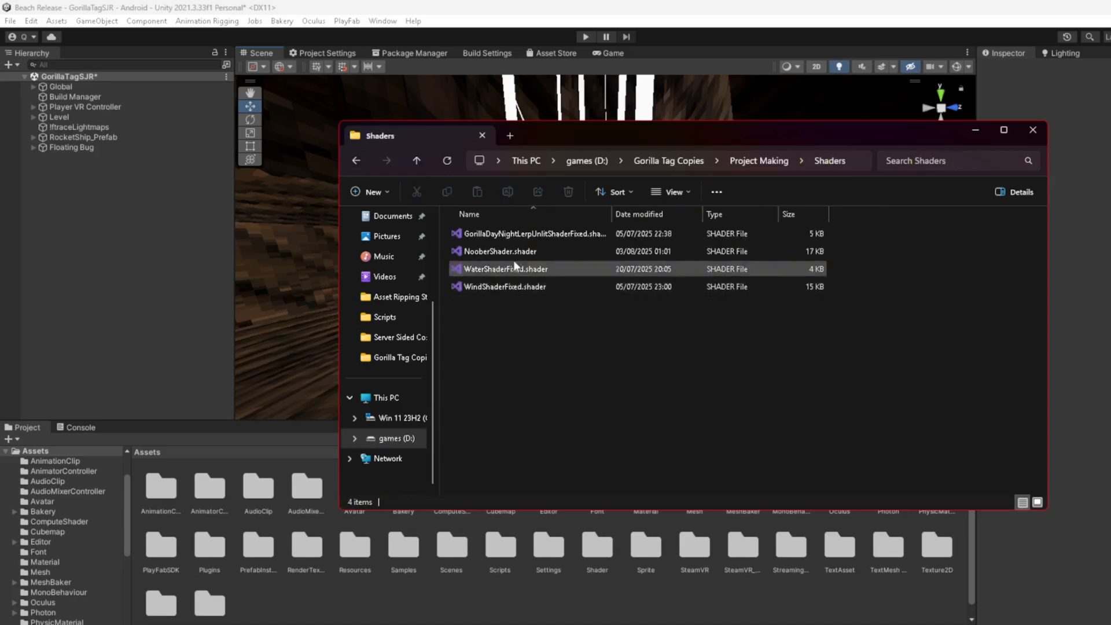
- Import the GorillaDayNightLerpUnlitShaderFixed, WaterShaderFixed and WindShaderFixed shaders into the project's Assets folder
{"action": "left_click", "coordinate": [531, 233]}
{"action": "left_click", "coordinate": [486, 286], "text": "ctrl"}
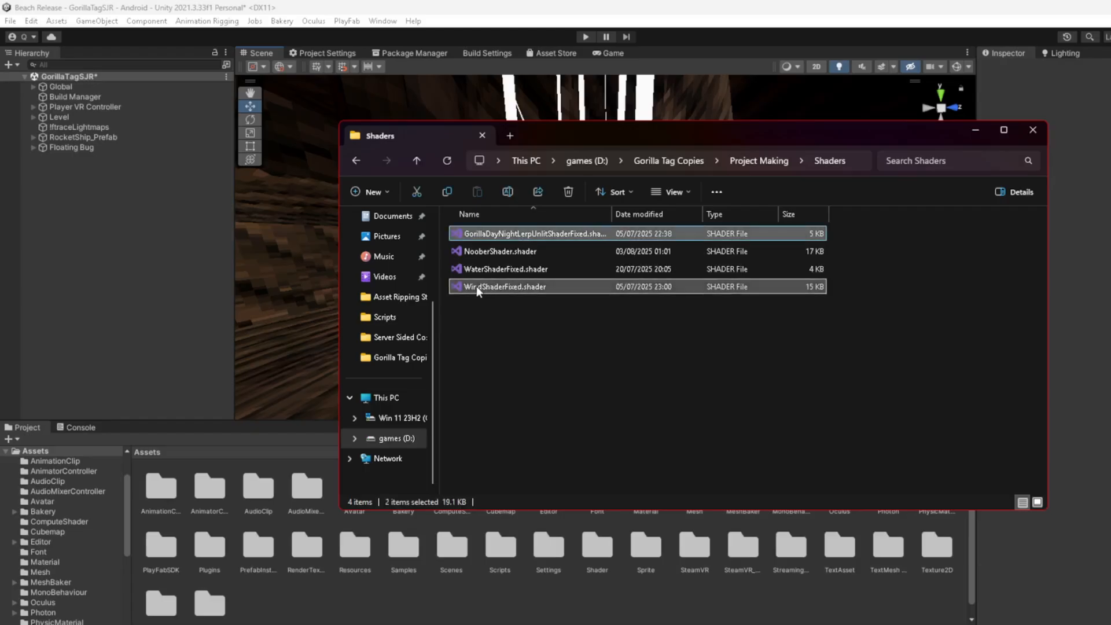
{"action": "left_click", "coordinate": [492, 270], "text": "ctrl"}
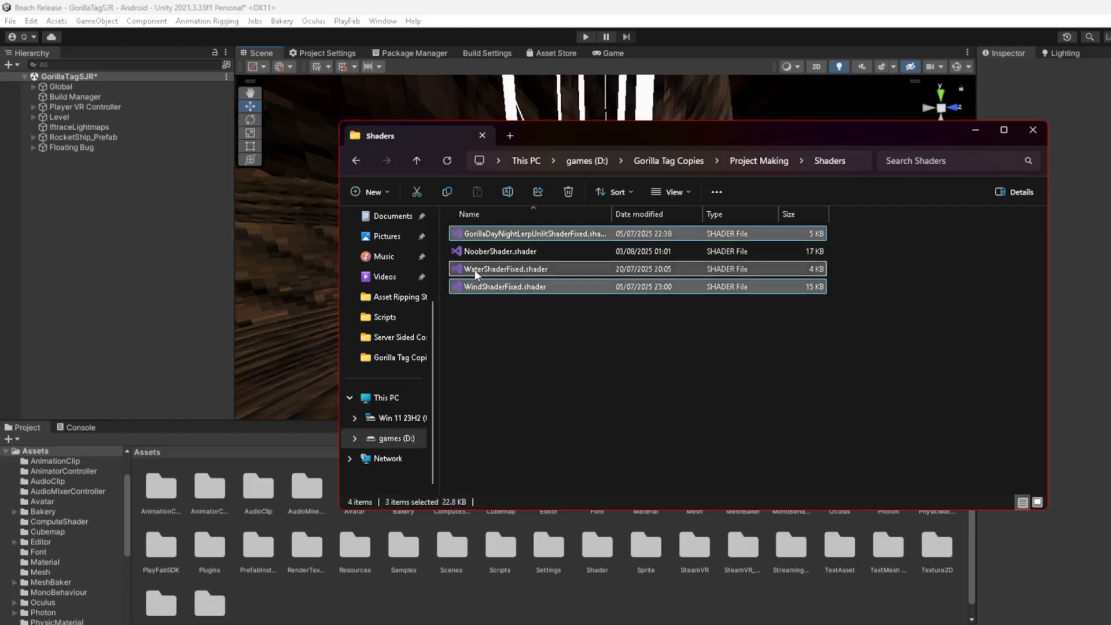
{"action": "left_click_drag", "start_coordinate": [546, 612], "coordinate": [540, 606]}
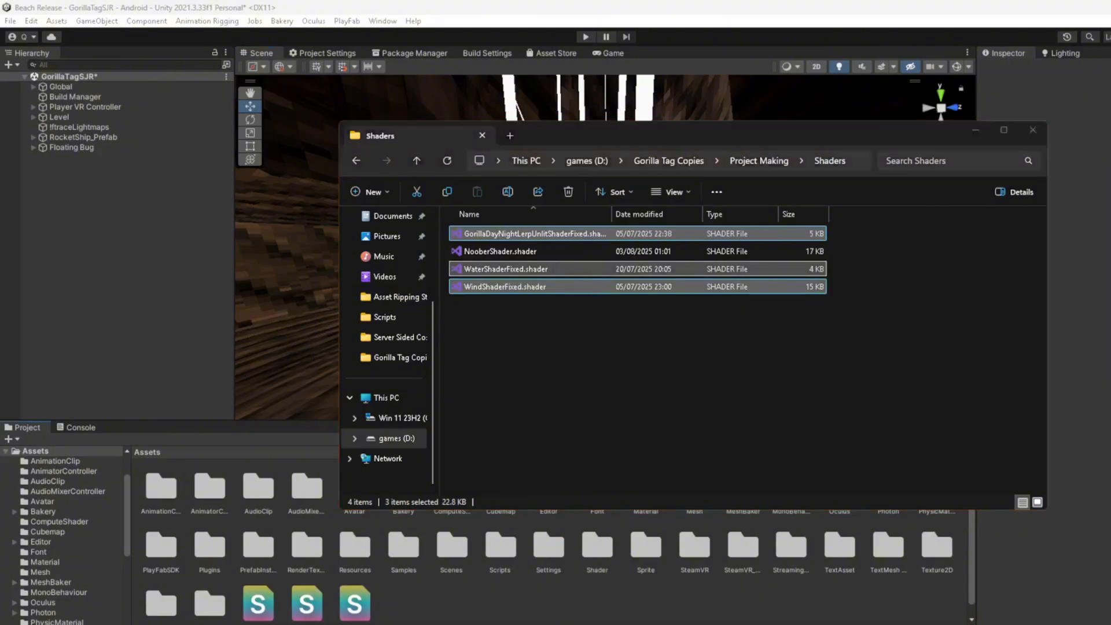
{"action": "left_click", "coordinate": [976, 131]}
- Assign the WindShaderFixed shader to the material of the WindTunnelRibbons_Prefab (5) object
{"action": "scroll", "coordinate": [616, 534], "scroll_direction": "down", "scroll_amount": 1}
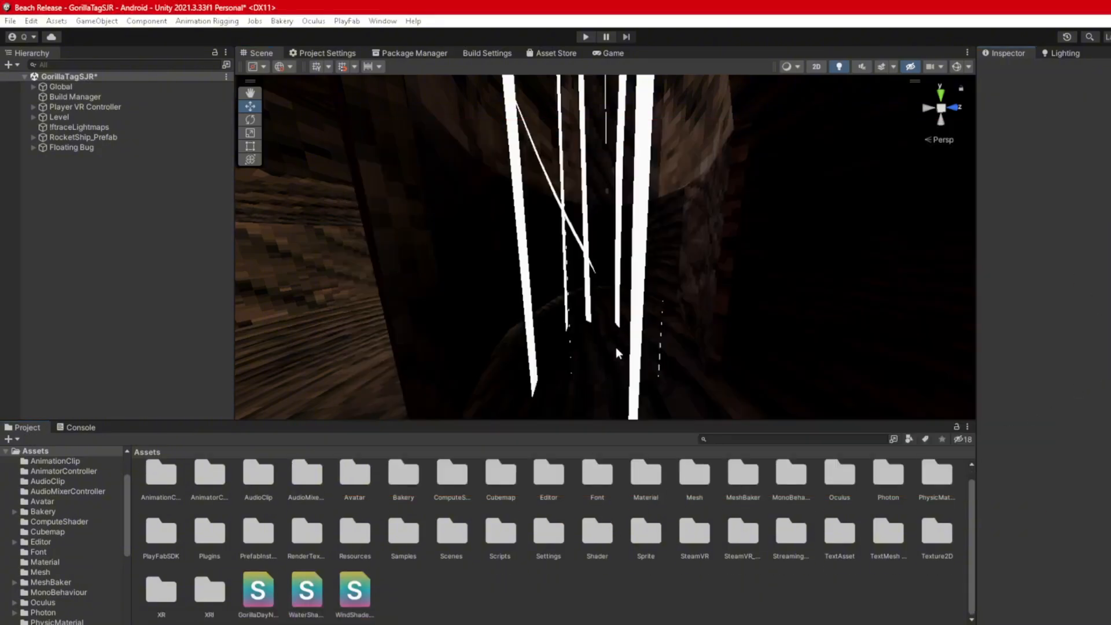
{"action": "left_click", "coordinate": [528, 282]}
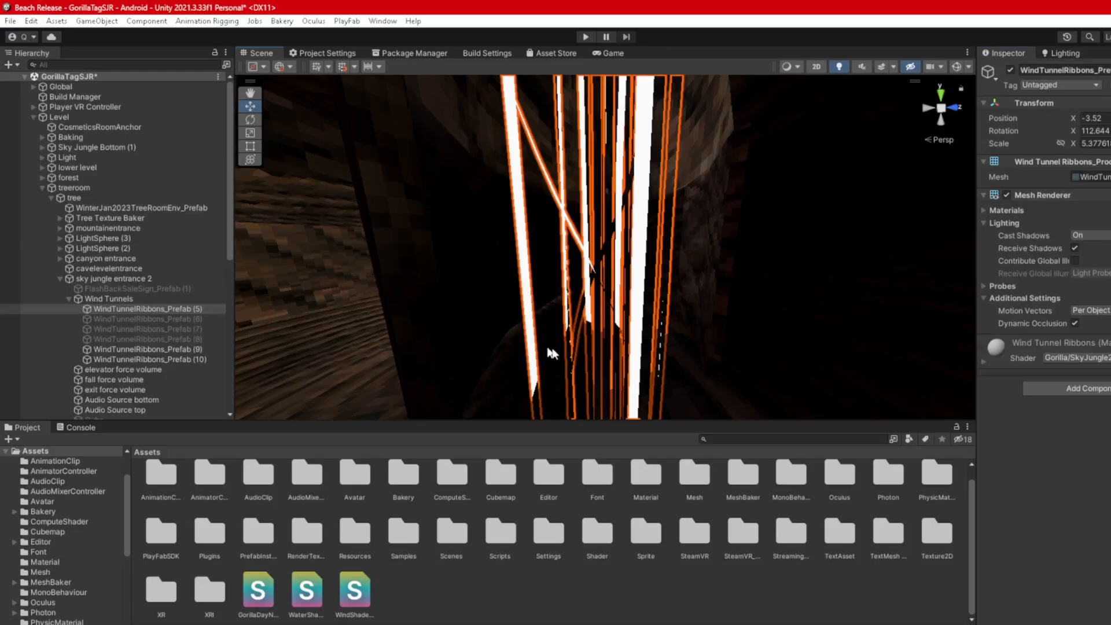
{"action": "left_click_drag", "start_coordinate": [350, 591], "coordinate": [1030, 363]}
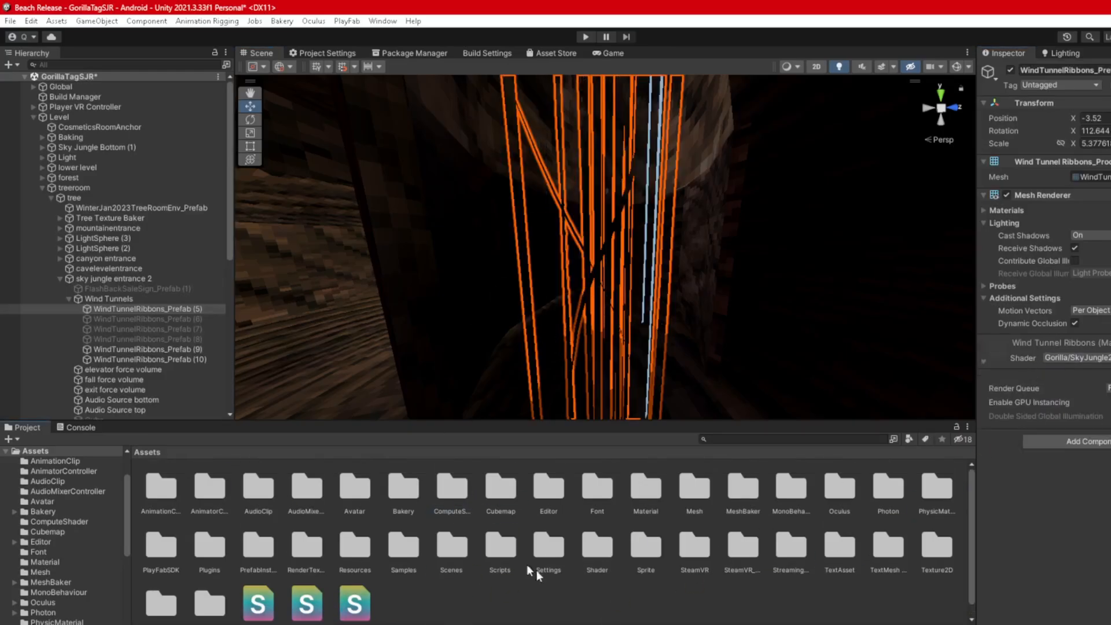
- Collapse the Wind Tunnels, sky jungle entrance 2, tree, treeroom and Level objects in the Hierarchy
{"action": "left_click", "coordinate": [68, 299]}
{"action": "left_click", "coordinate": [59, 279]}
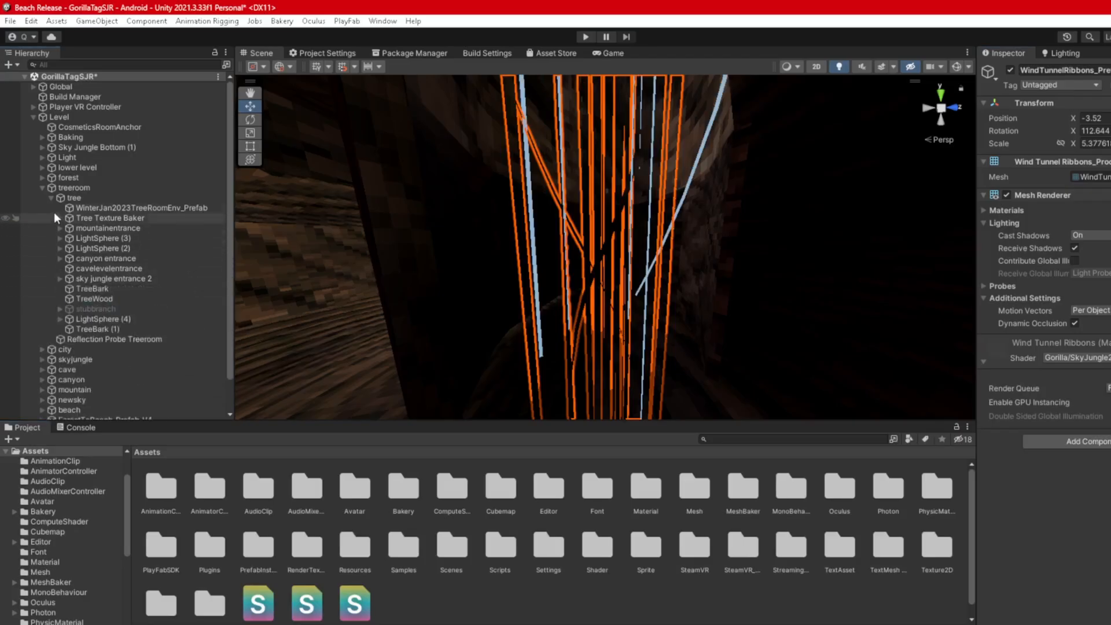
{"action": "left_click", "coordinate": [51, 197]}
{"action": "left_click", "coordinate": [49, 189]}
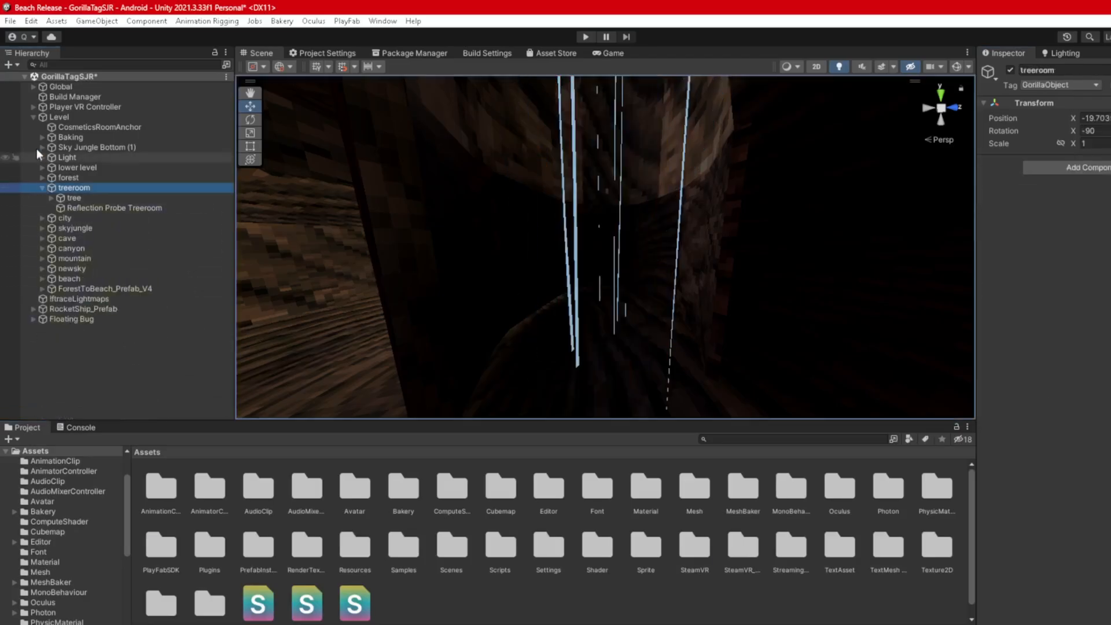
{"action": "left_click", "coordinate": [42, 188]}
{"action": "left_click", "coordinate": [33, 117]}
- Select the B_CaveWaterV2 cave water in the scene and apply the WaterShaderFixed shader to its Water Surface material
{"action": "left_click", "coordinate": [77, 266]}
{"action": "right_click_drag", "start_coordinate": [475, 237], "coordinate": [586, 280]}
{"action": "key", "text": "w"}
{"action": "left_click", "coordinate": [585, 280]}
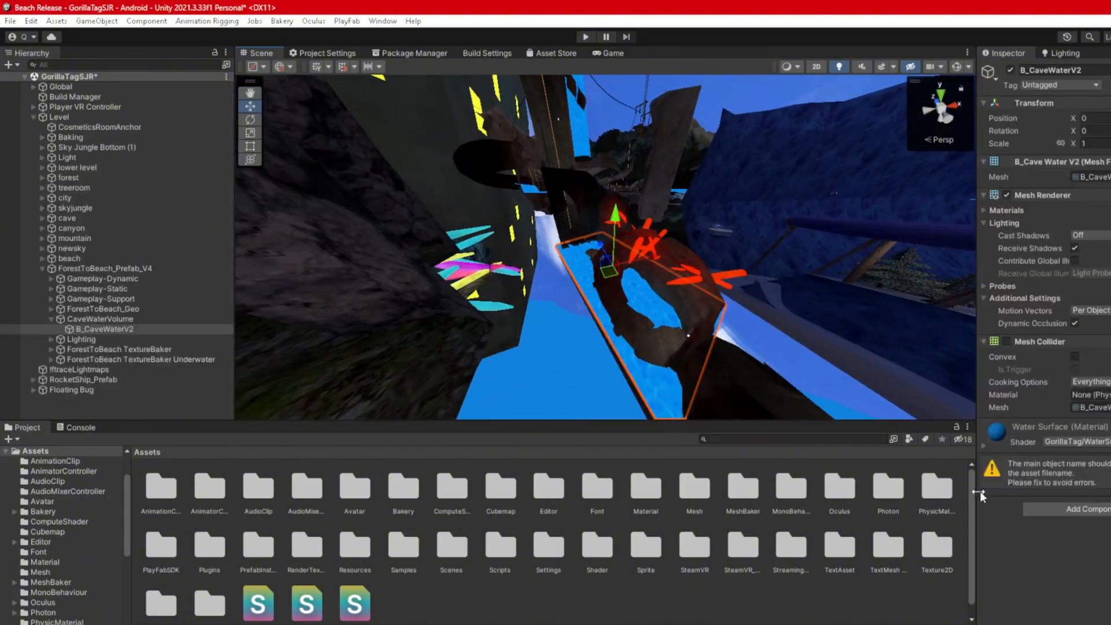
{"action": "scroll", "coordinate": [320, 602], "scroll_direction": "down", "scroll_amount": 1}
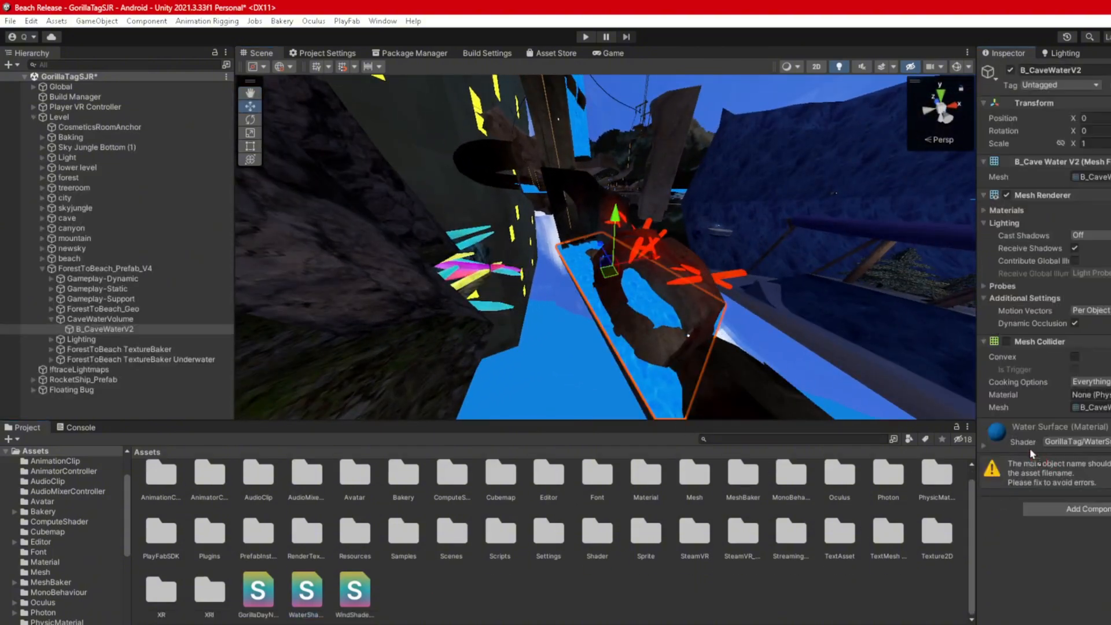
{"action": "right_click_drag", "start_coordinate": [602, 301], "coordinate": [560, 297]}
{"action": "right_click_drag", "start_coordinate": [1006, 424], "coordinate": [717, 492]}
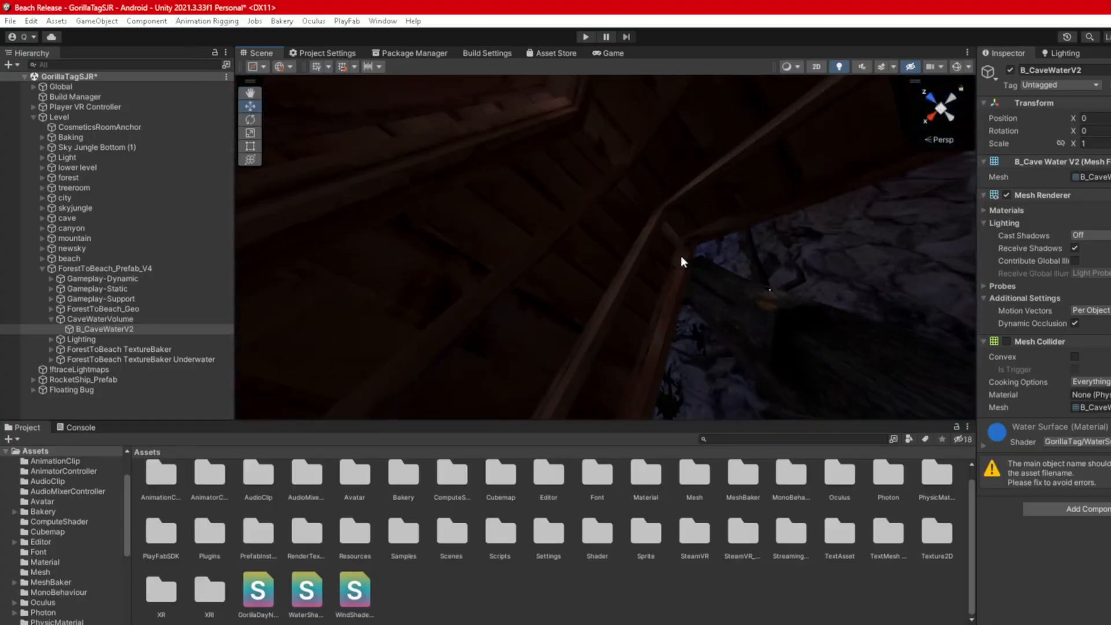
- Select the forest's pit ground object and locate its Pitground material in the project's Material folder
{"action": "right_click_drag", "start_coordinate": [682, 259], "coordinate": [532, 613]}
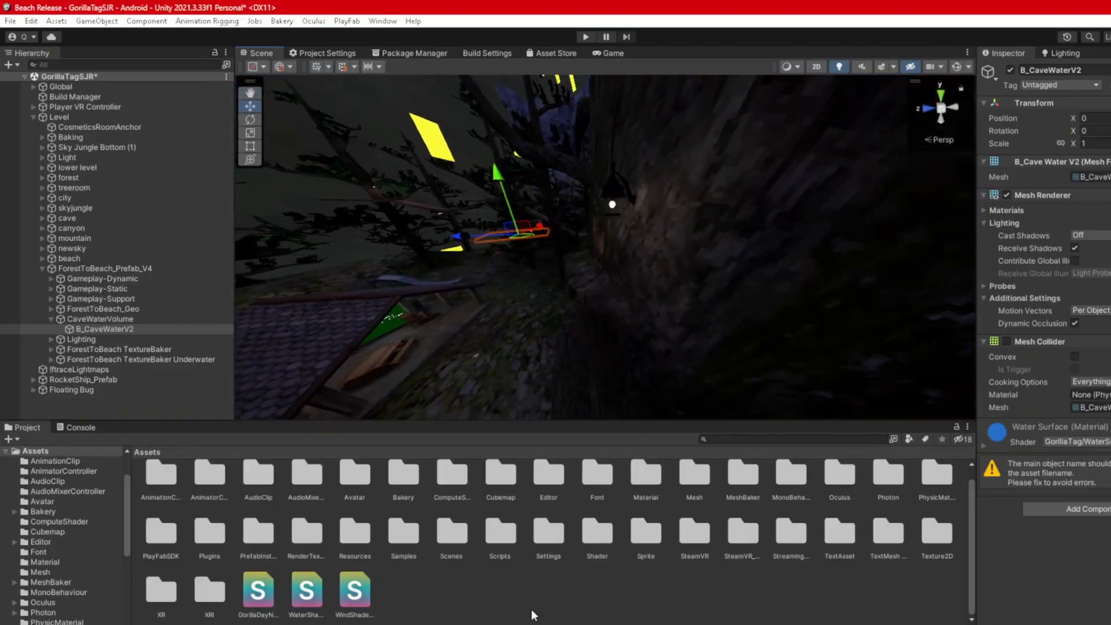
{"action": "left_click", "coordinate": [532, 614]}
{"action": "right_click_drag", "start_coordinate": [680, 247], "coordinate": [533, 324]}
{"action": "left_click", "coordinate": [531, 213]}
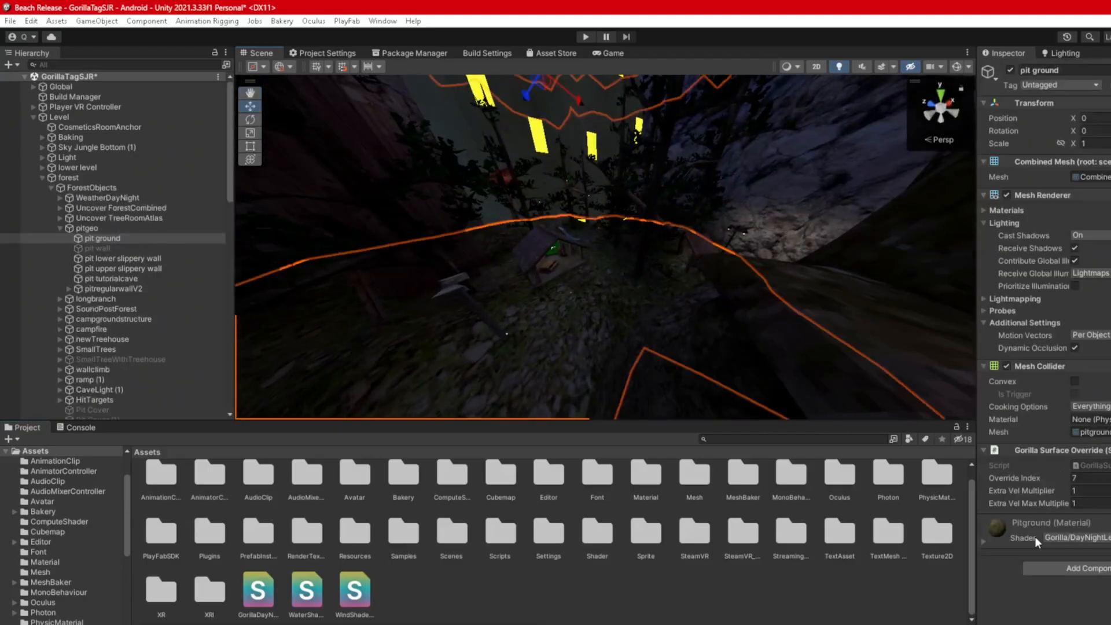
{"action": "left_click", "coordinate": [1037, 539]}
{"action": "left_click", "coordinate": [1110, 523]}
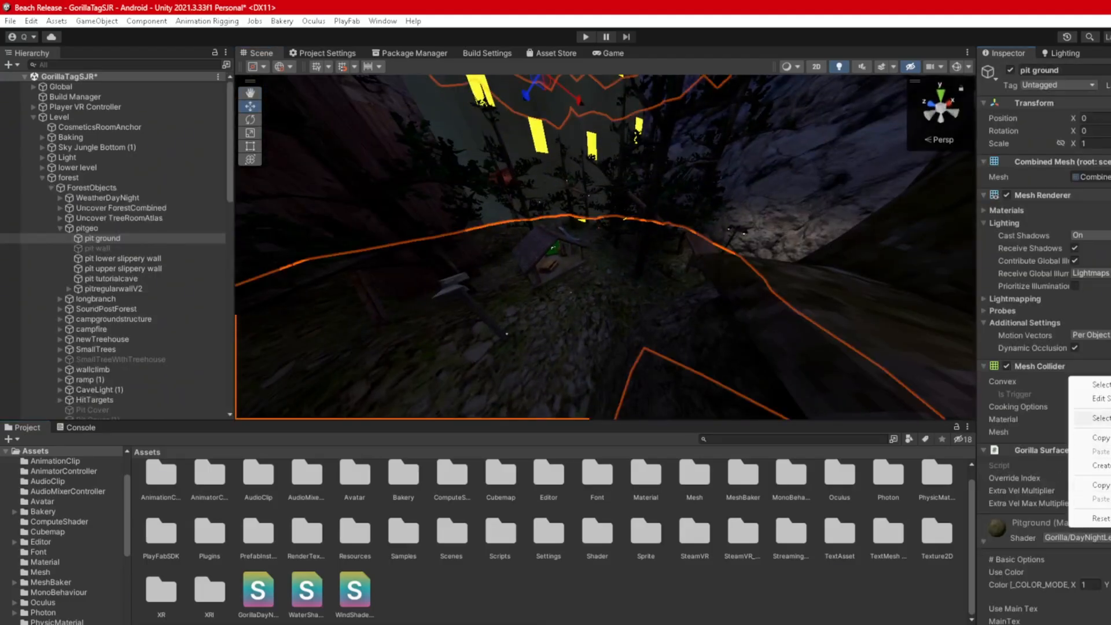
{"action": "left_click", "coordinate": [1102, 418]}
{"action": "left_click", "coordinate": [838, 547]}
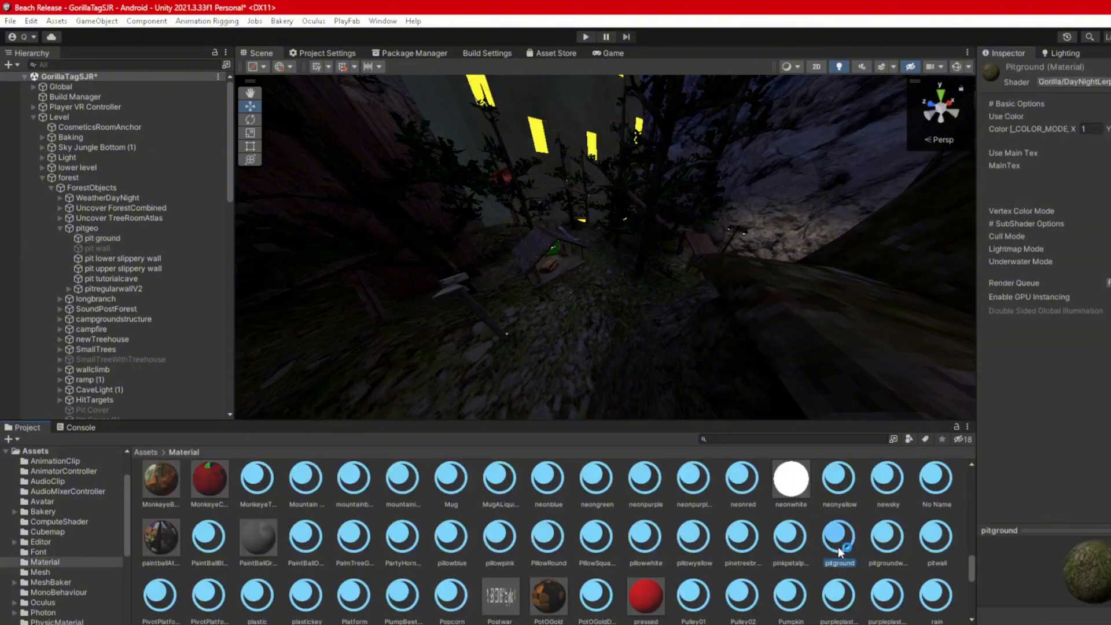
- Select all materials in the project's Material folder
{"action": "scroll", "coordinate": [838, 546], "scroll_direction": "up", "scroll_amount": 5}
{"action": "scroll", "coordinate": [838, 546], "scroll_direction": "up", "scroll_amount": 5}
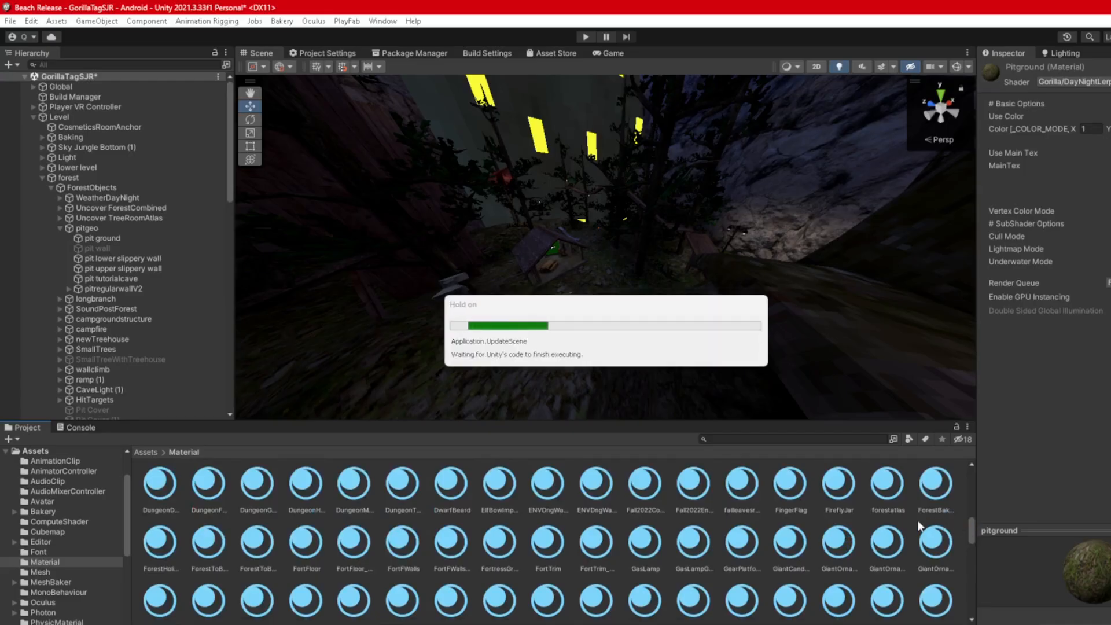
{"action": "key", "text": "ctrl+a"}
{"action": "scroll", "coordinate": [866, 526], "scroll_direction": "up", "scroll_amount": 12}
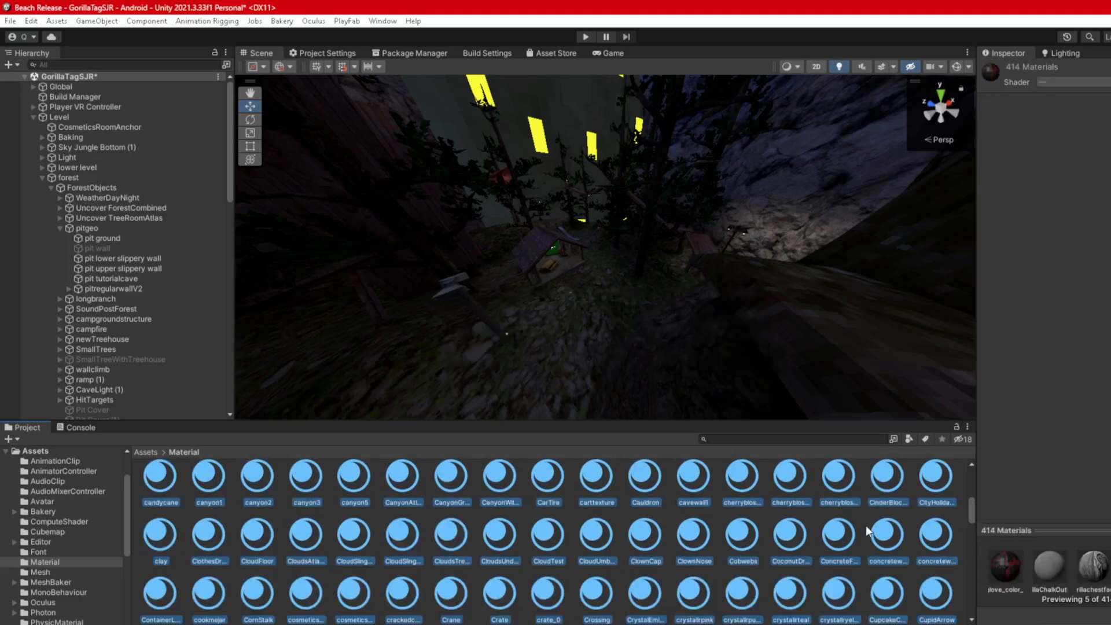
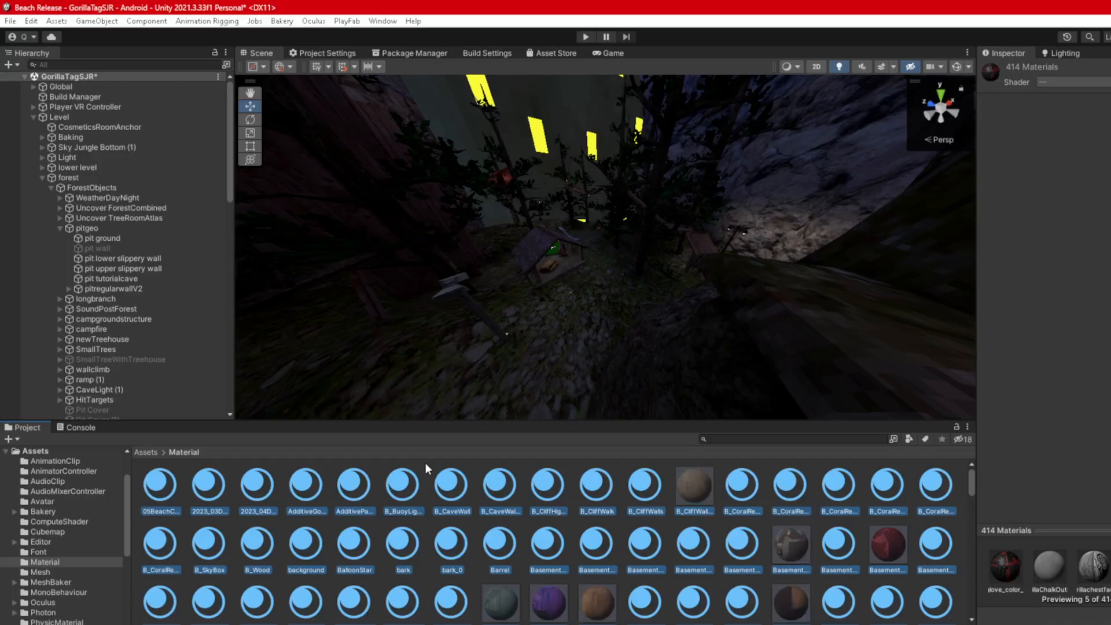
- Exclude both Additive materials, B_SkyBox, bark and the yellow B_BuoyLig material from the current selection in the Material folder
{"action": "scroll", "coordinate": [456, 511], "scroll_direction": "down", "scroll_amount": 1, "text": "ctrl"}
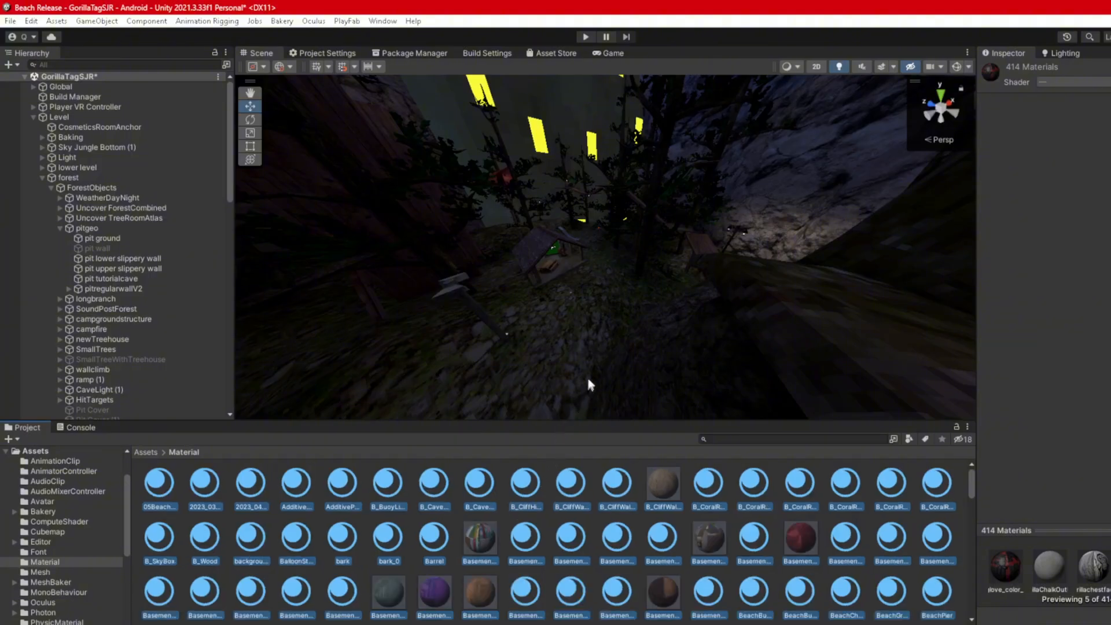
{"action": "right_click_drag", "start_coordinate": [588, 385], "coordinate": [590, 331]}
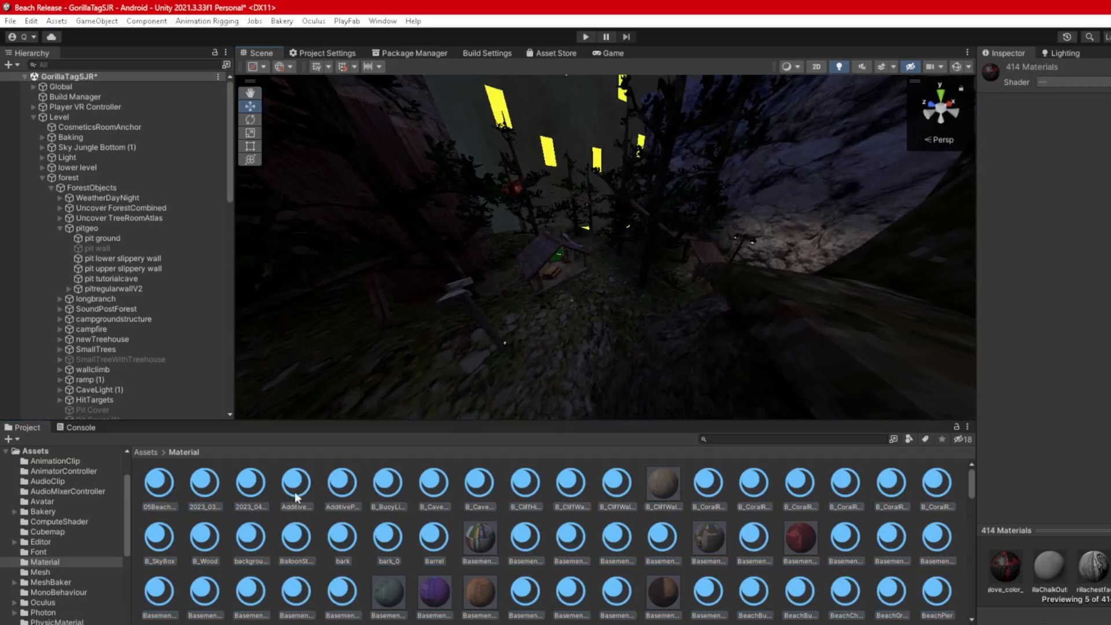
{"action": "left_click", "coordinate": [158, 490]}
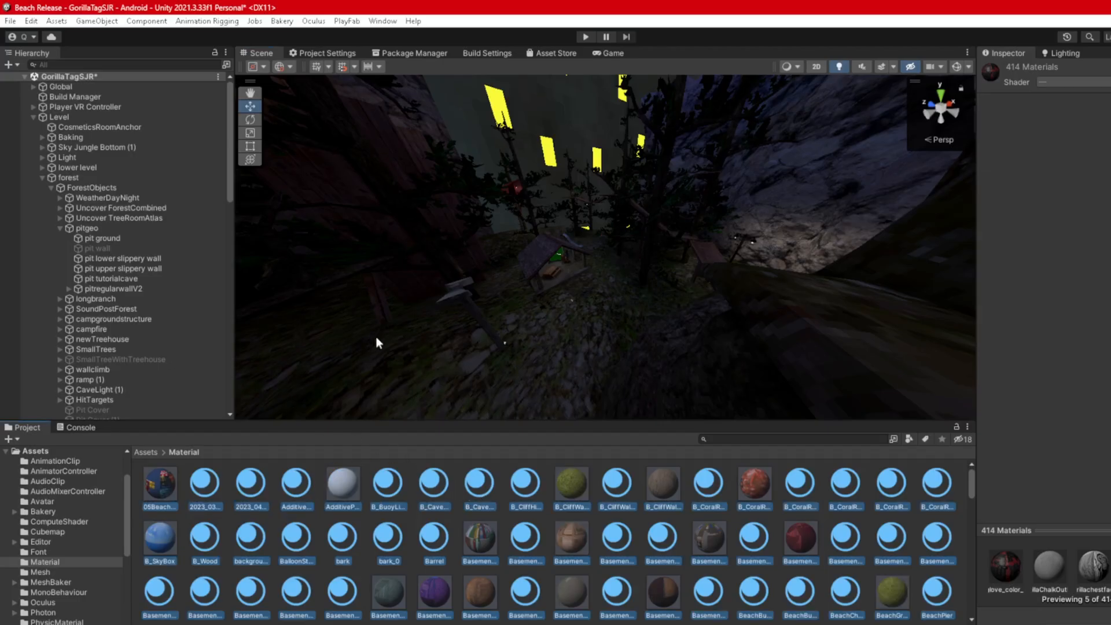
{"action": "right_click_drag", "start_coordinate": [377, 338], "coordinate": [384, 310]}
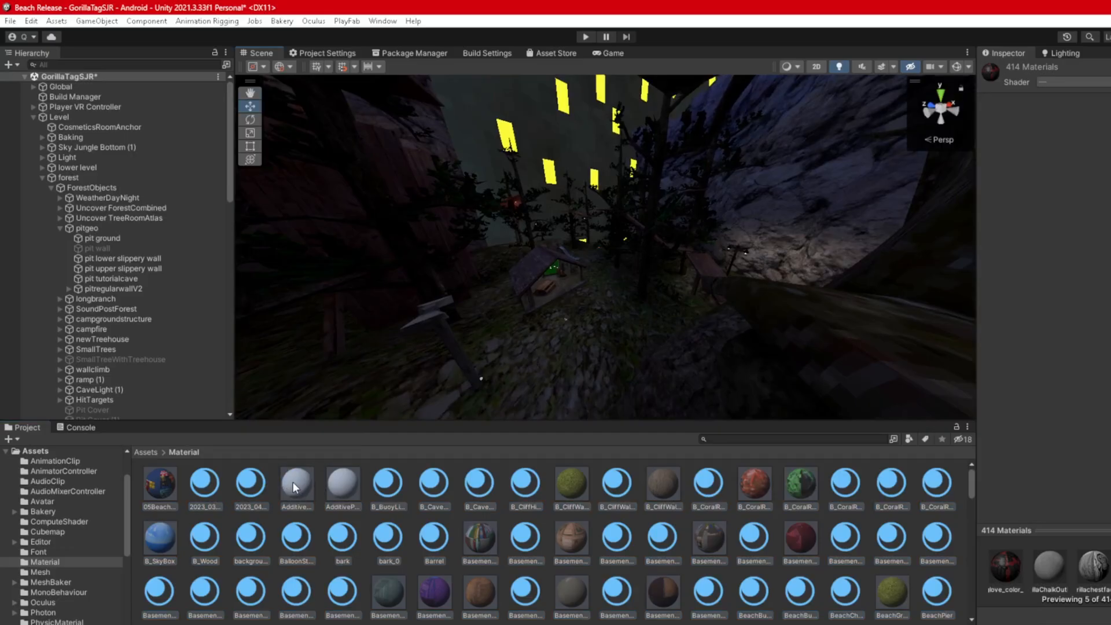
{"action": "left_click", "coordinate": [292, 482], "text": "ctrl"}
{"action": "left_click", "coordinate": [332, 484], "text": "ctrl"}
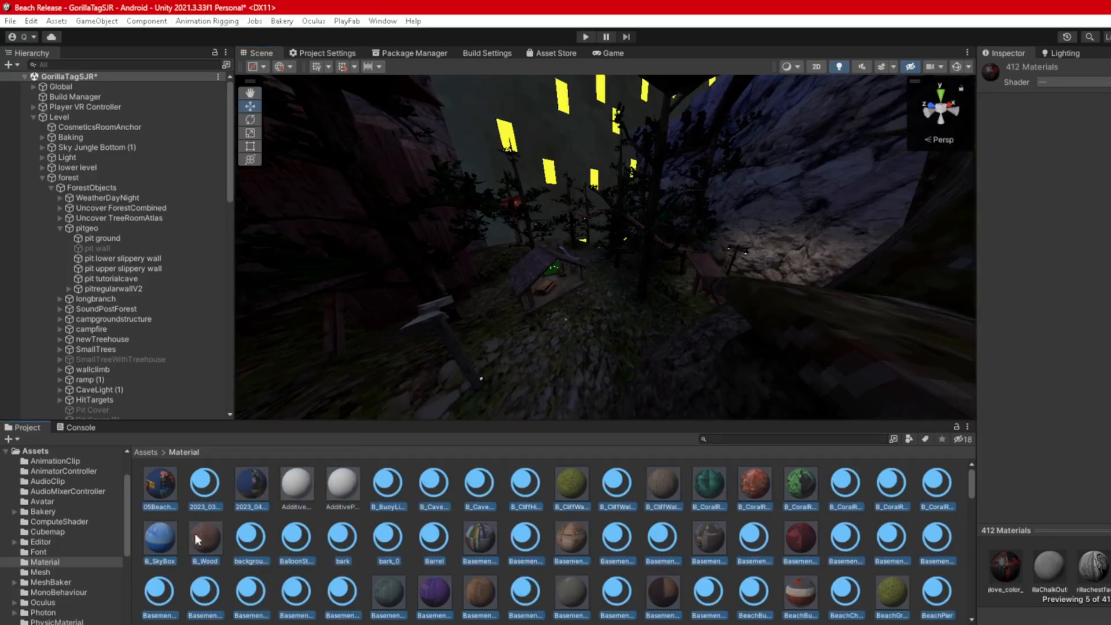
{"action": "left_click", "coordinate": [160, 545], "text": "ctrl"}
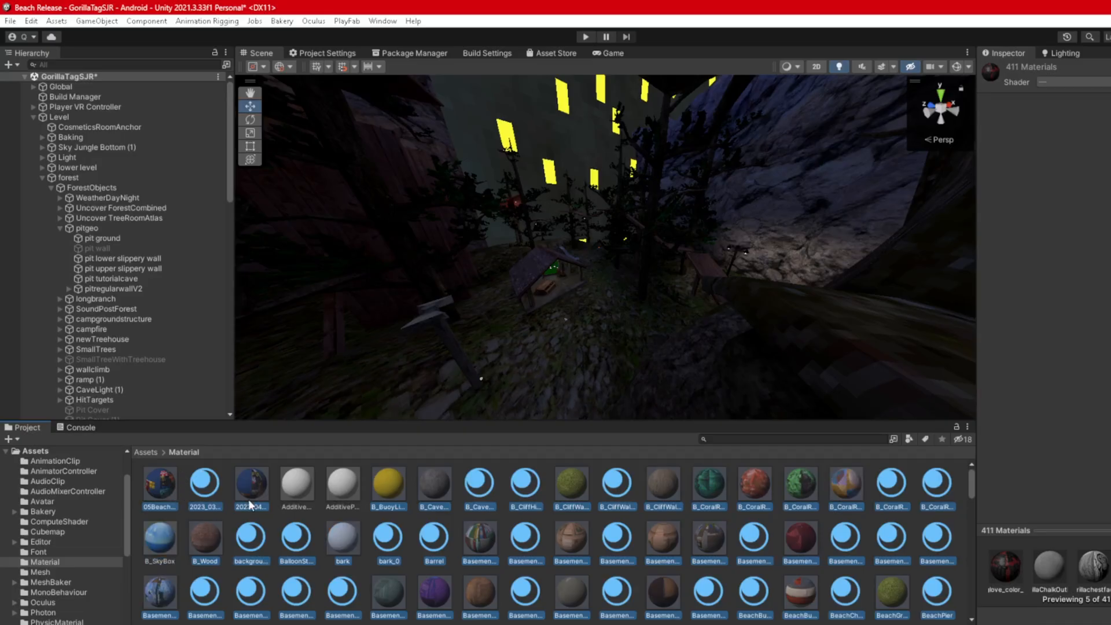
{"action": "left_click", "coordinate": [346, 545], "text": "ctrl"}
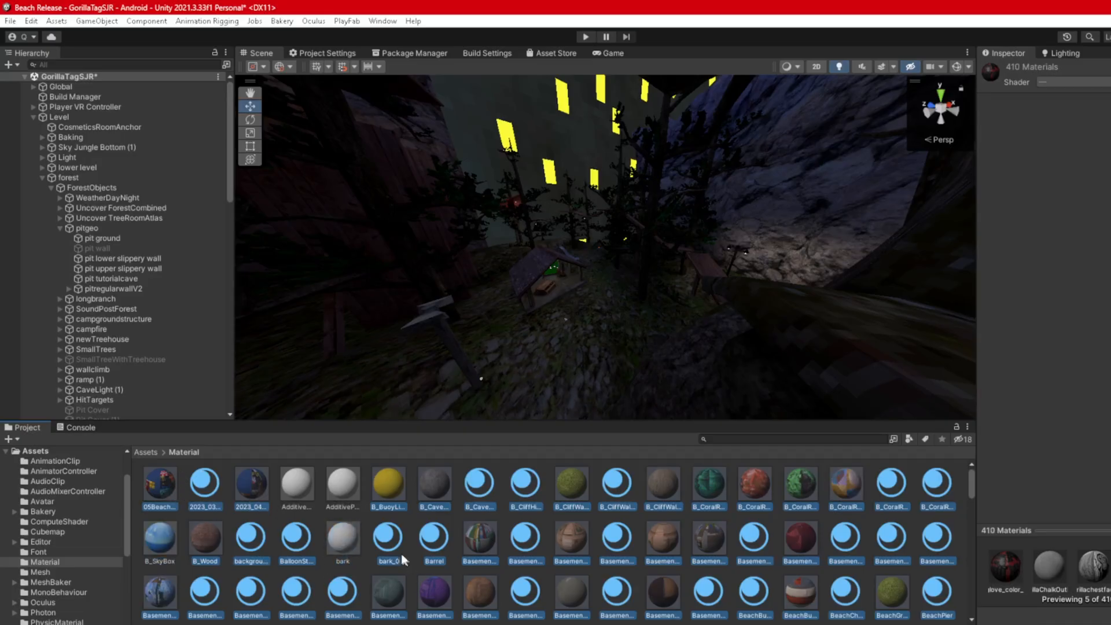
{"action": "left_click", "coordinate": [395, 491], "text": "ctrl"}
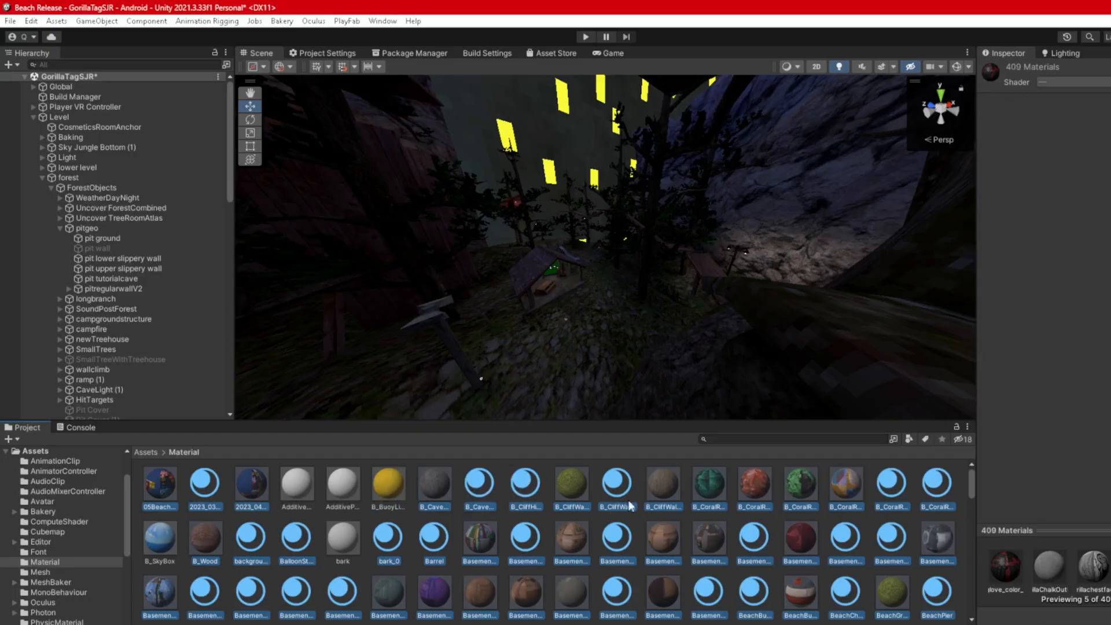
- Exclude the background, blackpaint, blackpeta, block, cable and campfire materials from the selection, undoing any accidental deselection
{"action": "scroll", "coordinate": [674, 521], "scroll_direction": "down", "scroll_amount": 5}
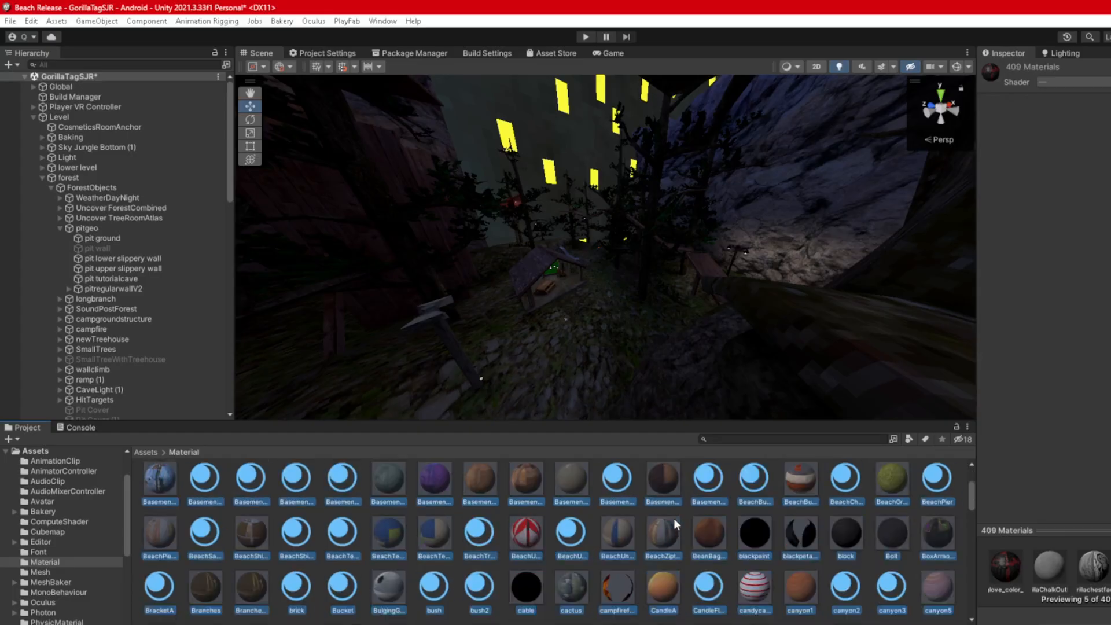
{"action": "scroll", "coordinate": [674, 519], "scroll_direction": "up", "scroll_amount": 5}
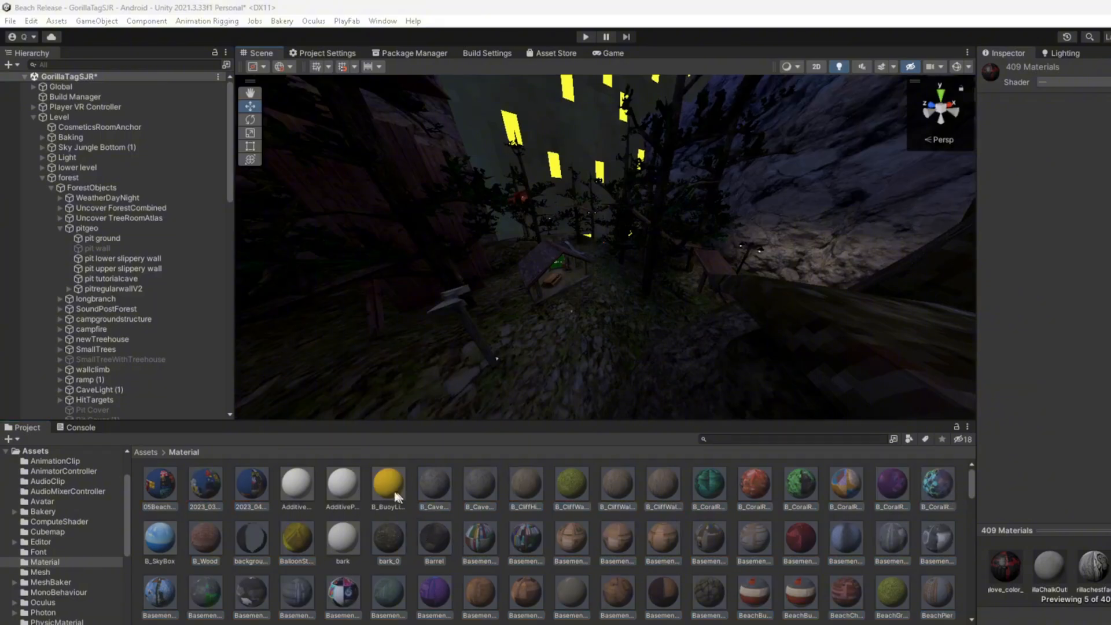
{"action": "left_click", "coordinate": [238, 542], "text": "ctrl"}
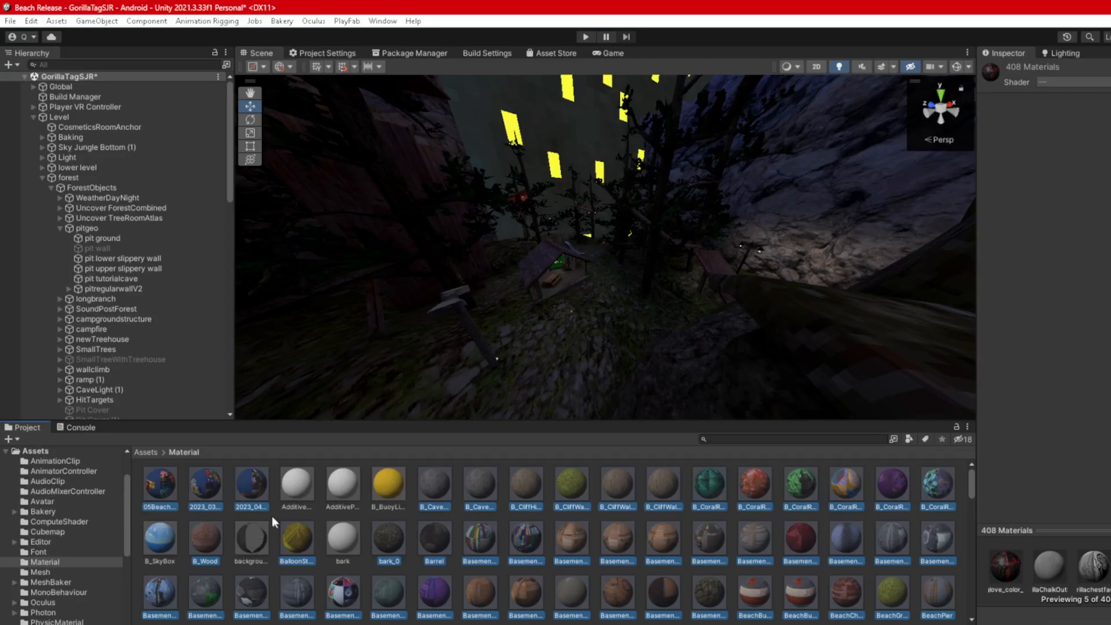
{"action": "scroll", "coordinate": [348, 536], "scroll_direction": "down", "scroll_amount": 3}
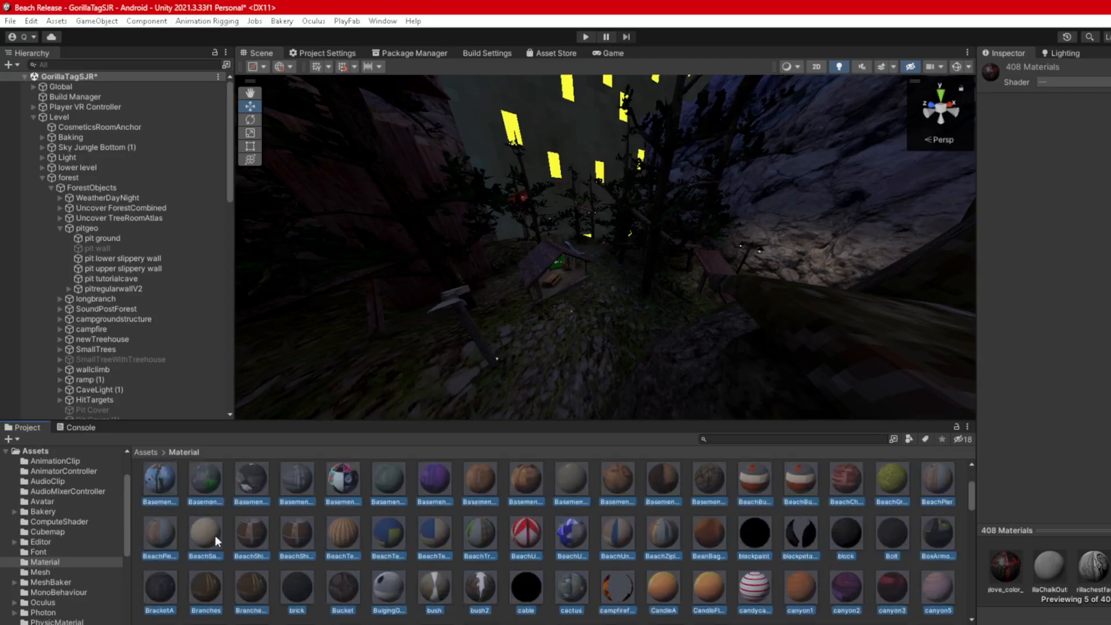
{"action": "left_click", "coordinate": [812, 540], "text": "ctrl"}
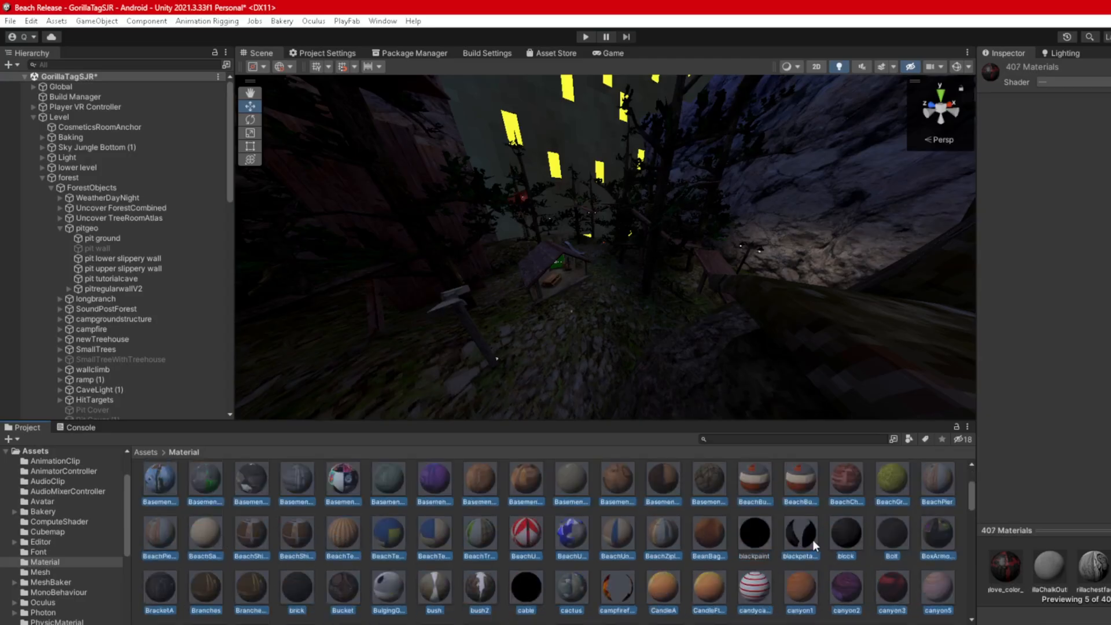
{"action": "scroll", "coordinate": [857, 581], "scroll_direction": "down", "scroll_amount": 1}
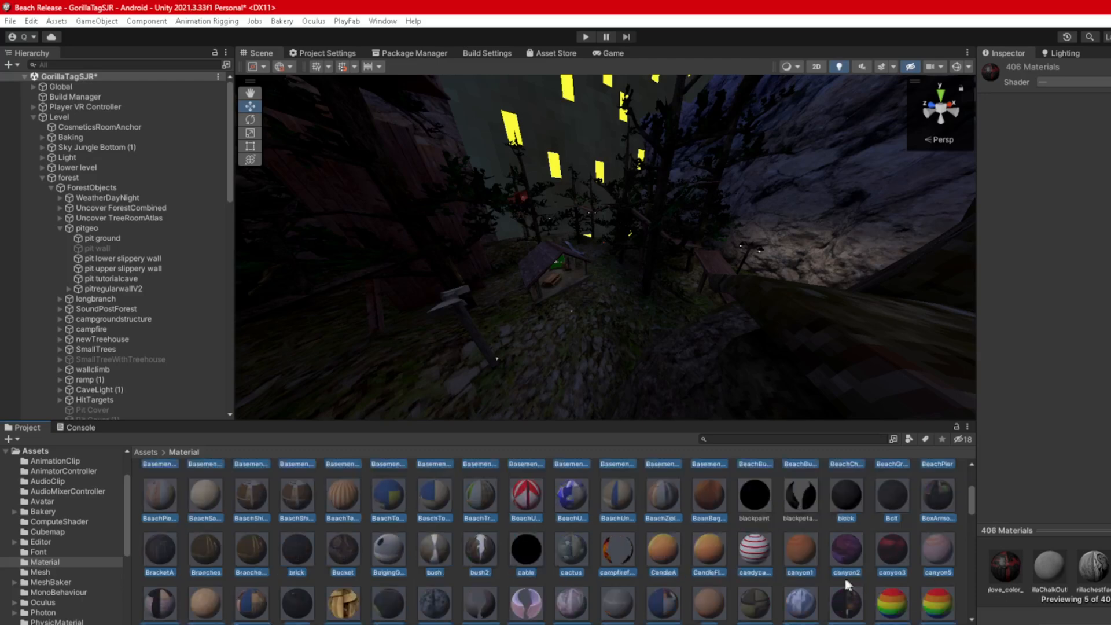
{"action": "left_click", "coordinate": [524, 553], "text": "ctrl"}
{"action": "left_click", "coordinate": [618, 553], "text": "ctrl"}
{"action": "left_click", "coordinate": [462, 561]}
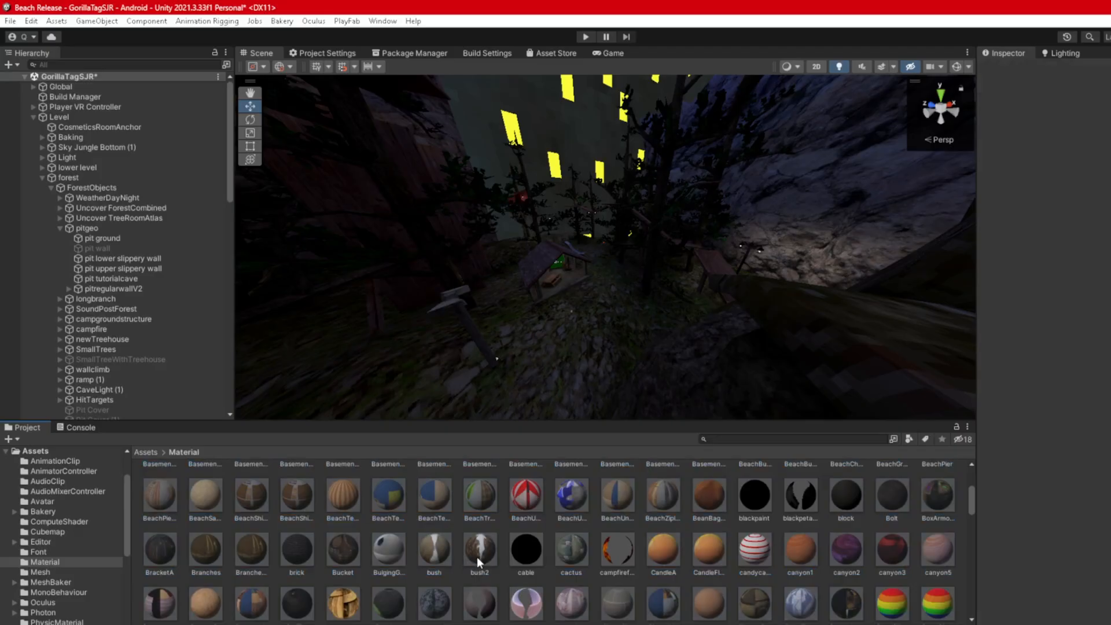
{"action": "key", "text": "ctrl+z"}
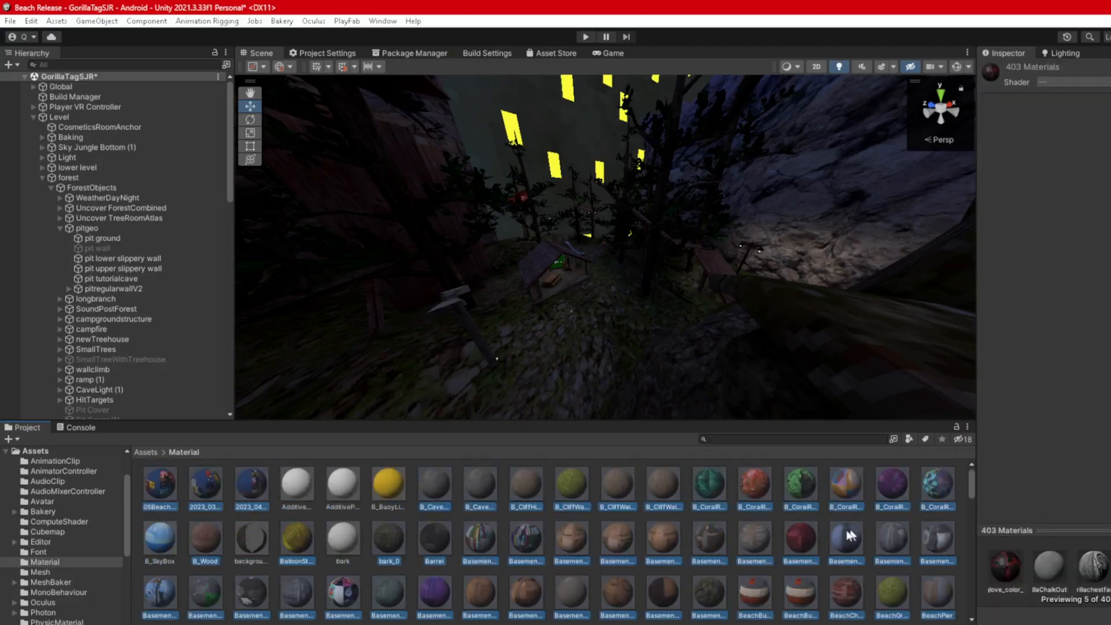
- Exclude the first two cherry blossom materials from the selection, keeping the third one selected
{"action": "scroll", "coordinate": [632, 564], "scroll_direction": "down", "scroll_amount": 3}
{"action": "scroll", "coordinate": [557, 582], "scroll_direction": "down", "scroll_amount": 1}
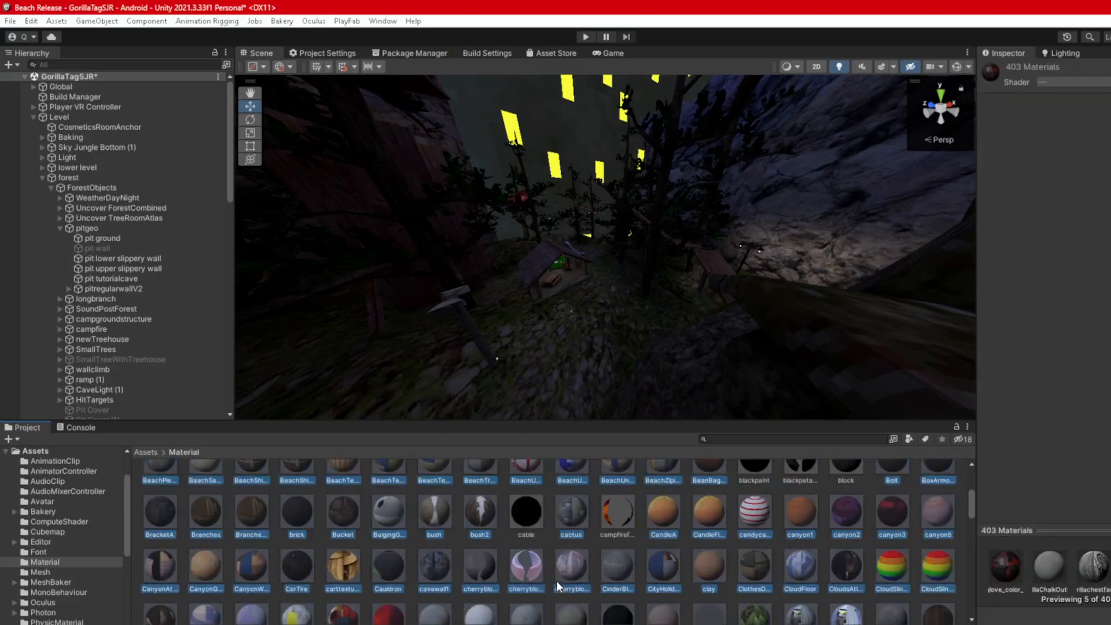
{"action": "left_click", "coordinate": [484, 574], "text": "ctrl"}
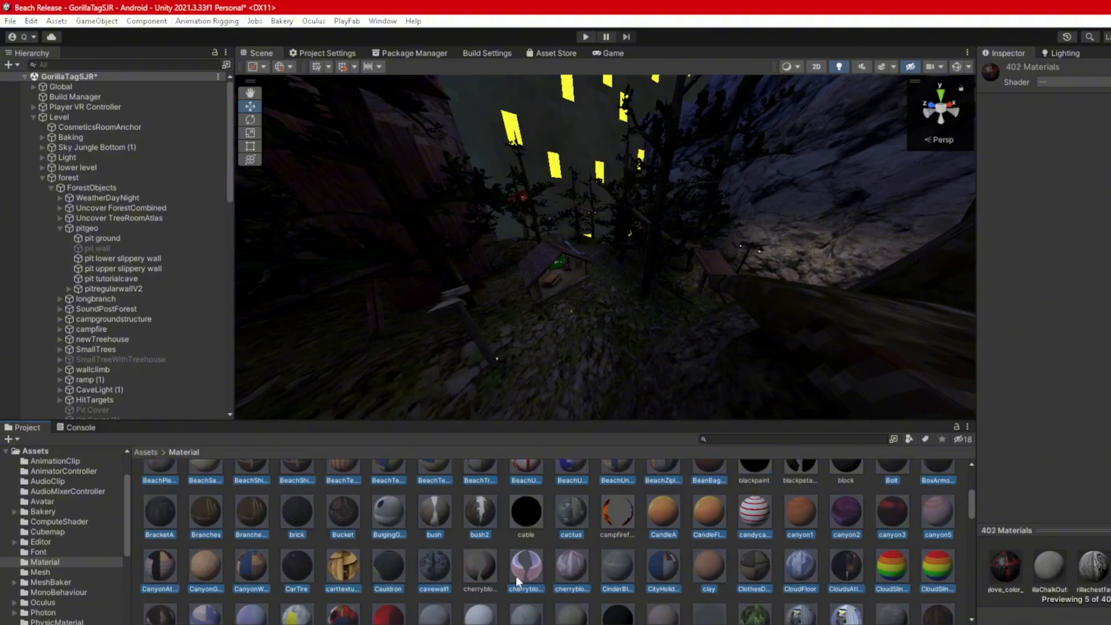
{"action": "left_click", "coordinate": [516, 575], "text": "ctrl"}
{"action": "left_click", "coordinate": [562, 568], "text": "ctrl"}
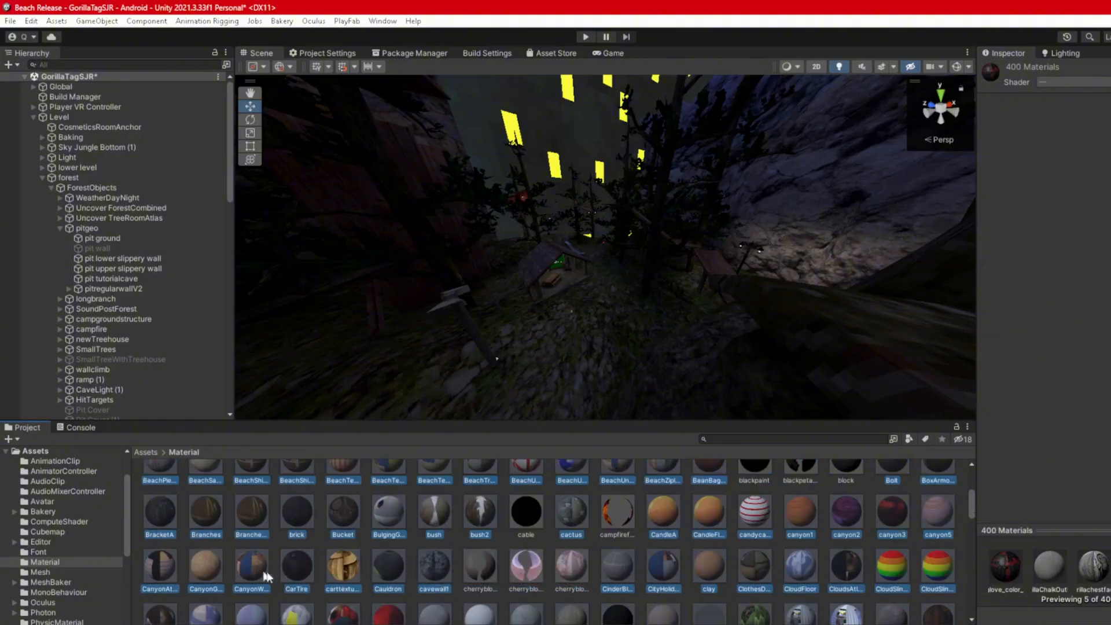
{"action": "left_click", "coordinate": [572, 573], "text": "ctrl"}
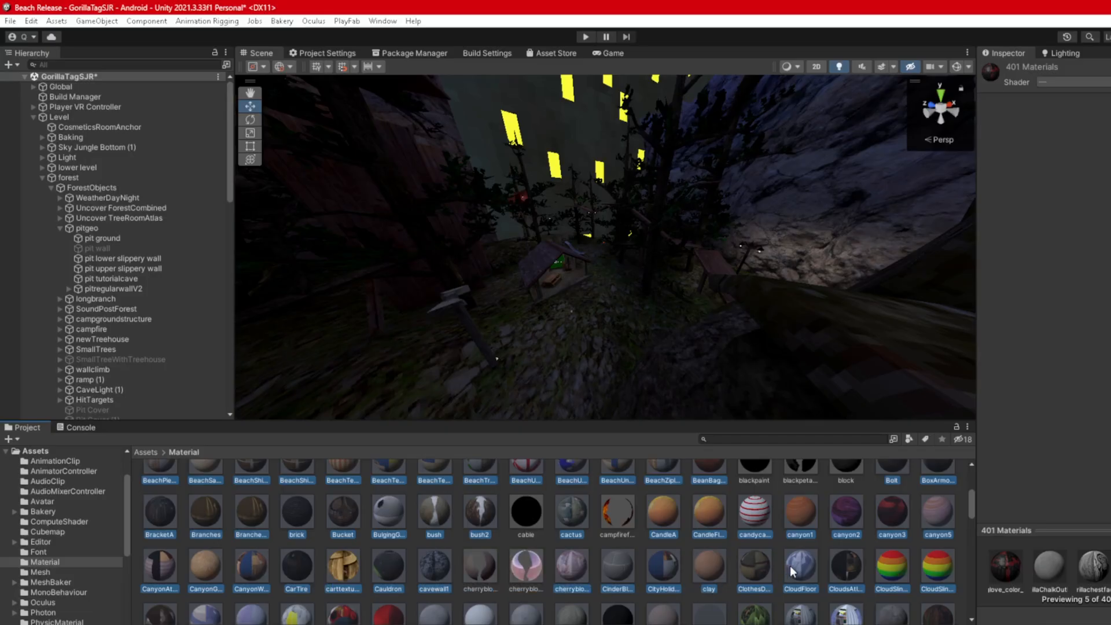
- Exclude the cookmejar and CoconutDr materials from the selection
{"action": "scroll", "coordinate": [868, 571], "scroll_direction": "down", "scroll_amount": 2}
{"action": "left_click", "coordinate": [716, 555], "text": "ctrl"}
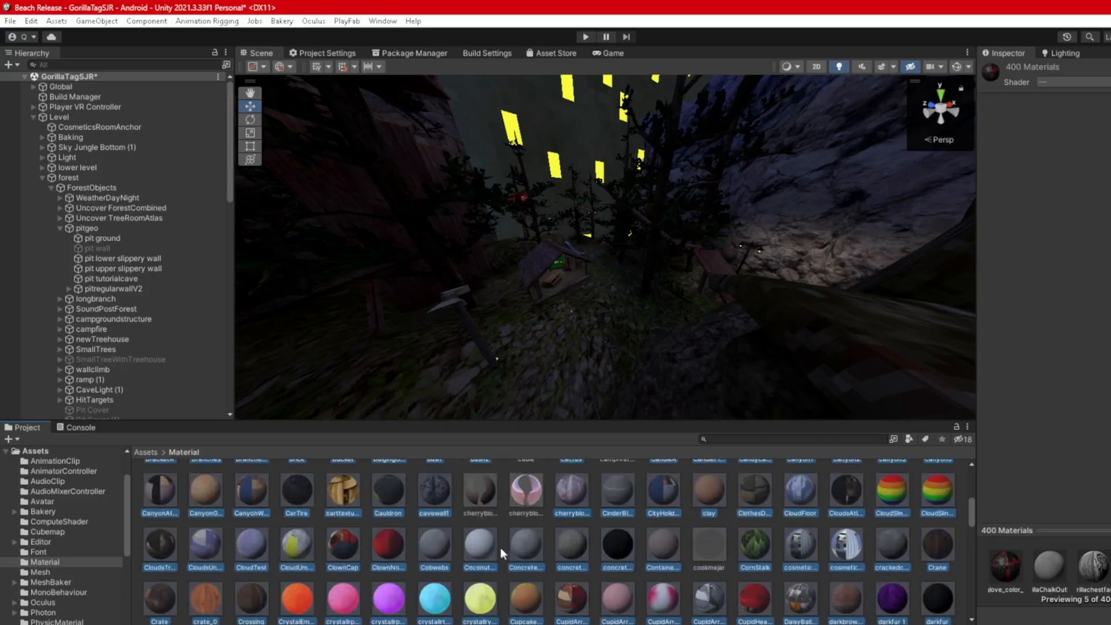
{"action": "left_click", "coordinate": [484, 545], "text": "ctrl"}
- Exclude the five brightly coloured crystal materials and the plain pink CupidArr material from the selection
{"action": "scroll", "coordinate": [303, 559], "scroll_direction": "down", "scroll_amount": 1}
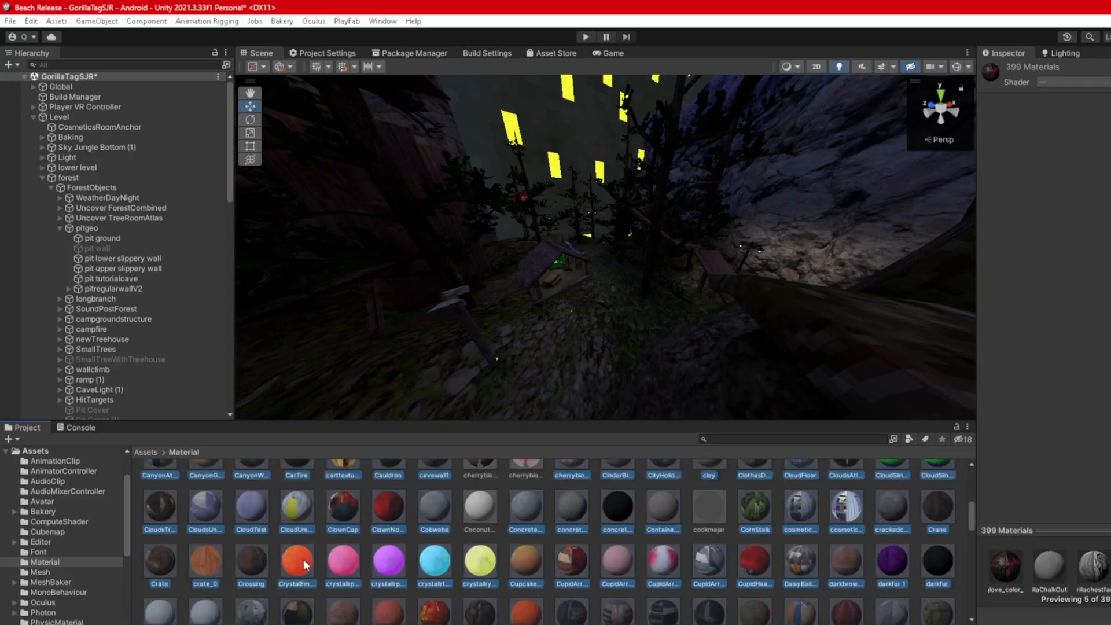
{"action": "left_click", "coordinate": [338, 563], "text": "ctrl"}
{"action": "left_click", "coordinate": [389, 563], "text": "ctrl"}
{"action": "left_click", "coordinate": [434, 563], "text": "ctrl"}
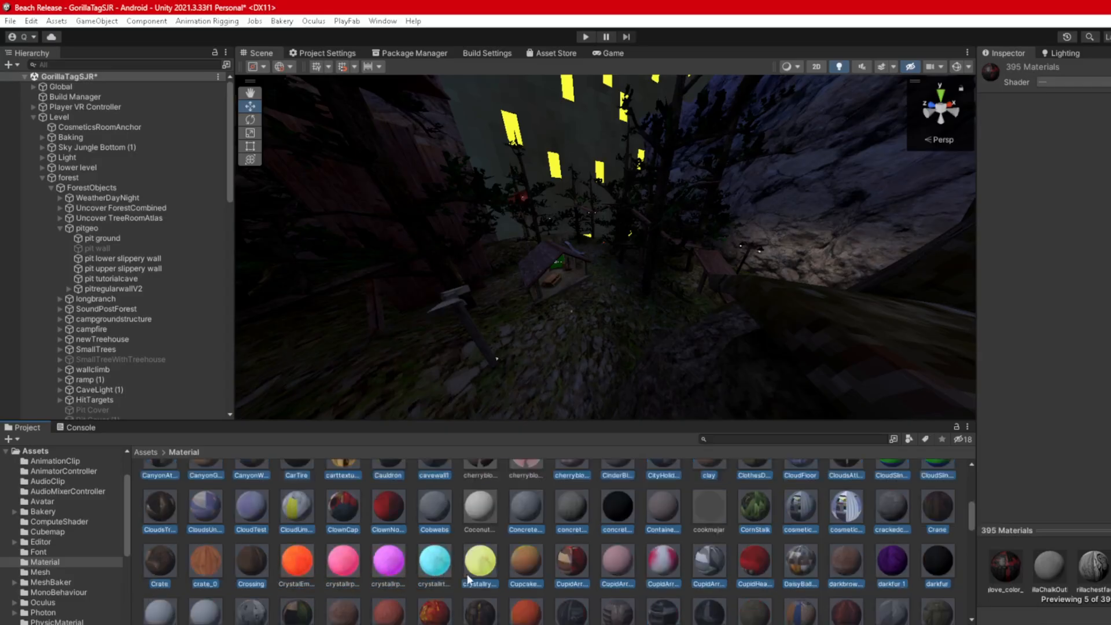
{"action": "left_click", "coordinate": [474, 568], "text": "ctrl"}
- Exclude darkfur 1, darkfur and the two defaultM materials from the selection
{"action": "scroll", "coordinate": [808, 573], "scroll_direction": "down", "scroll_amount": 2}
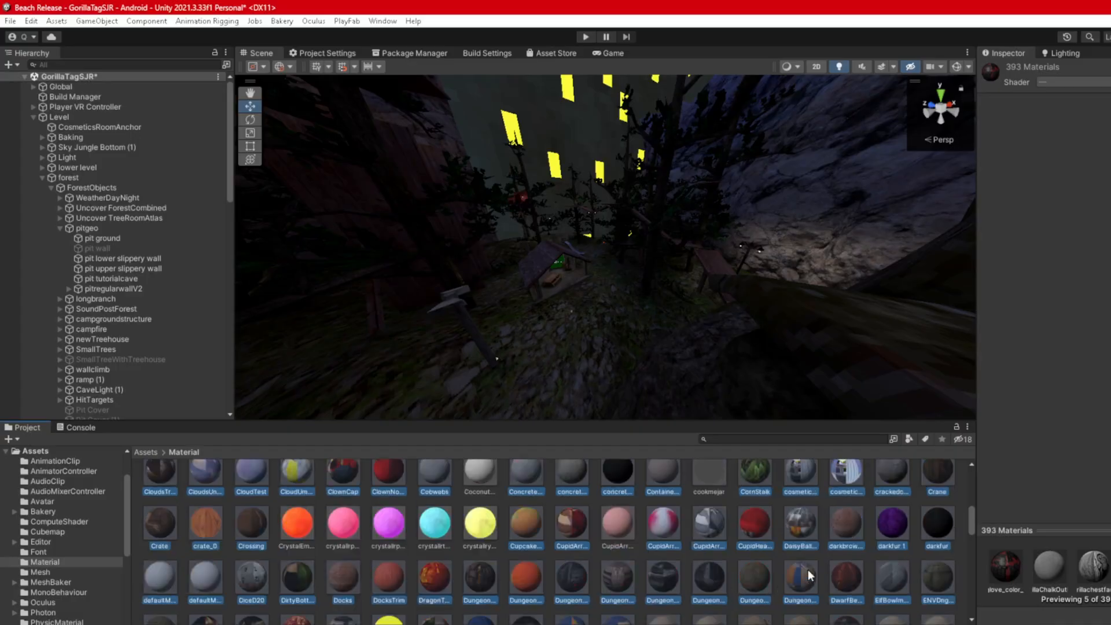
{"action": "left_click", "coordinate": [891, 530], "text": "ctrl"}
{"action": "left_click", "coordinate": [933, 528], "text": "ctrl"}
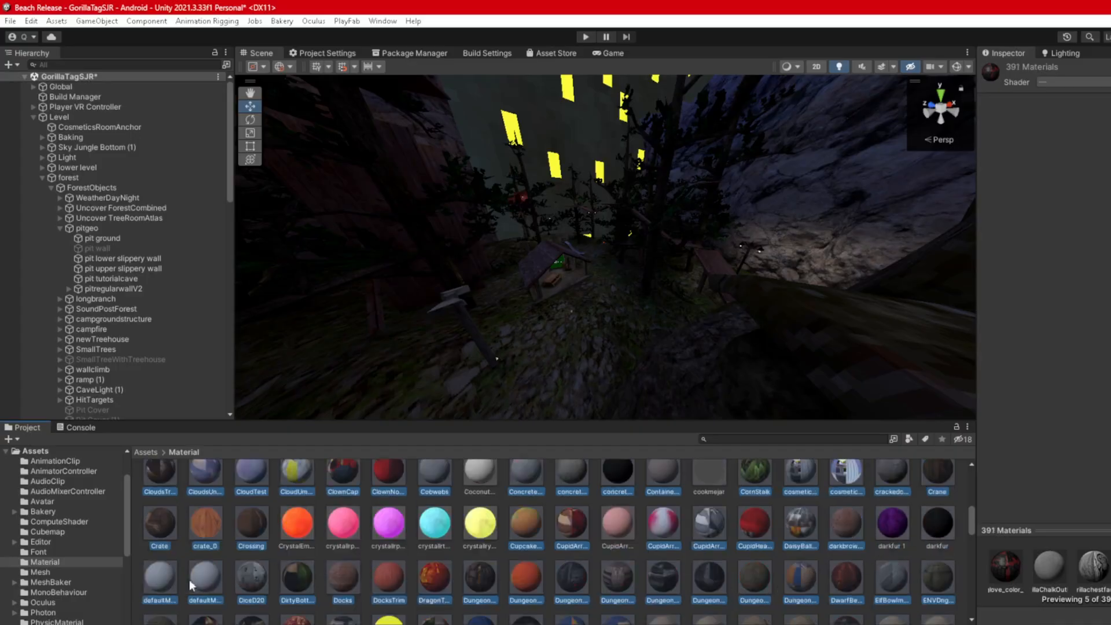
{"action": "left_click", "coordinate": [166, 580], "text": "ctrl"}
{"action": "left_click", "coordinate": [209, 580], "text": "ctrl"}
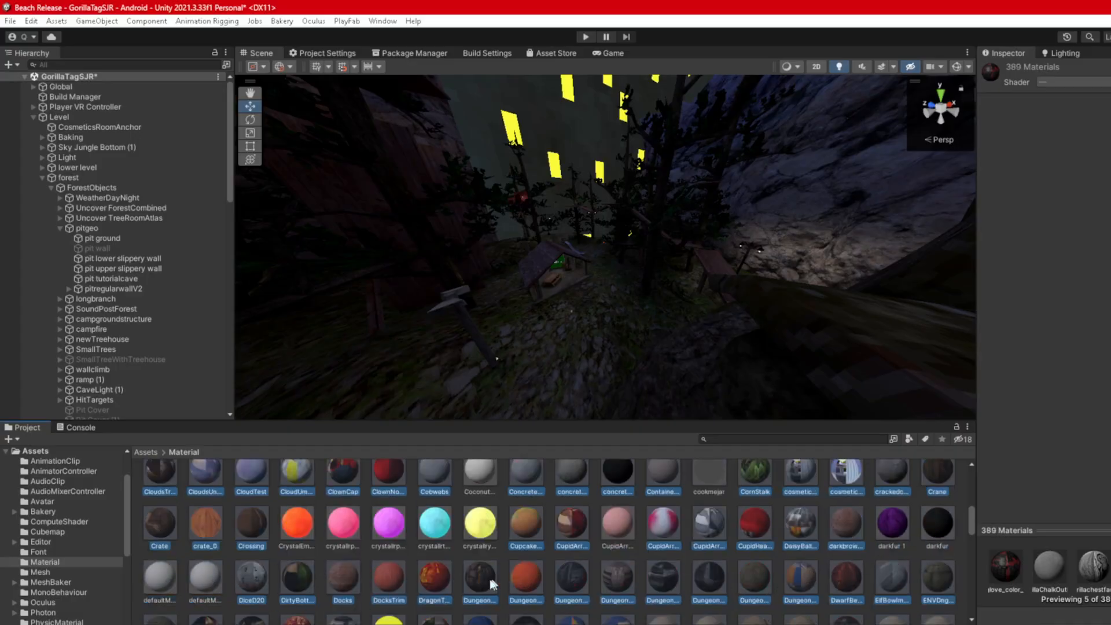
- Exclude FireflyJar, Glass, GlassDun, goldpetal and the pale GasLam material from the selection
{"action": "scroll", "coordinate": [814, 583], "scroll_direction": "down", "scroll_amount": 3}
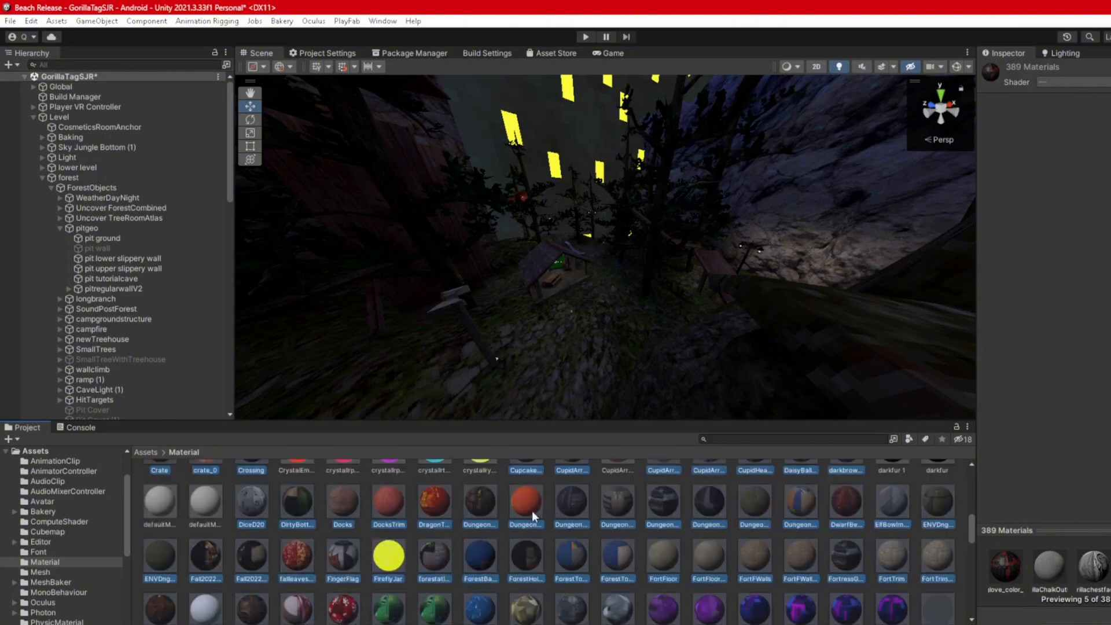
{"action": "left_click", "coordinate": [399, 559], "text": "ctrl"}
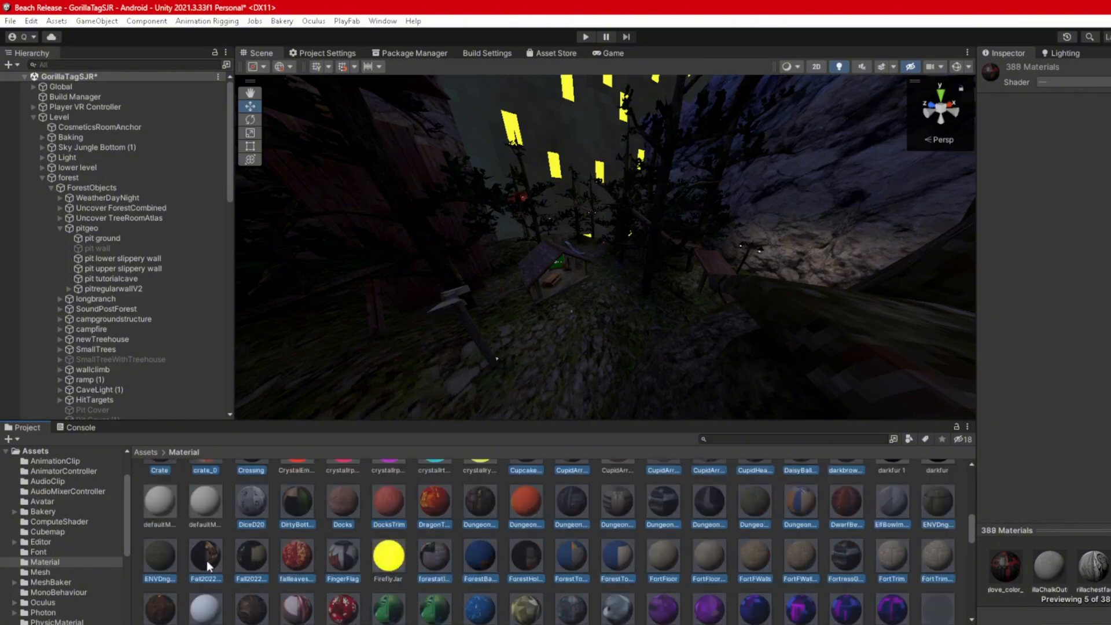
{"action": "scroll", "coordinate": [909, 565], "scroll_direction": "down", "scroll_amount": 2}
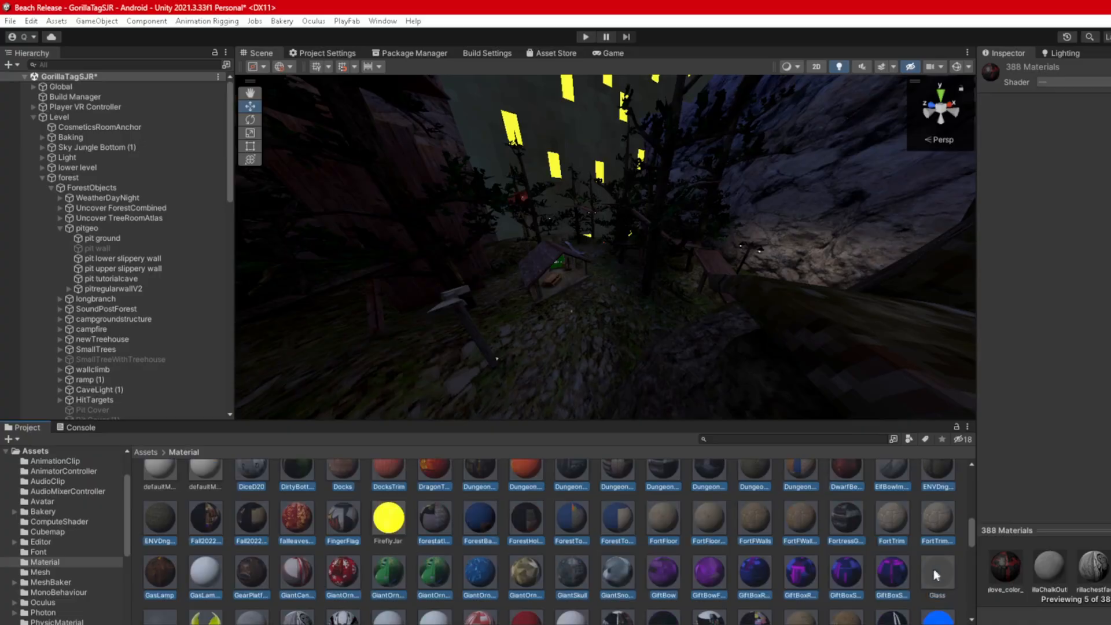
{"action": "left_click", "coordinate": [933, 568], "text": "ctrl"}
{"action": "left_click", "coordinate": [215, 571], "text": "ctrl"}
{"action": "scroll", "coordinate": [220, 571], "scroll_direction": "down", "scroll_amount": 2}
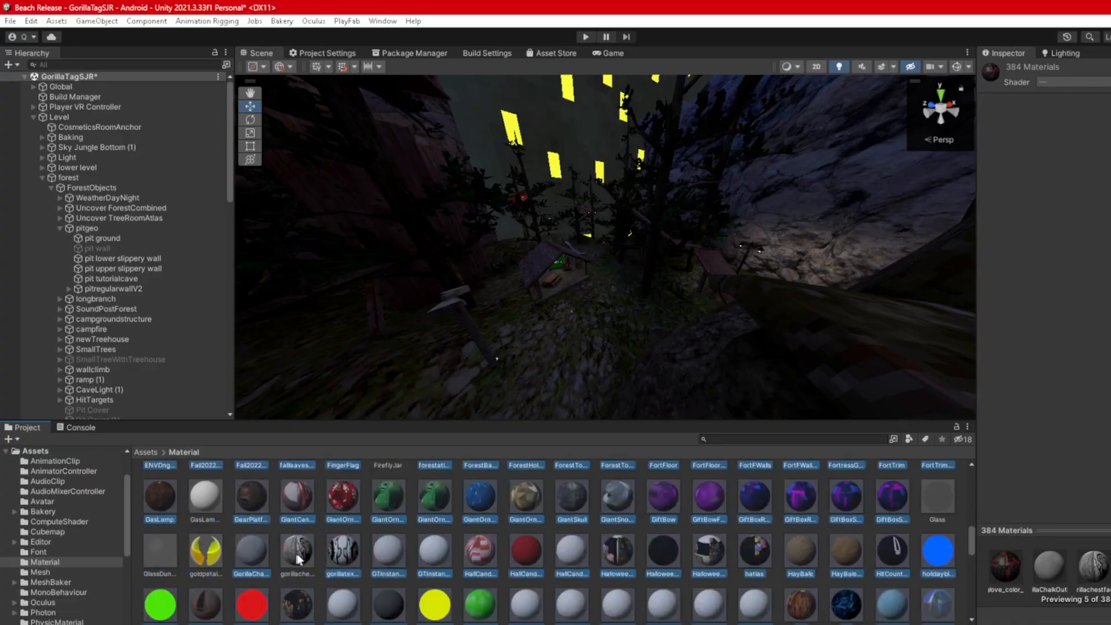
- Exclude the GorillaChalk, gorillachest and gorillatex materials and the two GTInstan materials from the selection
{"action": "left_click", "coordinate": [255, 554], "text": "ctrl"}
{"action": "left_click", "coordinate": [347, 556], "text": "ctrl"}
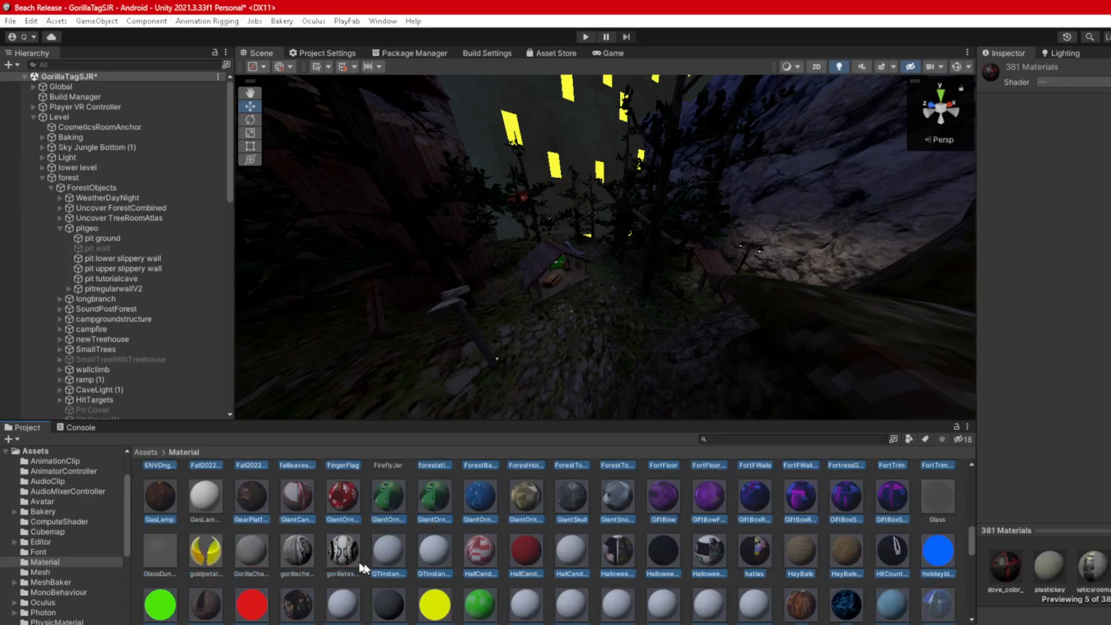
{"action": "left_click", "coordinate": [382, 559], "text": "ctrl"}
{"action": "left_click", "coordinate": [436, 561], "text": "ctrl"}
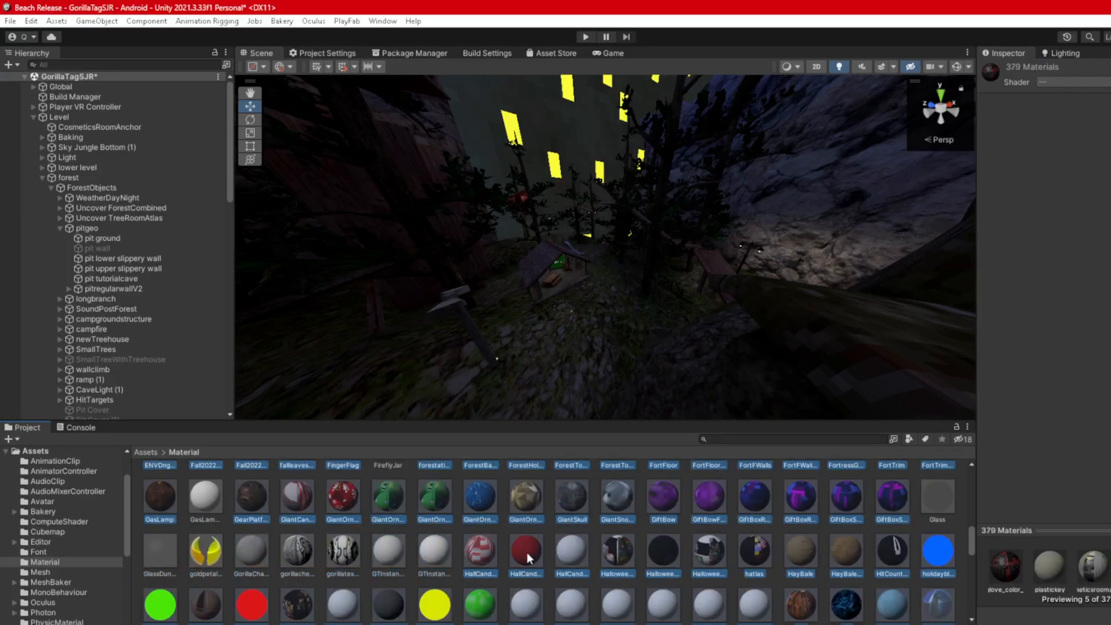
- Exclude the red and pale HallCand materials, the blue holiday material and Ice from the selection
{"action": "left_click", "coordinate": [574, 558], "text": "ctrl"}
{"action": "scroll", "coordinate": [770, 567], "scroll_direction": "down", "scroll_amount": 1}
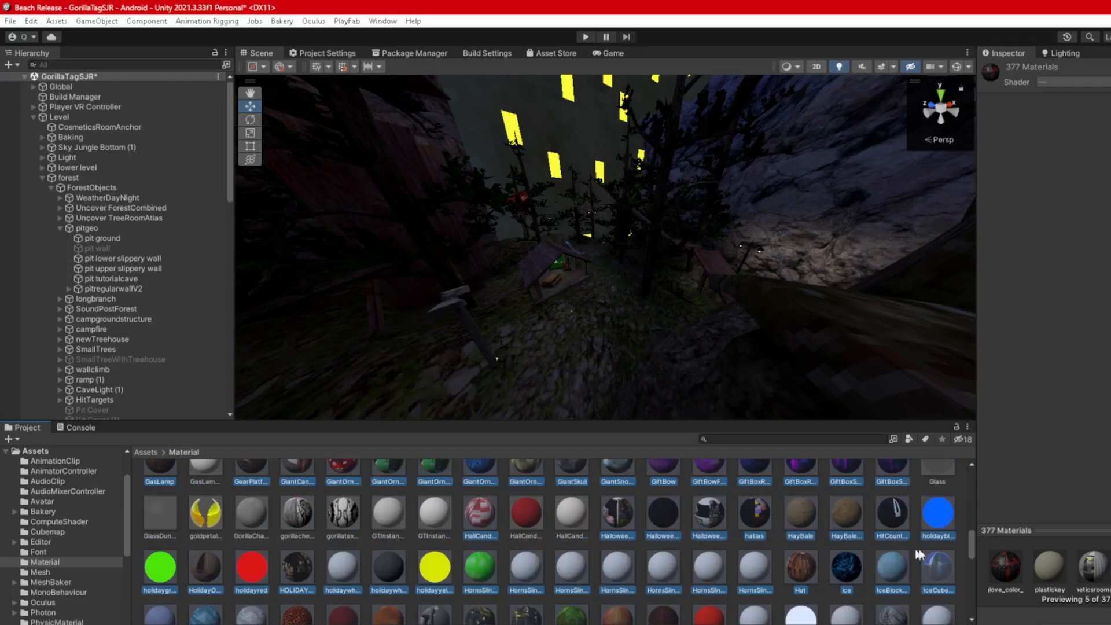
{"action": "left_click", "coordinate": [939, 522], "text": "ctrl"}
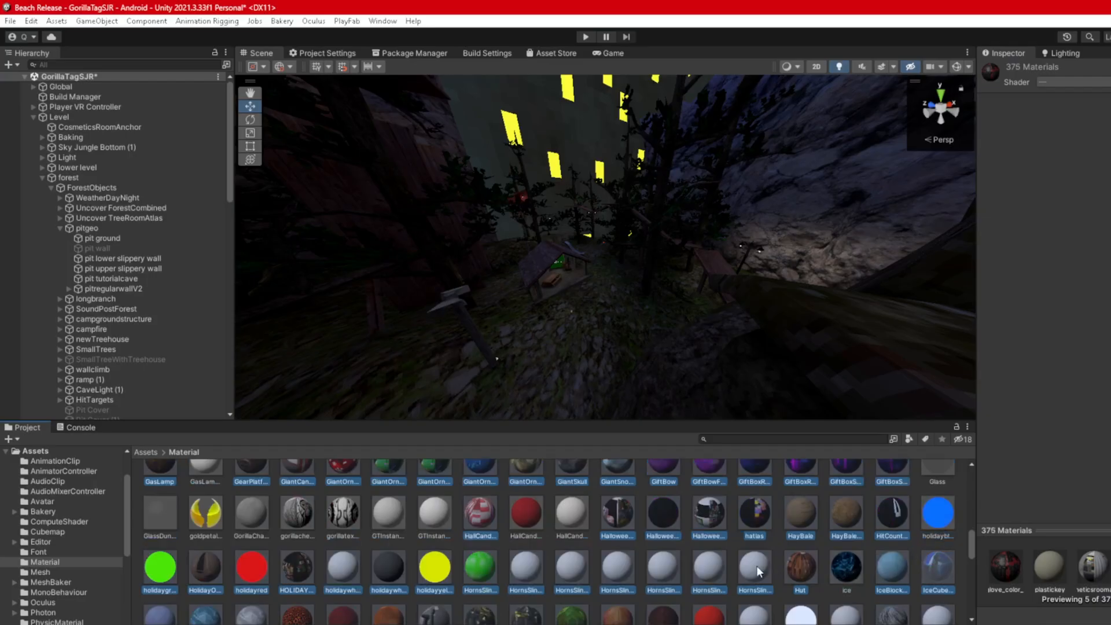
- Exclude the pale HornsSlin materials and the yellow, white, dark, red and green holiday materials from the selection
{"action": "left_click", "coordinate": [576, 570], "text": "ctrl"}
{"action": "left_click", "coordinate": [526, 572], "text": "ctrl"}
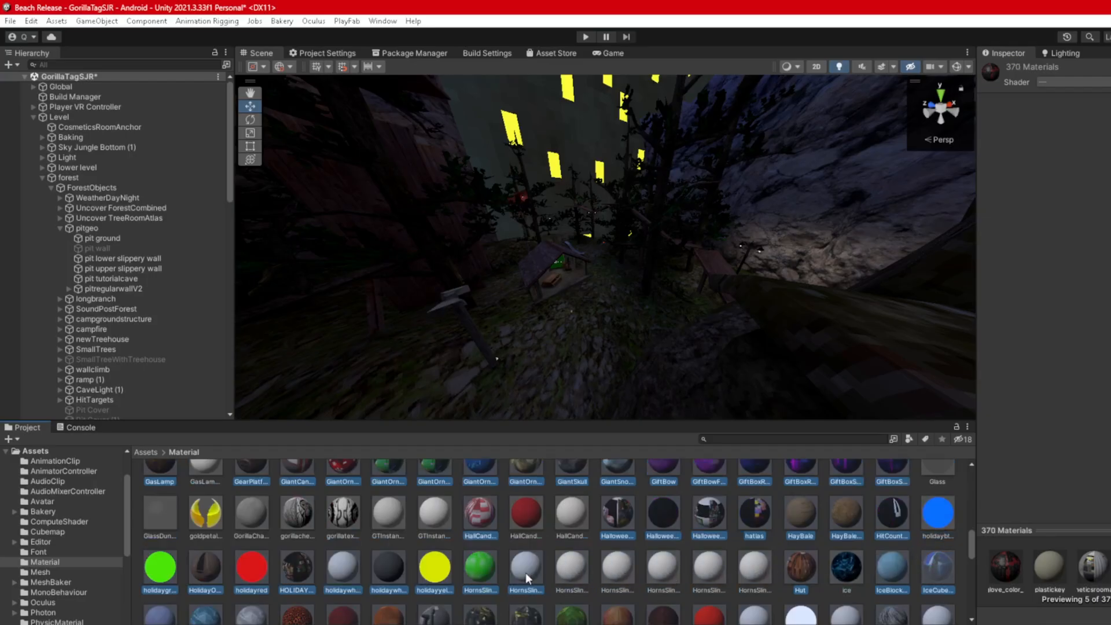
{"action": "left_click", "coordinate": [435, 571], "text": "ctrl"}
{"action": "left_click", "coordinate": [377, 579], "text": "ctrl"}
{"action": "left_click", "coordinate": [343, 570], "text": "ctrl"}
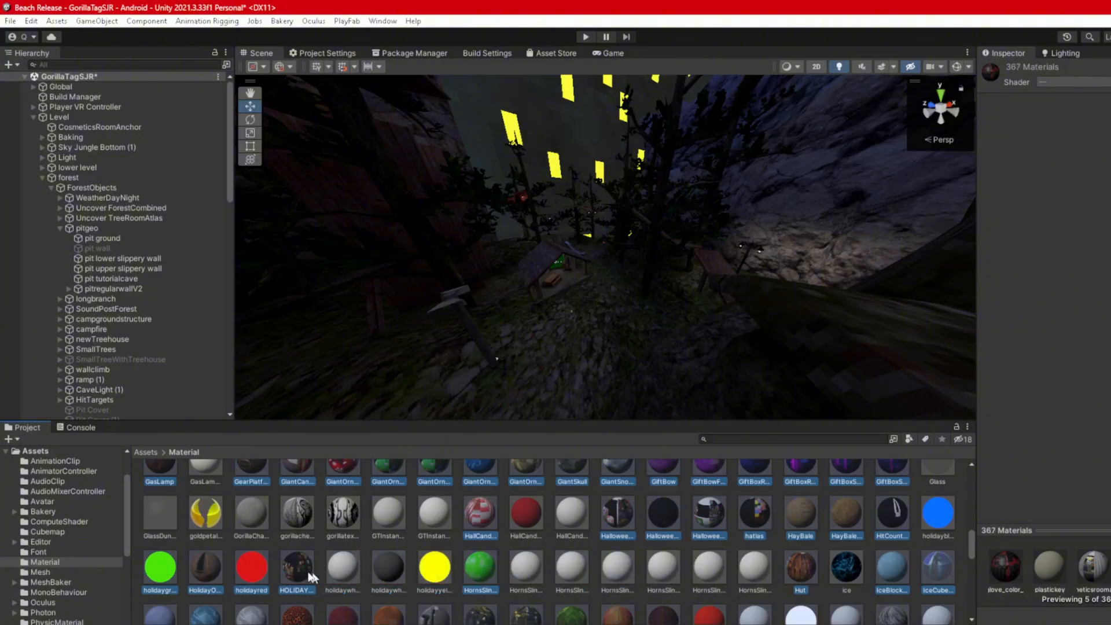
{"action": "left_click", "coordinate": [252, 570], "text": "ctrl"}
{"action": "left_click", "coordinate": [160, 571], "text": "ctrl"}
- Exclude the infected, It and both LifeRing materials from the selection
{"action": "scroll", "coordinate": [192, 570], "scroll_direction": "down", "scroll_amount": 2}
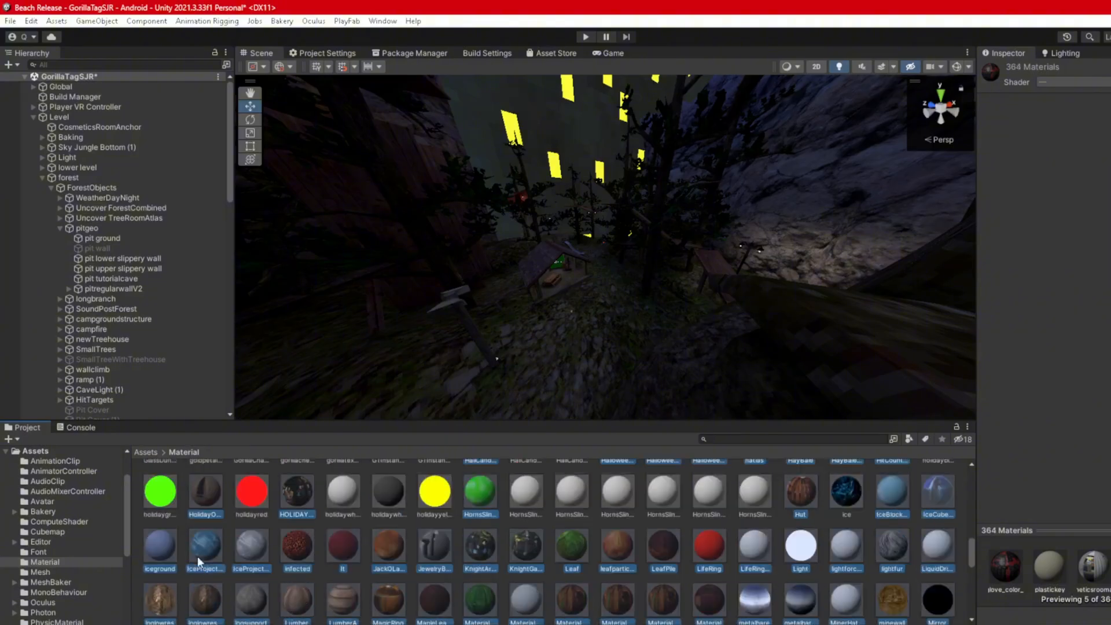
{"action": "left_click", "coordinate": [302, 547], "text": "ctrl"}
{"action": "left_click", "coordinate": [341, 555], "text": "ctrl"}
{"action": "left_click", "coordinate": [706, 541], "text": "ctrl"}
{"action": "left_click", "coordinate": [756, 556], "text": "ctrl"}
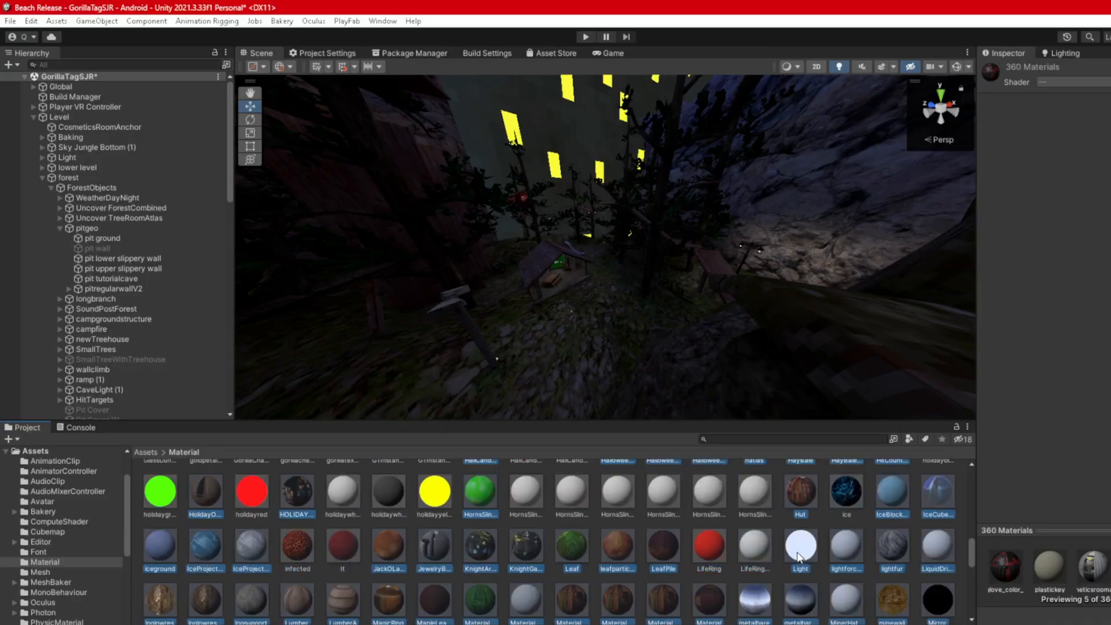
- Exclude Light, lightforc, lightfur and the LiquidDri material from the selection
{"action": "left_click", "coordinate": [816, 562], "text": "ctrl"}
{"action": "left_click", "coordinate": [850, 558], "text": "ctrl"}
{"action": "left_click", "coordinate": [895, 559], "text": "ctrl"}
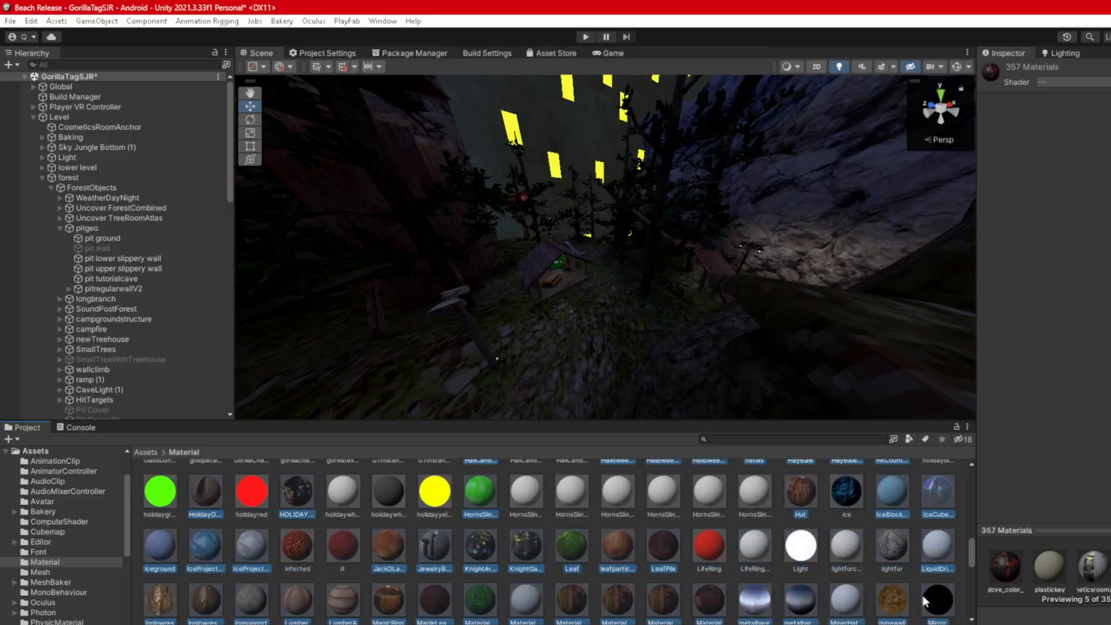
{"action": "left_click", "coordinate": [935, 561], "text": "ctrl"}
- Exclude Mirror, MinerHat, the pale Material, MirrorCe, the dark mountain material and MugALiqu from the selection
{"action": "scroll", "coordinate": [939, 596], "scroll_direction": "down", "scroll_amount": 1}
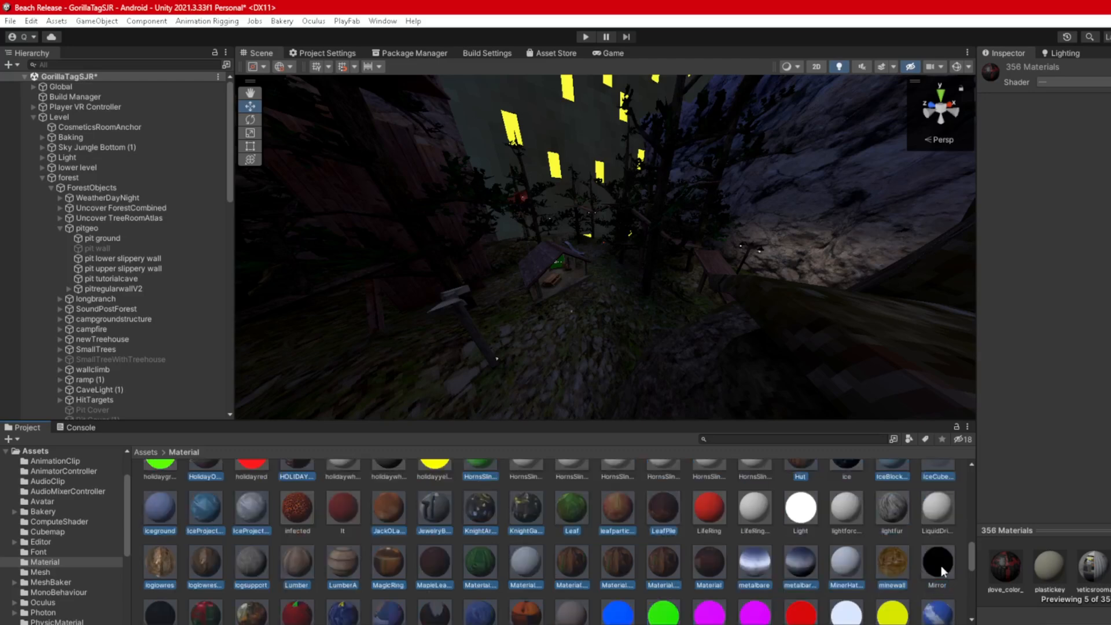
{"action": "left_click", "coordinate": [846, 562], "text": "ctrl"}
{"action": "left_click", "coordinate": [527, 570], "text": "ctrl"}
{"action": "scroll", "coordinate": [459, 575], "scroll_direction": "down", "scroll_amount": 1}
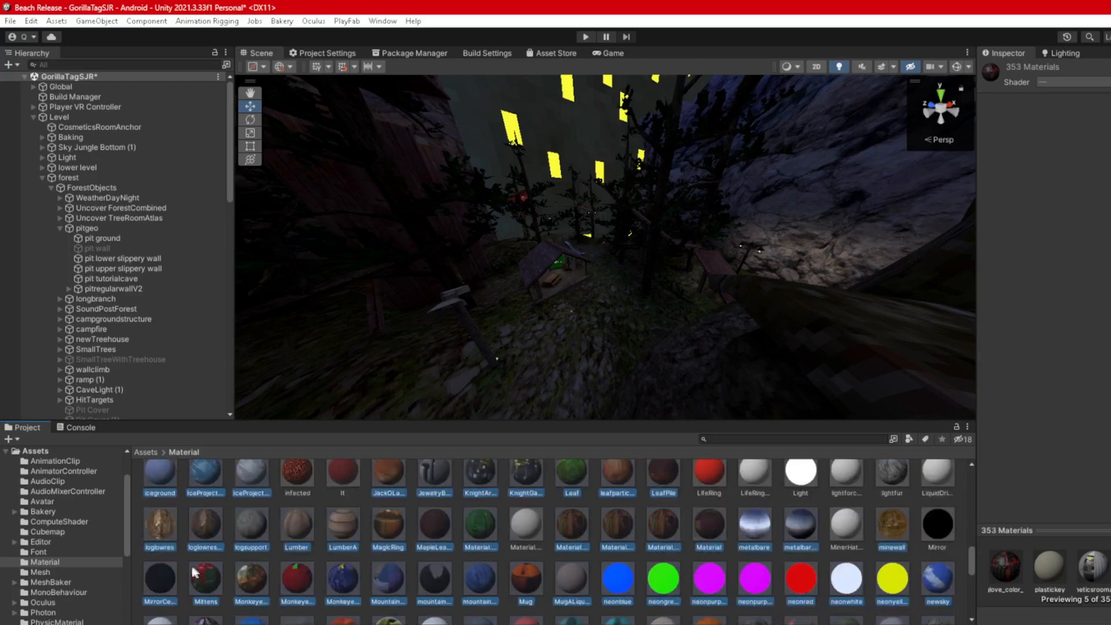
{"action": "left_click", "coordinate": [160, 579], "text": "ctrl"}
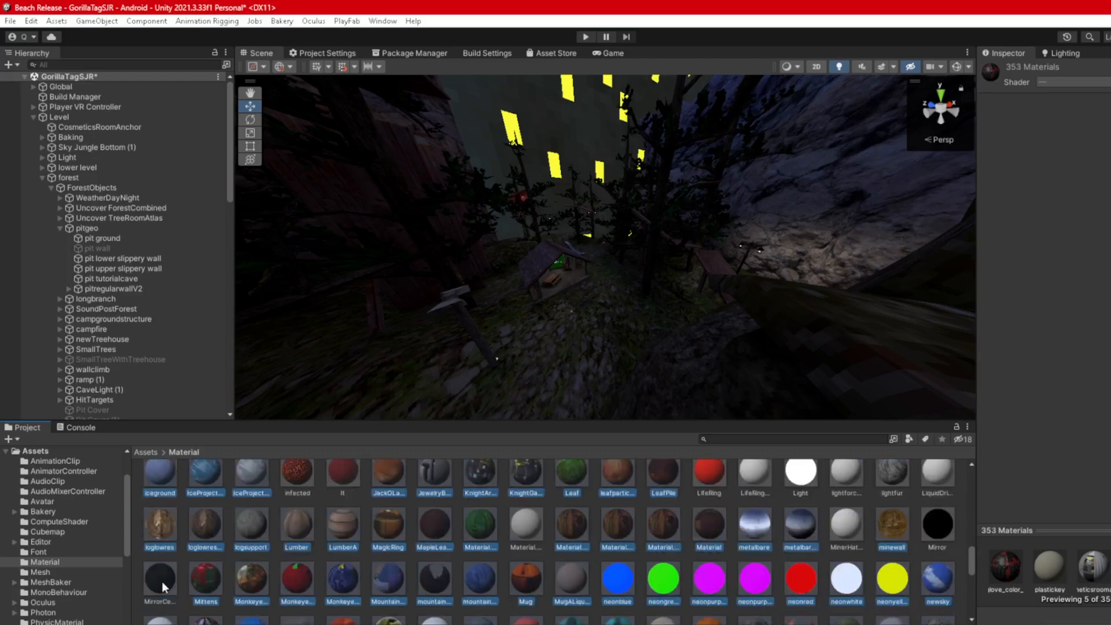
{"action": "left_click", "coordinate": [440, 577], "text": "ctrl"}
- Exclude the blue, green, two purple, red, white and yellow neon materials and newsky from the selection
{"action": "left_click", "coordinate": [618, 582], "text": "ctrl"}
{"action": "left_click", "coordinate": [663, 579], "text": "ctrl"}
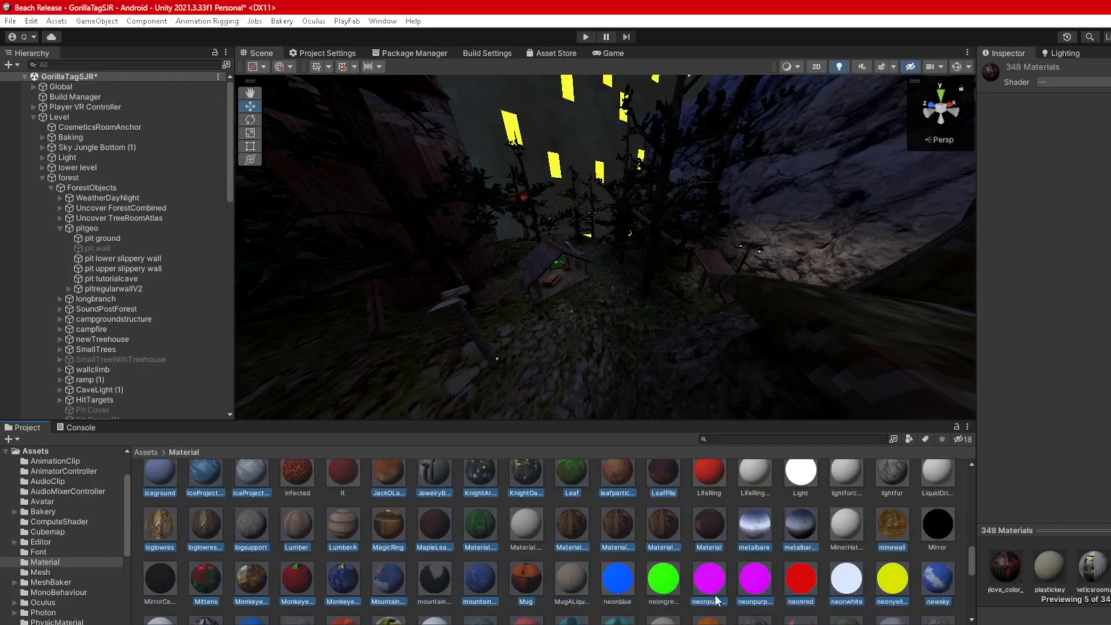
{"action": "left_click", "coordinate": [709, 579], "text": "ctrl"}
{"action": "left_click", "coordinate": [756, 579], "text": "ctrl"}
{"action": "left_click", "coordinate": [805, 583], "text": "ctrl"}
{"action": "left_click", "coordinate": [846, 579], "text": "ctrl"}
{"action": "left_click", "coordinate": [908, 585], "text": "ctrl"}
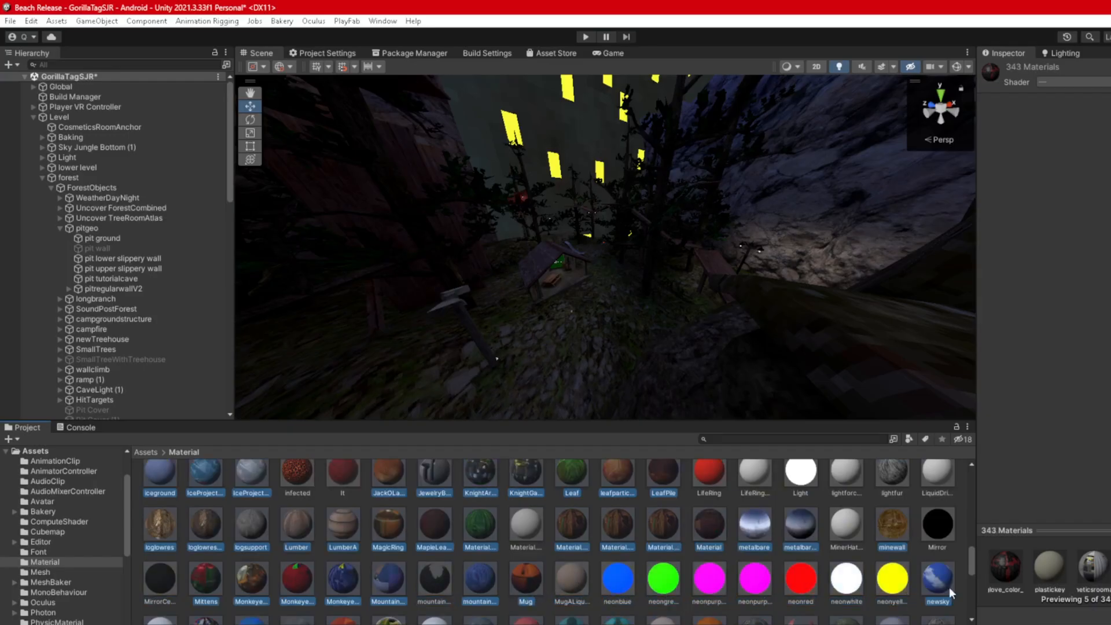
{"action": "left_click", "coordinate": [943, 589], "text": "ctrl"}
- Exclude the pinkpetal, PartyHor and No Name materials from the selection
{"action": "scroll", "coordinate": [942, 588], "scroll_direction": "down", "scroll_amount": 1}
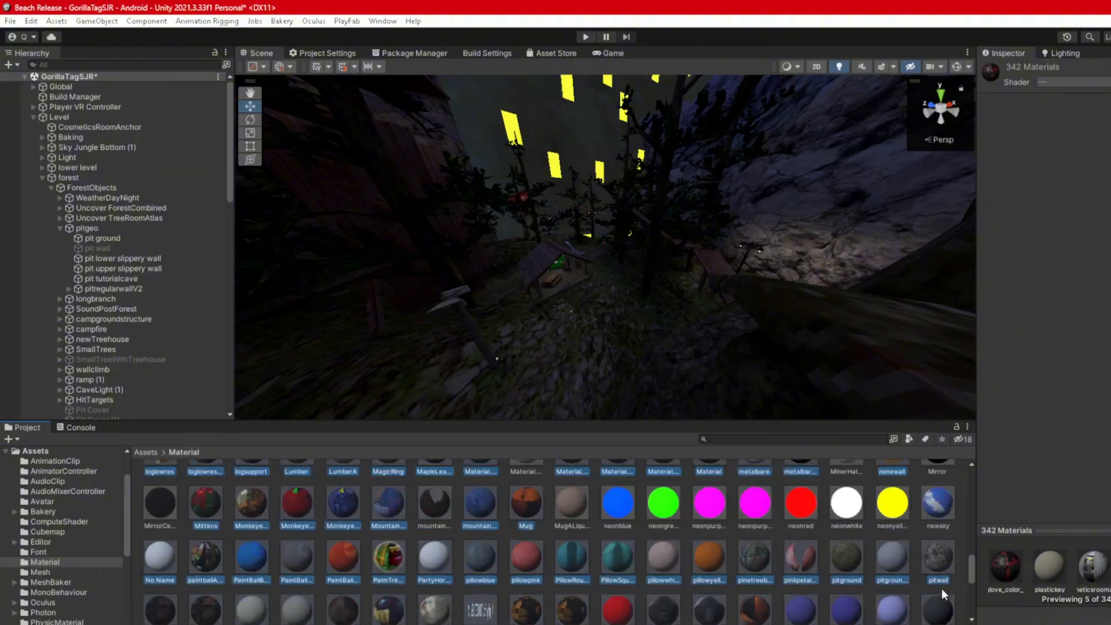
{"action": "left_click", "coordinate": [797, 561], "text": "ctrl"}
{"action": "left_click", "coordinate": [427, 561], "text": "ctrl"}
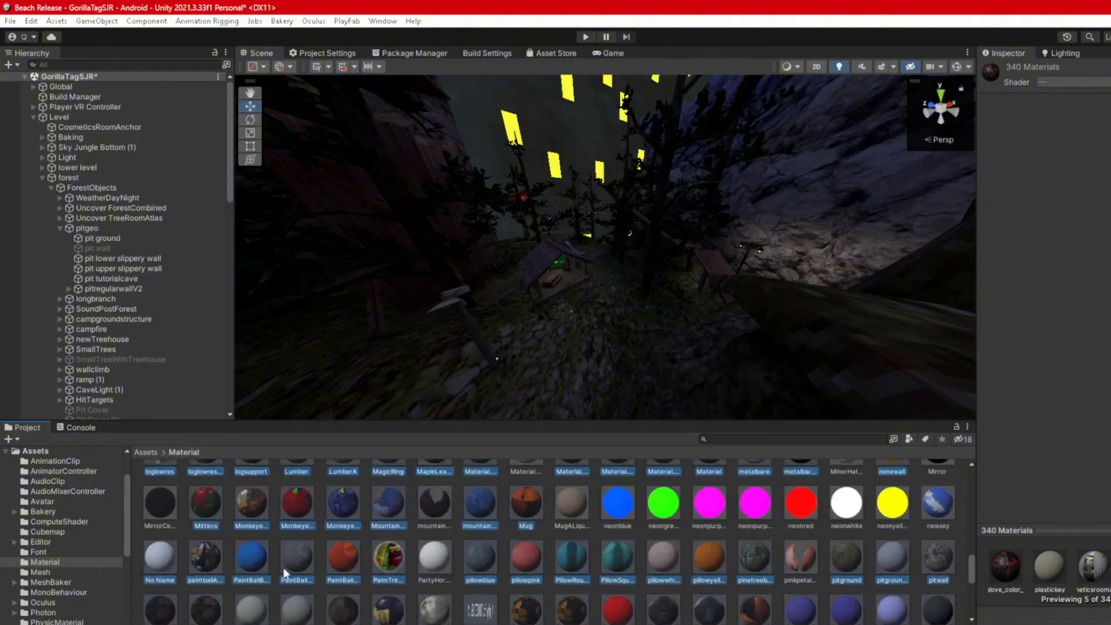
- Exclude Postwar, plastic, plastickey, pressed, the second purplepla material, rain and rain2 from the selection
{"action": "scroll", "coordinate": [470, 542], "scroll_direction": "down", "scroll_amount": 1}
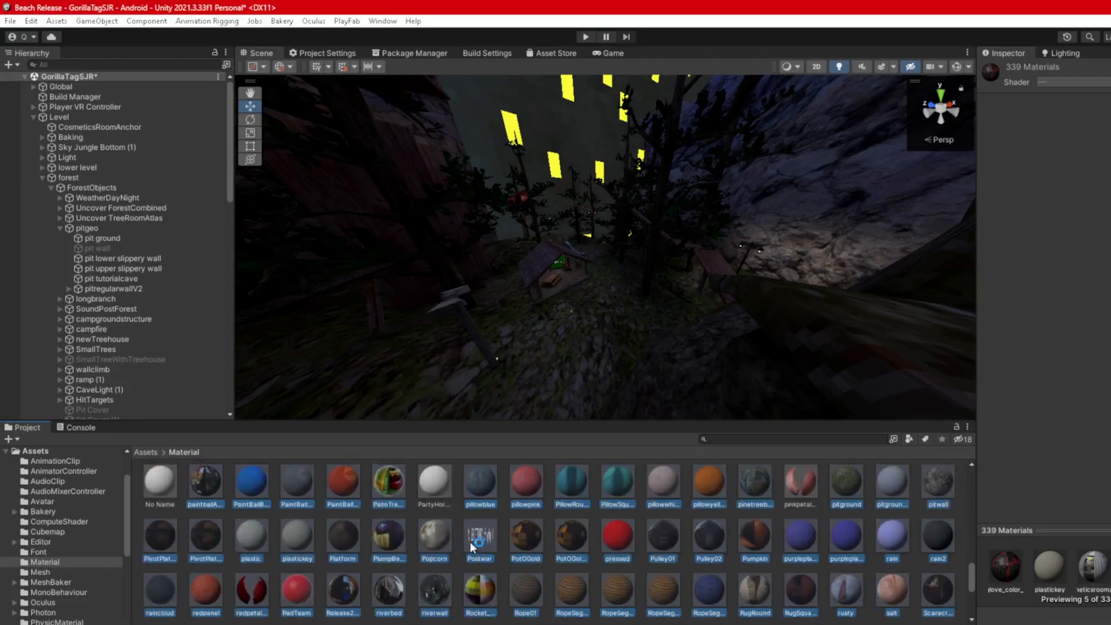
{"action": "left_click", "coordinate": [476, 540], "text": "ctrl"}
{"action": "left_click", "coordinate": [248, 534], "text": "ctrl"}
{"action": "left_click", "coordinate": [298, 532], "text": "ctrl"}
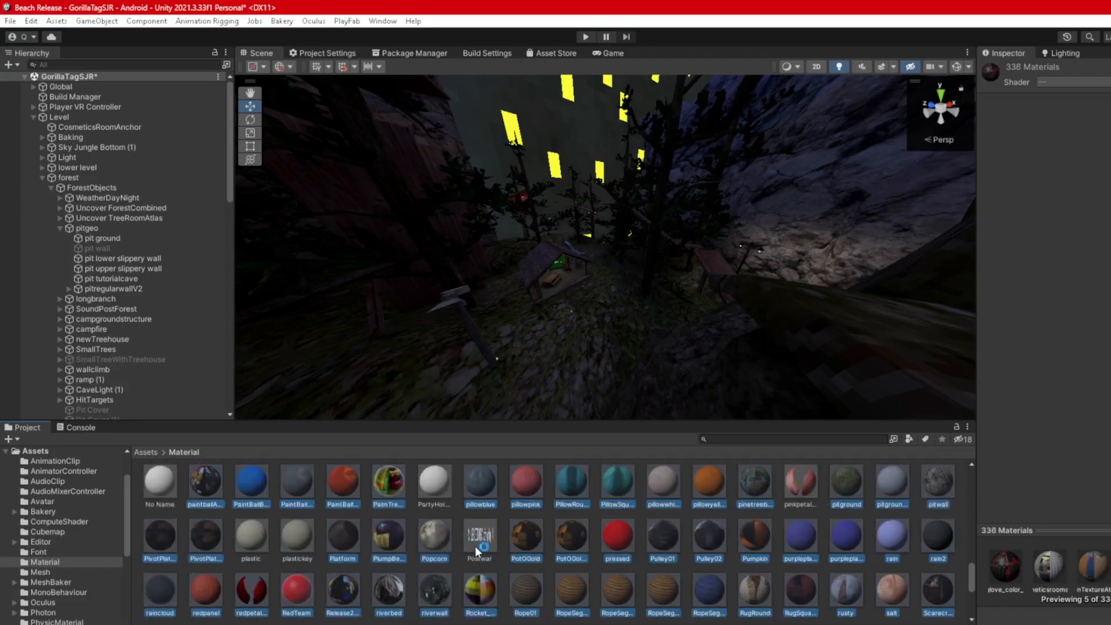
{"action": "left_click", "coordinate": [614, 541], "text": "ctrl"}
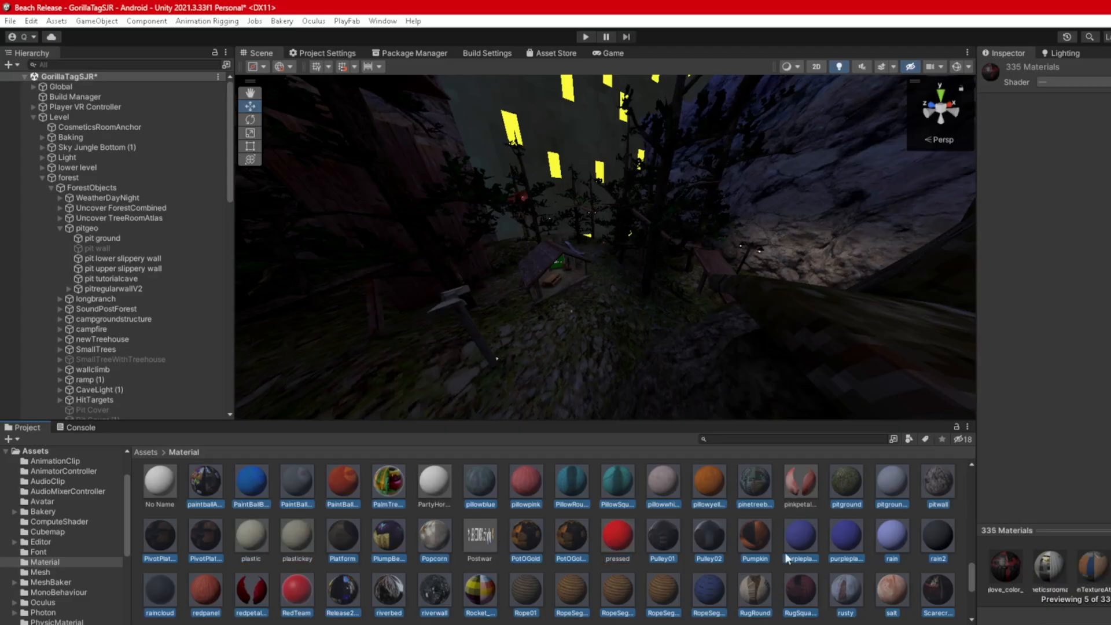
{"action": "left_click", "coordinate": [894, 544], "text": "ctrl"}
{"action": "left_click", "coordinate": [939, 544], "text": "ctrl"}
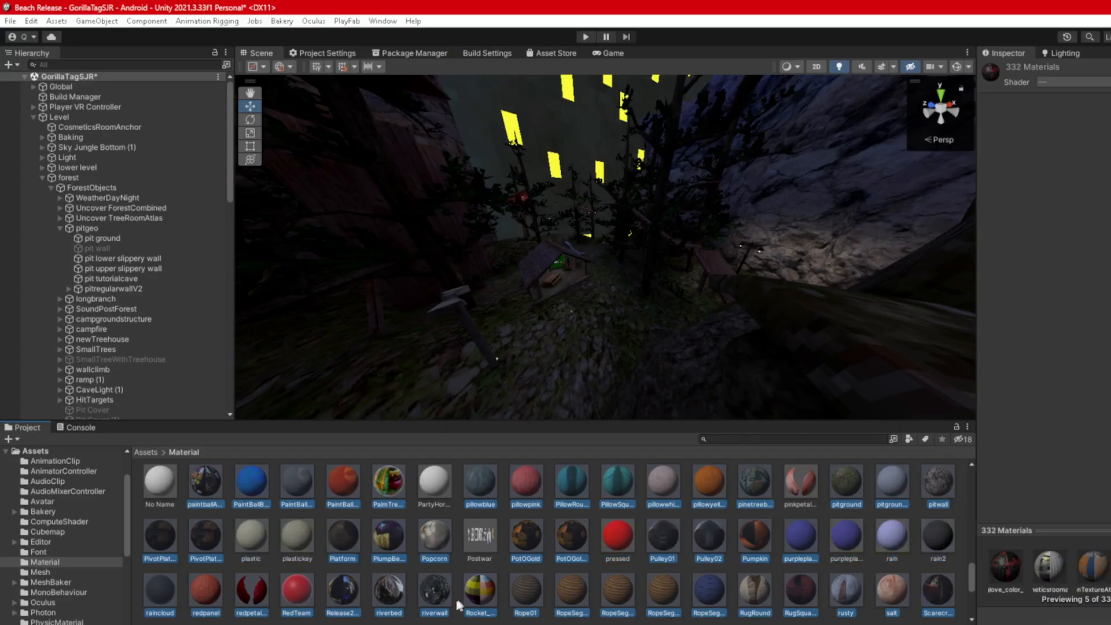
- Exclude raincloud, redpetal, RedTeam and the white Snowball and Snowblo materials from the selection
{"action": "left_click", "coordinate": [243, 602], "text": "ctrl"}
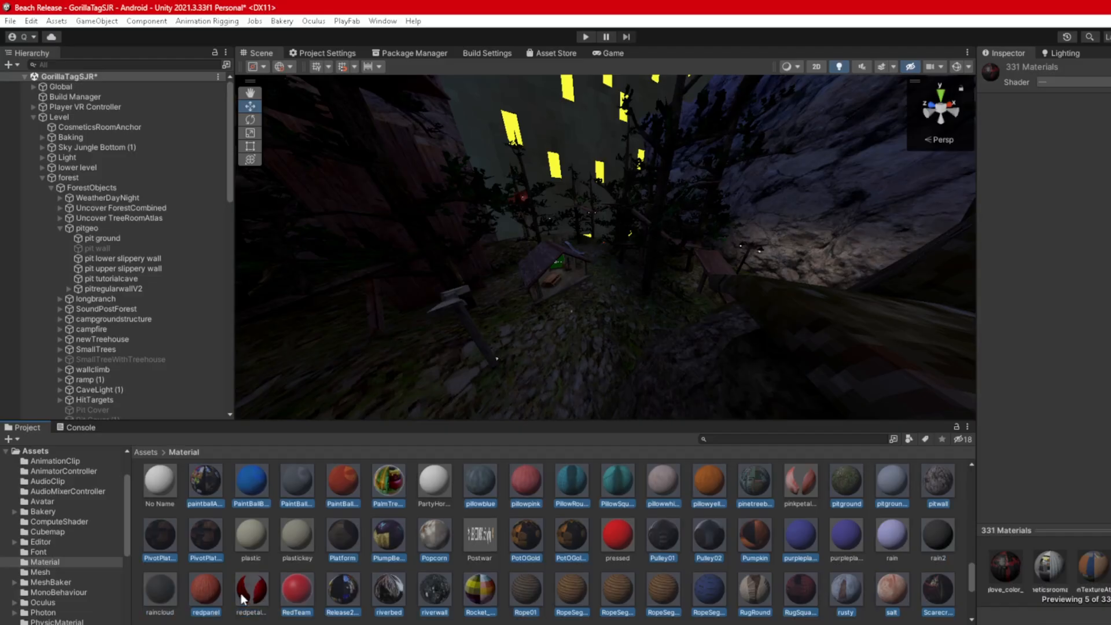
{"action": "left_click", "coordinate": [296, 599], "text": "ctrl"}
{"action": "scroll", "coordinate": [832, 585], "scroll_direction": "down", "scroll_amount": 2}
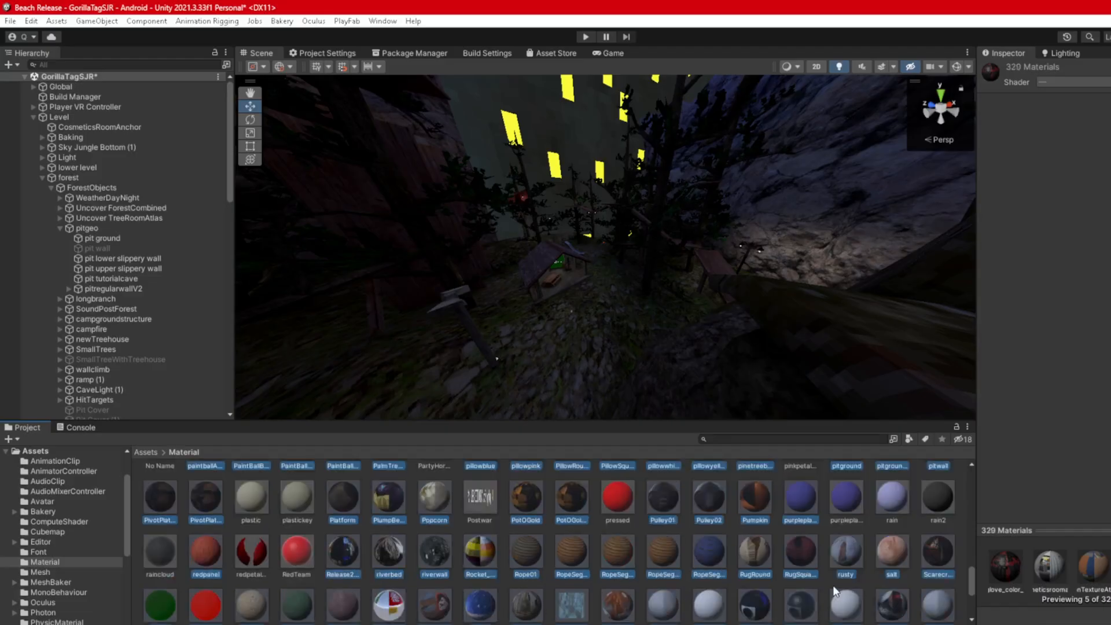
{"action": "left_click", "coordinate": [843, 573], "text": "ctrl"}
{"action": "left_click", "coordinate": [715, 575], "text": "ctrl"}
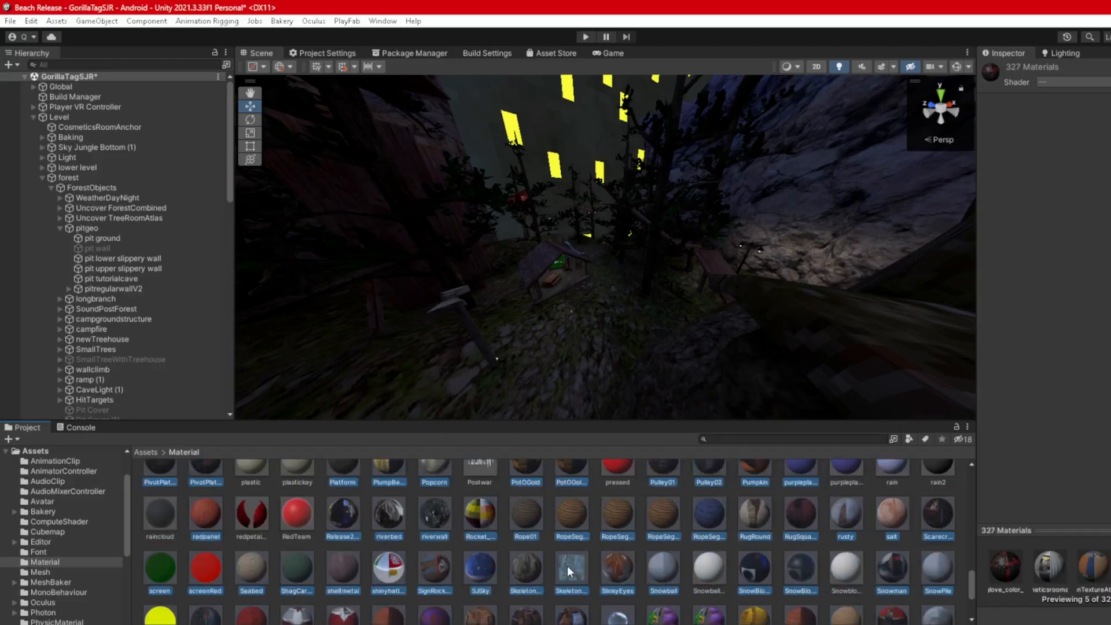
- Exclude the pale Skeleton material, shinyhat, screenRed, screen and sparkler from the selection
{"action": "left_click", "coordinate": [383, 572], "text": "ctrl"}
{"action": "left_click", "coordinate": [166, 582], "text": "ctrl"}
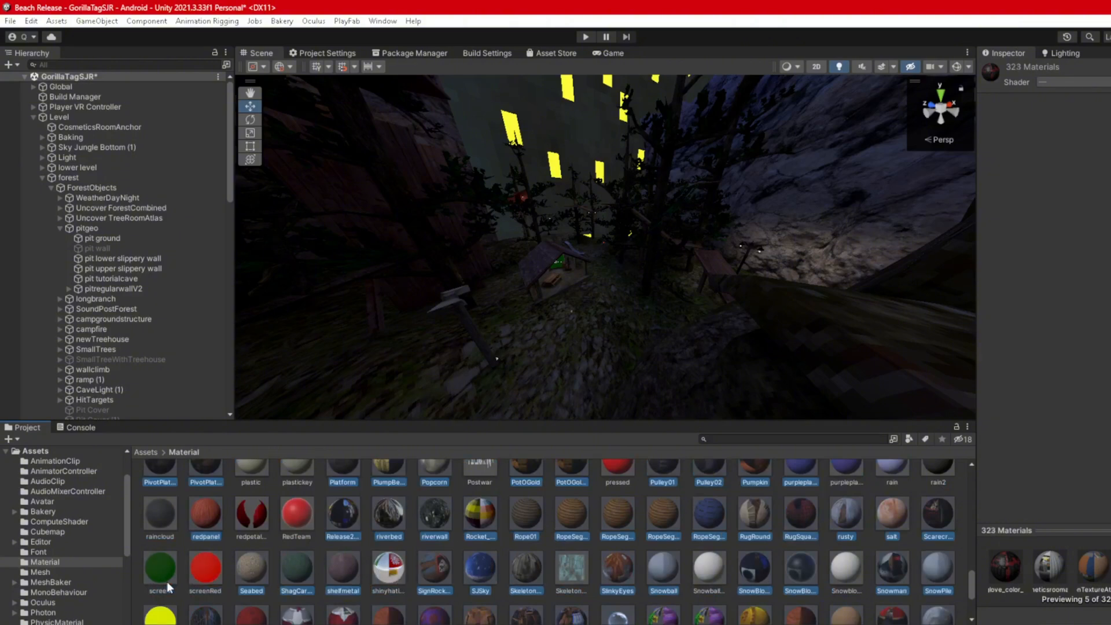
{"action": "scroll", "coordinate": [194, 579], "scroll_direction": "down", "scroll_amount": 2}
{"action": "left_click", "coordinate": [160, 562], "text": "ctrl"}
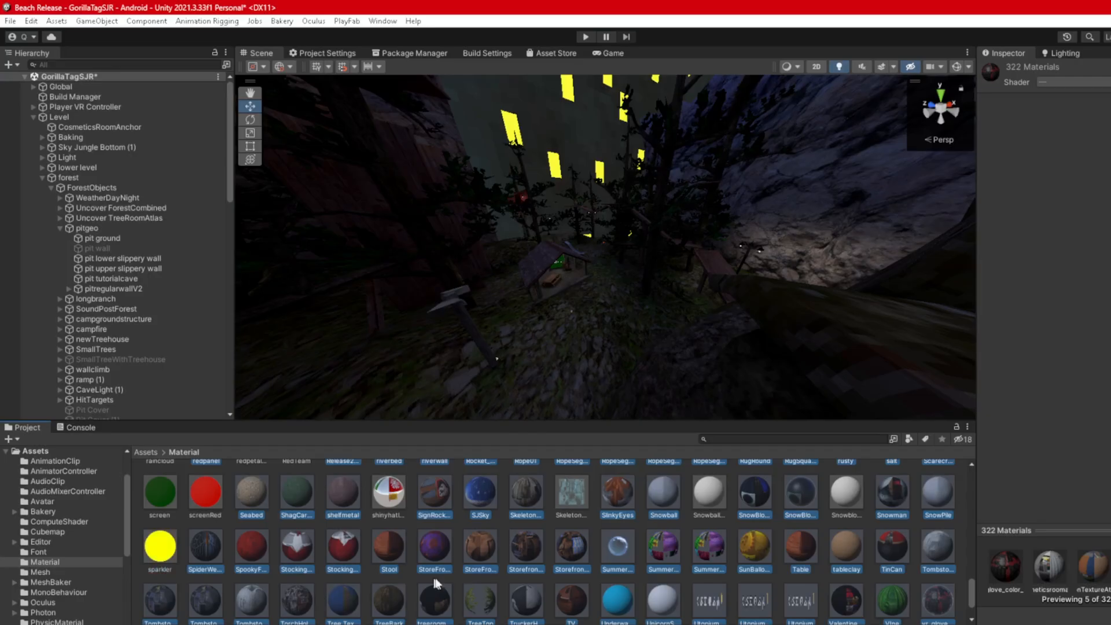
- Exclude the clear Summer material and the two multicoloured Summer materials from the selection
{"action": "left_click", "coordinate": [616, 551], "text": "ctrl"}
{"action": "left_click", "coordinate": [665, 552], "text": "ctrl"}
{"action": "left_click", "coordinate": [713, 550], "text": "ctrl"}
- Exclude the three Utopium materials, UnicornS, Underwa and TreeTop from the selection
{"action": "scroll", "coordinate": [895, 567], "scroll_direction": "down", "scroll_amount": 1}
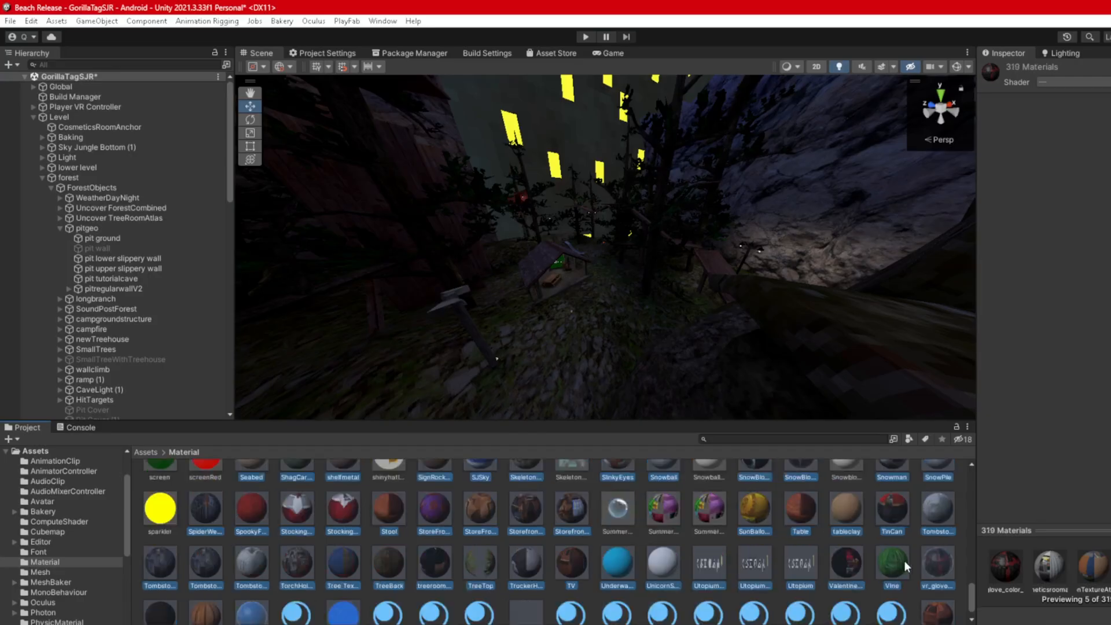
{"action": "left_click", "coordinate": [801, 564], "text": "ctrl"}
{"action": "left_click", "coordinate": [755, 564], "text": "ctrl"}
{"action": "left_click", "coordinate": [709, 565], "text": "ctrl"}
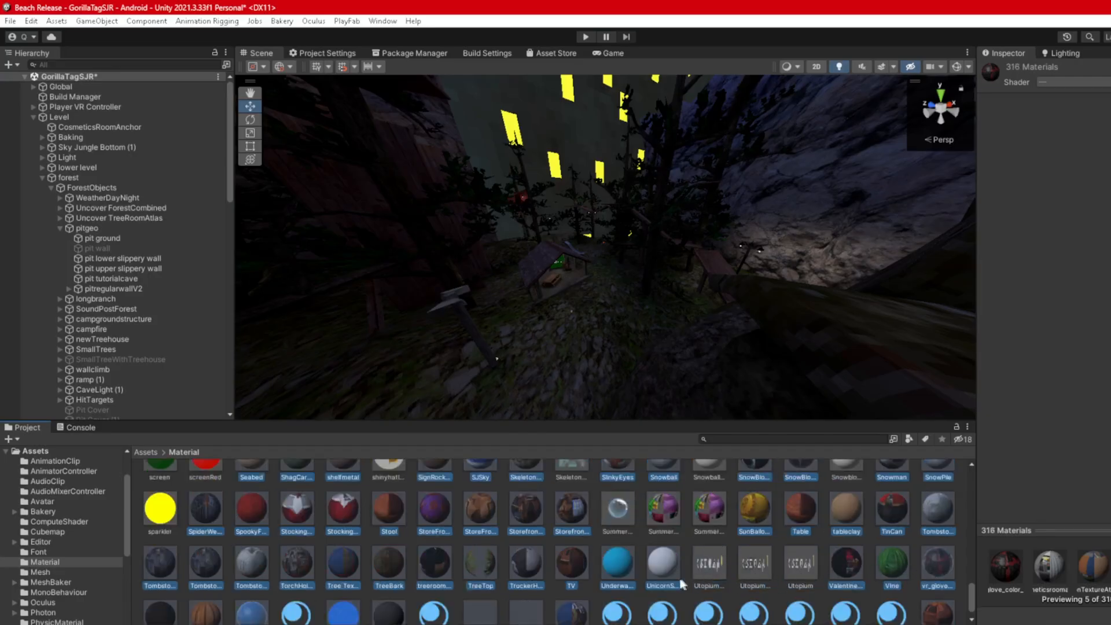
{"action": "left_click", "coordinate": [607, 570], "text": "ctrl"}
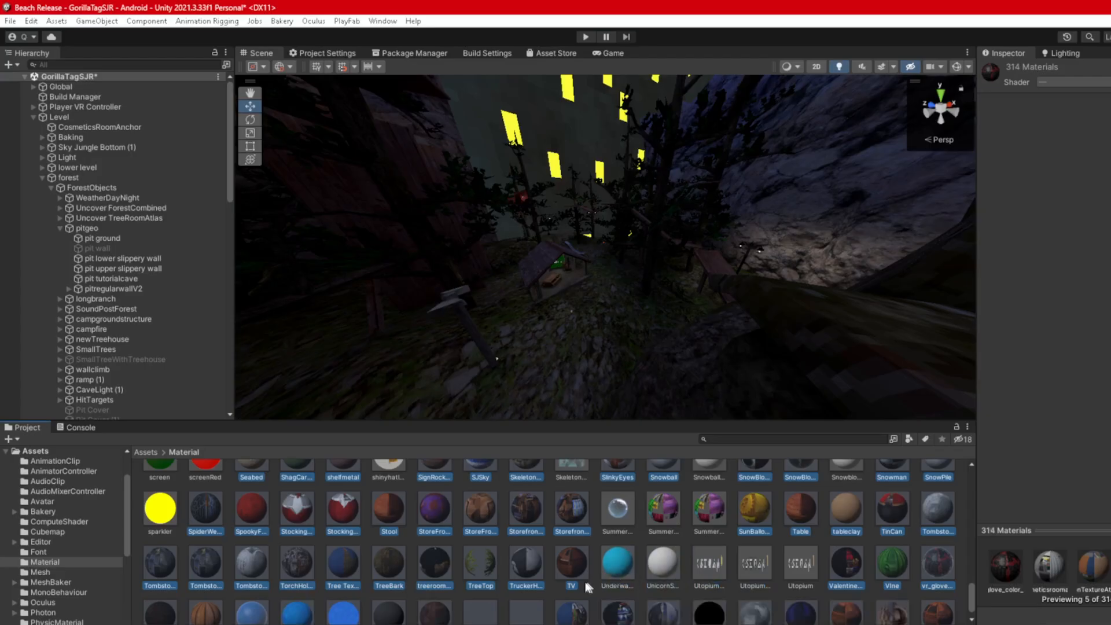
{"action": "left_click", "coordinate": [475, 566], "text": "ctrl"}
- Exclude Waterfall, both WaterSur materials, whitesnow, window, WindTun and witchhat from the selection
{"action": "scroll", "coordinate": [471, 567], "scroll_direction": "down", "scroll_amount": 1}
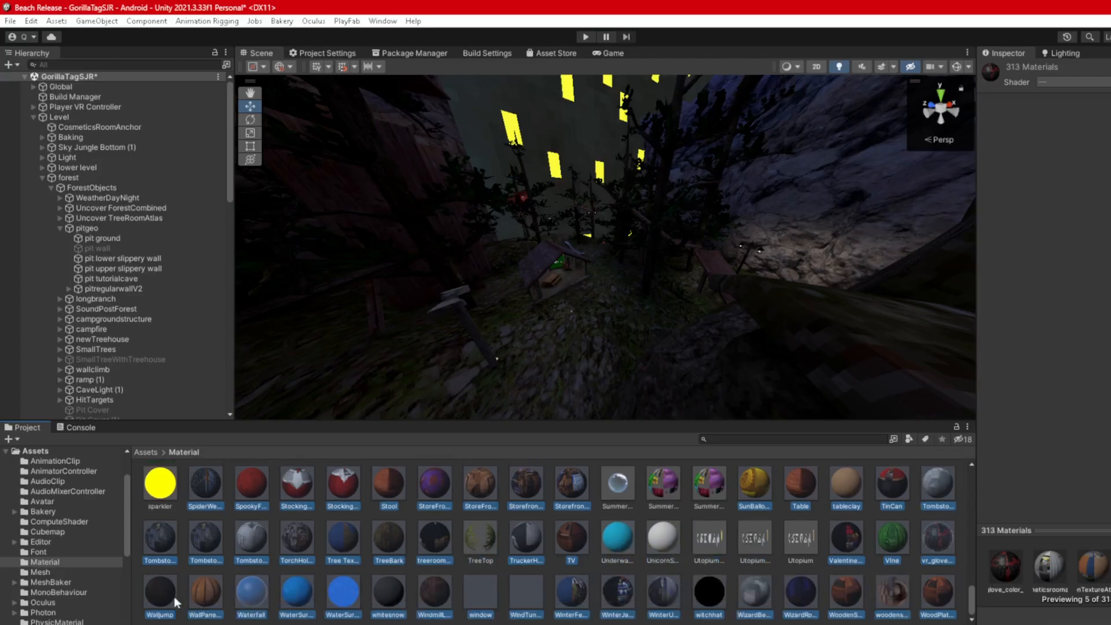
{"action": "left_click", "coordinate": [246, 596], "text": "ctrl"}
{"action": "left_click", "coordinate": [342, 596], "text": "ctrl"}
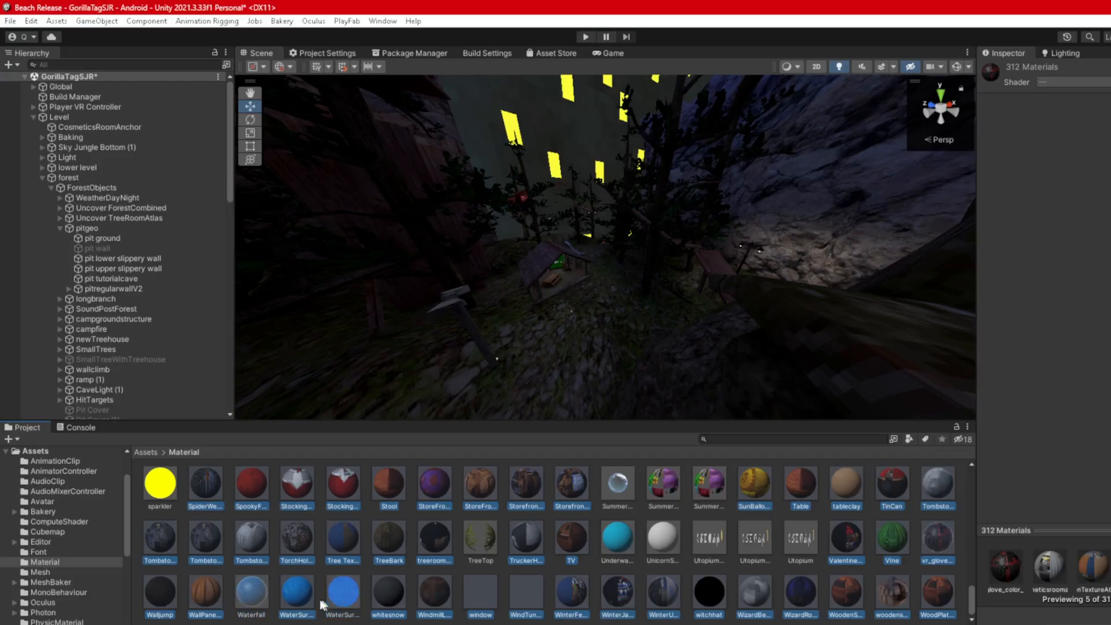
{"action": "left_click", "coordinate": [296, 605], "text": "ctrl"}
{"action": "left_click", "coordinate": [389, 597], "text": "ctrl"}
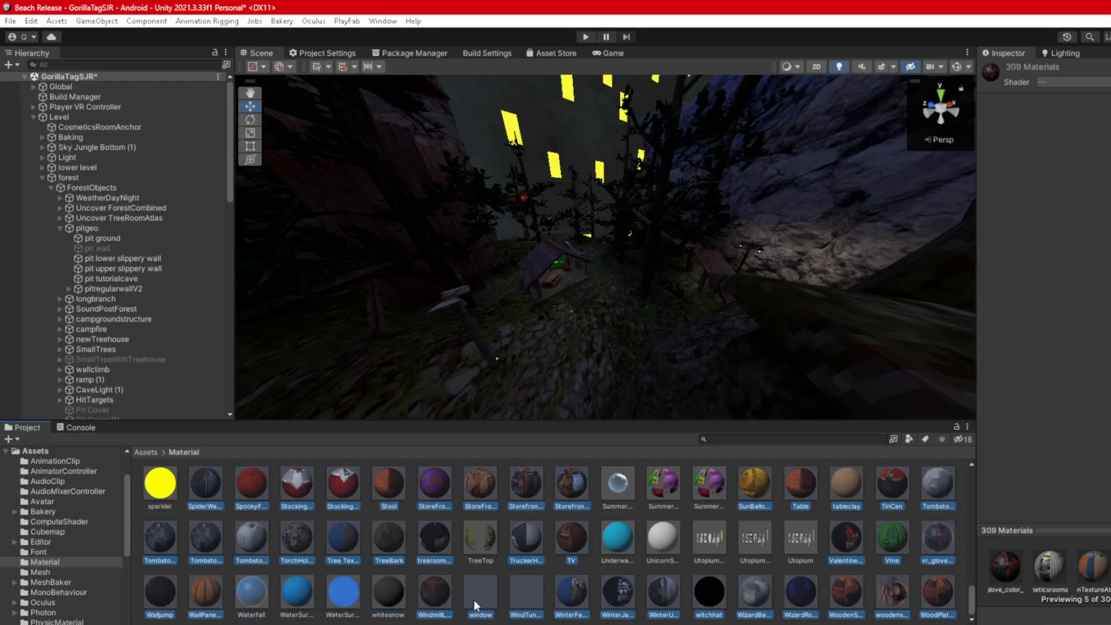
{"action": "left_click", "coordinate": [524, 599], "text": "ctrl"}
{"action": "left_click", "coordinate": [710, 599], "text": "ctrl"}
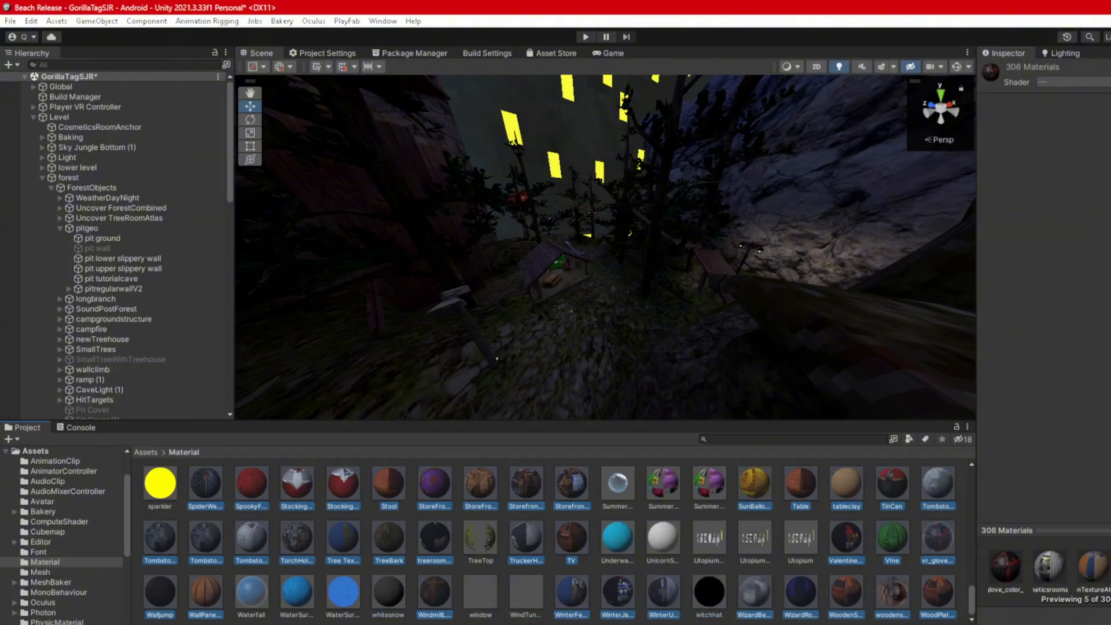
- Set the selected materials' shader to Gorilla's DayNightLerpUnlit and choose textures for their Lightmap 1 and Lightmap 2 slots
{"action": "left_click", "coordinate": [1057, 82]}
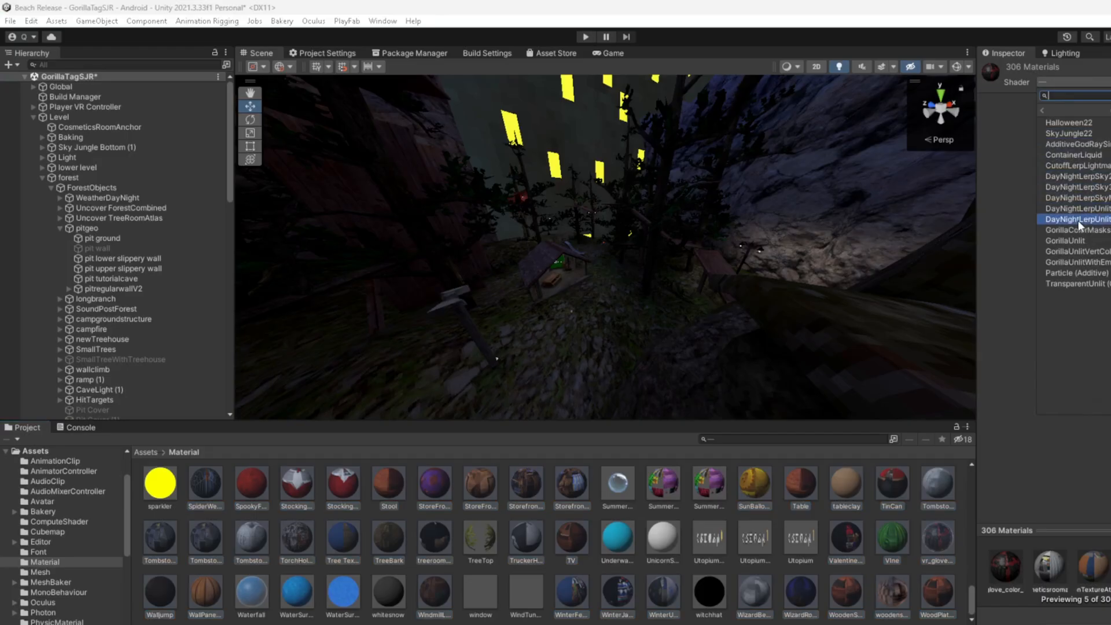
{"action": "left_click", "coordinate": [1078, 219]}
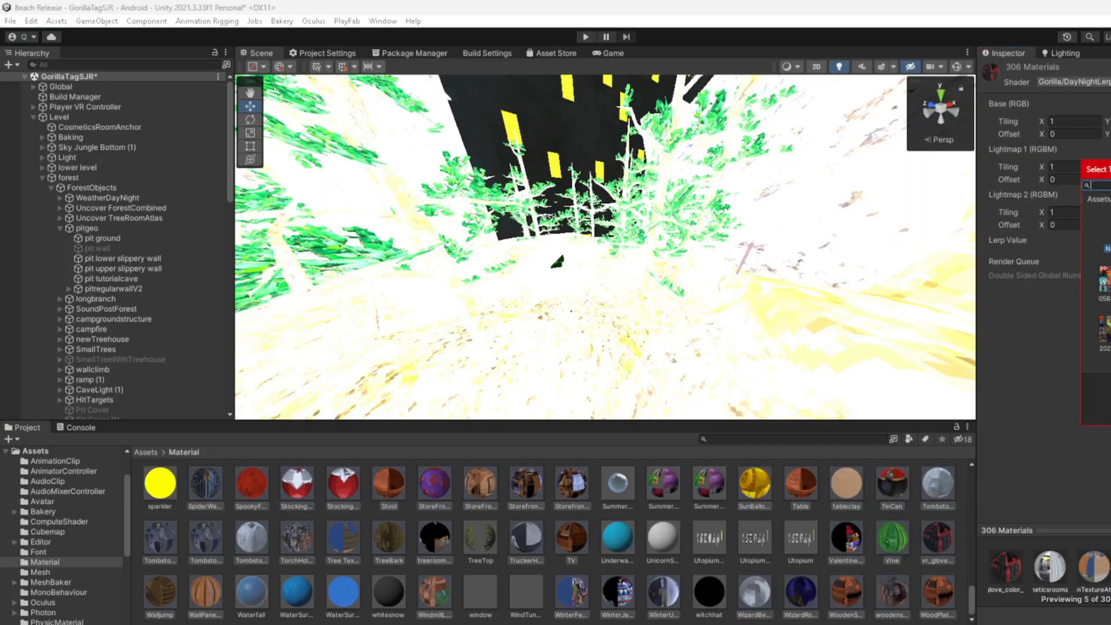
{"action": "double_click", "coordinate": [1108, 234]}
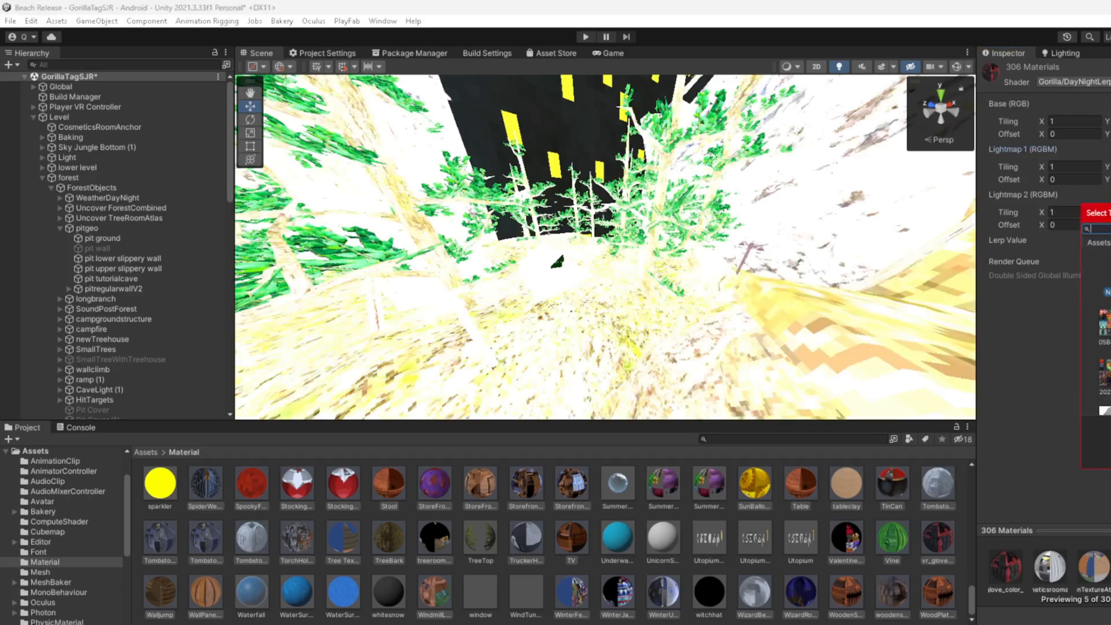
{"action": "double_click", "coordinate": [1108, 292]}
{"action": "right_click_drag", "start_coordinate": [683, 254], "coordinate": [605, 249]}
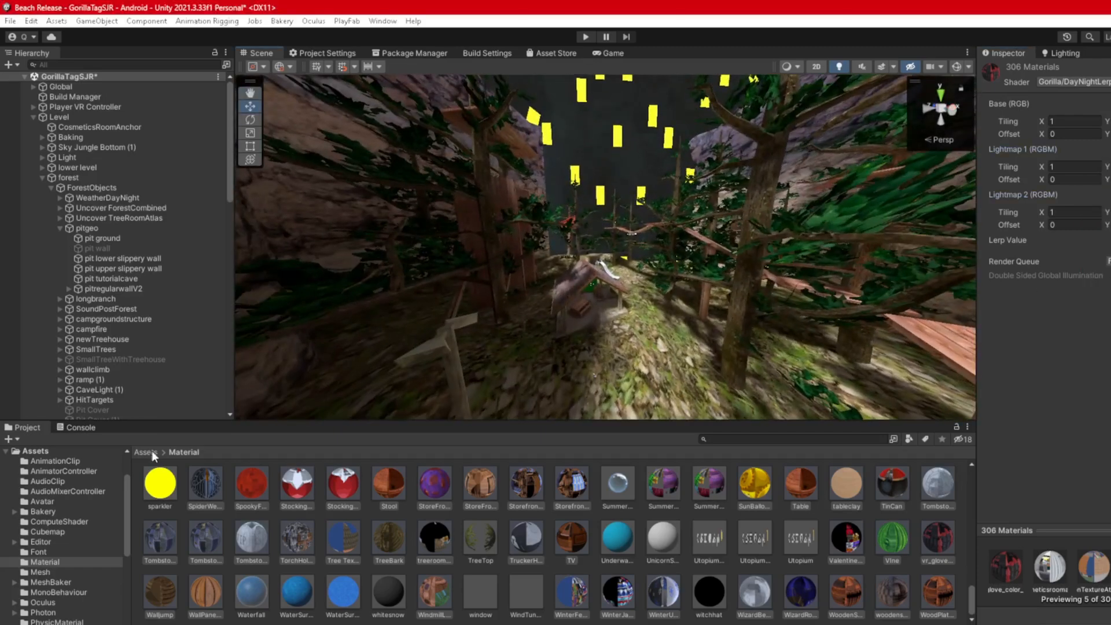
- Return to the Assets folder and collapse pitgeo, ForestObjects, forest, CaveWaterVolume and ForestToBeach_Prefab_V4 in the scene hierarchy
{"action": "left_click", "coordinate": [149, 452]}
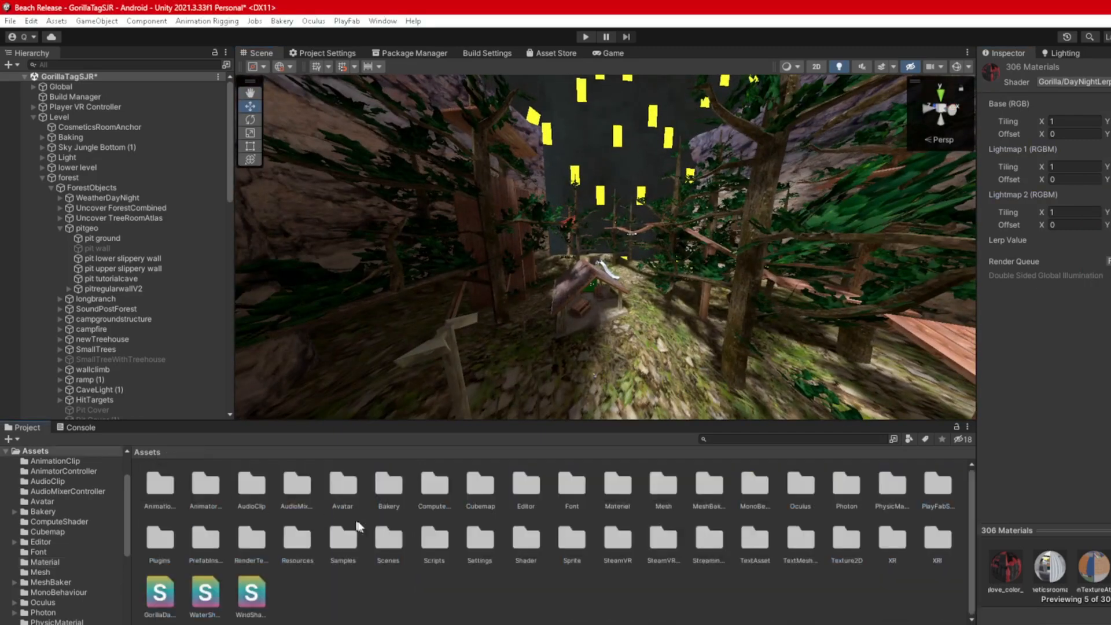
{"action": "left_click", "coordinate": [59, 228]}
{"action": "left_click", "coordinate": [51, 187]}
{"action": "left_click", "coordinate": [43, 179]}
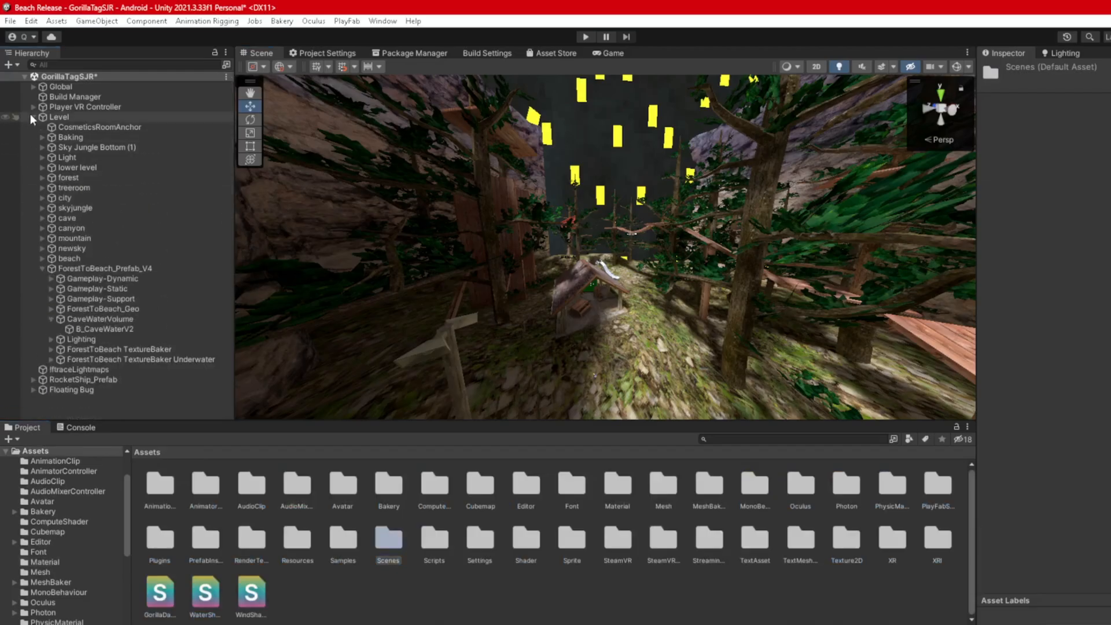
{"action": "left_click", "coordinate": [52, 318]}
{"action": "left_click", "coordinate": [43, 270]}
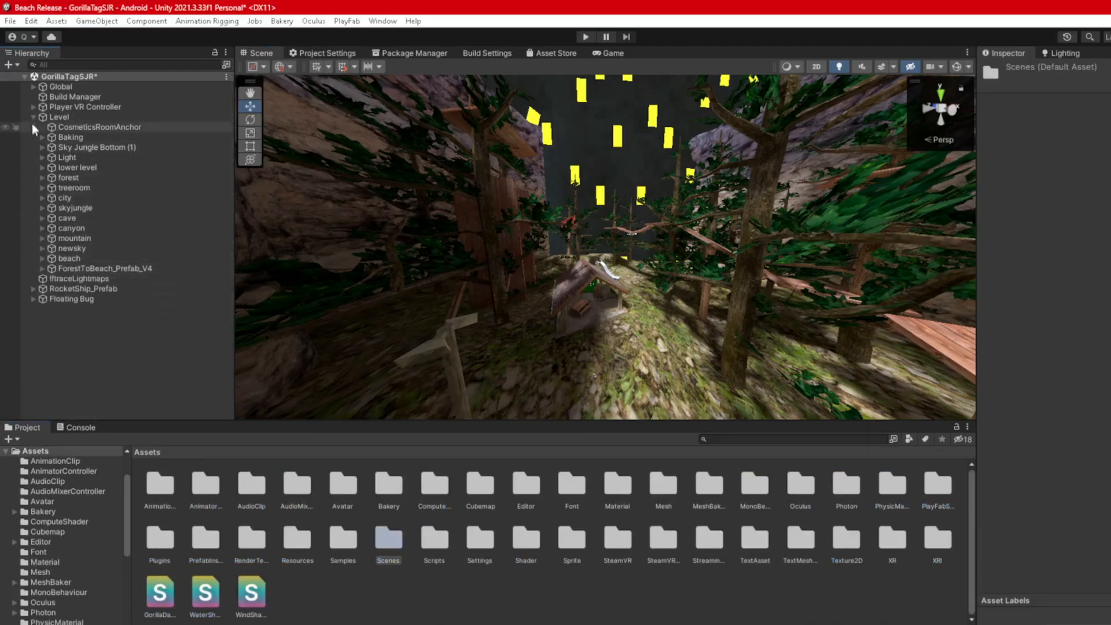
- Collapse the Level object in the scene hierarchy and save the scene
{"action": "left_click", "coordinate": [33, 116]}
{"action": "right_click_drag", "start_coordinate": [491, 297], "coordinate": [558, 285]}
{"action": "left_click", "coordinate": [502, 596]}
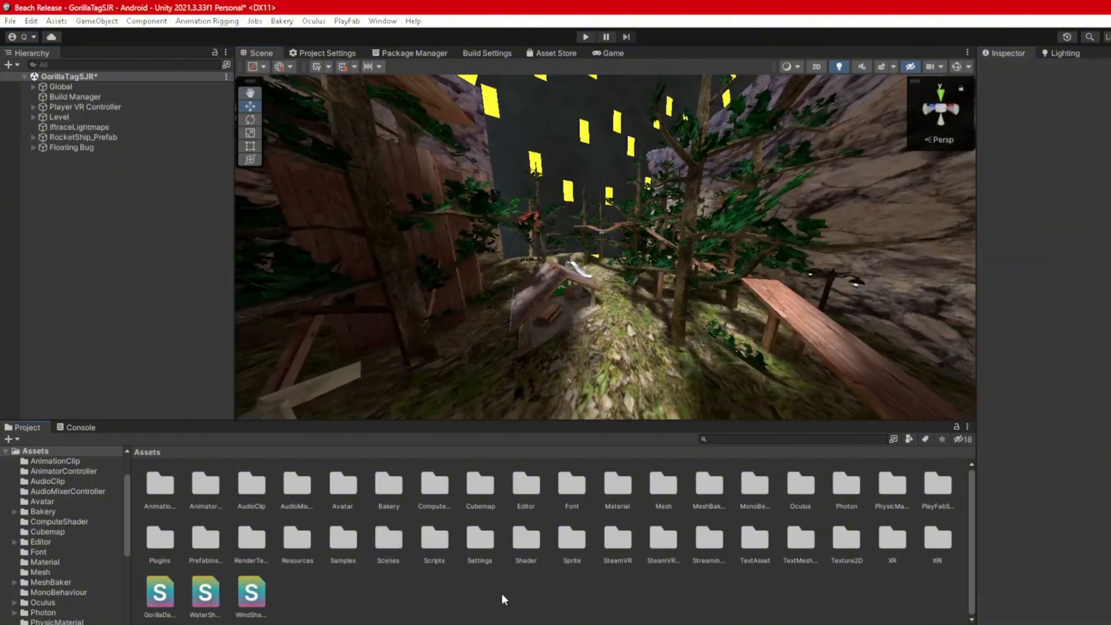
{"action": "right_click_drag", "start_coordinate": [538, 321], "coordinate": [542, 321]}
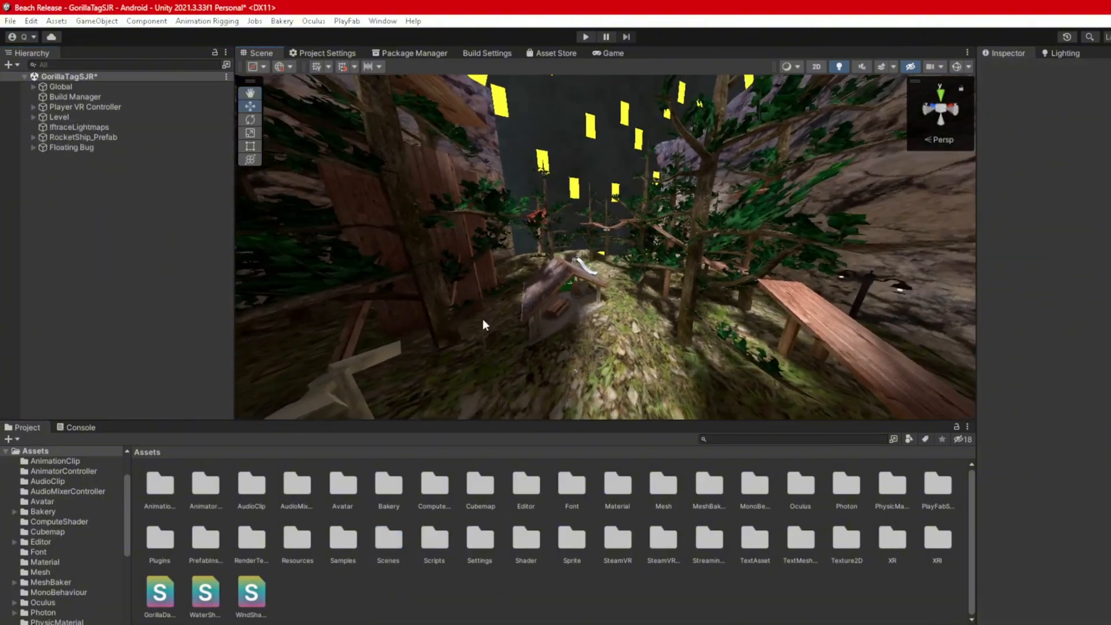
{"action": "right_click_drag", "start_coordinate": [428, 266], "coordinate": [449, 306]}
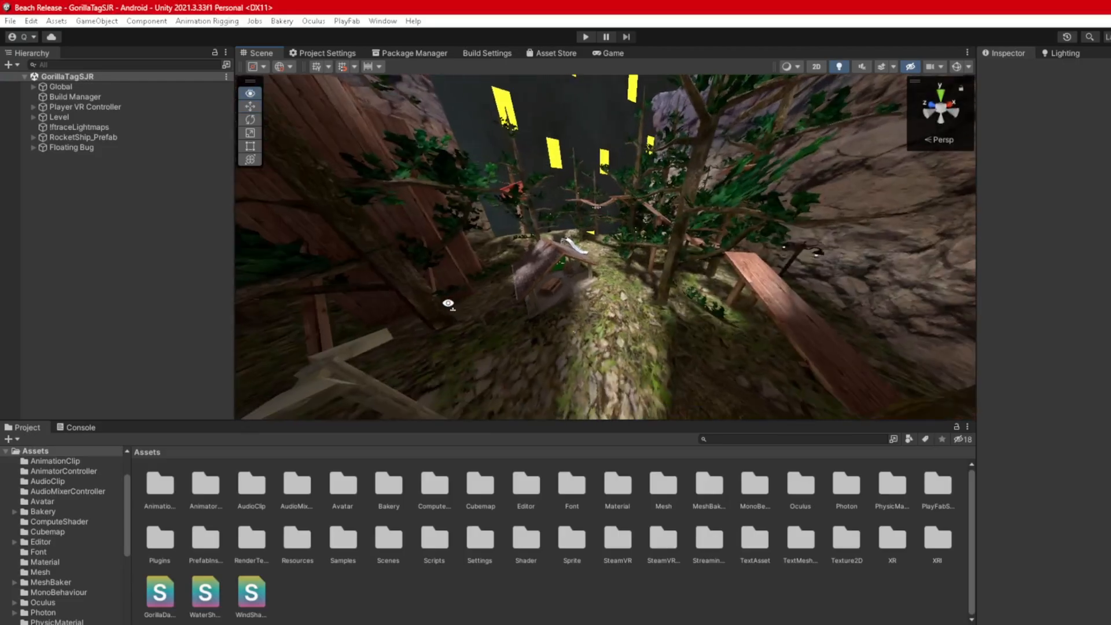
- Move the three loose shader files from the Assets root into the Shader folder and enlarge the asset thumbnails
{"action": "left_click", "coordinate": [160, 593]}
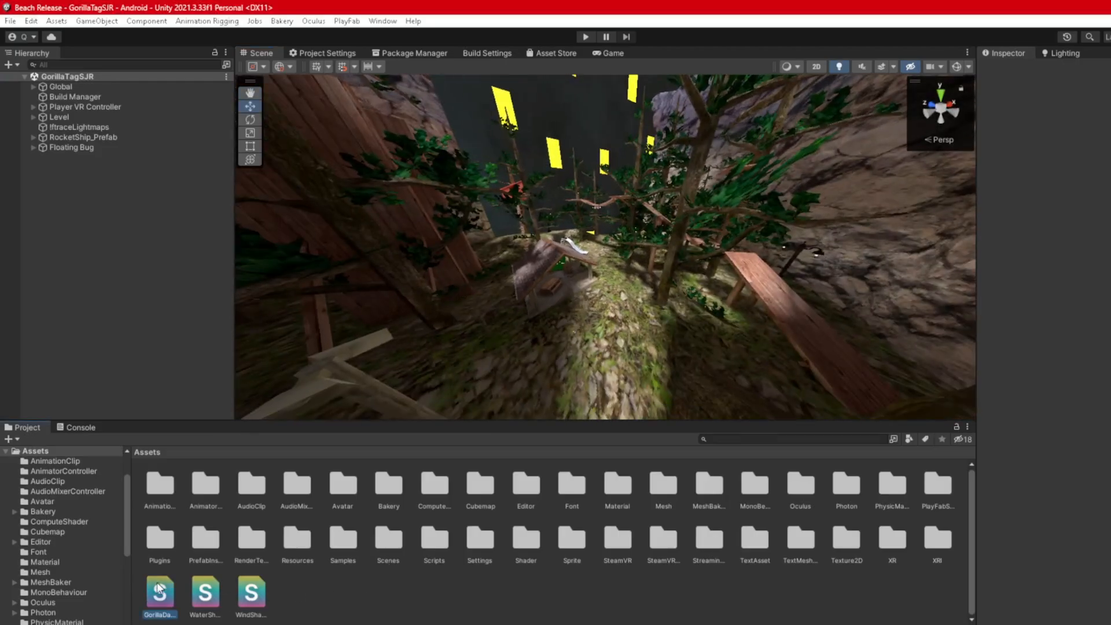
{"action": "left_click", "coordinate": [251, 596], "text": "shift"}
{"action": "left_click_drag", "start_coordinate": [251, 596], "coordinate": [525, 548]}
{"action": "left_click", "coordinate": [533, 599]}
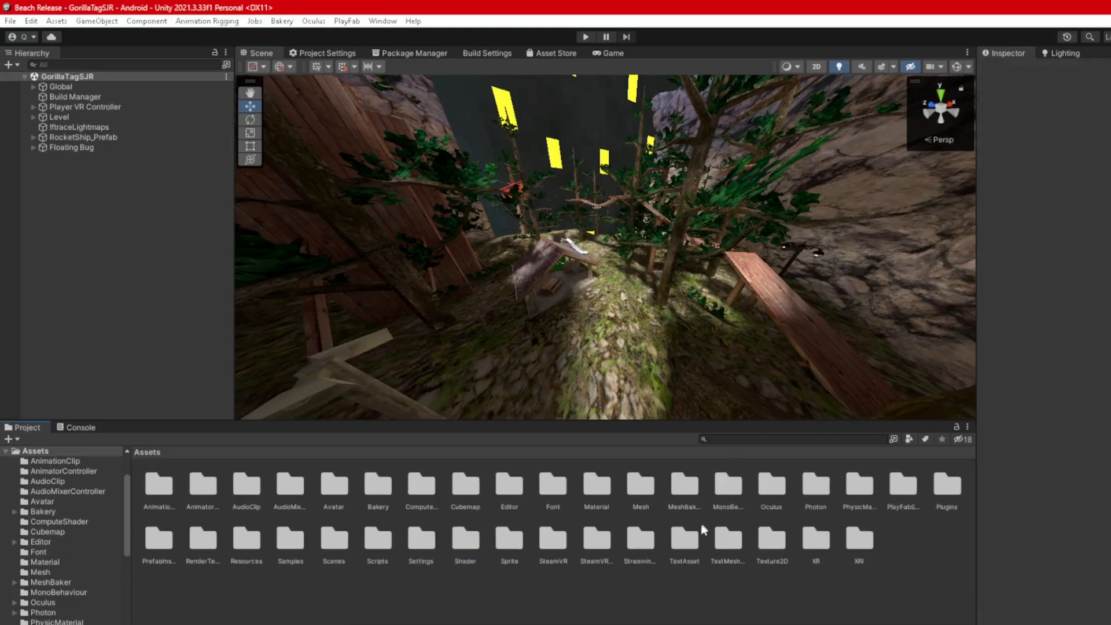
{"action": "scroll", "coordinate": [686, 550], "scroll_direction": "up", "scroll_amount": 2, "text": "ctrl"}
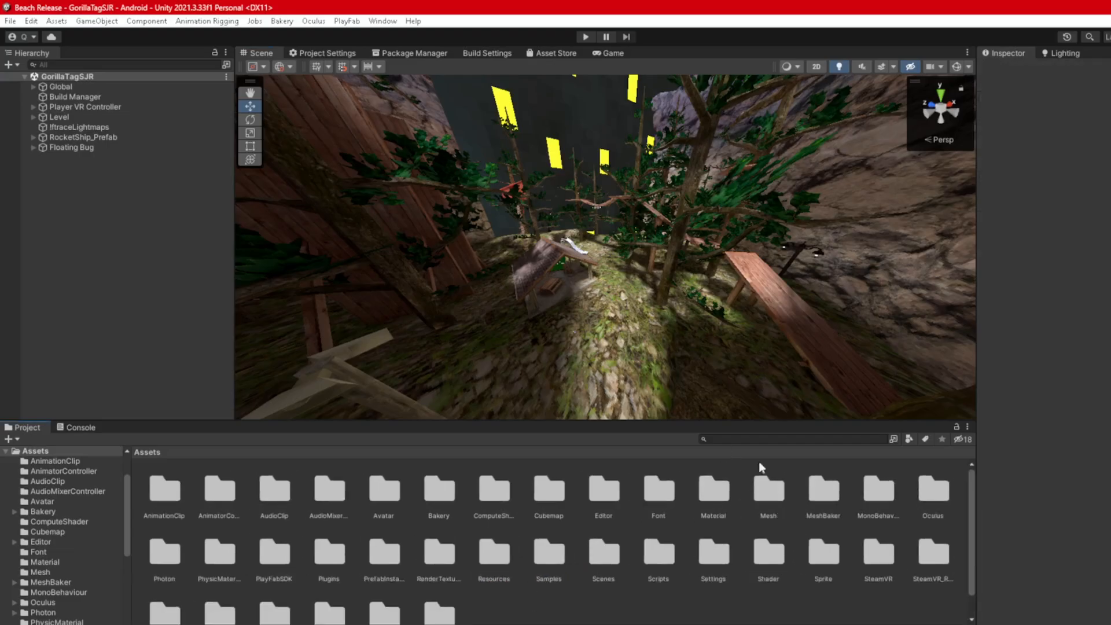
- Search the project assets for "steammana" and open the SteamManager script in Visual Studio
{"action": "left_click", "coordinate": [758, 439]}
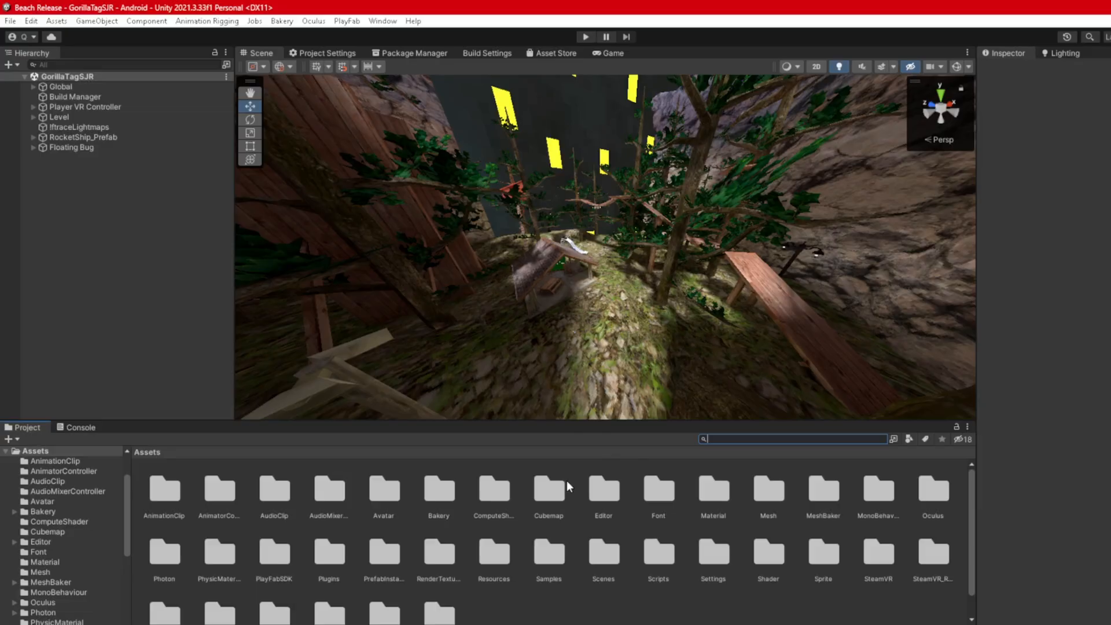
{"action": "type", "text": "steammana"}
{"action": "double_click", "coordinate": [177, 501]}
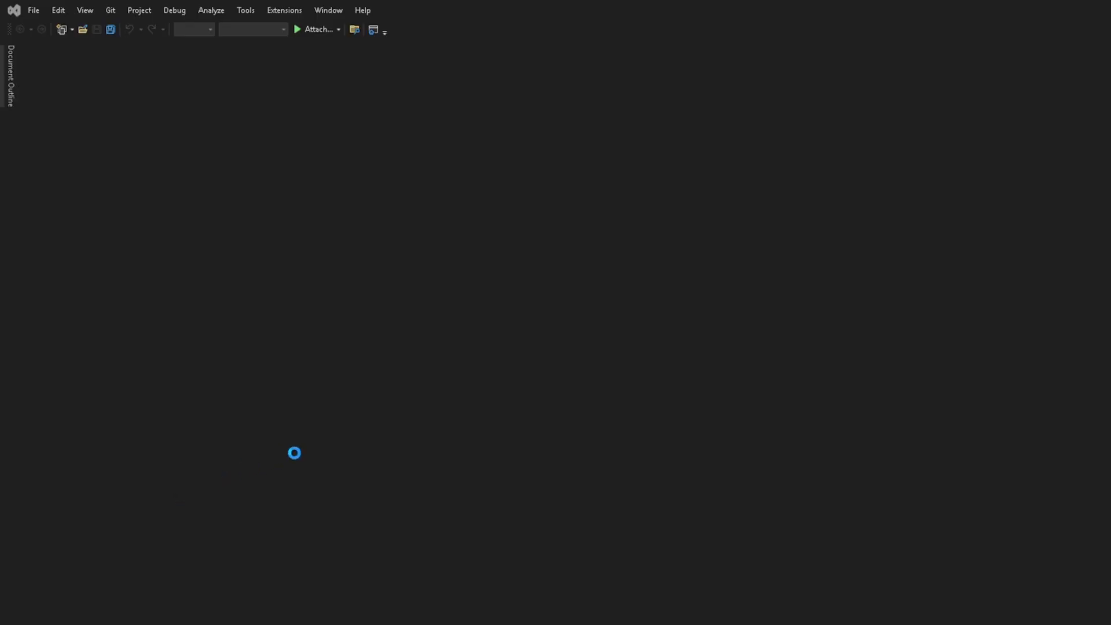
{"action": "scroll", "coordinate": [254, 506], "scroll_direction": "down", "scroll_amount": 5}
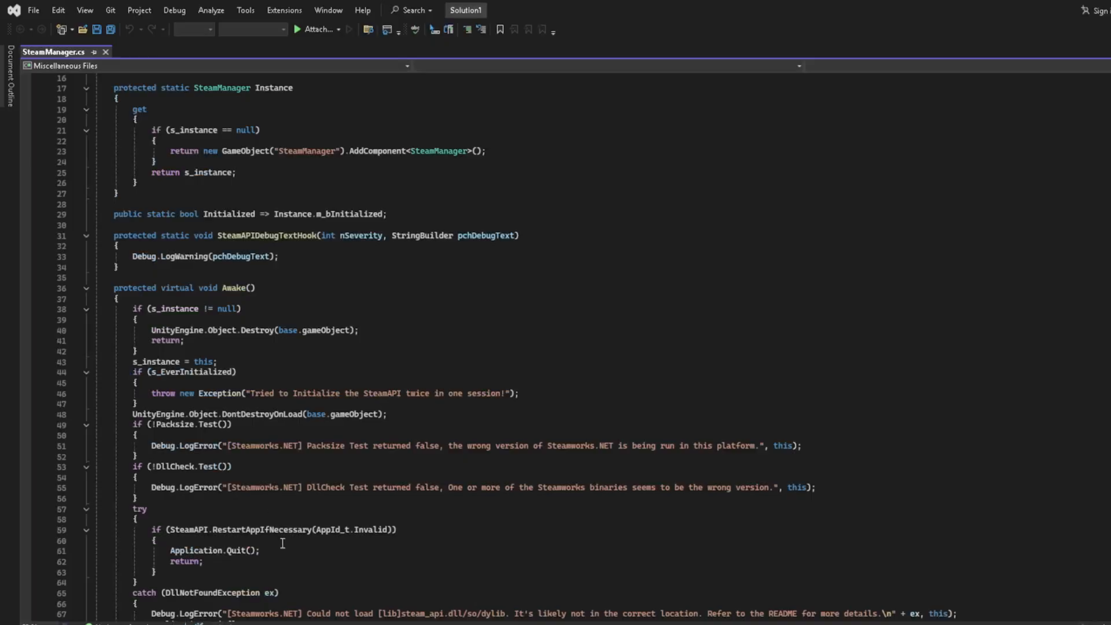
- Delete the Application.Quit() calls from the try and catch blocks of Awake() in SteamManager.cs and save the script
{"action": "left_click_drag", "start_coordinate": [282, 549], "coordinate": [156, 540]}
{"action": "key", "text": "BackSpace"}
{"action": "scroll", "coordinate": [246, 550], "scroll_direction": "down", "scroll_amount": 2}
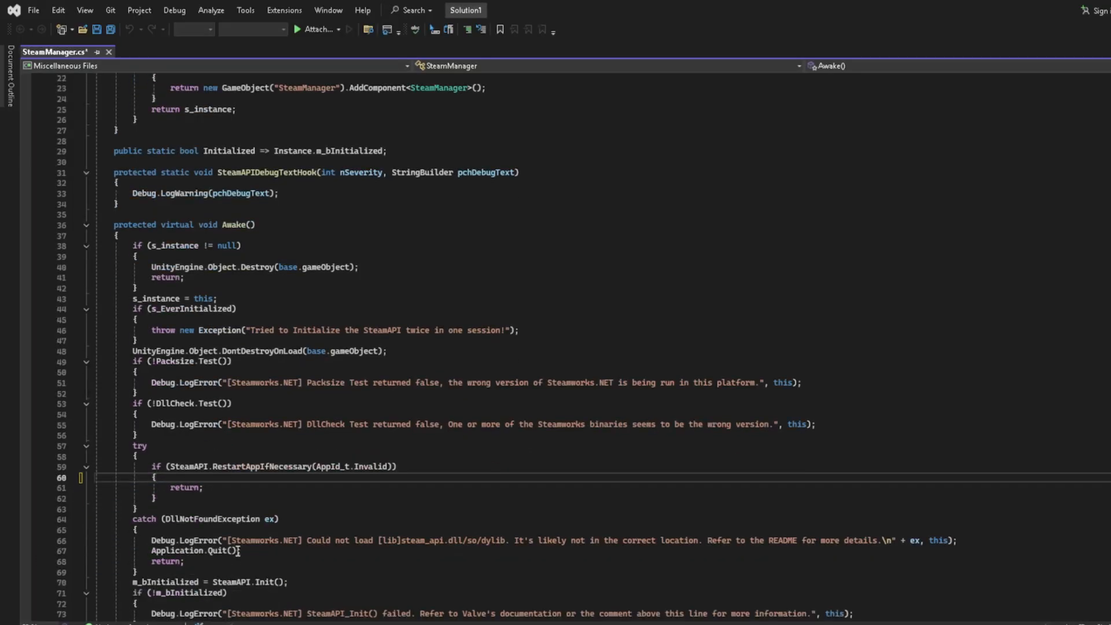
{"action": "left_click_drag", "start_coordinate": [246, 550], "coordinate": [96, 553]}
{"action": "key", "text": "BackSpace"}
{"action": "key", "text": "BackSpace"}
{"action": "scroll", "coordinate": [261, 539], "scroll_direction": "down", "scroll_amount": 12}
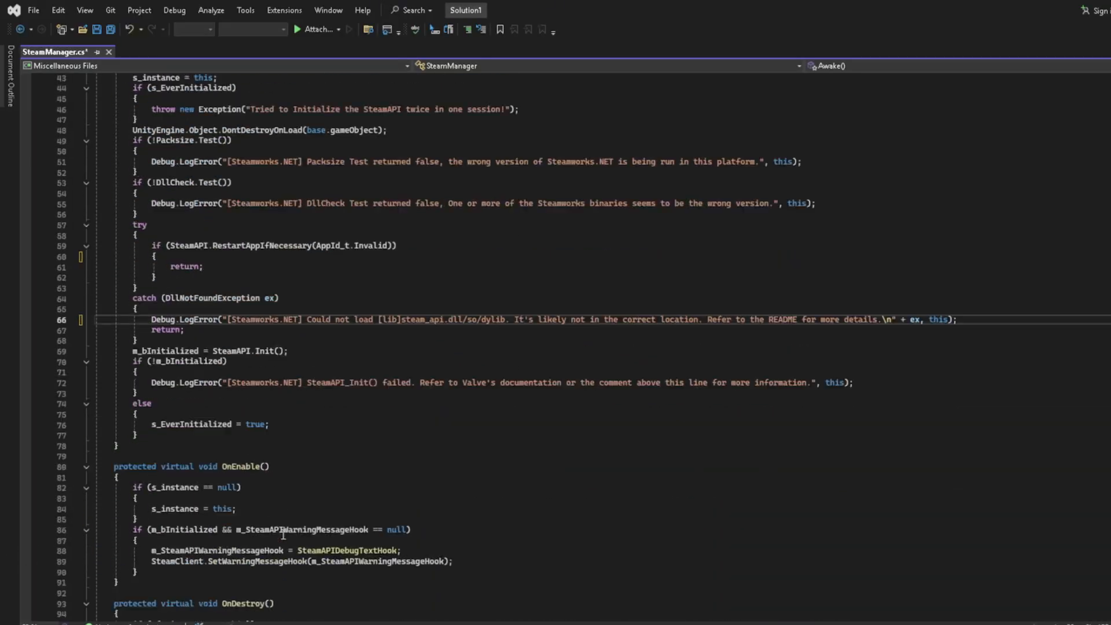
{"action": "scroll", "coordinate": [280, 529], "scroll_direction": "down", "scroll_amount": 3}
{"action": "key", "text": "ctrl+s"}
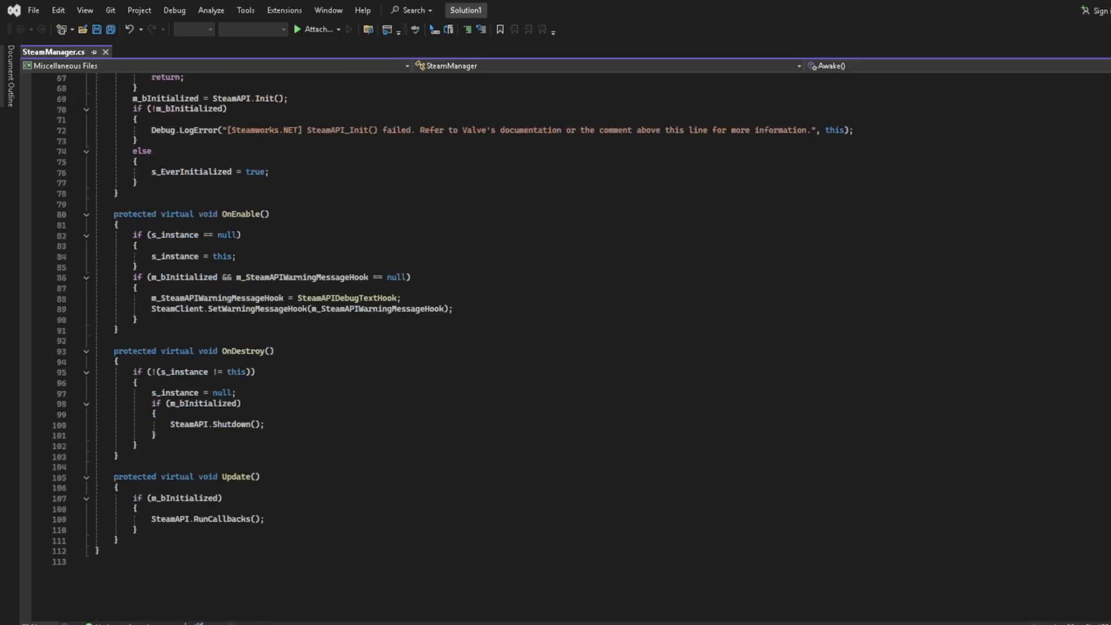
- Switch back to Unity, search the project assets for "gorillacomputer" and open the GorillaComputer script
{"action": "key", "text": "alt+Tab"}
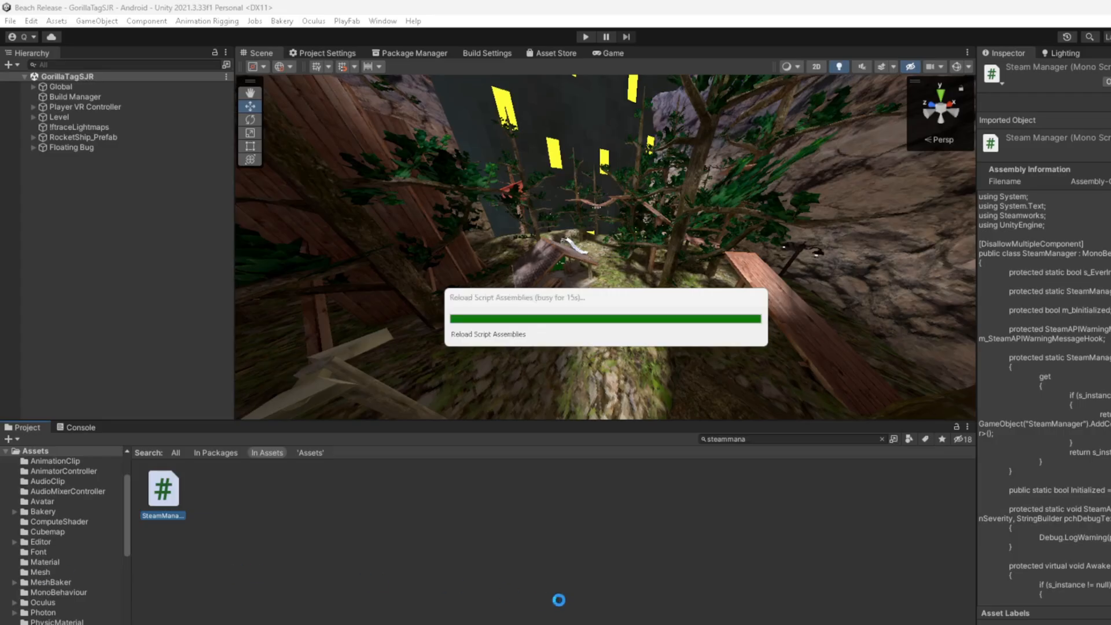
{"action": "left_click", "coordinate": [832, 440]}
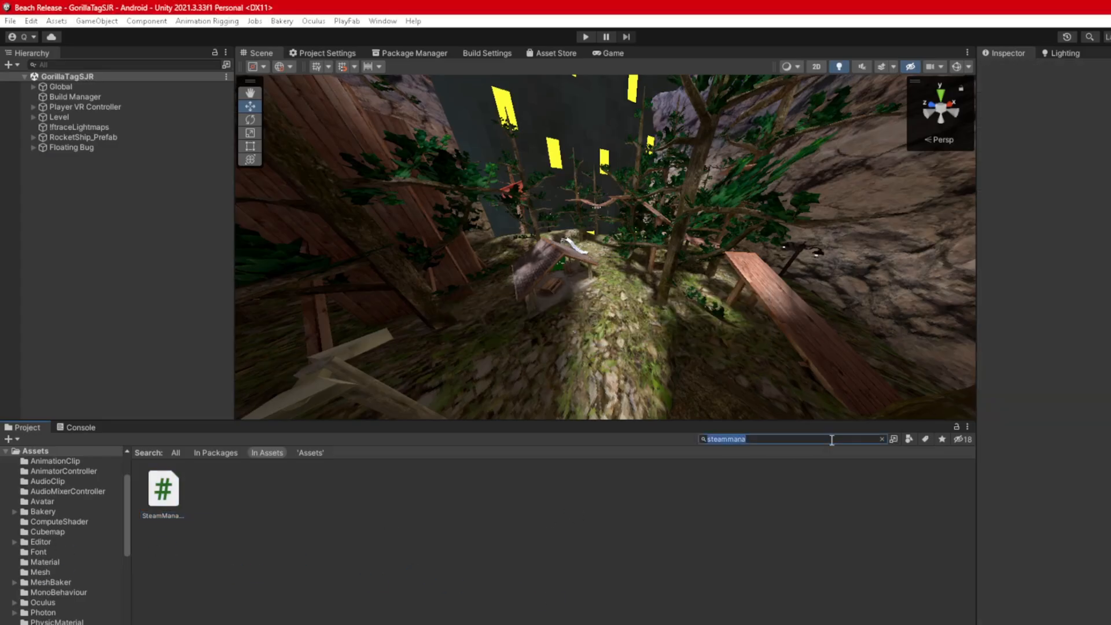
{"action": "type", "text": "gori"}
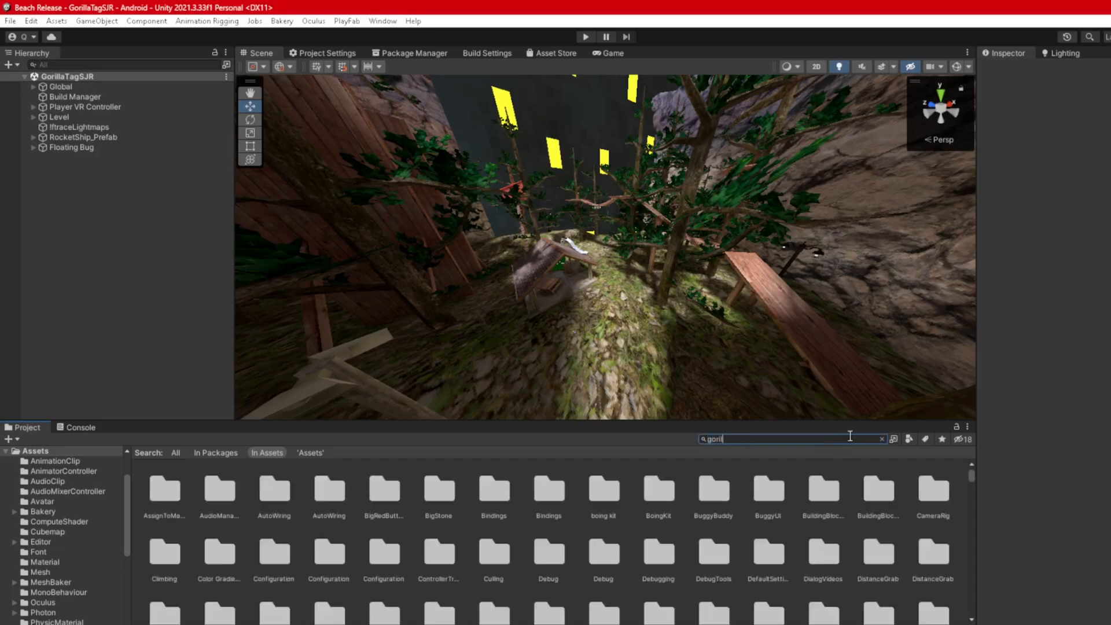
{"action": "type", "text": "l"}
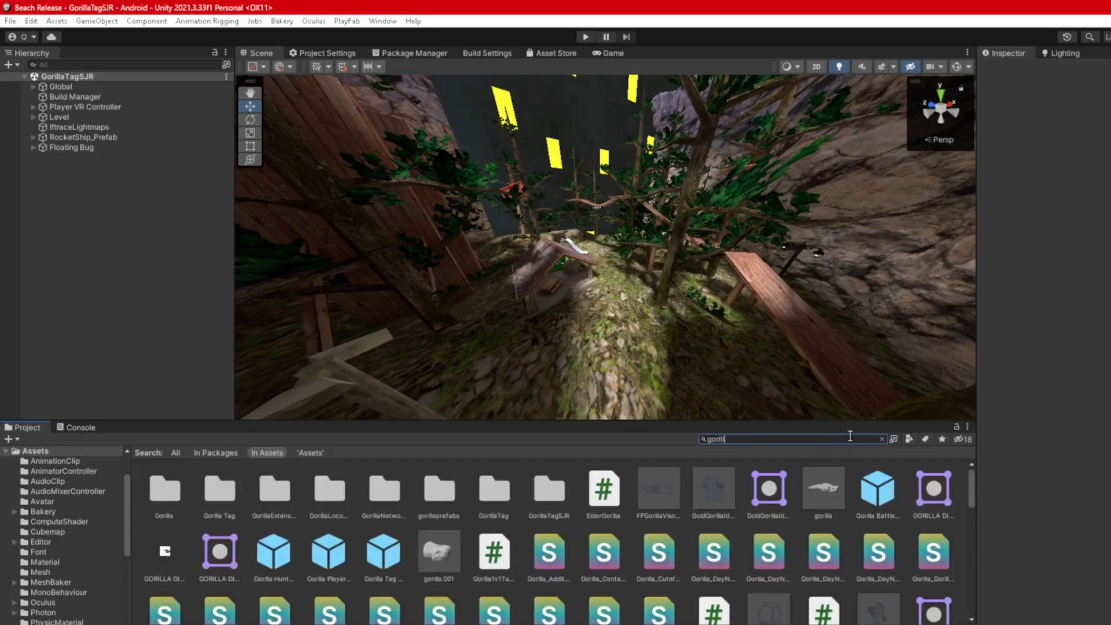
{"action": "type", "text": "lacomput"}
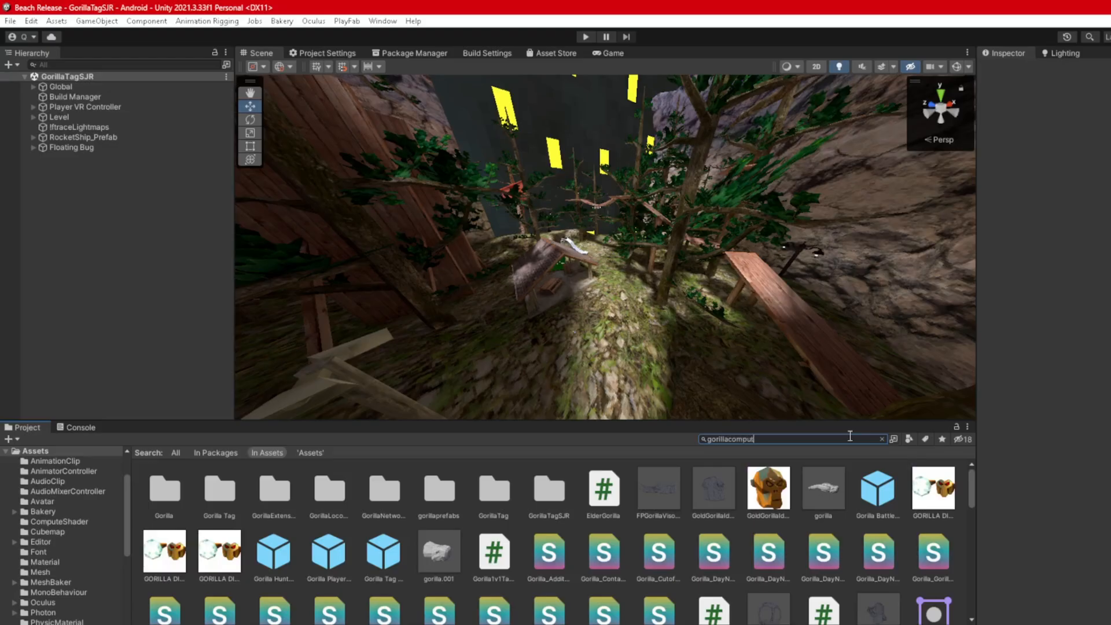
{"action": "type", "text": "er"}
{"action": "left_click", "coordinate": [163, 503]}
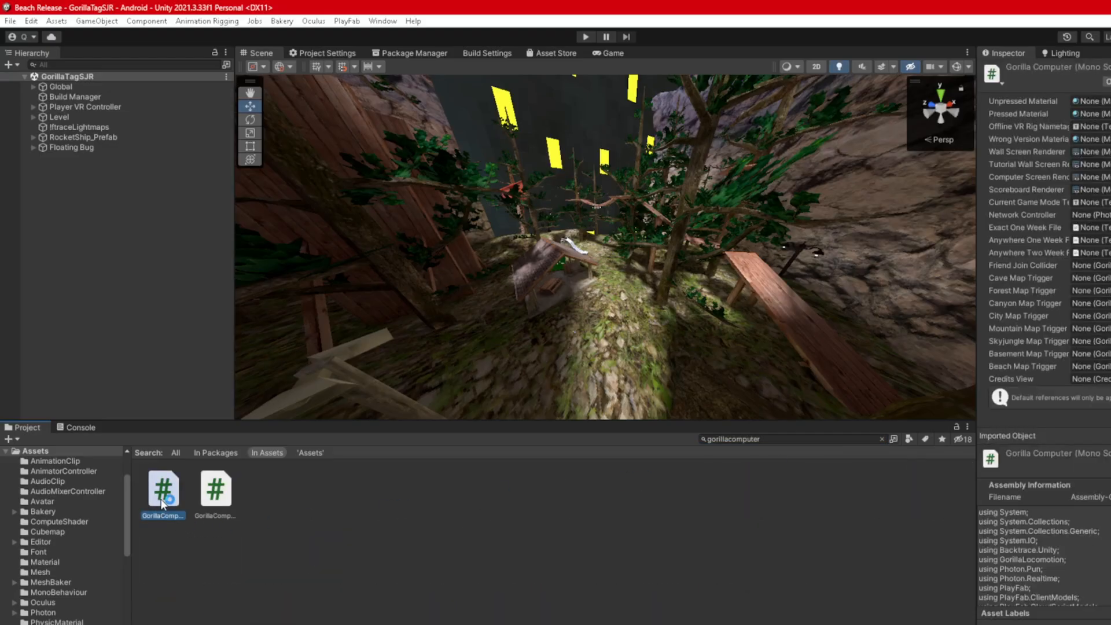
{"action": "double_click", "coordinate": [162, 503]}
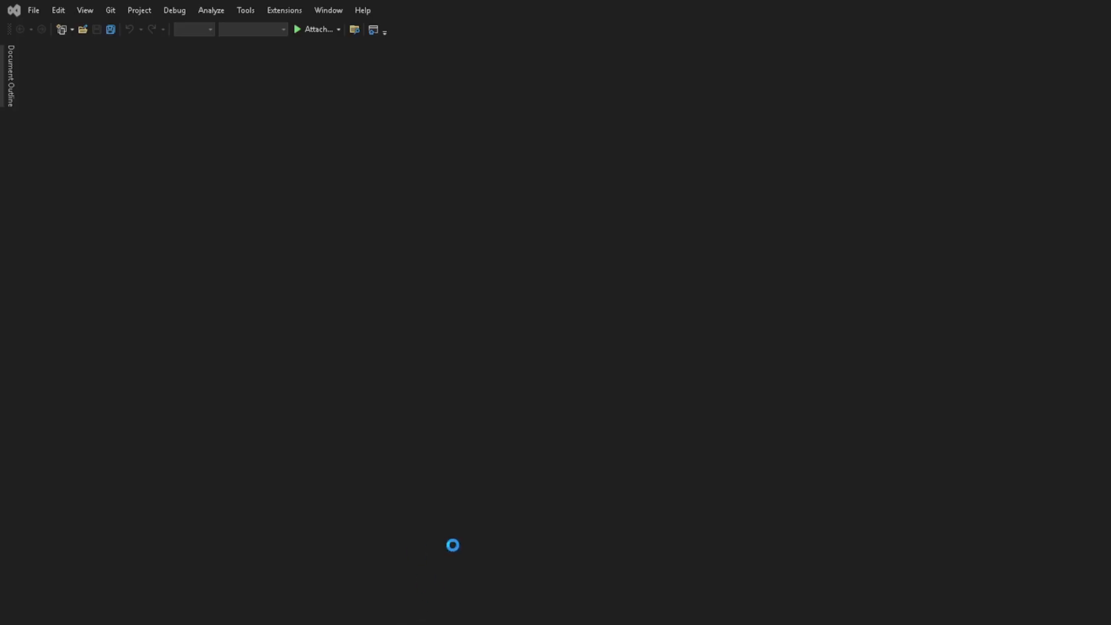
- Find ProcessNameState in GorillaComputer.cs, go to its definition and place the cursor at its "enter" case
{"action": "left_click", "coordinate": [462, 493]}
{"action": "key", "text": "ctrl+f"}
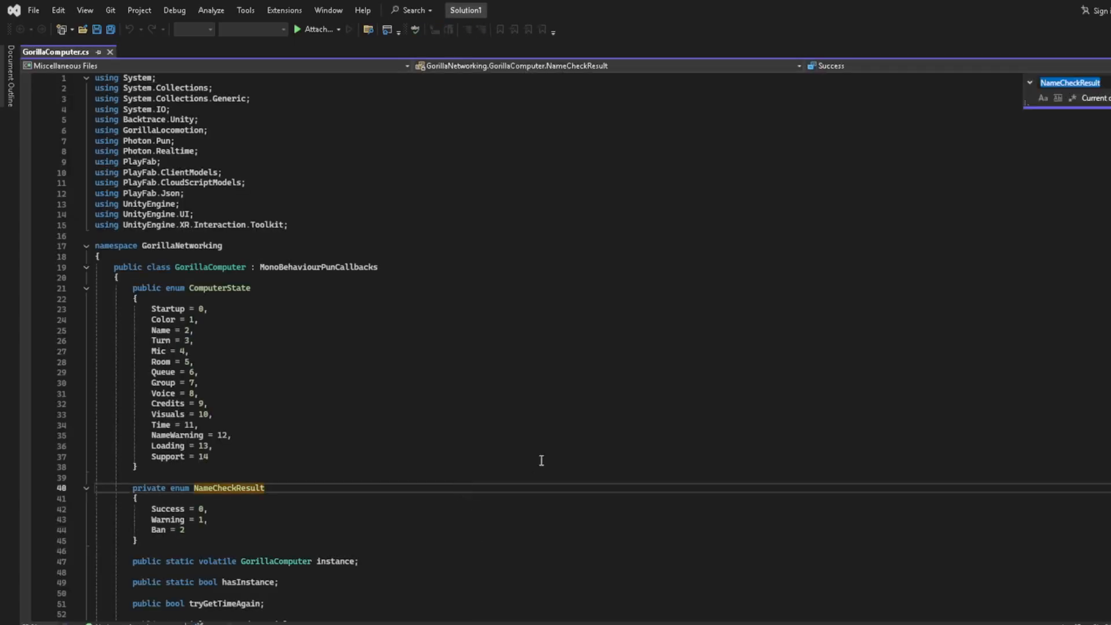
{"action": "type", "text": "Proces"}
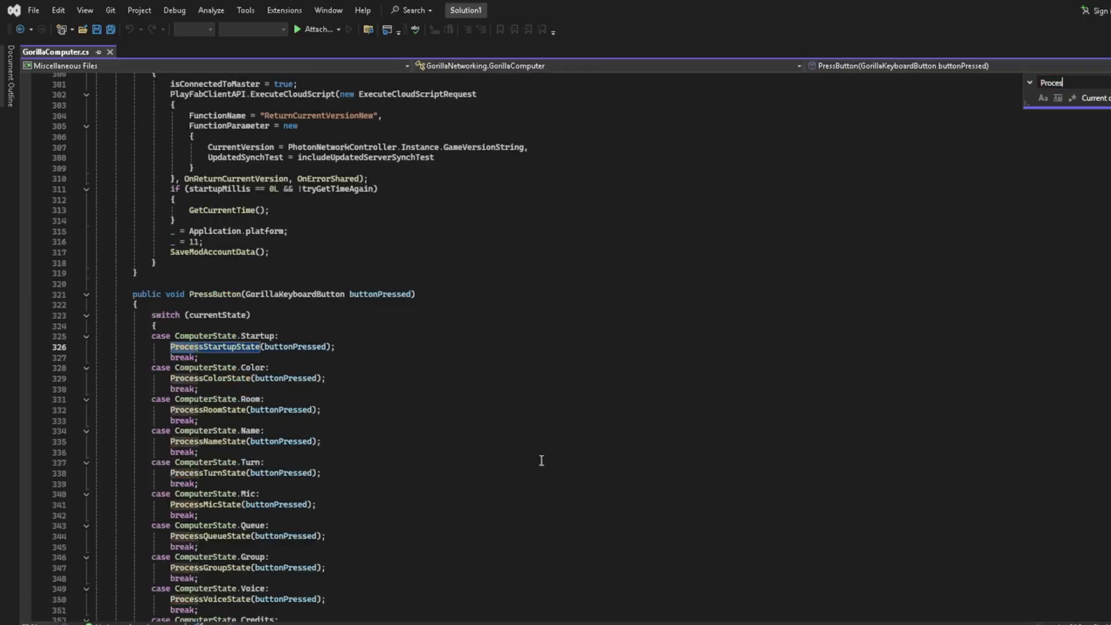
{"action": "type", "text": "sNameS"}
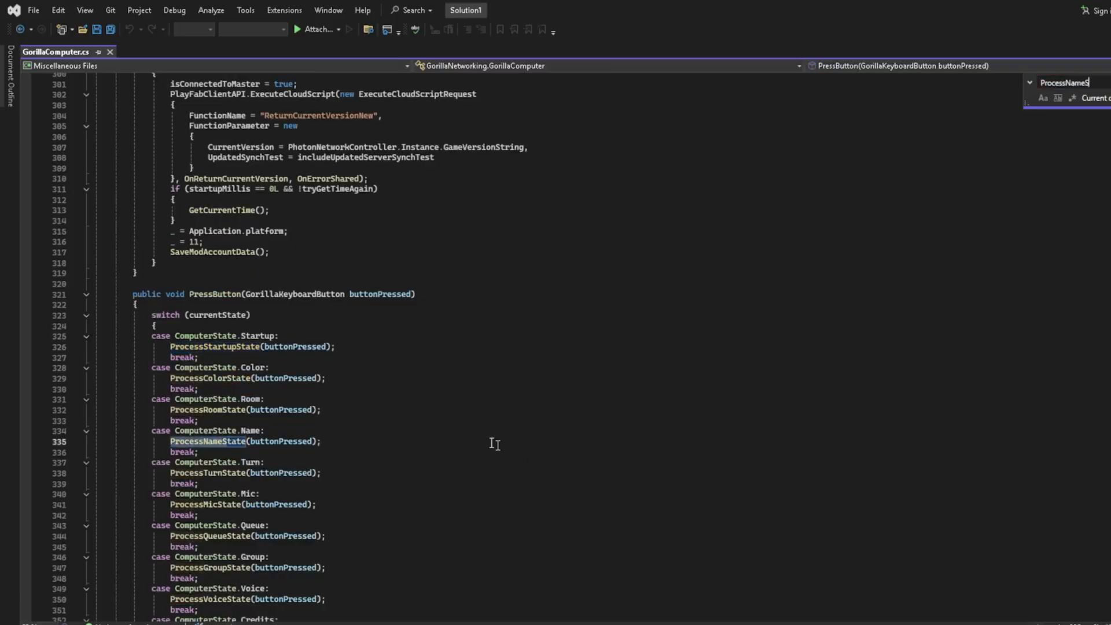
{"action": "left_click", "coordinate": [217, 441]}
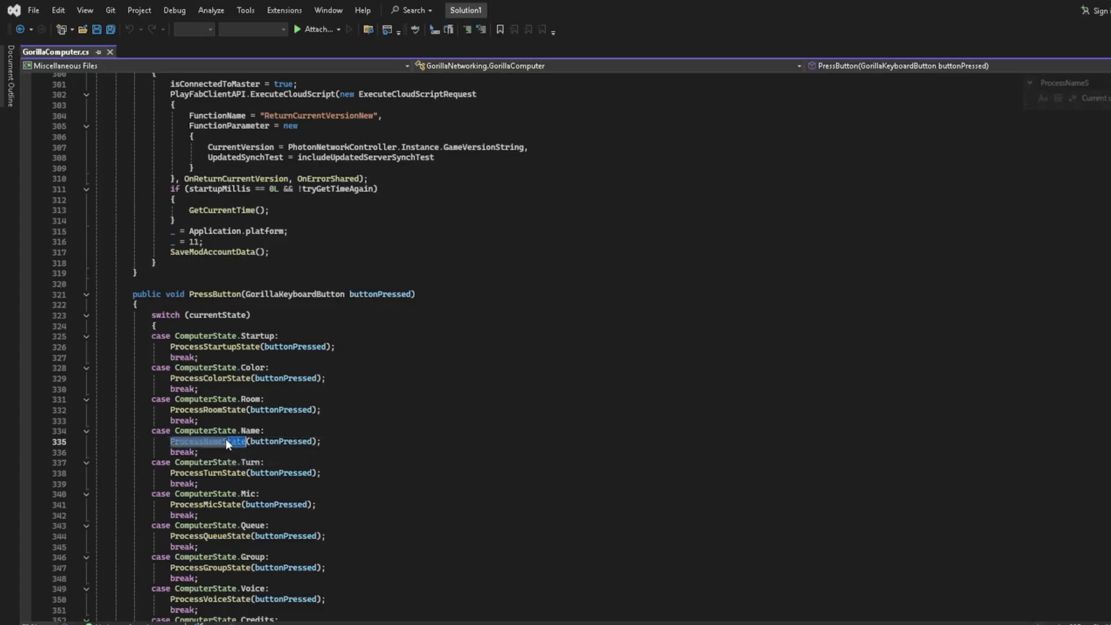
{"action": "key", "text": "F12"}
{"action": "left_click", "coordinate": [149, 452]}
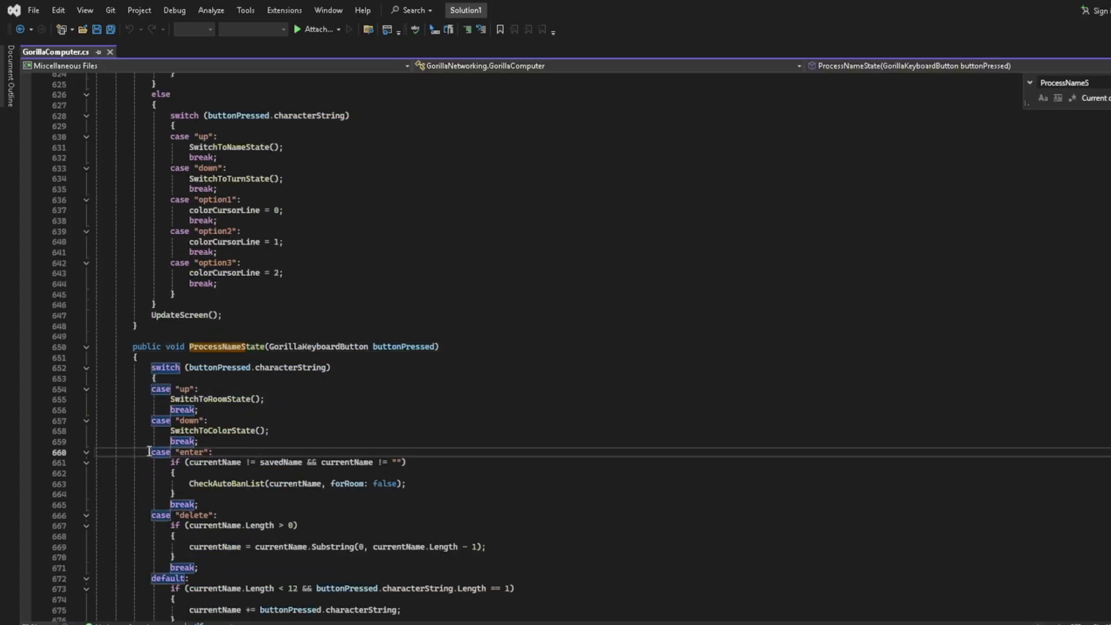
- Switch to File Explorer and open the Scripts folder under Gorilla Tag Copies, Project Making on the games (D:) drive
{"action": "left_click", "coordinate": [588, 623]}
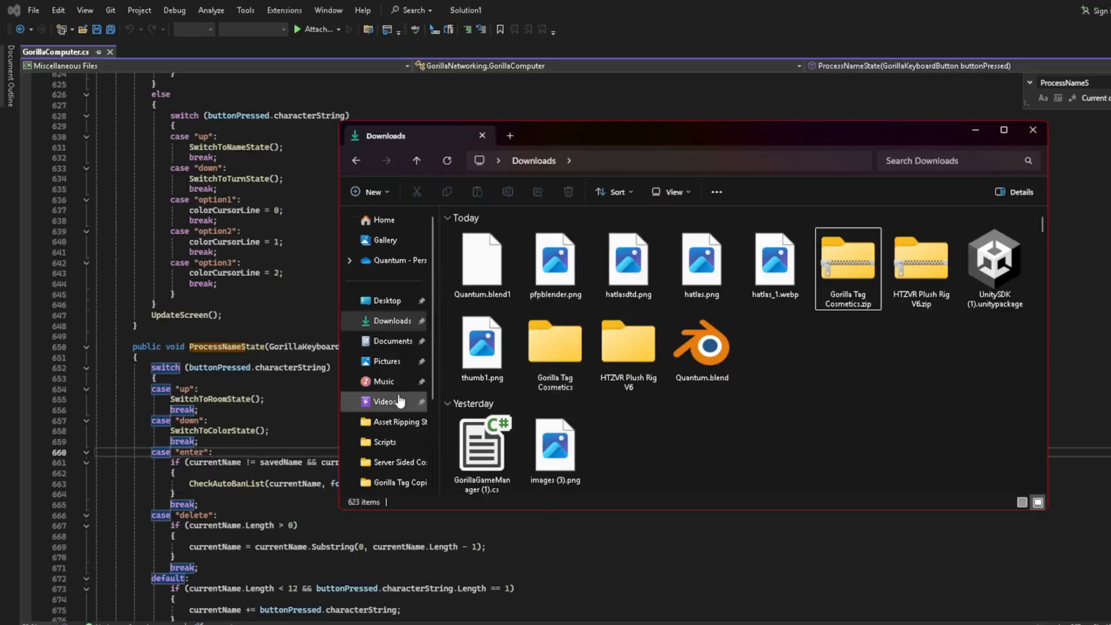
{"action": "scroll", "coordinate": [403, 437], "scroll_direction": "down", "scroll_amount": 3}
{"action": "left_click", "coordinate": [403, 440]}
{"action": "double_click", "coordinate": [513, 235]}
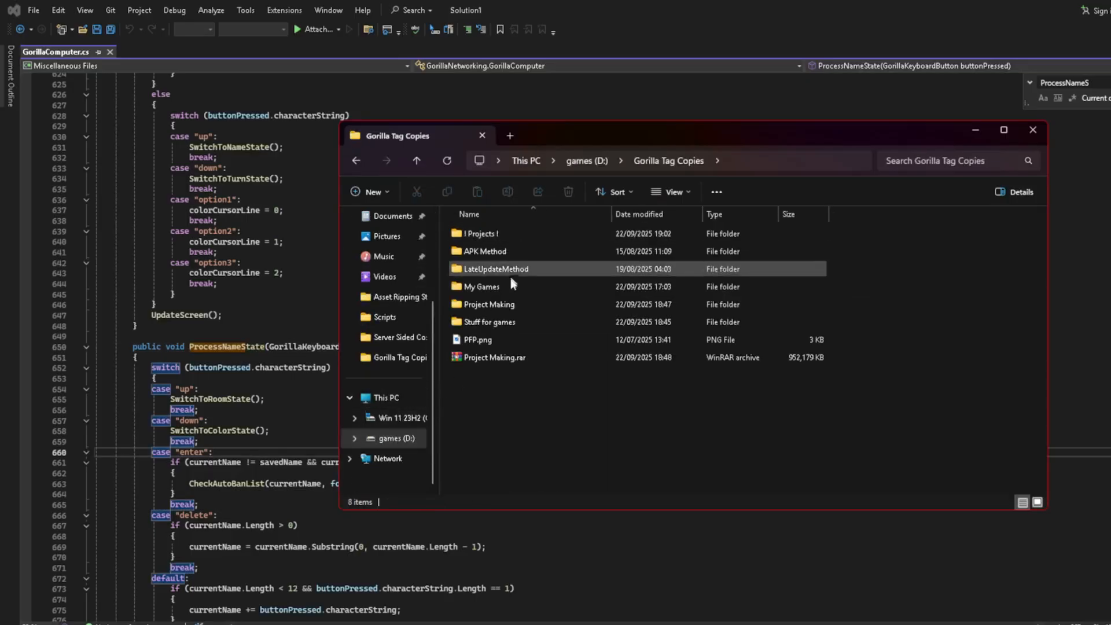
{"action": "left_click", "coordinate": [502, 305]}
{"action": "double_click", "coordinate": [502, 305]}
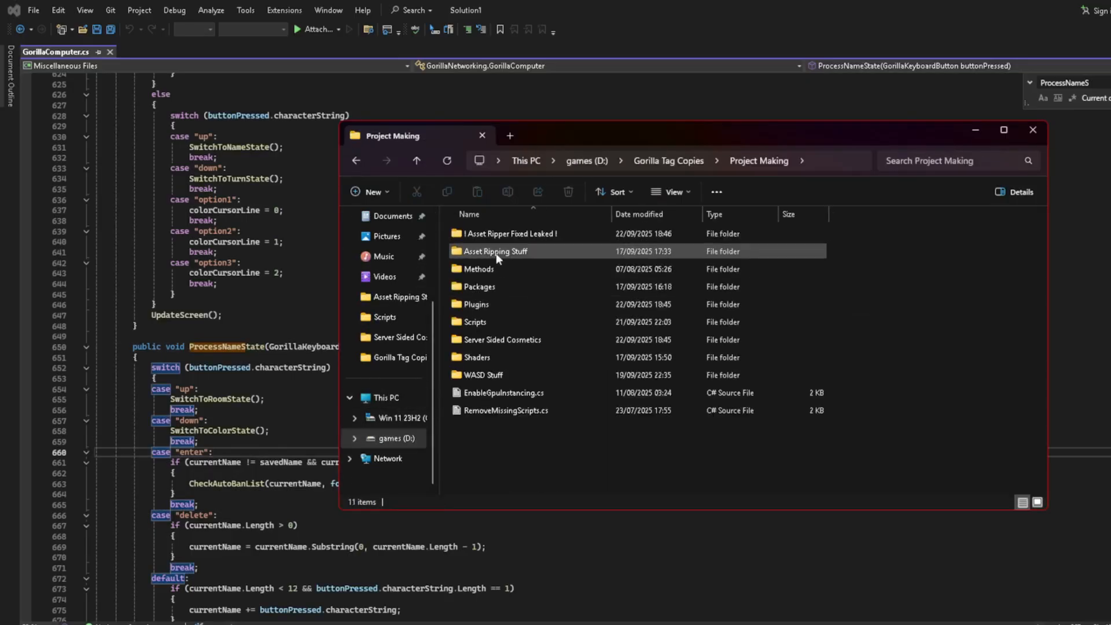
{"action": "double_click", "coordinate": [481, 317]}
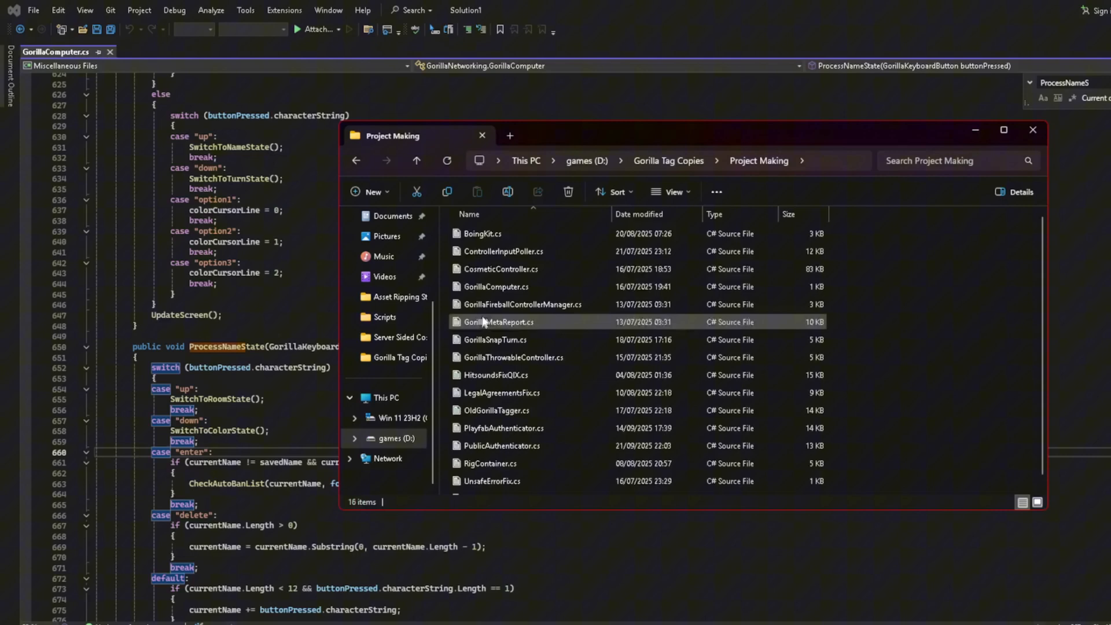
{"action": "left_click", "coordinate": [357, 162]}
{"action": "left_click", "coordinate": [359, 164]}
{"action": "left_click", "coordinate": [515, 358]}
{"action": "left_click", "coordinate": [564, 195]}
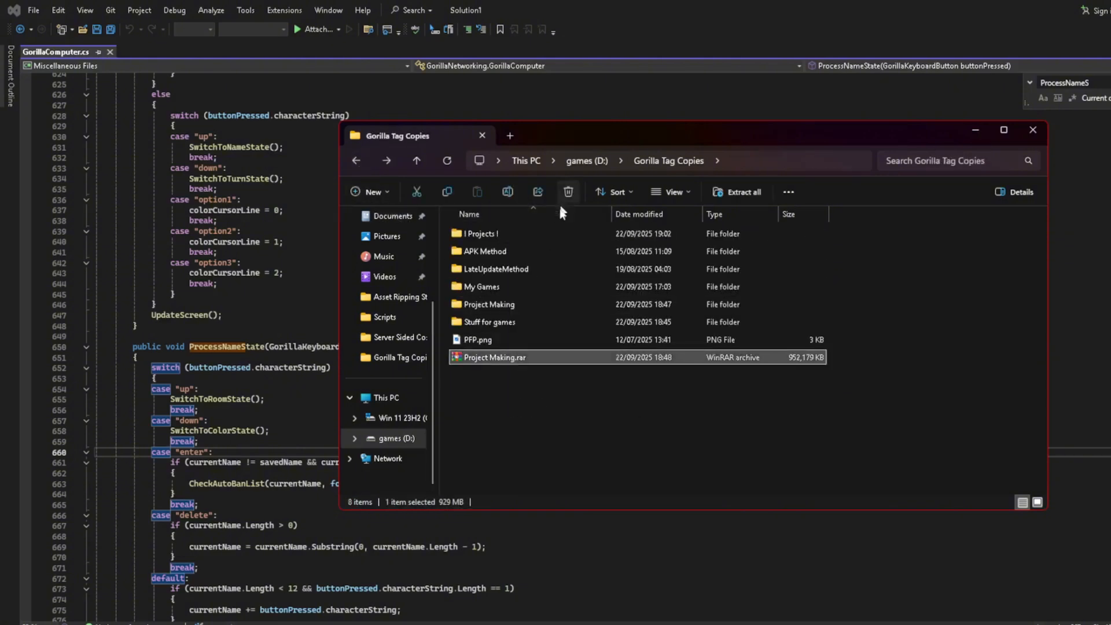
{"action": "double_click", "coordinate": [500, 301]}
{"action": "double_click", "coordinate": [491, 319]}
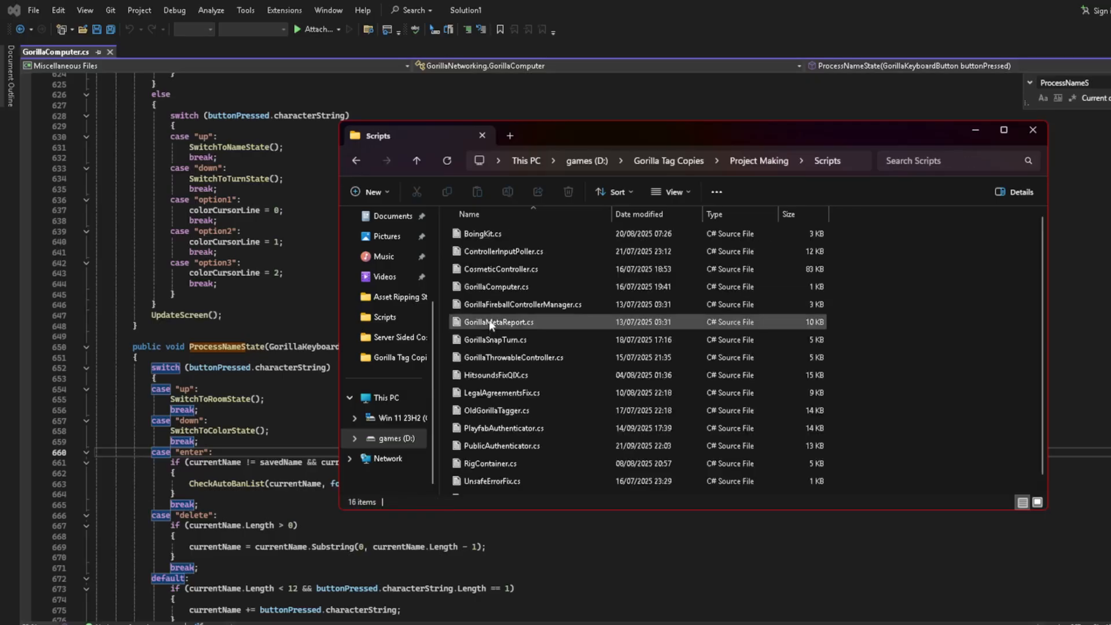
- Open the GorillaComputer.cs fix file and replace the "enter" case in the project's ProcessNameState with its Fix Name code
{"action": "double_click", "coordinate": [497, 287]}
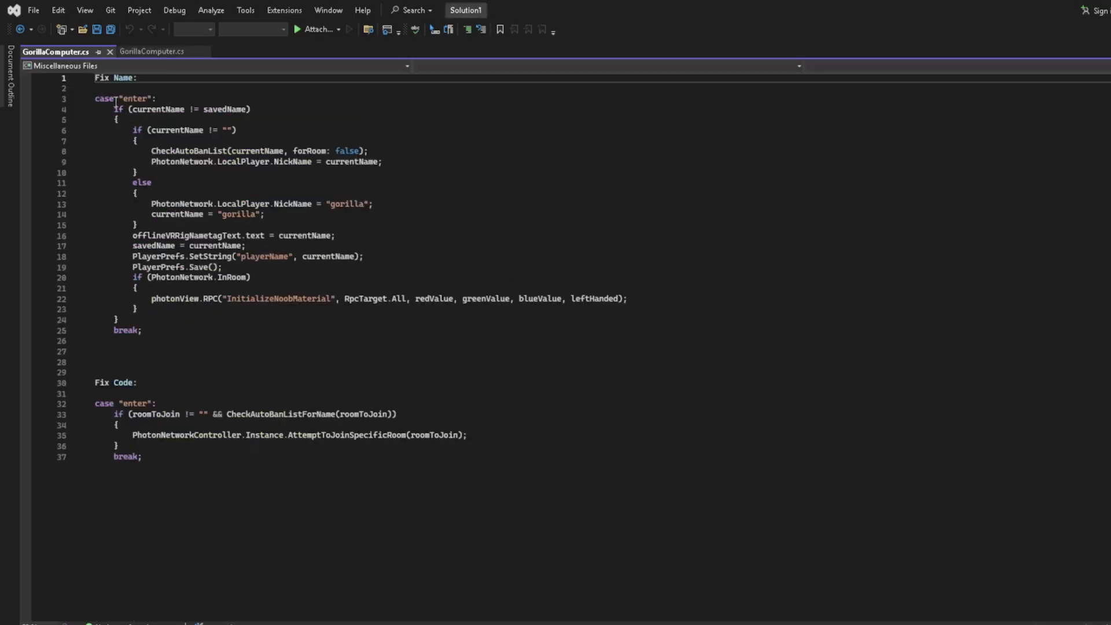
{"action": "left_click_drag", "start_coordinate": [96, 99], "coordinate": [147, 336]}
{"action": "key", "text": "ctrl+c"}
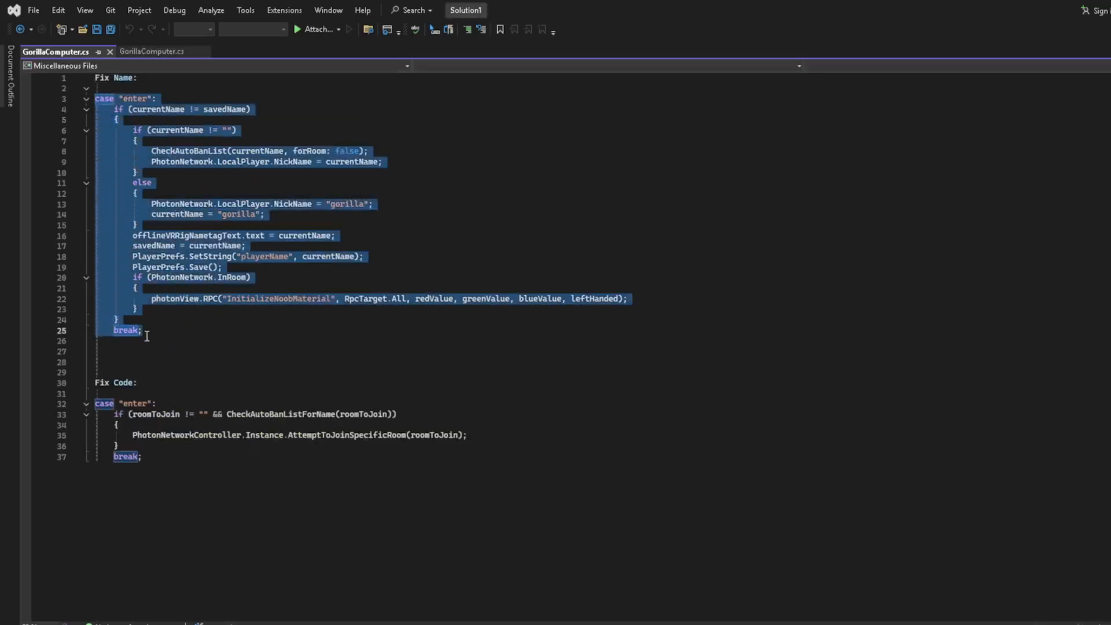
{"action": "left_click", "coordinate": [145, 49]}
{"action": "left_click_drag", "start_coordinate": [152, 452], "coordinate": [209, 502]}
{"action": "key", "text": "ctrl+v"}
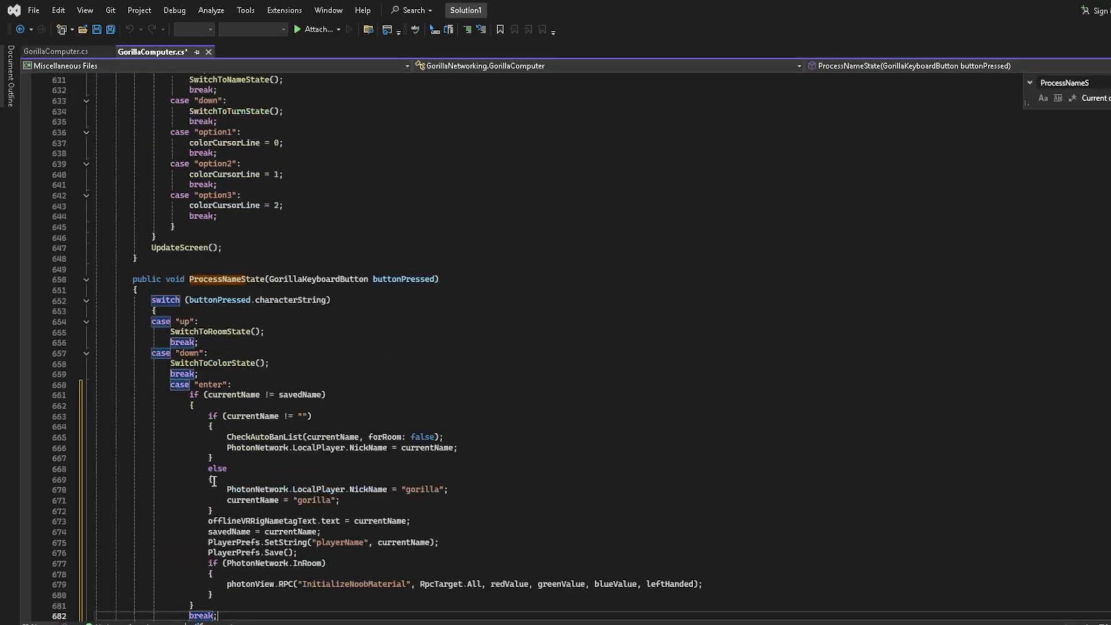
- Replace the "enter" case of ProcessRoomState in the project's GorillaComputer.cs with the Fix Code block from the fix file, and save the script
{"action": "left_click", "coordinate": [53, 52]}
{"action": "left_click_drag", "start_coordinate": [95, 404], "coordinate": [172, 454]}
{"action": "key", "text": "ctrl+c"}
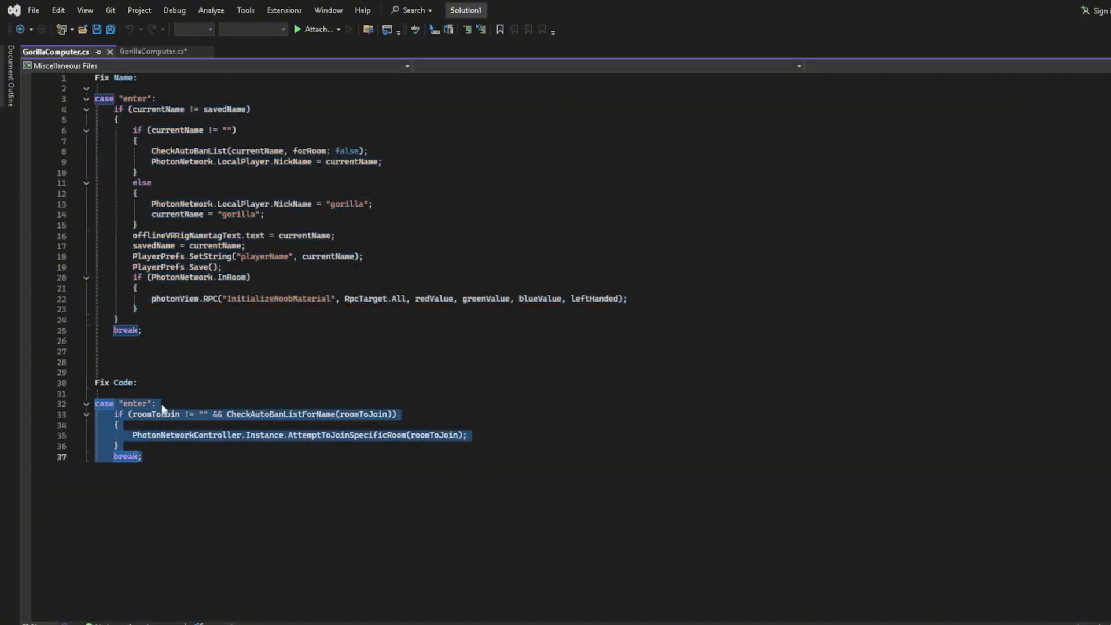
{"action": "left_click", "coordinate": [147, 51]}
{"action": "scroll", "coordinate": [273, 438], "scroll_direction": "down", "scroll_amount": 5}
{"action": "scroll", "coordinate": [273, 438], "scroll_direction": "down", "scroll_amount": 8}
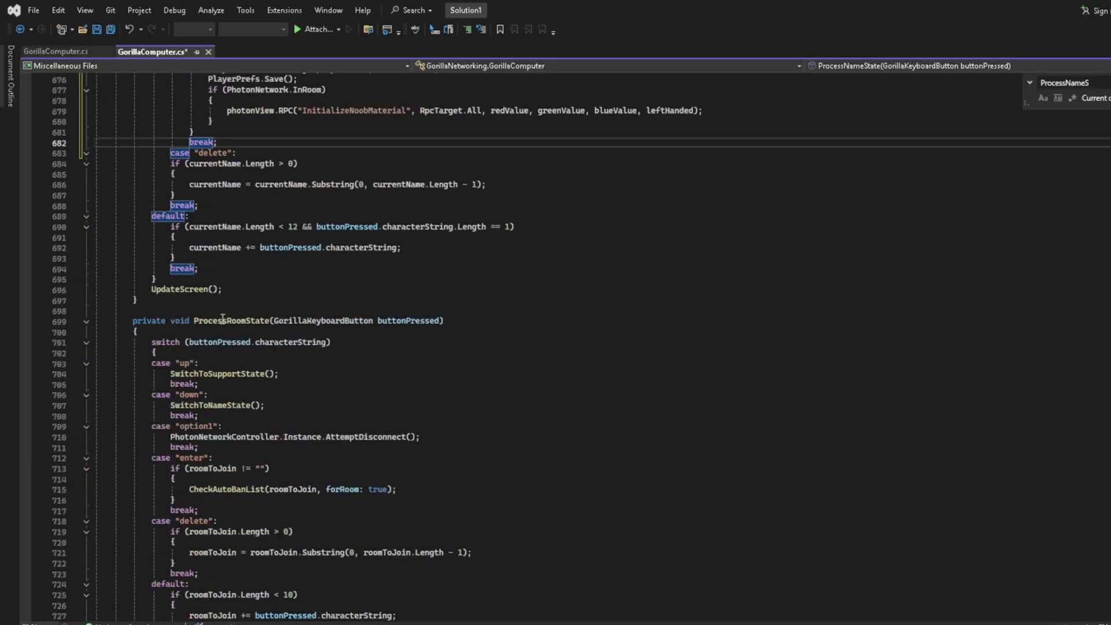
{"action": "left_click_drag", "start_coordinate": [152, 462], "coordinate": [199, 511]}
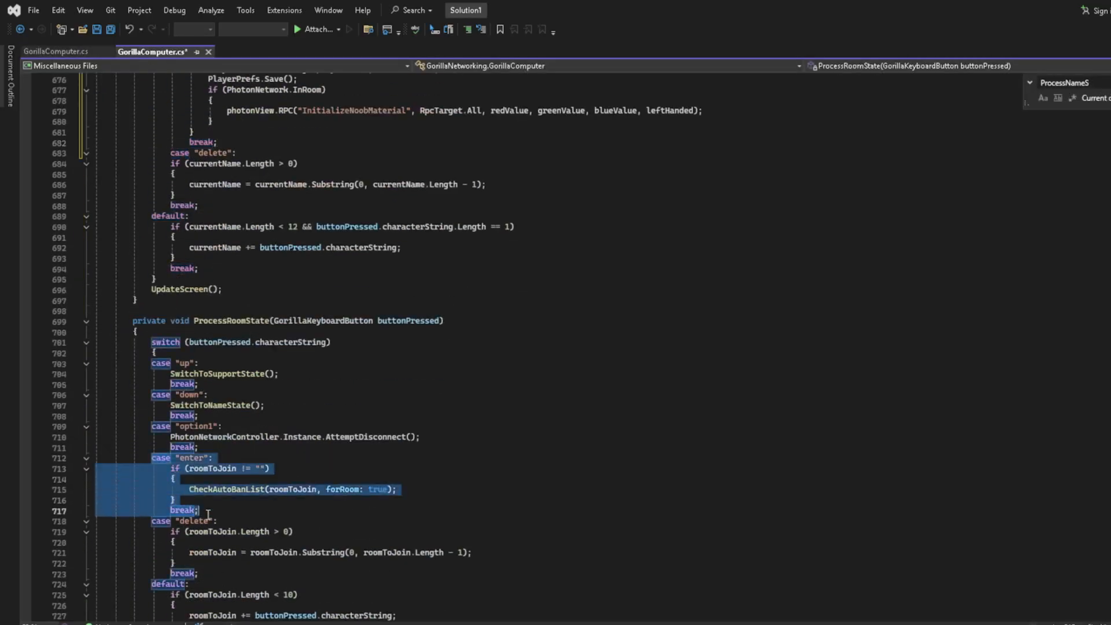
{"action": "key", "text": "ctrl+v"}
{"action": "key", "text": "ctrl+s"}
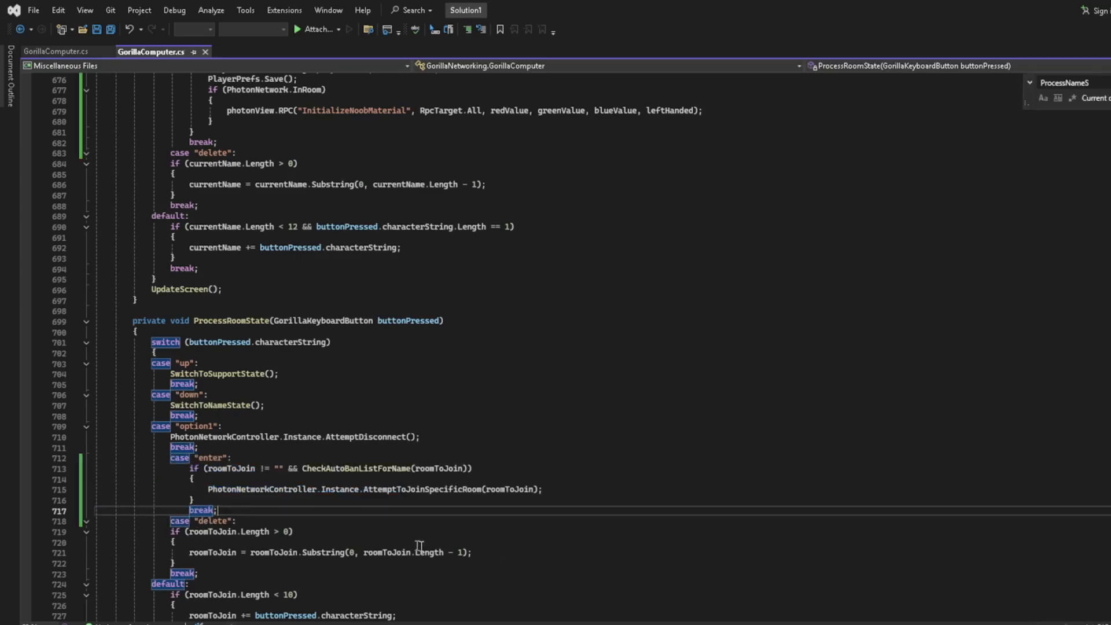
- Switch back to Unity, search the project assets for "gorillagamemana" and open the GorillaGameManager script
{"action": "key", "text": "alt+Tab"}
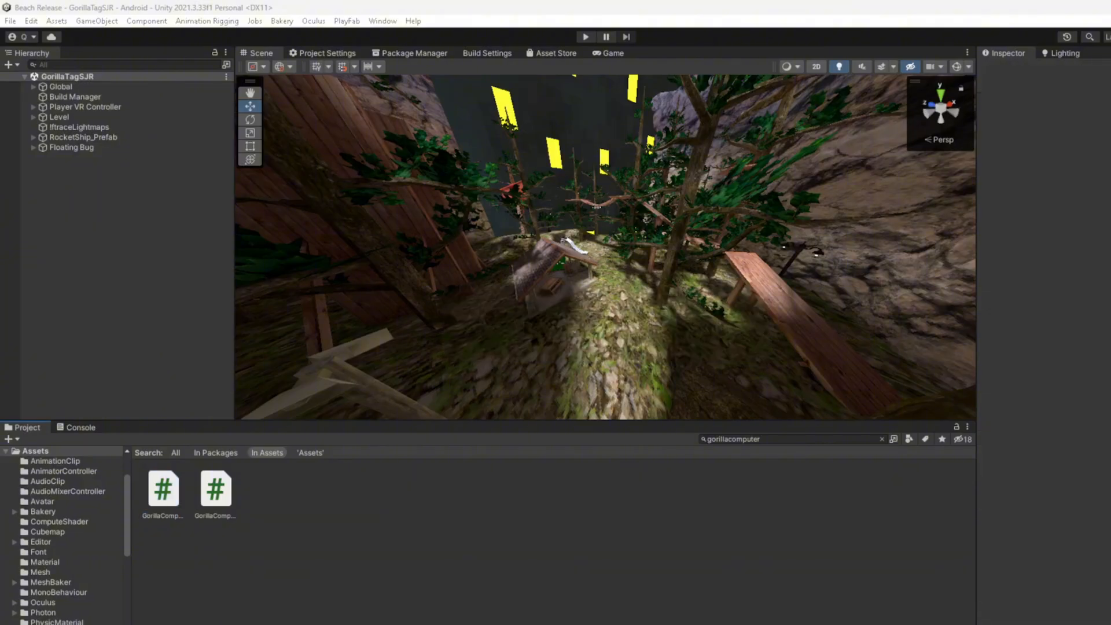
{"action": "left_click", "coordinate": [61, 429]}
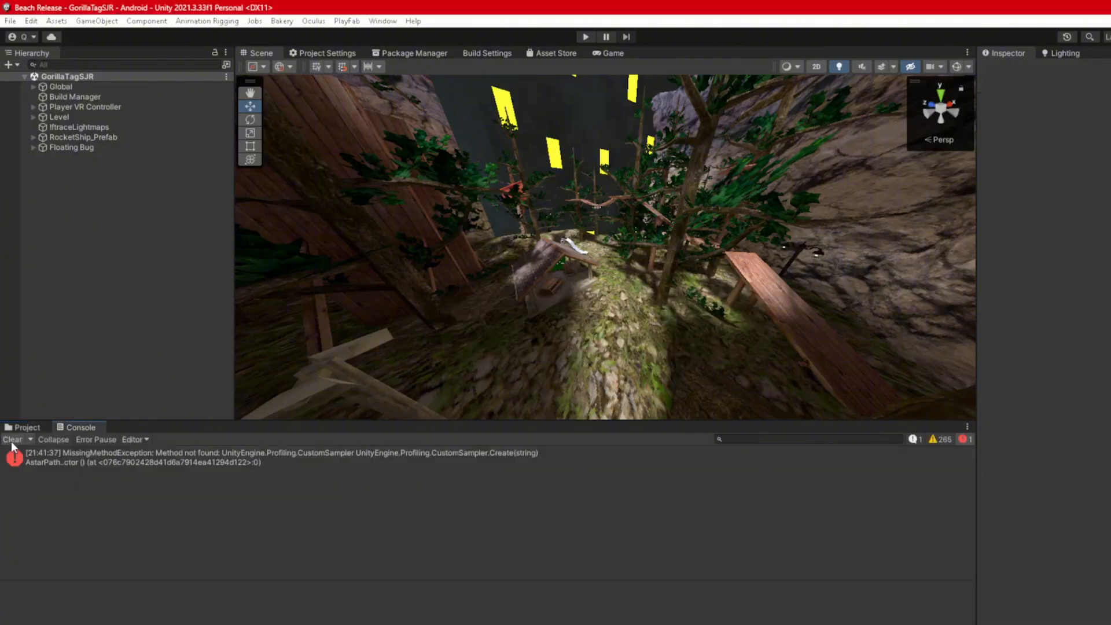
{"action": "left_click", "coordinate": [22, 428]}
{"action": "left_click", "coordinate": [828, 438]}
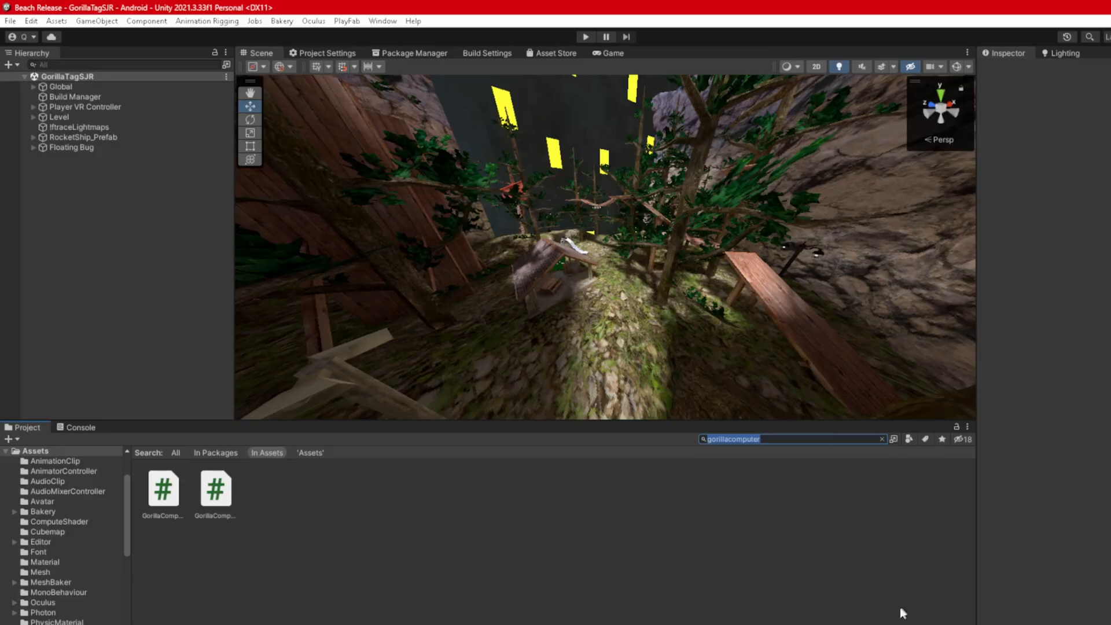
{"action": "mouse_move", "coordinate": [835, 624]}
{"action": "left_click", "coordinate": [890, 560]}
{"action": "left_click", "coordinate": [783, 438]}
{"action": "type", "text": "gorillagamemana"}
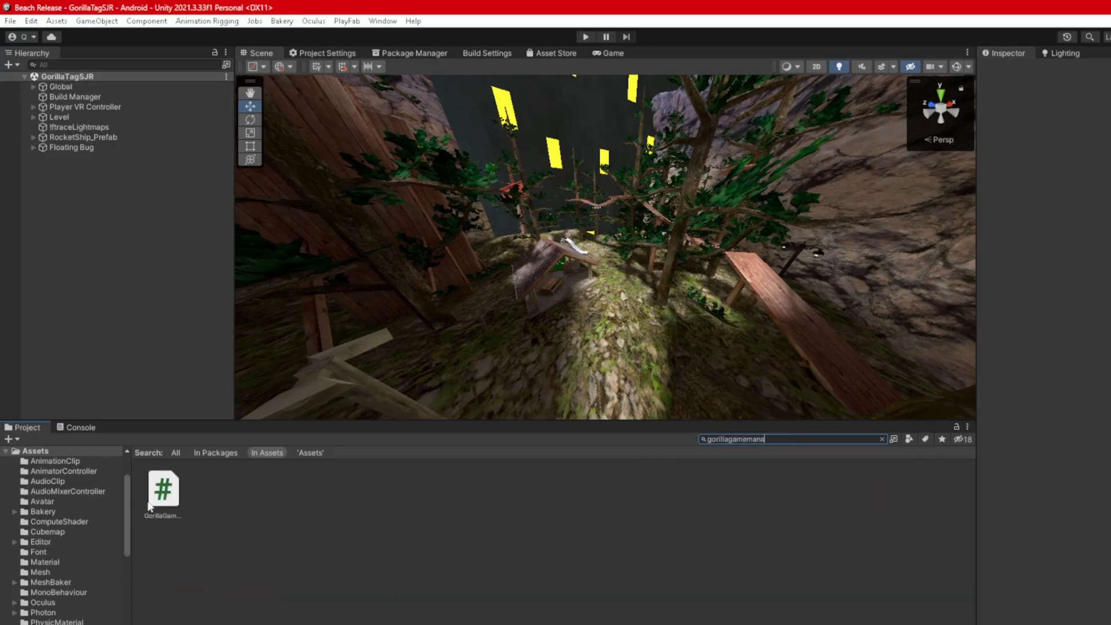
{"action": "double_click", "coordinate": [150, 504]}
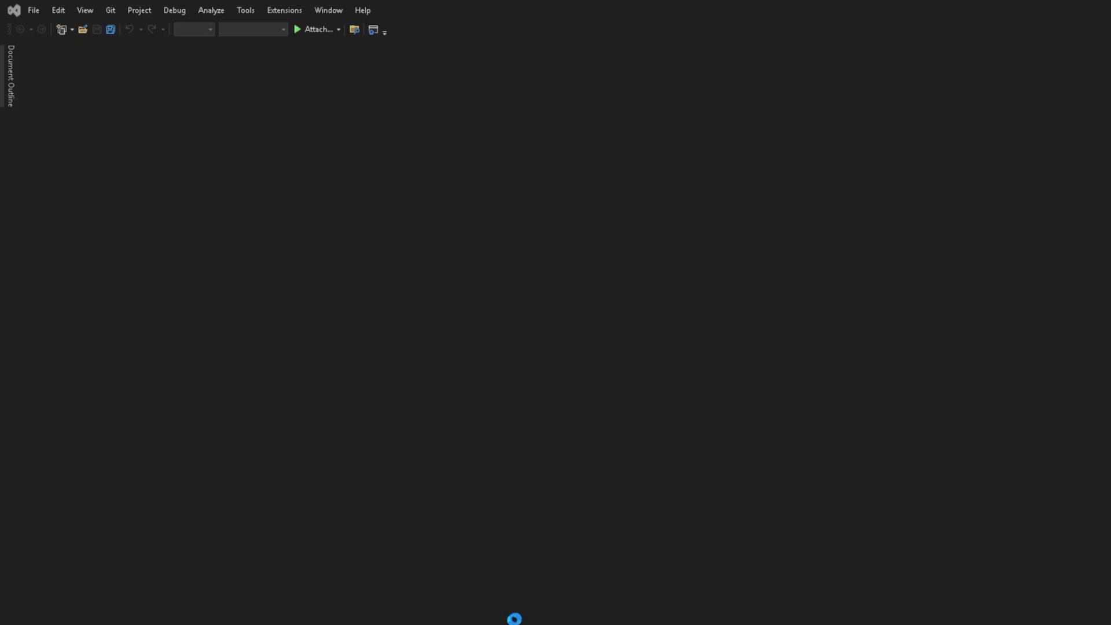
- Switch to File Explorer and open "! Gorilla Game Manager Stuff !.cs" from the Server Sided Cosmetics folder under Project Making
{"action": "left_click", "coordinate": [516, 624]}
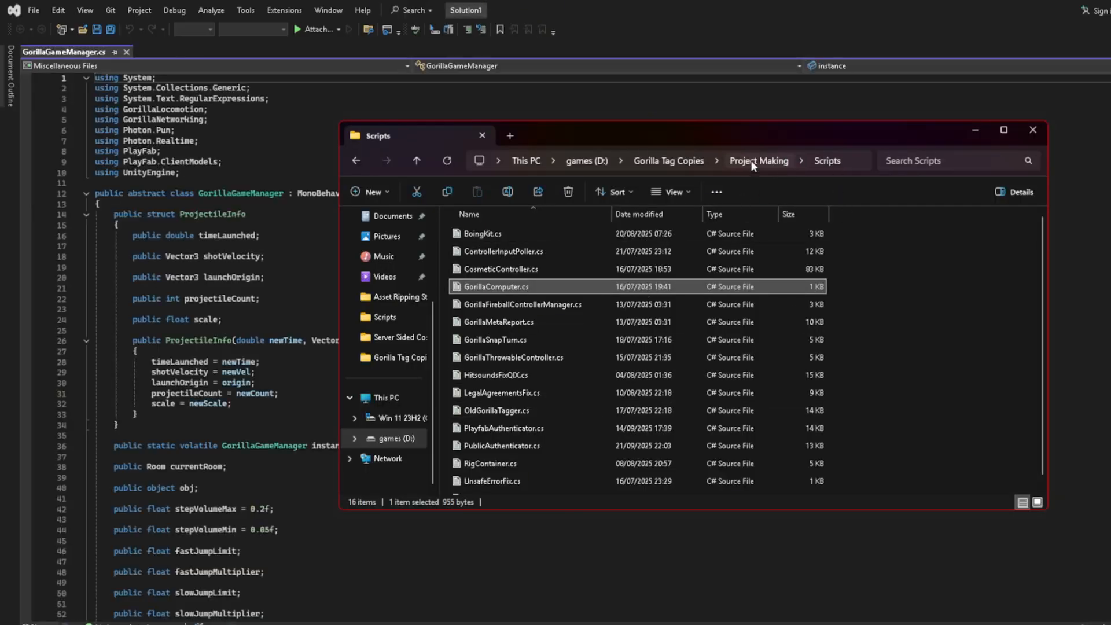
{"action": "left_click", "coordinate": [759, 161]}
{"action": "double_click", "coordinate": [565, 354]}
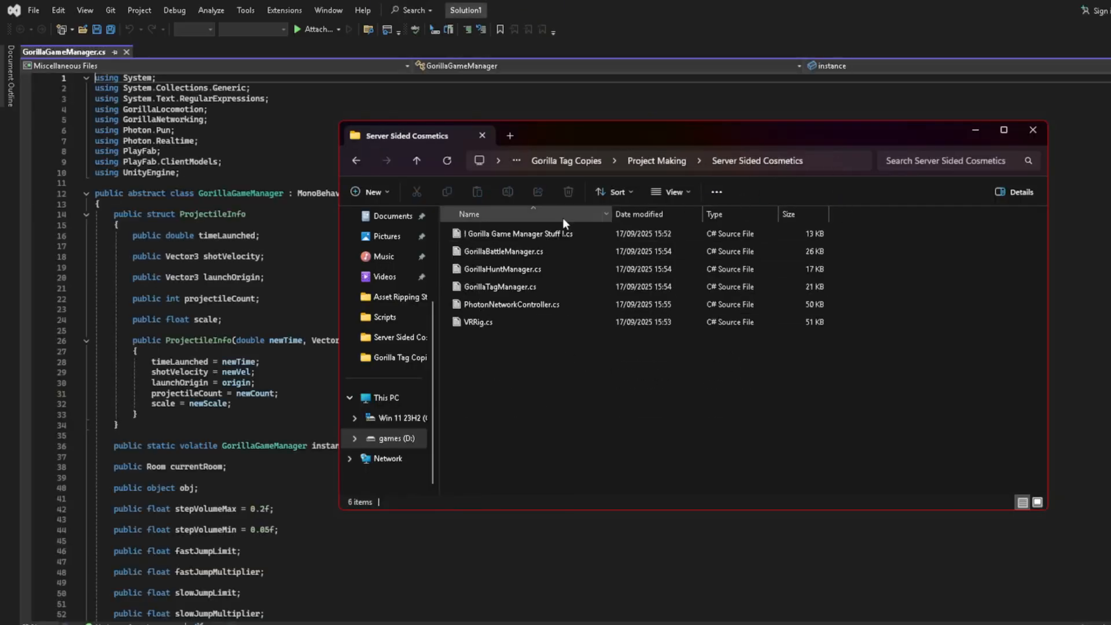
{"action": "double_click", "coordinate": [526, 233]}
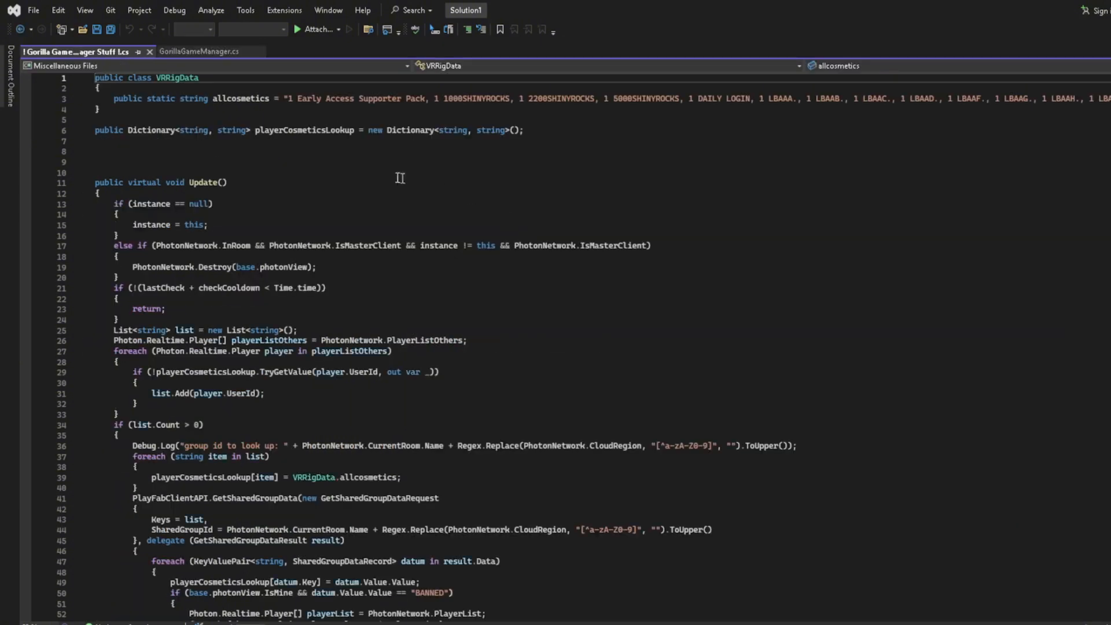
- Copy the VRRigData class from the Gorilla Game Manager Stuff file into GorillaGameManager.cs, directly below the ProjectileInfo struct
{"action": "left_click", "coordinate": [91, 80]}
{"action": "left_click_drag", "start_coordinate": [91, 81], "coordinate": [108, 111]}
{"action": "key", "text": "ctrl+c"}
{"action": "left_click", "coordinate": [110, 108]}
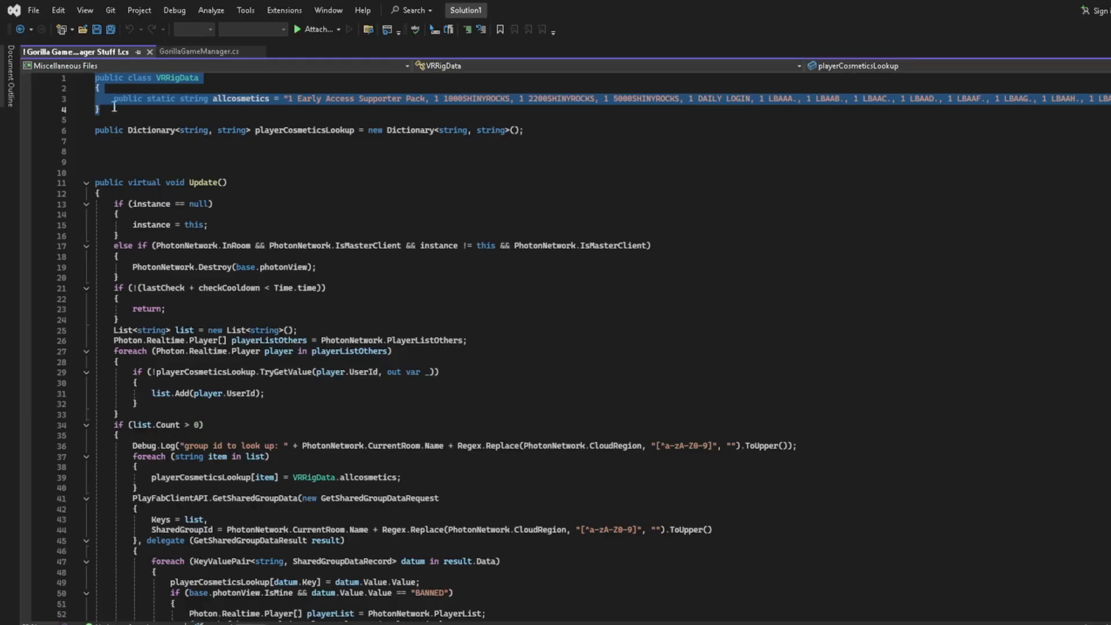
{"action": "left_click", "coordinate": [208, 51]}
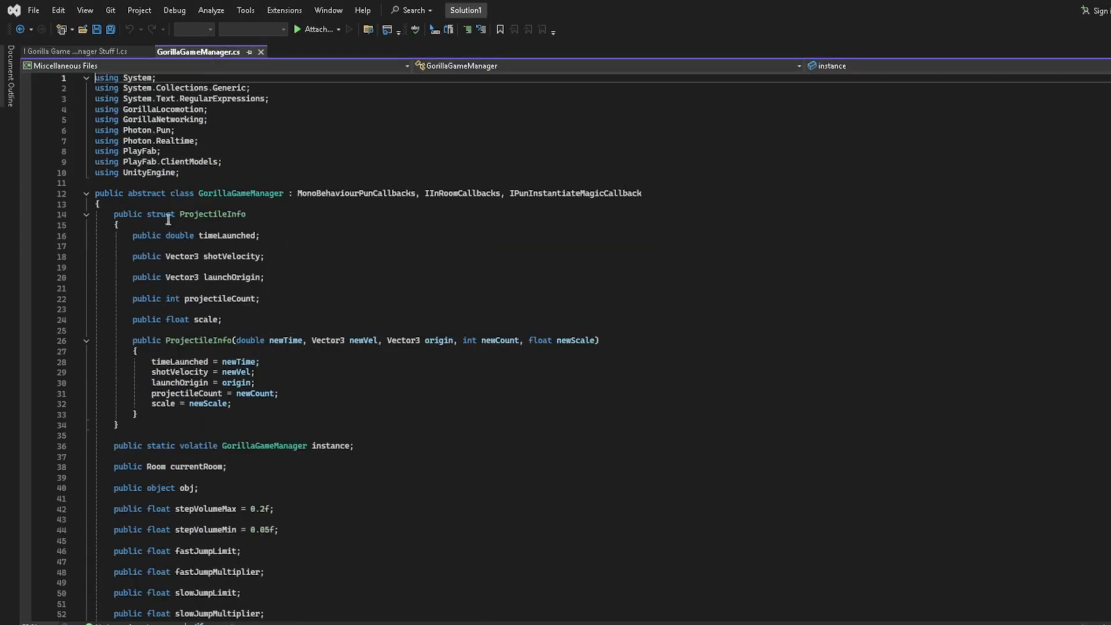
{"action": "key", "text": "Return"}
{"action": "key", "text": "Return"}
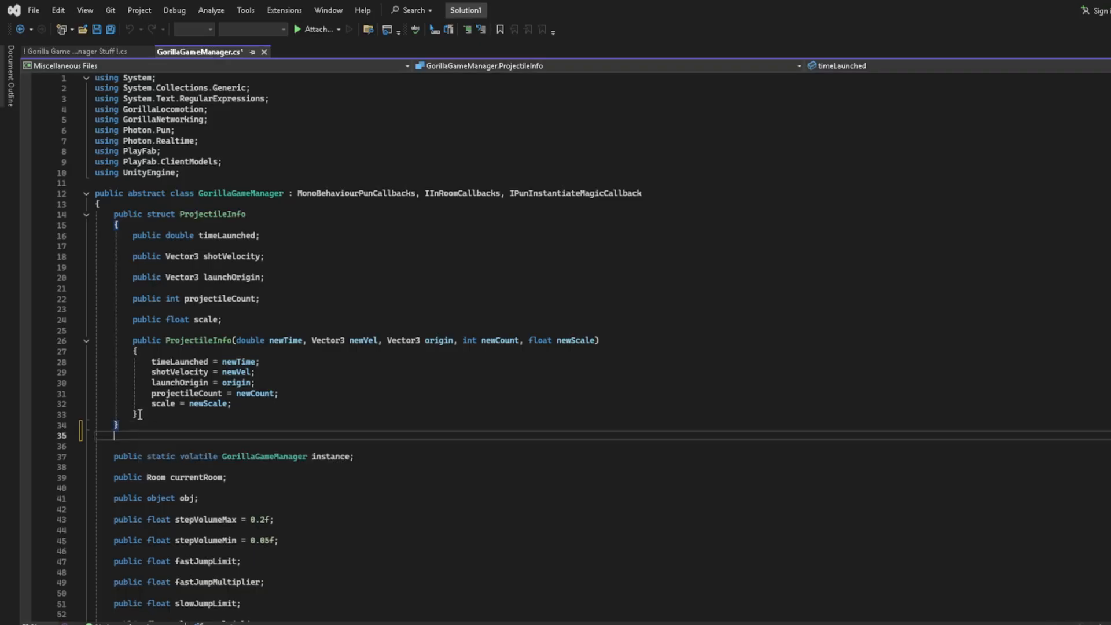
{"action": "key", "text": "ctrl+v"}
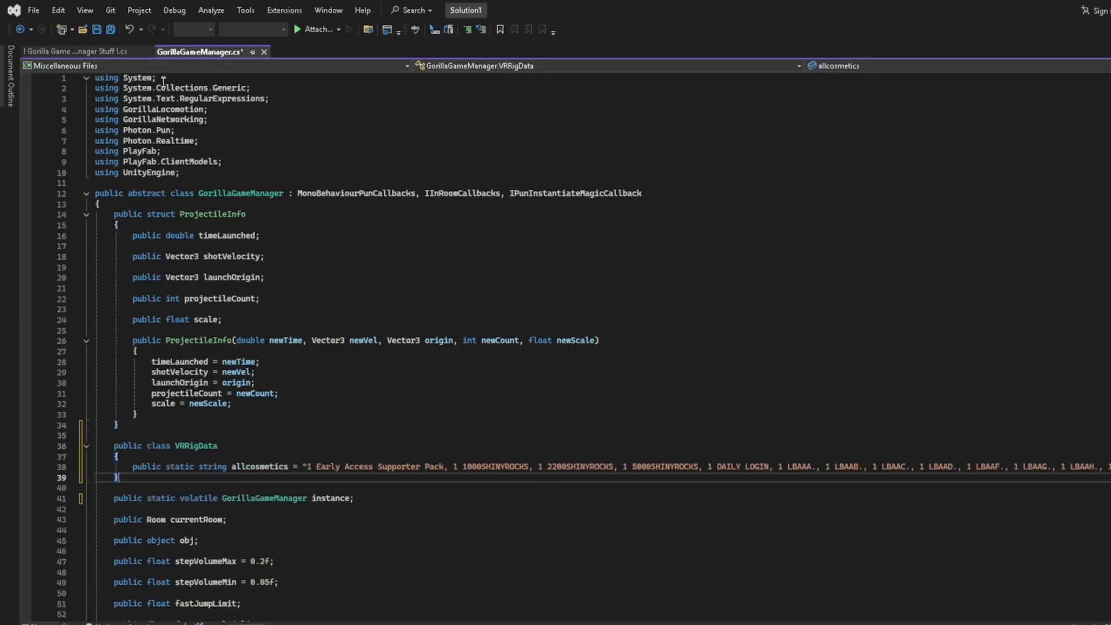
- Change the key type of the playerCosmeticsLookup dictionary in GorillaGameManager.cs to string in both its declaration and its initialiser
{"action": "left_click", "coordinate": [59, 51]}
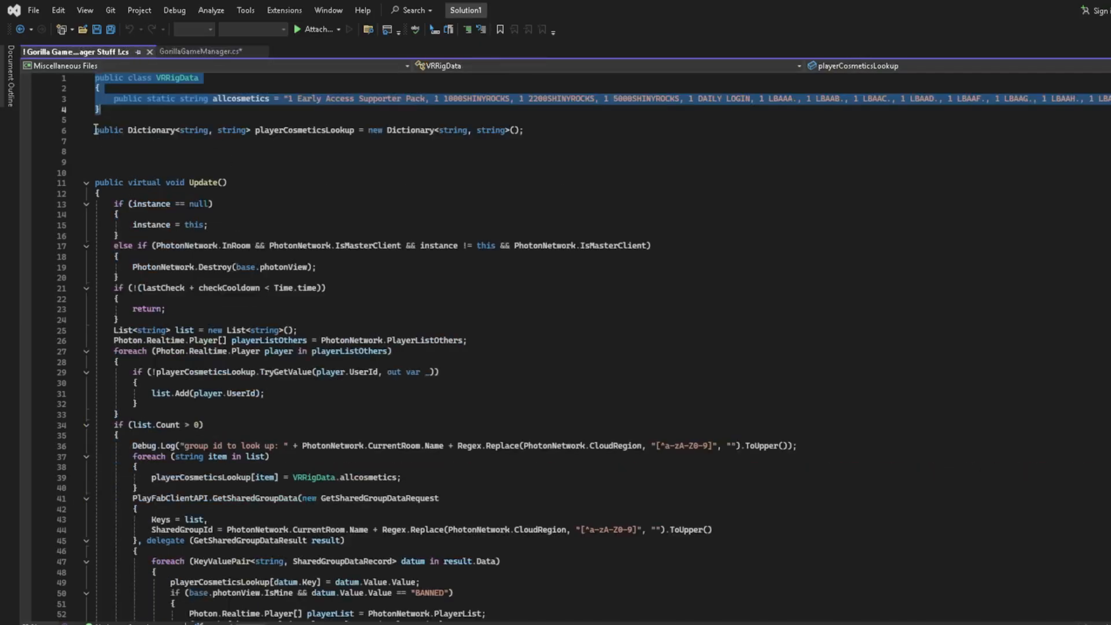
{"action": "left_click", "coordinate": [192, 53]}
{"action": "scroll", "coordinate": [273, 235], "scroll_direction": "down", "scroll_amount": 9}
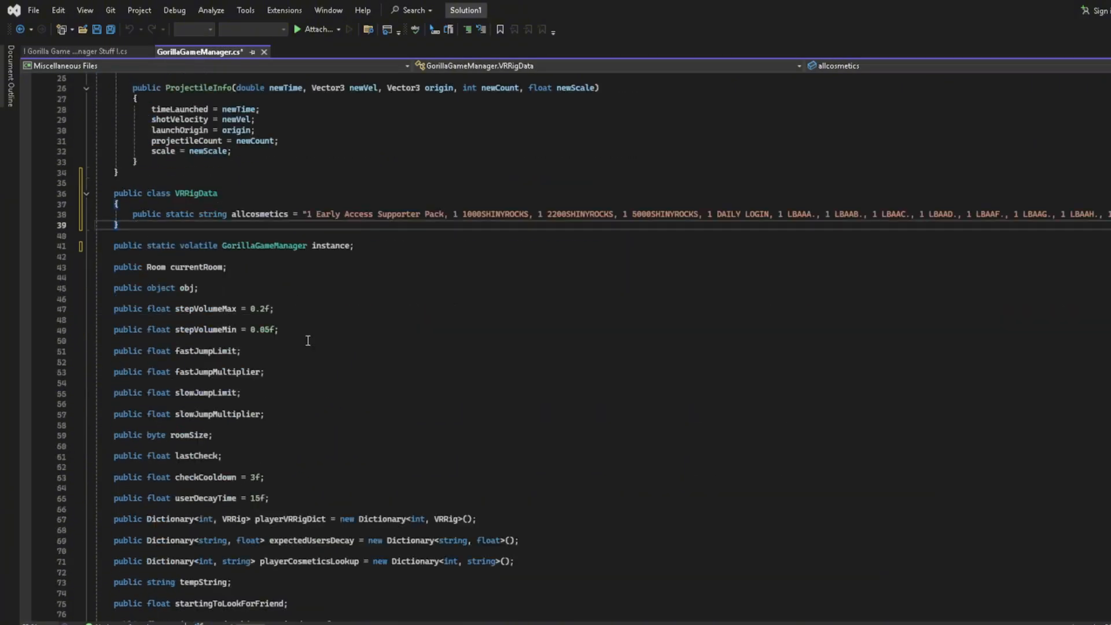
{"action": "left_click", "coordinate": [309, 533]}
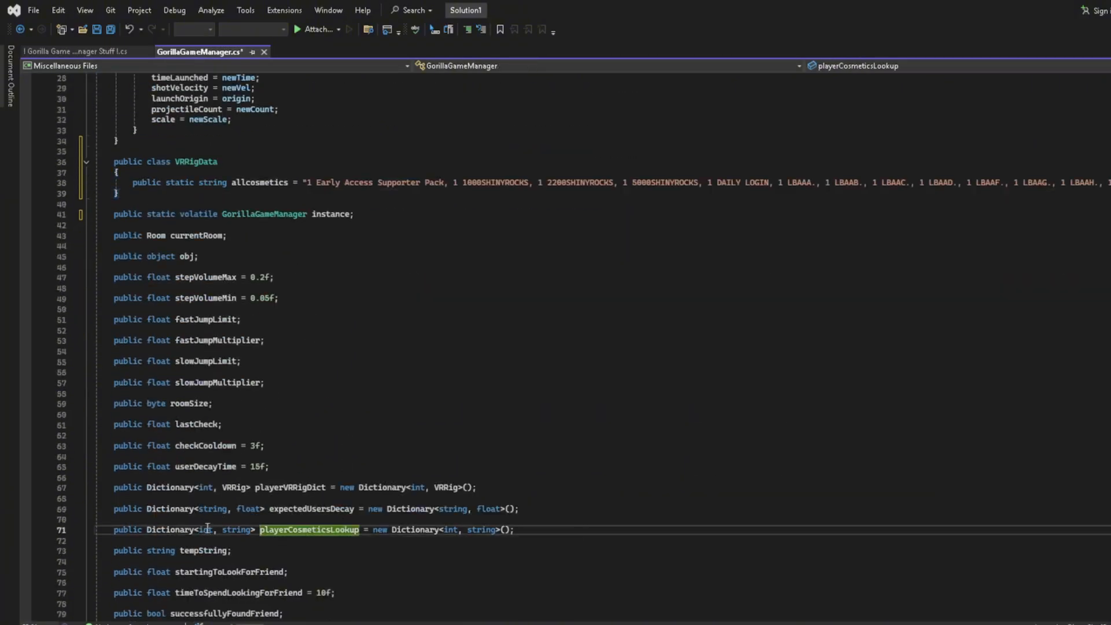
{"action": "double_click", "coordinate": [205, 529]}
{"action": "type", "text": "string"}
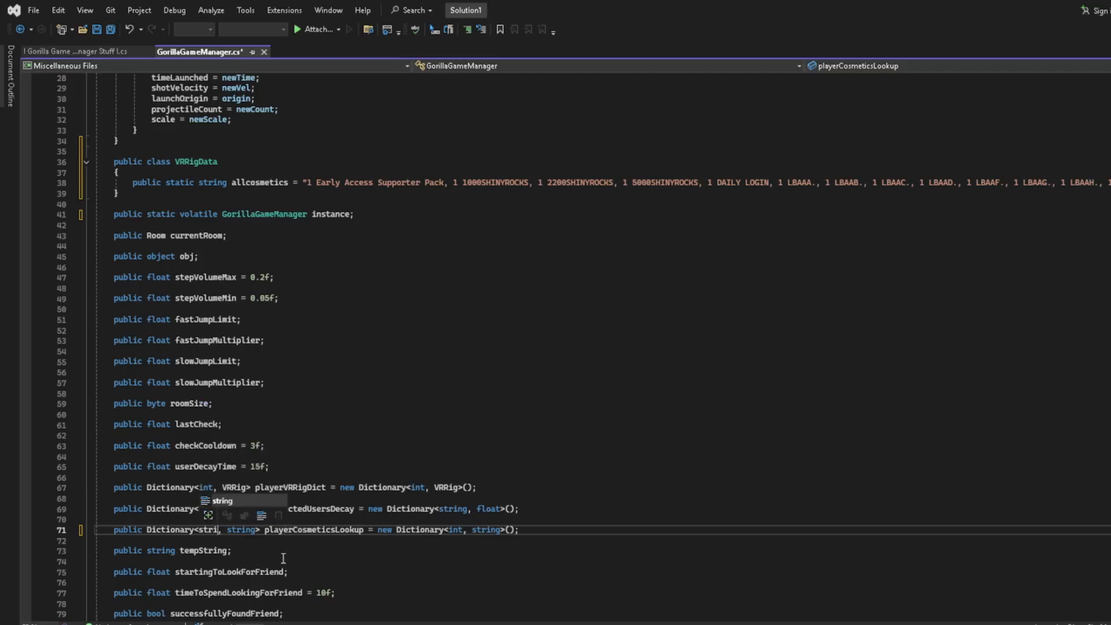
{"action": "double_click", "coordinate": [463, 531]}
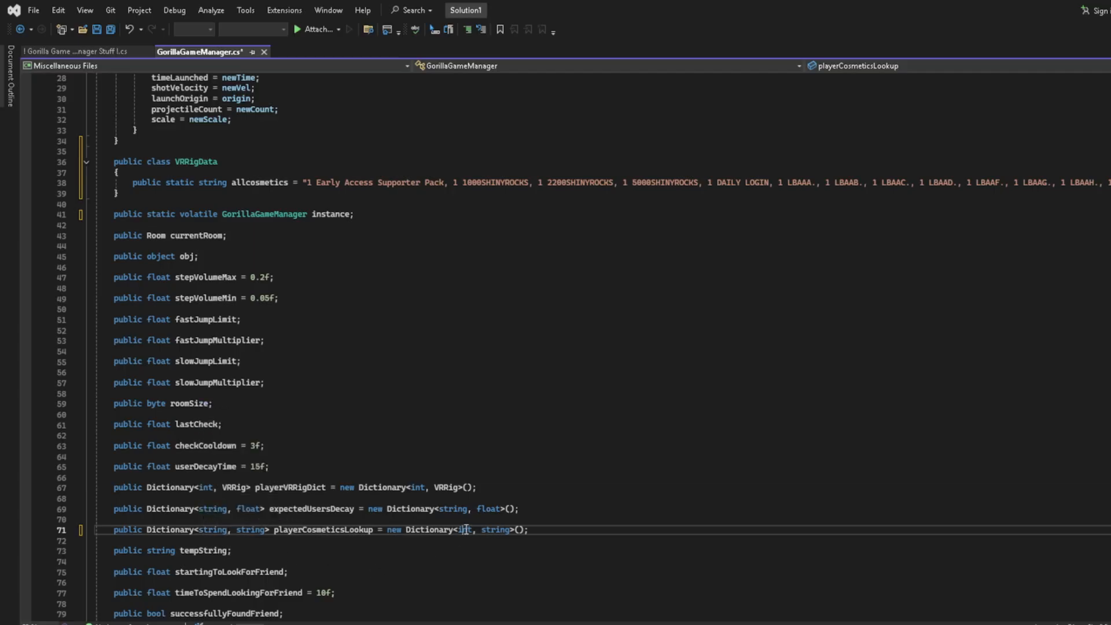
{"action": "type", "text": "string"}
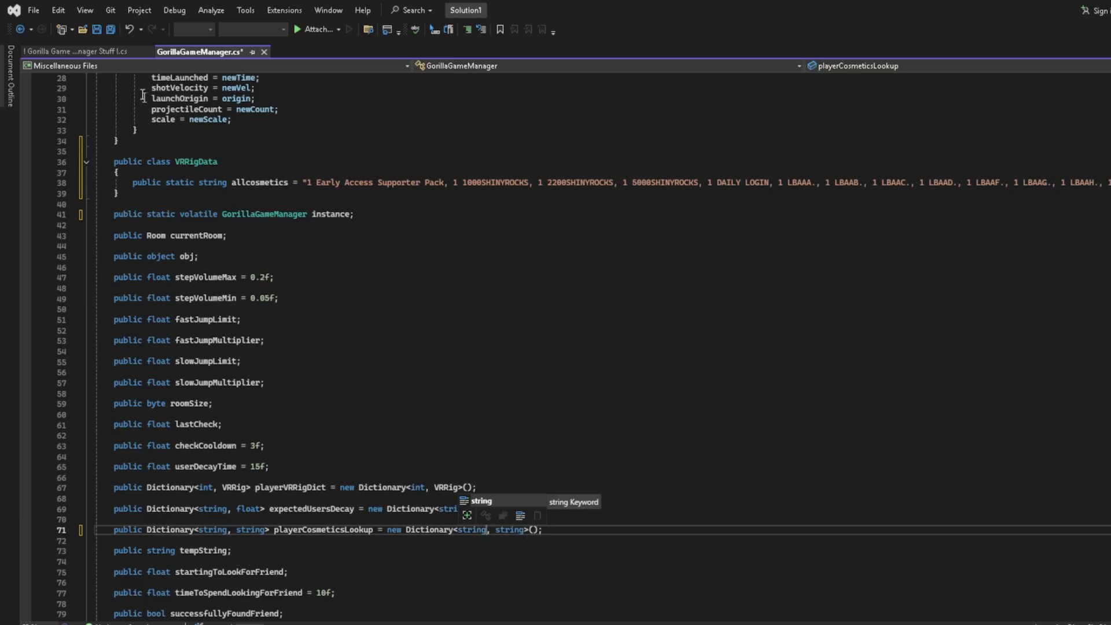
- Replace the Update method in GorillaGameManager.cs with the Update method from the Gorilla Game Manager Stuff file
{"action": "left_click", "coordinate": [86, 52]}
{"action": "left_click_drag", "start_coordinate": [98, 184], "coordinate": [154, 426]}
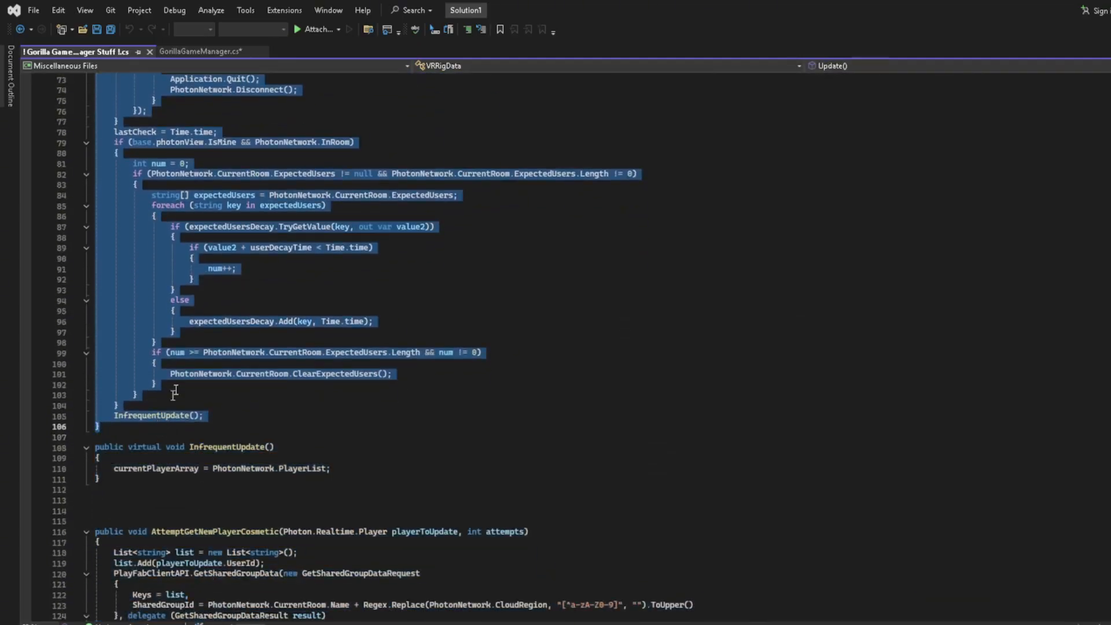
{"action": "left_click", "coordinate": [200, 52]}
{"action": "scroll", "coordinate": [190, 377], "scroll_direction": "down", "scroll_amount": 2}
{"action": "scroll", "coordinate": [190, 377], "scroll_direction": "down", "scroll_amount": 14}
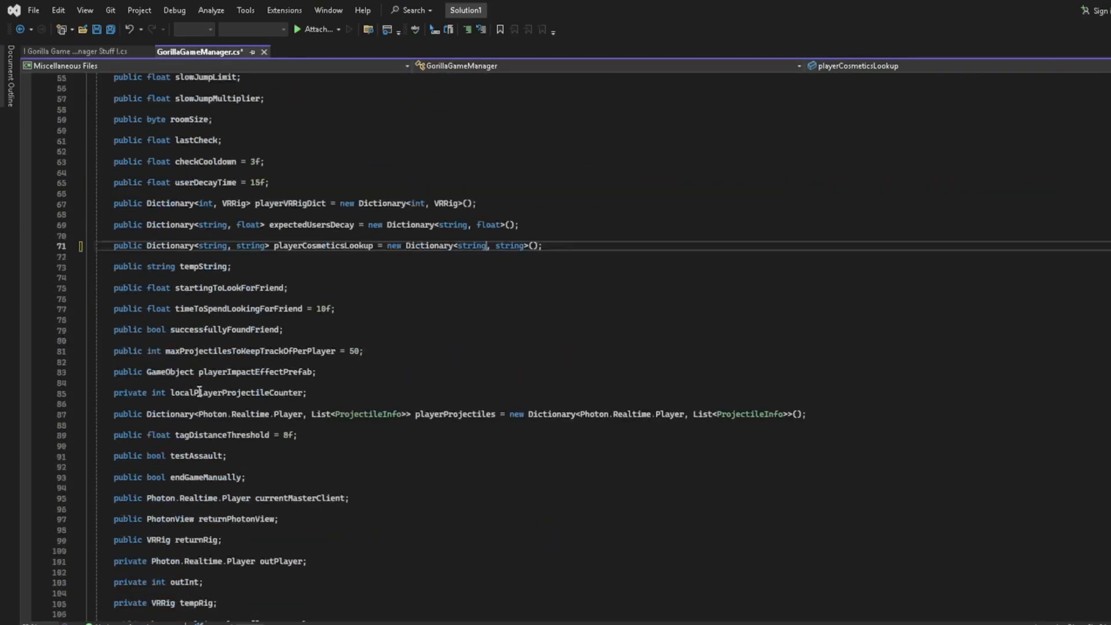
{"action": "left_click_drag", "start_coordinate": [114, 540], "coordinate": [140, 502]}
{"action": "key", "text": "ctrl+v"}
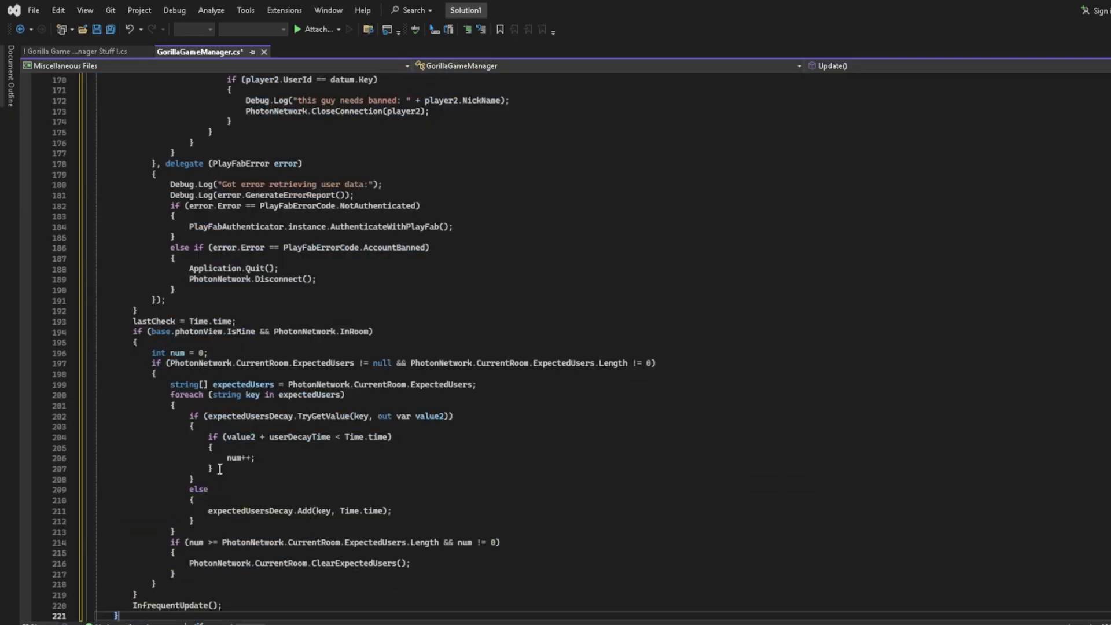
{"action": "scroll", "coordinate": [220, 463], "scroll_direction": "down", "scroll_amount": 4}
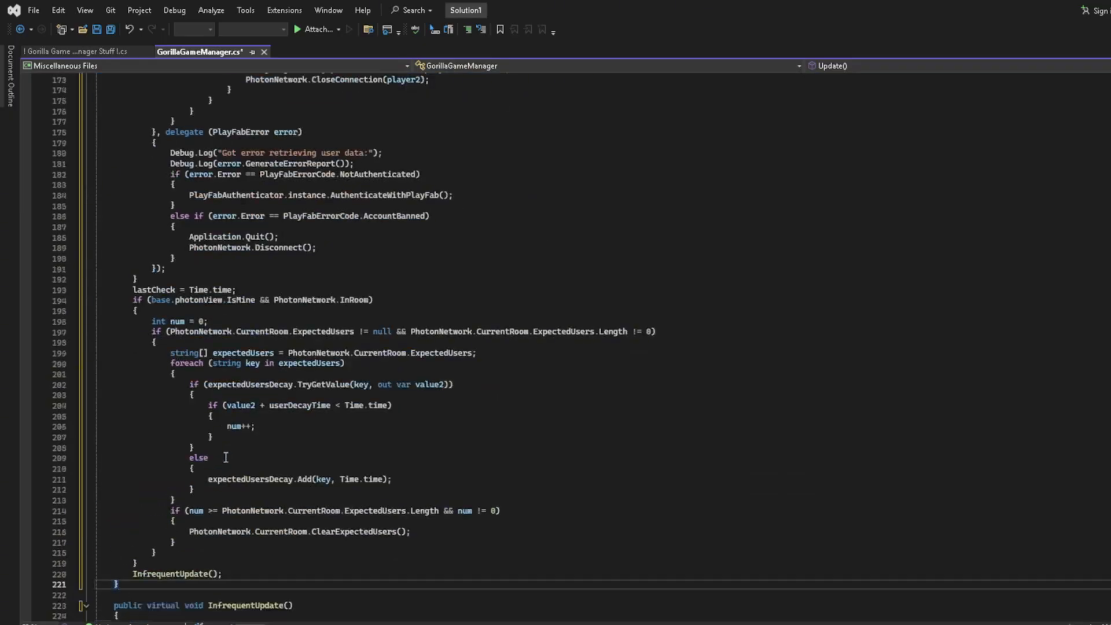
- Replace the AttemptGetNewPlayerCosmetic method in GorillaGameManager.cs with the version from the Gorilla Game Manager Stuff file
{"action": "left_click", "coordinate": [56, 50]}
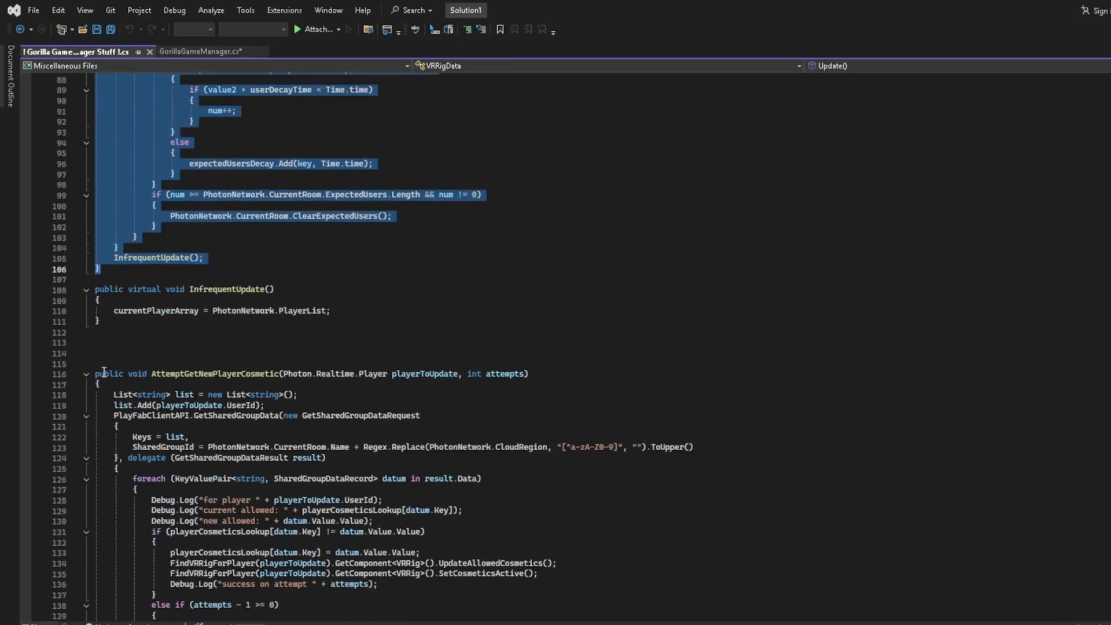
{"action": "left_click_drag", "start_coordinate": [96, 374], "coordinate": [125, 434]}
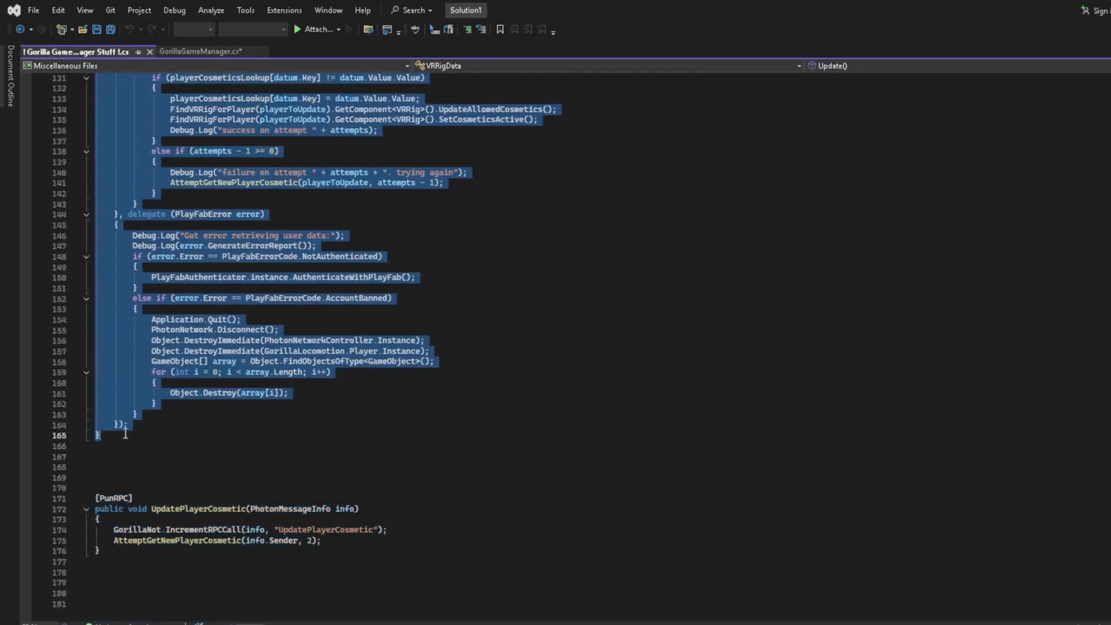
{"action": "left_click", "coordinate": [162, 52]}
{"action": "scroll", "coordinate": [270, 363], "scroll_direction": "down", "scroll_amount": 15}
{"action": "scroll", "coordinate": [269, 363], "scroll_direction": "down", "scroll_amount": 20}
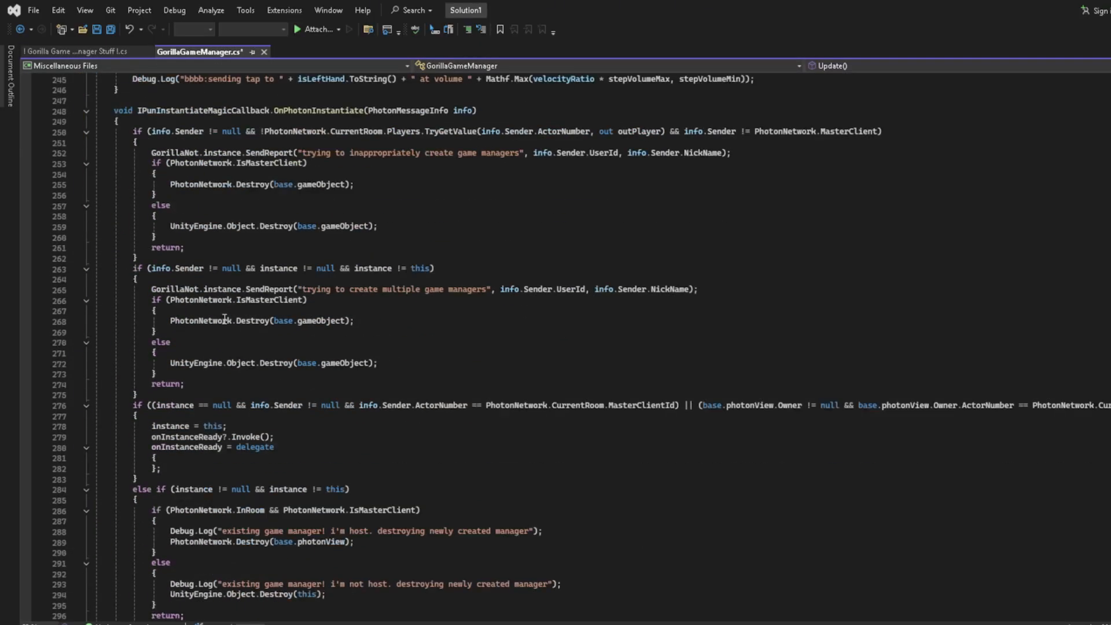
{"action": "scroll", "coordinate": [223, 336], "scroll_direction": "down", "scroll_amount": 16}
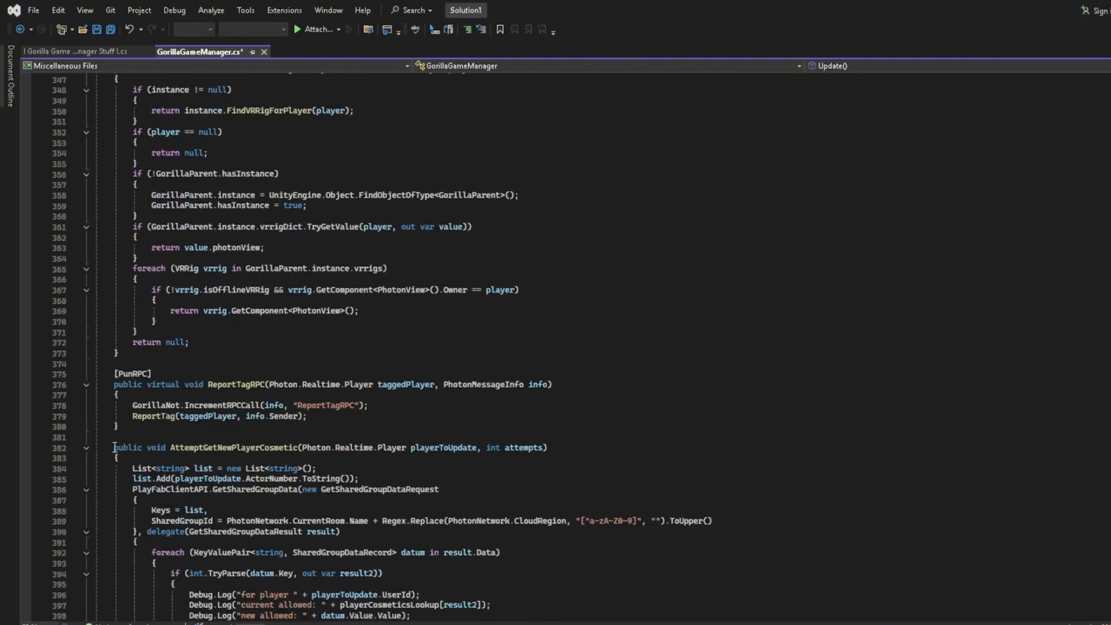
{"action": "left_click_drag", "start_coordinate": [113, 448], "coordinate": [144, 417]}
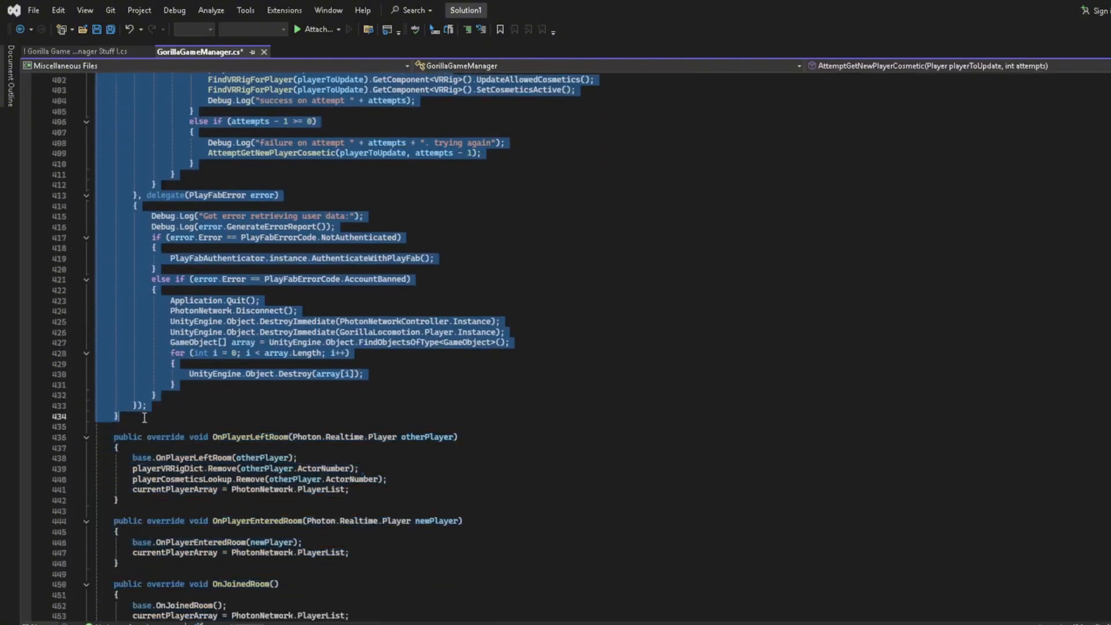
{"action": "key", "text": "ctrl+v"}
- Check the UpdatePlayerCosmetic RPC method in GorillaGameManager.cs and save the script
{"action": "scroll", "coordinate": [237, 417], "scroll_direction": "down", "scroll_amount": 10}
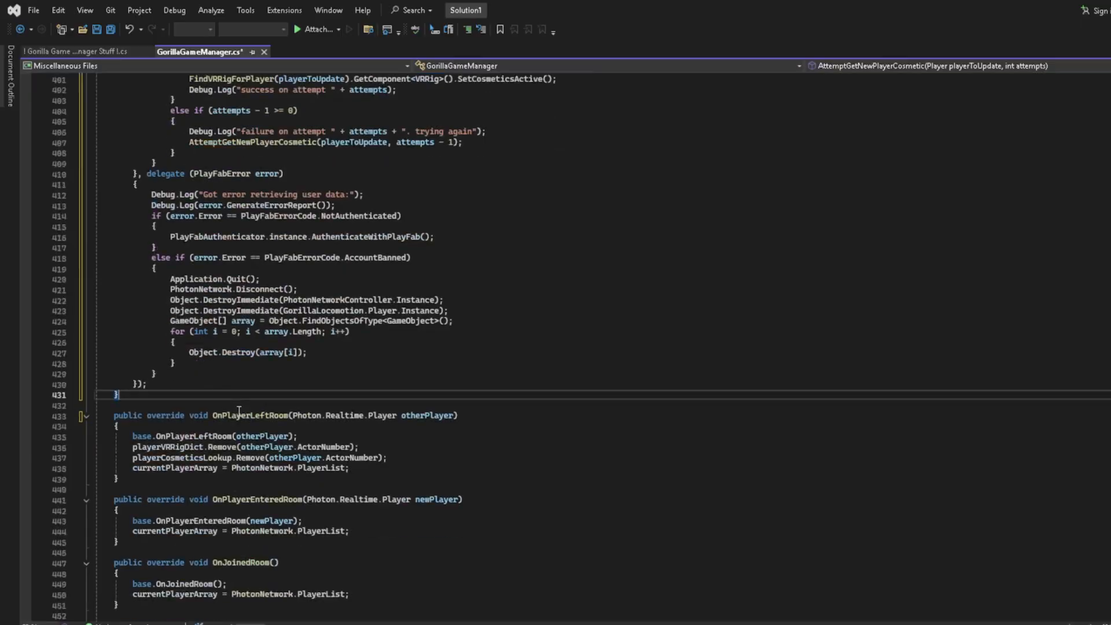
{"action": "left_click", "coordinate": [242, 478]}
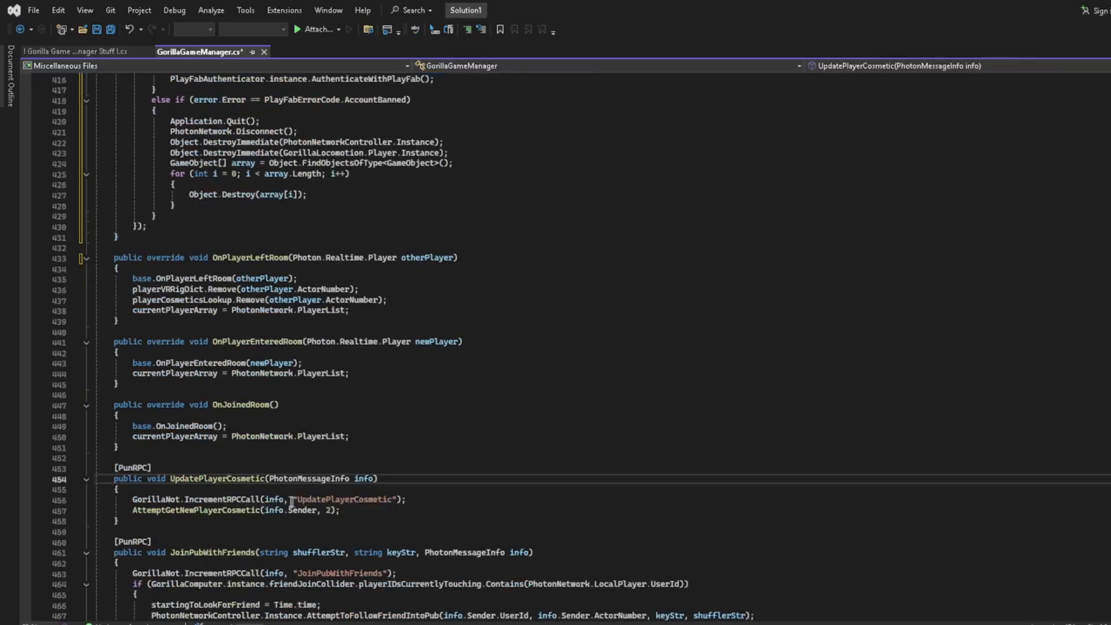
{"action": "left_click", "coordinate": [129, 468]}
{"action": "left_click", "coordinate": [366, 510]}
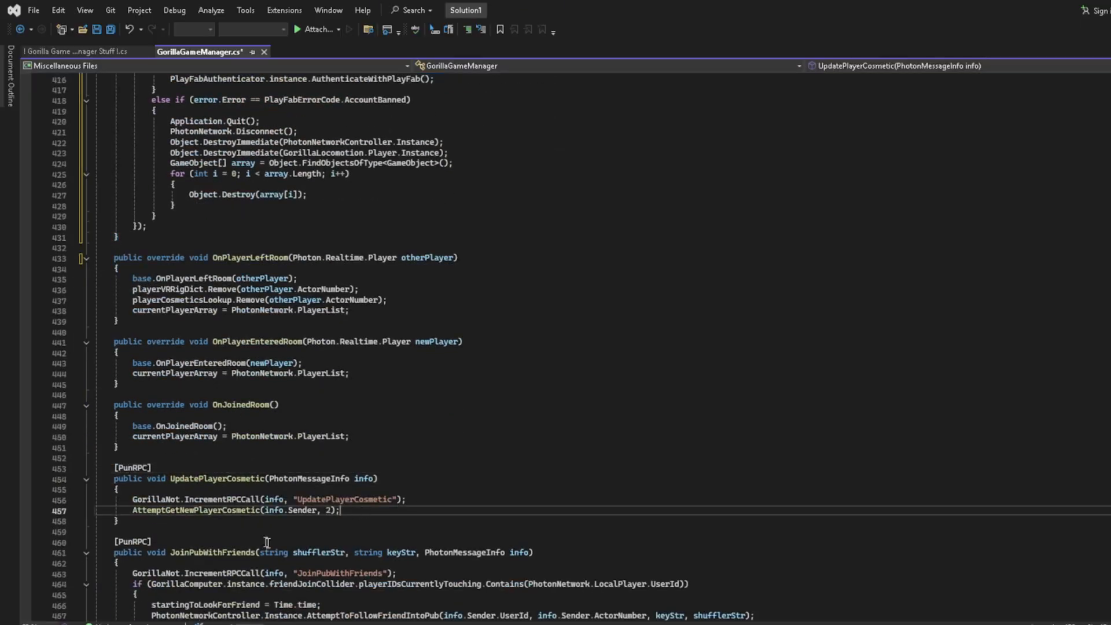
{"action": "left_click", "coordinate": [652, 448]}
{"action": "scroll", "coordinate": [715, 428], "scroll_direction": "up", "scroll_amount": 5}
{"action": "scroll", "coordinate": [715, 440], "scroll_direction": "up", "scroll_amount": 12}
{"action": "key", "text": "ctrl+s"}
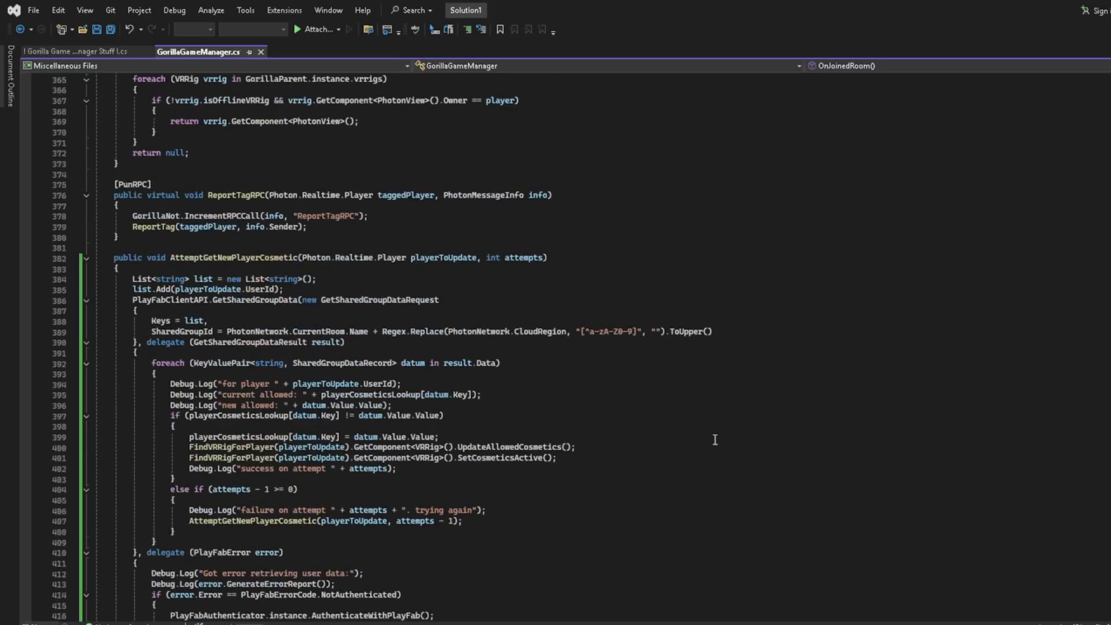
- Switch to Unity and check the script compile errors in the console
{"action": "key", "text": "alt+Tab"}
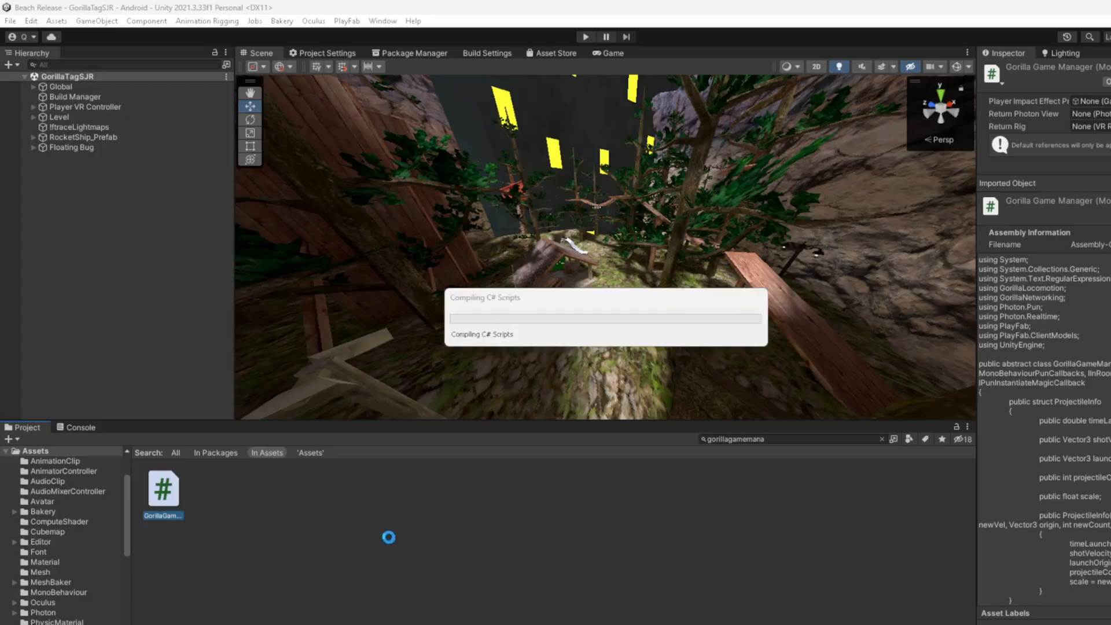
{"action": "left_click", "coordinate": [63, 430]}
{"action": "scroll", "coordinate": [314, 507], "scroll_direction": "up", "scroll_amount": 3}
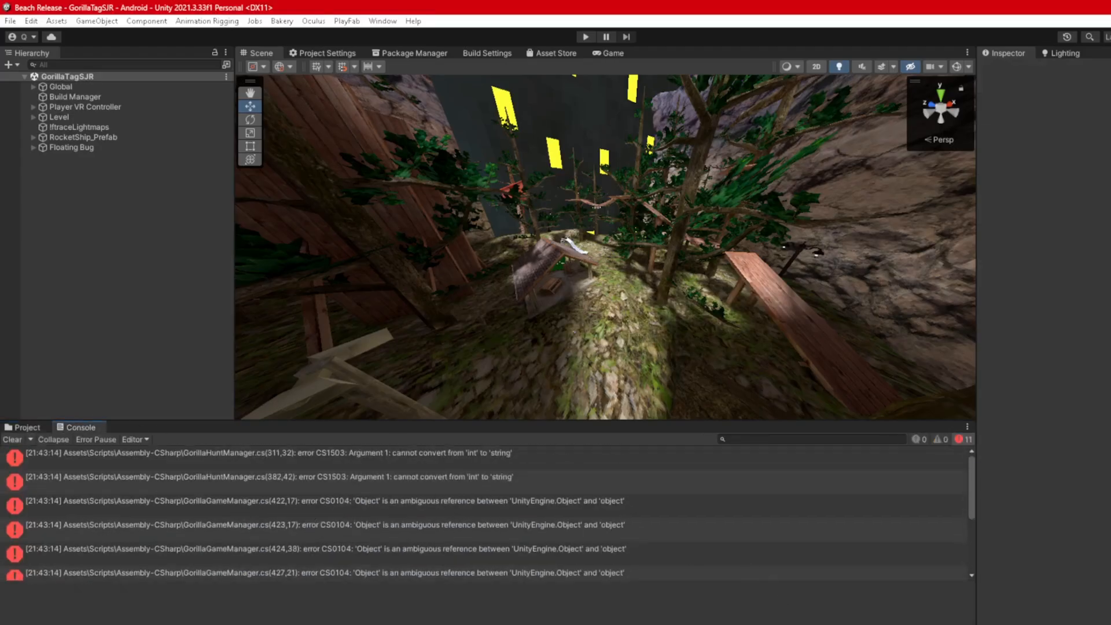
- In Visual Studio, replace Object with GameObject in both DestroyImmediate calls on lines 422 and 423 of GorillaGameManager.cs
{"action": "key", "text": "alt+Tab"}
{"action": "left_click", "coordinate": [780, 505]}
{"action": "key", "text": "ctrl+g"}
{"action": "type", "text": "422"}
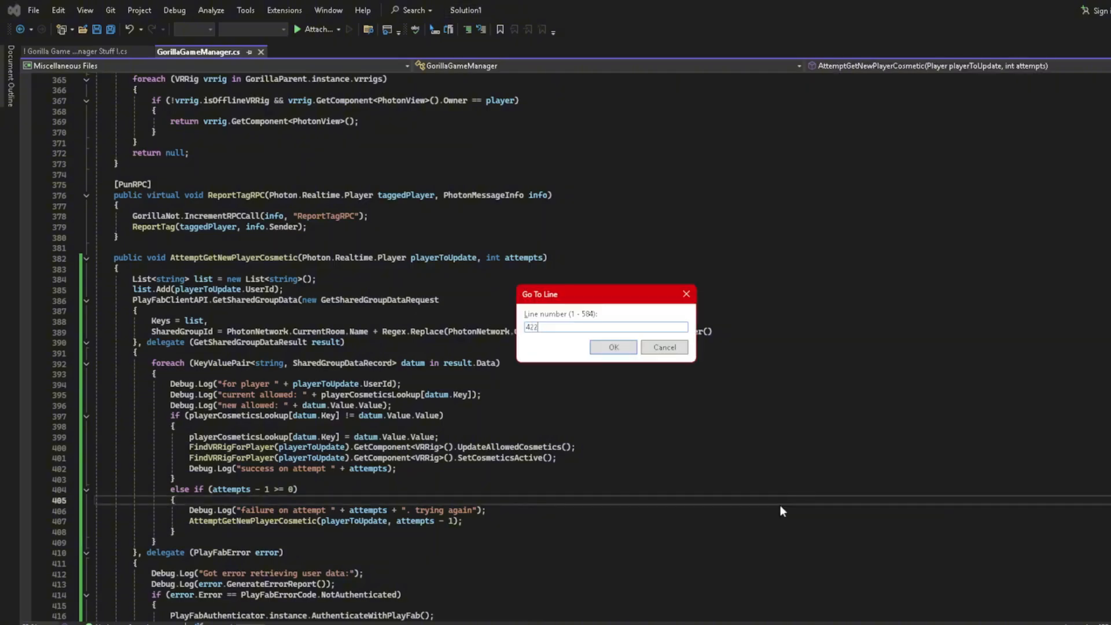
{"action": "key", "text": "Return"}
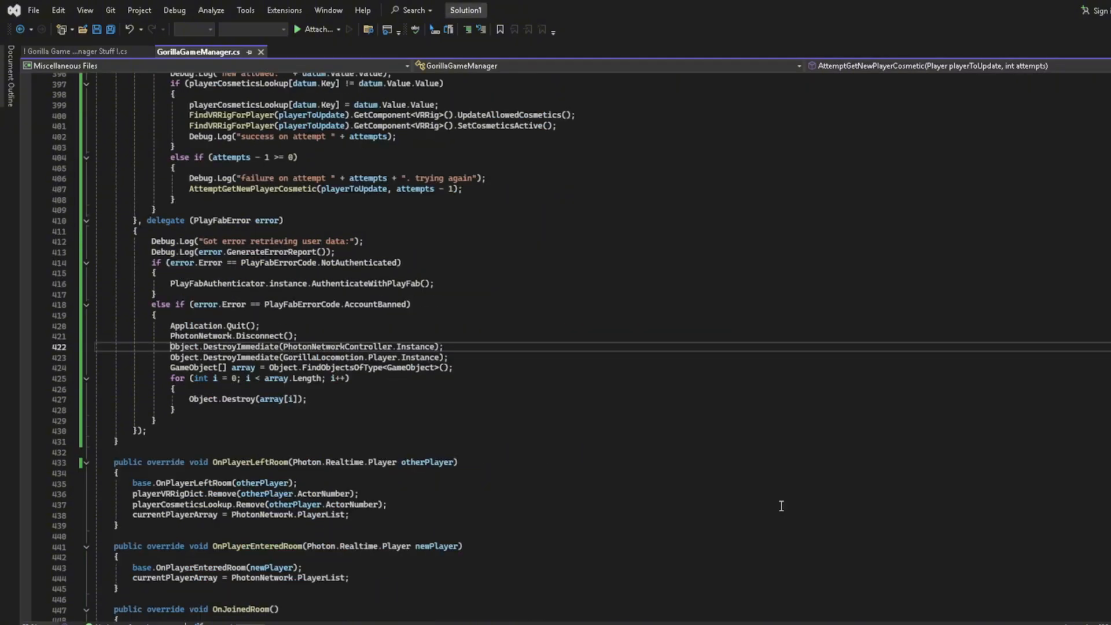
{"action": "double_click", "coordinate": [191, 347]}
{"action": "type", "text": "GameObjec"}
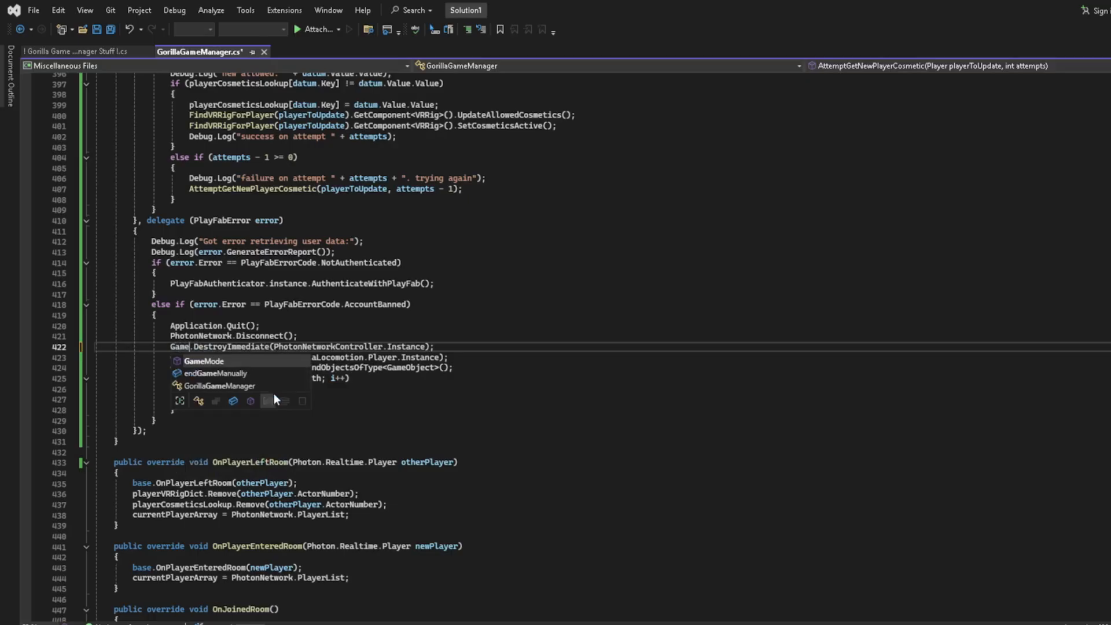
{"action": "type", "text": "t"}
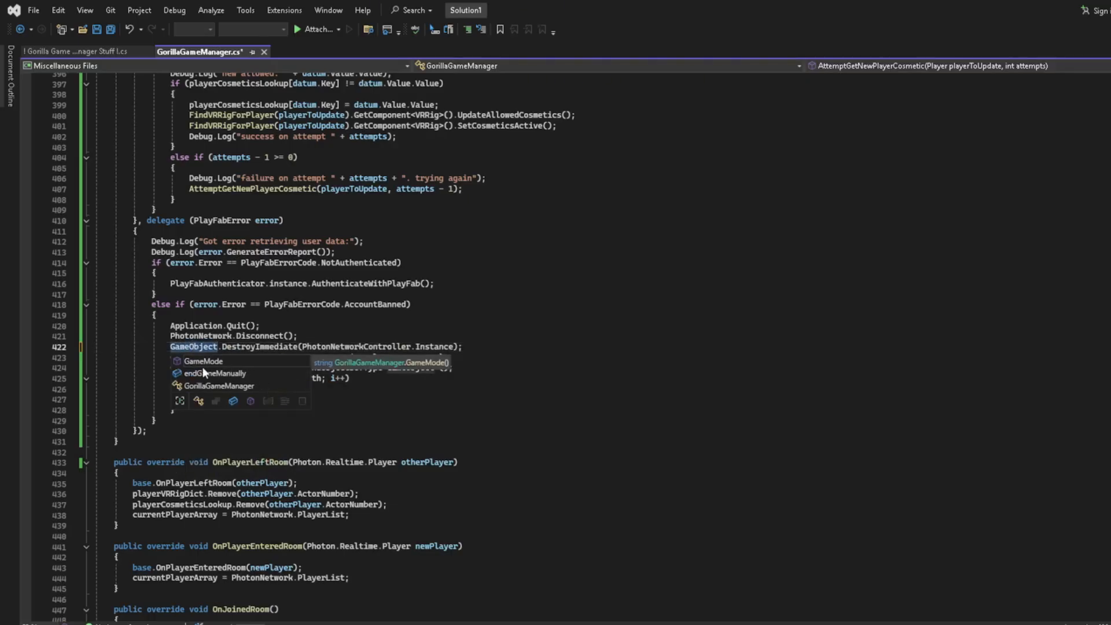
{"action": "left_click", "coordinate": [282, 357]}
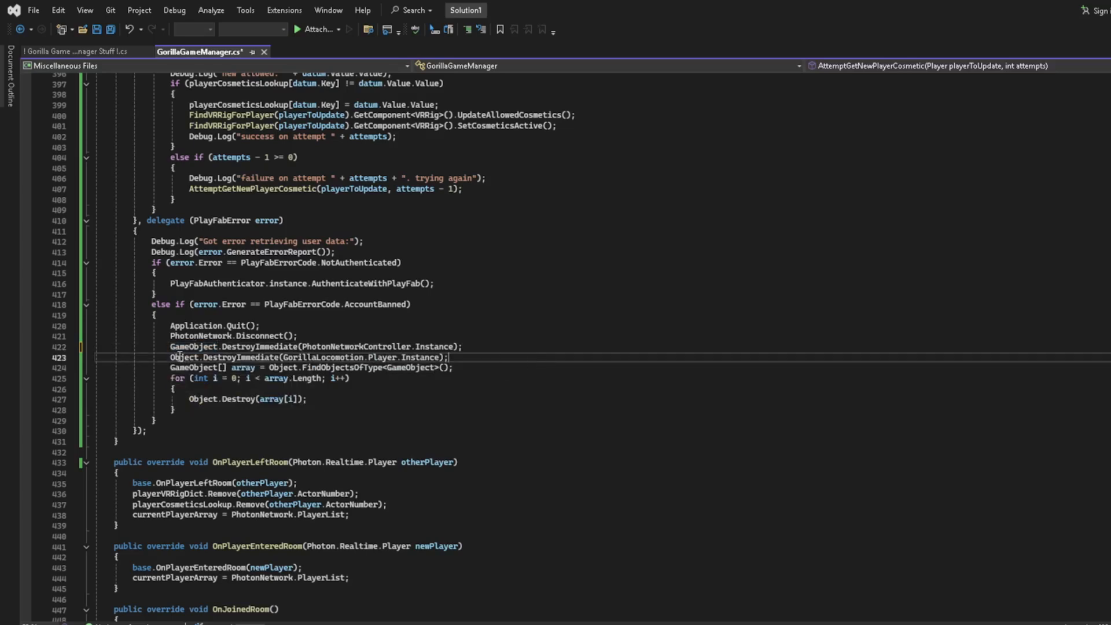
{"action": "double_click", "coordinate": [180, 356]}
{"action": "type", "text": "GameObject"}
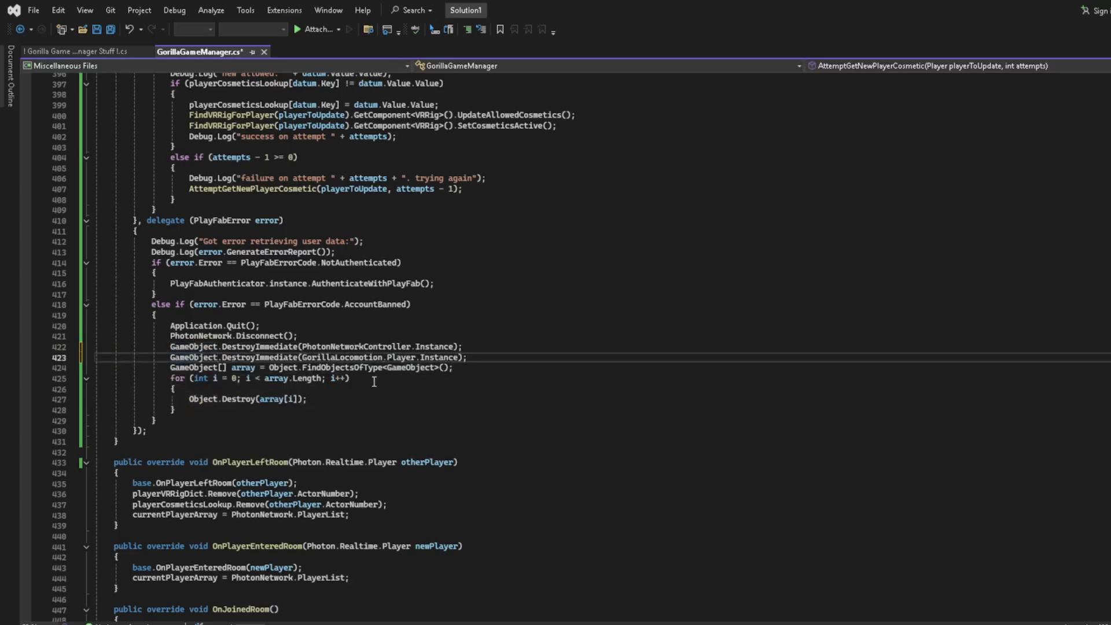
- Replace Object with GameObject in the FindObjectsOfType and Destroy calls on lines 424 and 427, and save the script
{"action": "double_click", "coordinate": [293, 367]}
{"action": "type", "text": "GameObject"}
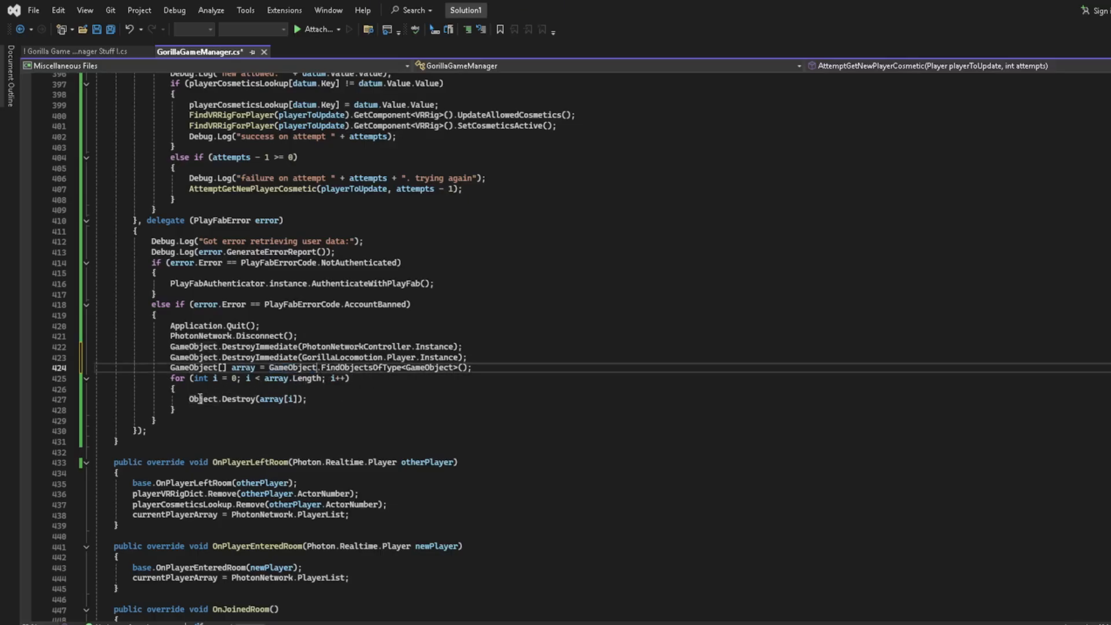
{"action": "double_click", "coordinate": [200, 398]}
{"action": "type", "text": "GameObject"}
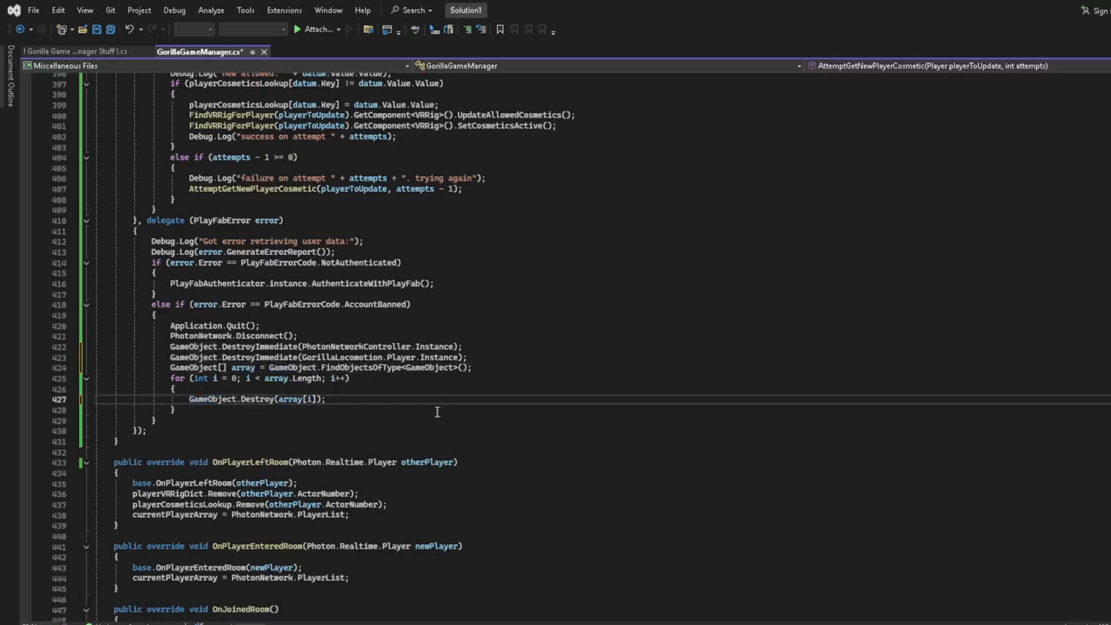
{"action": "key", "text": "ctrl+s"}
- Clear Unity's console, and change ActorNumber to UserId in the playerCosmeticsLookup.Remove call on line 437 of GorillaGameManager.cs
{"action": "left_click", "coordinate": [857, 624]}
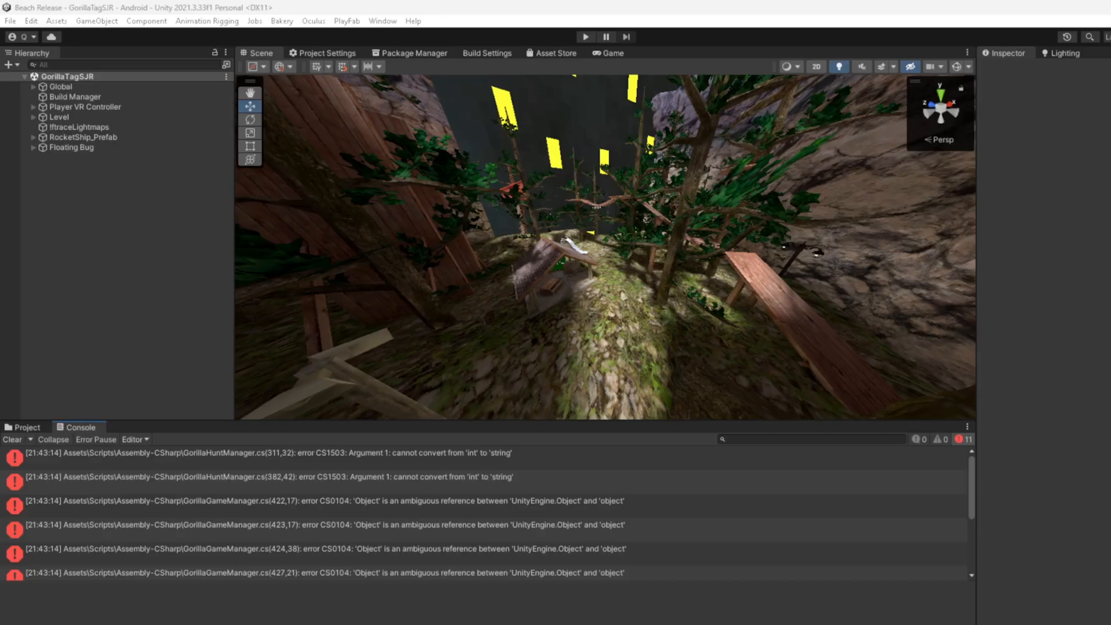
{"action": "left_click", "coordinate": [22, 441]}
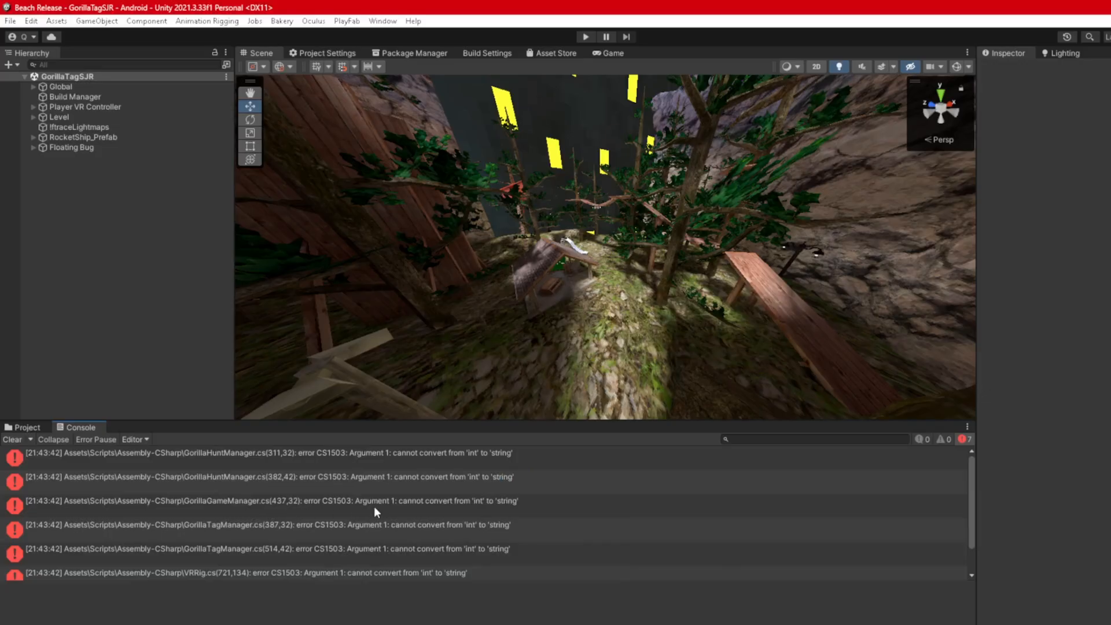
{"action": "key", "text": "alt+Tab"}
{"action": "left_click", "coordinate": [702, 484]}
{"action": "key", "text": "ctrl+g"}
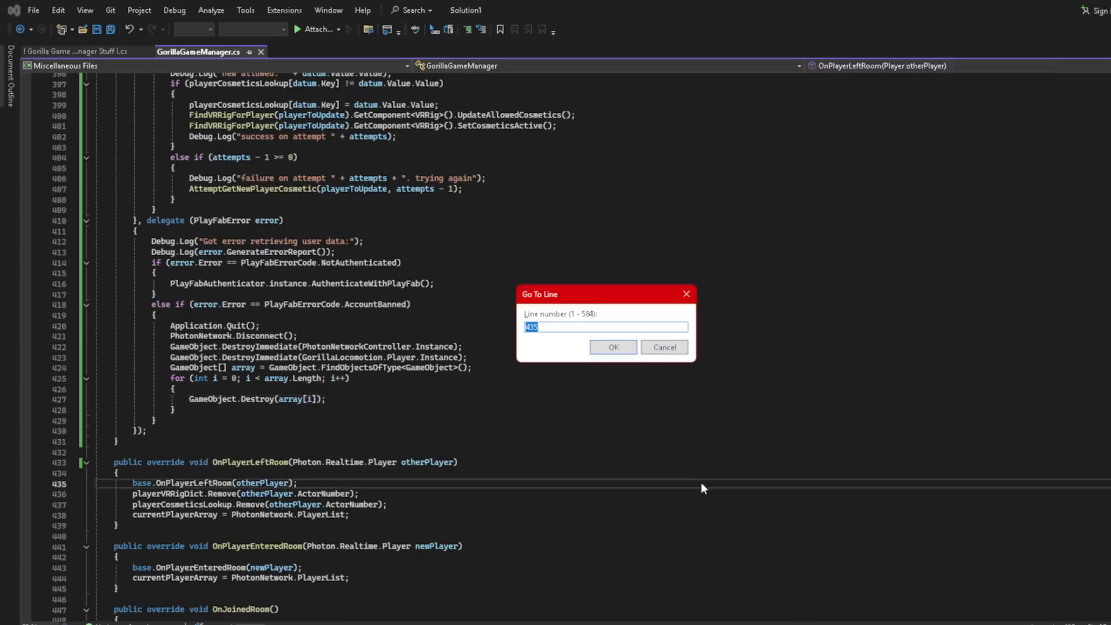
{"action": "type", "text": "437"}
{"action": "key", "text": "Return"}
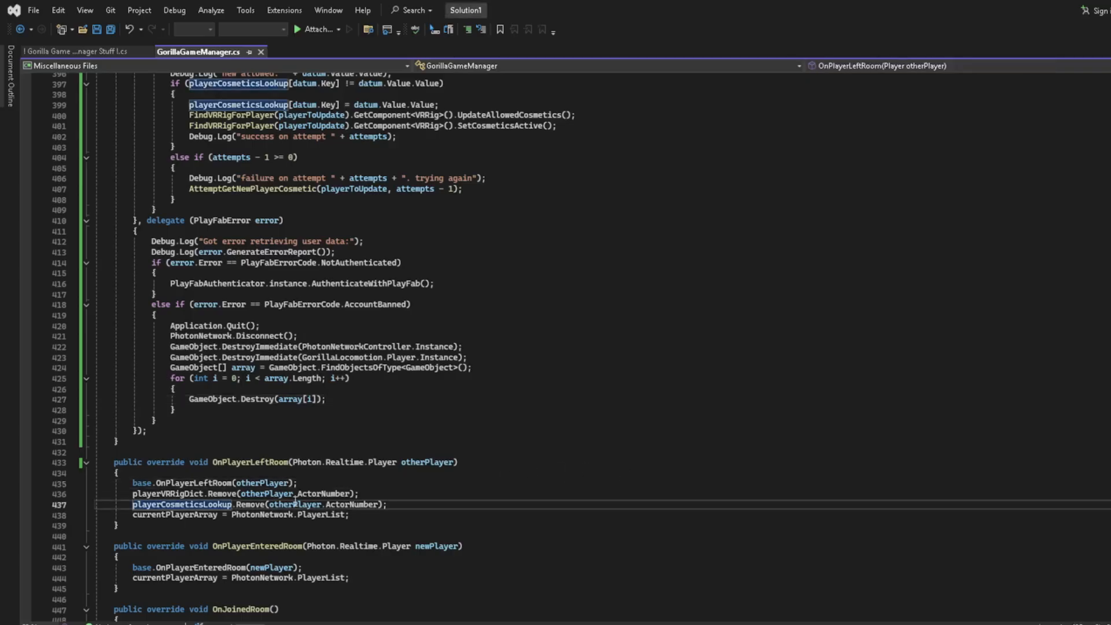
{"action": "double_click", "coordinate": [350, 504]}
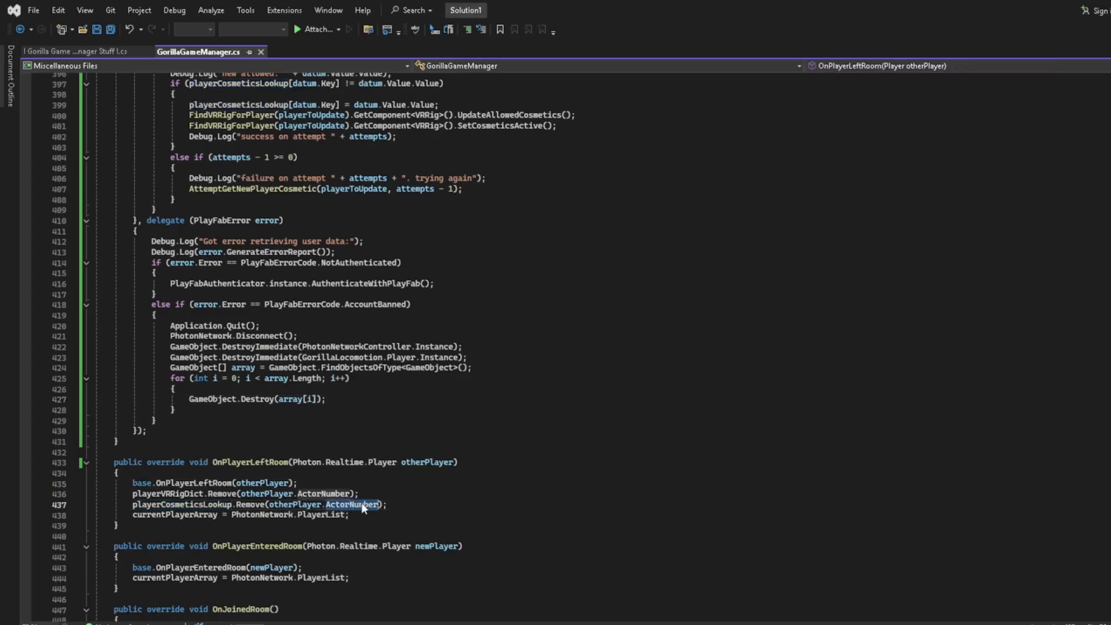
{"action": "type", "text": "UserId"}
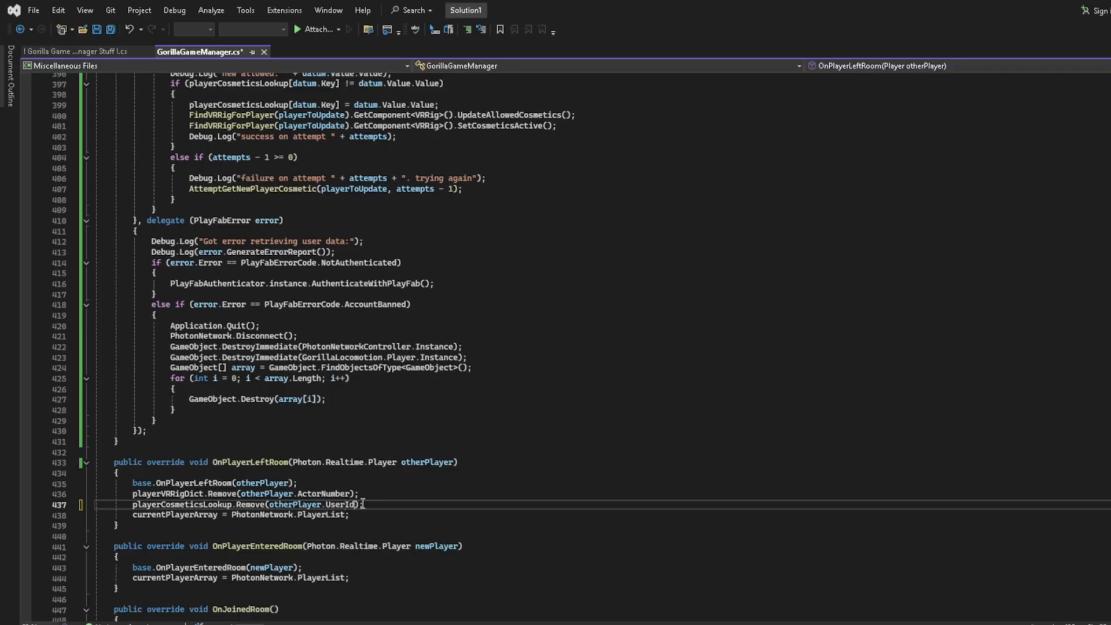
- Copy the word UserId from line 437 and save GorillaGameManager.cs
{"action": "double_click", "coordinate": [339, 504]}
{"action": "key", "text": "ctrl+c"}
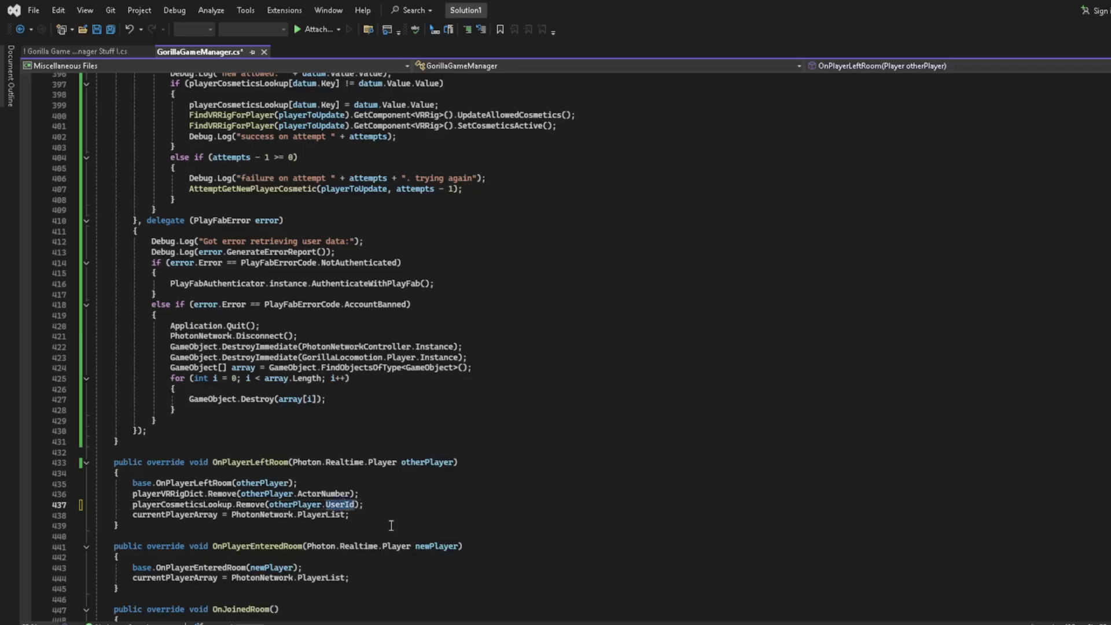
{"action": "left_click", "coordinate": [546, 536]}
{"action": "key", "text": "ctrl+s"}
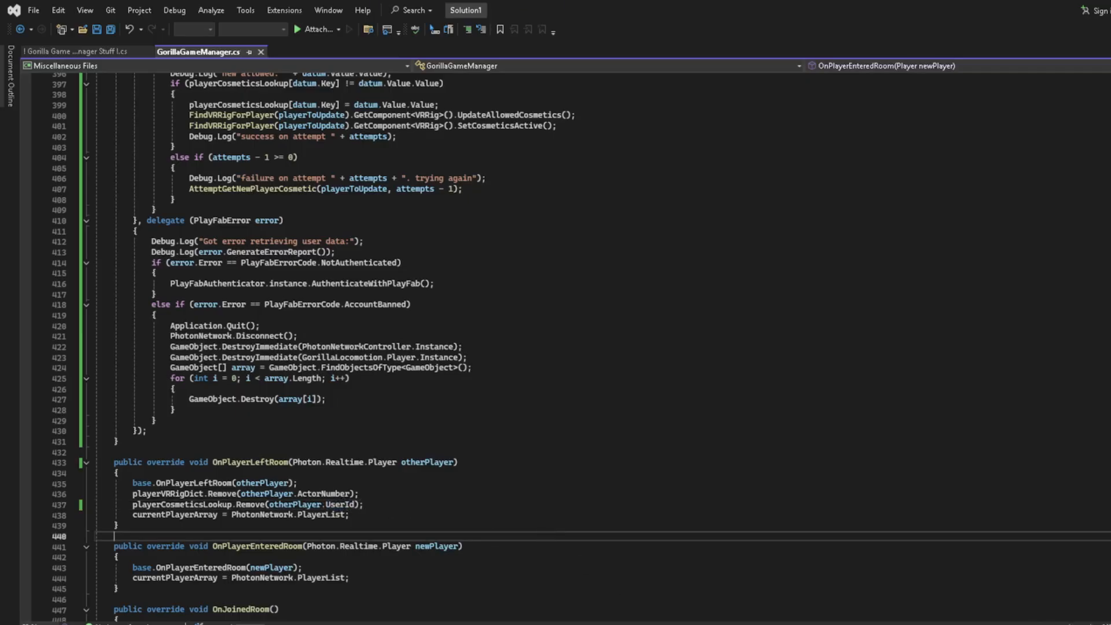
- Open GorillaHuntManager.cs from Unity's console, change ActorNumber to UserId in the playerCosmeticsLookup.Remove call on line 311, and save
{"action": "left_click", "coordinate": [783, 622]}
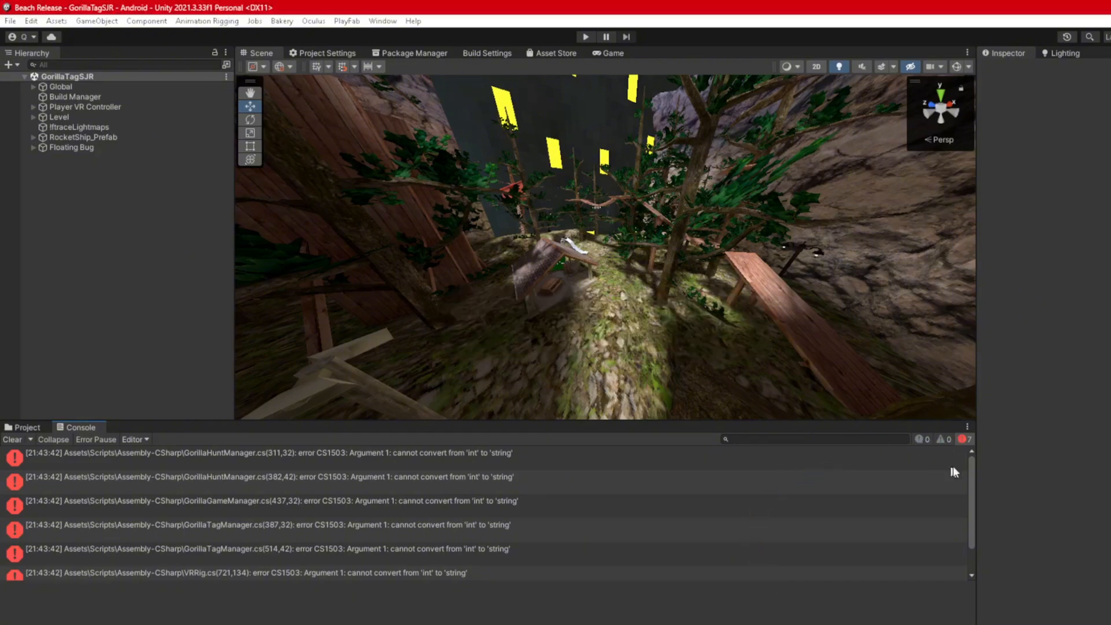
{"action": "left_click", "coordinate": [18, 439]}
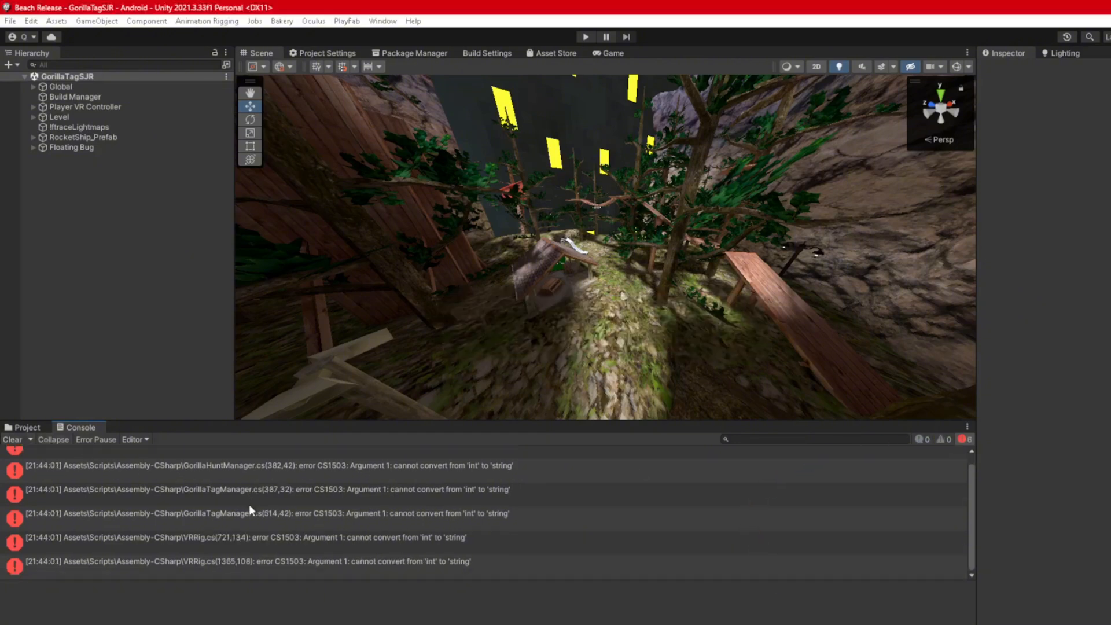
{"action": "mouse_move", "coordinate": [835, 621]}
{"action": "left_click", "coordinate": [847, 570]}
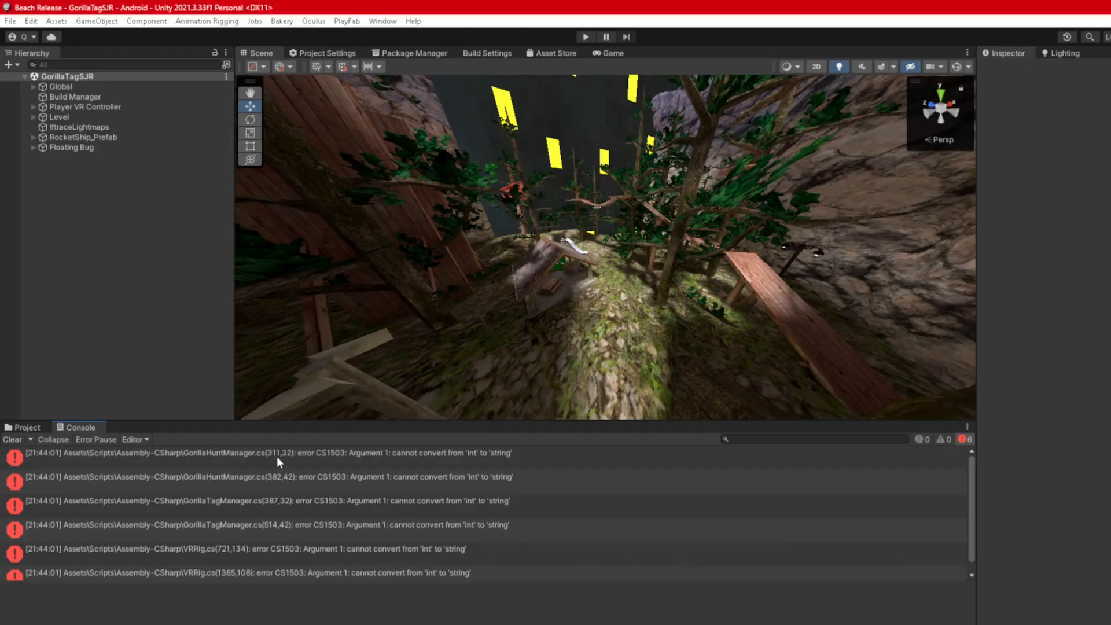
{"action": "double_click", "coordinate": [277, 457]}
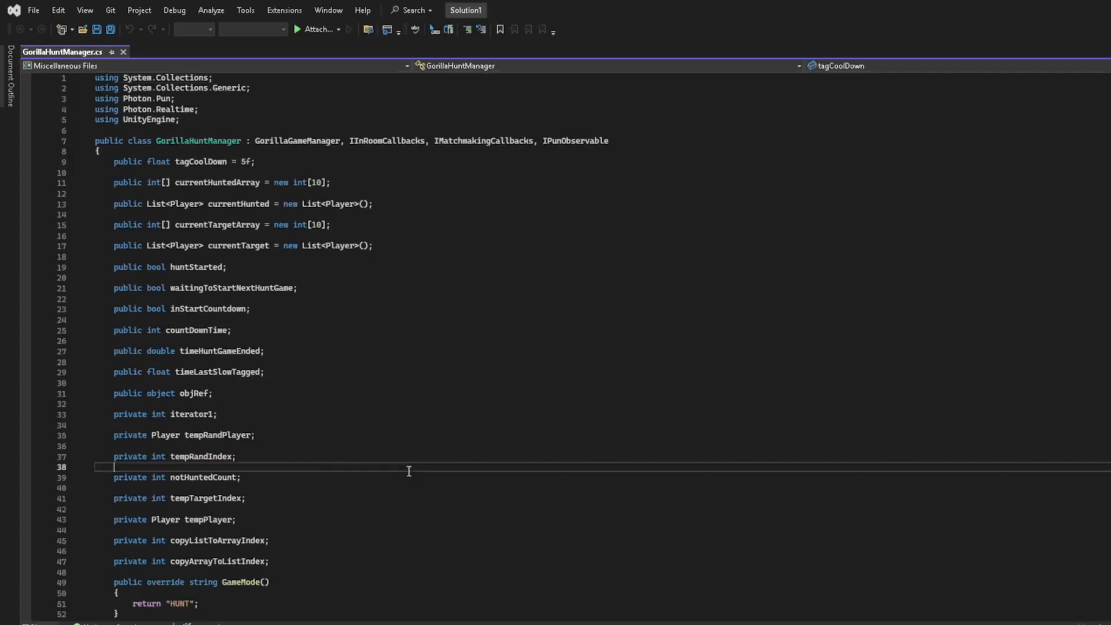
{"action": "type", "text": "311"}
{"action": "key", "text": "Return"}
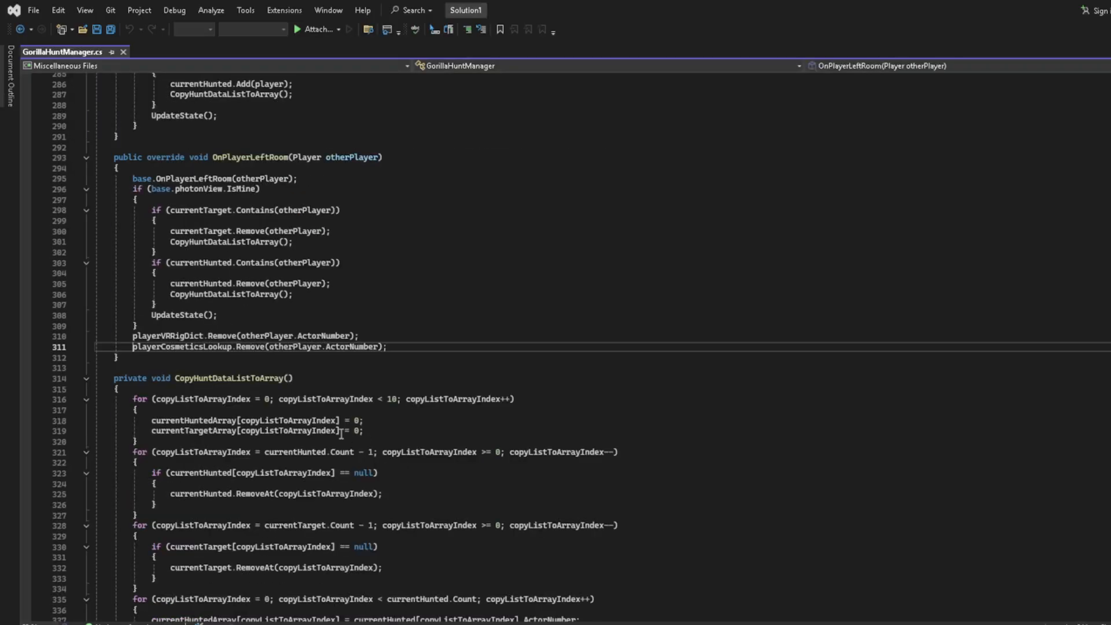
{"action": "double_click", "coordinate": [360, 348]}
{"action": "type", "text": "UserId"}
{"action": "key", "text": "ctrl+s"}
{"action": "left_click", "coordinate": [1110, 8]}
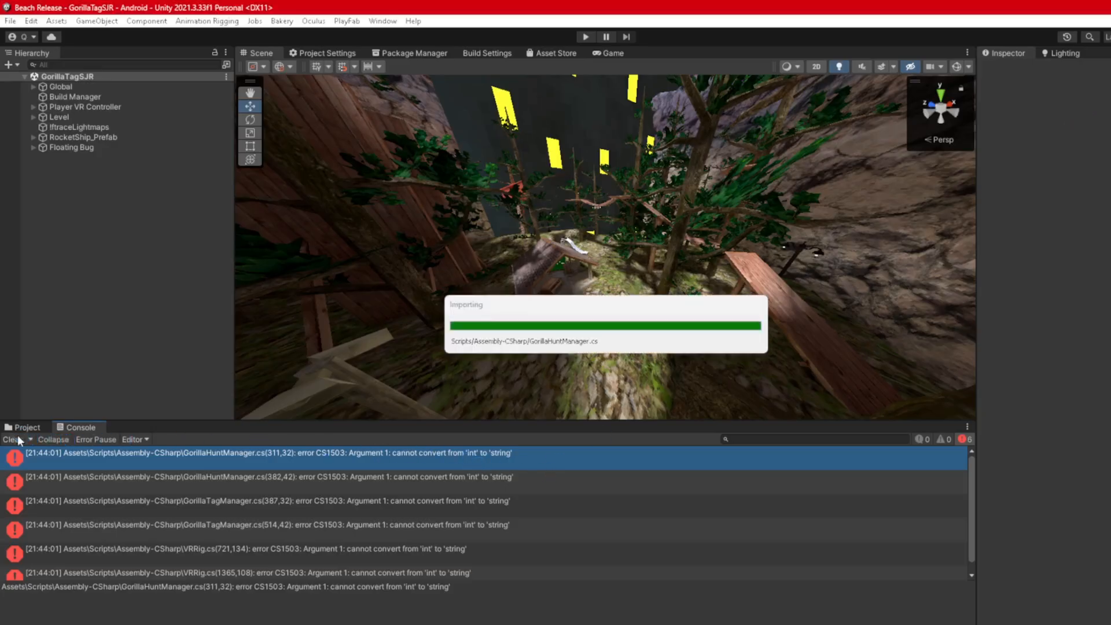
- Replace ActorNumber with UserId in the playerCosmeticsLookup.TryGetValue call on line 382 of GorillaHuntManager.cs and save the script
{"action": "double_click", "coordinate": [218, 451]}
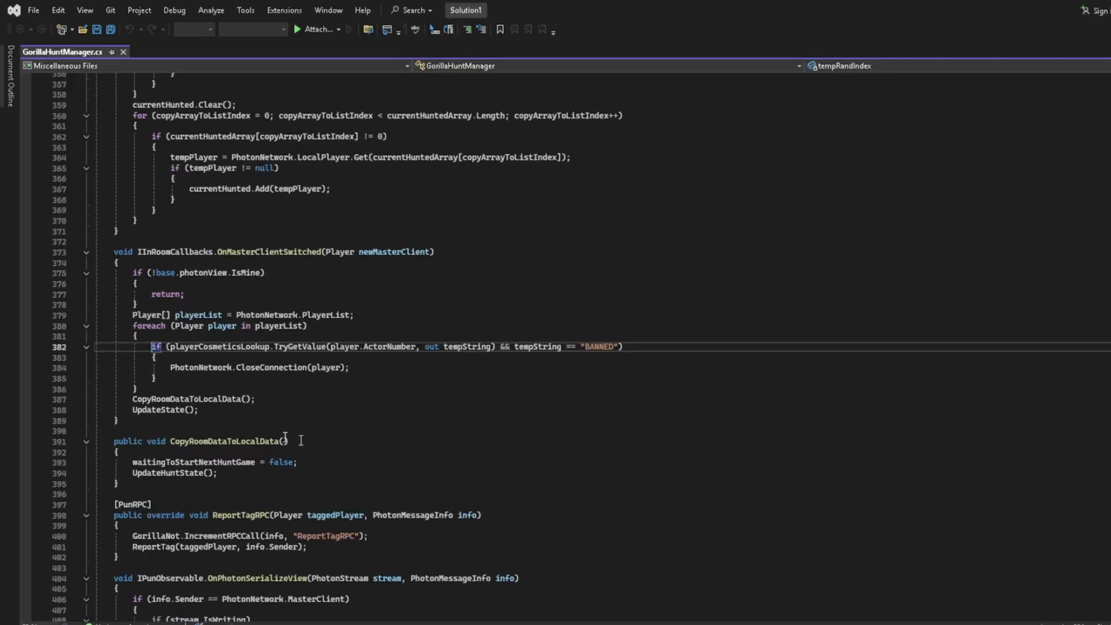
{"action": "double_click", "coordinate": [394, 346]}
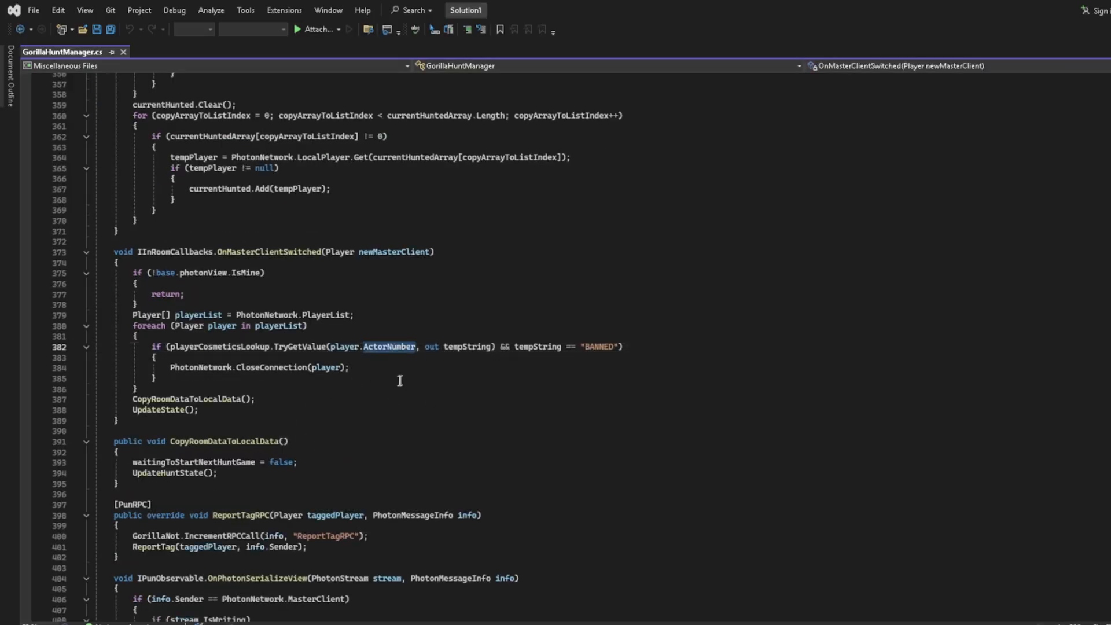
{"action": "key", "text": "ctrl+v"}
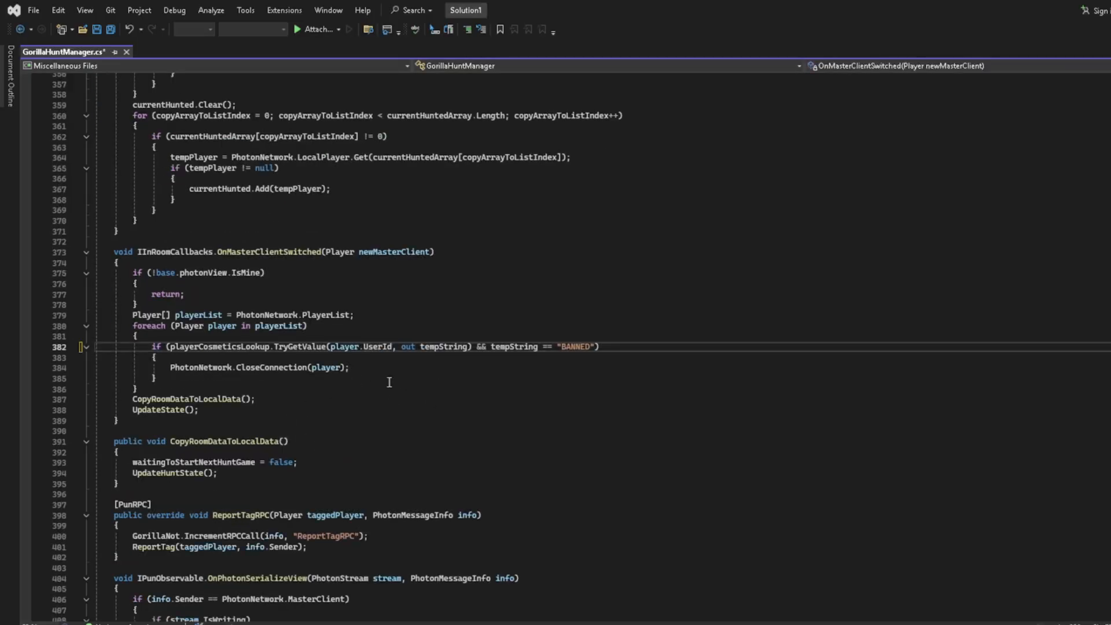
{"action": "key", "text": "ctrl+s"}
{"action": "key", "text": "alt+Tab"}
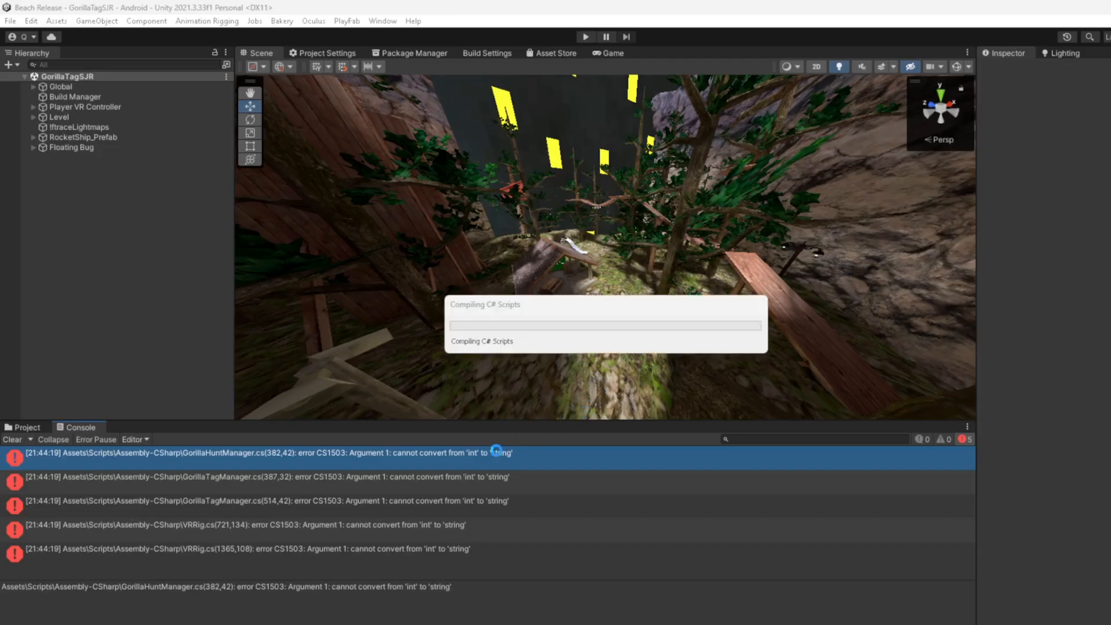
- Open GorillaTagManager.cs from Unity's console and replace ActorNumber with UserId in the playerCosmeticsLookup.Remove call on line 387
{"action": "left_click", "coordinate": [7, 444]}
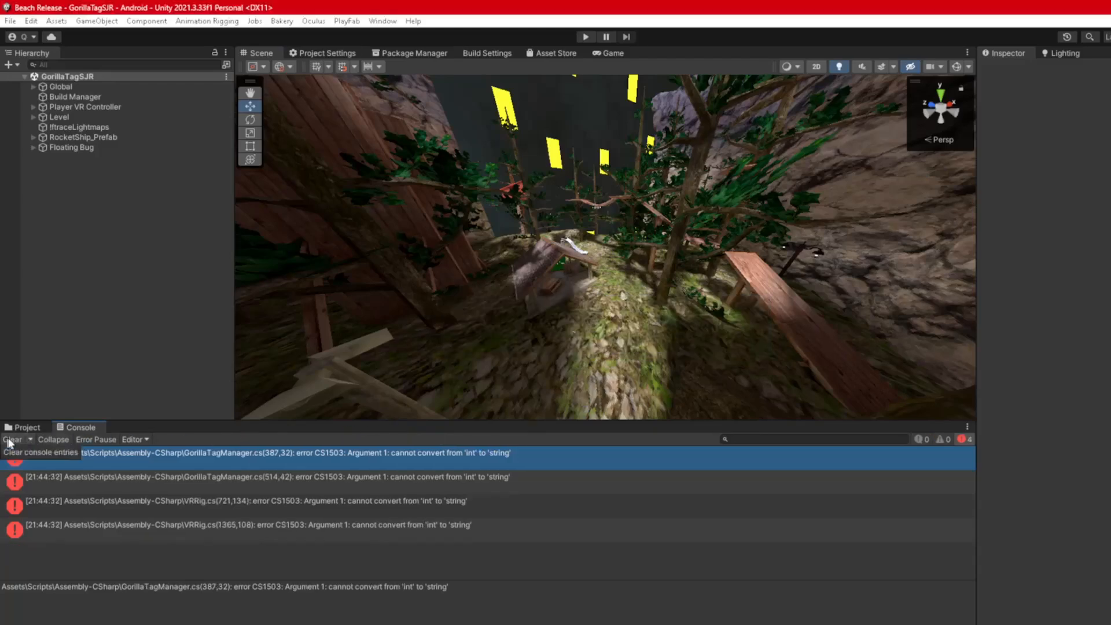
{"action": "double_click", "coordinate": [259, 457]}
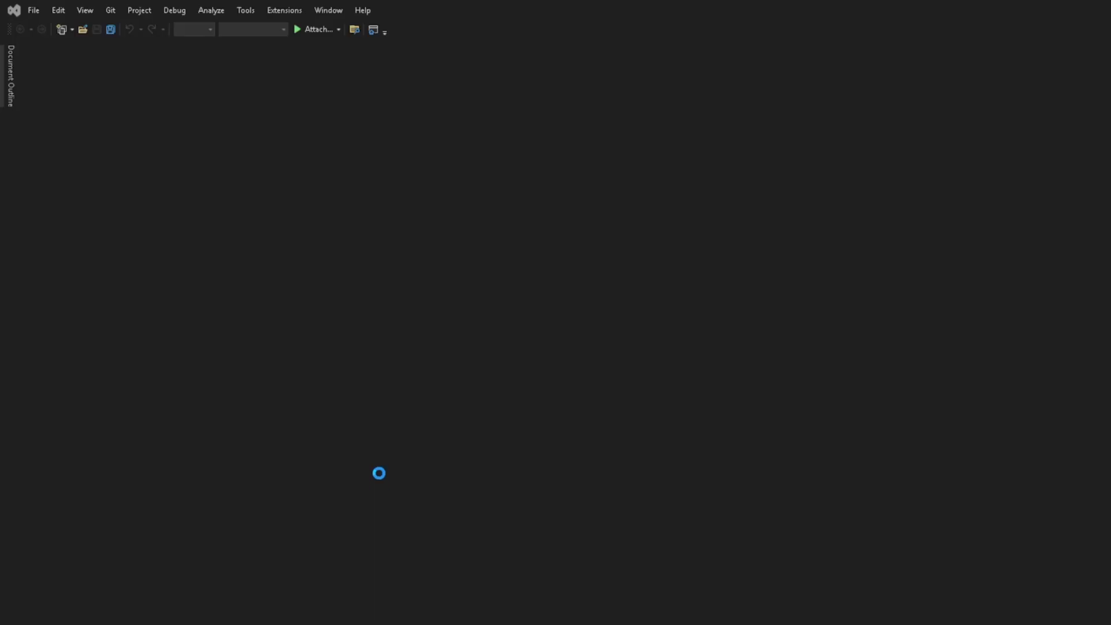
{"action": "type", "text": "3"}
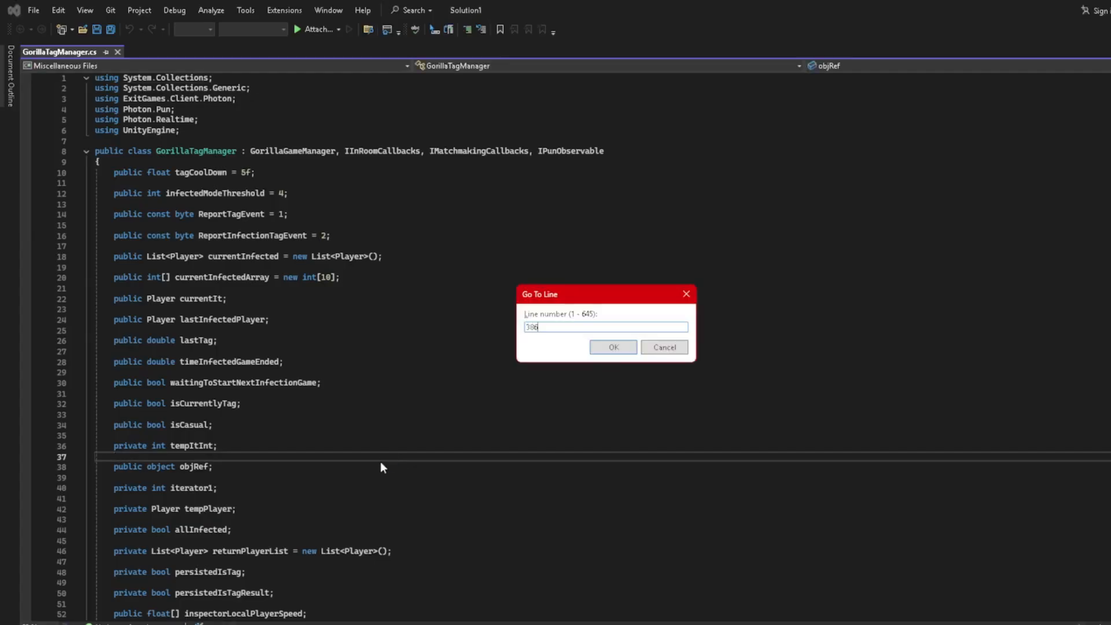
{"action": "type", "text": "86"}
{"action": "key", "text": "BackSpace"}
{"action": "type", "text": "7"}
{"action": "key", "text": "Return"}
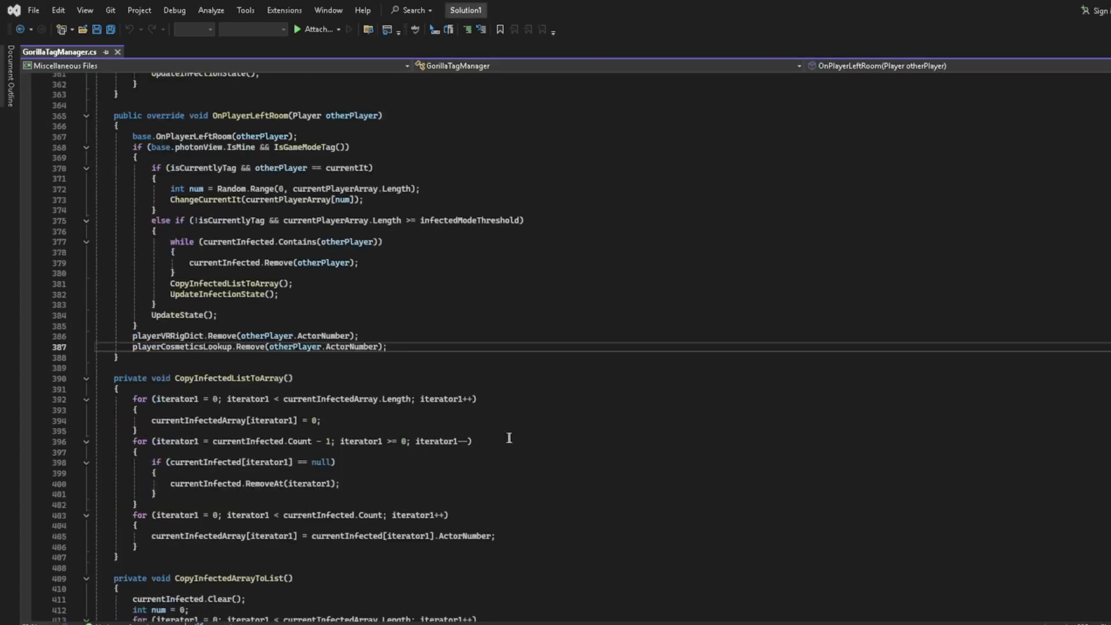
{"action": "double_click", "coordinate": [340, 347]}
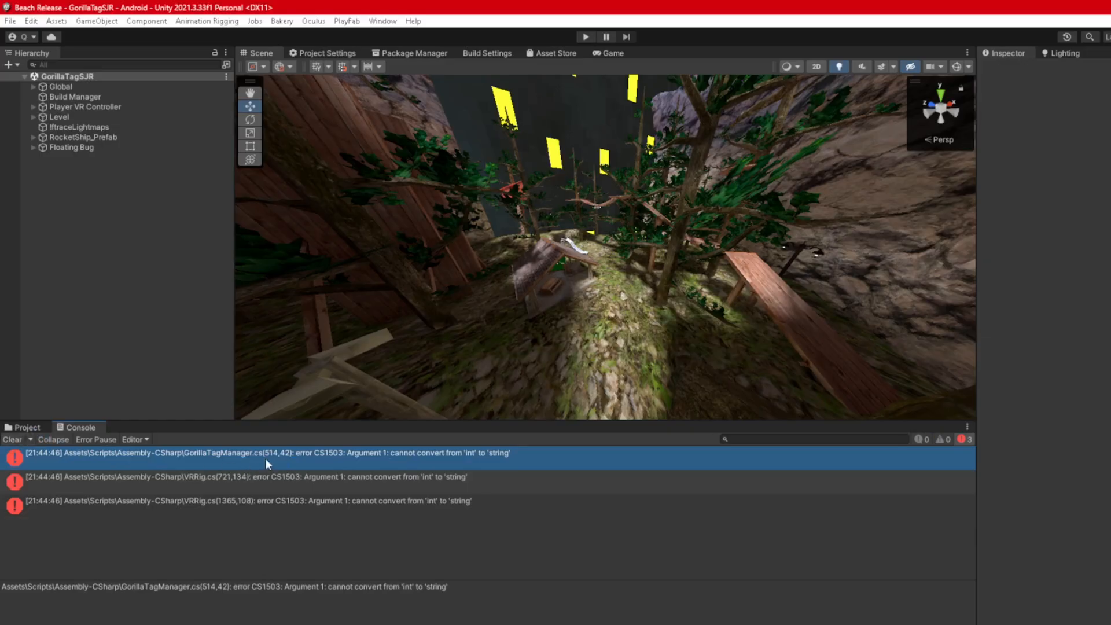
- Open GorillaTagManager.cs from Unity's console, replace ActorNumber with UserId in the playerCosmeticsLookup.TryGetValue call on line 514, and save
{"action": "double_click", "coordinate": [266, 459]}
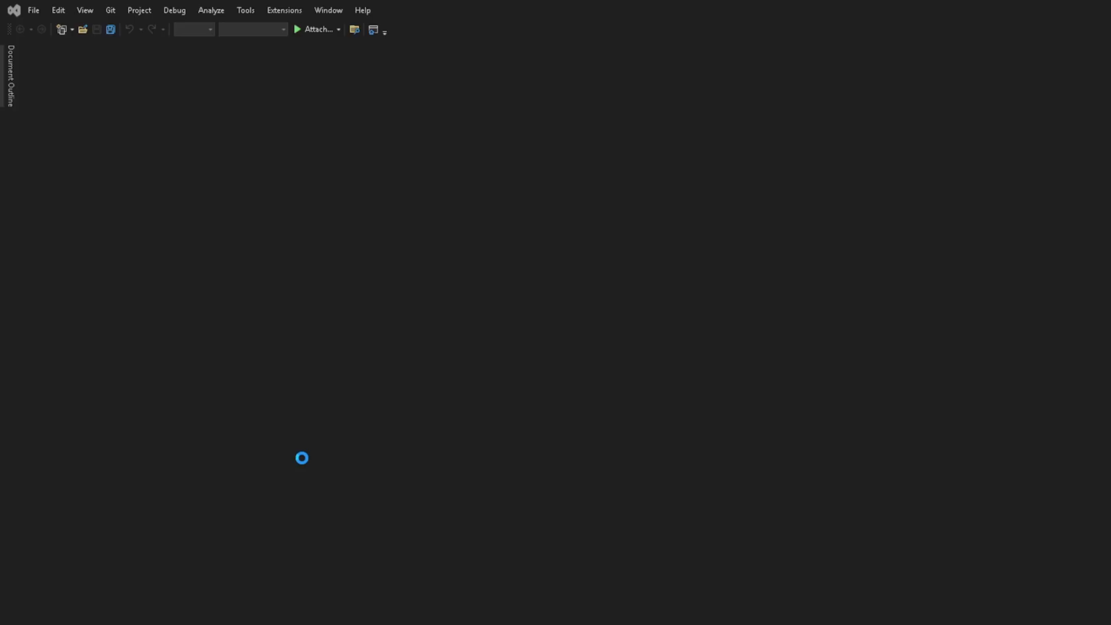
{"action": "type", "text": "51"}
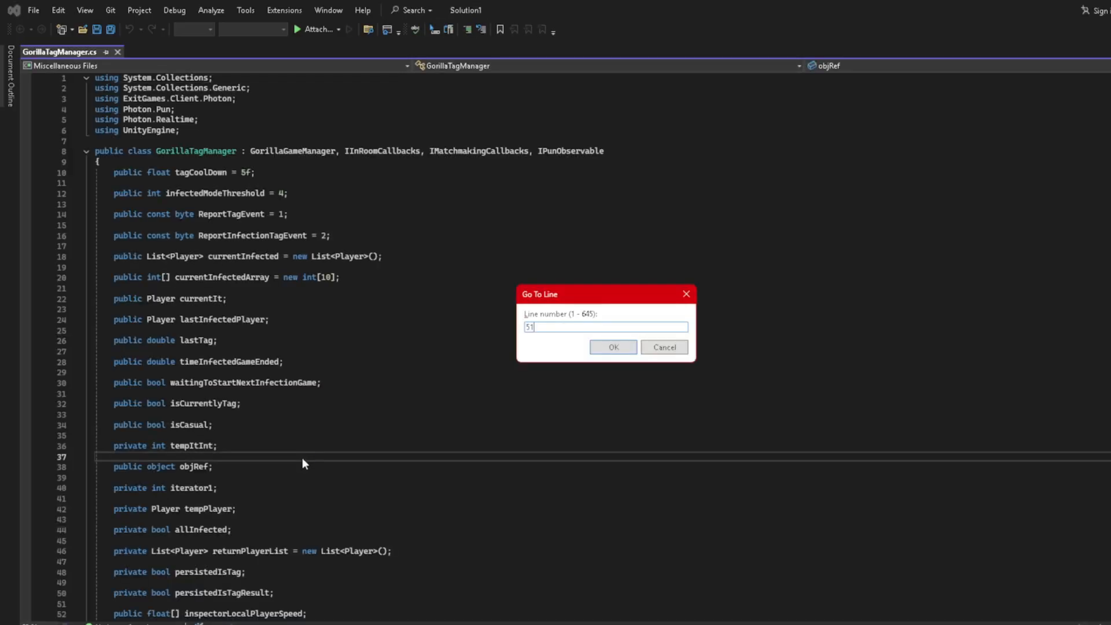
{"action": "type", "text": "4"}
{"action": "key", "text": "Return"}
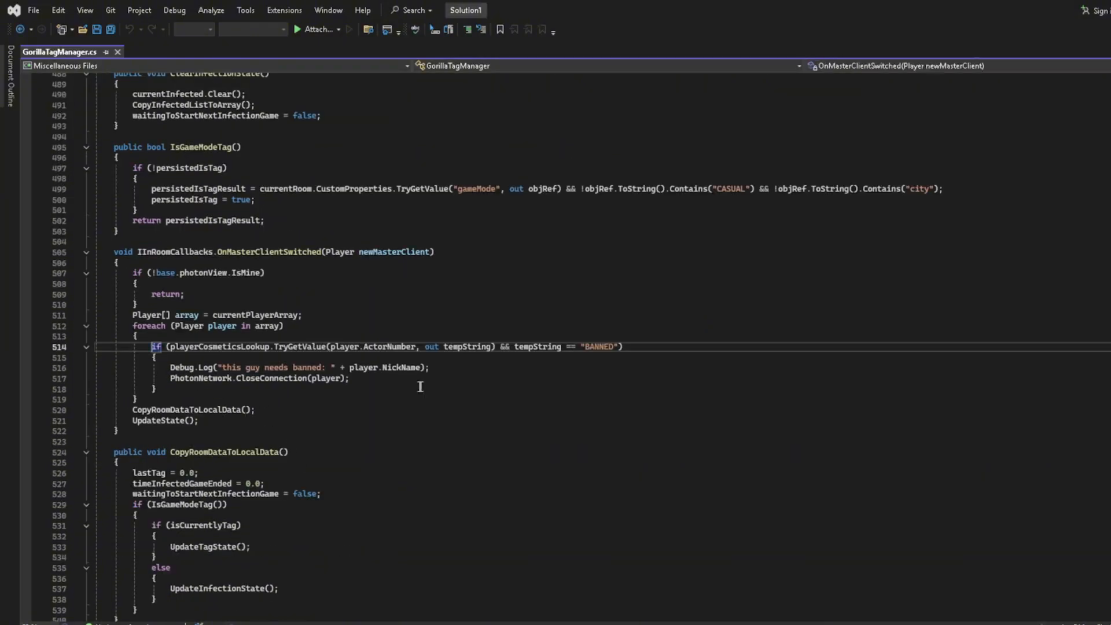
{"action": "double_click", "coordinate": [380, 347]}
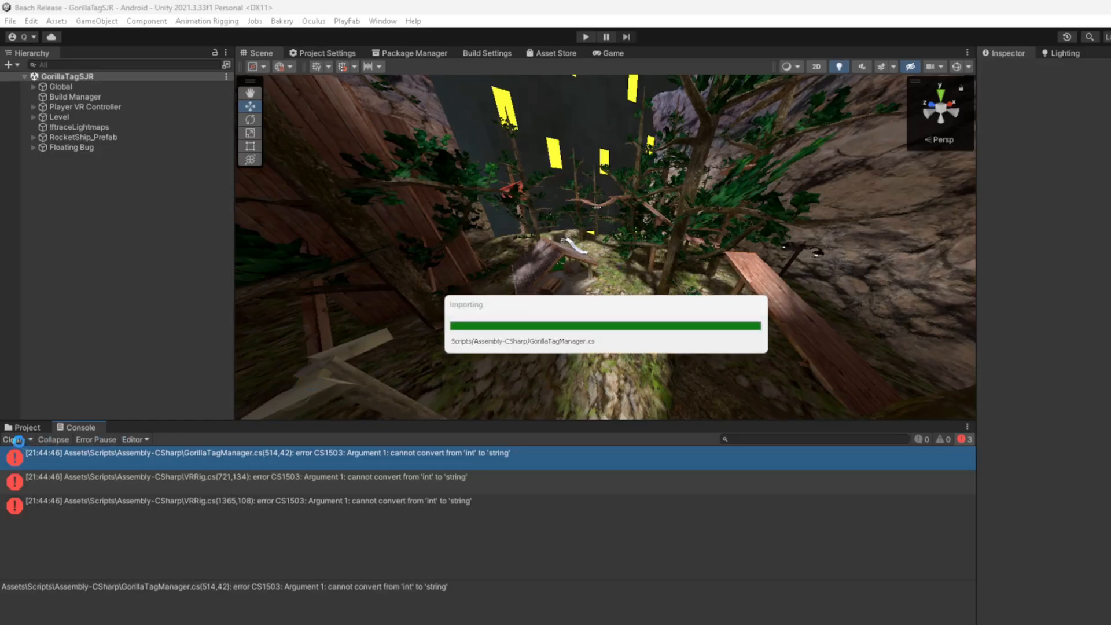
- Open VRRig.cs from Unity's console and replace ActorNumber with UserId in the playerCosmeticsLookup.TryGetValue call on line 721, saving the script
{"action": "double_click", "coordinate": [238, 459]}
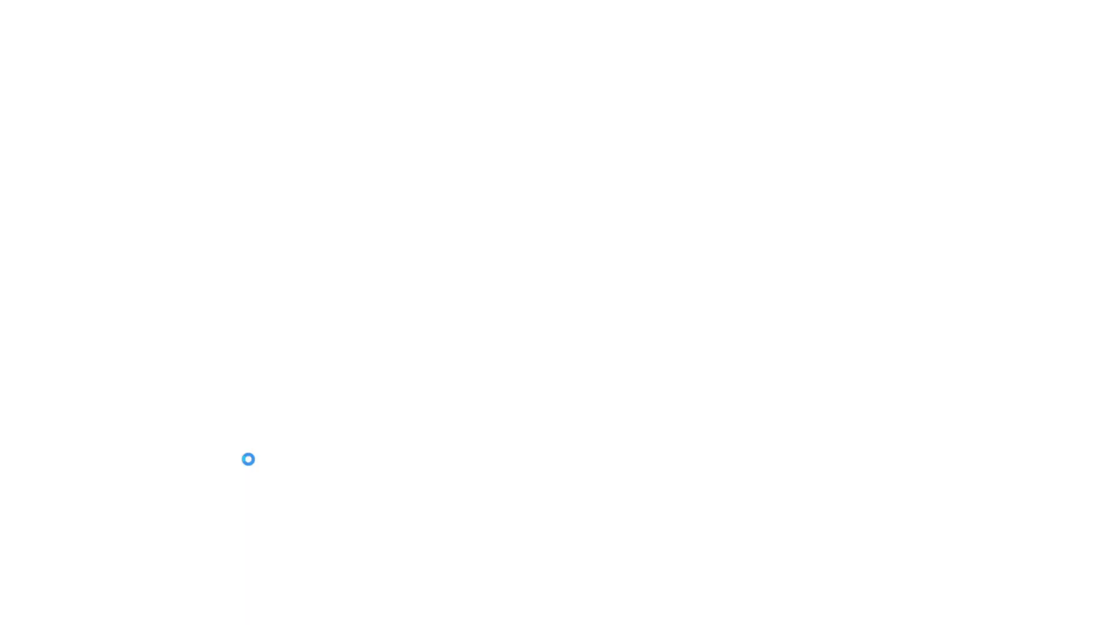
{"action": "key", "text": "ctrl+g"}
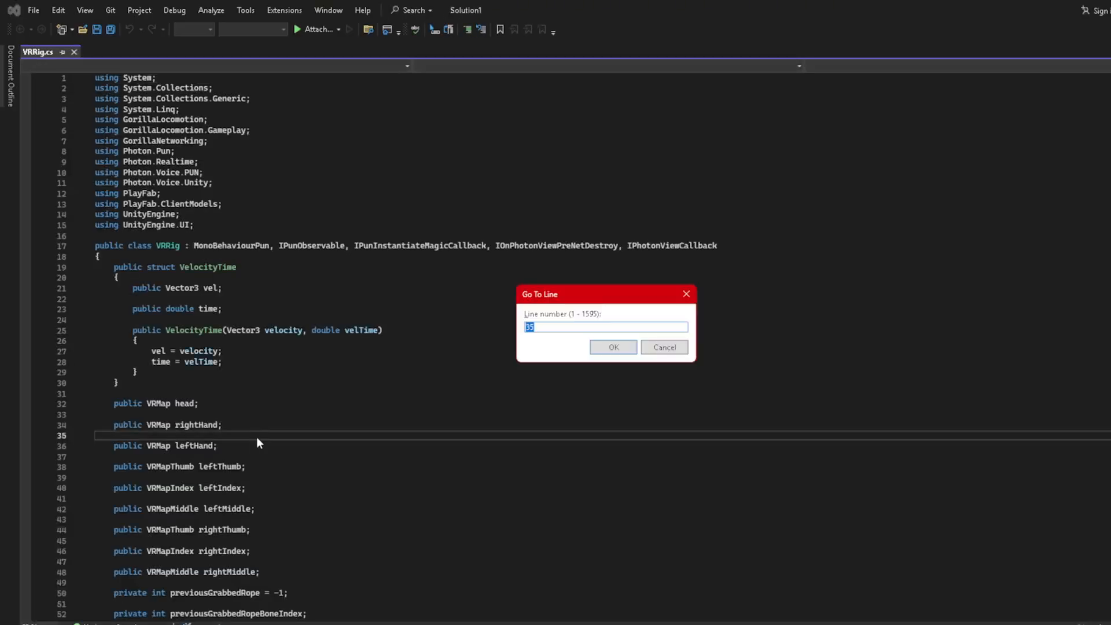
{"action": "type", "text": "721"}
{"action": "key", "text": "Return"}
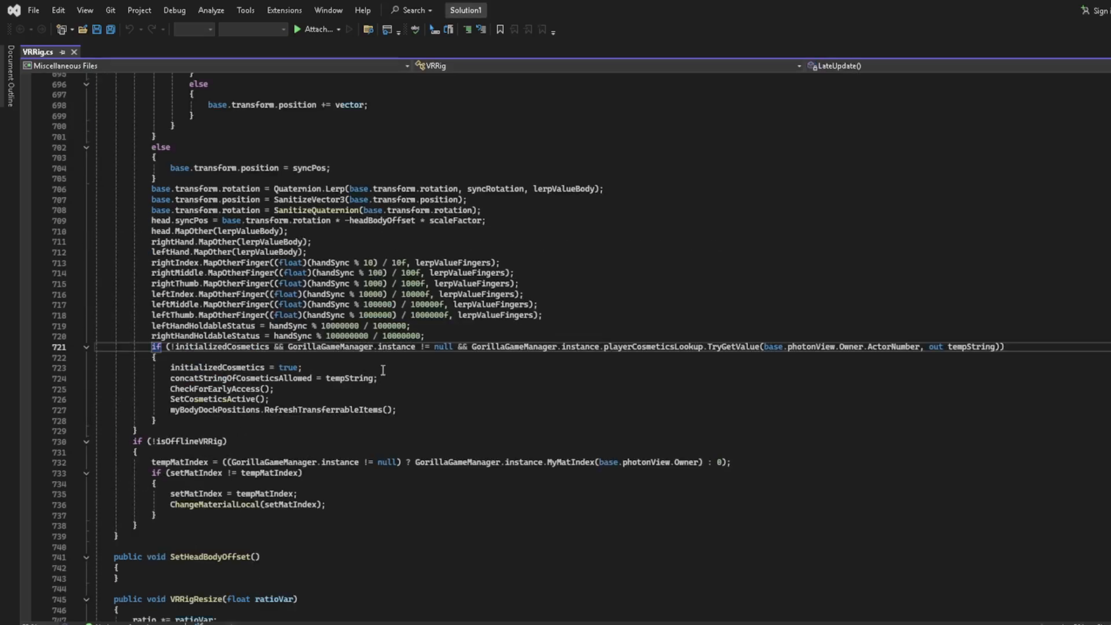
{"action": "double_click", "coordinate": [884, 349]}
{"action": "type", "text": "UserId"}
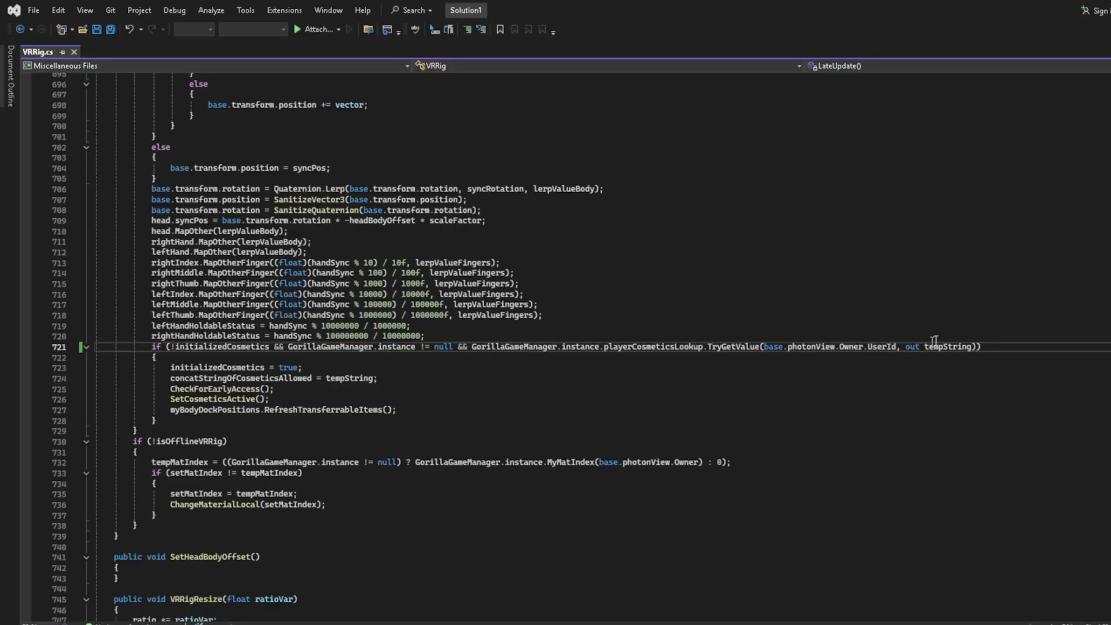
- Clear Unity's console, reopen VRRig.cs from the remaining error, change ActorNumber to UserId on line 1365, and save
{"action": "key", "text": "alt+Tab"}
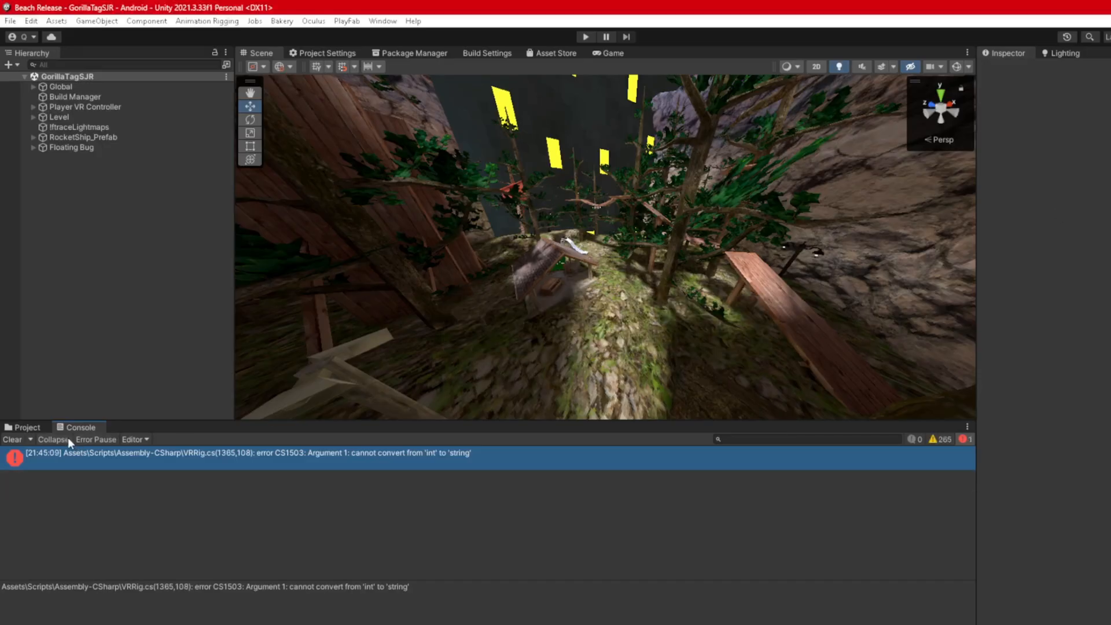
{"action": "left_click", "coordinate": [13, 439]}
{"action": "double_click", "coordinate": [264, 460]}
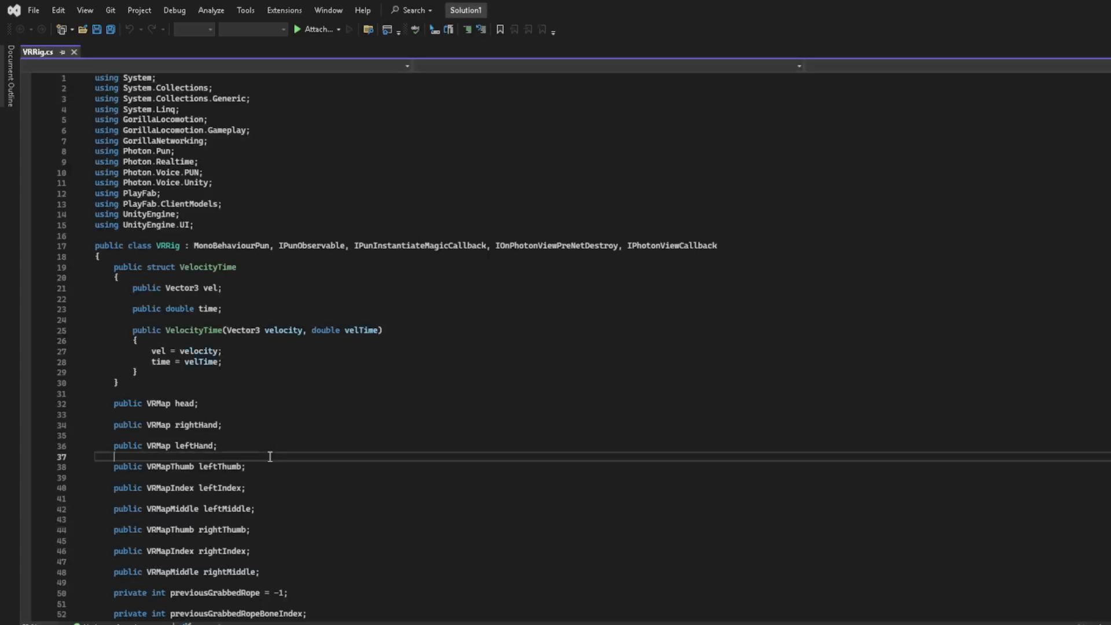
{"action": "key", "text": "ctrl+g"}
{"action": "type", "text": "1365"}
{"action": "key", "text": "Return"}
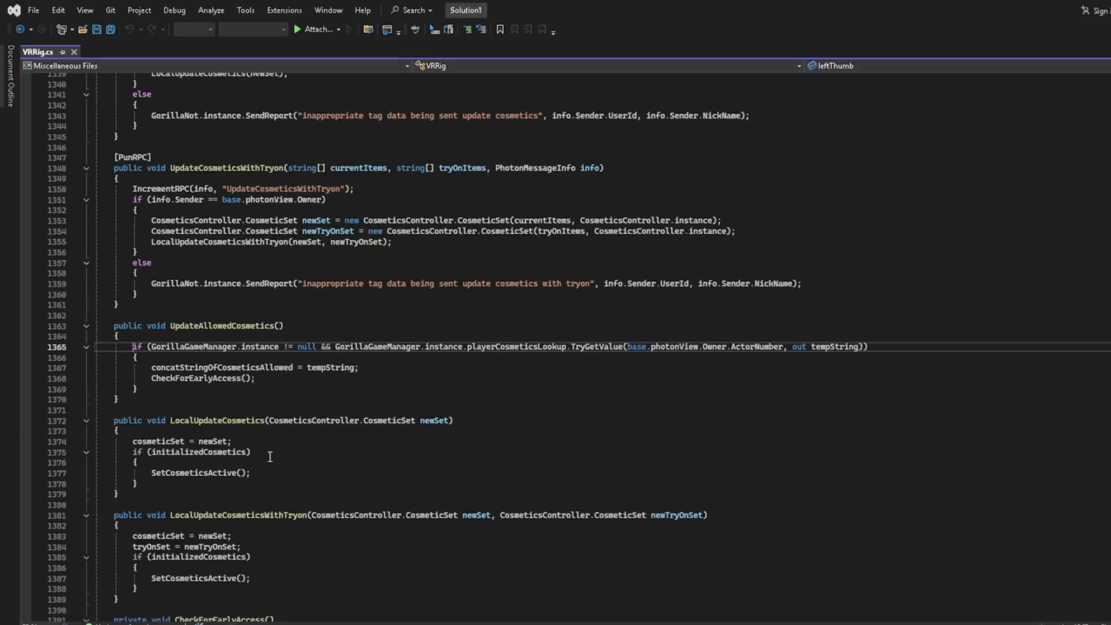
{"action": "double_click", "coordinate": [750, 346]}
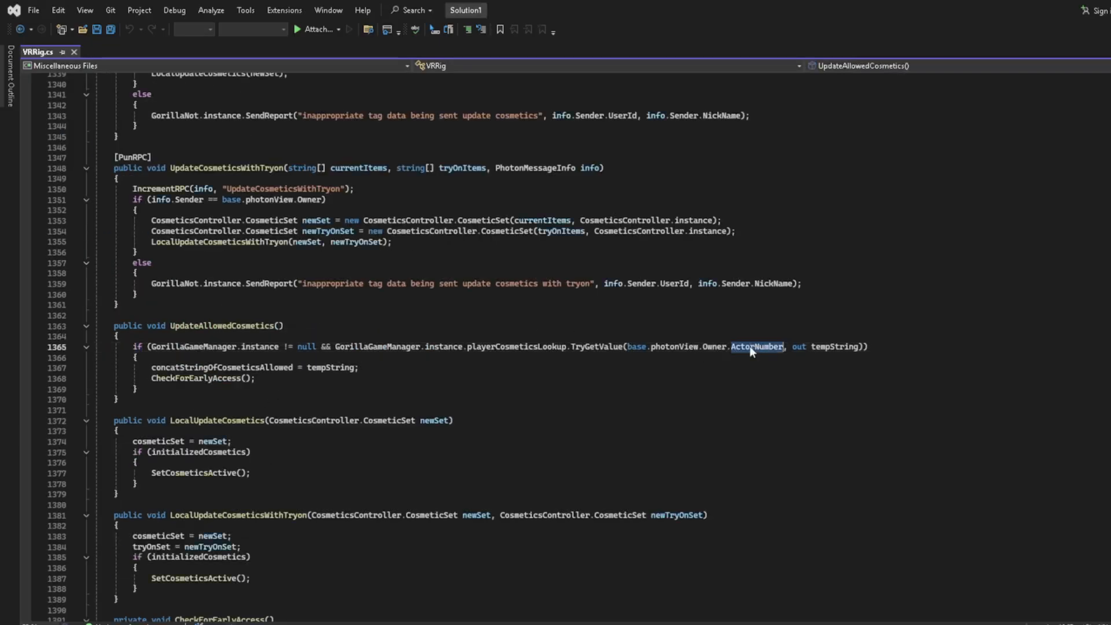
{"action": "type", "text": "UserId"}
{"action": "key", "text": "ctrl+s"}
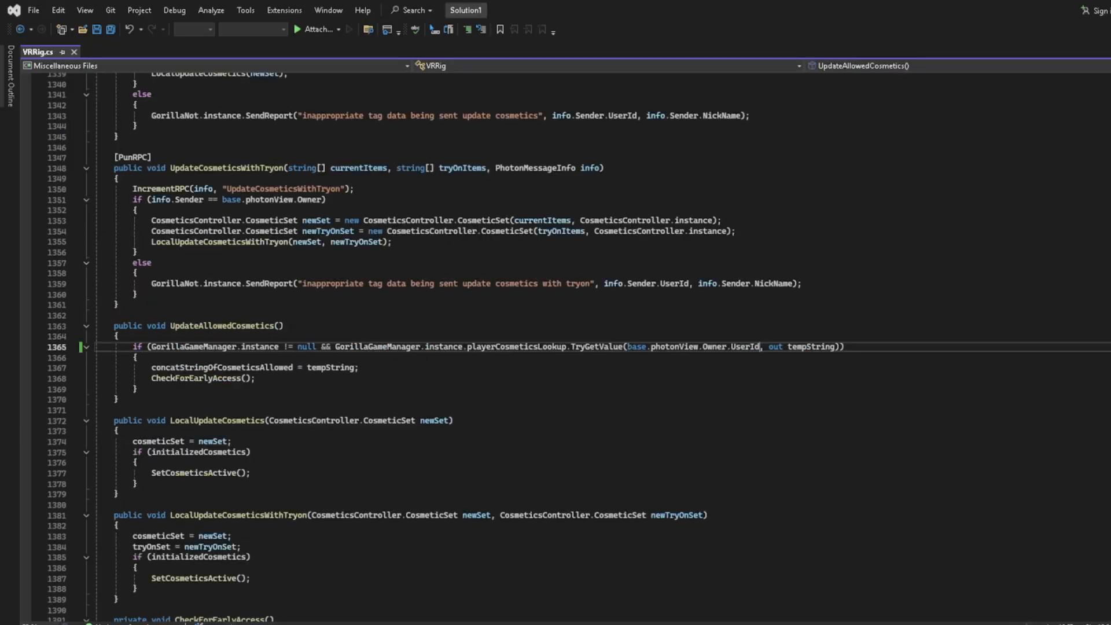
- Return to Unity, search the project assets for the GorillaTagManager script, and open it to look through its code
{"action": "key", "text": "alt+Tab"}
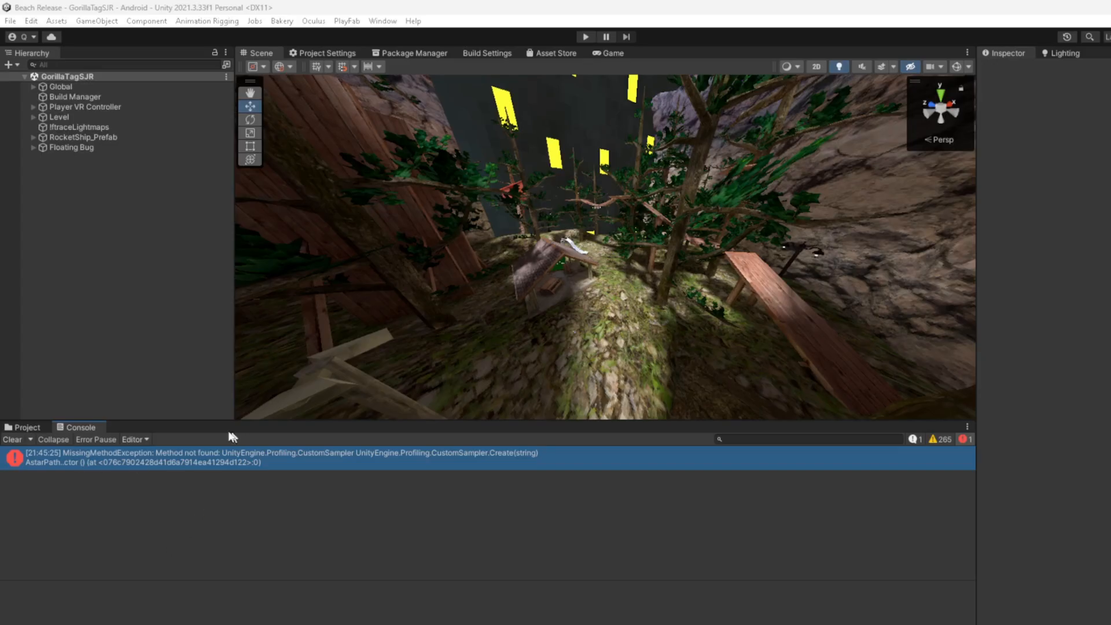
{"action": "left_click", "coordinate": [23, 429]}
{"action": "left_click", "coordinate": [794, 441]}
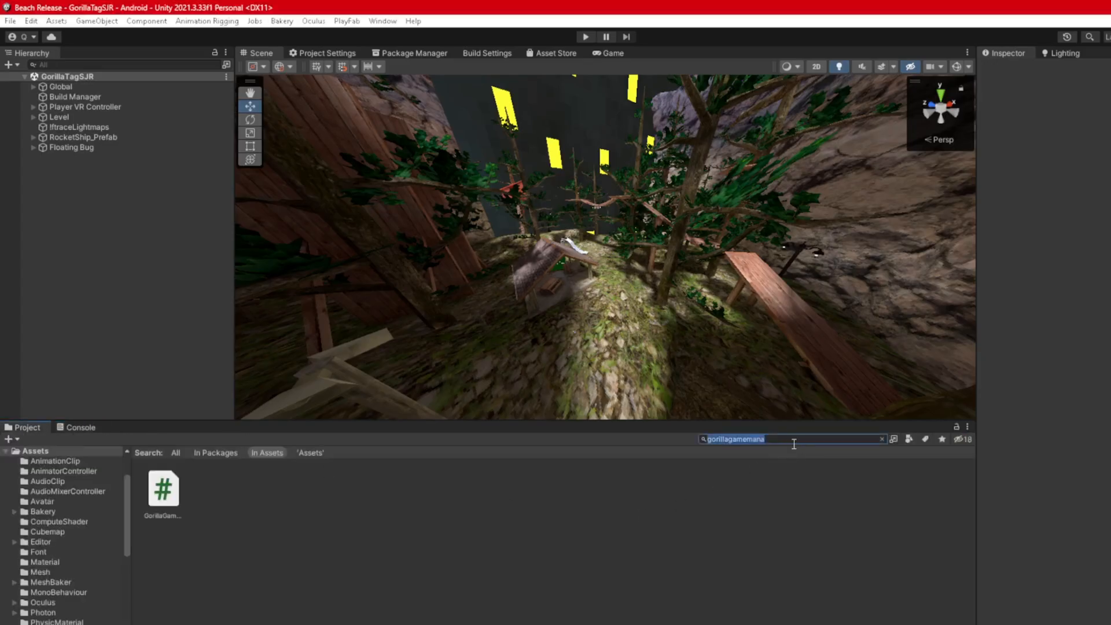
{"action": "type", "text": "gorillatag"}
{"action": "double_click", "coordinate": [175, 499]}
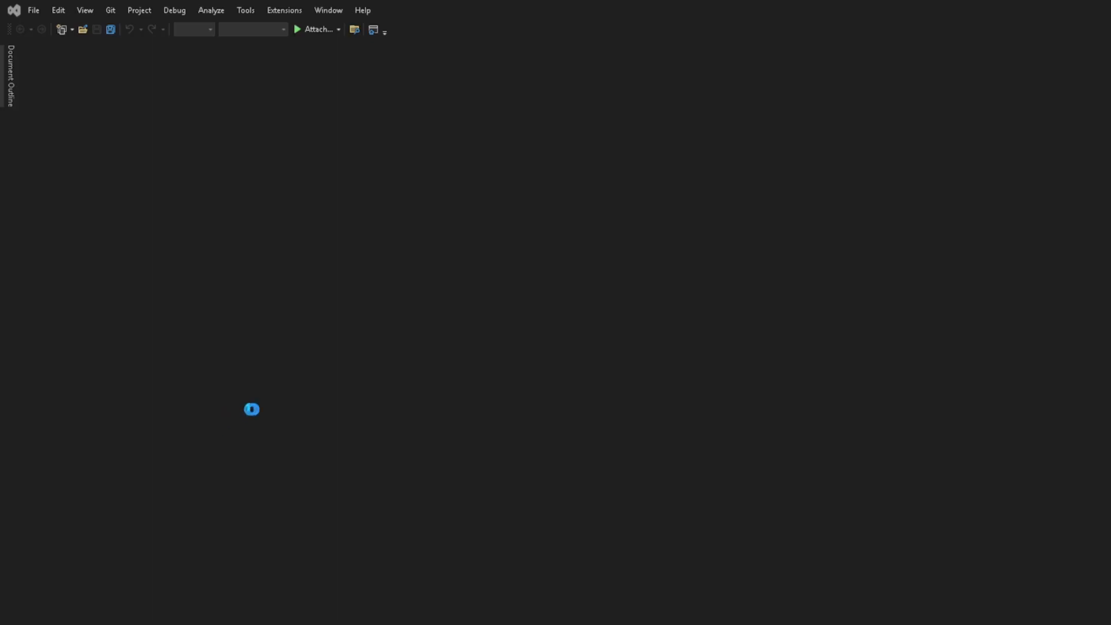
{"action": "scroll", "coordinate": [328, 266], "scroll_direction": "down", "scroll_amount": 10}
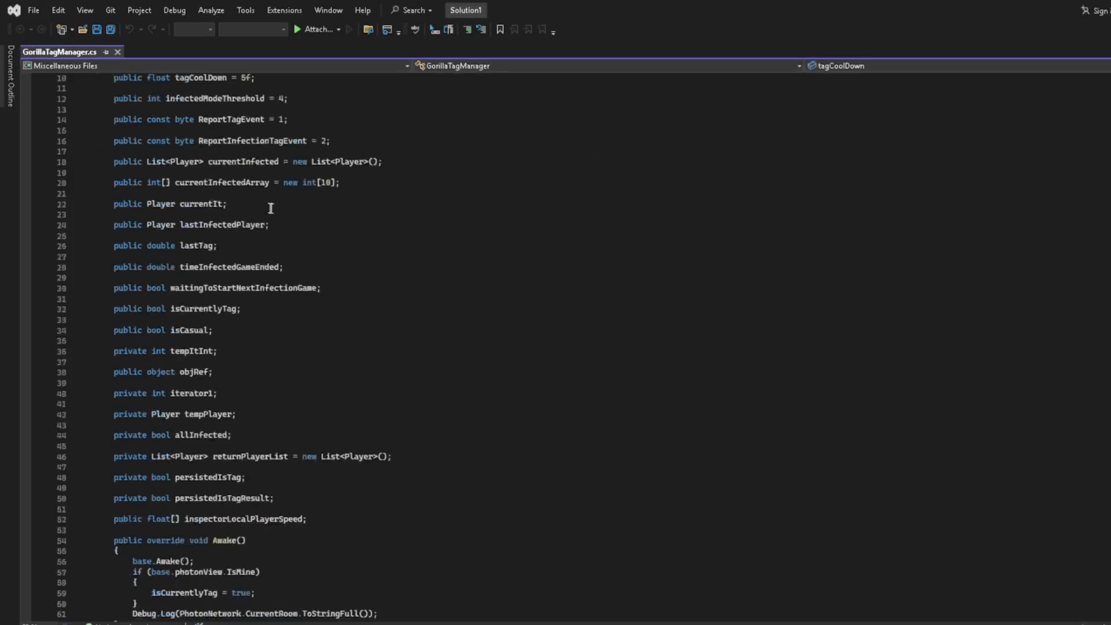
{"action": "scroll", "coordinate": [328, 267], "scroll_direction": "down", "scroll_amount": 20}
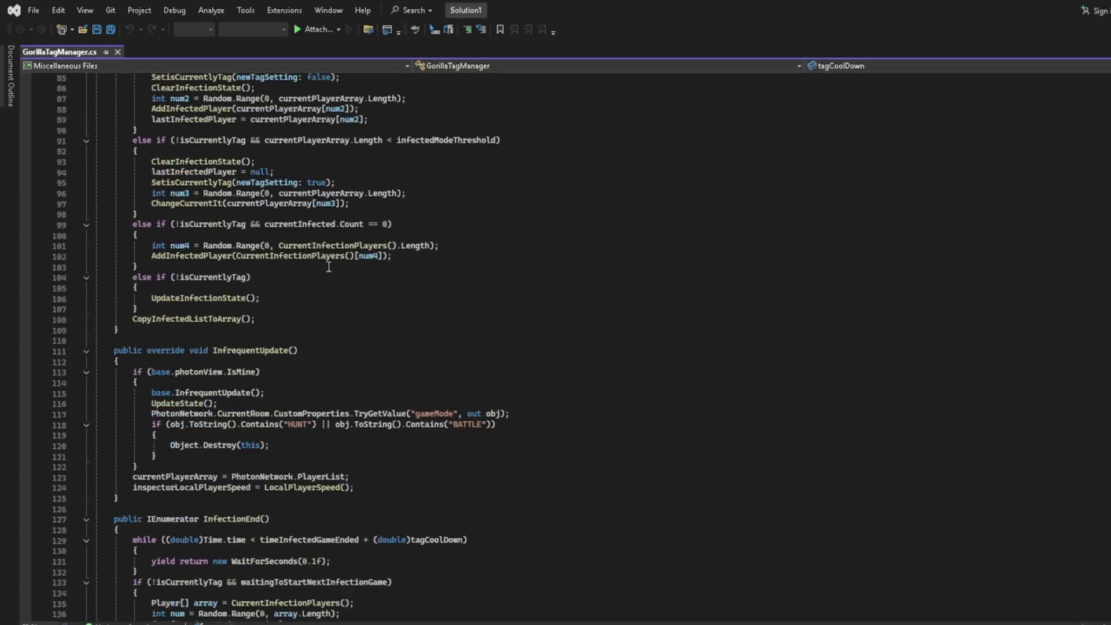
{"action": "scroll", "coordinate": [328, 266], "scroll_direction": "down", "scroll_amount": 17}
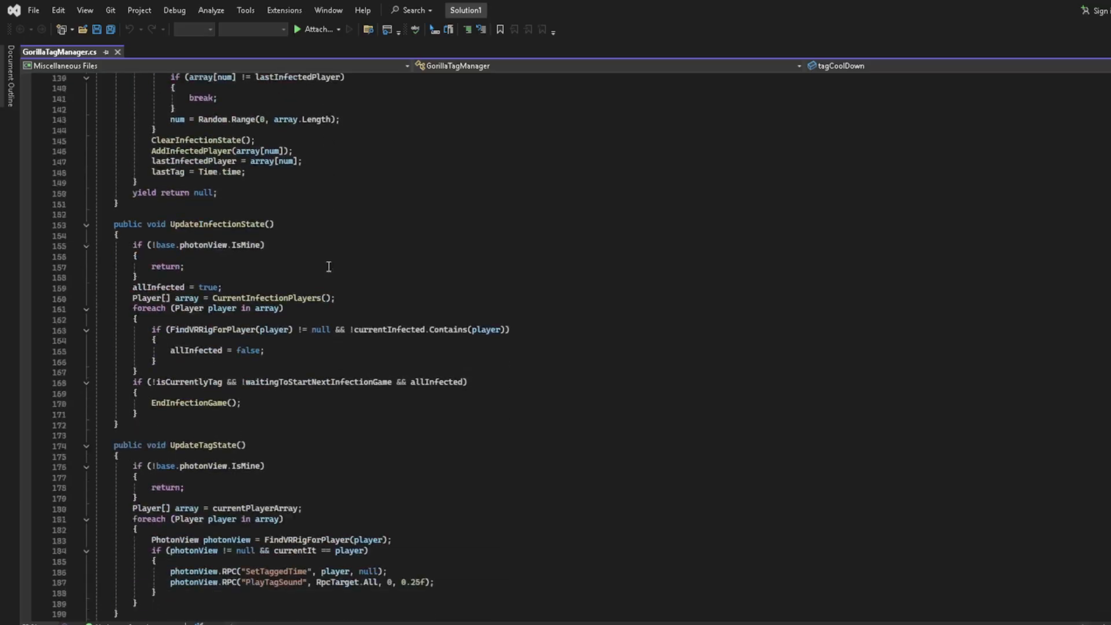
{"action": "scroll", "coordinate": [329, 266], "scroll_direction": "down", "scroll_amount": 20}
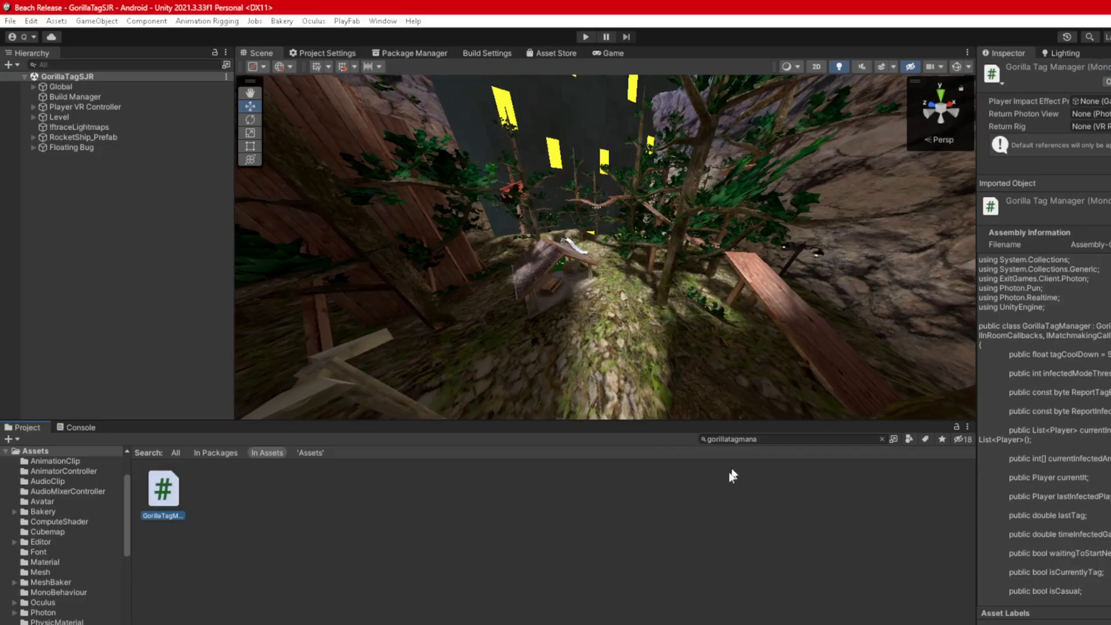
- Search Unity's project assets for gorillatagger, open GorillaTagger.cs, and delete its using Valve.VR directive
{"action": "left_click", "coordinate": [786, 441]}
{"action": "type", "text": "goril"}
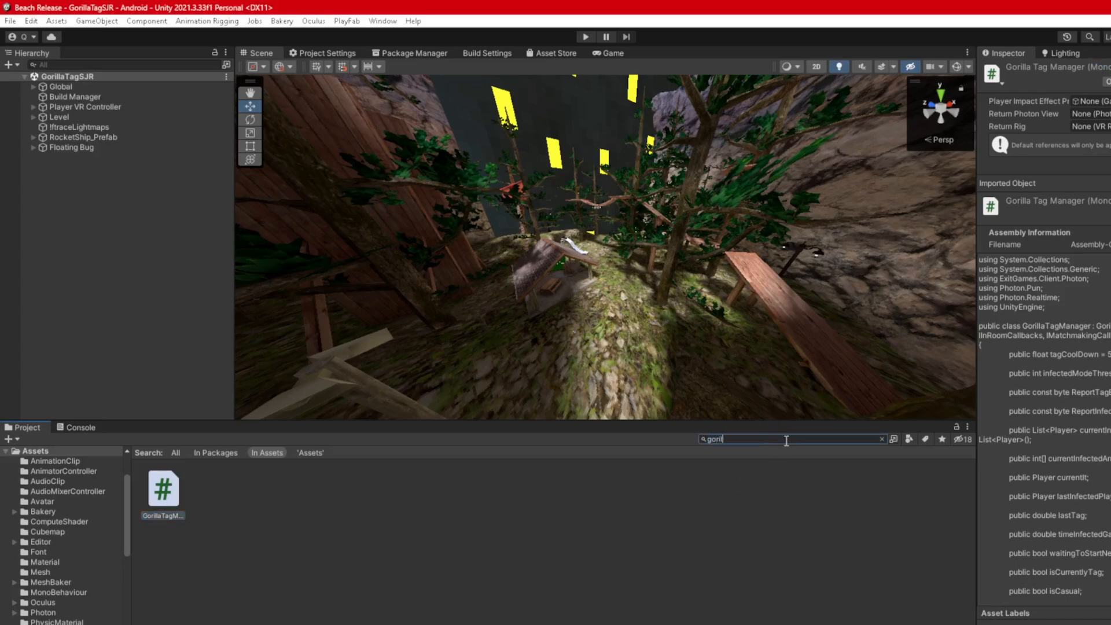
{"action": "type", "text": "l"}
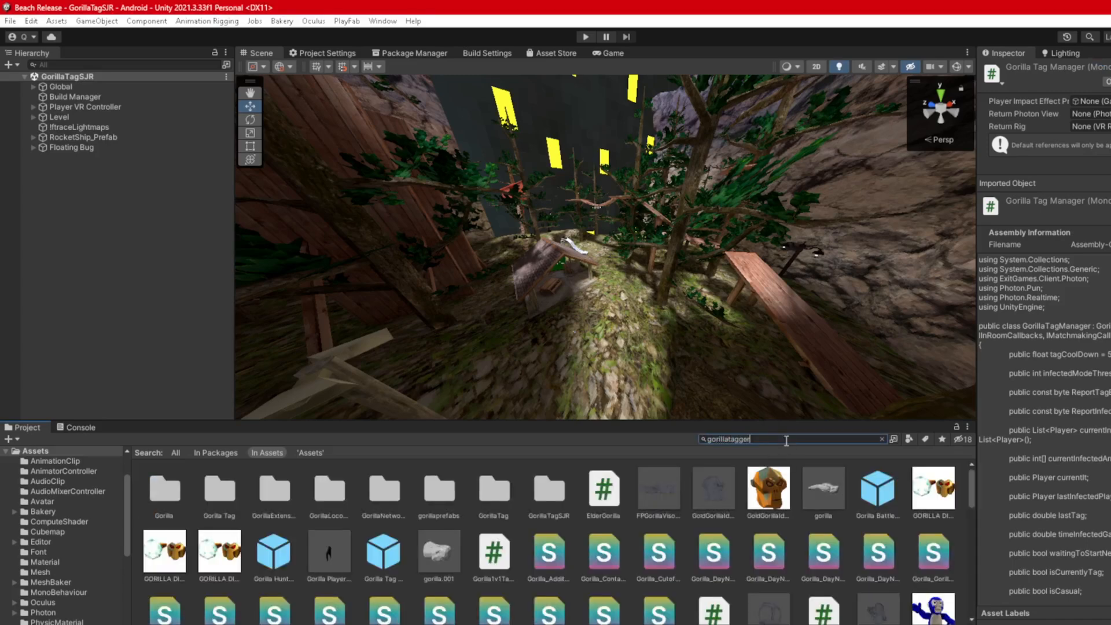
{"action": "type", "text": "atagger"}
{"action": "double_click", "coordinate": [154, 507]}
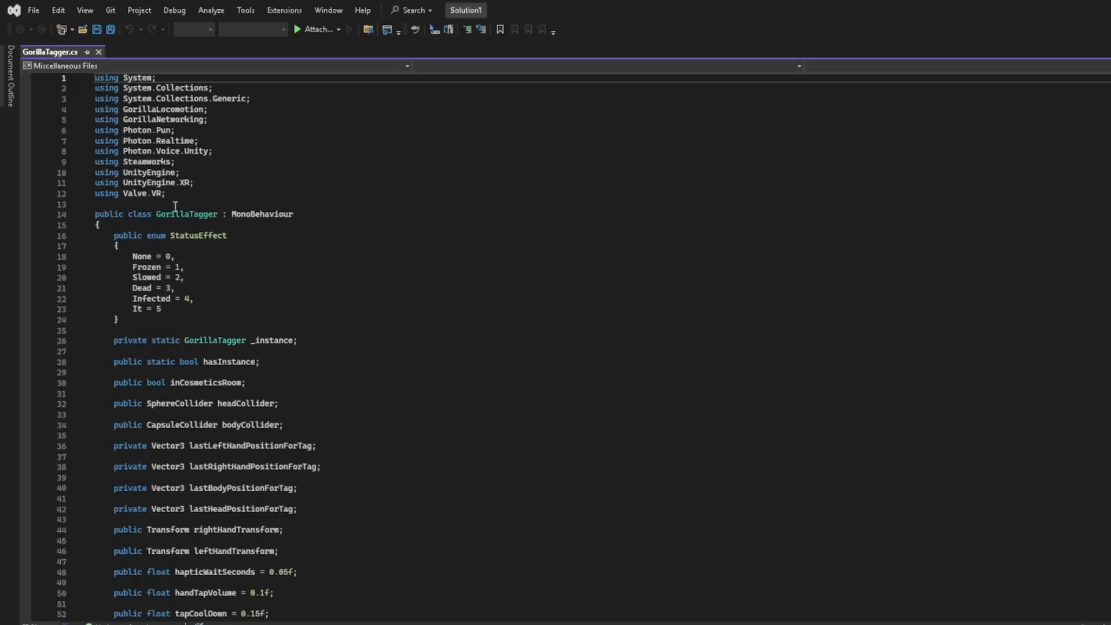
{"action": "left_click_drag", "start_coordinate": [169, 193], "coordinate": [49, 190]}
{"action": "key", "text": "Delete"}
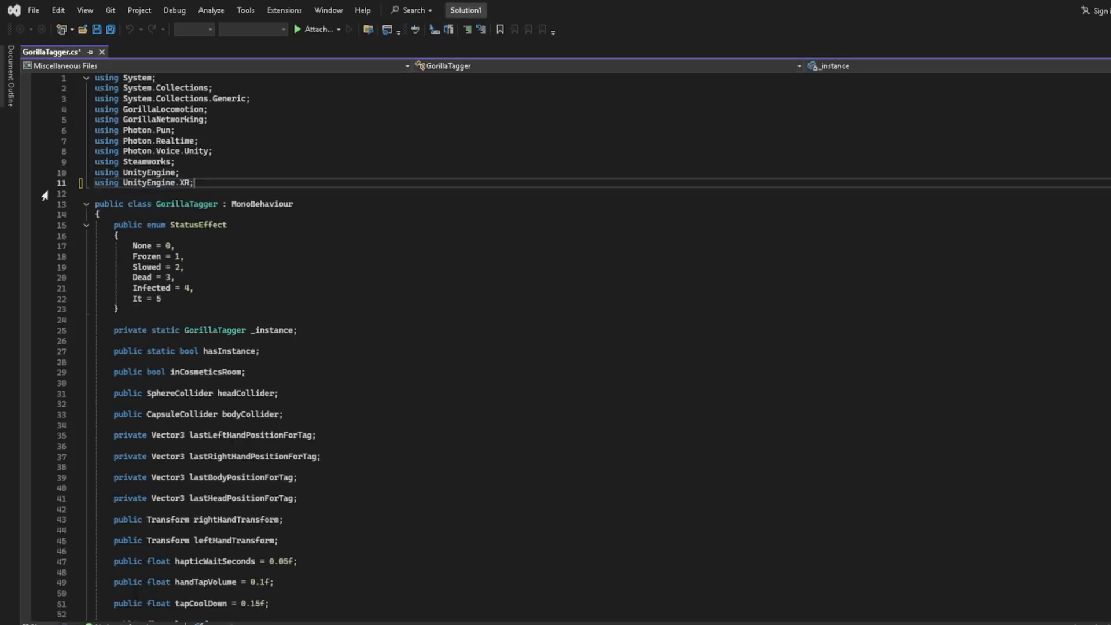
- Comment out the OpenVR.Overlay if/else block on lines 260 to 277 of GorillaTagger's LateUpdate method with /* and */
{"action": "scroll", "coordinate": [318, 330], "scroll_direction": "down", "scroll_amount": 20}
{"action": "scroll", "coordinate": [359, 371], "scroll_direction": "down", "scroll_amount": 20}
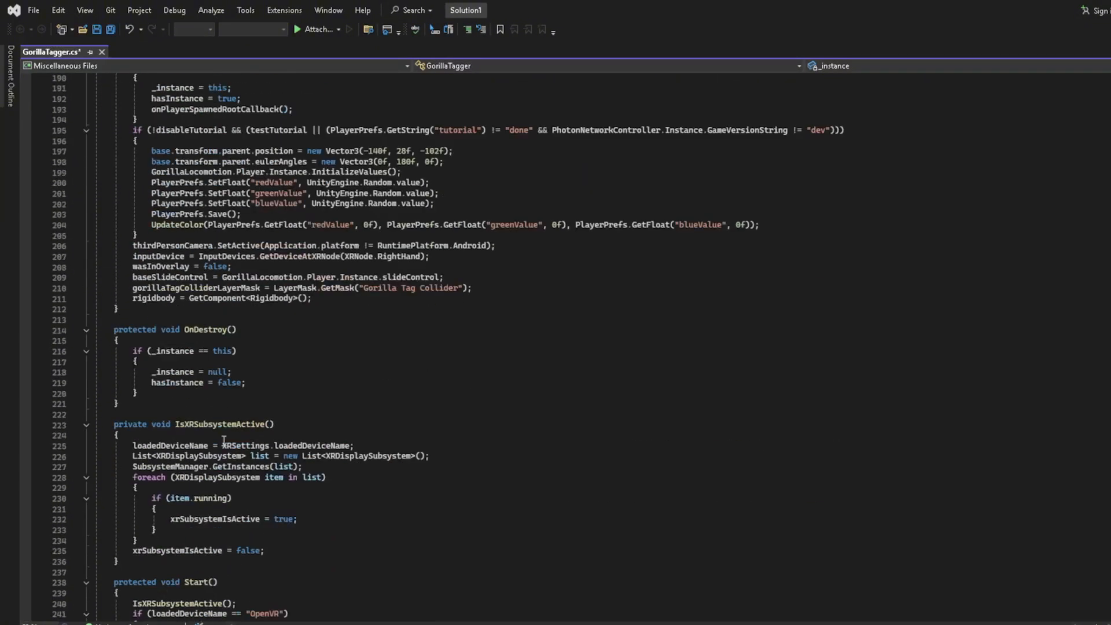
{"action": "scroll", "coordinate": [249, 443], "scroll_direction": "down", "scroll_amount": 7}
{"action": "scroll", "coordinate": [226, 486], "scroll_direction": "down", "scroll_amount": 5}
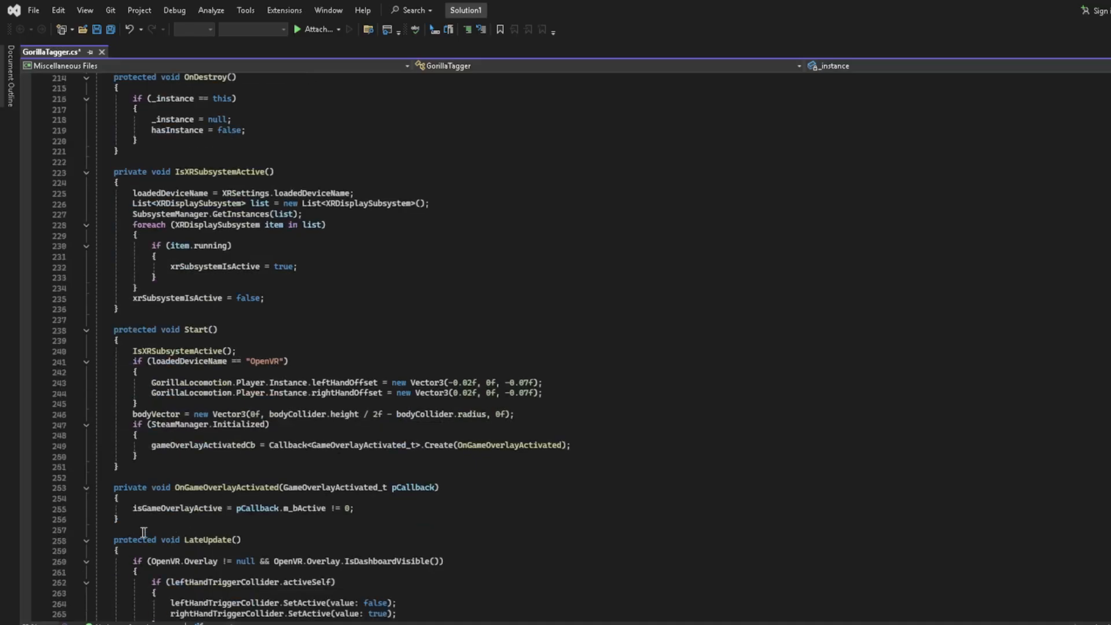
{"action": "left_click", "coordinate": [134, 435]}
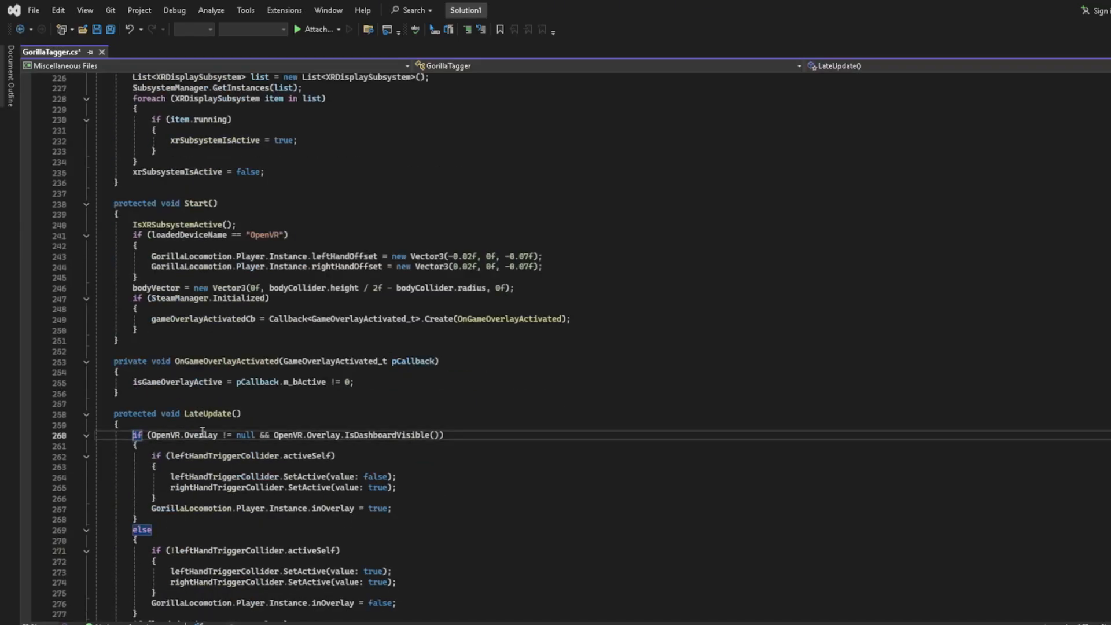
{"action": "type", "text": "/*"}
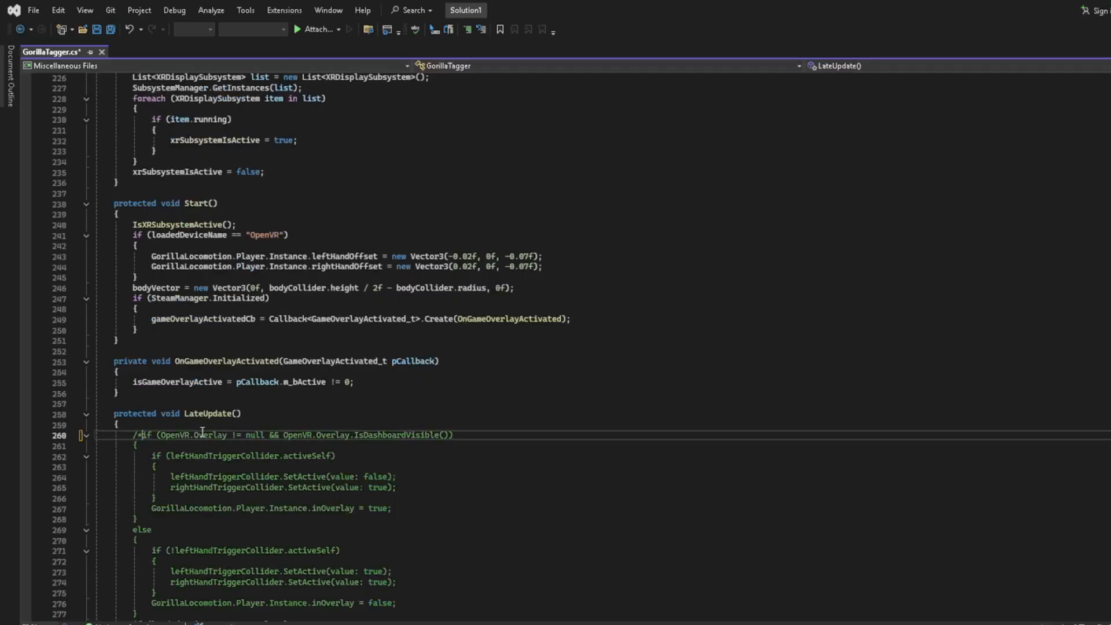
{"action": "scroll", "coordinate": [202, 435], "scroll_direction": "down", "scroll_amount": 5}
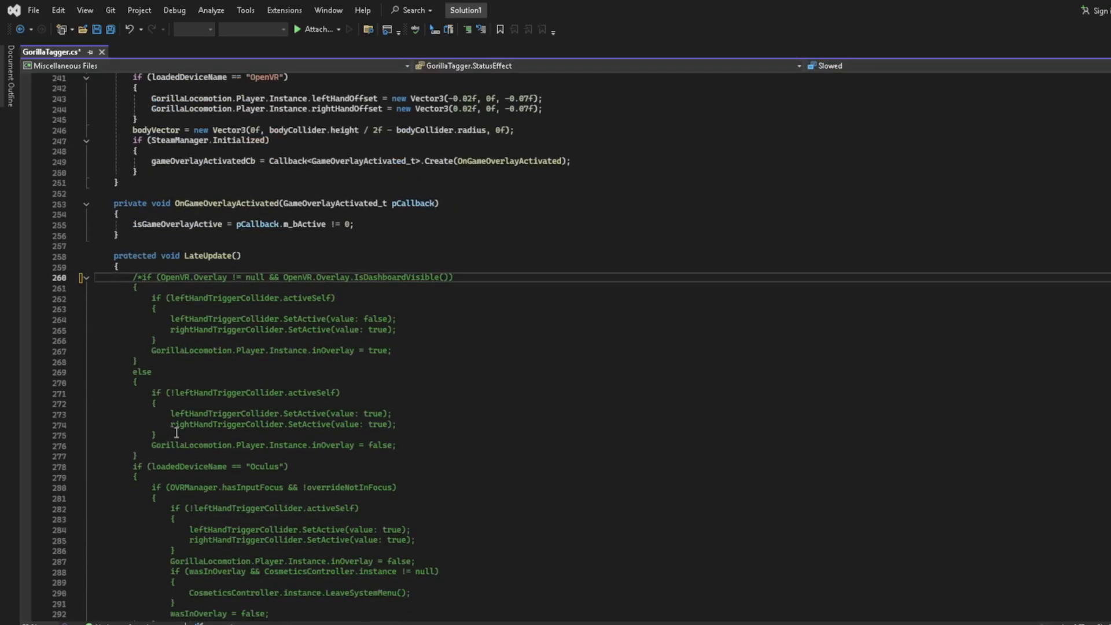
{"action": "left_click", "coordinate": [139, 456]}
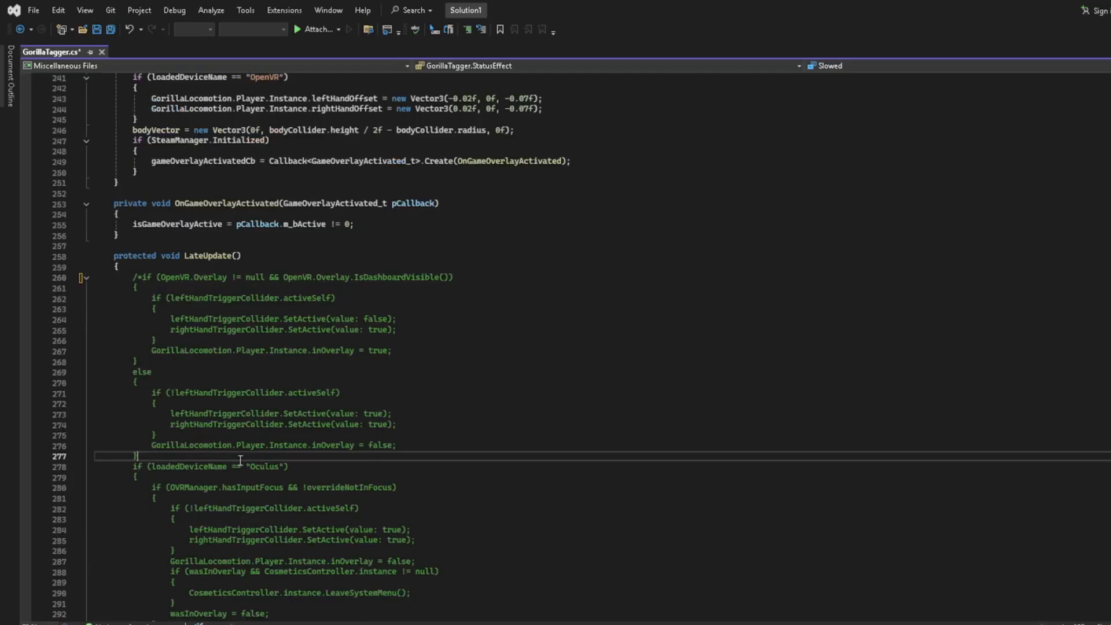
{"action": "type", "text": "*/"}
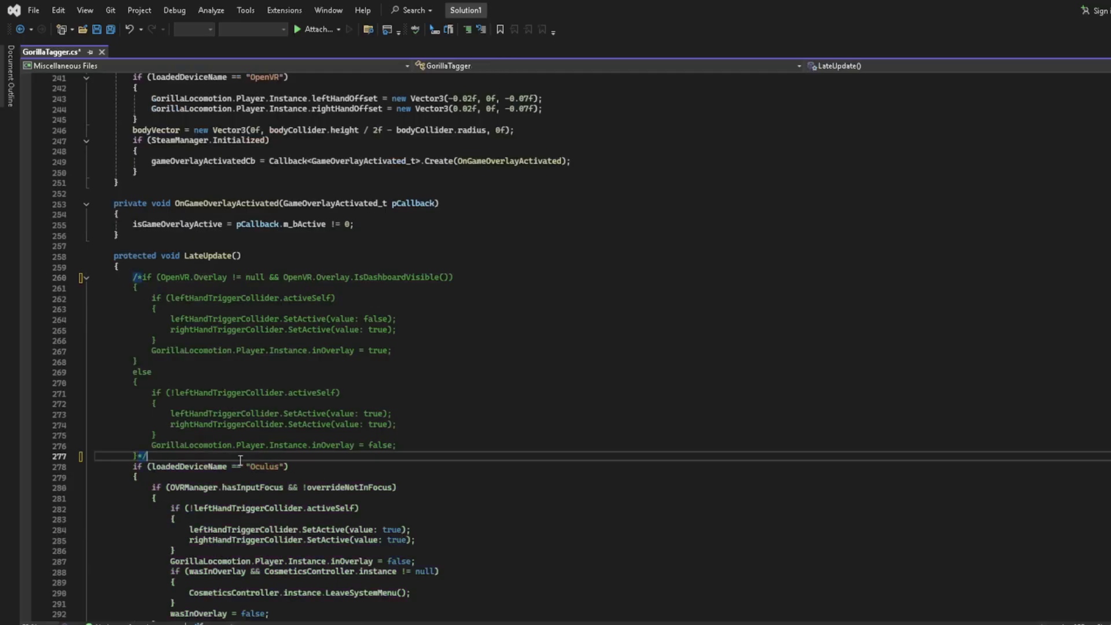
- Comment out the xrSubsystemIsActive if block on lines 309 to 329 of LateUpdate with /* and */
{"action": "scroll", "coordinate": [247, 441], "scroll_direction": "down", "scroll_amount": 5}
{"action": "scroll", "coordinate": [247, 441], "scroll_direction": "down", "scroll_amount": 4}
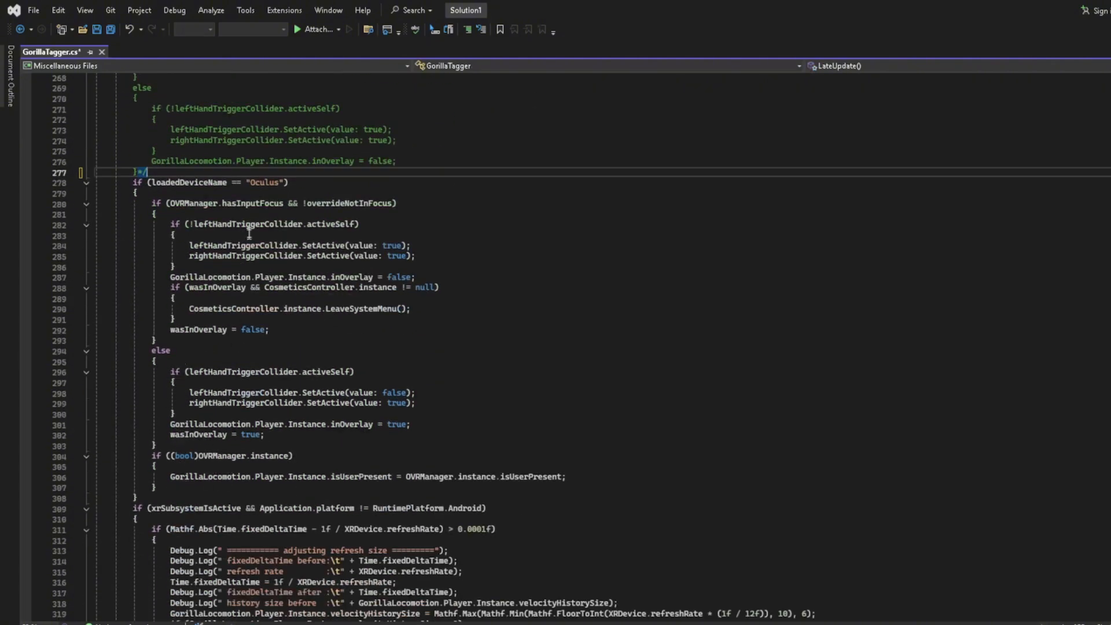
{"action": "left_click", "coordinate": [134, 507]}
{"action": "scroll", "coordinate": [245, 429], "scroll_direction": "down", "scroll_amount": 7}
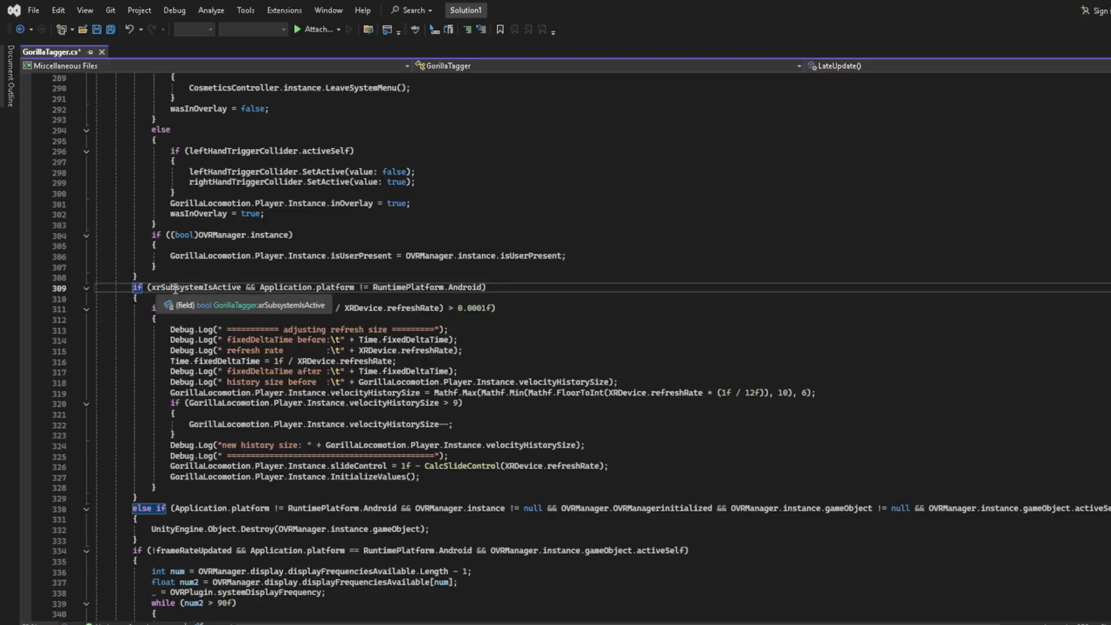
{"action": "type", "text": "/*"}
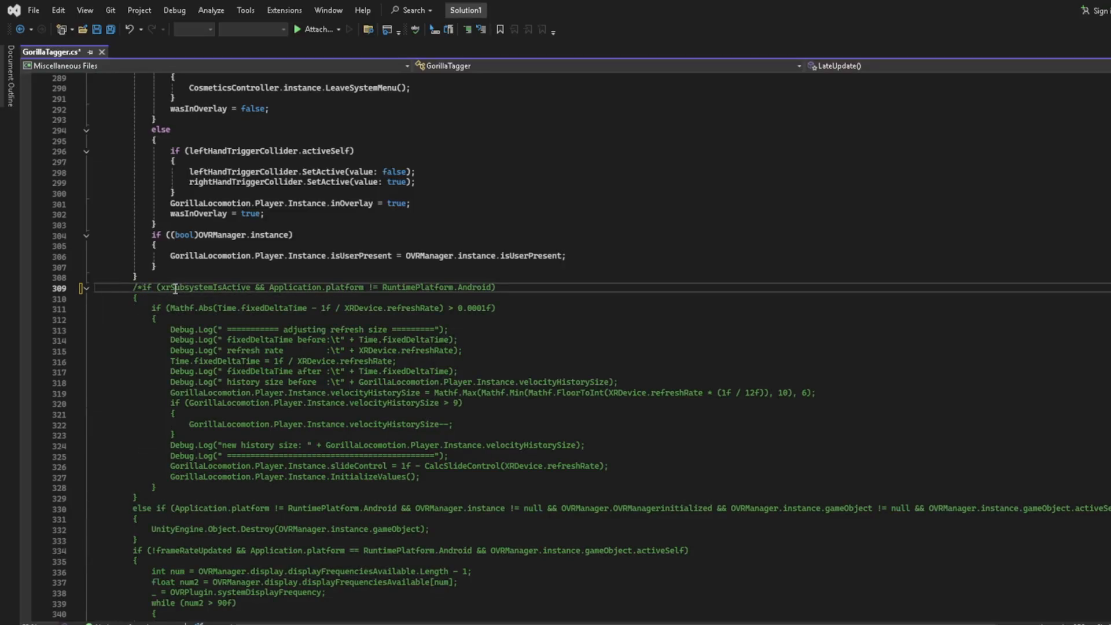
{"action": "left_click", "coordinate": [149, 501]}
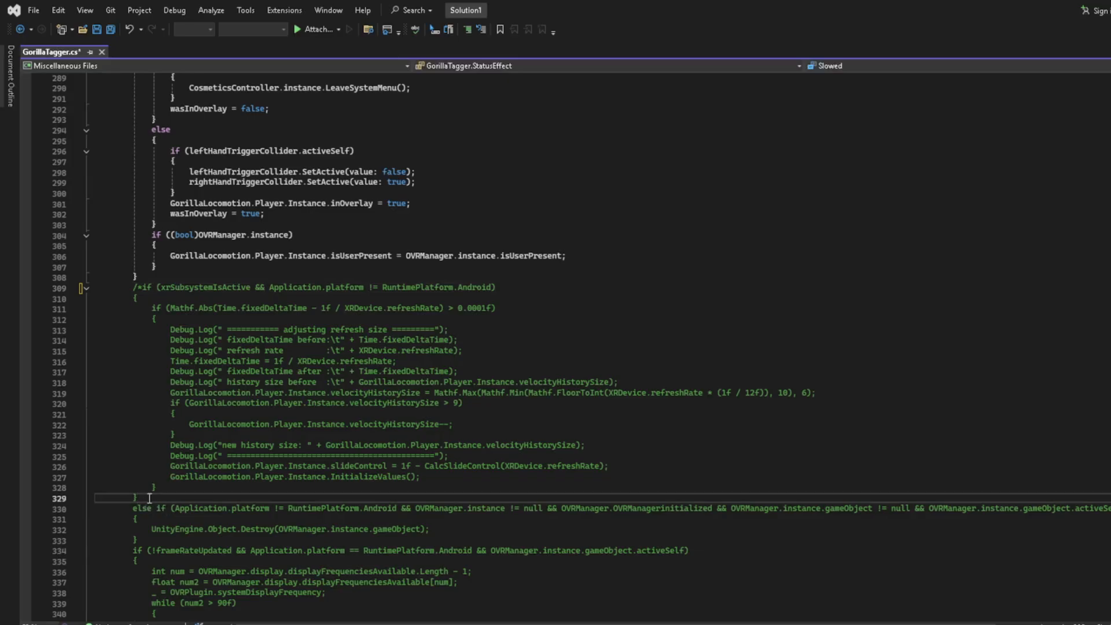
{"action": "type", "text": "*/"}
- Comment out the frameRateUpdated and !xrSubsystemIsActive if blocks on lines 334 to 387 with /* and */, and save GorillaTagger.cs
{"action": "scroll", "coordinate": [195, 507], "scroll_direction": "down", "scroll_amount": 4}
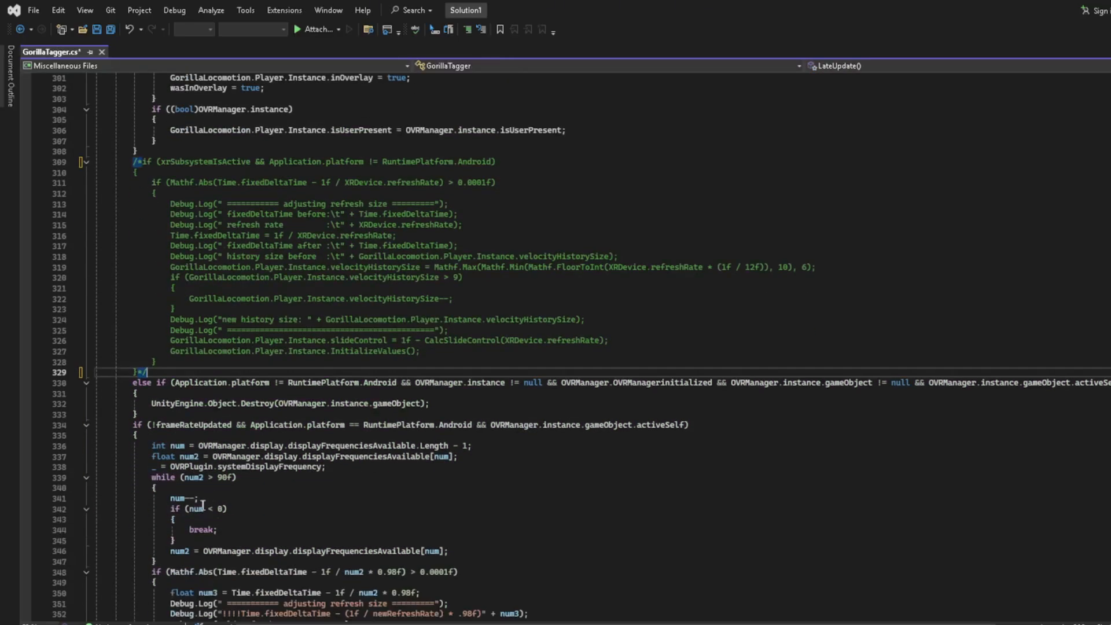
{"action": "left_click", "coordinate": [134, 425]}
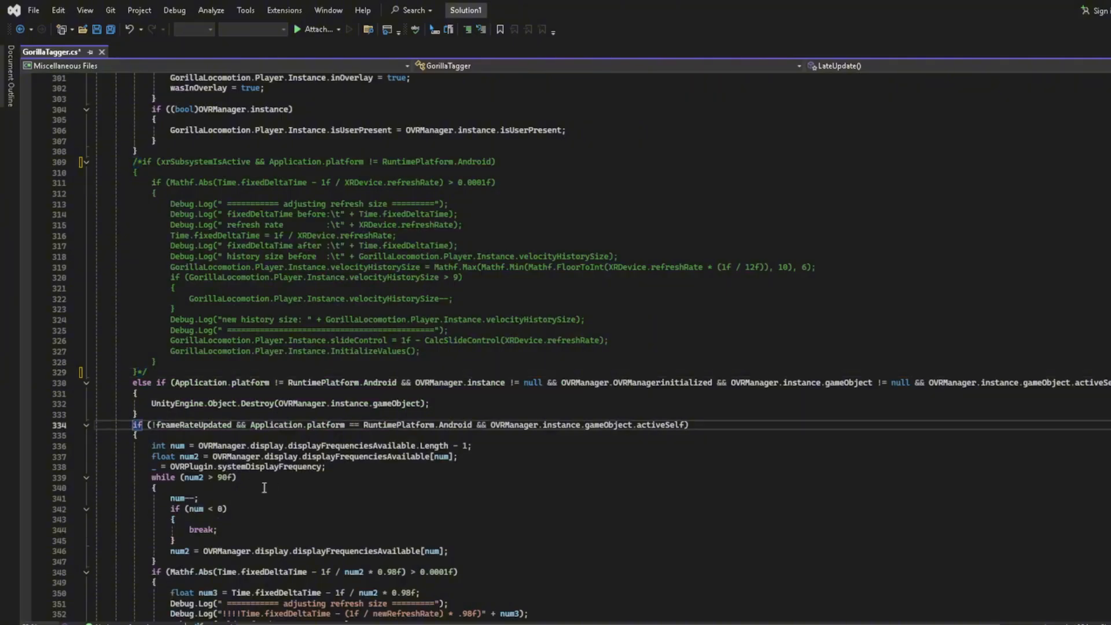
{"action": "type", "text": "/*"}
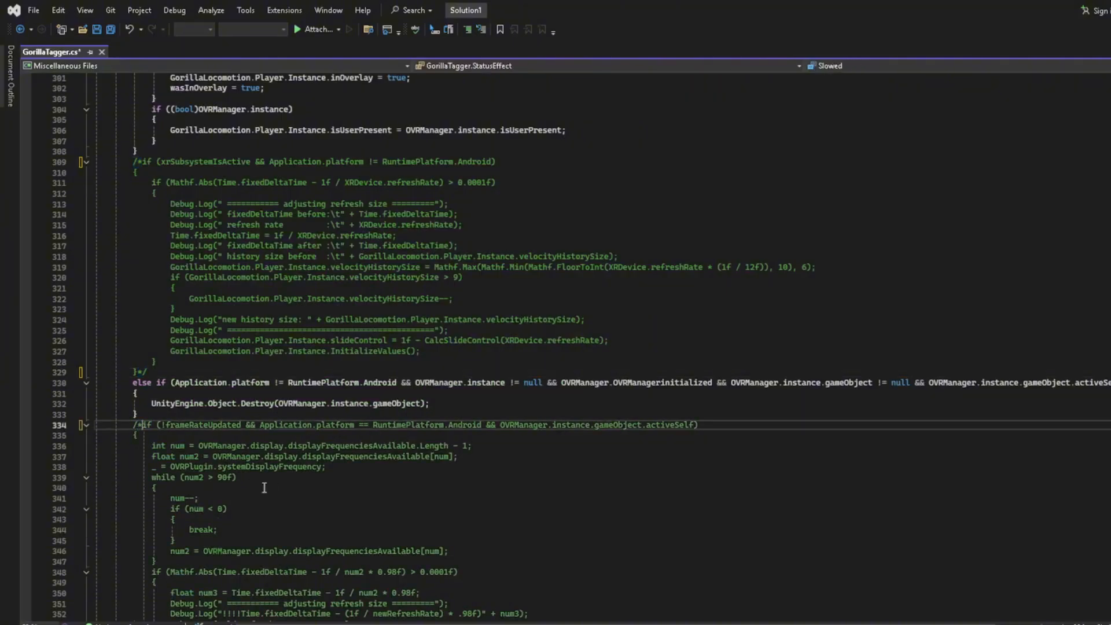
{"action": "scroll", "coordinate": [186, 427], "scroll_direction": "down", "scroll_amount": 3}
{"action": "scroll", "coordinate": [186, 427], "scroll_direction": "down", "scroll_amount": 9}
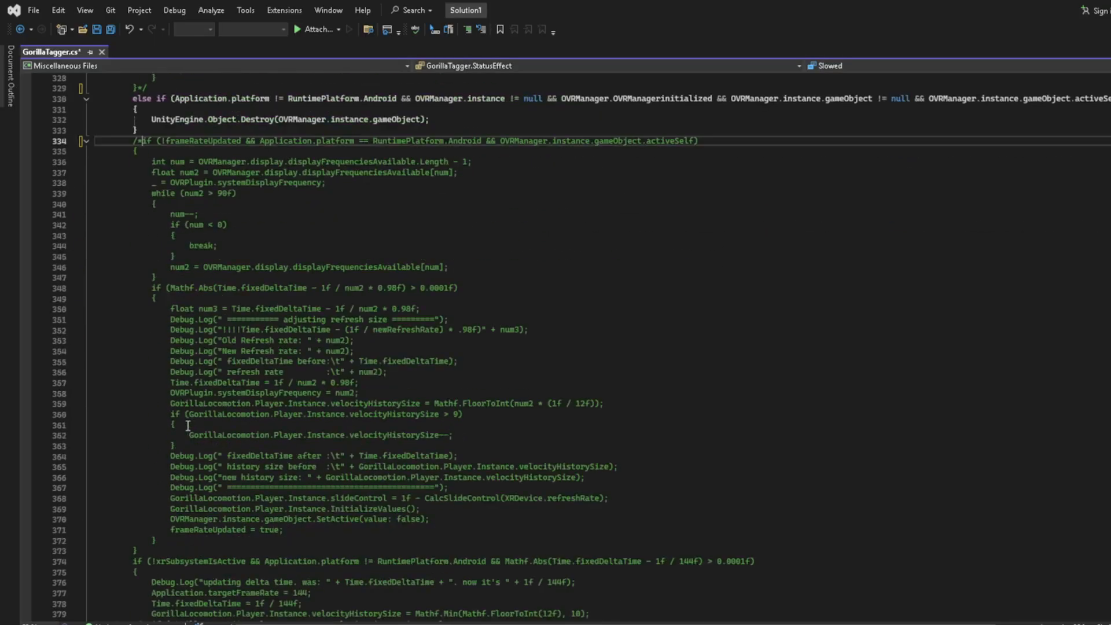
{"action": "scroll", "coordinate": [159, 458], "scroll_direction": "down", "scroll_amount": 3}
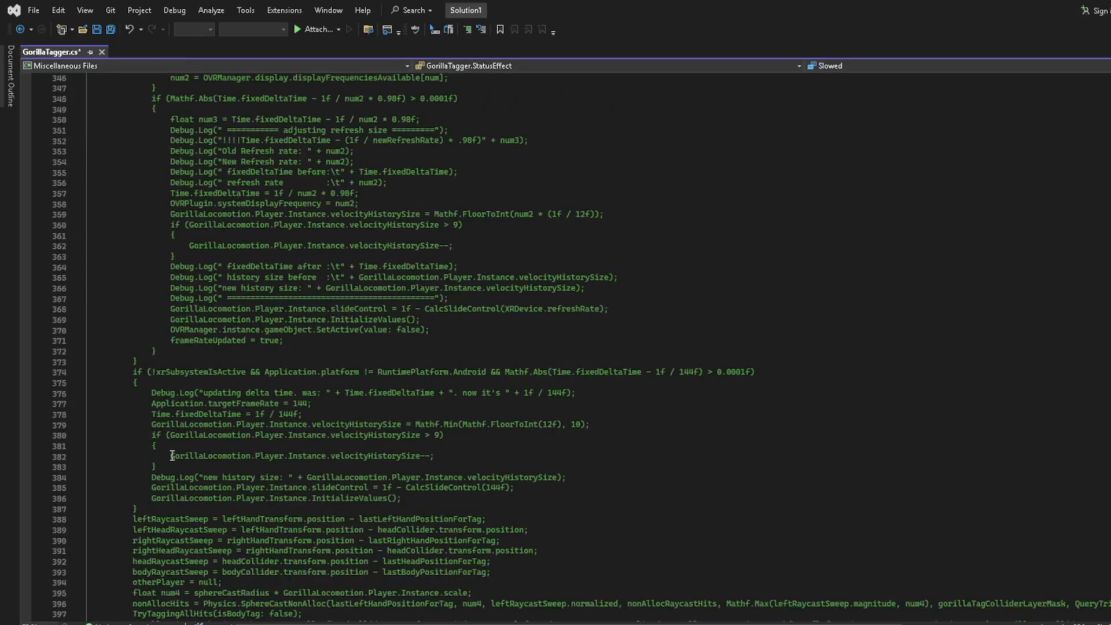
{"action": "left_click", "coordinate": [151, 509]}
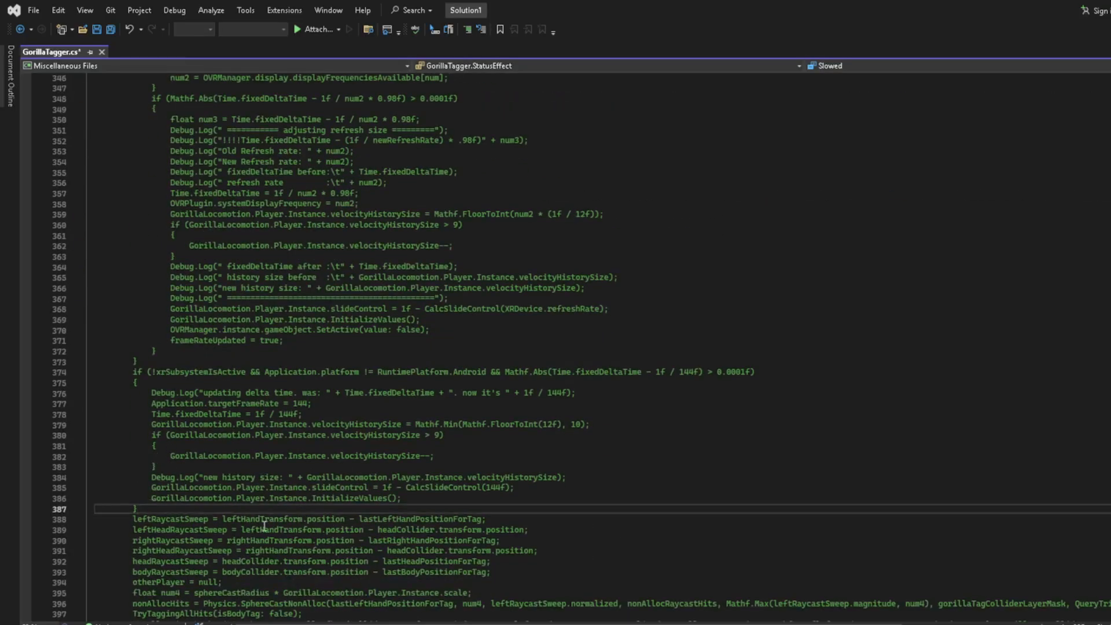
{"action": "type", "text": "*/"}
{"action": "key", "text": "ctrl+s"}
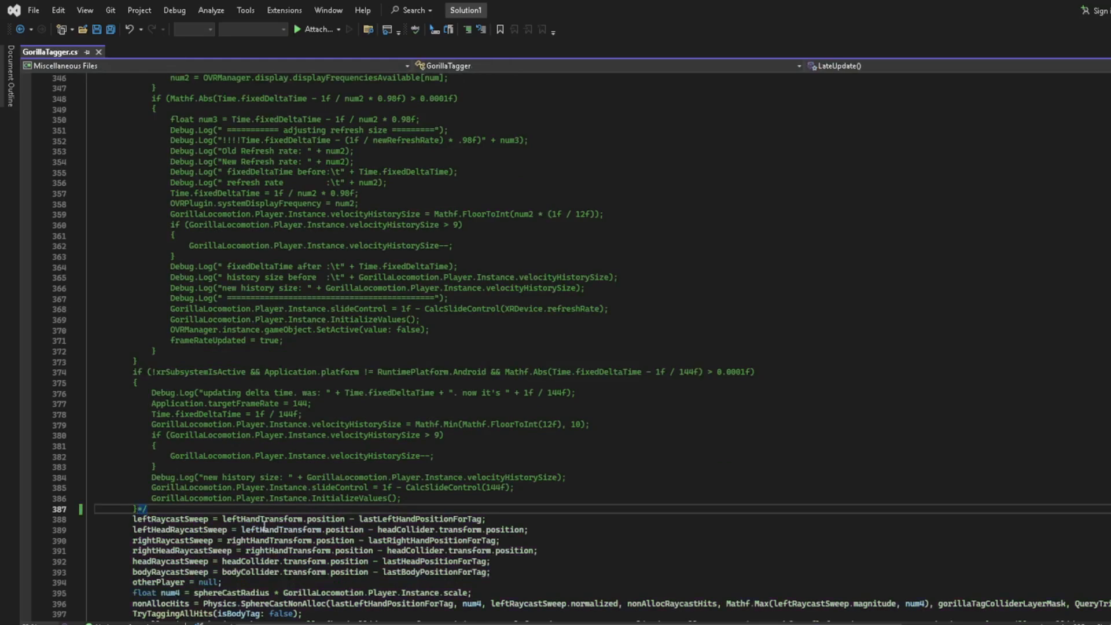
- Look over the commented-out blocks, return to Unity to let the scripts compile, and clear the console
{"action": "scroll", "coordinate": [275, 523], "scroll_direction": "down", "scroll_amount": 5}
{"action": "scroll", "coordinate": [274, 523], "scroll_direction": "up", "scroll_amount": 13}
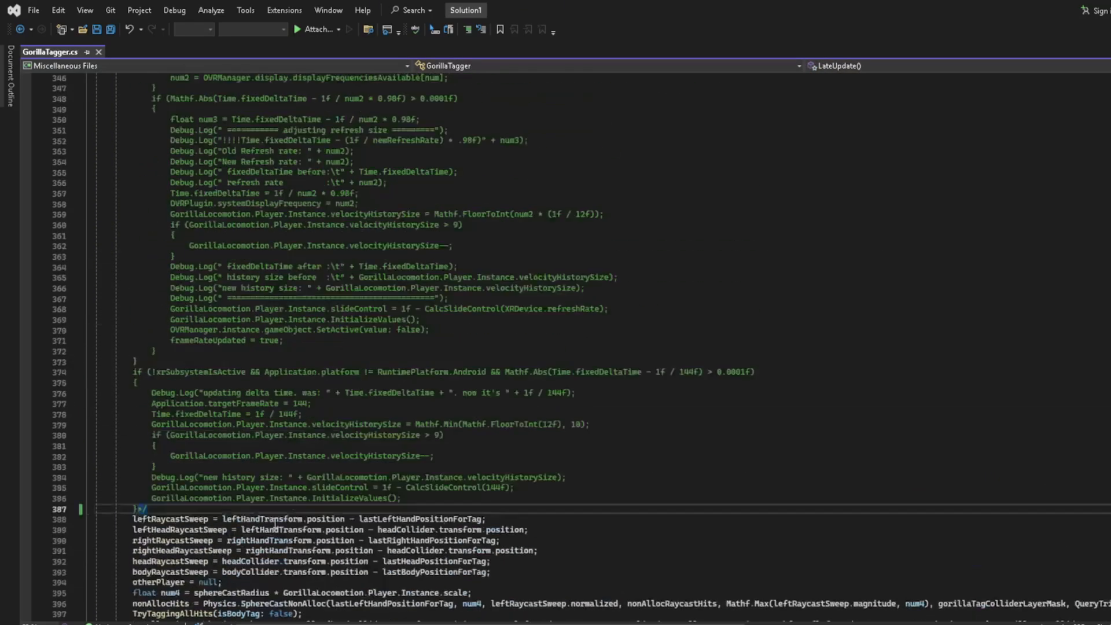
{"action": "scroll", "coordinate": [275, 523], "scroll_direction": "up", "scroll_amount": 4}
{"action": "mouse_move", "coordinate": [808, 623]}
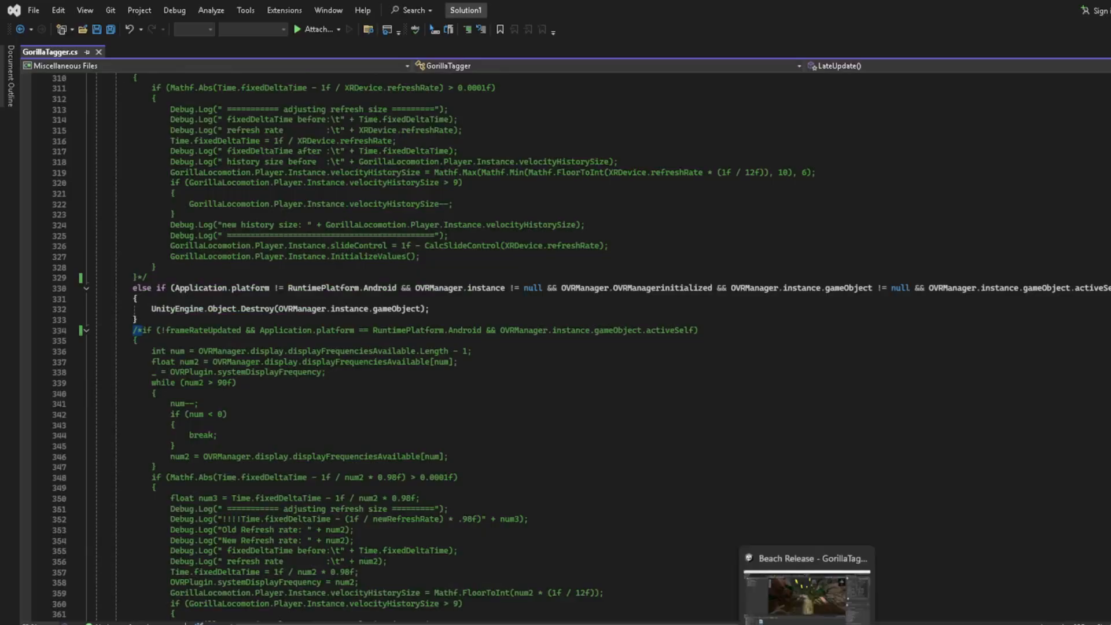
{"action": "left_click", "coordinate": [808, 599]}
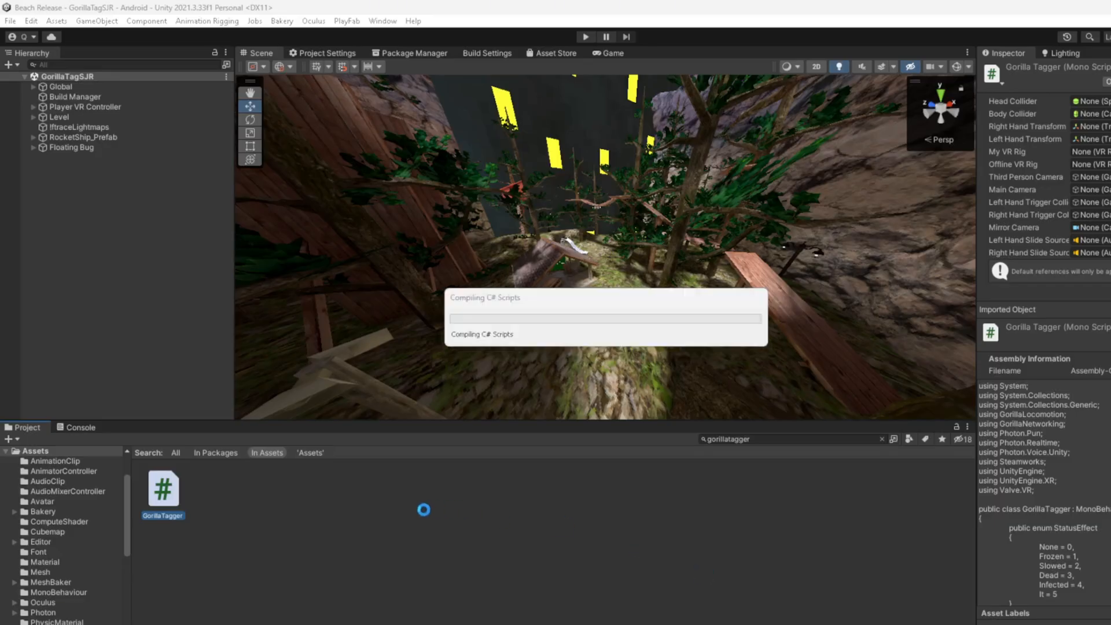
{"action": "mouse_move", "coordinate": [863, 623]}
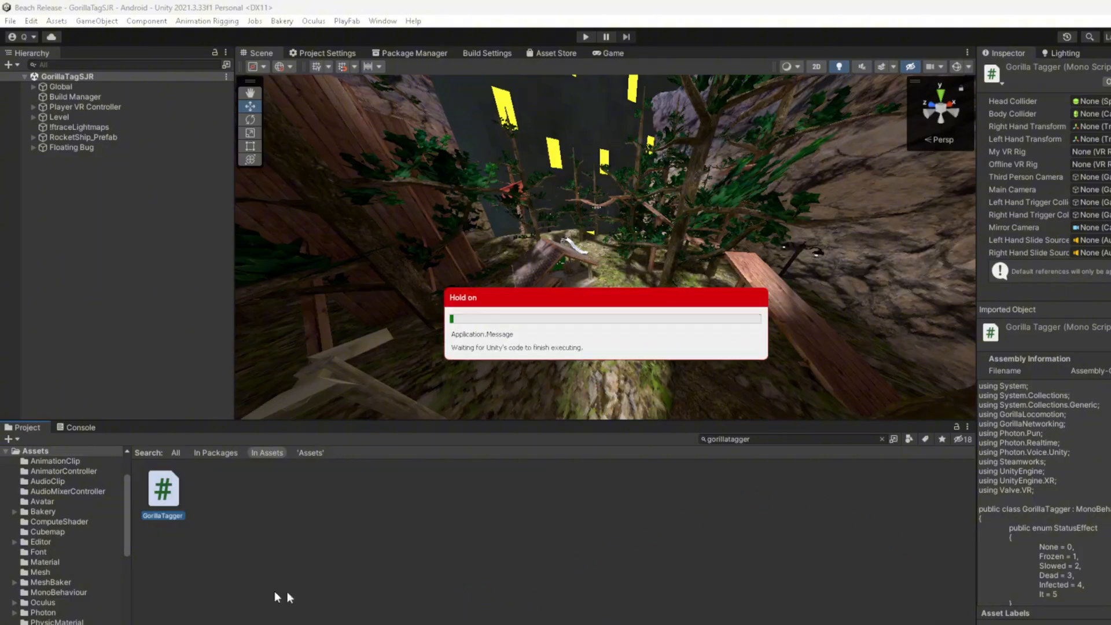
{"action": "left_click", "coordinate": [80, 427]}
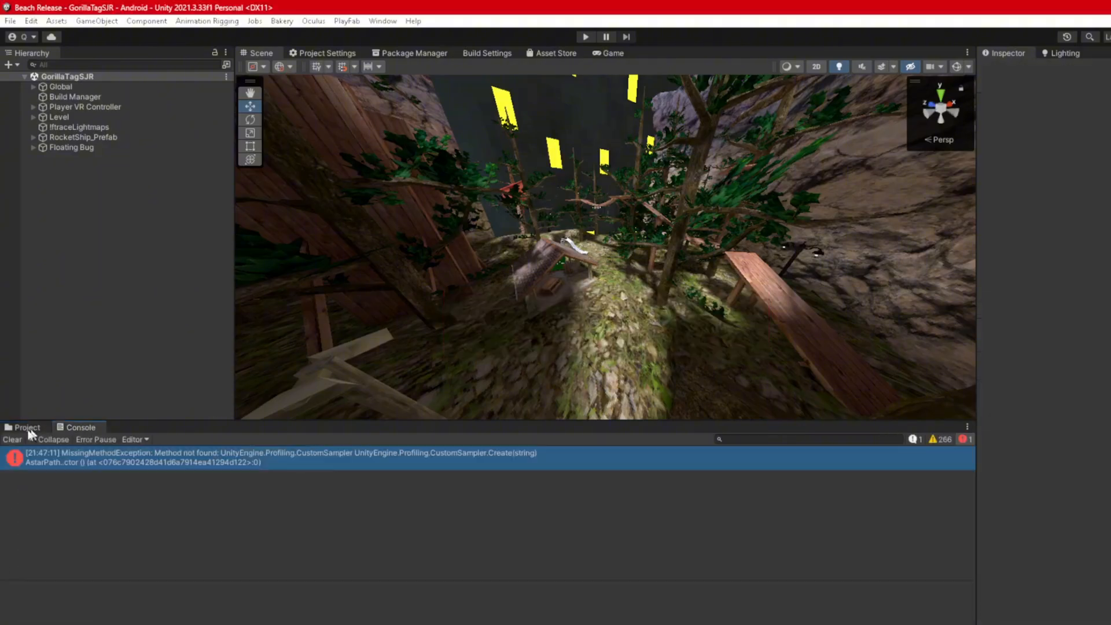
{"action": "left_click", "coordinate": [16, 438]}
- Search the project assets for vrrig and open the VRRig script to check its using directives
{"action": "left_click", "coordinate": [18, 429]}
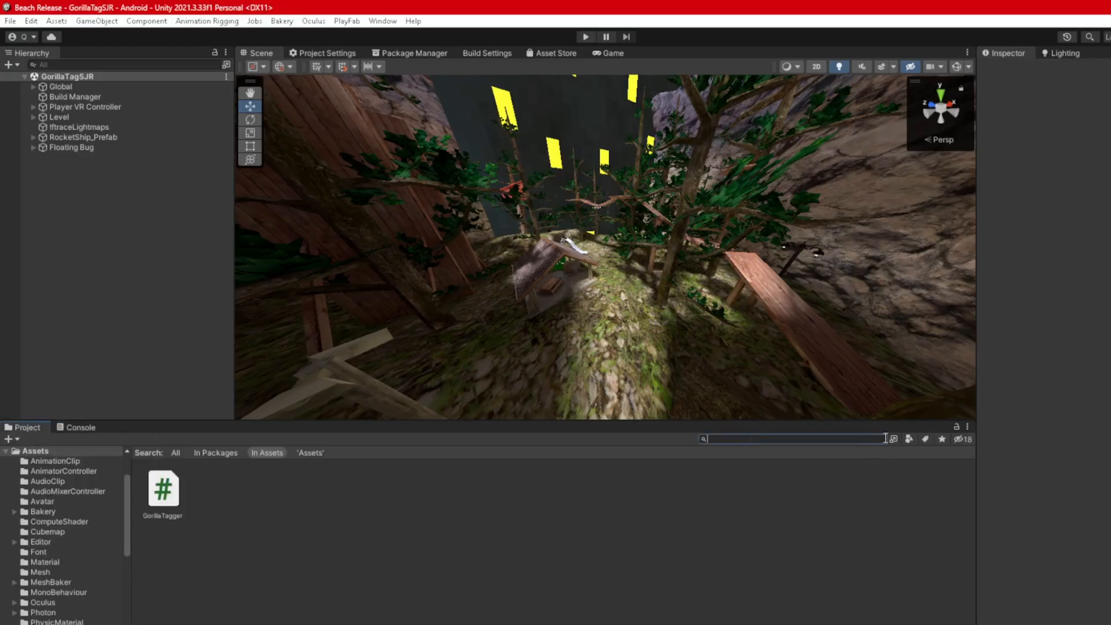
{"action": "type", "text": "vrrig"}
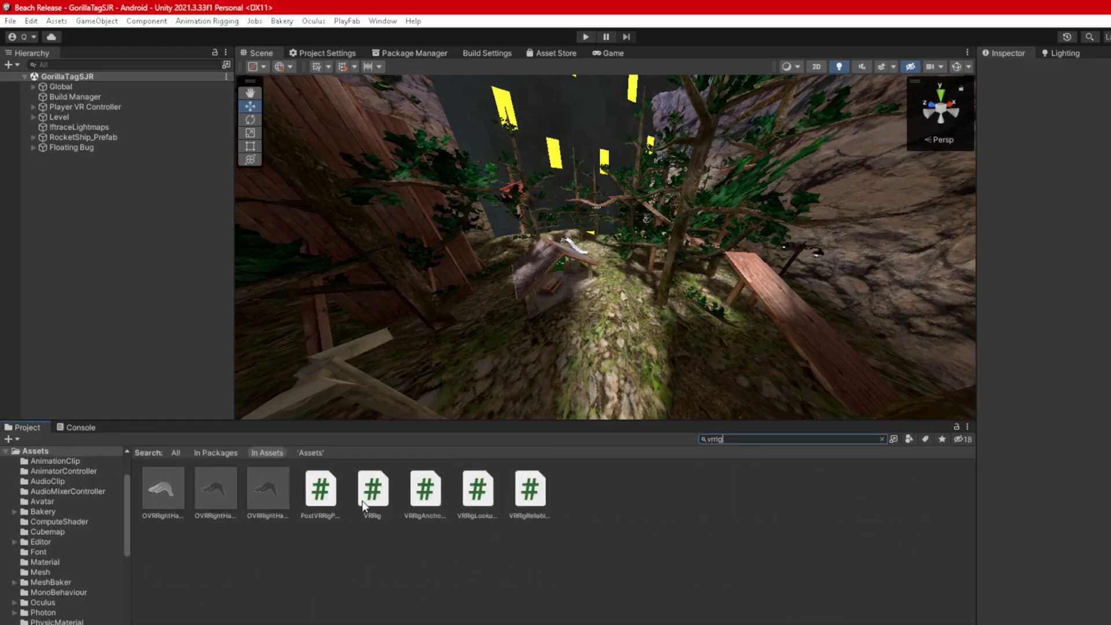
{"action": "double_click", "coordinate": [373, 498]}
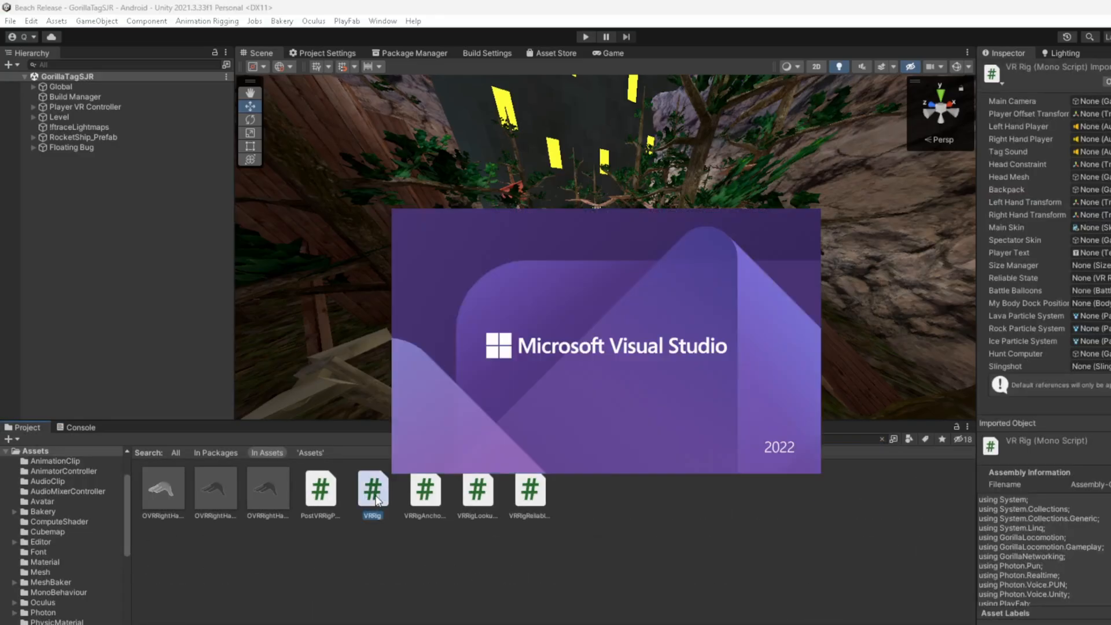
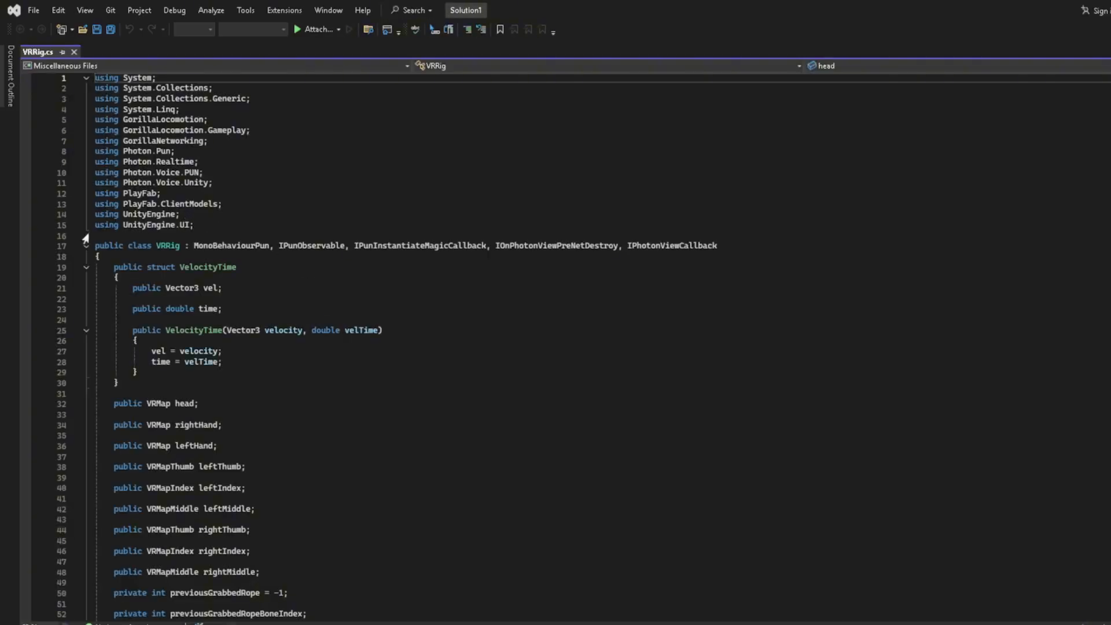
{"action": "left_click", "coordinate": [209, 226]}
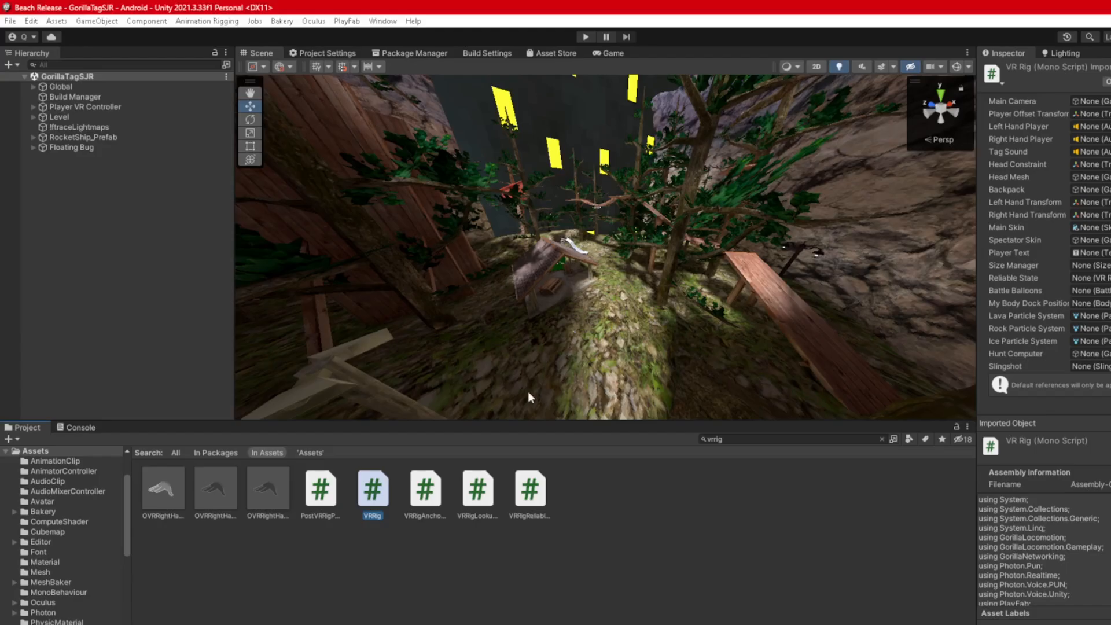
- Return to Unity, clear the asset search, and examine the gorilla player model inside the wooden tunnel of the scene
{"action": "left_click", "coordinate": [640, 549]}
{"action": "left_click_drag", "start_coordinate": [590, 349], "coordinate": [620, 382], "text": "alt"}
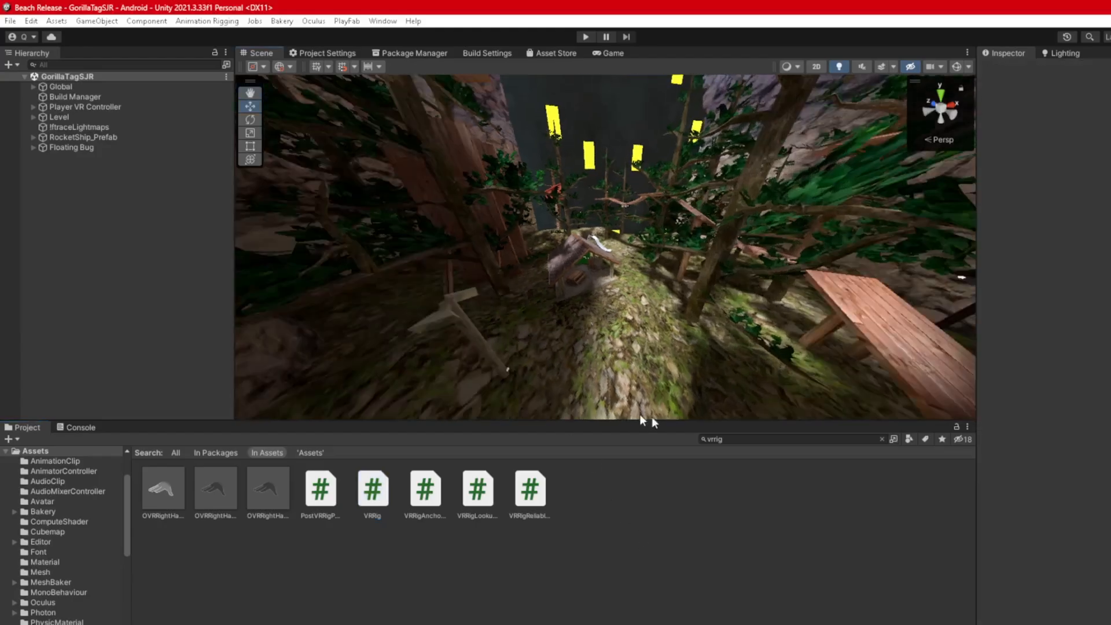
{"action": "left_click", "coordinate": [883, 439]}
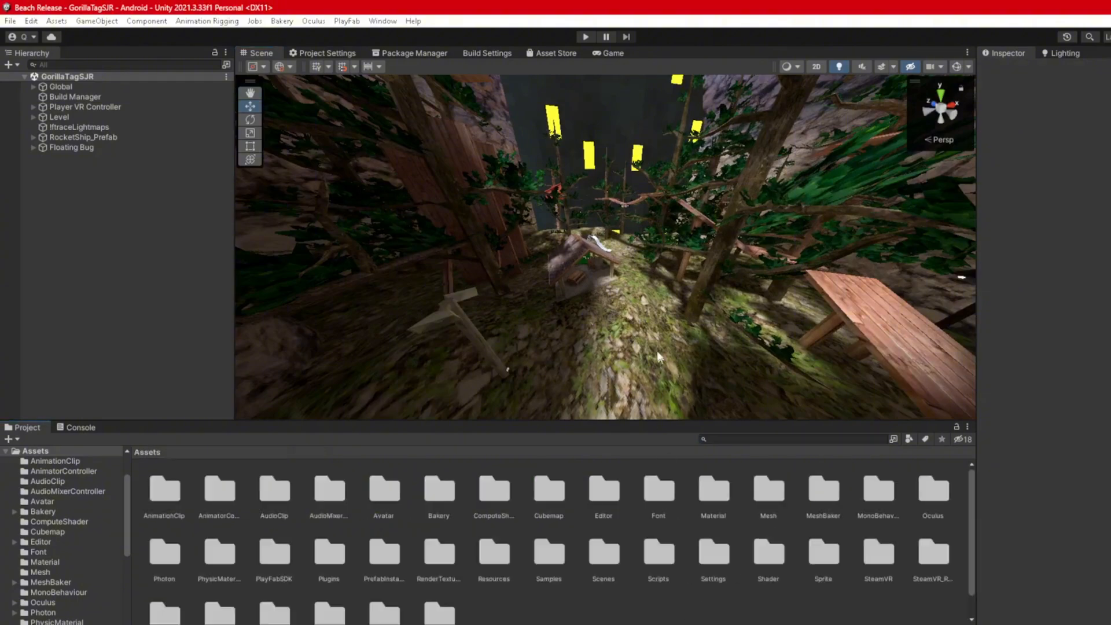
{"action": "left_click_drag", "start_coordinate": [658, 351], "coordinate": [607, 277], "text": "alt"}
{"action": "key", "text": "s"}
{"action": "right_click_drag", "start_coordinate": [607, 276], "coordinate": [609, 242]}
{"action": "key", "text": "w"}
{"action": "key", "text": "s"}
{"action": "scroll", "coordinate": [635, 548], "scroll_direction": "down", "scroll_amount": 1}
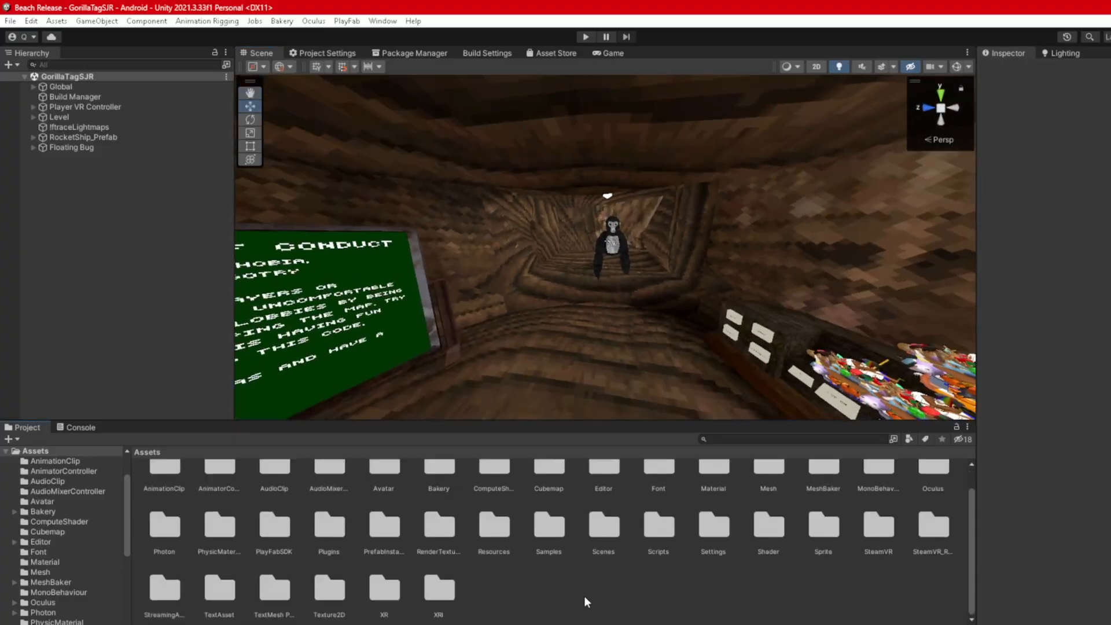
{"action": "scroll", "coordinate": [585, 600], "scroll_direction": "up", "scroll_amount": 1}
{"action": "scroll", "coordinate": [585, 599], "scroll_direction": "down", "scroll_amount": 1}
{"action": "scroll", "coordinate": [585, 599], "scroll_direction": "up", "scroll_amount": 1}
{"action": "right_click_drag", "start_coordinate": [753, 272], "coordinate": [600, 225]}
{"action": "key", "text": "w"}
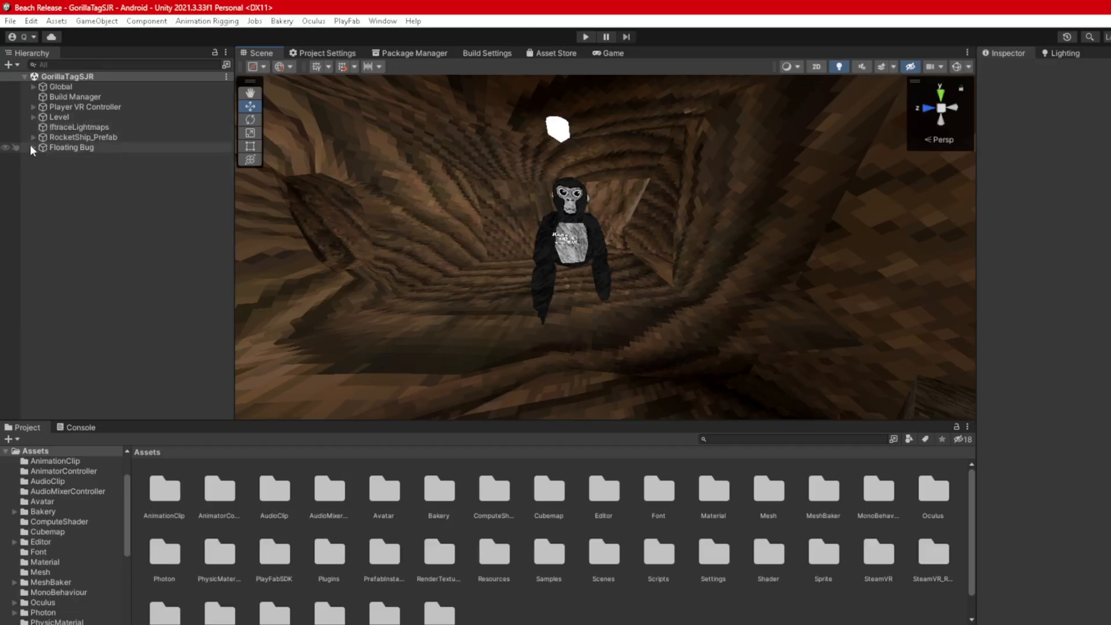
- Expand Player VR Controller down to TurnParent's children and assign the XRRig script to the controller's missing script component
{"action": "left_click", "coordinate": [33, 107]}
{"action": "left_click", "coordinate": [40, 178]}
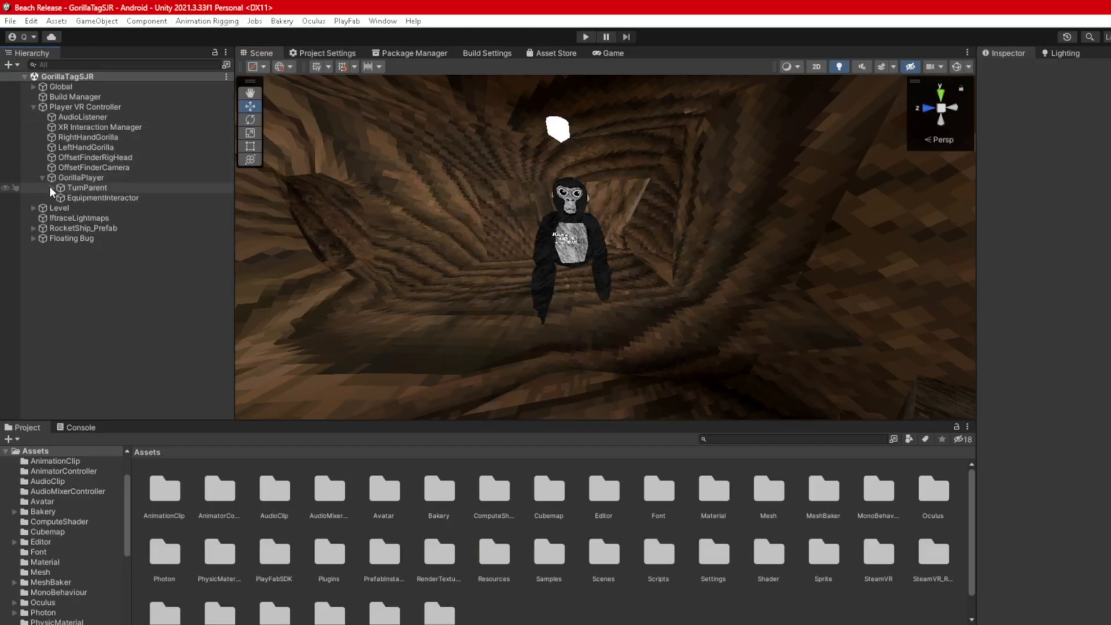
{"action": "left_click", "coordinate": [51, 188]}
{"action": "left_click", "coordinate": [89, 108]}
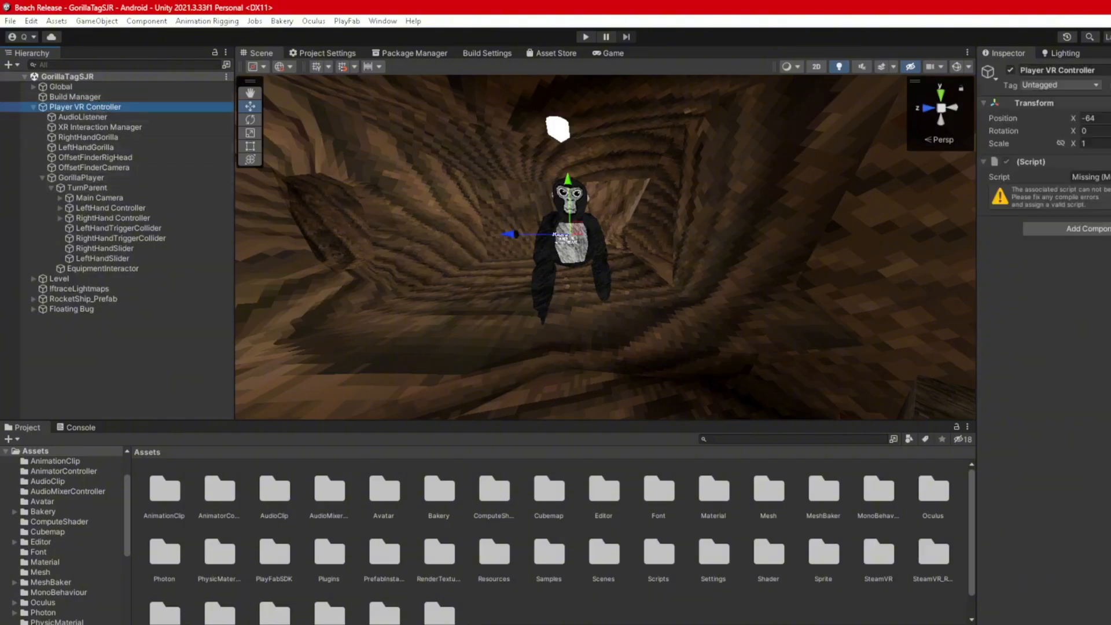
{"action": "left_click", "coordinate": [1110, 177]}
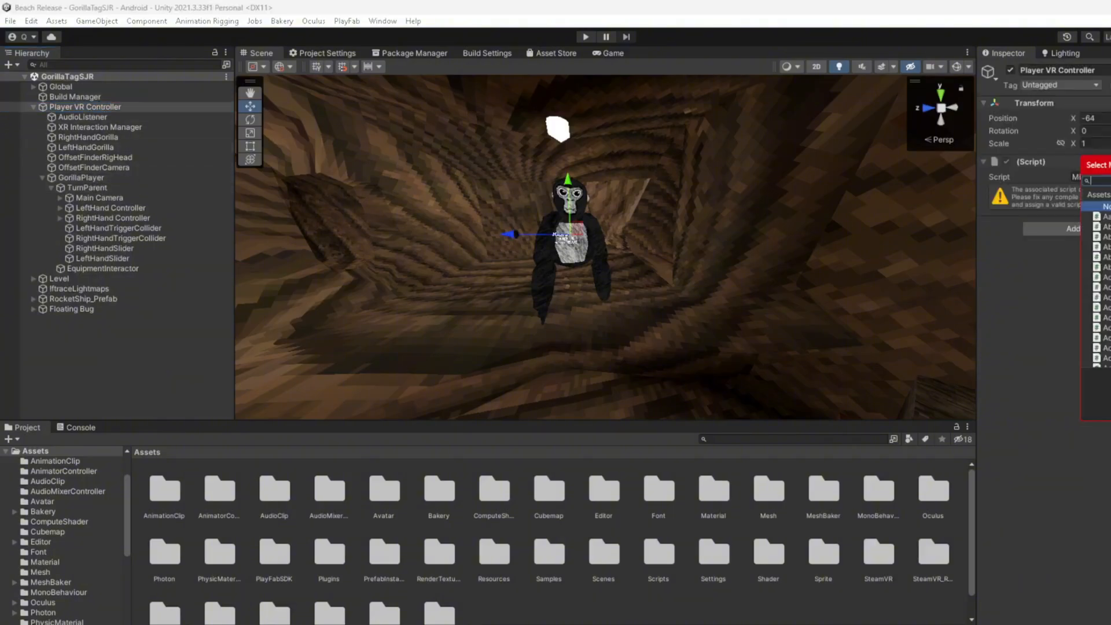
{"action": "type", "text": "xri"}
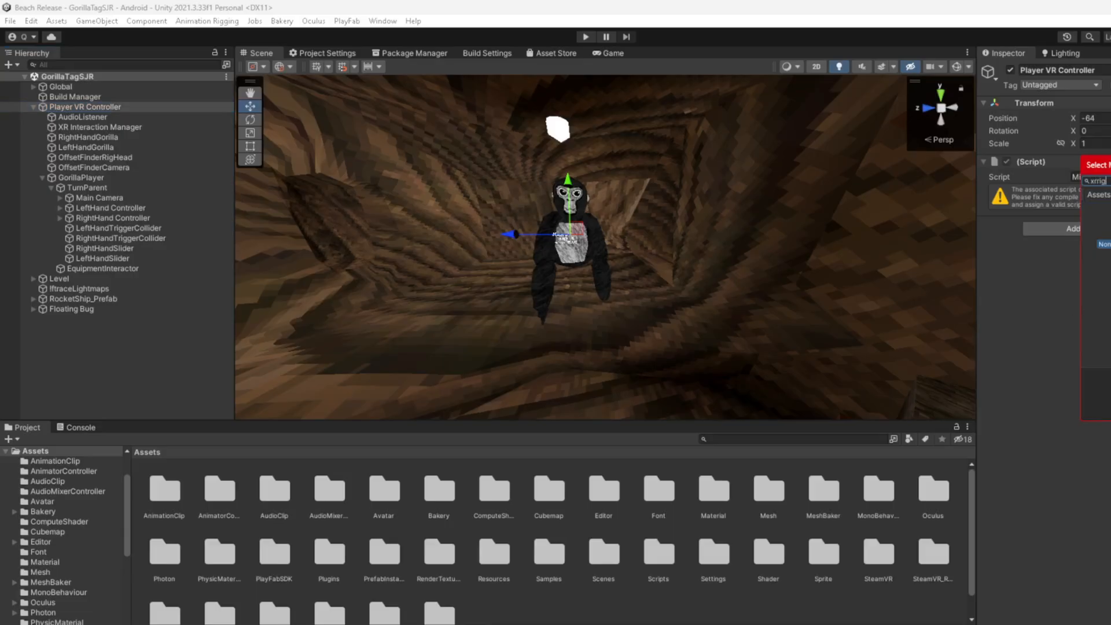
{"action": "double_click", "coordinate": [1106, 217]}
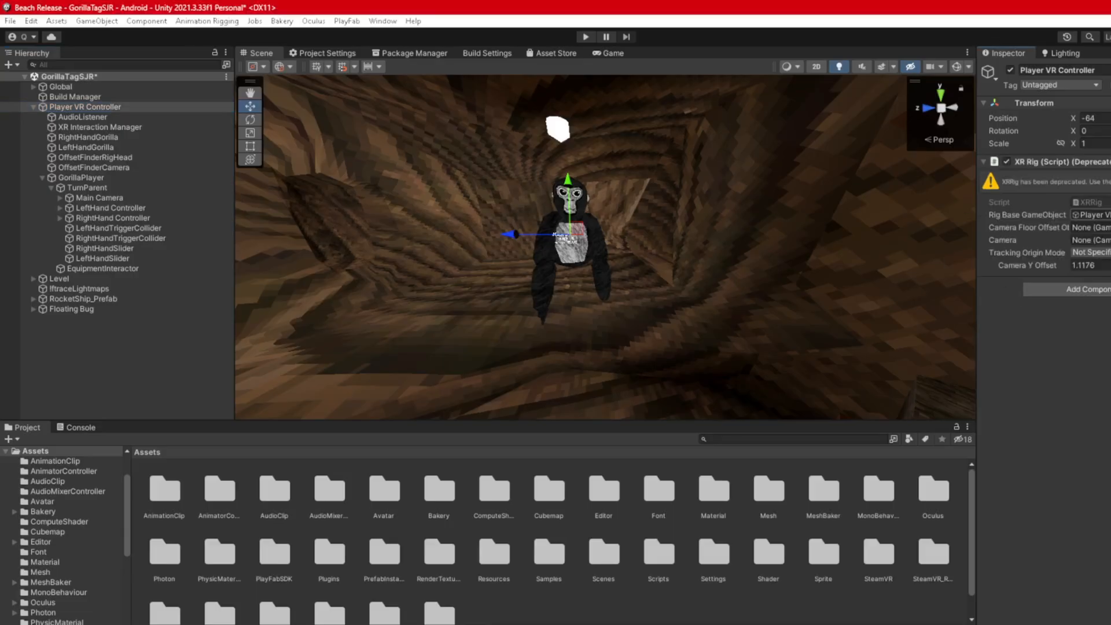
- Set the XR Rig's Camera Floor Offset Object to GorillaPlayer, its Camera to Main Camera, and its Tracking Origin Mode to Floor
{"action": "left_click_drag", "start_coordinate": [76, 179], "coordinate": [1088, 227]}
{"action": "left_click_drag", "start_coordinate": [96, 196], "coordinate": [1093, 245]}
{"action": "left_click", "coordinate": [1092, 252]}
{"action": "left_click", "coordinate": [1088, 290]}
- Assign the XRInteractionManager script to the missing script component on the XR Interaction Manager object
{"action": "left_click", "coordinate": [99, 127]}
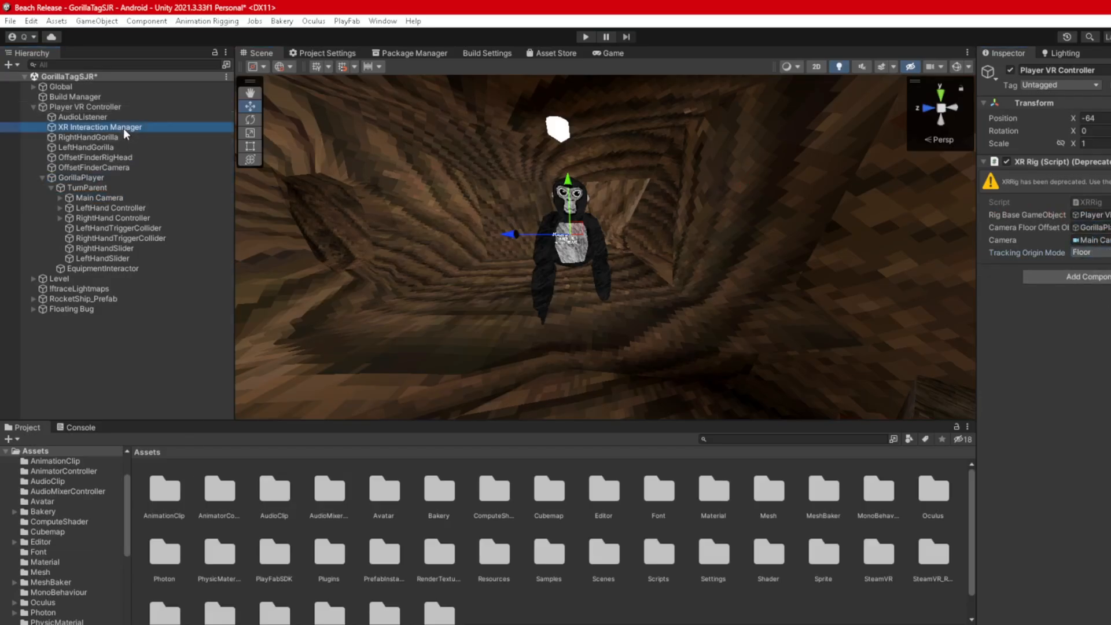
{"action": "left_click", "coordinate": [1103, 177]}
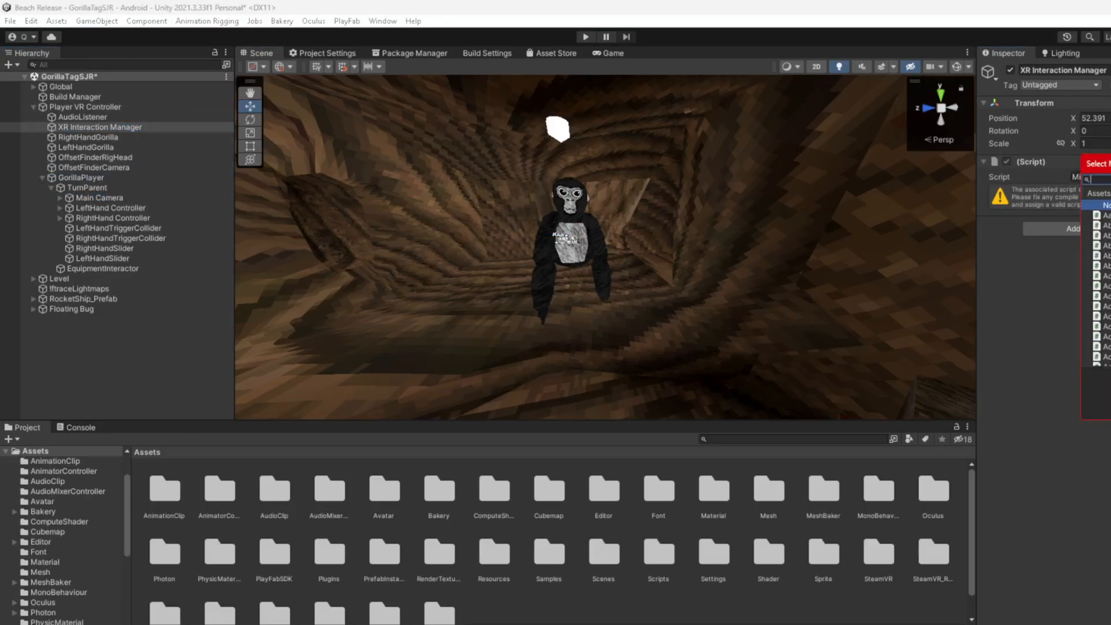
{"action": "type", "text": "xrint"}
{"action": "type", "text": "ionm"}
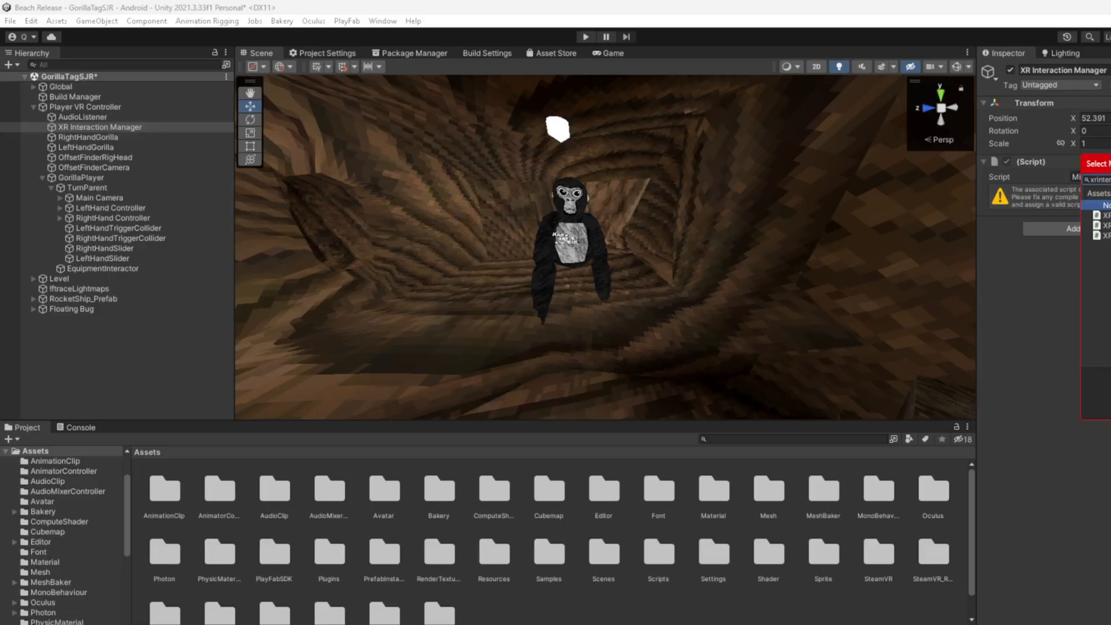
{"action": "key", "text": "Escape"}
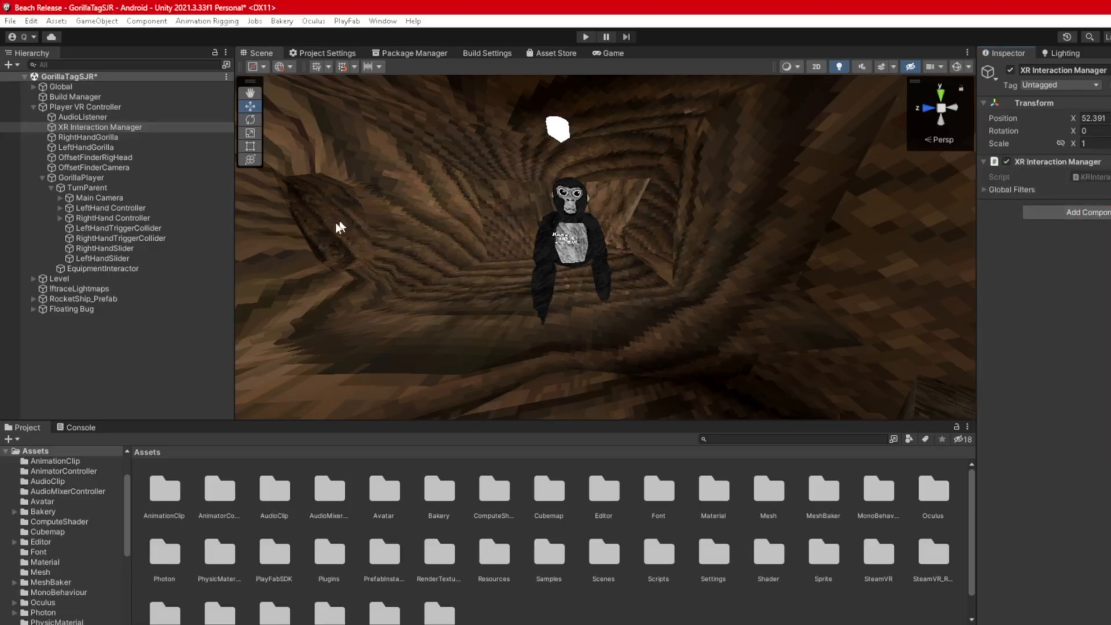
- Assign the Locomotion System script to GorillaPlayer's missing script component and inspect the choices for its XR Origin reference
{"action": "left_click", "coordinate": [81, 177]}
{"action": "left_click", "coordinate": [1057, 164]}
{"action": "left_click", "coordinate": [1046, 175]}
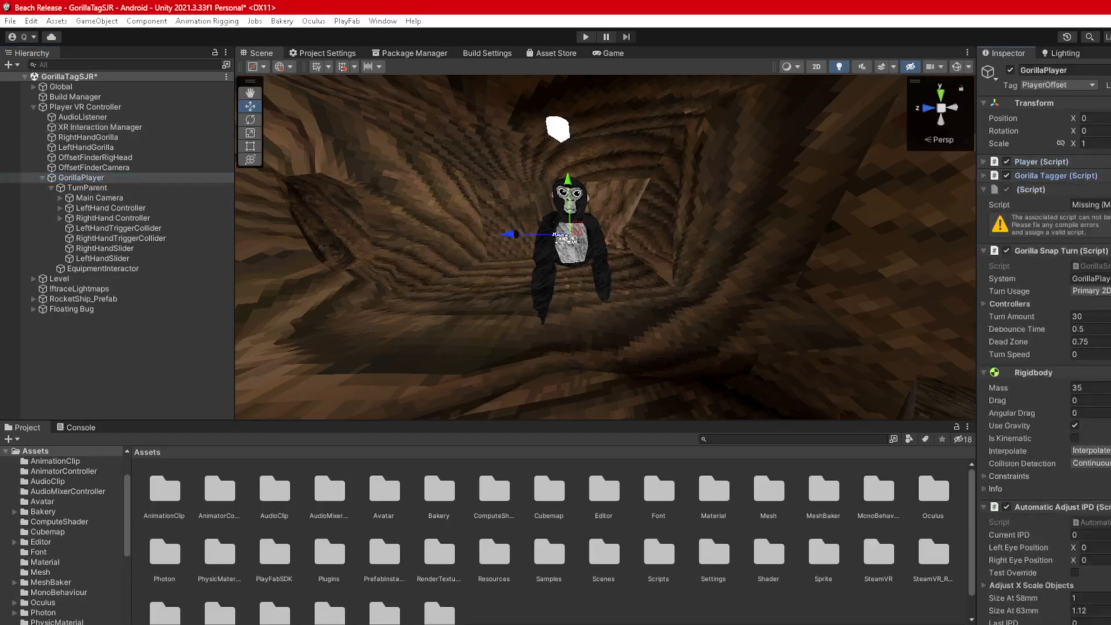
{"action": "left_click", "coordinate": [1110, 205]}
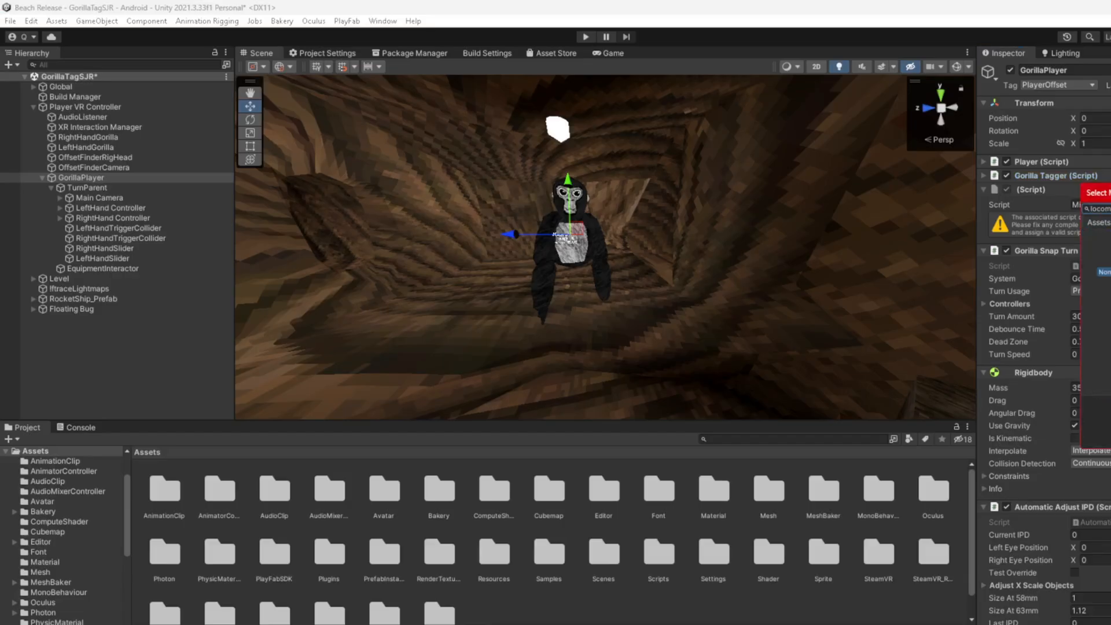
{"action": "double_click", "coordinate": [1106, 245]}
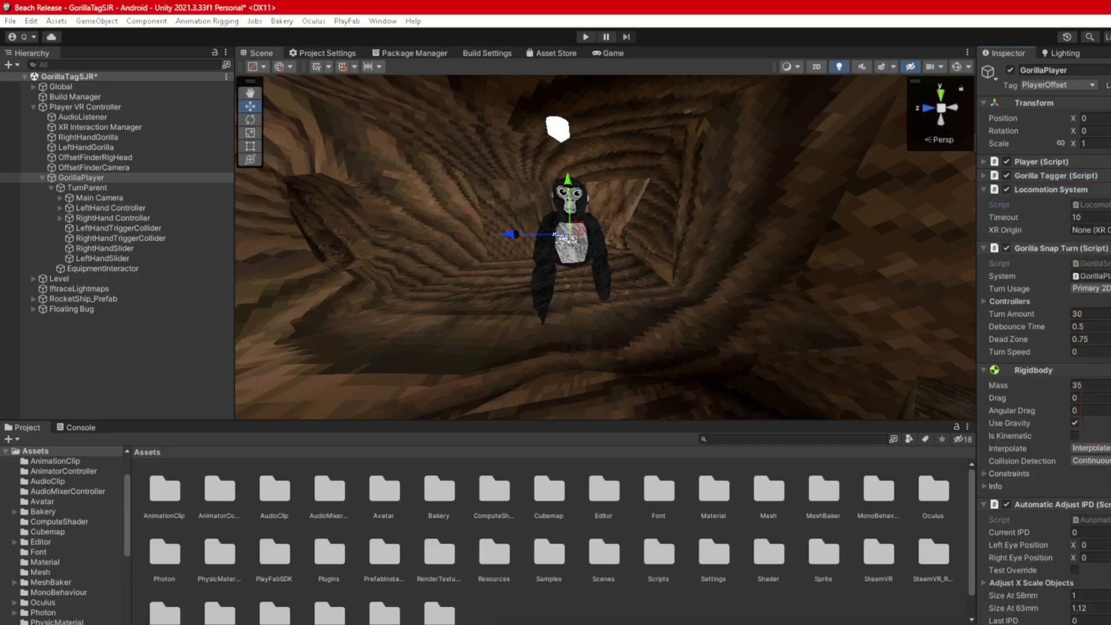
{"action": "left_click", "coordinate": [1110, 230]}
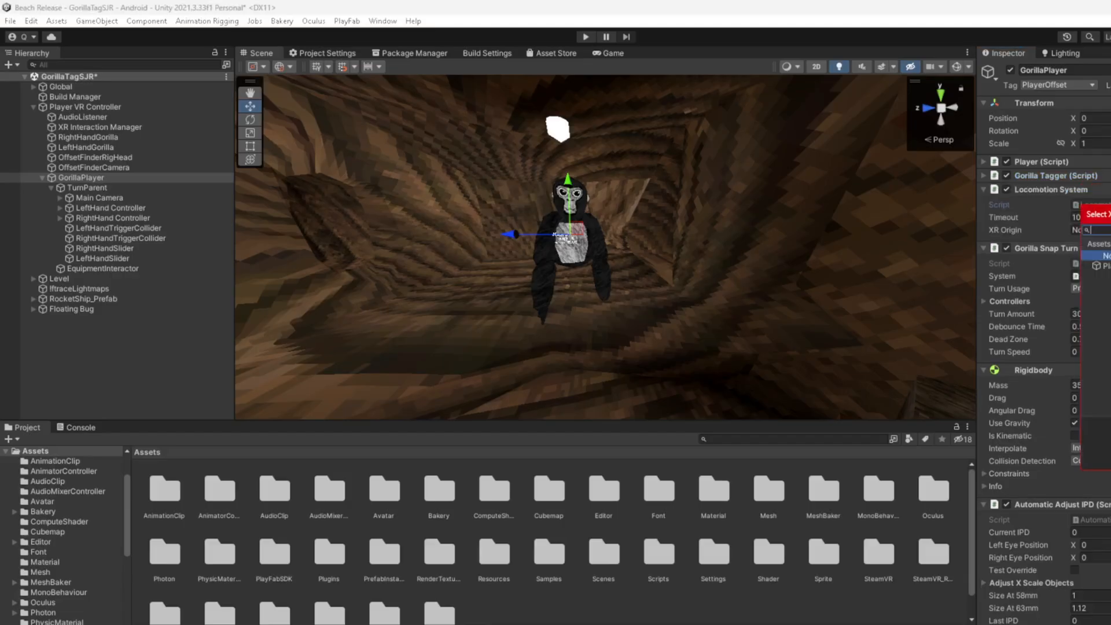
{"action": "key", "text": "Escape"}
- Collapse GorillaPlayer's components from Locomotion System through FPS Controller to check for any remaining missing scripts
{"action": "left_click", "coordinate": [1068, 190]}
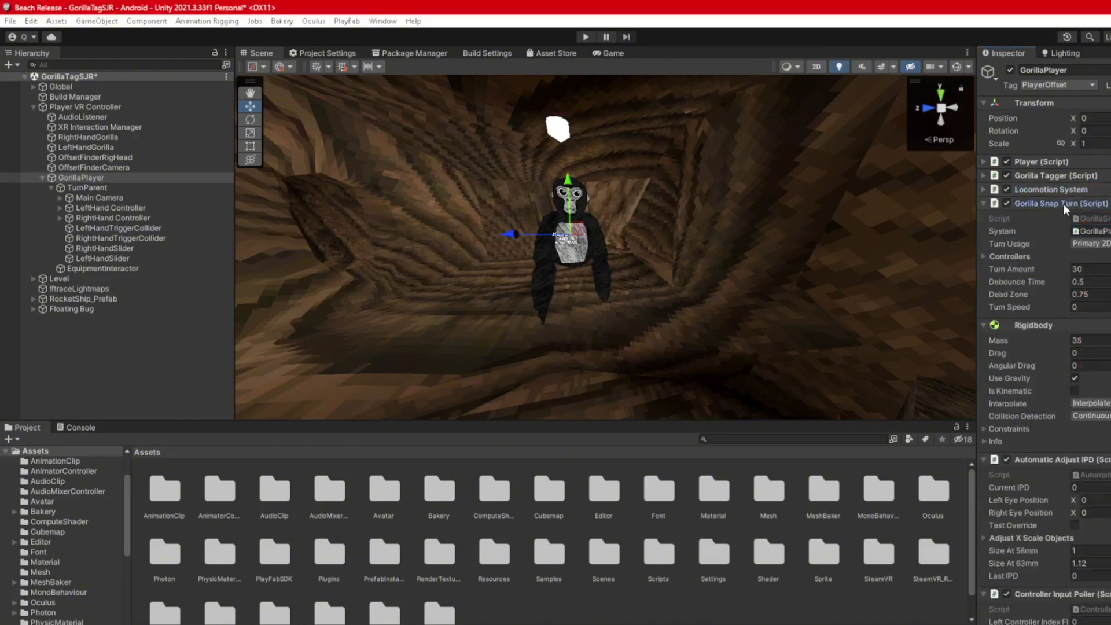
{"action": "left_click", "coordinate": [1064, 204]}
{"action": "left_click", "coordinate": [1056, 219]}
{"action": "left_click", "coordinate": [1057, 231]}
{"action": "left_click", "coordinate": [1051, 246]}
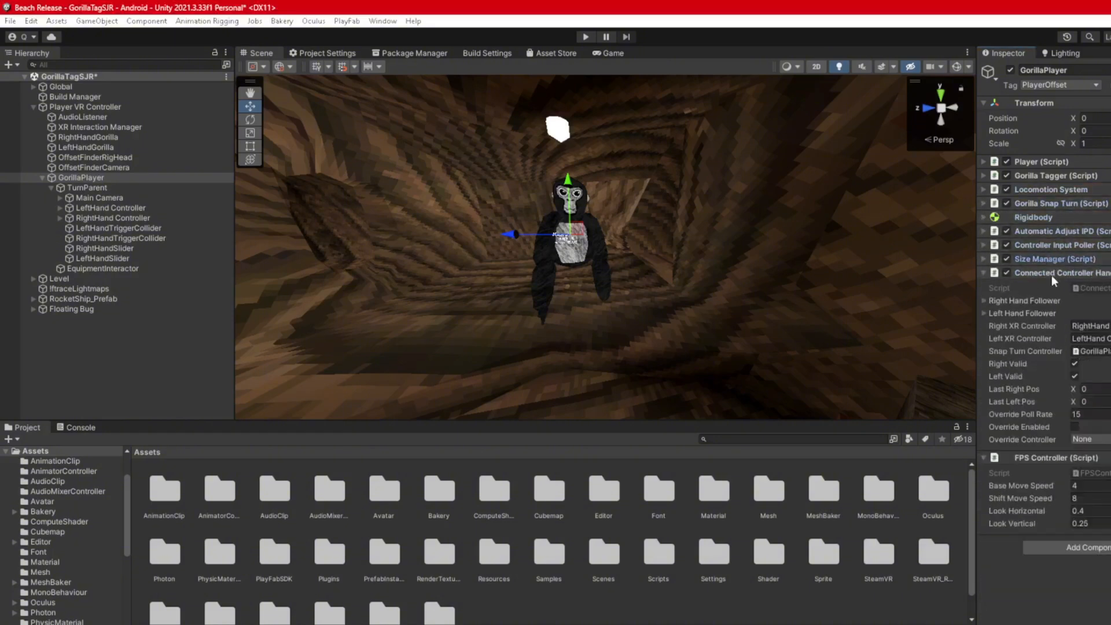
{"action": "left_click", "coordinate": [1053, 259]}
{"action": "left_click", "coordinate": [1054, 274]}
{"action": "left_click", "coordinate": [1054, 286]}
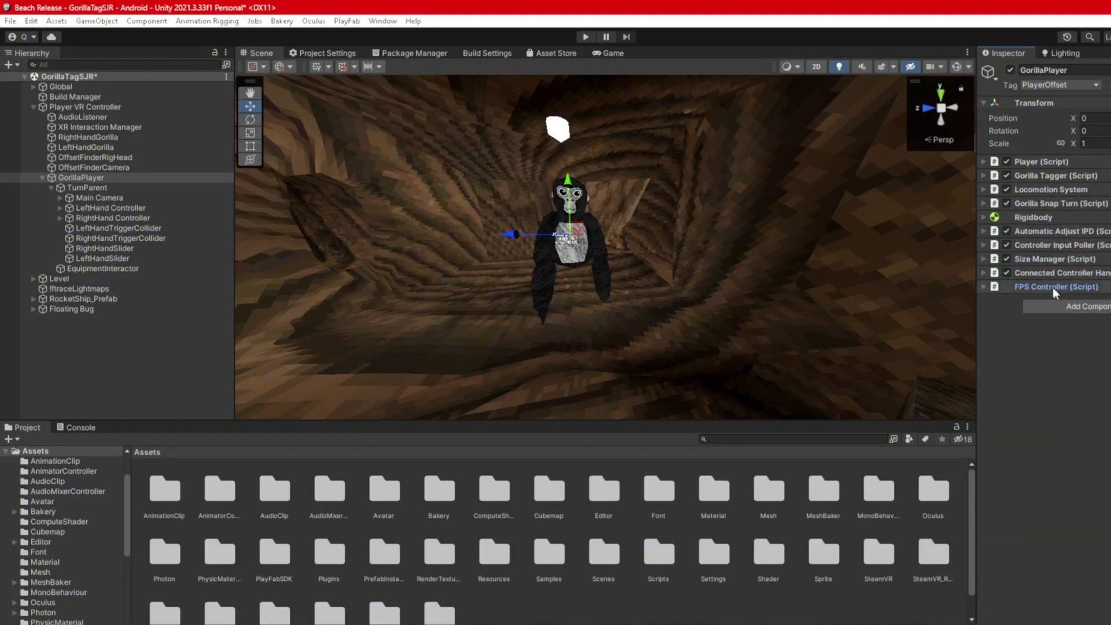
- Assign the Tracked Pose Driver script to the missing script component on Main Camera
{"action": "left_click", "coordinate": [101, 198]}
{"action": "left_click", "coordinate": [1051, 161]}
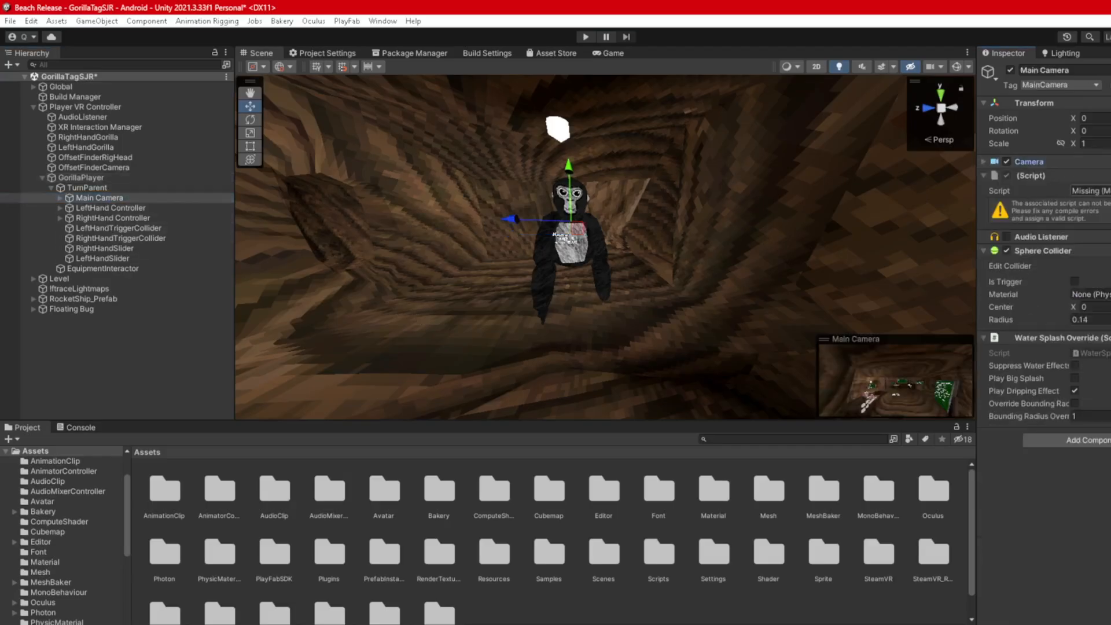
{"action": "left_click", "coordinate": [1109, 191]}
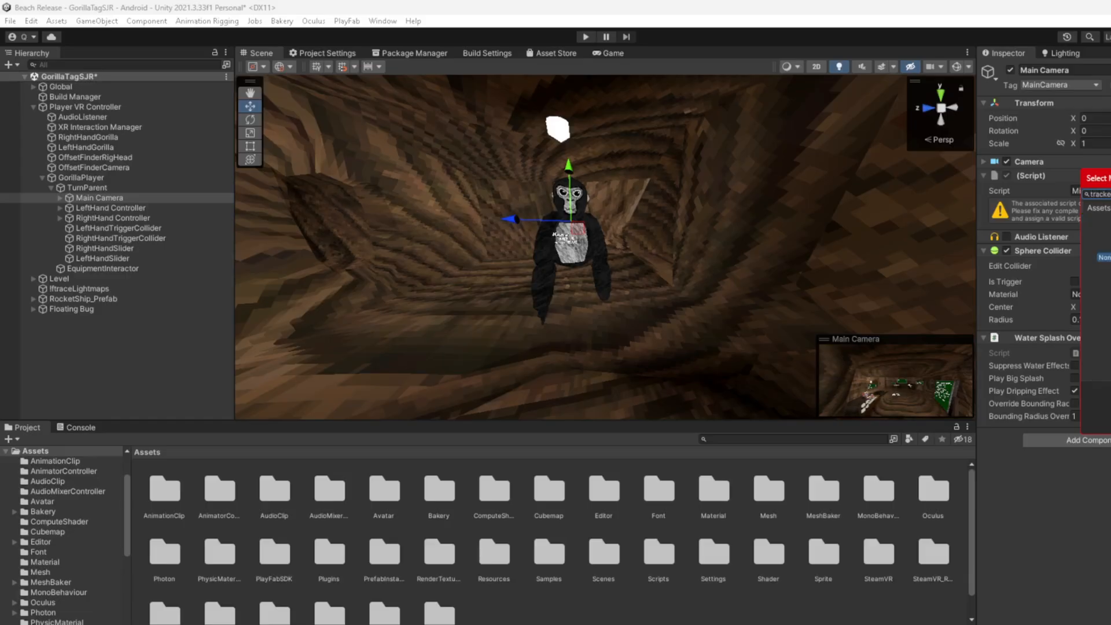
{"action": "double_click", "coordinate": [1102, 239]}
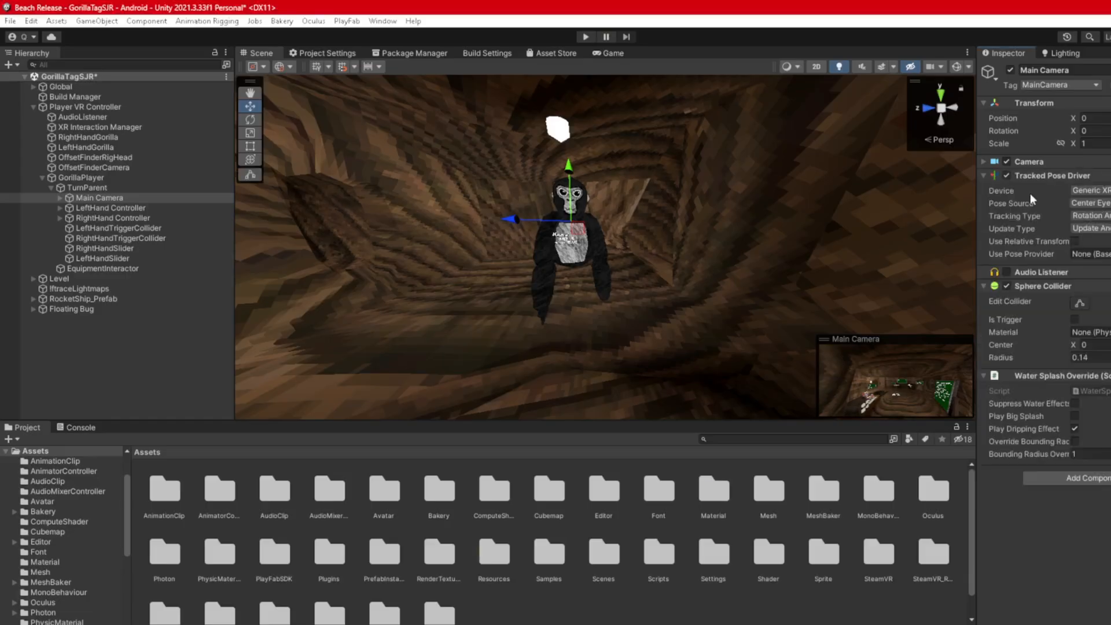
- Assign the device-based XR Controller script to the first missing script component on both LeftHand Controller and RightHand Controller
{"action": "left_click", "coordinate": [92, 208]}
{"action": "left_click", "coordinate": [117, 220], "text": "ctrl"}
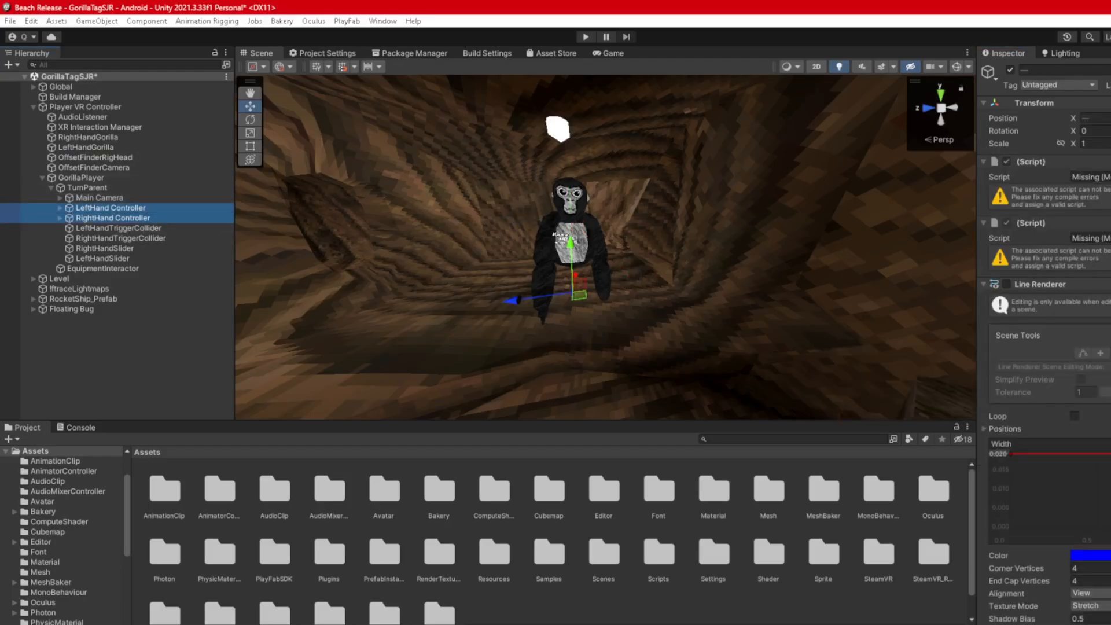
{"action": "left_click", "coordinate": [1109, 177]}
{"action": "type", "text": "xrdo"}
{"action": "key", "text": "BackSpace"}
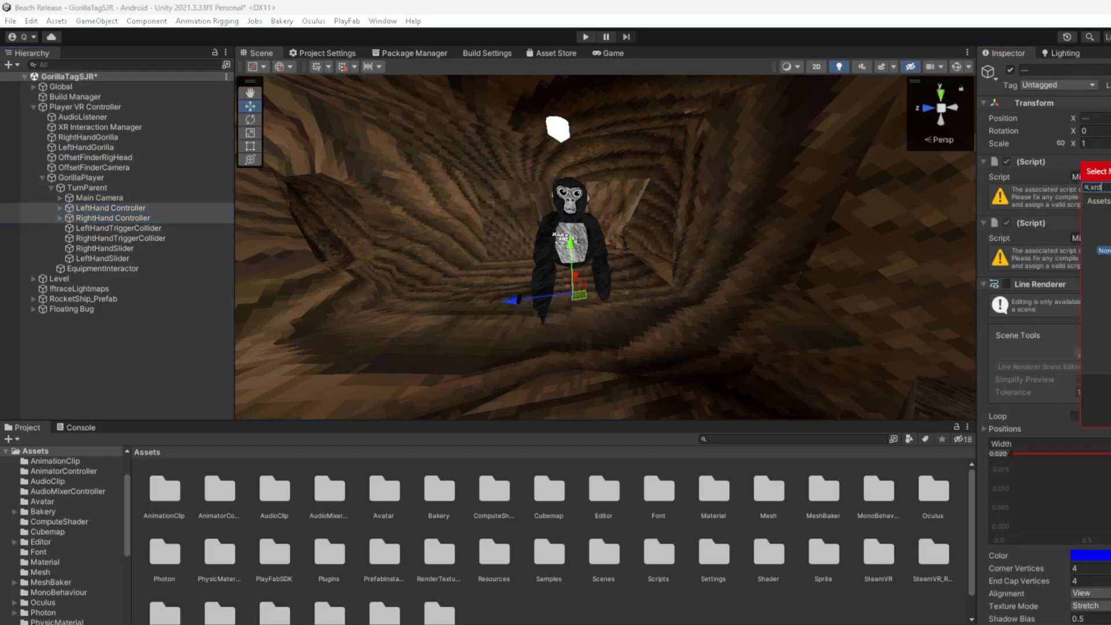
{"action": "key", "text": "BackSpace"}
{"action": "type", "text": "cont"}
{"action": "double_click", "coordinate": [1106, 223]}
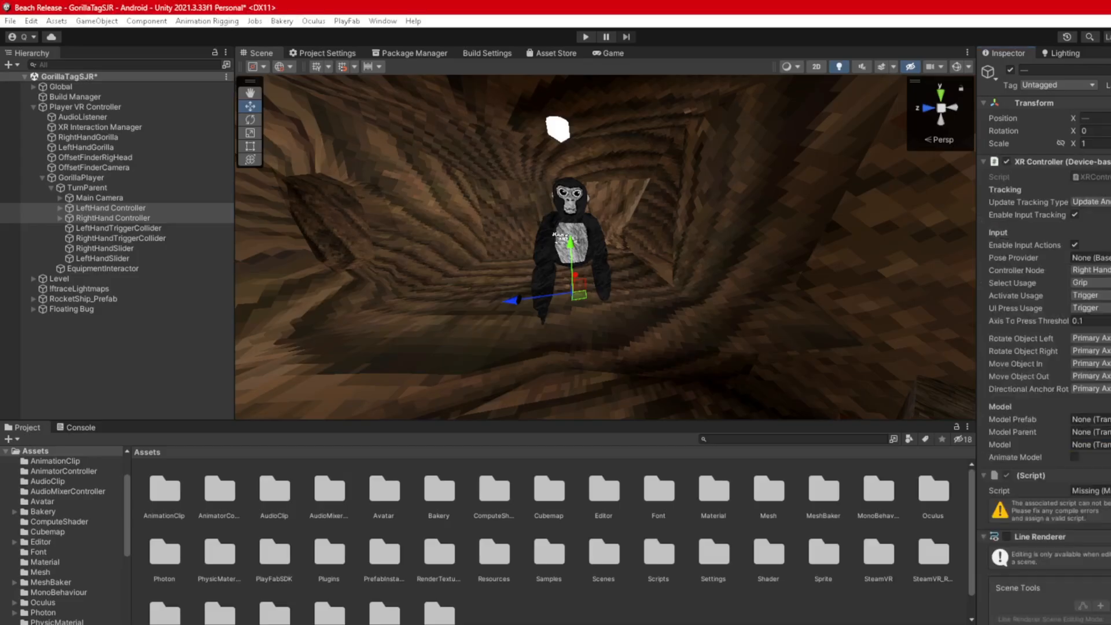
- Assign the XR Direct Interactor script to the second missing script component on both hand controllers, then collapse it and the Line Renderer
{"action": "left_click", "coordinate": [1102, 490]}
{"action": "type", "text": "xrdire"}
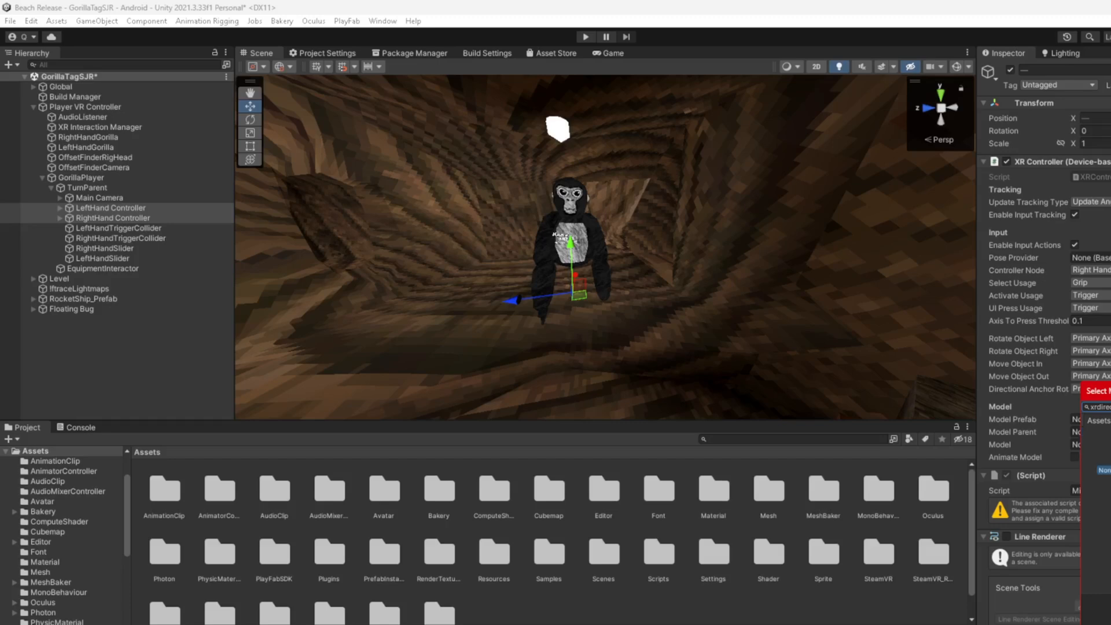
{"action": "double_click", "coordinate": [1106, 443]}
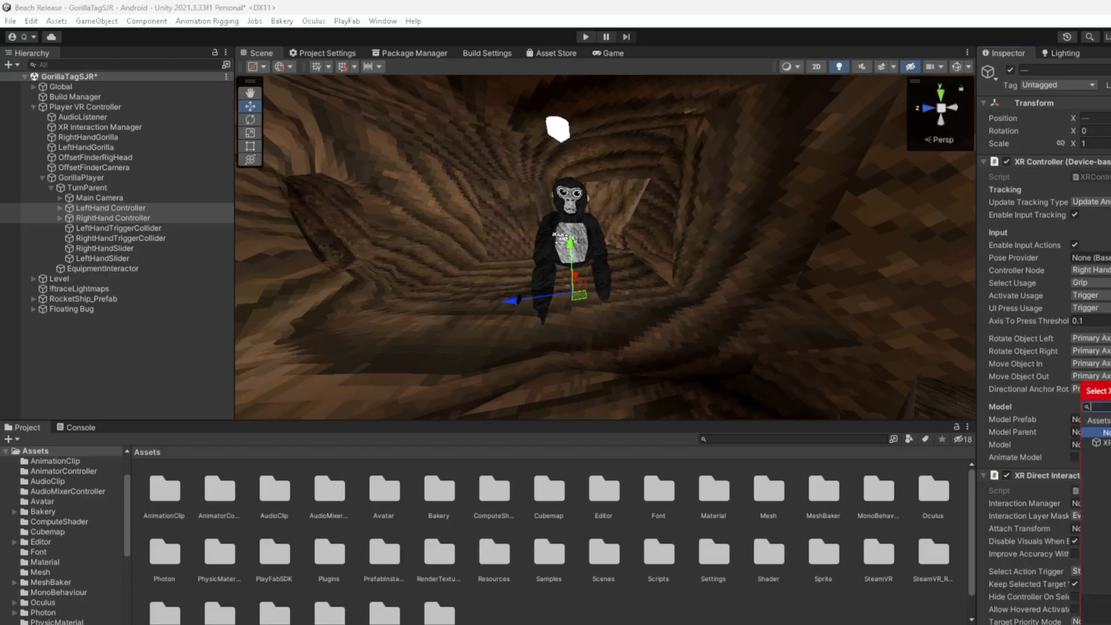
{"action": "left_click", "coordinate": [1080, 475]}
{"action": "left_click", "coordinate": [1056, 489]}
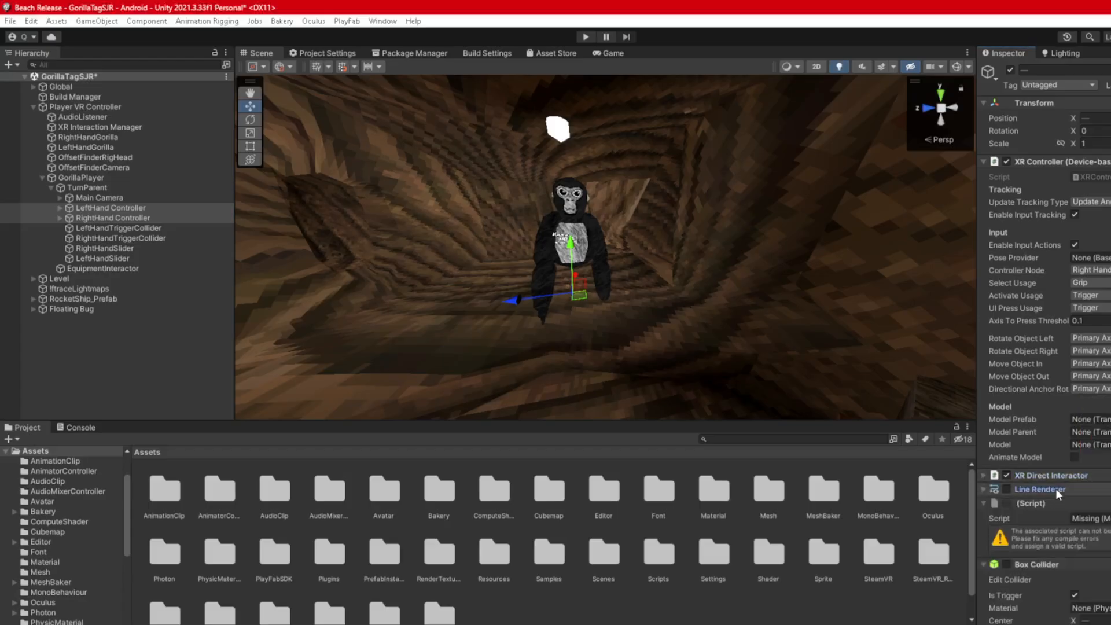
- Assign the XR Interactor Line Visual script to both hand controllers' last missing script component and collapse the components below it
{"action": "left_click", "coordinate": [1105, 519]}
{"action": "type", "text": "x"}
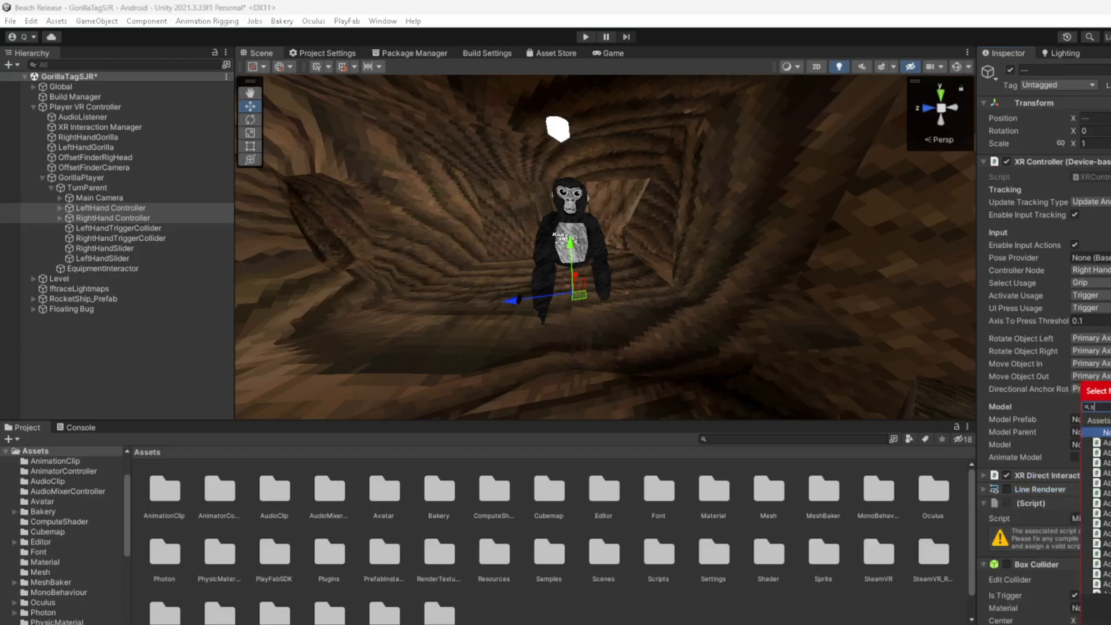
{"action": "type", "text": "rinter"}
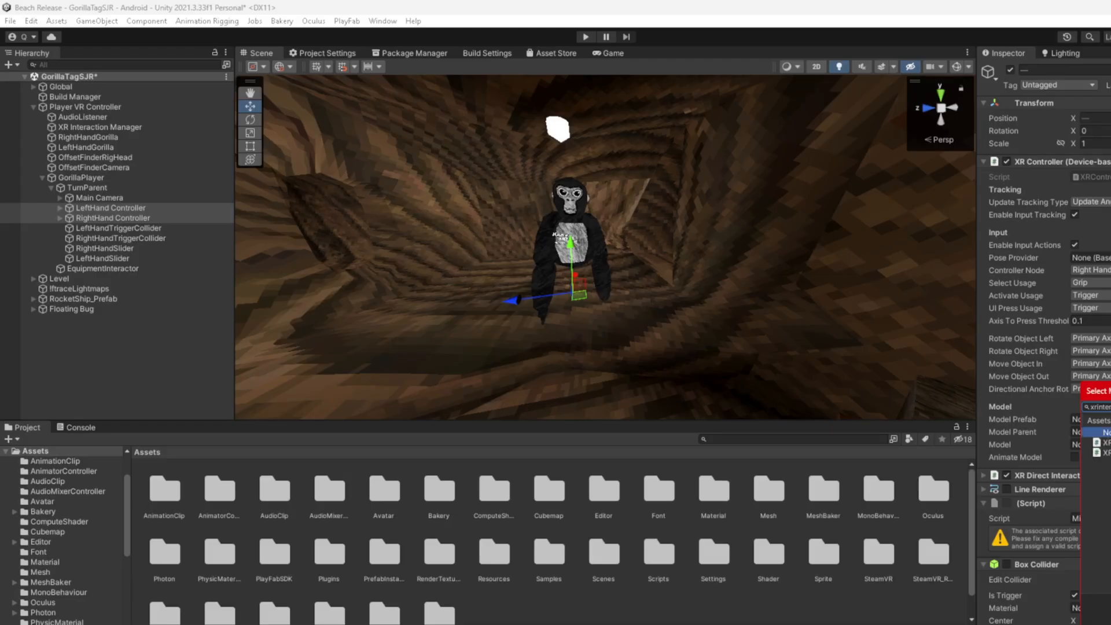
{"action": "double_click", "coordinate": [1107, 445]}
{"action": "left_click", "coordinate": [1039, 502]}
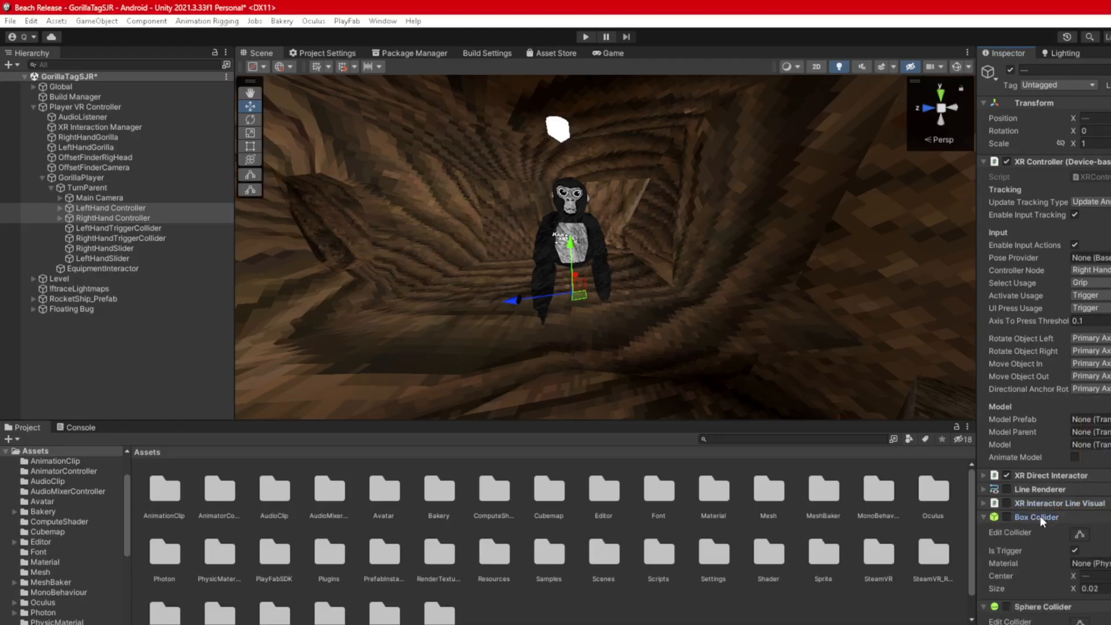
{"action": "left_click", "coordinate": [1041, 516]}
{"action": "left_click", "coordinate": [1044, 533]}
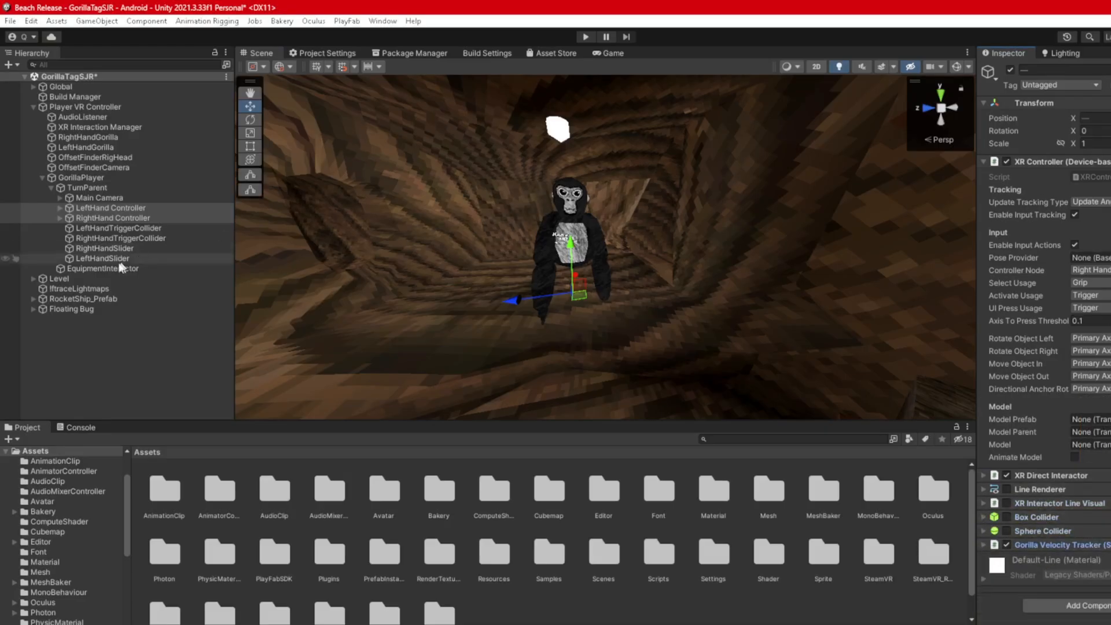
- Set the LeftHand Controller's Controller Node to Left Hand and collapse the Player VR Controller hierarchy
{"action": "left_click", "coordinate": [109, 208]}
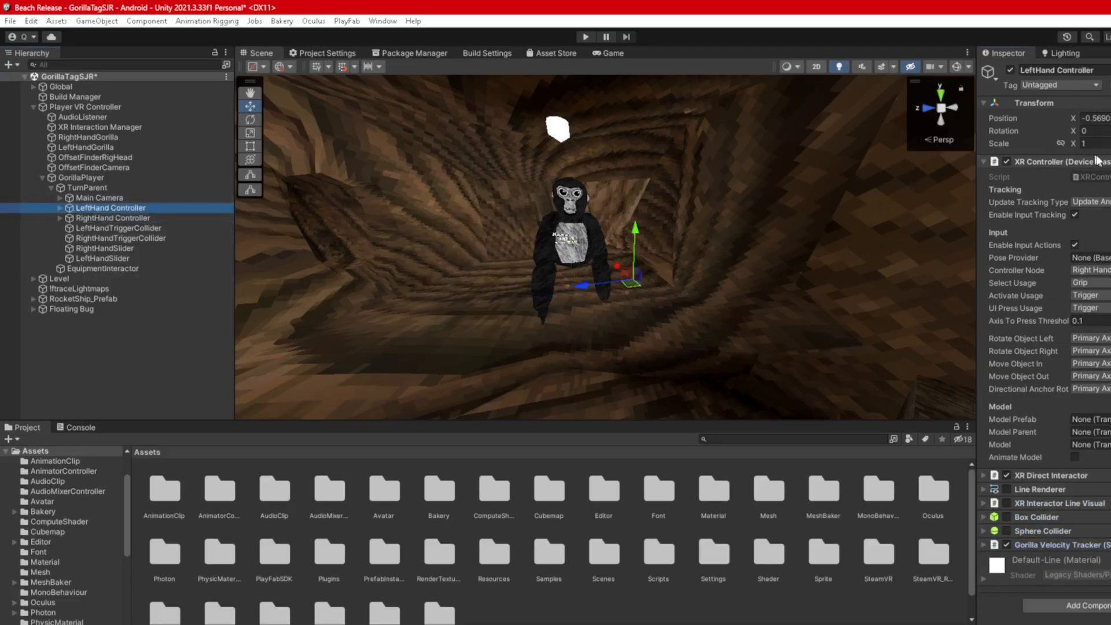
{"action": "left_click", "coordinate": [1096, 270]}
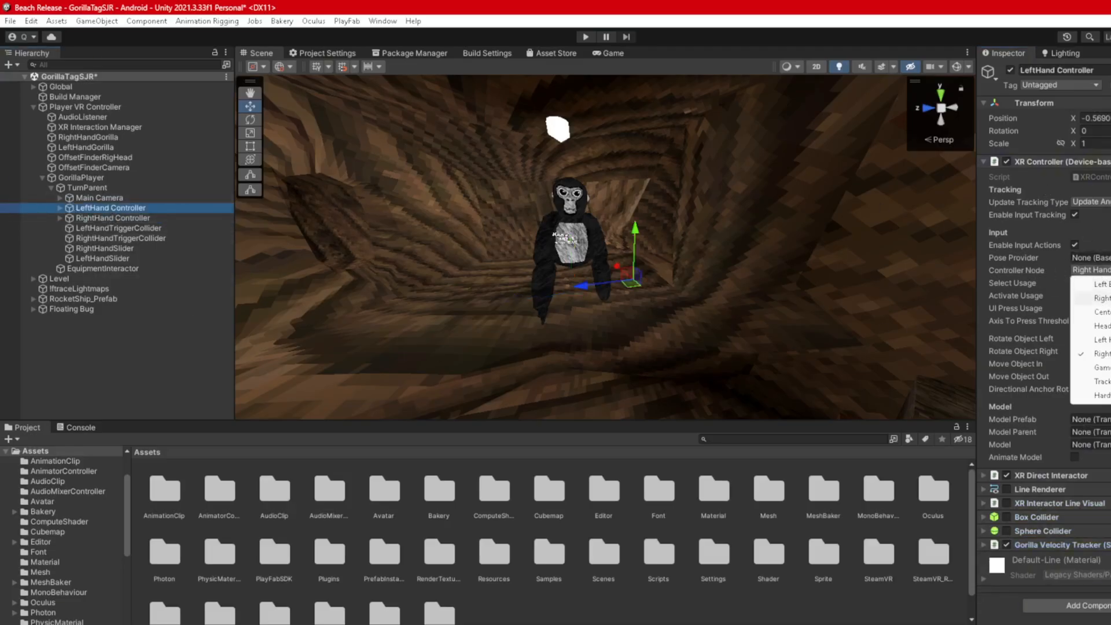
{"action": "left_click", "coordinate": [1082, 333]}
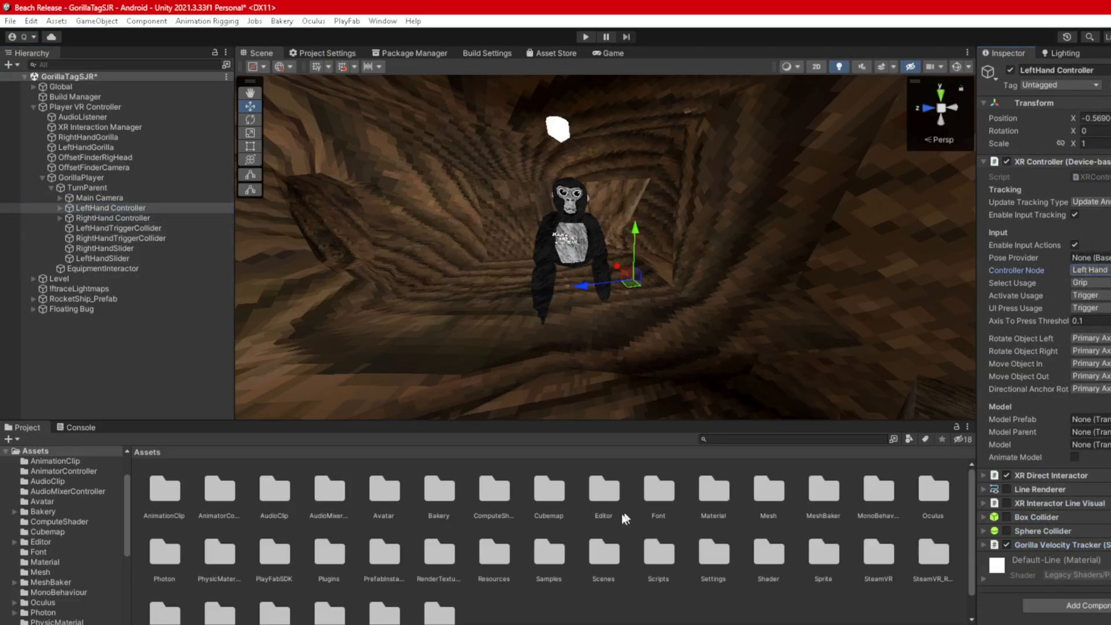
{"action": "left_click", "coordinate": [51, 188]}
{"action": "left_click", "coordinate": [42, 178]}
{"action": "left_click", "coordinate": [33, 107]}
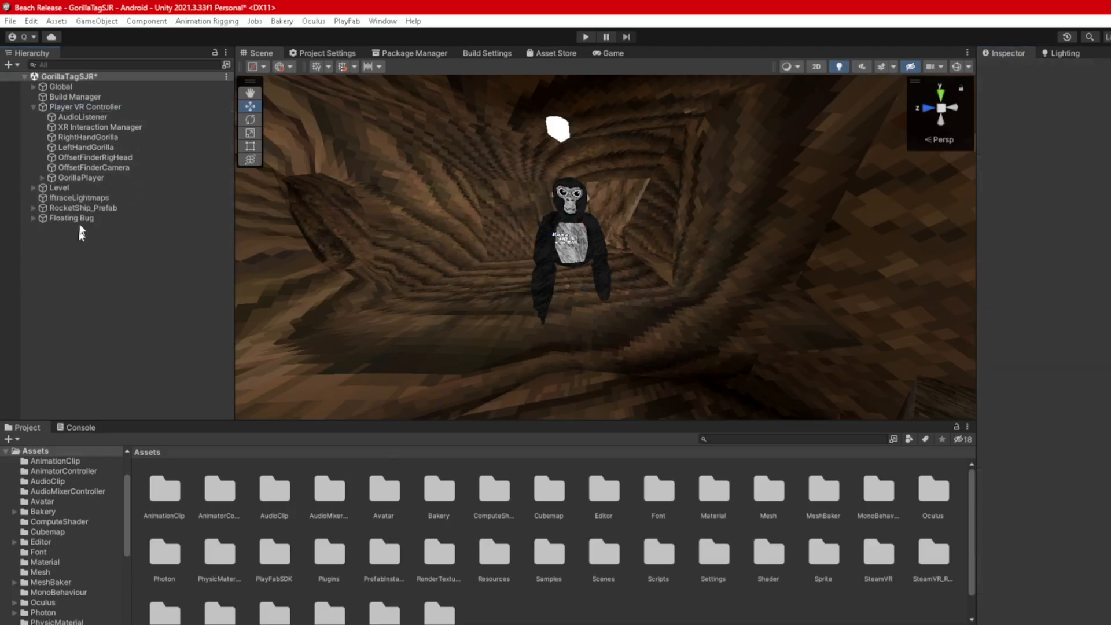
- Open the Presets folder of the XR Interaction Toolkit 2.5.4 Starter Assets inside Samples
{"action": "double_click", "coordinate": [527, 552]}
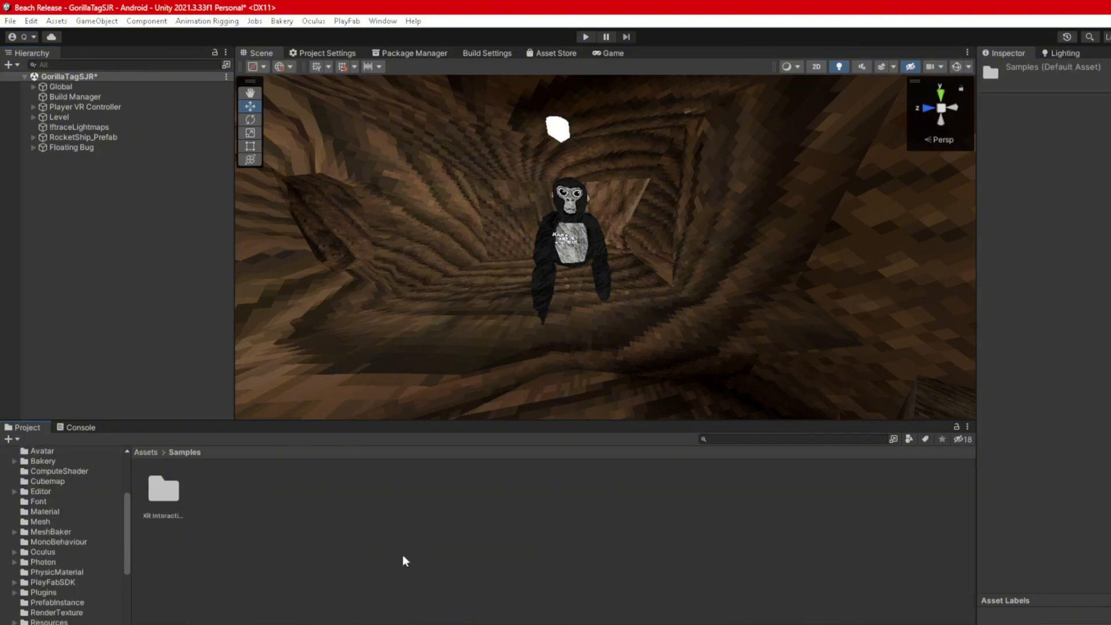
{"action": "double_click", "coordinate": [158, 488]}
{"action": "double_click", "coordinate": [172, 502]}
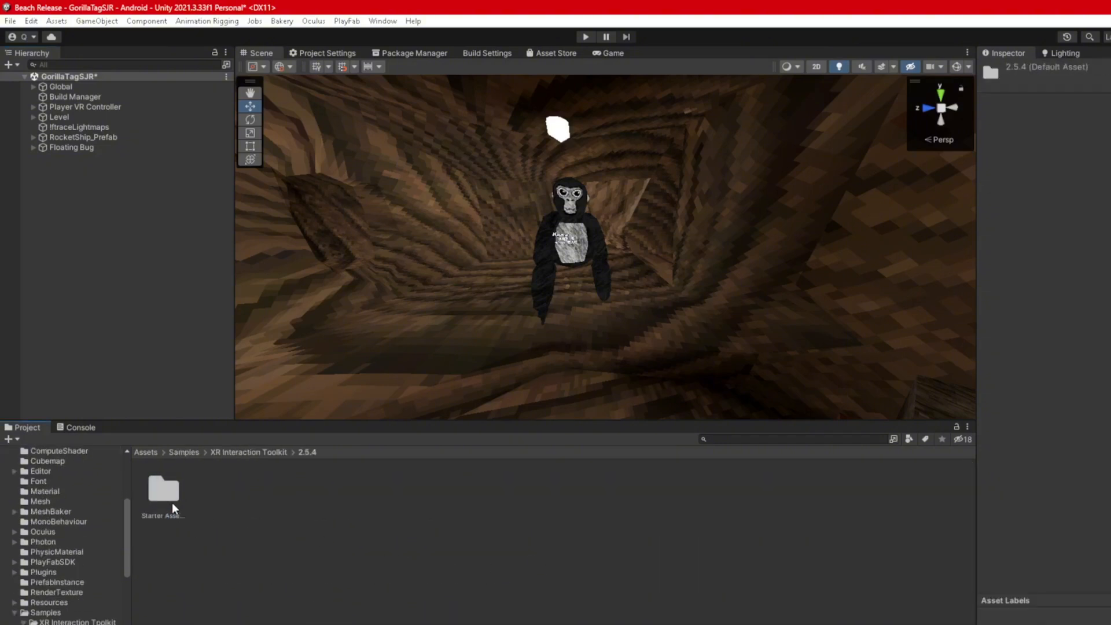
{"action": "double_click", "coordinate": [171, 501]}
{"action": "double_click", "coordinate": [377, 513]}
- Add the first five XRI Default presets, through XRI Default Left Controller, as defaults for their component types
{"action": "left_click", "coordinate": [165, 491]}
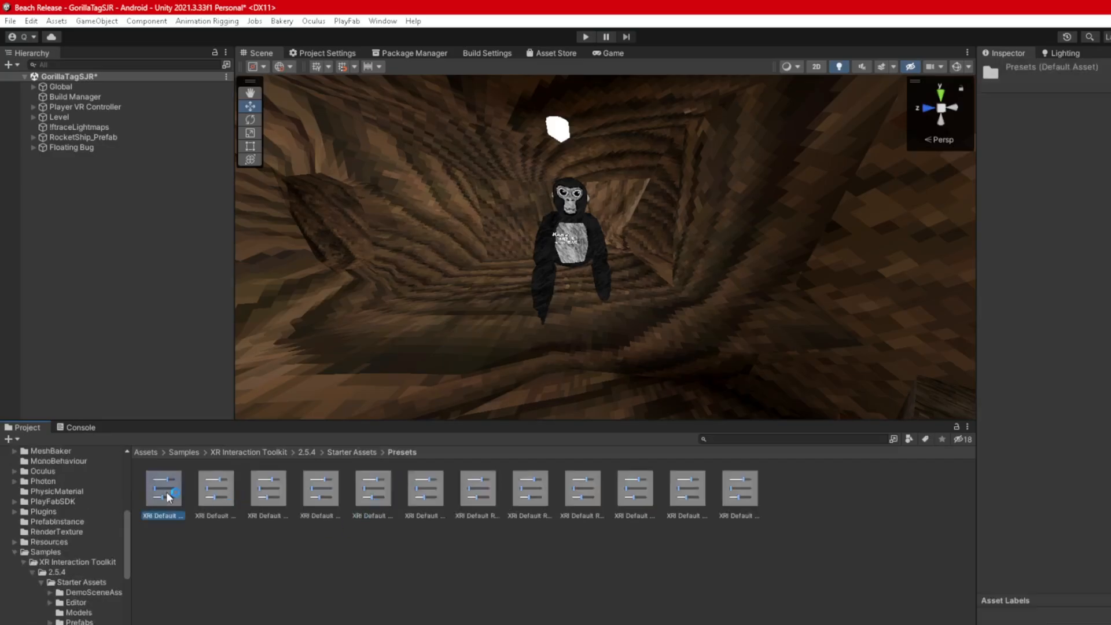
{"action": "left_click", "coordinate": [213, 491]}
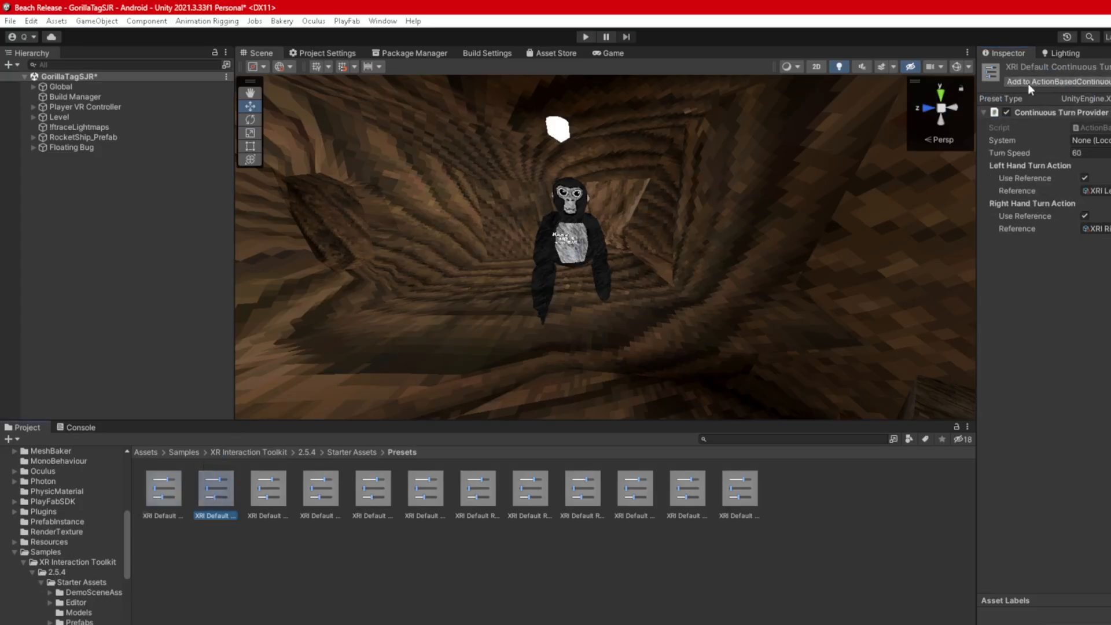
{"action": "left_click", "coordinate": [266, 497]}
{"action": "left_click", "coordinate": [322, 491]}
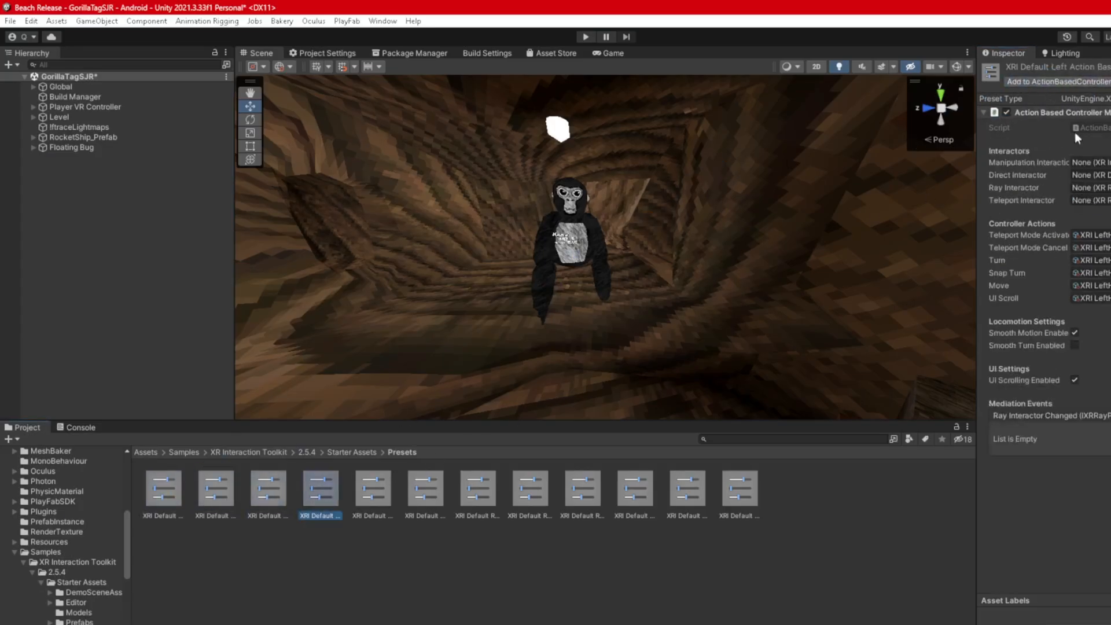
{"action": "left_click", "coordinate": [373, 490]}
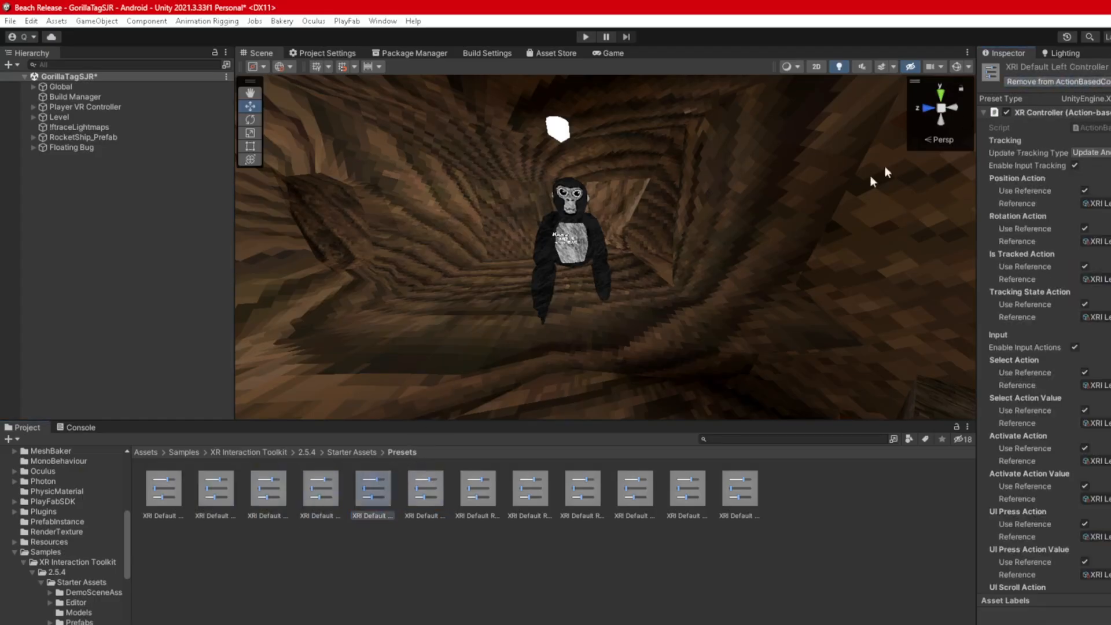
- Add the next four XRI Default presets, from Left Grab Move through Right Grab Move, as component defaults
{"action": "left_click", "coordinate": [418, 490]}
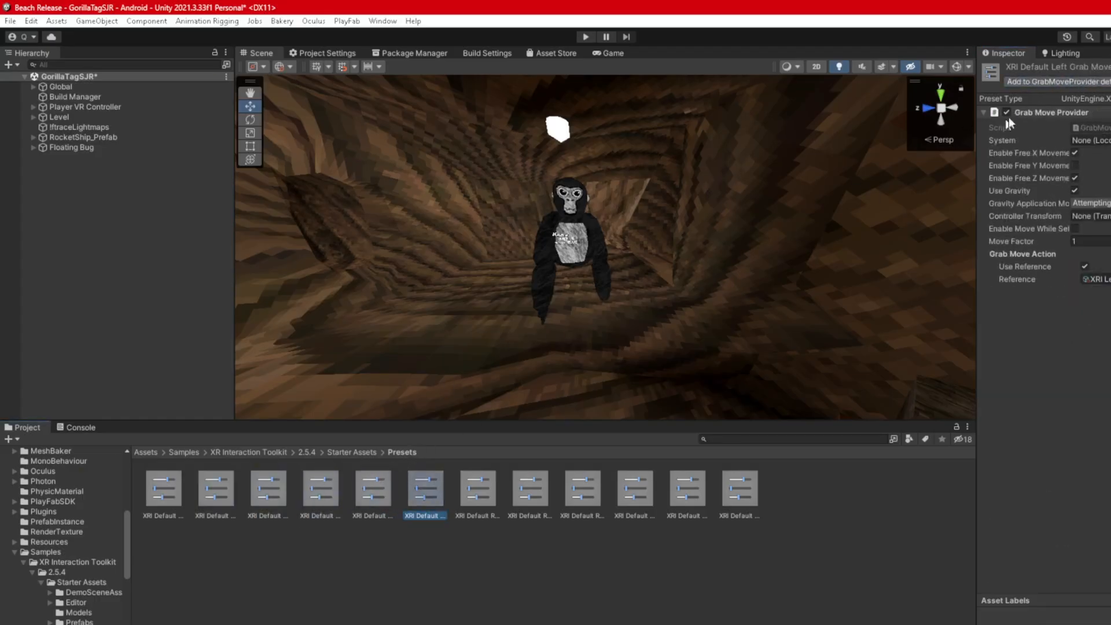
{"action": "left_click", "coordinate": [477, 489]}
{"action": "left_click", "coordinate": [544, 491]}
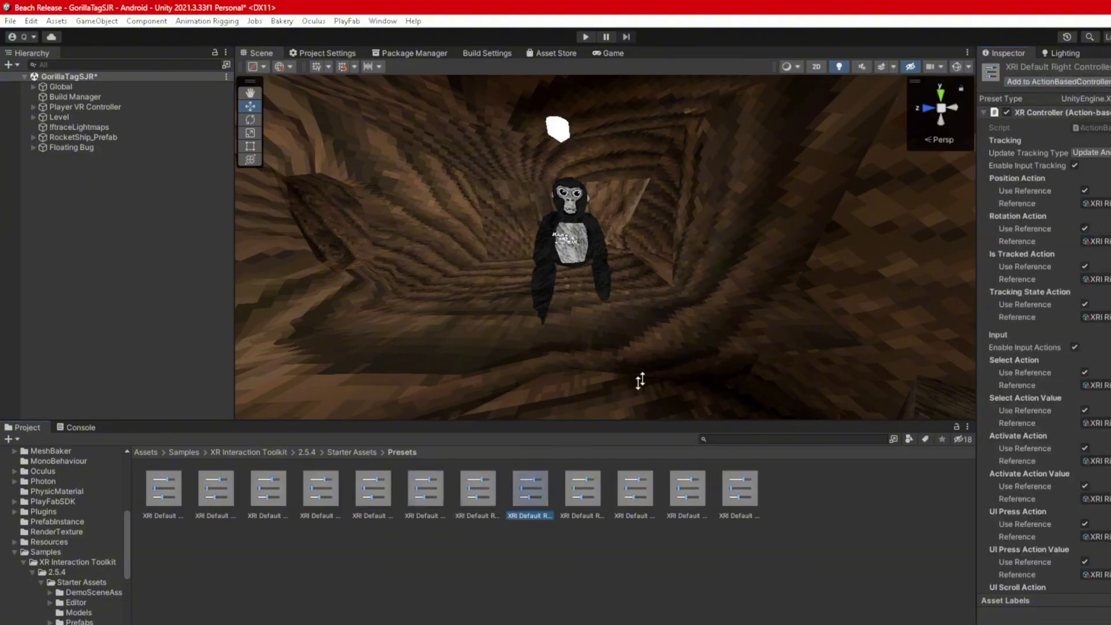
{"action": "left_click", "coordinate": [582, 490]}
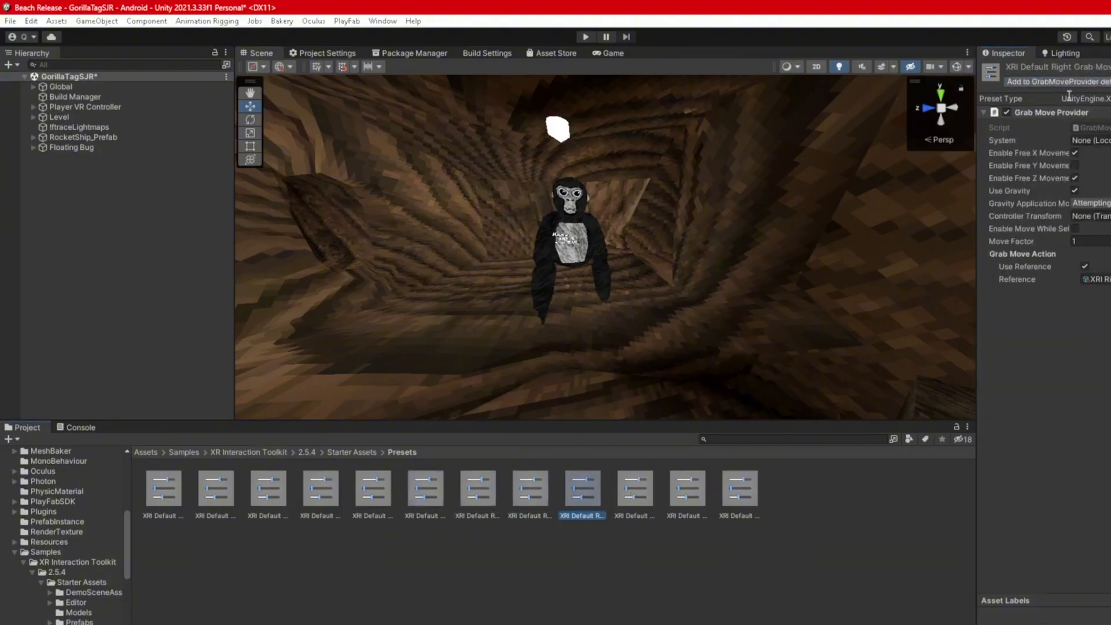
{"action": "left_click", "coordinate": [1069, 84]}
- Add the Snap Turn, XR Screen Space Controller and XR UI Input Module presets as component defaults, and save the scene
{"action": "left_click", "coordinate": [635, 491]}
{"action": "left_click", "coordinate": [1089, 86]}
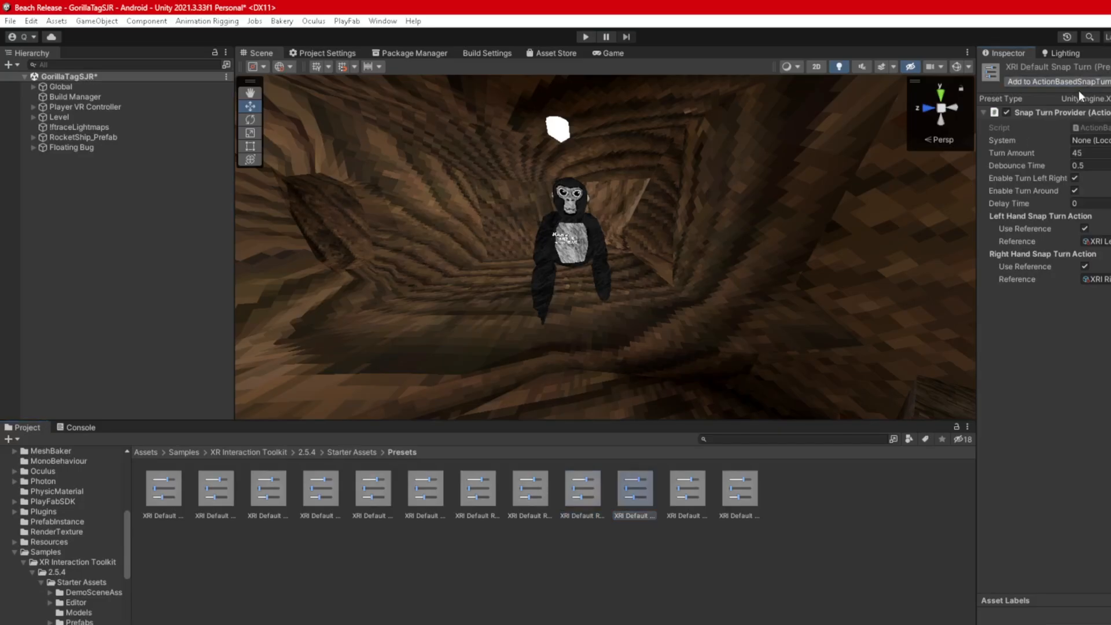
{"action": "left_click", "coordinate": [691, 496]}
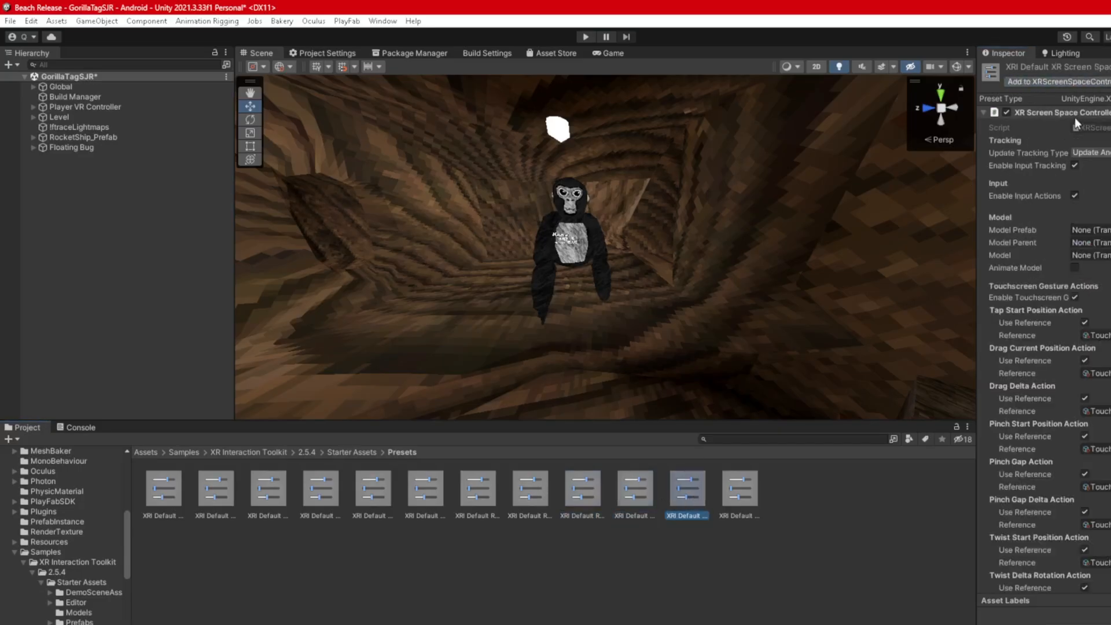
{"action": "left_click", "coordinate": [1041, 81]}
{"action": "left_click", "coordinate": [763, 480]}
{"action": "left_click", "coordinate": [756, 483]}
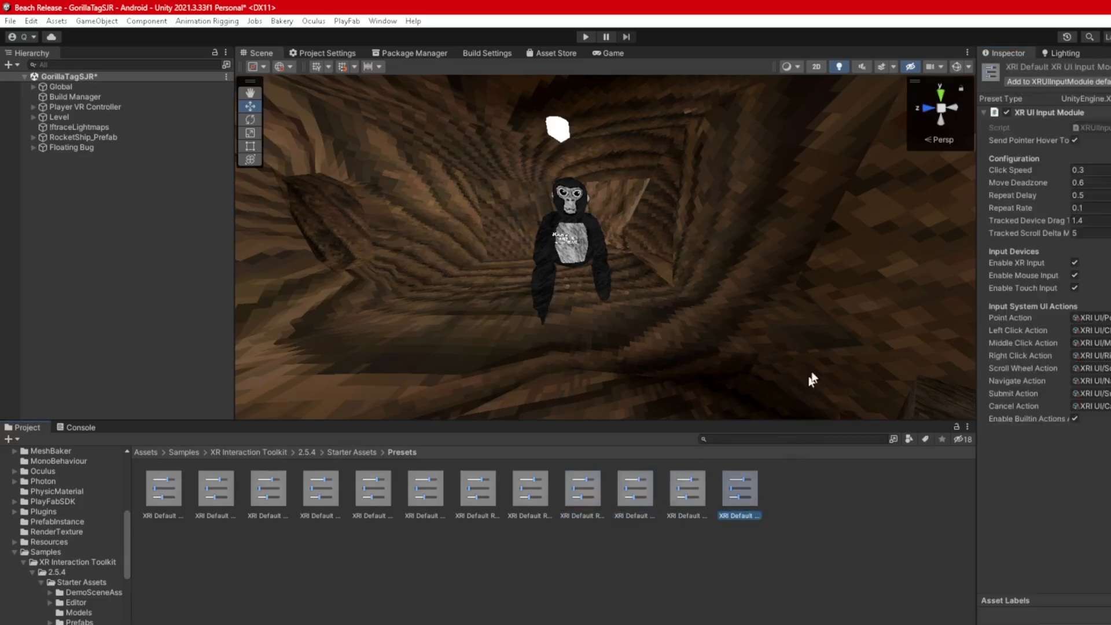
{"action": "left_click", "coordinate": [1064, 86]}
{"action": "left_click", "coordinate": [815, 573]}
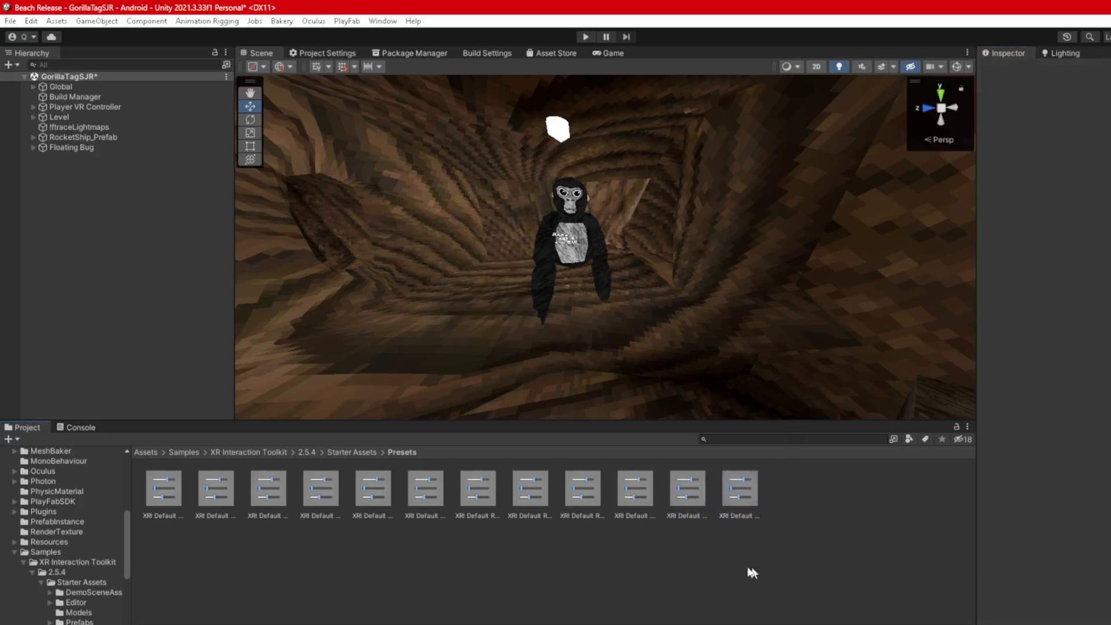
{"action": "left_click", "coordinate": [155, 452]}
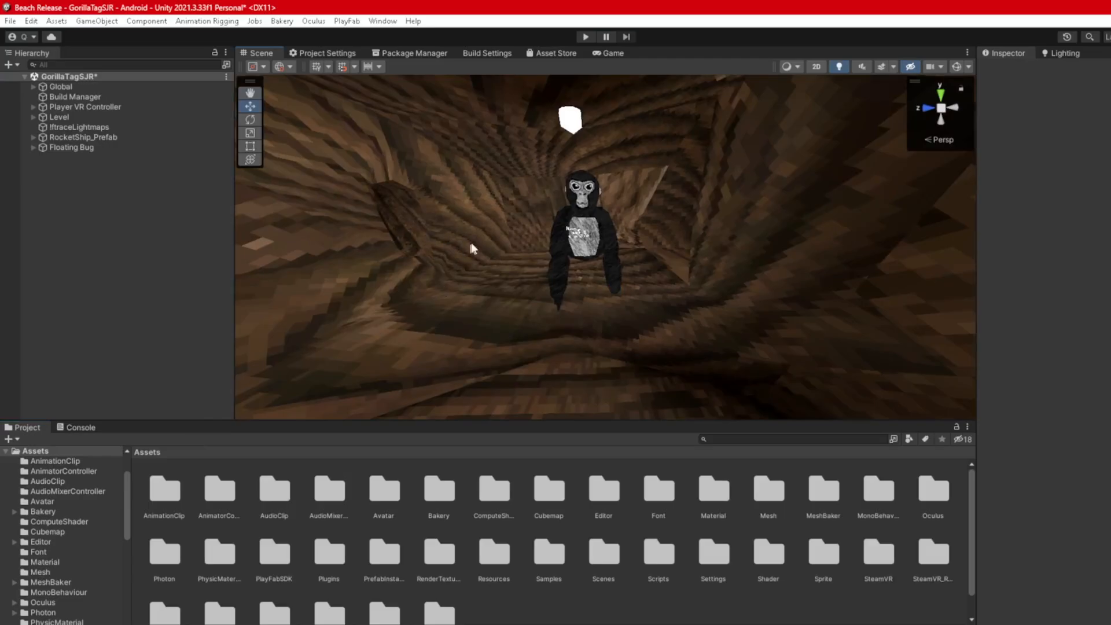
{"action": "key", "text": "ctrl+s"}
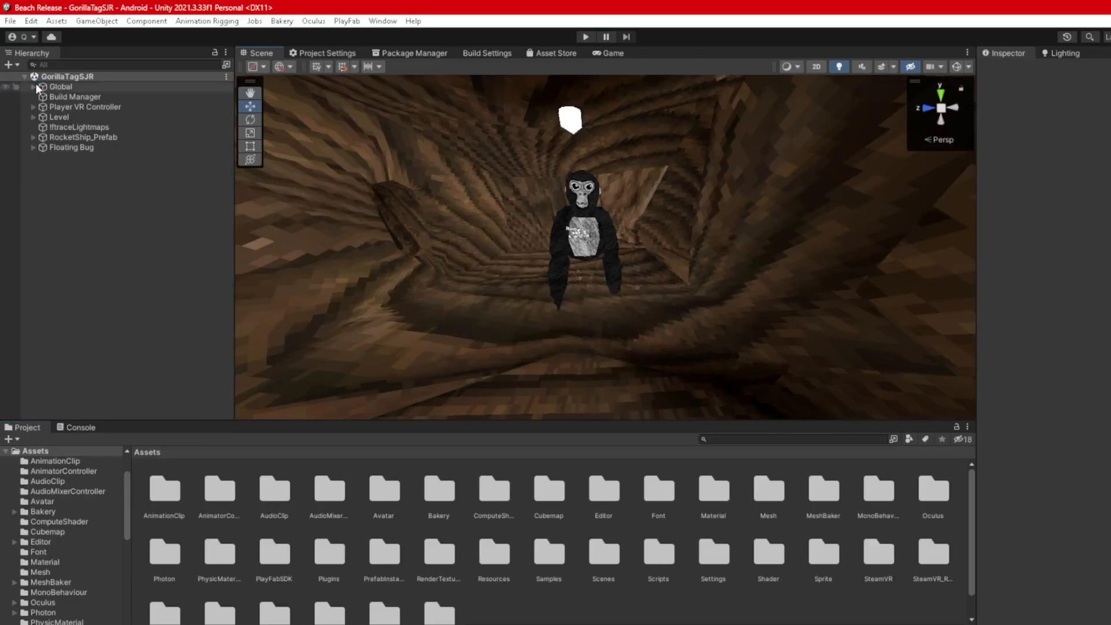
- Assign the Photon View script to the first missing script on FloatingChaseSkeleton under Global's Halloween Ghost
{"action": "left_click", "coordinate": [33, 87]}
{"action": "left_click", "coordinate": [43, 97]}
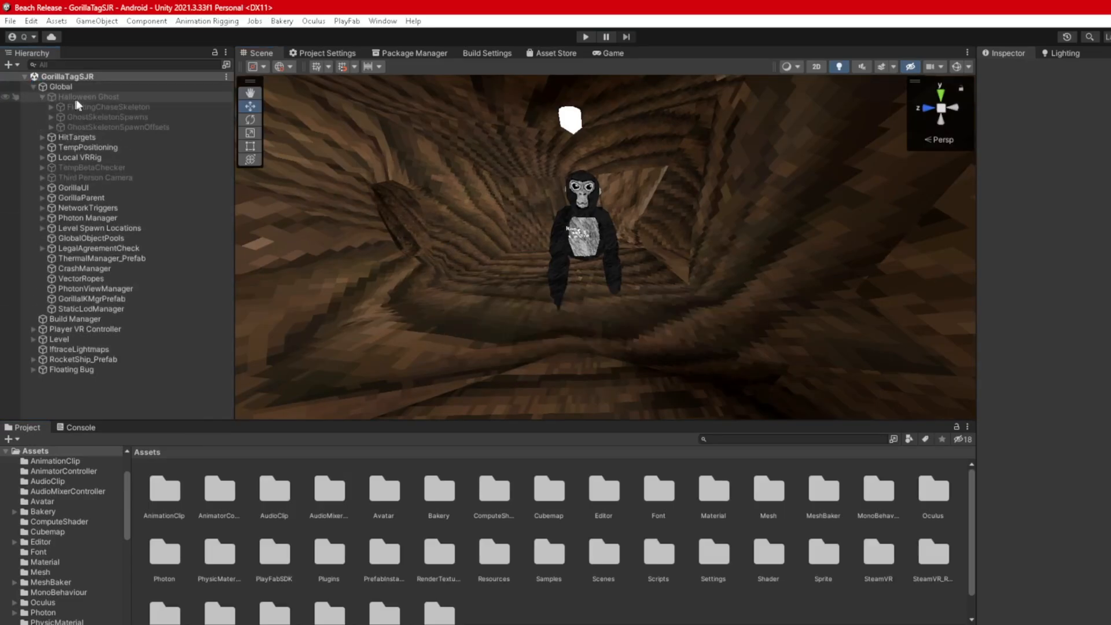
{"action": "left_click", "coordinate": [109, 107]}
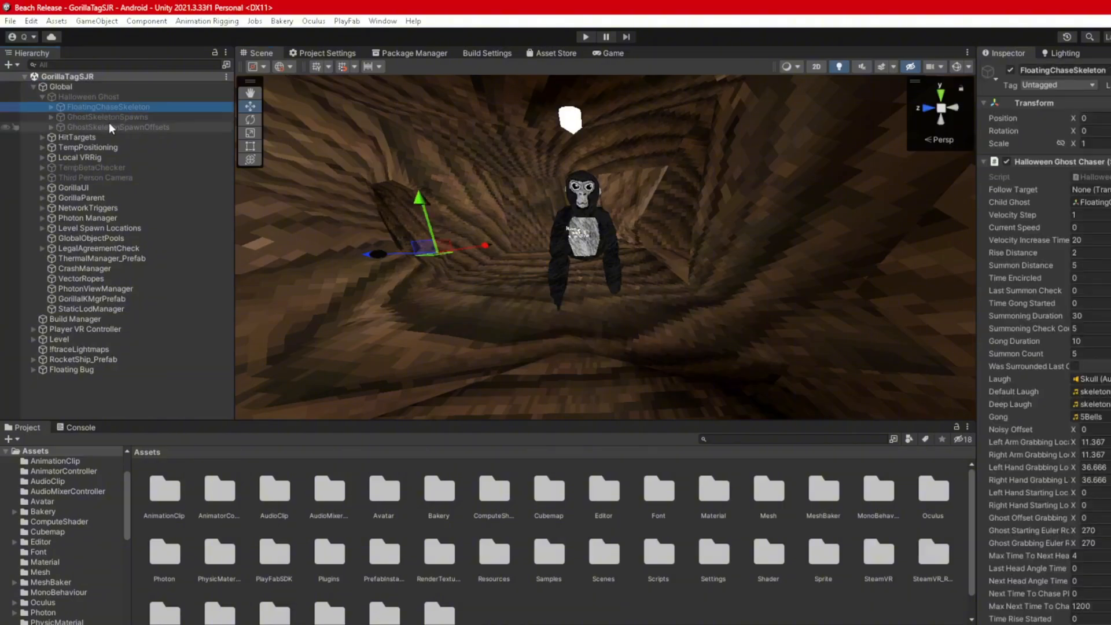
{"action": "left_click", "coordinate": [1044, 160]}
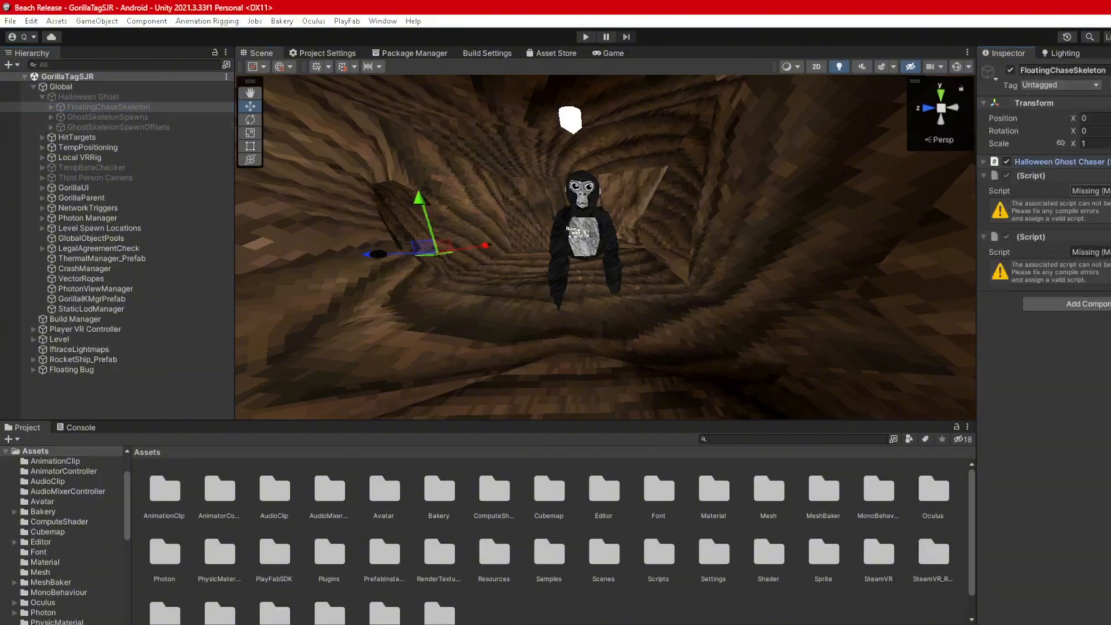
{"action": "left_click", "coordinate": [1110, 191]}
{"action": "type", "text": "pho"}
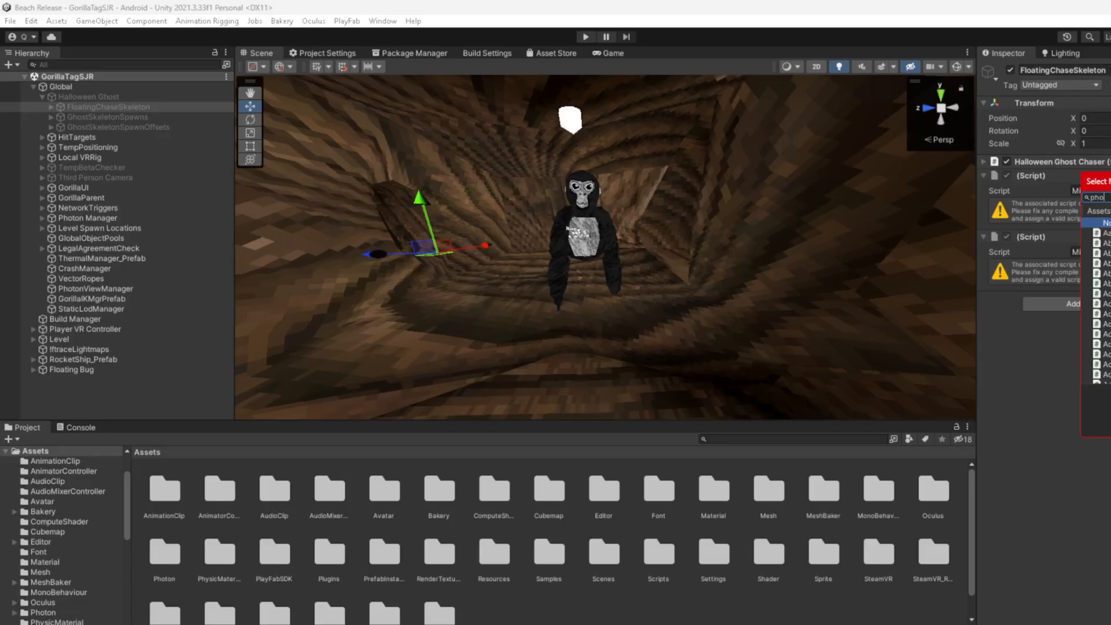
{"action": "type", "text": "to"}
{"action": "key", "text": "ctrl+a"}
{"action": "double_click", "coordinate": [1106, 364]}
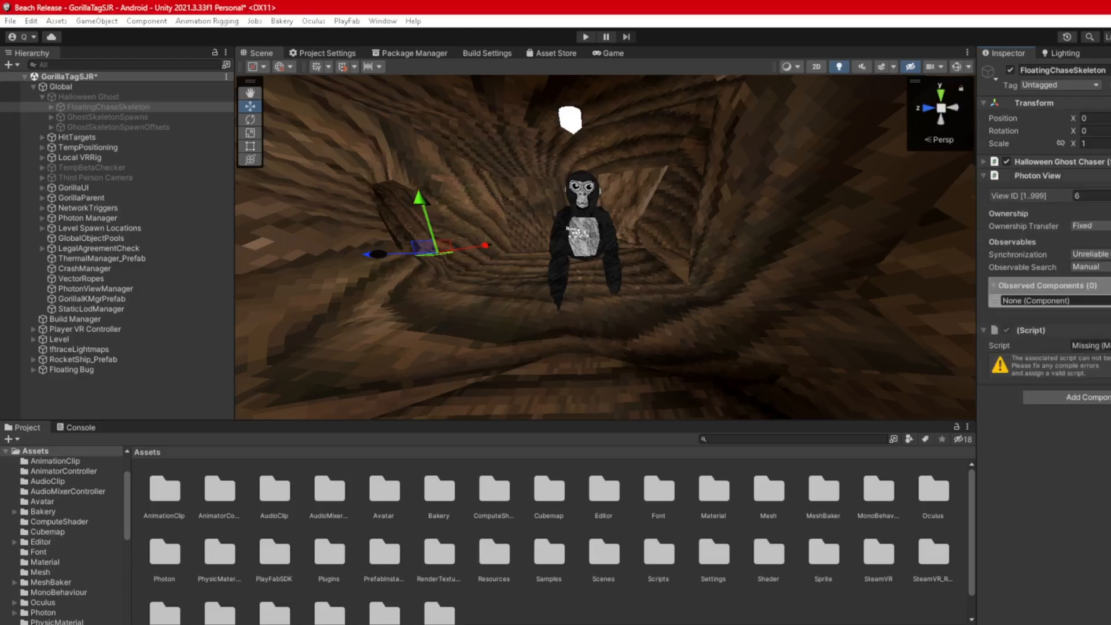
- Set FloatingChaseSkeleton's Photon View to find its observables automatically and synchronize with Reliable Delta Compressed
{"action": "left_click", "coordinate": [1089, 266]}
{"action": "left_click", "coordinate": [1092, 289]}
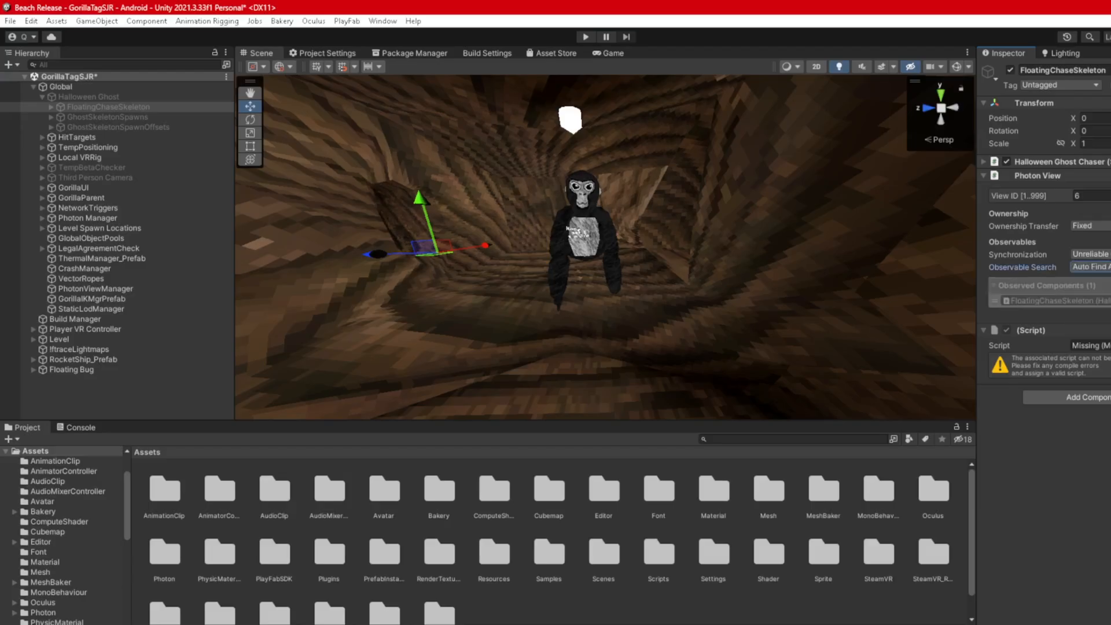
{"action": "left_click", "coordinate": [1090, 256]}
{"action": "left_click", "coordinate": [1097, 282]}
- Assign Photon Transform View to FloatingChaseSkeleton's remaining missing script, and collapse its Photon components and the Halloween Ghost hierarchy
{"action": "left_click", "coordinate": [1110, 345]}
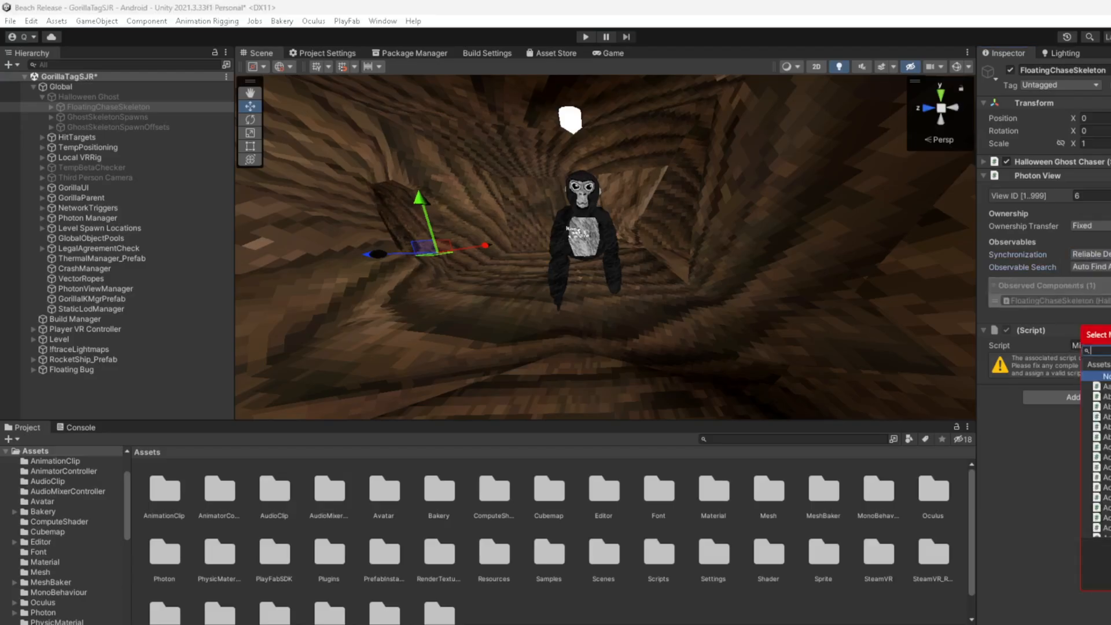
{"action": "type", "text": "photo"}
{"action": "double_click", "coordinate": [1097, 426]}
{"action": "left_click", "coordinate": [1049, 344]}
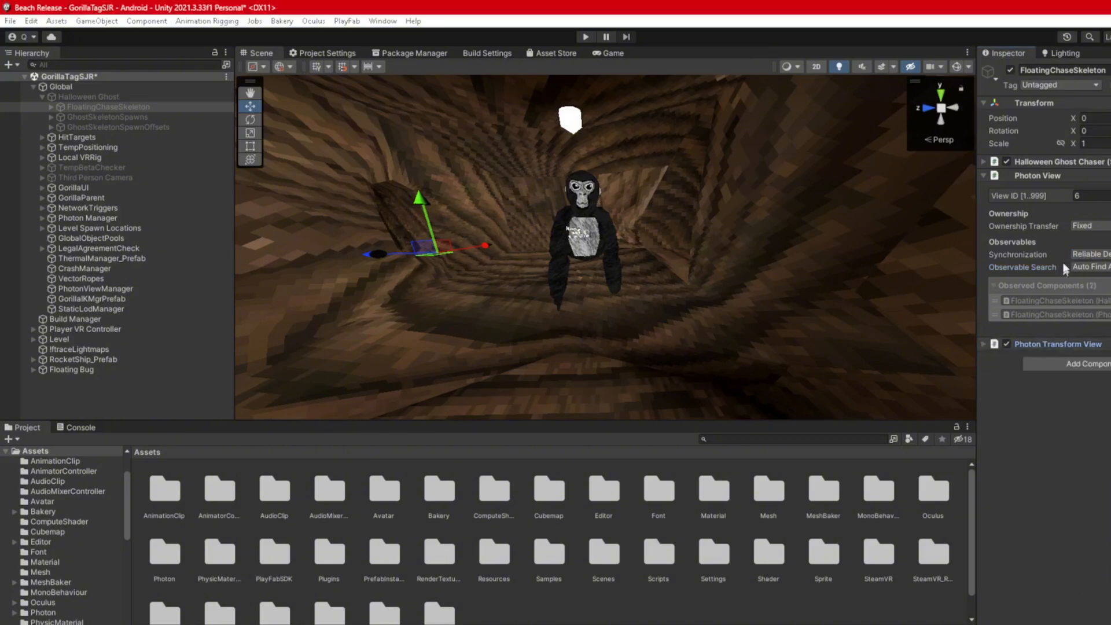
{"action": "left_click", "coordinate": [1057, 175]}
{"action": "left_click", "coordinate": [44, 97]}
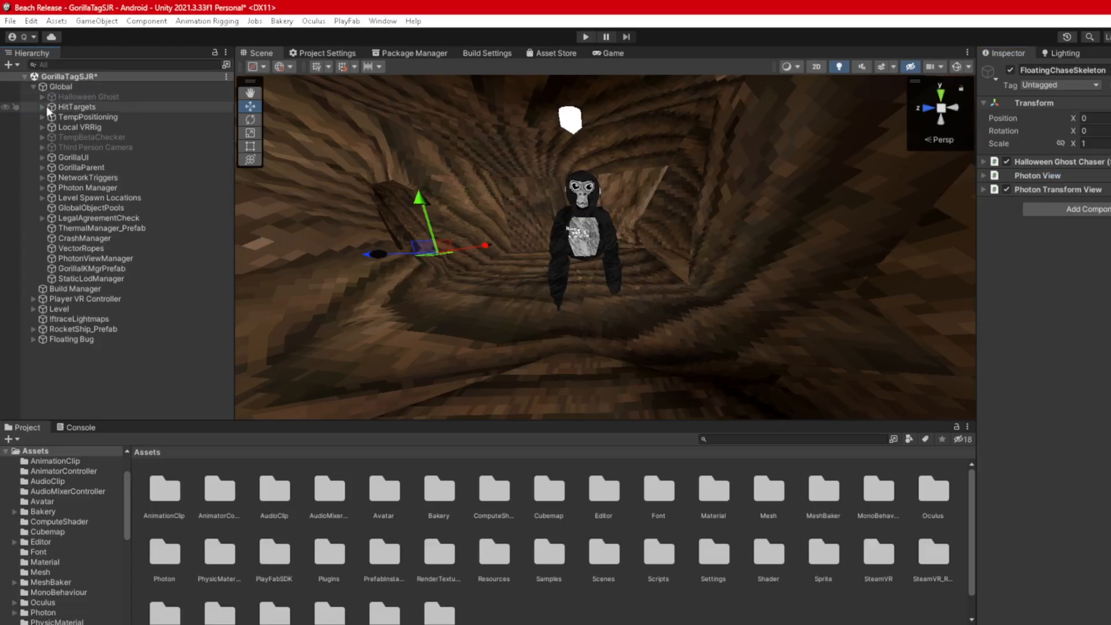
- Remove the missing script component from all HitTargetWithScoreCounter objects under HitTargets at once
{"action": "left_click", "coordinate": [43, 107]}
{"action": "left_click", "coordinate": [97, 118]}
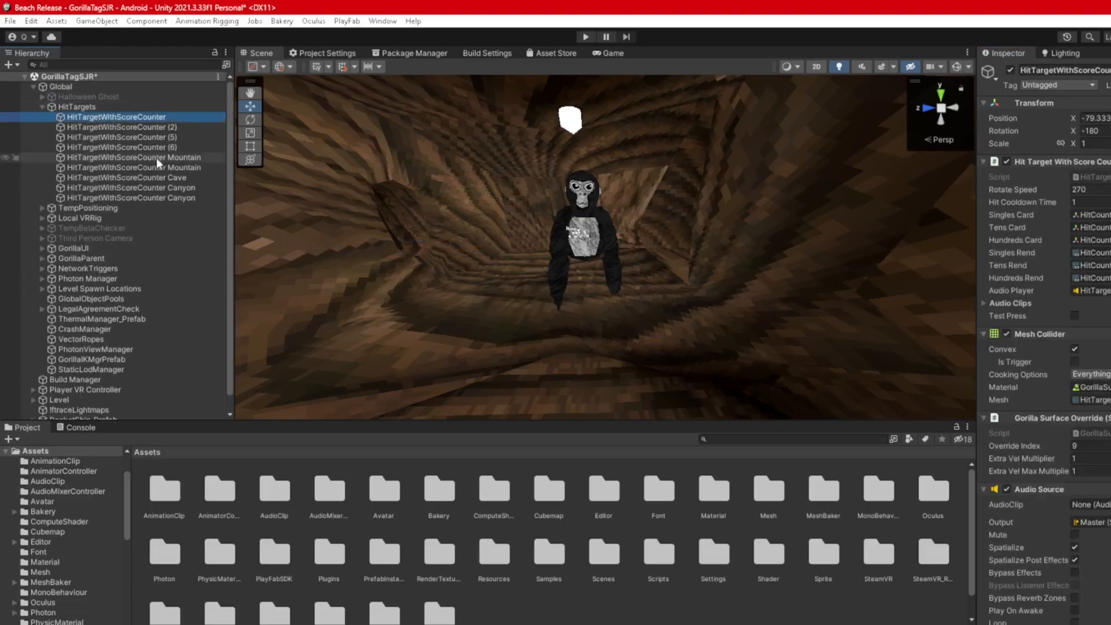
{"action": "left_click", "coordinate": [138, 196], "text": "shift"}
{"action": "scroll", "coordinate": [1058, 396], "scroll_direction": "down", "scroll_amount": 6}
{"action": "right_click", "coordinate": [1040, 551]}
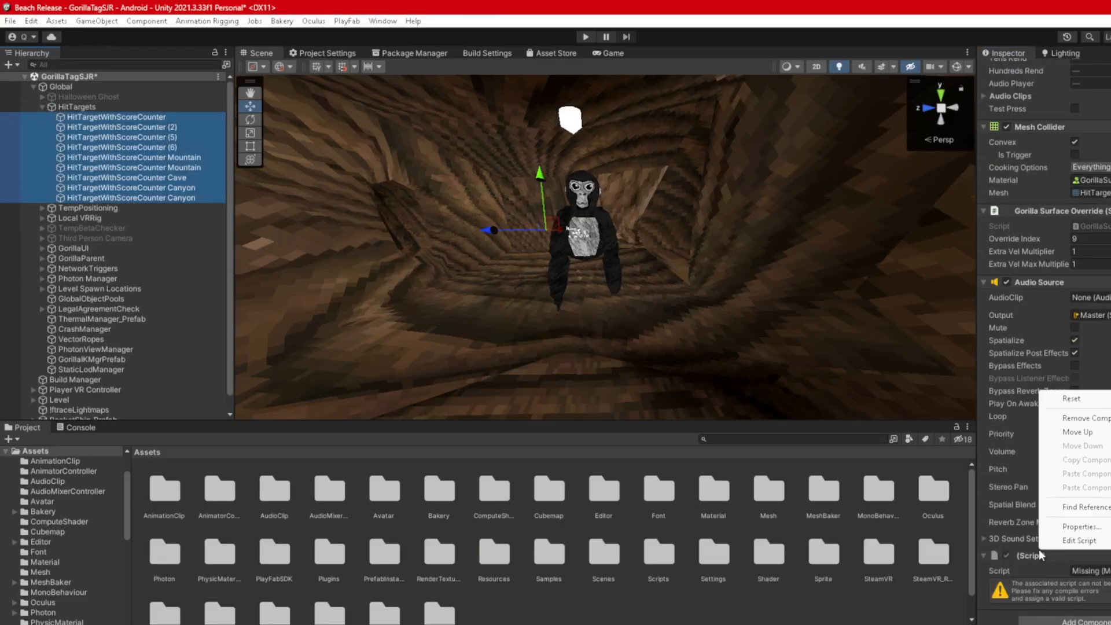
{"action": "left_click", "coordinate": [1102, 422]}
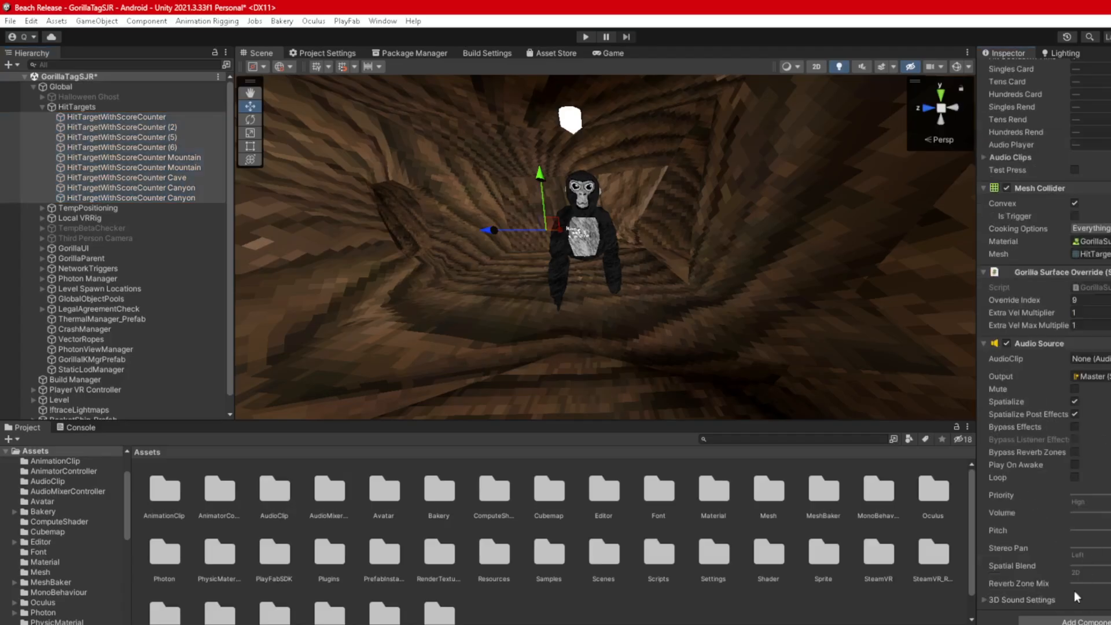
- Add a Photon View component to all the selected hit targets and collapse the HitTargets group
{"action": "left_click", "coordinate": [1087, 622]}
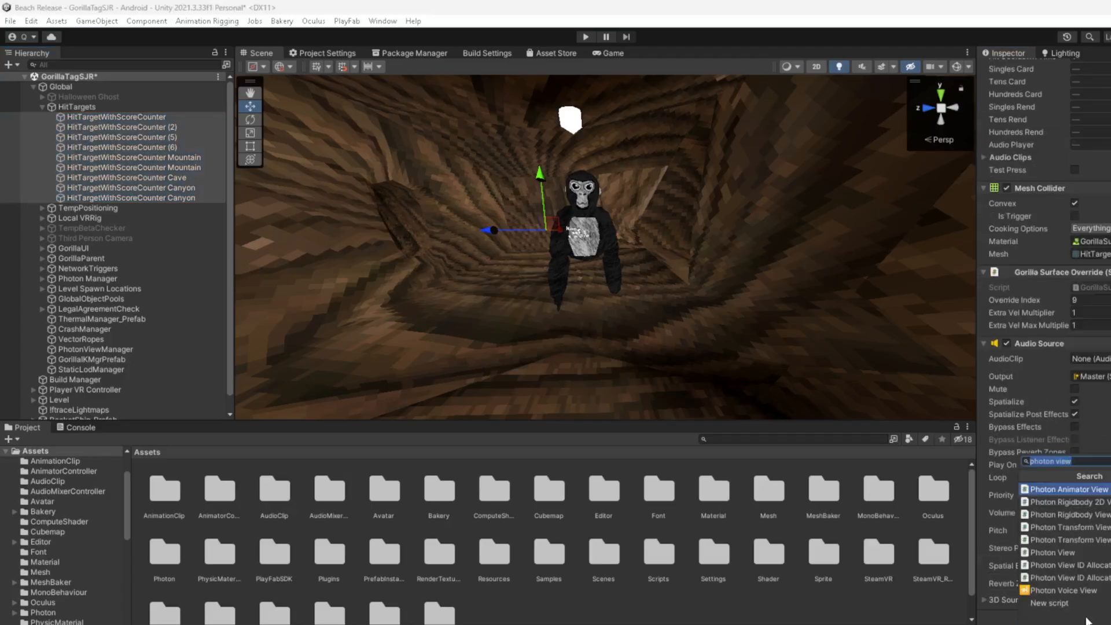
{"action": "left_click", "coordinate": [1056, 553]}
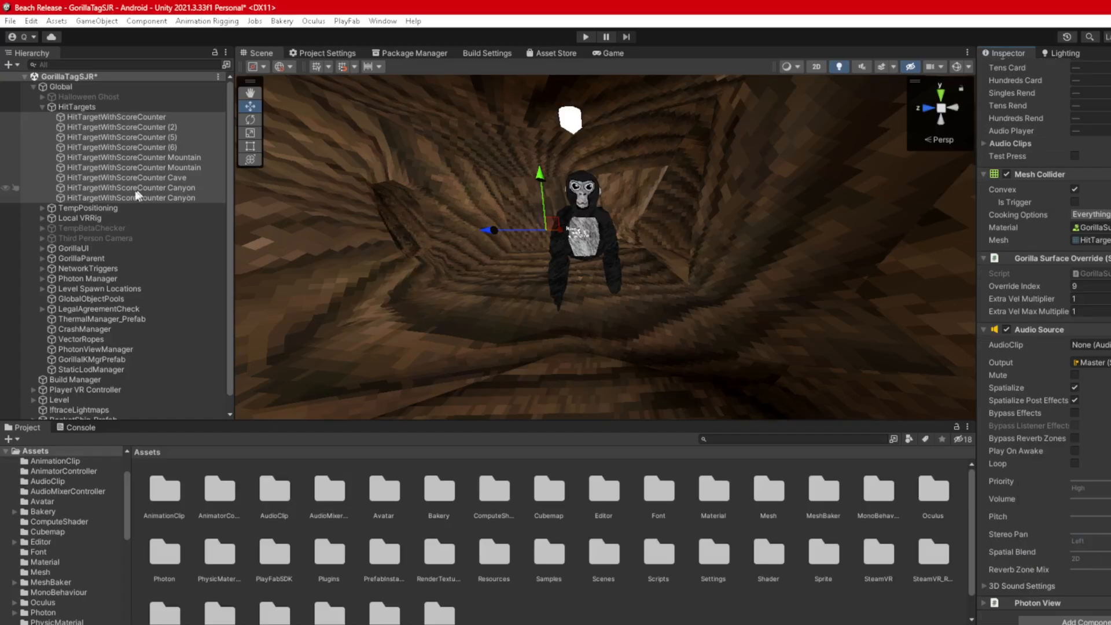
{"action": "left_click", "coordinate": [42, 107]}
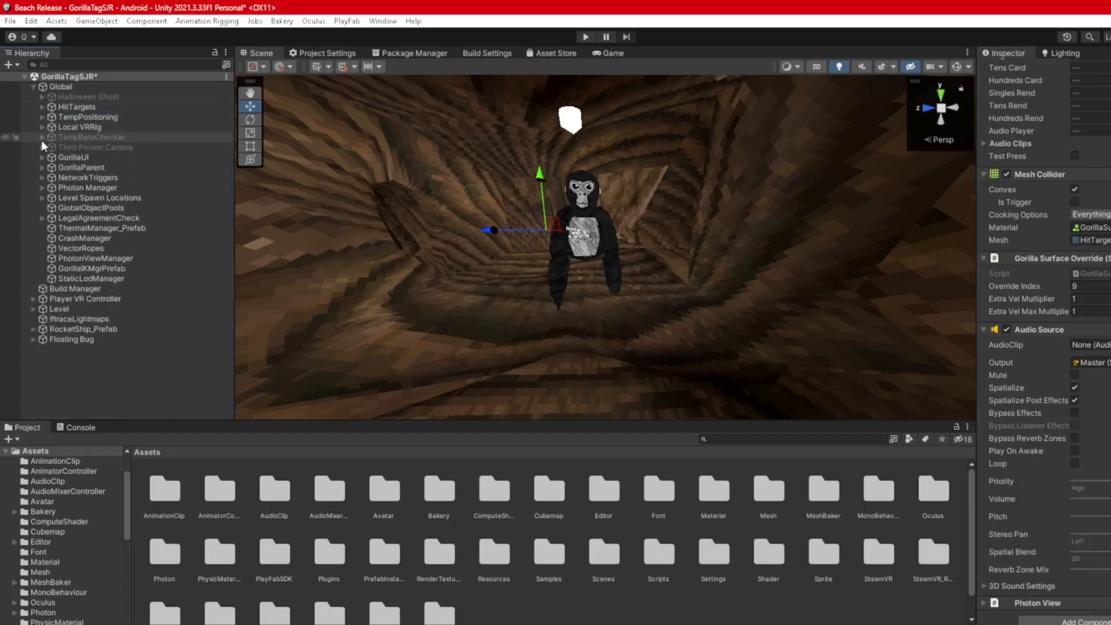
- Deactivate the Shoulder Camera under Third Person Camera and remove its missing script component
{"action": "left_click", "coordinate": [42, 147]}
{"action": "left_click", "coordinate": [93, 158]}
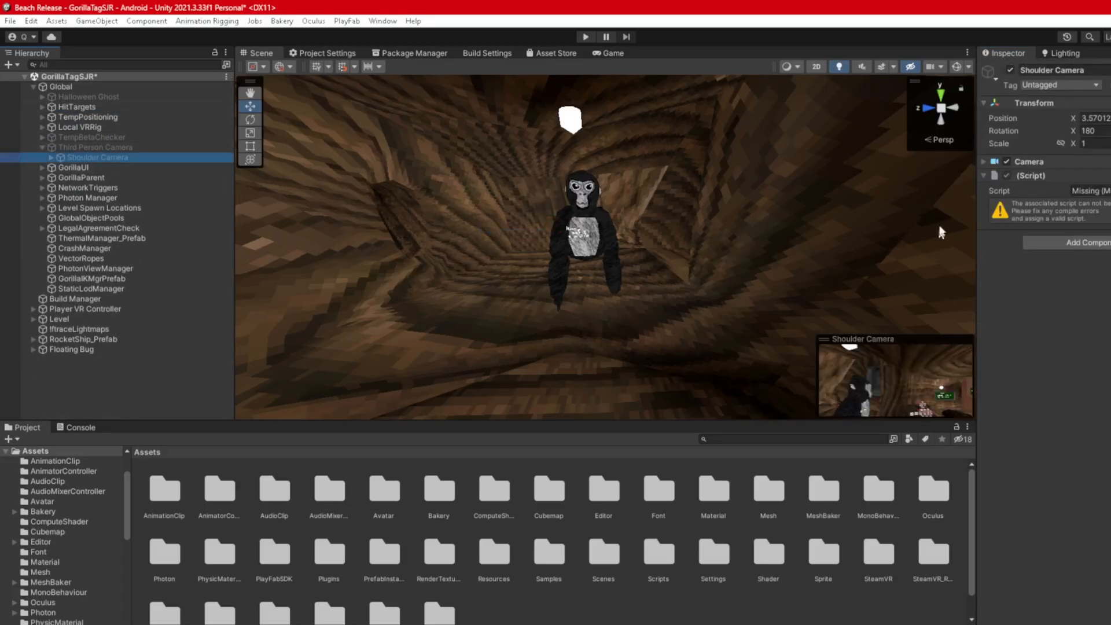
{"action": "left_click", "coordinate": [1011, 70]}
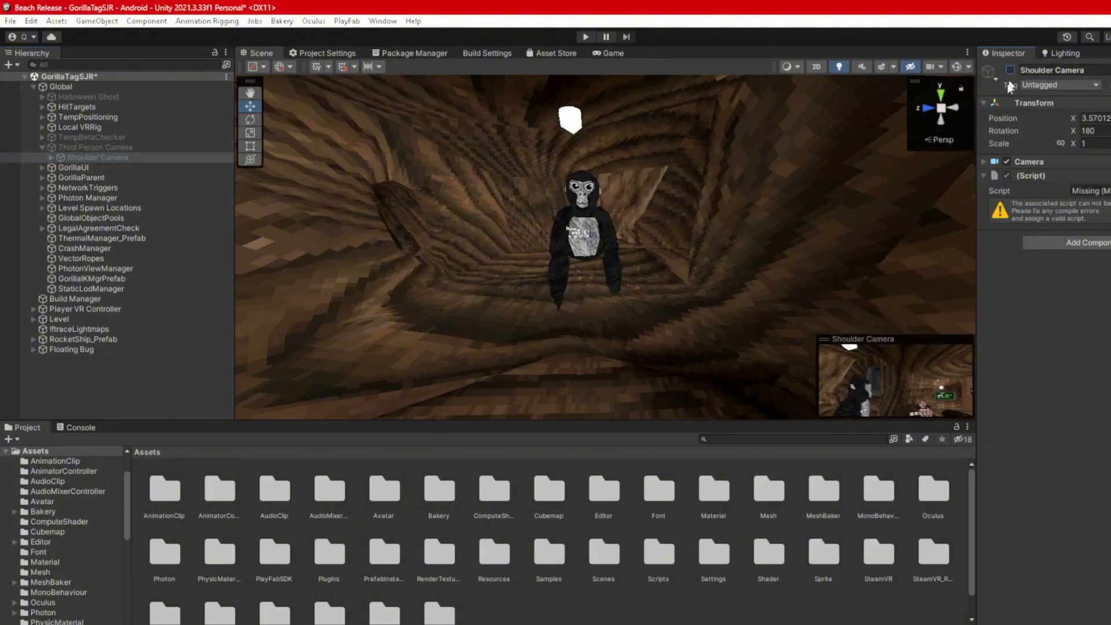
{"action": "right_click", "coordinate": [1041, 173]}
{"action": "left_click", "coordinate": [1056, 200]}
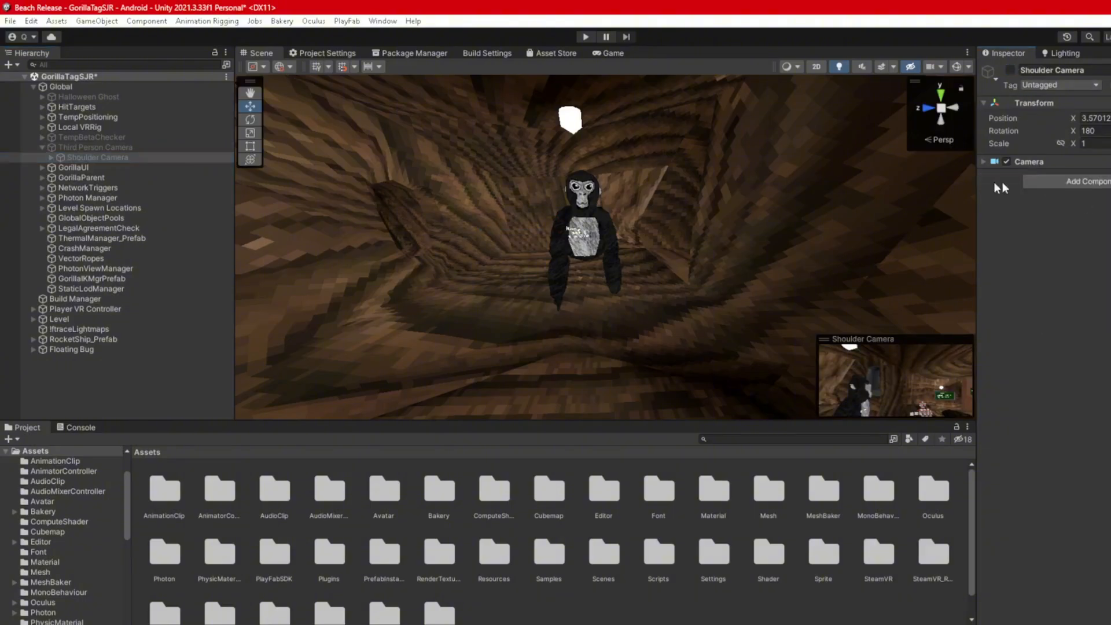
- Remove the missing script component from CM vcam1 under the Shoulder Camera
{"action": "left_click", "coordinate": [51, 157]}
{"action": "left_click", "coordinate": [92, 167]}
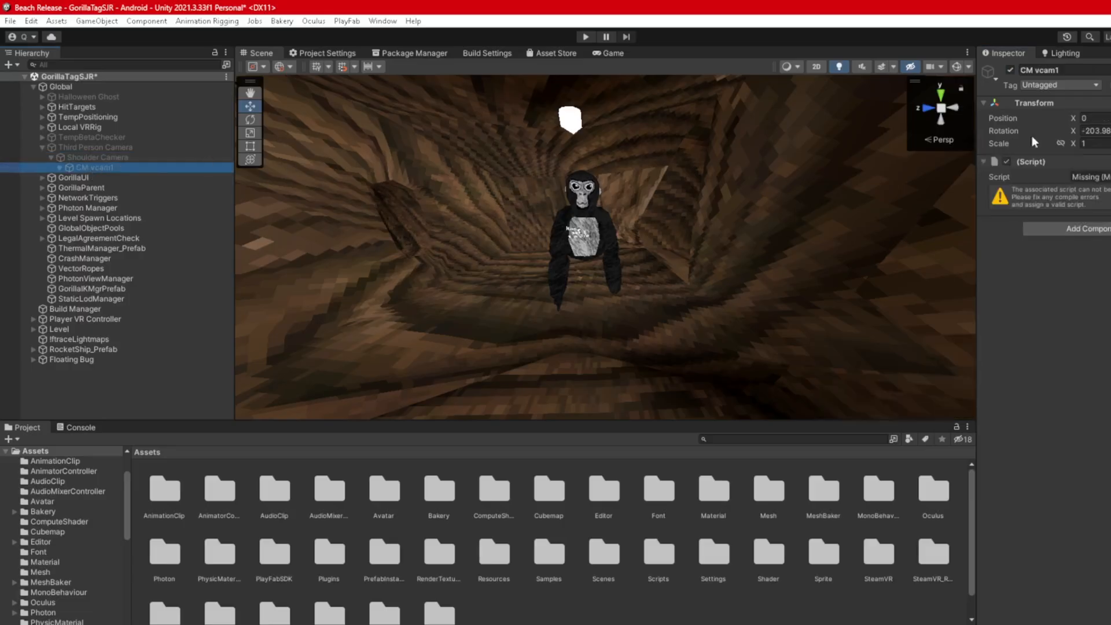
{"action": "right_click", "coordinate": [1039, 156]}
{"action": "left_click", "coordinate": [1071, 168]}
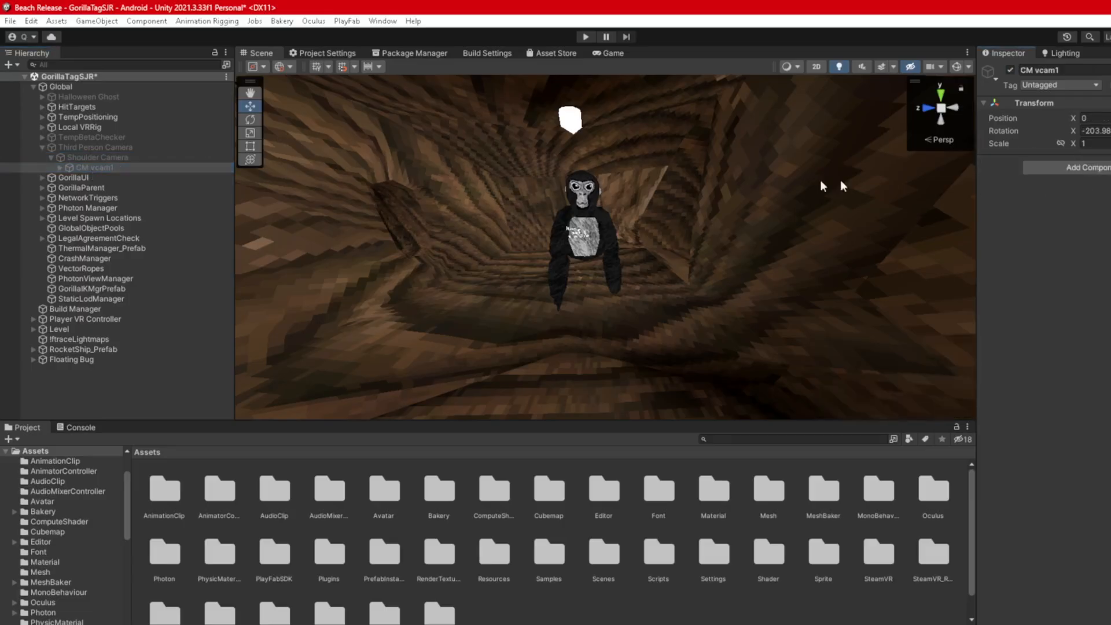
- Remove all three missing script components from the cm object under CM vcam1, and collapse the Third Person Camera hierarchy
{"action": "left_click", "coordinate": [59, 167]}
{"action": "left_click", "coordinate": [90, 178]}
{"action": "right_click", "coordinate": [1070, 165]}
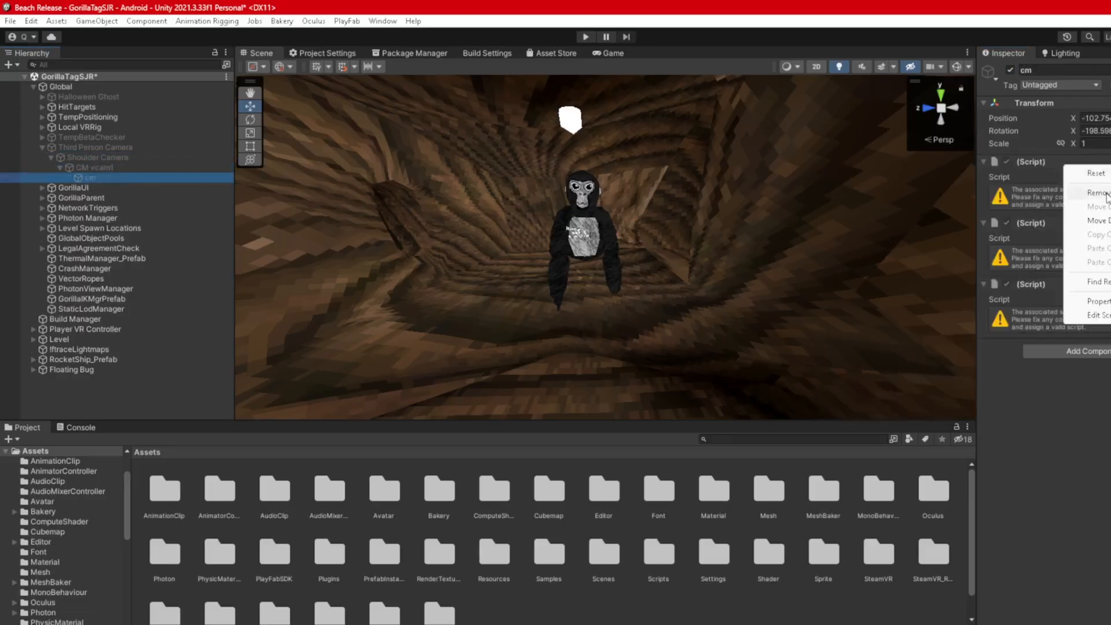
{"action": "left_click", "coordinate": [1081, 193]}
{"action": "right_click", "coordinate": [1060, 164]}
{"action": "left_click", "coordinate": [1070, 193]}
{"action": "right_click", "coordinate": [1060, 168]}
{"action": "left_click", "coordinate": [1071, 193]}
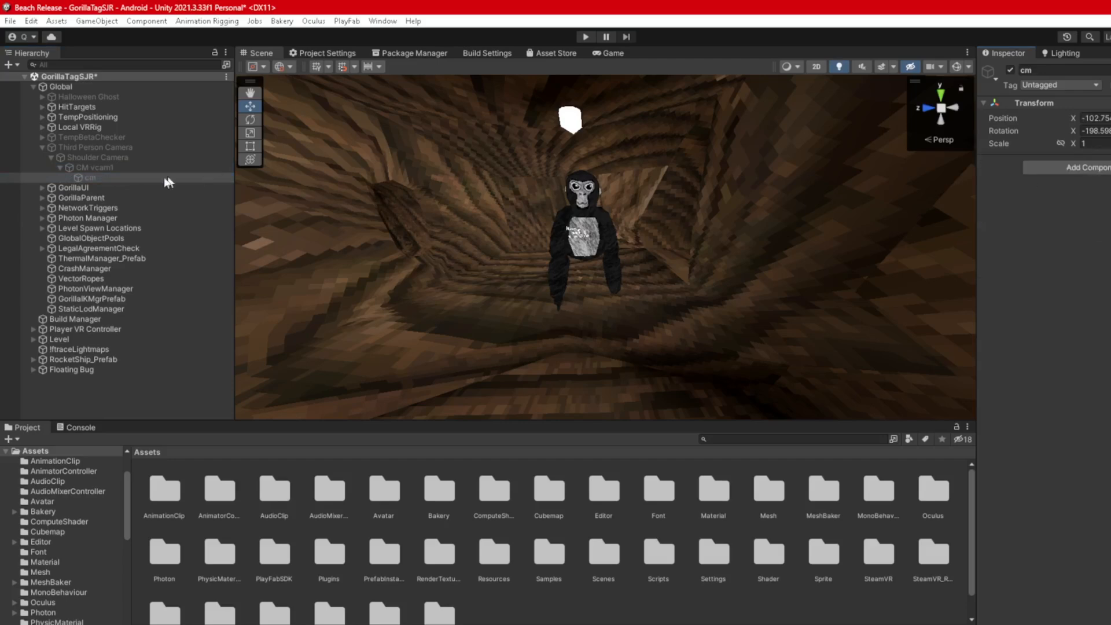
{"action": "left_click", "coordinate": [67, 168]}
{"action": "left_click", "coordinate": [51, 157]}
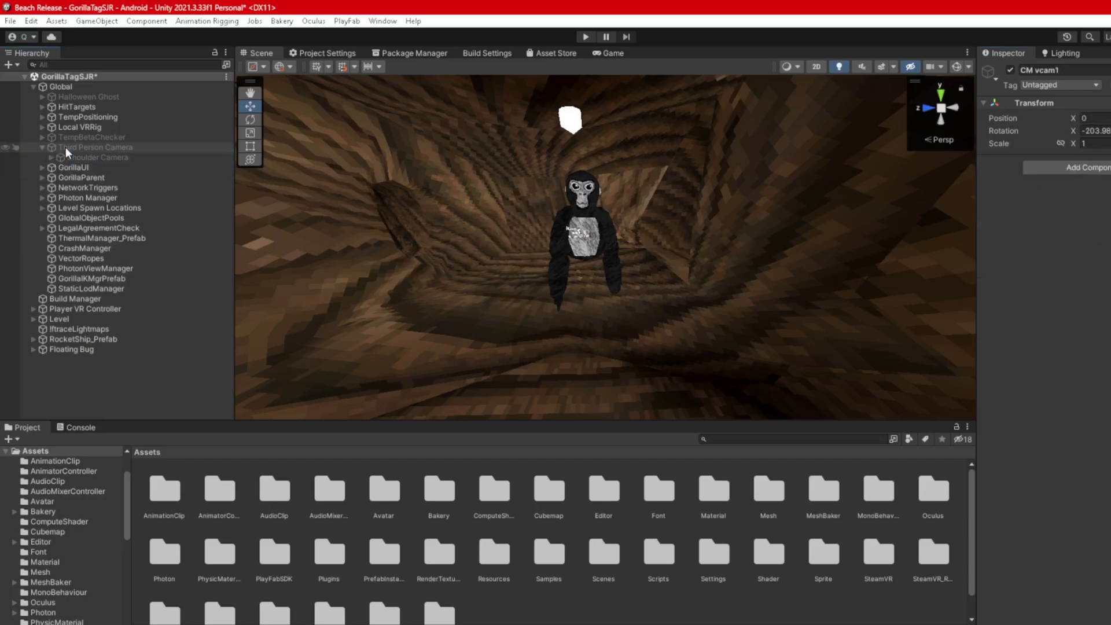
{"action": "left_click", "coordinate": [65, 147]}
{"action": "left_click", "coordinate": [43, 147]}
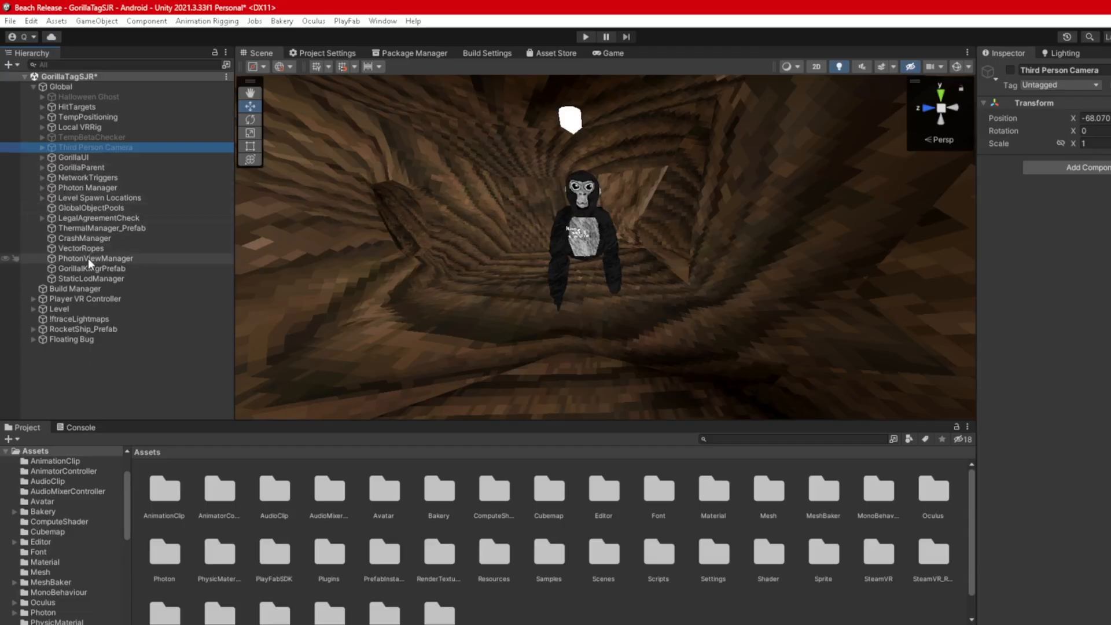
- Remove the two missing script components between Photon Network Controller and Post VR Rig Physics Synch on Photon Manager
{"action": "left_click", "coordinate": [55, 188]}
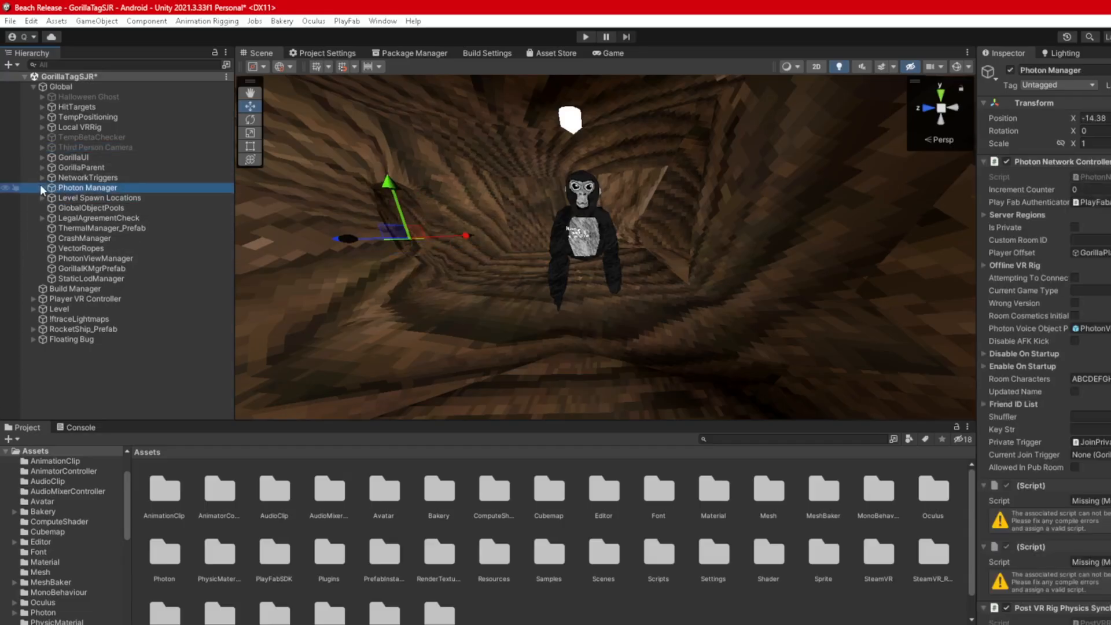
{"action": "left_click", "coordinate": [42, 187]}
{"action": "left_click", "coordinate": [1044, 161]}
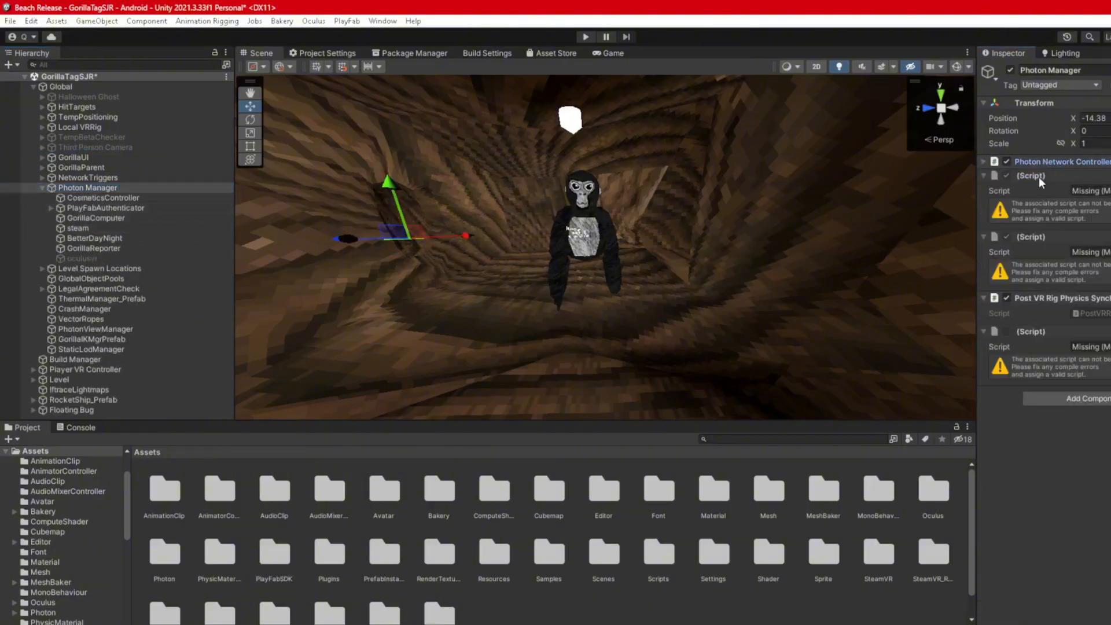
{"action": "right_click", "coordinate": [1040, 176]}
{"action": "left_click", "coordinate": [1082, 206]}
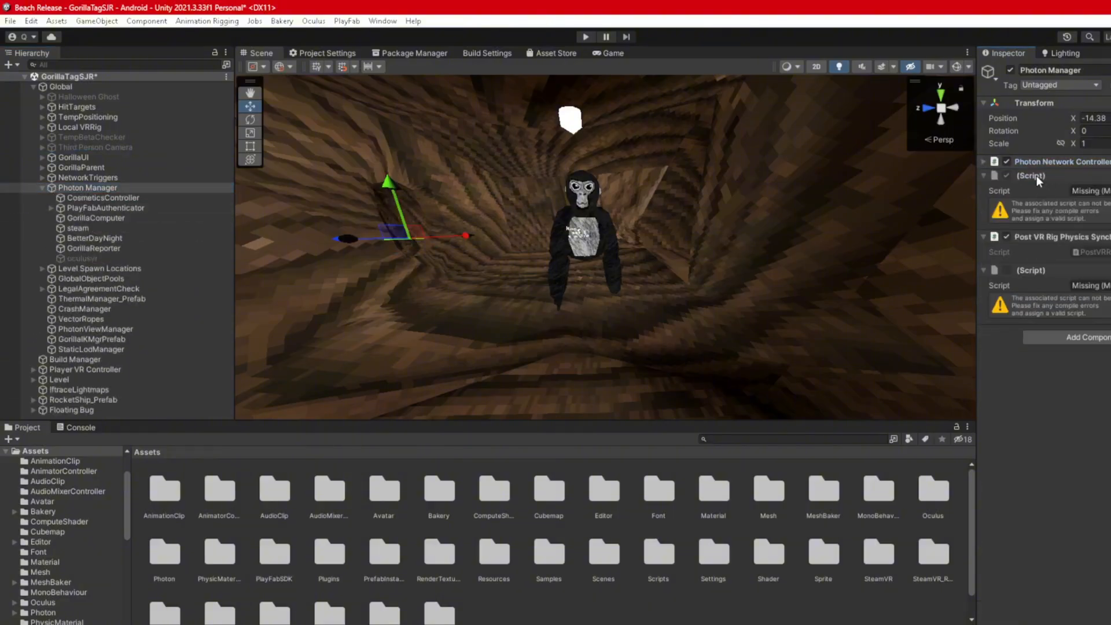
{"action": "right_click", "coordinate": [1037, 175]}
{"action": "left_click", "coordinate": [1068, 195]}
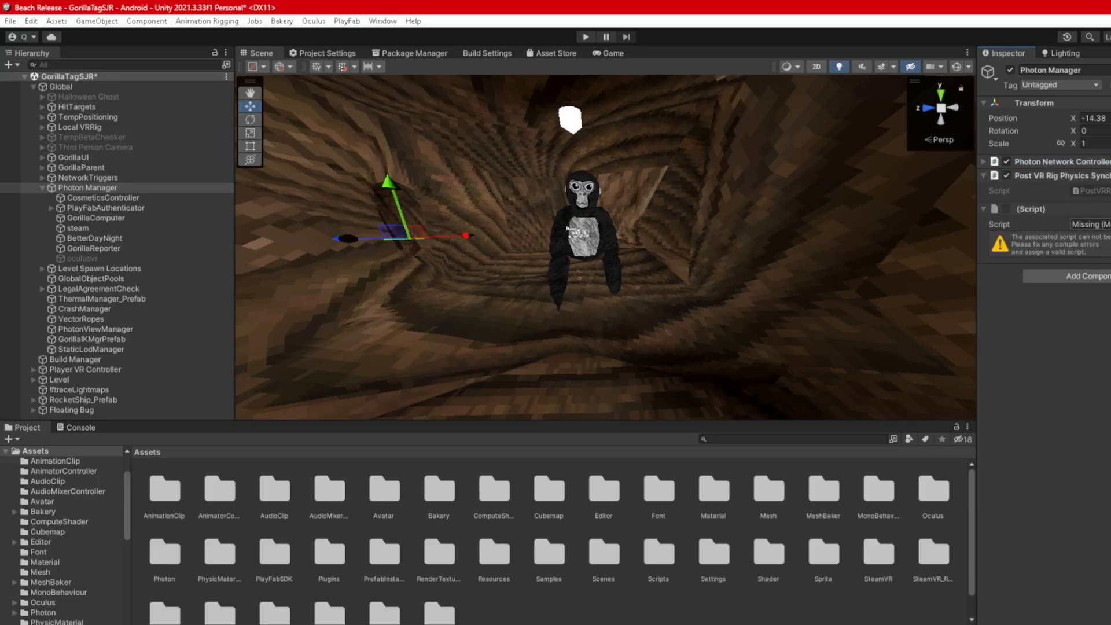
- Assign the Photon Stats Gui script to Photon Manager's remaining missing script component and collapse its component details
{"action": "left_click", "coordinate": [1110, 224]}
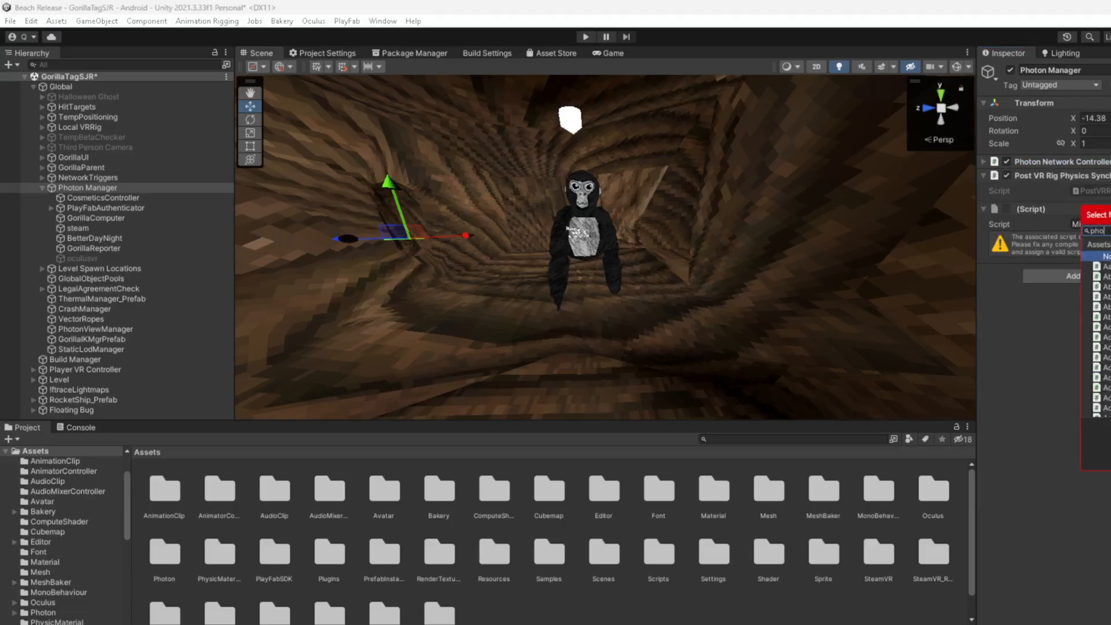
{"action": "type", "text": "photin"}
{"action": "key", "text": "BackSpace"}
{"action": "key", "text": "BackSpace"}
{"action": "type", "text": "onu"}
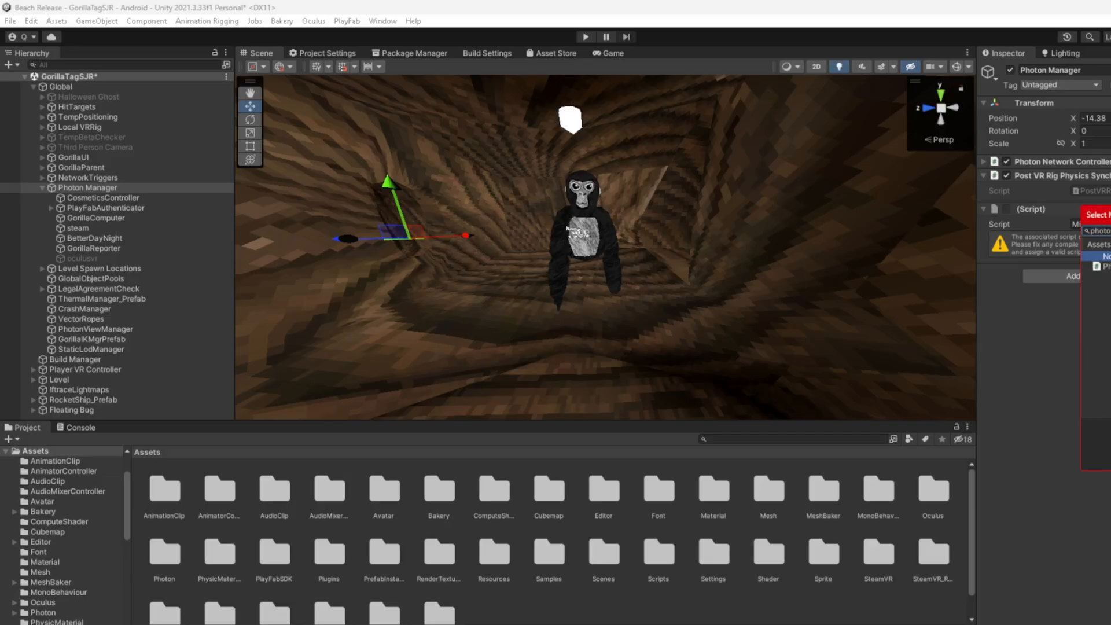
{"action": "double_click", "coordinate": [1107, 267]}
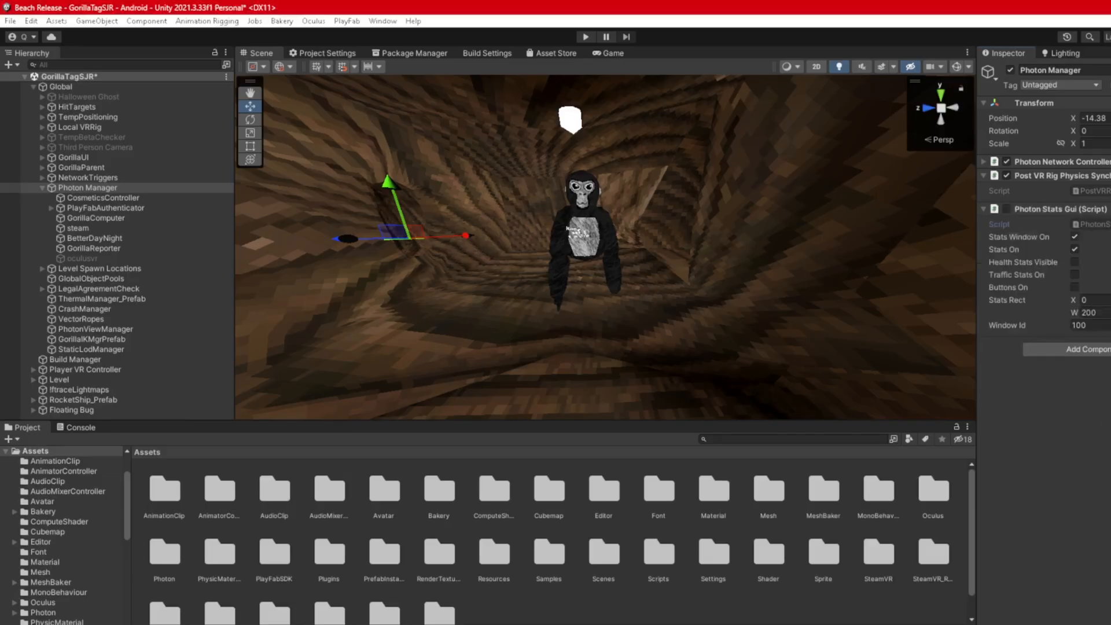
{"action": "left_click", "coordinate": [1049, 207]}
{"action": "left_click", "coordinate": [1057, 177]}
- Assign the OVR Manager script to the missing script component on oculusvr under Photon Manager and collapse it
{"action": "left_click", "coordinate": [81, 259]}
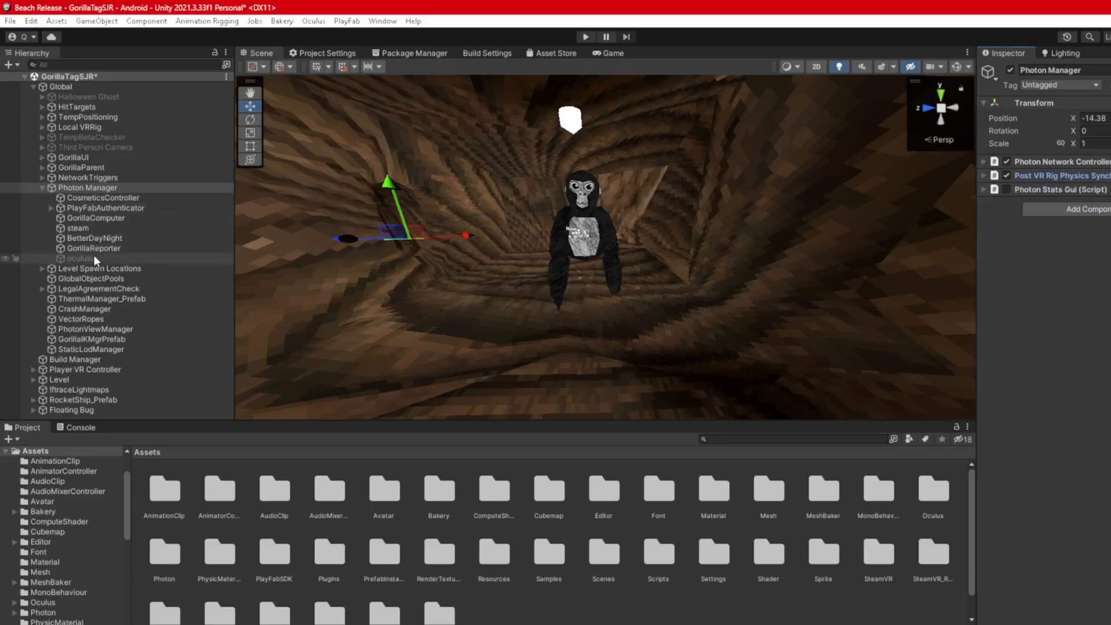
{"action": "left_click", "coordinate": [1107, 177]}
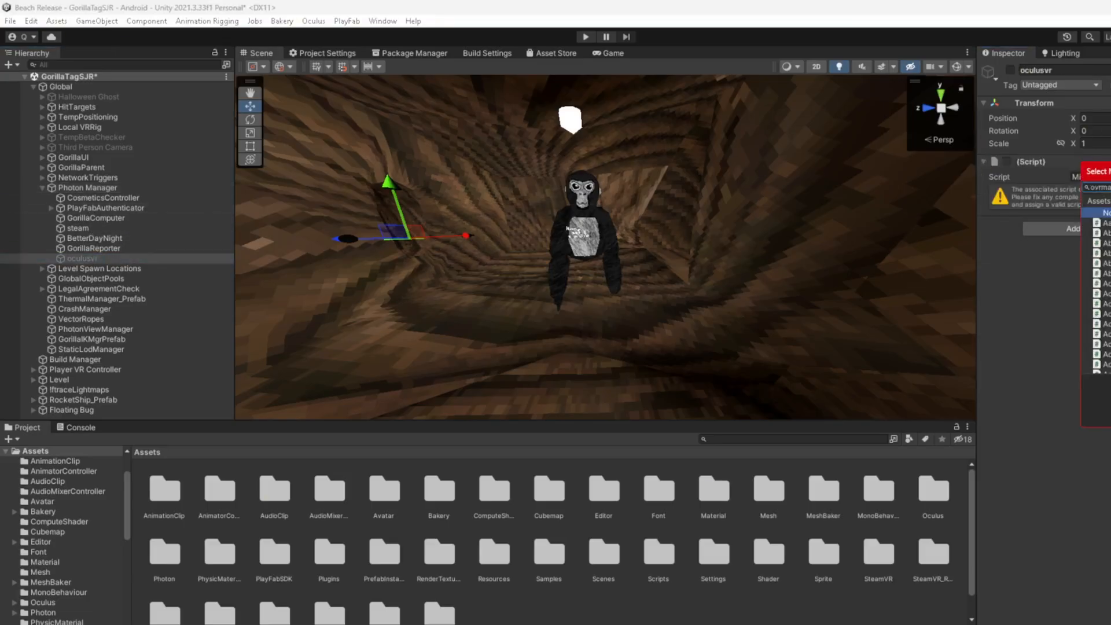
{"action": "double_click", "coordinate": [1106, 223]}
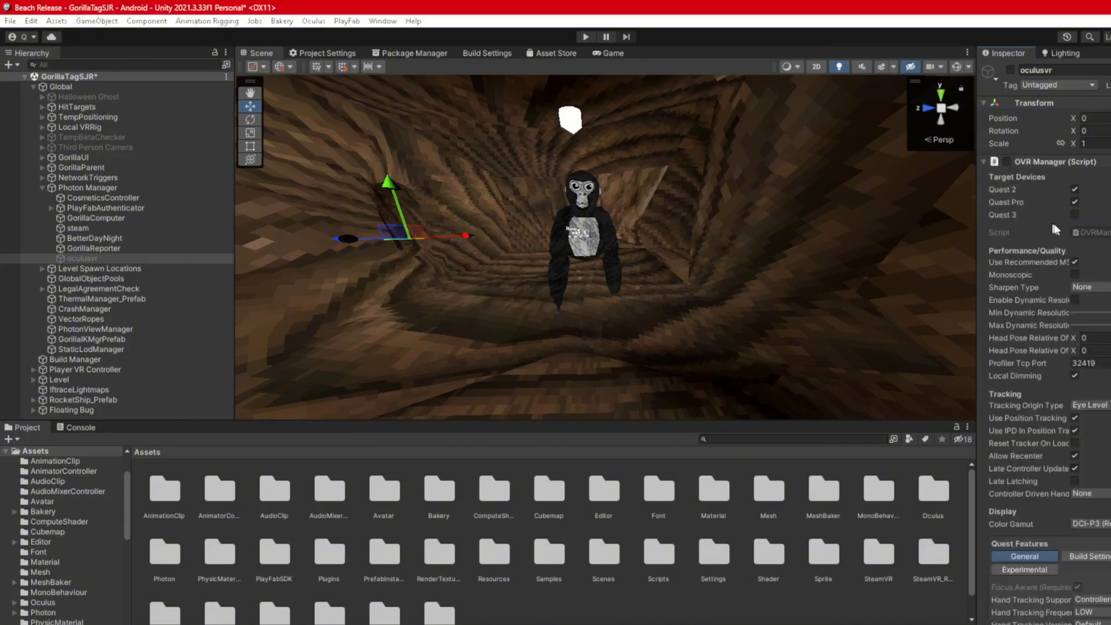
{"action": "left_click", "coordinate": [1077, 160]}
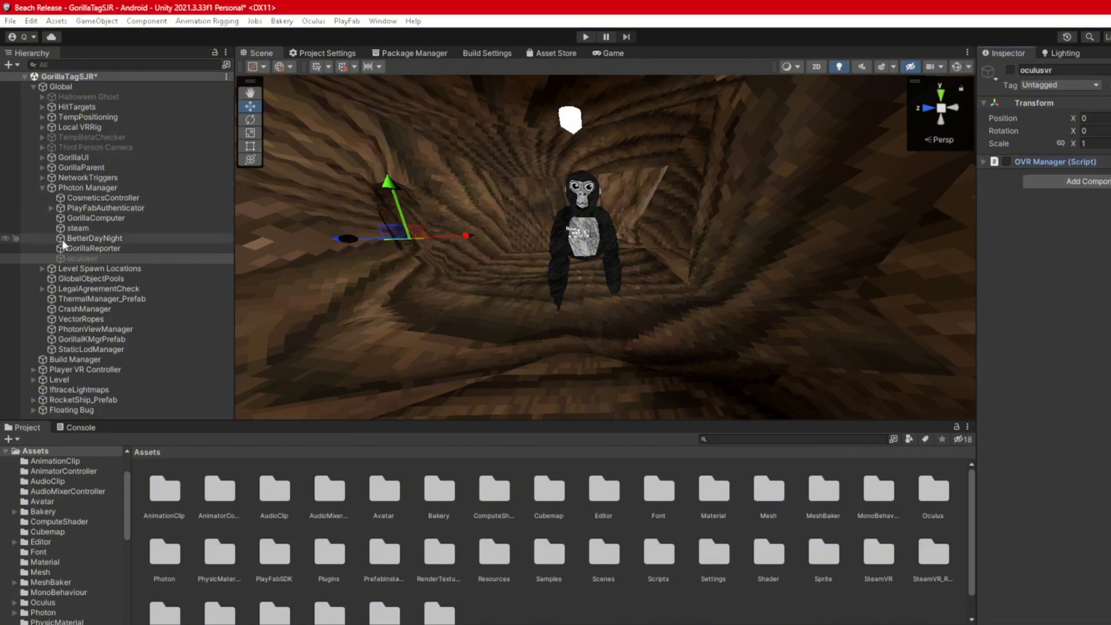
- Check the GorillaReporter, PlayFabAuthenticator and GorillaComputer objects under Photon Manager for missing scripts, and save the scene
{"action": "left_click", "coordinate": [84, 248]}
{"action": "left_click", "coordinate": [91, 209]}
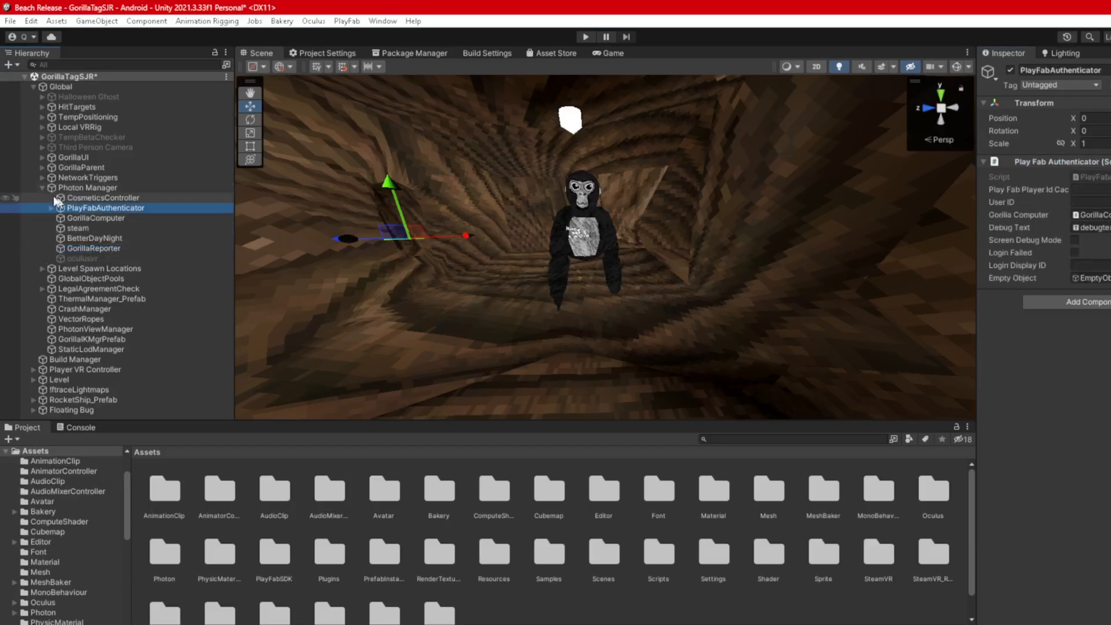
{"action": "left_click", "coordinate": [97, 216]}
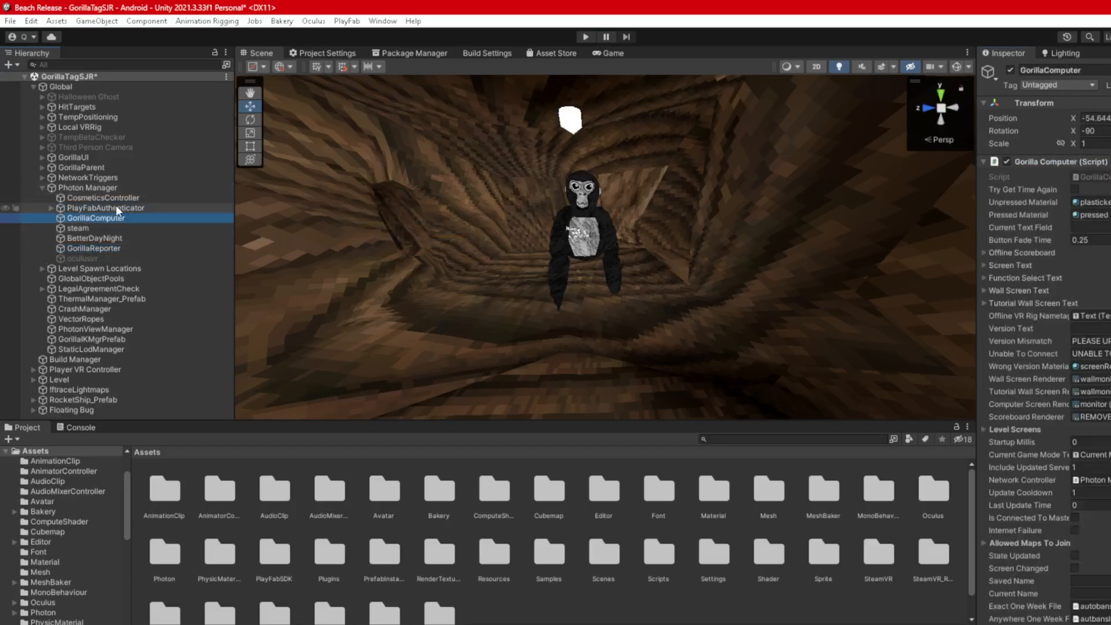
{"action": "left_click", "coordinate": [43, 187]}
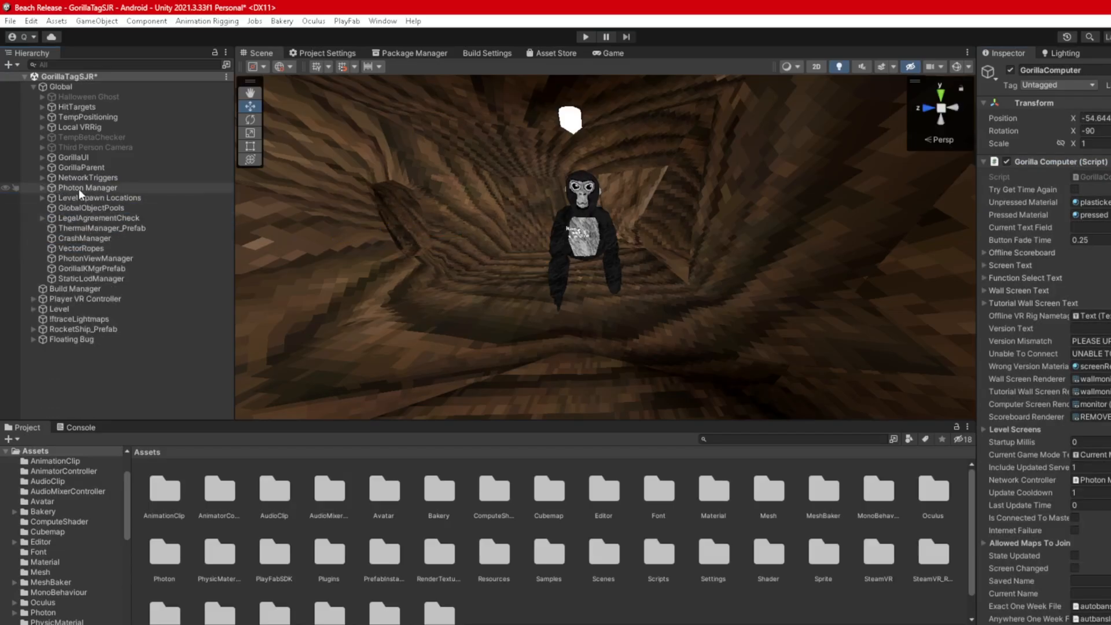
{"action": "left_click", "coordinate": [79, 189]}
{"action": "left_click", "coordinate": [93, 351]}
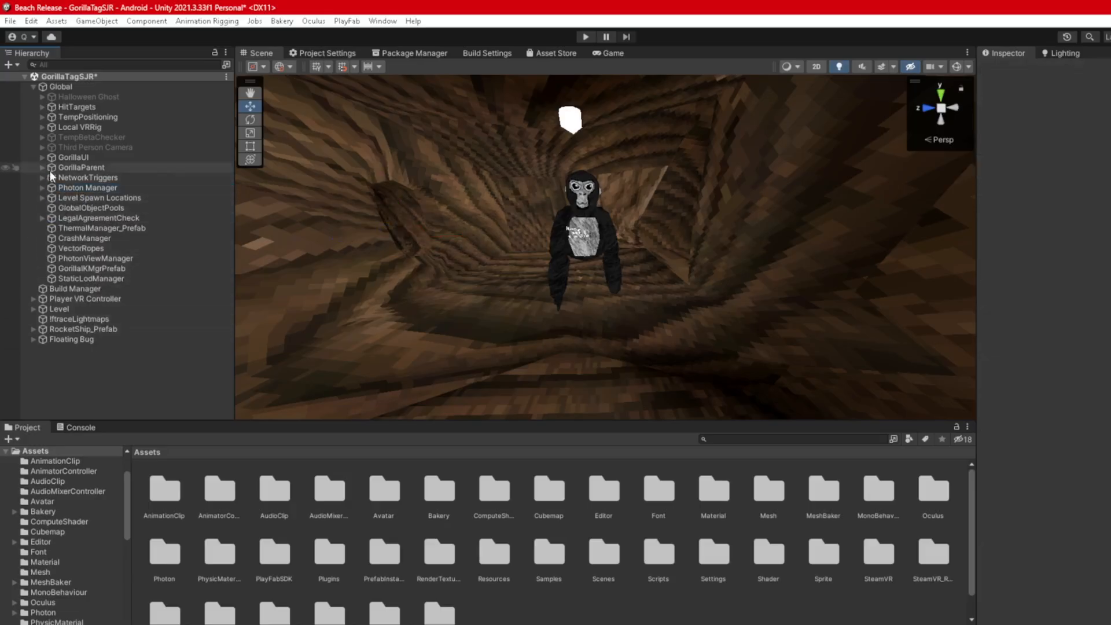
{"action": "mouse_move", "coordinate": [694, 282]}
{"action": "right_mouse_down"}
{"action": "mouse_move", "coordinate": [713, 291]}
{"action": "mouse_move", "coordinate": [703, 281]}
{"action": "right_mouse_up"}
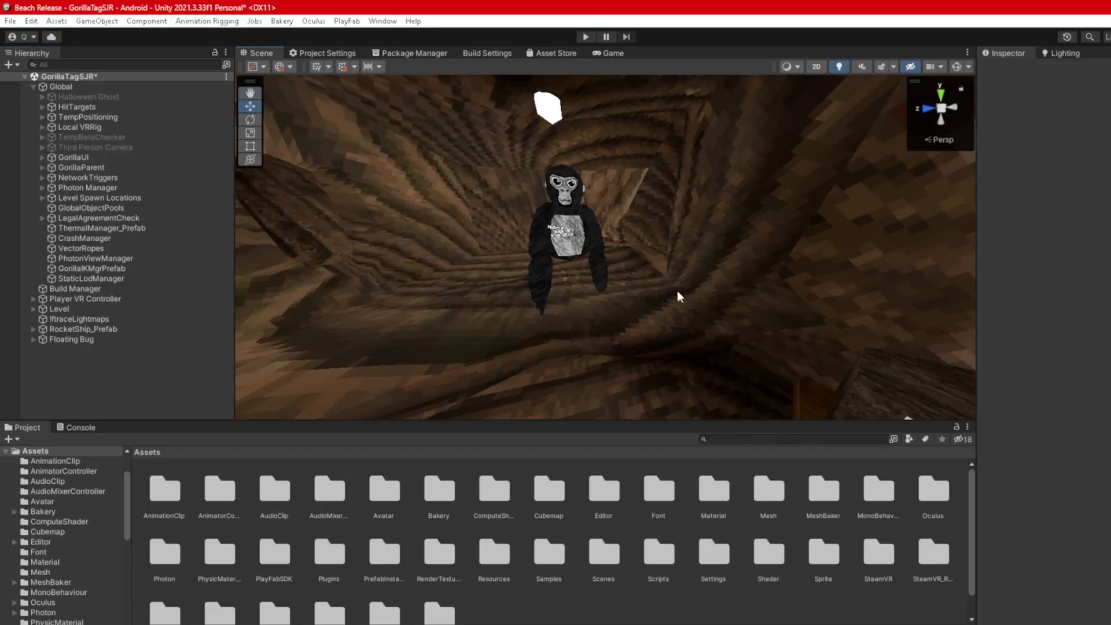
{"action": "key", "text": "ctrl+s"}
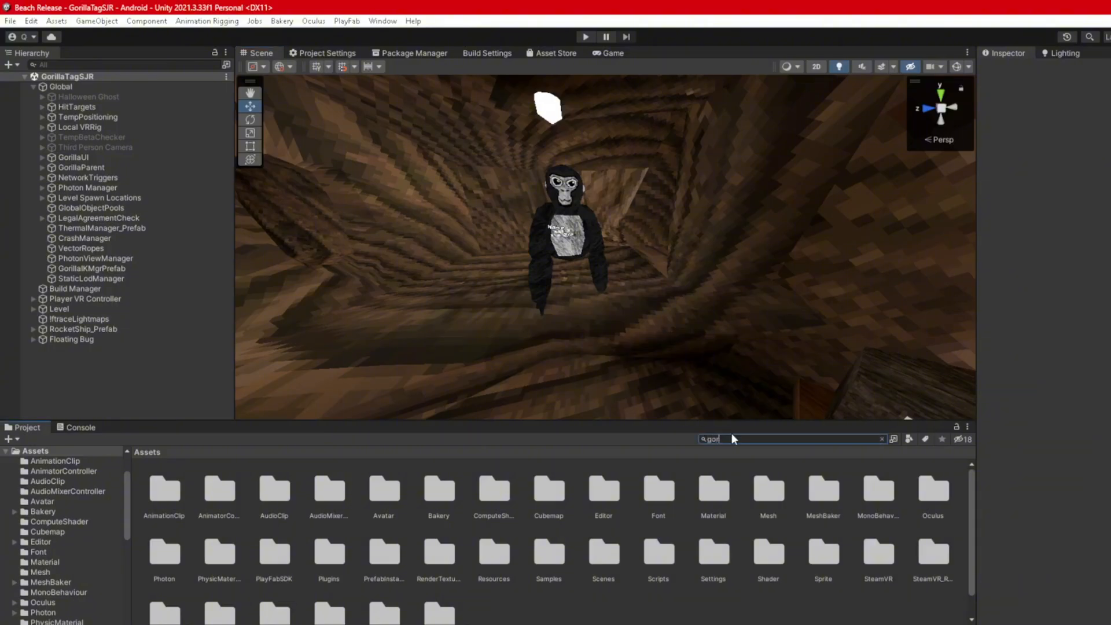
- Search the project assets for gorillaplayerscore, open the GorillaPlayerScoreboardLine script in Visual Studio and locate its myRecorder assignment
{"action": "type", "text": "illaplayerscore"}
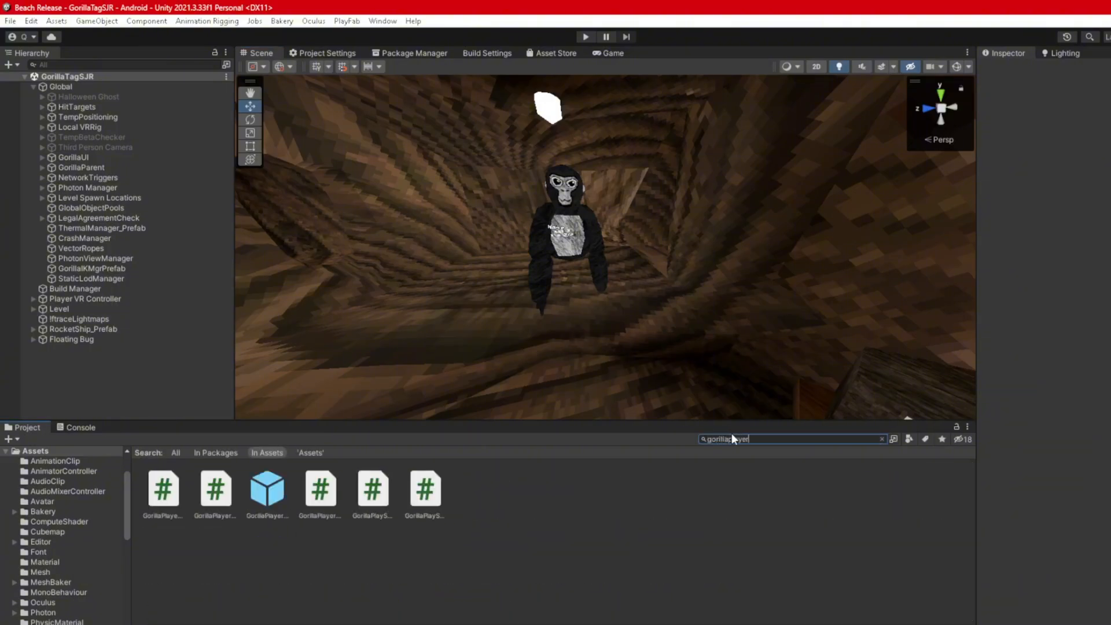
{"action": "double_click", "coordinate": [213, 487]}
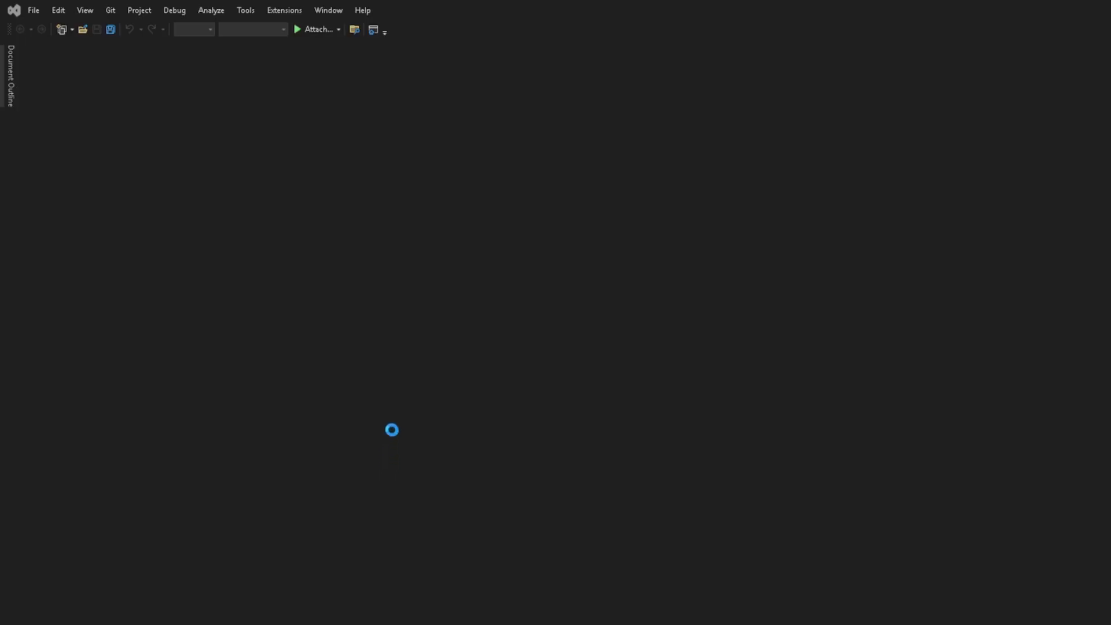
{"action": "scroll", "coordinate": [374, 396], "scroll_direction": "down", "scroll_amount": 20}
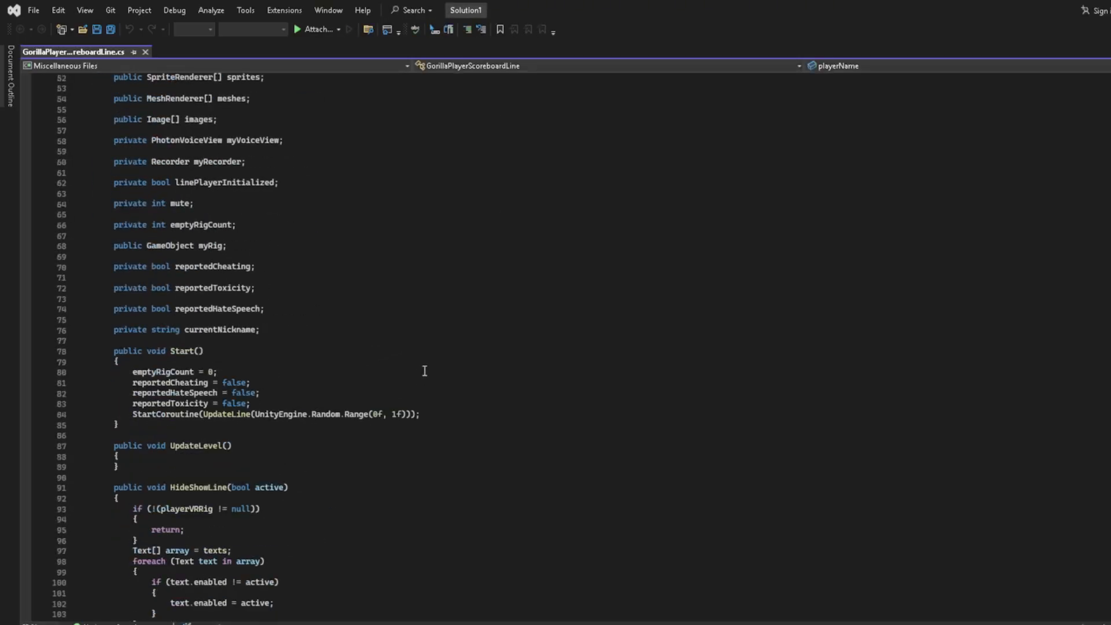
{"action": "scroll", "coordinate": [424, 371], "scroll_direction": "down", "scroll_amount": 20}
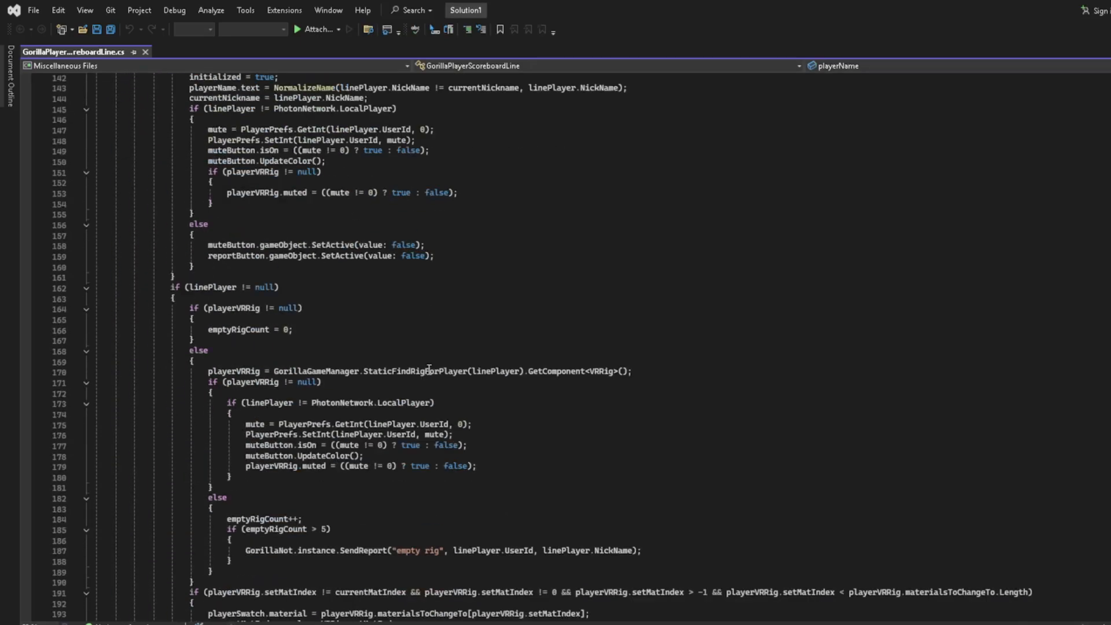
{"action": "scroll", "coordinate": [471, 400], "scroll_direction": "down", "scroll_amount": 3}
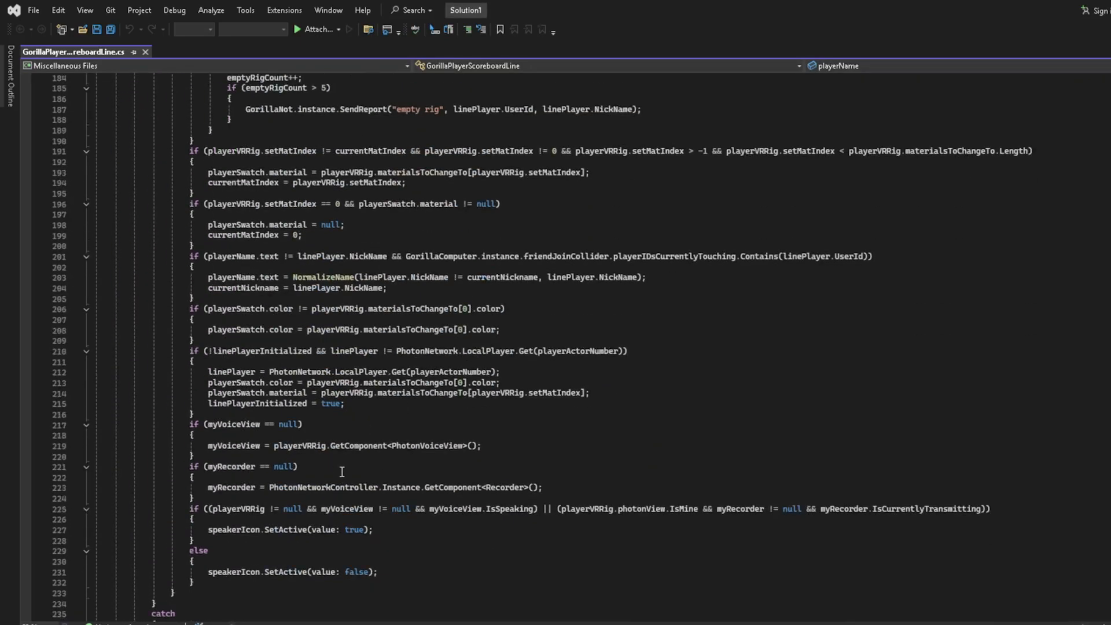
- Insert photonVoiceObjectPrefab. before GetComponent<Recorder>() in the myRecorder assignment on line 223 and save the script
{"action": "left_click", "coordinate": [428, 489]}
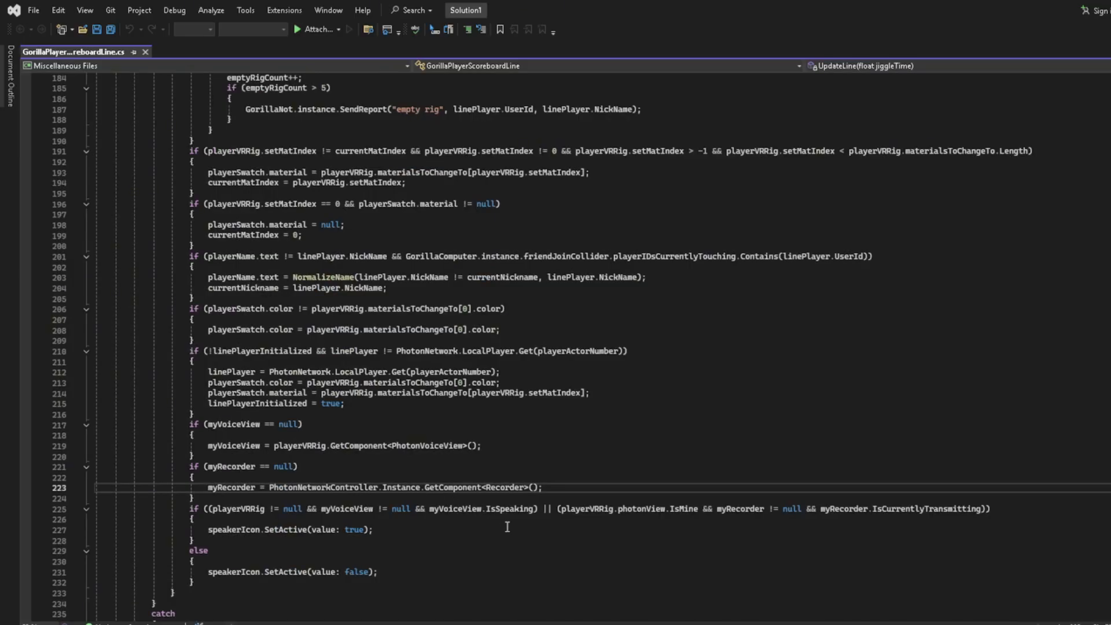
{"action": "type", "text": "photon"}
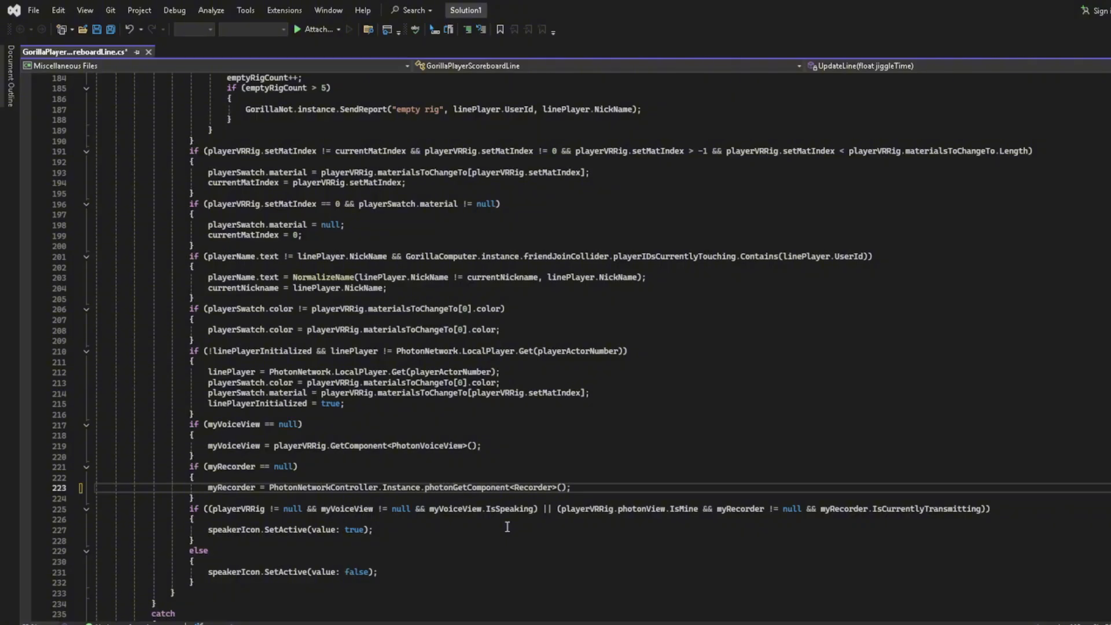
{"action": "type", "text": "Voice"}
{"action": "type", "text": "Object"}
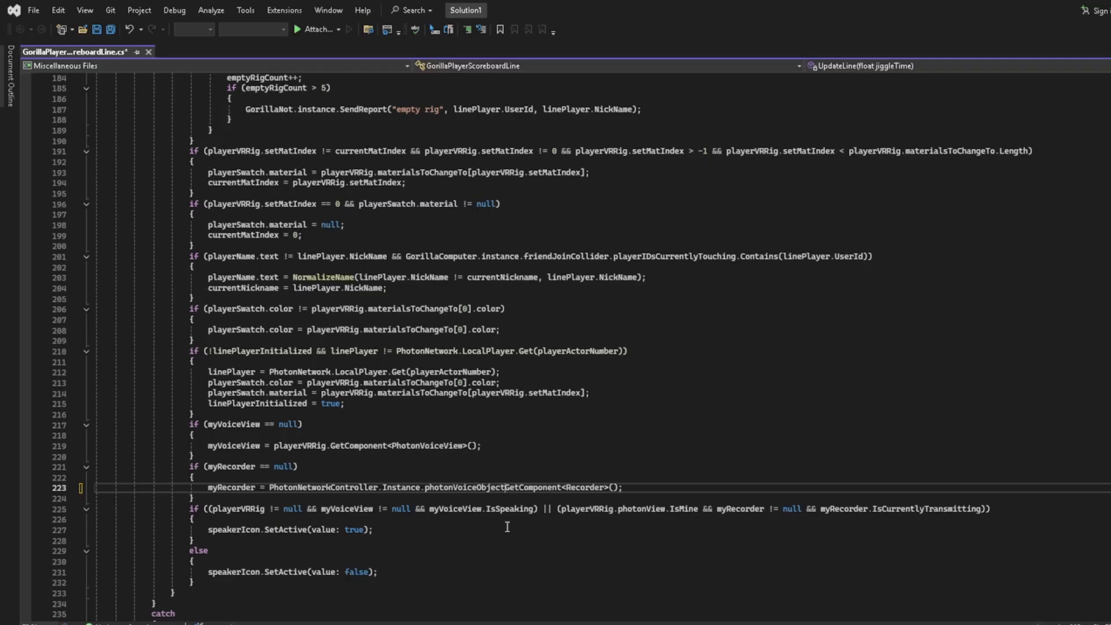
{"action": "type", "text": "Prefab"}
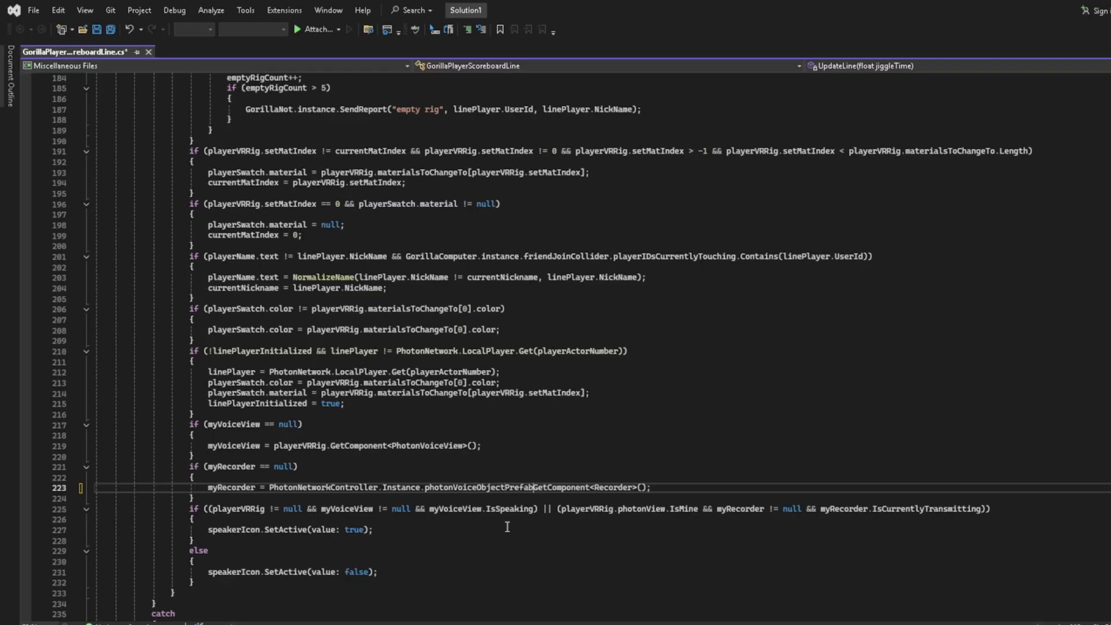
{"action": "type", "text": "."}
{"action": "key", "text": "ctrl+s"}
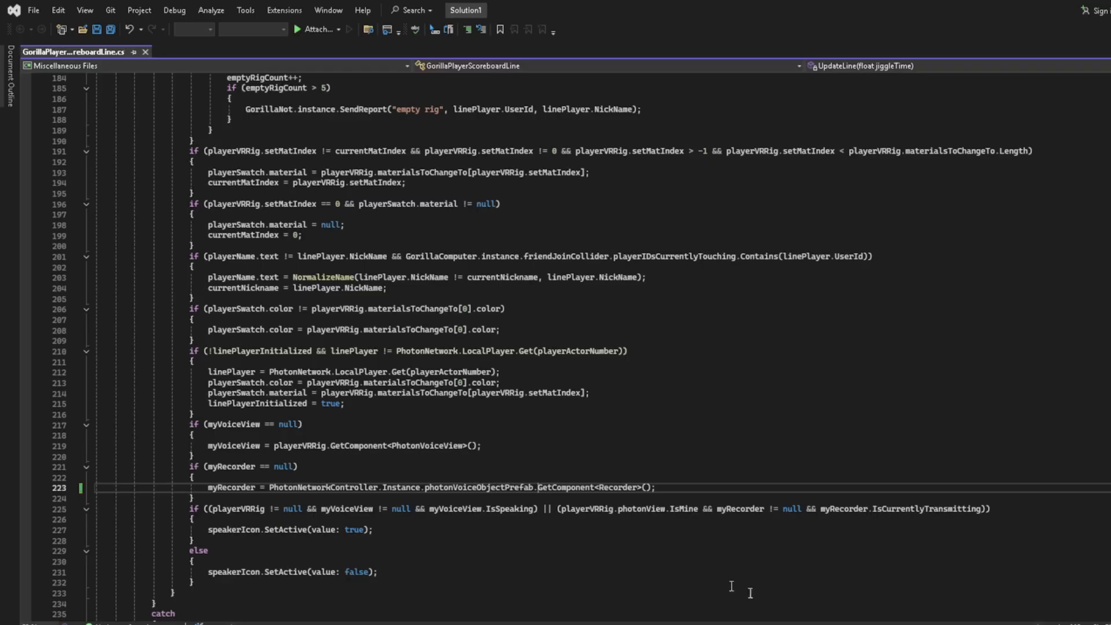
- Return to Unity to import the changed script, then clear the console and the project asset search
{"action": "key", "text": "alt+Tab"}
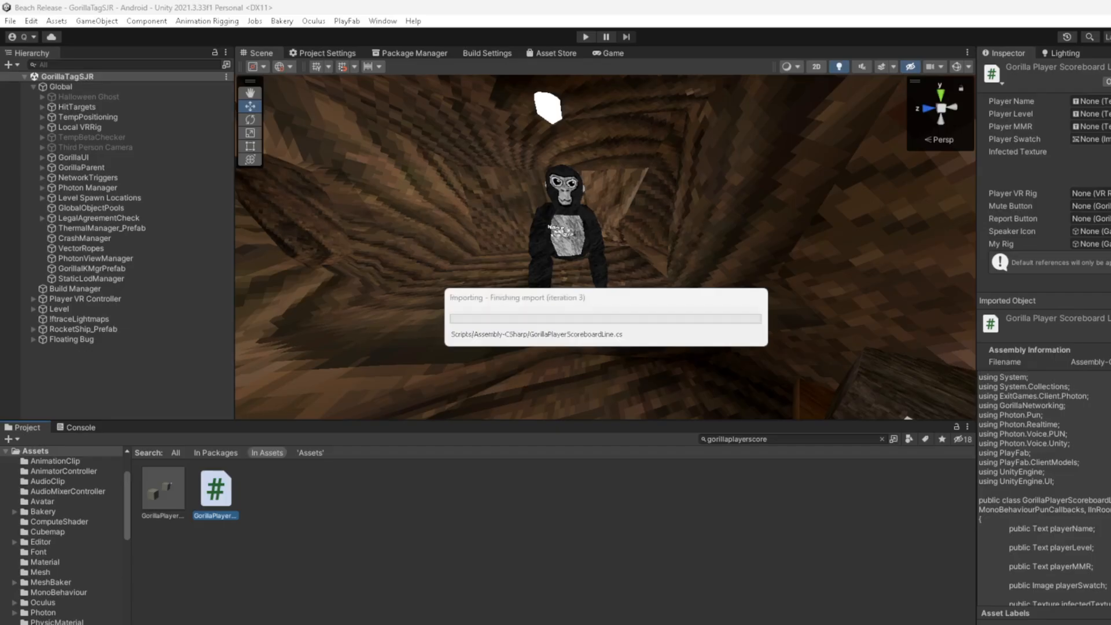
{"action": "left_click", "coordinate": [345, 516]}
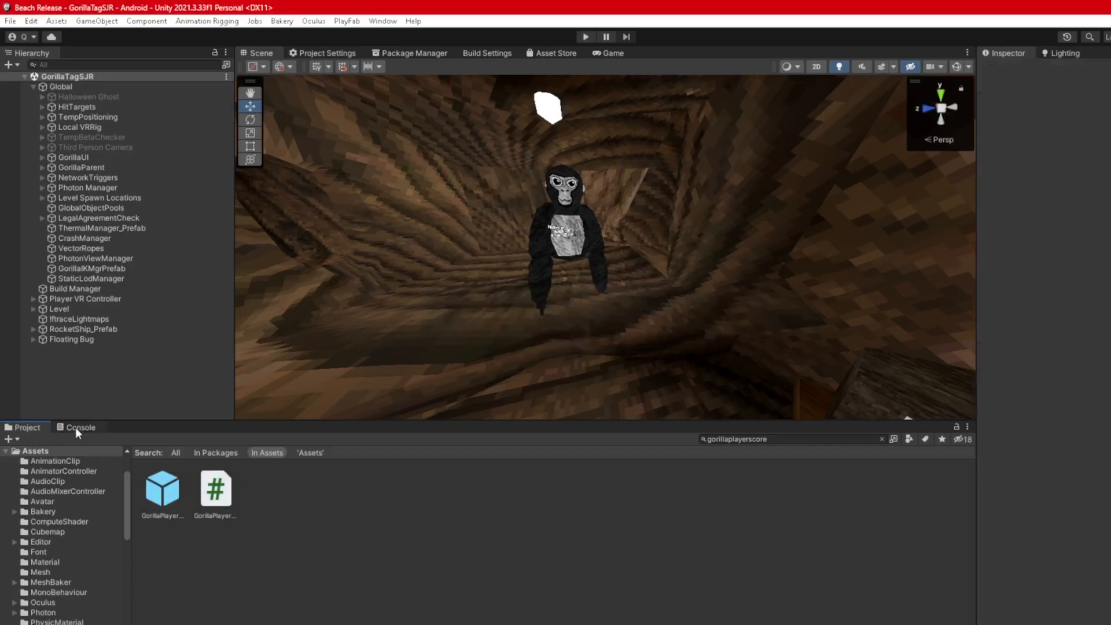
{"action": "left_click", "coordinate": [80, 427]}
{"action": "left_click", "coordinate": [12, 439]}
{"action": "left_click", "coordinate": [27, 428]}
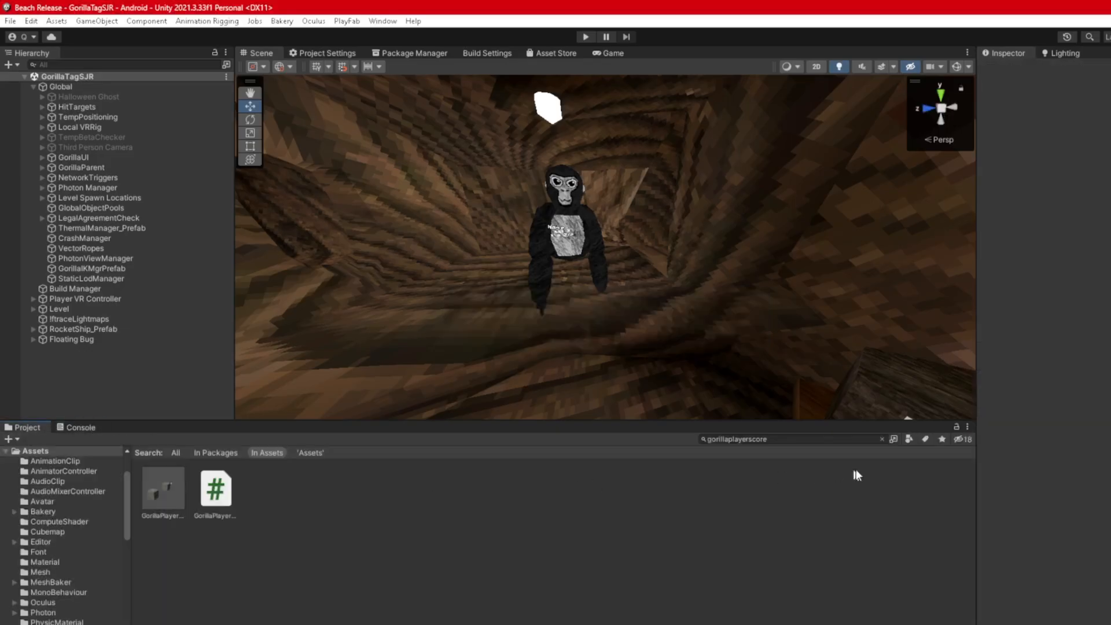
{"action": "left_click", "coordinate": [885, 439]}
{"action": "right_click_drag", "start_coordinate": [670, 298], "coordinate": [615, 253]}
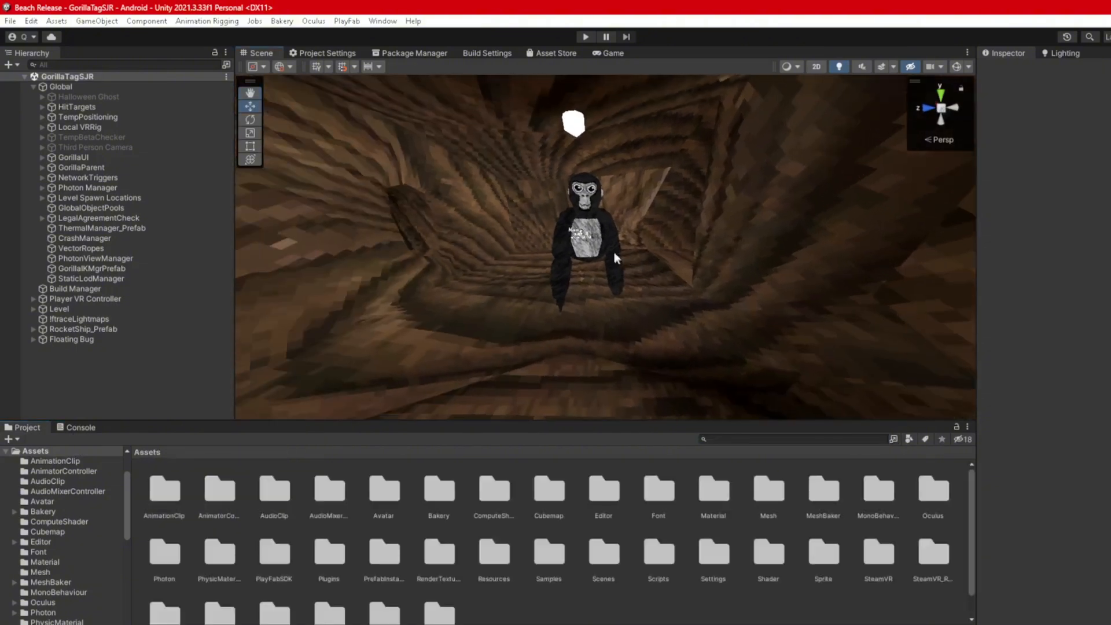
- Delete the inactive Actual Gorilla object under Local VRRig
{"action": "left_click", "coordinate": [41, 127]}
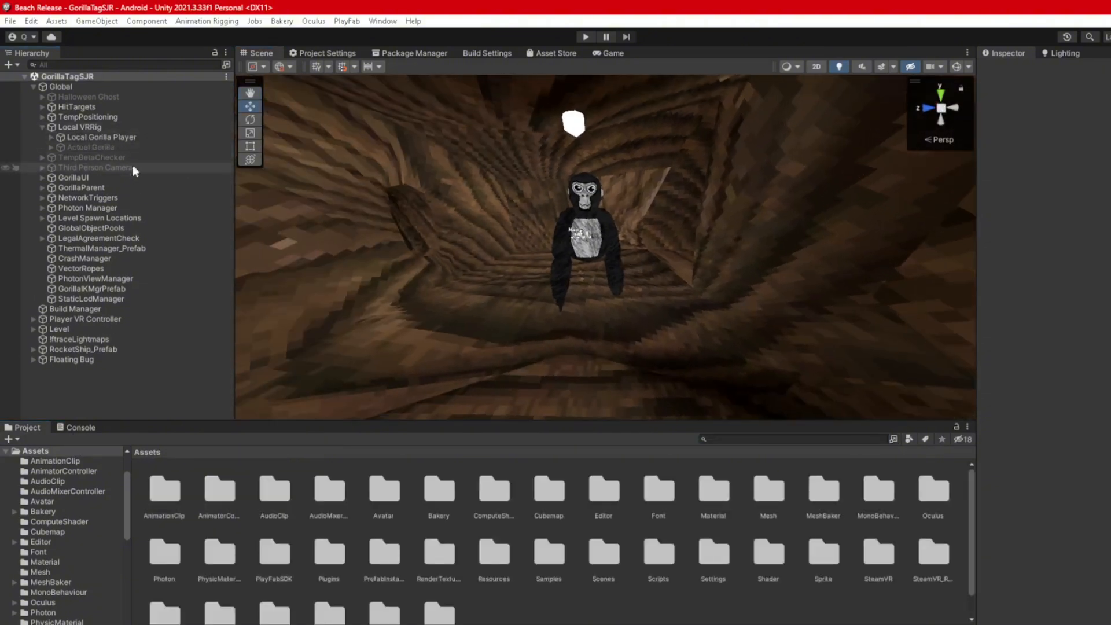
{"action": "left_click", "coordinate": [78, 147]}
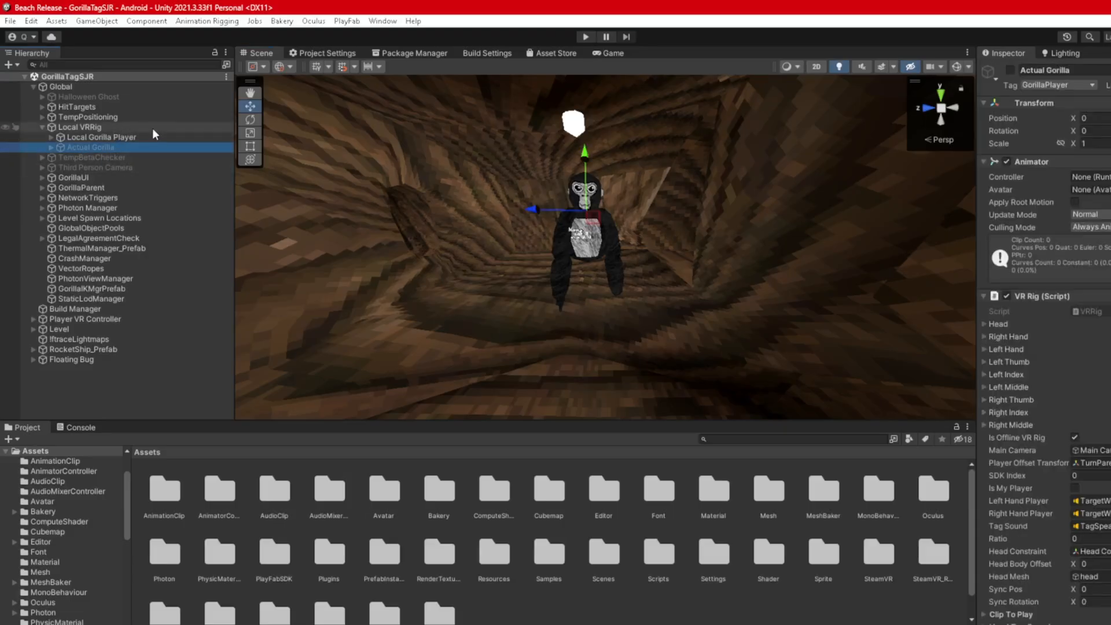
{"action": "key", "text": "Delete"}
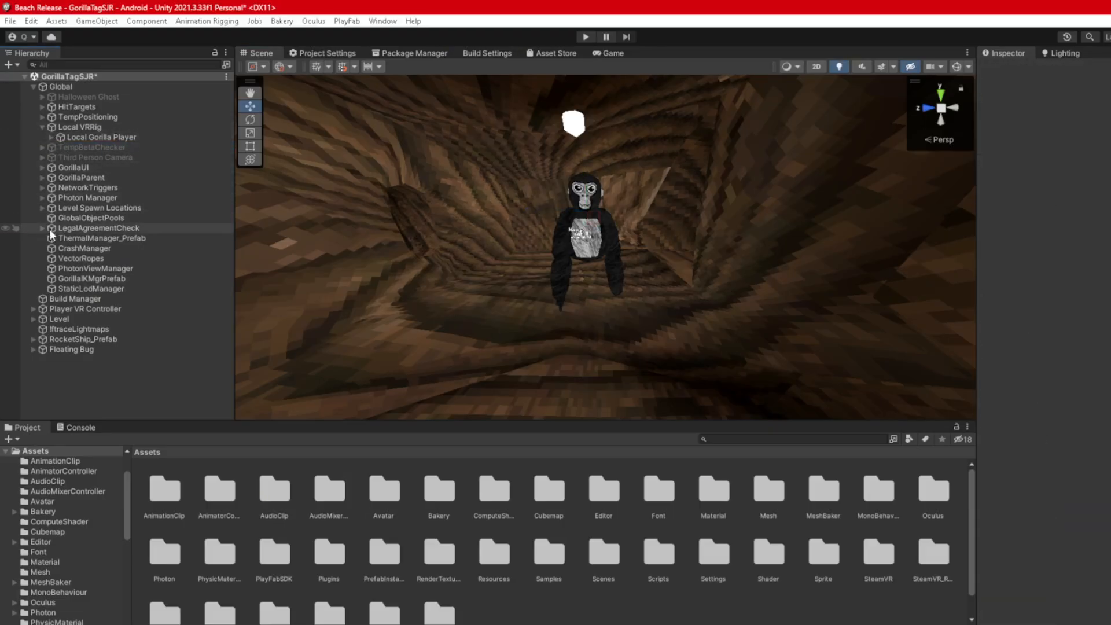
- Inspect the GorillaComputer settings under Photon Manager, and select Local Gorilla Player under Local VRRig
{"action": "left_click", "coordinate": [42, 198]}
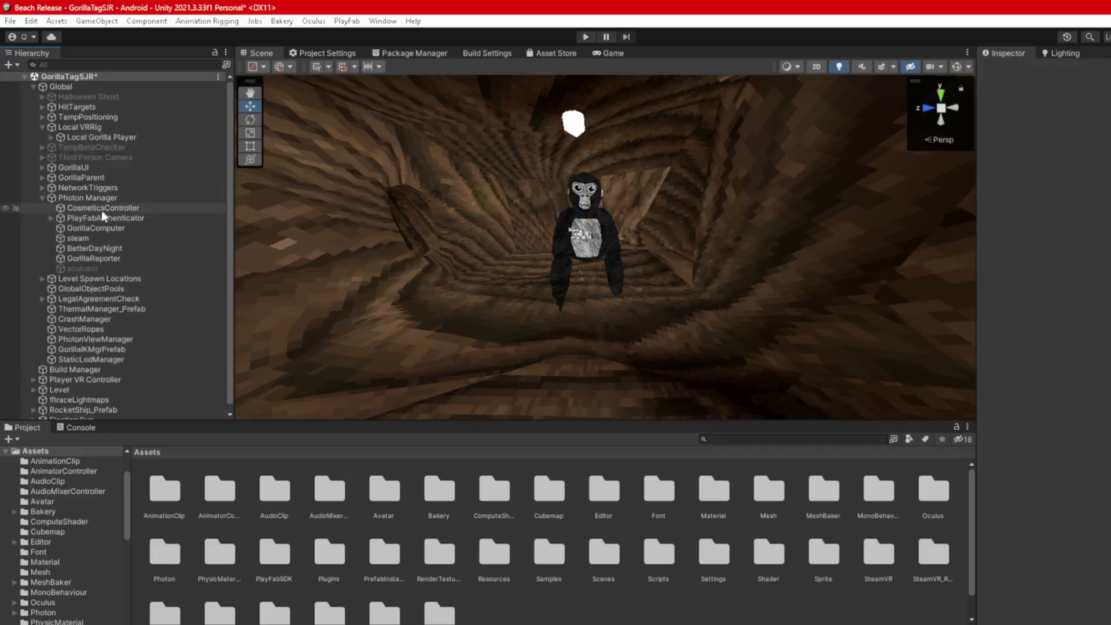
{"action": "left_click", "coordinate": [87, 227]}
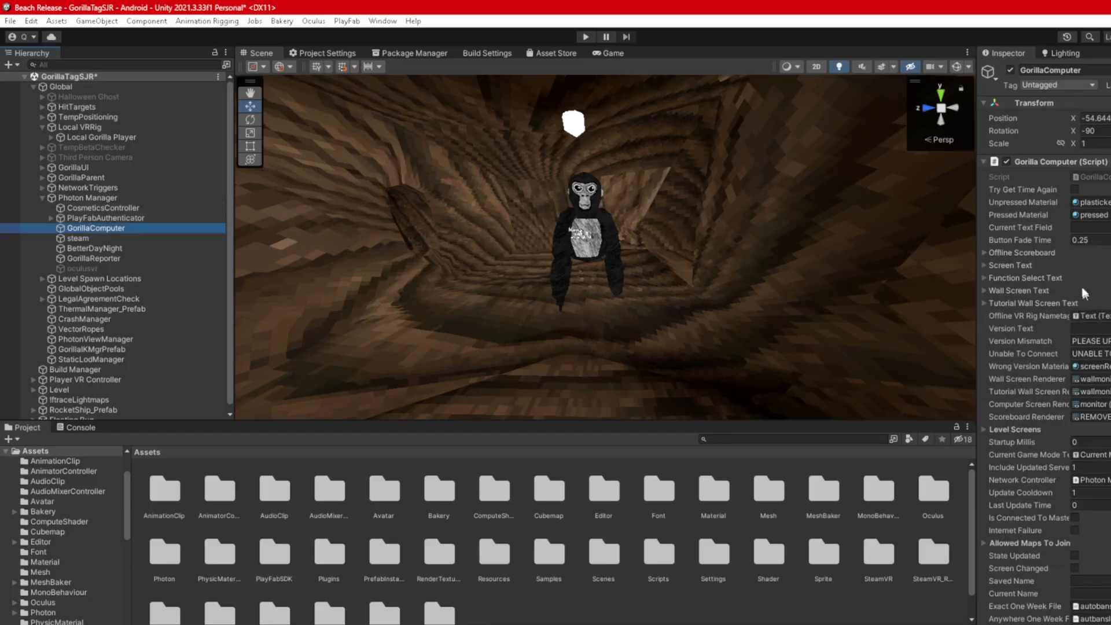
{"action": "left_click", "coordinate": [100, 139]}
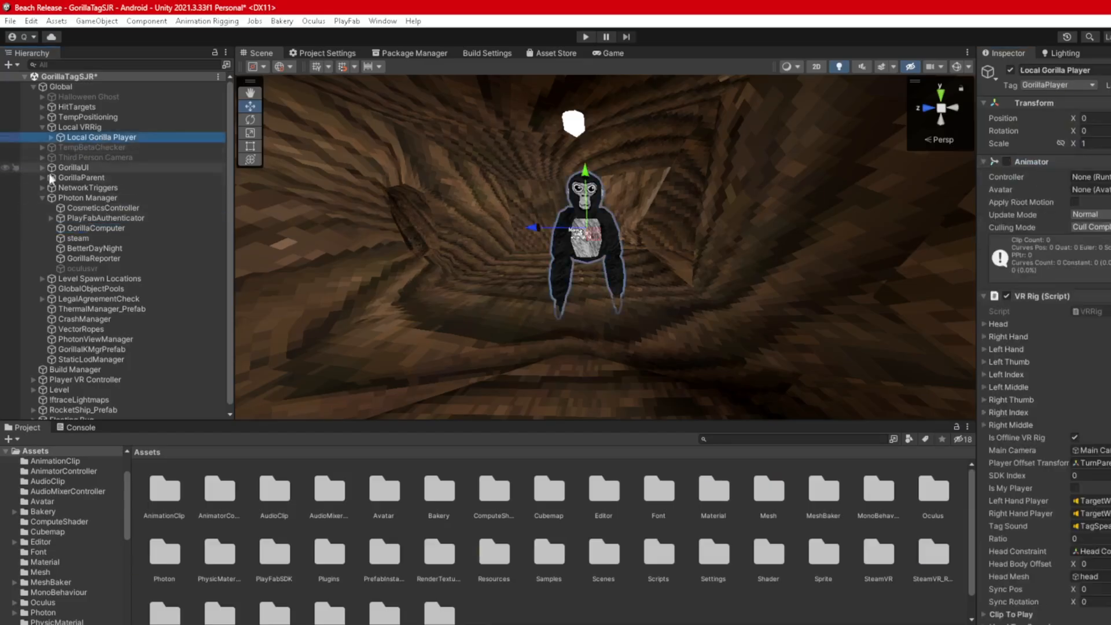
{"action": "left_click", "coordinate": [43, 198]}
- Replace the first missing script on Local Gorilla Player with the Bone Renderer script and collapse that component
{"action": "left_click", "coordinate": [51, 137]}
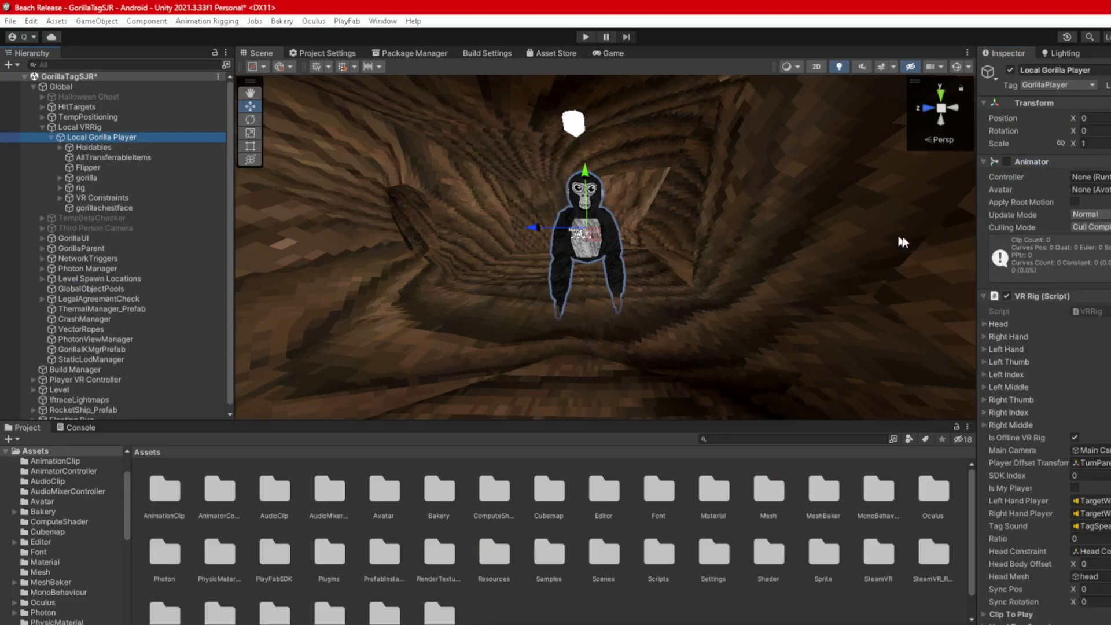
{"action": "left_click", "coordinate": [1046, 166]}
{"action": "left_click", "coordinate": [1044, 174]}
{"action": "left_click", "coordinate": [1103, 204]}
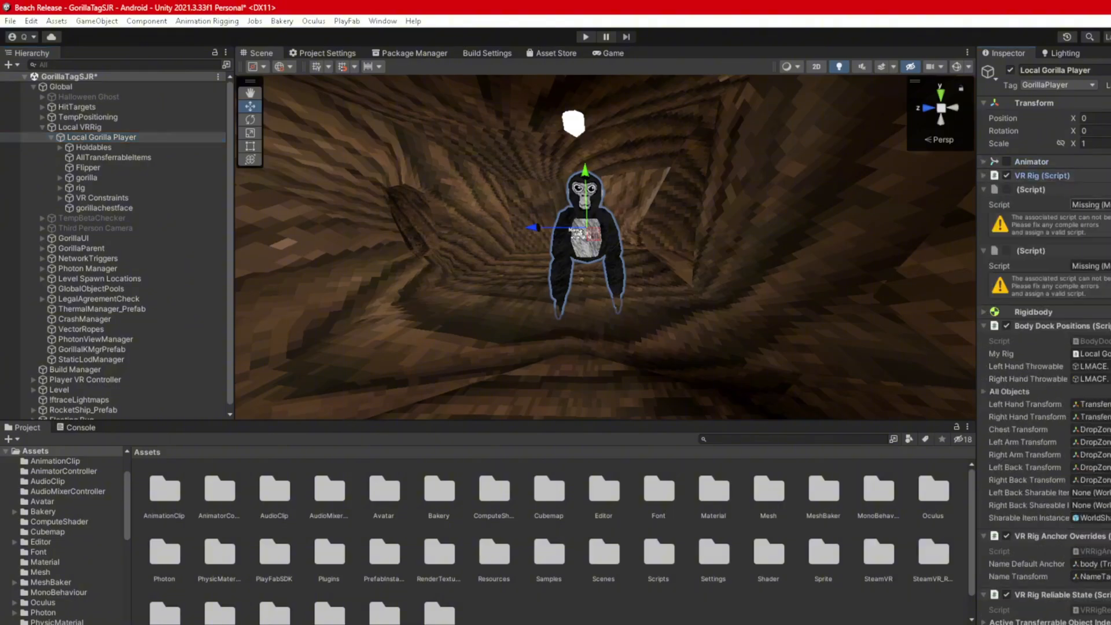
{"action": "type", "text": "boner"}
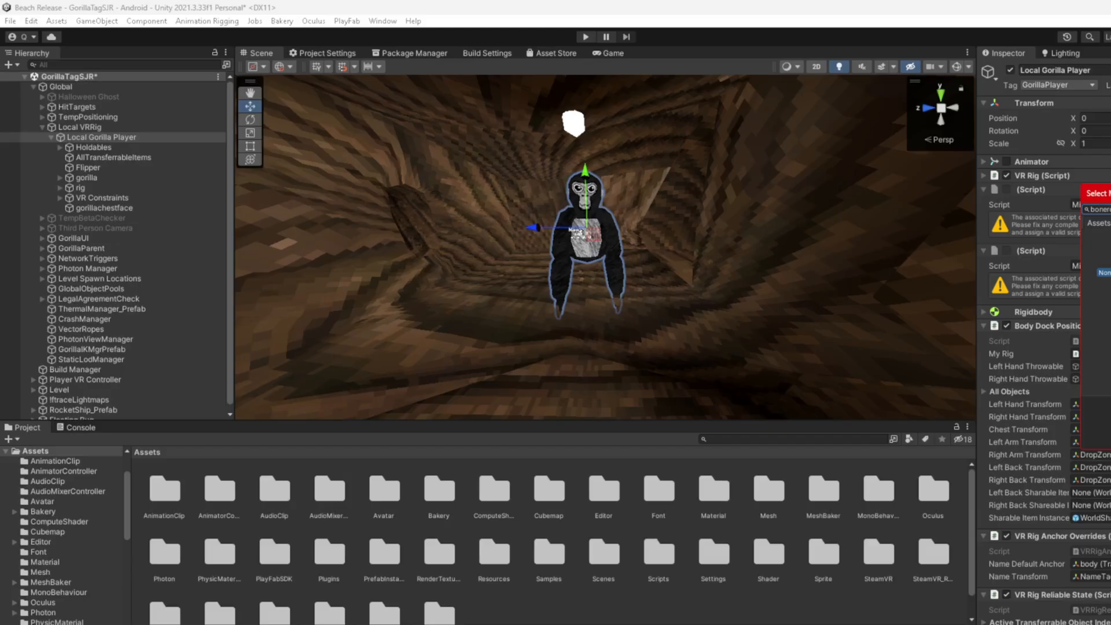
{"action": "double_click", "coordinate": [1106, 246]}
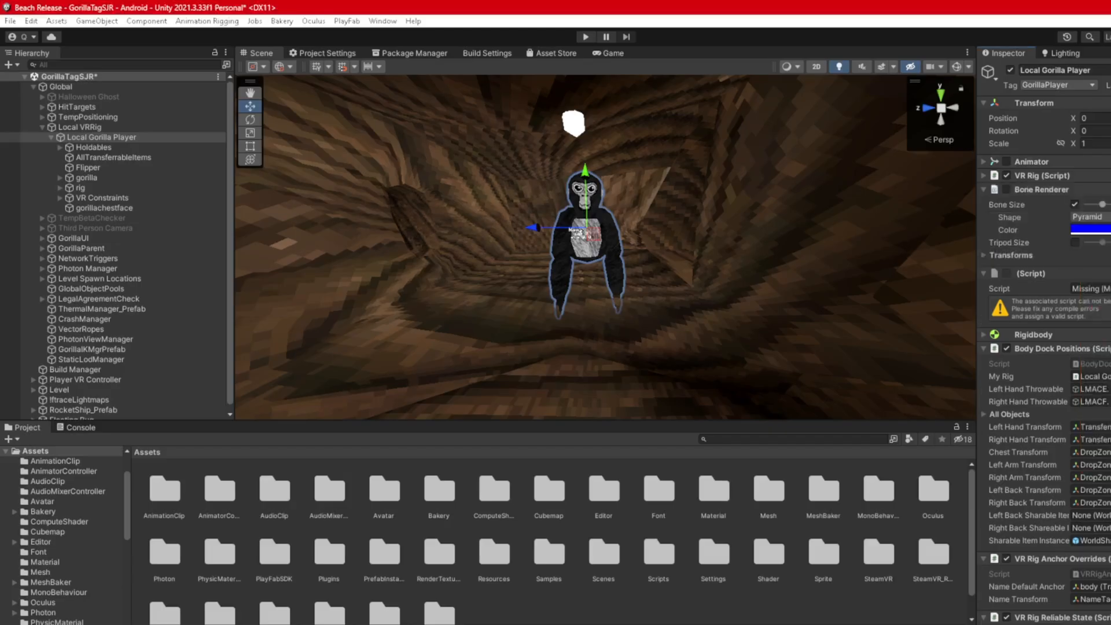
{"action": "left_click", "coordinate": [1040, 190]}
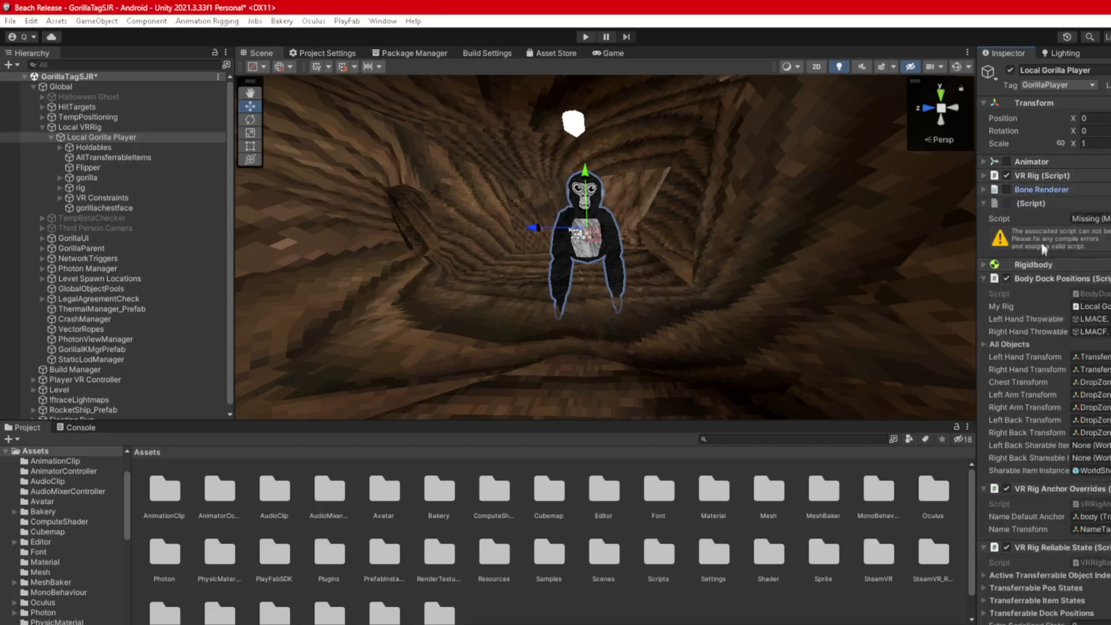
- Assign the Rig Builder script to the remaining missing script on Local Gorilla Player and collapse the expanded components below it
{"action": "left_click", "coordinate": [1110, 219]}
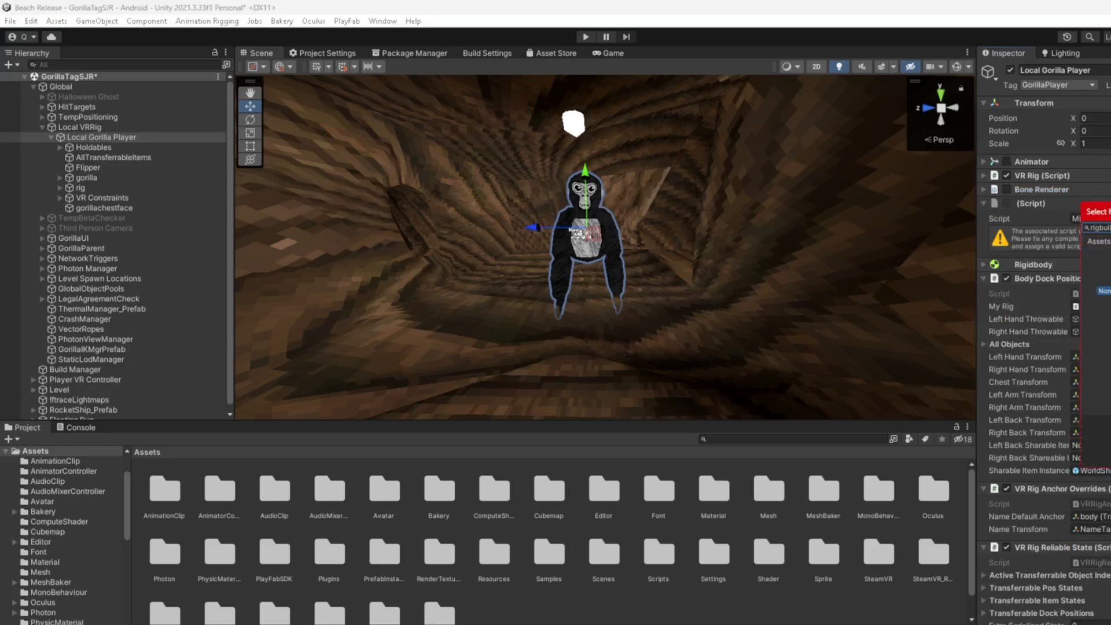
{"action": "double_click", "coordinate": [1103, 264]}
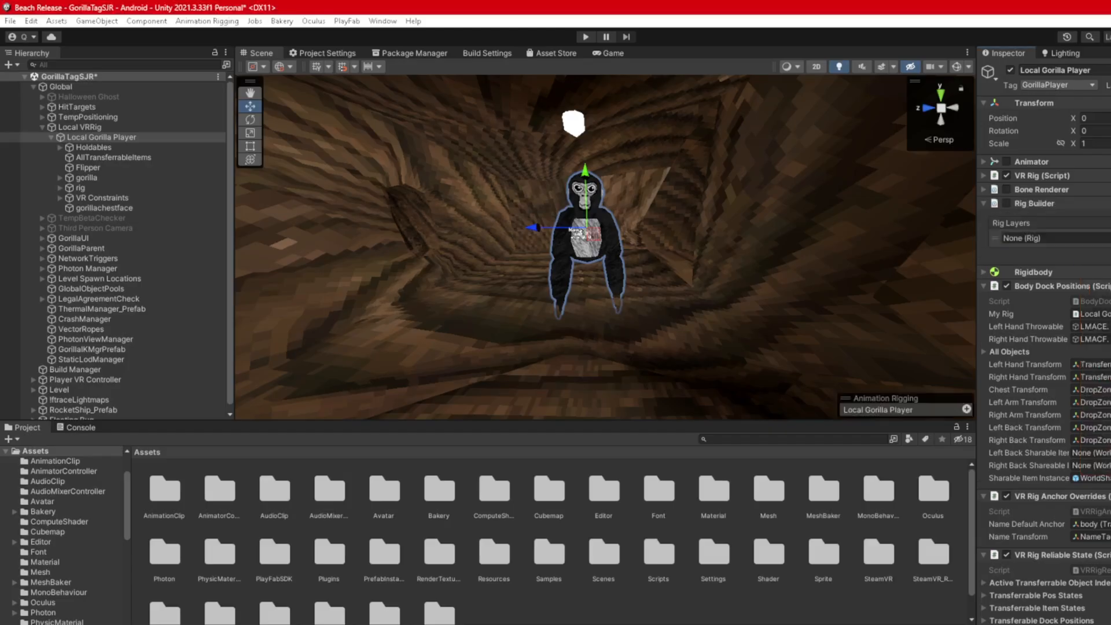
{"action": "left_click", "coordinate": [1047, 282]}
{"action": "left_click", "coordinate": [1055, 298]}
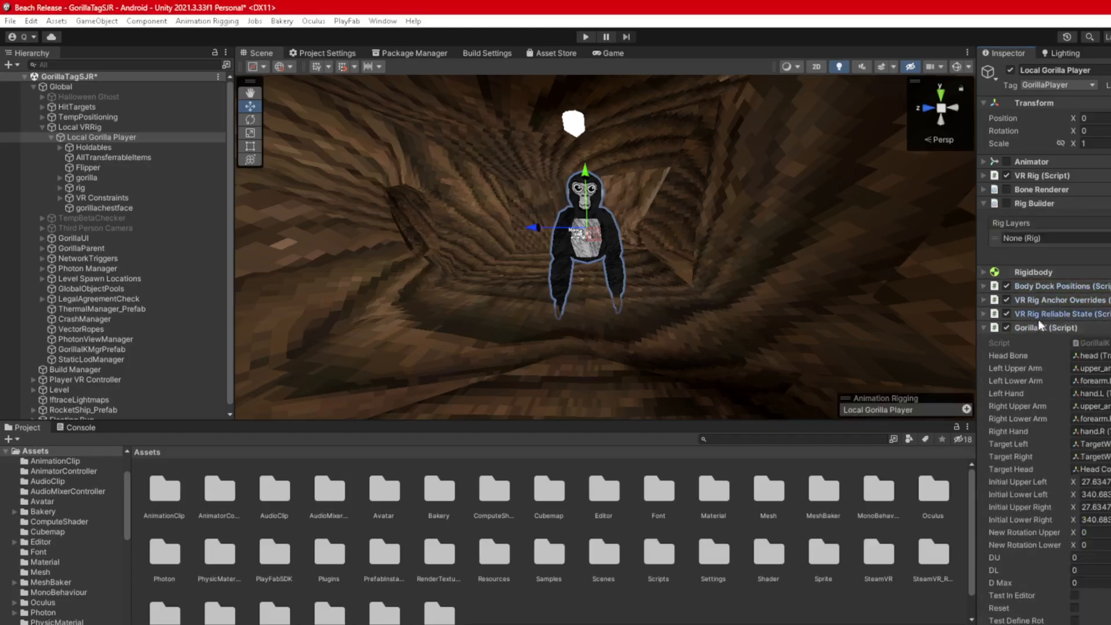
{"action": "left_click", "coordinate": [1038, 316]}
{"action": "left_click", "coordinate": [1035, 329]}
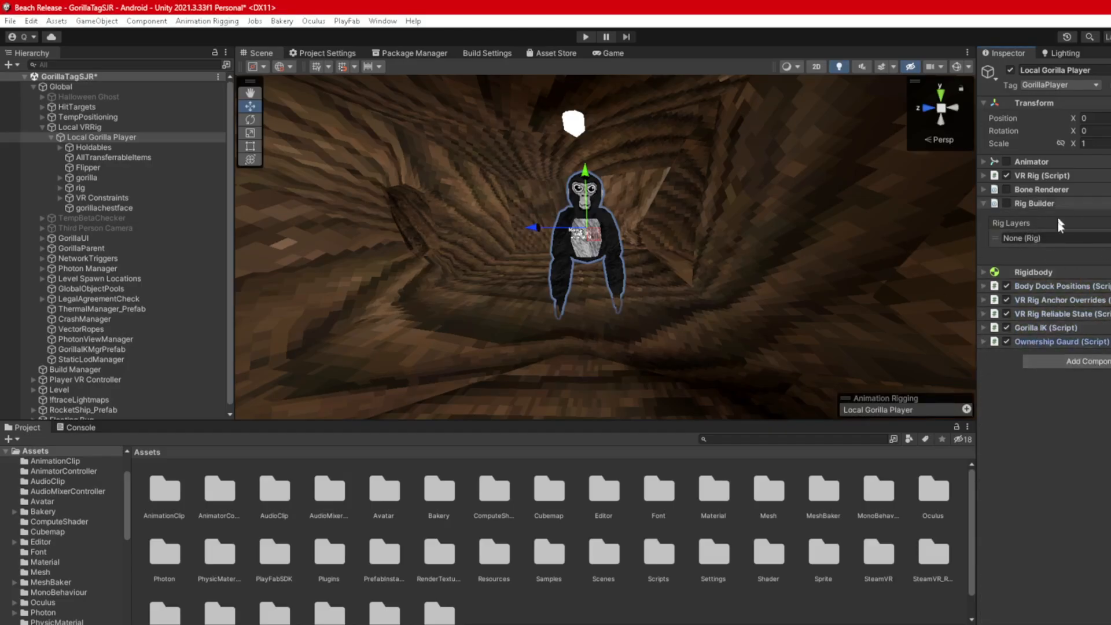
- Search for "rig" among the scripts to replace the missing script on VR Constraints
{"action": "left_click", "coordinate": [102, 200]}
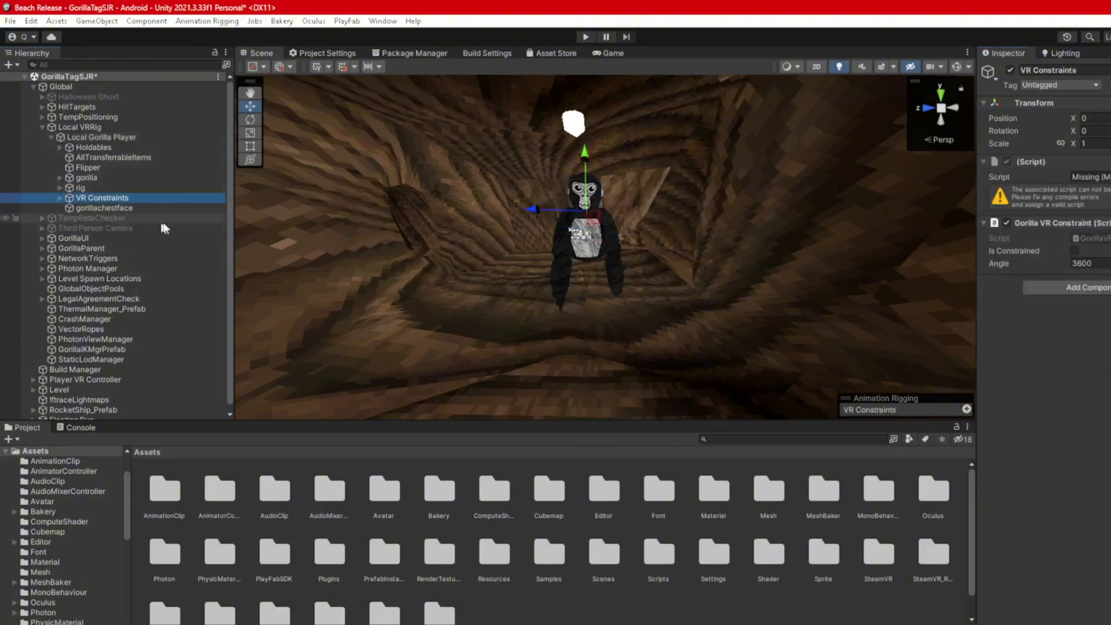
{"action": "left_click", "coordinate": [1106, 176]}
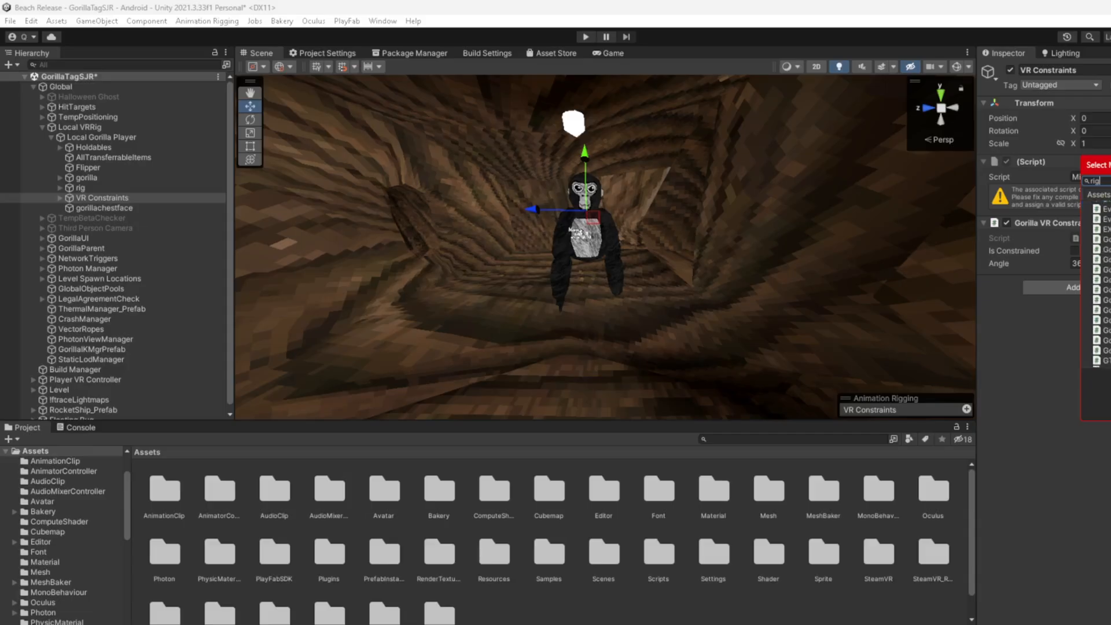
- Replace the missing script on VR Constraints with the Rig script found by searching "rig"
{"action": "scroll", "coordinate": [1102, 284], "scroll_direction": "down", "scroll_amount": 2}
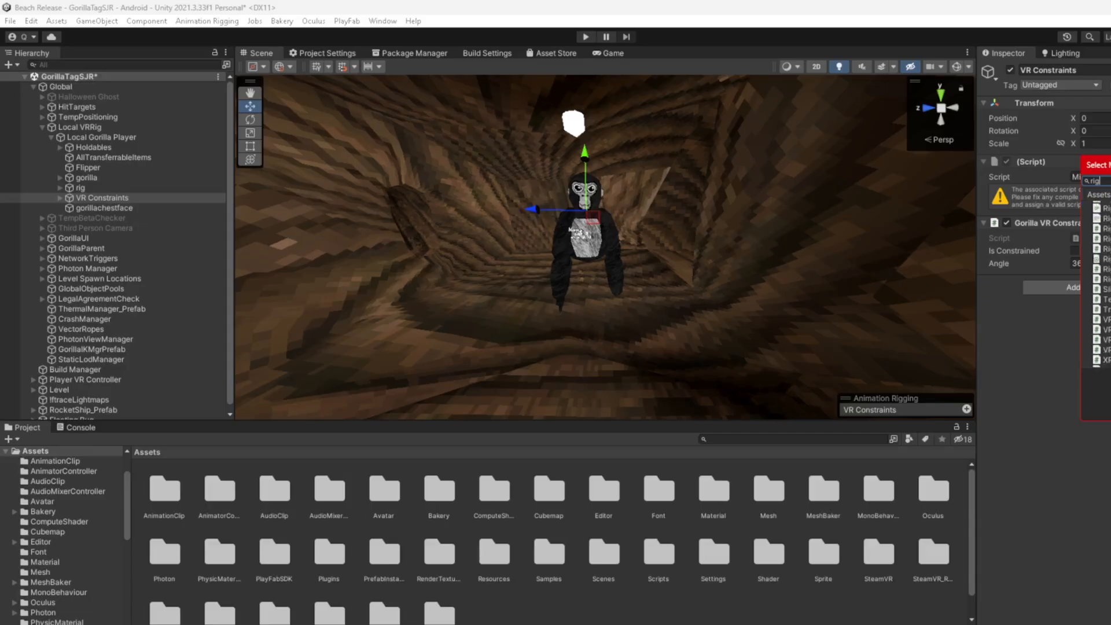
{"action": "scroll", "coordinate": [1101, 284], "scroll_direction": "up", "scroll_amount": 2}
{"action": "scroll", "coordinate": [1102, 284], "scroll_direction": "up", "scroll_amount": 2}
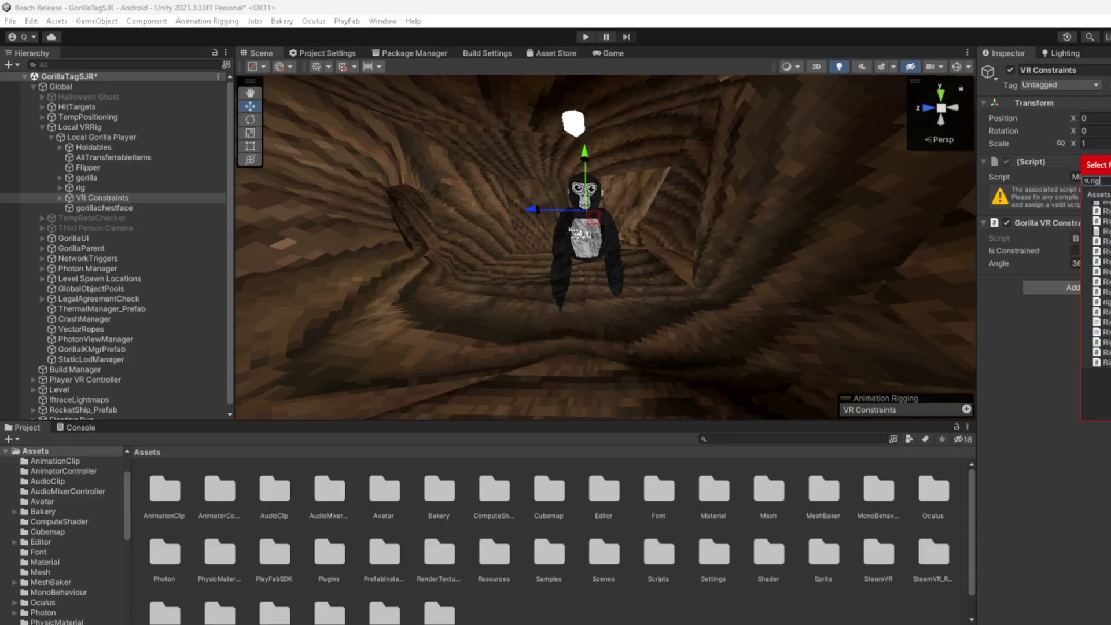
{"action": "double_click", "coordinate": [1107, 267]}
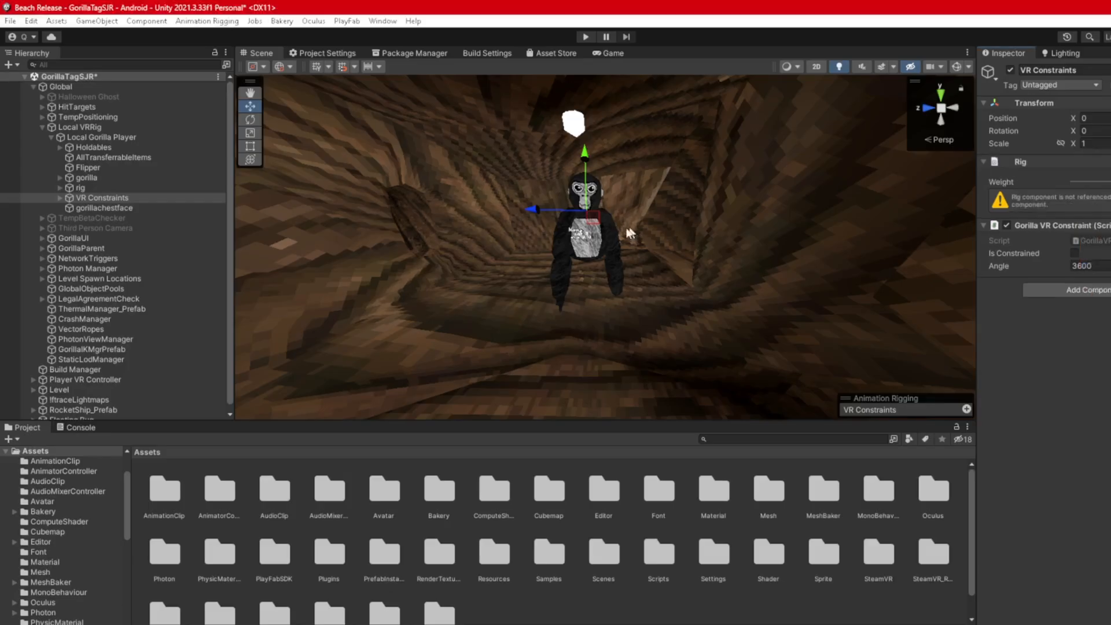
- Replace the missing script on Head Constraint, inside VR Constraints, with the Multi-Parent Constraint script
{"action": "left_click", "coordinate": [61, 198]}
{"action": "left_click", "coordinate": [104, 208]}
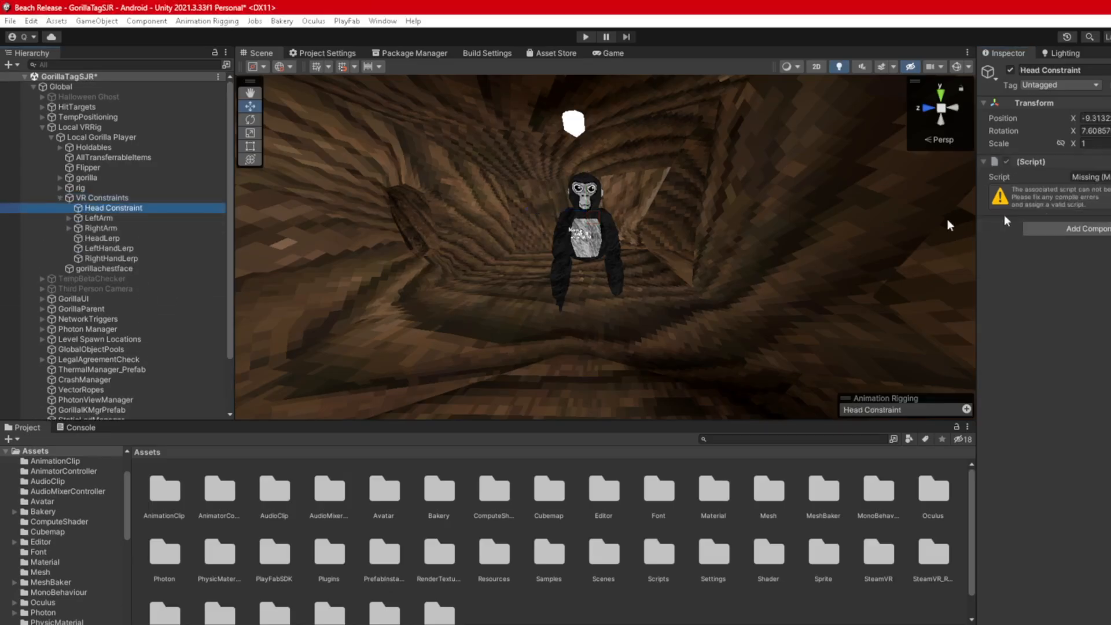
{"action": "left_click", "coordinate": [1109, 177]}
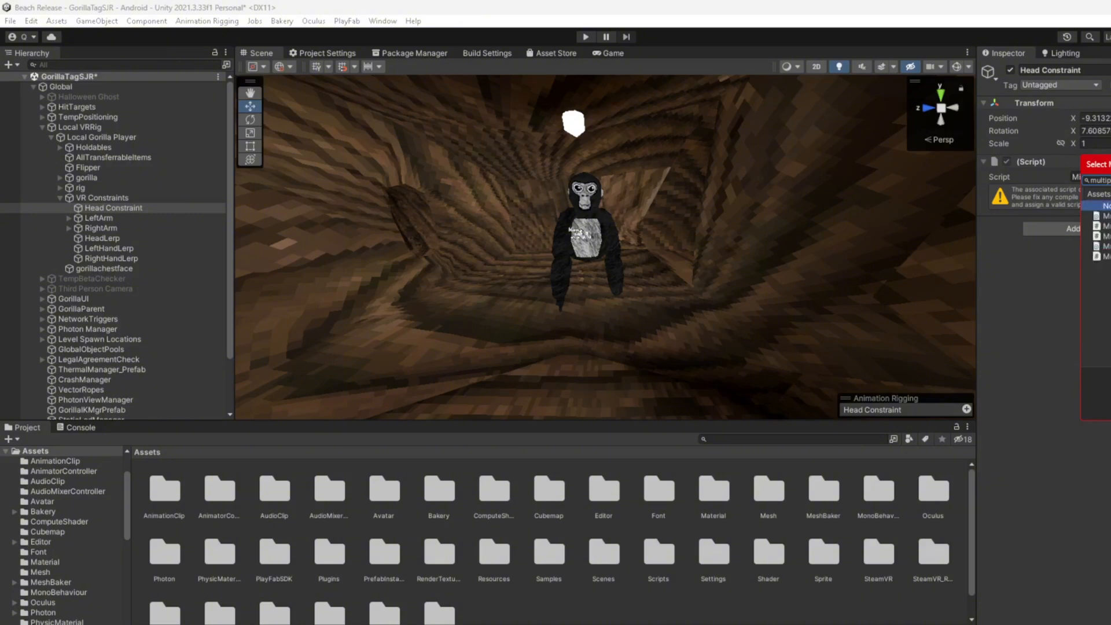
{"action": "double_click", "coordinate": [1106, 216]}
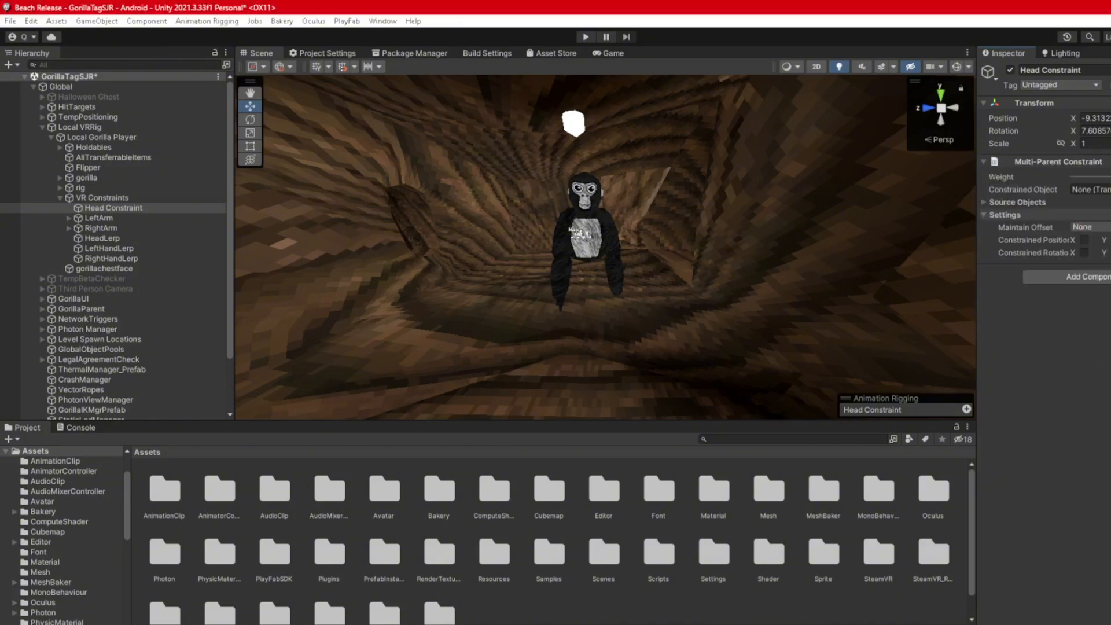
- Set Head Constraint's Maintain Offset to a Position option and enable its Constrained Position and Constrained Rotation axes
{"action": "left_click", "coordinate": [1078, 228]}
{"action": "left_click", "coordinate": [1083, 253]}
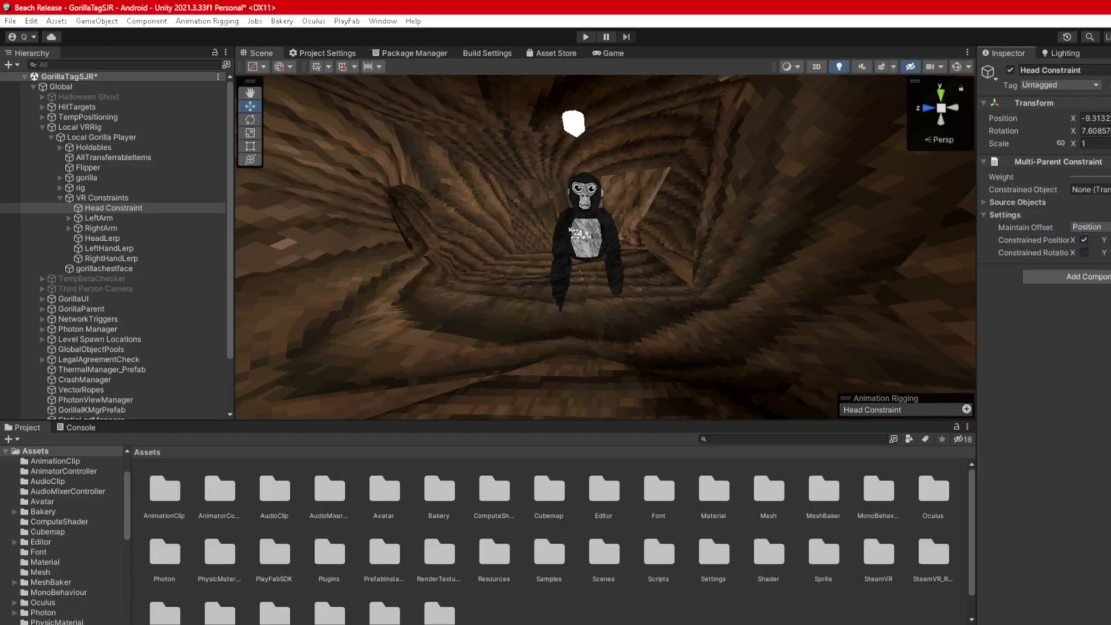
{"action": "left_click", "coordinate": [1084, 253]}
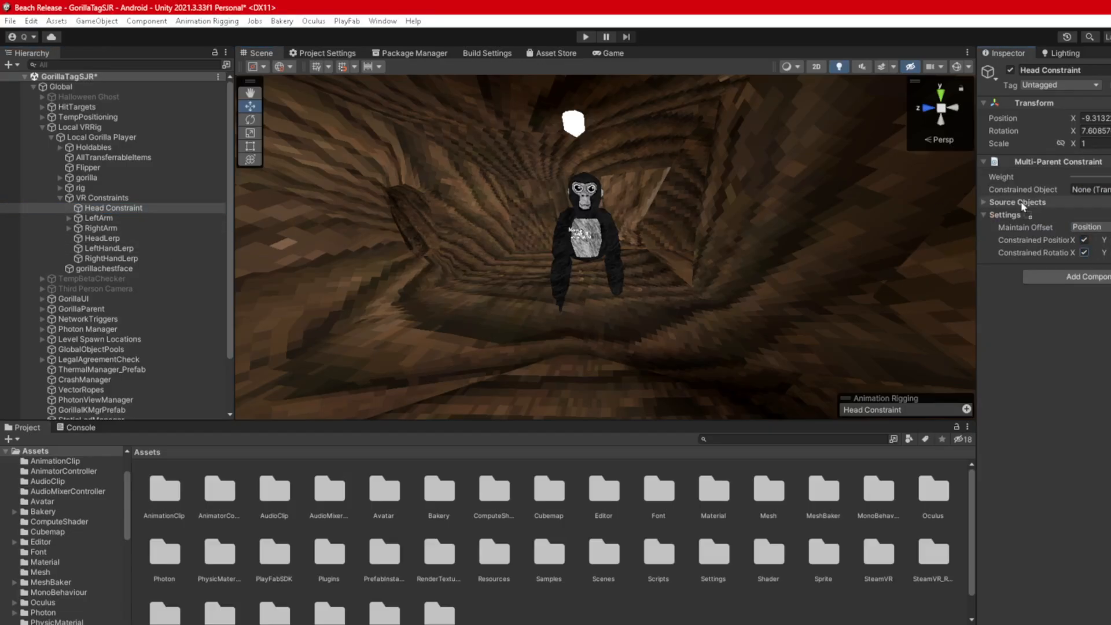
- Assign the head bone from the rig's body as the Constrained Object of Head Constraint
{"action": "mouse_move", "coordinate": [1022, 204]}
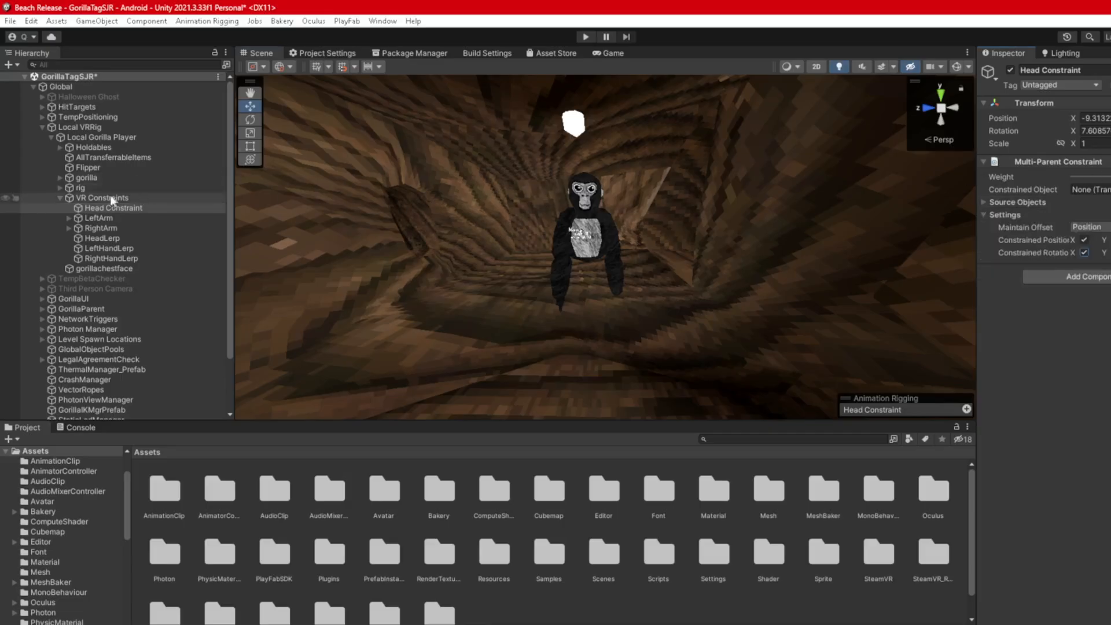
{"action": "left_click", "coordinate": [60, 187]}
{"action": "left_click", "coordinate": [69, 208]}
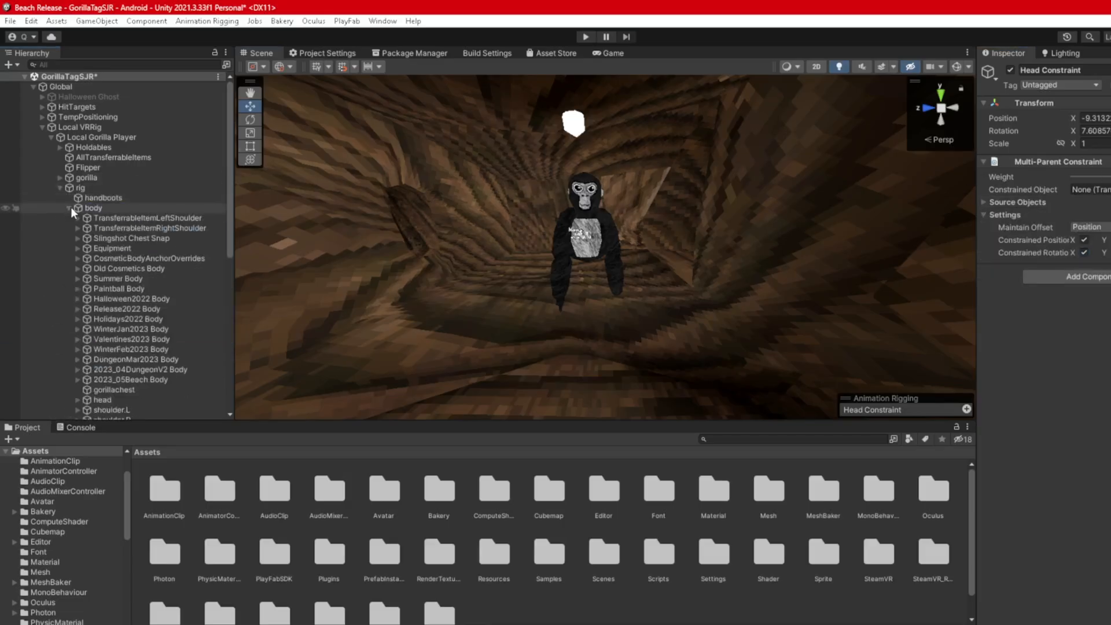
{"action": "left_click_drag", "start_coordinate": [102, 287], "coordinate": [1091, 189]}
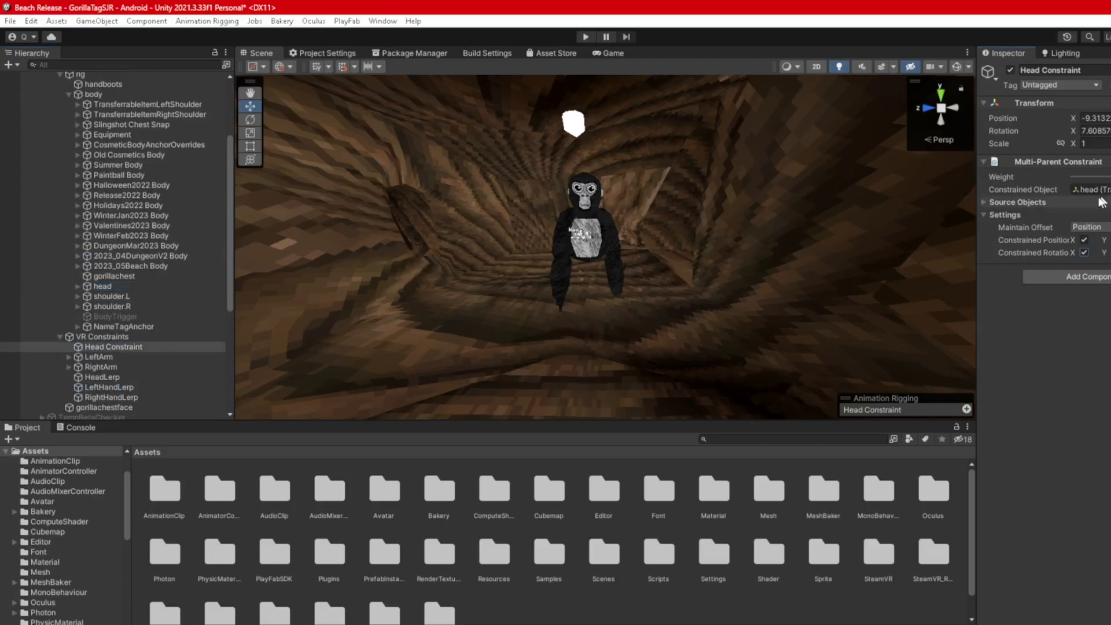
- Replace the missing scripts on both Left Arm IK and Right Arm IK with the Two Bone IK Constraint script
{"action": "left_click", "coordinate": [66, 357]}
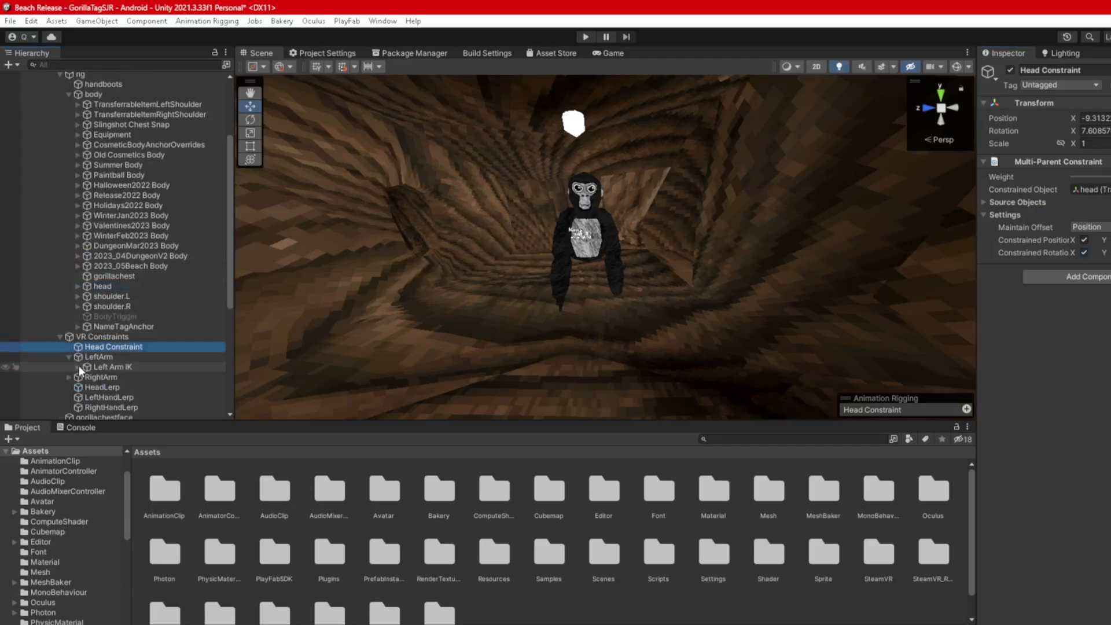
{"action": "left_click", "coordinate": [79, 367]}
{"action": "left_click", "coordinate": [69, 397]}
{"action": "left_click", "coordinate": [77, 408]}
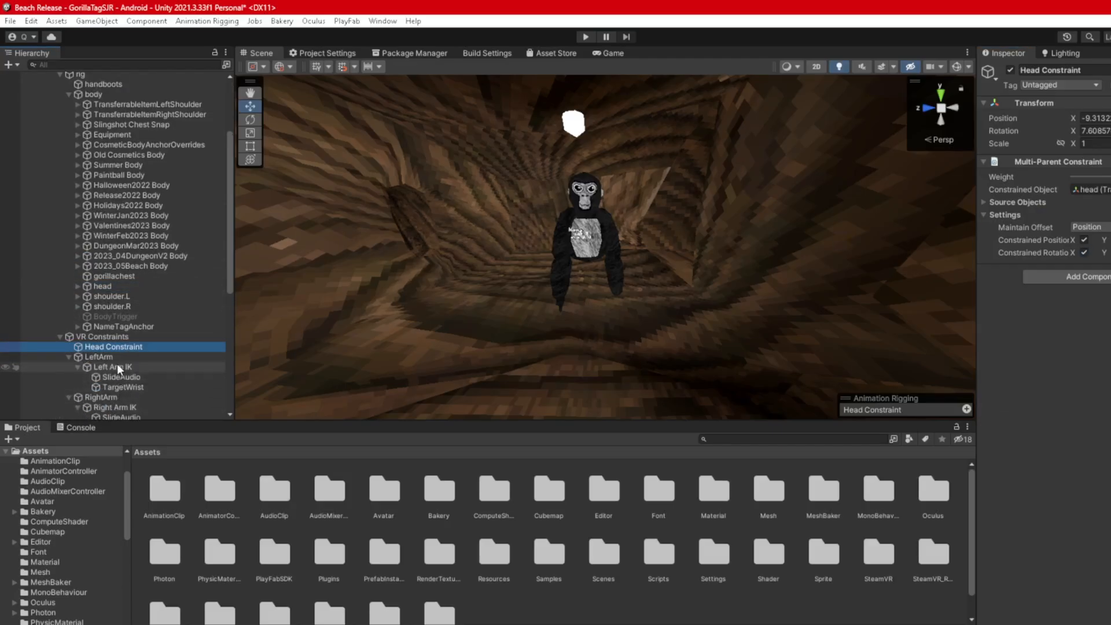
{"action": "left_click", "coordinate": [117, 364]}
{"action": "left_click", "coordinate": [122, 406], "text": "ctrl"}
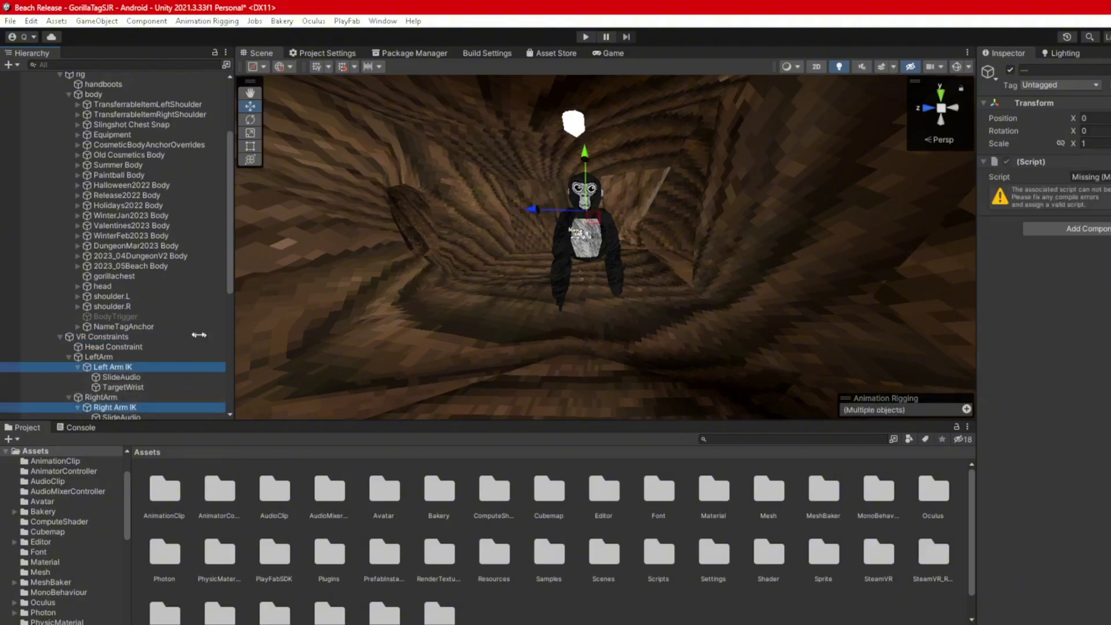
{"action": "scroll", "coordinate": [123, 348], "scroll_direction": "down", "scroll_amount": 3}
{"action": "left_click", "coordinate": [1110, 177]}
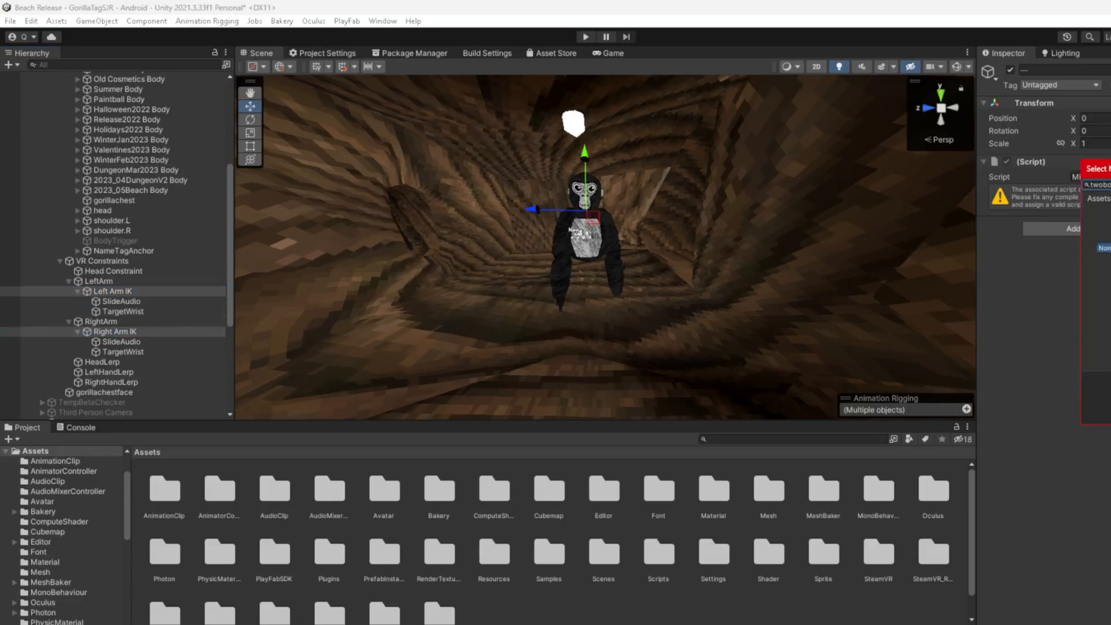
{"action": "double_click", "coordinate": [1100, 220]}
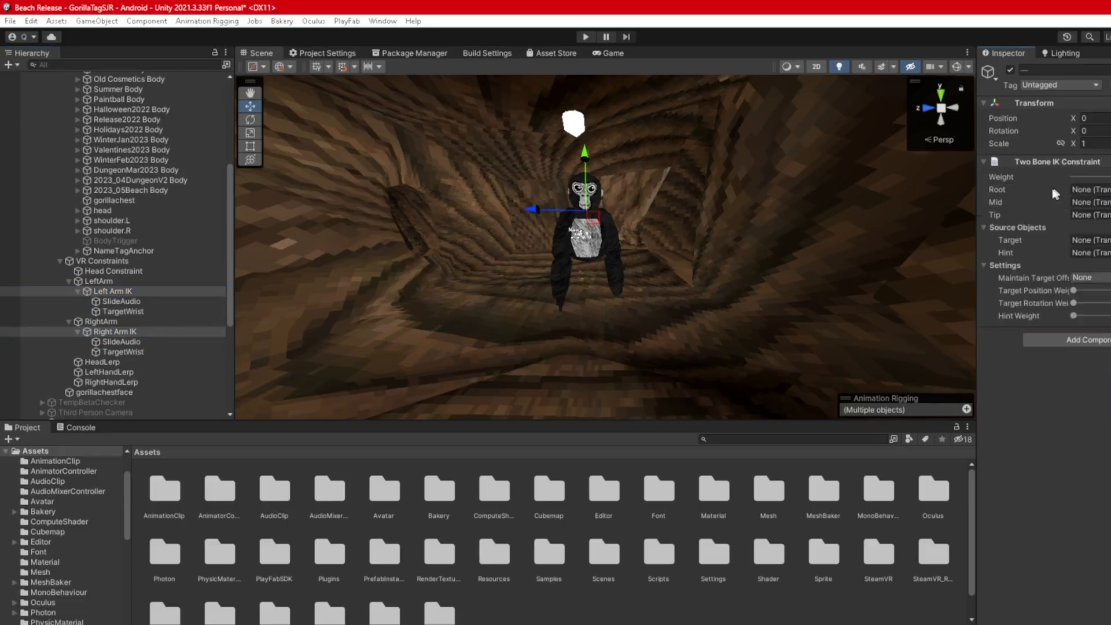
- Set both arm constraints' Maintain Target Offset to Position and Rotation and raise their Target Position and Target Rotation weights
{"action": "left_click", "coordinate": [1089, 279]}
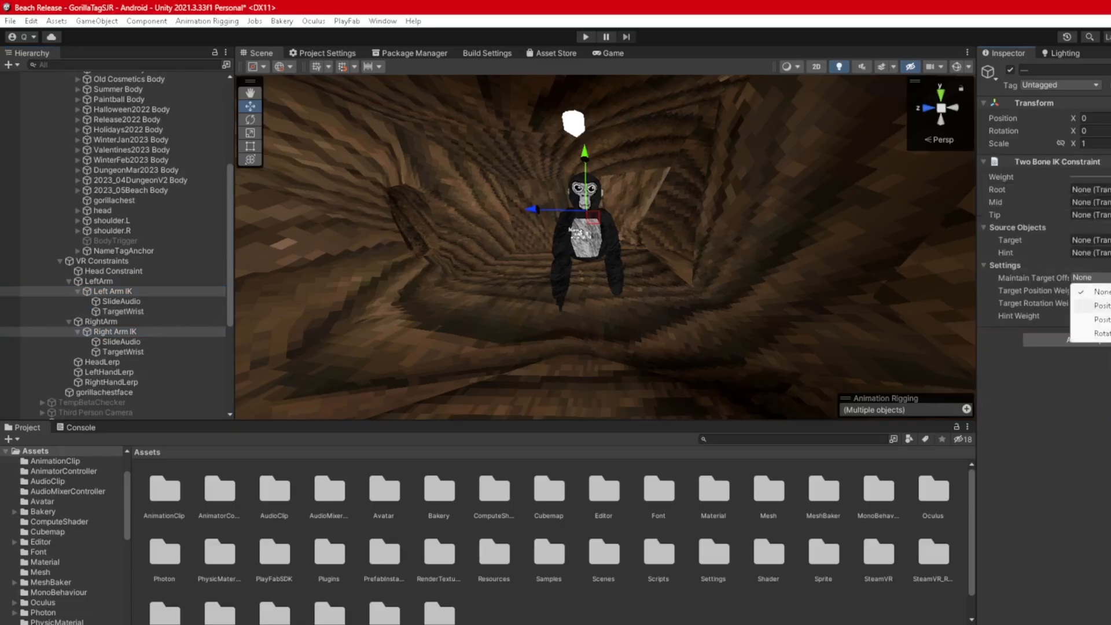
{"action": "left_click", "coordinate": [1091, 313]}
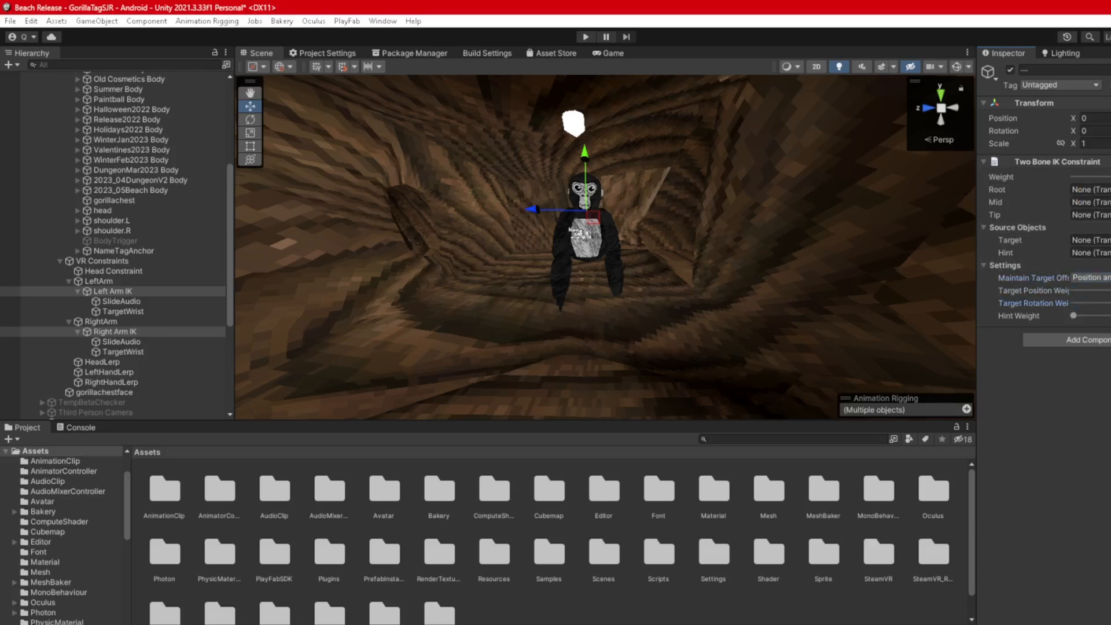
- Configure Left Arm IK with its own TargetWrist as Target, upper_arm.L as Root, forearm.L as Mid and hand.L as Tip
{"action": "left_click", "coordinate": [113, 292]}
{"action": "left_click_drag", "start_coordinate": [117, 311], "coordinate": [1091, 240]}
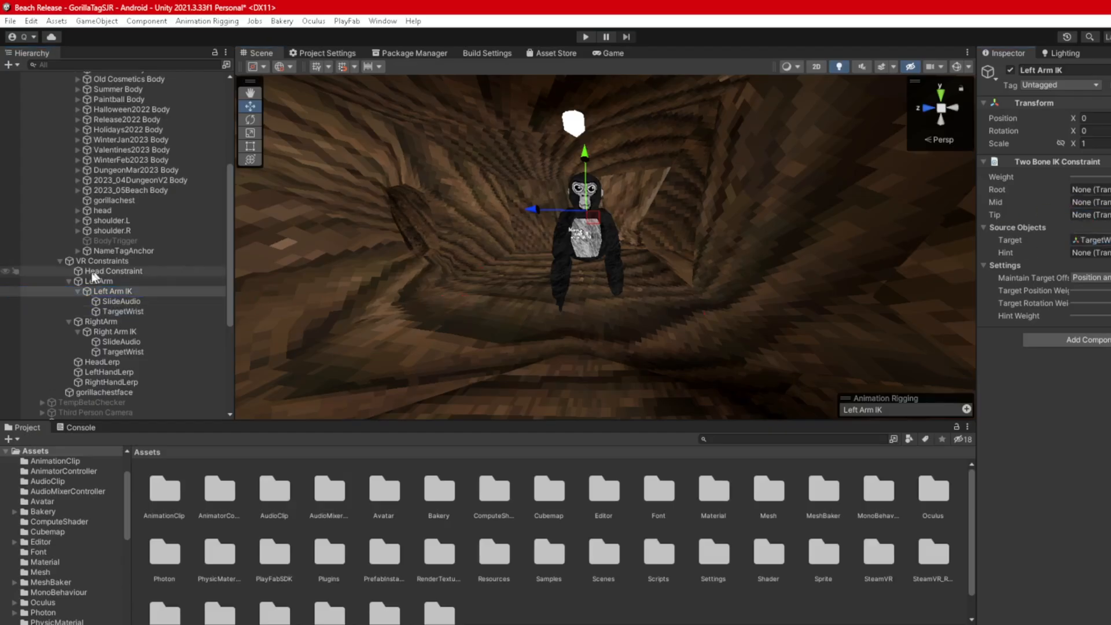
{"action": "left_click", "coordinate": [78, 220]}
{"action": "left_click", "coordinate": [87, 231]}
{"action": "left_click", "coordinate": [96, 240]}
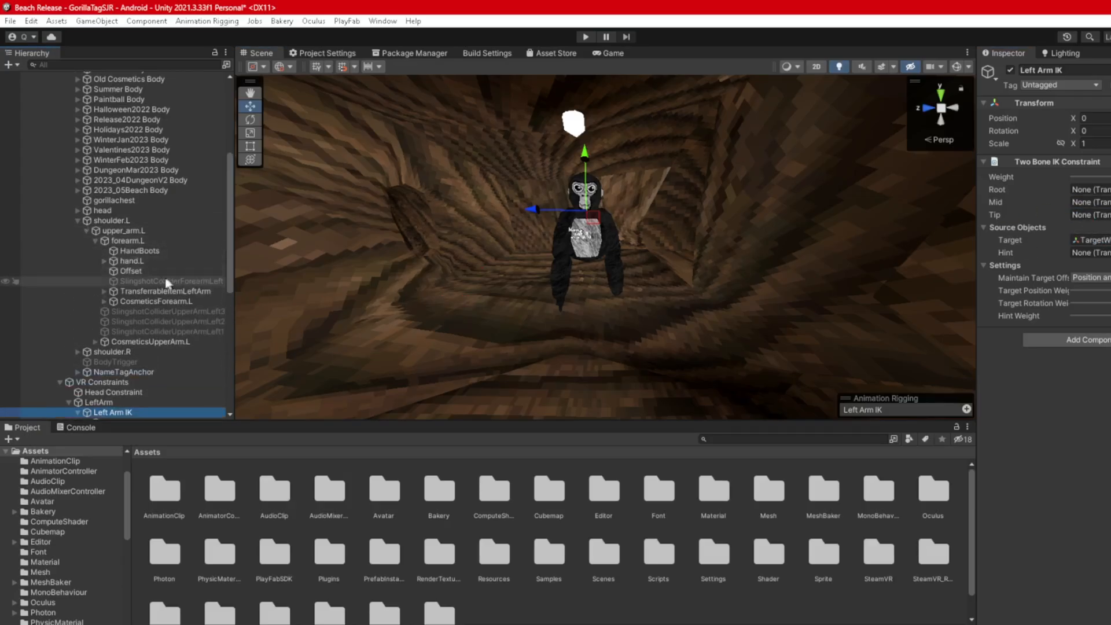
{"action": "left_click_drag", "start_coordinate": [134, 263], "coordinate": [1091, 215]}
{"action": "left_click_drag", "start_coordinate": [133, 241], "coordinate": [1036, 204]}
{"action": "left_click_drag", "start_coordinate": [132, 229], "coordinate": [1051, 190]}
{"action": "left_click", "coordinate": [78, 221]}
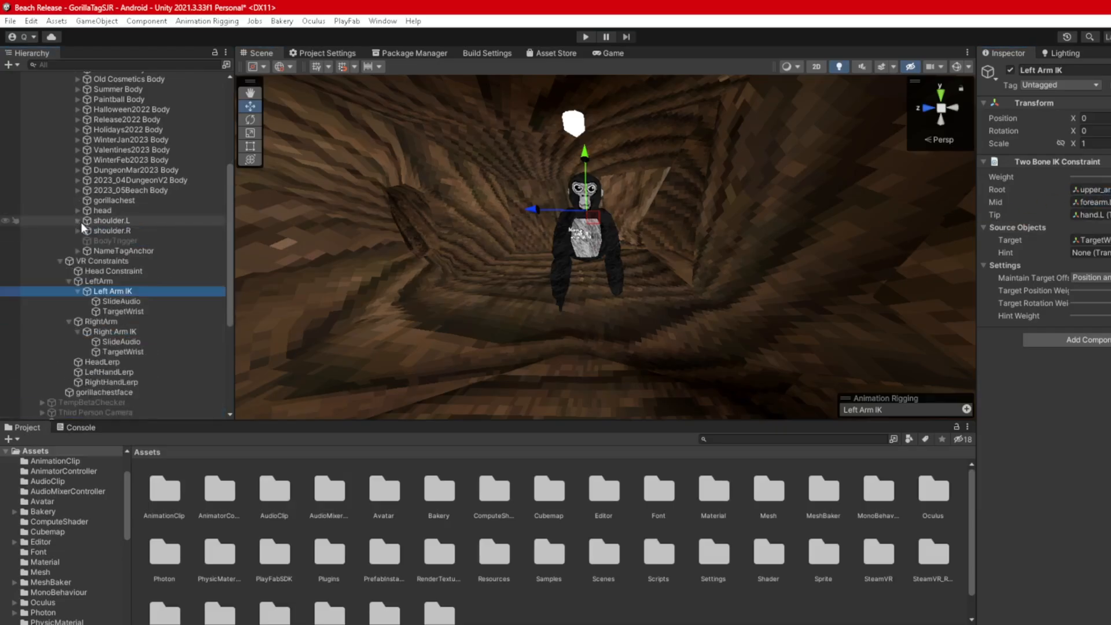
- Configure Right Arm IK with its own TargetWrist as Target, upper_arm.R as Root, forearm.R as Mid and hand.R as Tip
{"action": "left_click", "coordinate": [77, 231]}
{"action": "left_click", "coordinate": [88, 241]}
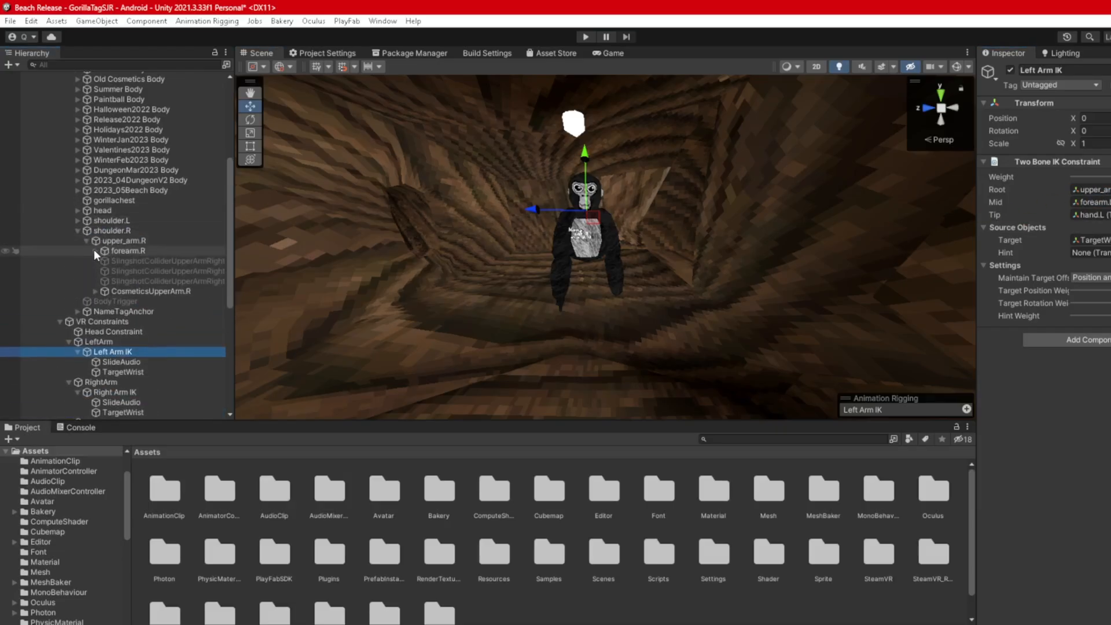
{"action": "left_click", "coordinate": [96, 250]}
{"action": "scroll", "coordinate": [115, 270], "scroll_direction": "down", "scroll_amount": 2}
{"action": "left_click", "coordinate": [118, 404]}
{"action": "scroll", "coordinate": [128, 398], "scroll_direction": "down", "scroll_amount": 2}
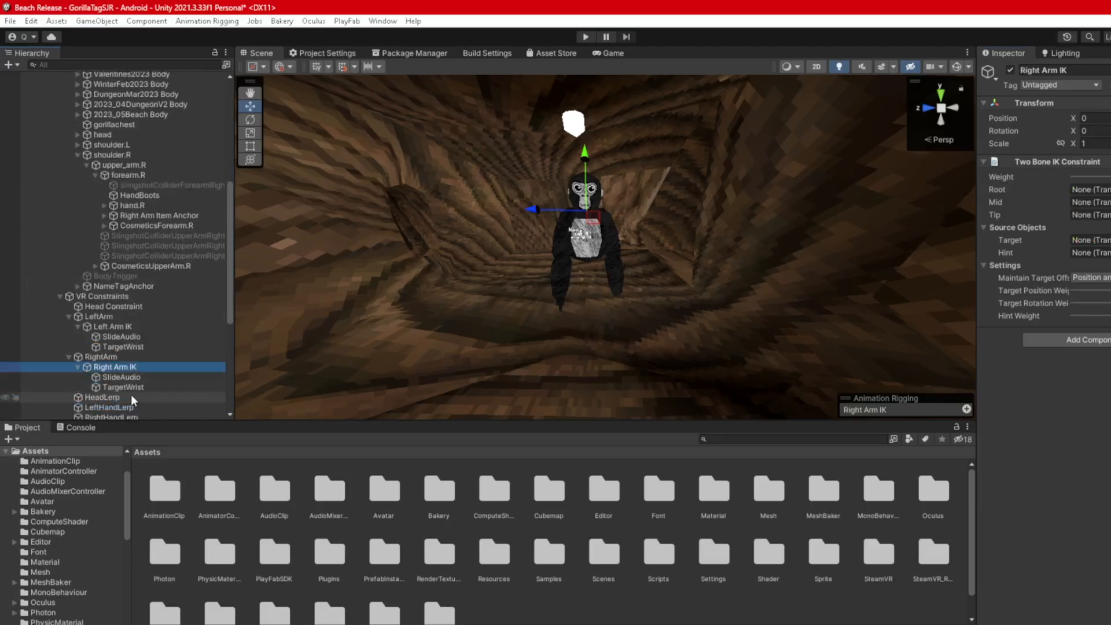
{"action": "left_click_drag", "start_coordinate": [125, 387], "coordinate": [1091, 240]}
{"action": "left_click", "coordinate": [143, 207]}
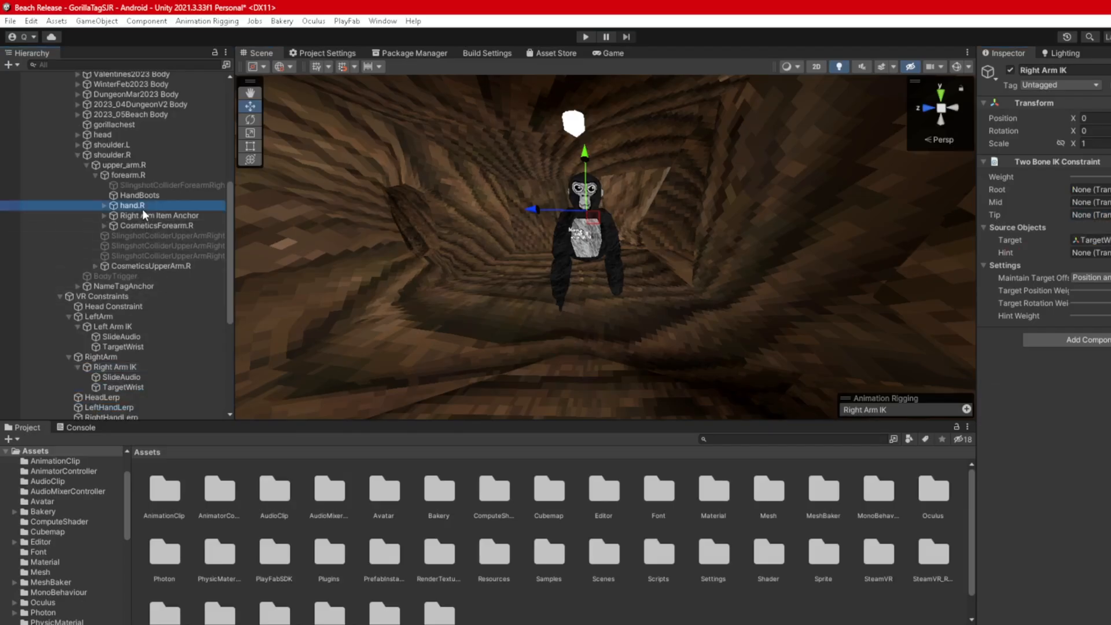
{"action": "left_click_drag", "start_coordinate": [143, 210], "coordinate": [1091, 215]}
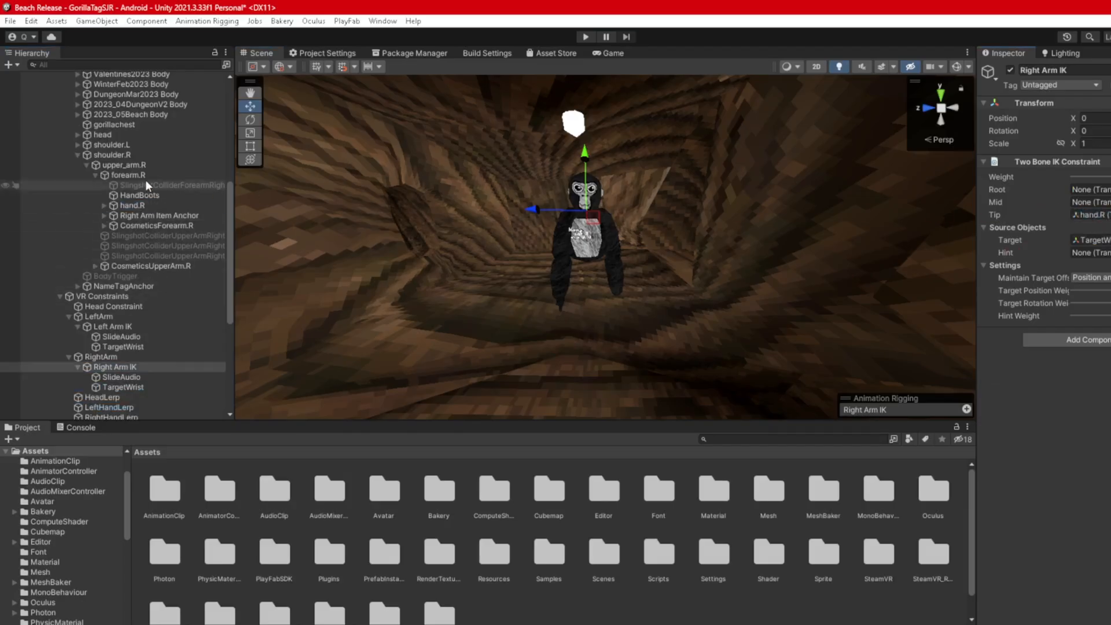
{"action": "left_click_drag", "start_coordinate": [133, 174], "coordinate": [1065, 199]}
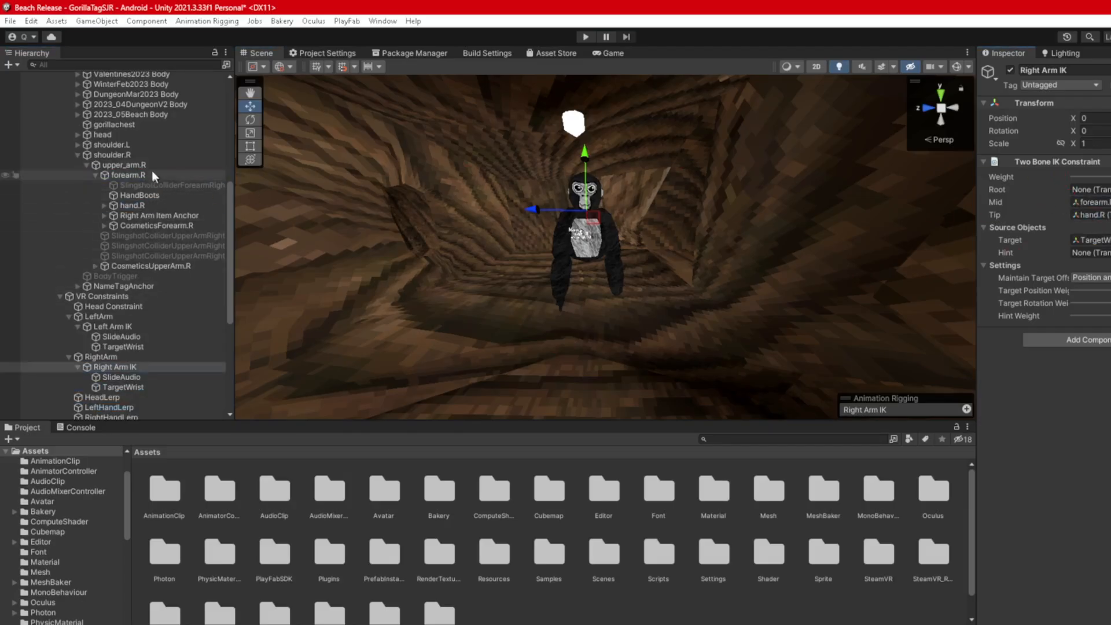
{"action": "left_click_drag", "start_coordinate": [139, 166], "coordinate": [1089, 190]}
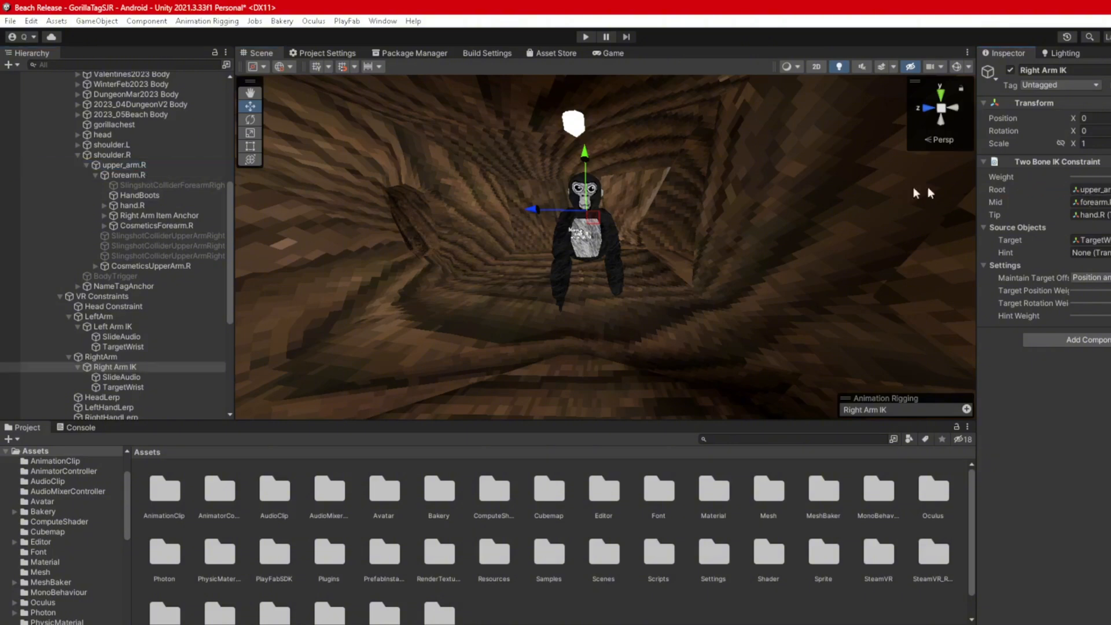
{"action": "left_click", "coordinate": [77, 155]}
- Assign VR Constraints to the empty rig layer of Local Gorilla Player's Rig Builder
{"action": "left_click", "coordinate": [60, 184]}
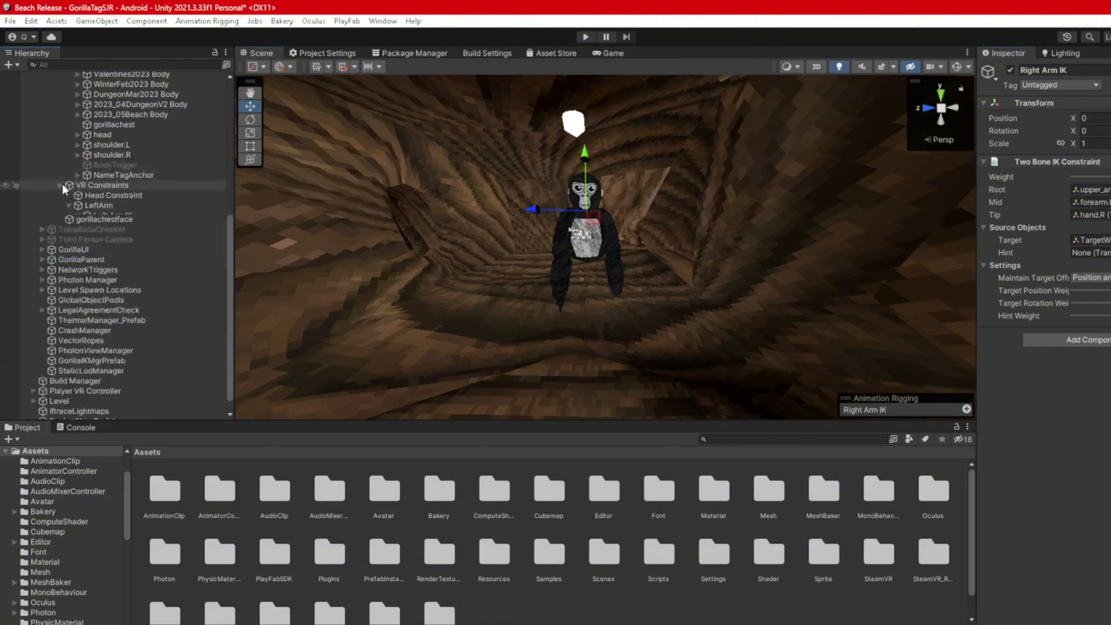
{"action": "scroll", "coordinate": [91, 173], "scroll_direction": "up", "scroll_amount": 7}
{"action": "left_click", "coordinate": [69, 208]}
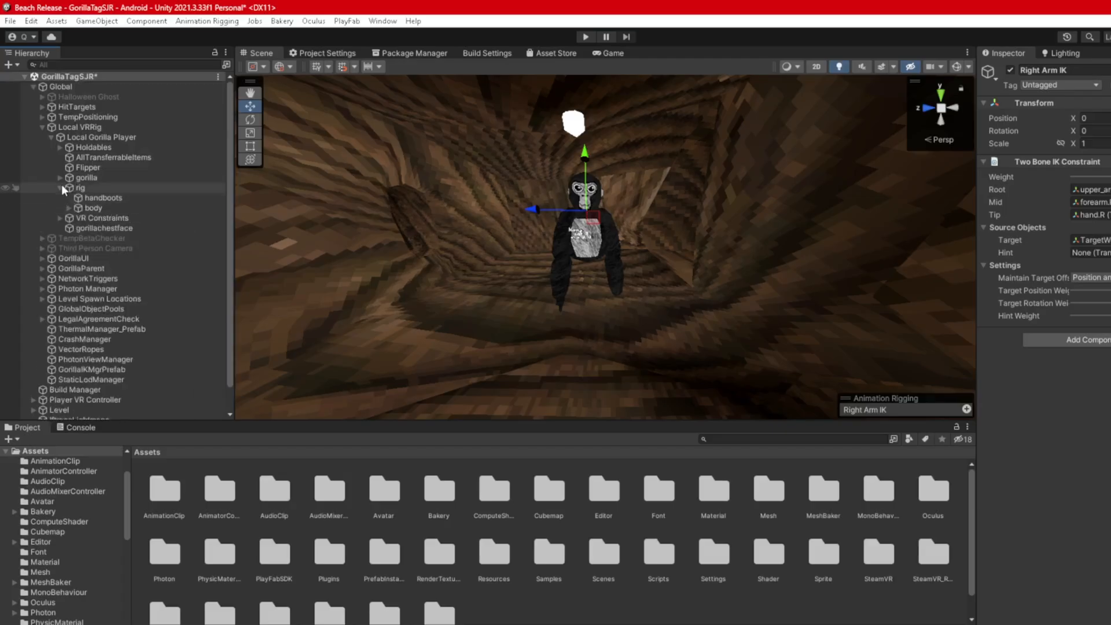
{"action": "left_click", "coordinate": [63, 188]}
{"action": "left_click", "coordinate": [101, 137]}
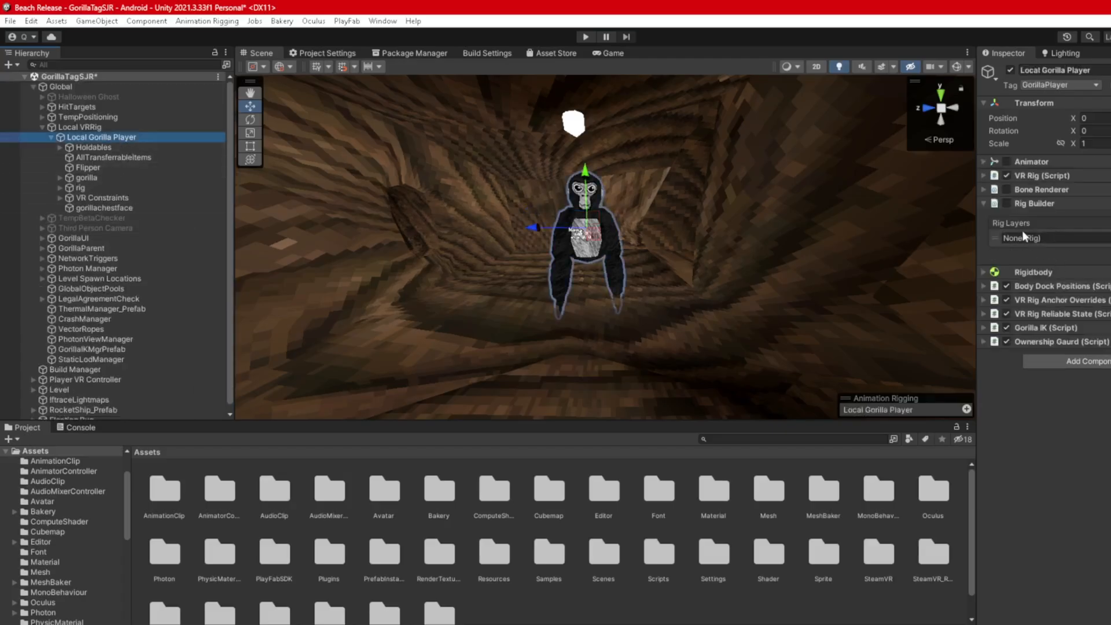
{"action": "left_click", "coordinate": [1104, 239]}
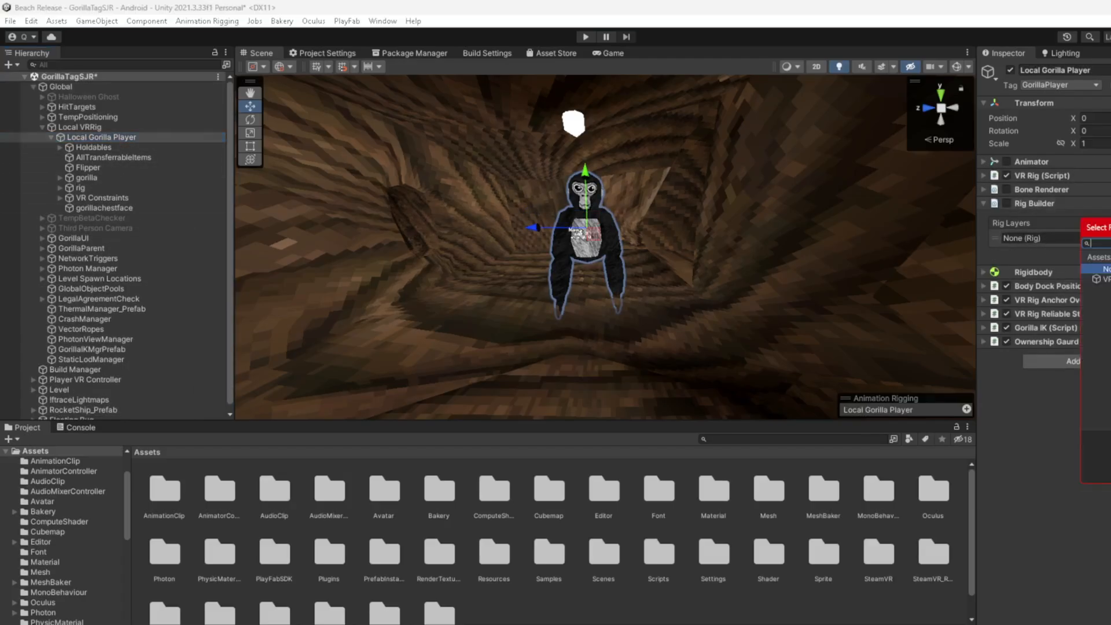
{"action": "double_click", "coordinate": [1103, 279]}
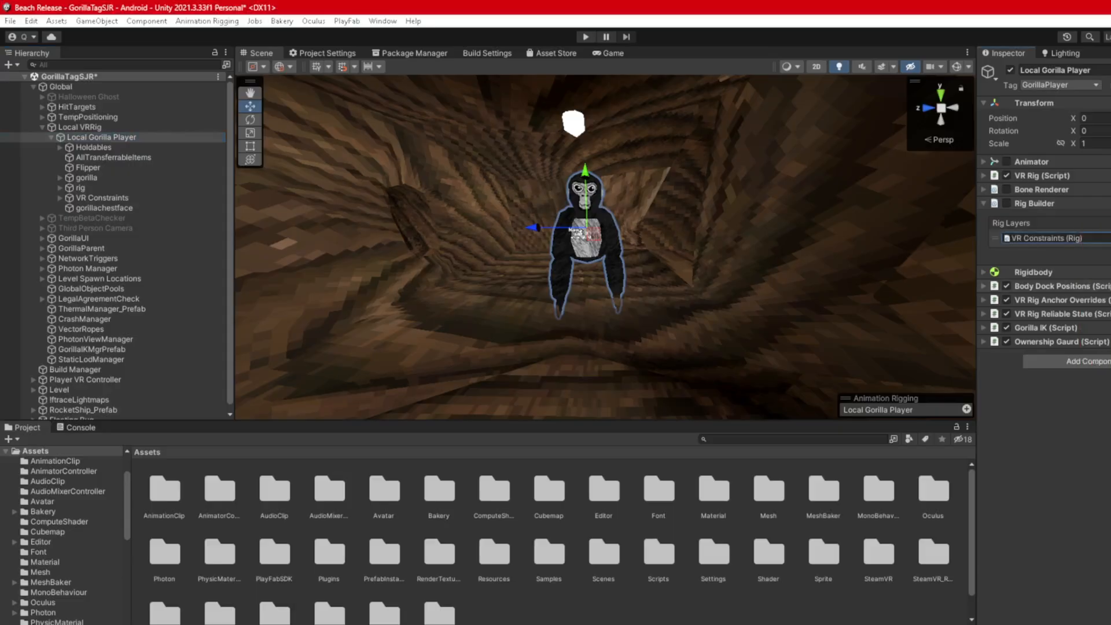
- Collapse the Global hierarchy, clear the selection and save the GorillaTagSJR scene
{"action": "left_click", "coordinate": [51, 138]}
{"action": "left_click", "coordinate": [42, 127]}
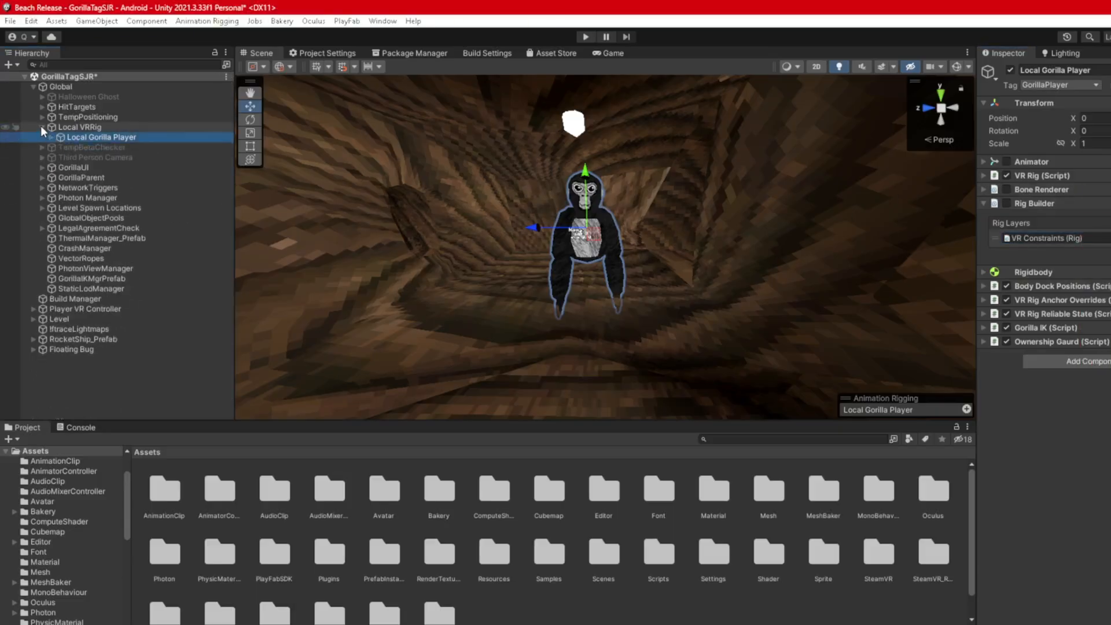
{"action": "left_click", "coordinate": [33, 87]}
{"action": "left_click", "coordinate": [93, 213]}
{"action": "right_click_drag", "start_coordinate": [455, 224], "coordinate": [461, 232]}
{"action": "key", "text": "w"}
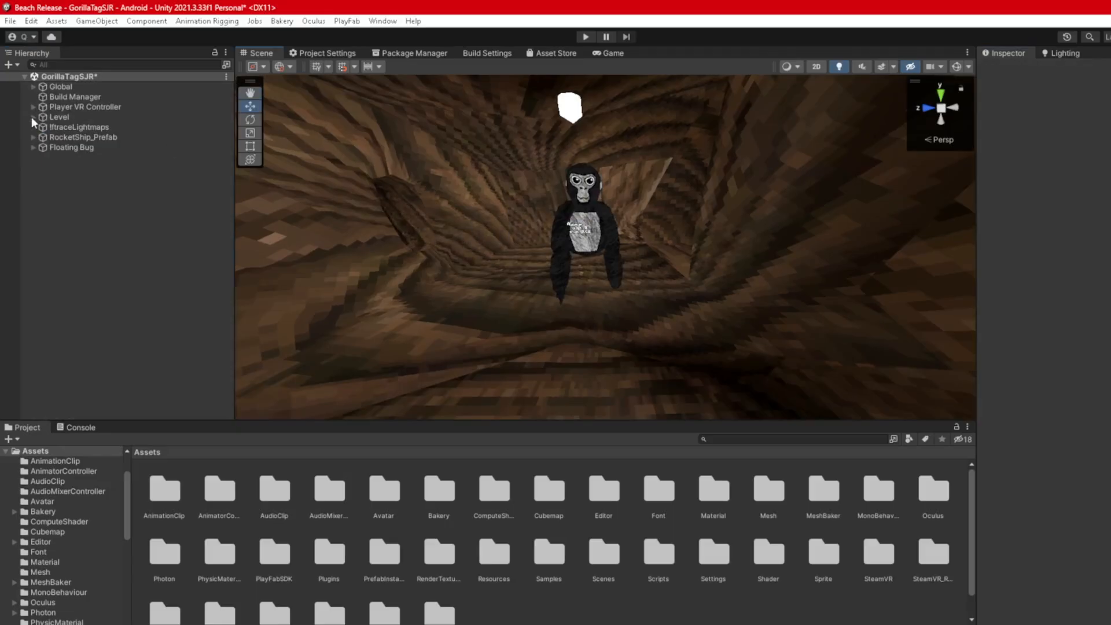
{"action": "key", "text": "ctrl+s"}
{"action": "right_click_drag", "start_coordinate": [428, 187], "coordinate": [276, 151]}
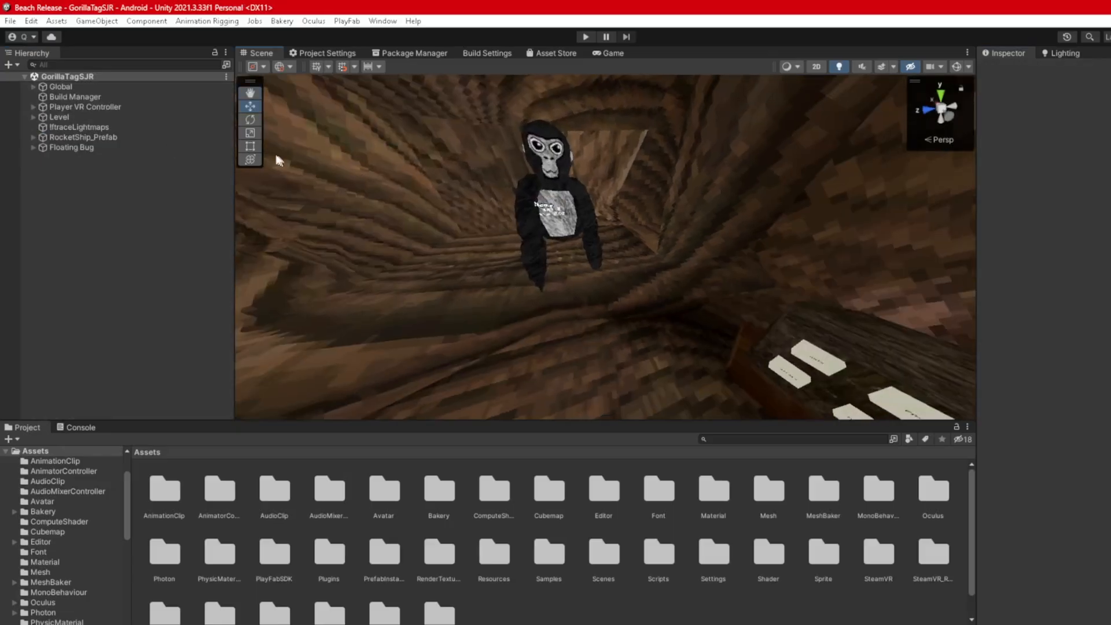
- Add a Reflection Probe as a child of the Light object inside Level
{"action": "left_click", "coordinate": [34, 118]}
{"action": "left_click", "coordinate": [43, 138]}
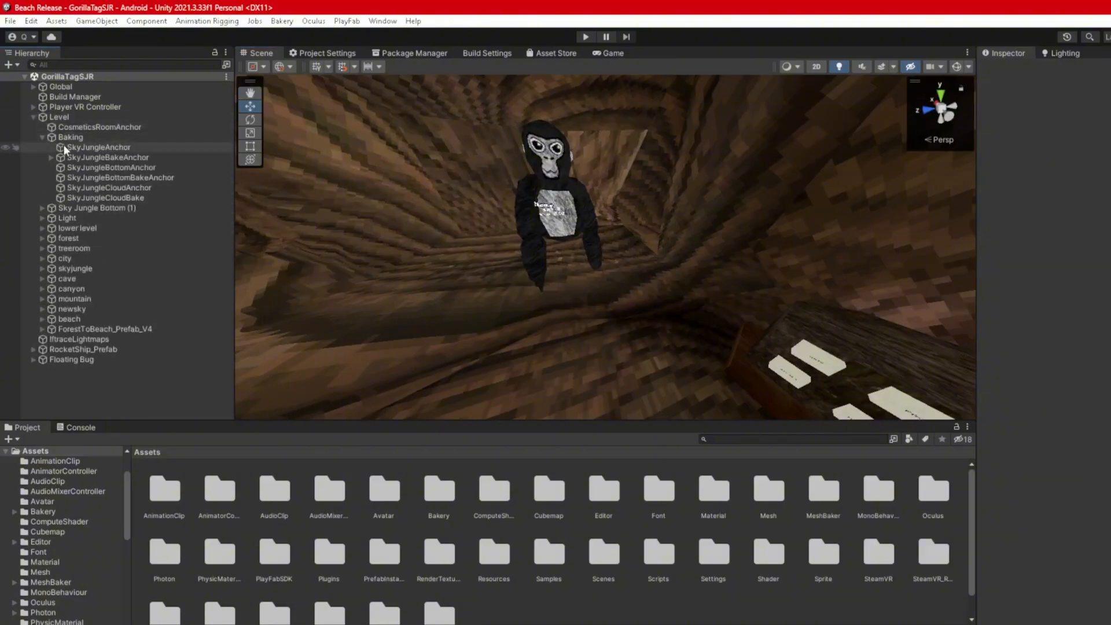
{"action": "left_click", "coordinate": [43, 138]}
{"action": "left_click", "coordinate": [43, 158]}
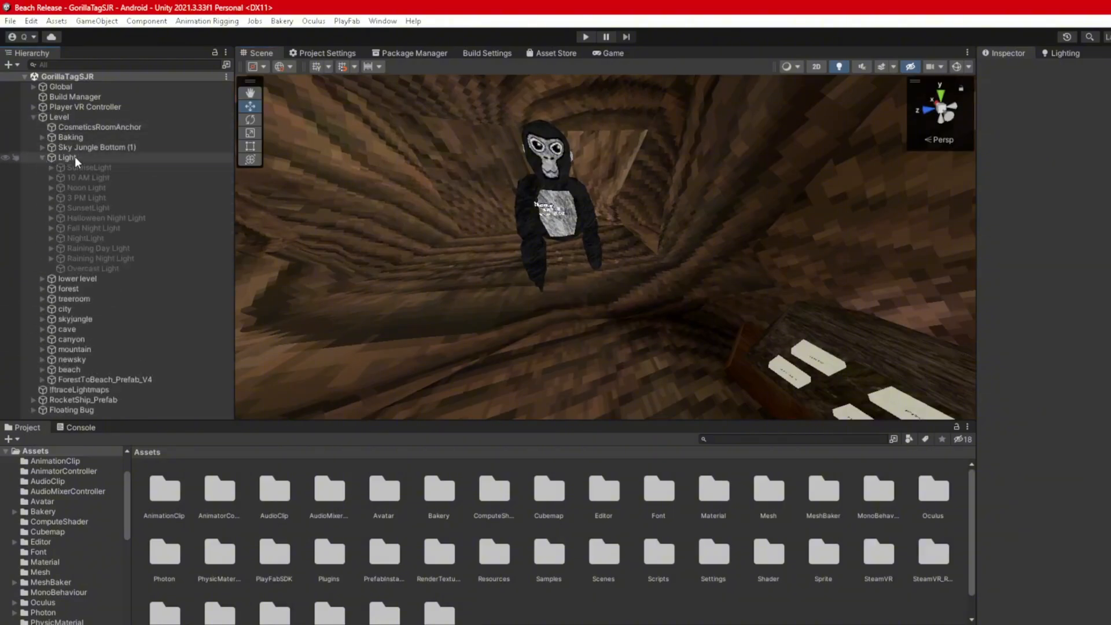
{"action": "left_click", "coordinate": [75, 157]}
{"action": "right_click", "coordinate": [84, 156]}
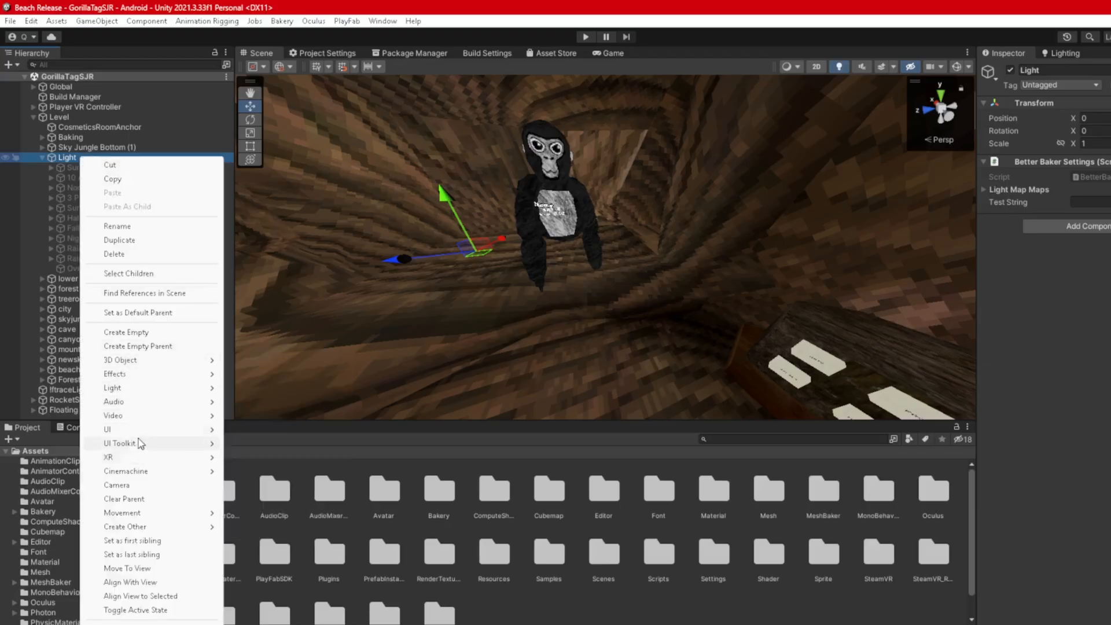
{"action": "mouse_move", "coordinate": [152, 389]}
{"action": "left_click", "coordinate": [285, 449]}
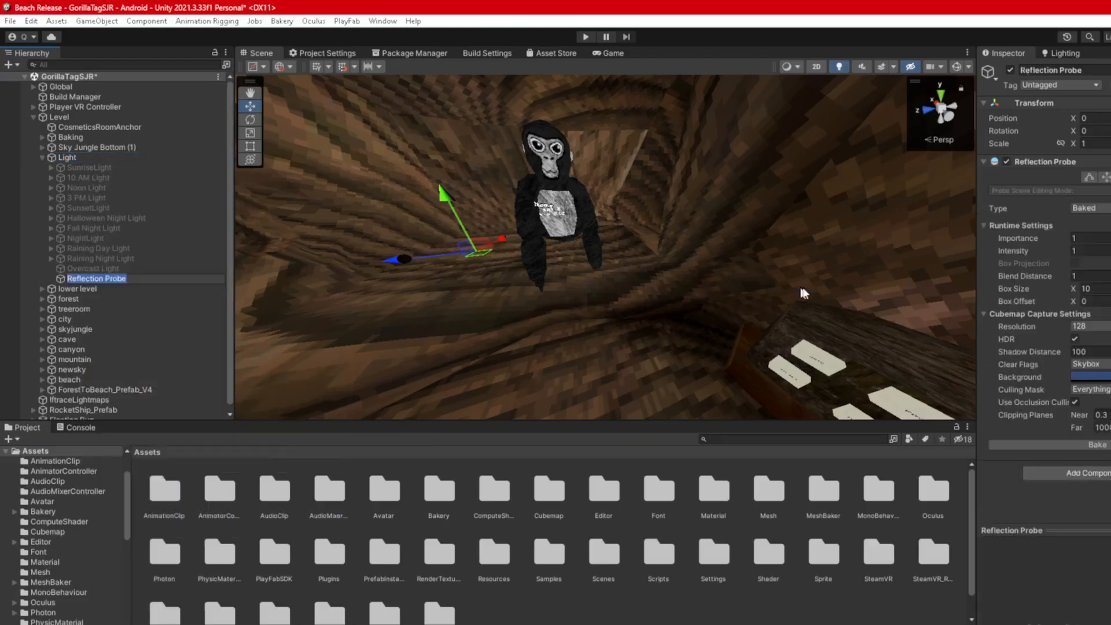
- Set the Reflection Probe's Box Size to 10000 and its Background color to black
{"action": "left_click", "coordinate": [1086, 289]}
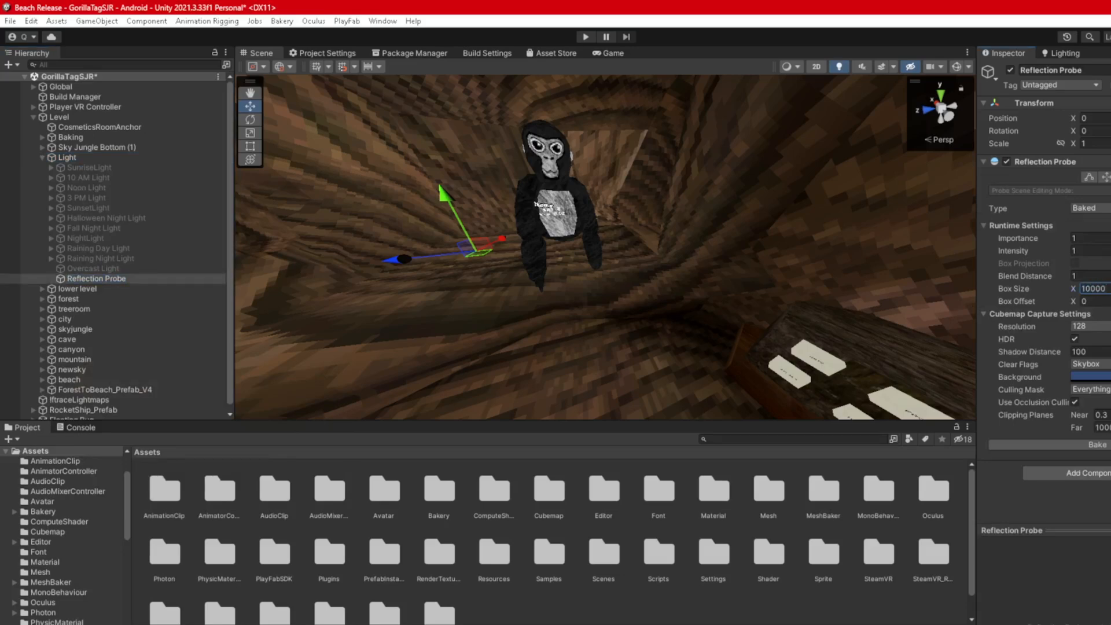
{"action": "left_click", "coordinate": [1108, 288]}
{"action": "key", "text": "ctrl+c"}
{"action": "key", "text": "Return"}
{"action": "left_click", "coordinate": [1090, 377]}
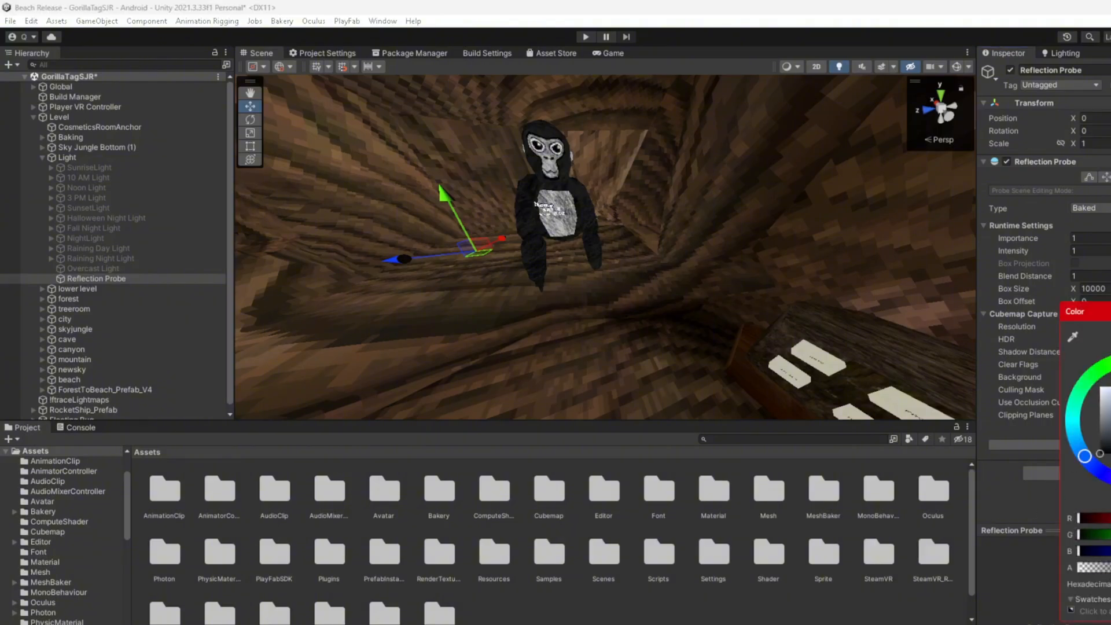
{"action": "key", "text": "Escape"}
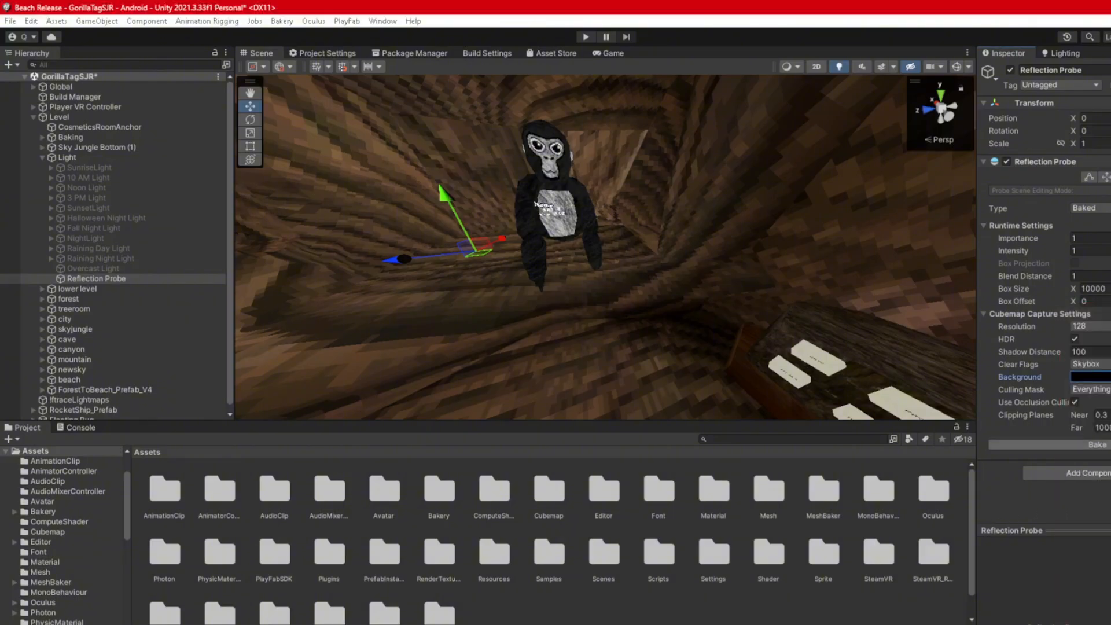
- Bake all reflection probes, and collapse the Light and Level hierarchies
{"action": "left_click", "coordinate": [1107, 445]}
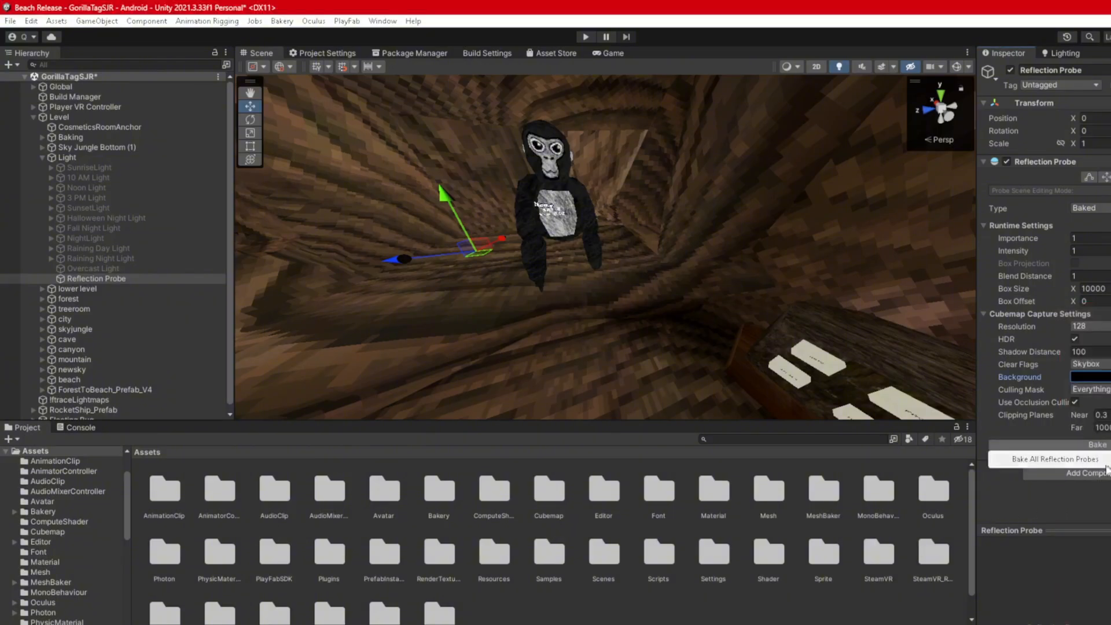
{"action": "left_click", "coordinate": [1046, 460]}
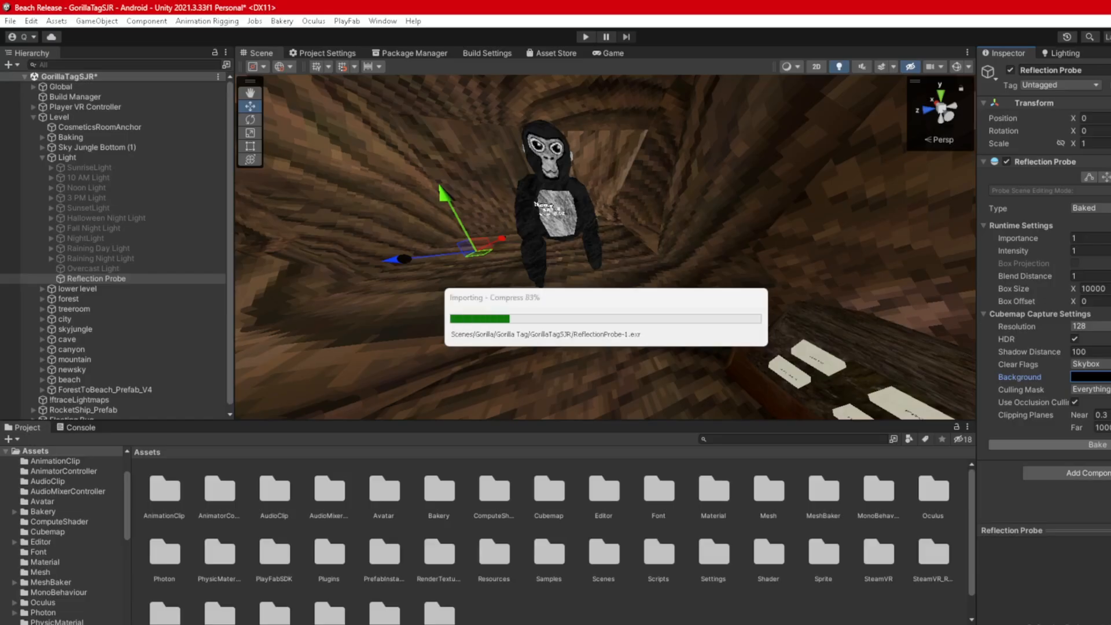
{"action": "left_click", "coordinate": [46, 158]}
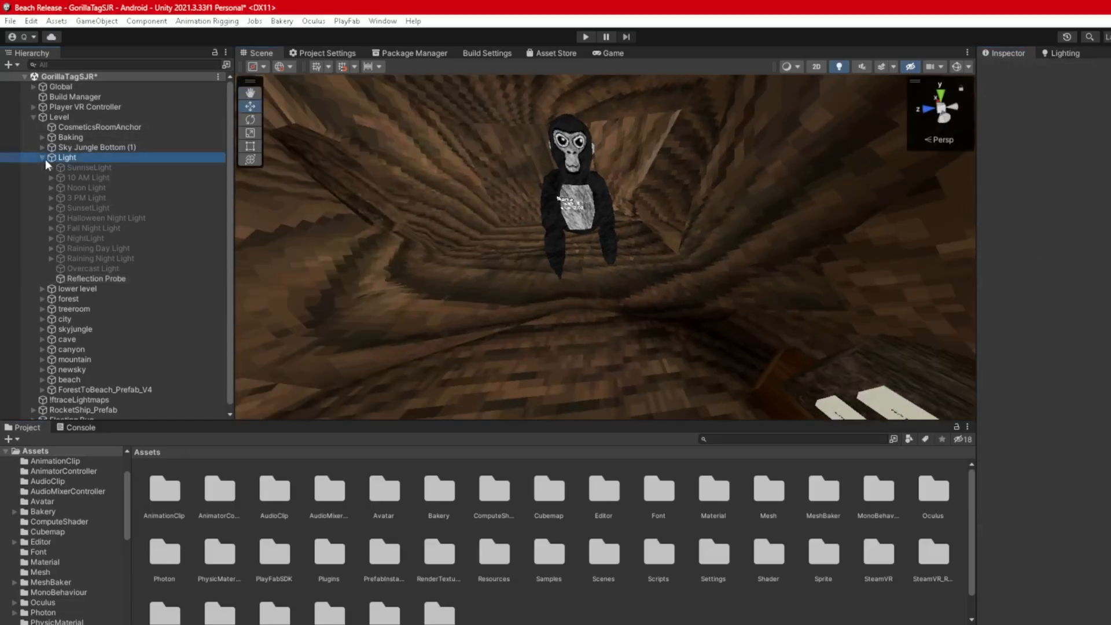
{"action": "left_click", "coordinate": [42, 158]}
{"action": "left_click", "coordinate": [37, 116]}
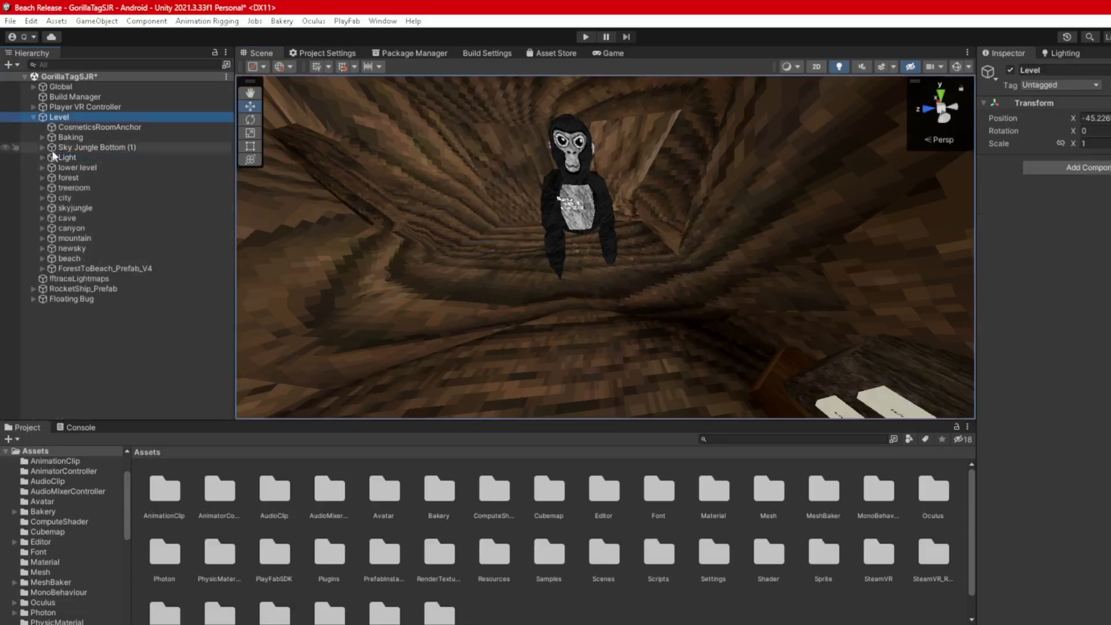
{"action": "left_click", "coordinate": [32, 117]}
{"action": "left_click", "coordinate": [203, 225]}
- Inspect the Shinyhatlas material and its shader choices on the Uncover Shiny Hatlas mesh in the city, and collapse the Level hierarchy
{"action": "right_click_drag", "start_coordinate": [480, 249], "coordinate": [609, 284]}
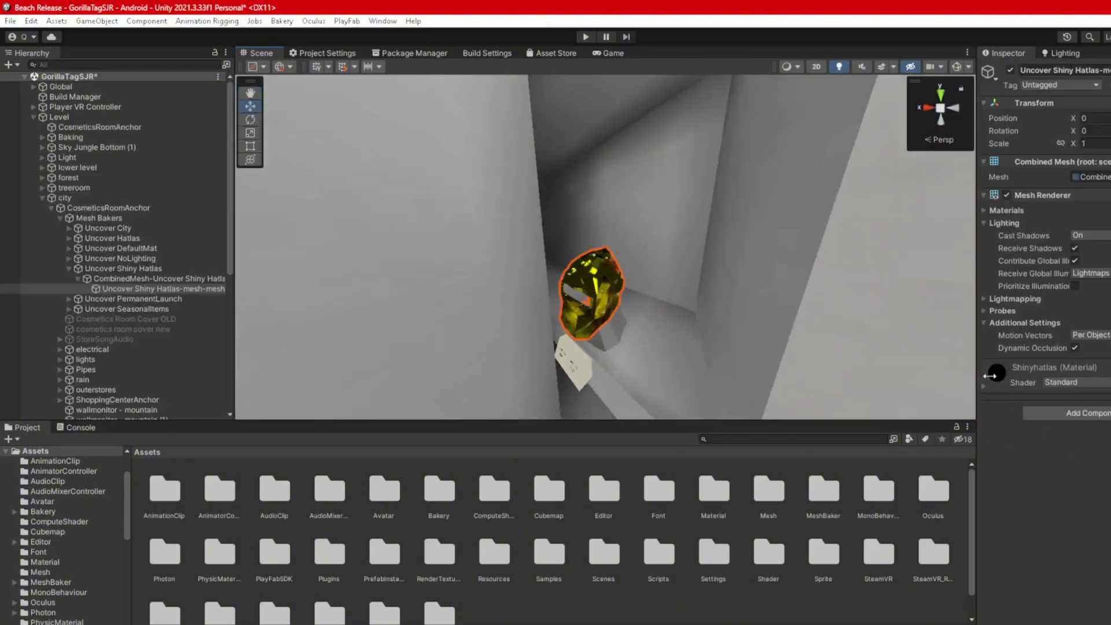
{"action": "left_click", "coordinate": [1032, 384]}
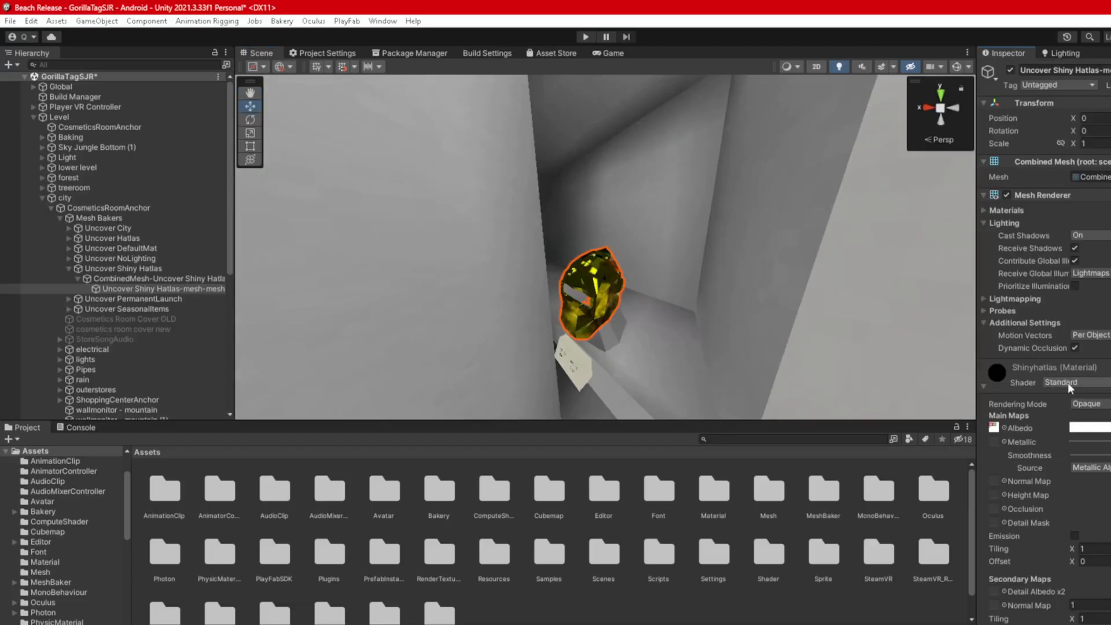
{"action": "left_click", "coordinate": [1068, 382]}
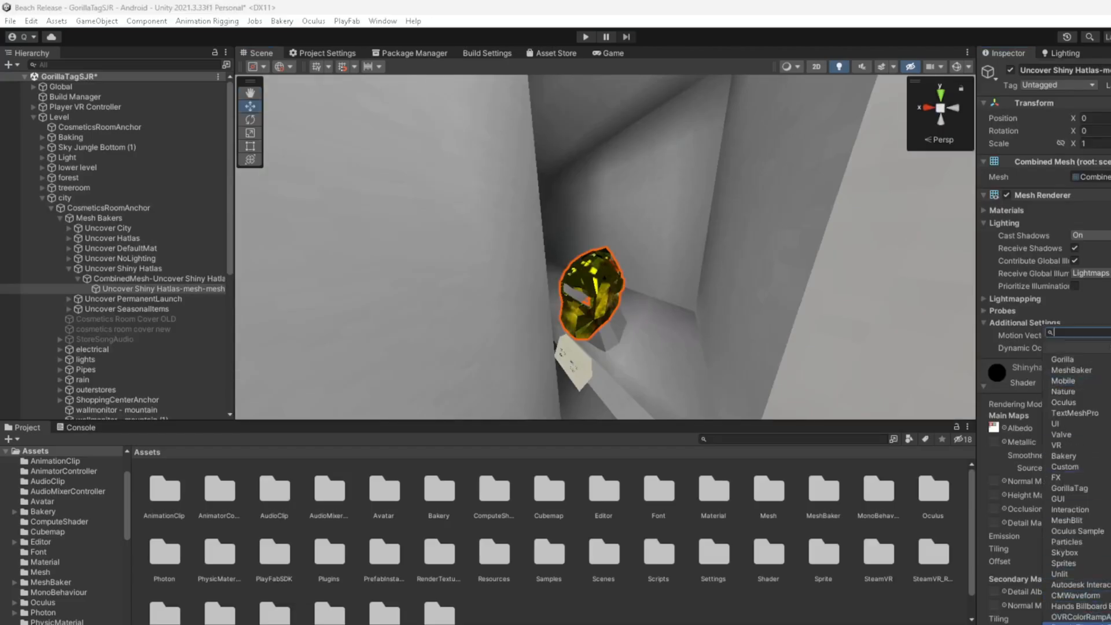
{"action": "left_click", "coordinate": [1074, 624]}
{"action": "scroll", "coordinate": [1037, 533], "scroll_direction": "down", "scroll_amount": 5}
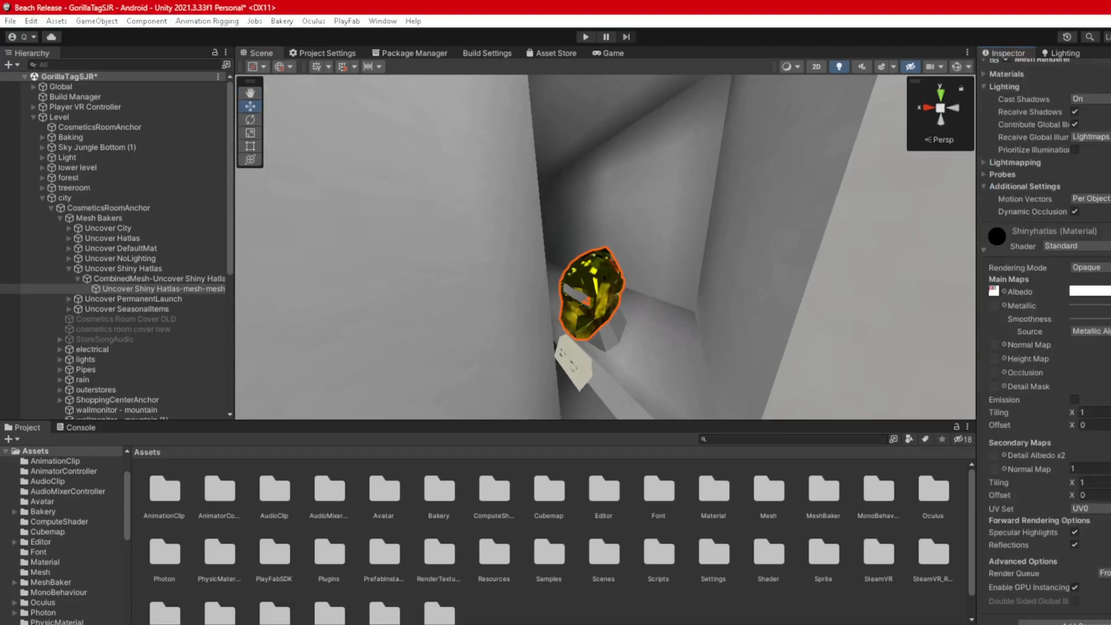
{"action": "left_click", "coordinate": [850, 604]}
{"action": "left_click", "coordinate": [50, 207]}
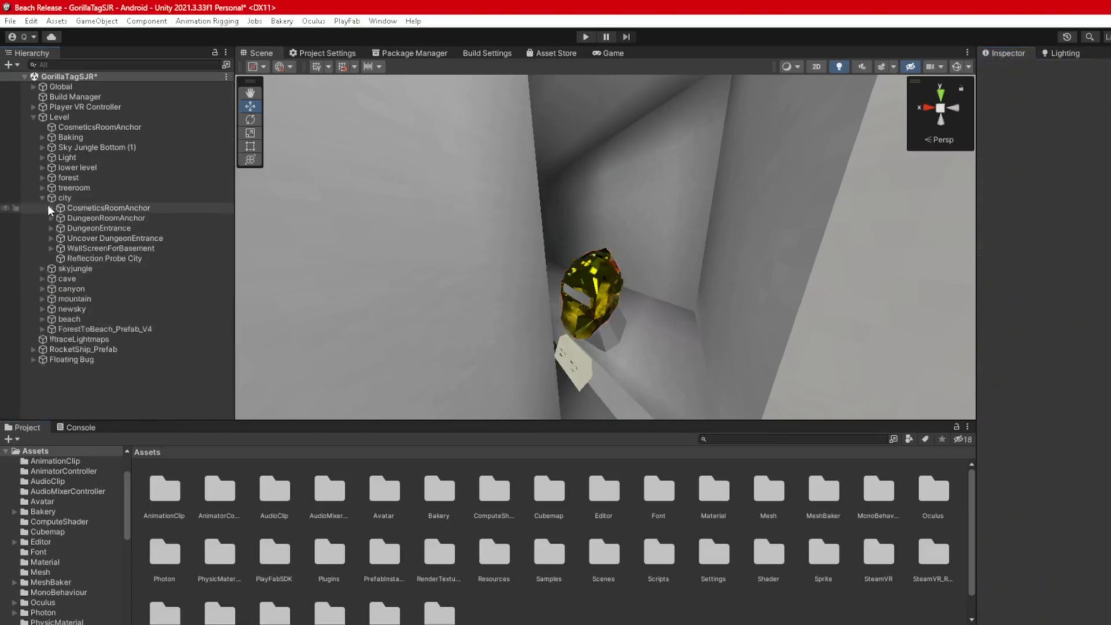
{"action": "left_click", "coordinate": [42, 198]}
{"action": "left_click", "coordinate": [33, 117]}
- Search the project assets for gorillaprefabs and open that folder
{"action": "right_click_drag", "start_coordinate": [570, 202], "coordinate": [597, 312]}
{"action": "left_click", "coordinate": [742, 440]}
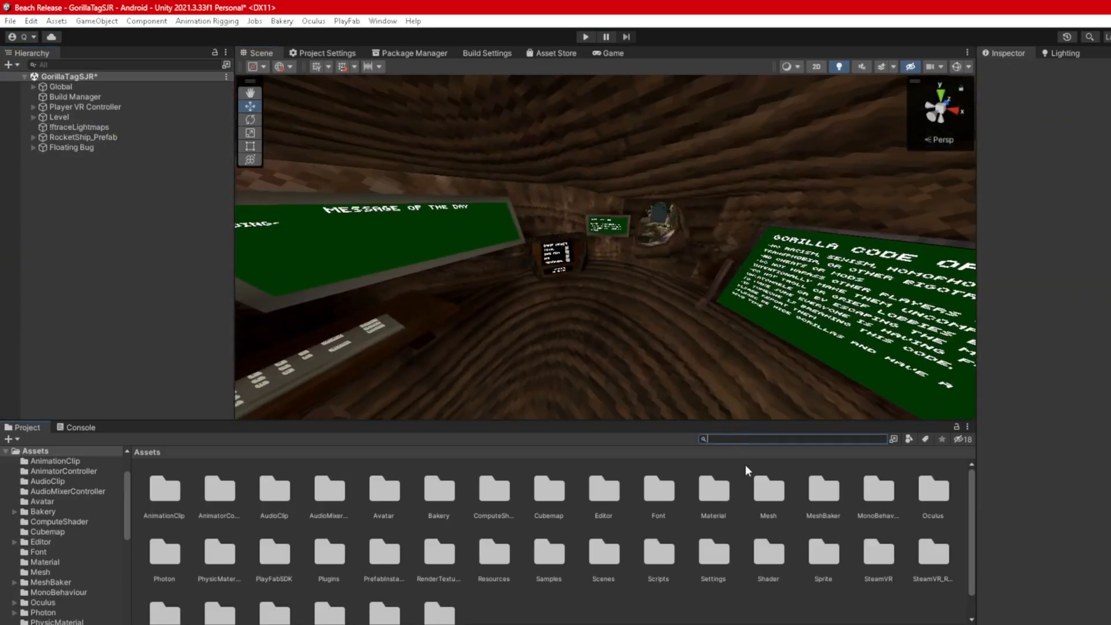
{"action": "type", "text": "gorillap"}
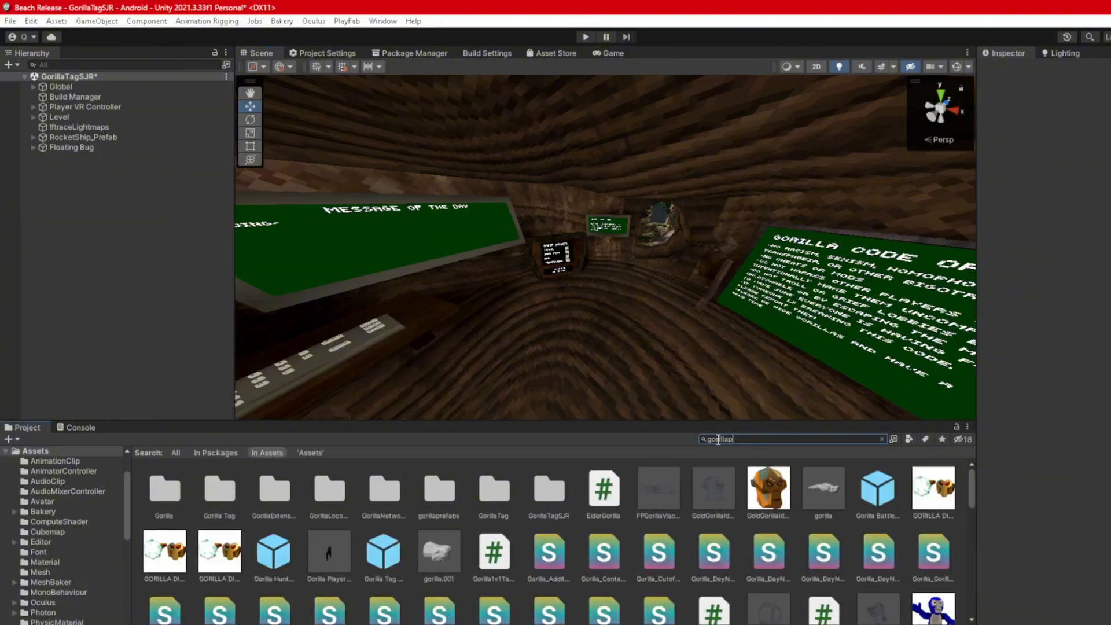
{"action": "type", "text": "refabs"}
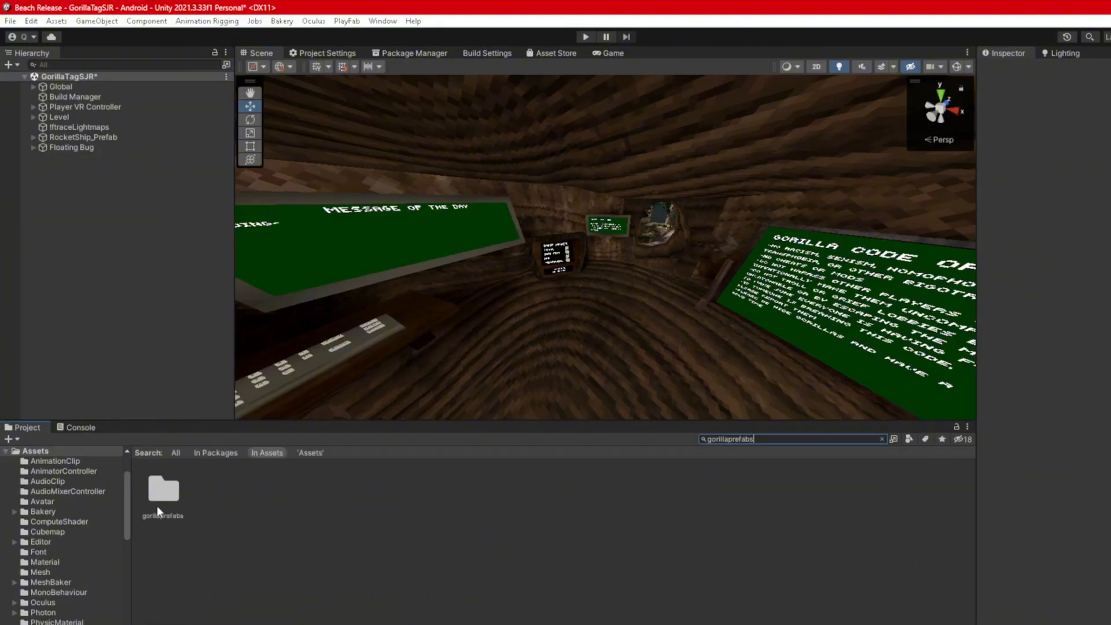
{"action": "double_click", "coordinate": [158, 506]}
- Open the Gorilla Battle Manager prefab and replace its missing script with Photon View
{"action": "left_click", "coordinate": [165, 509]}
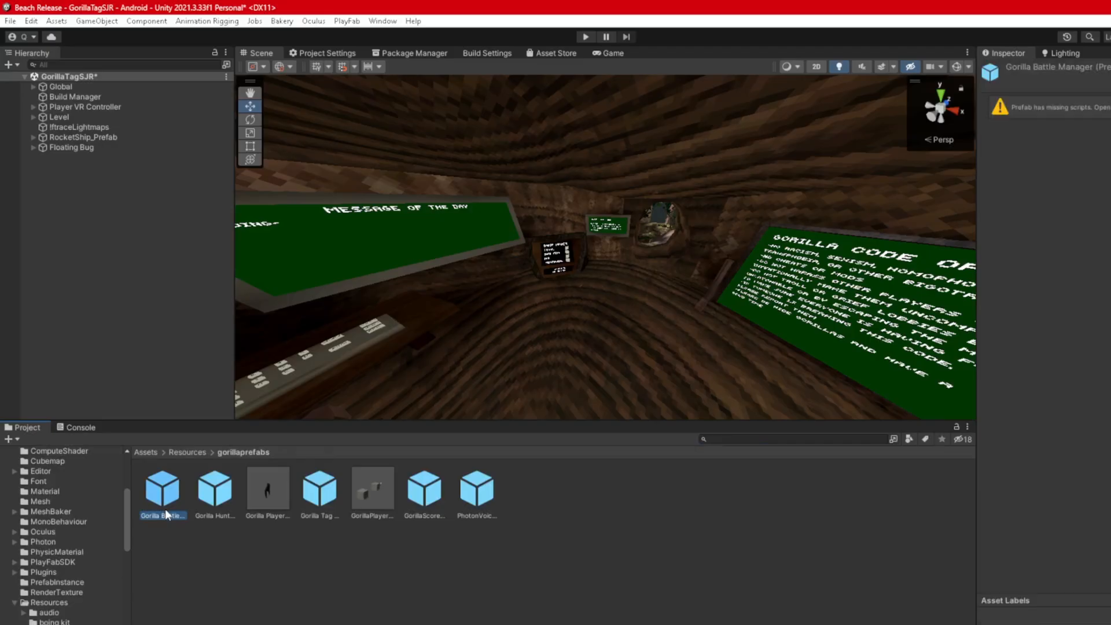
{"action": "double_click", "coordinate": [165, 508]}
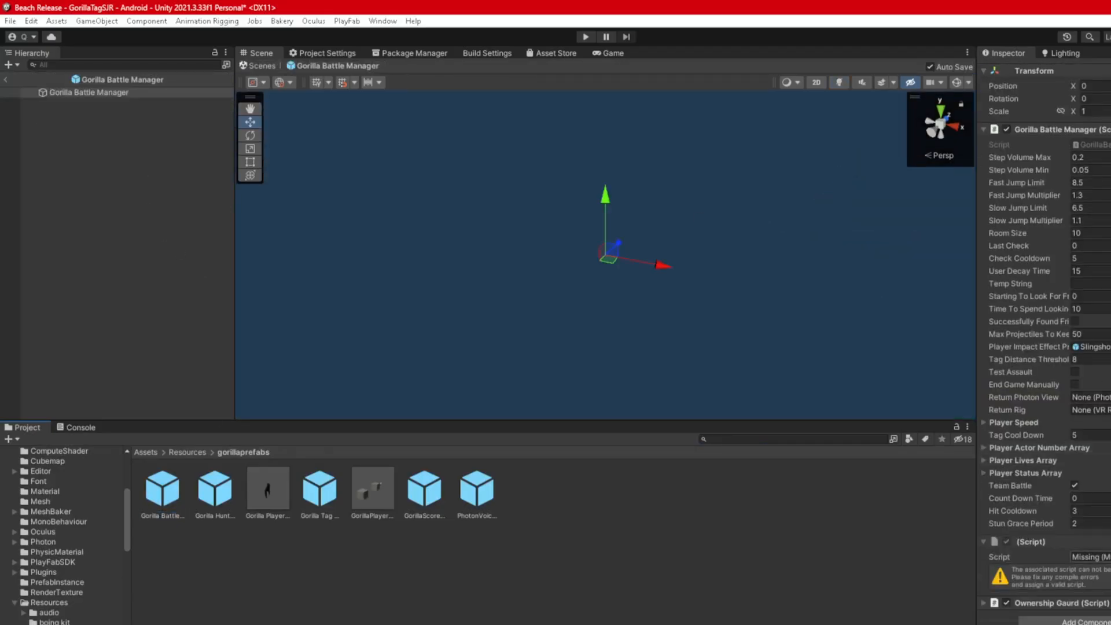
{"action": "left_click", "coordinate": [1109, 557]}
{"action": "key", "text": "ctrl+v"}
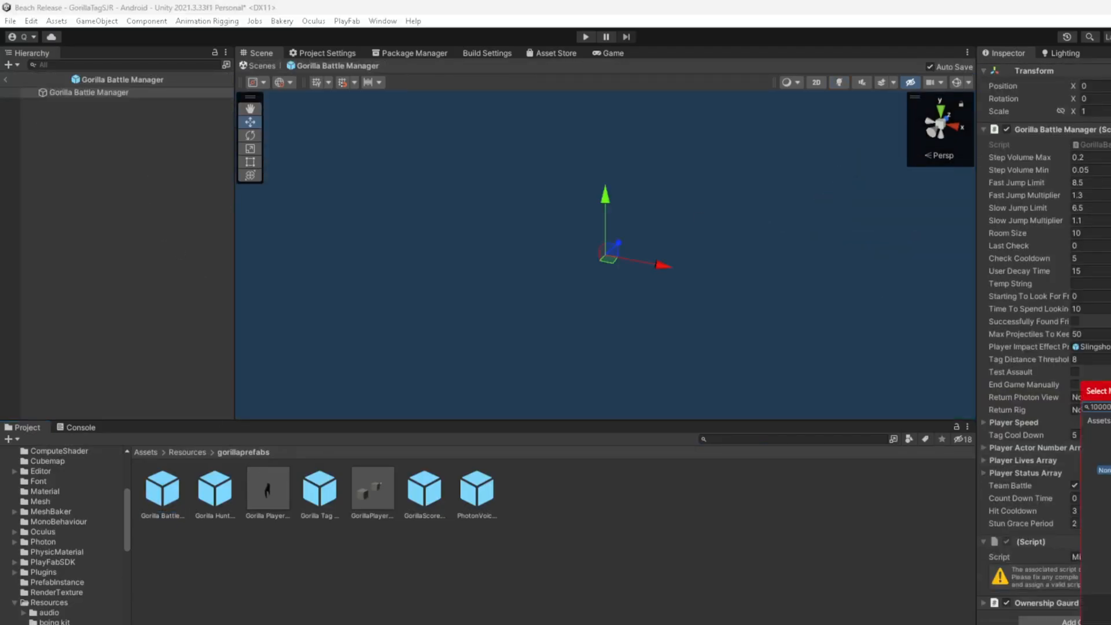
{"action": "key", "text": "ctrl+a"}
{"action": "key", "text": "BackSpace"}
{"action": "type", "text": "poh"}
{"action": "key", "text": "BackSpace"}
{"action": "key", "text": "BackSpace"}
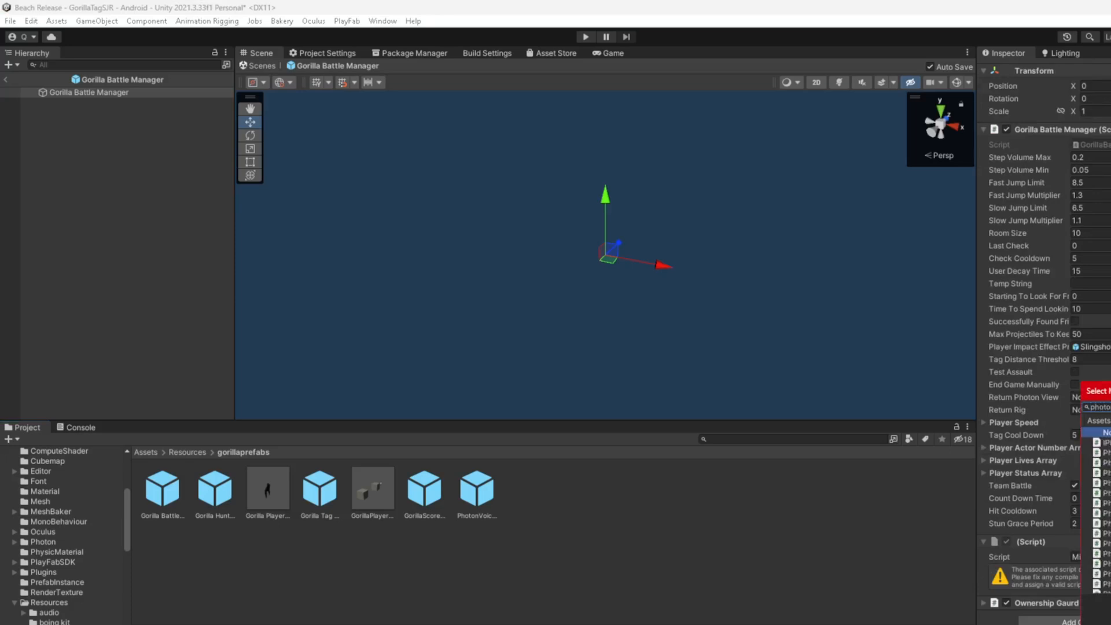
{"action": "key", "text": "ctrl+a"}
{"action": "double_click", "coordinate": [1107, 575]}
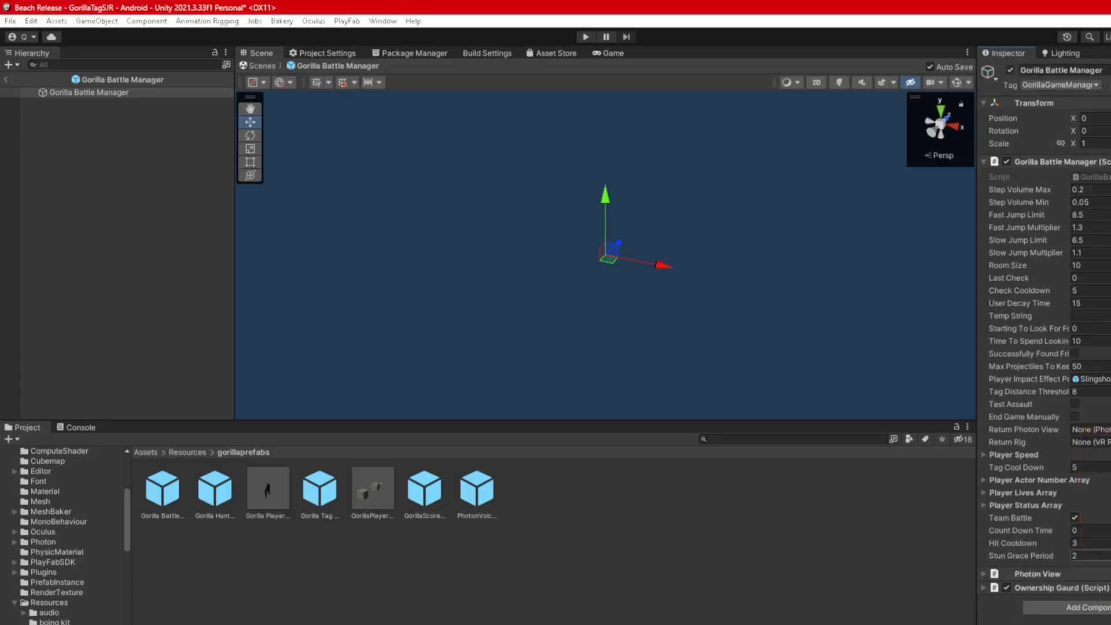
- Set the Gorilla Battle Manager's Photon View to an Auto Find Observable Search and Reliable Delta Compressed Synchronization
{"action": "left_click", "coordinate": [1021, 573]}
{"action": "scroll", "coordinate": [1011, 491], "scroll_direction": "down", "scroll_amount": 3}
{"action": "left_click", "coordinate": [1096, 541]}
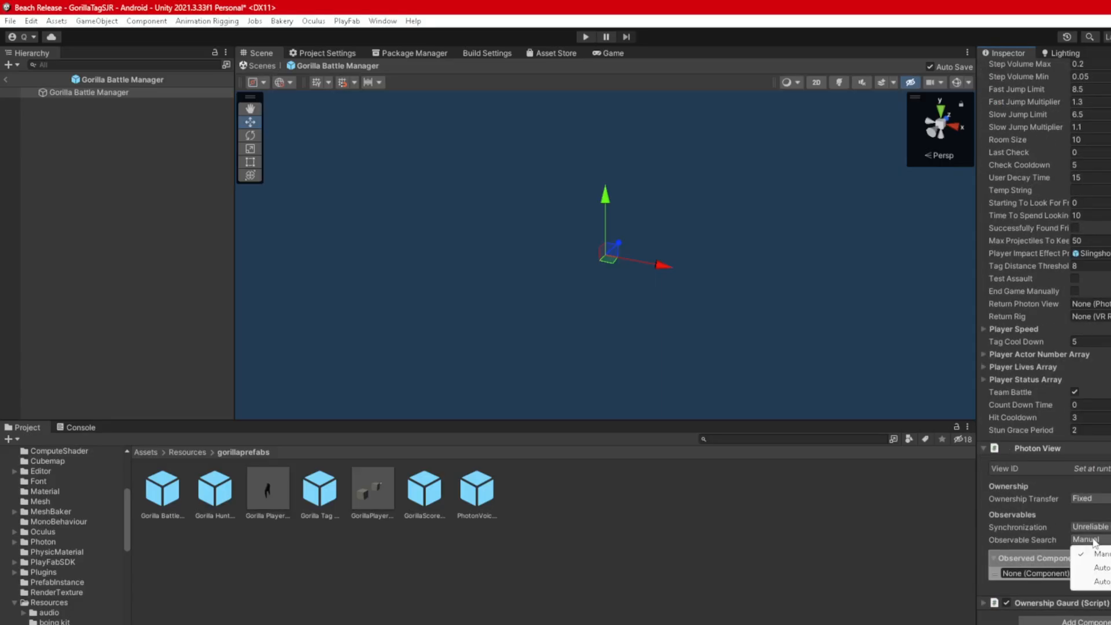
{"action": "left_click", "coordinate": [1106, 581]}
{"action": "left_click", "coordinate": [1108, 528]}
{"action": "left_click", "coordinate": [1098, 555]}
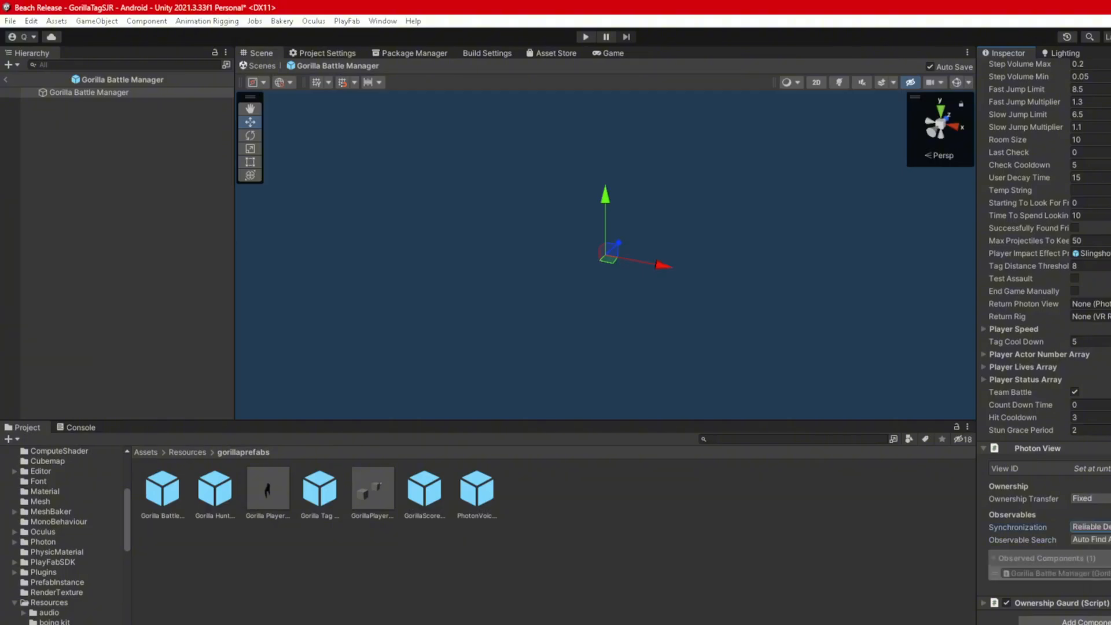
- Restore Photon View on the Gorilla Hunt Manager prefab, with Auto Find Observable Search and Reliable Delta Compressed Synchronization
{"action": "double_click", "coordinate": [210, 495]}
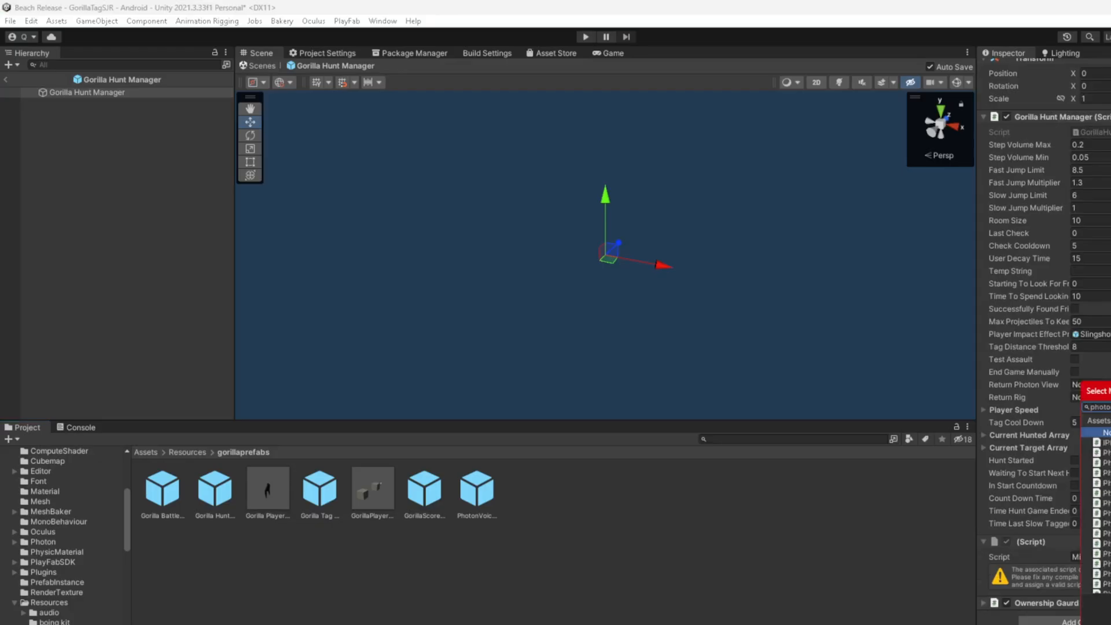
{"action": "double_click", "coordinate": [1102, 554]}
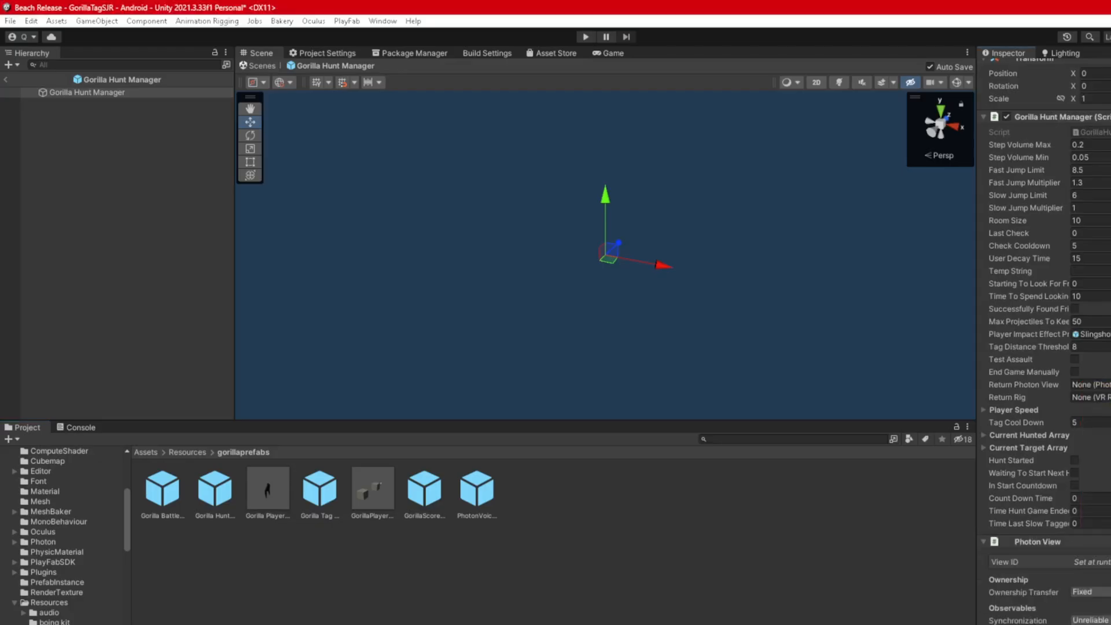
{"action": "scroll", "coordinate": [1100, 554], "scroll_direction": "down", "scroll_amount": 2}
{"action": "left_click", "coordinate": [1100, 566]}
{"action": "left_click", "coordinate": [1095, 593]}
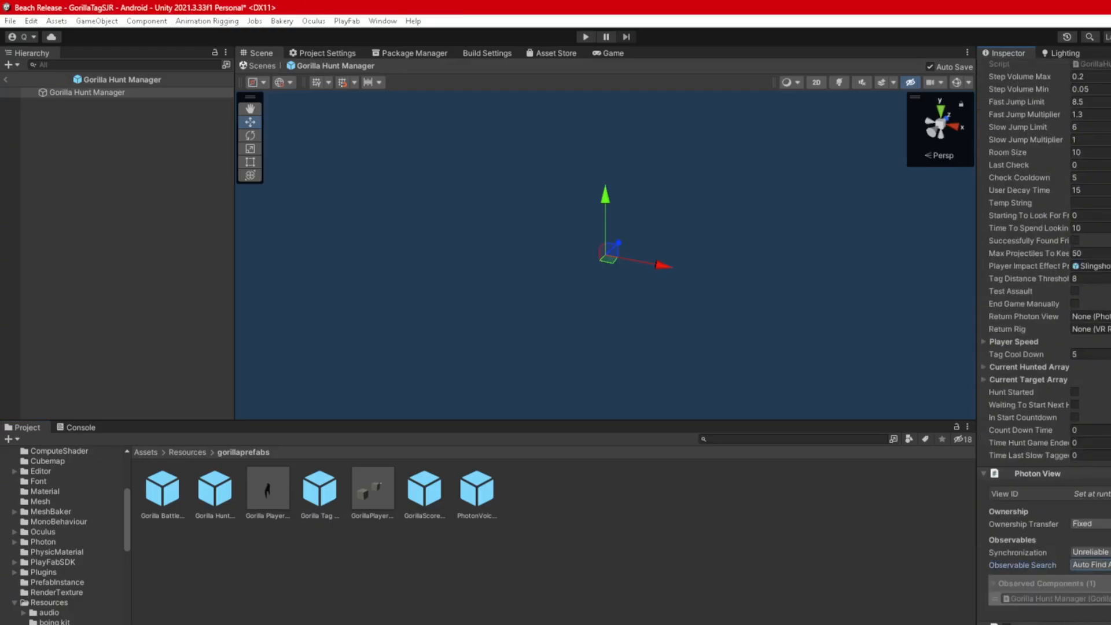
{"action": "left_click", "coordinate": [1095, 553]}
{"action": "left_click", "coordinate": [1094, 581]}
- Open the Gorilla Player Networked prefab and collapse its hierarchy to the root's direct children
{"action": "double_click", "coordinate": [268, 491]}
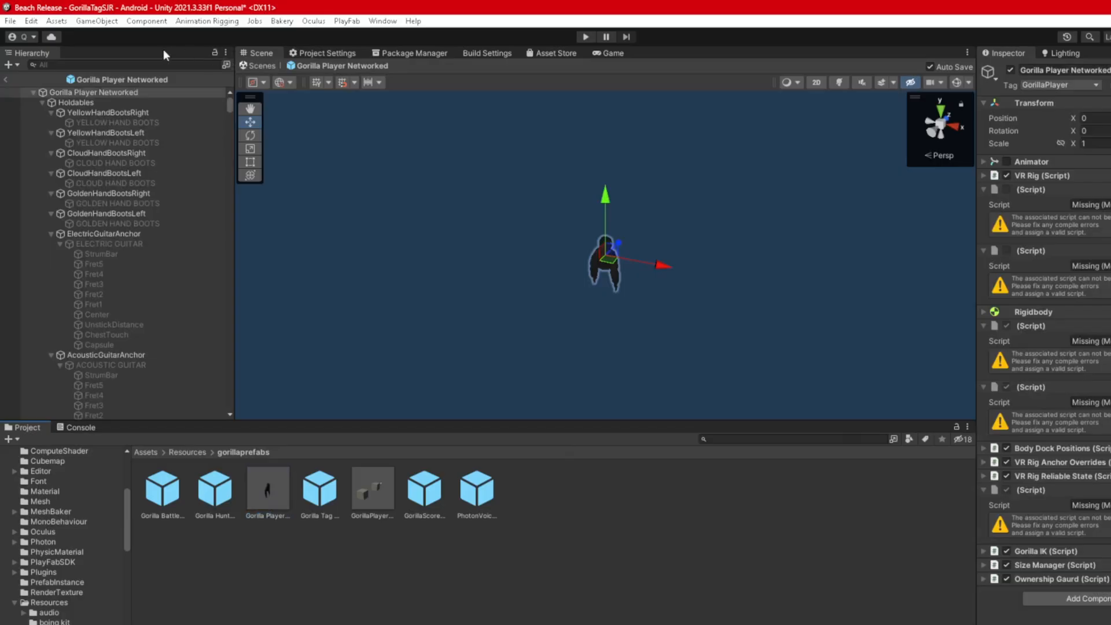
{"action": "left_click", "coordinate": [226, 52]}
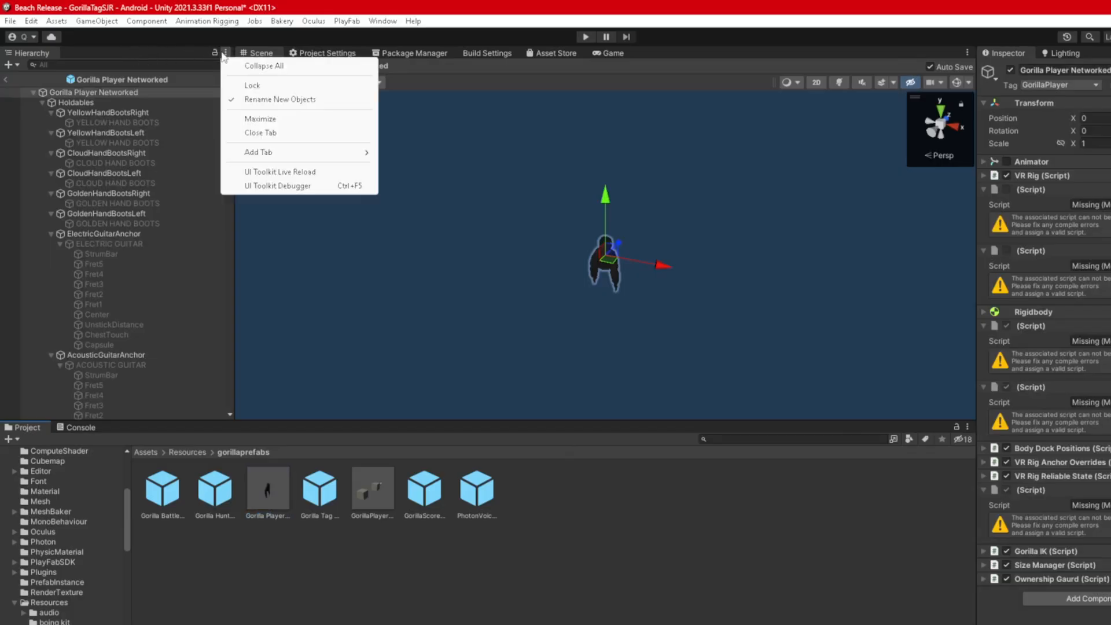
{"action": "left_click", "coordinate": [254, 67]}
{"action": "left_click", "coordinate": [33, 93]}
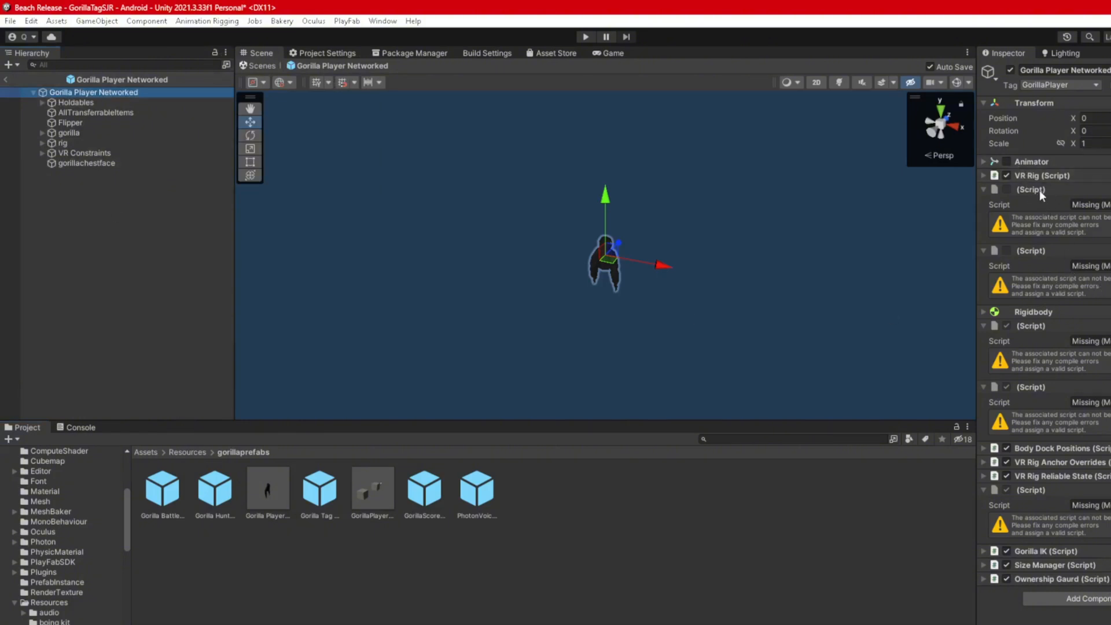
- Assign Bone Renderer to the first missing script on Gorilla Player Networked
{"action": "left_click", "coordinate": [1110, 204]}
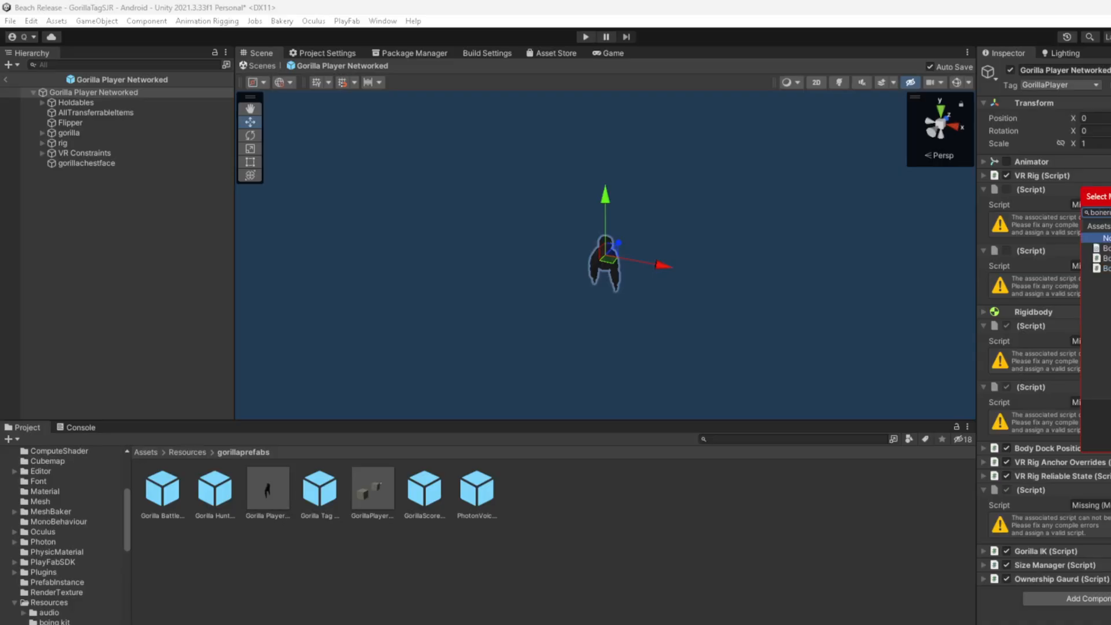
{"action": "double_click", "coordinate": [1108, 248]}
{"action": "left_click", "coordinate": [691, 358]}
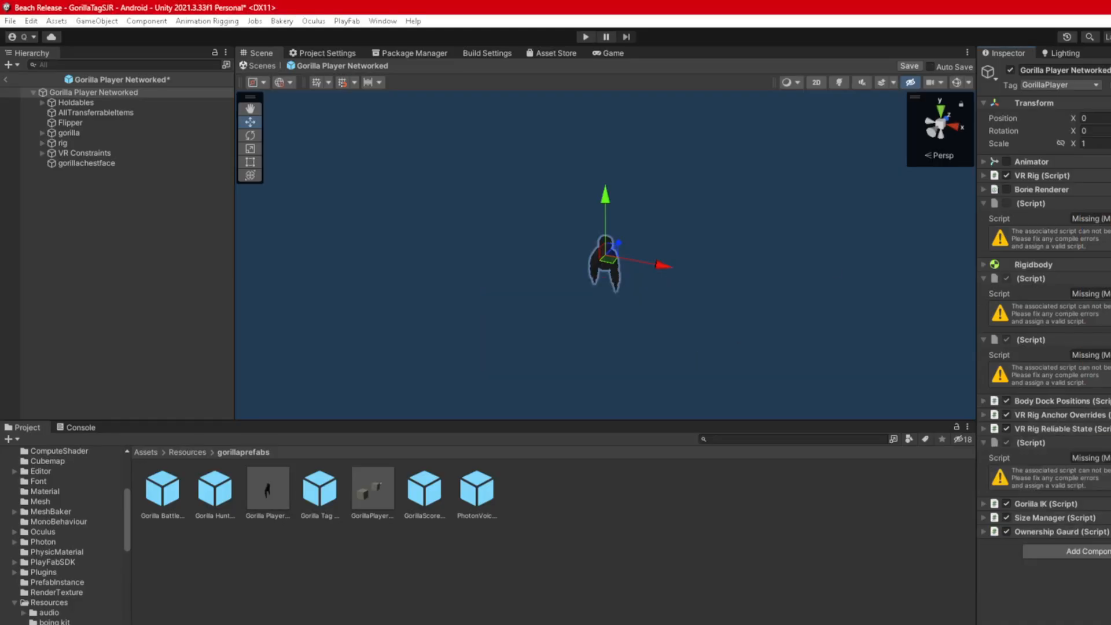
- Assign Rig Builder and Photon View to the next two missing scripts on Gorilla Player Networked
{"action": "left_click", "coordinate": [1109, 218]}
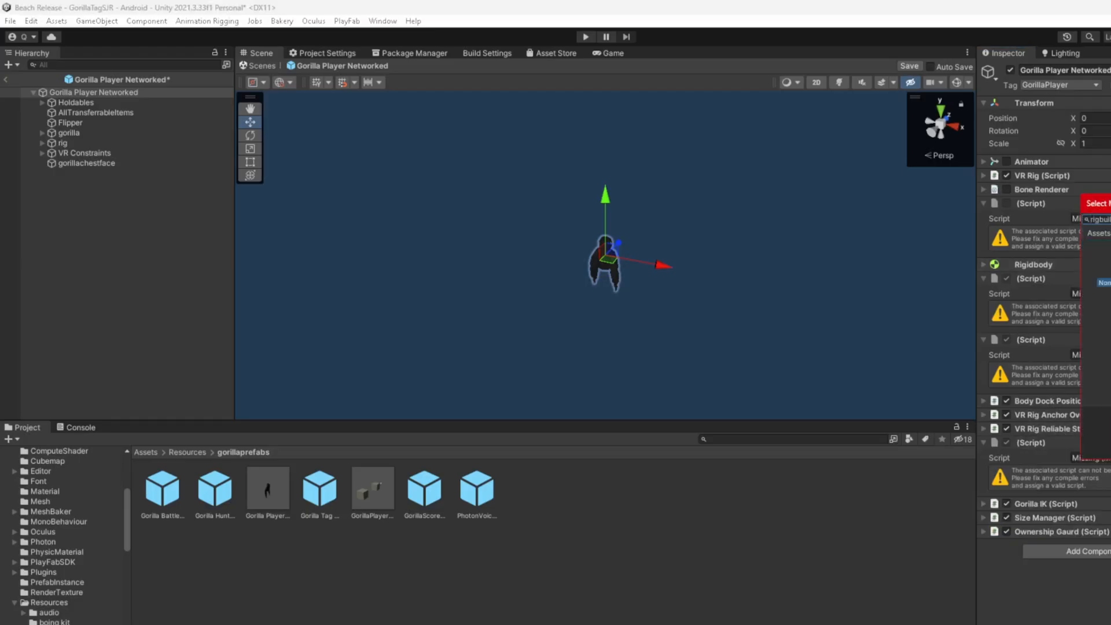
{"action": "double_click", "coordinate": [1108, 256]}
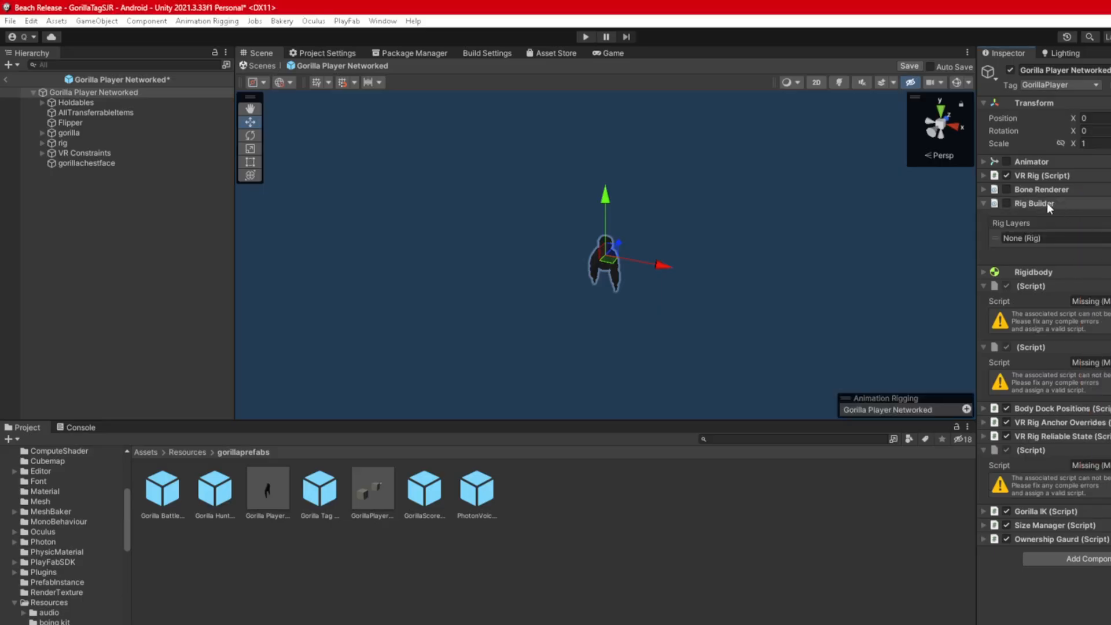
{"action": "left_click", "coordinate": [1108, 301]}
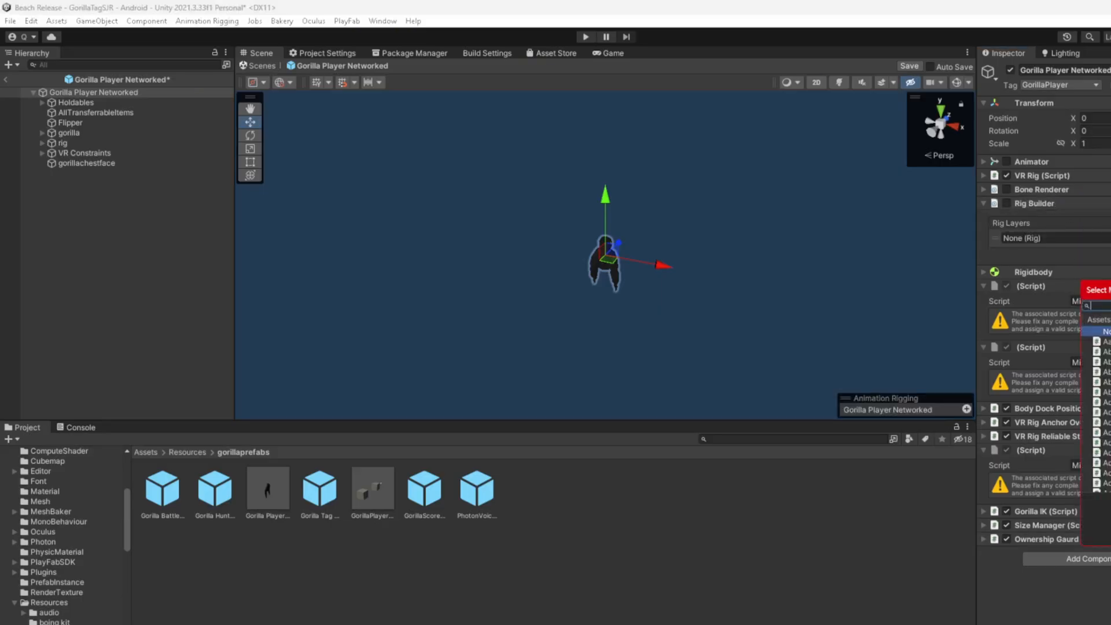
{"action": "type", "text": "photo"}
{"action": "double_click", "coordinate": [1107, 453]}
- Set the new Photon View to an Auto Find Observable Search and Reliable Delta Compressed Synchronization
{"action": "left_click", "coordinate": [1099, 378]}
{"action": "left_click", "coordinate": [1096, 420]}
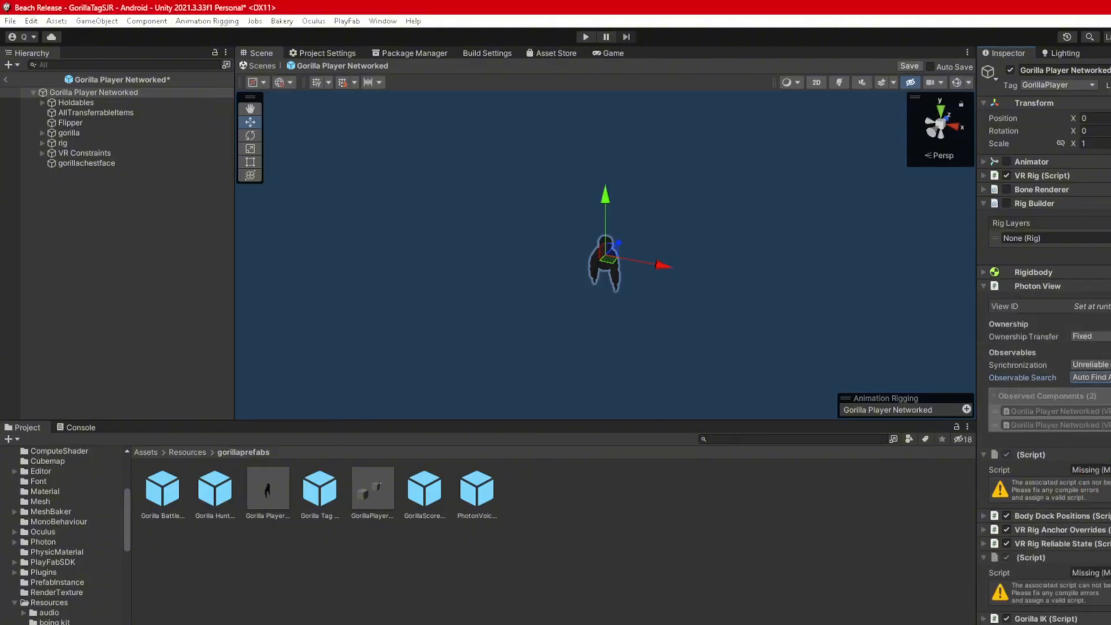
{"action": "left_click", "coordinate": [1106, 365]}
{"action": "left_click", "coordinate": [1100, 394]}
{"action": "left_click", "coordinate": [1084, 286]}
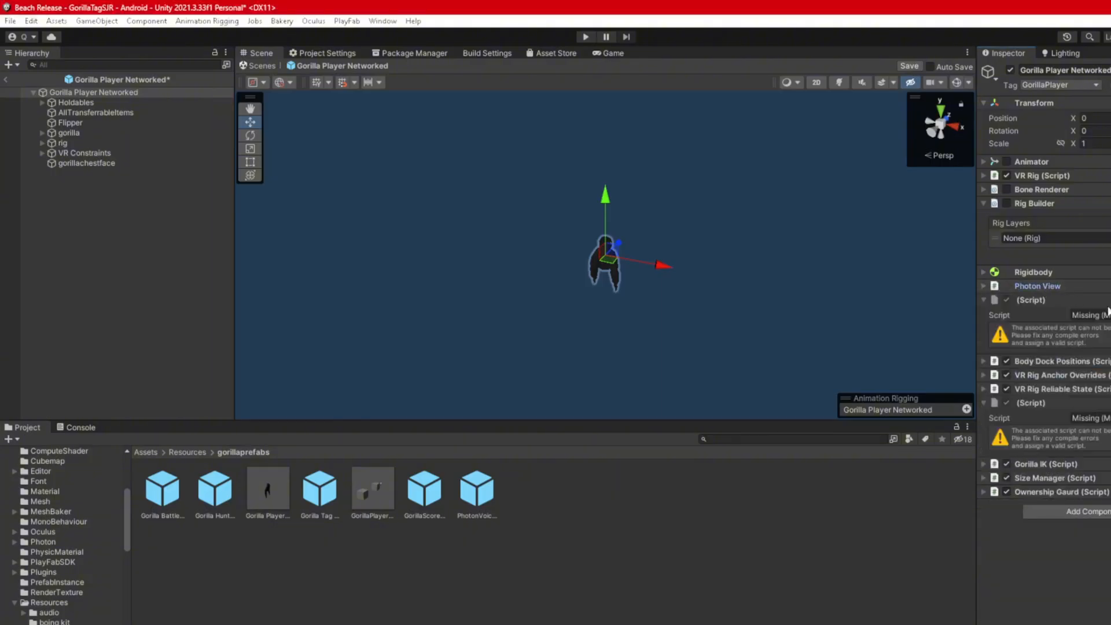
- Assign Photon Voice View to the missing script below Photon View and enable Use Primary Recorder
{"action": "left_click", "coordinate": [1108, 315]}
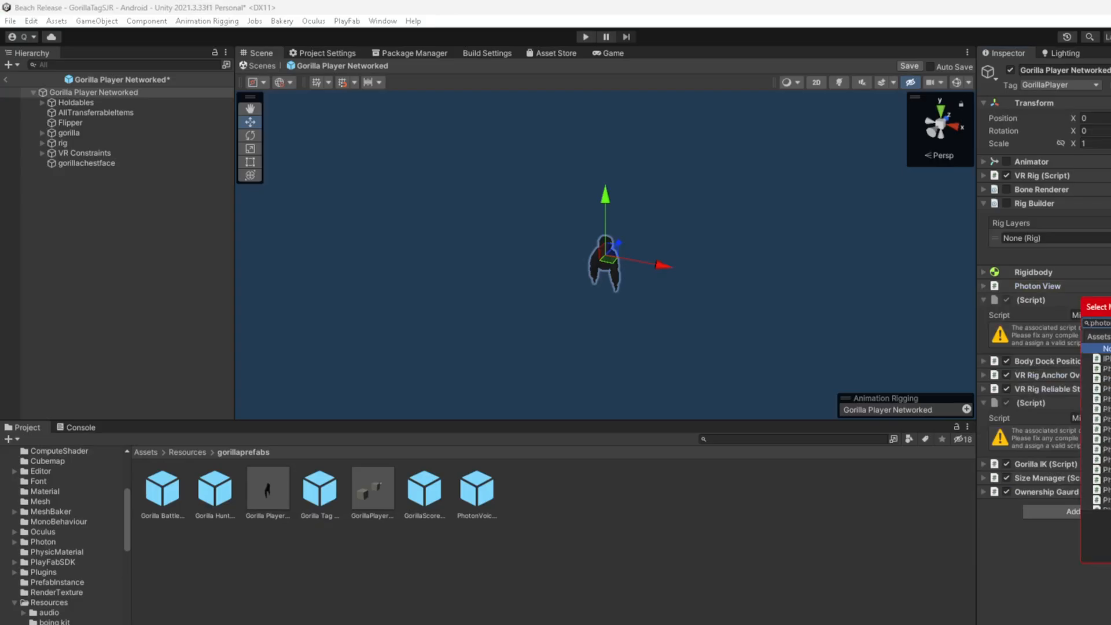
{"action": "scroll", "coordinate": [1096, 426], "scroll_direction": "down", "scroll_amount": 3}
{"action": "double_click", "coordinate": [1096, 504]}
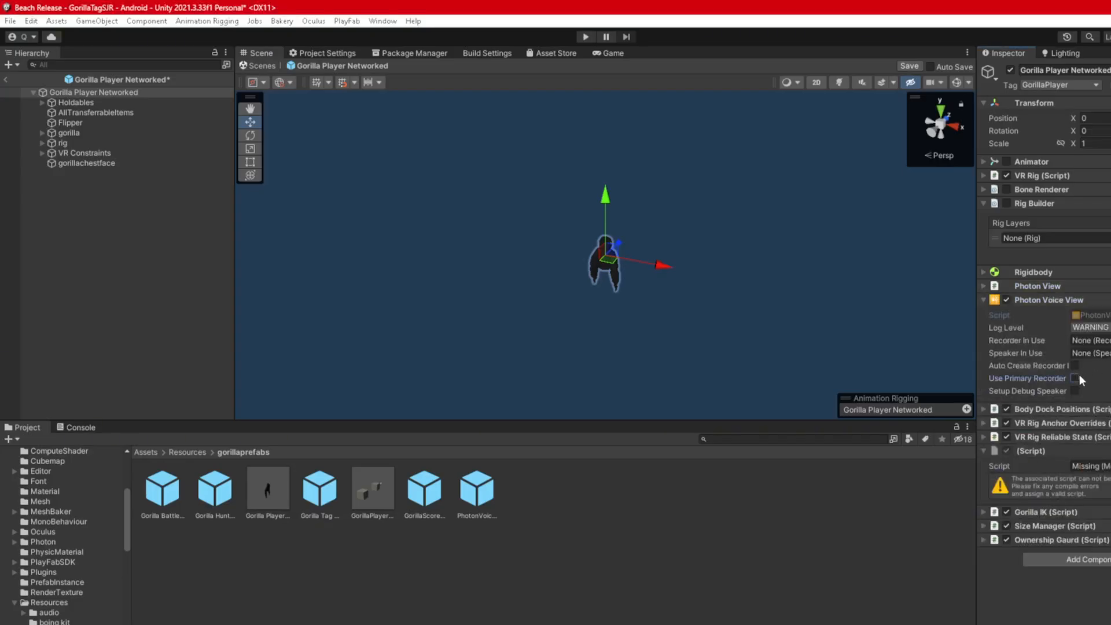
{"action": "left_click", "coordinate": [1077, 378]}
- Assign Photon View with an Auto Find Observable Search to the last missing script on Gorilla Player Networked
{"action": "left_click", "coordinate": [1110, 466]}
{"action": "type", "text": "photo"}
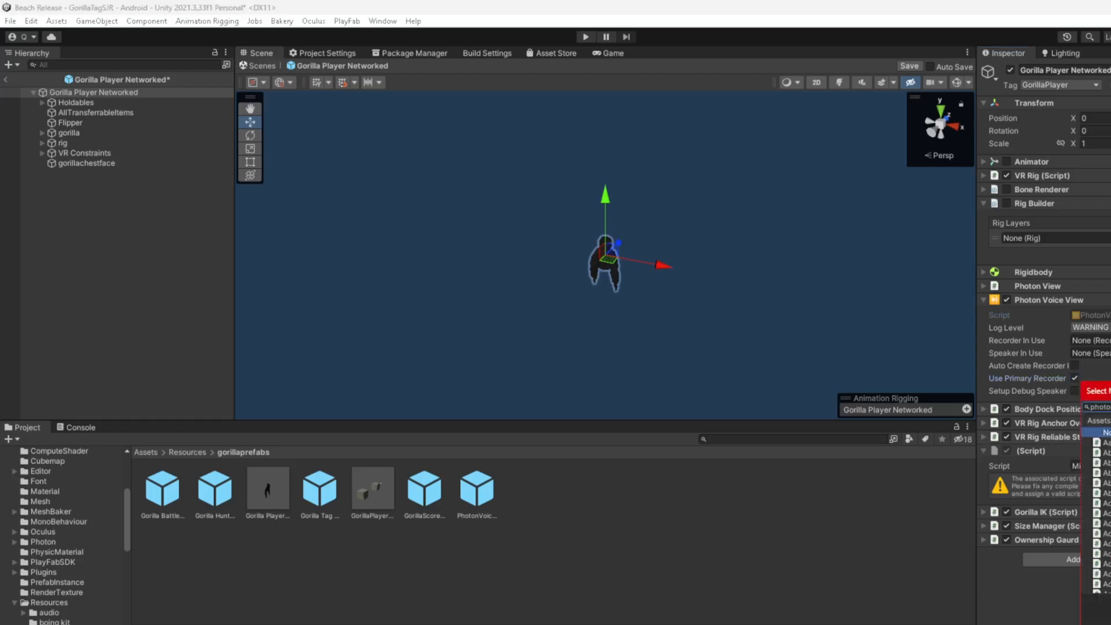
{"action": "double_click", "coordinate": [1096, 553]}
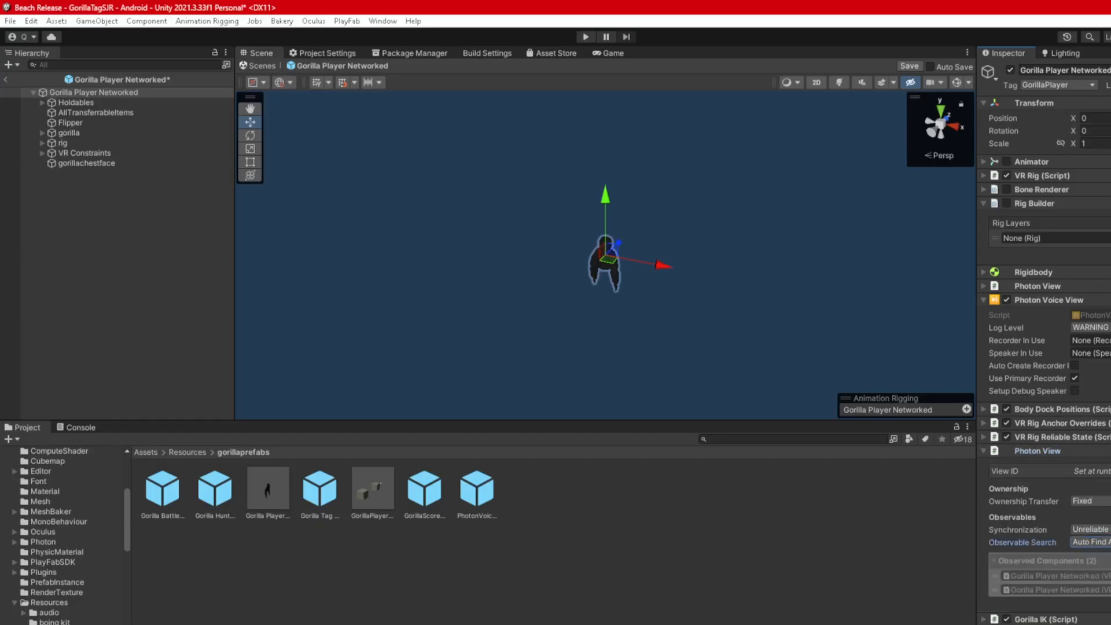
{"action": "left_click", "coordinate": [1061, 449]}
- Find SpeakerHeadCollider in the prefab and assign Speaker to its missing script
{"action": "key", "text": "ctrl+f"}
{"action": "type", "text": "sp"}
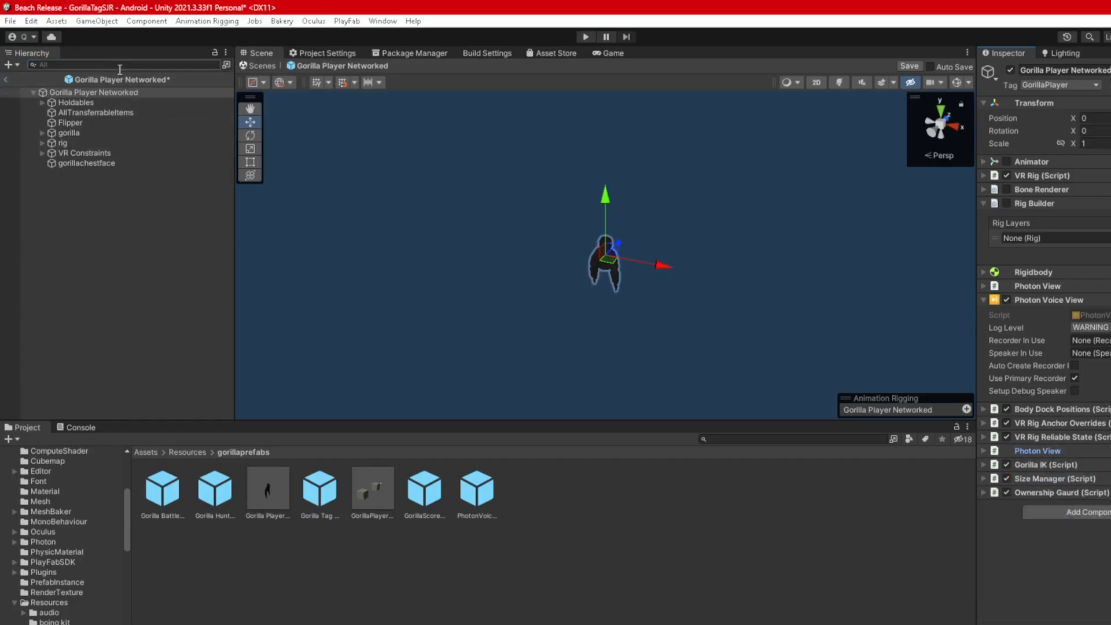
{"action": "type", "text": "eakerhead"}
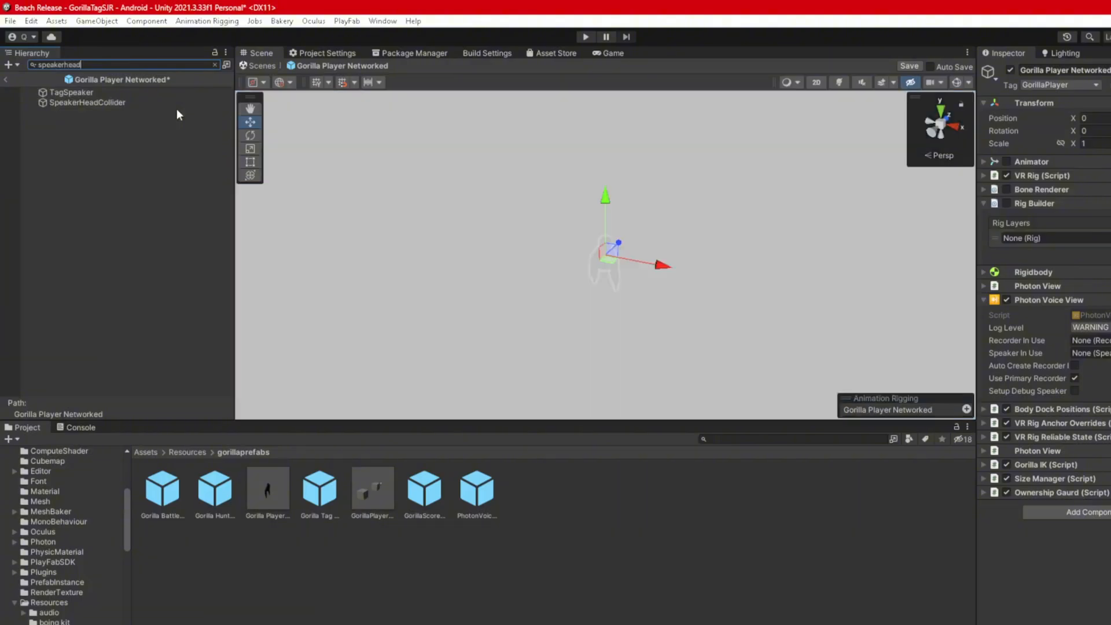
{"action": "left_click", "coordinate": [200, 92]}
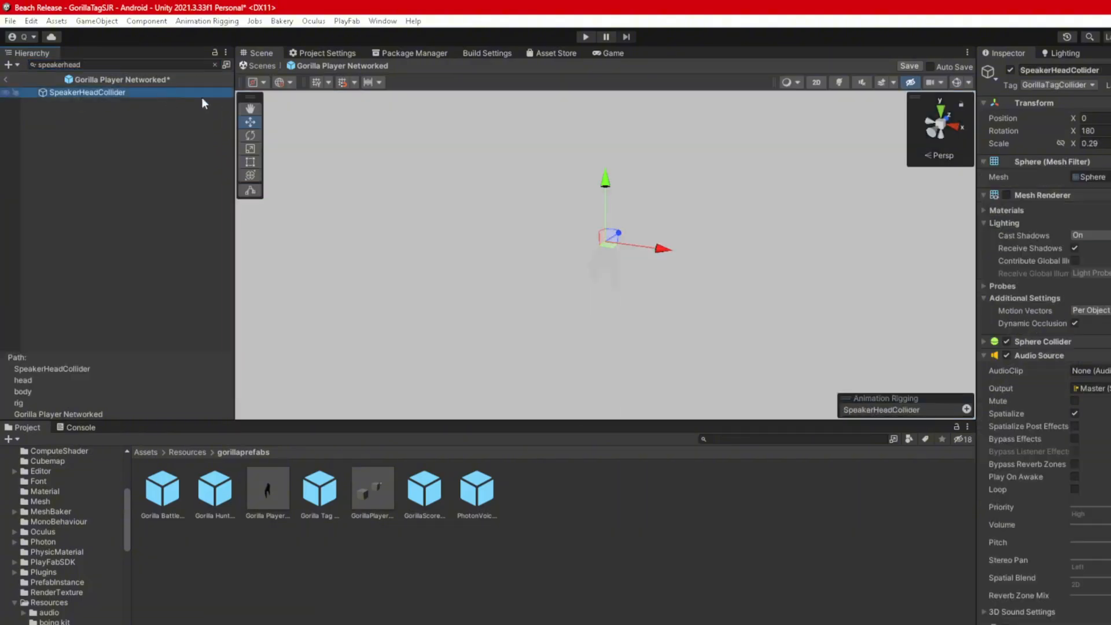
{"action": "scroll", "coordinate": [1071, 359], "scroll_direction": "down", "scroll_amount": 6}
{"action": "left_click", "coordinate": [1110, 433]}
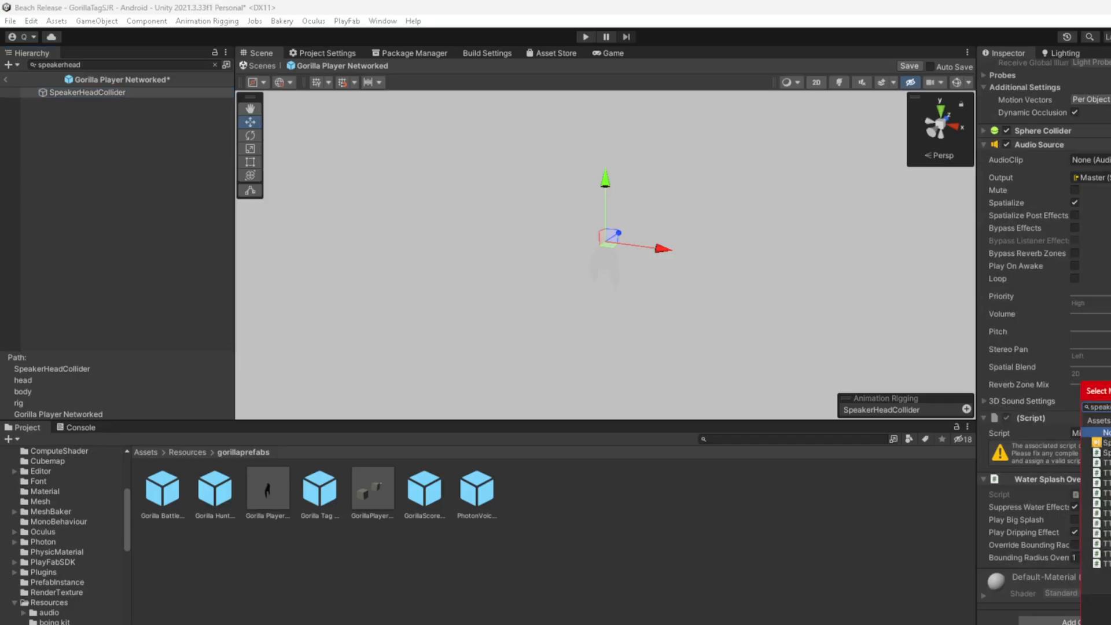
{"action": "left_click", "coordinate": [213, 221]}
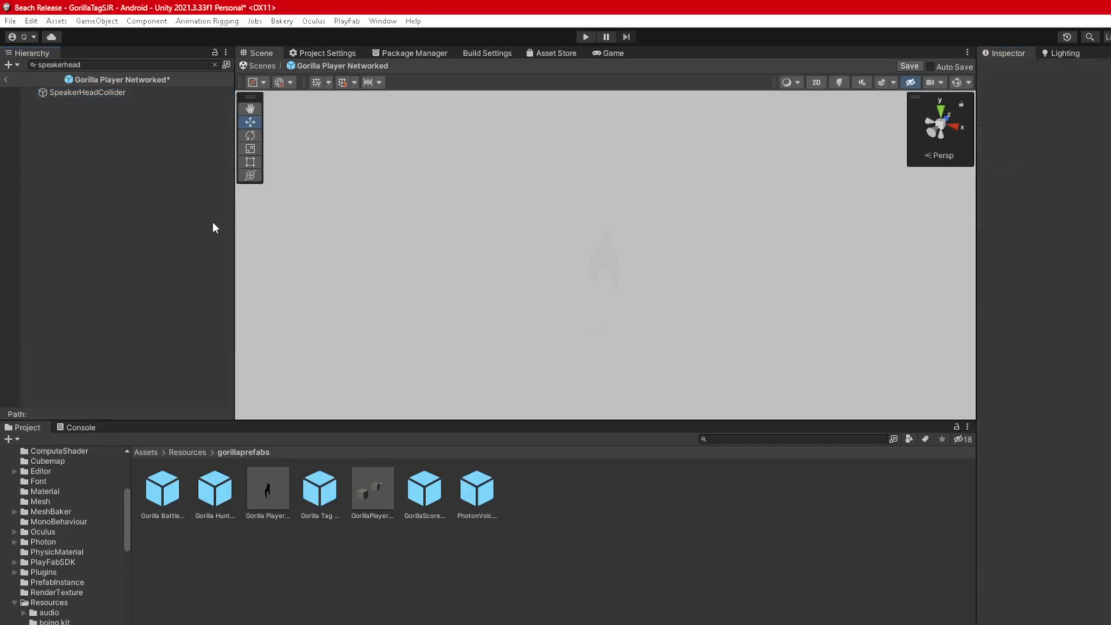
- Set Speaker In Use on Gorilla Player Networked's Photon Voice View to the SpeakerHeadCollider speaker
{"action": "left_click", "coordinate": [214, 64]}
{"action": "left_click", "coordinate": [104, 92]}
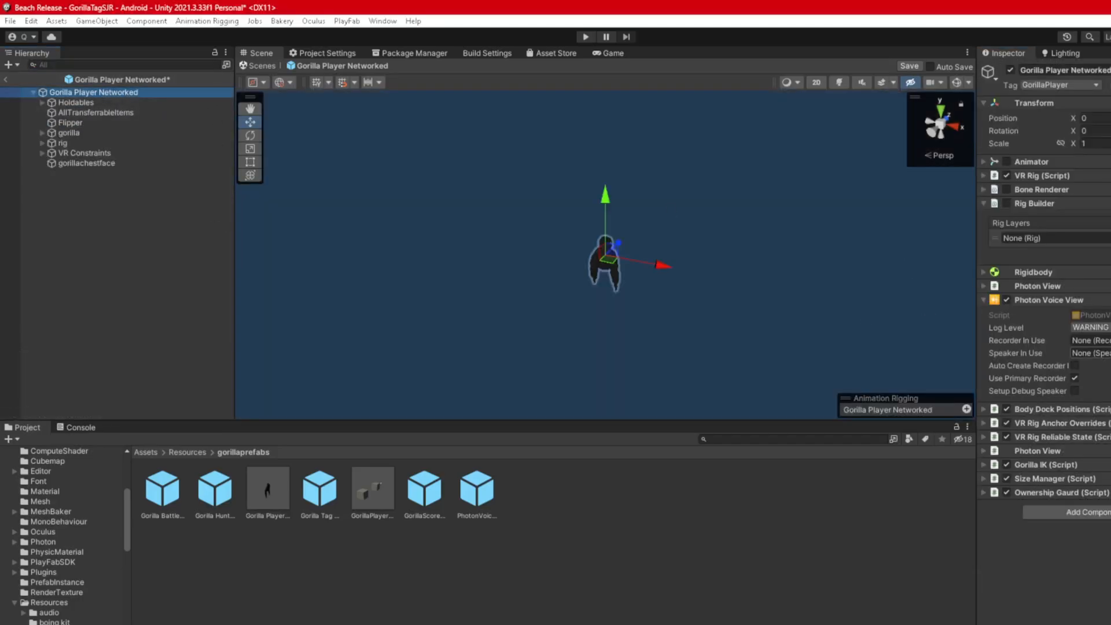
{"action": "left_click", "coordinate": [1110, 353]}
{"action": "key", "text": "Escape"}
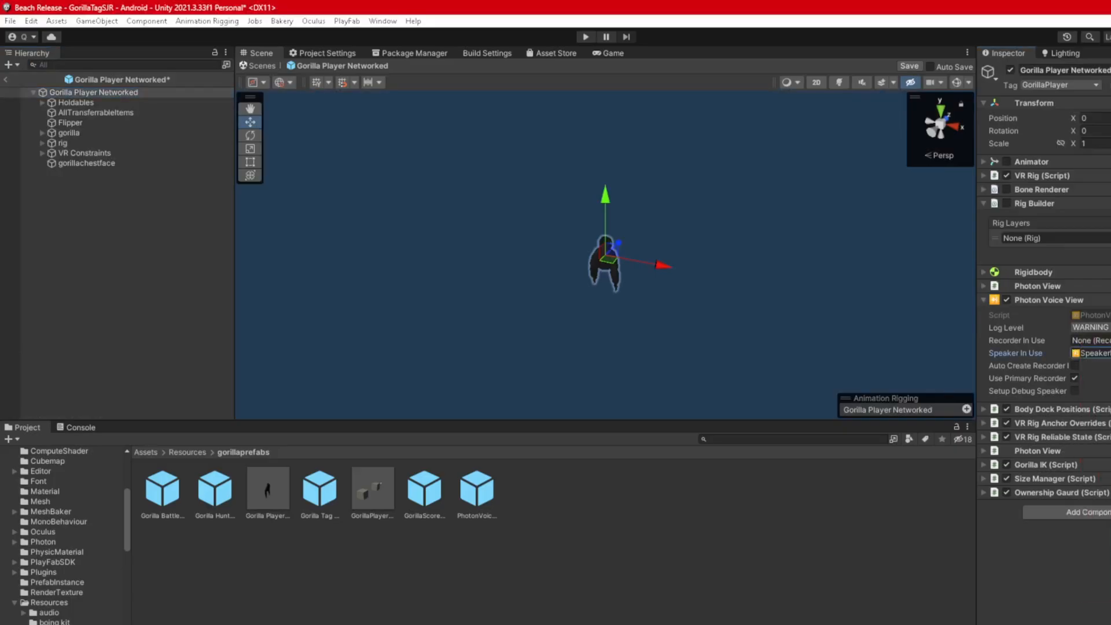
{"action": "left_click", "coordinate": [1051, 299]}
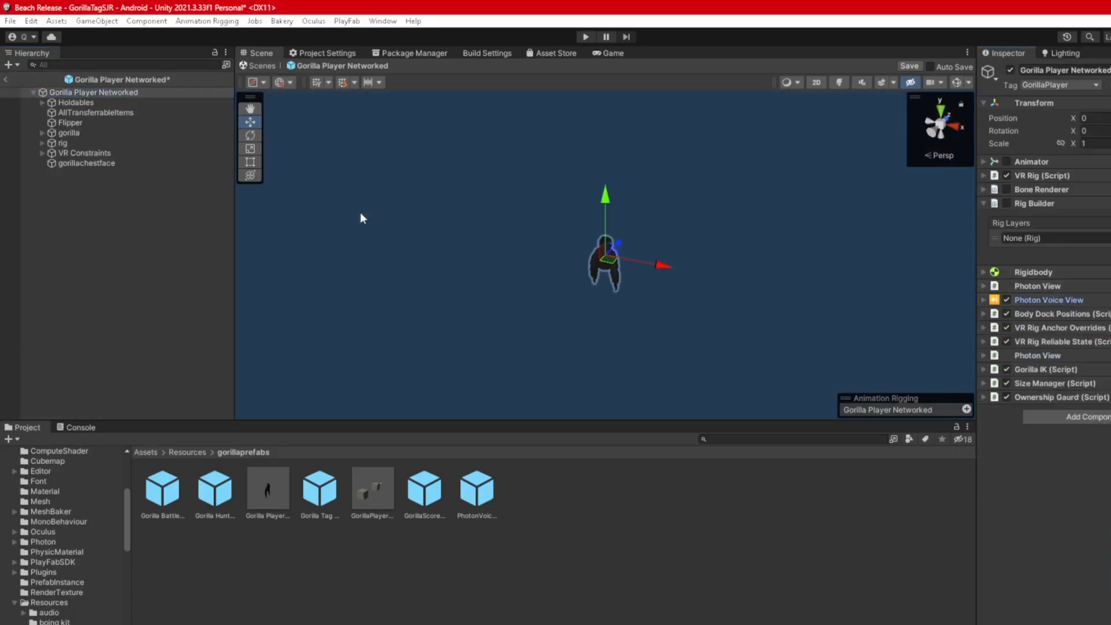
- Assign Rig to the missing script on VR Constraints
{"action": "left_click", "coordinate": [42, 153]}
{"action": "left_click", "coordinate": [92, 154]}
{"action": "left_click", "coordinate": [1110, 177]}
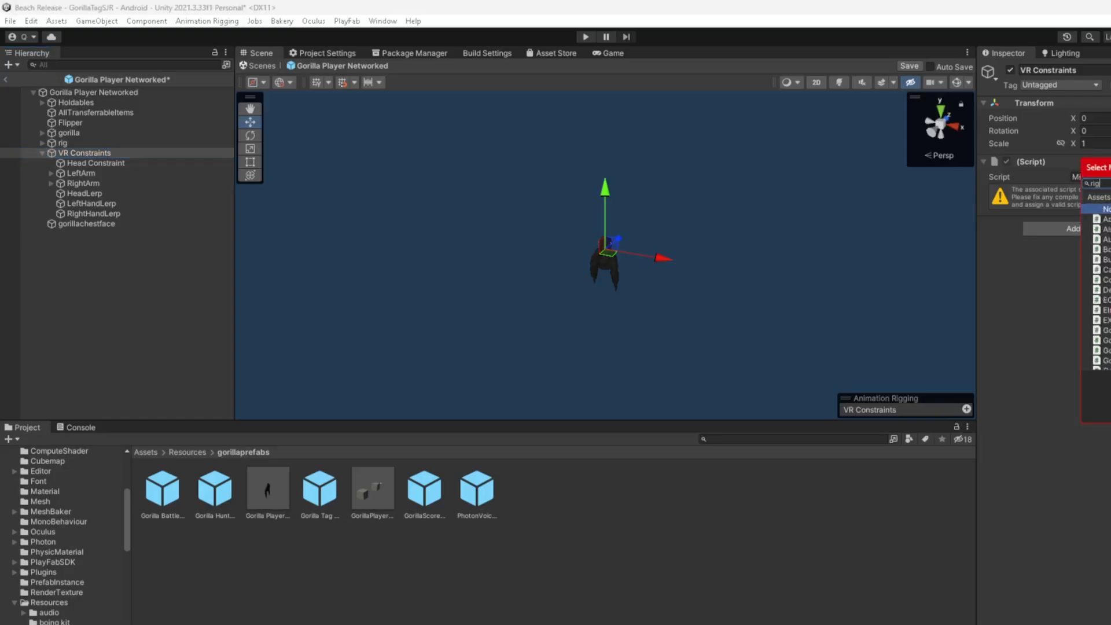
{"action": "scroll", "coordinate": [1101, 288], "scroll_direction": "down", "scroll_amount": 10}
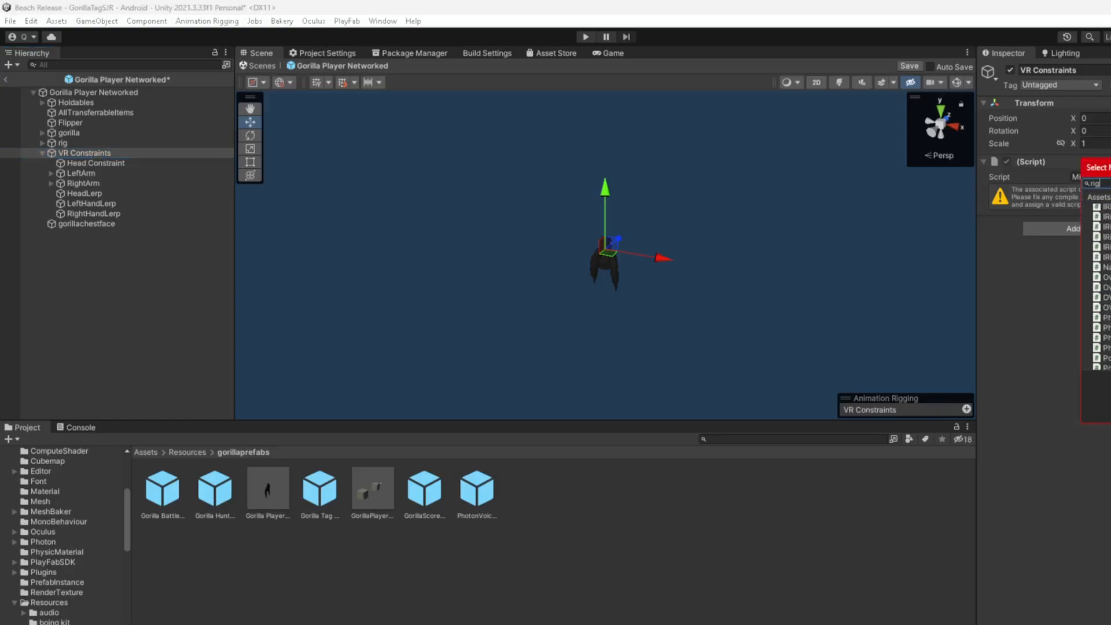
{"action": "scroll", "coordinate": [1102, 286], "scroll_direction": "down", "scroll_amount": 3}
{"action": "key", "text": "Escape"}
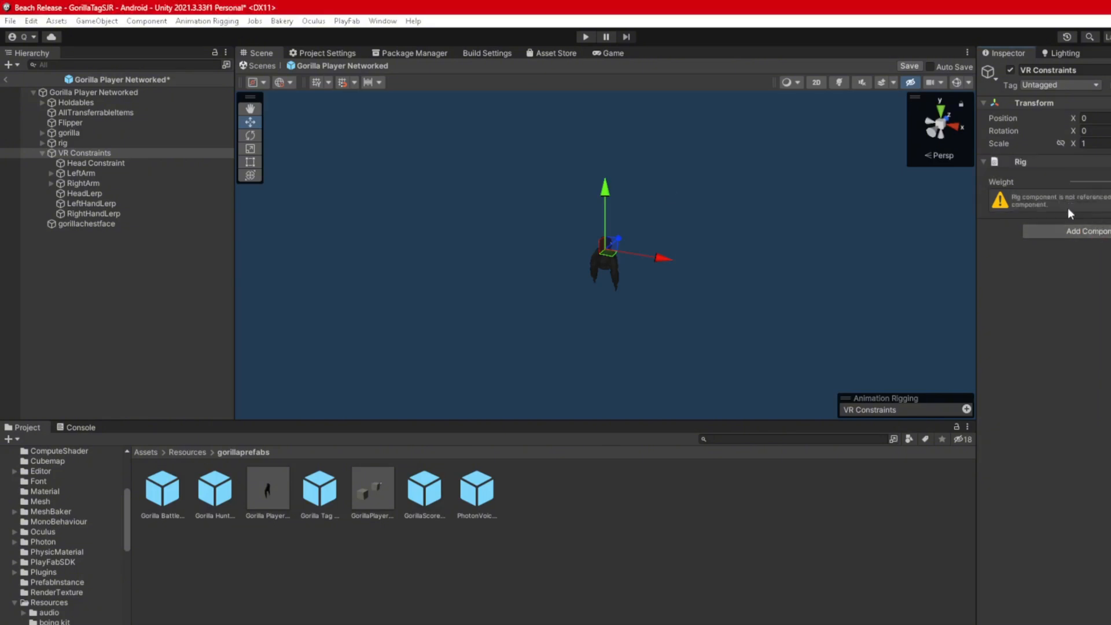
- Assign Multi-Parent Constraint to the missing script on Head Constraint
{"action": "left_click", "coordinate": [87, 163]}
{"action": "left_click", "coordinate": [1107, 176]}
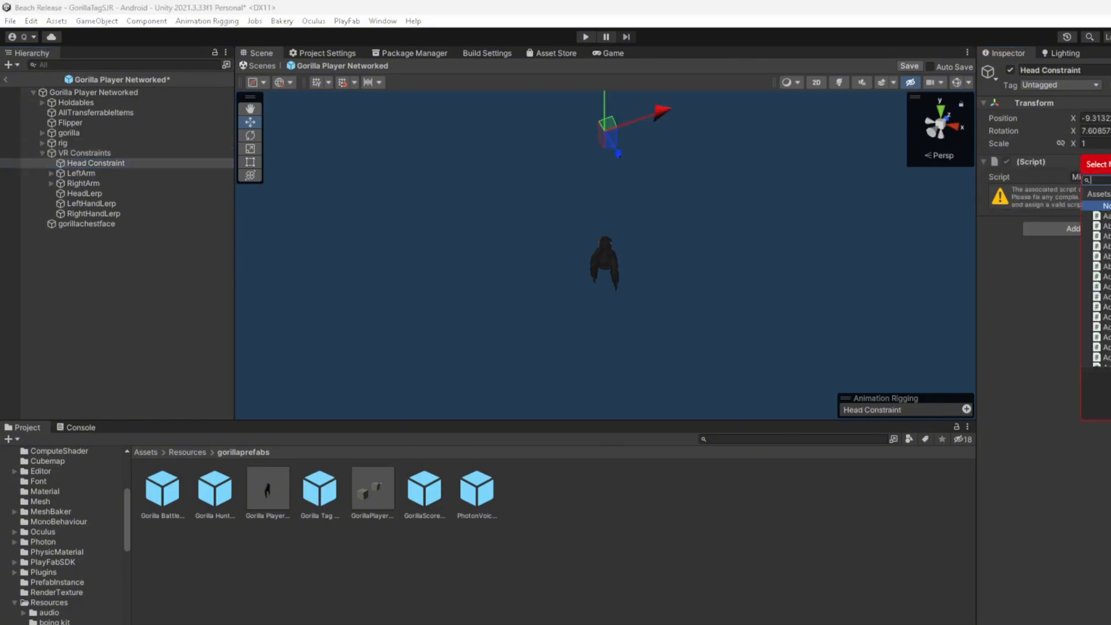
{"action": "type", "text": "multip"}
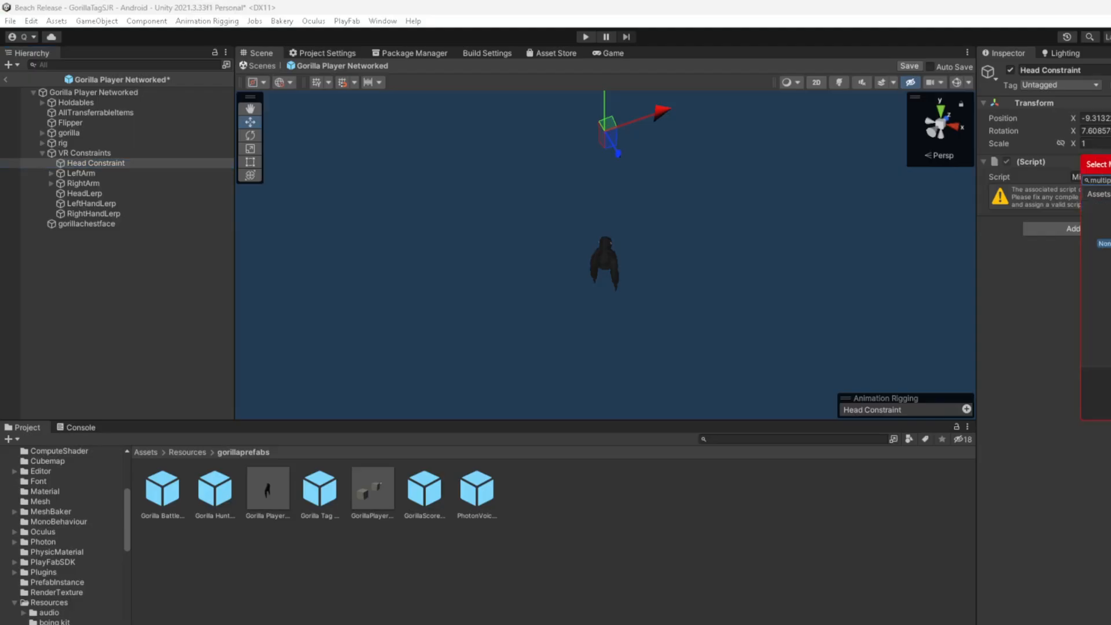
{"action": "double_click", "coordinate": [1106, 215]}
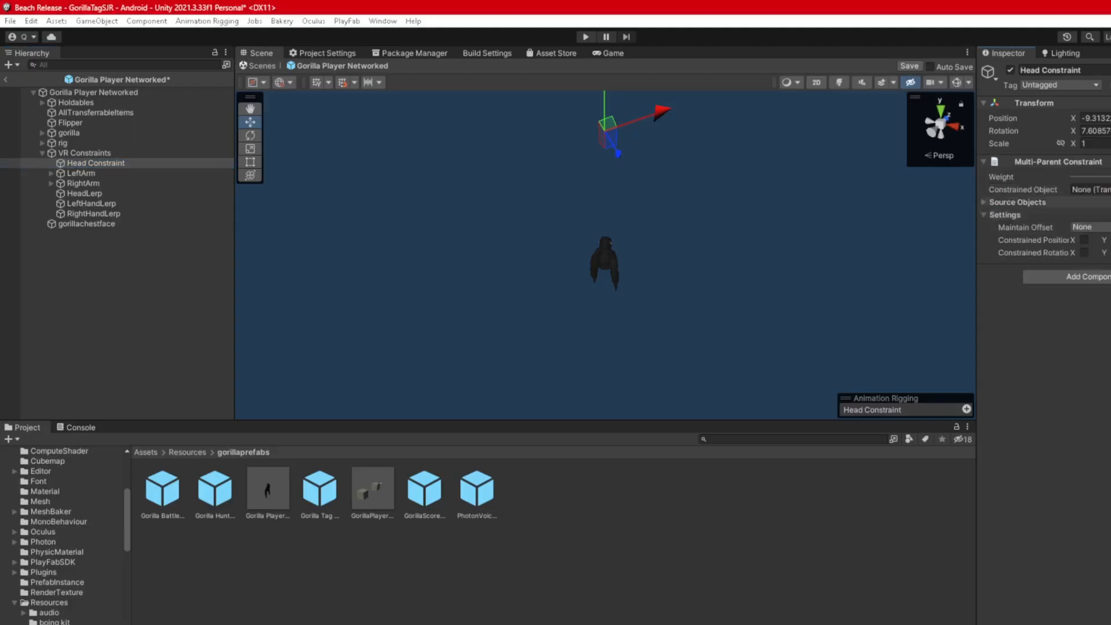
- Set Head Constraint's Maintain Offset to Position and enable its constrained position and rotation axes
{"action": "left_click", "coordinate": [1082, 230]}
{"action": "left_click", "coordinate": [1091, 242]}
{"action": "left_click", "coordinate": [1085, 240]}
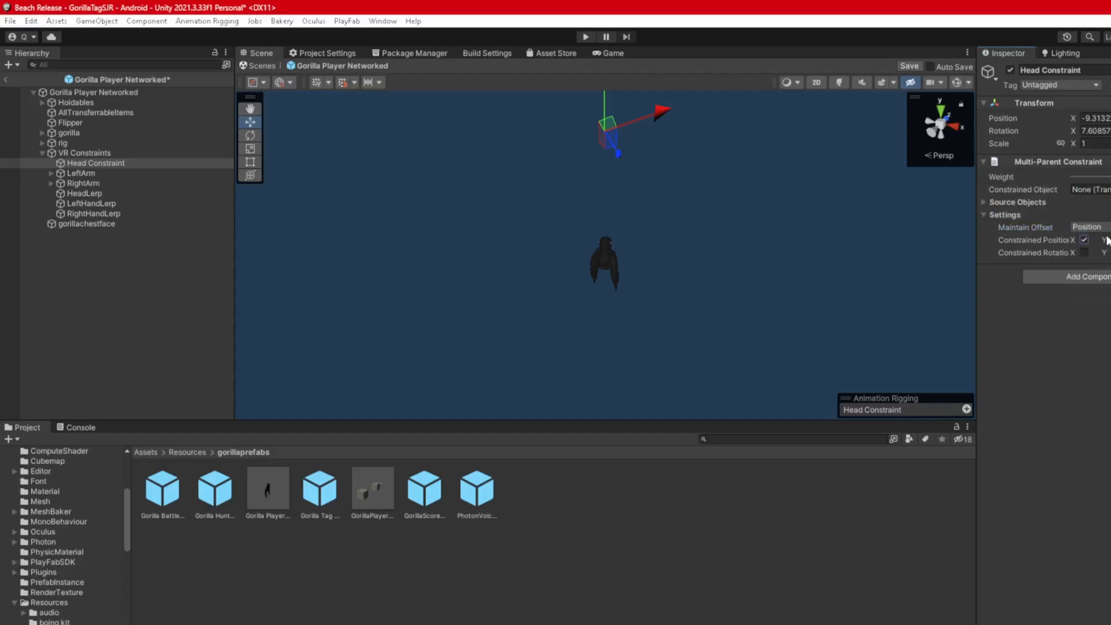
{"action": "left_click", "coordinate": [1085, 252]}
- Add Head Constraint to its own Source Objects and set the Constrained Object to the rig's head
{"action": "left_click_drag", "start_coordinate": [87, 164], "coordinate": [1060, 203]}
{"action": "left_click", "coordinate": [42, 143]}
{"action": "scroll", "coordinate": [86, 220], "scroll_direction": "down", "scroll_amount": 3}
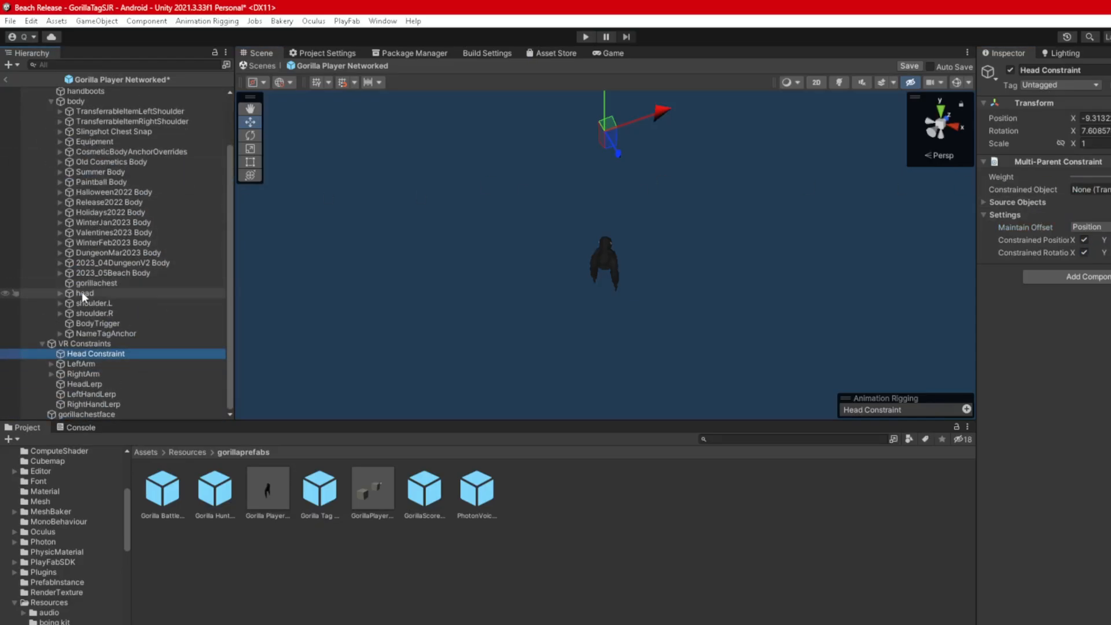
{"action": "left_click_drag", "start_coordinate": [82, 291], "coordinate": [1091, 189]}
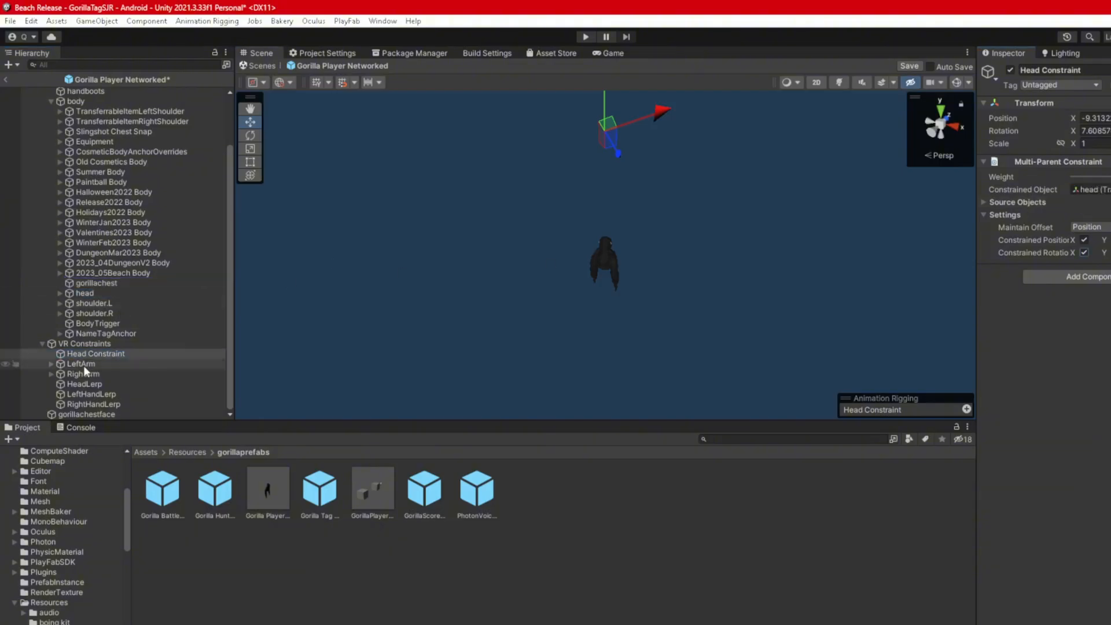
- Assign Two Bone IK Constraint to the missing scripts on Left Arm IK and Right Arm IK together
{"action": "left_click", "coordinate": [50, 363]}
{"action": "left_click", "coordinate": [60, 374]}
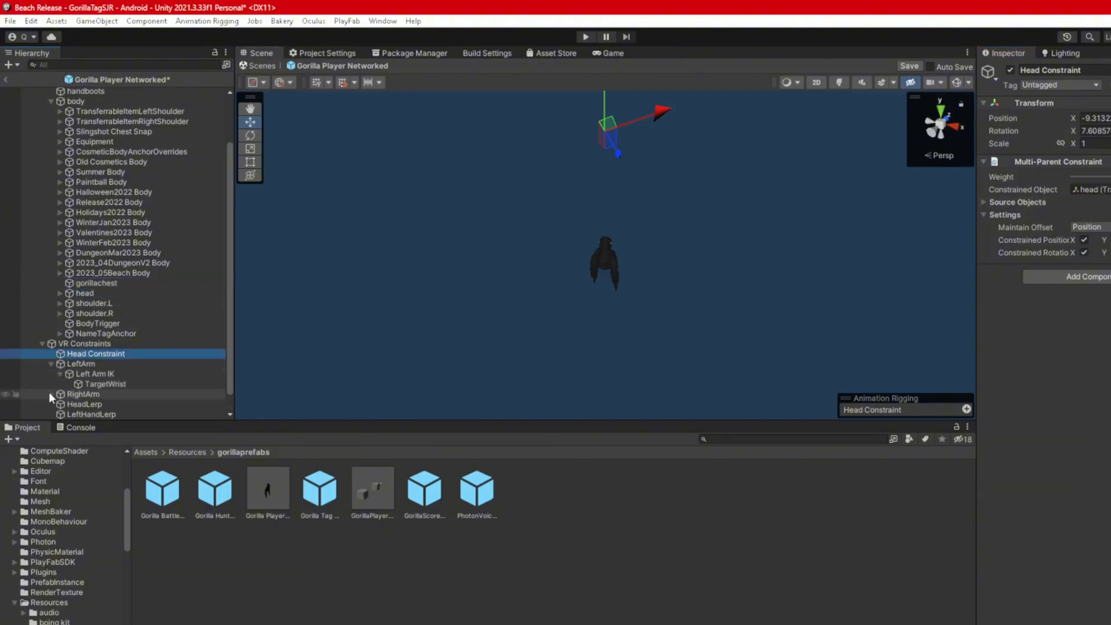
{"action": "left_click", "coordinate": [50, 394]}
{"action": "left_click", "coordinate": [60, 405]}
{"action": "left_click", "coordinate": [91, 374]}
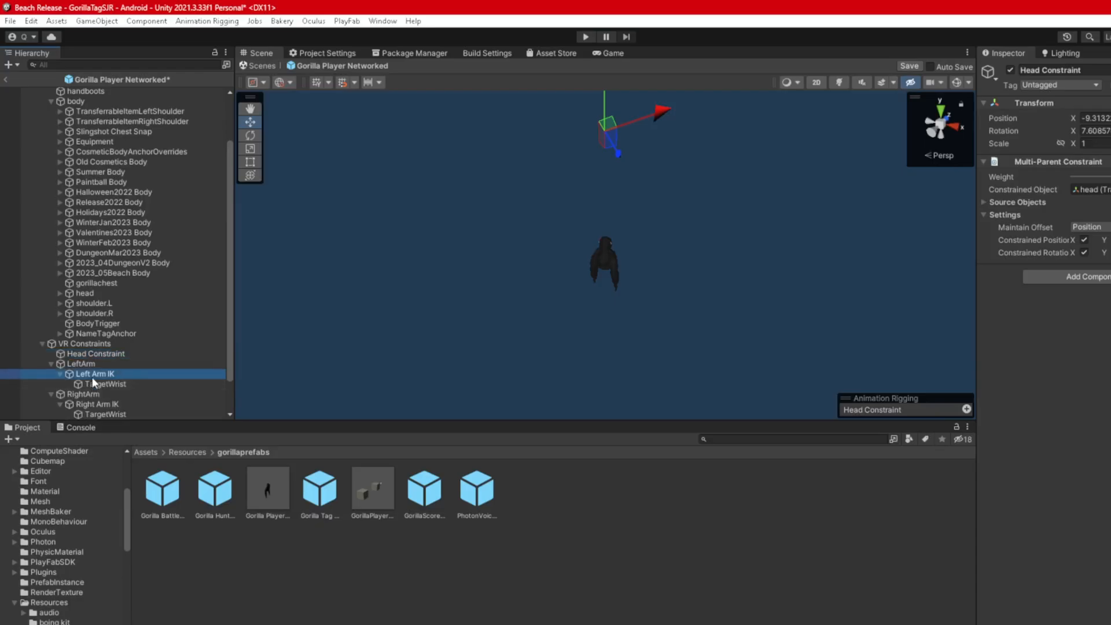
{"action": "left_click", "coordinate": [110, 405], "text": "ctrl"}
{"action": "left_click", "coordinate": [1110, 177]}
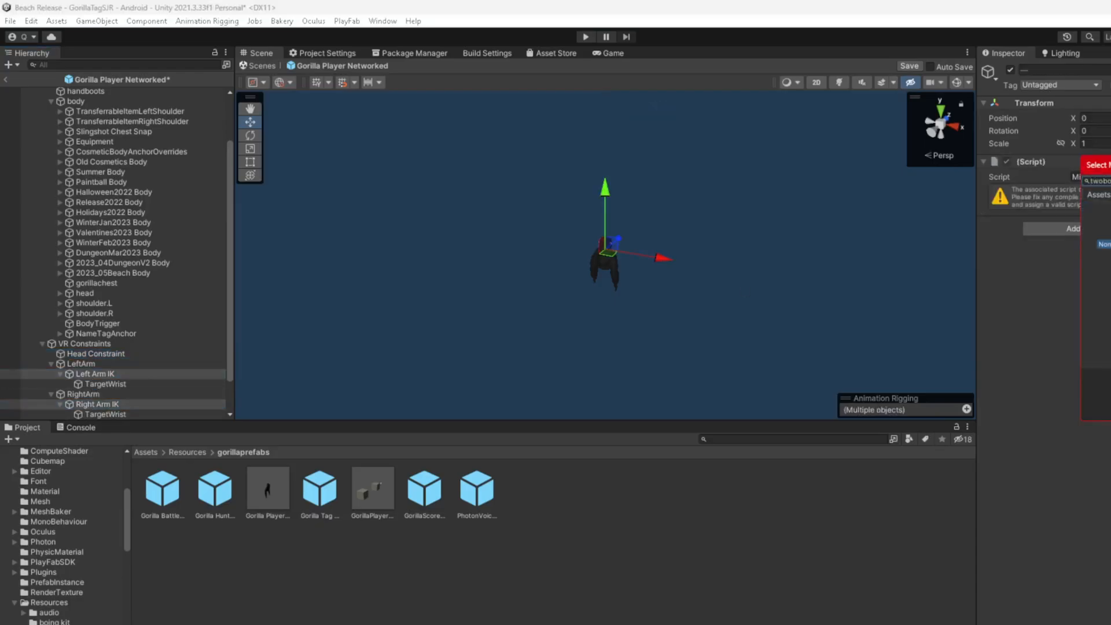
{"action": "double_click", "coordinate": [1108, 217]}
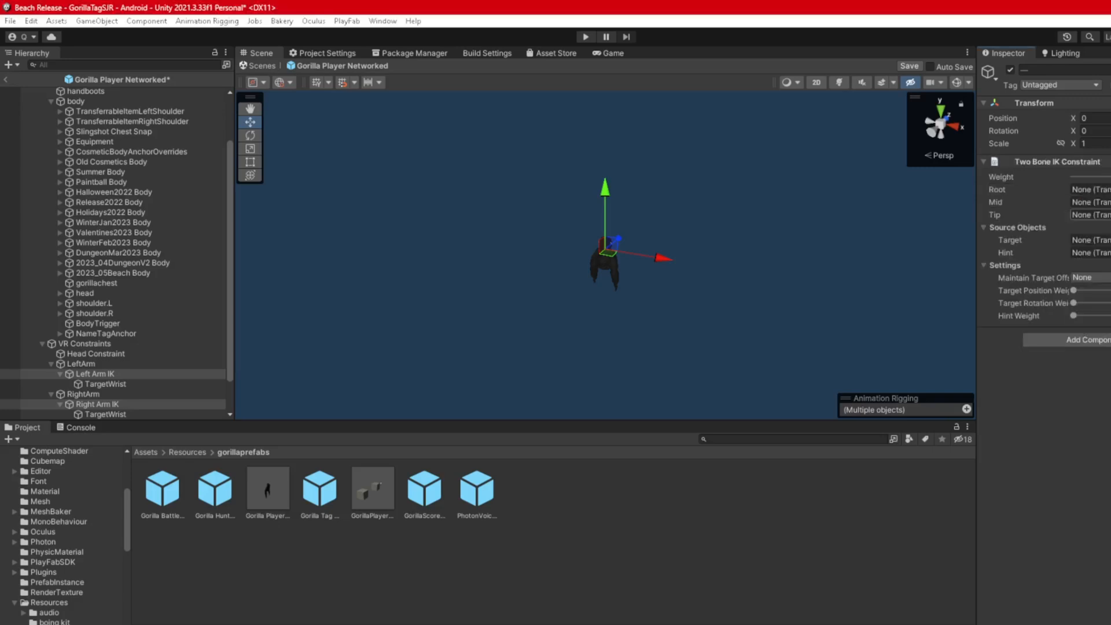
- Set both arm constraints' Maintain Target Offset to Position and Rotation, and raise the target position, target rotation and hint weights
{"action": "left_click", "coordinate": [1079, 277]}
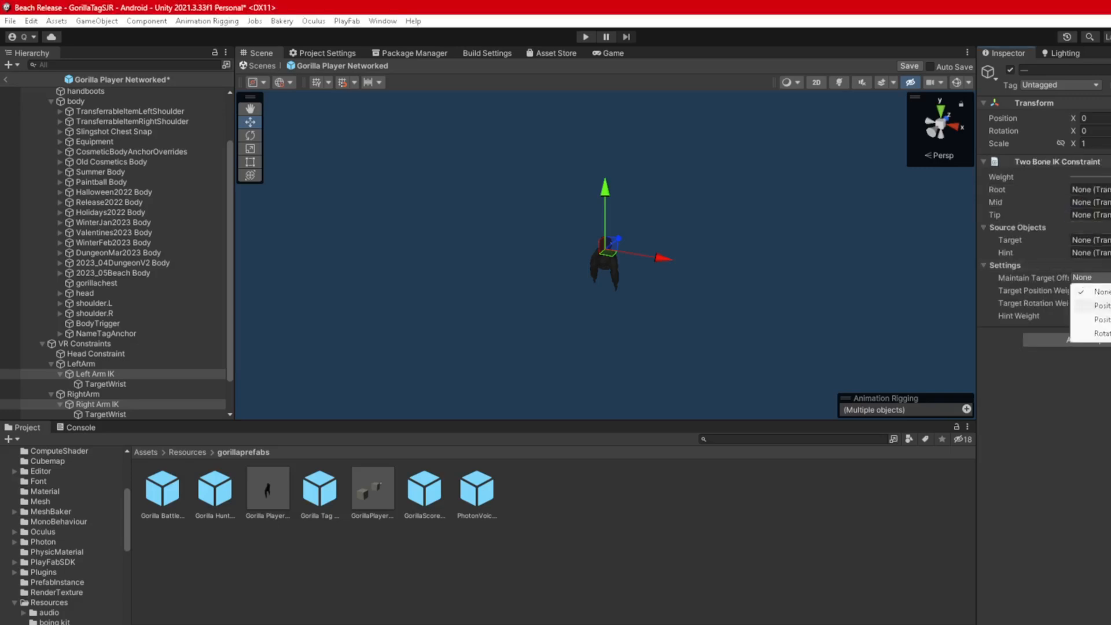
{"action": "left_click", "coordinate": [1091, 334]}
{"action": "left_click_drag", "start_coordinate": [1090, 299], "coordinate": [1110, 301]}
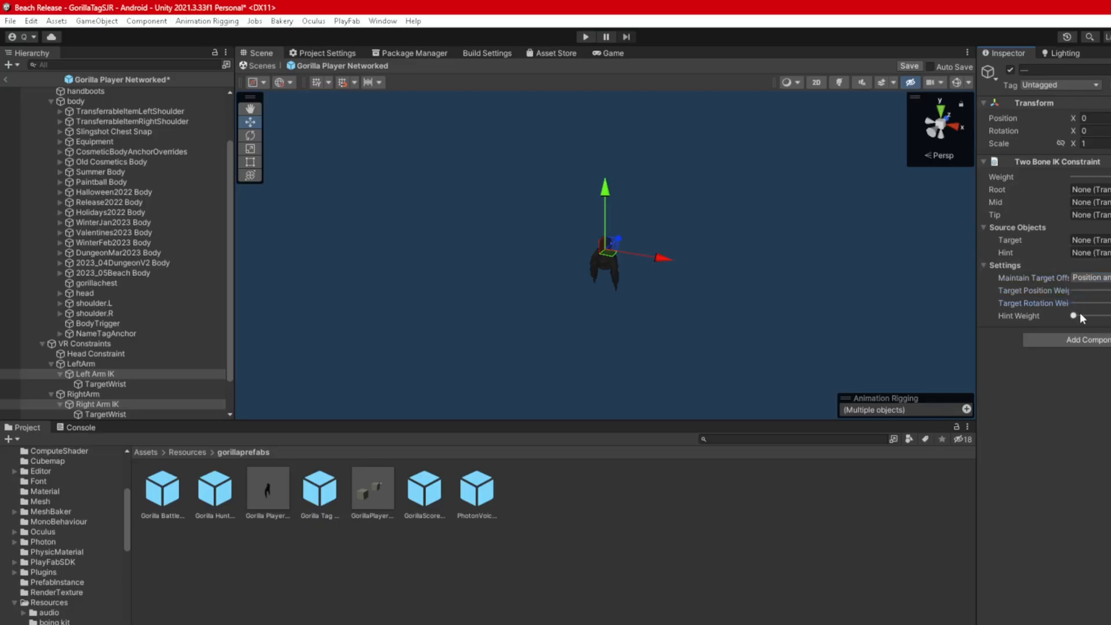
- On Left Arm IK, assign its TargetWrist as Target, hand.L as Tip, forearm.L as Mid and upper_arm.L as Root
{"action": "left_click", "coordinate": [99, 375]}
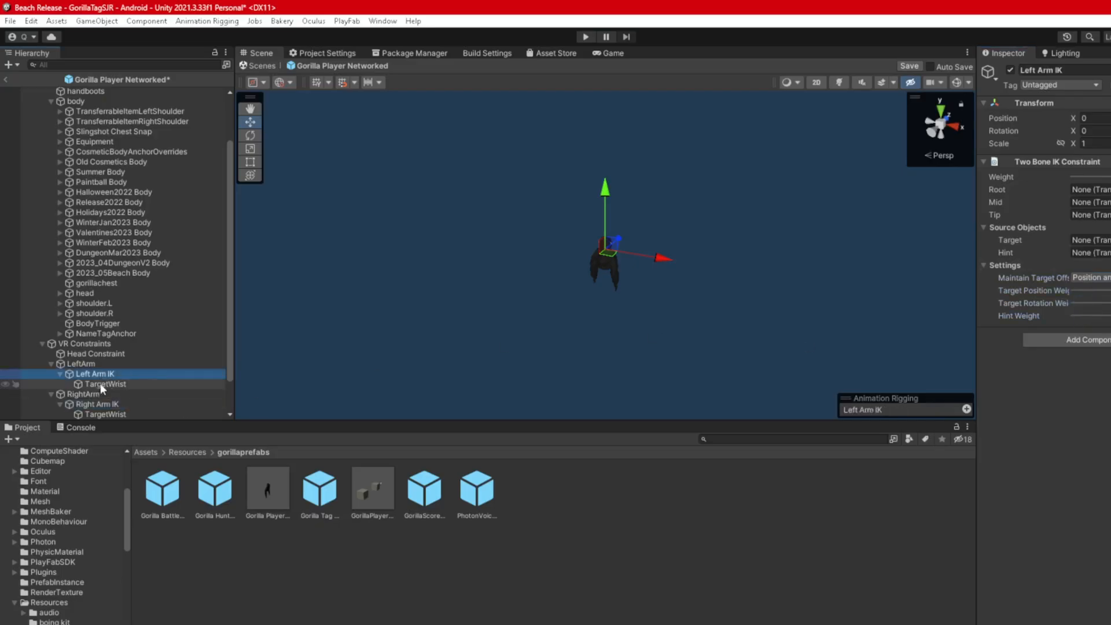
{"action": "left_click_drag", "start_coordinate": [100, 383], "coordinate": [1089, 240]}
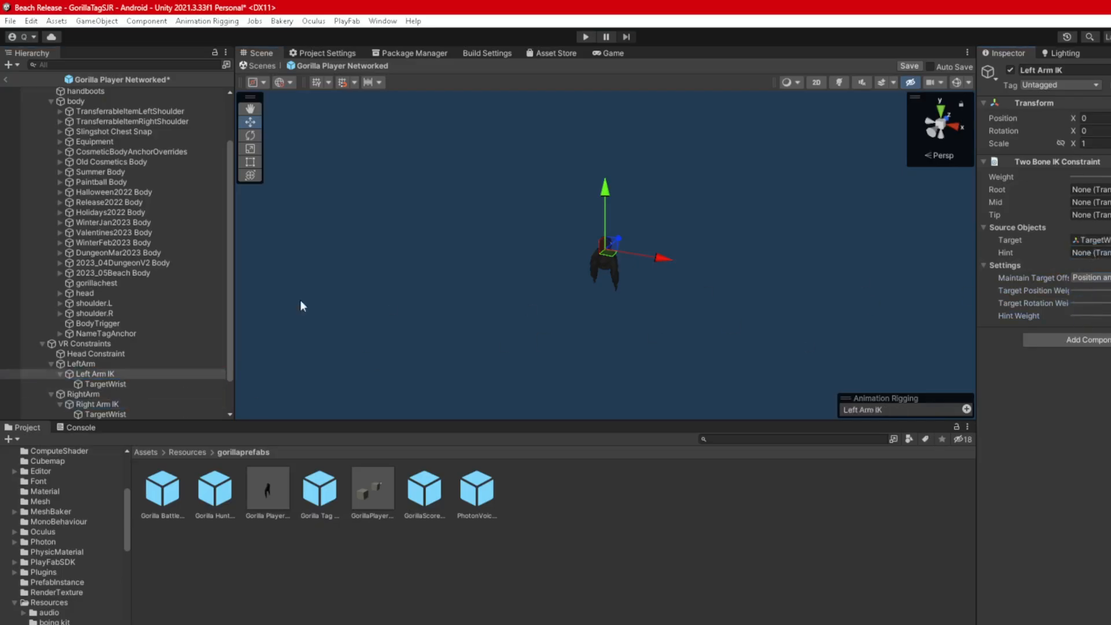
{"action": "left_click", "coordinate": [60, 303]}
{"action": "left_click", "coordinate": [69, 313]}
{"action": "left_click", "coordinate": [78, 323]}
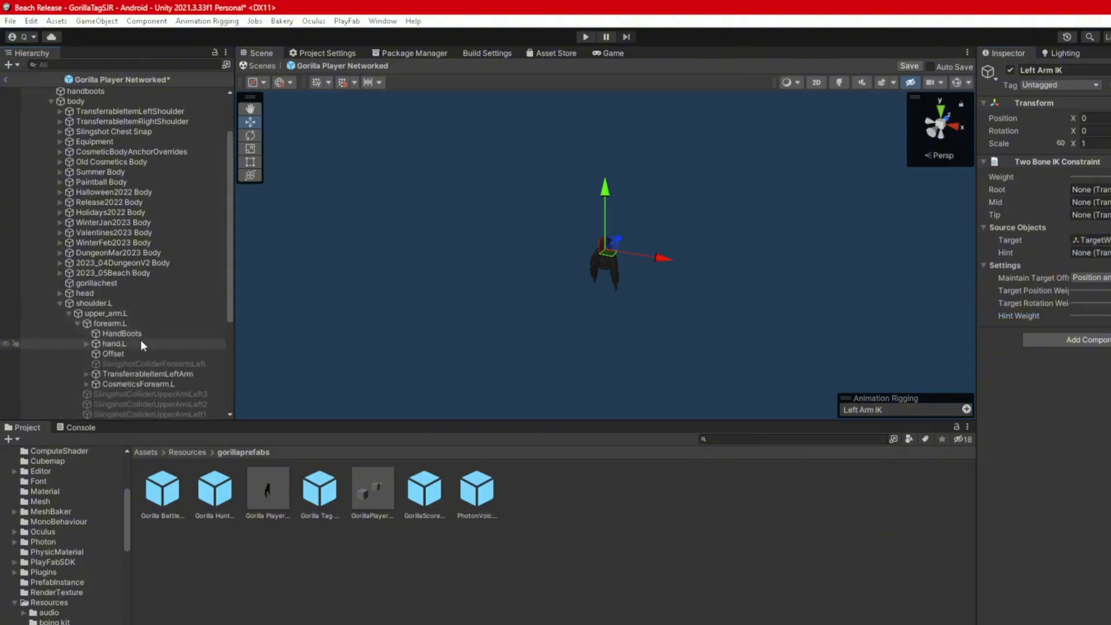
{"action": "left_click", "coordinate": [120, 345]}
{"action": "left_click_drag", "start_coordinate": [120, 345], "coordinate": [1091, 214]}
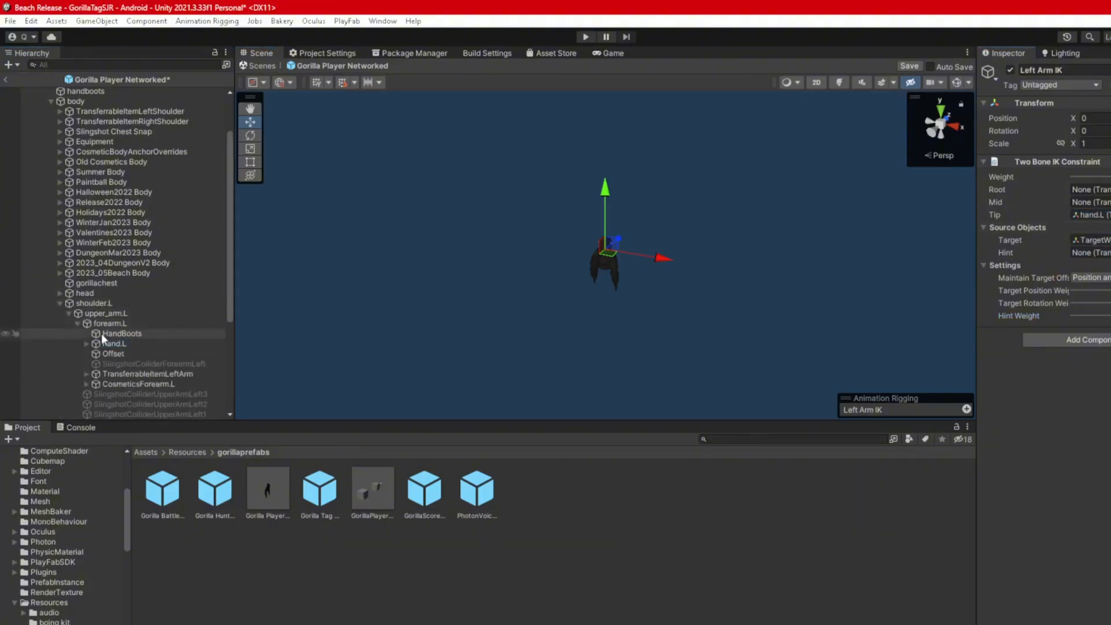
{"action": "left_click_drag", "start_coordinate": [123, 325], "coordinate": [1090, 203]}
{"action": "left_click_drag", "start_coordinate": [117, 314], "coordinate": [1090, 189]}
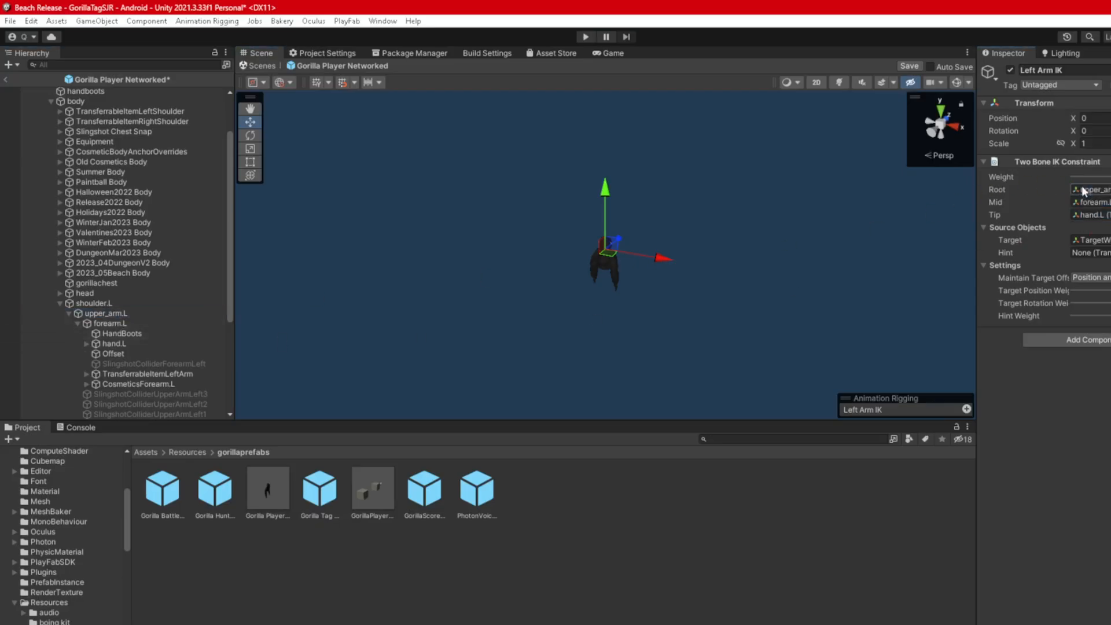
- On Right Arm IK, assign its TargetWrist as Target, hand.R as Tip, forearm.R as Mid and upper_arm.R as Root
{"action": "left_click", "coordinate": [60, 303]}
{"action": "left_click", "coordinate": [60, 313]}
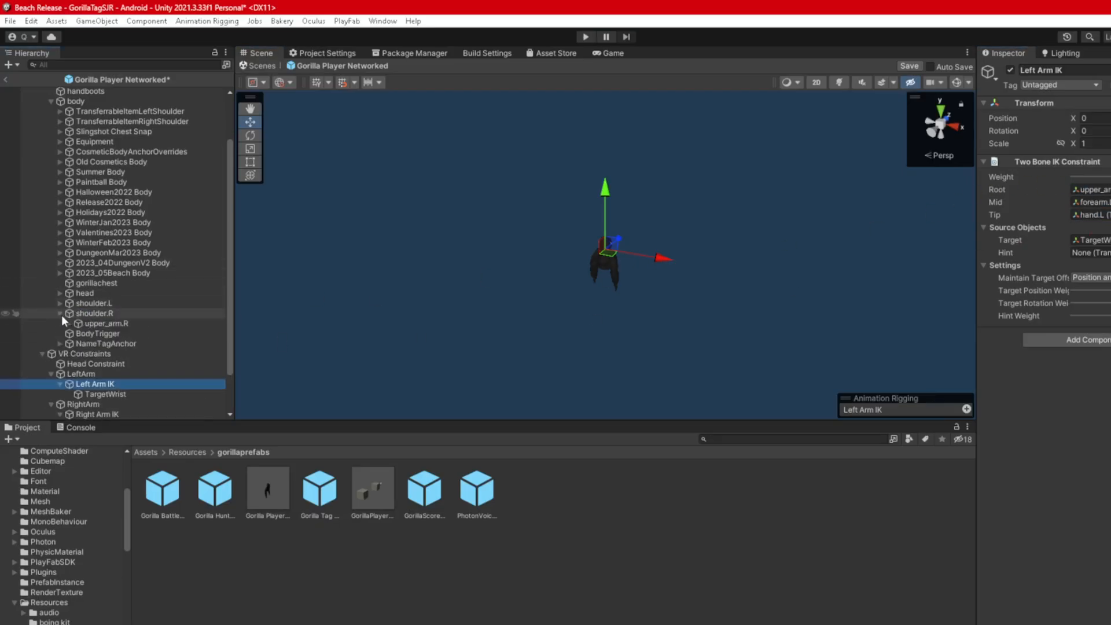
{"action": "left_click", "coordinate": [62, 324]}
{"action": "left_click", "coordinate": [68, 324]}
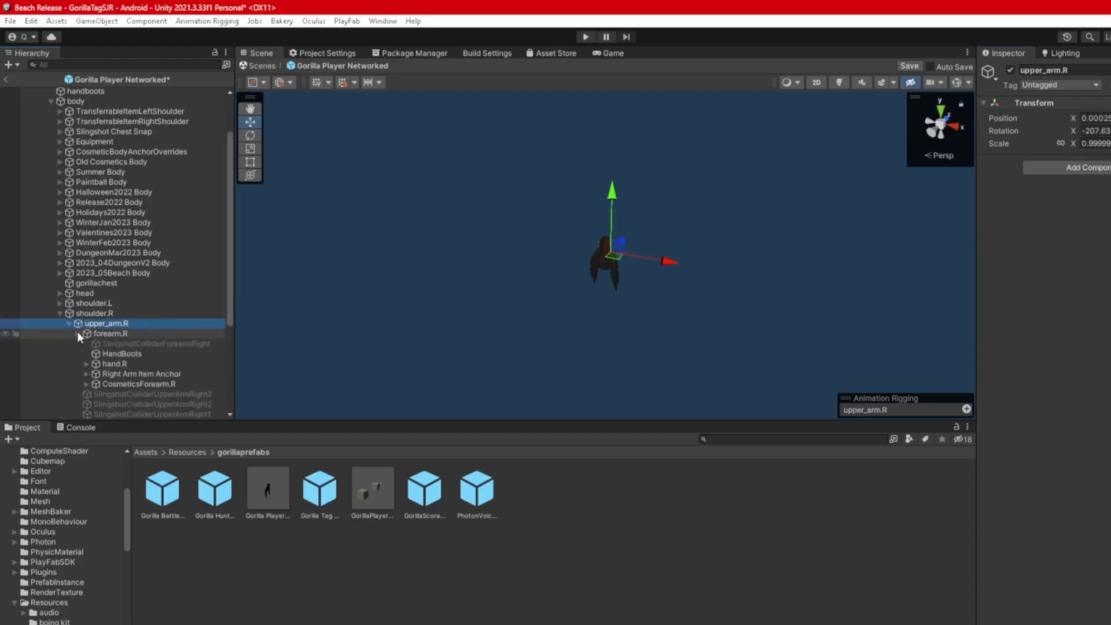
{"action": "scroll", "coordinate": [87, 341], "scroll_direction": "down", "scroll_amount": 5}
{"action": "left_click", "coordinate": [99, 363]}
{"action": "left_click_drag", "start_coordinate": [105, 375], "coordinate": [1094, 239]}
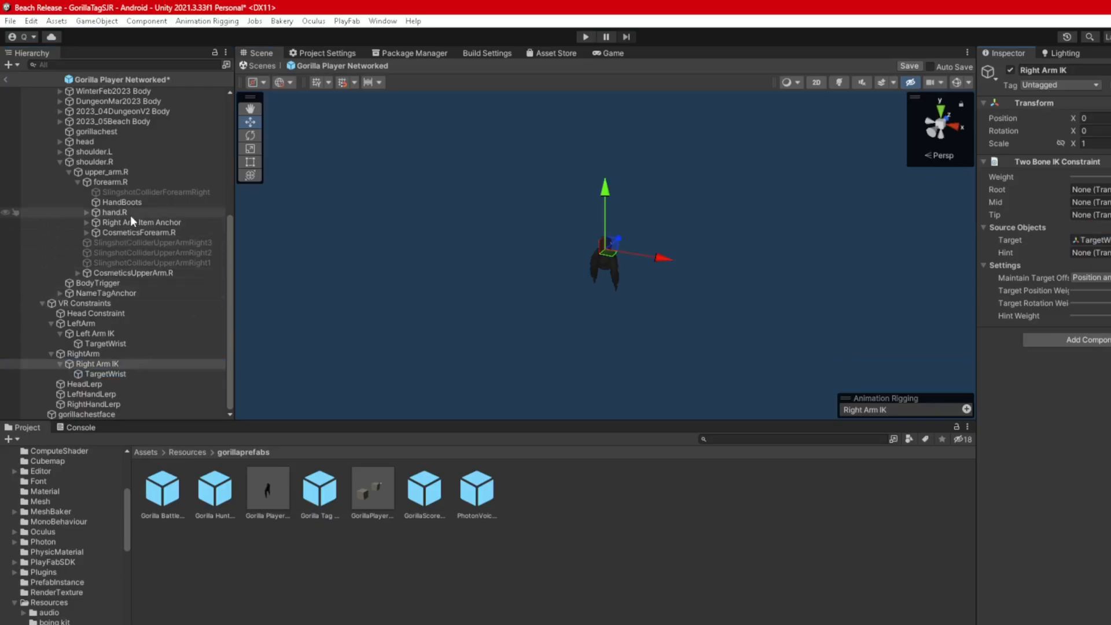
{"action": "left_click_drag", "start_coordinate": [130, 214], "coordinate": [1094, 215]}
{"action": "left_click_drag", "start_coordinate": [128, 183], "coordinate": [1089, 203]}
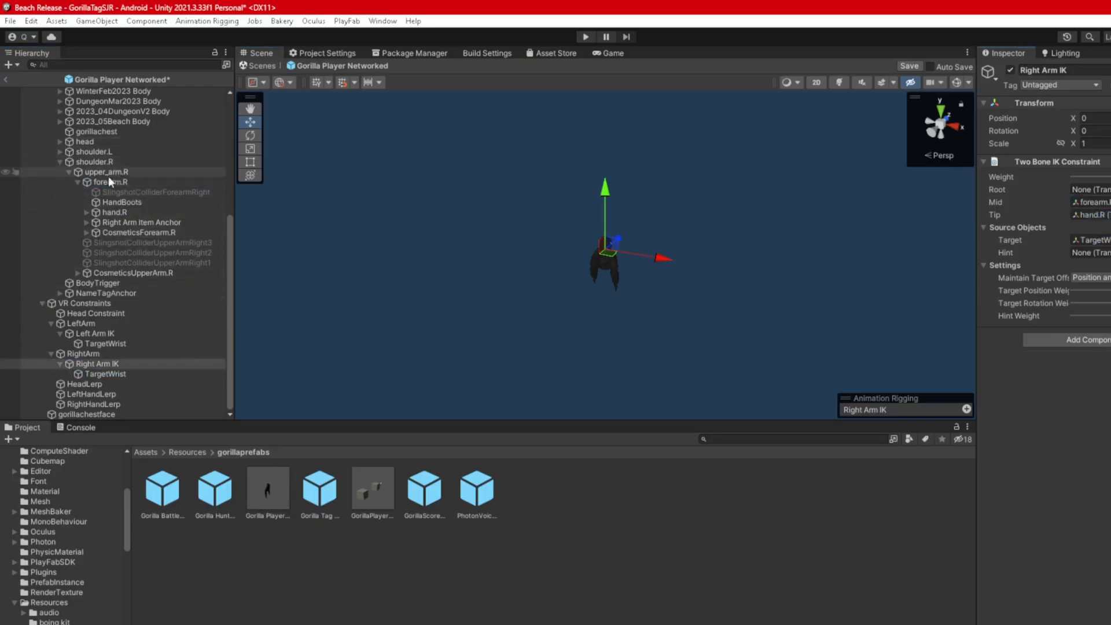
{"action": "left_click_drag", "start_coordinate": [111, 170], "coordinate": [1090, 189]}
- Collapse the prefab hierarchy and set the Rig Builder's rig layer on Gorilla Player Networked to VR Constraints
{"action": "left_click", "coordinate": [63, 163]}
{"action": "left_click", "coordinate": [59, 162]}
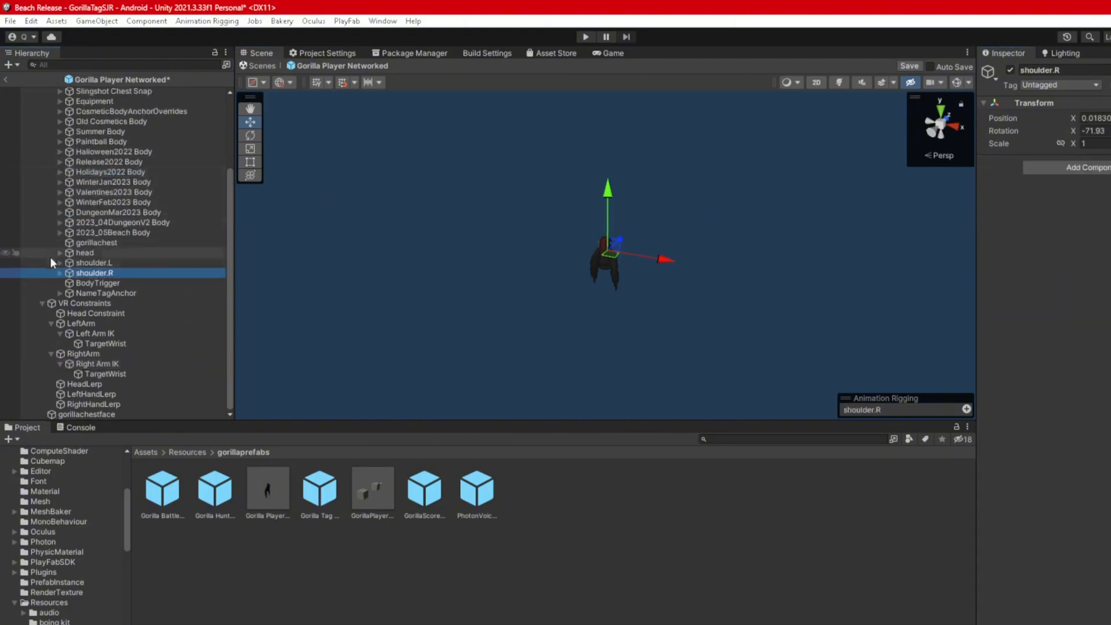
{"action": "left_click", "coordinate": [42, 301]}
{"action": "left_click", "coordinate": [51, 164]}
{"action": "left_click", "coordinate": [43, 143]}
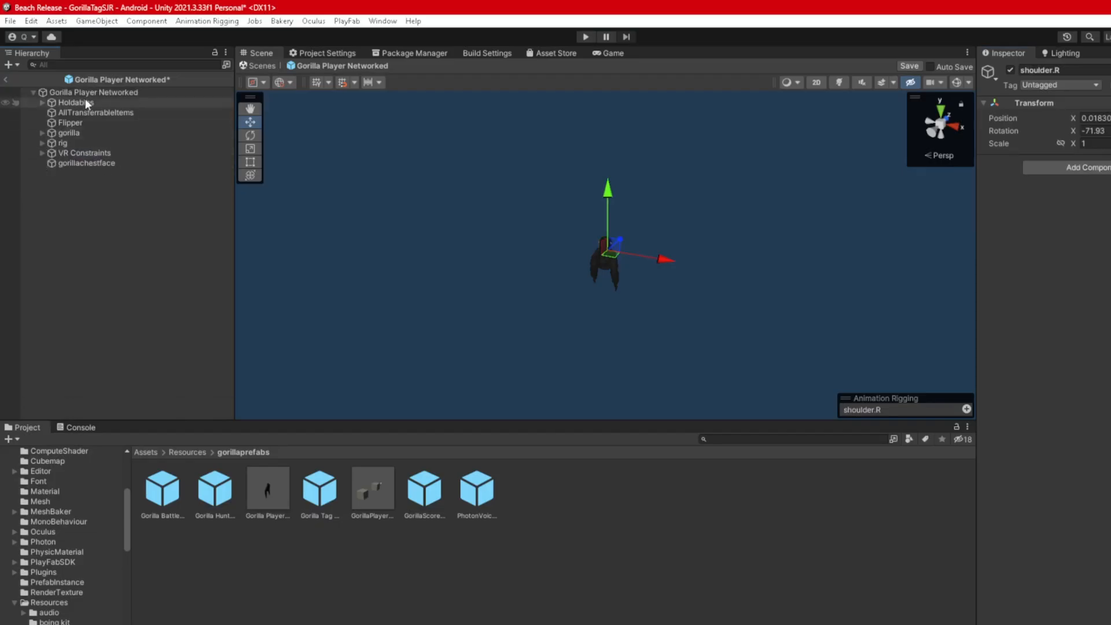
{"action": "left_click", "coordinate": [95, 92]}
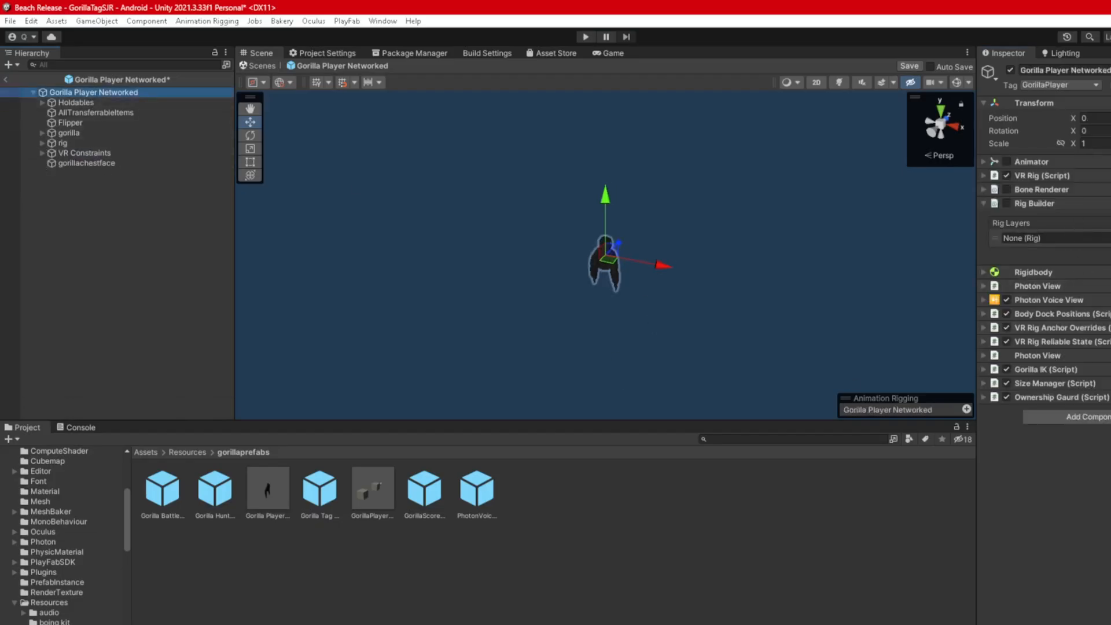
{"action": "left_click", "coordinate": [1110, 238]}
{"action": "double_click", "coordinate": [1103, 278]}
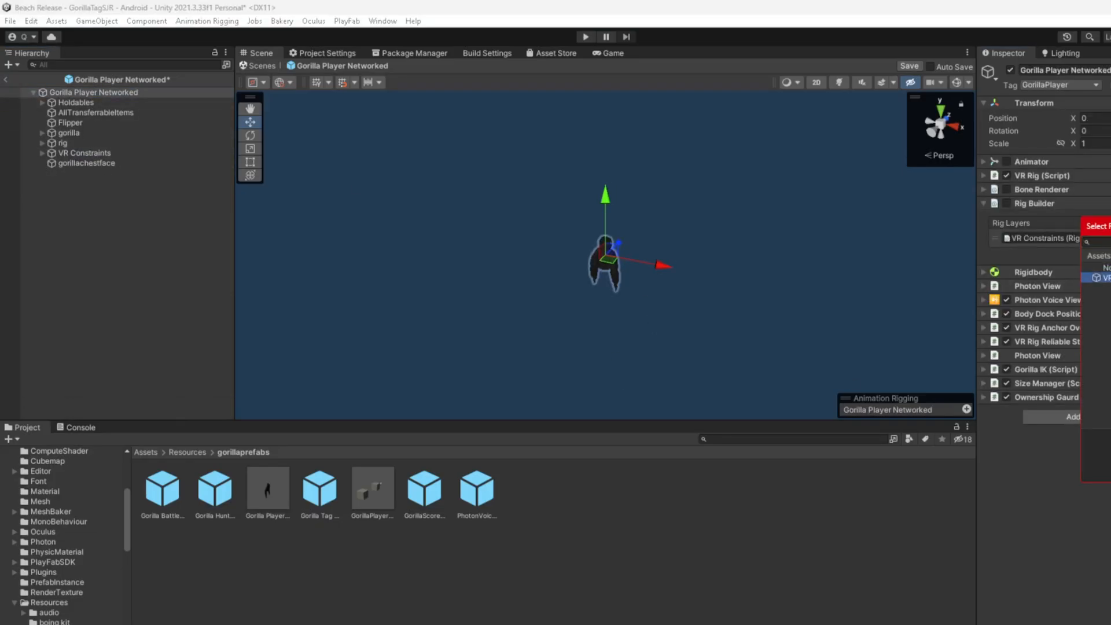
- Collapse the Rig Builder component and save the Gorilla Player Networked prefab
{"action": "left_click", "coordinate": [1047, 300]}
{"action": "left_click", "coordinate": [1058, 301]}
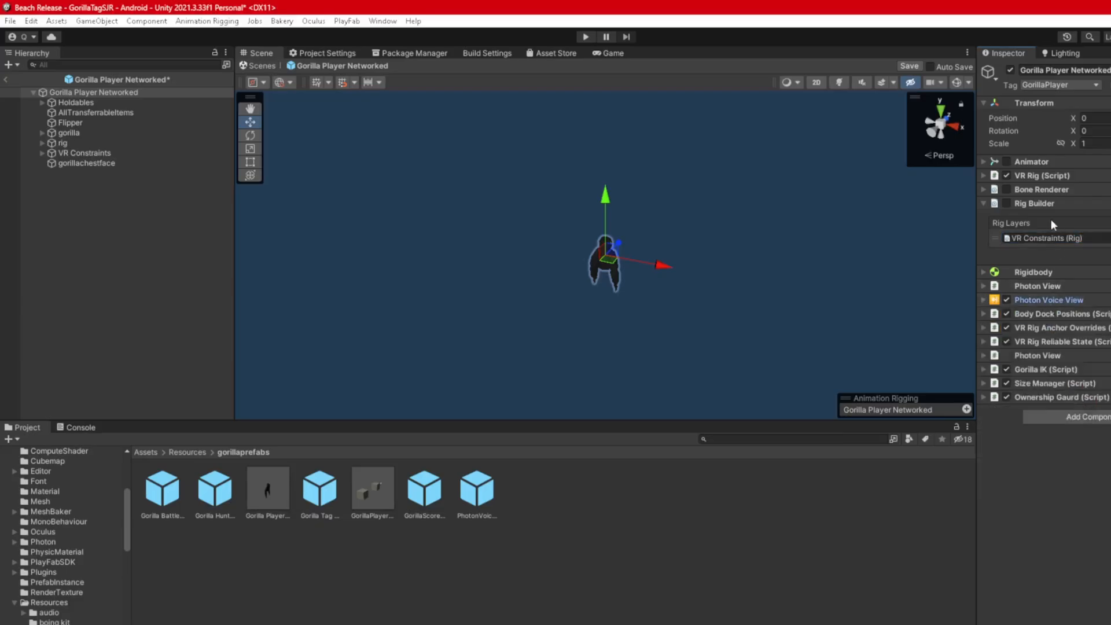
{"action": "left_click", "coordinate": [1042, 204]}
{"action": "left_click", "coordinate": [631, 544]}
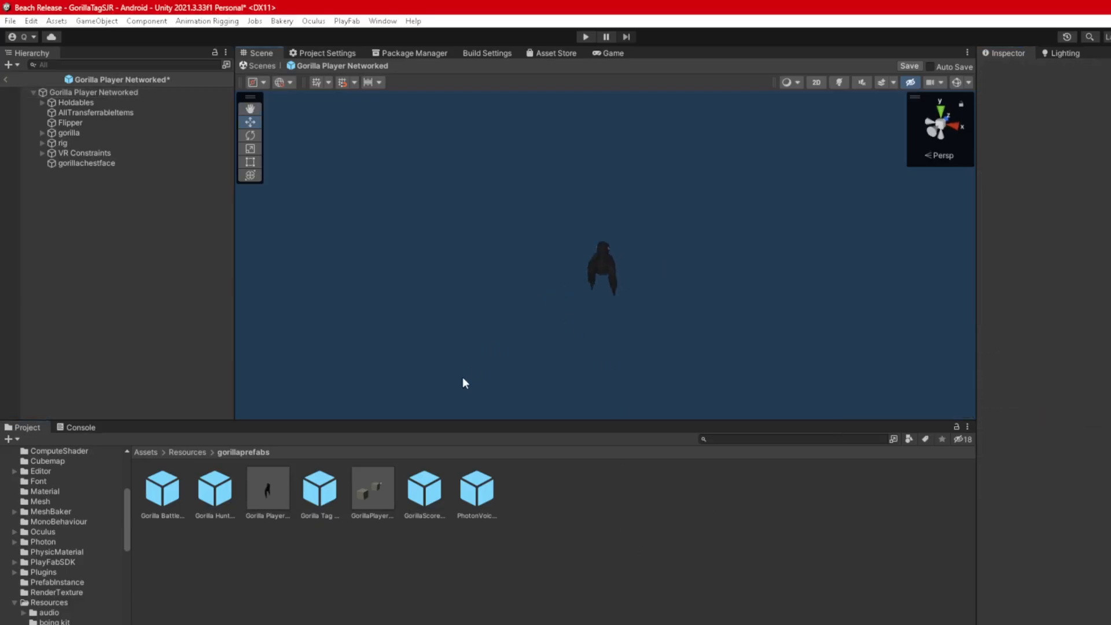
{"action": "key", "text": "ctrl+s"}
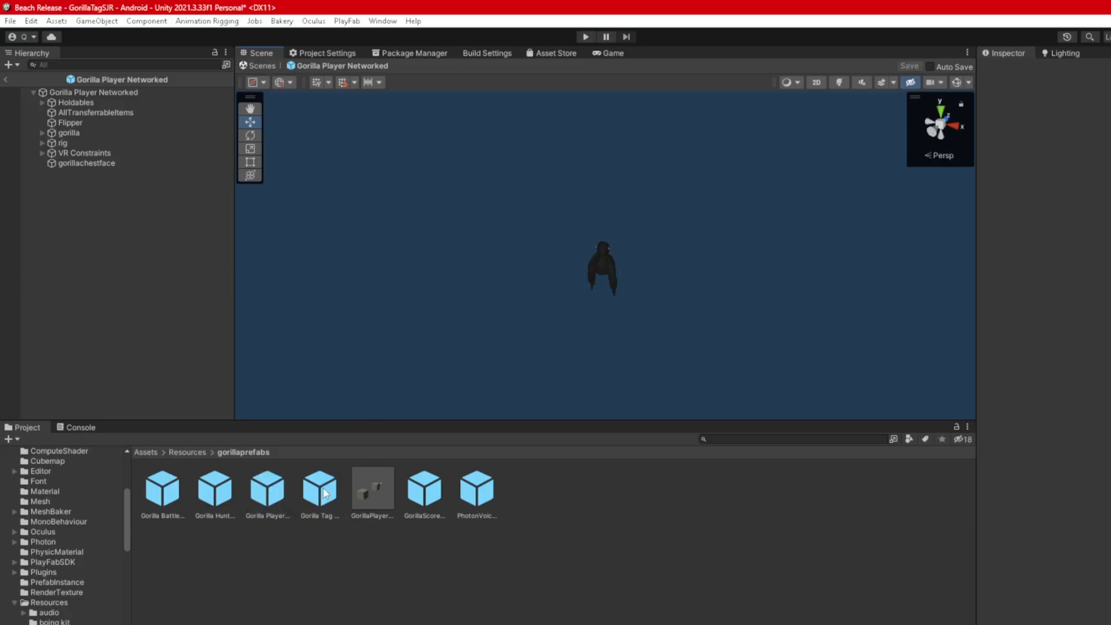
- Open the Gorilla Tag Manager prefab and assign Photon View to its missing script
{"action": "double_click", "coordinate": [330, 491]}
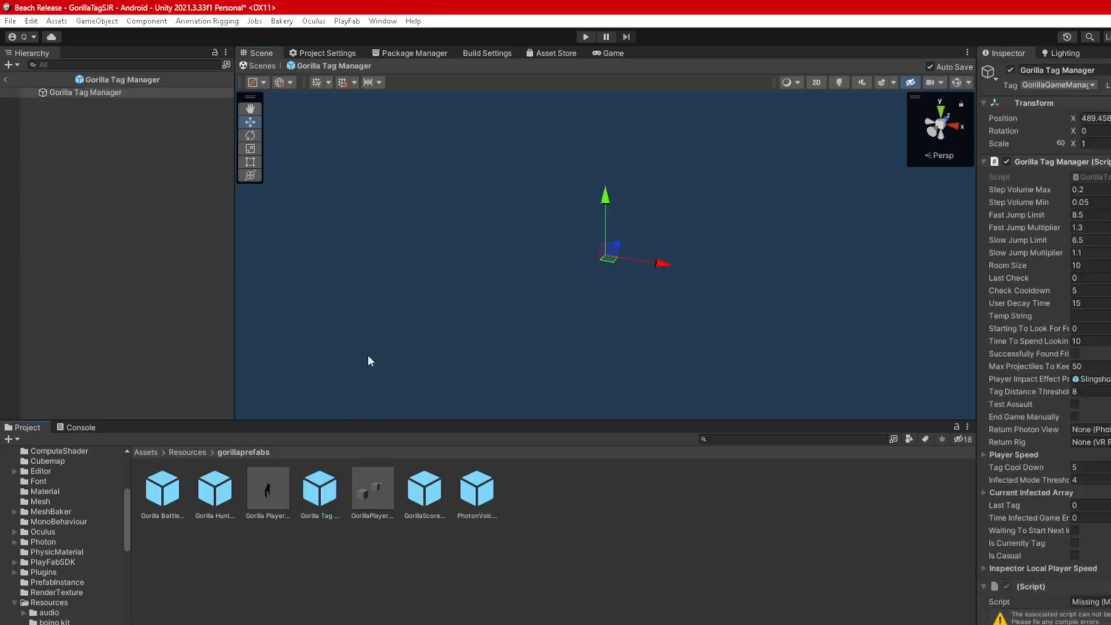
{"action": "scroll", "coordinate": [1109, 518], "scroll_direction": "down", "scroll_amount": 3}
{"action": "left_click", "coordinate": [1110, 557]}
{"action": "type", "text": "photo"}
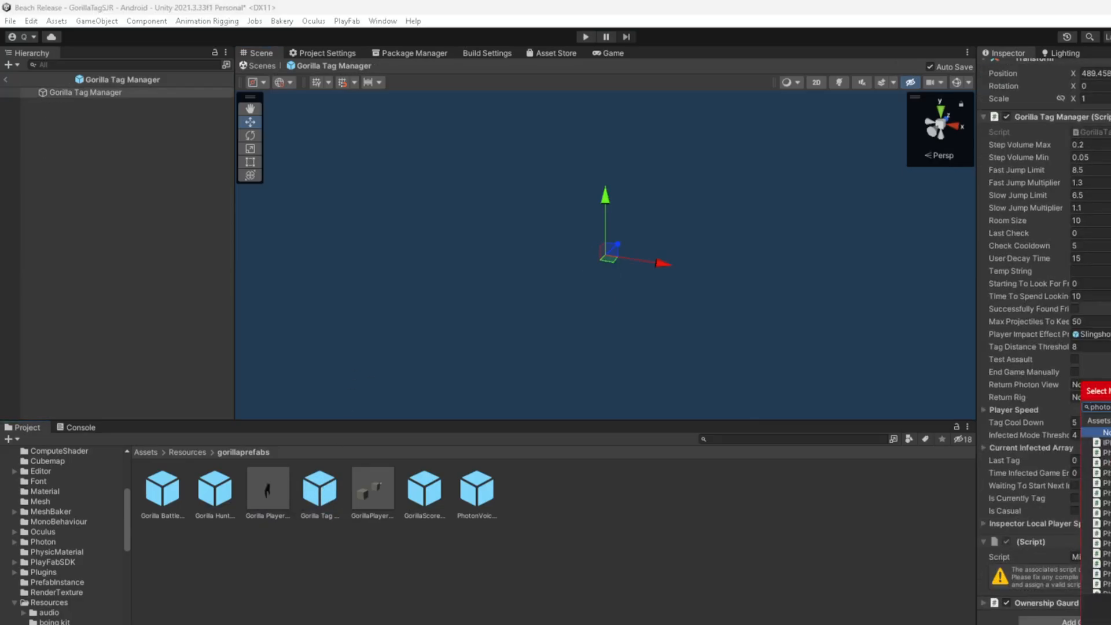
{"action": "double_click", "coordinate": [1108, 564]}
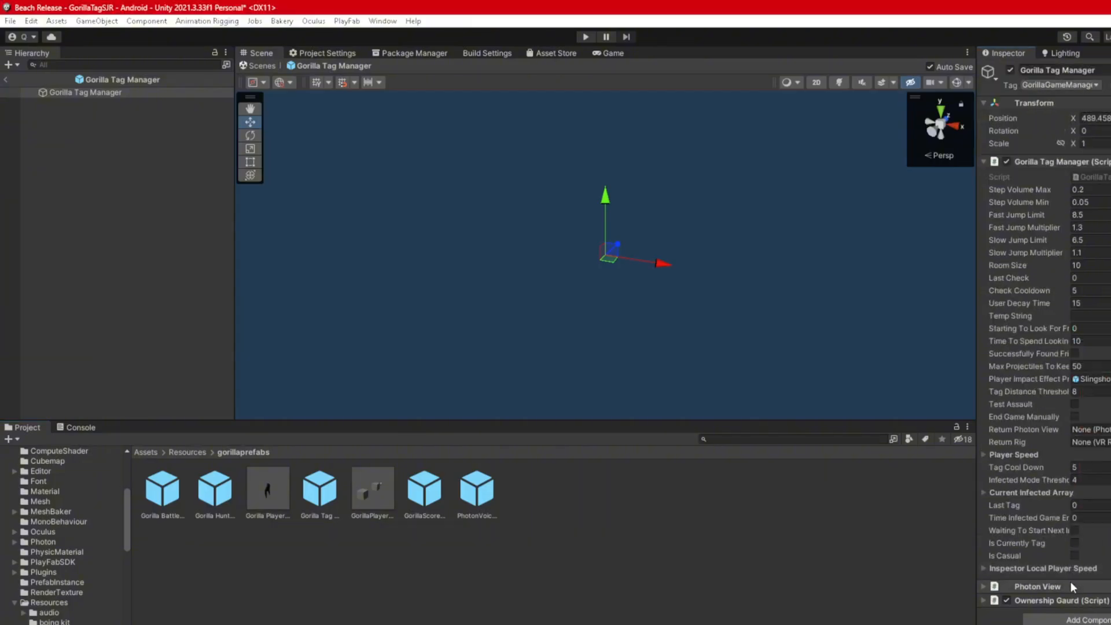
- Set Observable Search to Auto Find on the Gorilla Tag Manager's Photon View
{"action": "left_click", "coordinate": [1072, 584]}
{"action": "scroll", "coordinate": [1086, 577], "scroll_direction": "down", "scroll_amount": 3}
{"action": "left_click", "coordinate": [1087, 576]}
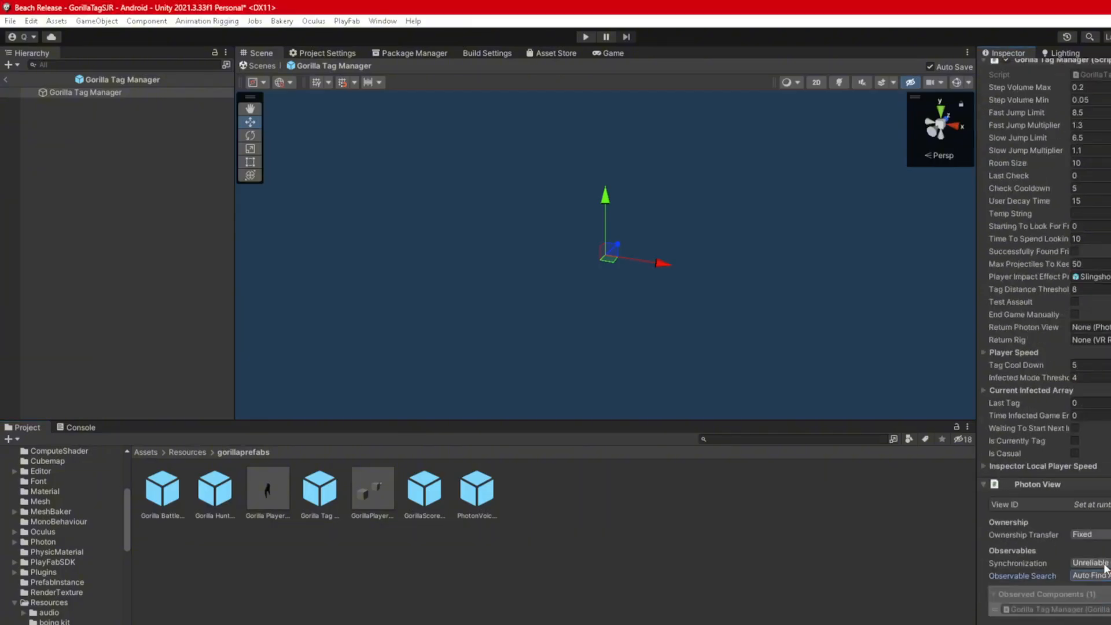
{"action": "left_click", "coordinate": [617, 551]}
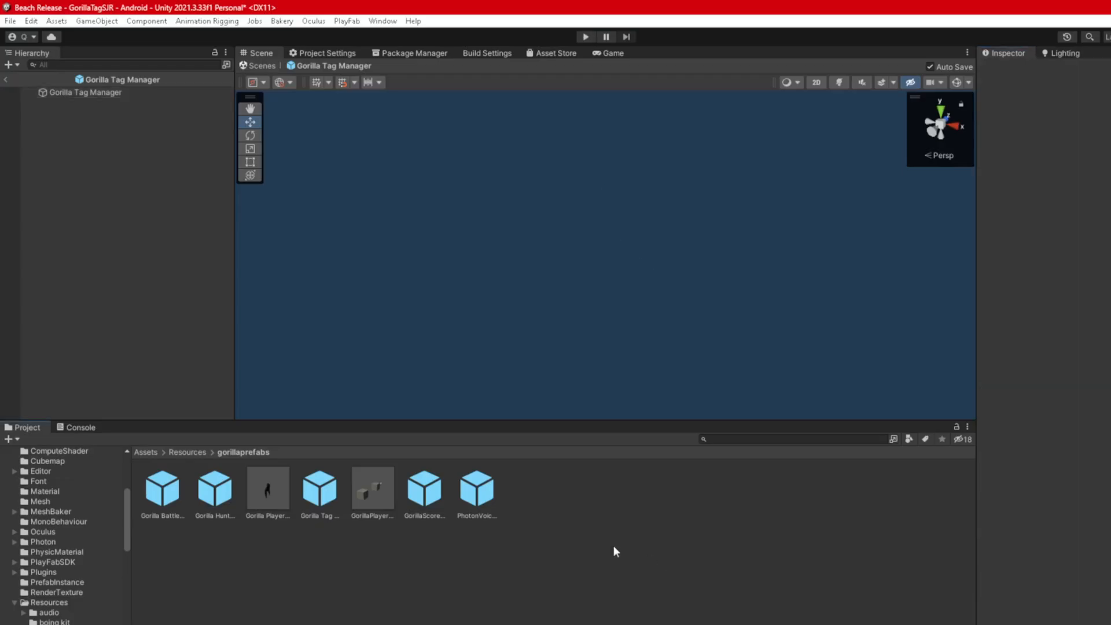
- Open PhotonVoicePrefab and assign Photon Voice Network to its first missing script and Recorder to its second
{"action": "double_click", "coordinate": [479, 501]}
{"action": "left_click", "coordinate": [1103, 176]}
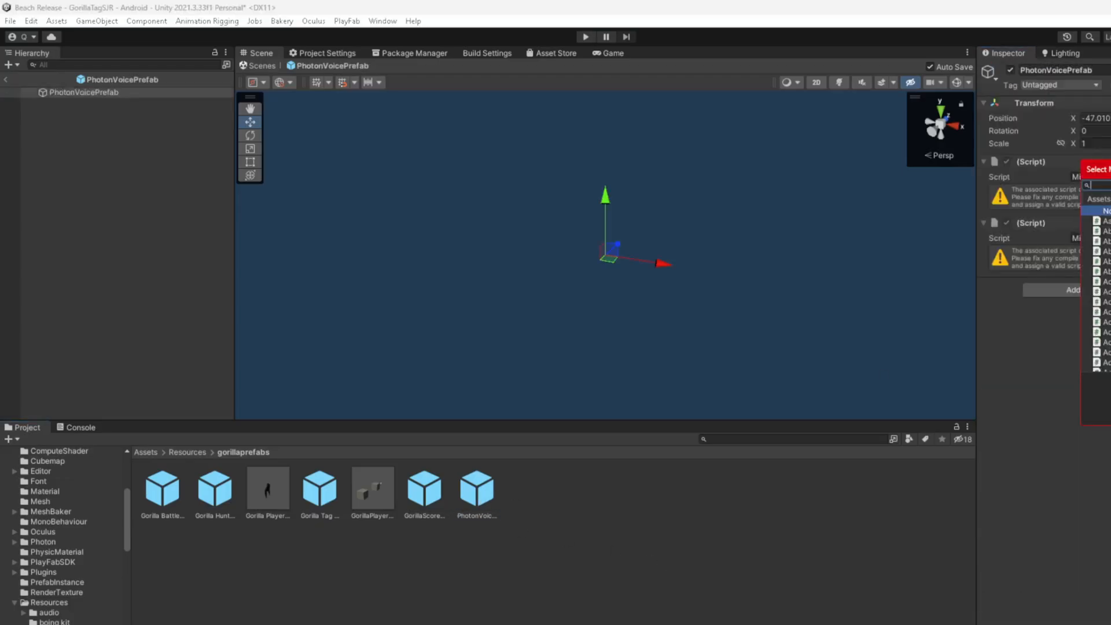
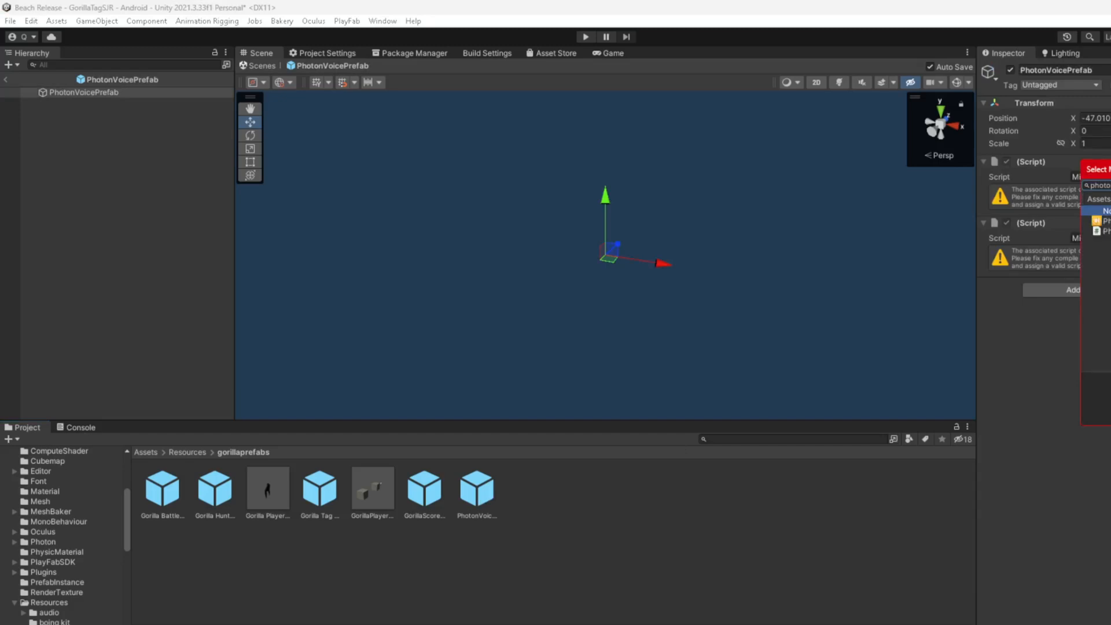
{"action": "double_click", "coordinate": [1107, 221]}
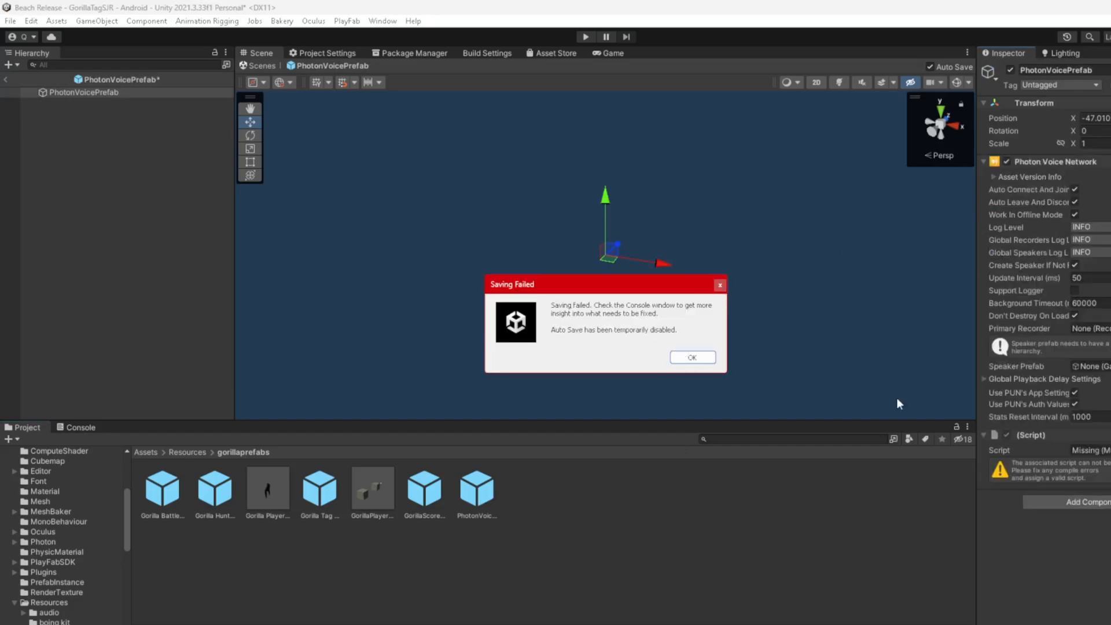
{"action": "left_click", "coordinate": [692, 357]}
{"action": "left_click", "coordinate": [1106, 450]}
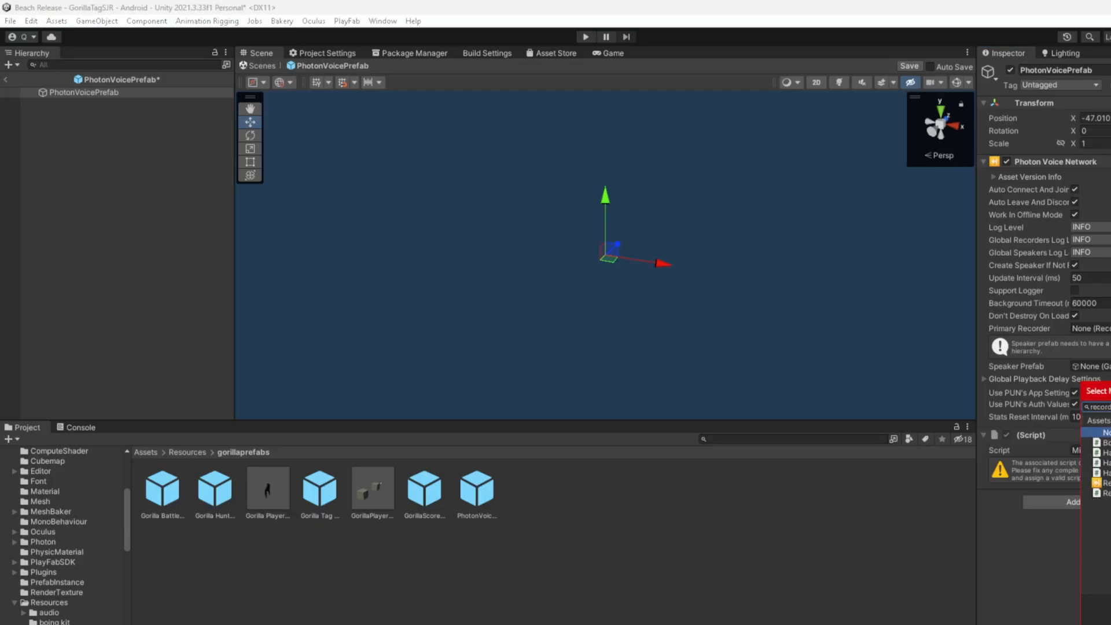
{"action": "double_click", "coordinate": [1103, 483]}
- Enable Transmit Enabled and voice activity detection on the Recorder, and assign it as the Photon Voice Network's Primary Recorder
{"action": "scroll", "coordinate": [1089, 492], "scroll_direction": "down", "scroll_amount": 3}
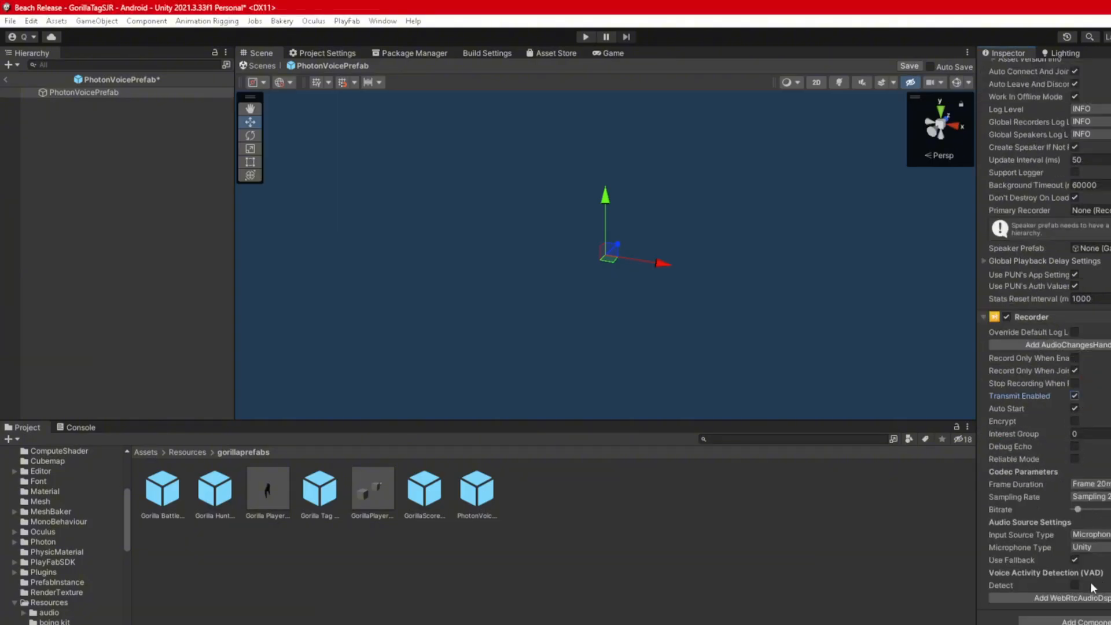
{"action": "left_click", "coordinate": [1076, 585]}
{"action": "scroll", "coordinate": [1071, 521], "scroll_direction": "up", "scroll_amount": 3}
{"action": "left_click_drag", "start_coordinate": [1035, 418], "coordinate": [1099, 315]}
{"action": "left_click", "coordinate": [731, 535]}
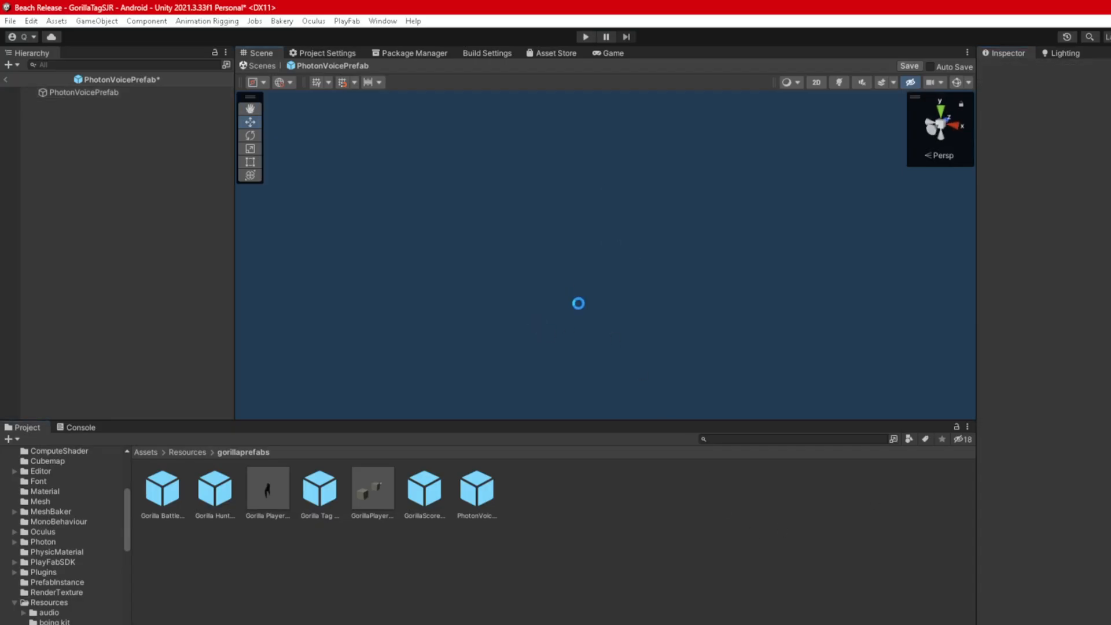
- Return from the prefab to the GorillaTagSJR scene and clear the logged errors from the Console
{"action": "left_click", "coordinate": [257, 66]}
{"action": "left_click", "coordinate": [78, 427]}
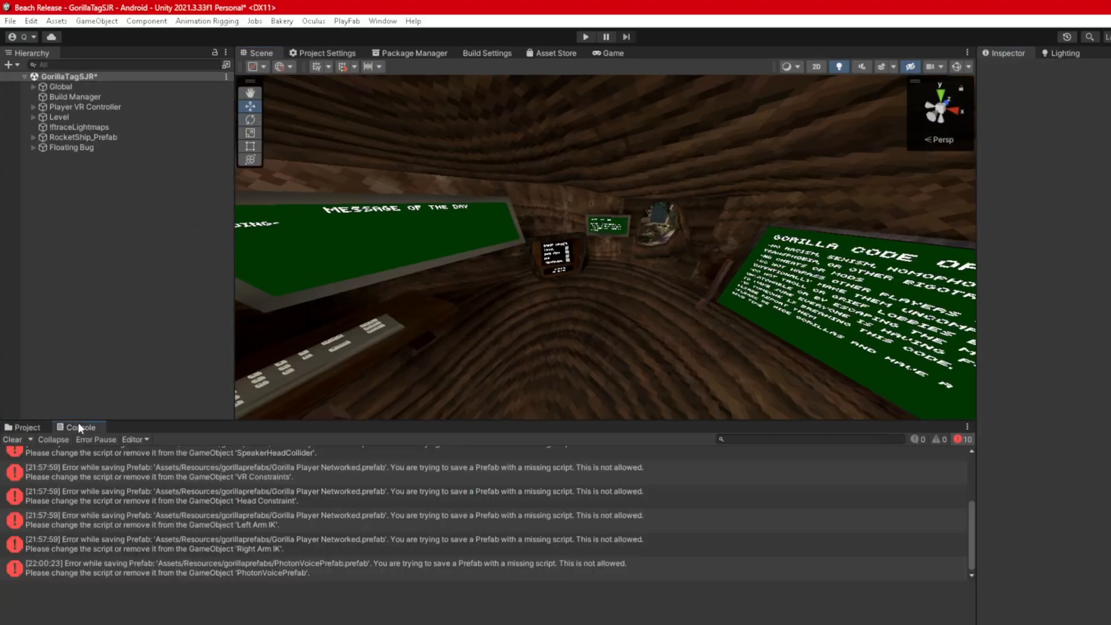
{"action": "left_click", "coordinate": [12, 440]}
{"action": "left_click", "coordinate": [28, 427]}
- Add PhotonVoicePrefab to the GorillaTagSJR scene as the first object, above Global
{"action": "left_click", "coordinate": [477, 491]}
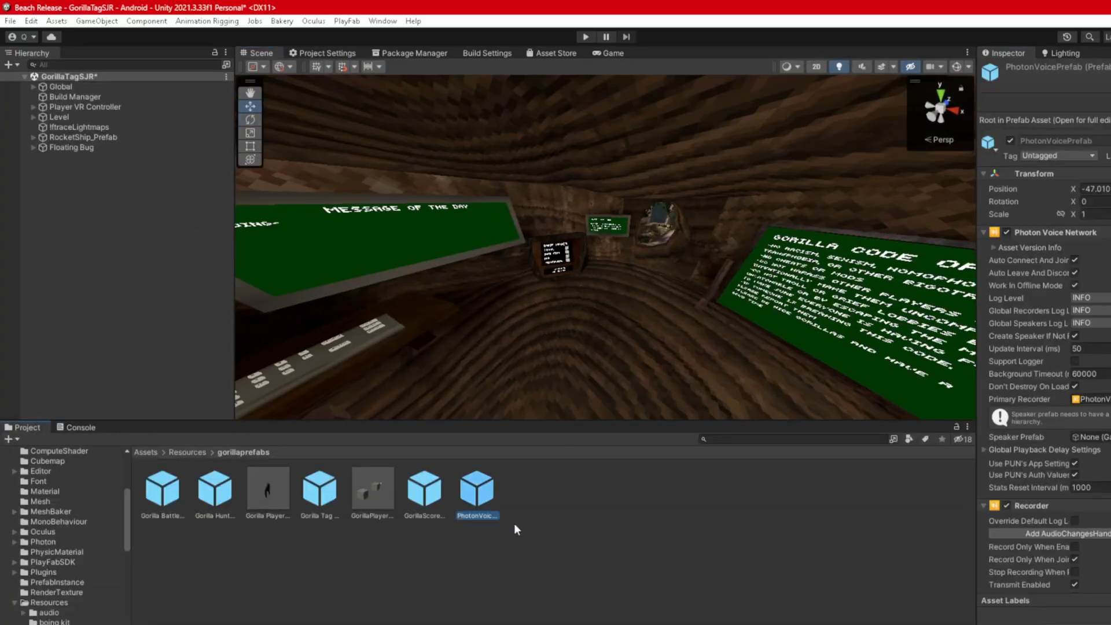
{"action": "left_click_drag", "start_coordinate": [468, 410], "coordinate": [91, 200]}
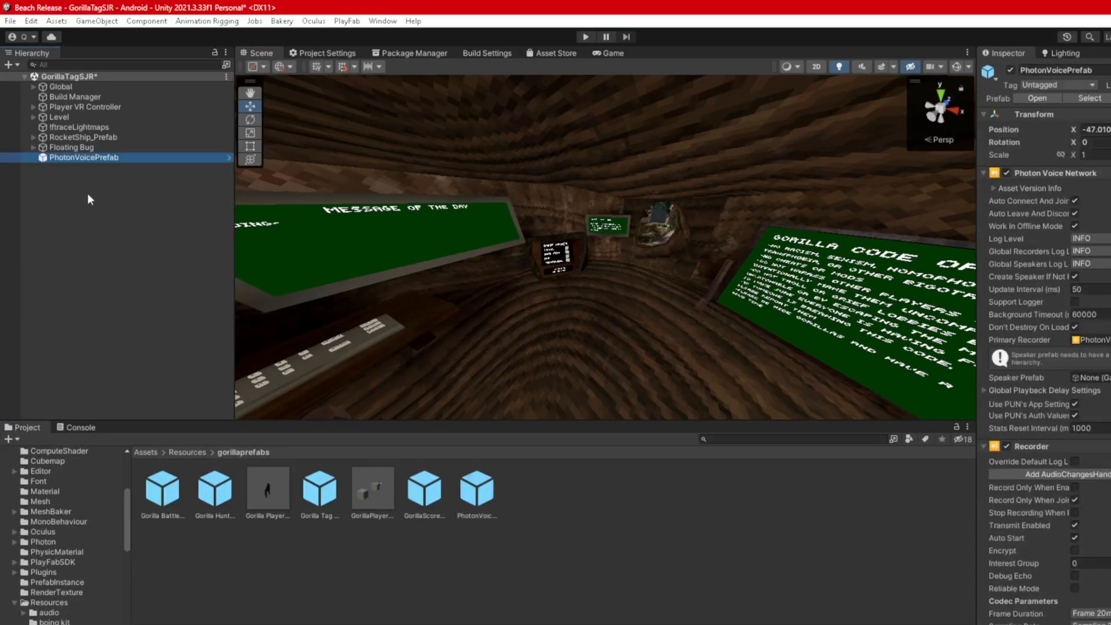
{"action": "left_click_drag", "start_coordinate": [82, 163], "coordinate": [105, 82]}
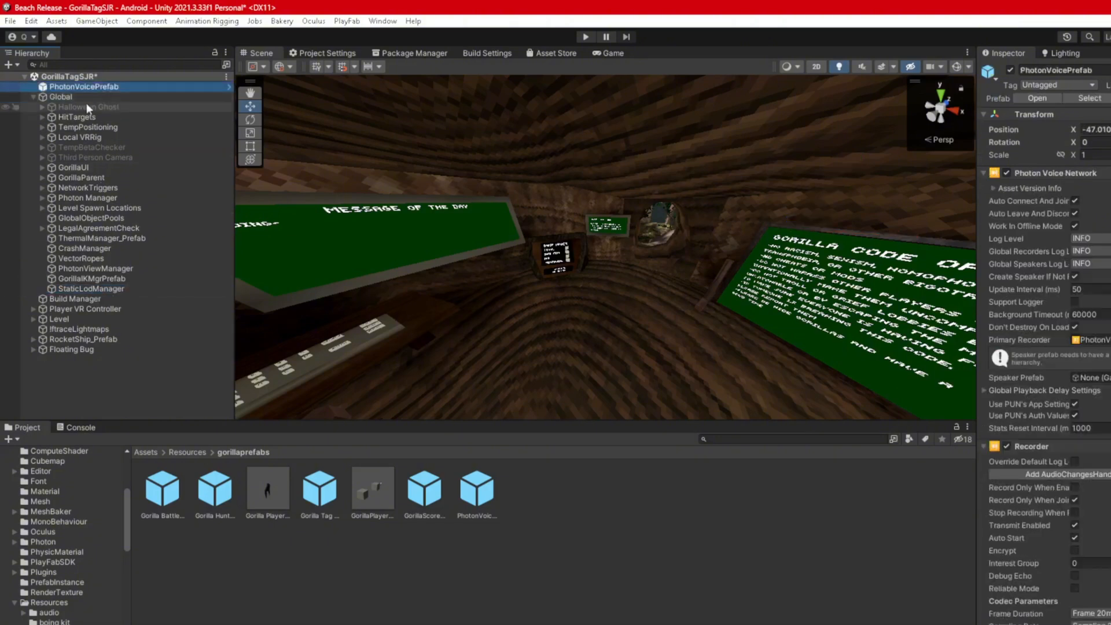
- Assign the scene's PhotonVoicePrefab to the Photon Network Controller on the Photon Manager object under Global
{"action": "left_click", "coordinate": [82, 198]}
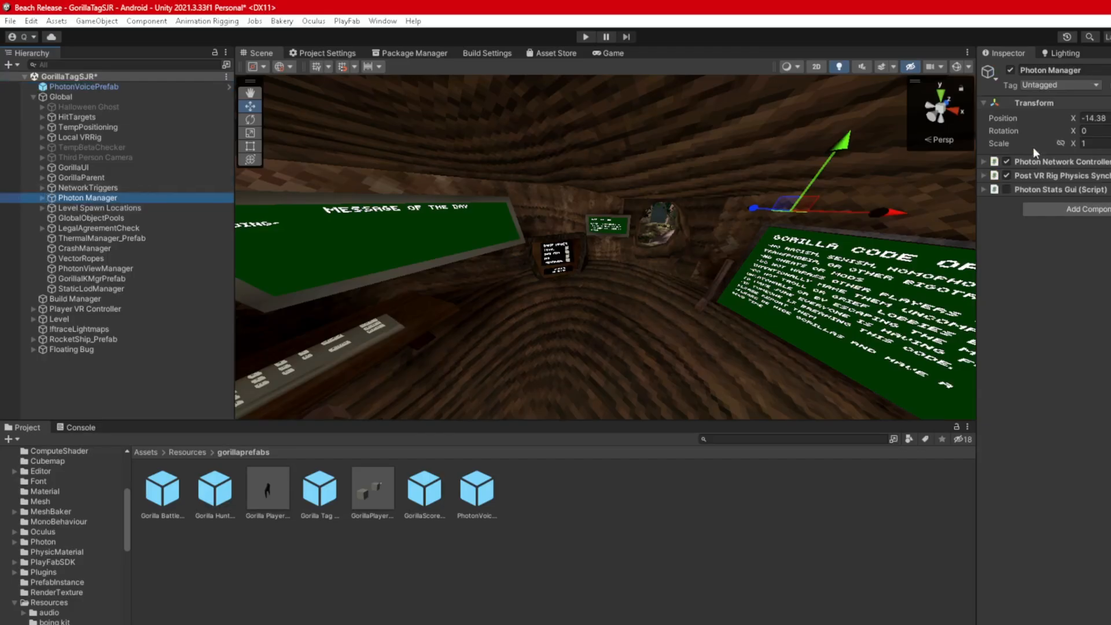
{"action": "left_click", "coordinate": [1068, 162]}
{"action": "left_click_drag", "start_coordinate": [84, 86], "coordinate": [1085, 332]}
{"action": "left_click", "coordinate": [886, 492]}
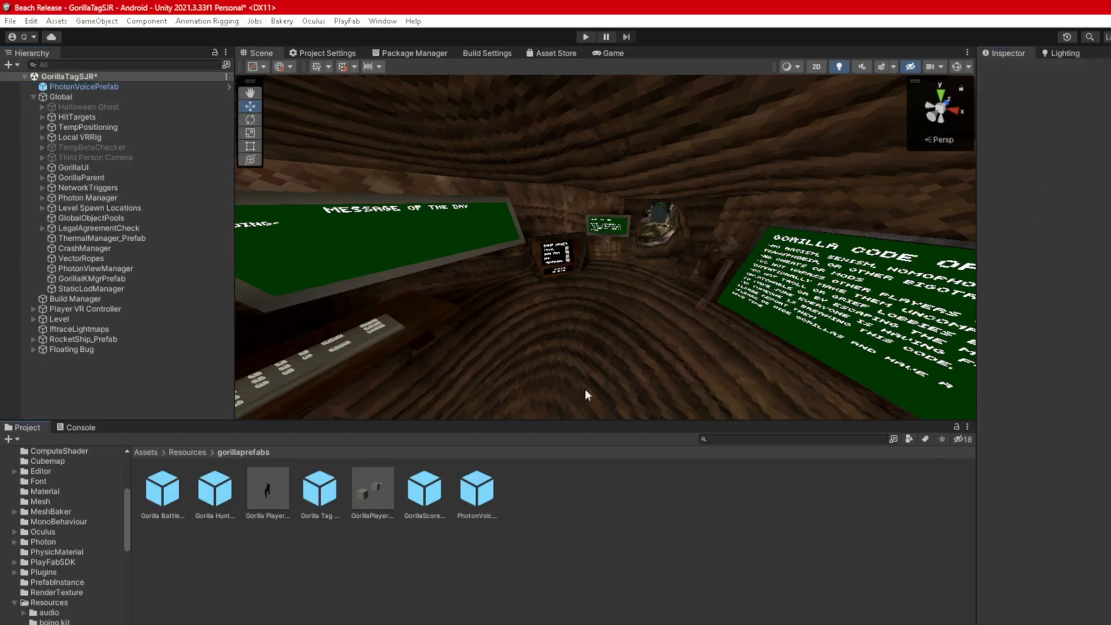
- Collapse the Global object and save the GorillaTagSJR scene
{"action": "left_click", "coordinate": [33, 98]}
{"action": "right_click_drag", "start_coordinate": [292, 270], "coordinate": [509, 237]}
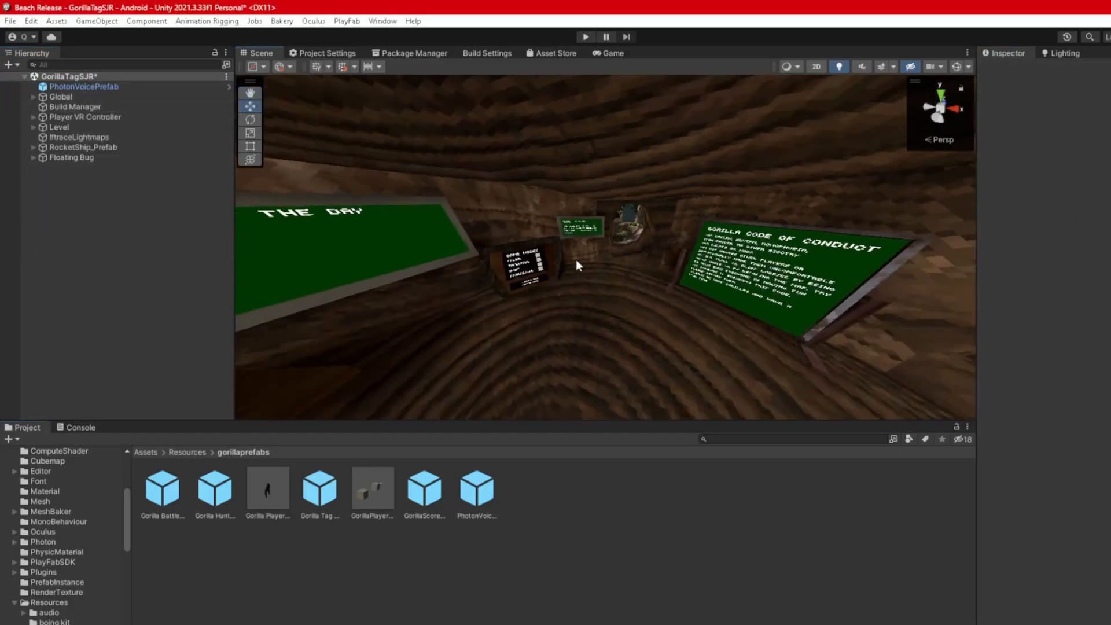
{"action": "key", "text": "ctrl+s"}
- Return the Project browser to the top-level Assets folder
{"action": "left_click", "coordinate": [144, 452]}
{"action": "right_click_drag", "start_coordinate": [486, 289], "coordinate": [492, 289]}
{"action": "right_click_drag", "start_coordinate": [360, 324], "coordinate": [492, 260]}
- Find WorldShareableCosmetic in the scene hierarchy and remove its three missing-script components
{"action": "left_click", "coordinate": [139, 66]}
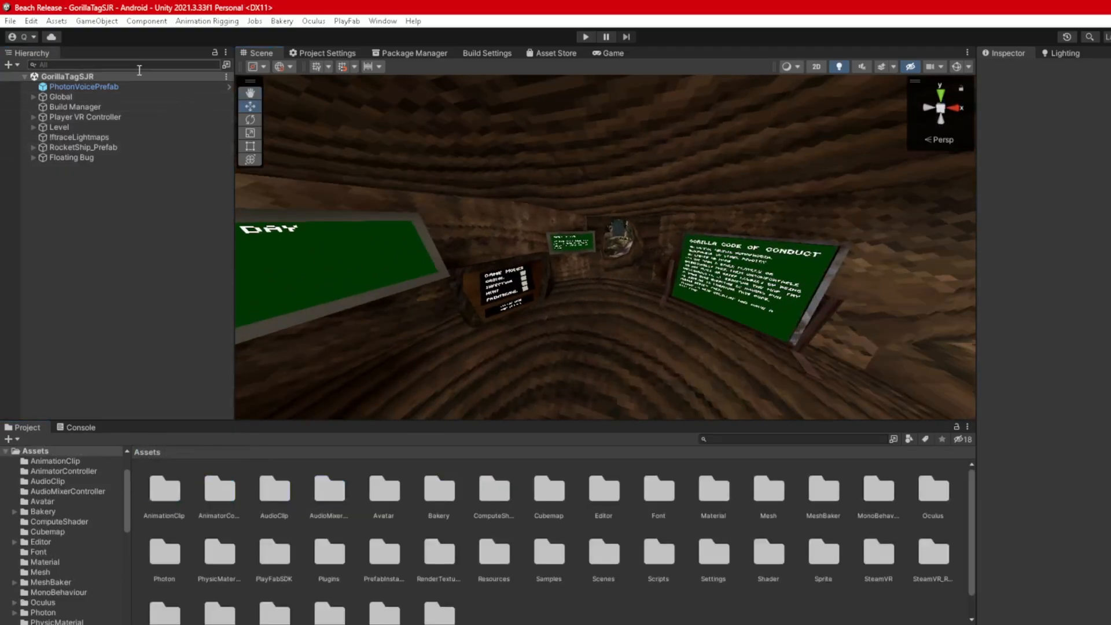
{"action": "type", "text": "worldshare"}
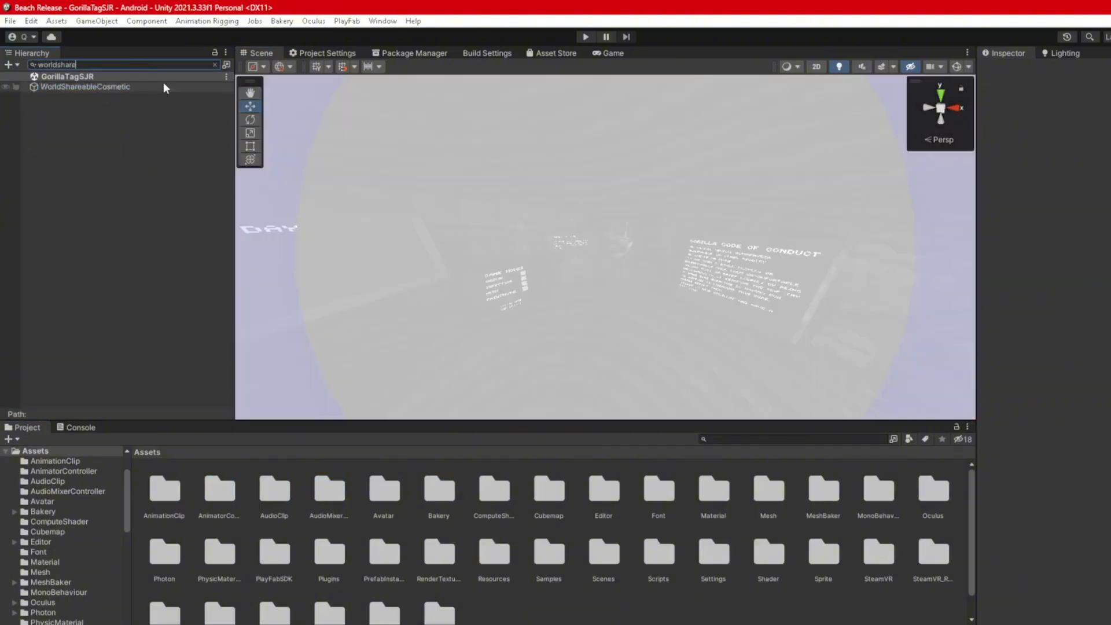
{"action": "left_click", "coordinate": [163, 85]}
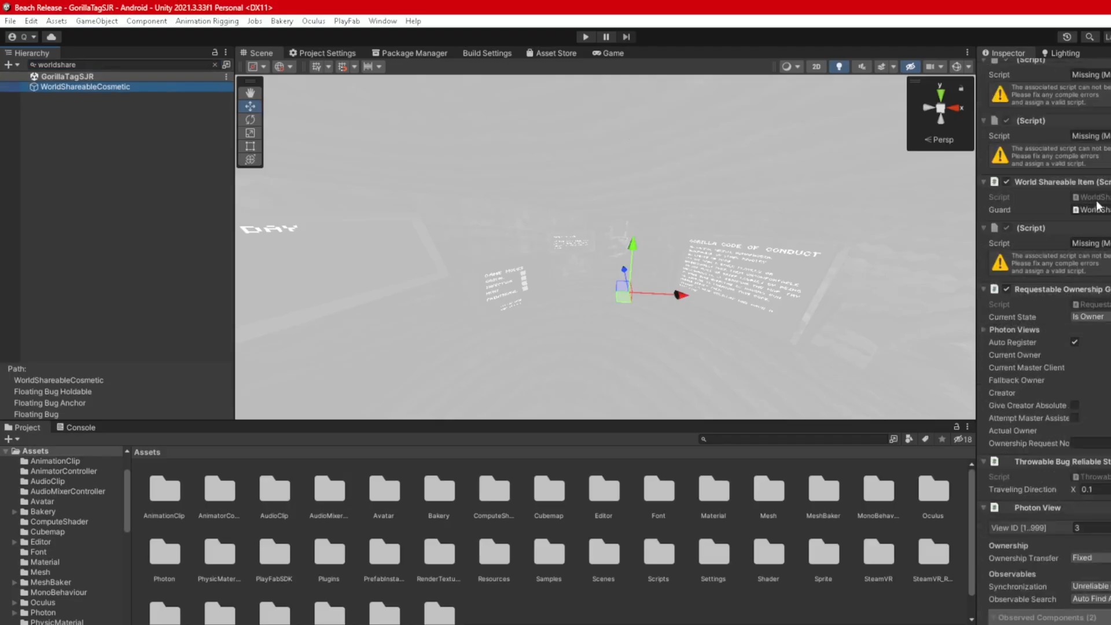
{"action": "right_click", "coordinate": [1044, 129]}
{"action": "left_click", "coordinate": [1093, 156]}
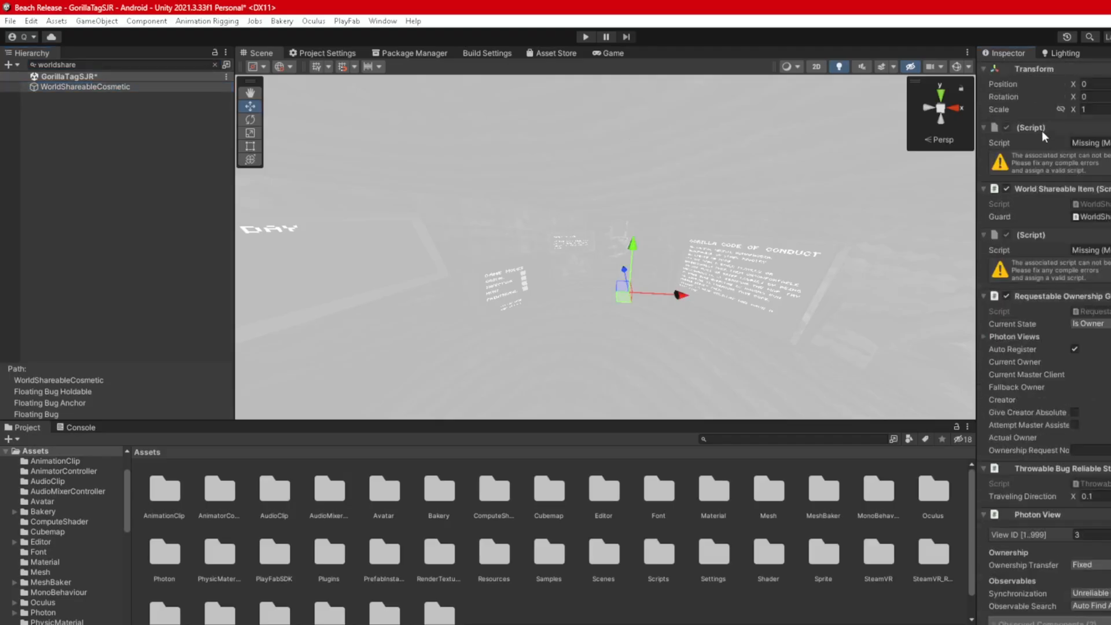
{"action": "right_click", "coordinate": [1044, 133]}
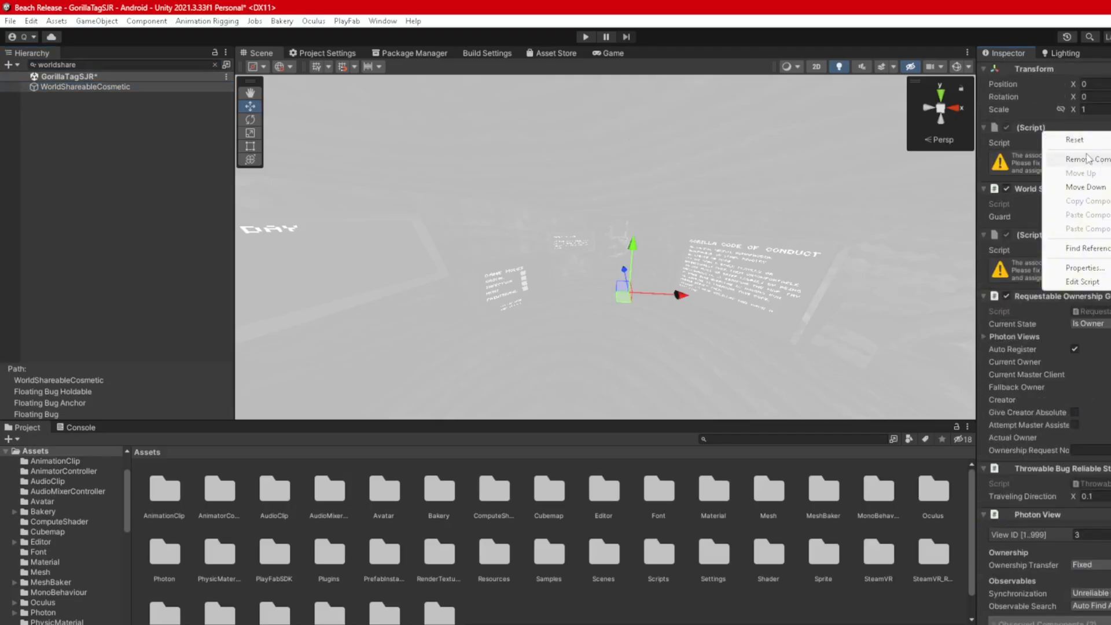
{"action": "left_click", "coordinate": [1088, 157]}
{"action": "right_click", "coordinate": [1045, 174]}
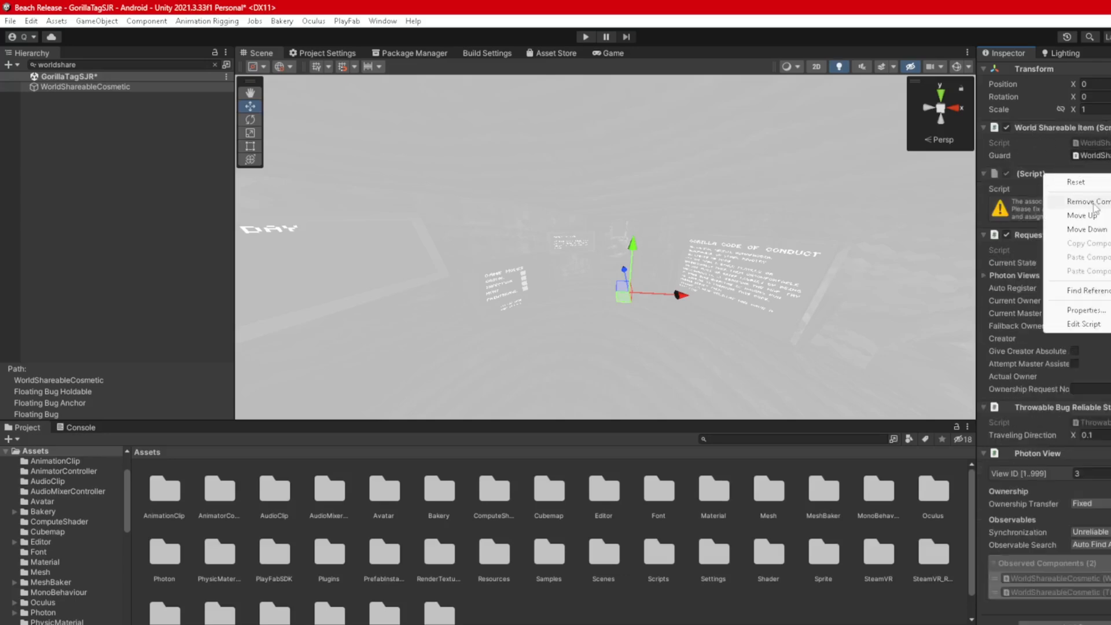
{"action": "left_click", "coordinate": [1093, 202]}
- Set WorldShareableCosmetic's Photon View synchronization to Reliable Delta Compressed and add a Photon Transform View component
{"action": "left_click", "coordinate": [1103, 506]}
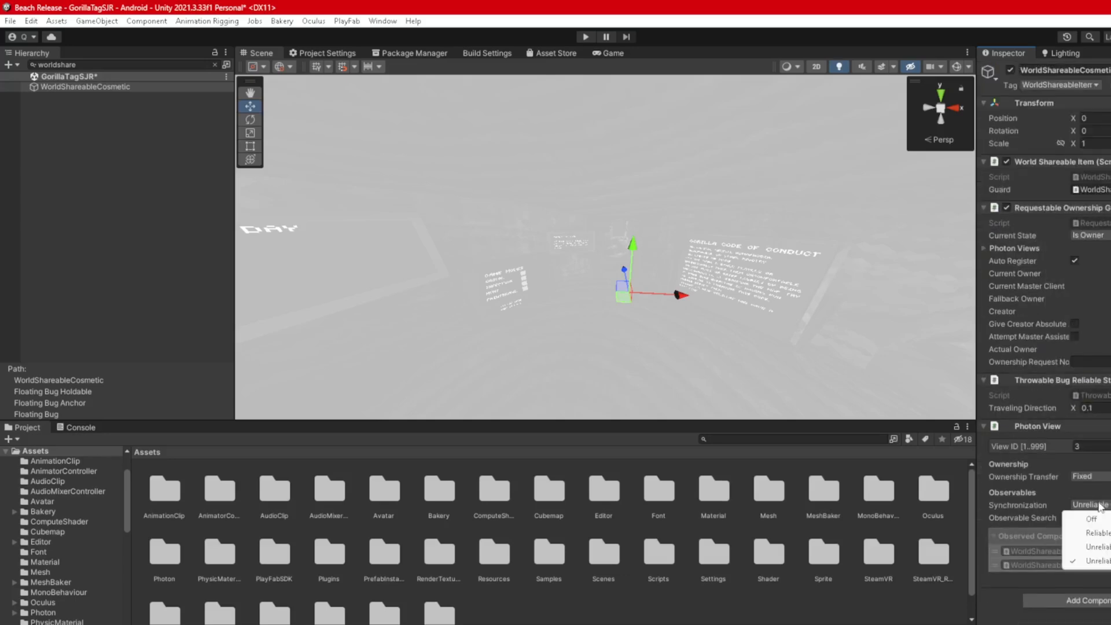
{"action": "left_click", "coordinate": [1107, 531]}
{"action": "left_click", "coordinate": [1104, 600]}
{"action": "key", "text": "Up"}
{"action": "key", "text": "Up"}
{"action": "key", "text": "Up"}
{"action": "key", "text": "Up"}
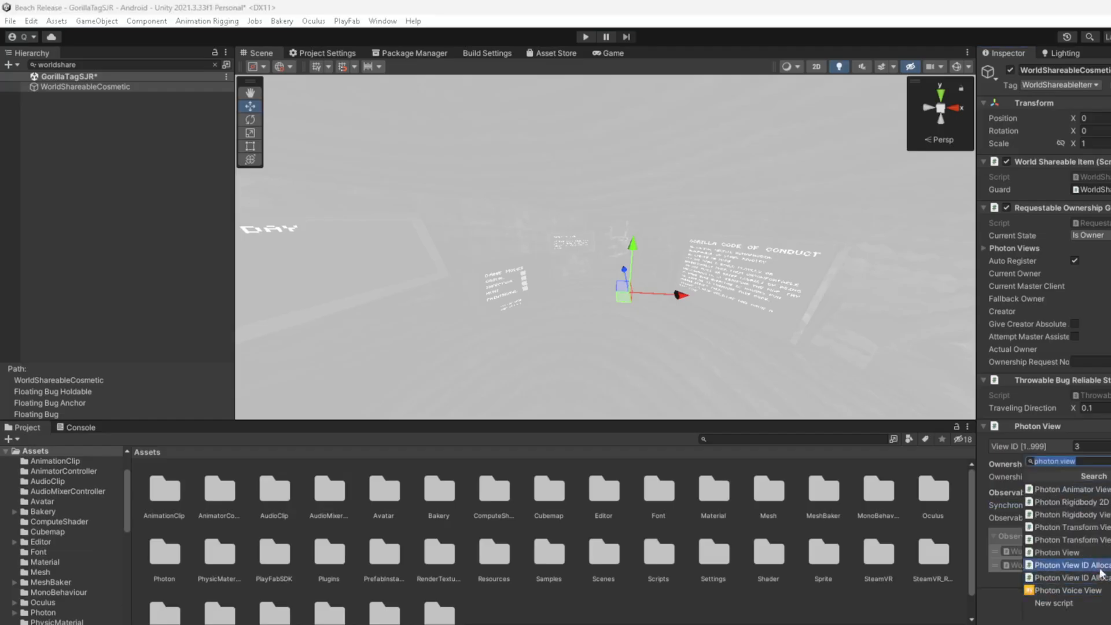
{"action": "key", "text": "Return"}
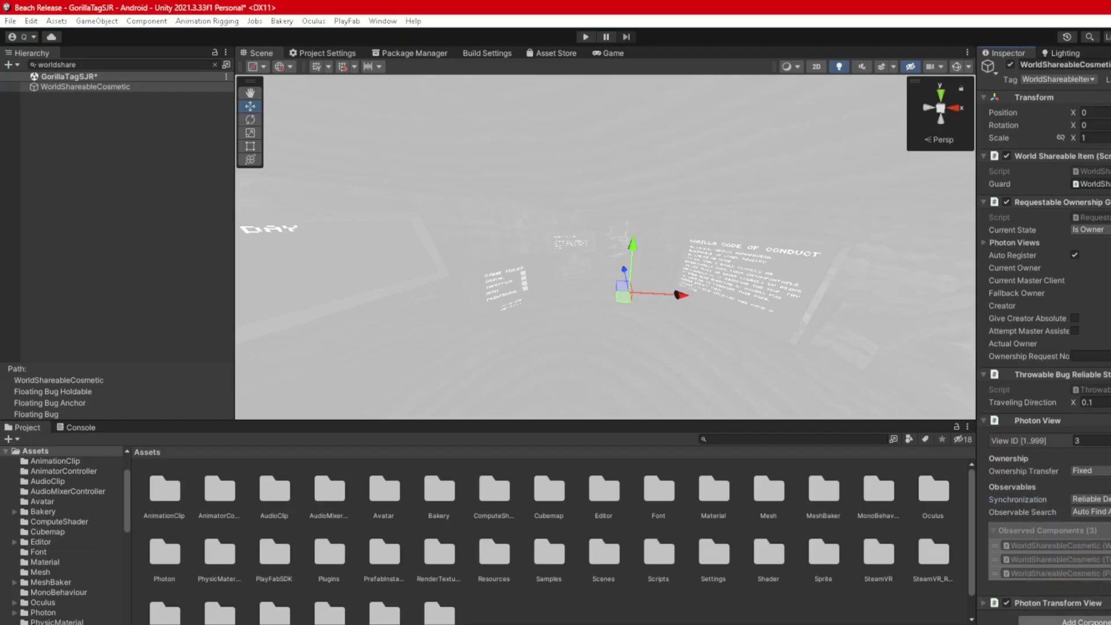
- Add a Photon Transform View Classic to WorldShareableCosmetic with Synchronize Position and Synchronize Rotation enabled, and save the scene
{"action": "left_click", "coordinate": [1101, 620]}
{"action": "left_click", "coordinate": [1109, 541]}
{"action": "scroll", "coordinate": [1109, 541], "scroll_direction": "down", "scroll_amount": 3}
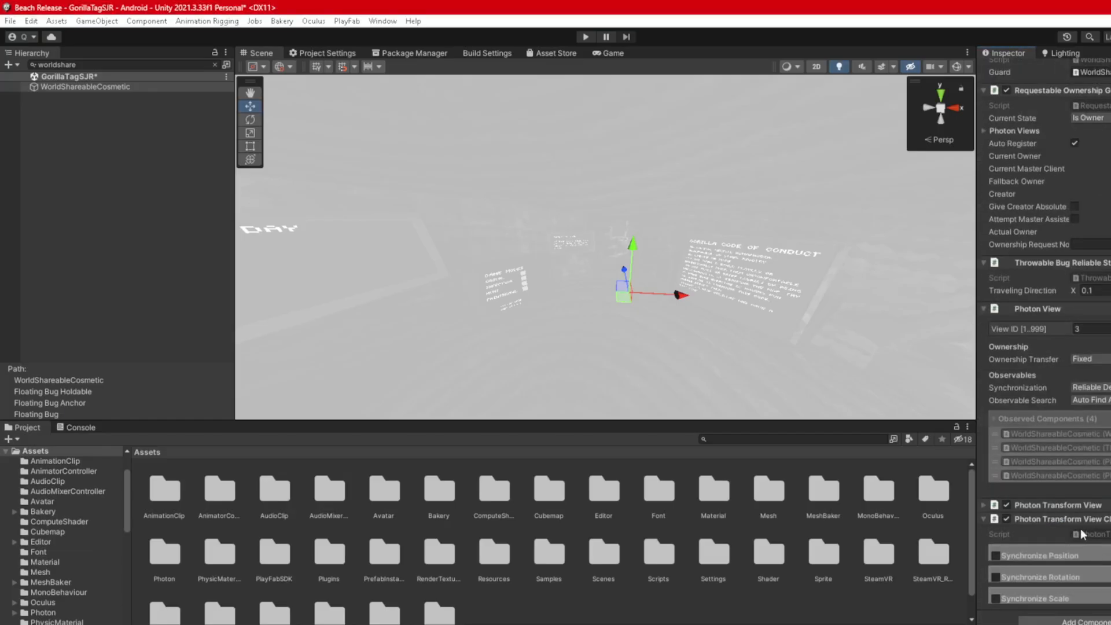
{"action": "left_click", "coordinate": [1036, 556]}
{"action": "scroll", "coordinate": [1013, 568], "scroll_direction": "down", "scroll_amount": 2}
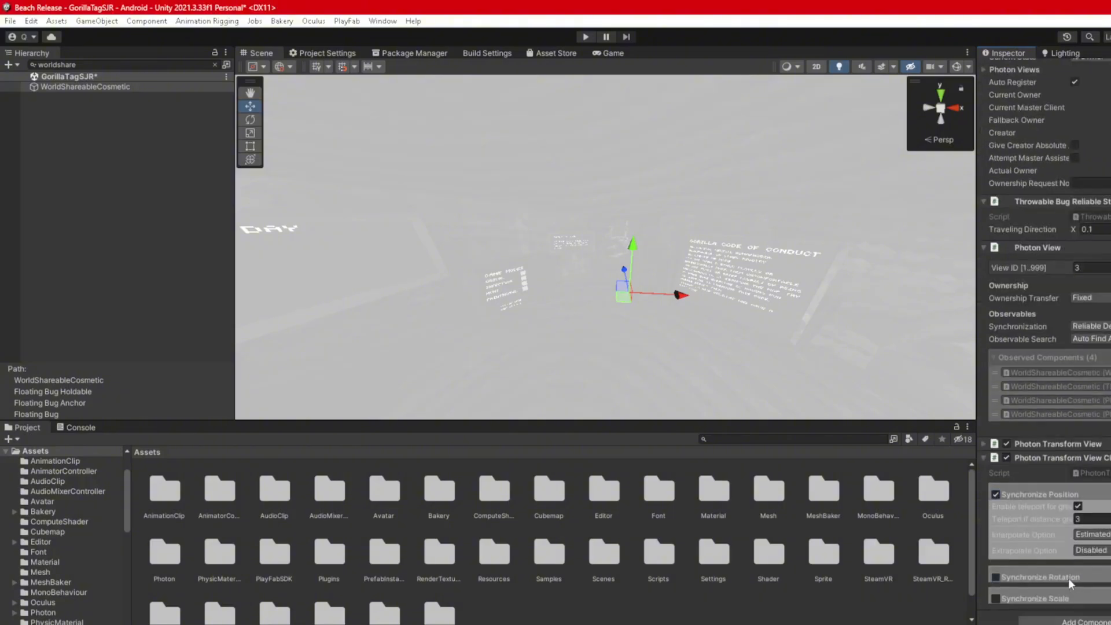
{"action": "left_click", "coordinate": [997, 577]}
{"action": "left_click", "coordinate": [869, 598]}
{"action": "right_click_drag", "start_coordinate": [438, 217], "coordinate": [490, 224]}
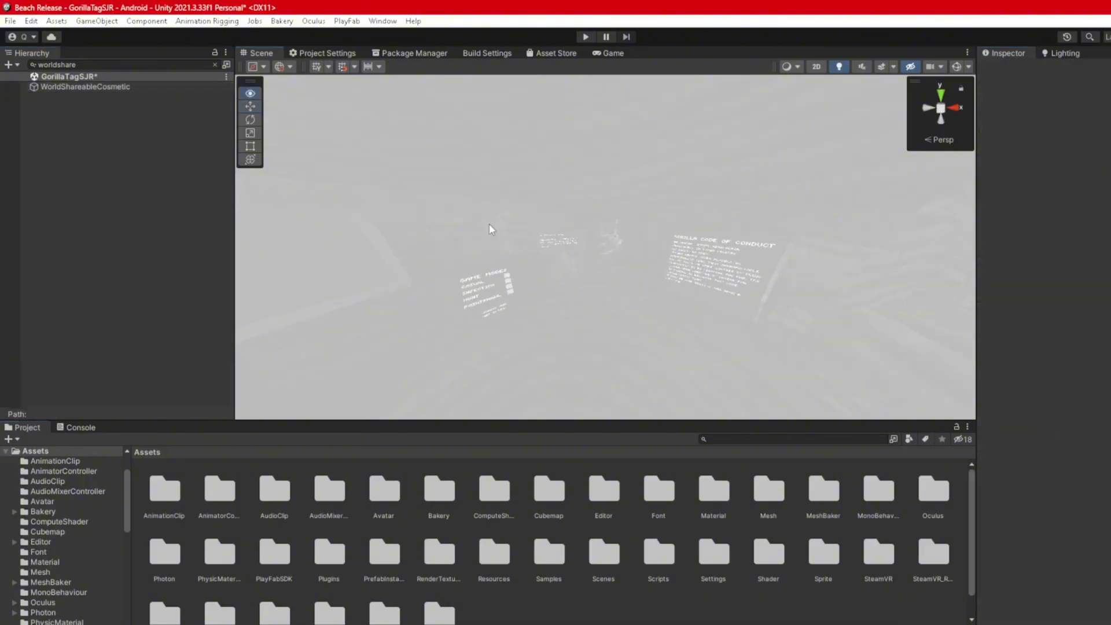
{"action": "key", "text": "ctrl+s"}
- Find all RopeSwing objects in the scene, through RopeSwingCaveToForest, and remove their missing-script component together
{"action": "left_click", "coordinate": [93, 64]}
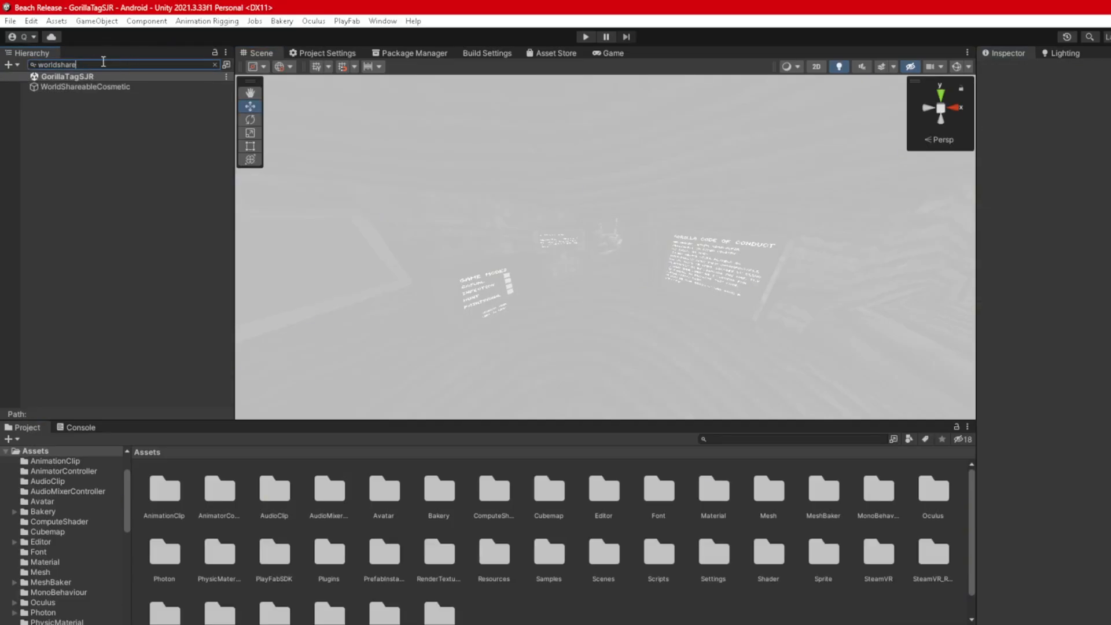
{"action": "type", "text": "worldshare"}
{"action": "key", "text": "ctrl+a"}
{"action": "type", "text": "ropeswing"}
{"action": "left_click", "coordinate": [47, 96]}
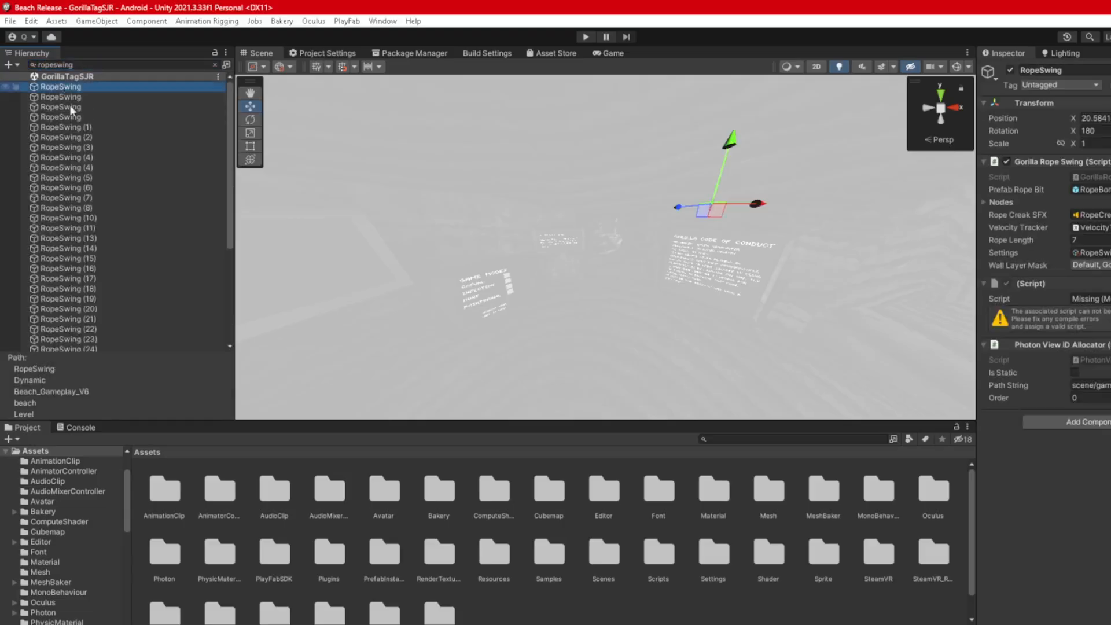
{"action": "scroll", "coordinate": [118, 336], "scroll_direction": "down", "scroll_amount": 5}
{"action": "left_click", "coordinate": [110, 344], "text": "shift"}
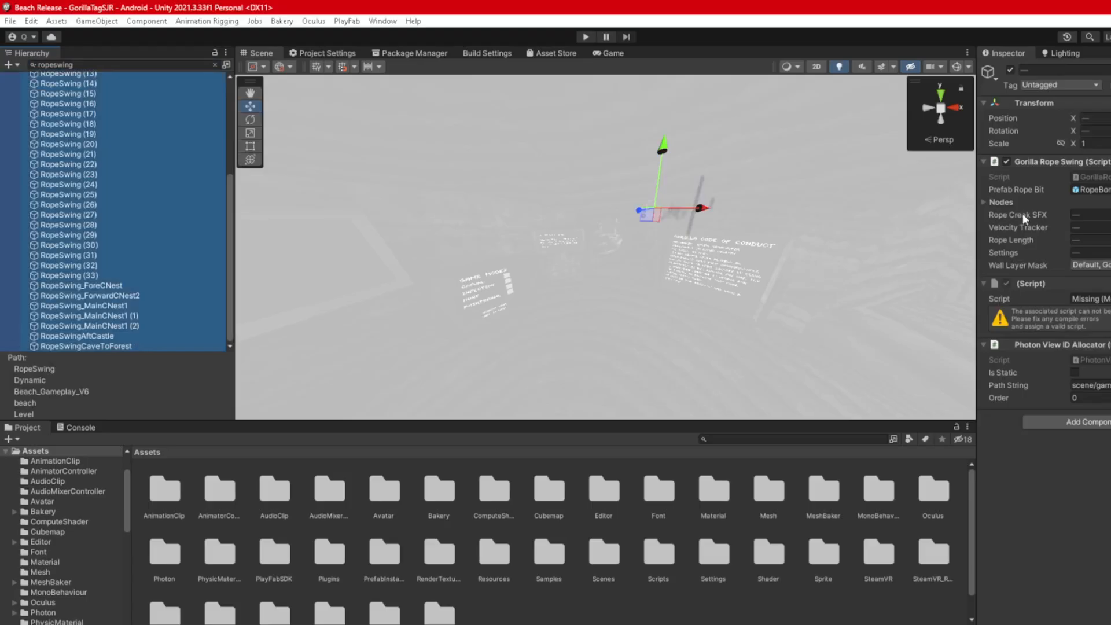
{"action": "right_click", "coordinate": [1055, 283]}
{"action": "left_click", "coordinate": [1074, 311]}
- Add a Photon View to all the selected rope swings, place it above Photon View ID Allocator, and save the scene
{"action": "left_click", "coordinate": [1077, 360]}
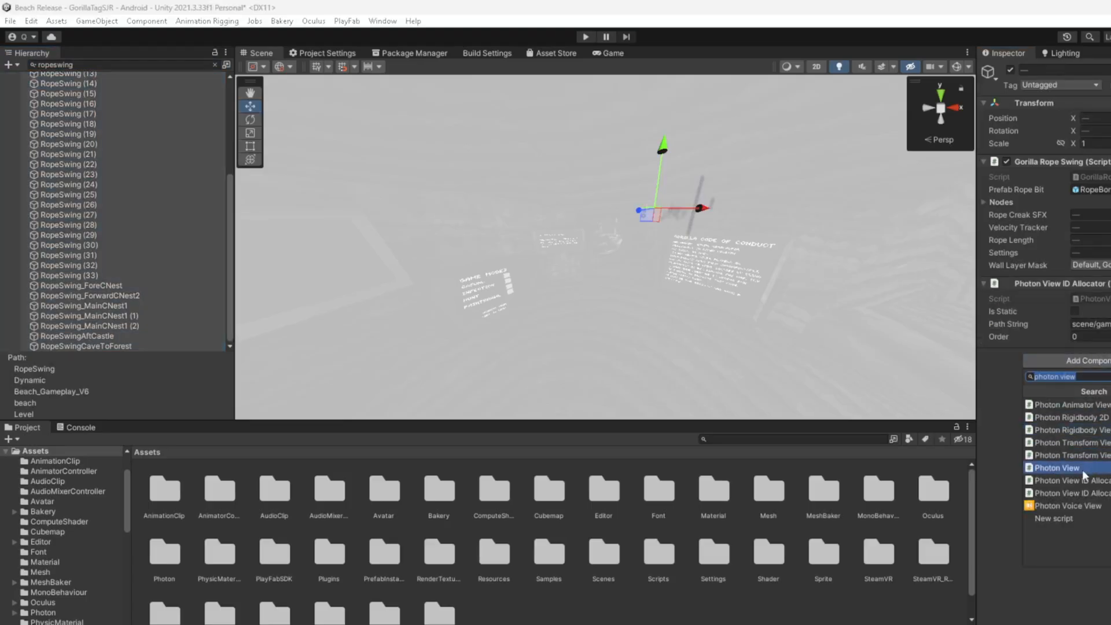
{"action": "left_click", "coordinate": [1079, 467]}
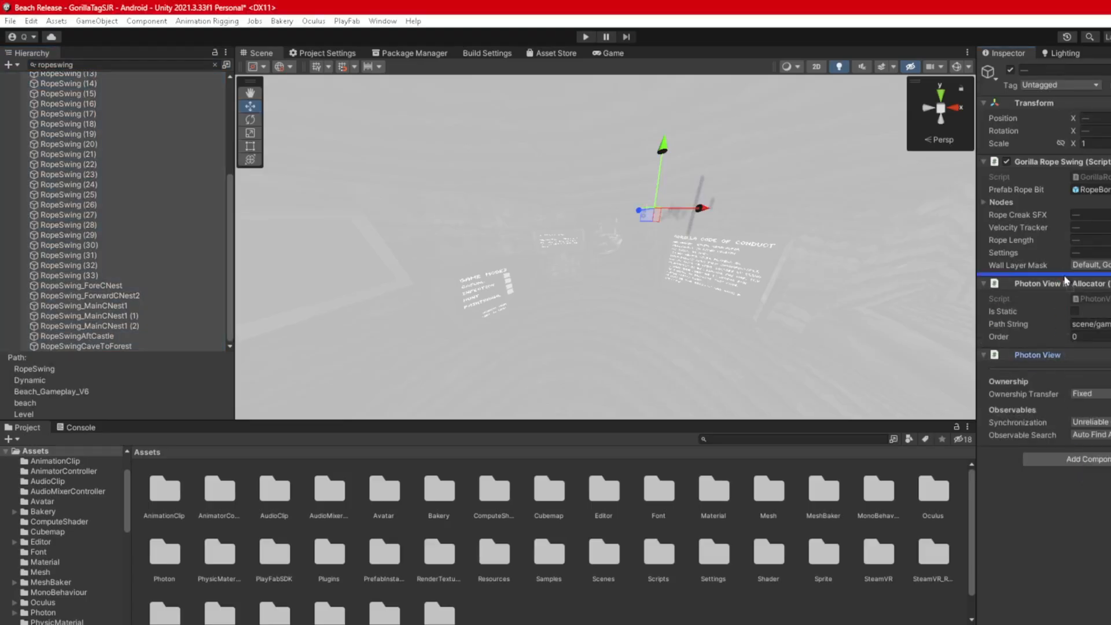
{"action": "left_click_drag", "start_coordinate": [1065, 280], "coordinate": [1065, 280]}
{"action": "left_click", "coordinate": [903, 596]}
{"action": "right_click_drag", "start_coordinate": [773, 330], "coordinate": [755, 327]}
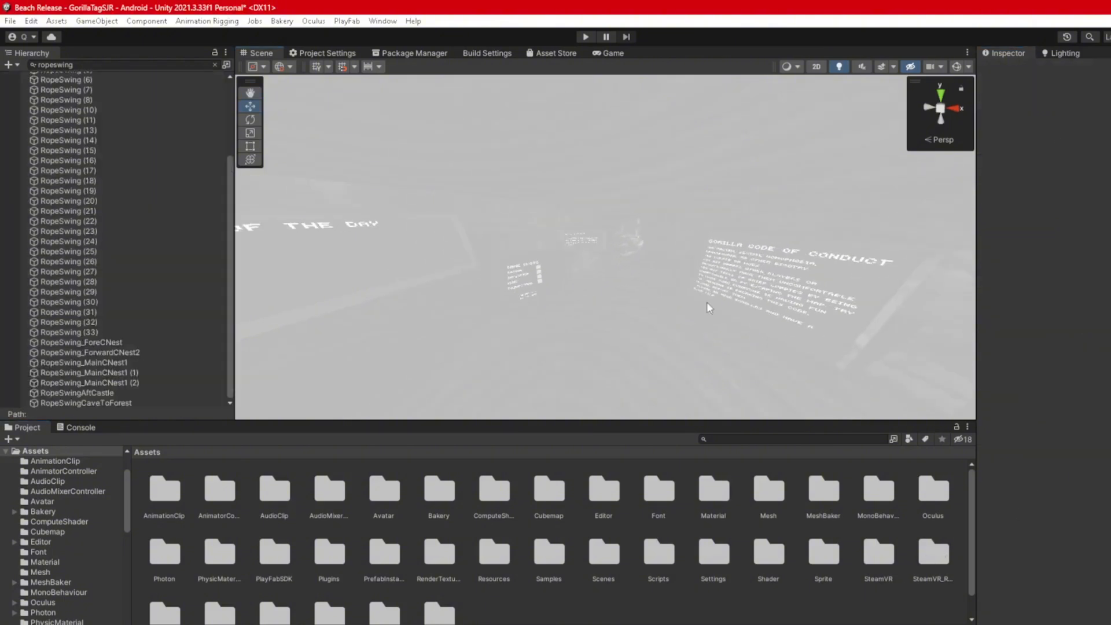
- Find DungeonDoor_Prefab in the scene and replace its missing script with the Photon View script
{"action": "left_click", "coordinate": [214, 65]}
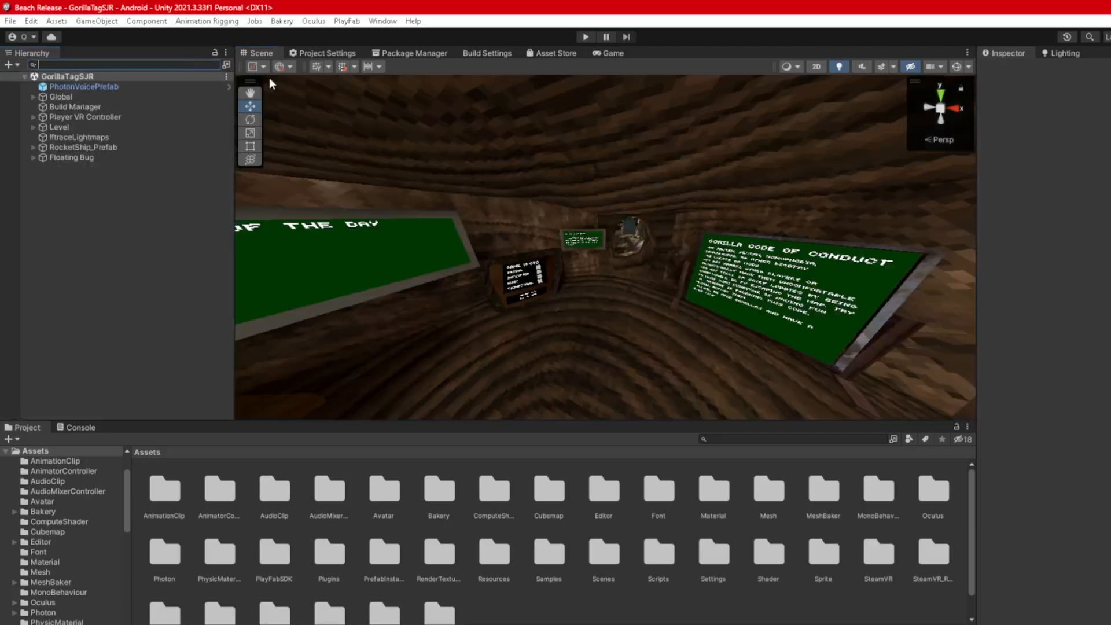
{"action": "type", "text": "dungeo"}
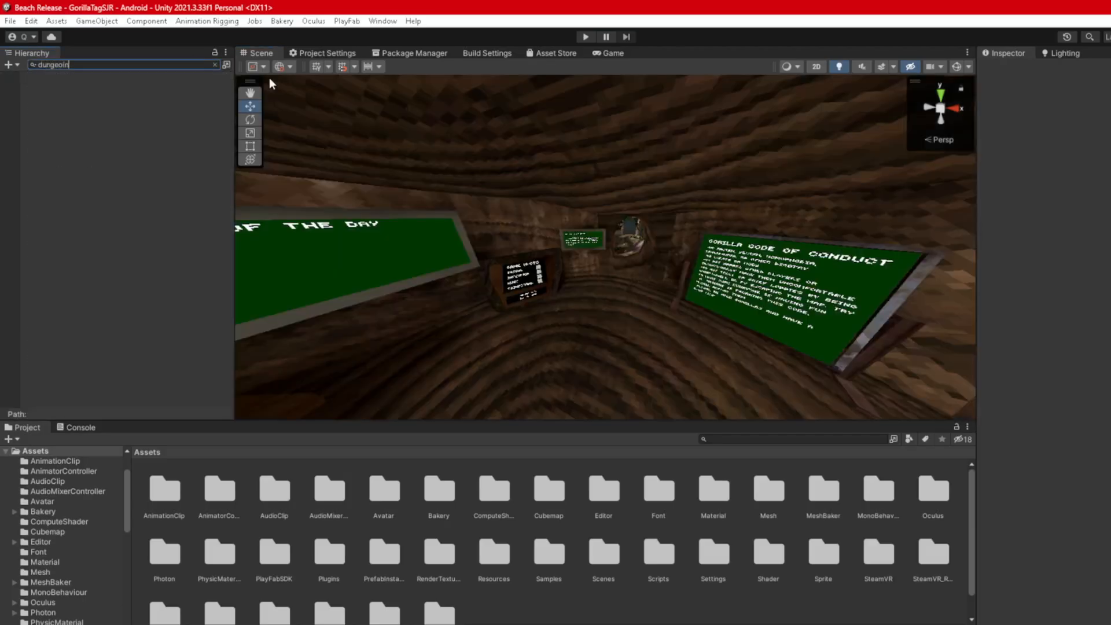
{"action": "type", "text": "ndoor"}
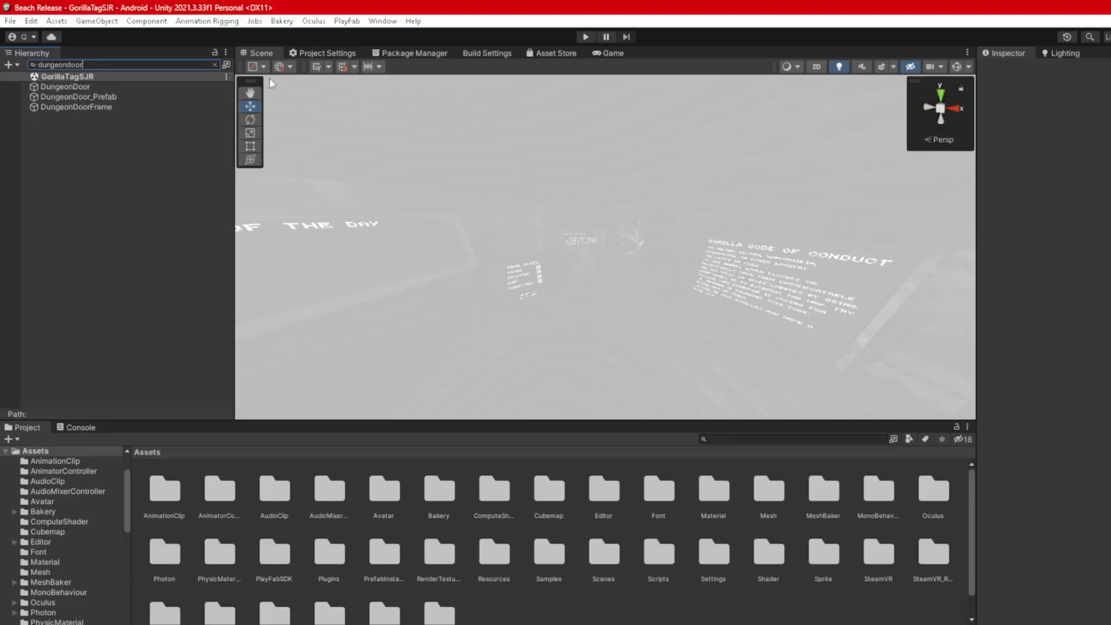
{"action": "left_click", "coordinate": [116, 96]}
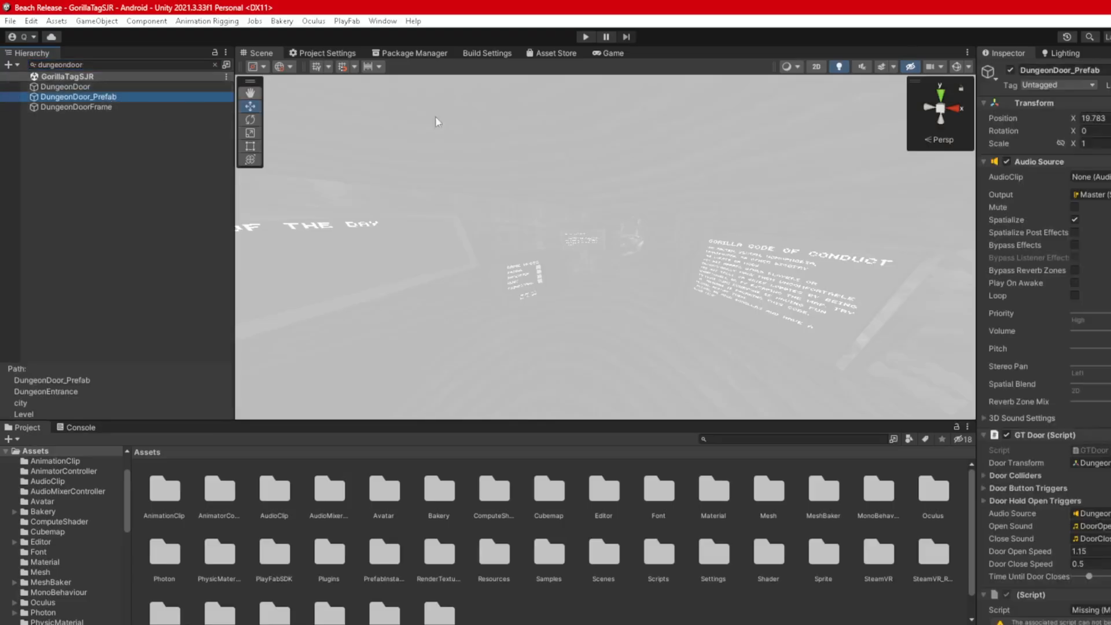
{"action": "left_click", "coordinate": [1110, 500]}
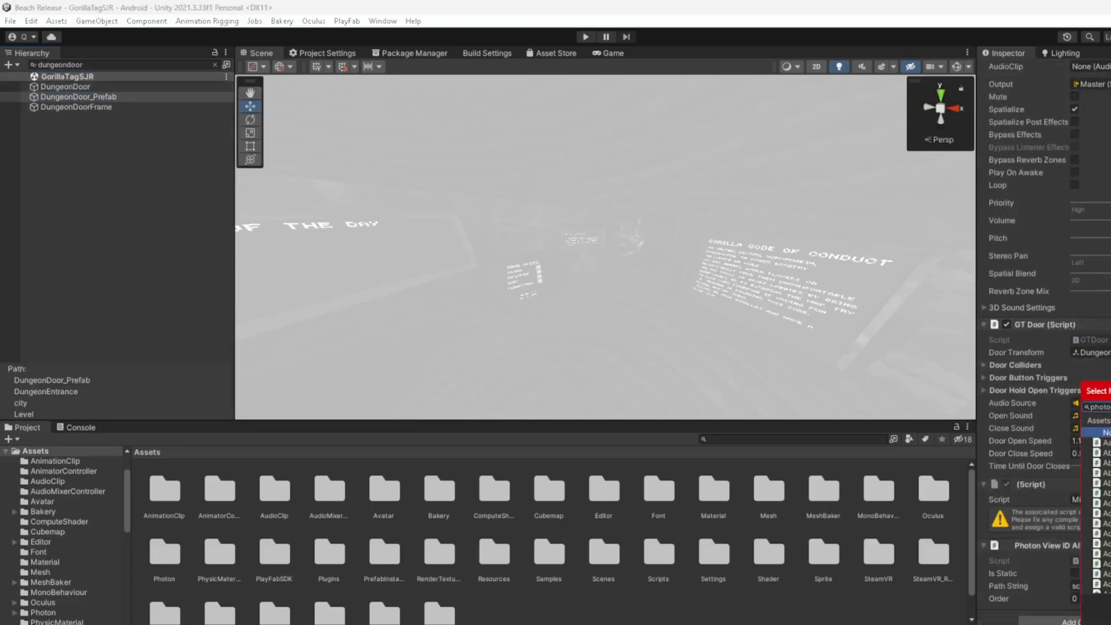
{"action": "double_click", "coordinate": [1084, 555]}
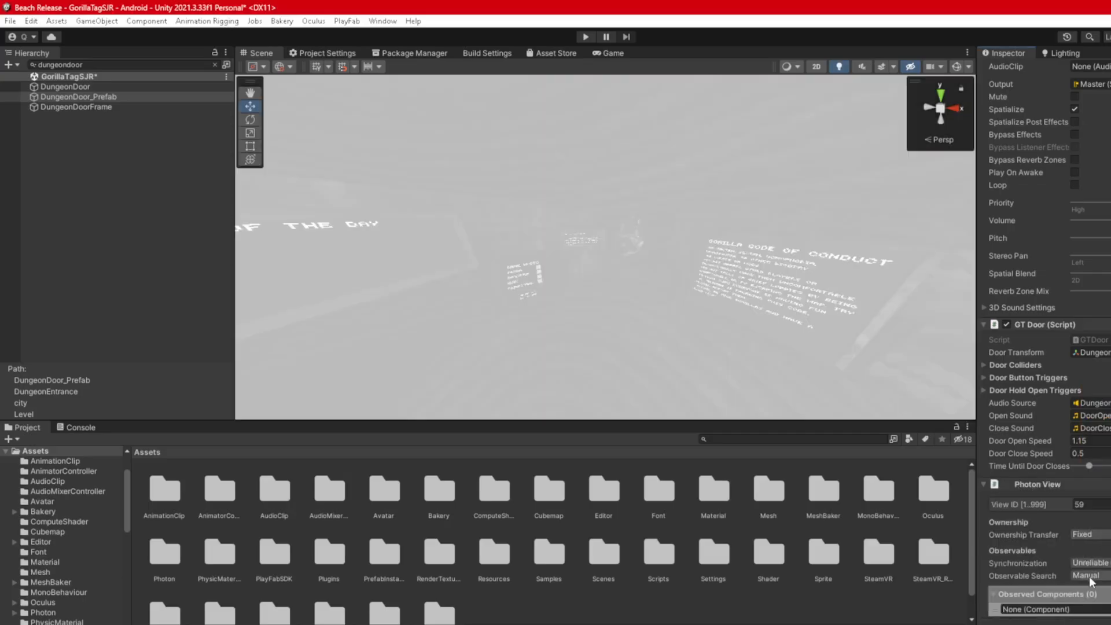
- Set DungeonDoor_Prefab's Photon View to Auto Find All observable search and Reliable Delta Compressed synchronization
{"action": "left_click", "coordinate": [1090, 579]}
{"action": "left_click", "coordinate": [1103, 615]}
{"action": "left_click", "coordinate": [1104, 565]}
{"action": "left_click", "coordinate": [1094, 591]}
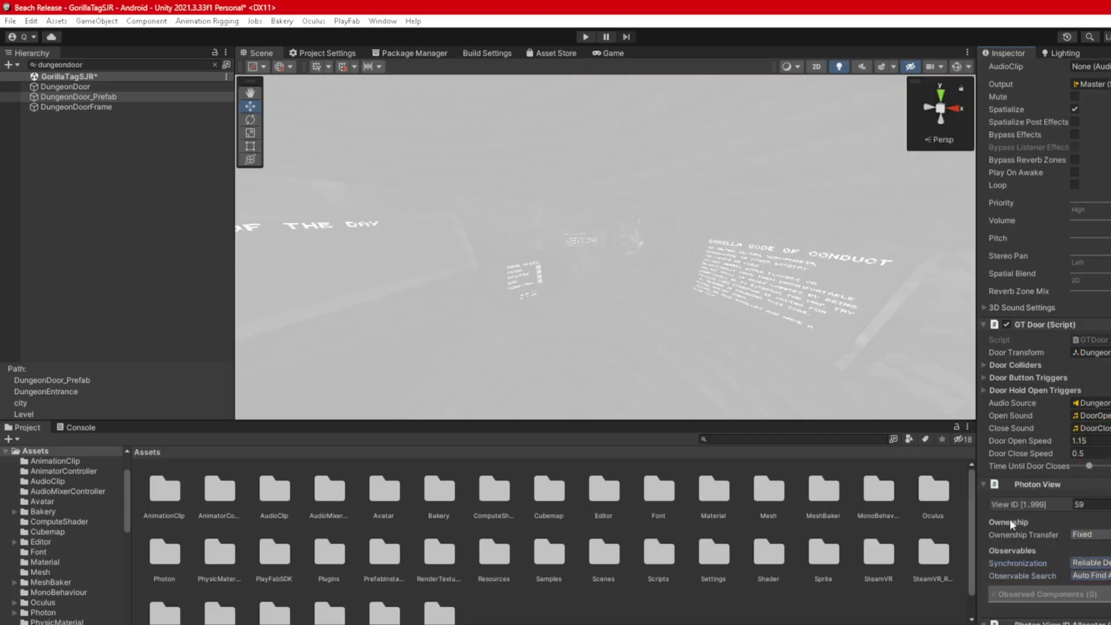
{"action": "left_click", "coordinate": [219, 194]}
- Locate MonkeyAI_ReliableRepl under NetworkTriggers by searching for monkeye, and replace its missing script with the Photon View script
{"action": "left_click", "coordinate": [138, 65]}
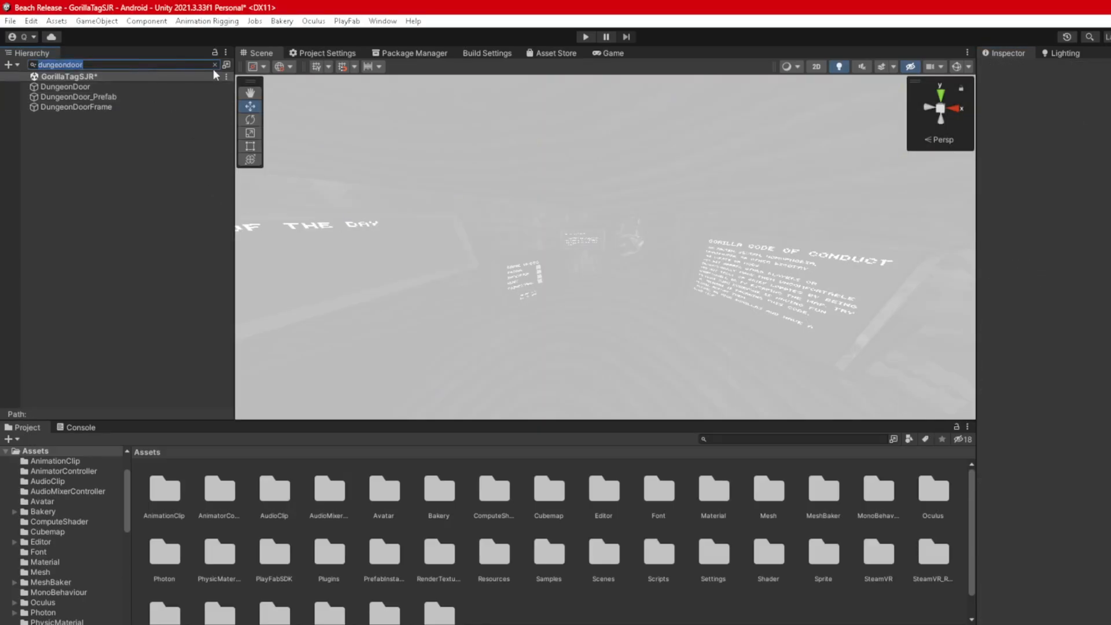
{"action": "type", "text": "monkeye"}
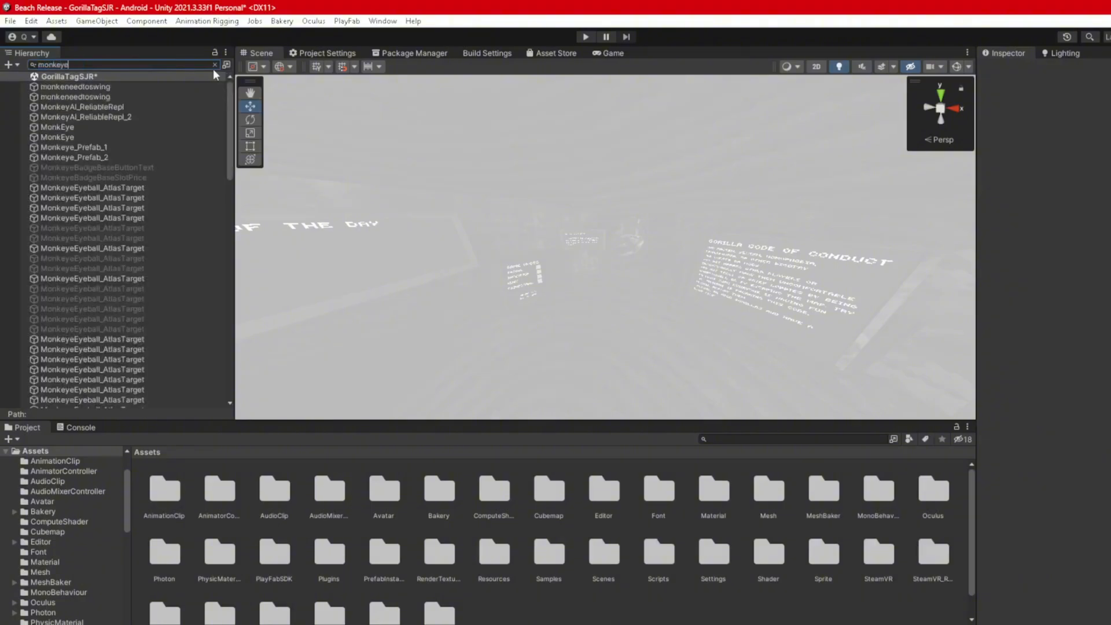
{"action": "left_click", "coordinate": [85, 107]}
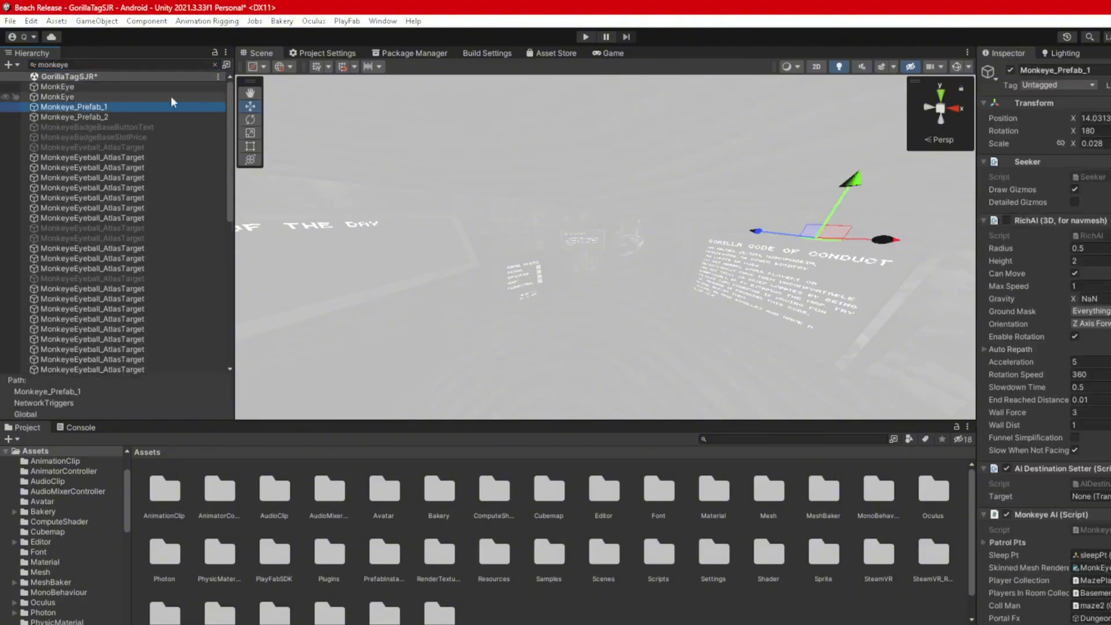
{"action": "left_click", "coordinate": [214, 65]}
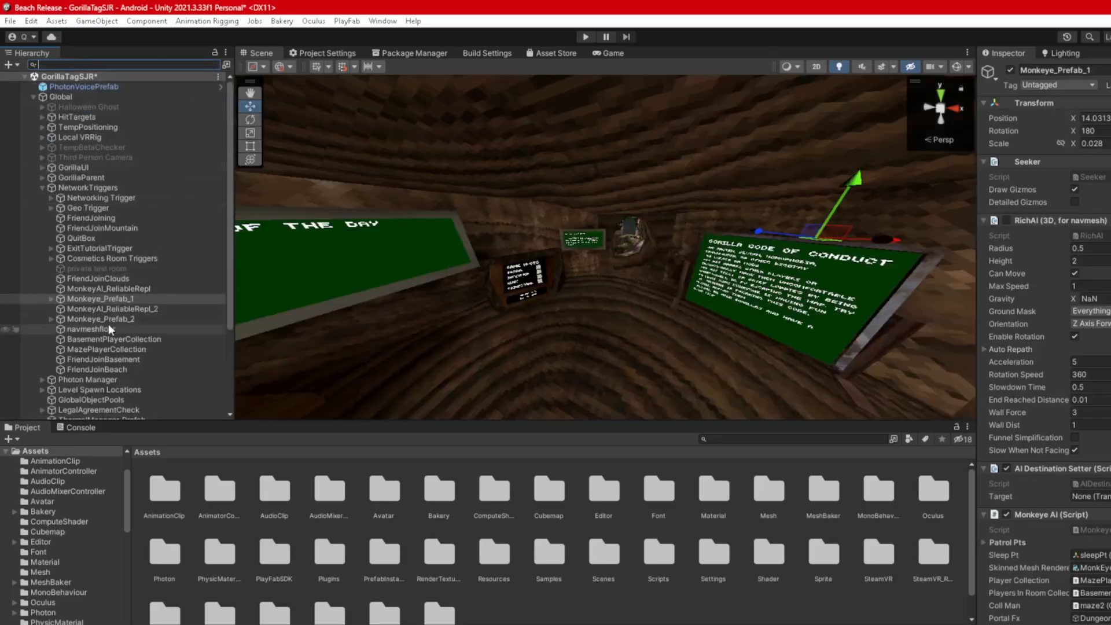
{"action": "left_click", "coordinate": [116, 288]}
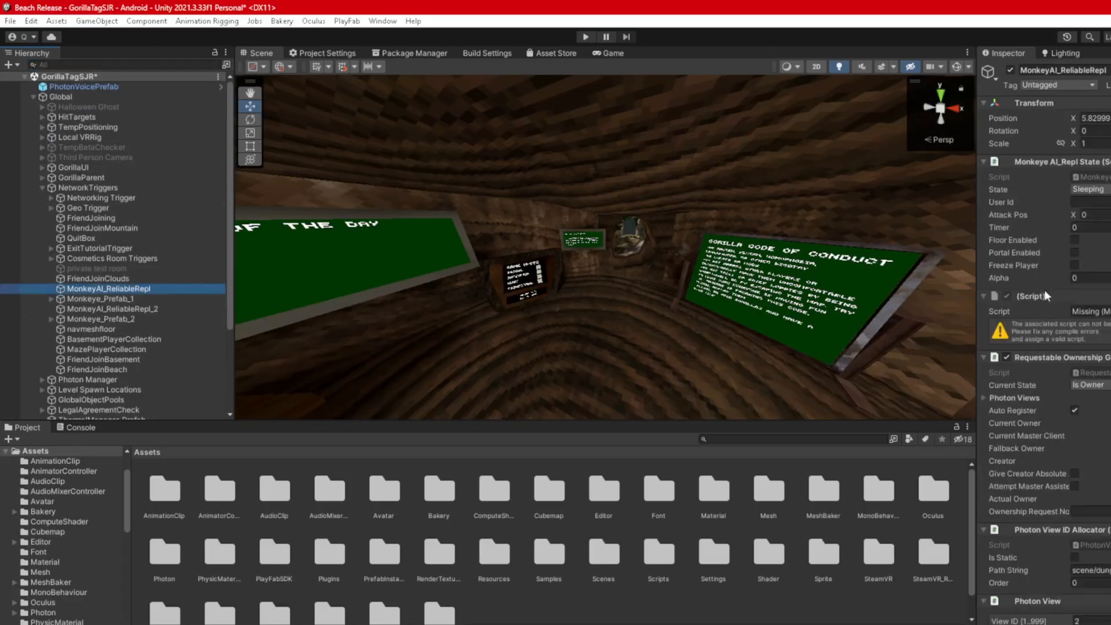
{"action": "left_click", "coordinate": [1106, 312]}
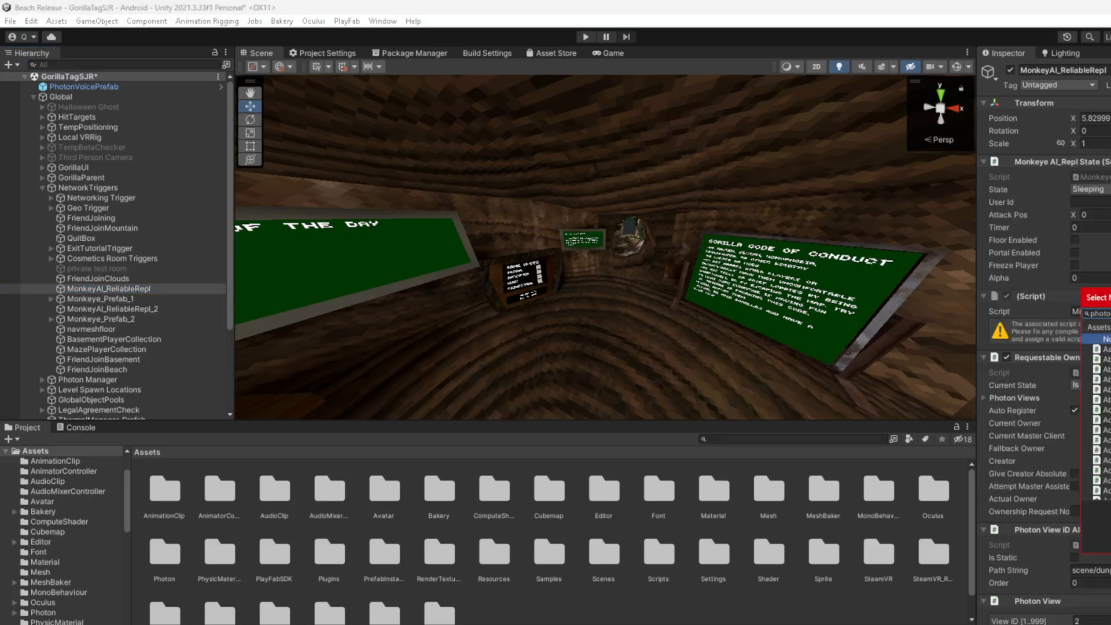
{"action": "double_click", "coordinate": [1106, 460]}
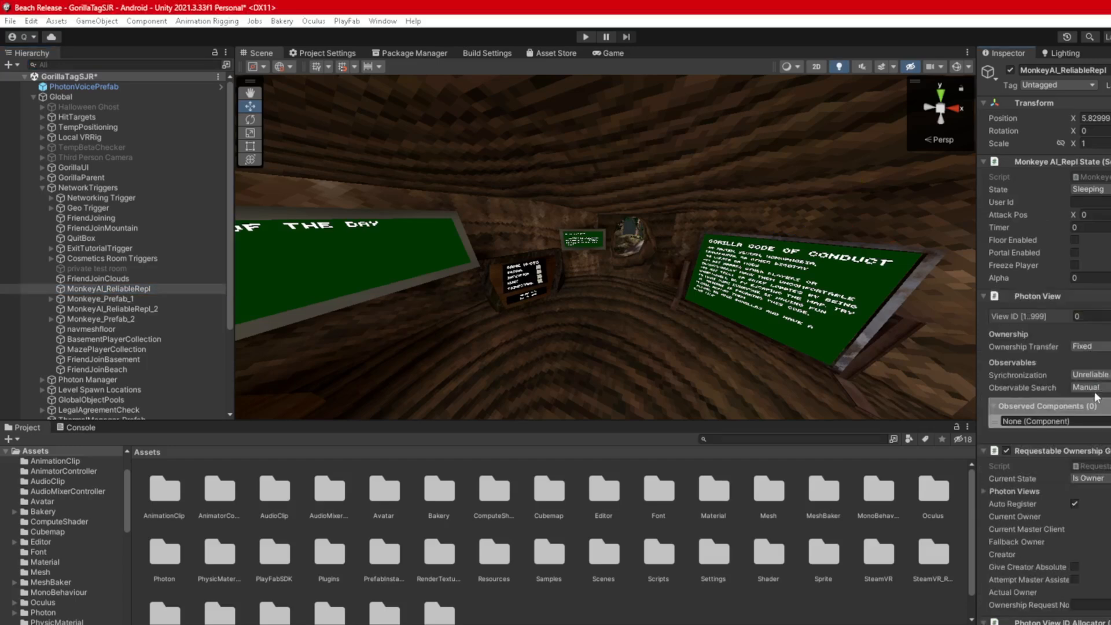
- Set MonkeyAI_ReliableRepl's new Photon View to Auto Find All observable search and Reliable Delta Compressed synchronization
{"action": "left_click", "coordinate": [1096, 389]}
{"action": "left_click", "coordinate": [1096, 429]}
{"action": "left_click", "coordinate": [1096, 375]}
{"action": "left_click", "coordinate": [1096, 403]}
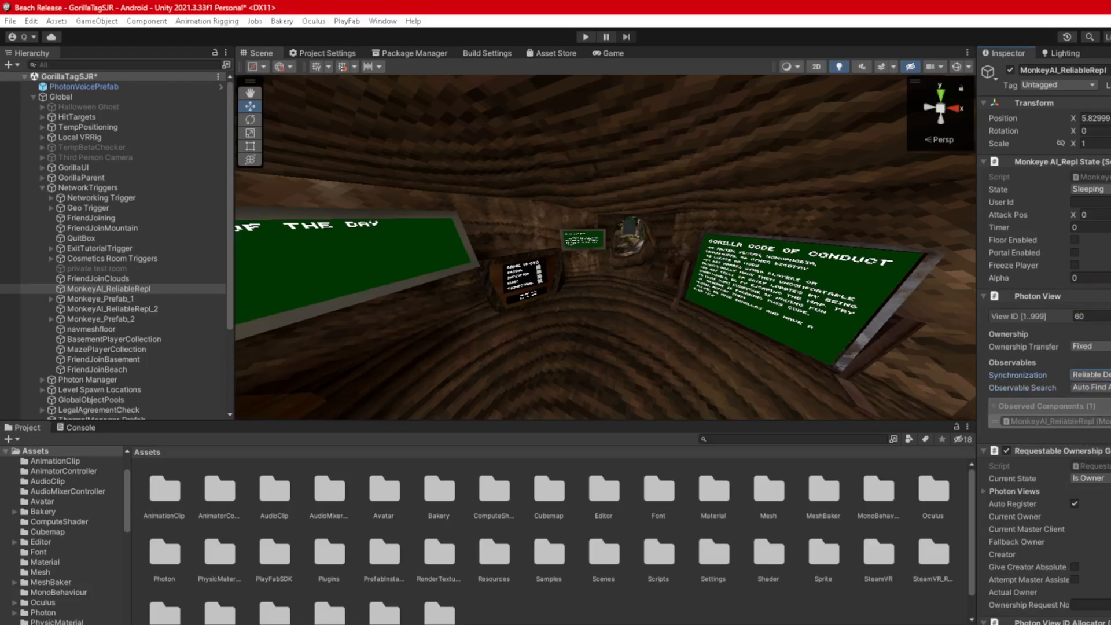
- Remove the old duplicate Photon View at the end of MonkeyAI_ReliableRepl's components, and select Monkeye_Prefab_1
{"action": "scroll", "coordinate": [1057, 455], "scroll_direction": "down", "scroll_amount": 5}
{"action": "right_click", "coordinate": [1051, 524]}
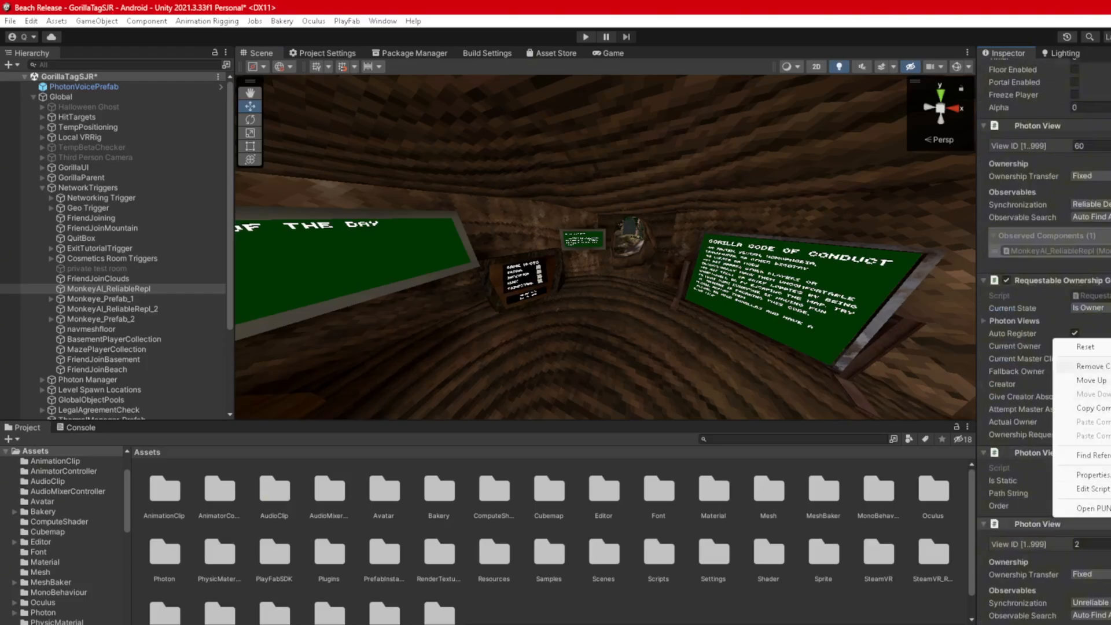
{"action": "left_click", "coordinate": [1071, 366]}
{"action": "left_click", "coordinate": [130, 299]}
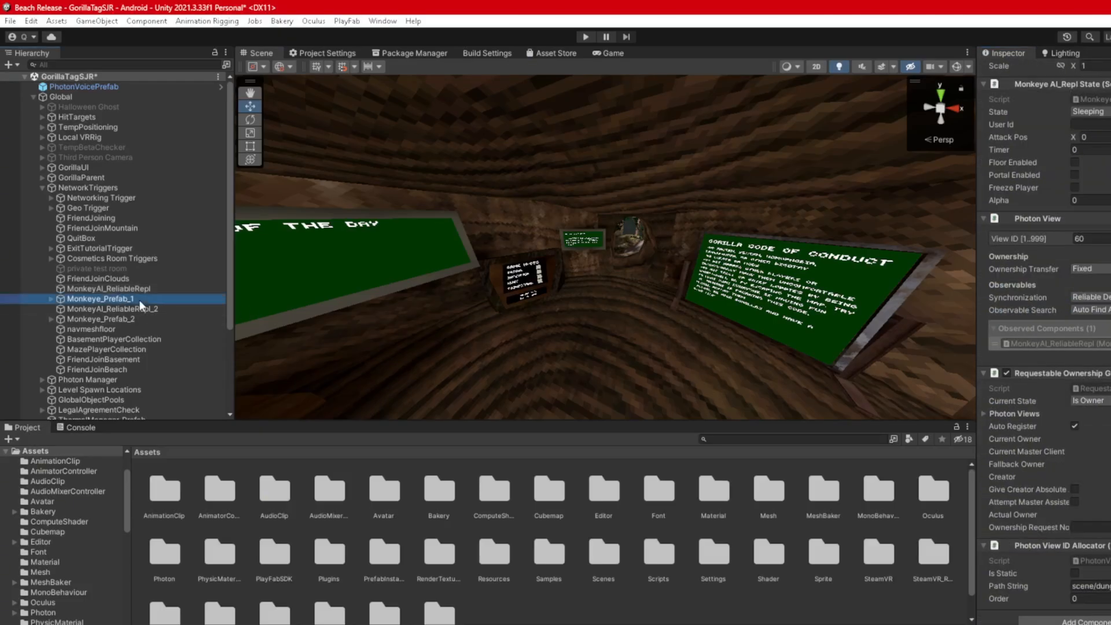
- Collapse Monkeye_Prefab_1's leading components and replace its first missing script with the Photon View script
{"action": "left_click", "coordinate": [1036, 84]}
{"action": "left_click", "coordinate": [1039, 98]}
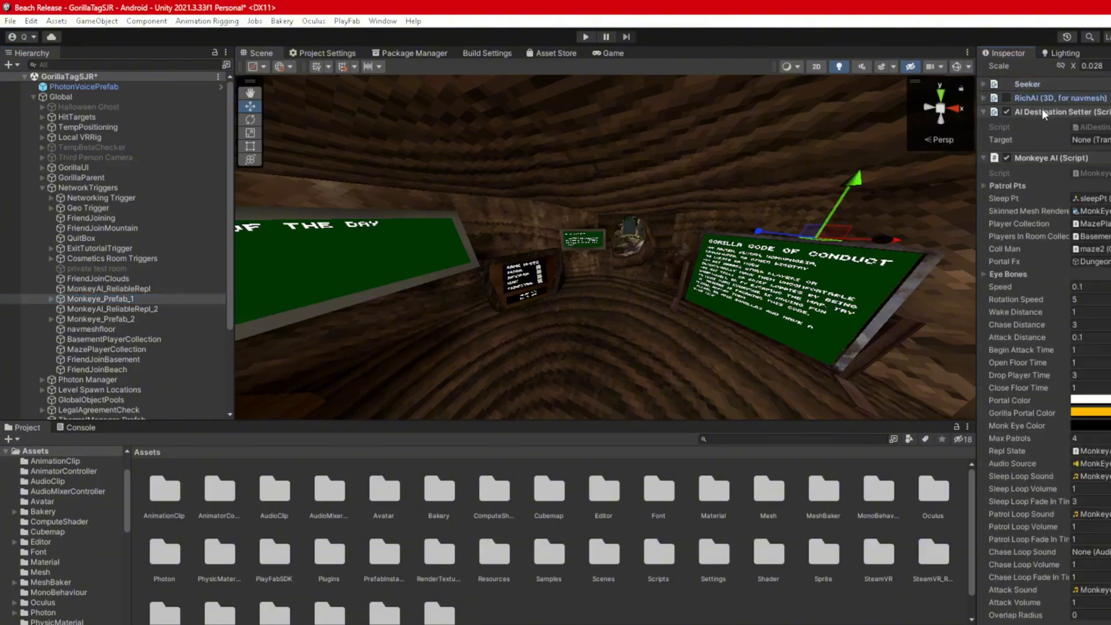
{"action": "left_click", "coordinate": [1042, 112]}
{"action": "left_click", "coordinate": [1044, 126]}
{"action": "left_click", "coordinate": [1045, 139]}
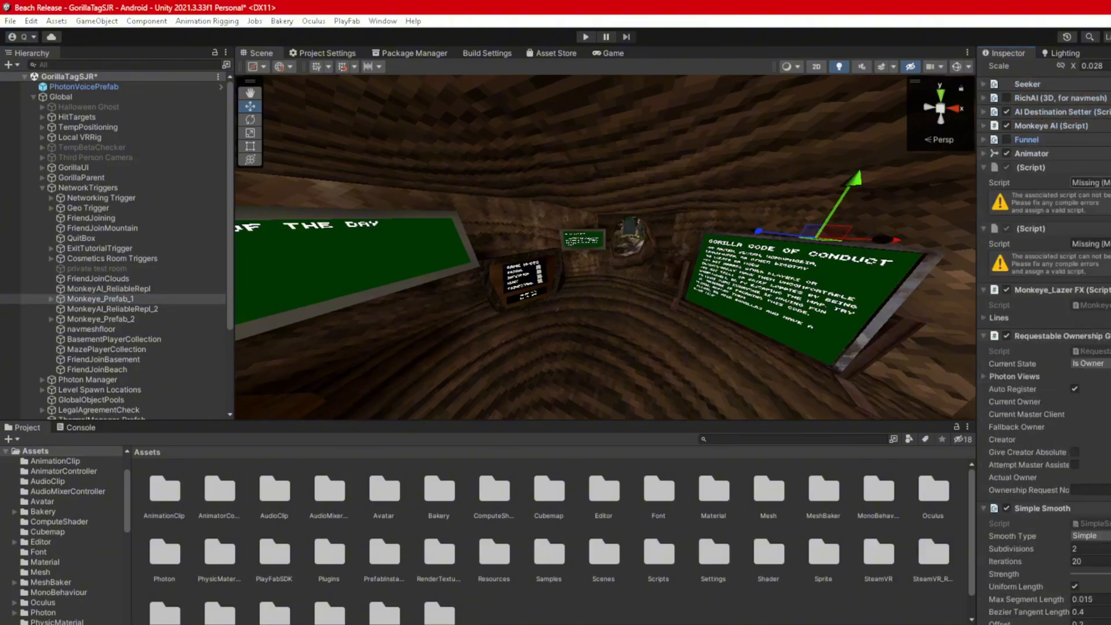
{"action": "left_click", "coordinate": [1107, 183]}
{"action": "double_click", "coordinate": [1097, 334]}
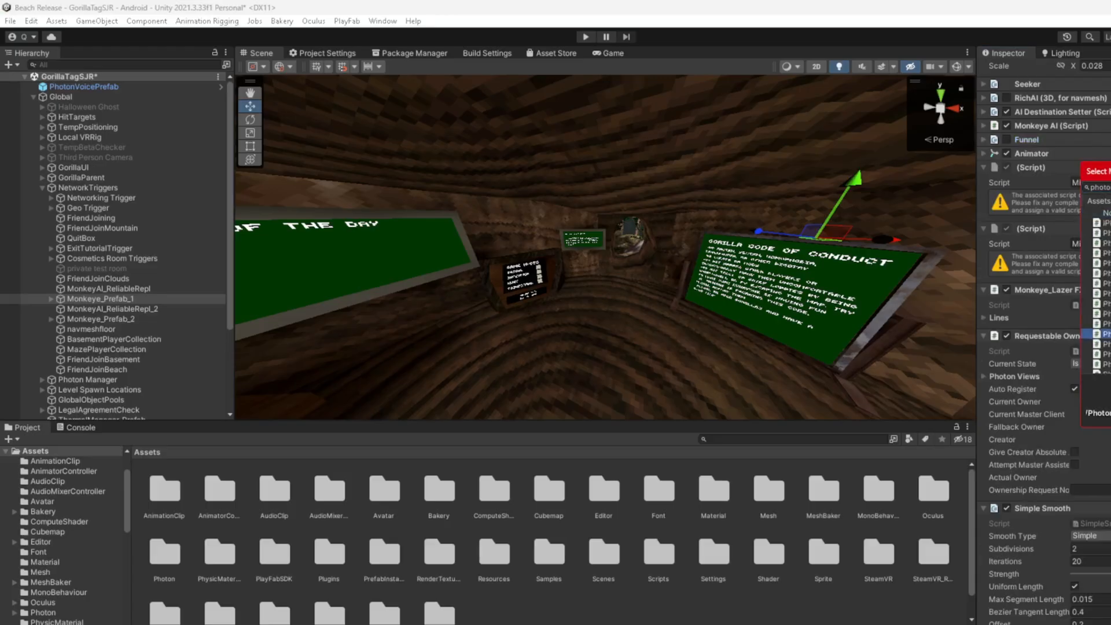
- Set Monkeye_Prefab_1's new Photon View to Auto Find All observable search and Reliable Delta Compressed synchronization
{"action": "left_click", "coordinate": [1089, 258]}
{"action": "left_click", "coordinate": [1102, 300]}
{"action": "left_click", "coordinate": [1091, 246]}
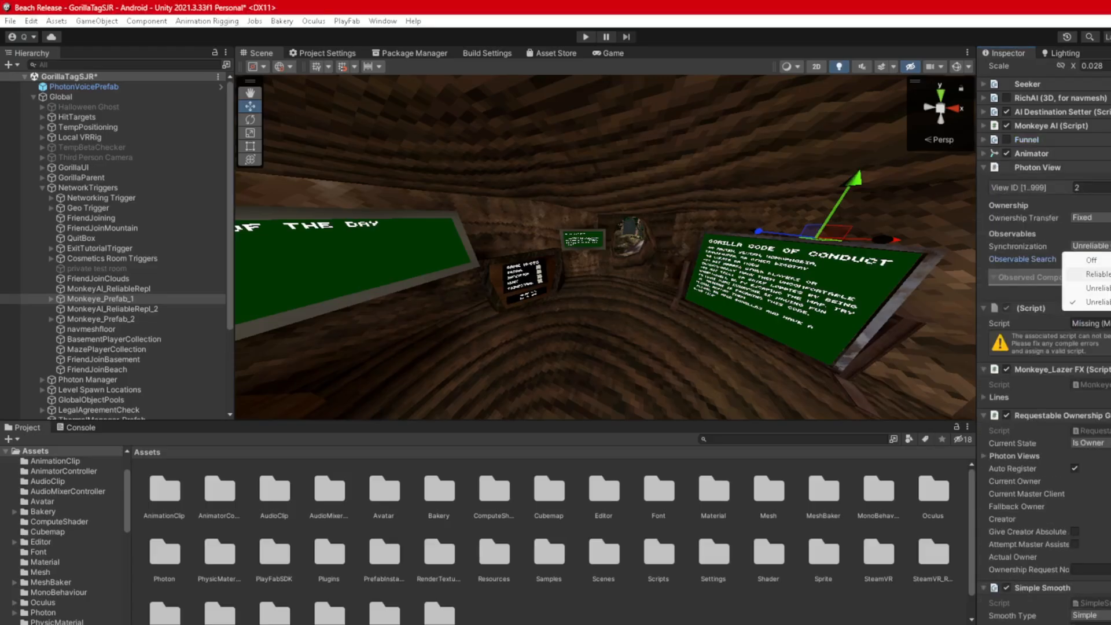
{"action": "left_click", "coordinate": [1100, 273]}
- Replace Monkeye_Prefab_1's remaining missing script with the Photon Transform View script and collapse that component
{"action": "left_click", "coordinate": [1107, 323]}
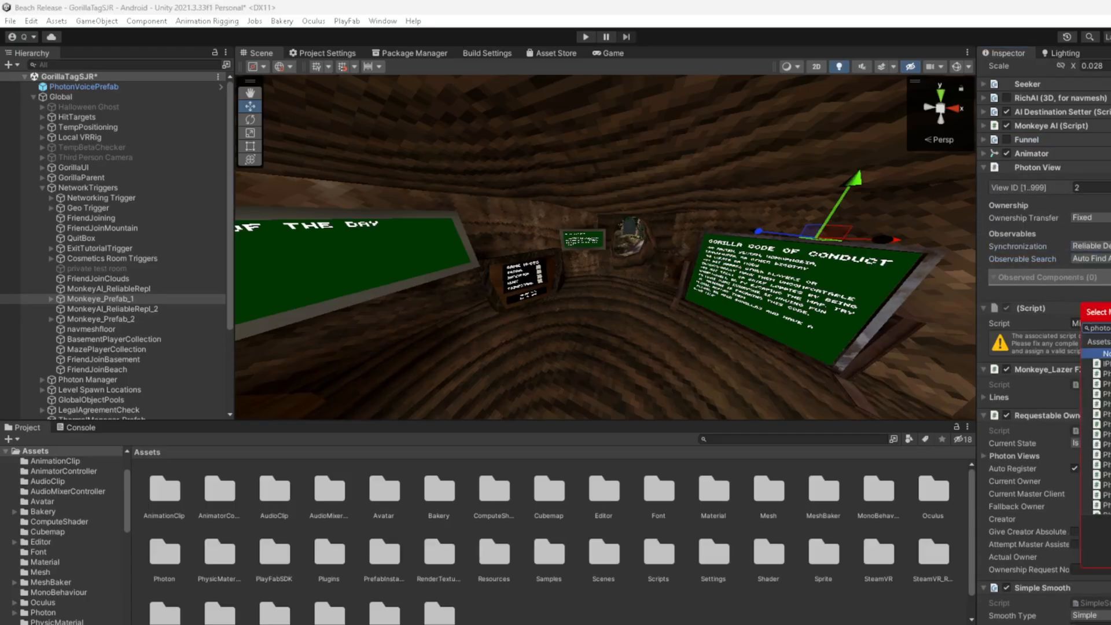
{"action": "double_click", "coordinate": [1104, 434]}
{"action": "left_click", "coordinate": [1075, 321]}
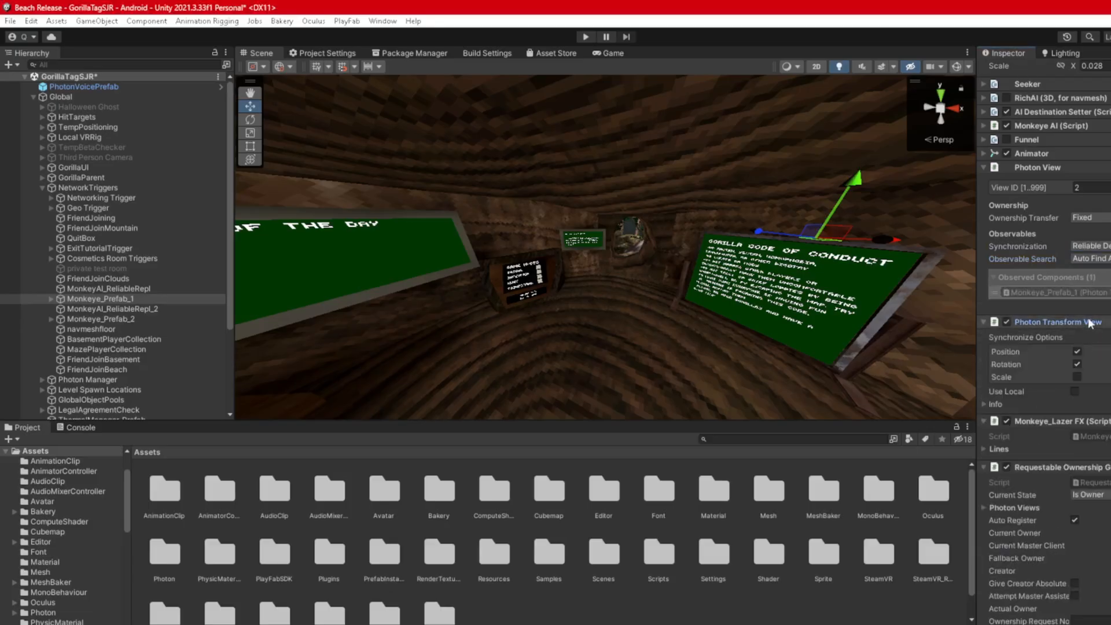
{"action": "left_click", "coordinate": [1076, 322]}
- Collapse Monkeye_Prefab_1's remaining components and remove the old duplicate Photon View at the end of its component list
{"action": "left_click", "coordinate": [1063, 167]}
{"action": "left_click", "coordinate": [1060, 197]}
{"action": "left_click", "coordinate": [1055, 212]}
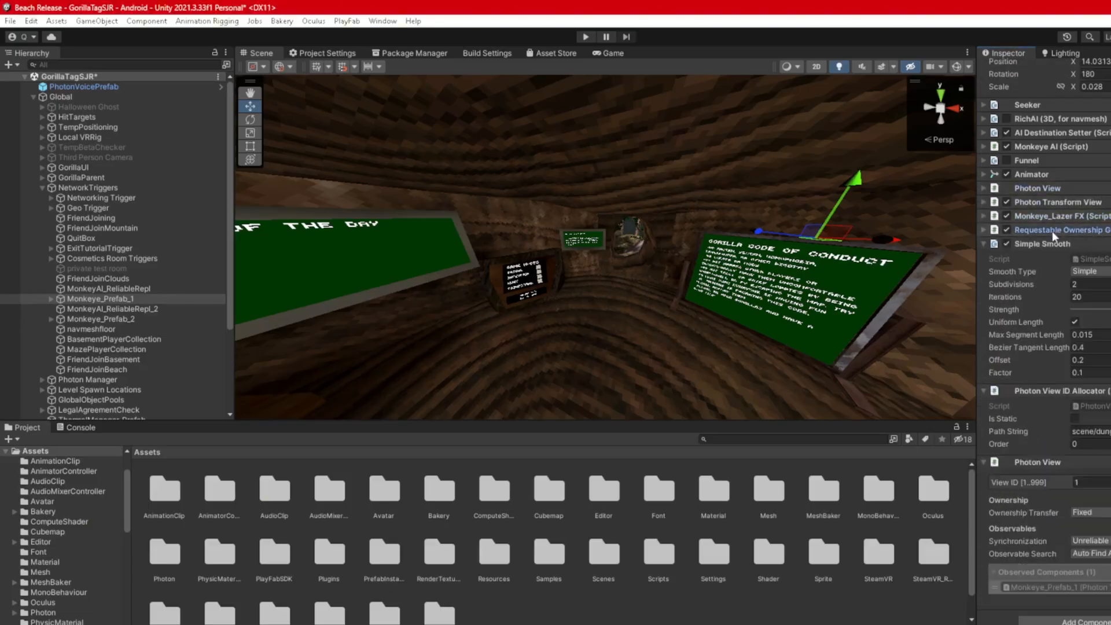
{"action": "left_click", "coordinate": [1051, 244]}
{"action": "left_click", "coordinate": [1042, 315]}
{"action": "right_click", "coordinate": [1049, 328]}
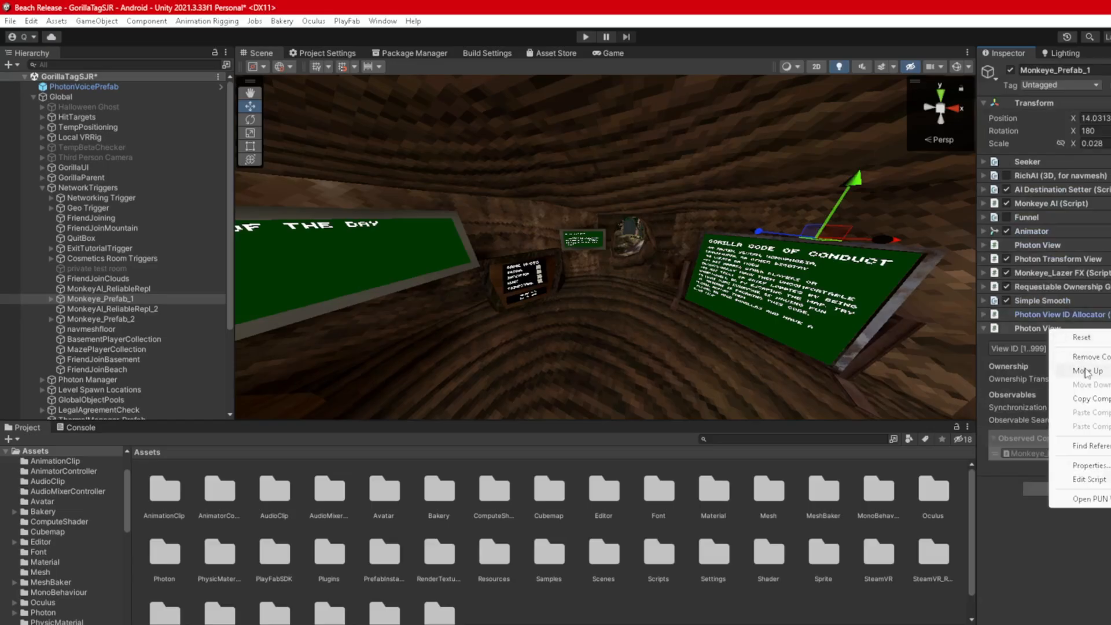
{"action": "left_click", "coordinate": [1048, 345]}
- Select MonkeyAI_ReliableRepl_2 under NetworkTriggers and replace its missing script with the Photon View script
{"action": "left_click", "coordinate": [132, 310]}
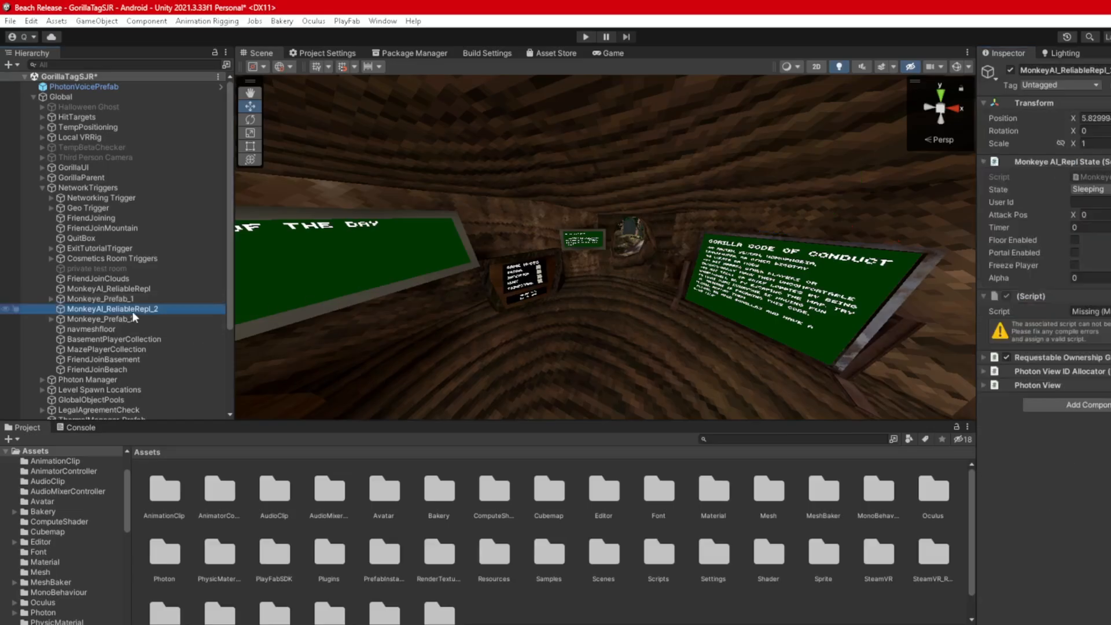
{"action": "left_click", "coordinate": [1110, 312]}
{"action": "type", "text": "photo"}
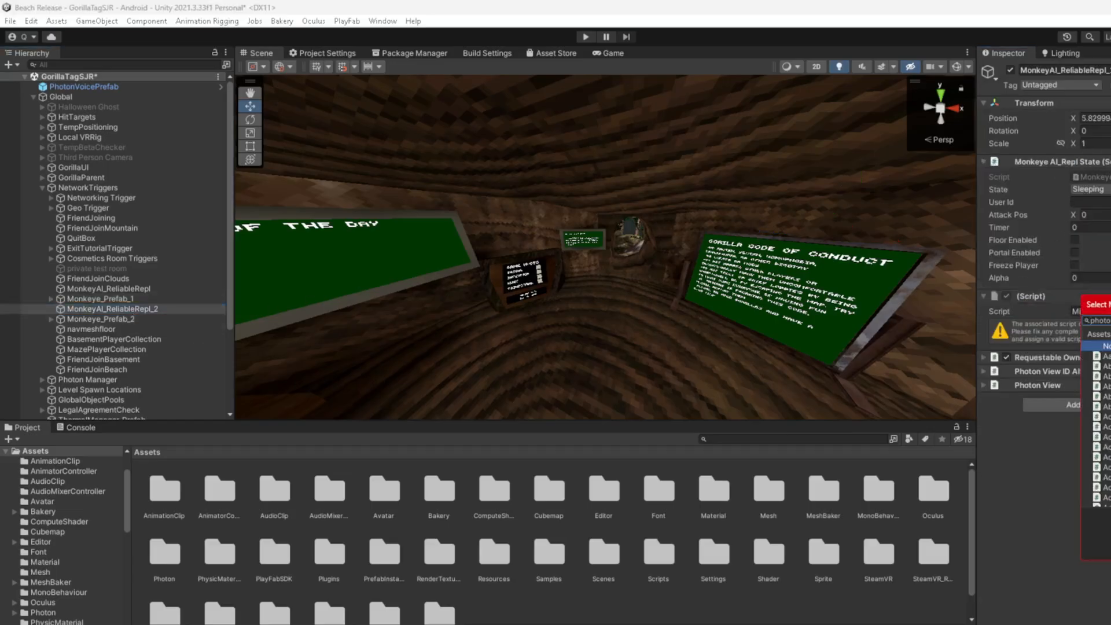
{"action": "double_click", "coordinate": [1092, 370]}
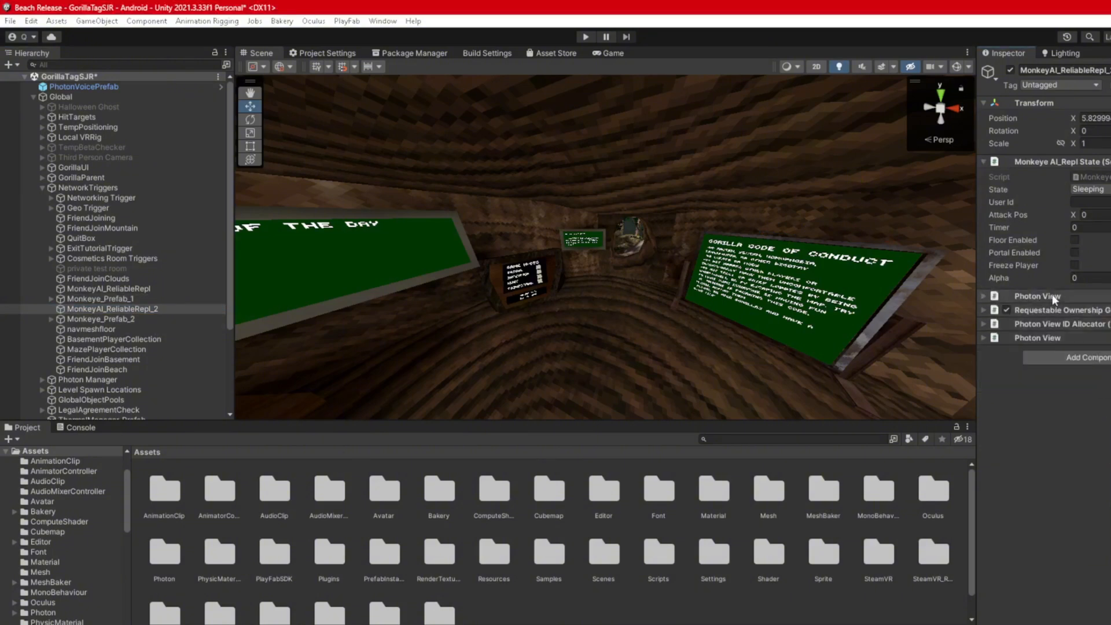
- Set MonkeyAI_ReliableRepl_2's new Photon View to Auto Find All observable search and Reliable Delta Compressed synchronization
{"action": "left_click", "coordinate": [1052, 294]}
{"action": "left_click", "coordinate": [1078, 386]}
{"action": "left_click", "coordinate": [1091, 410]}
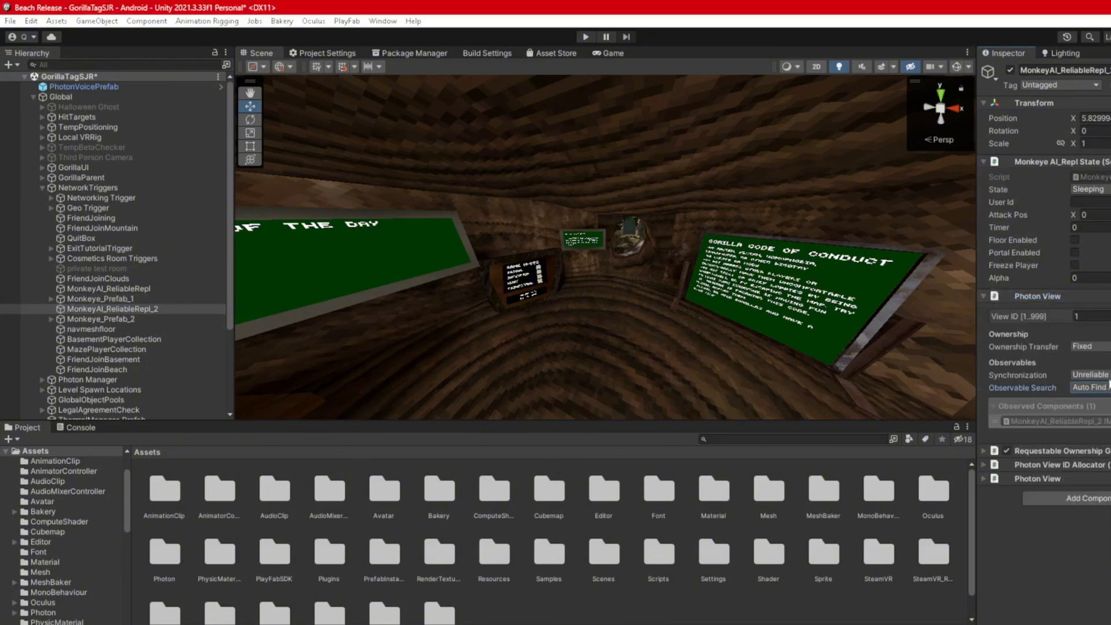
{"action": "left_click", "coordinate": [1092, 375]}
{"action": "left_click", "coordinate": [1100, 357]}
- Collapse MonkeyAI_ReliableRepl_2's new Photon View and remove the old duplicate Photon View at the end of its components
{"action": "left_click", "coordinate": [1053, 296]}
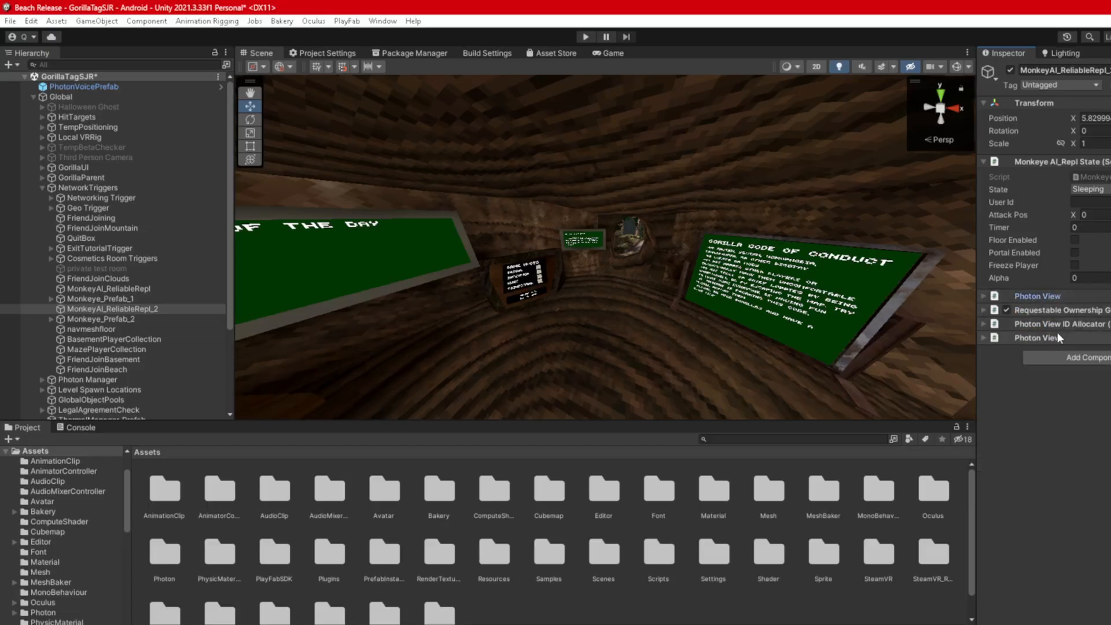
{"action": "right_click", "coordinate": [1058, 337]}
{"action": "left_click", "coordinate": [1091, 363]}
- Select Monkeye_Prefab_2 under NetworkTriggers and replace its first missing script with the Photon View script
{"action": "left_click", "coordinate": [102, 320]}
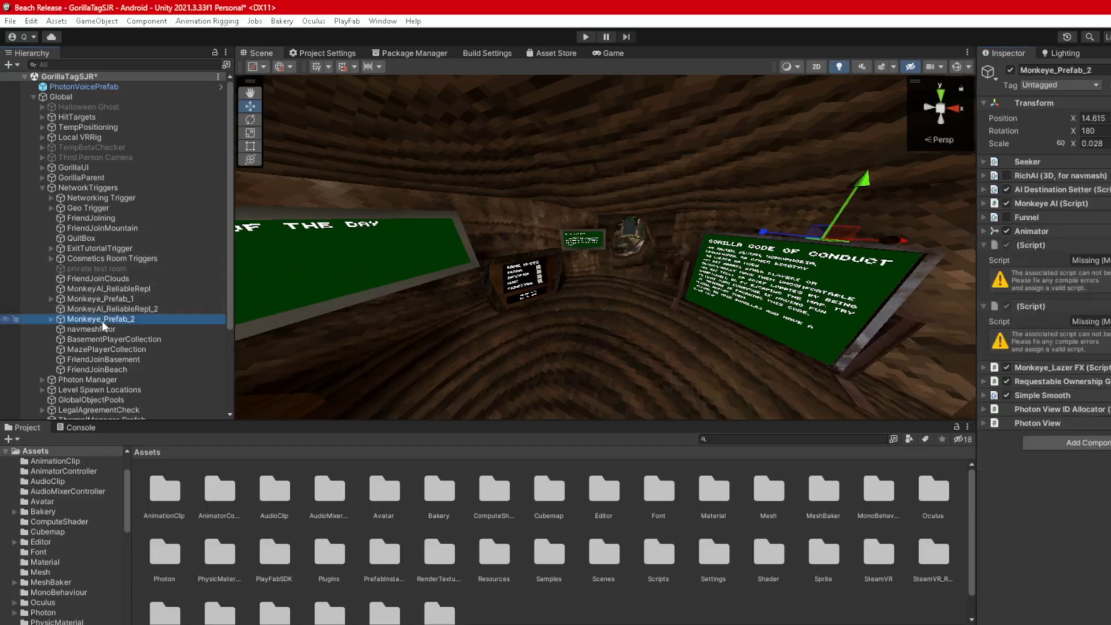
{"action": "left_click", "coordinate": [1110, 260]}
{"action": "type", "text": "photo"}
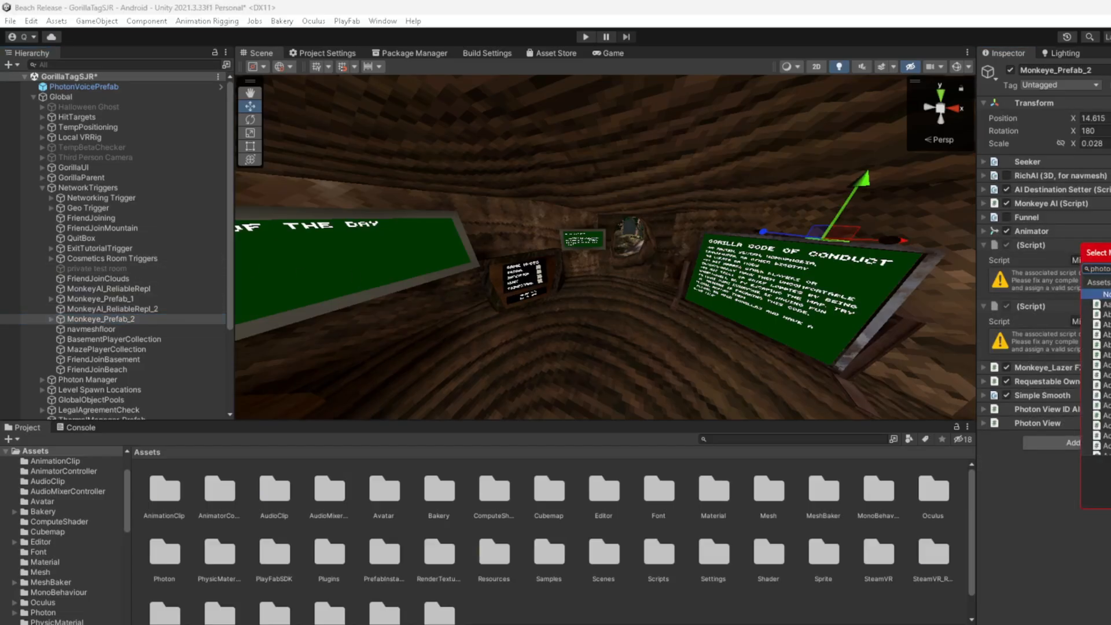
{"action": "double_click", "coordinate": [1109, 415]}
- Set Monkeye_Prefab_2's new Photon View to Auto Find All observable search and Reliable Delta Compressed synchronization
{"action": "left_click", "coordinate": [1058, 245]}
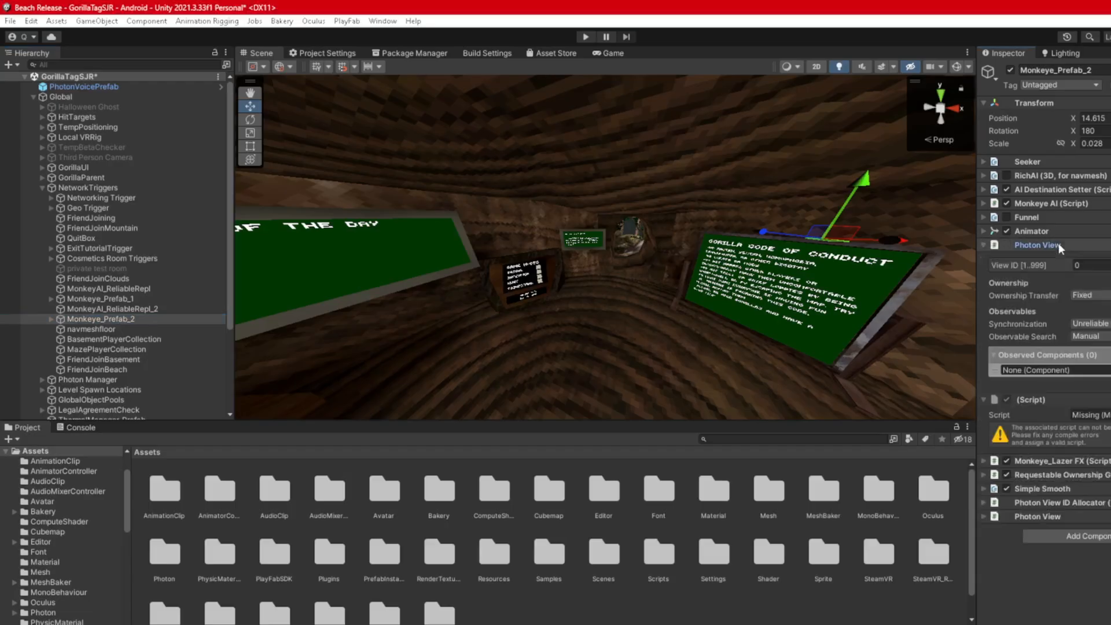
{"action": "left_click", "coordinate": [1098, 337]}
{"action": "left_click", "coordinate": [1100, 377]}
{"action": "left_click", "coordinate": [1108, 325]}
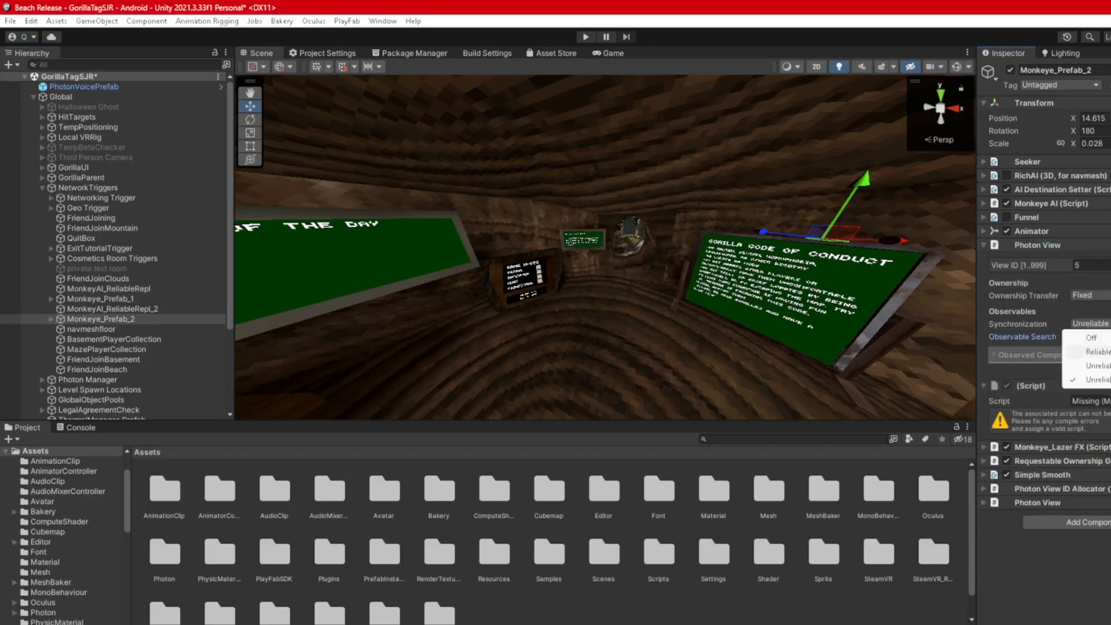
{"action": "left_click", "coordinate": [1103, 352]}
- Replace Monkeye_Prefab_2's remaining missing script with Photon Transform View and remove the old duplicate Photon View at the end of its components
{"action": "left_click", "coordinate": [1109, 401]}
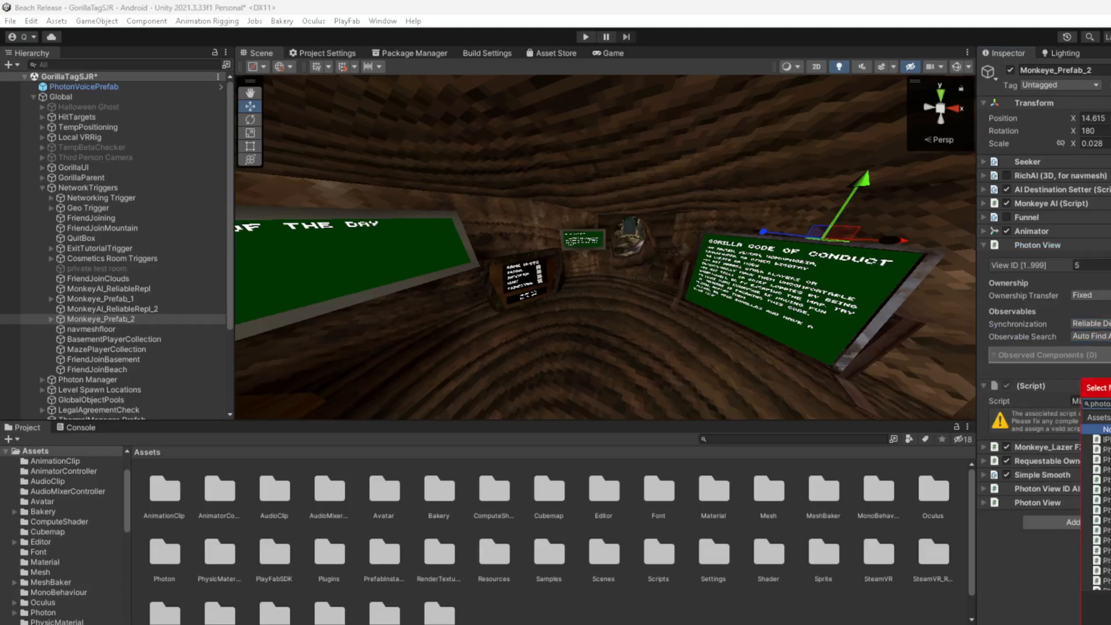
{"action": "double_click", "coordinate": [1108, 551]}
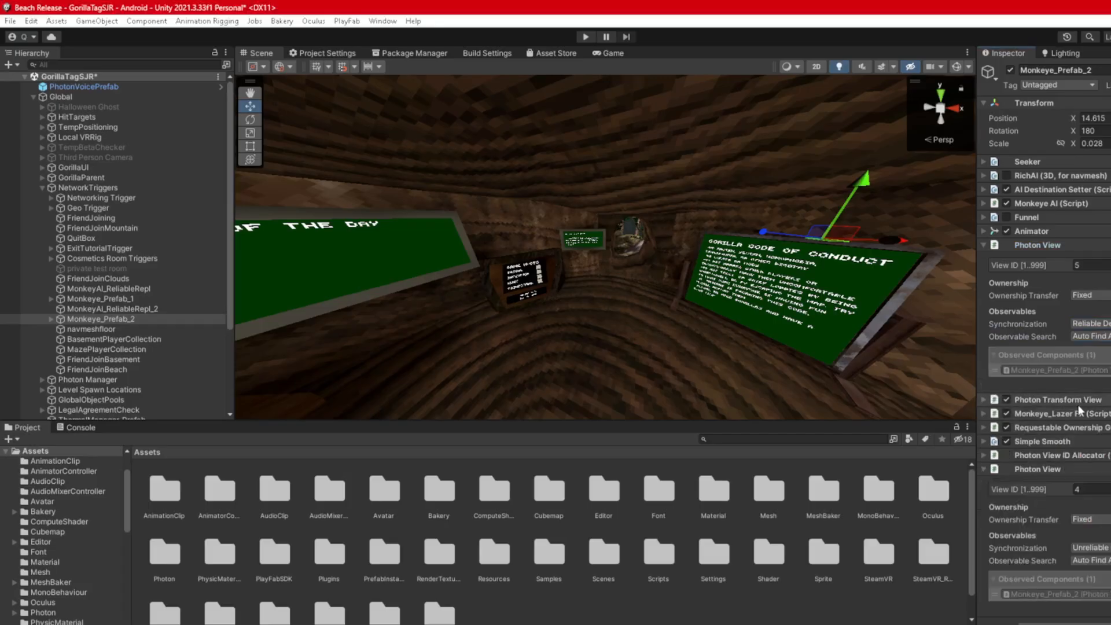
{"action": "left_click", "coordinate": [1058, 251]}
{"action": "right_click", "coordinate": [1036, 328]}
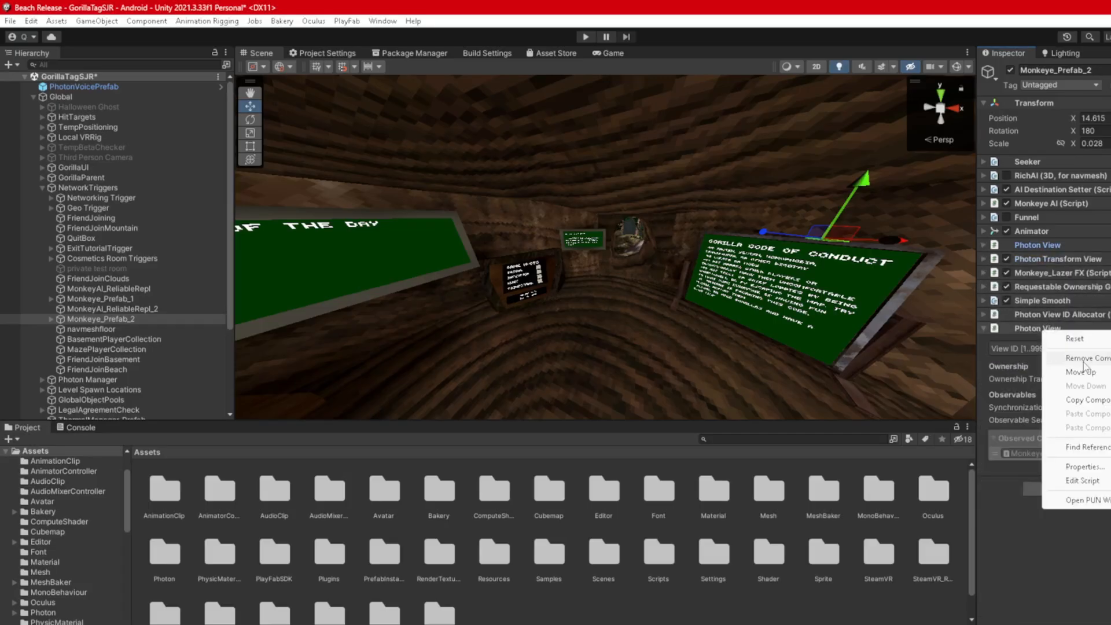
{"action": "left_click", "coordinate": [1060, 359]}
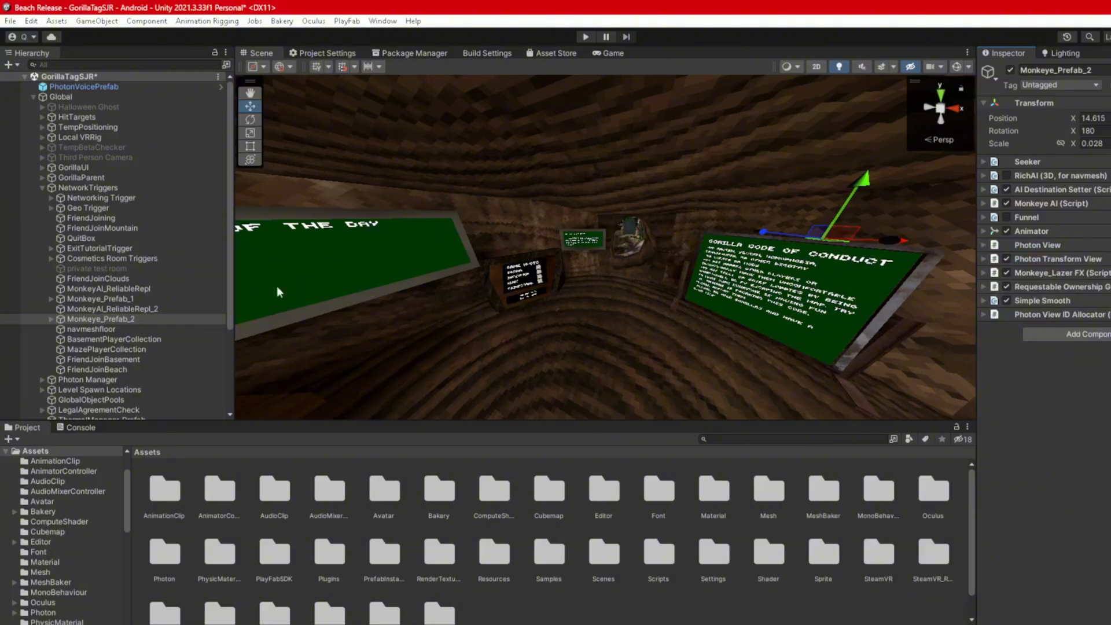
- Collapse the NetworkTriggers and Global groups in the scene hierarchy and clear the object selection
{"action": "left_click", "coordinate": [43, 188]}
{"action": "left_click", "coordinate": [33, 98]}
{"action": "left_click", "coordinate": [96, 262]}
{"action": "right_click_drag", "start_coordinate": [434, 241], "coordinate": [478, 236]}
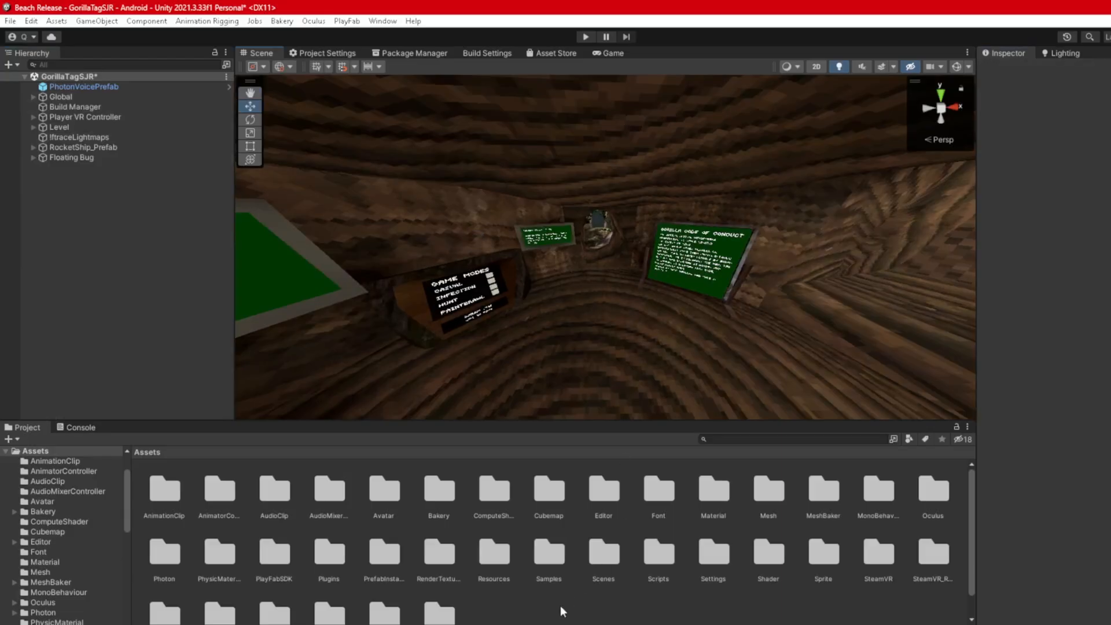
- Switch to File Explorer and open the WASD Stuff folder inside Gorilla Tag Copies\Project Making
{"action": "left_click", "coordinate": [561, 624]}
{"action": "left_click", "coordinate": [752, 163]}
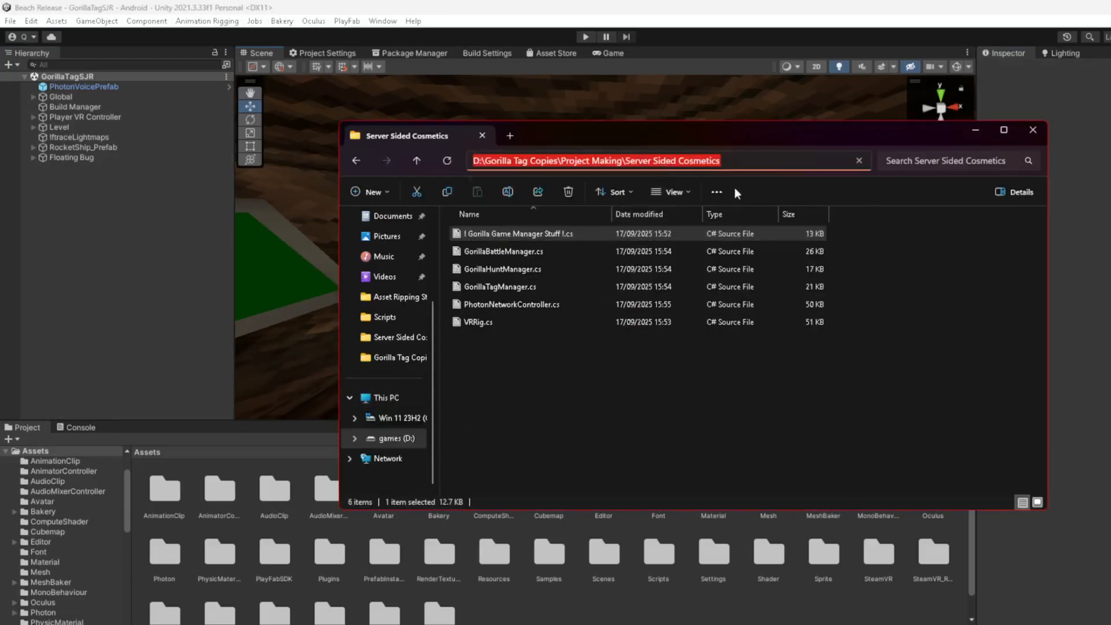
{"action": "left_click", "coordinate": [970, 438]}
{"action": "left_click", "coordinate": [659, 162]}
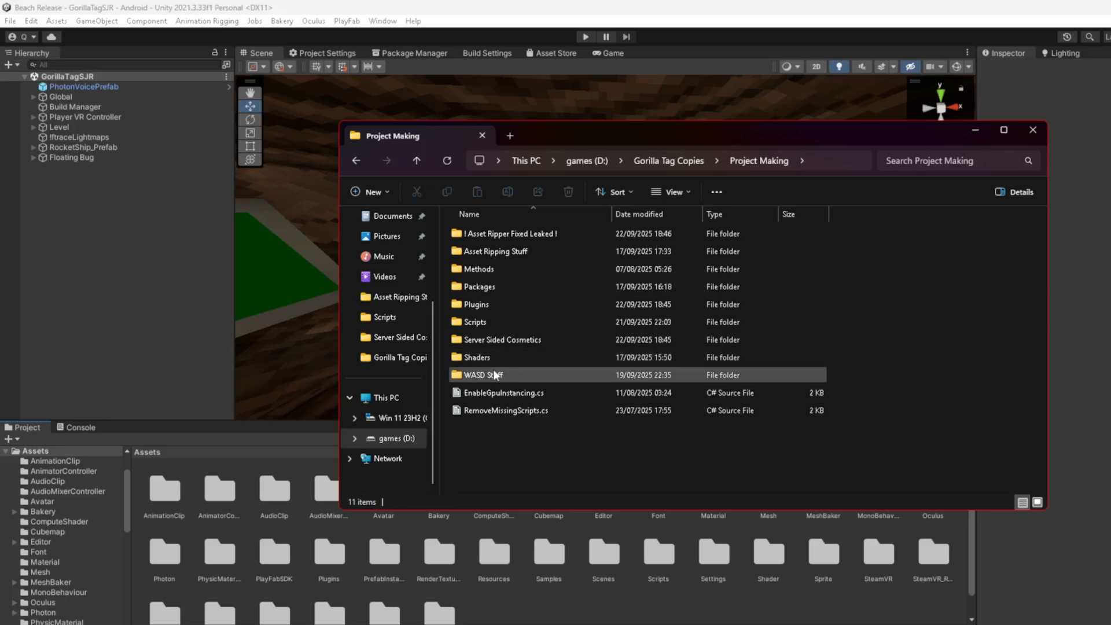
{"action": "double_click", "coordinate": [484, 375]}
- Import PcClicks.cs and WASDPlayer.cs from the WASD Stuff folder into the project's Assets folder, and minimize File Explorer
{"action": "left_click", "coordinate": [503, 270]}
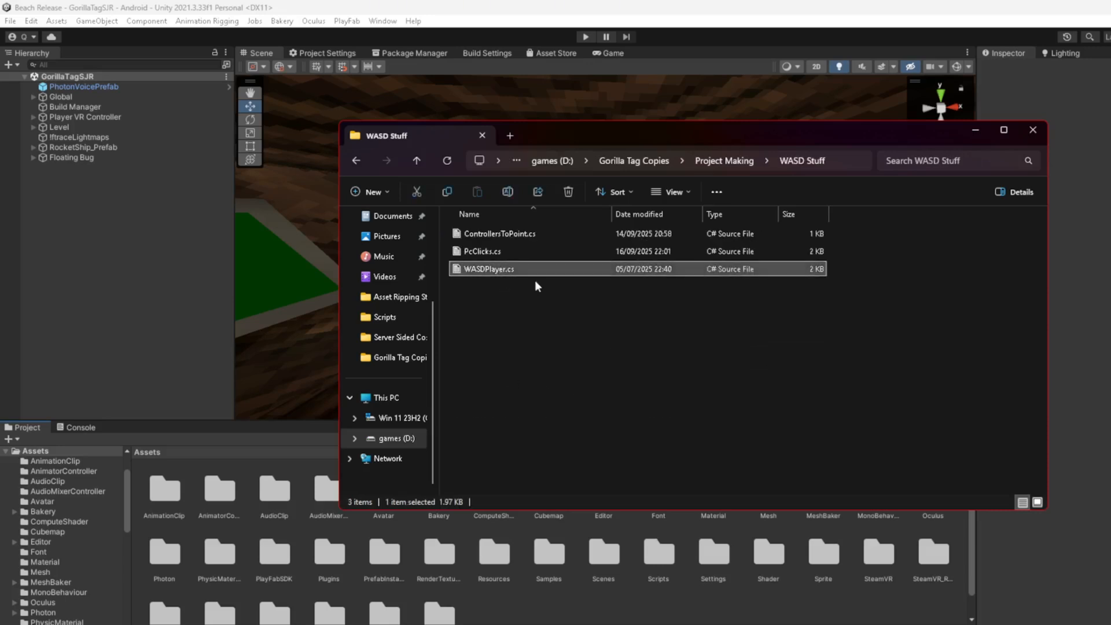
{"action": "left_click", "coordinate": [497, 253], "text": "ctrl"}
{"action": "left_click_drag", "start_coordinate": [498, 252], "coordinate": [747, 603]}
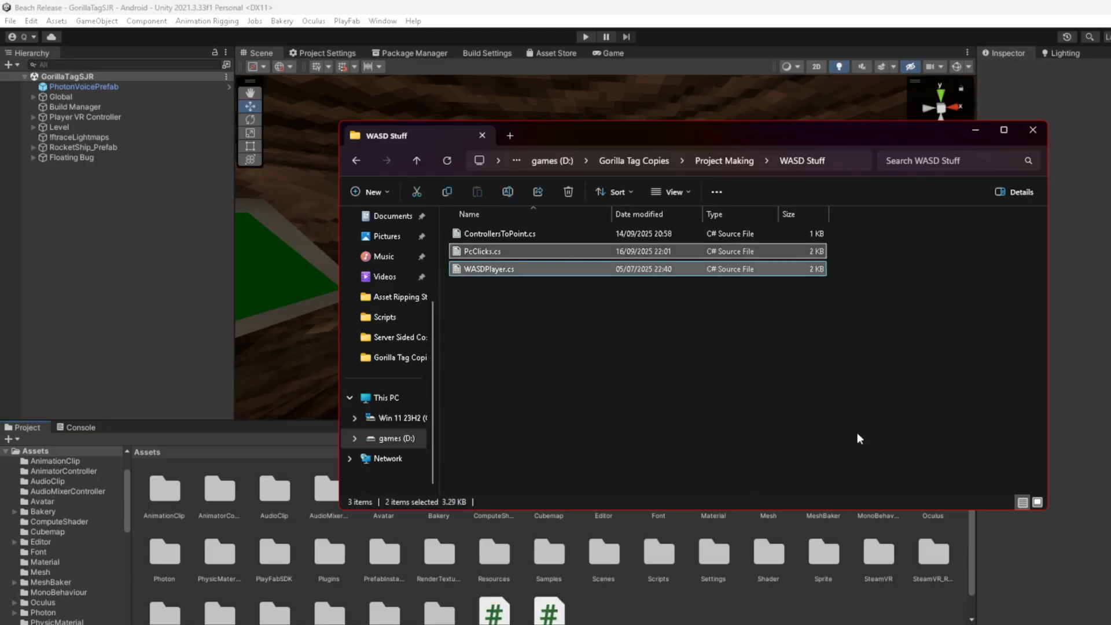
{"action": "left_click", "coordinate": [977, 137]}
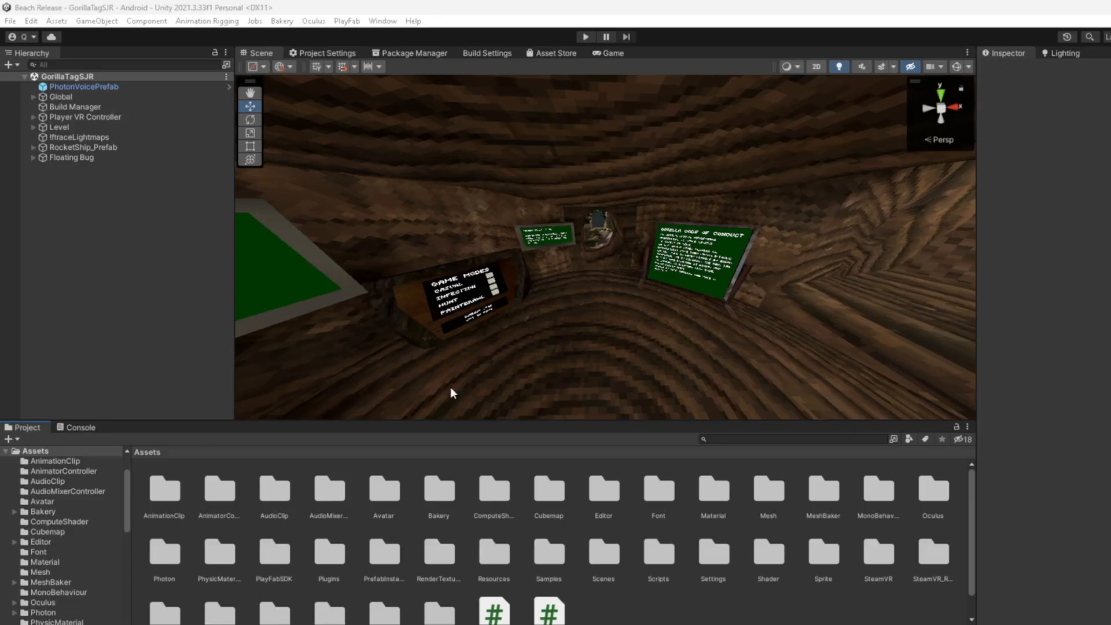
- Clear the console messages and return to the project's Assets view
{"action": "left_click", "coordinate": [60, 429]}
{"action": "left_click", "coordinate": [16, 438]}
{"action": "left_click", "coordinate": [27, 427]}
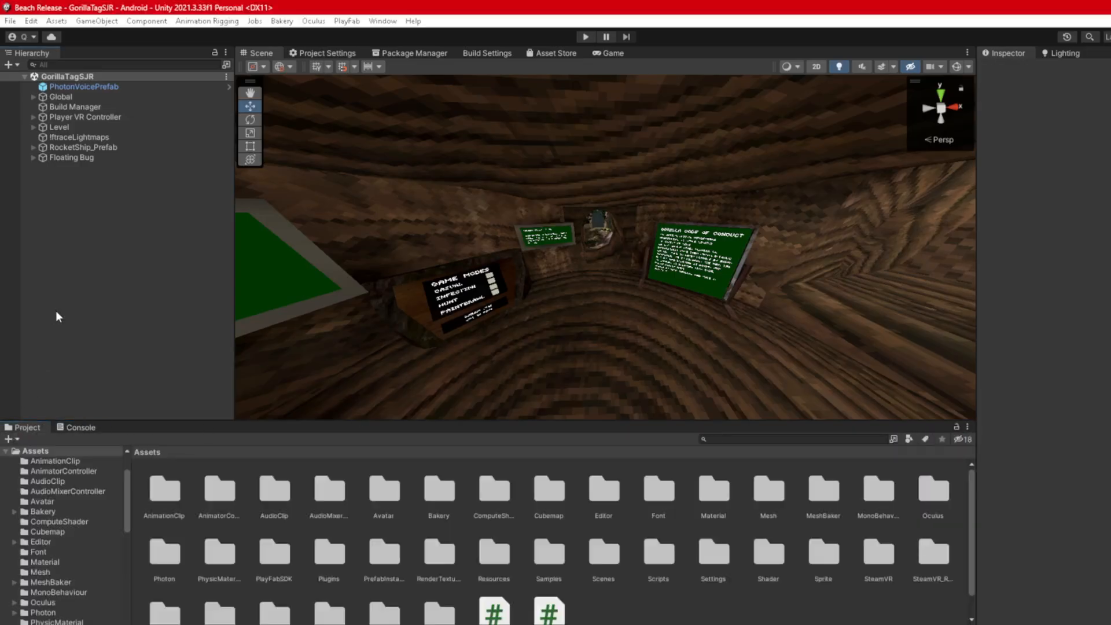
- Create an empty object named WASD at the scene root and attach the WASDPlayer script to it
{"action": "right_click", "coordinate": [56, 306]}
{"action": "left_click", "coordinate": [107, 480]}
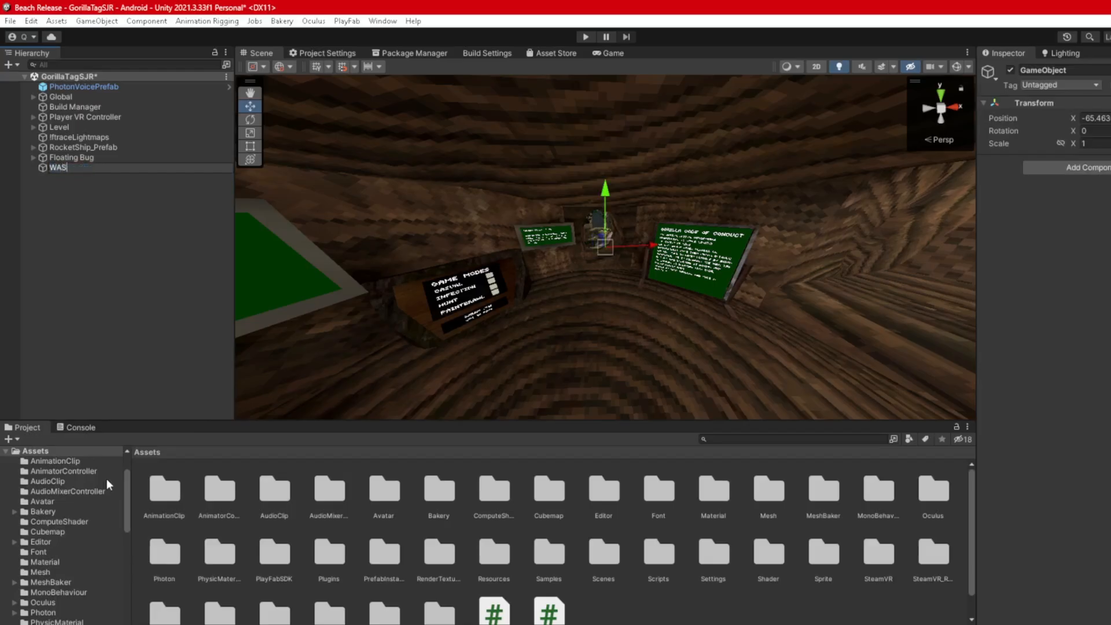
{"action": "key", "text": "Return"}
{"action": "scroll", "coordinate": [578, 572], "scroll_direction": "down", "scroll_amount": 1}
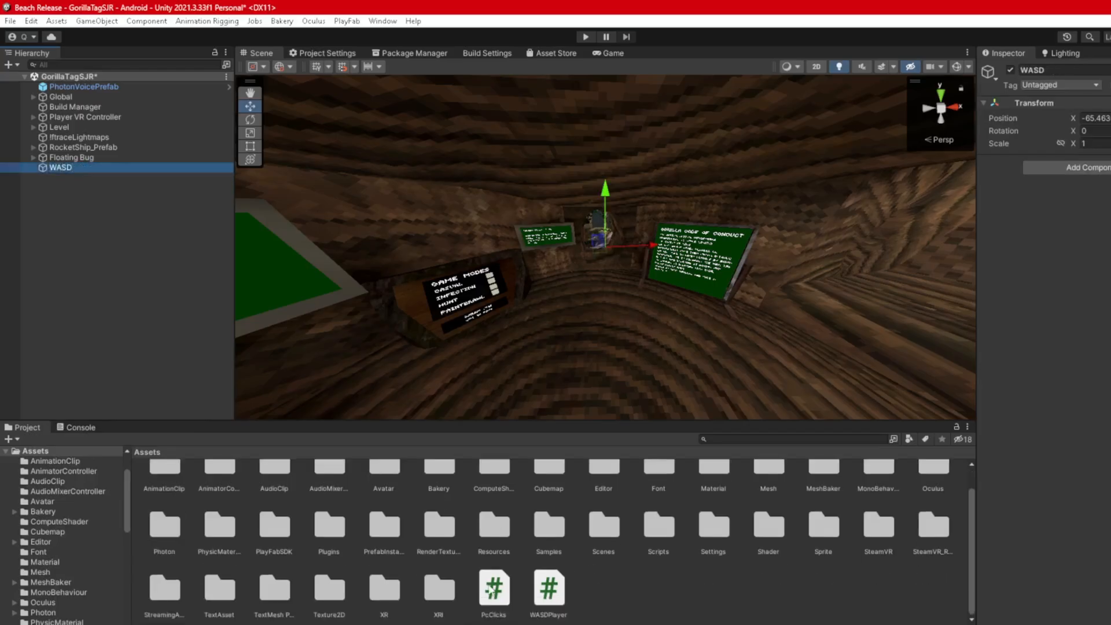
{"action": "left_click_drag", "start_coordinate": [549, 589], "coordinate": [1082, 412]}
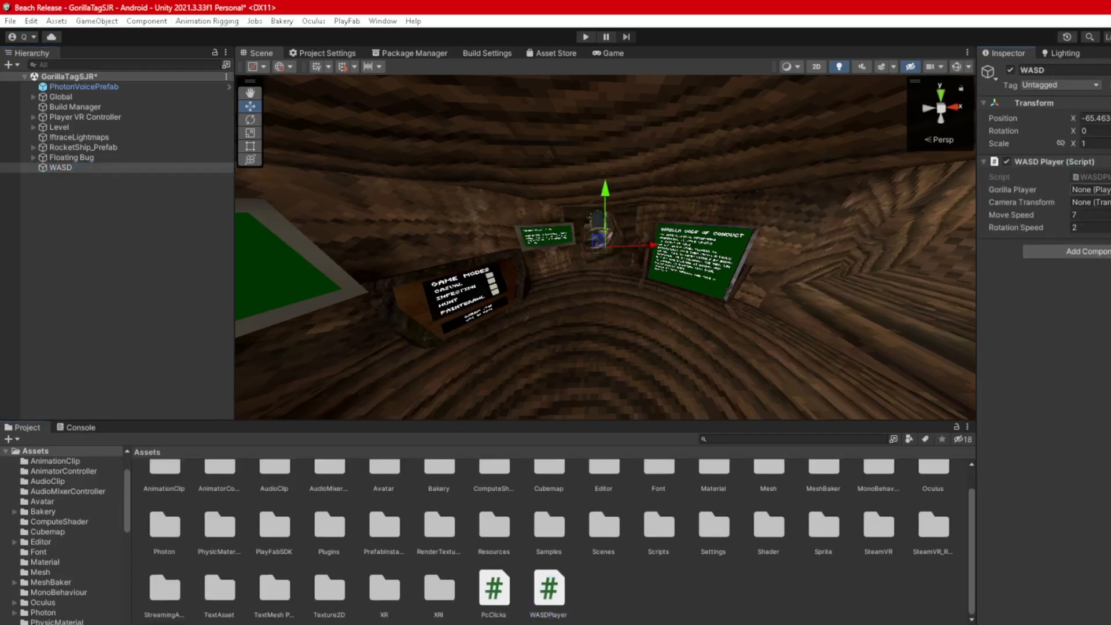
- Assign GorillaPlayer as the WASD Player script's Gorilla Player and Main Camera as its Camera Transform
{"action": "left_click", "coordinate": [1110, 190]}
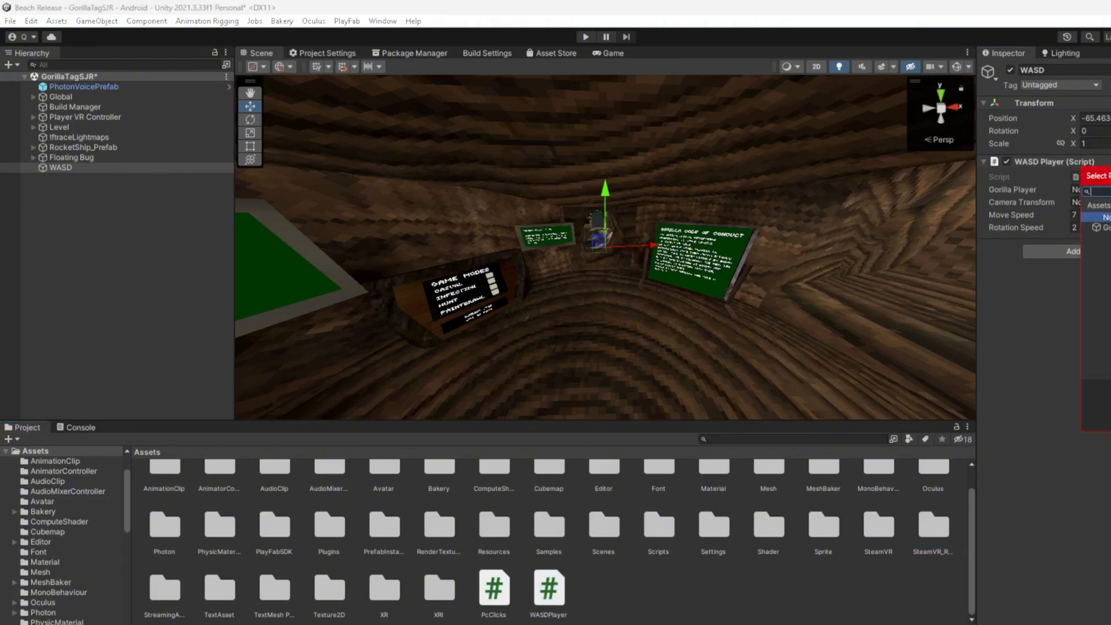
{"action": "double_click", "coordinate": [1106, 227]}
{"action": "left_click", "coordinate": [1110, 203]}
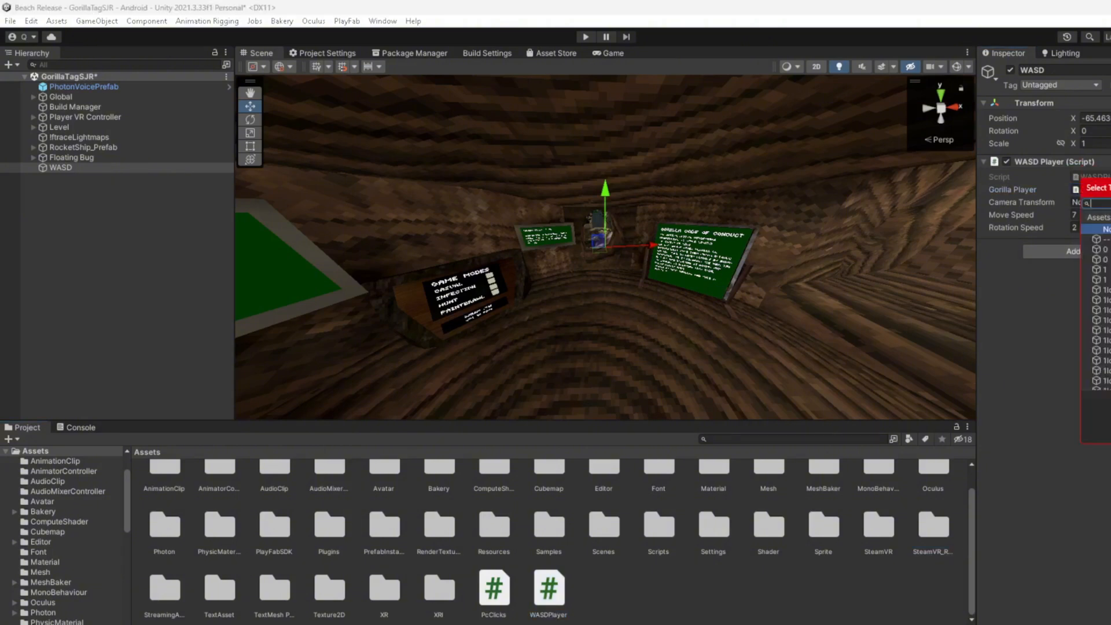
{"action": "type", "text": "main cam"}
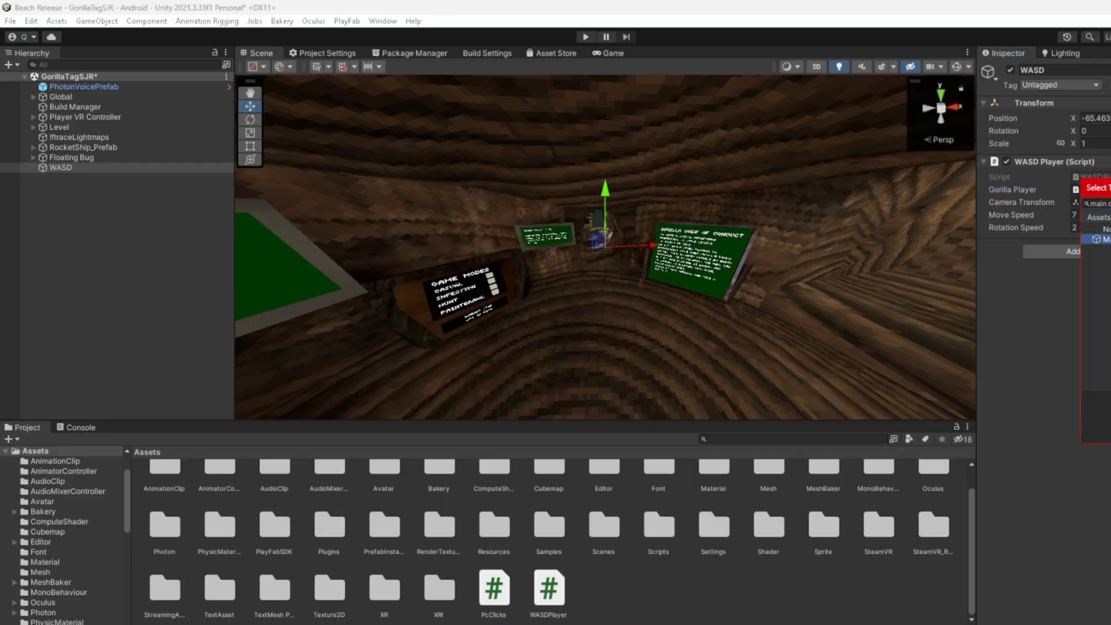
{"action": "double_click", "coordinate": [1100, 239]}
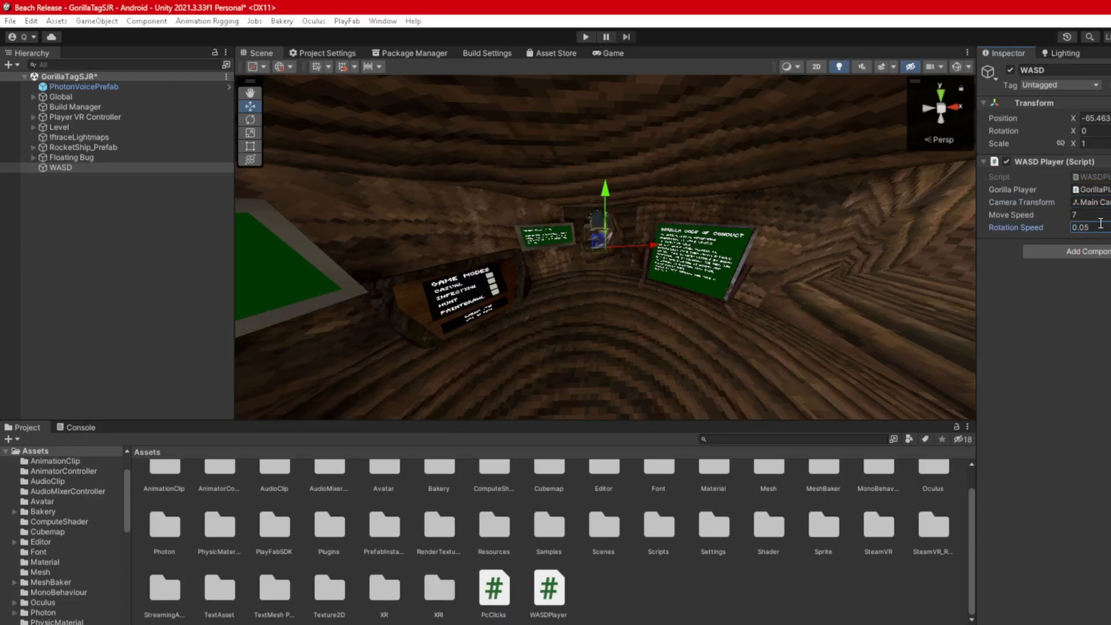
- Attach the PcClicks script to the WASD object with Main Camera as its Player Camera, and save the scene
{"action": "left_click_drag", "start_coordinate": [494, 588], "coordinate": [1042, 254]}
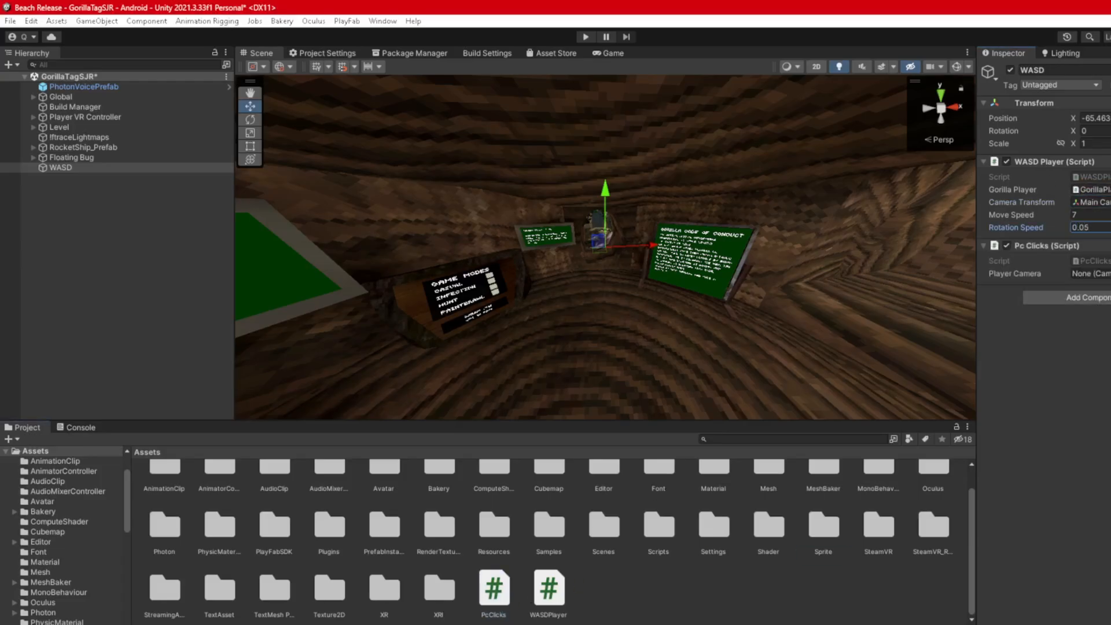
{"action": "left_click", "coordinate": [1108, 274]}
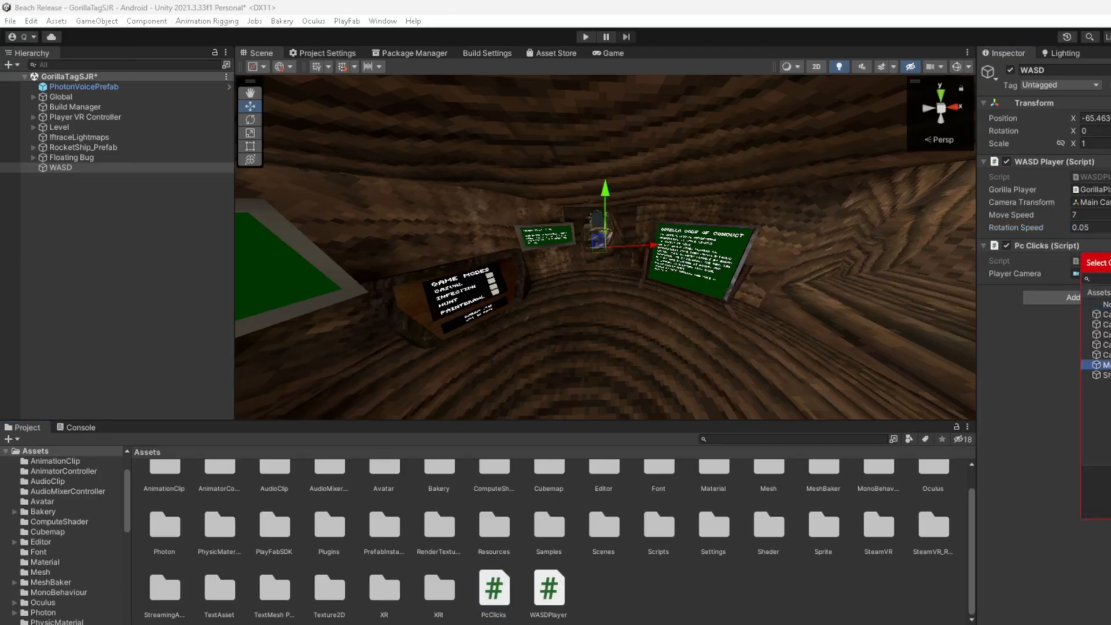
{"action": "double_click", "coordinate": [1106, 365]}
{"action": "left_click", "coordinate": [1079, 246]}
{"action": "left_click", "coordinate": [1068, 162]}
{"action": "left_click", "coordinate": [818, 581]}
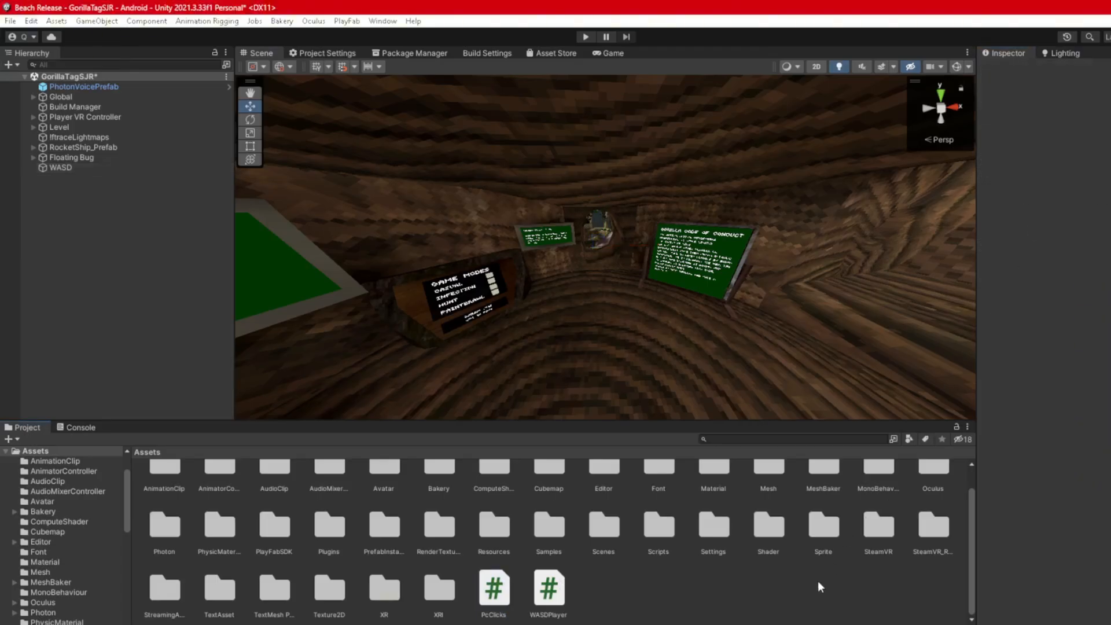
{"action": "right_click_drag", "start_coordinate": [677, 328], "coordinate": [662, 316]}
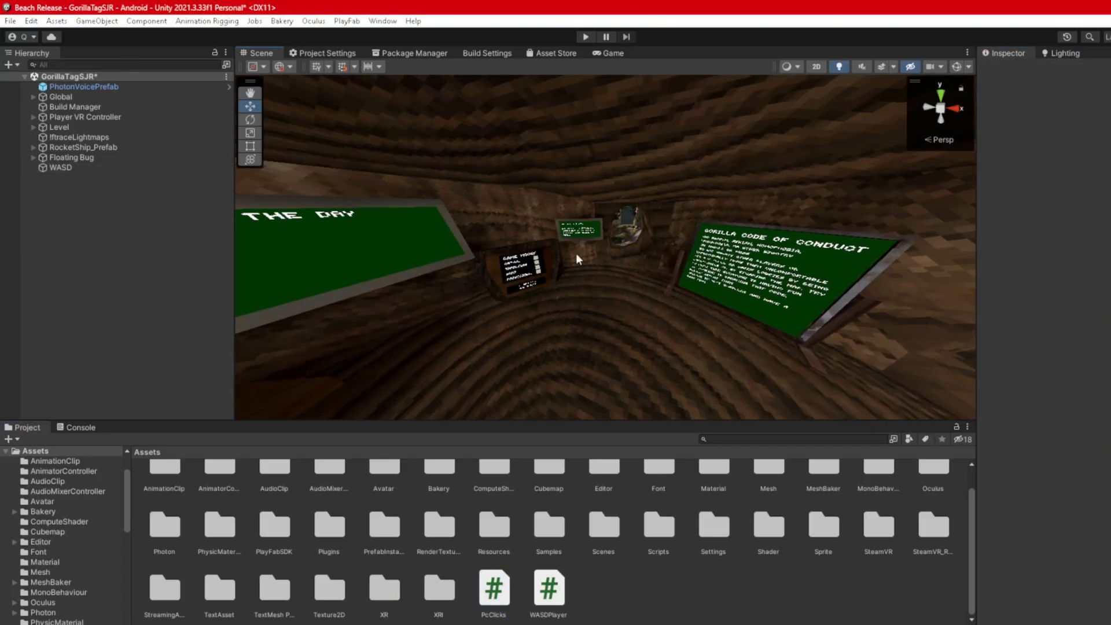
{"action": "key", "text": "ctrl+s"}
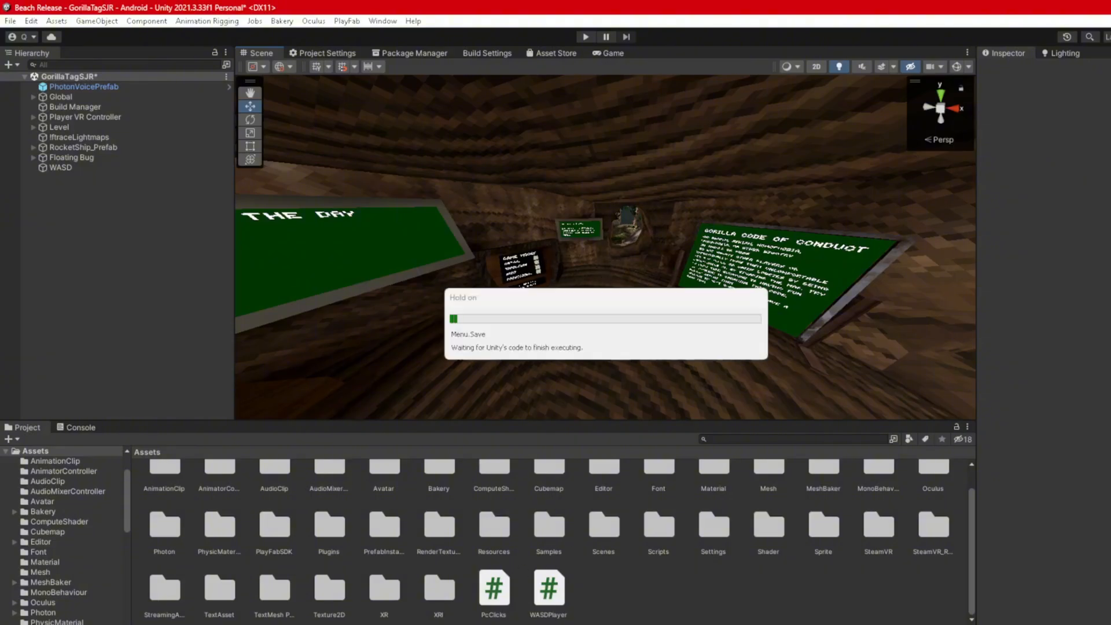
- Find SpeakerHeadCollider in the scene, replace its missing script with Speaker, clear the search, and save the scene
{"action": "left_click", "coordinate": [109, 66]}
{"action": "type", "text": "s"}
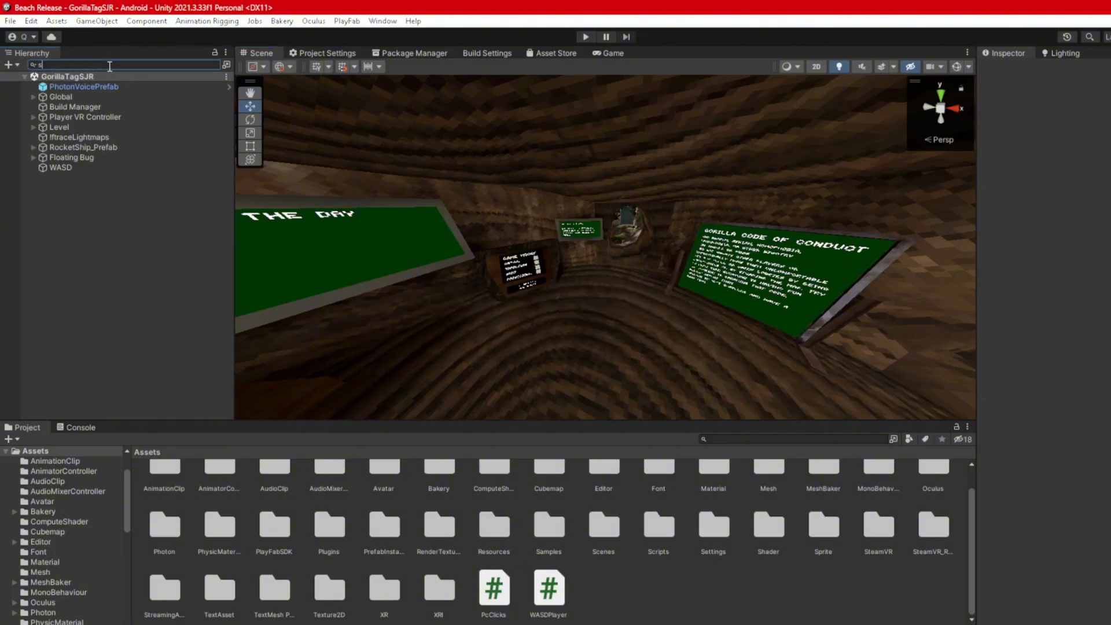
{"action": "type", "text": "peakerhead"}
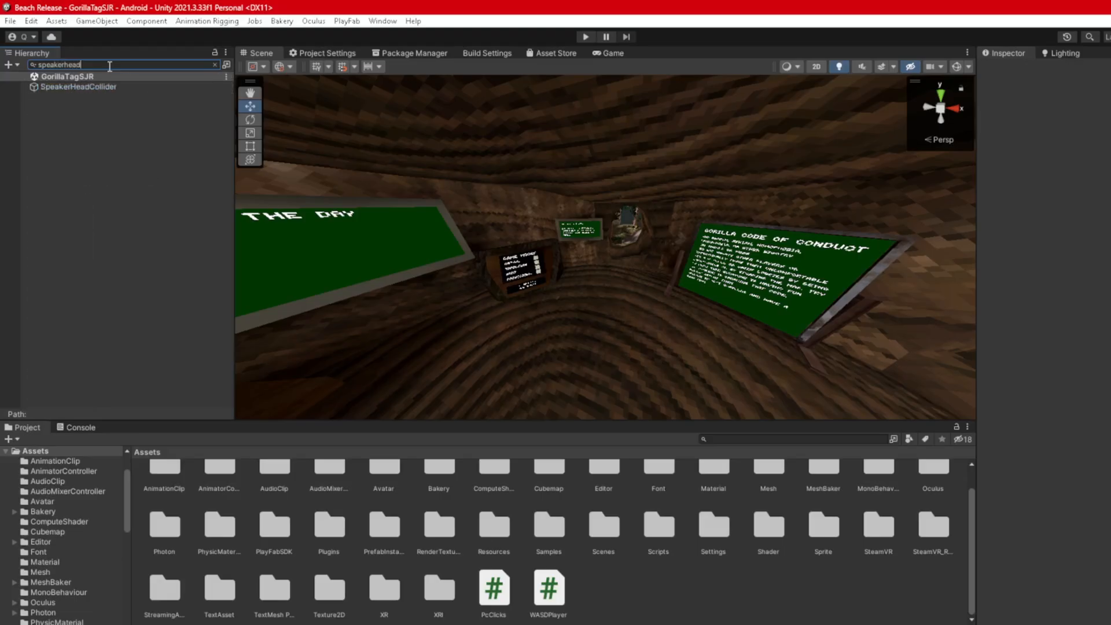
{"action": "left_click", "coordinate": [83, 87]}
{"action": "scroll", "coordinate": [1074, 254], "scroll_direction": "down", "scroll_amount": 5}
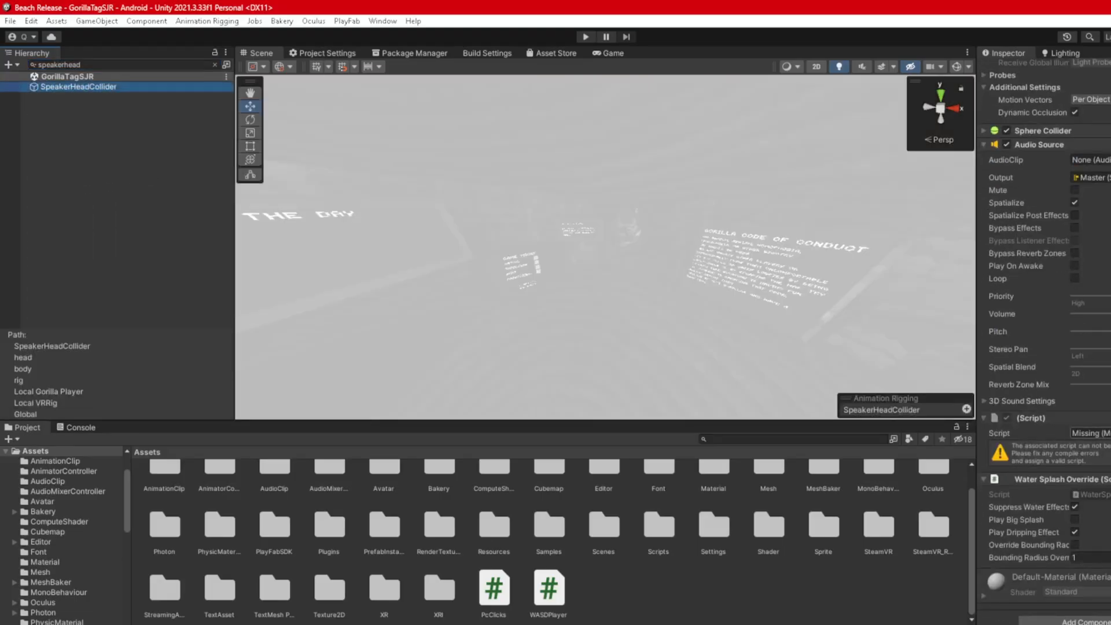
{"action": "left_click", "coordinate": [1110, 433]}
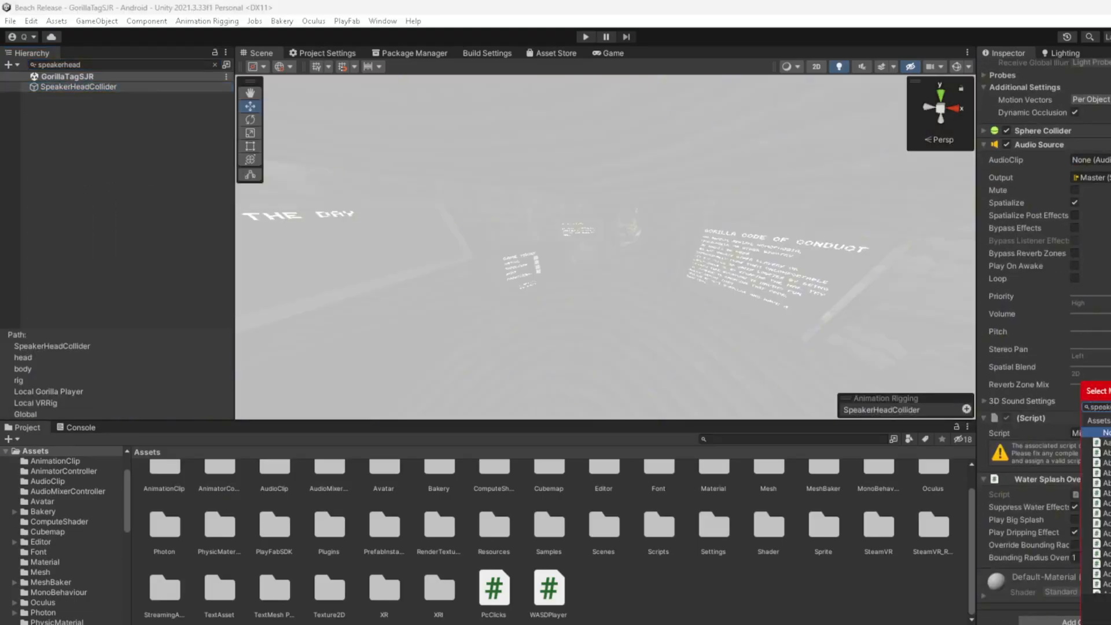
{"action": "double_click", "coordinate": [1106, 443]}
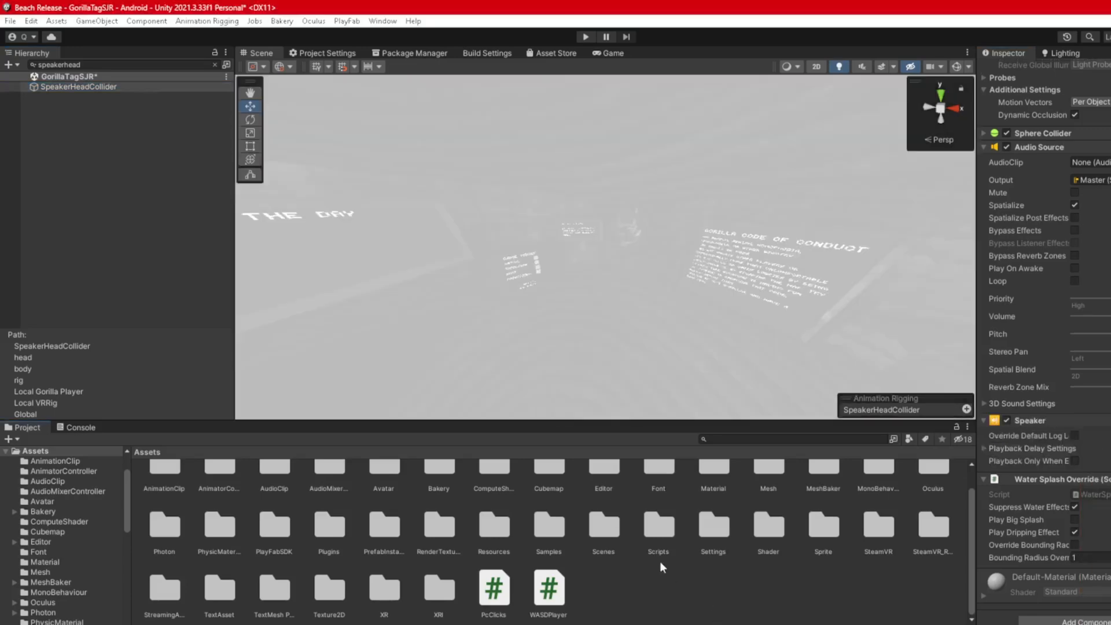
{"action": "left_click", "coordinate": [163, 109]}
{"action": "left_click", "coordinate": [215, 65]}
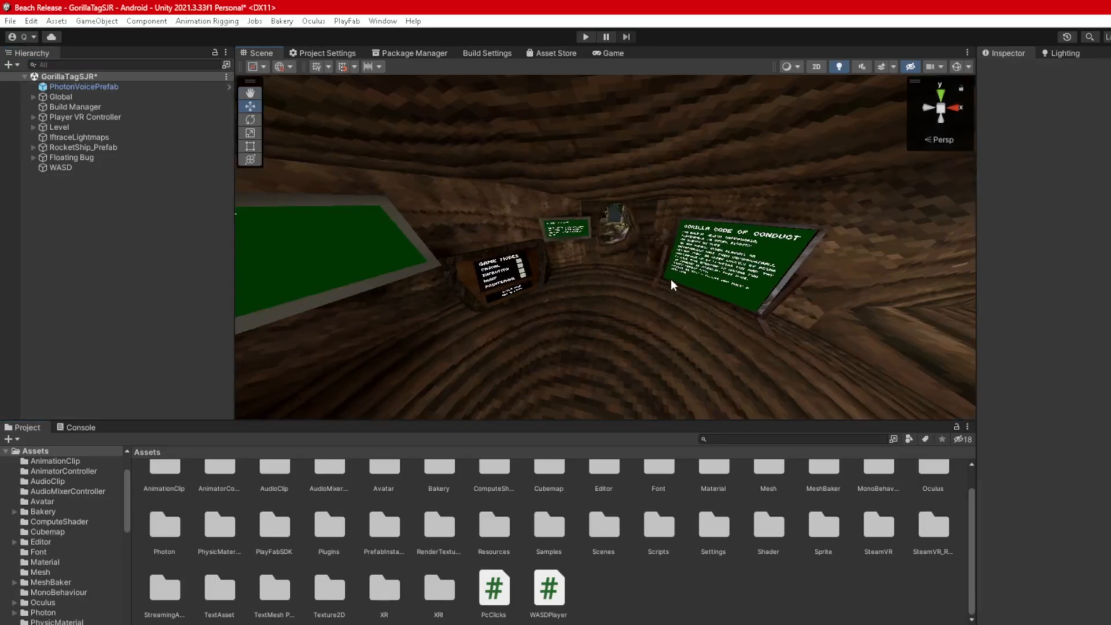
{"action": "key", "text": "ctrl+s"}
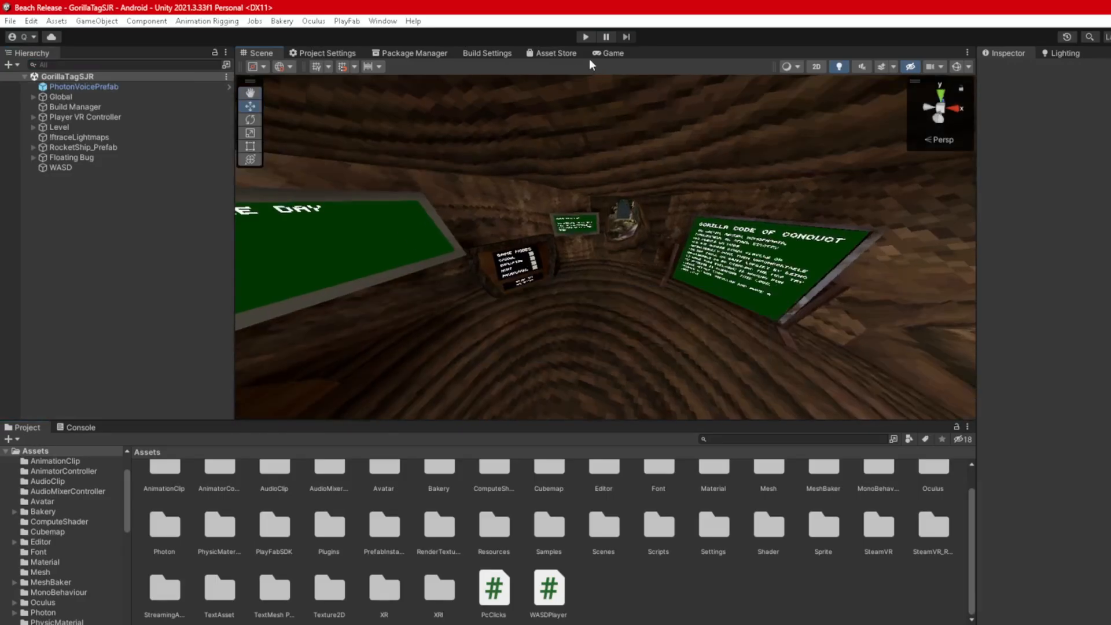
- Run the scene in Play mode, close SteamVR, and move the player with the WASD controls to test them
{"action": "left_click", "coordinate": [586, 37]}
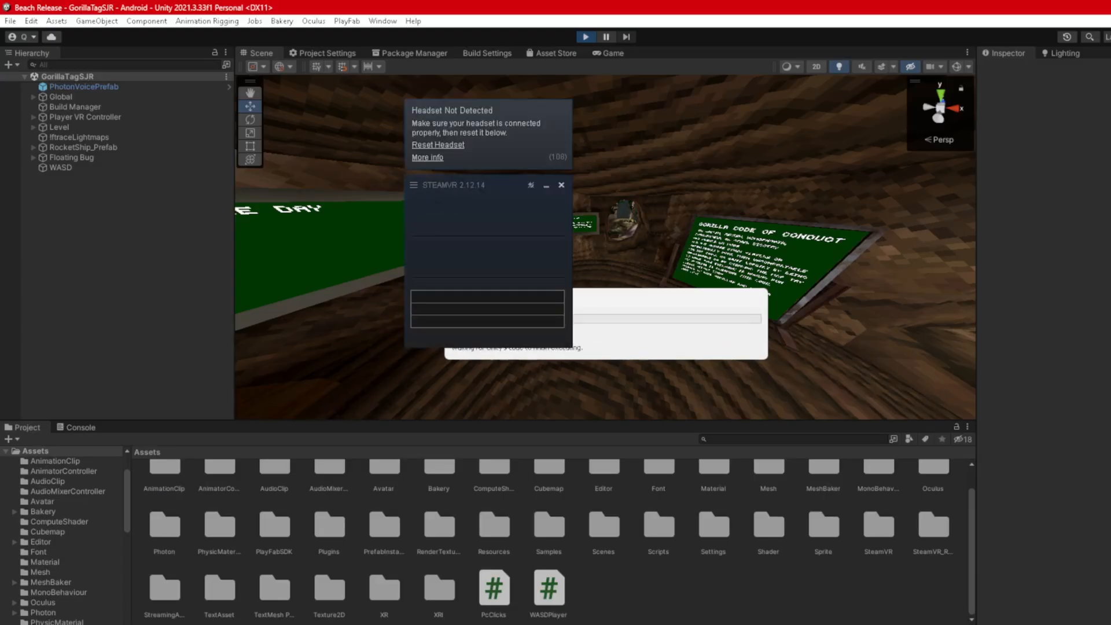
{"action": "left_click", "coordinate": [560, 184]}
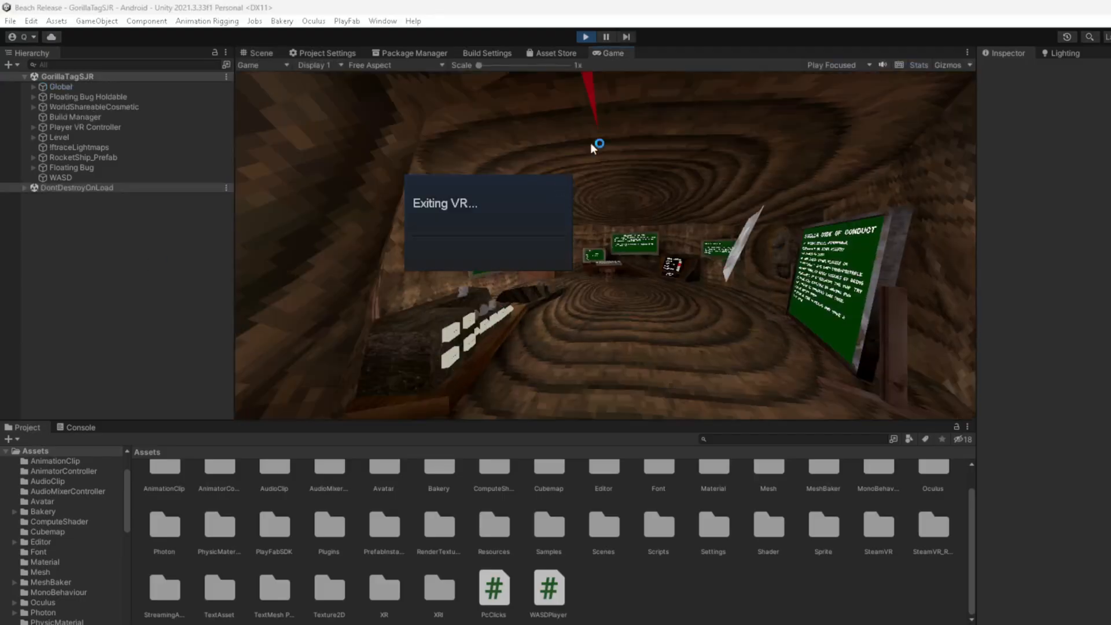
{"action": "mouse_move", "coordinate": [664, 309]}
{"action": "right_mouse_down"}
{"action": "mouse_move", "coordinate": [662, 293]}
{"action": "mouse_move", "coordinate": [677, 310]}
{"action": "mouse_move", "coordinate": [644, 295]}
{"action": "mouse_move", "coordinate": [620, 311]}
{"action": "mouse_move", "coordinate": [662, 297]}
{"action": "mouse_move", "coordinate": [668, 216]}
{"action": "mouse_move", "coordinate": [648, 260]}
{"action": "mouse_move", "coordinate": [630, 229]}
{"action": "mouse_move", "coordinate": [523, 325]}
{"action": "mouse_move", "coordinate": [466, 248]}
{"action": "mouse_move", "coordinate": [427, 220]}
{"action": "mouse_move", "coordinate": [585, 249]}
{"action": "mouse_move", "coordinate": [683, 316]}
{"action": "right_mouse_up"}
{"action": "key", "text": "s"}
{"action": "key", "text": "w"}
{"action": "key", "text": "s"}
- Switch to the Scene view and examine the current cosmetic item of WardrobeItemButton (1) at the wardrobe
{"action": "left_click", "coordinate": [268, 55]}
{"action": "key", "text": "w"}
{"action": "key", "text": "w"}
{"action": "left_click", "coordinate": [681, 312]}
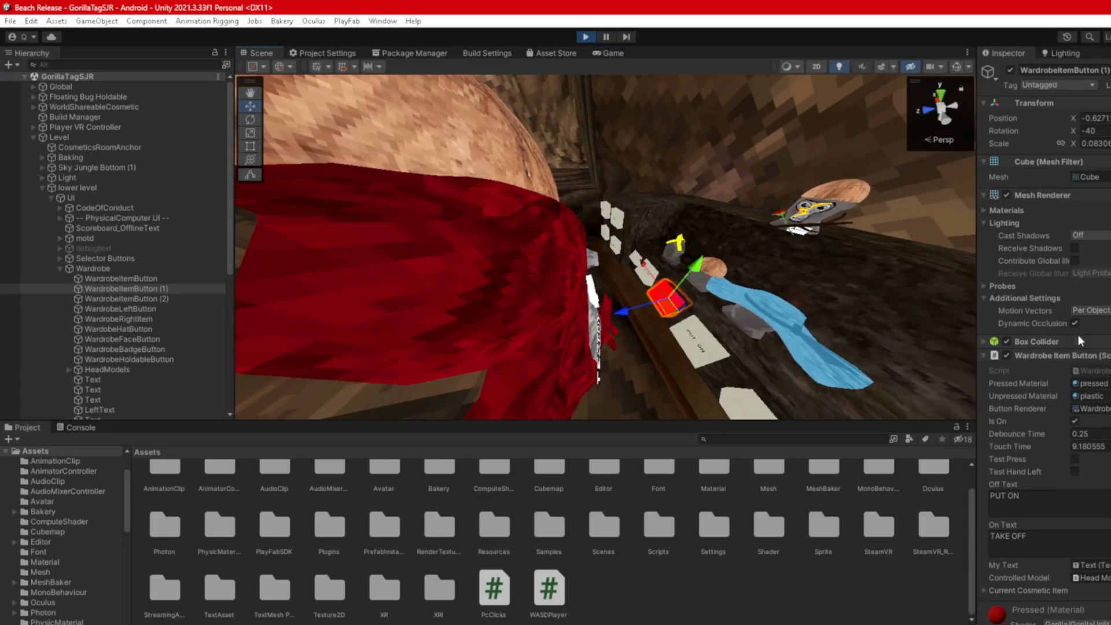
{"action": "scroll", "coordinate": [1076, 371], "scroll_direction": "down", "scroll_amount": 1}
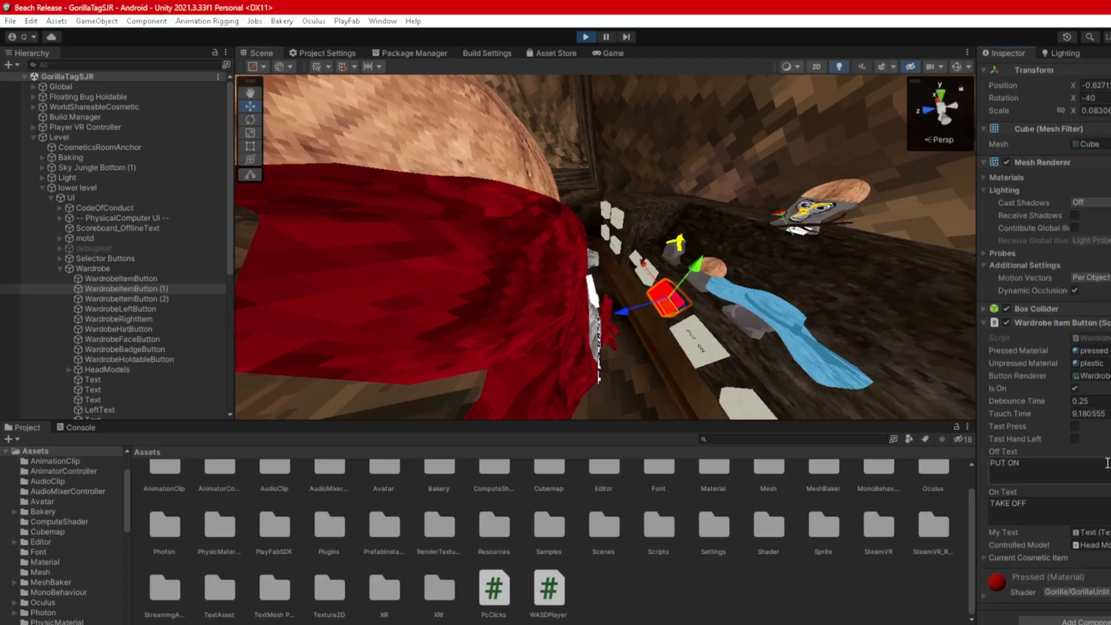
{"action": "left_click", "coordinate": [1041, 557]}
{"action": "scroll", "coordinate": [1041, 557], "scroll_direction": "down", "scroll_amount": 3}
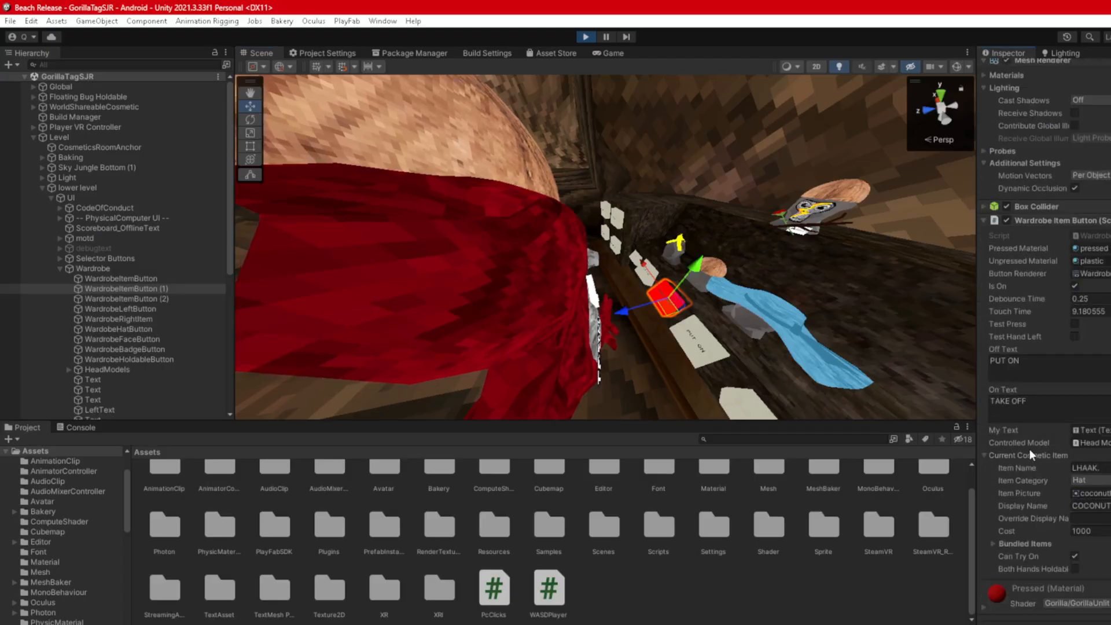
{"action": "left_click", "coordinate": [1030, 453]}
{"action": "left_click", "coordinate": [1047, 319]}
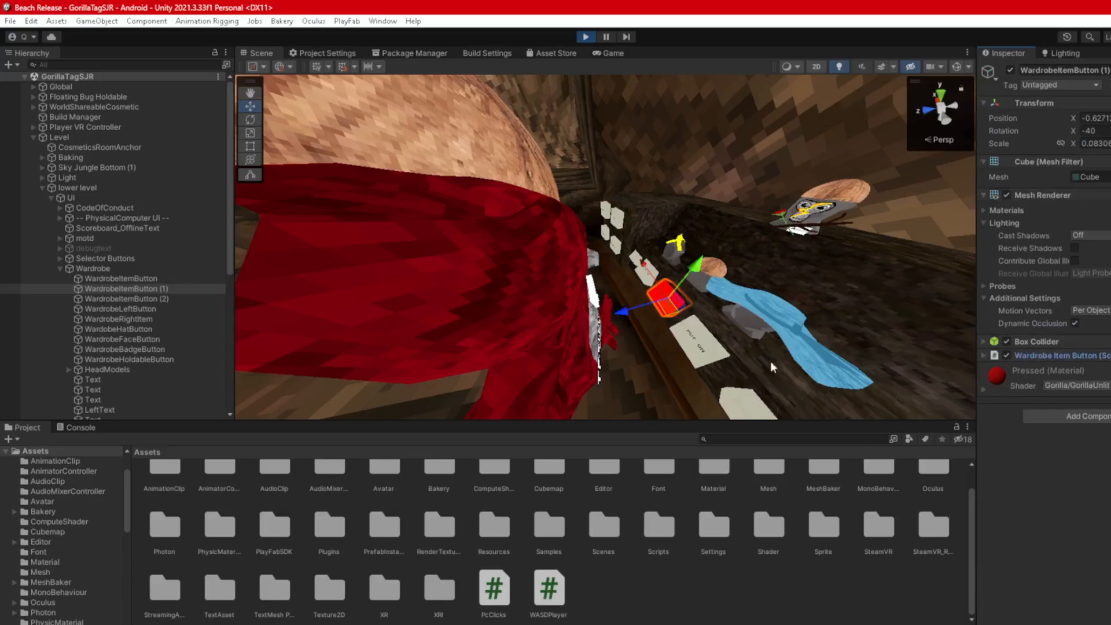
- Trigger Test Press repeatedly on WardrobeRightItem to page through the wardrobe's hats
{"action": "right_click_drag", "start_coordinate": [771, 367], "coordinate": [802, 387]}
{"action": "left_click", "coordinate": [713, 326]}
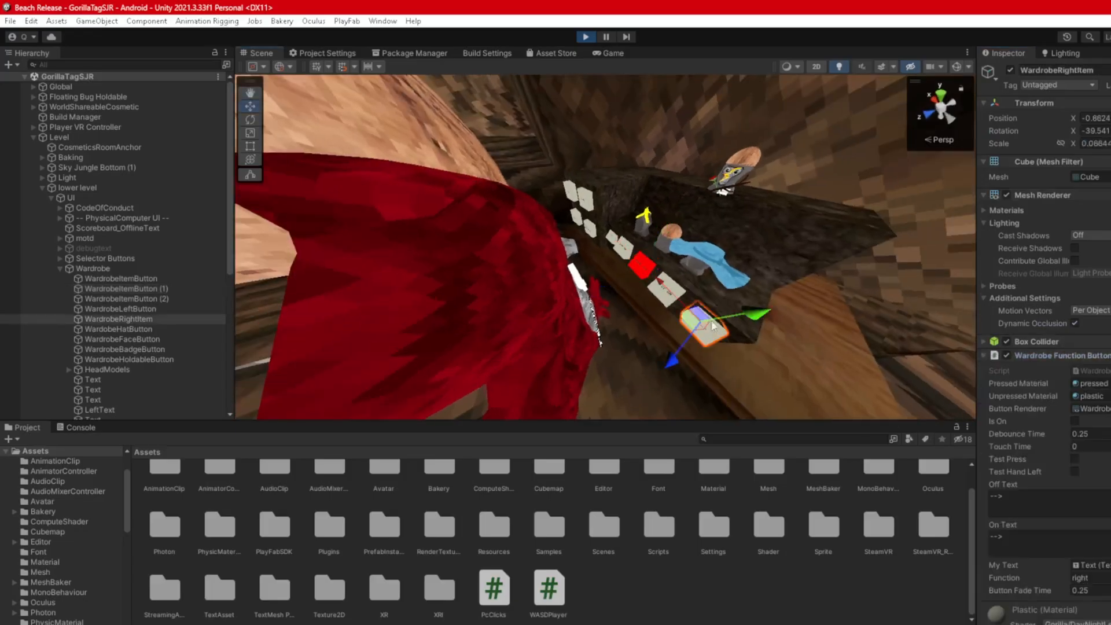
{"action": "left_click", "coordinate": [1075, 458]}
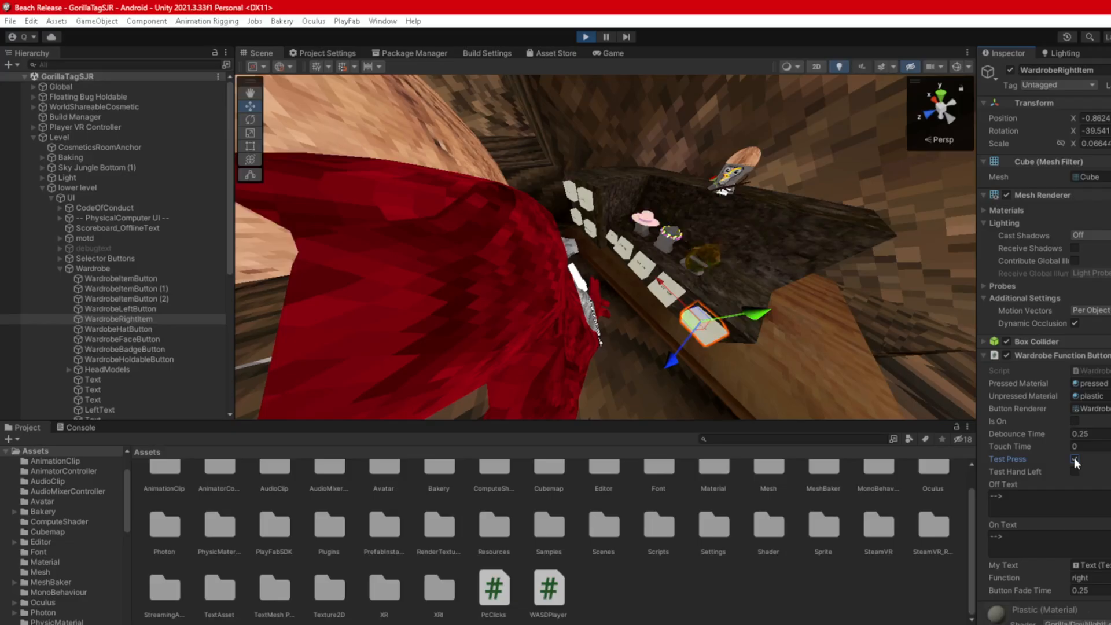
{"action": "left_click", "coordinate": [1074, 459]}
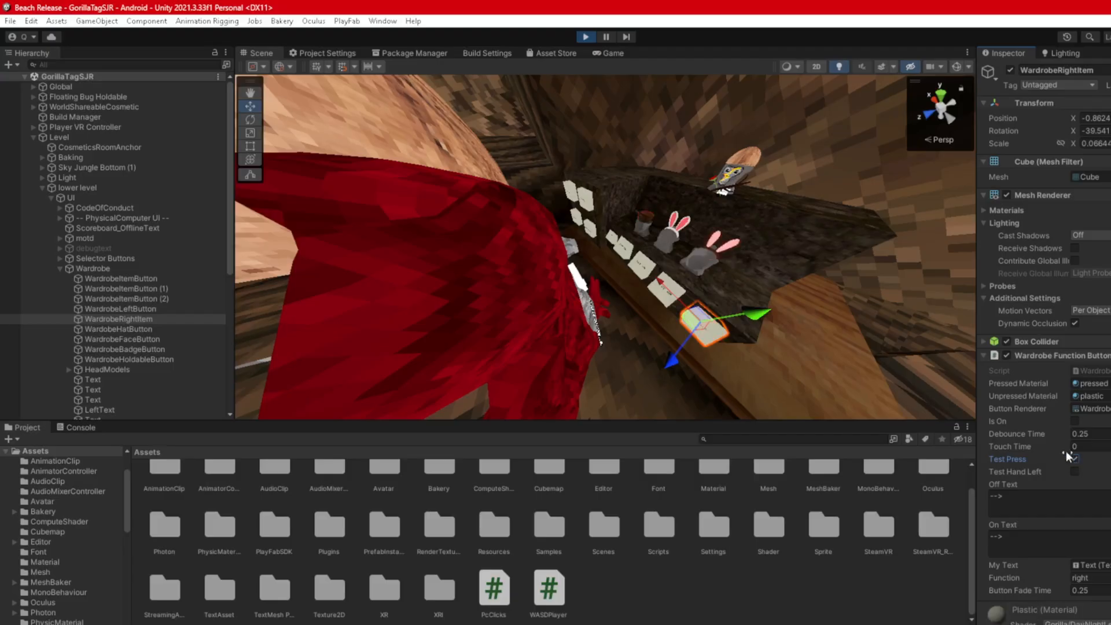
{"action": "left_click", "coordinate": [1074, 458]}
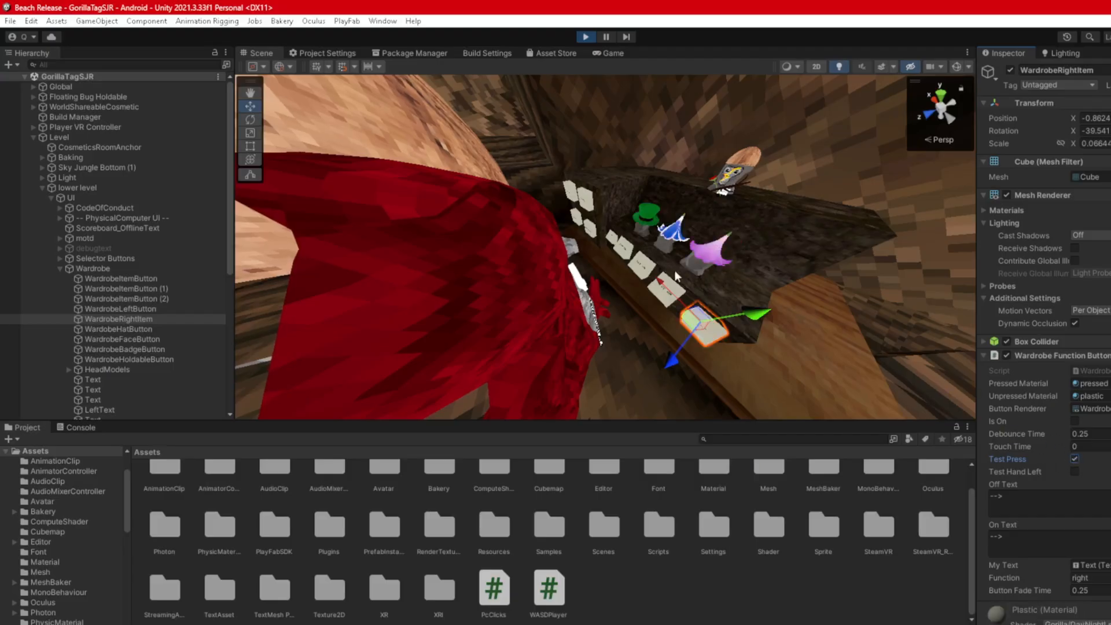
- Equip the yellow hat by triggering Test Press on the first WardrobeItemButton, and deselect the button
{"action": "left_click", "coordinate": [626, 249]}
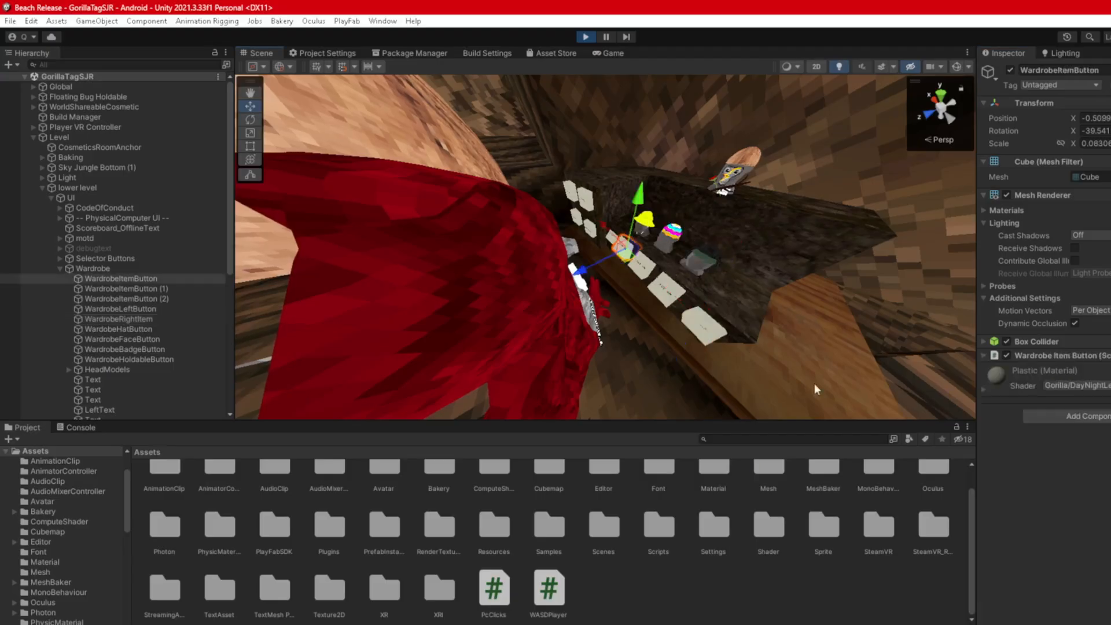
{"action": "left_click", "coordinate": [1041, 351]}
{"action": "left_click", "coordinate": [1076, 460]}
{"action": "left_click", "coordinate": [795, 311]}
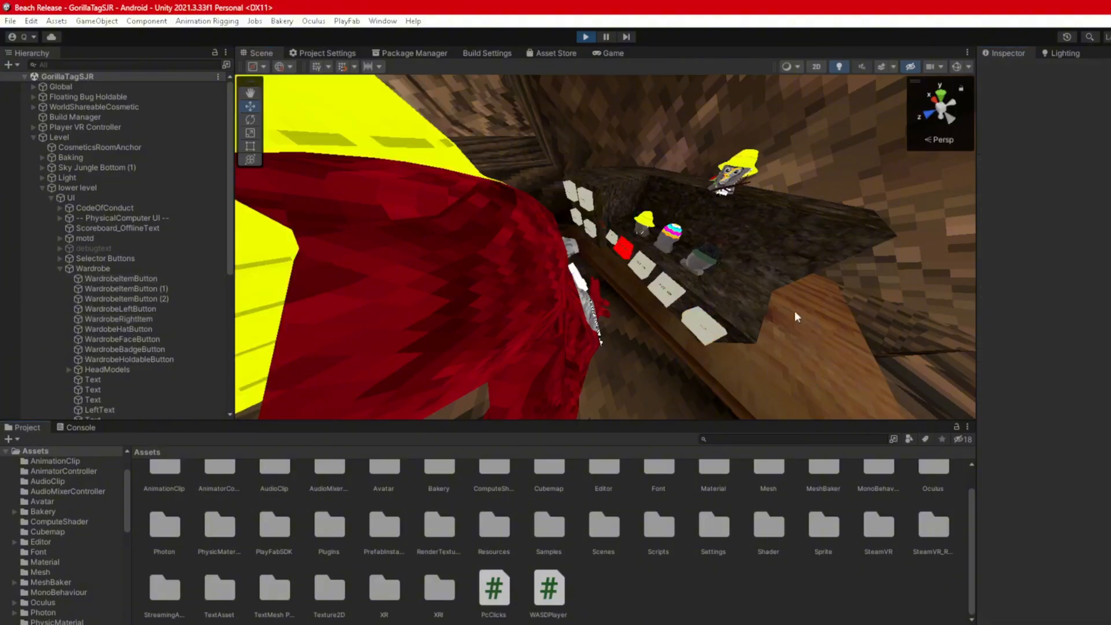
- Return to the Game view, walk to the in-game computer, and enter a room code on its room screen
{"action": "right_click_drag", "start_coordinate": [794, 311], "coordinate": [504, 99]}
{"action": "scroll", "coordinate": [504, 99], "scroll_direction": "down", "scroll_amount": 5}
{"action": "left_click", "coordinate": [599, 54]}
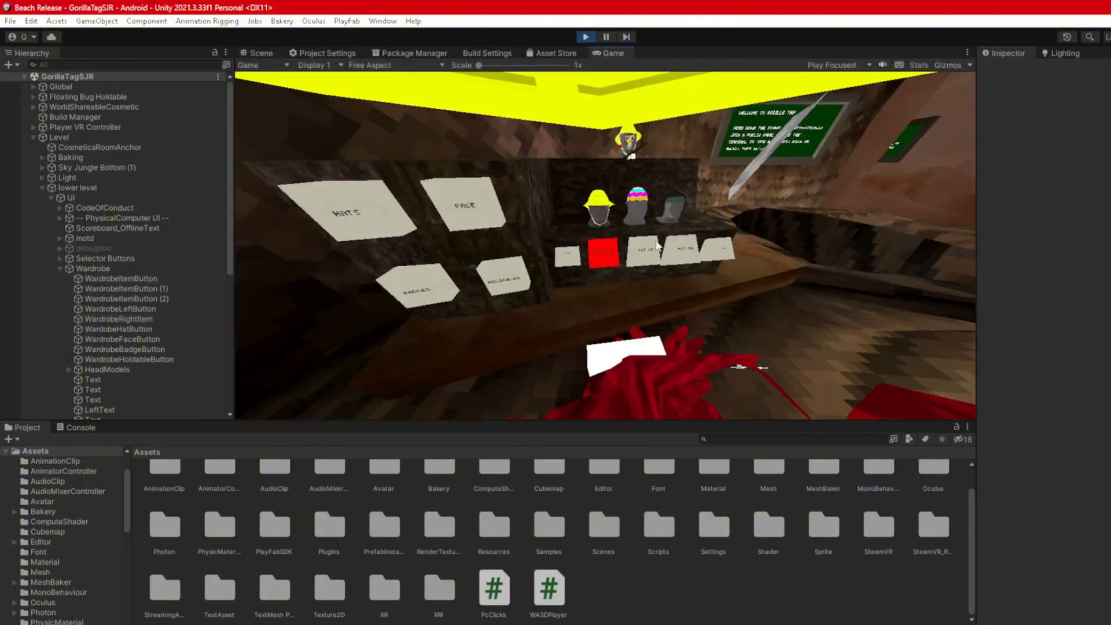
{"action": "key", "text": "w"}
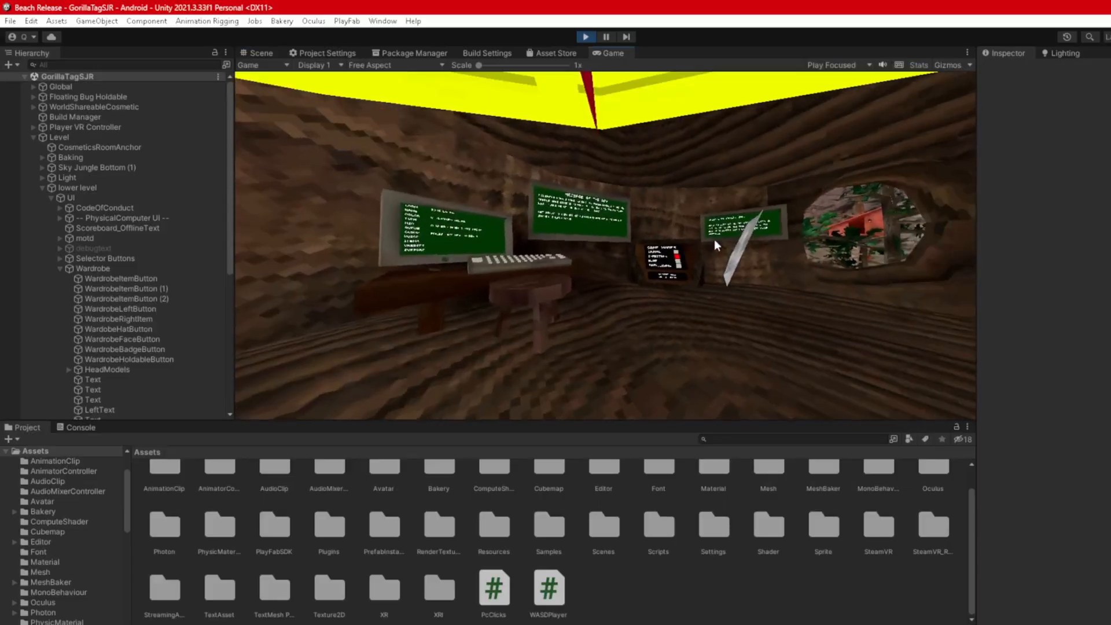
{"action": "key", "text": "s"}
{"action": "right_click_drag", "start_coordinate": [710, 236], "coordinate": [693, 259]}
{"action": "key", "text": "w"}
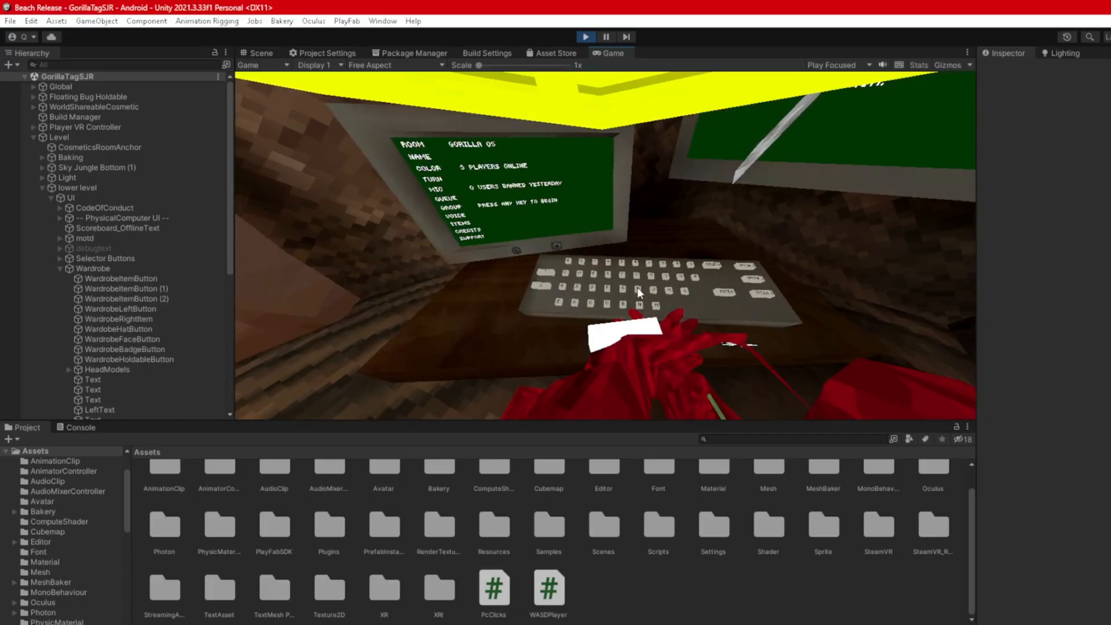
{"action": "right_click_drag", "start_coordinate": [645, 301], "coordinate": [650, 228]}
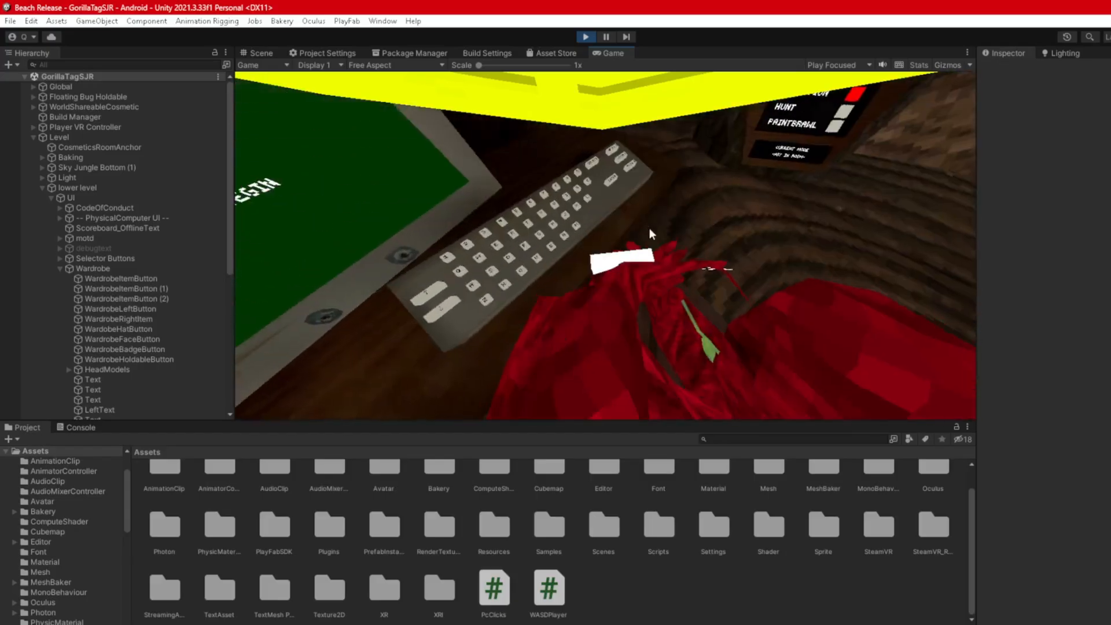
{"action": "right_click_drag", "start_coordinate": [593, 164], "coordinate": [630, 193]}
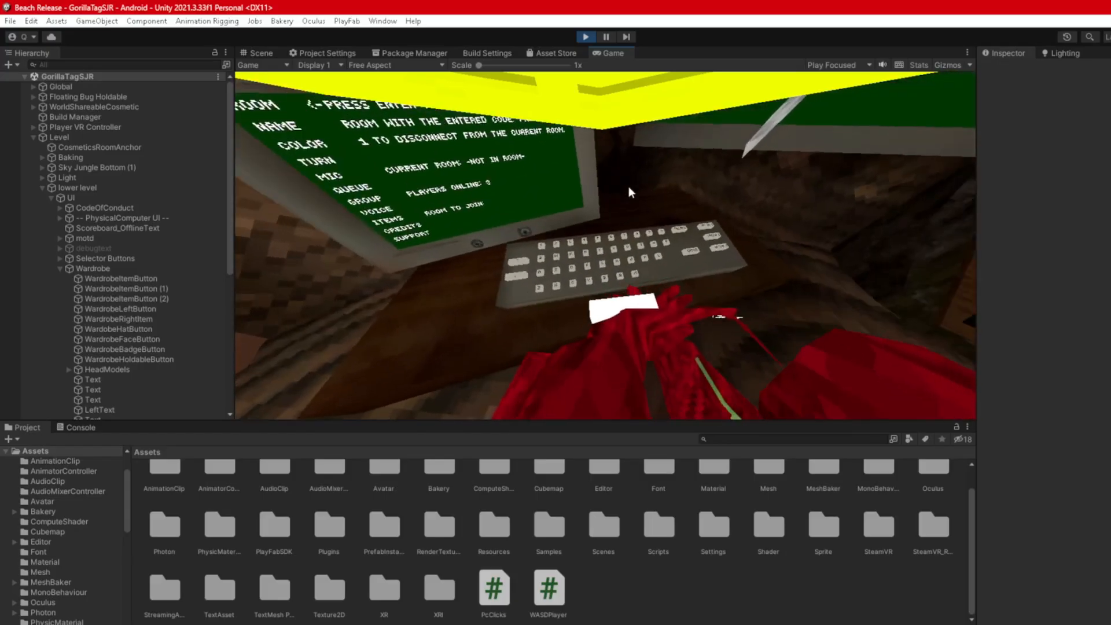
{"action": "right_click_drag", "start_coordinate": [659, 255], "coordinate": [670, 257]}
{"action": "key", "text": "w"}
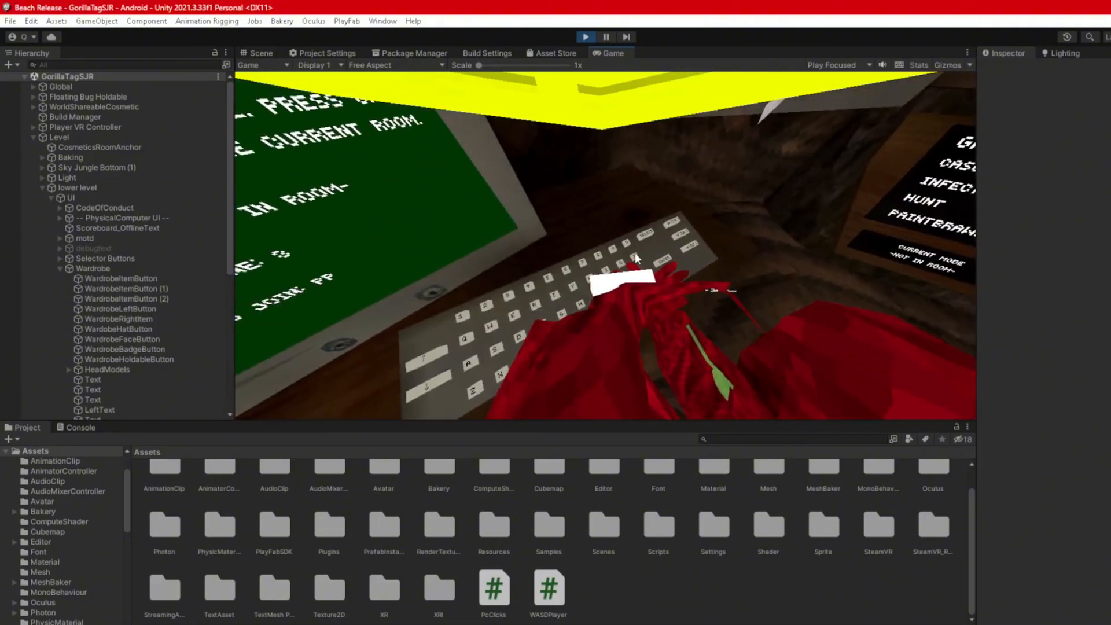
- Walk the player out of the stump and over the wooden bench to examine the scoreboard under the shelter
{"action": "key", "text": "s"}
{"action": "right_click_drag", "start_coordinate": [665, 259], "coordinate": [736, 271]}
{"action": "key", "text": "w"}
{"action": "key", "text": "w"}
{"action": "key", "text": "w"}
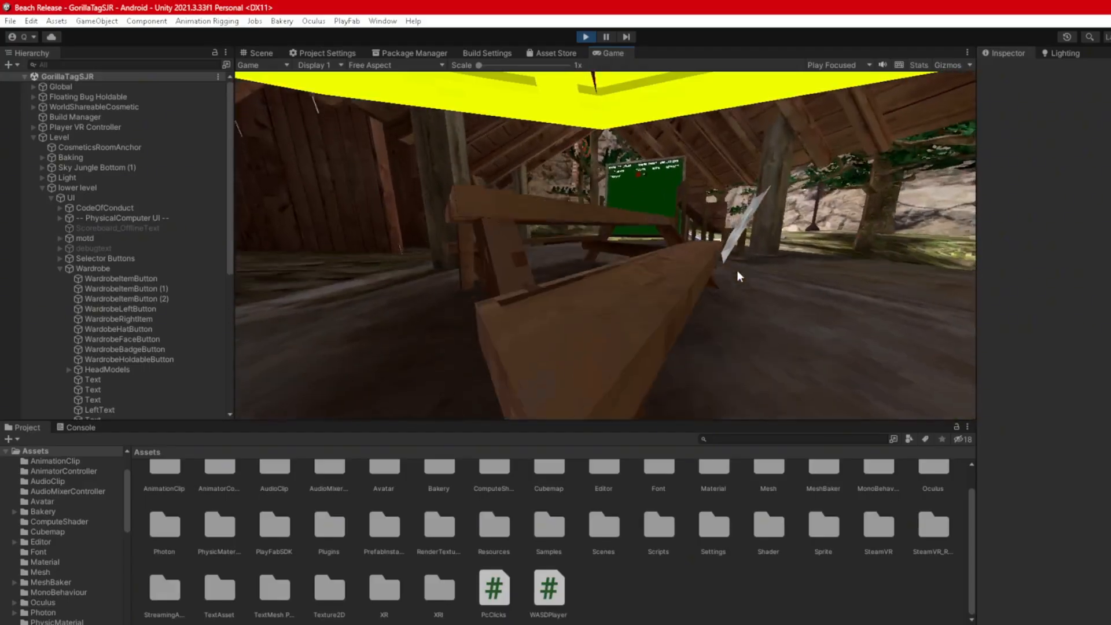
{"action": "key", "text": "s"}
{"action": "key", "text": "w"}
{"action": "key", "text": "space"}
{"action": "key", "text": "w"}
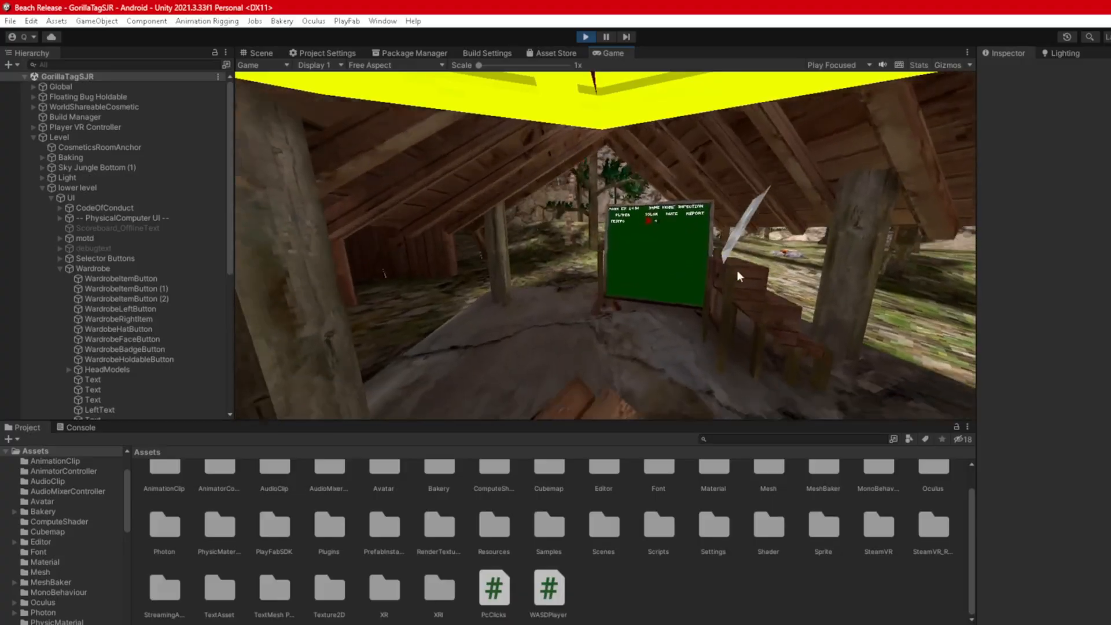
- Walk the player away from the scoreboard shelter and through the map into the blue cave
{"action": "right_click_drag", "start_coordinate": [738, 270], "coordinate": [569, 329]}
{"action": "key", "text": "w"}
{"action": "key", "text": "w"}
{"action": "key", "text": "s"}
{"action": "key", "text": "s"}
{"action": "key", "text": "w"}
{"action": "key", "text": "w"}
{"action": "key", "text": "w"}
{"action": "key", "text": "w"}
{"action": "key", "text": "w"}
{"action": "key", "text": "w"}
{"action": "key", "text": "w"}
{"action": "key", "text": "w"}
{"action": "key", "text": "w"}
{"action": "key", "text": "w"}
{"action": "key", "text": "w"}
{"action": "key", "text": "w"}
{"action": "key", "text": "w"}
{"action": "key", "text": "w"}
{"action": "key", "text": "w"}
{"action": "key", "text": "w"}
{"action": "key", "text": "w"}
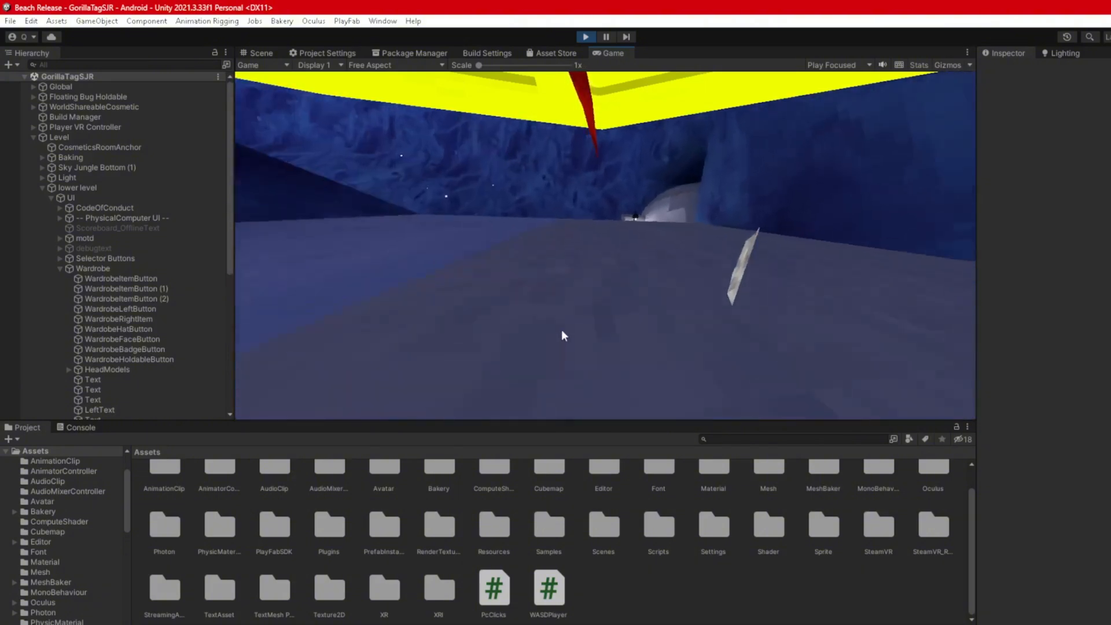
- Walk the player out of the blue cave and through the dark city past the lit shops, and exit Play mode
{"action": "key", "text": "w"}
{"action": "right_click_drag", "start_coordinate": [554, 333], "coordinate": [582, 336]}
{"action": "key", "text": "w"}
{"action": "key", "text": "w"}
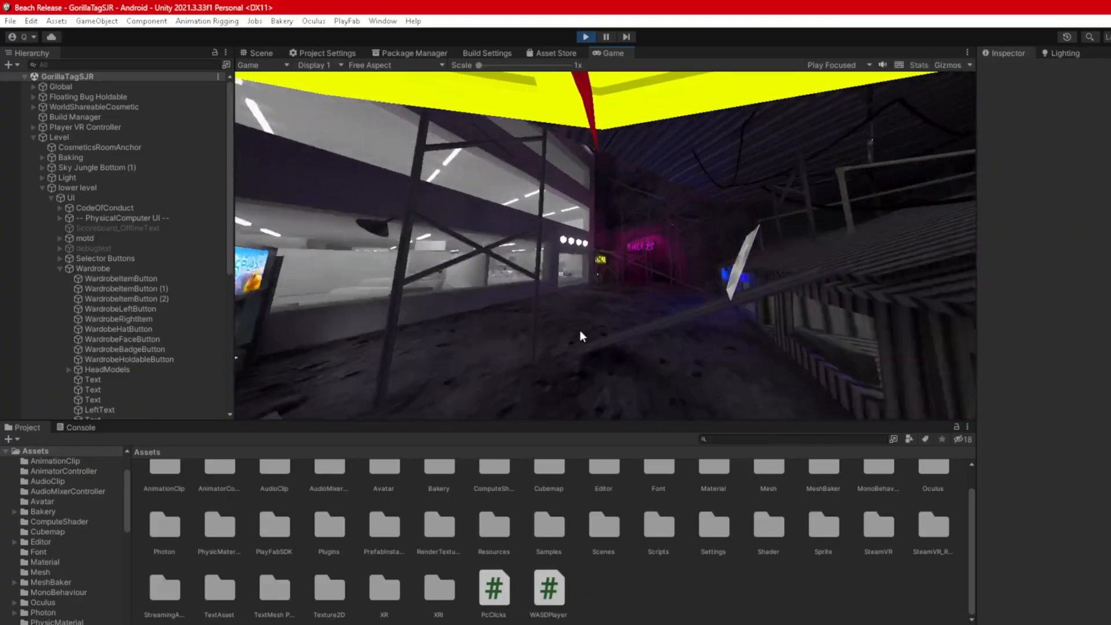
{"action": "key", "text": "w"}
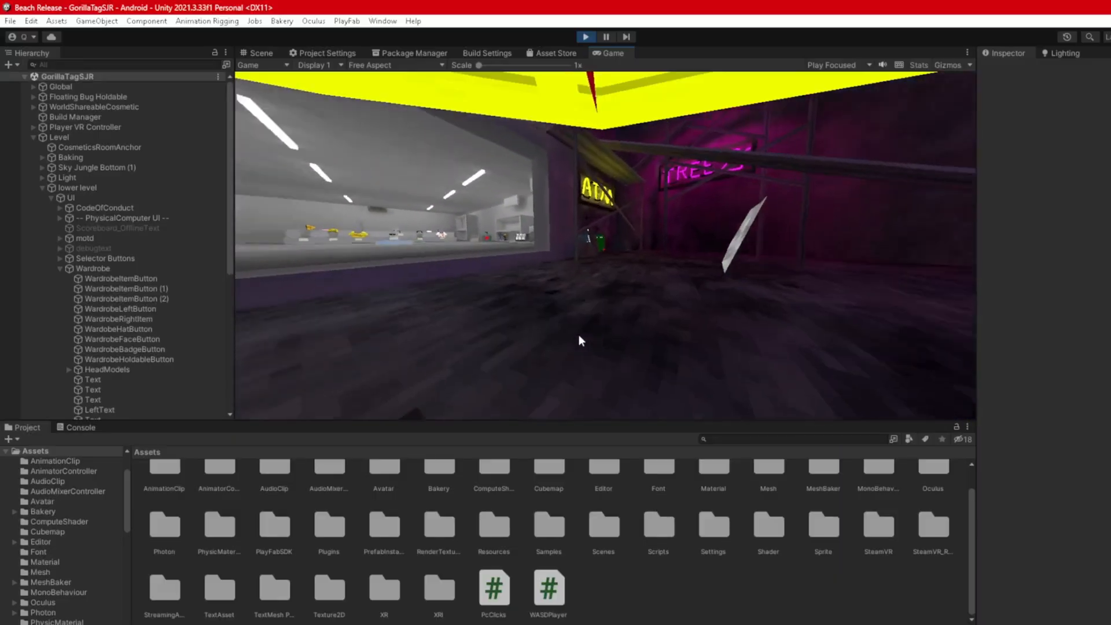
{"action": "right_click_drag", "start_coordinate": [579, 337], "coordinate": [613, 281]}
{"action": "key", "text": "w"}
{"action": "key", "text": "w"}
{"action": "key", "text": "w"}
{"action": "key", "text": "w"}
{"action": "key", "text": "w"}
{"action": "key", "text": "w"}
{"action": "left_click", "coordinate": [584, 39]}
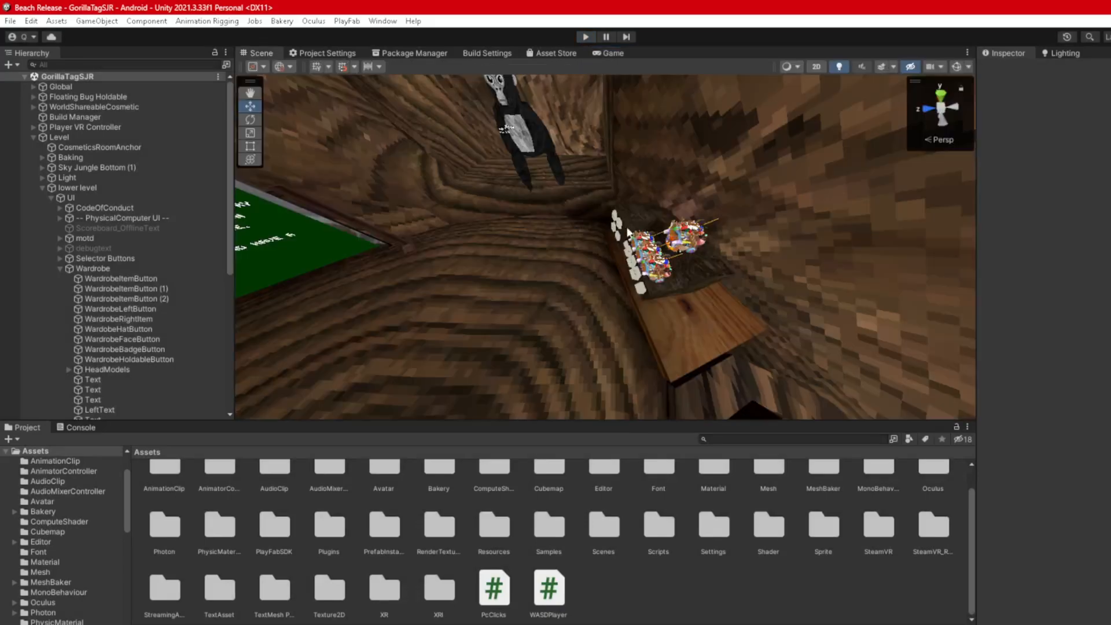
- Remove the Play Fab script component from motdtext and set its text to "PROJECT MADE BY QUANTUM" with the Discord invite link on a second line
{"action": "right_click_drag", "start_coordinate": [555, 228], "coordinate": [498, 272]}
{"action": "key", "text": "w"}
{"action": "key", "text": "s"}
{"action": "key", "text": "s"}
{"action": "left_click", "coordinate": [547, 246]}
{"action": "key", "text": "w"}
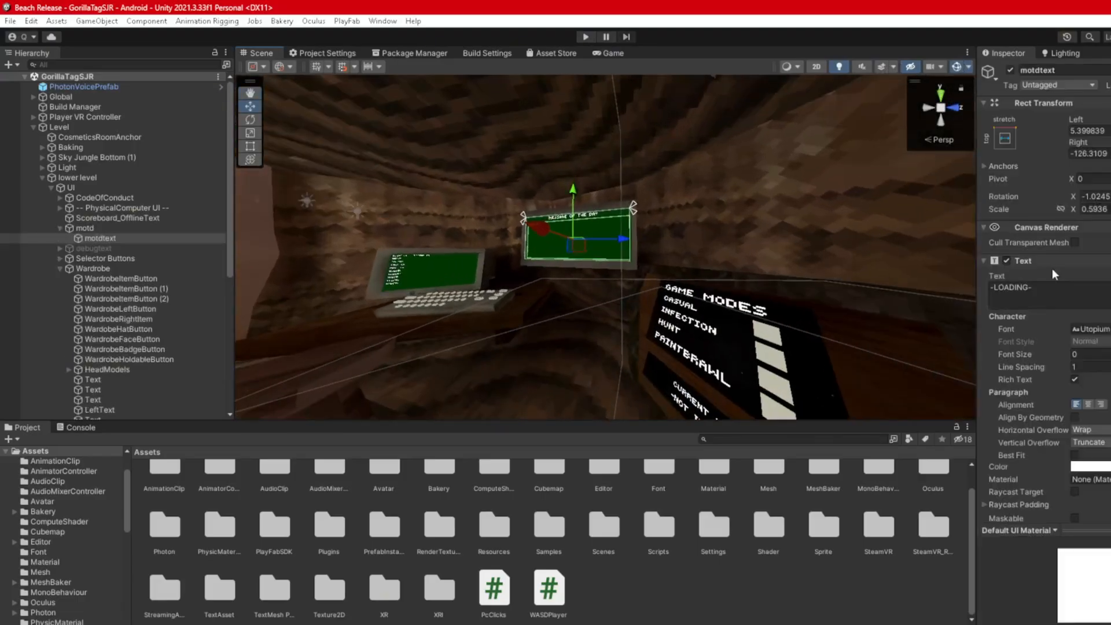
{"action": "scroll", "coordinate": [1065, 293], "scroll_direction": "down", "scroll_amount": 5}
{"action": "right_click", "coordinate": [1045, 359]}
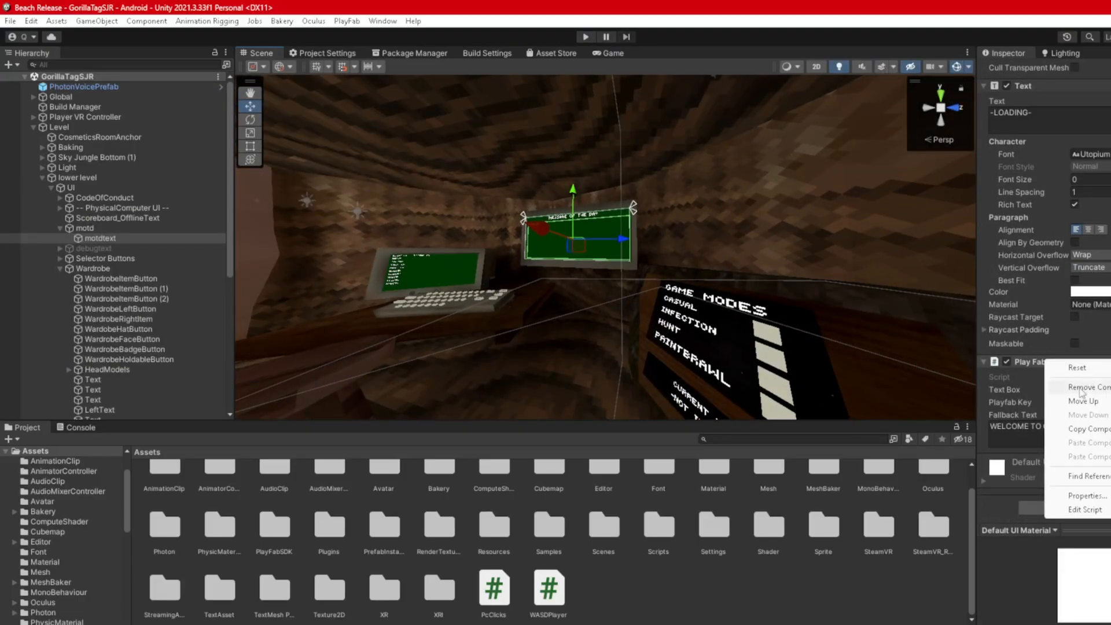
{"action": "left_click", "coordinate": [1052, 381]}
{"action": "left_click", "coordinate": [1074, 306]}
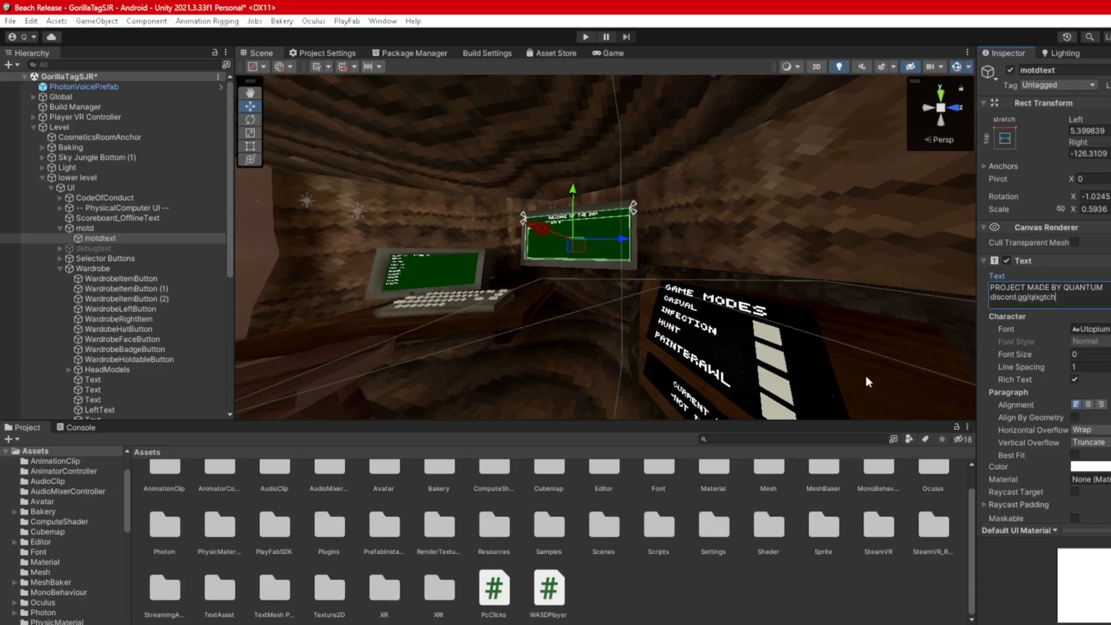
{"action": "left_click", "coordinate": [798, 561]}
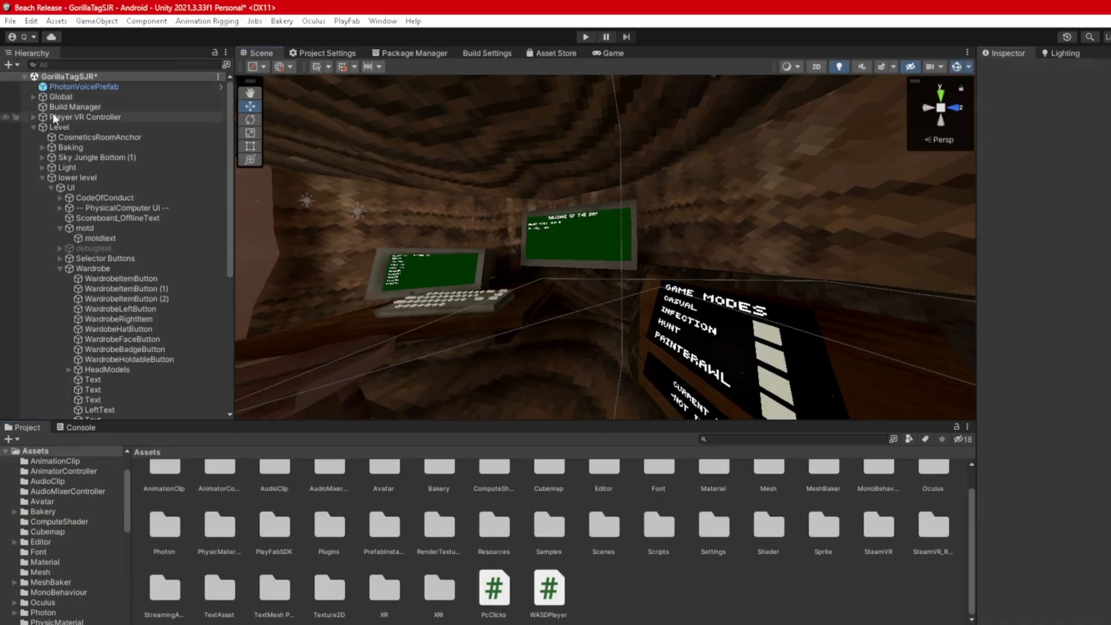
- Collapse the Level hierarchy, check the Message of the Day screen up close, and save the scene
{"action": "left_click", "coordinate": [33, 127]}
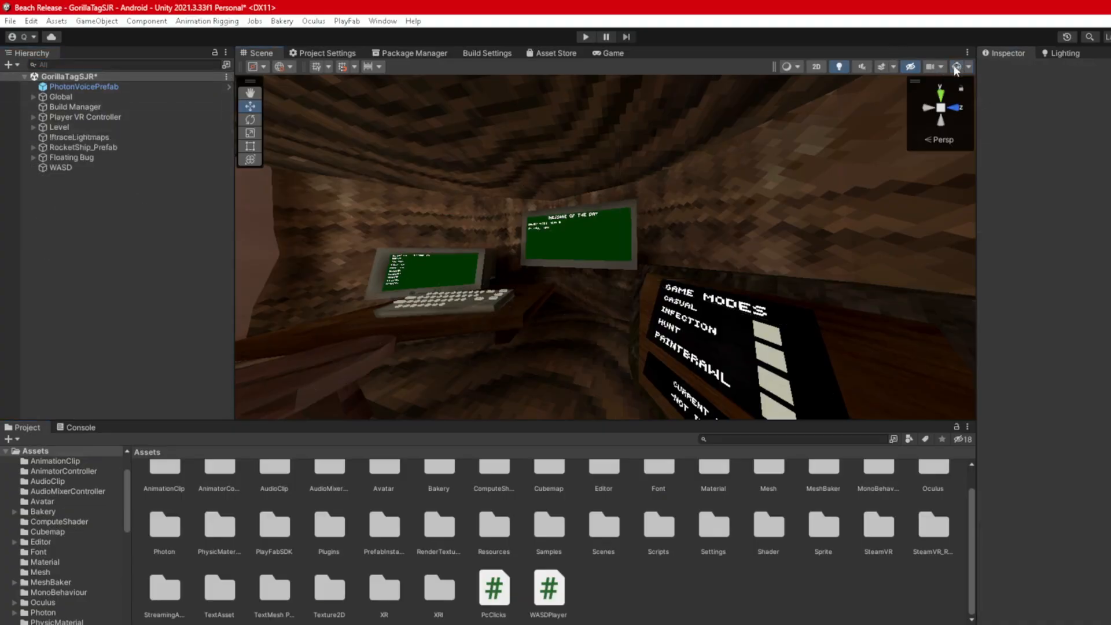
{"action": "left_click", "coordinate": [79, 427]}
{"action": "left_click", "coordinate": [24, 427]}
{"action": "right_click_drag", "start_coordinate": [376, 284], "coordinate": [429, 282]}
{"action": "right_click_drag", "start_coordinate": [352, 283], "coordinate": [387, 288]}
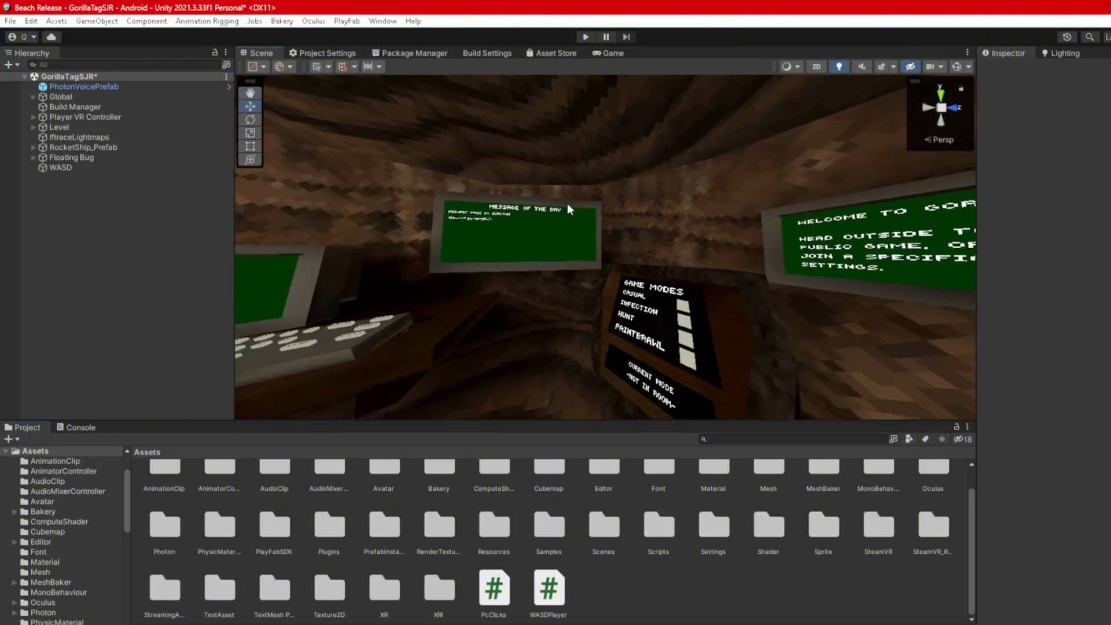
{"action": "key", "text": "ctrl+s"}
- Find the rain object under the forest's ForestObjects > WeatherDayNight group and deactivate it
{"action": "right_click_drag", "start_coordinate": [477, 242], "coordinate": [648, 229]}
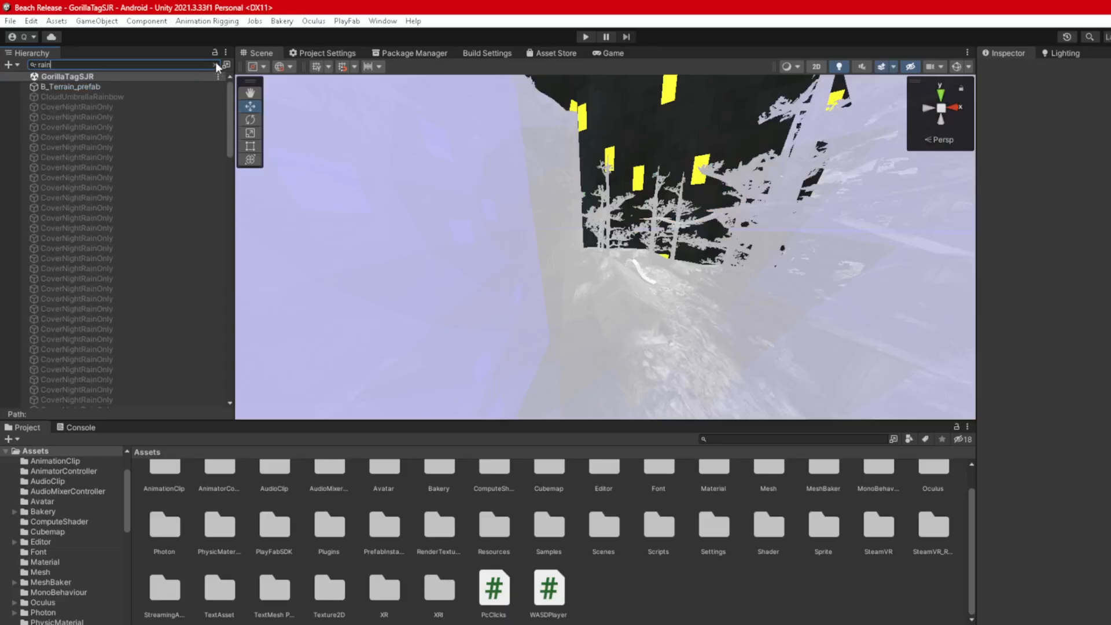
{"action": "left_click", "coordinate": [217, 65]}
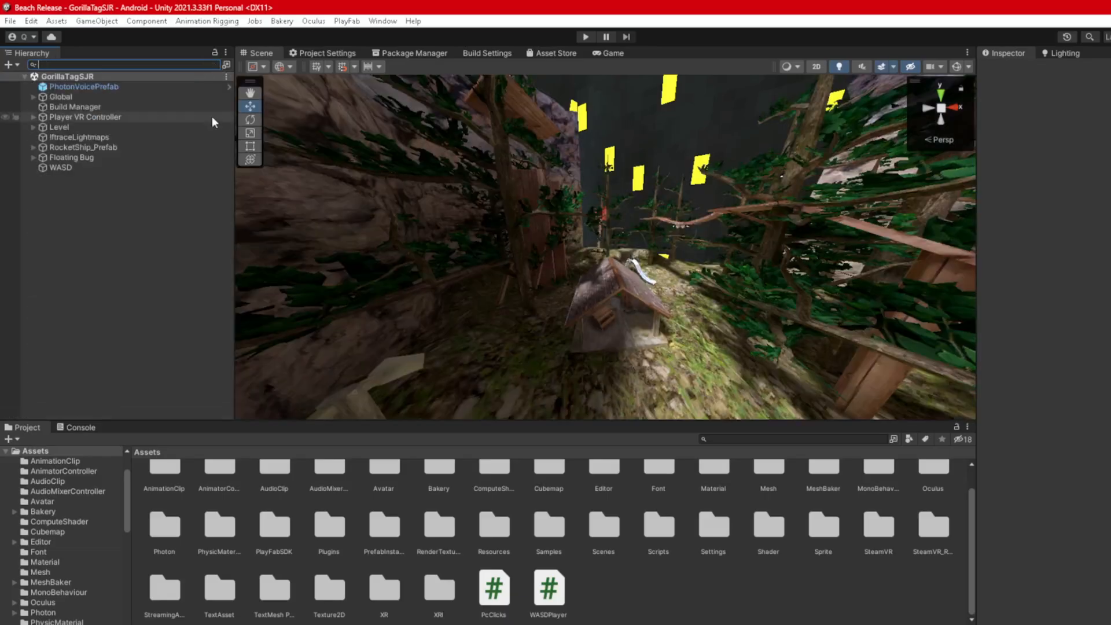
{"action": "left_click", "coordinate": [33, 126]}
{"action": "left_click", "coordinate": [41, 177]}
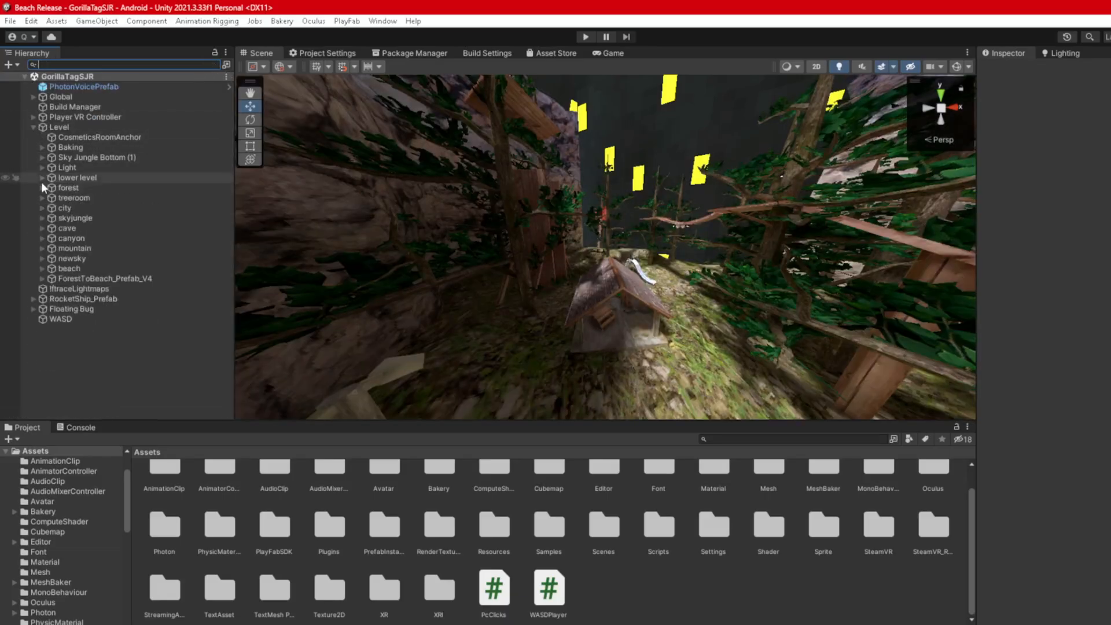
{"action": "left_click", "coordinate": [44, 188]}
{"action": "left_click", "coordinate": [49, 196]}
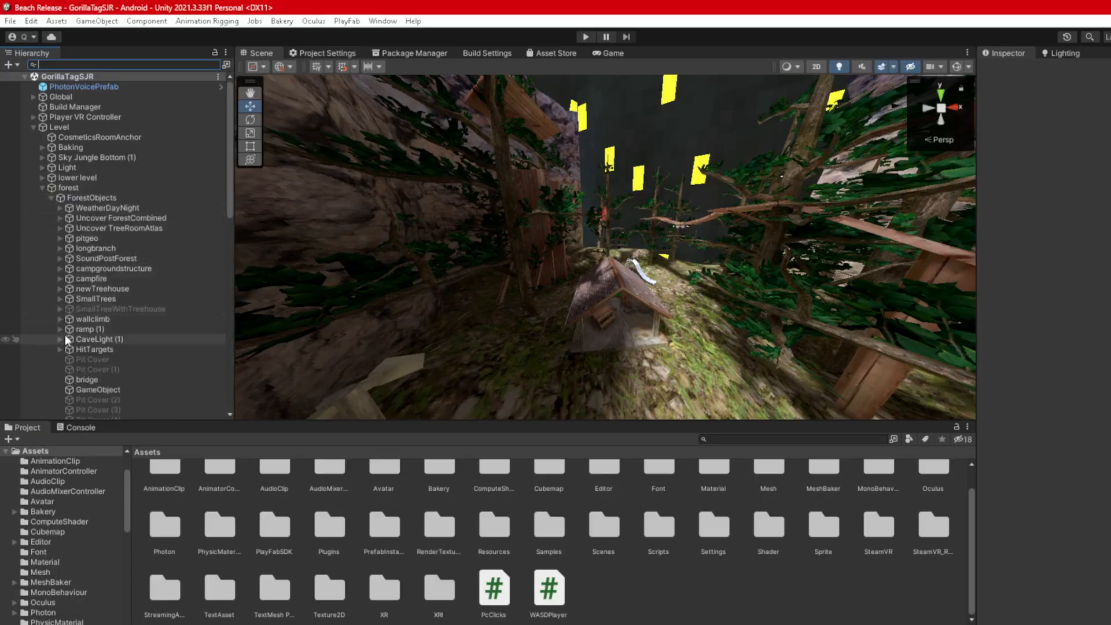
{"action": "left_click", "coordinate": [60, 207]}
{"action": "left_click", "coordinate": [110, 228]}
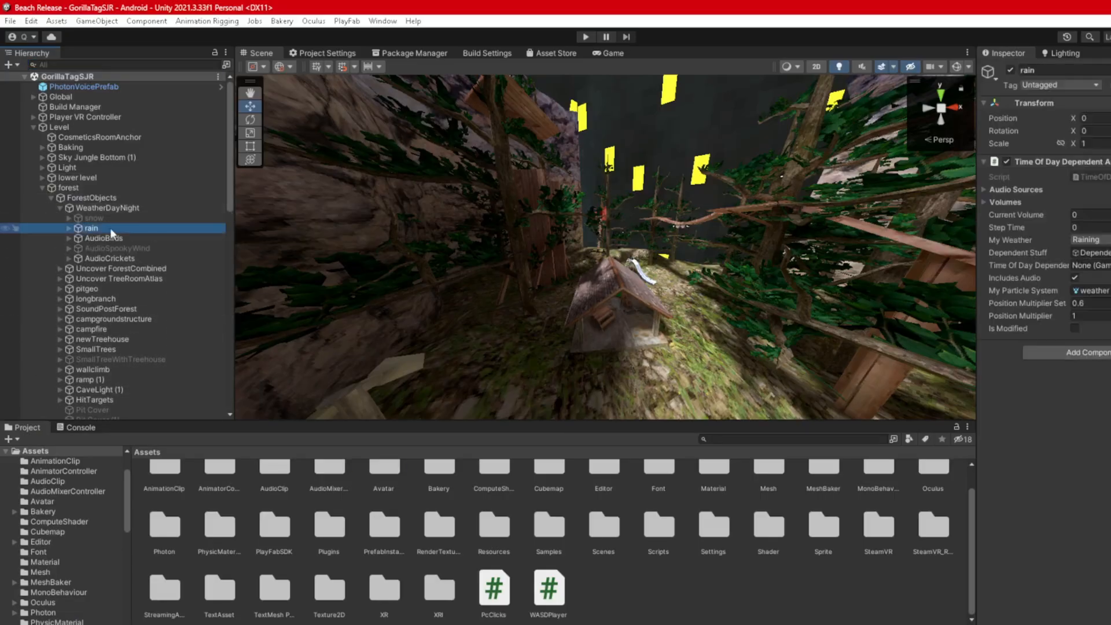
{"action": "left_click", "coordinate": [782, 558]}
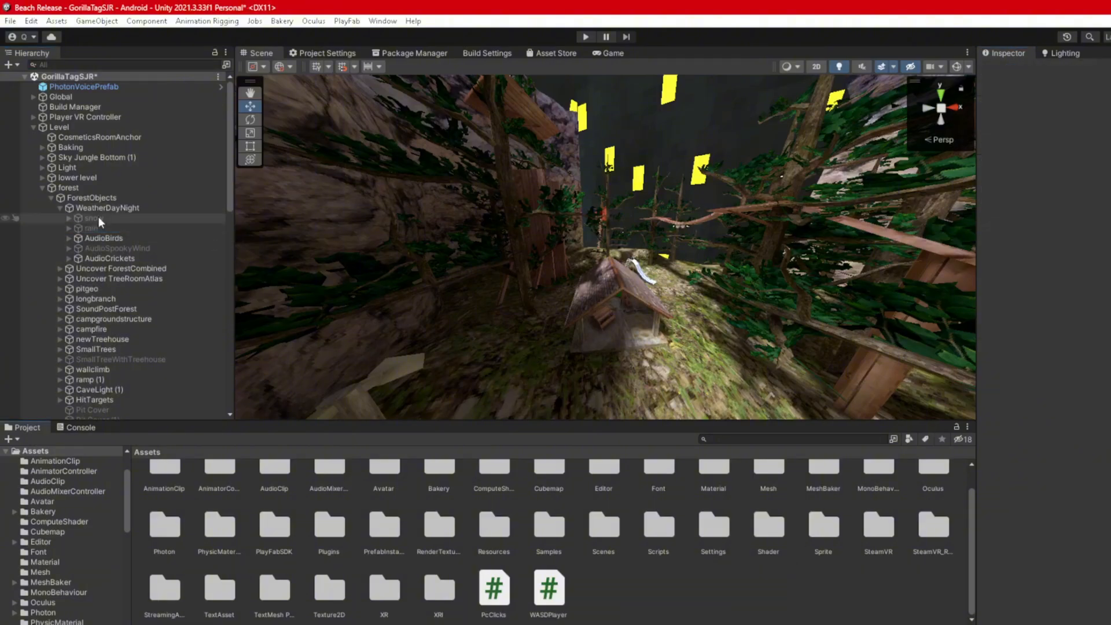
- Collapse the WeatherDayNight, ForestObjects, forest and Level groups in the hierarchy and clear the selection
{"action": "left_click", "coordinate": [59, 208]}
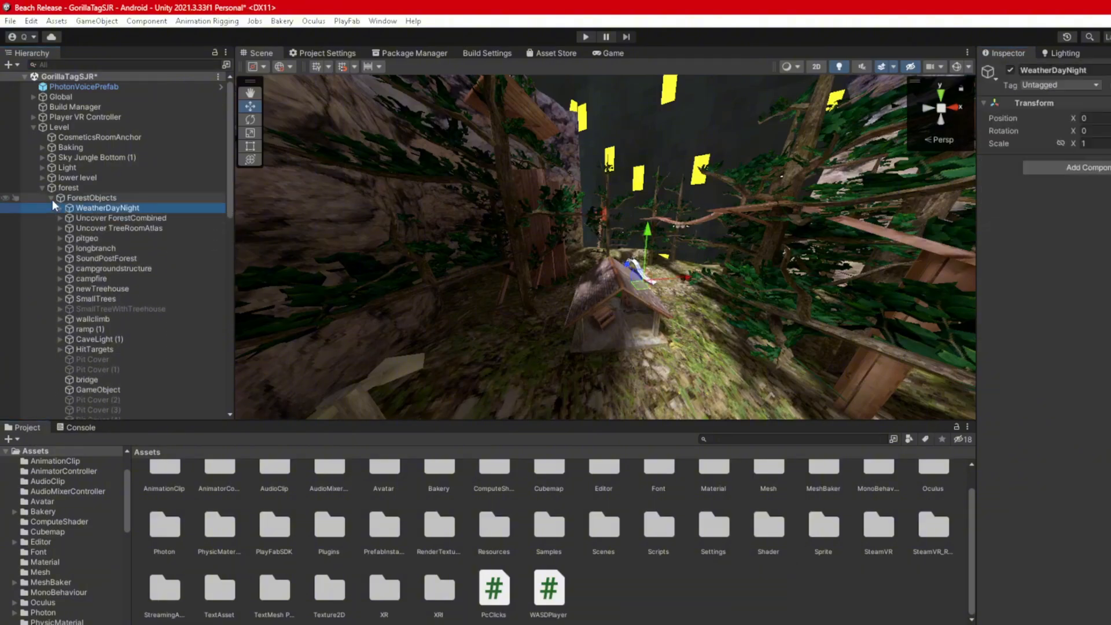
{"action": "left_click", "coordinate": [51, 198]}
{"action": "left_click", "coordinate": [42, 186]}
{"action": "left_click", "coordinate": [33, 128]}
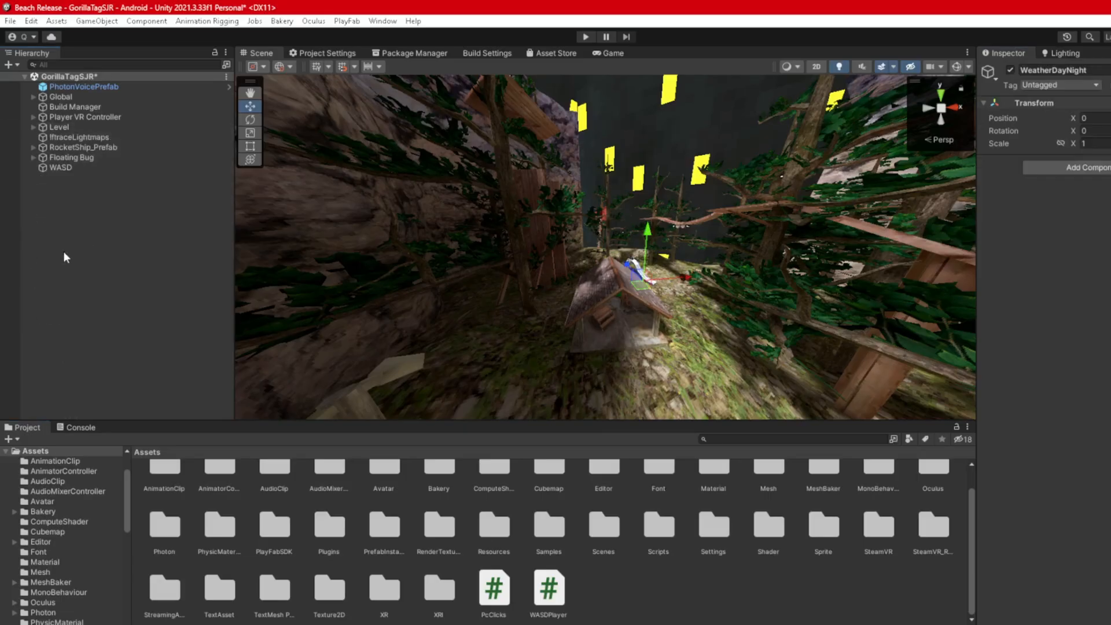
{"action": "left_click", "coordinate": [136, 263]}
- Inspect the settings of WardrobeFaceButton on the stump's wardrobe, and deselect it
{"action": "key", "text": "w"}
{"action": "right_click_drag", "start_coordinate": [779, 236], "coordinate": [602, 301]}
{"action": "left_click", "coordinate": [586, 297]}
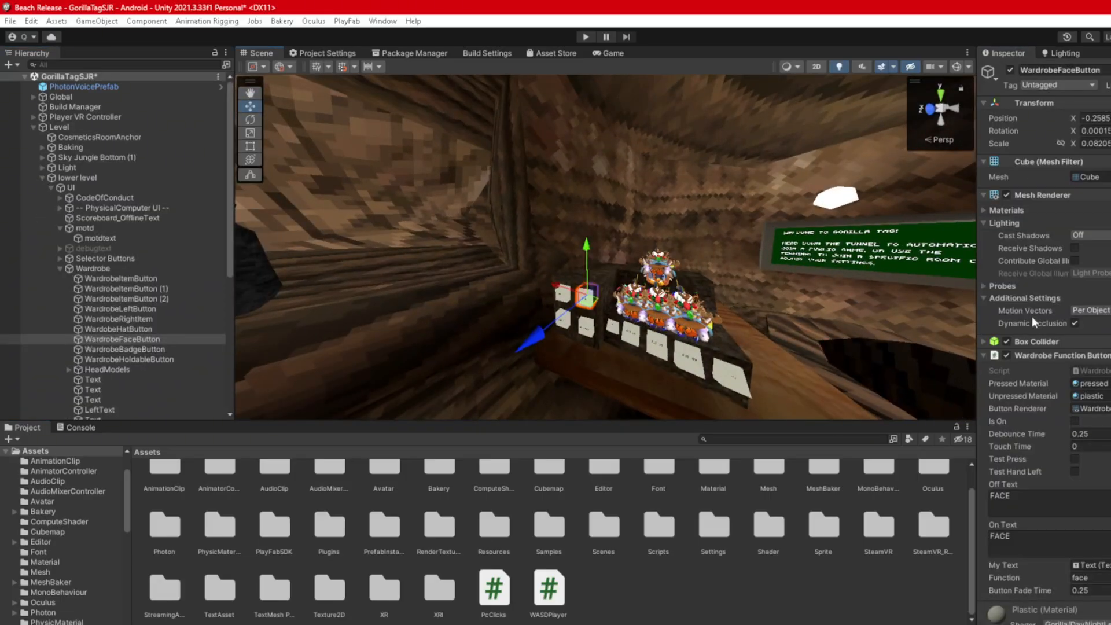
{"action": "left_click", "coordinate": [595, 397]}
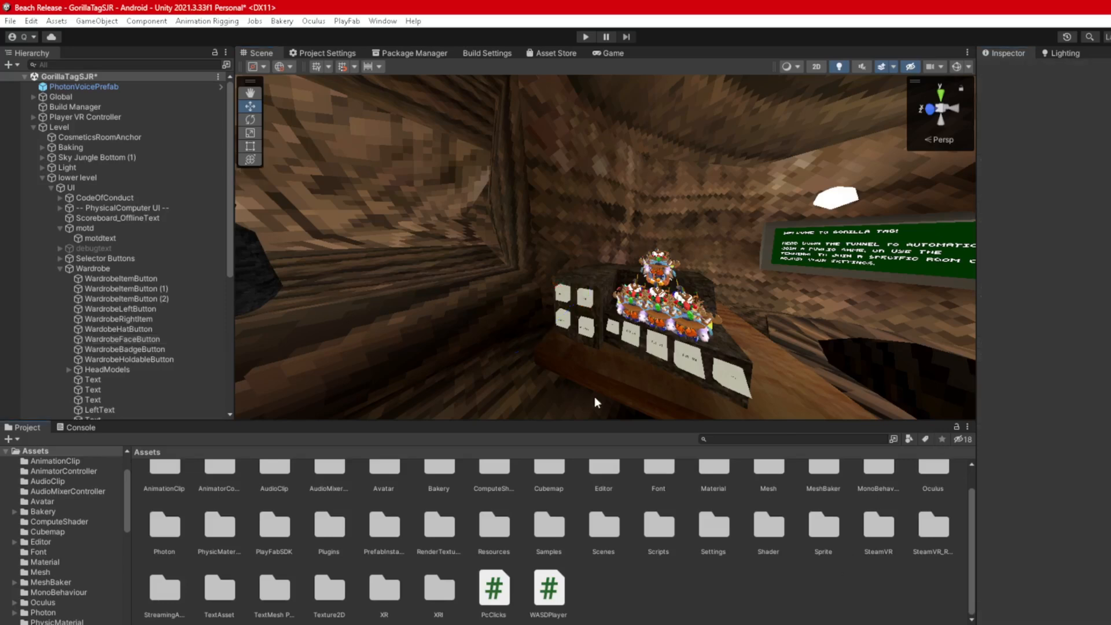
- Collapse the Wardrobe, UI, lower level and Level groups, and save the scene
{"action": "left_click", "coordinate": [60, 269]}
{"action": "left_click", "coordinate": [51, 187]}
{"action": "left_click", "coordinate": [42, 178]}
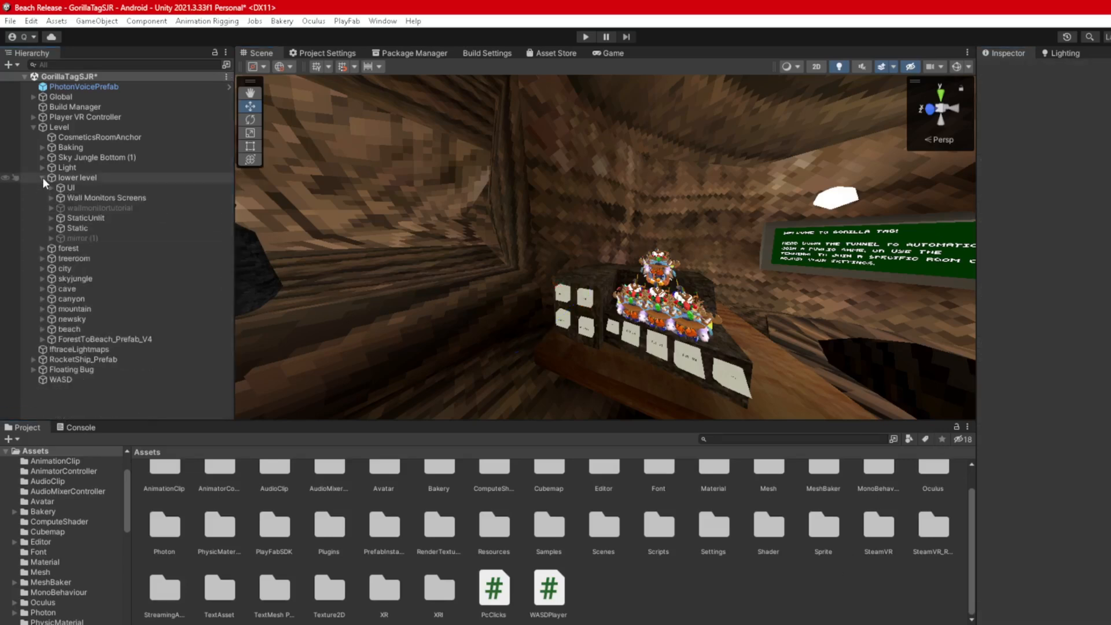
{"action": "left_click", "coordinate": [37, 124]}
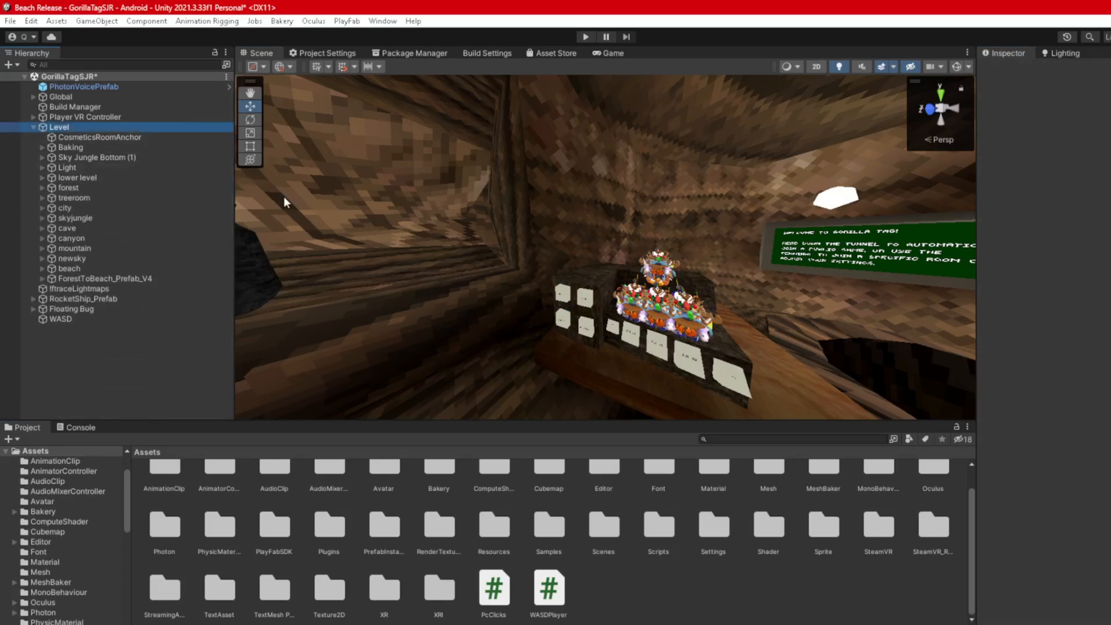
{"action": "left_click", "coordinate": [32, 126]}
{"action": "left_click", "coordinate": [372, 241]}
{"action": "right_click_drag", "start_coordinate": [373, 241], "coordinate": [405, 242]}
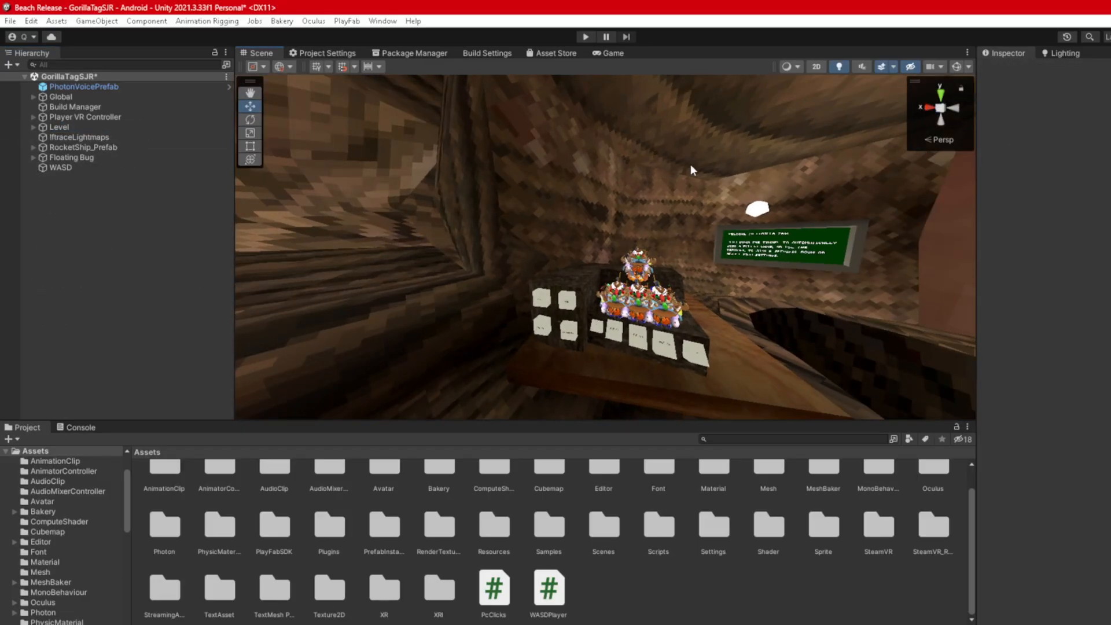
{"action": "key", "text": "ctrl+s"}
{"action": "right_click_drag", "start_coordinate": [669, 174], "coordinate": [573, 168]}
- Start Play mode and walk the player over to the in-game computer
{"action": "left_click", "coordinate": [584, 37]}
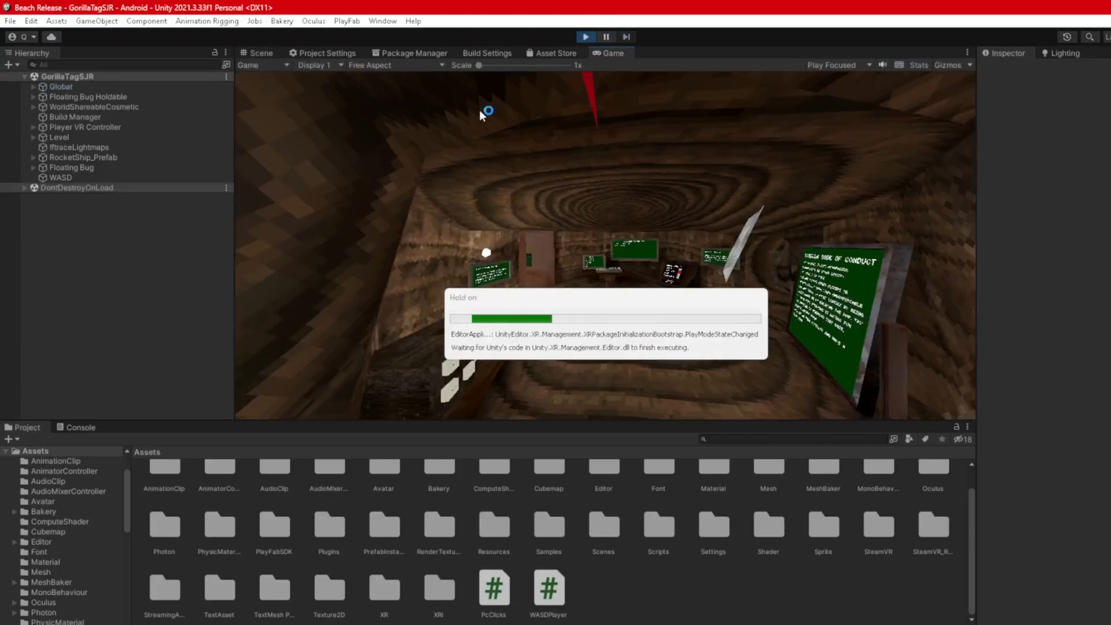
{"action": "left_click", "coordinate": [561, 185]}
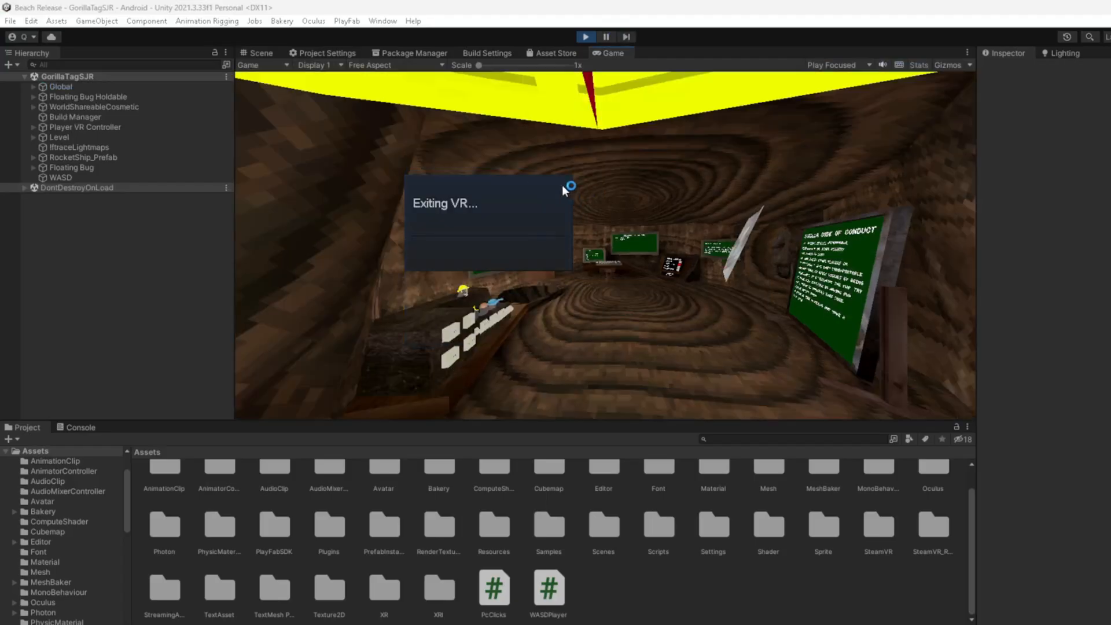
{"action": "key", "text": "w"}
{"action": "right_click_drag", "start_coordinate": [718, 216], "coordinate": [649, 221]}
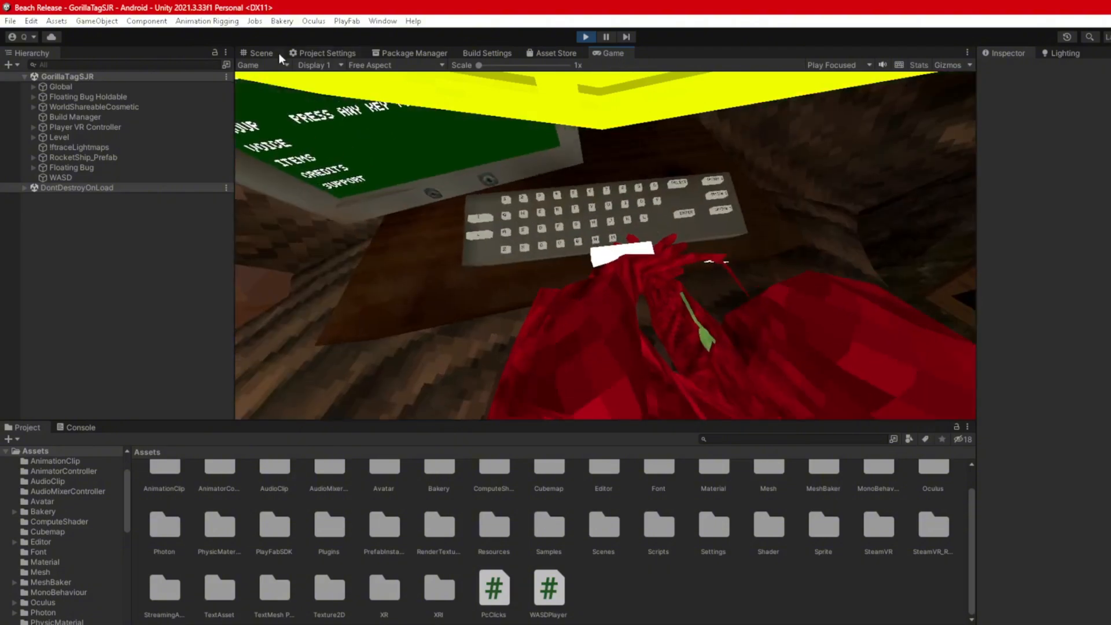
- Enter room code 000 on the in-game computer by triggering Test Click on its 0 and enter keys, and return to the Game view
{"action": "left_click", "coordinate": [254, 53]}
{"action": "right_click_drag", "start_coordinate": [550, 191], "coordinate": [581, 339]}
{"action": "key", "text": "w"}
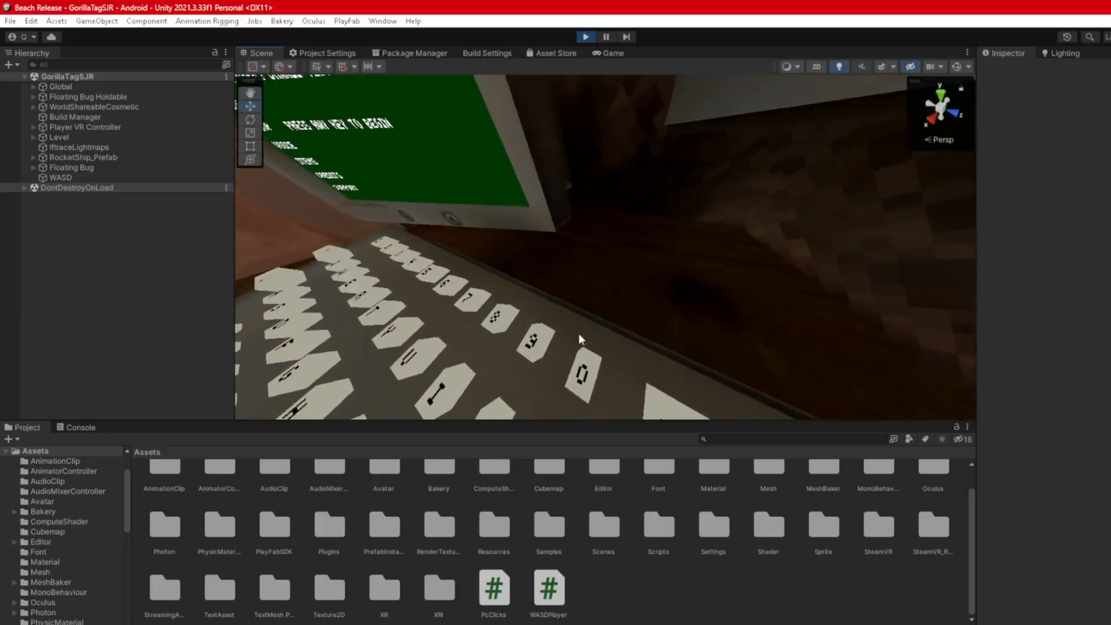
{"action": "left_click", "coordinate": [588, 379]}
{"action": "key", "text": "f"}
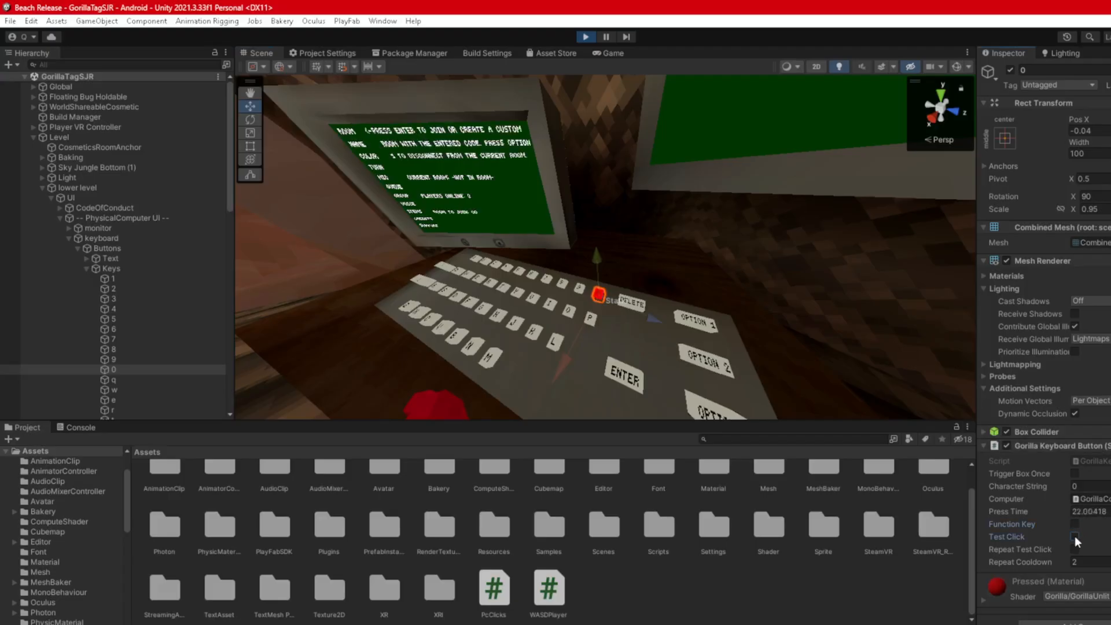
{"action": "left_click", "coordinate": [638, 384]}
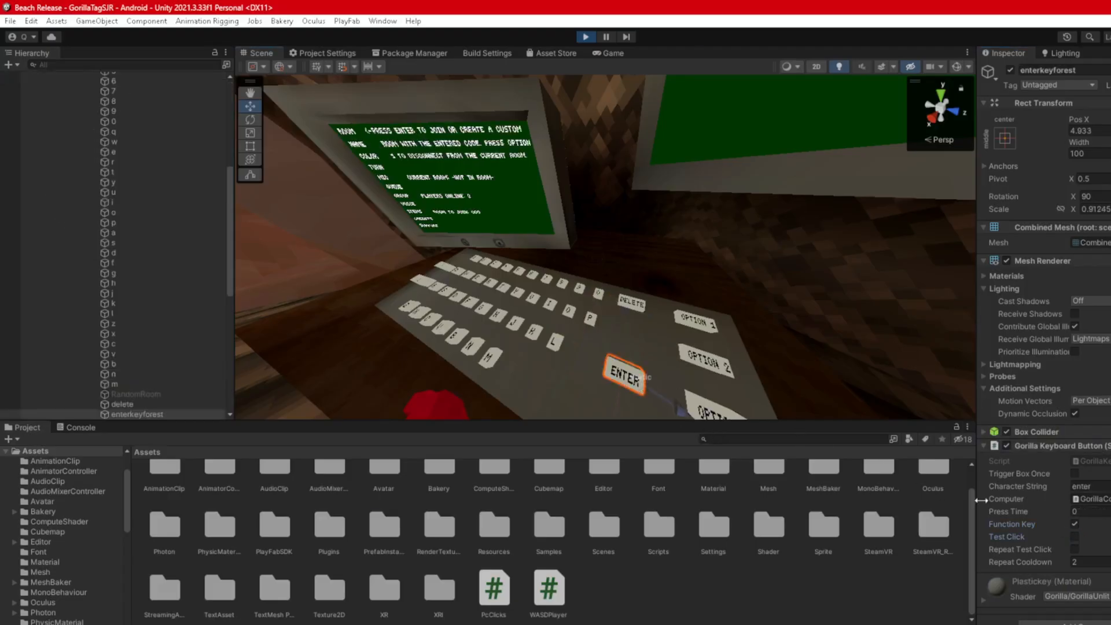
{"action": "left_click", "coordinate": [1077, 539]}
{"action": "right_click_drag", "start_coordinate": [770, 333], "coordinate": [671, 291]}
{"action": "left_click", "coordinate": [611, 53]}
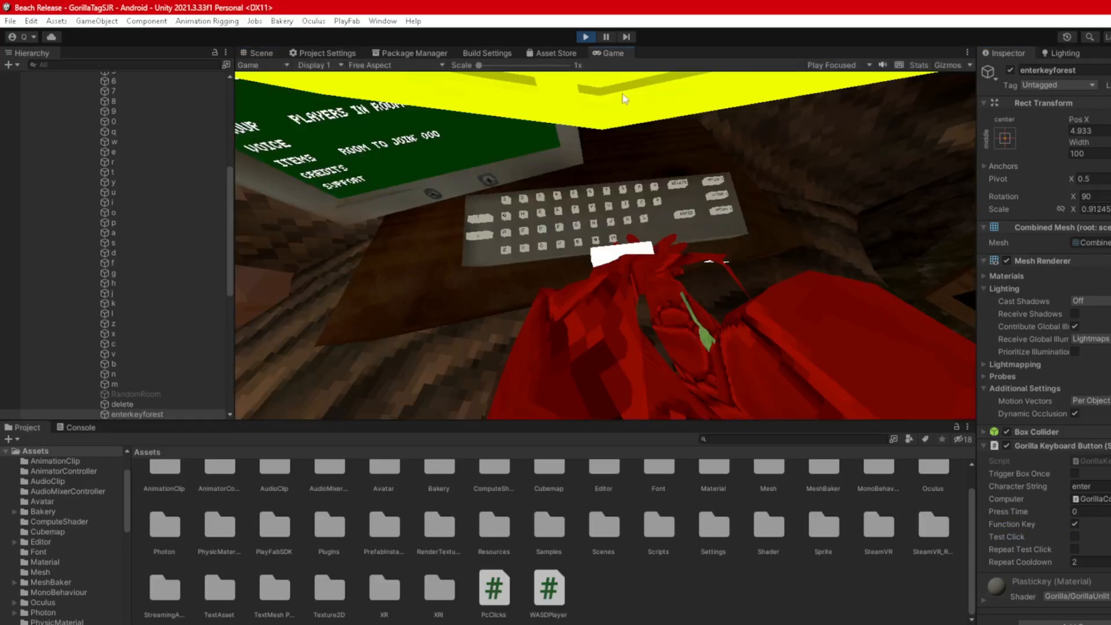
- Walk the player away from the computer and through the map to the water pool at the beach
{"action": "key", "text": "w"}
{"action": "right_click_drag", "start_coordinate": [633, 155], "coordinate": [652, 224]}
{"action": "key", "text": "w"}
{"action": "key", "text": "w"}
{"action": "key", "text": "w"}
{"action": "key", "text": "s"}
{"action": "key", "text": "w"}
{"action": "key", "text": "w"}
{"action": "key", "text": "w"}
{"action": "key", "text": "w"}
{"action": "key", "text": "w"}
{"action": "key", "text": "w"}
{"action": "key", "text": "w"}
{"action": "key", "text": "w"}
{"action": "key", "text": "w"}
{"action": "key", "text": "w"}
{"action": "key", "text": "w"}
{"action": "key", "text": "w"}
{"action": "key", "text": "w"}
{"action": "key", "text": "w"}
{"action": "key", "text": "w"}
{"action": "key", "text": "w"}
{"action": "key", "text": "w"}
{"action": "key", "text": "w"}
{"action": "key", "text": "w"}
{"action": "key", "text": "w"}
{"action": "key", "text": "w"}
{"action": "key", "text": "w"}
{"action": "key", "text": "w"}
{"action": "key", "text": "w"}
{"action": "key", "text": "w"}
{"action": "key", "text": "w"}
{"action": "key", "text": "w"}
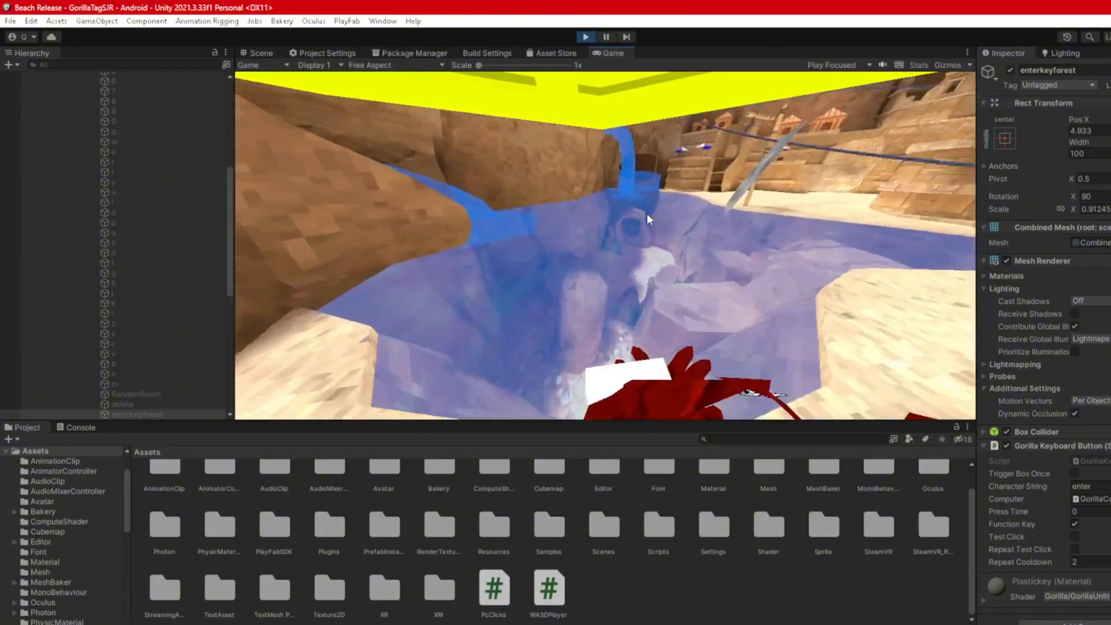
- Jump the player toward the beach pool, continue exploring the area, and exit Play mode
{"action": "key", "text": "space"}
{"action": "right_click_drag", "start_coordinate": [648, 214], "coordinate": [693, 201]}
{"action": "key", "text": "w"}
{"action": "key", "text": "space"}
{"action": "key", "text": "w"}
{"action": "key", "text": "w"}
{"action": "key", "text": "w"}
{"action": "key", "text": "w"}
{"action": "key", "text": "w"}
{"action": "key", "text": "w"}
{"action": "key", "text": "w"}
{"action": "key", "text": "w"}
{"action": "key", "text": "w"}
{"action": "key", "text": "w"}
{"action": "left_click", "coordinate": [588, 35]}
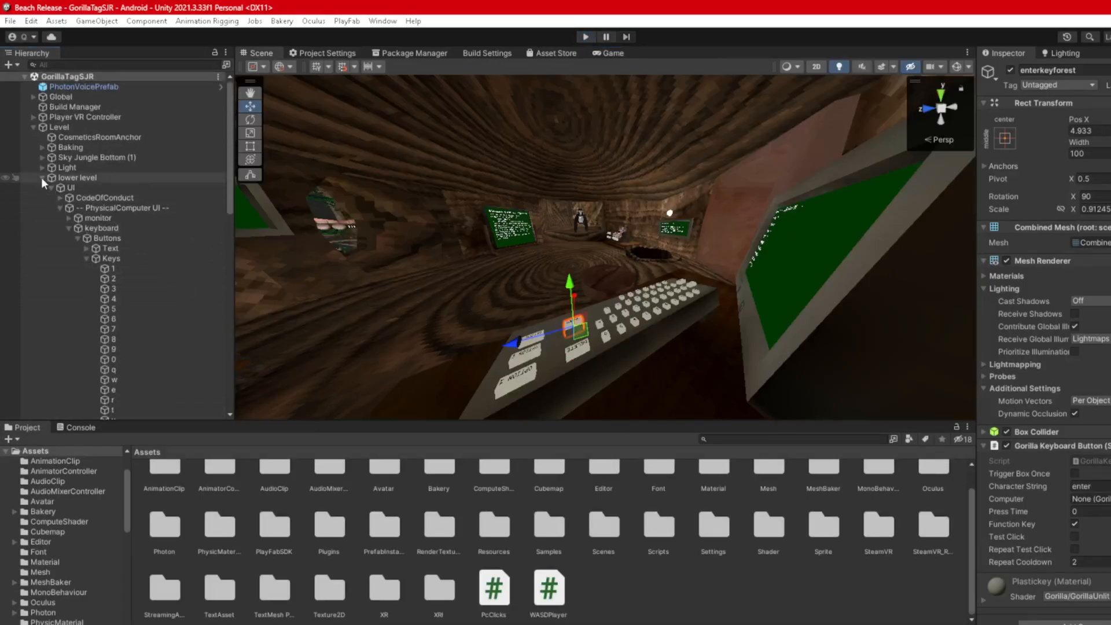
- Deactivate the rain object under the city group's CosmeticsRoomAnchor
{"action": "left_click", "coordinate": [41, 177]}
{"action": "left_click", "coordinate": [43, 207]}
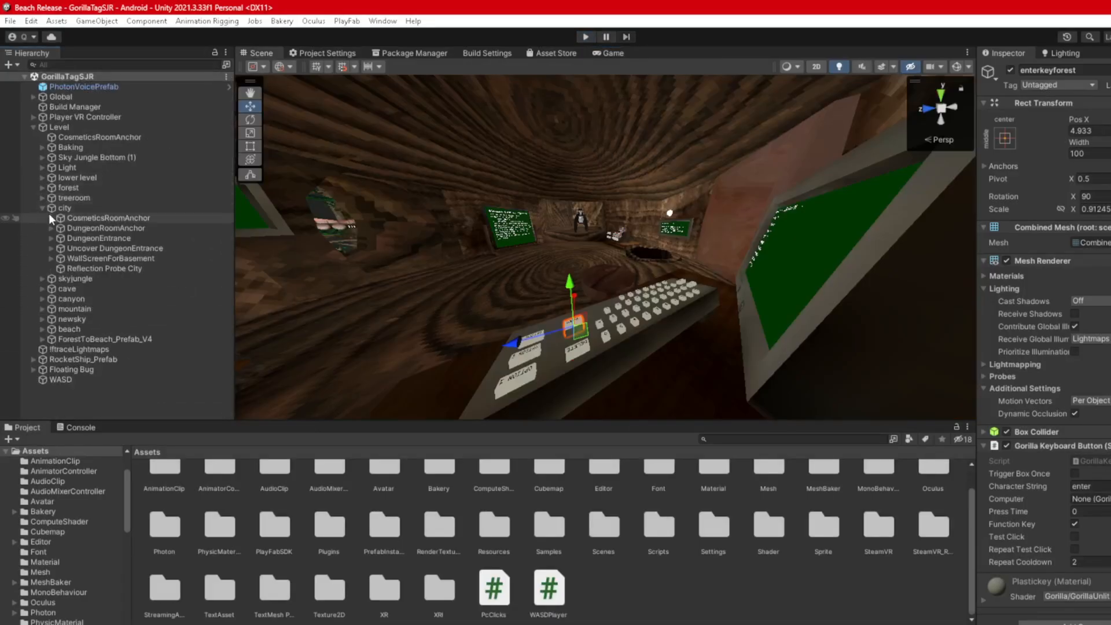
{"action": "left_click", "coordinate": [51, 217]}
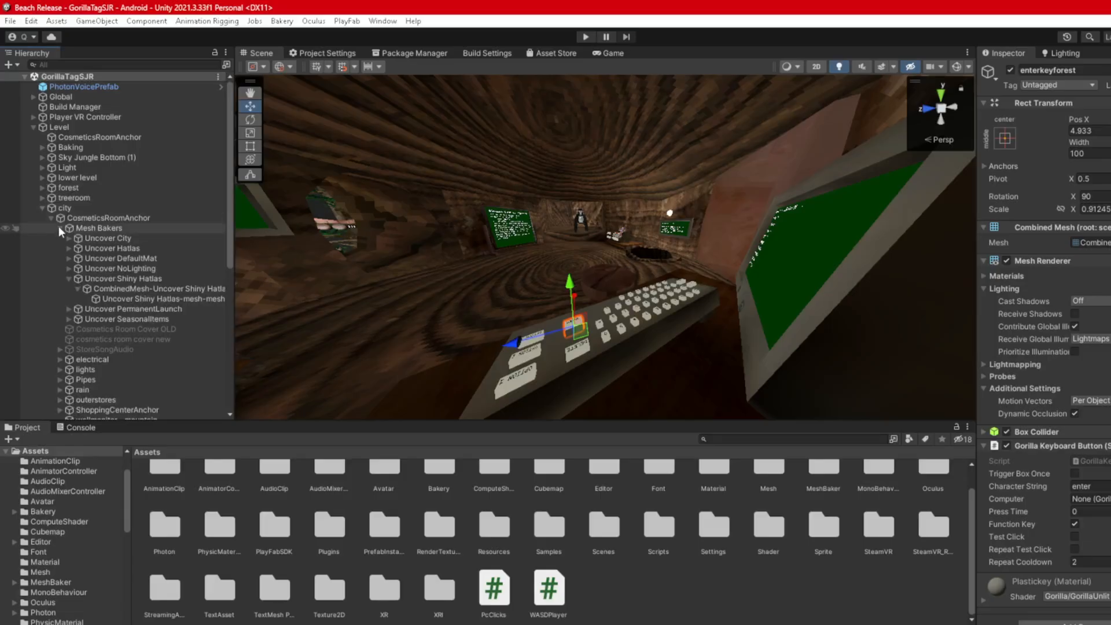
{"action": "left_click", "coordinate": [61, 258]}
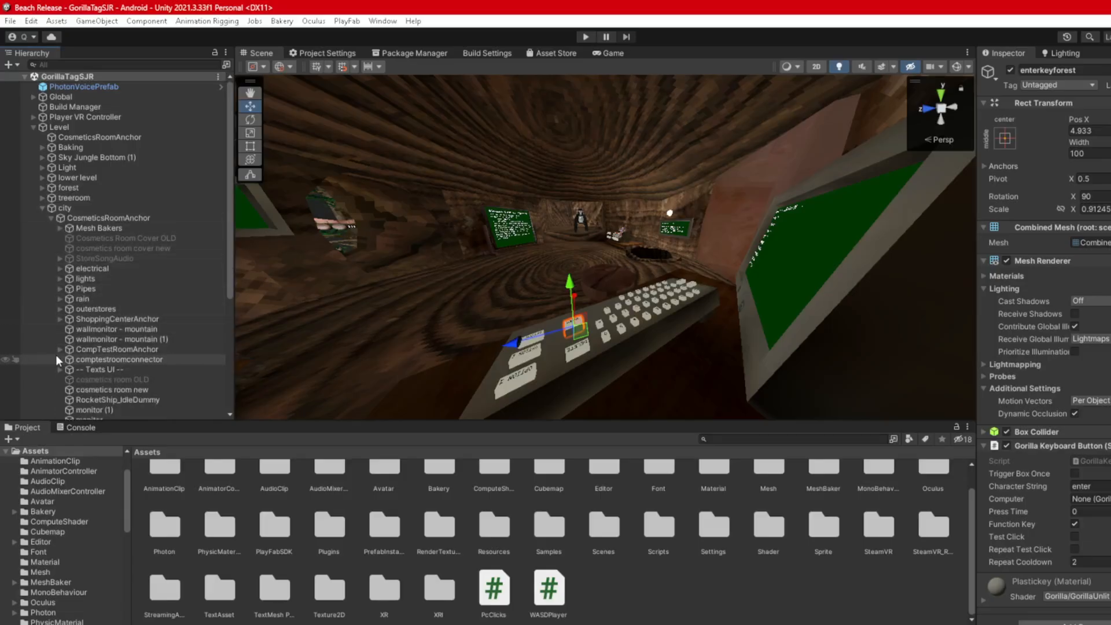
{"action": "scroll", "coordinate": [55, 355], "scroll_direction": "down", "scroll_amount": 2}
{"action": "scroll", "coordinate": [55, 355], "scroll_direction": "down", "scroll_amount": 2}
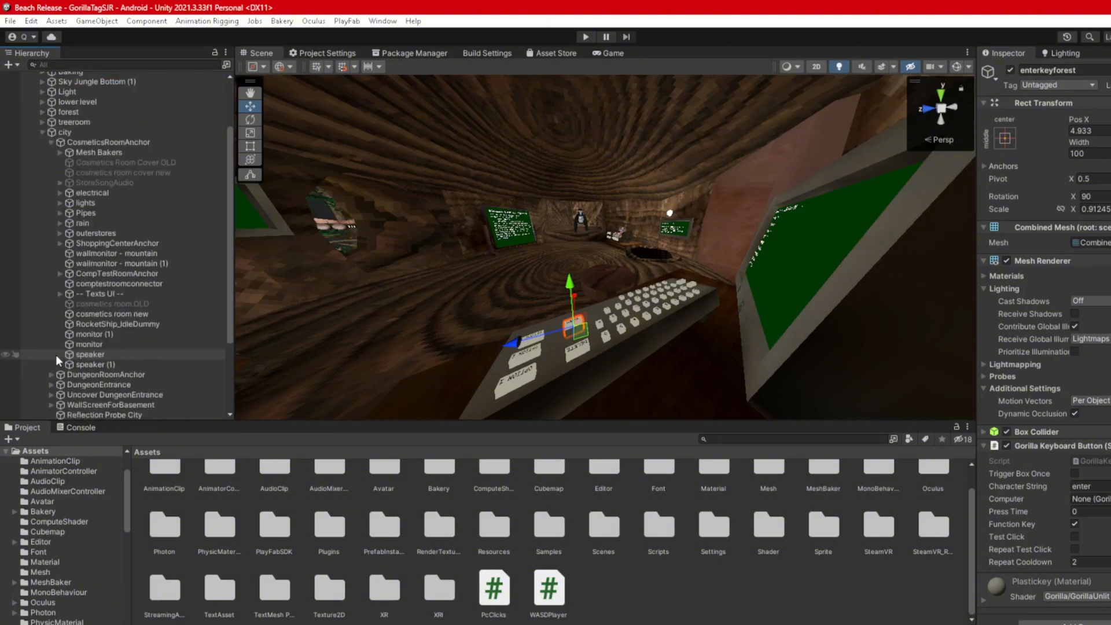
{"action": "scroll", "coordinate": [57, 392], "scroll_direction": "down", "scroll_amount": 2}
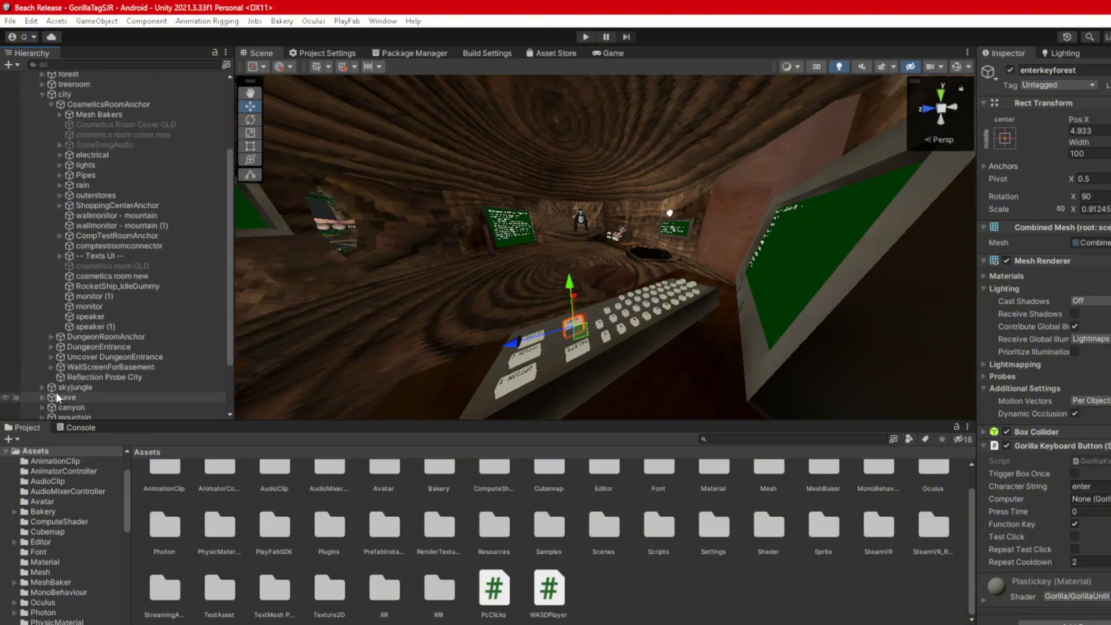
{"action": "scroll", "coordinate": [56, 372], "scroll_direction": "up", "scroll_amount": 2}
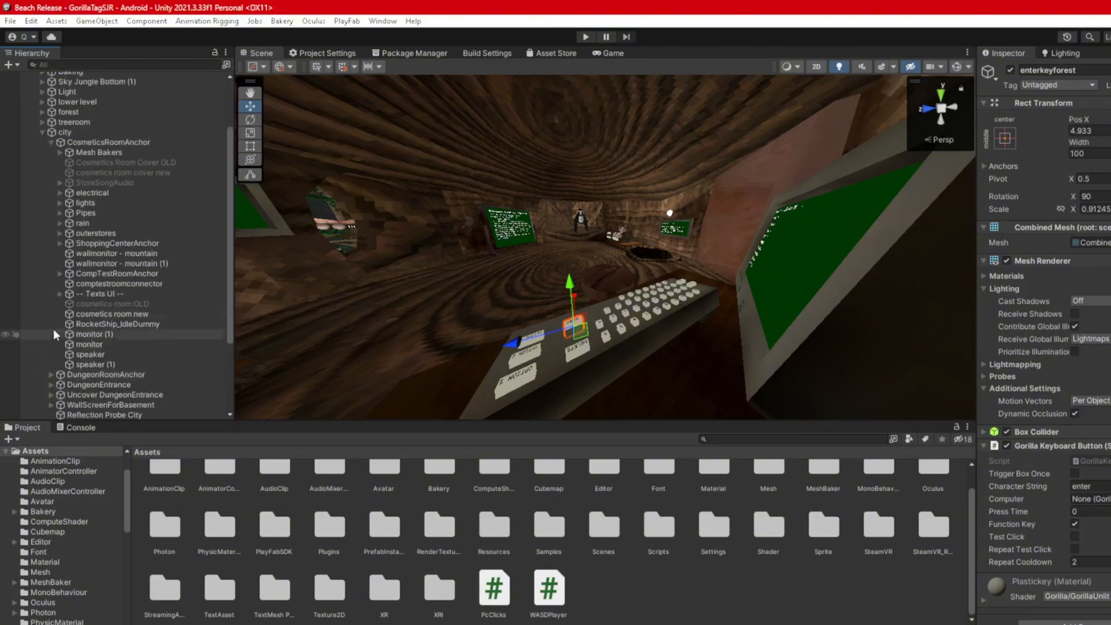
{"action": "left_click", "coordinate": [61, 223]}
{"action": "left_click", "coordinate": [83, 223]}
{"action": "left_click", "coordinate": [60, 214]}
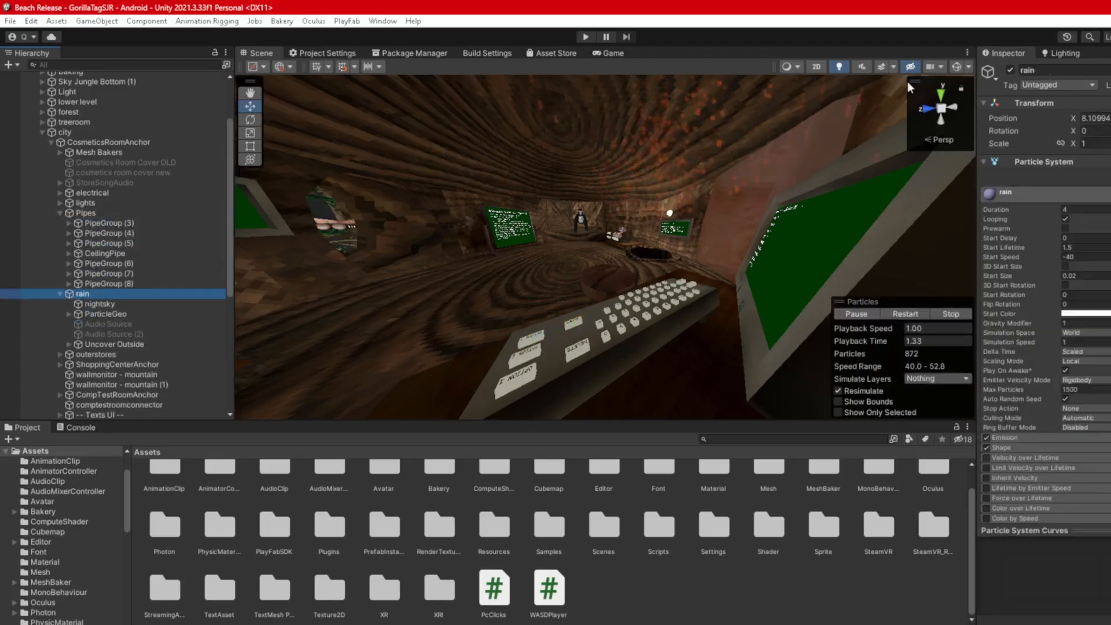
{"action": "left_click", "coordinate": [1010, 70]}
{"action": "left_click", "coordinate": [666, 575]}
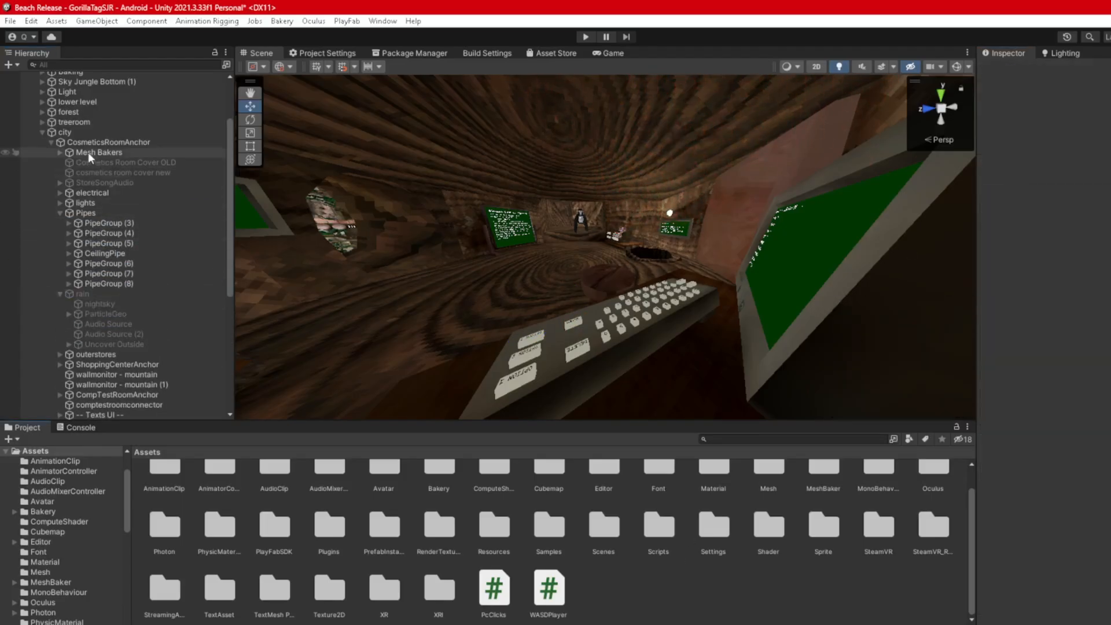
{"action": "left_click", "coordinate": [43, 133]}
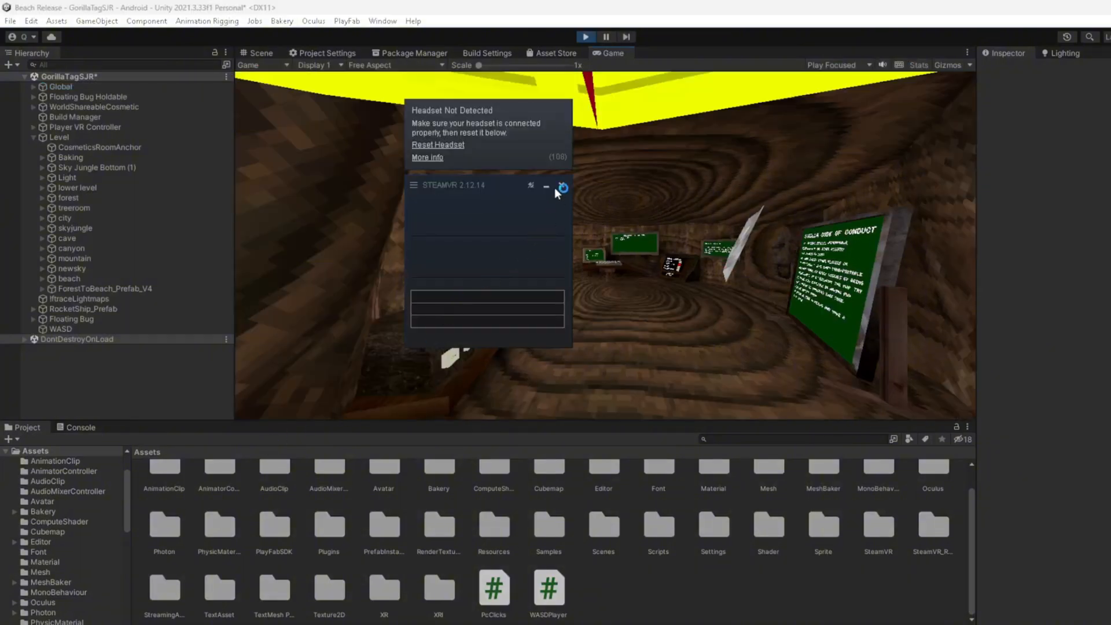
- Dismiss the SteamVR headset window and examine the Console's errors and warnings during Play mode
{"action": "left_click", "coordinate": [561, 186]}
{"action": "left_click", "coordinate": [84, 427]}
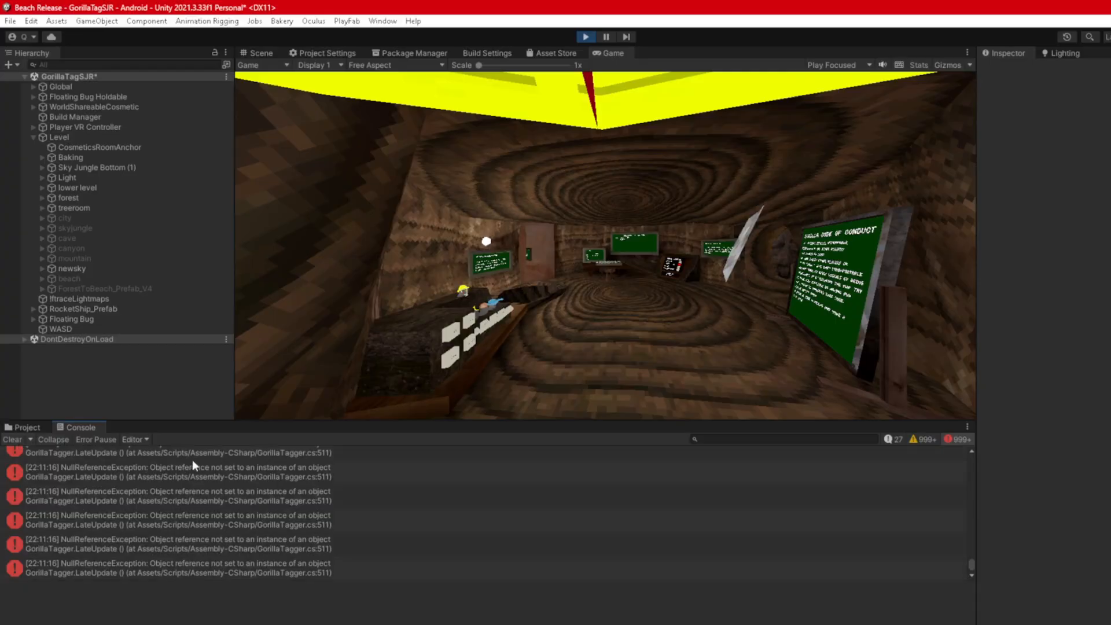
{"action": "left_click", "coordinate": [918, 437]}
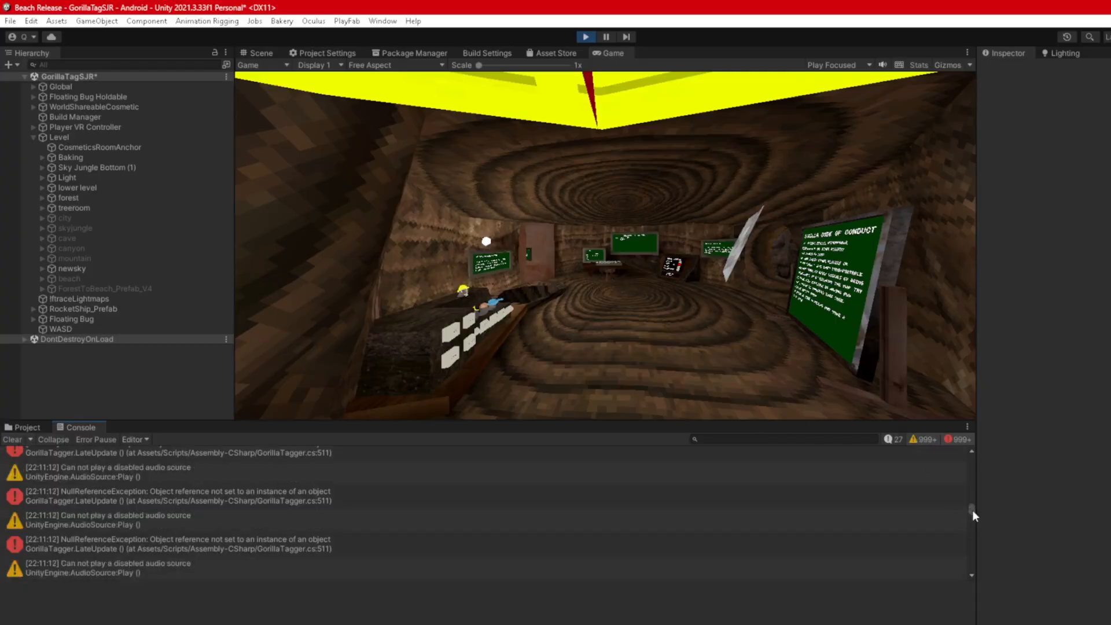
{"action": "left_click_drag", "start_coordinate": [971, 505], "coordinate": [957, 558]}
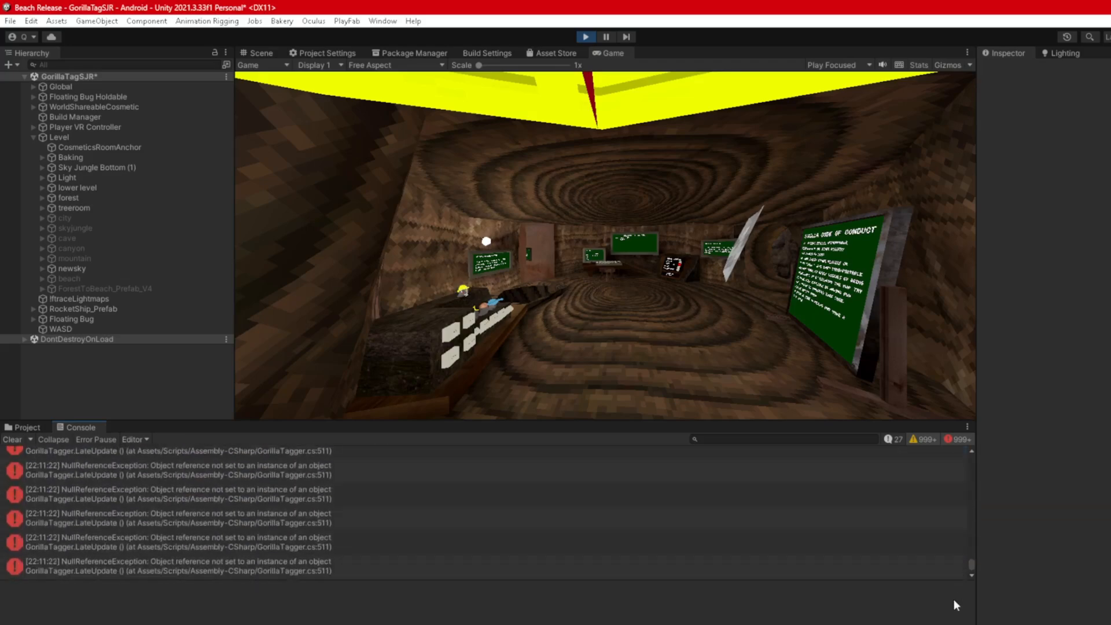
{"action": "left_click", "coordinate": [929, 442]}
- Walk and jump the player out of the treehouse into the city area, and exit Play mode
{"action": "right_click_drag", "start_coordinate": [918, 400], "coordinate": [832, 374]}
{"action": "key", "text": "w"}
{"action": "key", "text": "w"}
{"action": "key", "text": "w"}
{"action": "key", "text": "w"}
{"action": "key", "text": "space"}
{"action": "key", "text": "w"}
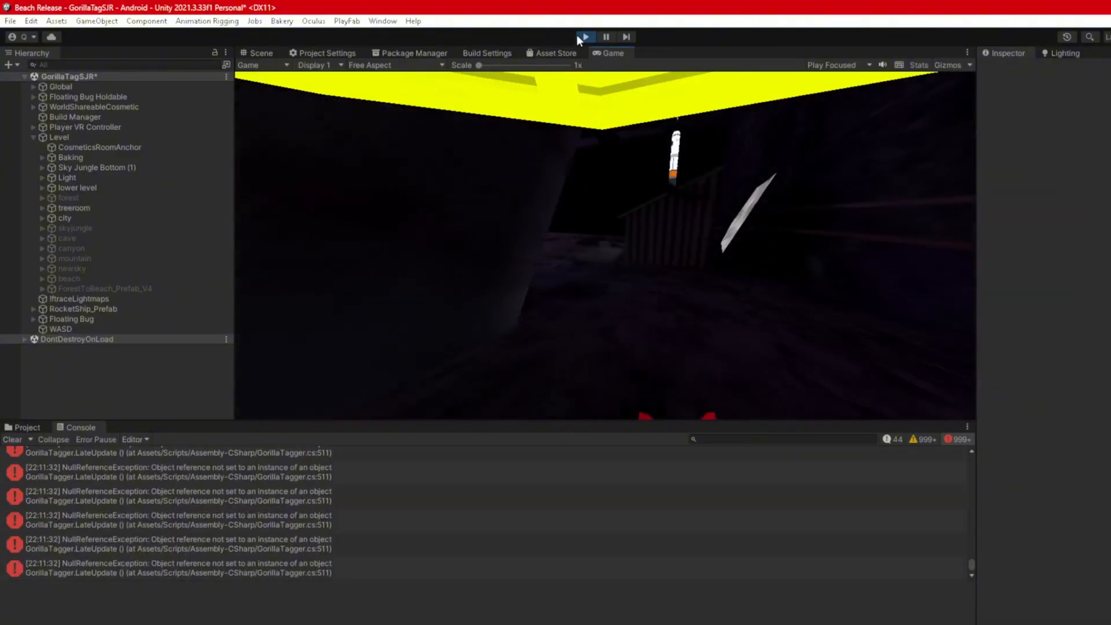
{"action": "left_click", "coordinate": [580, 38]}
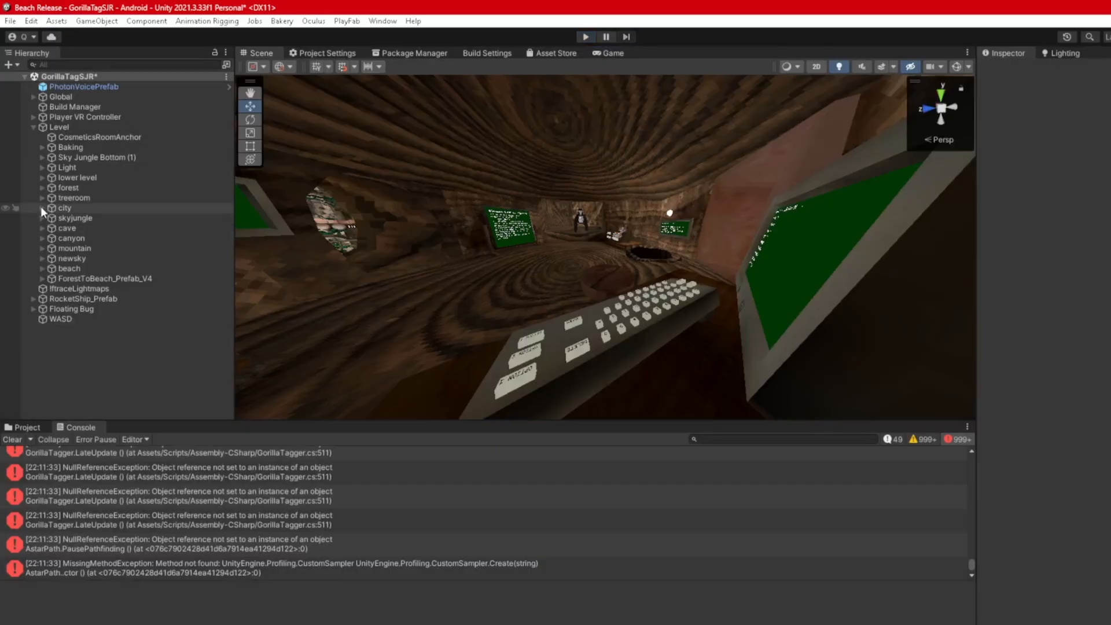
- Reactivate the rain object under city's CosmeticsRoomAnchor and collapse its Particle System component
{"action": "left_click", "coordinate": [42, 207]}
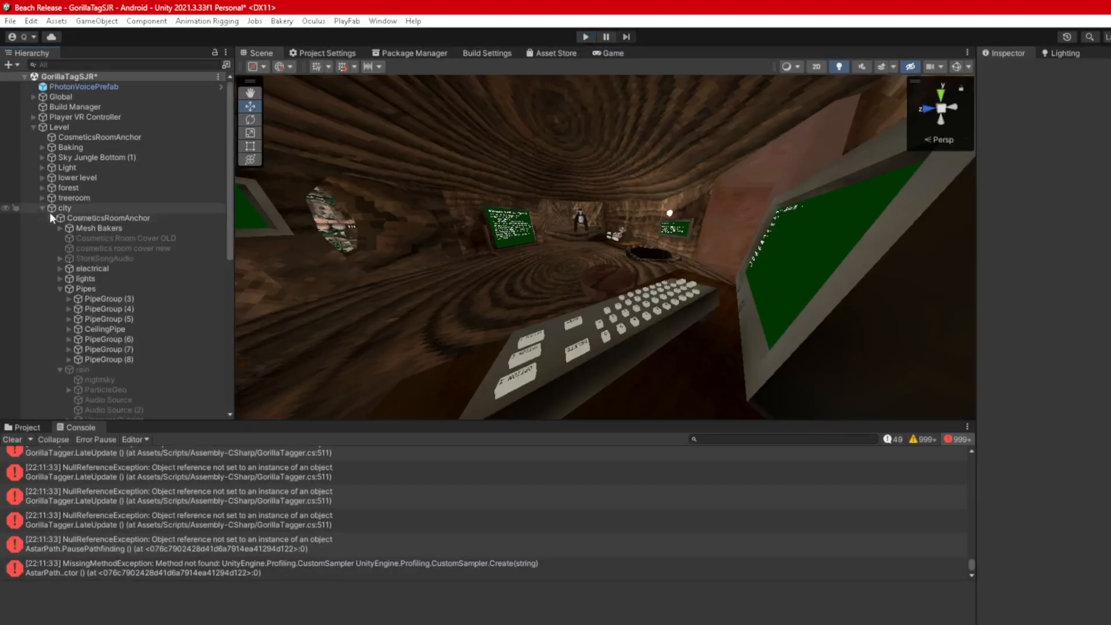
{"action": "left_click", "coordinate": [61, 289]}
{"action": "left_click", "coordinate": [96, 298]}
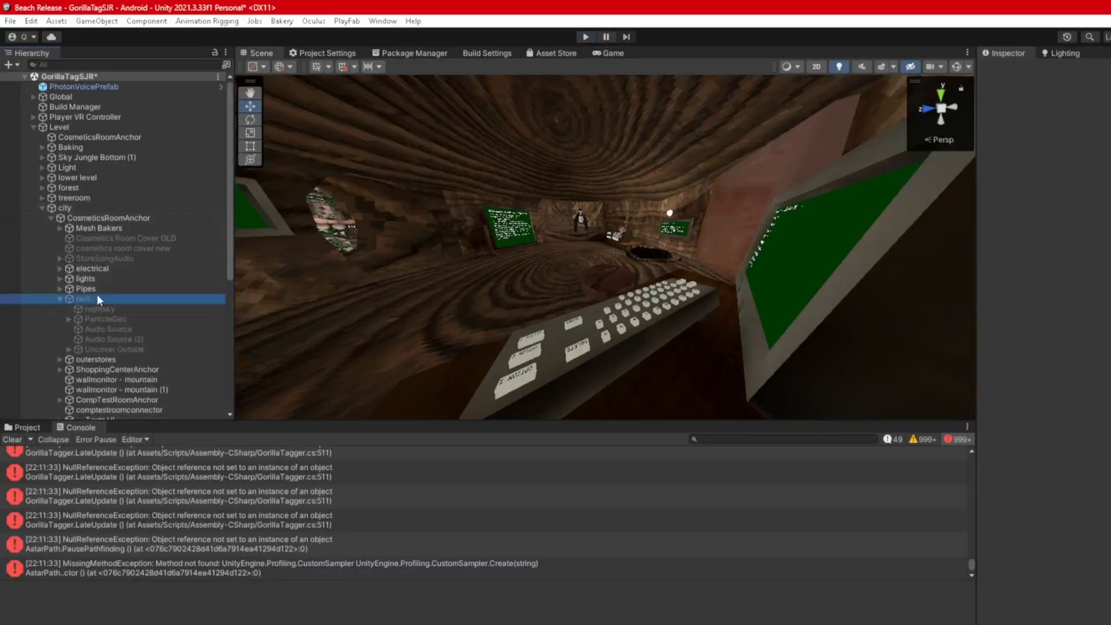
{"action": "left_click", "coordinate": [1008, 70]}
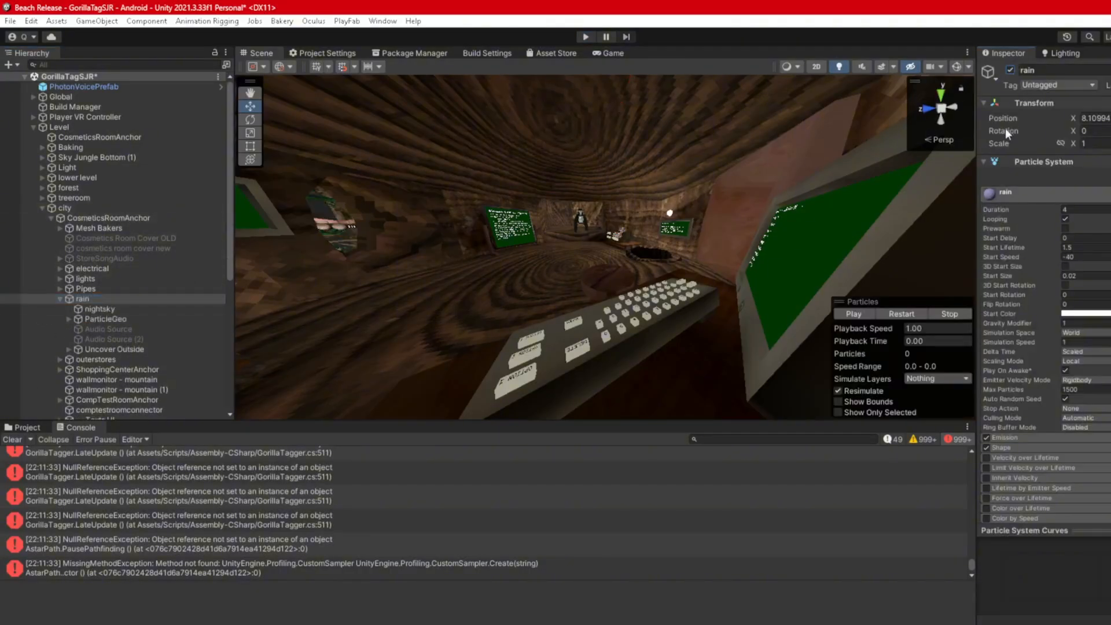
{"action": "left_click", "coordinate": [1035, 158]}
{"action": "right_click", "coordinate": [1041, 160]}
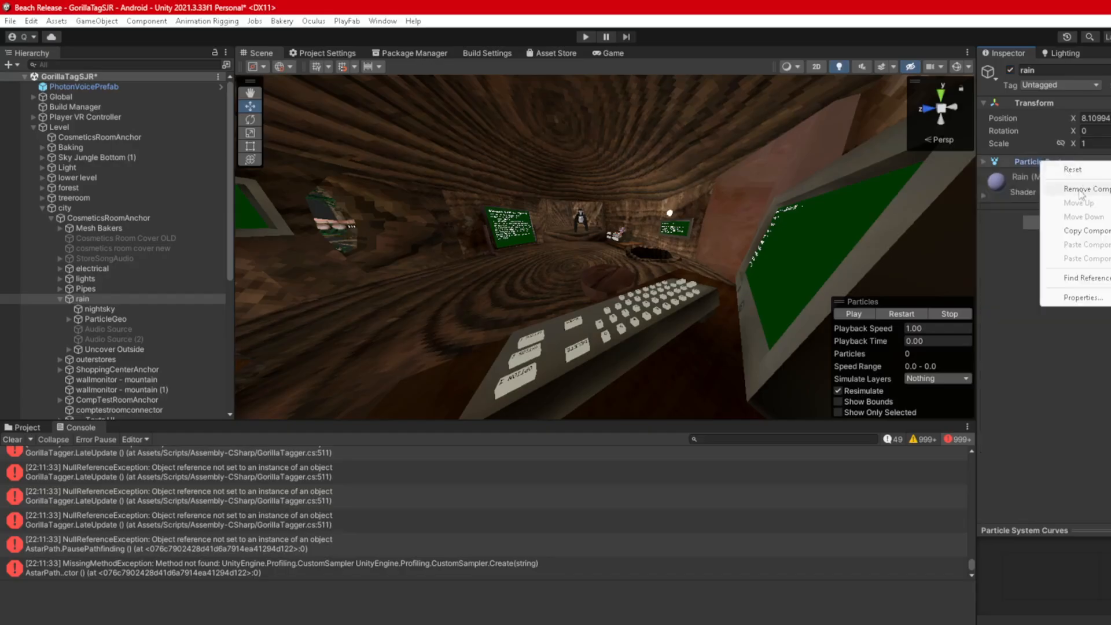
{"action": "left_click", "coordinate": [1062, 380]}
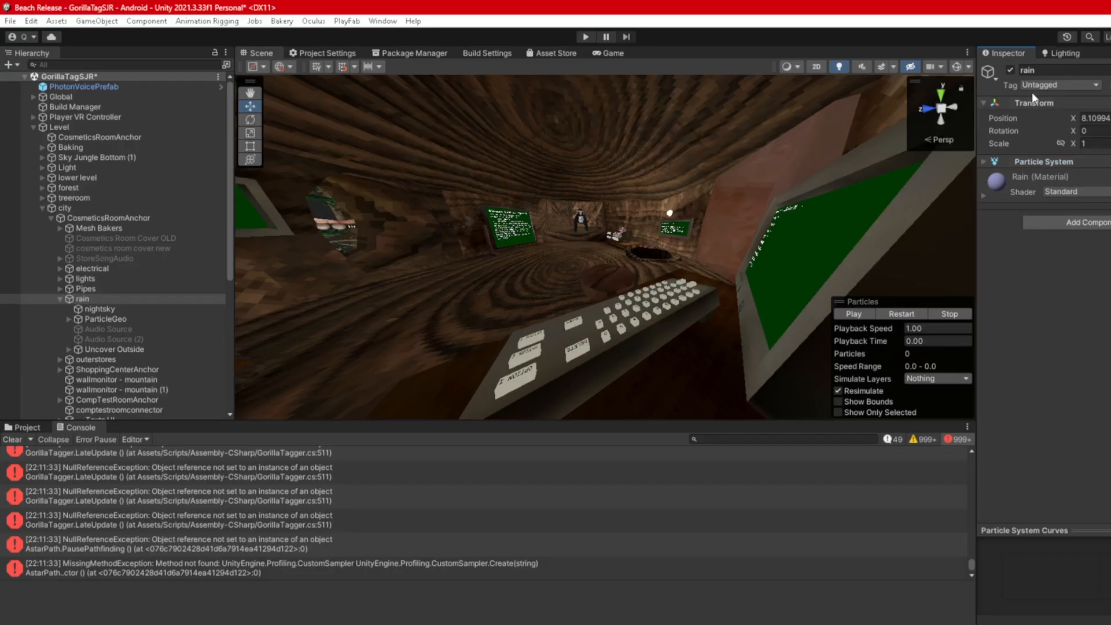
- Duplicate the rain object, nest the copy inside the original, and delete all of the copy's child objects
{"action": "key", "text": "ctrl+d"}
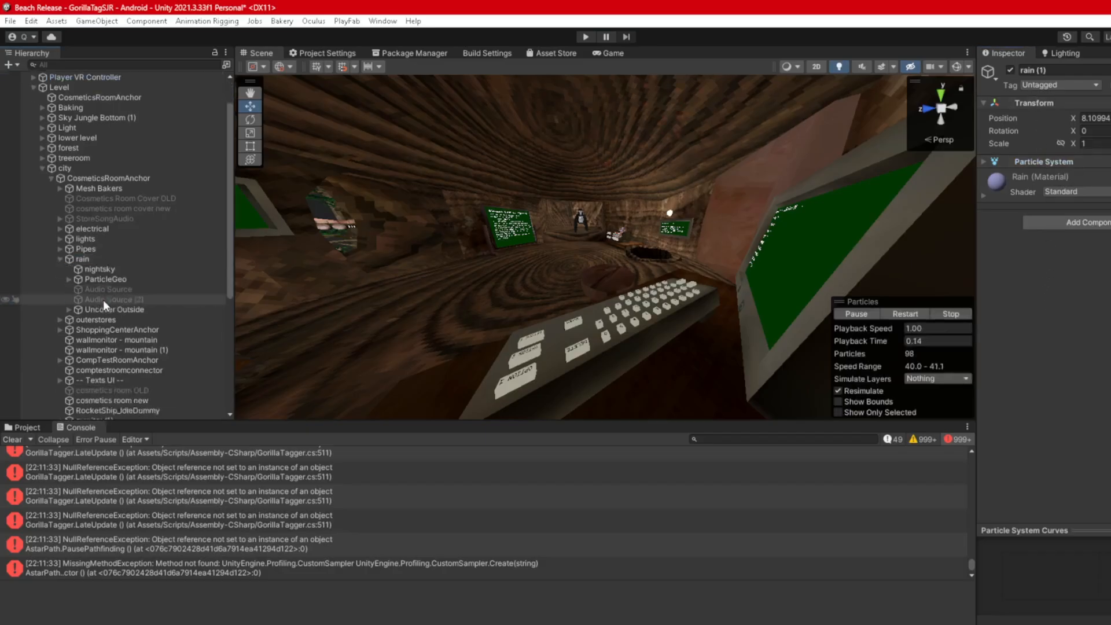
{"action": "left_click_drag", "start_coordinate": [110, 243], "coordinate": [99, 220]}
{"action": "left_click", "coordinate": [69, 222]}
{"action": "left_click", "coordinate": [108, 231]}
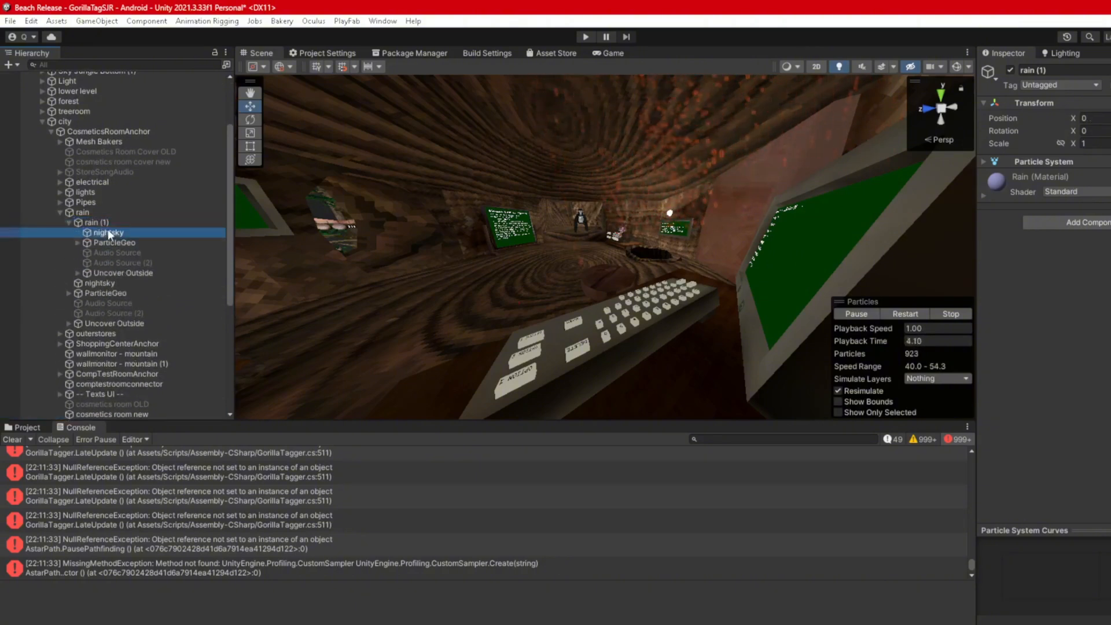
{"action": "left_click", "coordinate": [123, 271], "text": "shift"}
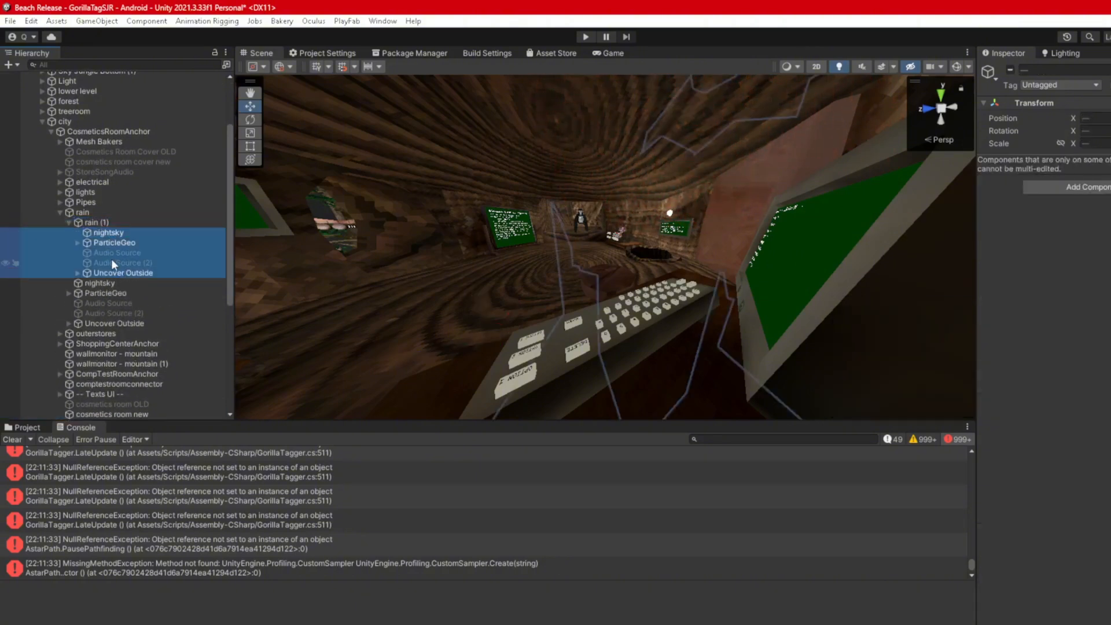
{"action": "key", "text": "Delete"}
- Remove the Particle System component from the parent rain object and deactivate the nested rain (1)
{"action": "left_click", "coordinate": [102, 223]}
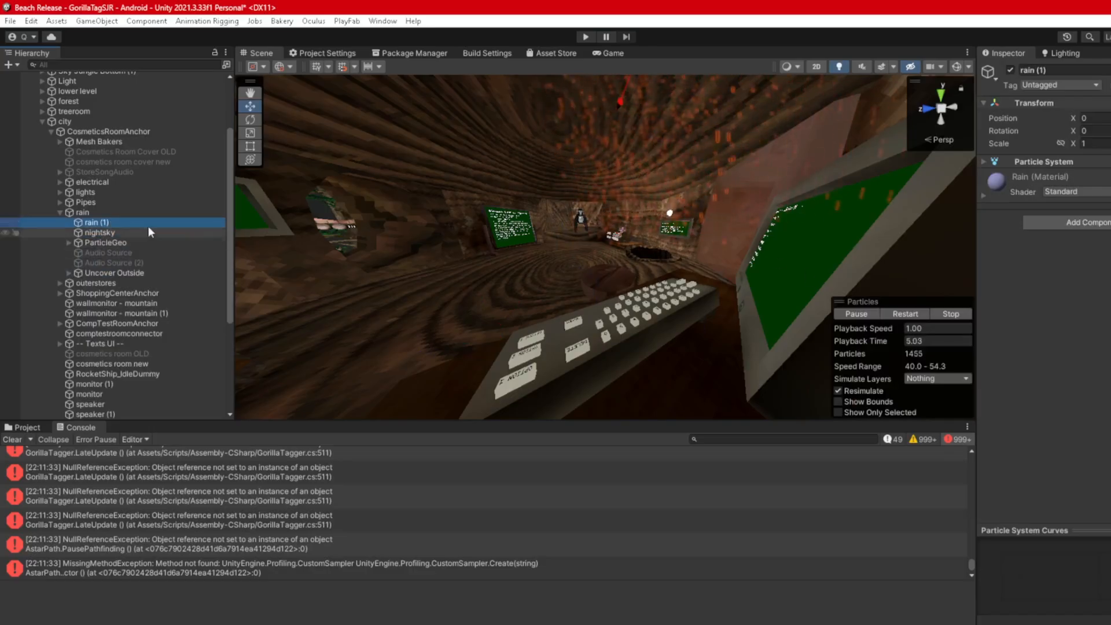
{"action": "left_click", "coordinate": [82, 212]}
{"action": "right_click", "coordinate": [1067, 168]}
{"action": "left_click", "coordinate": [1075, 190]}
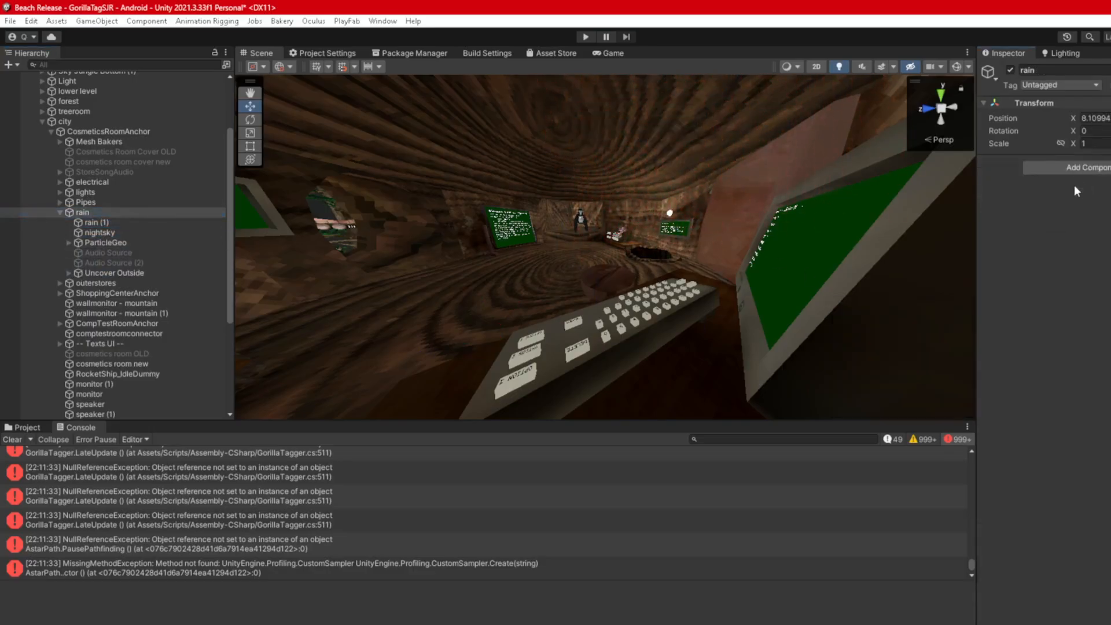
{"action": "left_click", "coordinate": [115, 223]}
{"action": "left_click", "coordinate": [1011, 70]}
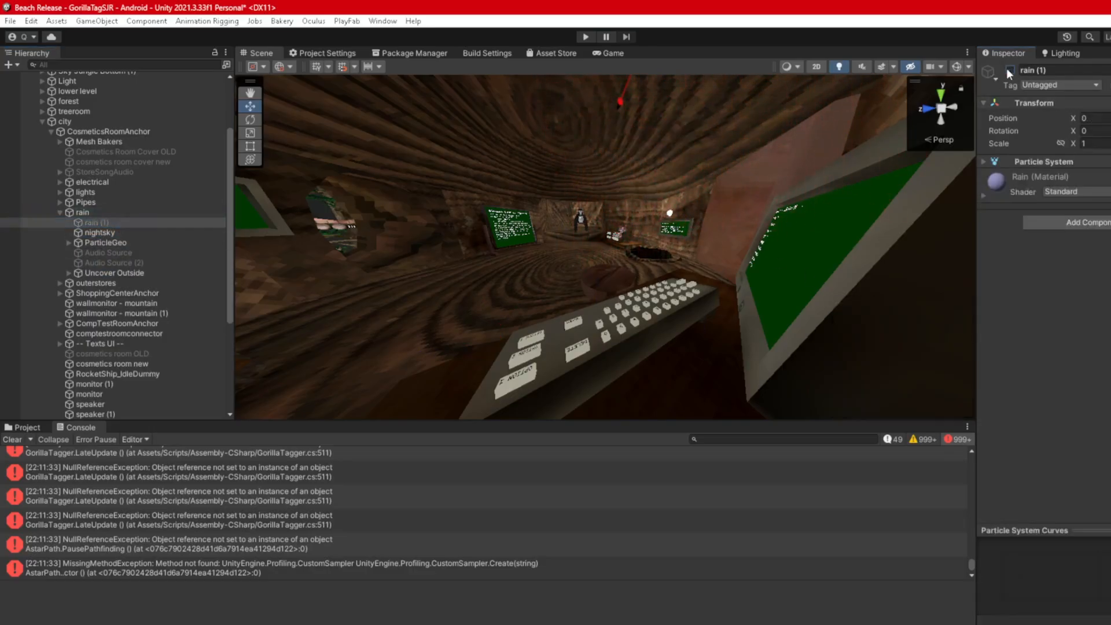
- Examine ParticleGeo's child objects and collapse the Hierarchy back up to the Level object
{"action": "left_click", "coordinate": [112, 242]}
{"action": "left_click", "coordinate": [69, 242]}
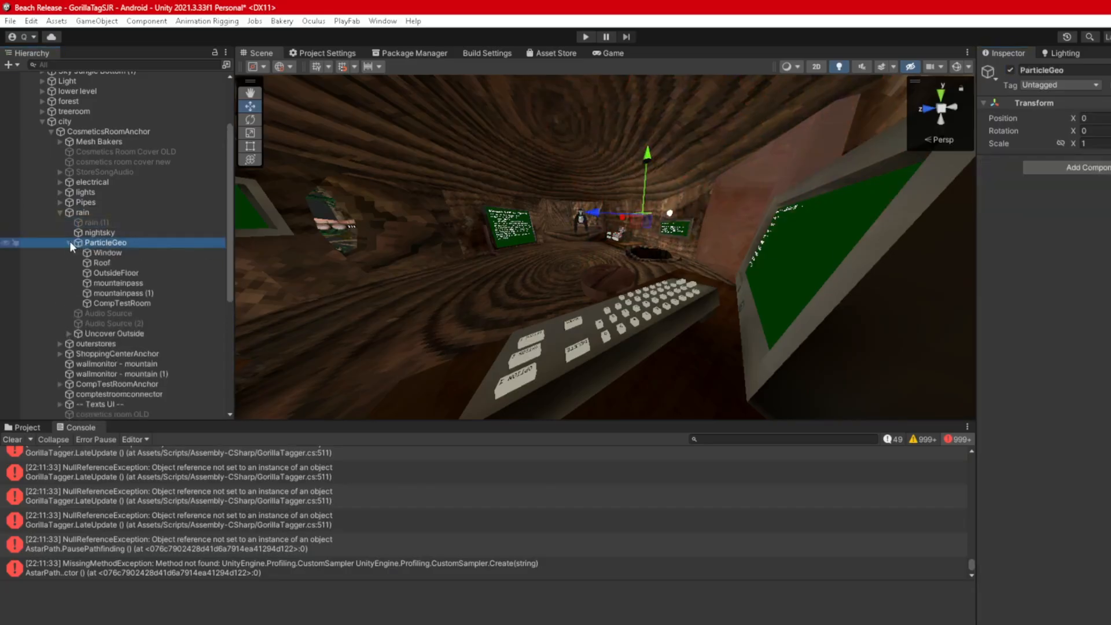
{"action": "left_click", "coordinate": [69, 242]}
{"action": "left_click", "coordinate": [60, 212]}
{"action": "left_click", "coordinate": [48, 131]}
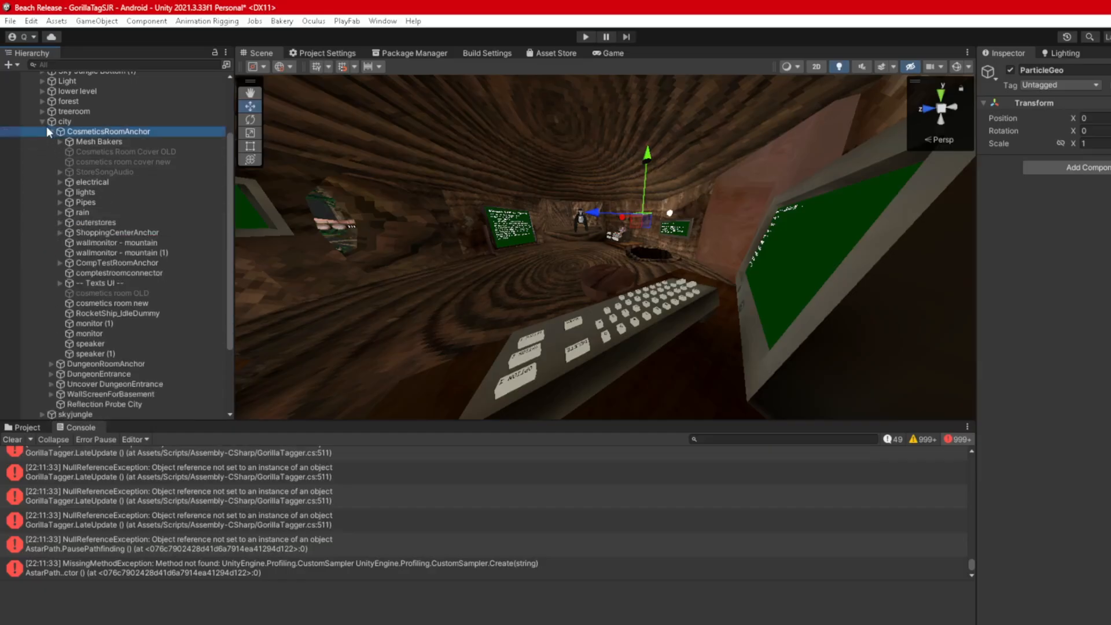
{"action": "left_click", "coordinate": [53, 132]}
{"action": "left_click", "coordinate": [44, 207]}
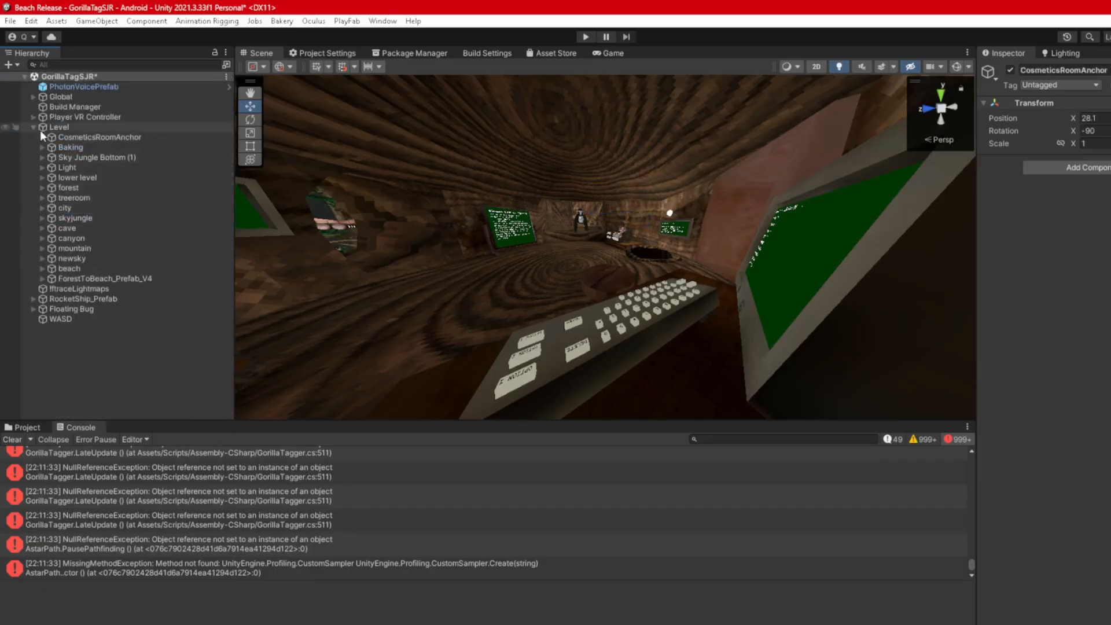
{"action": "left_click", "coordinate": [35, 127]}
{"action": "left_click", "coordinate": [54, 269]}
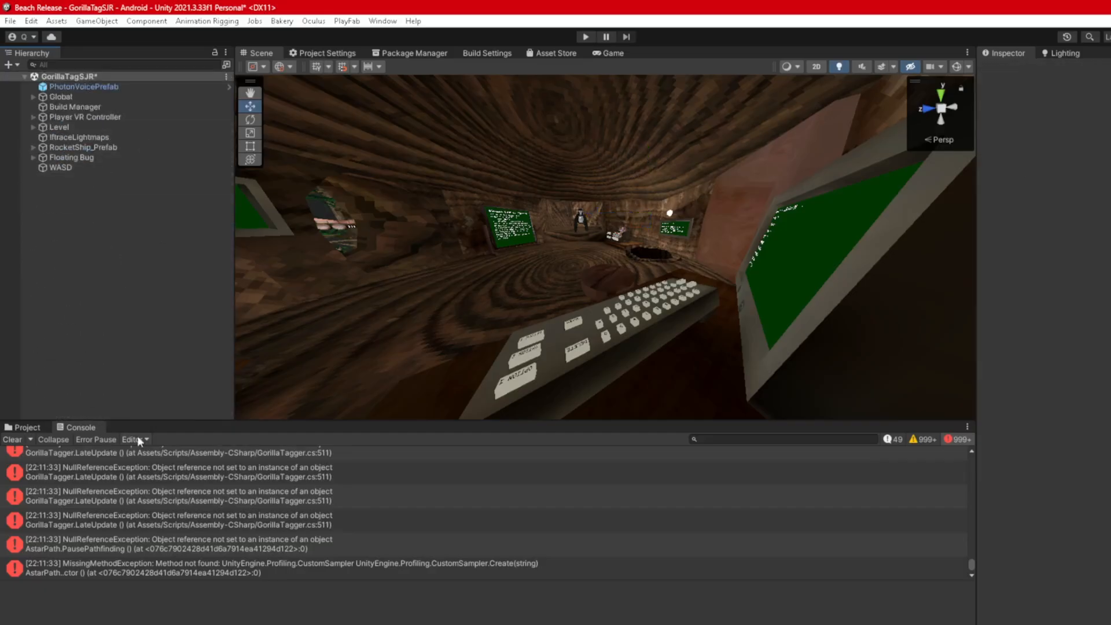
- Open GorillaTagger.cs in Visual Studio from the Console's LateUpdate error and go to line 511
{"action": "double_click", "coordinate": [335, 498]}
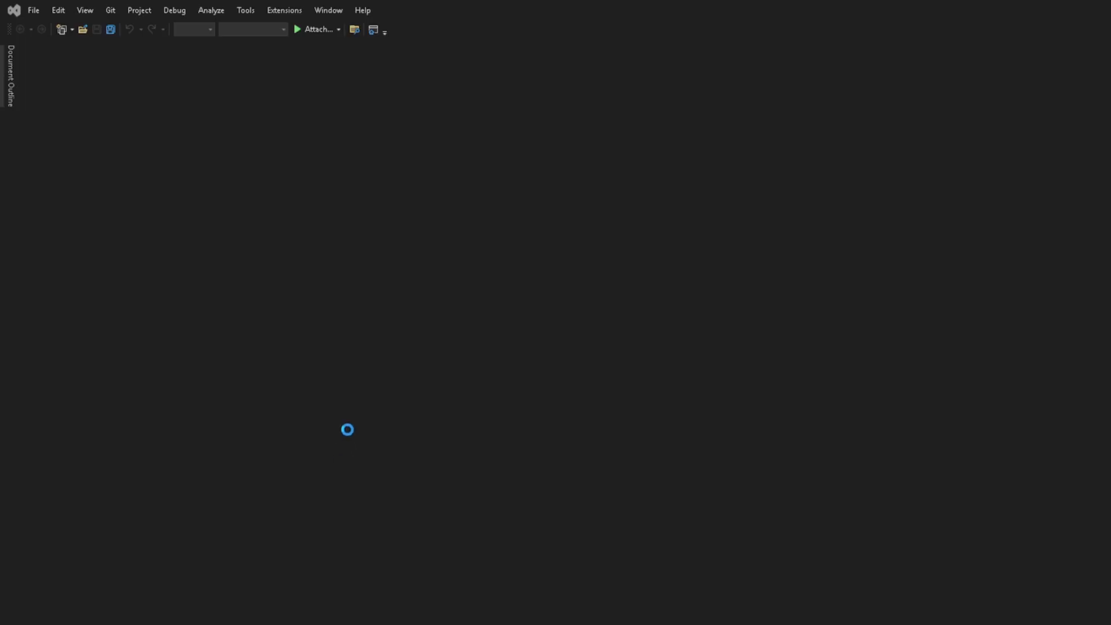
{"action": "left_click", "coordinate": [349, 426]}
{"action": "key", "text": "ctrl+g"}
{"action": "type", "text": "5"}
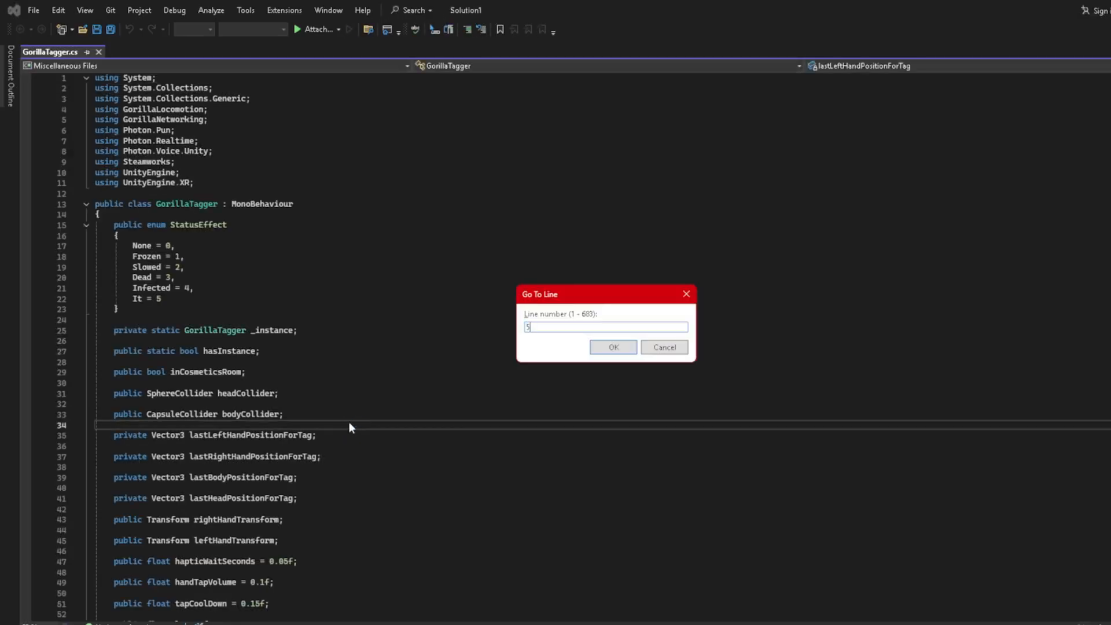
{"action": "type", "text": "12"}
{"action": "key", "text": "Return"}
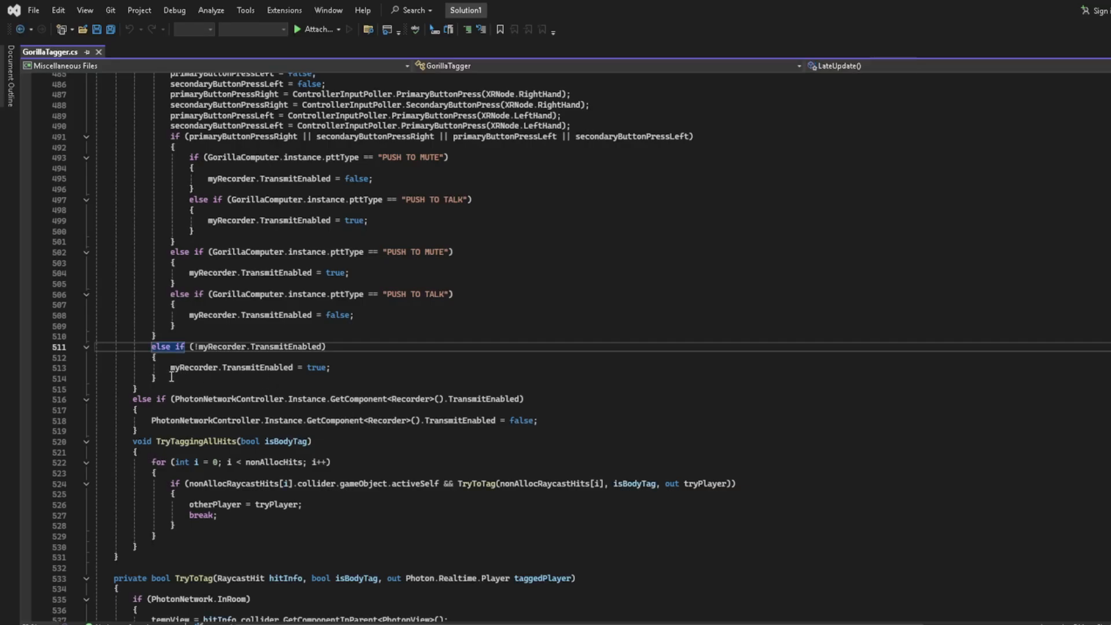
- Delete the else if (!myRecorder.TransmitEnabled) block from LateUpdate, and return to Unity's Project assets
{"action": "left_click_drag", "start_coordinate": [158, 378], "coordinate": [72, 350]}
{"action": "key", "text": "Delete"}
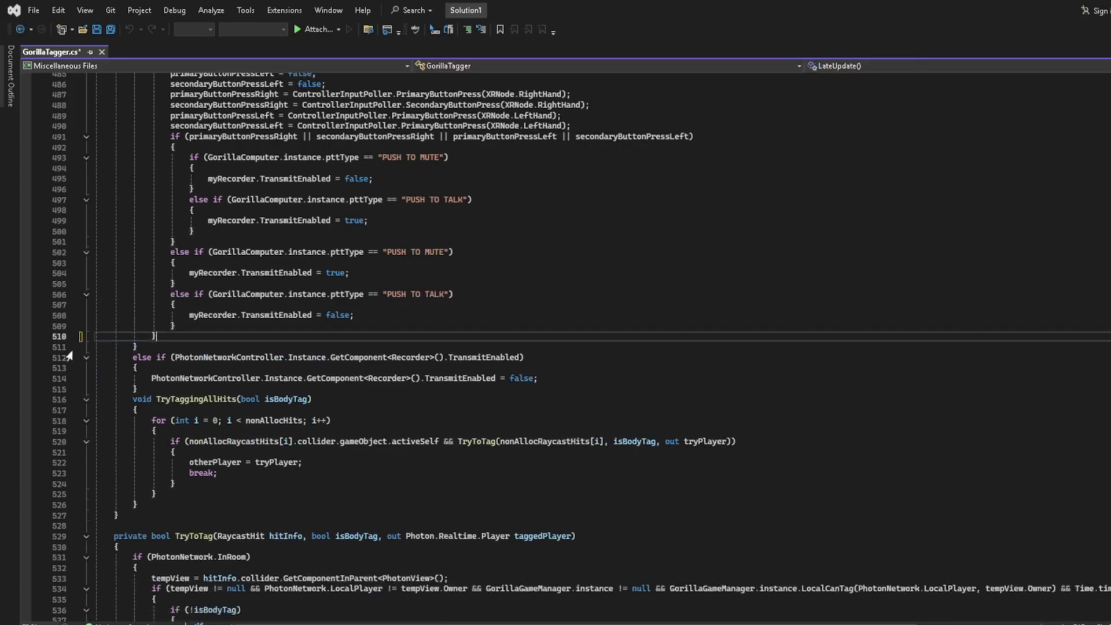
{"action": "key", "text": "alt+Tab"}
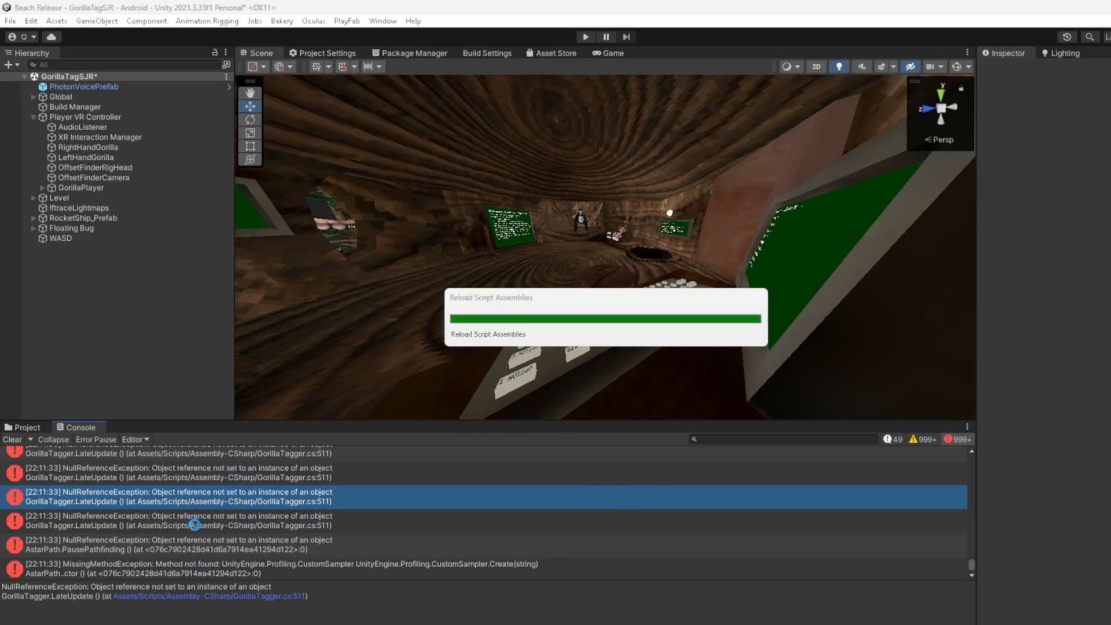
{"action": "left_click", "coordinate": [23, 428]}
{"action": "right_click_drag", "start_coordinate": [536, 376], "coordinate": [507, 353]}
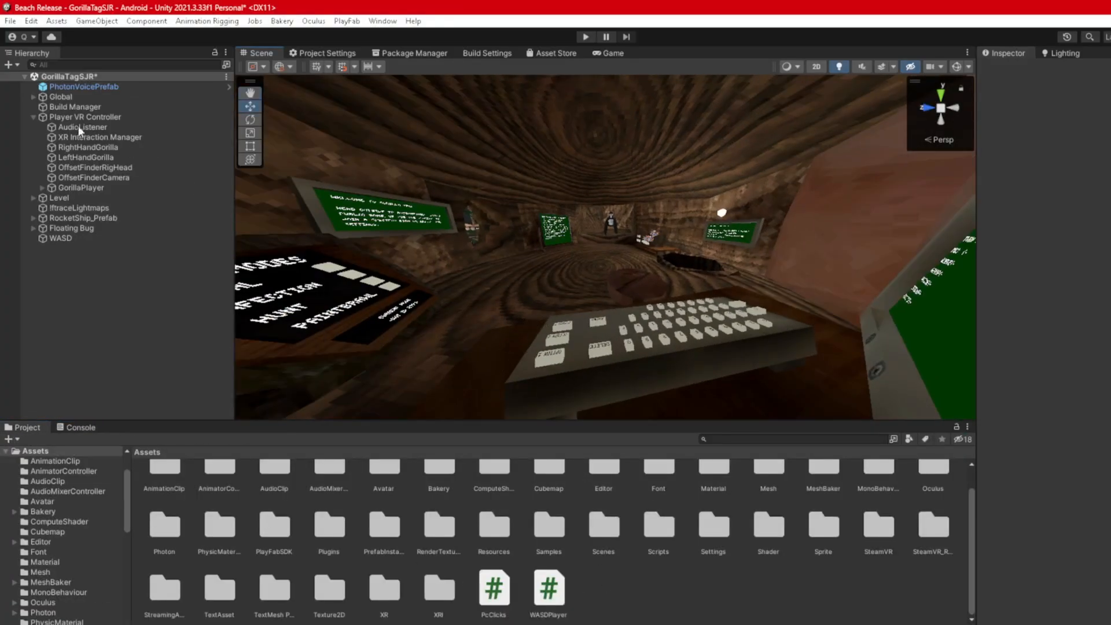
- Save the GorillaTagSJR scene, collapse Player VR Controller, and start Play mode with the SteamVR window dismissed
{"action": "key", "text": "ctrl+s"}
{"action": "left_click", "coordinate": [33, 117]}
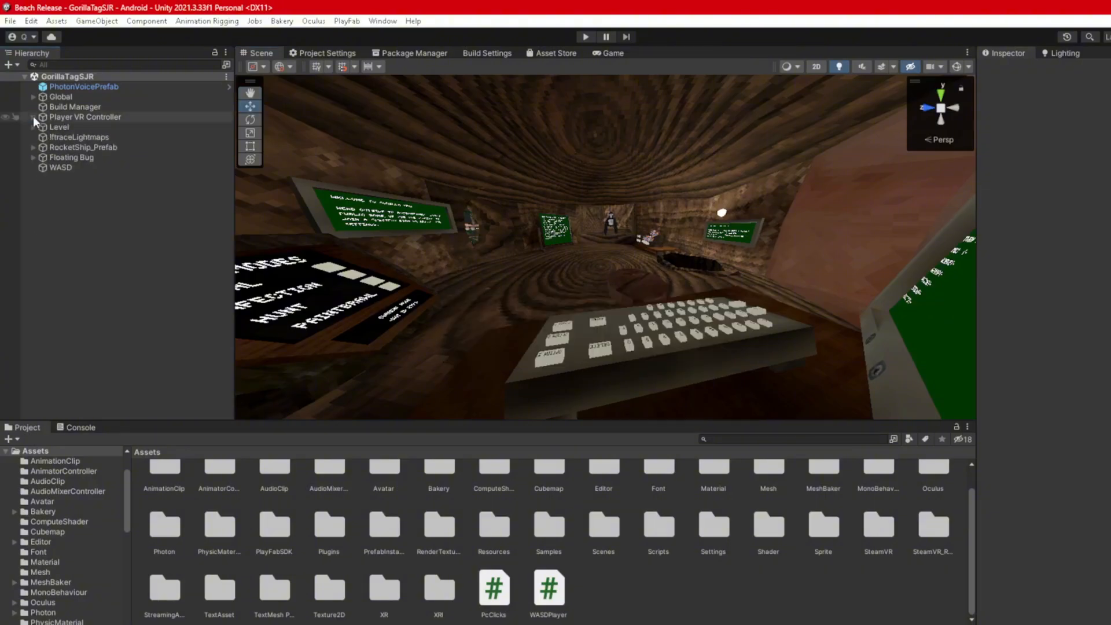
{"action": "left_click", "coordinate": [590, 37]}
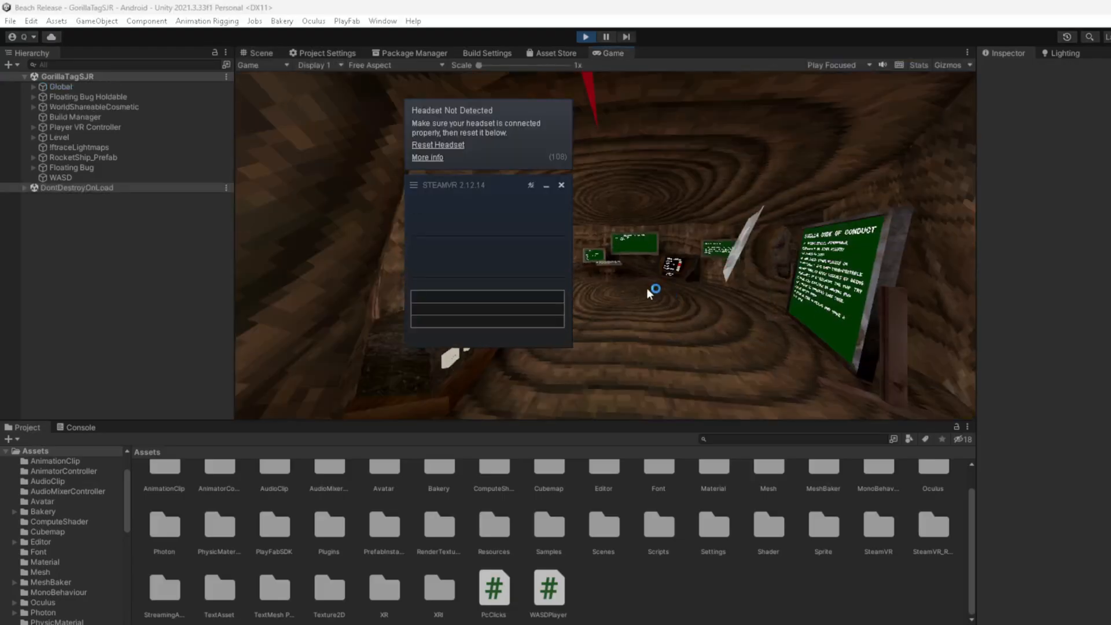
{"action": "left_click", "coordinate": [561, 186]}
- Clear the Console's messages and return to the Project assets
{"action": "left_click", "coordinate": [85, 429]}
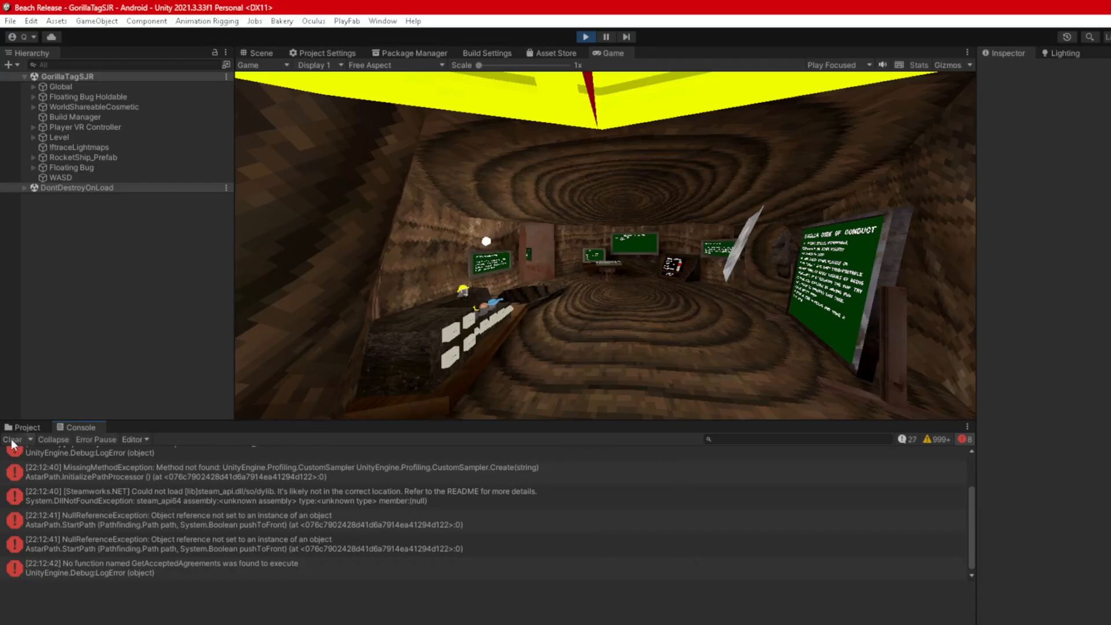
{"action": "left_click", "coordinate": [11, 441]}
{"action": "left_click", "coordinate": [33, 429]}
{"action": "left_click", "coordinate": [61, 431]}
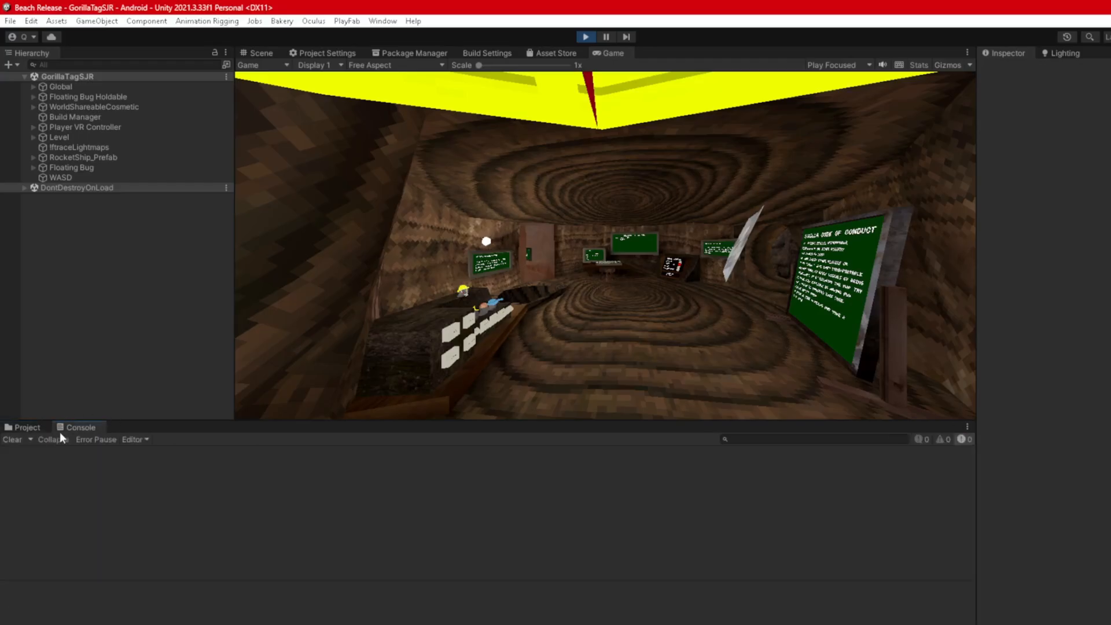
{"action": "left_click", "coordinate": [34, 430]}
- Walk the player from the treehouse through the city to test it without rain, and stop Play mode
{"action": "mouse_move", "coordinate": [546, 298]}
{"action": "right_mouse_down"}
{"action": "mouse_move", "coordinate": [421, 307]}
{"action": "mouse_move", "coordinate": [478, 311]}
{"action": "mouse_move", "coordinate": [578, 270]}
{"action": "mouse_move", "coordinate": [539, 279]}
{"action": "mouse_move", "coordinate": [575, 281]}
{"action": "mouse_move", "coordinate": [541, 282]}
{"action": "right_mouse_up"}
{"action": "key", "text": "w"}
{"action": "key", "text": "w"}
{"action": "key", "text": "w"}
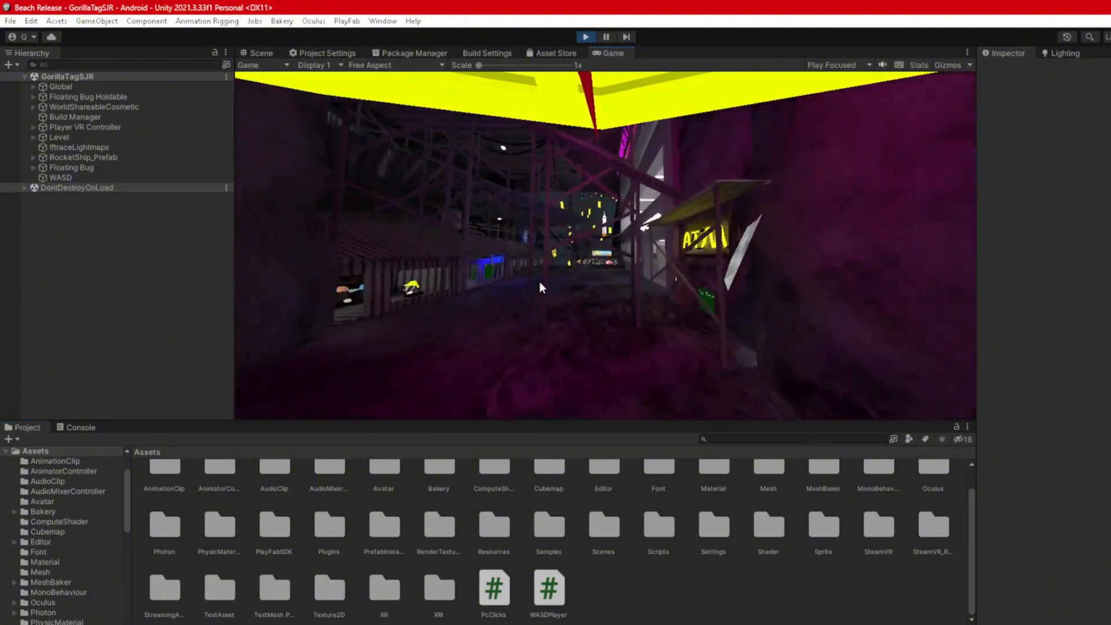
{"action": "key", "text": "w"}
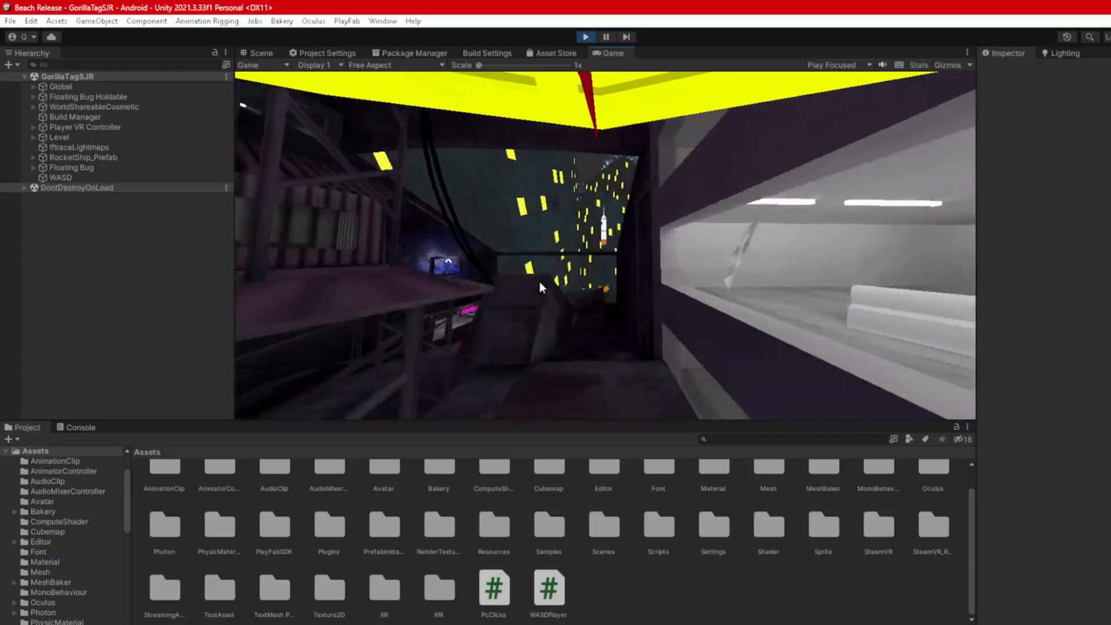
{"action": "mouse_move", "coordinate": [540, 282]}
{"action": "right_mouse_down"}
{"action": "mouse_move", "coordinate": [533, 288]}
{"action": "mouse_move", "coordinate": [583, 287]}
{"action": "mouse_move", "coordinate": [530, 274]}
{"action": "mouse_move", "coordinate": [536, 287]}
{"action": "mouse_move", "coordinate": [525, 286]}
{"action": "mouse_move", "coordinate": [536, 288]}
{"action": "right_mouse_up"}
{"action": "key", "text": "w"}
{"action": "key", "text": "w"}
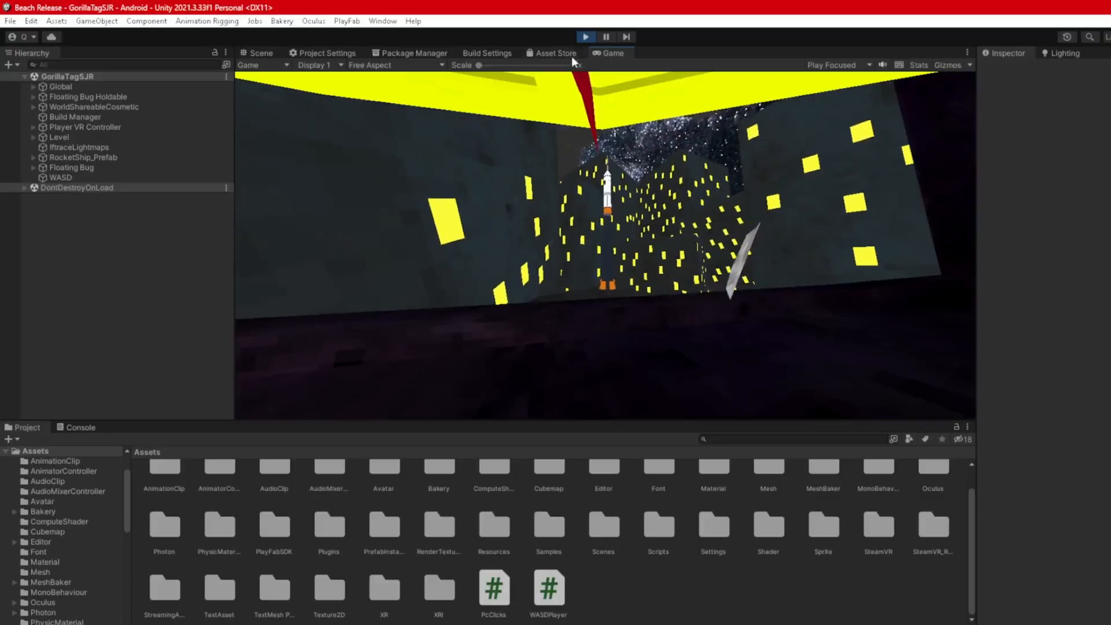
{"action": "left_click", "coordinate": [585, 37]}
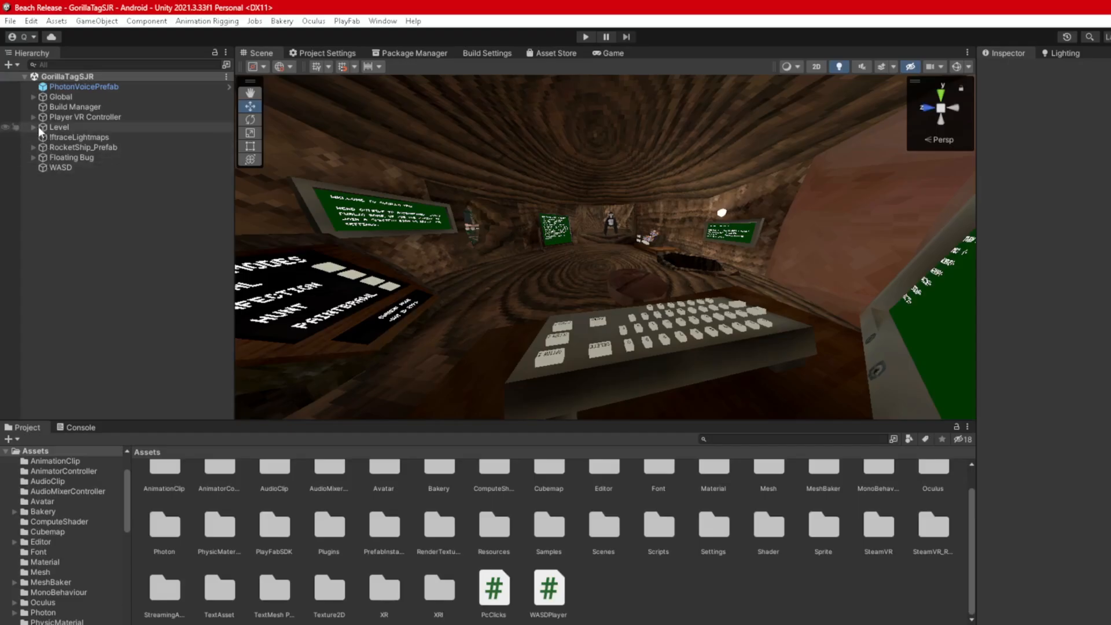
- Disable the Audio Source component on Audio Source and Audio Source (2) under rain in city's CosmeticsRoomAnchor
{"action": "left_click", "coordinate": [34, 127]}
{"action": "left_click", "coordinate": [43, 207]}
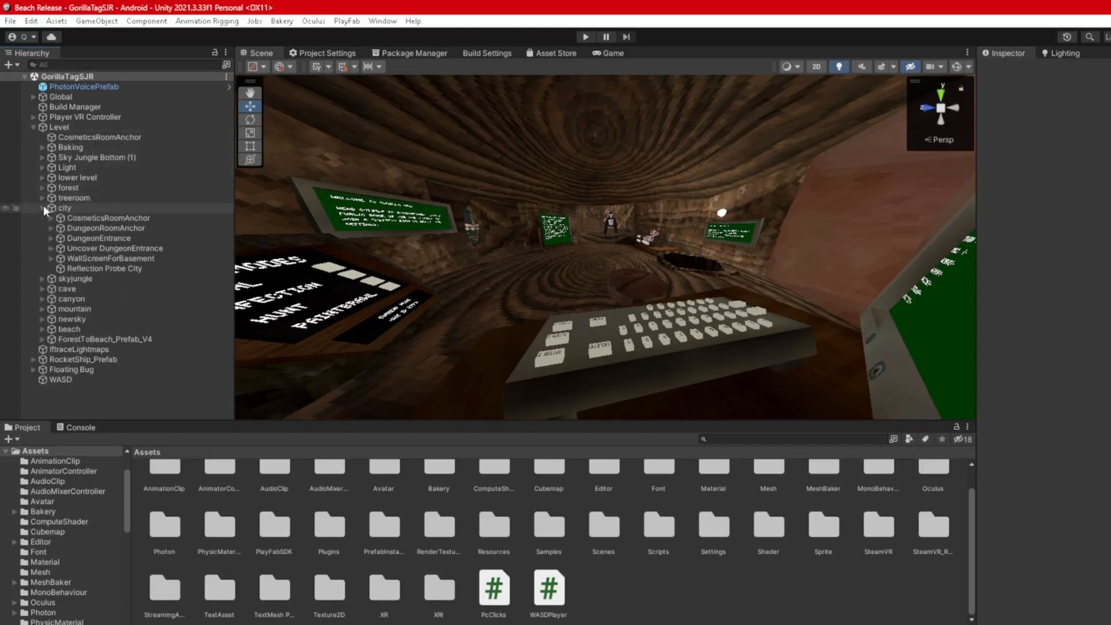
{"action": "left_click", "coordinate": [52, 218]}
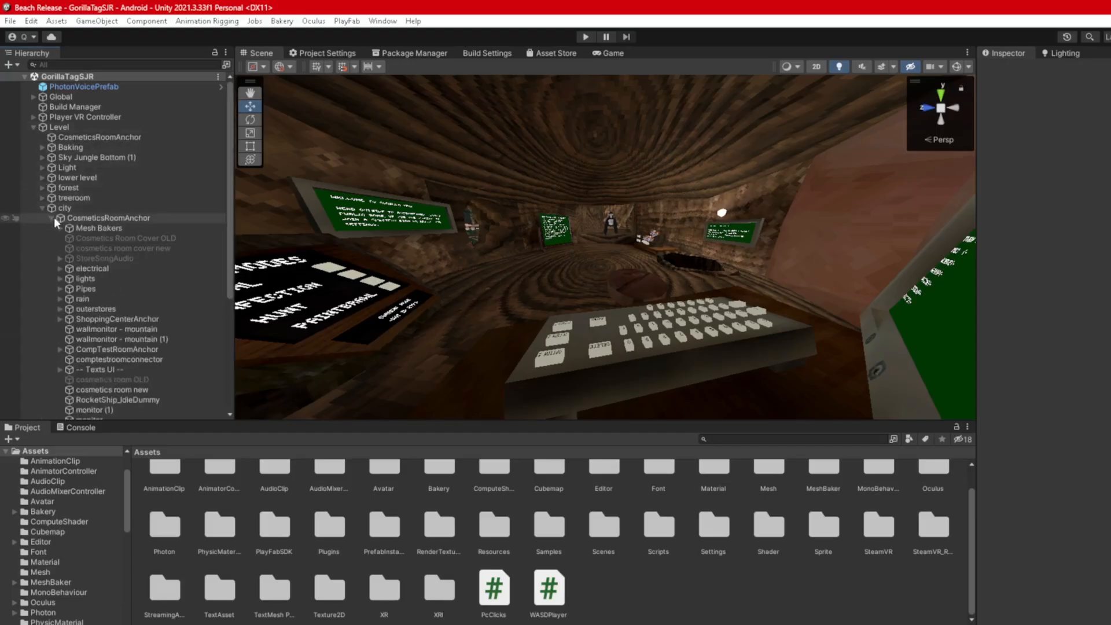
{"action": "left_click", "coordinate": [61, 299]}
{"action": "left_click", "coordinate": [77, 300]}
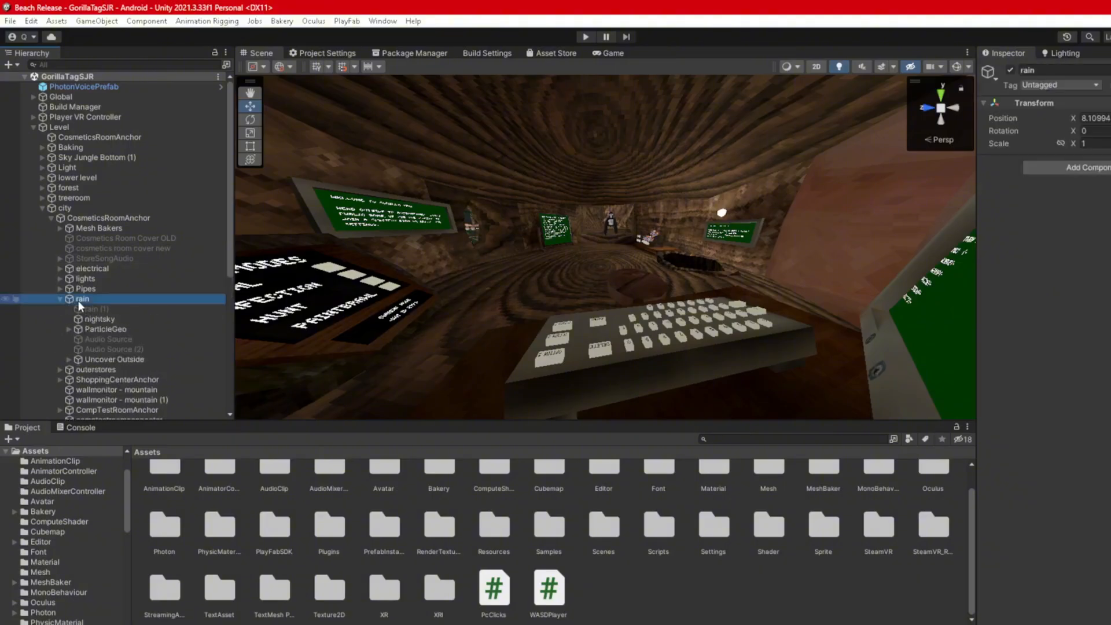
{"action": "left_click", "coordinate": [101, 358]}
{"action": "left_click", "coordinate": [108, 350]}
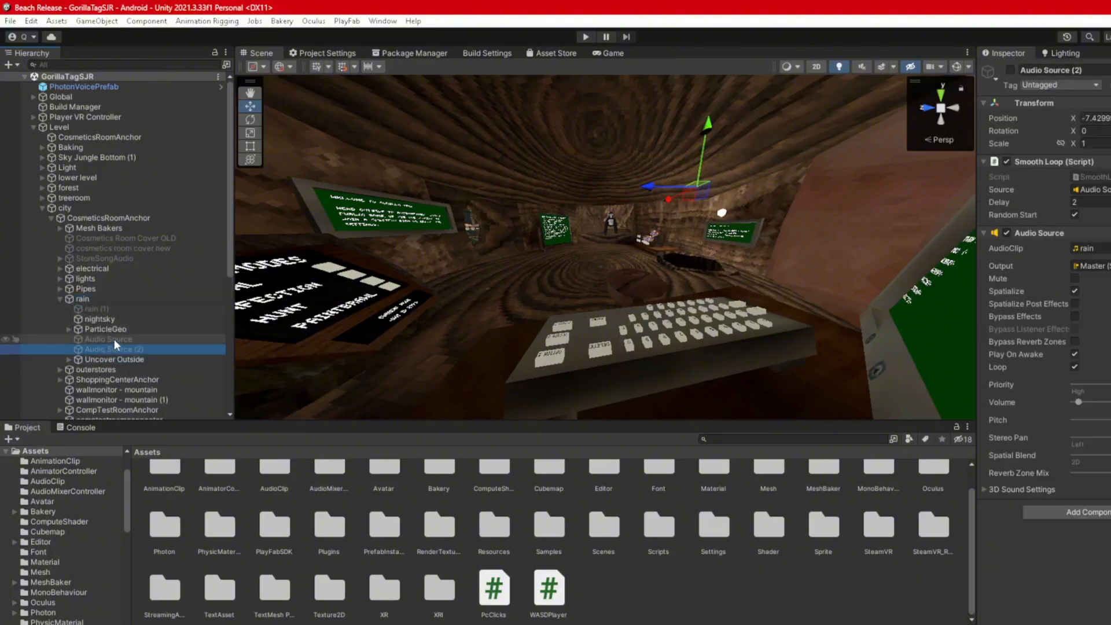
{"action": "left_click", "coordinate": [113, 339], "text": "ctrl"}
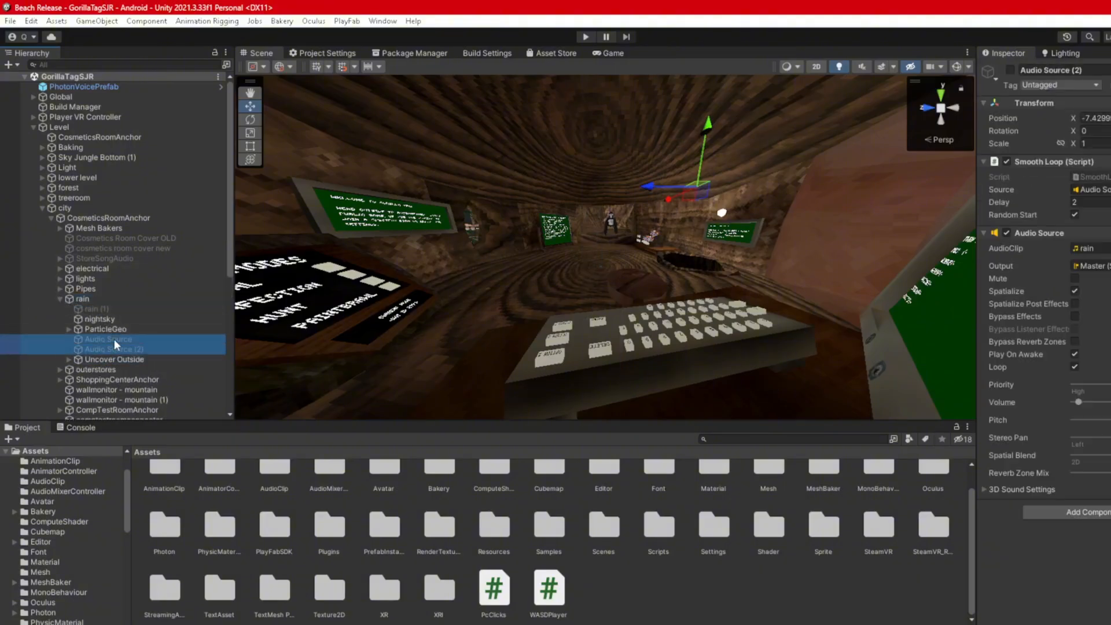
{"action": "left_click", "coordinate": [1007, 232]}
{"action": "left_click", "coordinate": [783, 491]}
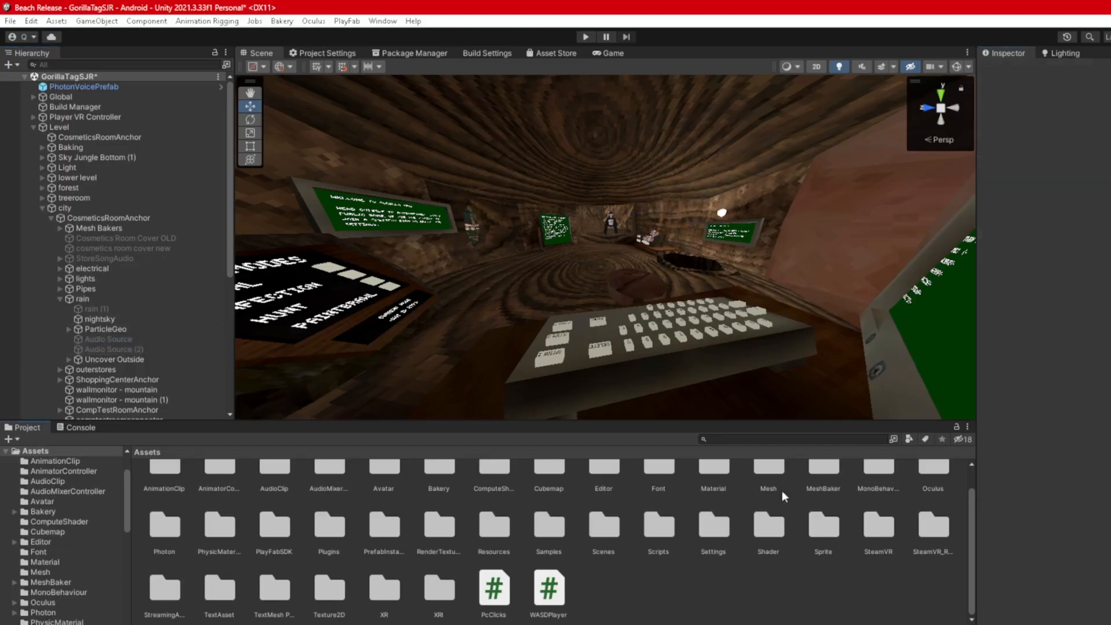
- Run Play mode without SteamVR, walk into the city to check the rain audio, and stop Play mode
{"action": "left_click", "coordinate": [586, 36]}
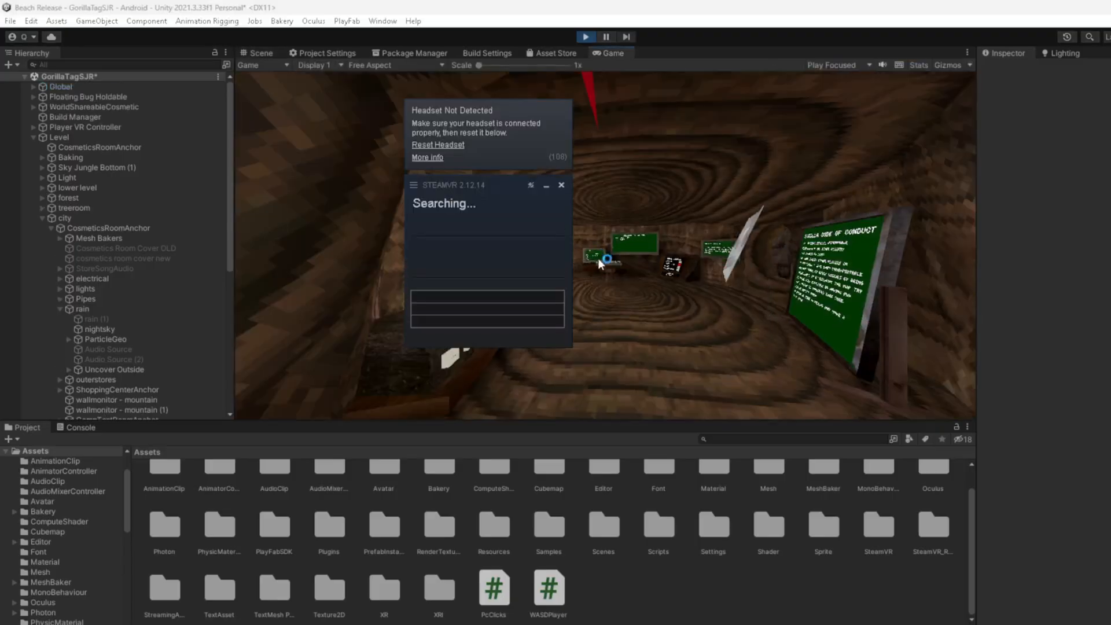
{"action": "left_click", "coordinate": [561, 185]}
{"action": "left_click", "coordinate": [782, 237]}
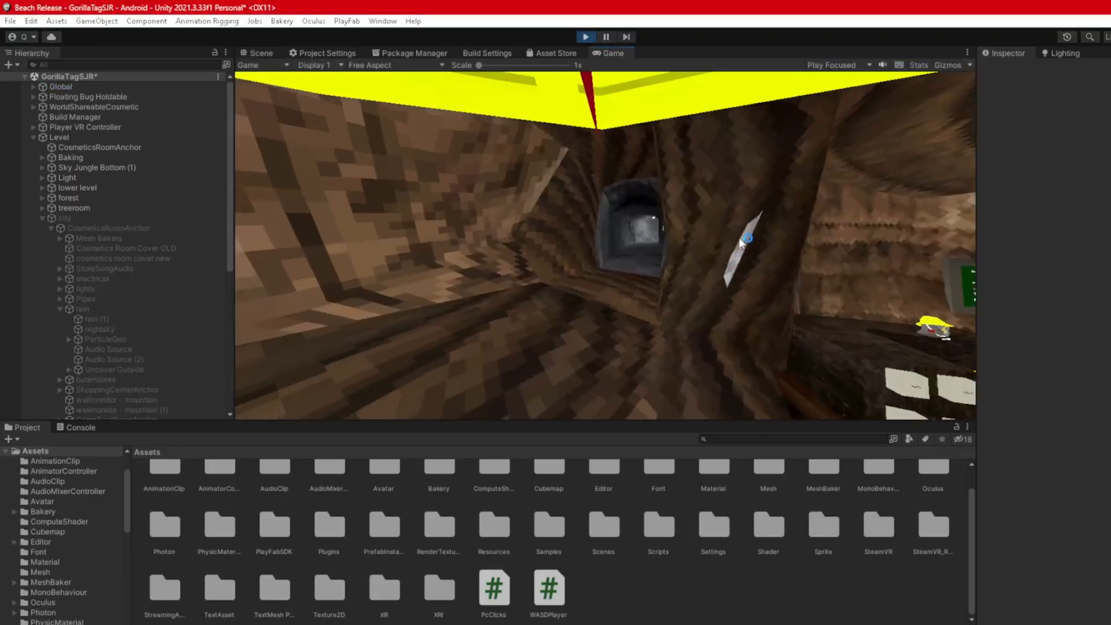
{"action": "key", "text": "w"}
{"action": "mouse_move", "coordinate": [748, 238]}
{"action": "right_mouse_down"}
{"action": "mouse_move", "coordinate": [759, 241]}
{"action": "mouse_move", "coordinate": [731, 235]}
{"action": "right_mouse_up"}
{"action": "key", "text": "w"}
{"action": "key", "text": "w"}
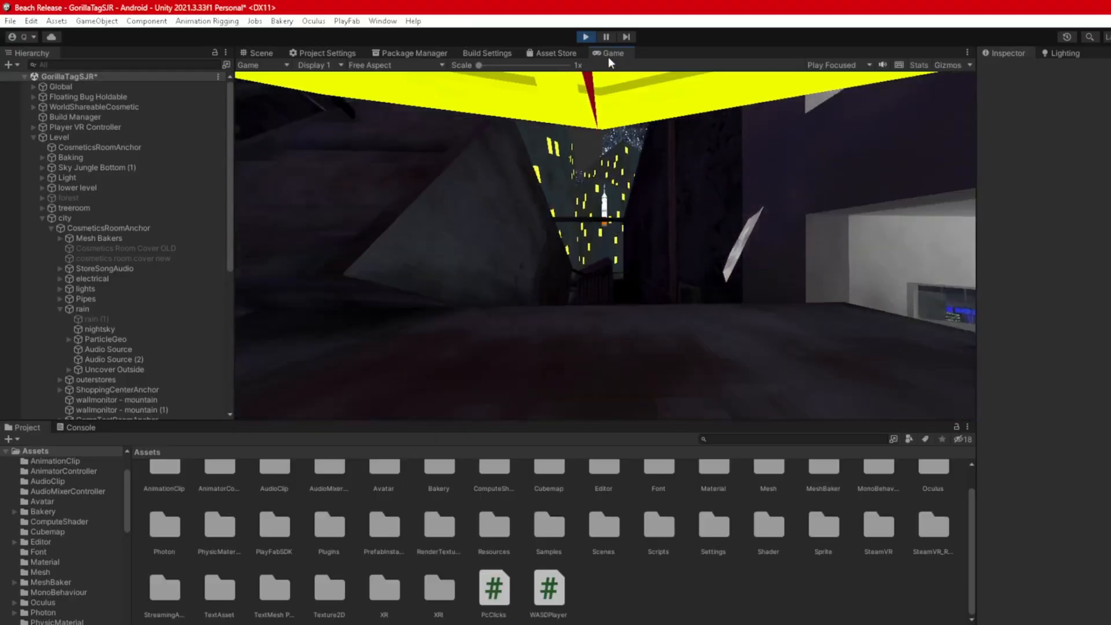
{"action": "left_click", "coordinate": [587, 35]}
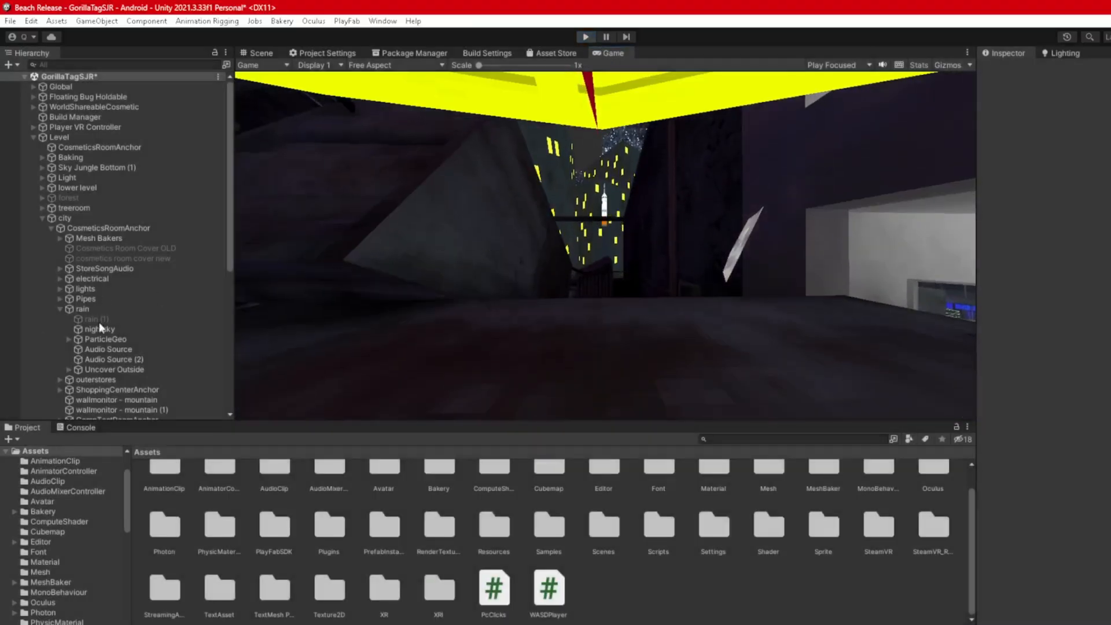
- Collapse the Level hierarchy and check the Console before returning to the Project assets
{"action": "left_click", "coordinate": [40, 216]}
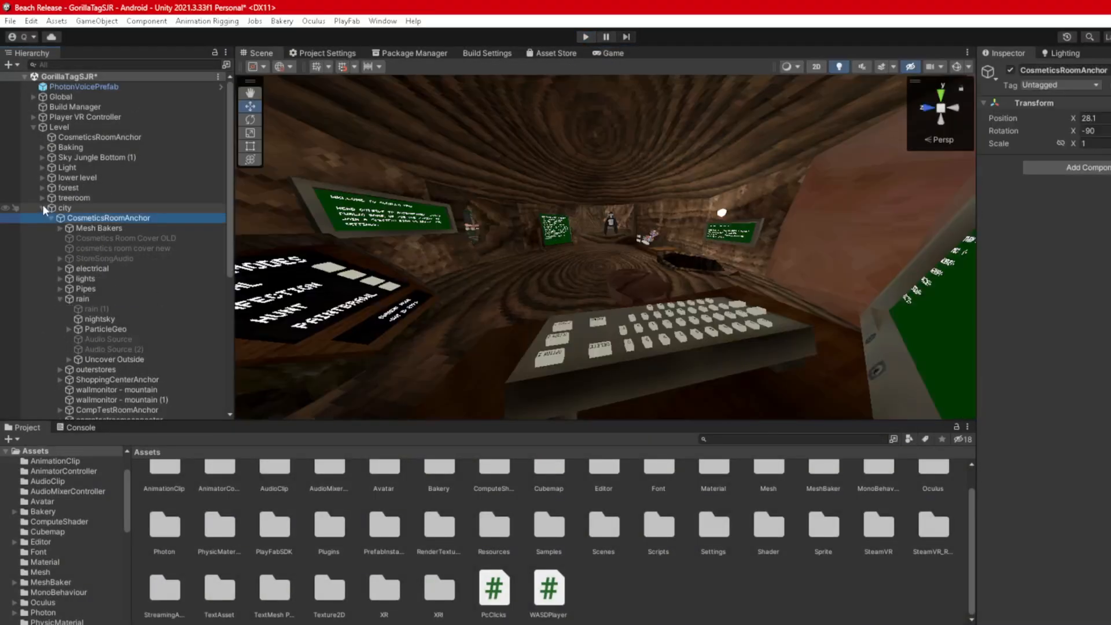
{"action": "left_click", "coordinate": [33, 127]}
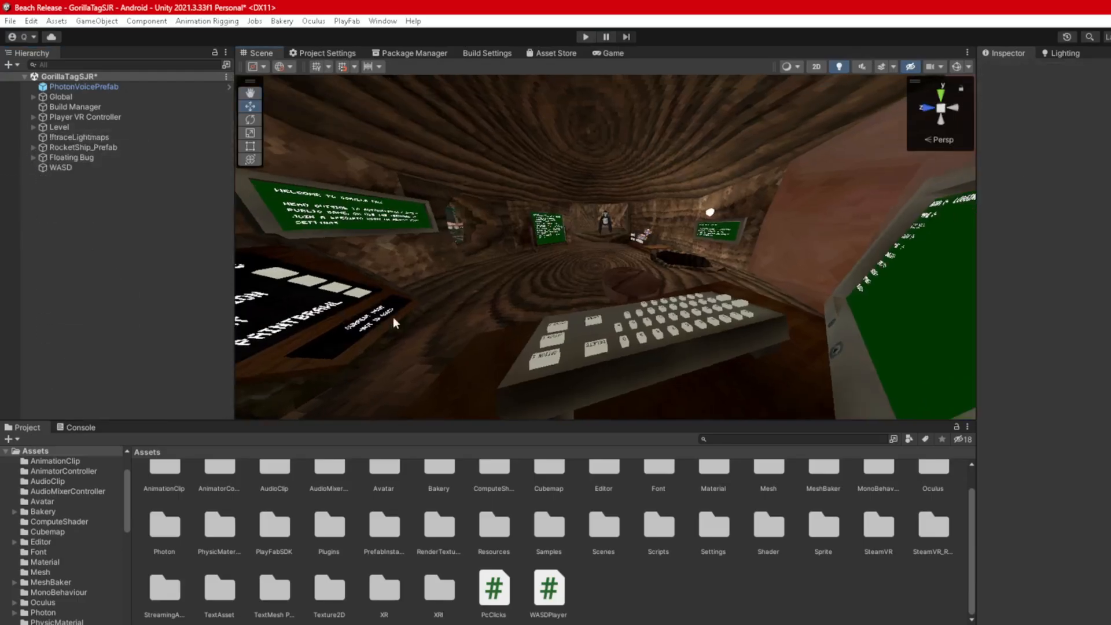
{"action": "left_click", "coordinate": [72, 429]}
{"action": "left_click", "coordinate": [25, 427]}
- View the Message of the Day board in the Scene view and save the scene
{"action": "key", "text": "w"}
{"action": "right_click_drag", "start_coordinate": [544, 272], "coordinate": [717, 291]}
{"action": "key", "text": "w"}
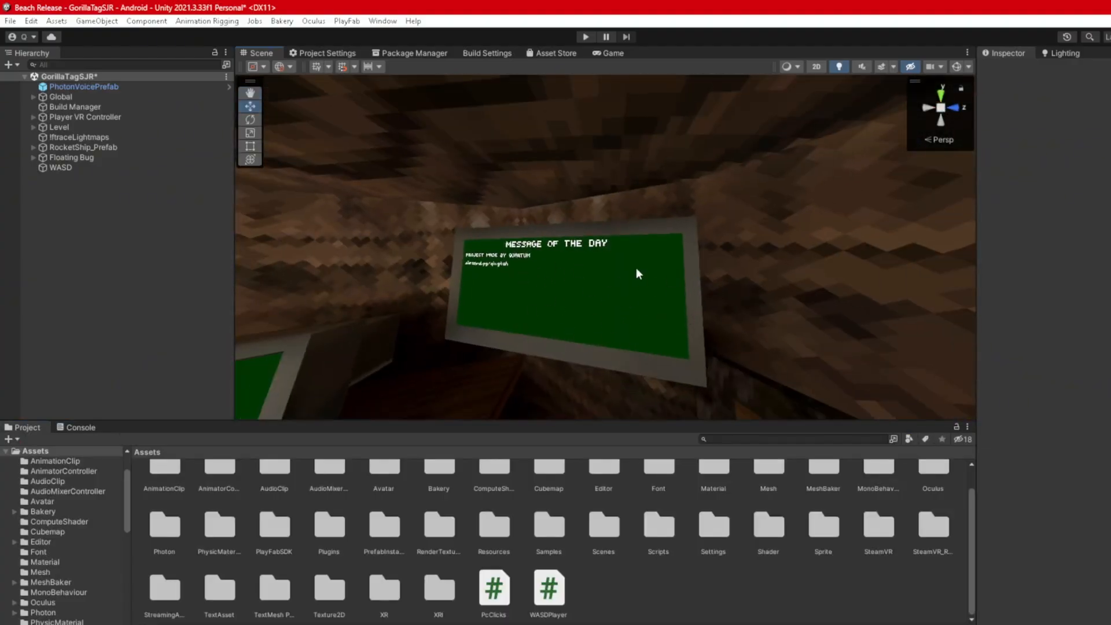
{"action": "key", "text": "ctrl+s"}
{"action": "key", "text": "s"}
{"action": "mouse_move", "coordinate": [672, 283]}
{"action": "right_mouse_down"}
{"action": "mouse_move", "coordinate": [663, 267]}
{"action": "mouse_move", "coordinate": [678, 269]}
{"action": "right_mouse_up"}
{"action": "key", "text": "w"}
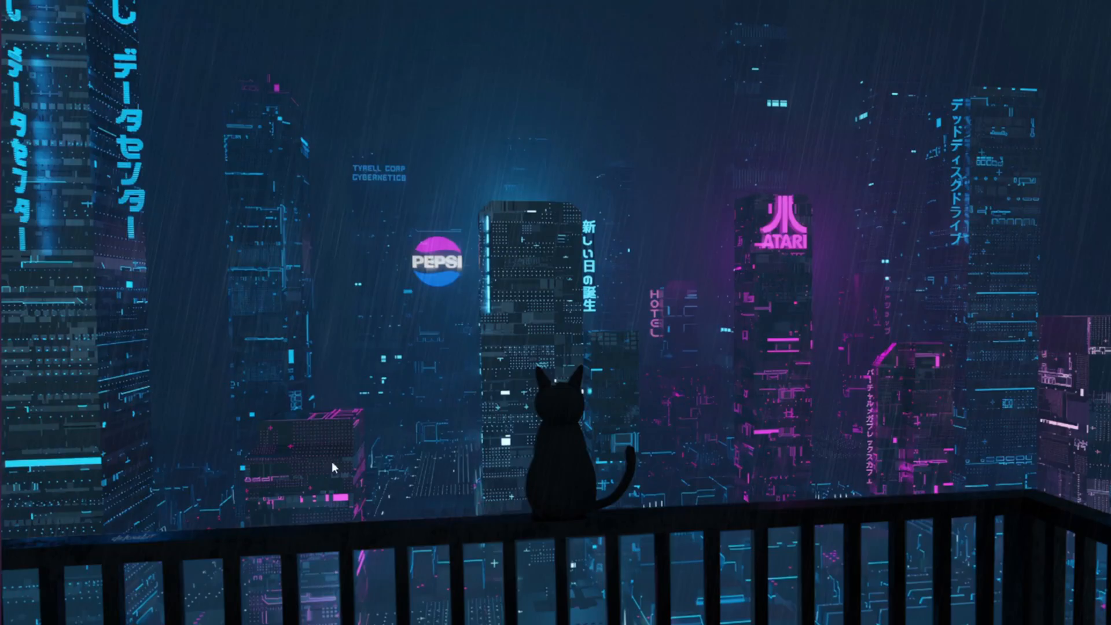
- Switch to File Explorer and open the Beach Release folder under Gorilla Tag Copies, ! Projects !
{"action": "mouse_move", "coordinate": [502, 624]}
{"action": "left_click", "coordinate": [558, 579]}
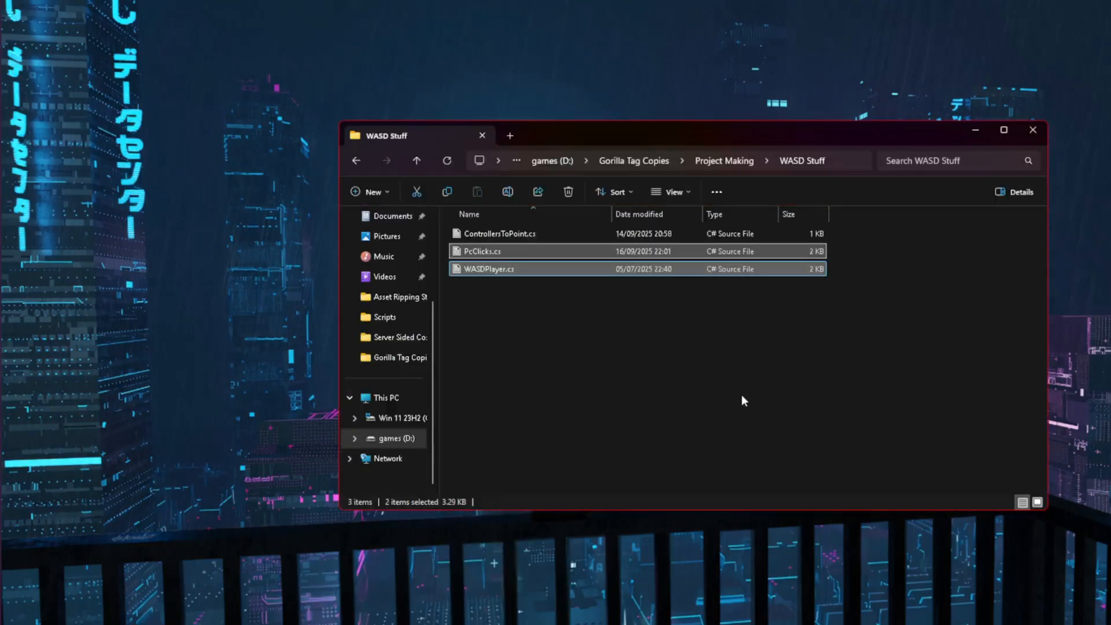
{"action": "left_click", "coordinate": [738, 392]}
{"action": "left_click", "coordinate": [728, 164]}
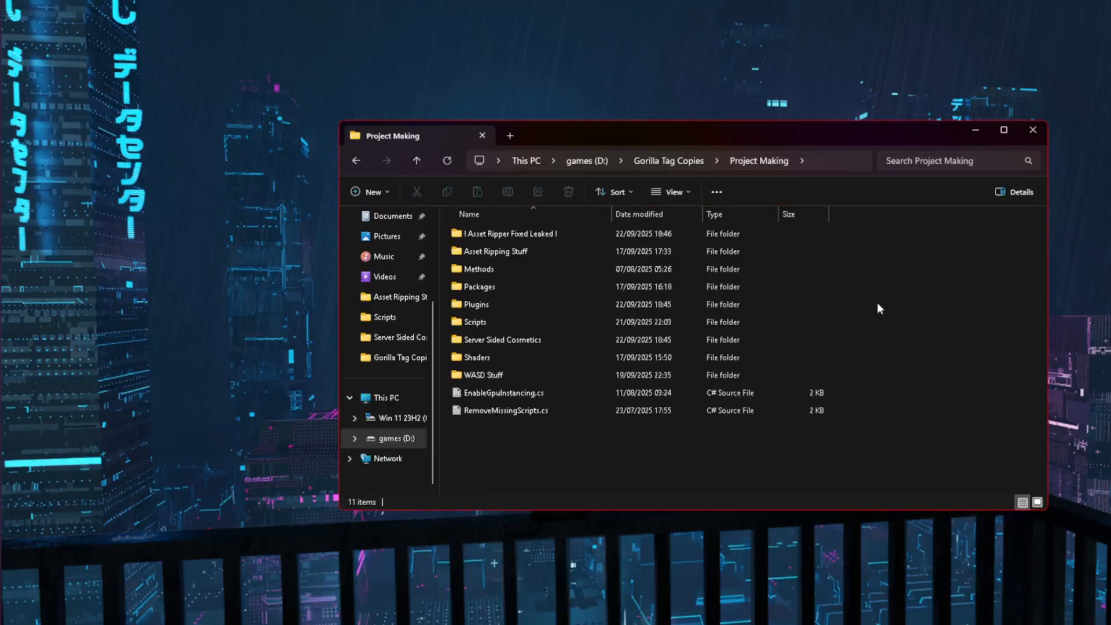
{"action": "left_click", "coordinate": [677, 161]}
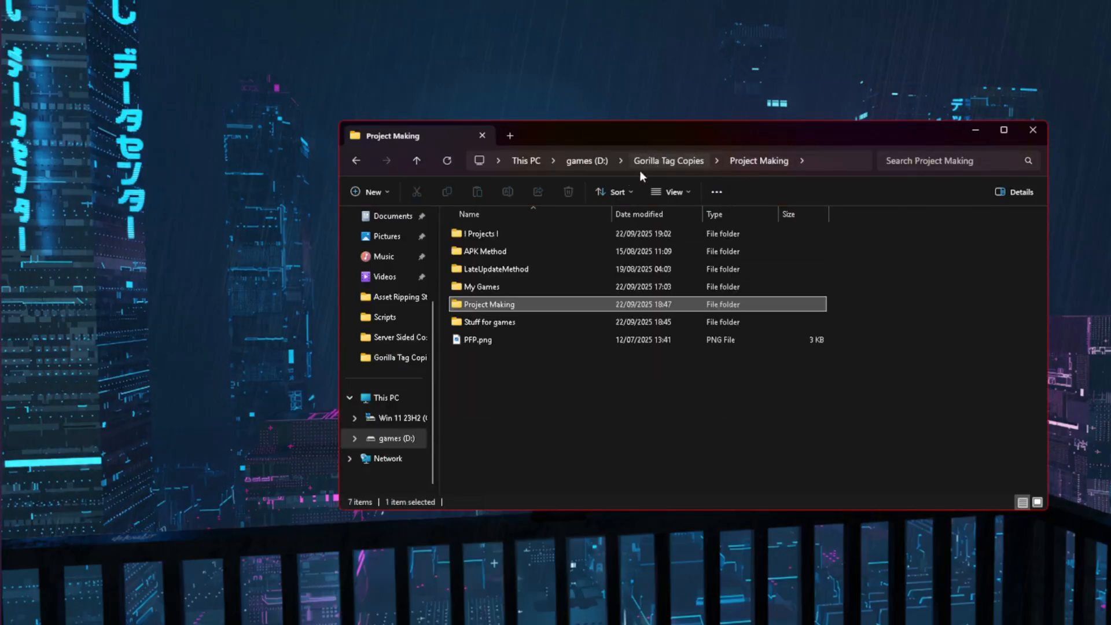
{"action": "double_click", "coordinate": [506, 232]}
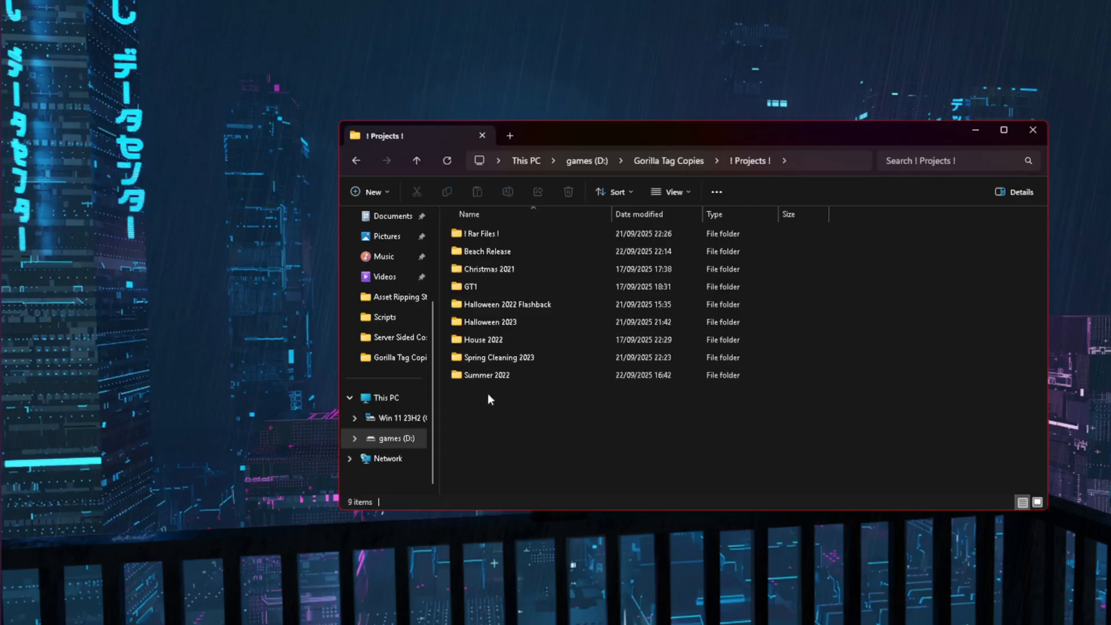
{"action": "double_click", "coordinate": [507, 254]}
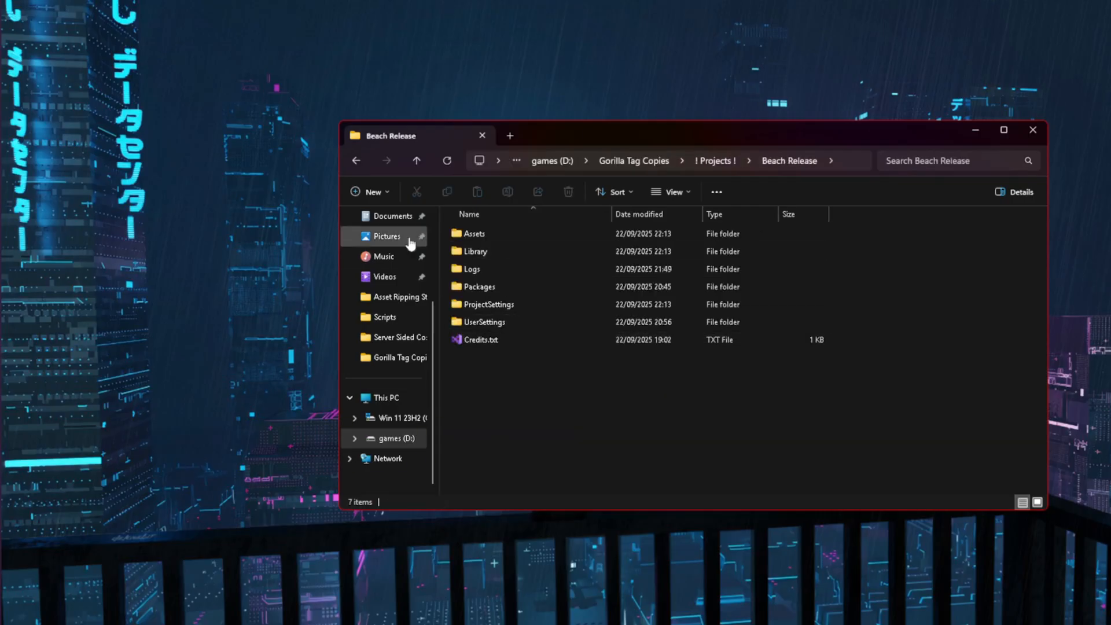
- Open Credits.txt from the Beach Release folder and go back to the ! Projects ! folder
{"action": "left_click", "coordinate": [370, 191]}
{"action": "left_click", "coordinate": [582, 457]}
{"action": "double_click", "coordinate": [501, 340]}
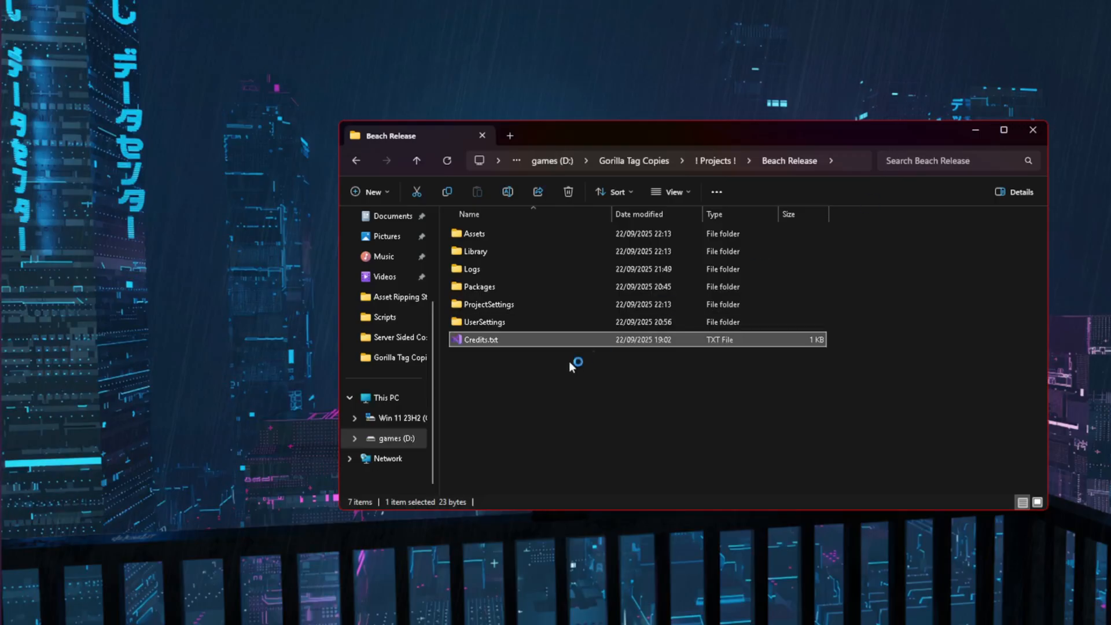
{"action": "left_click", "coordinate": [569, 363]}
{"action": "left_click", "coordinate": [356, 161]}
{"action": "left_click", "coordinate": [556, 461]}
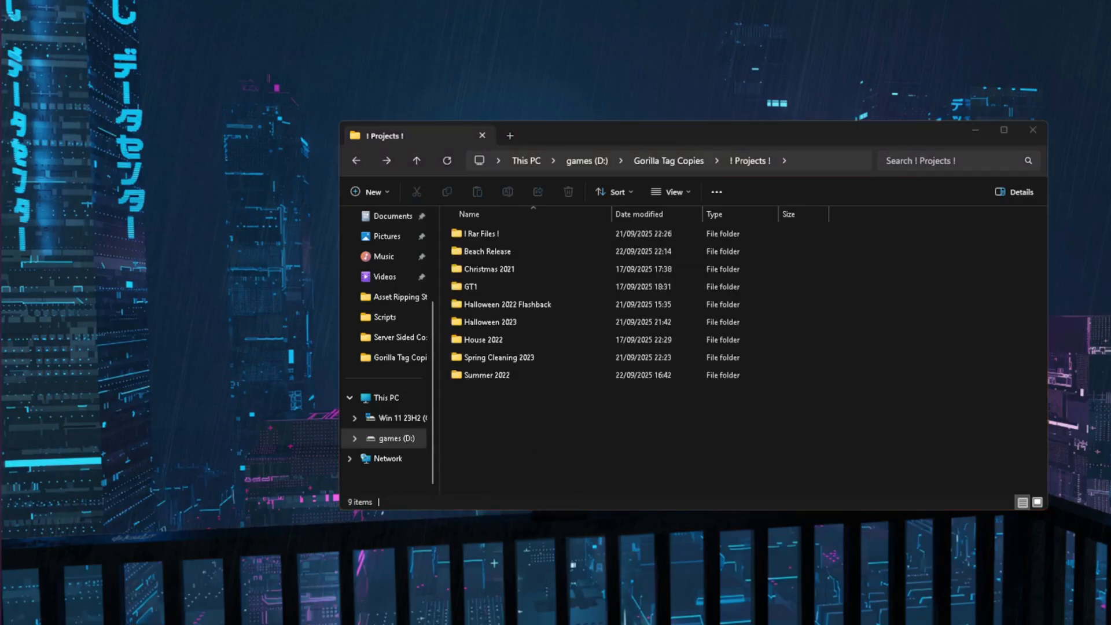
- Switch to the web browser, look up winrar and its official download page, and return to the ! Projects ! folder
{"action": "left_click_drag", "start_coordinate": [0, 110], "coordinate": [561, 181]}
{"action": "left_click", "coordinate": [822, 170]}
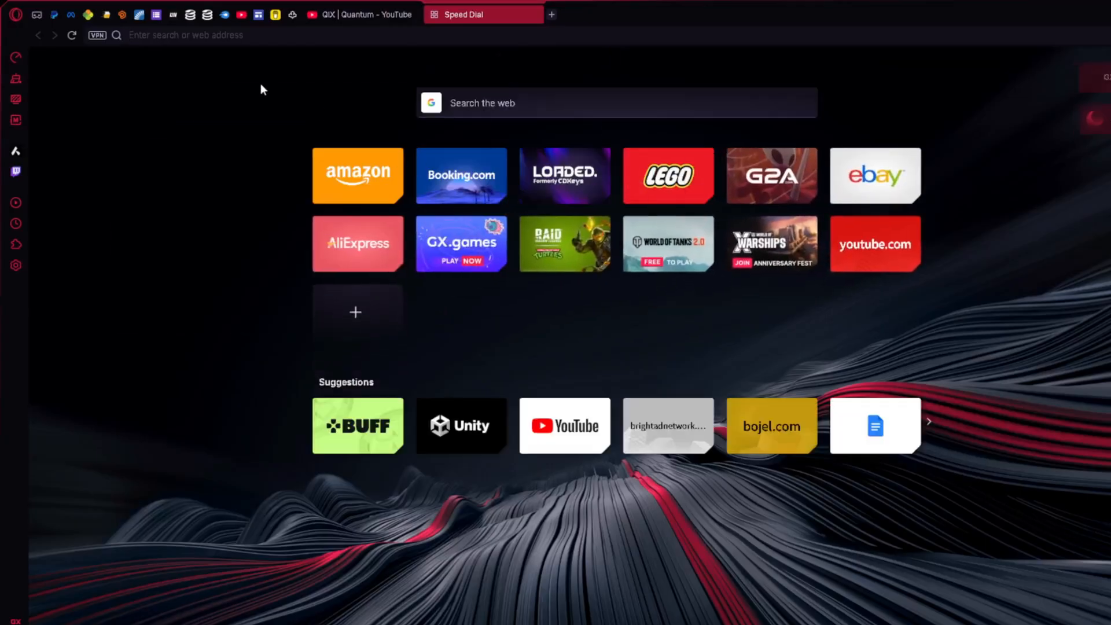
{"action": "type", "text": "winrar"}
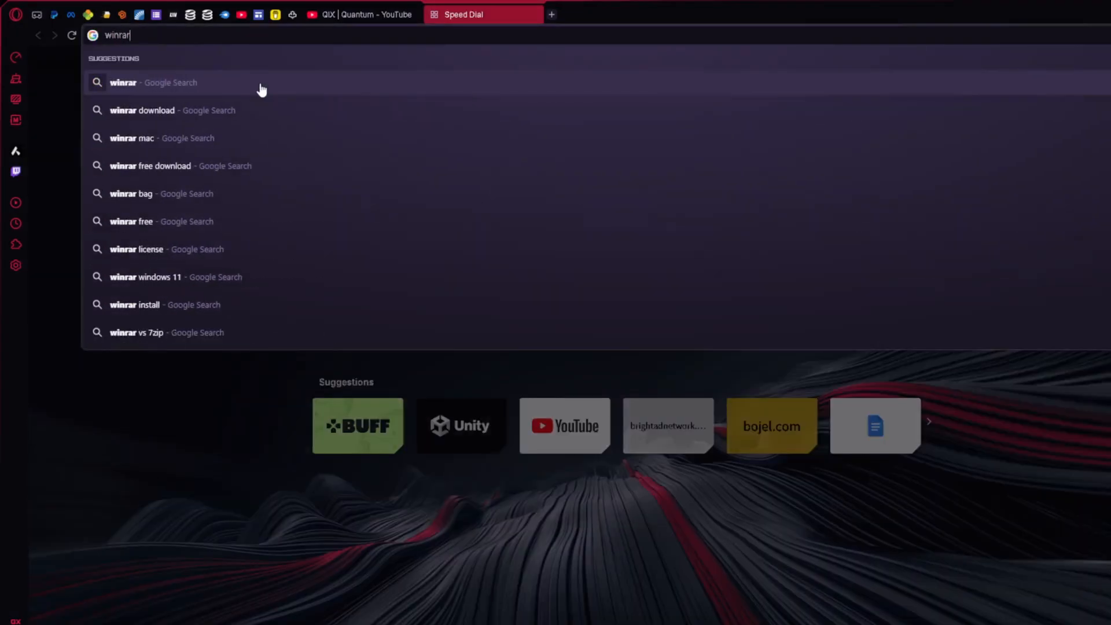
{"action": "left_click", "coordinate": [262, 87]}
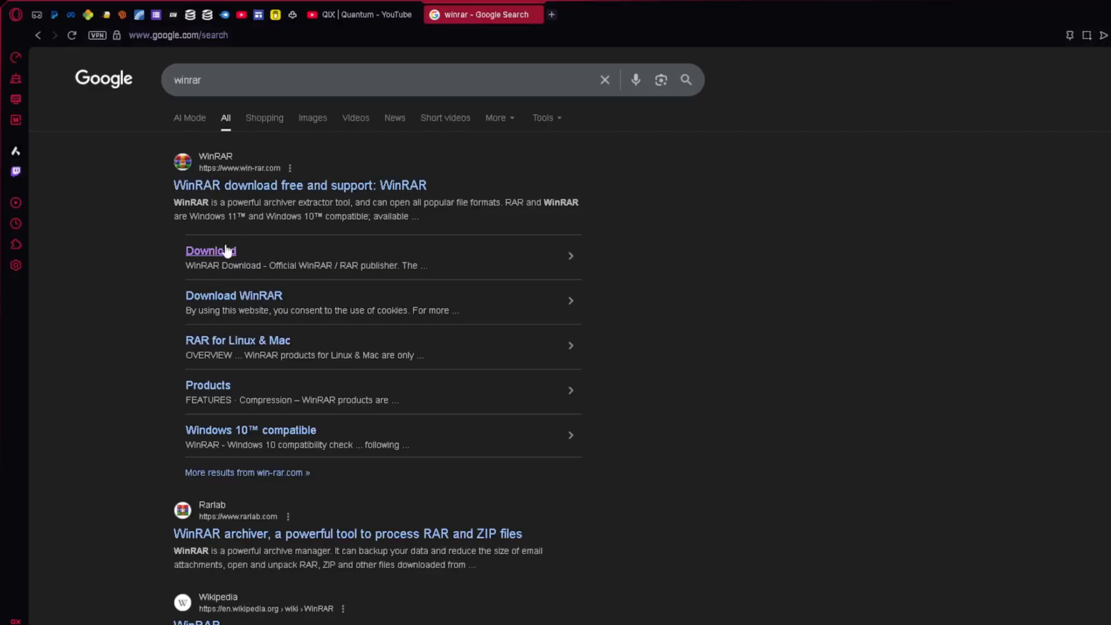
{"action": "left_click", "coordinate": [227, 250]}
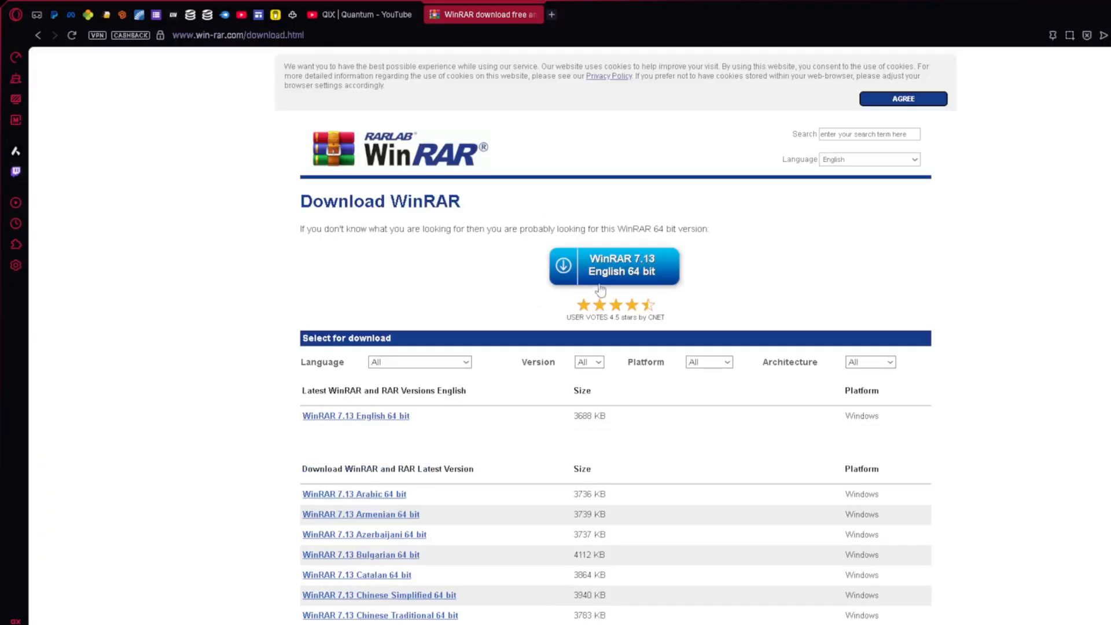
{"action": "left_click", "coordinate": [534, 15]}
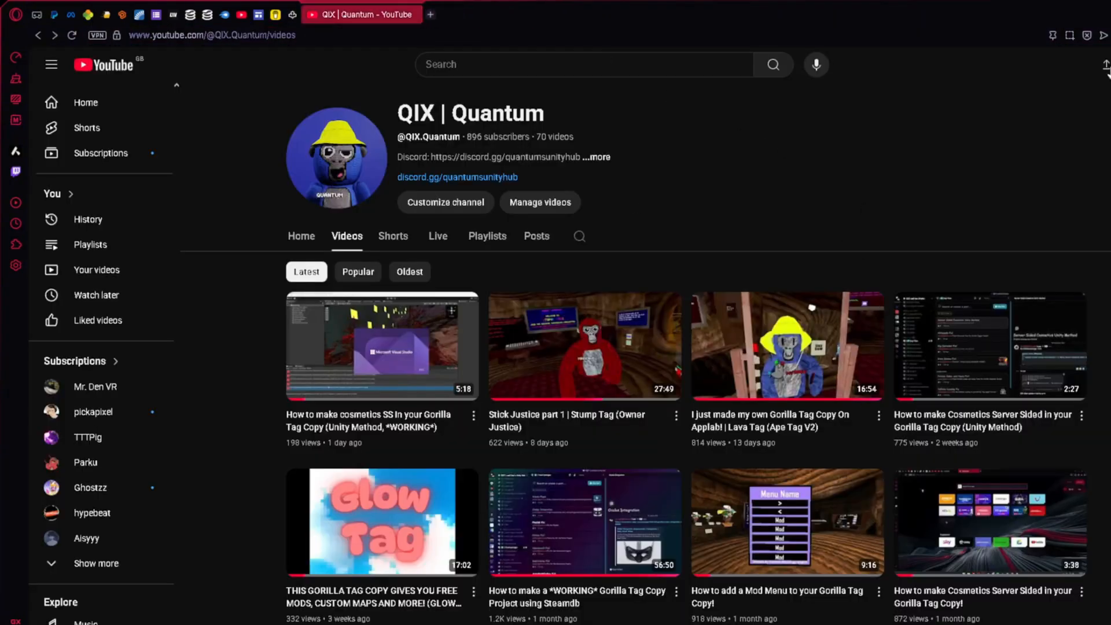
{"action": "left_click_drag", "start_coordinate": [1023, 5], "coordinate": [2, 144]}
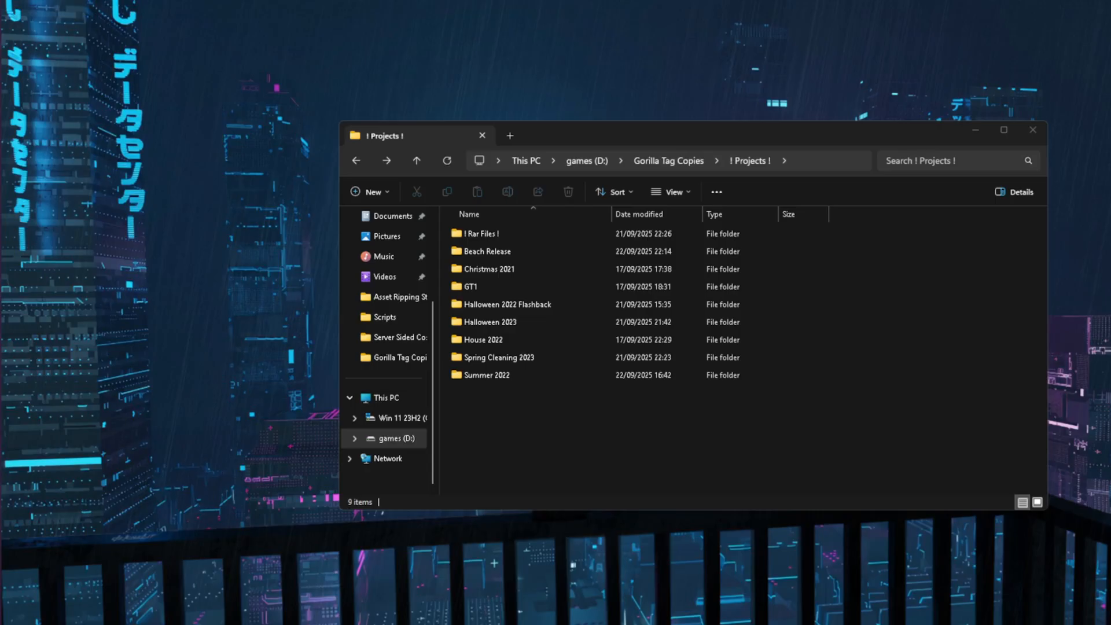
- Compress the Beach Release folder with WinRAR into the archive Beach Release.rar in the ! Projects ! folder
{"action": "left_click", "coordinate": [498, 251]}
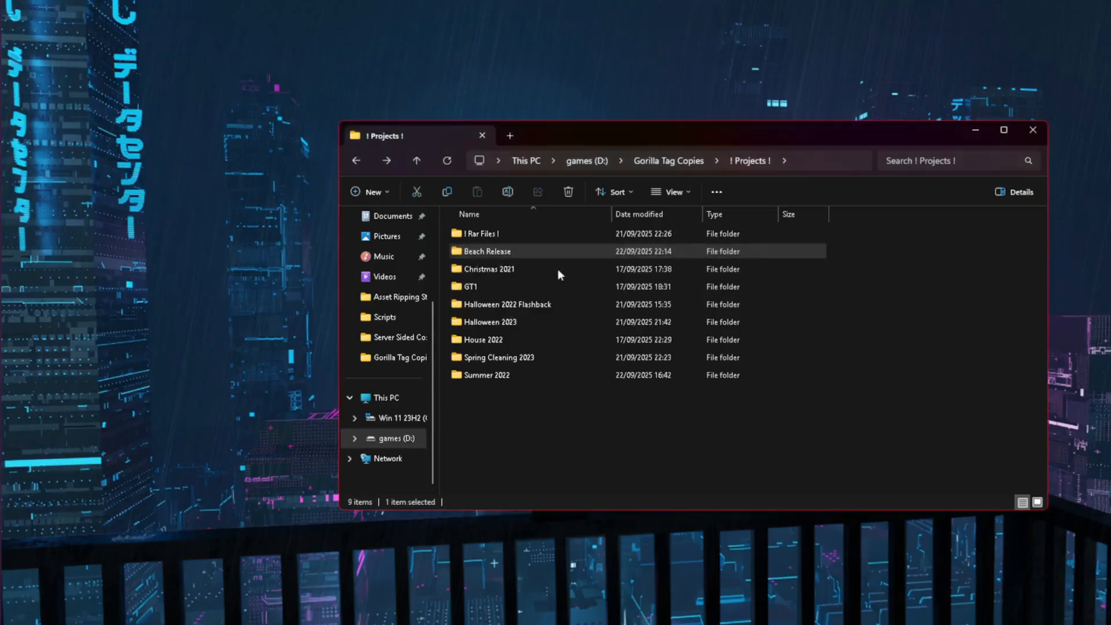
{"action": "right_click", "coordinate": [499, 254]}
{"action": "mouse_move", "coordinate": [607, 518]}
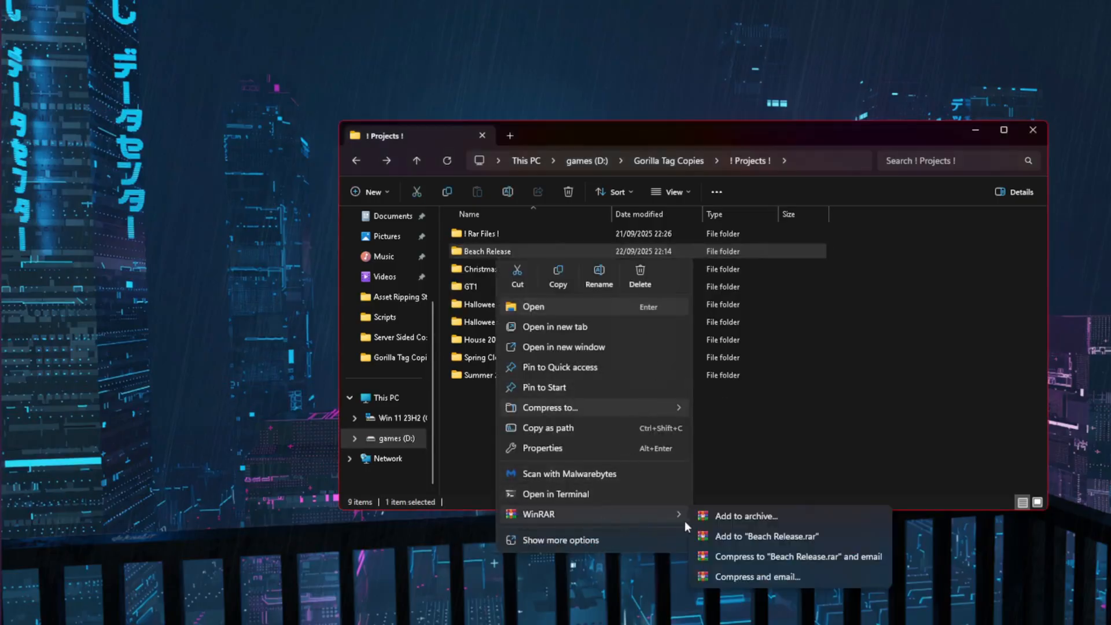
{"action": "left_click", "coordinate": [720, 515]}
{"action": "left_click", "coordinate": [619, 461]}
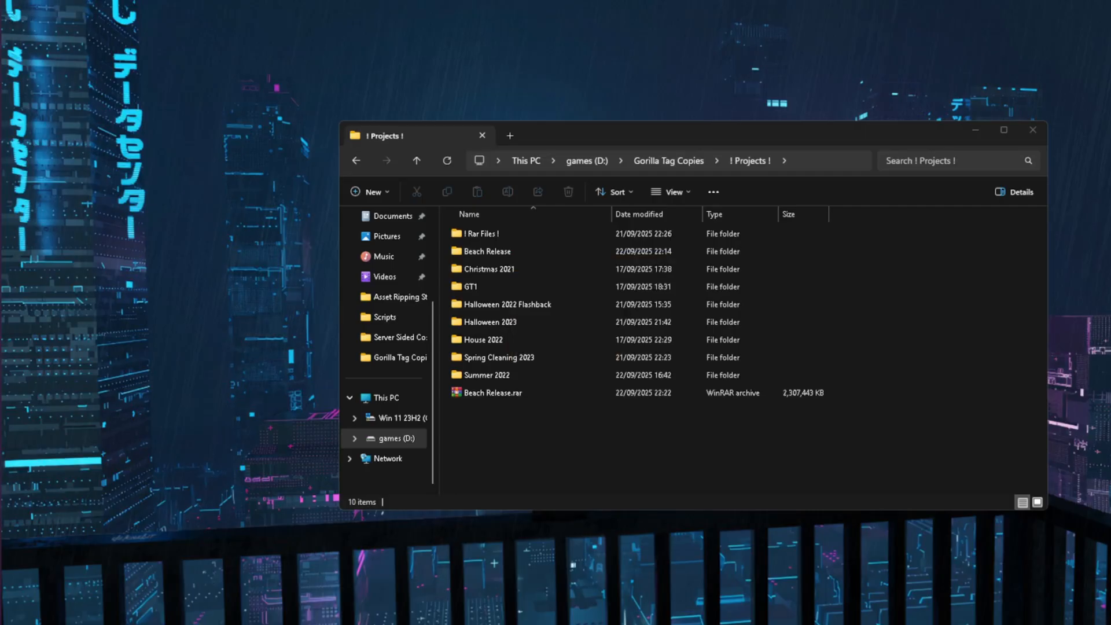
- Switch to MediaFire in the web browser and upload Beach Release.rar from the ! Projects ! folder to My Files
{"action": "left_click_drag", "start_coordinate": [0, 41], "coordinate": [0, 26]}
{"action": "left_click_drag", "start_coordinate": [0, 110], "coordinate": [698, 161]}
{"action": "left_click", "coordinate": [762, 172]}
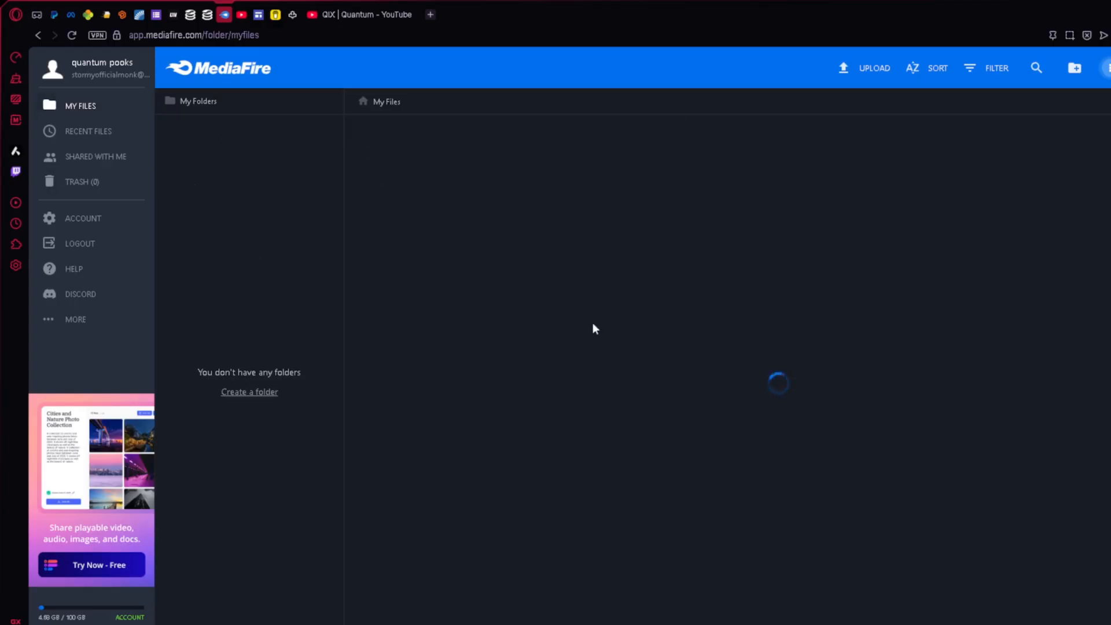
{"action": "left_click", "coordinate": [871, 74]}
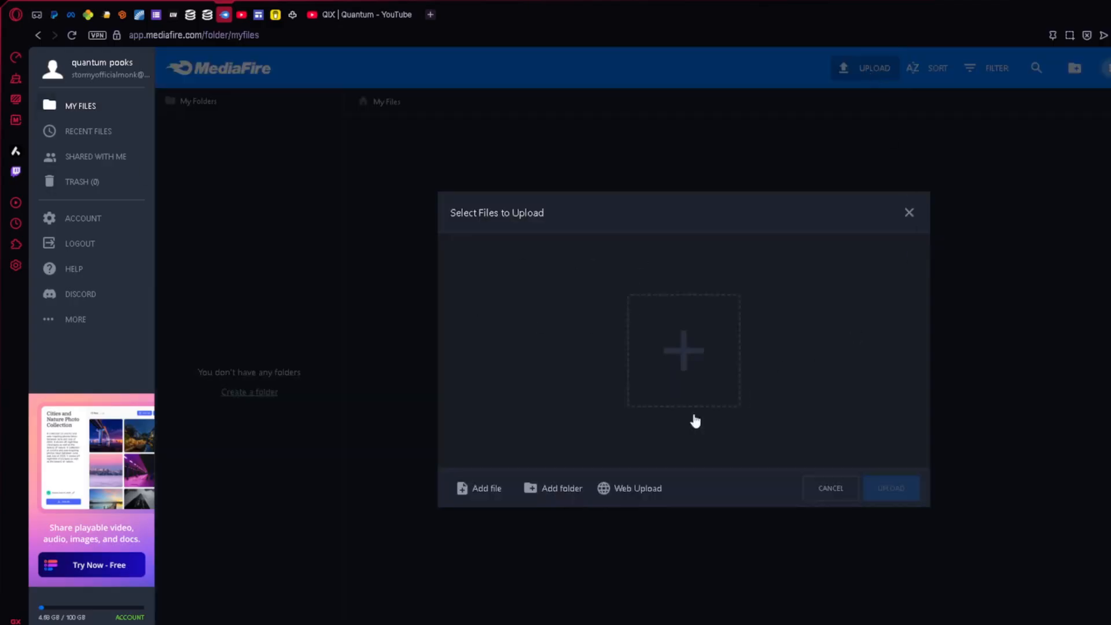
{"action": "left_click", "coordinate": [485, 508]}
{"action": "left_click", "coordinate": [614, 433]}
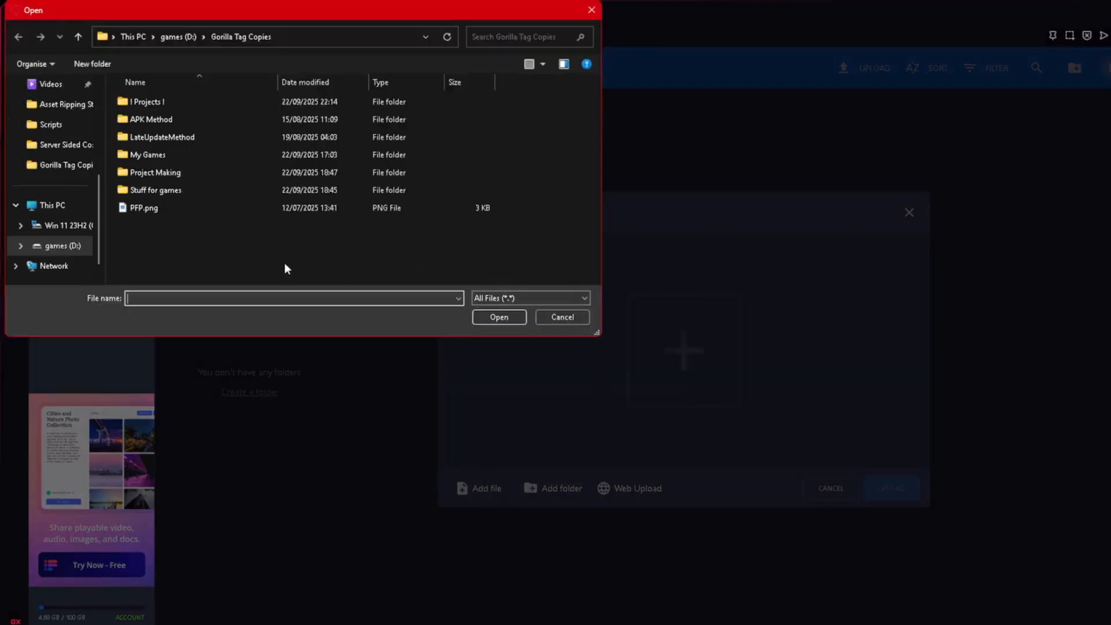
{"action": "double_click", "coordinate": [174, 105]}
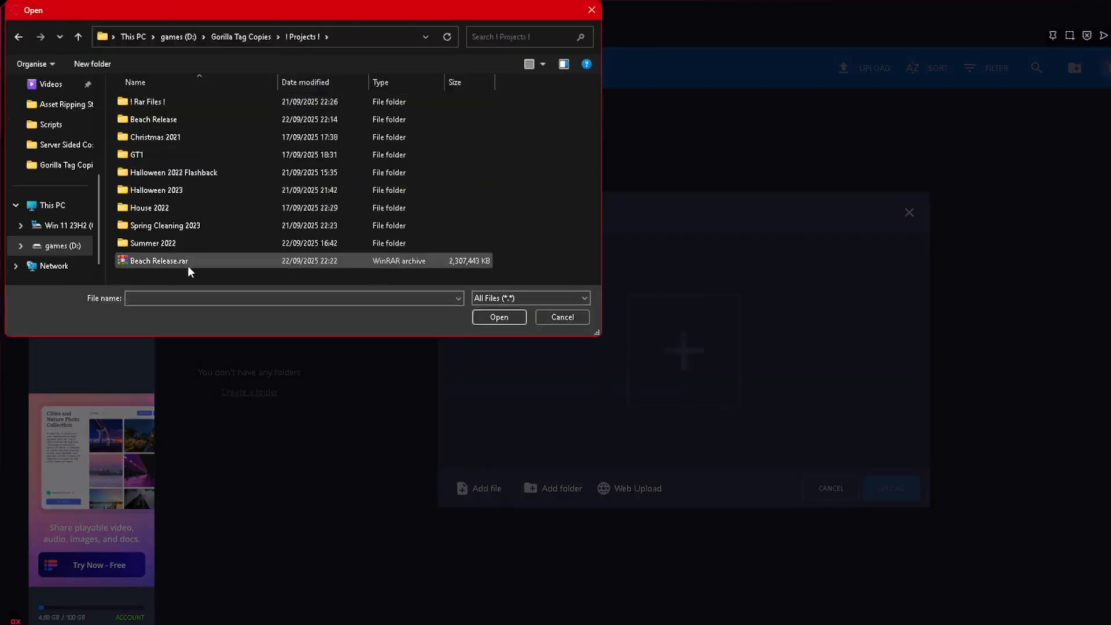
{"action": "double_click", "coordinate": [187, 265]}
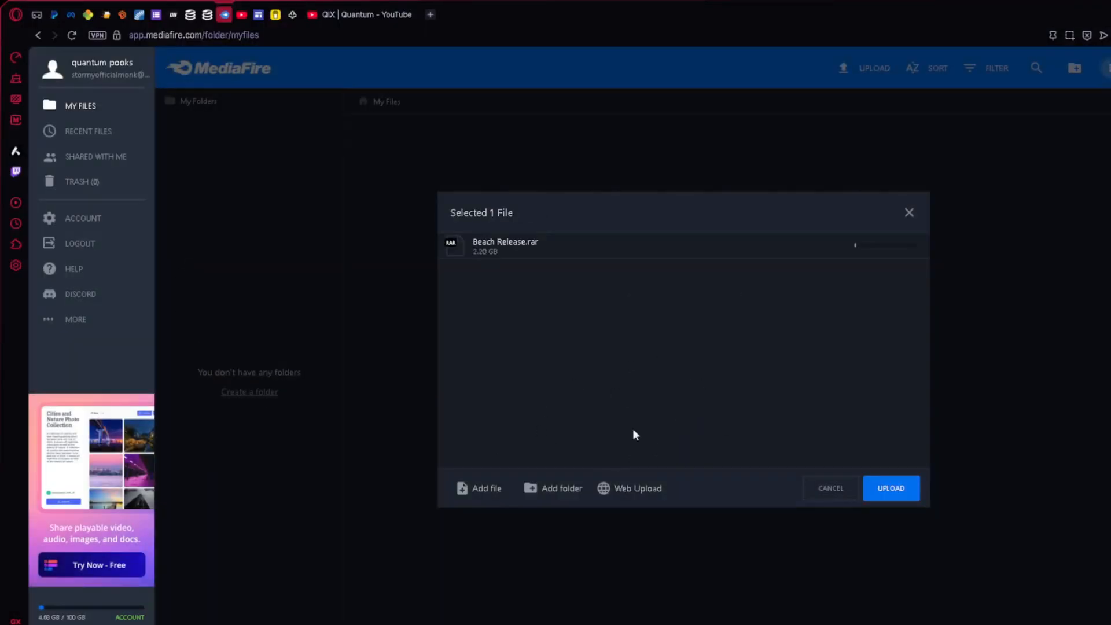
{"action": "left_click", "coordinate": [891, 486]}
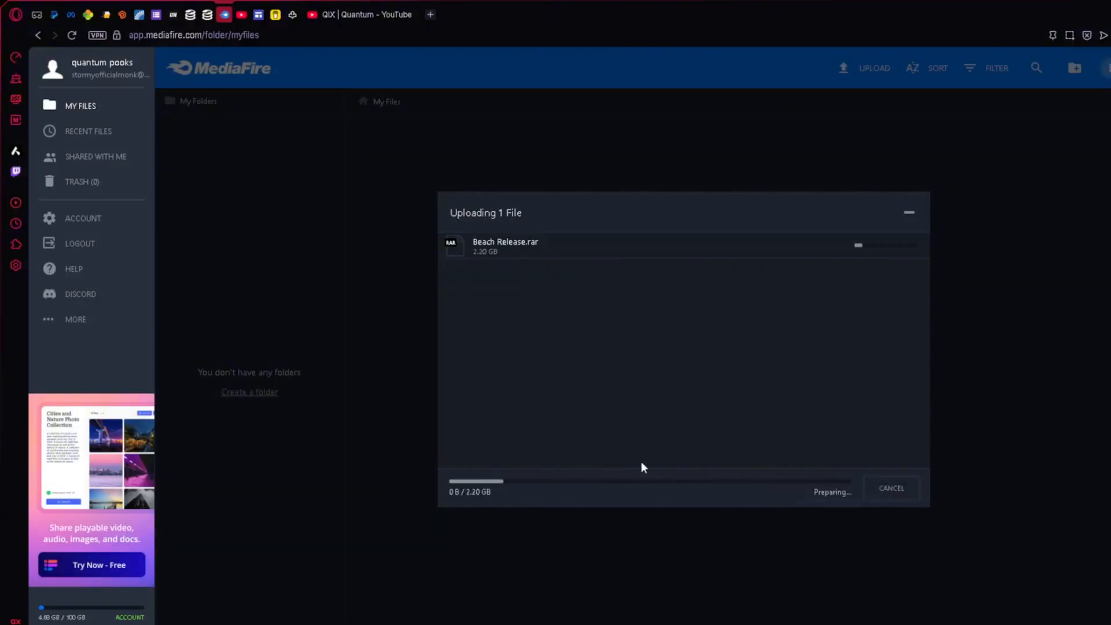